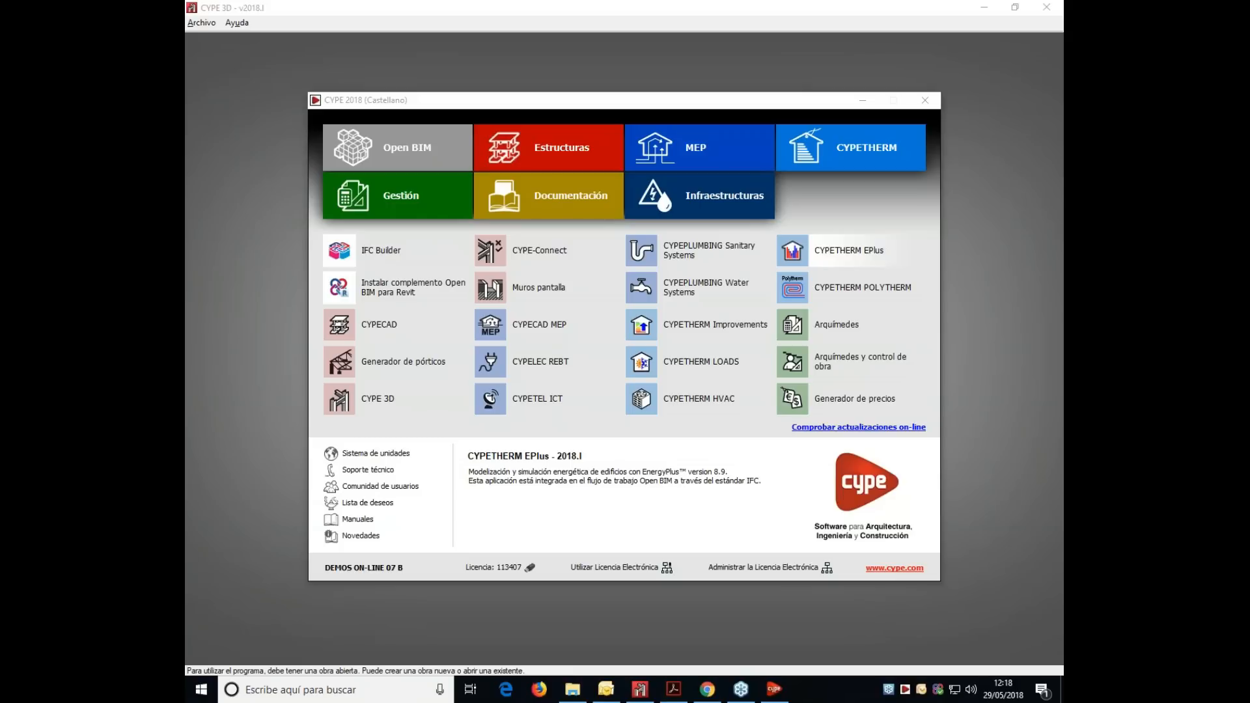
- Launch CYPE 3D from the Estructuras programs in the CYPE 2018 launcher
drag(659, 105, 667, 89)
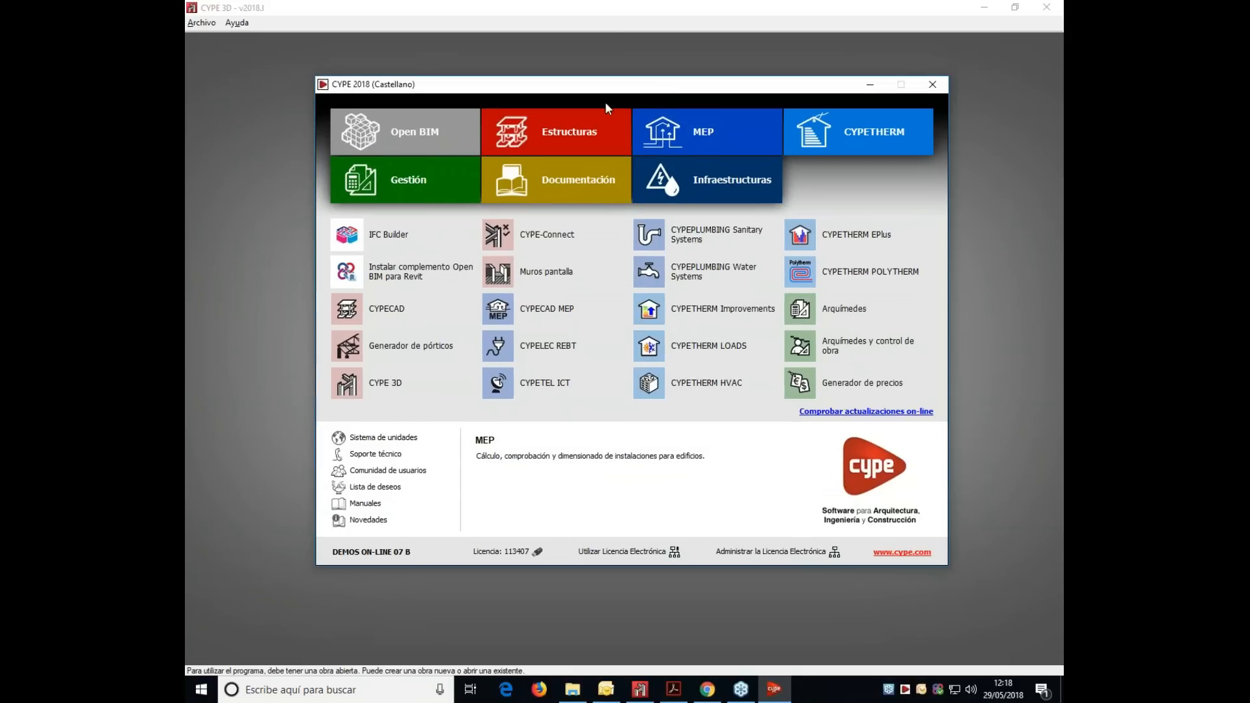
click(498, 118)
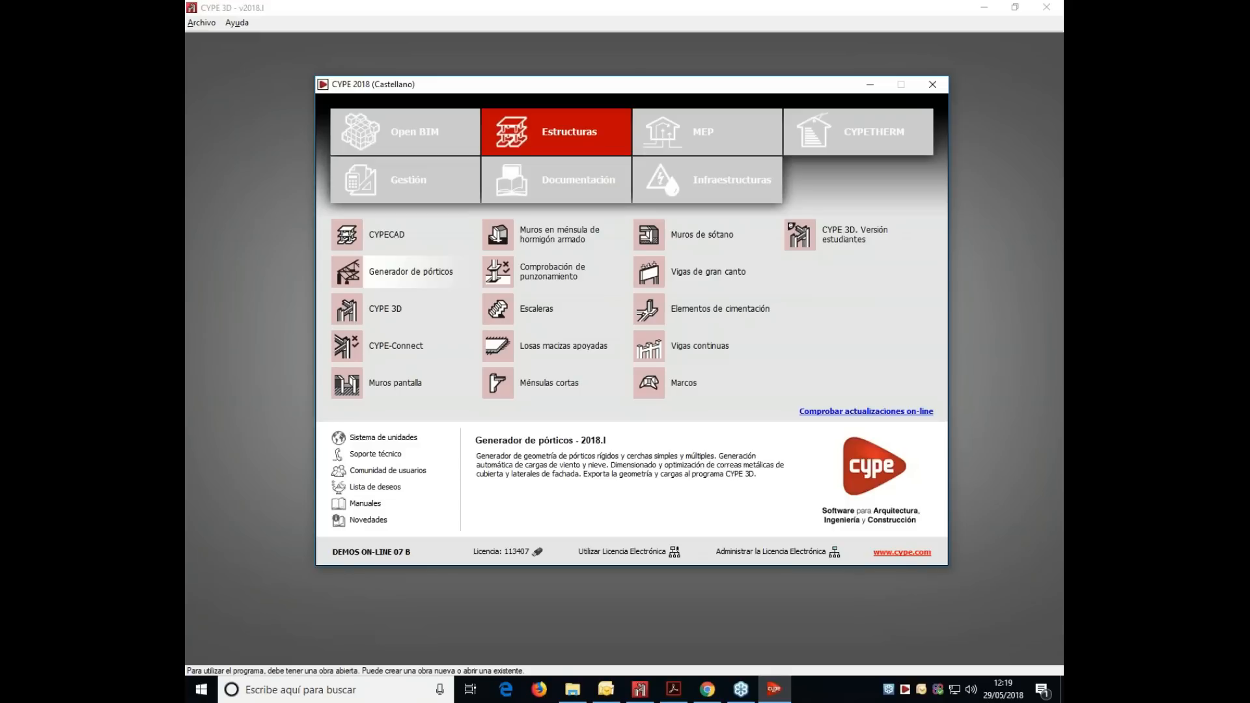
click(384, 309)
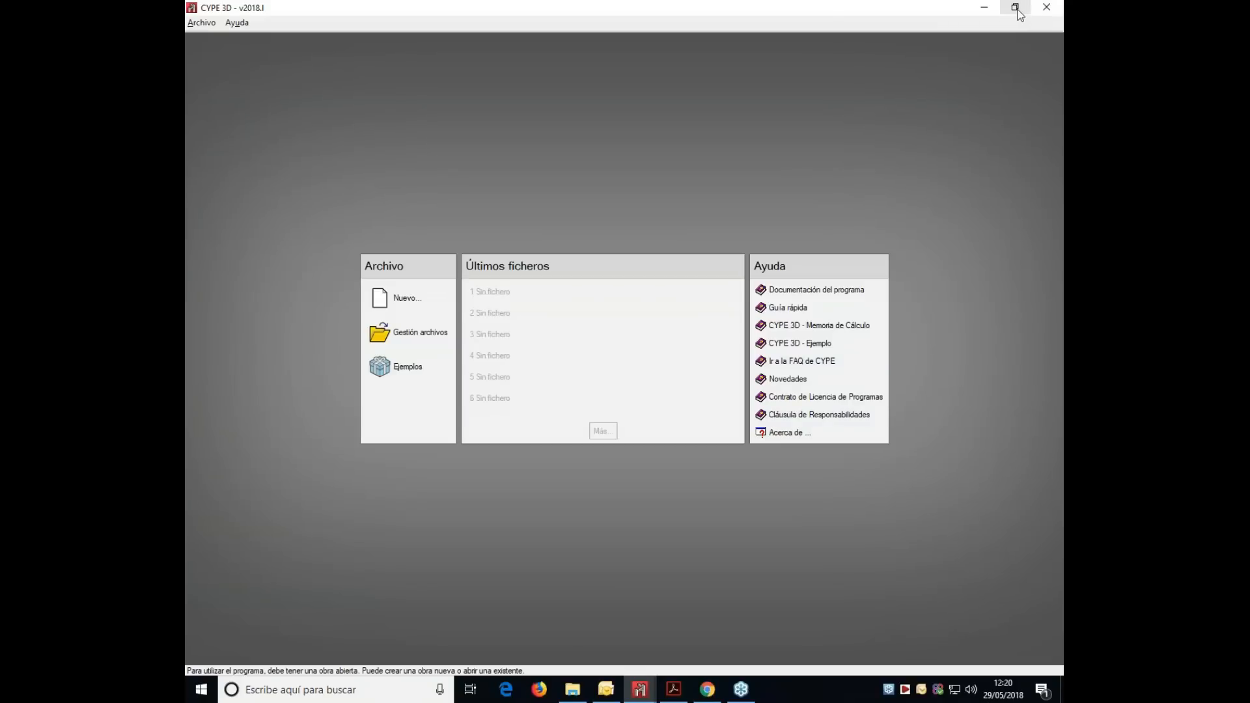
- Restore the newly launched CYPE 3D window to a smaller size and close this duplicate instance
click(1015, 8)
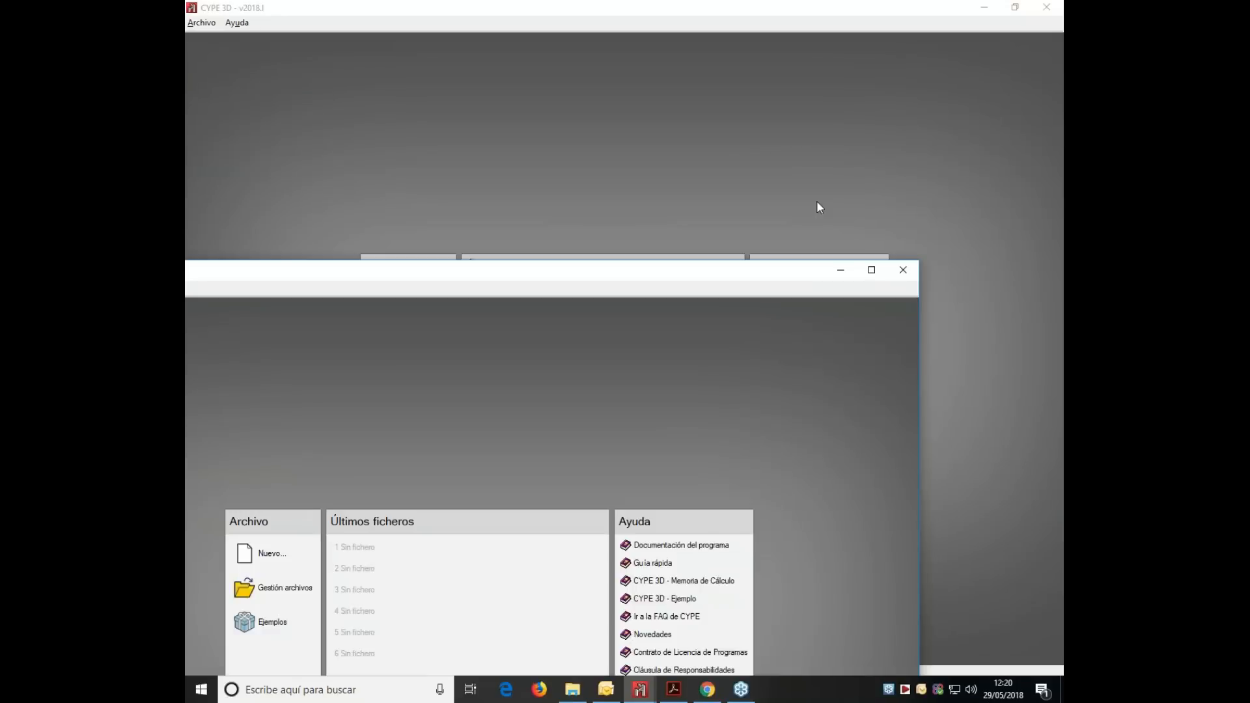
drag(816, 200, 826, 113)
click(910, 114)
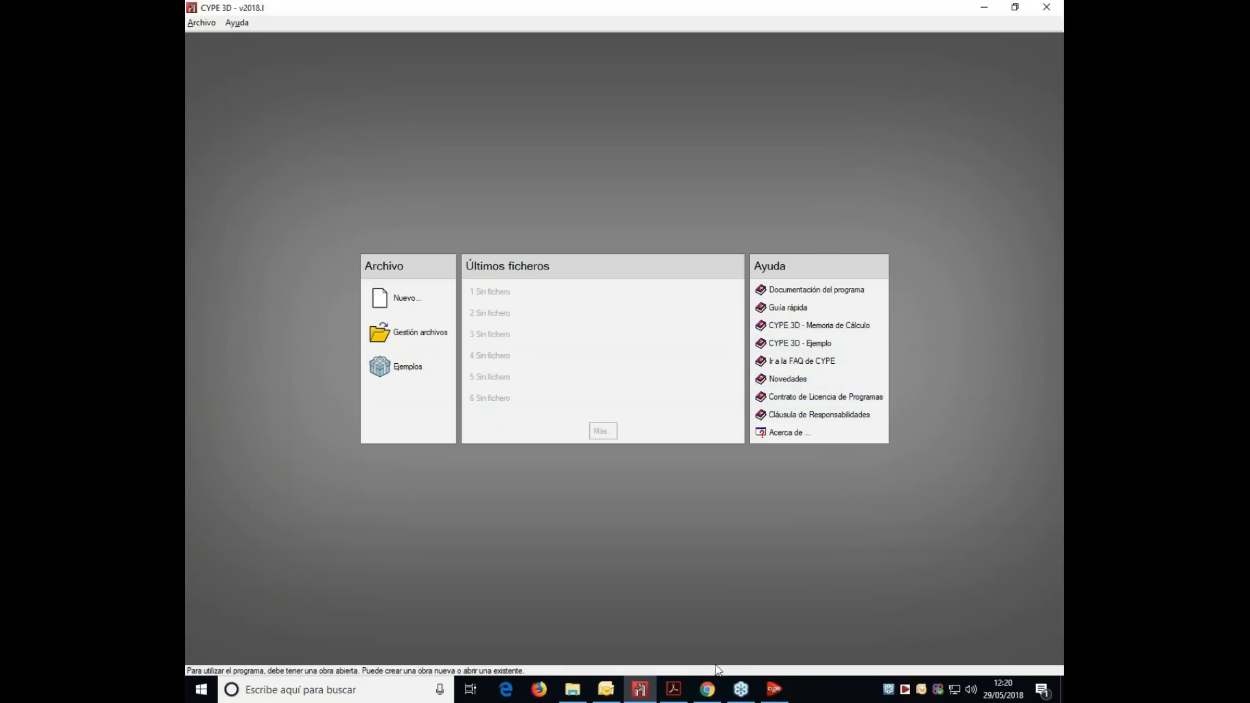
- Switch to Acrobat Reader and review the problem and analysis sections of the CYPE 3D Memoria de Cálculo, closing the document when done
click(677, 691)
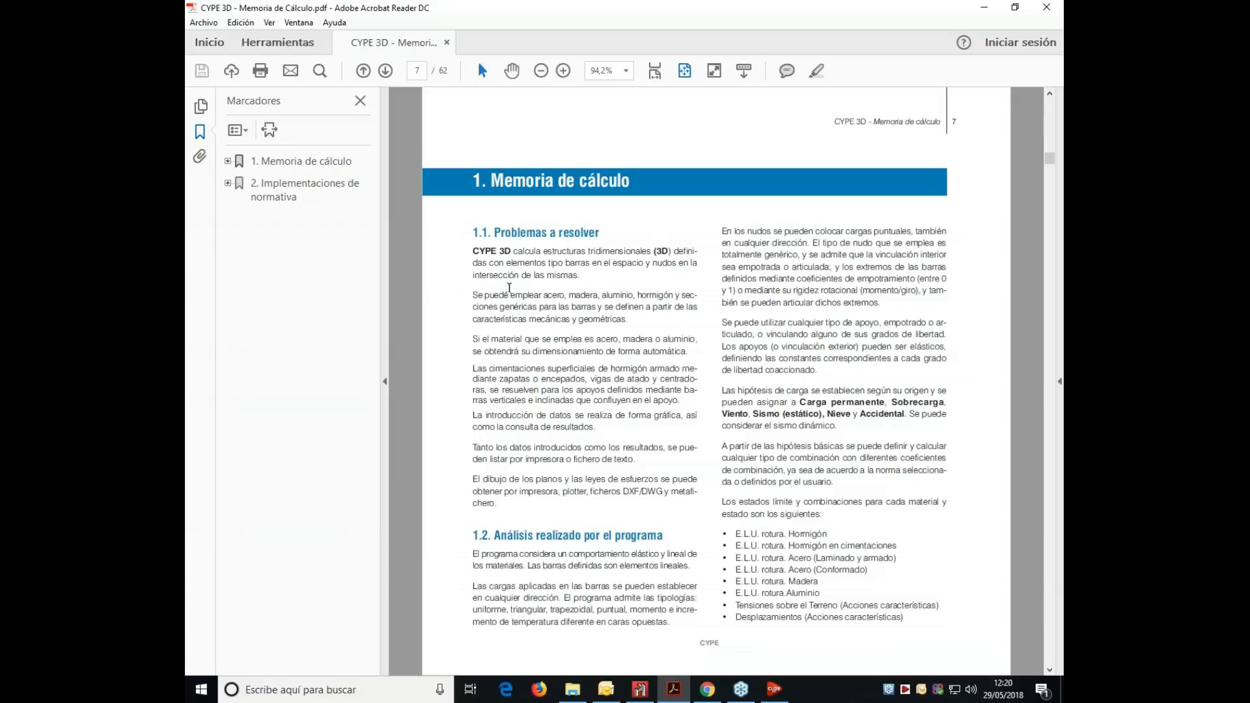
scroll(513, 294, down, 2)
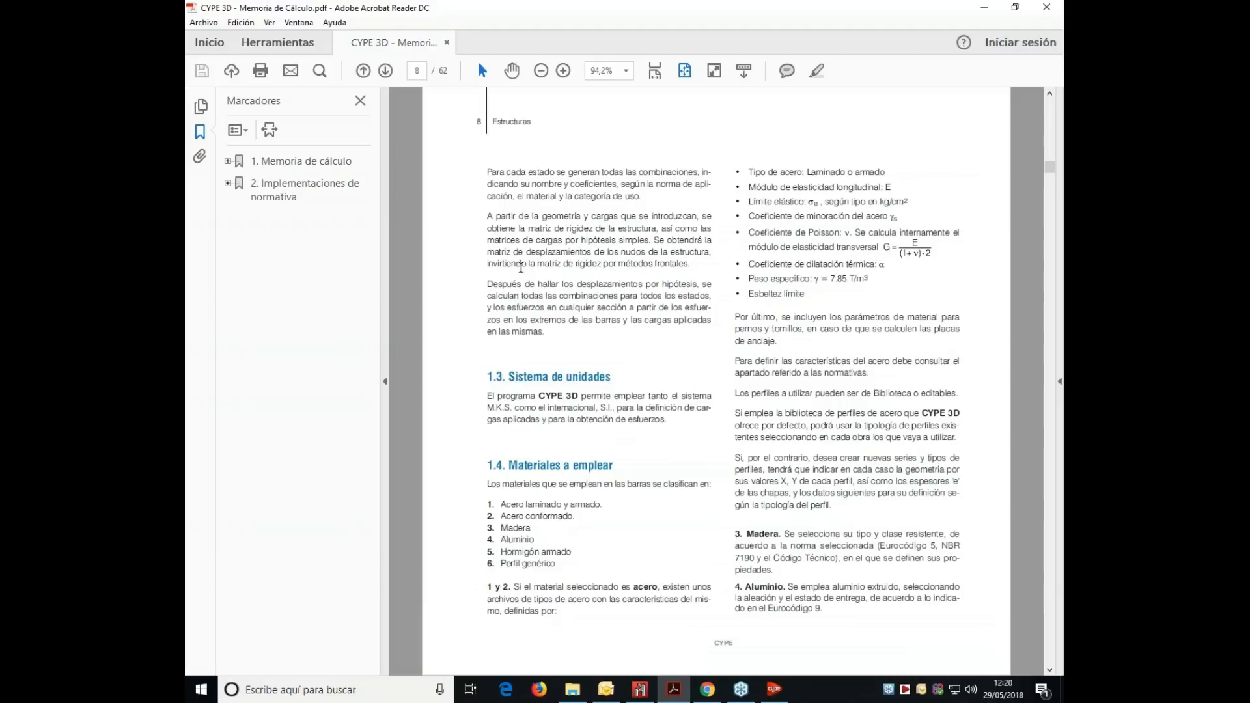
drag(485, 215, 704, 267)
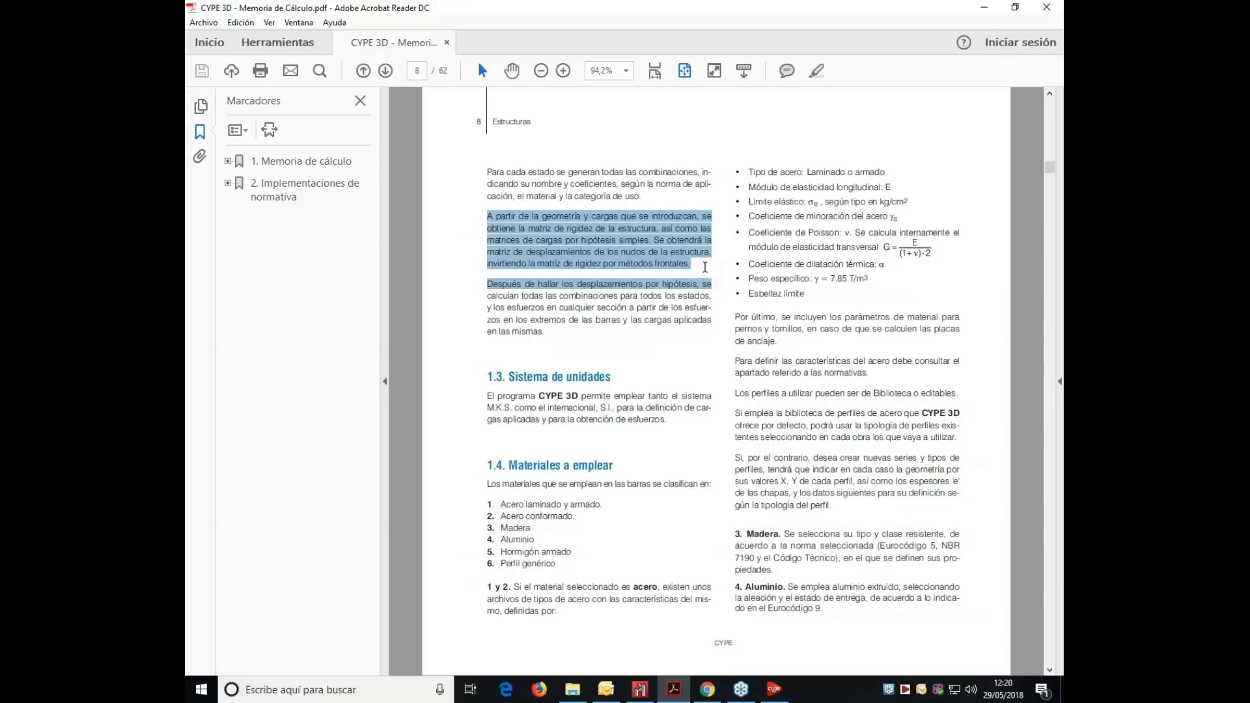
click(704, 270)
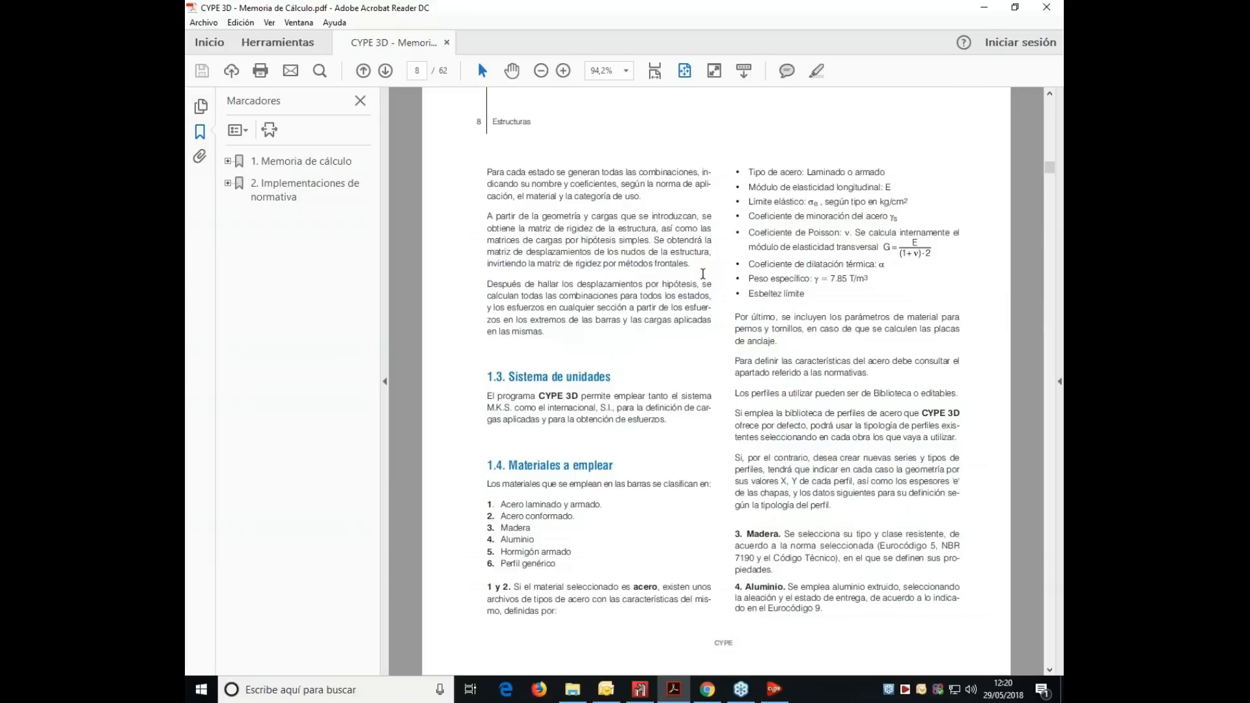
scroll(703, 274, up, 2)
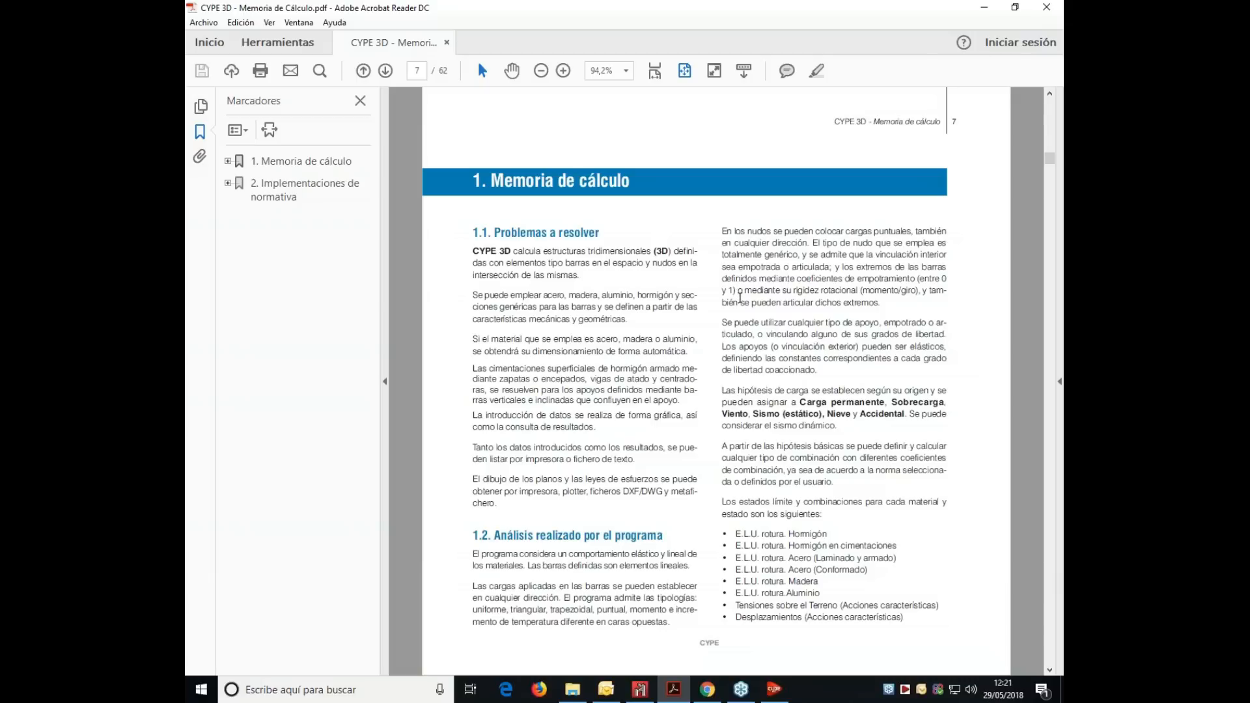
click(1047, 7)
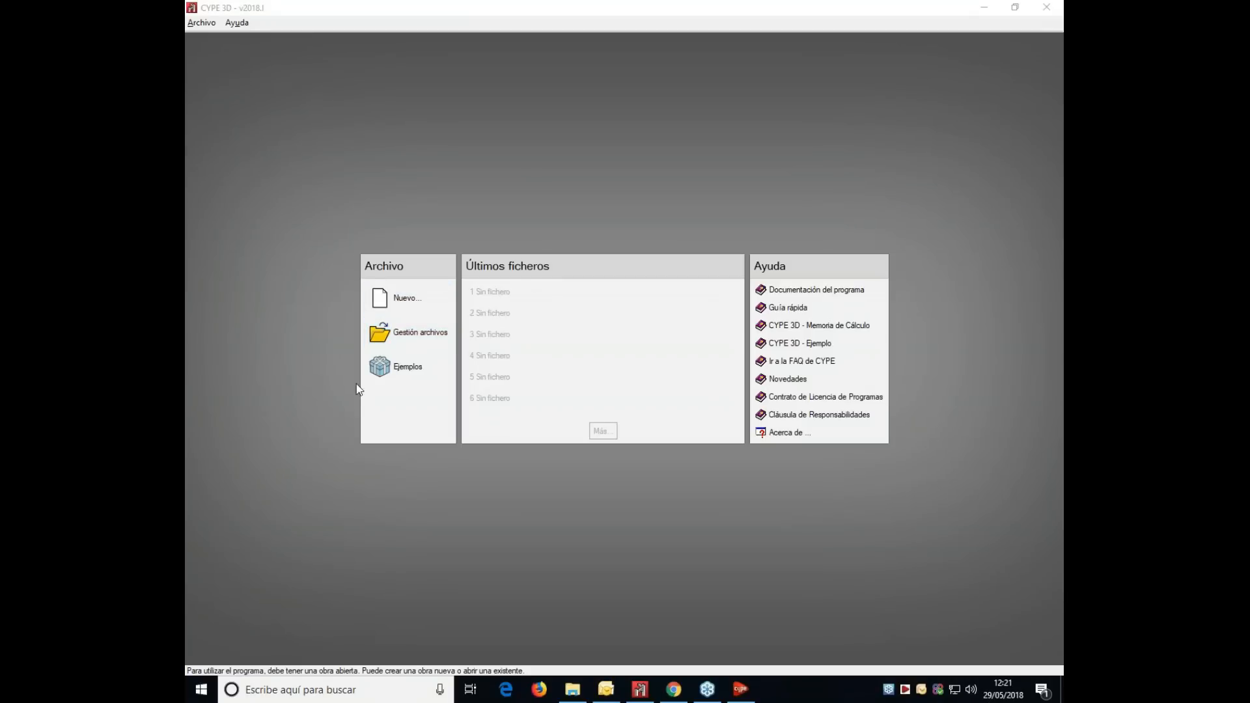
click(205, 24)
mouse_move(237, 22)
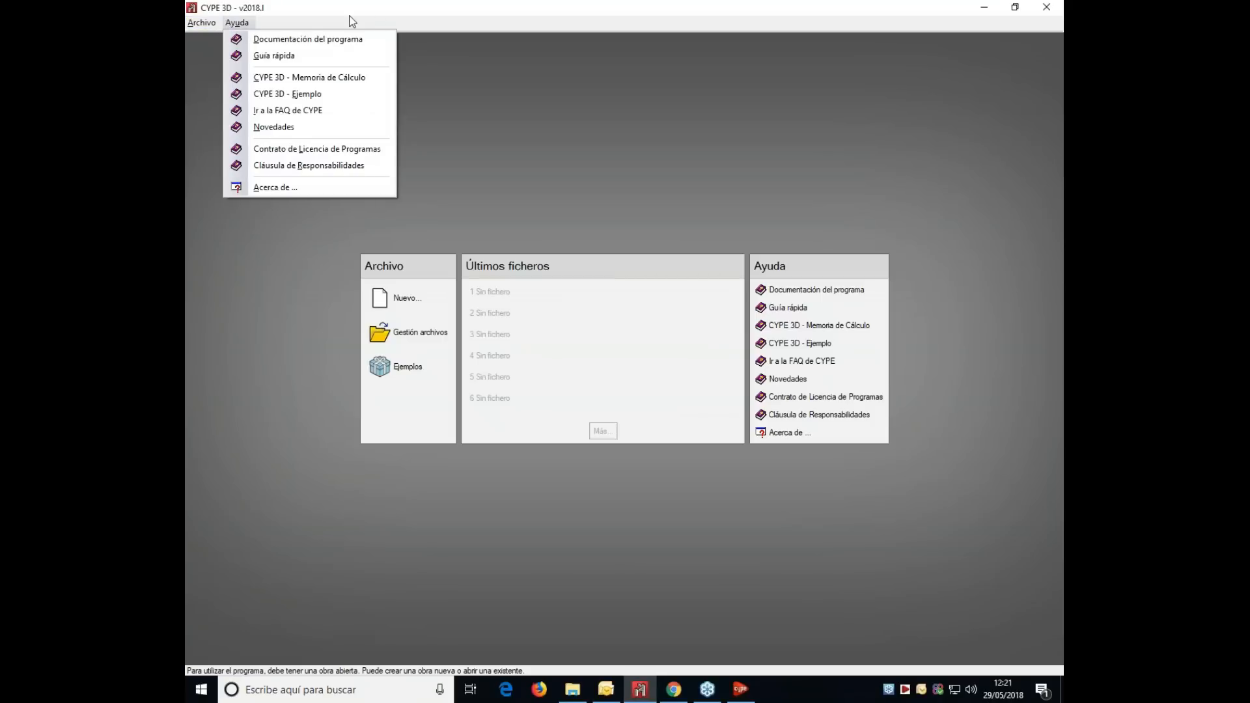
click(440, 26)
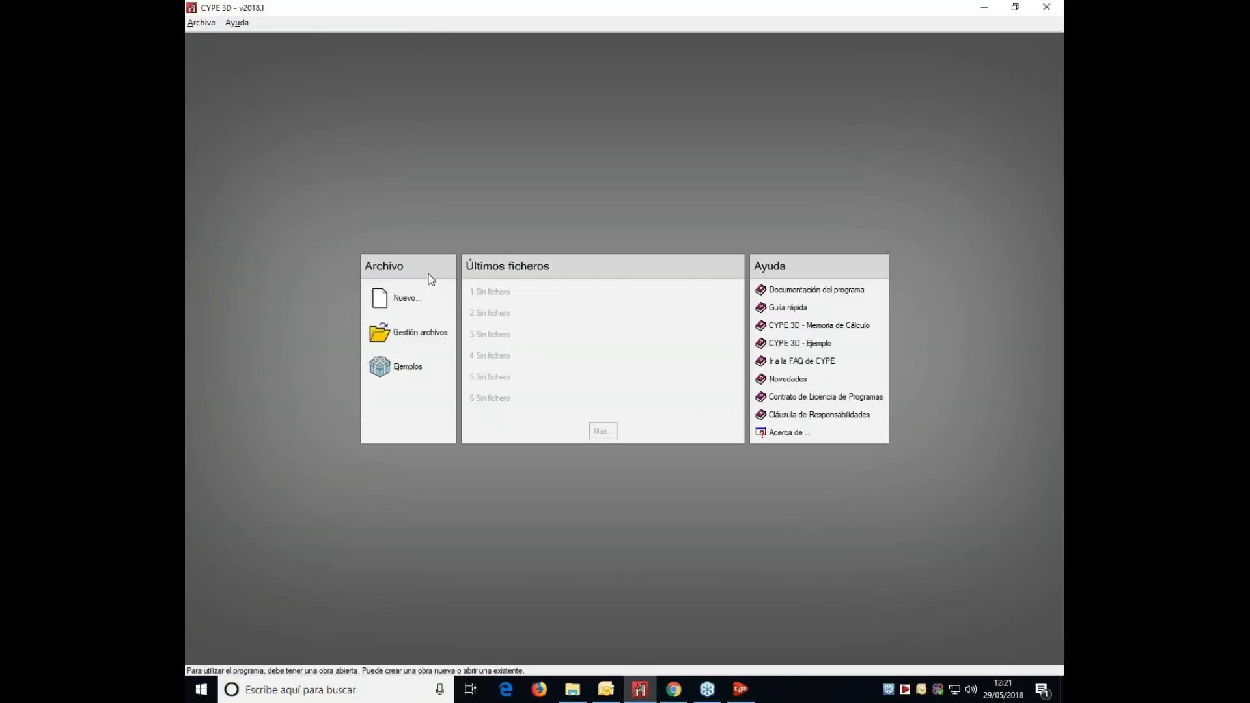
- Create a new empty job (Obra vacía) with the file name Seminario01 and the description Barra
click(395, 302)
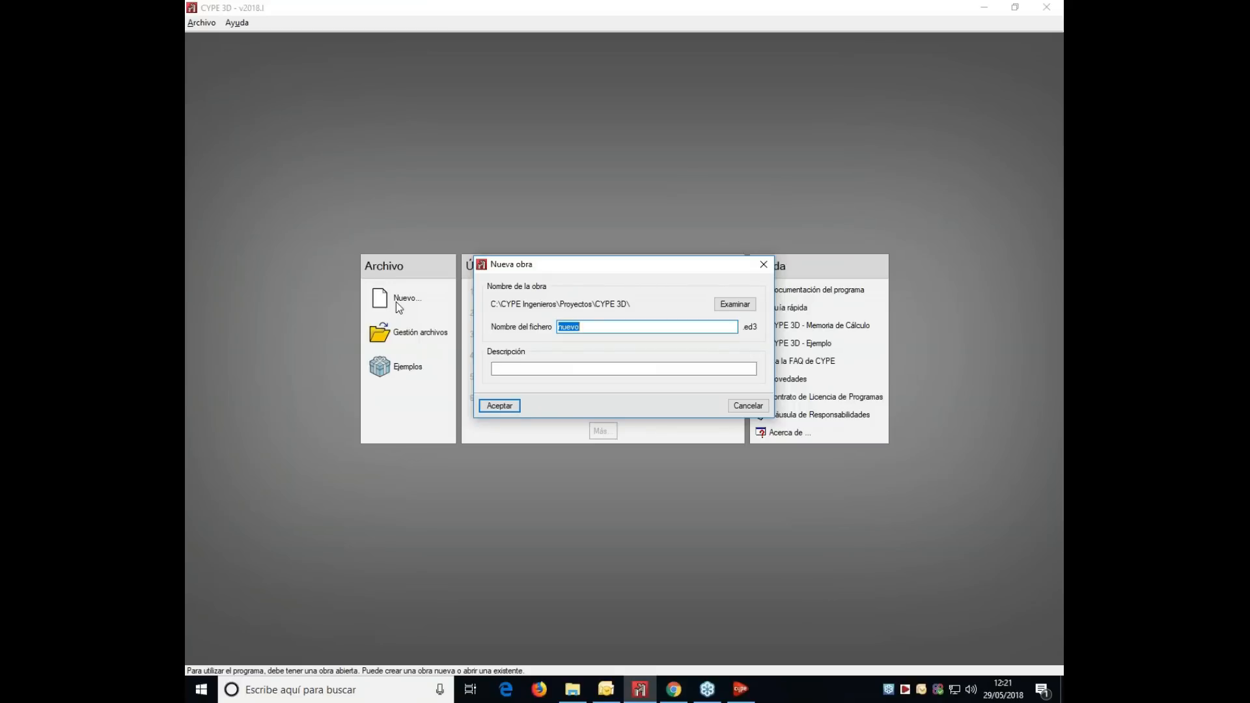
text(Seminario01)
click(503, 369)
text(Barra)
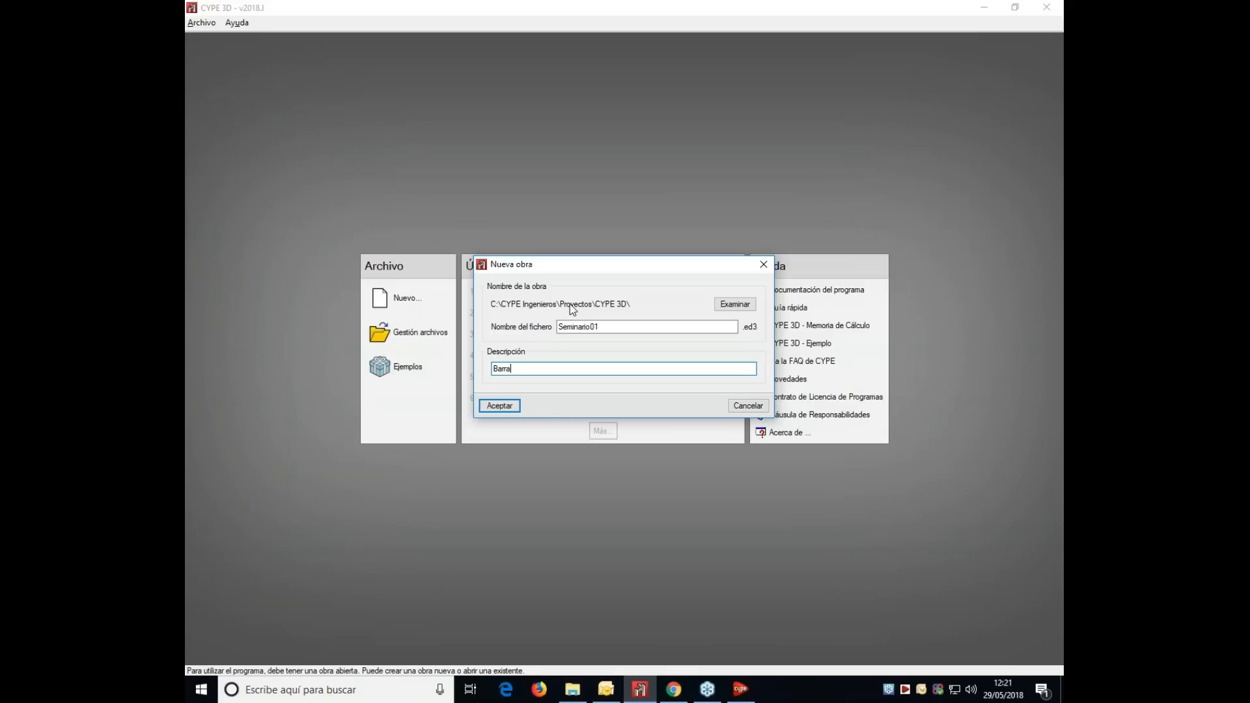
click(514, 408)
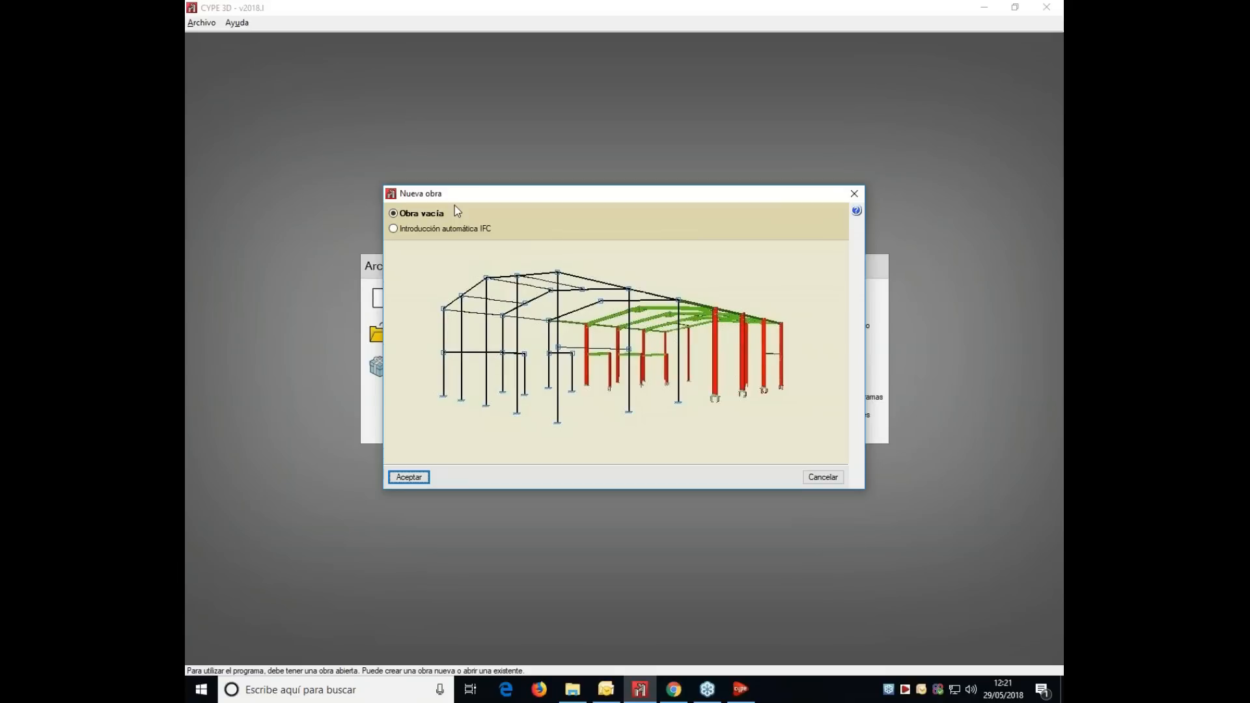
click(404, 480)
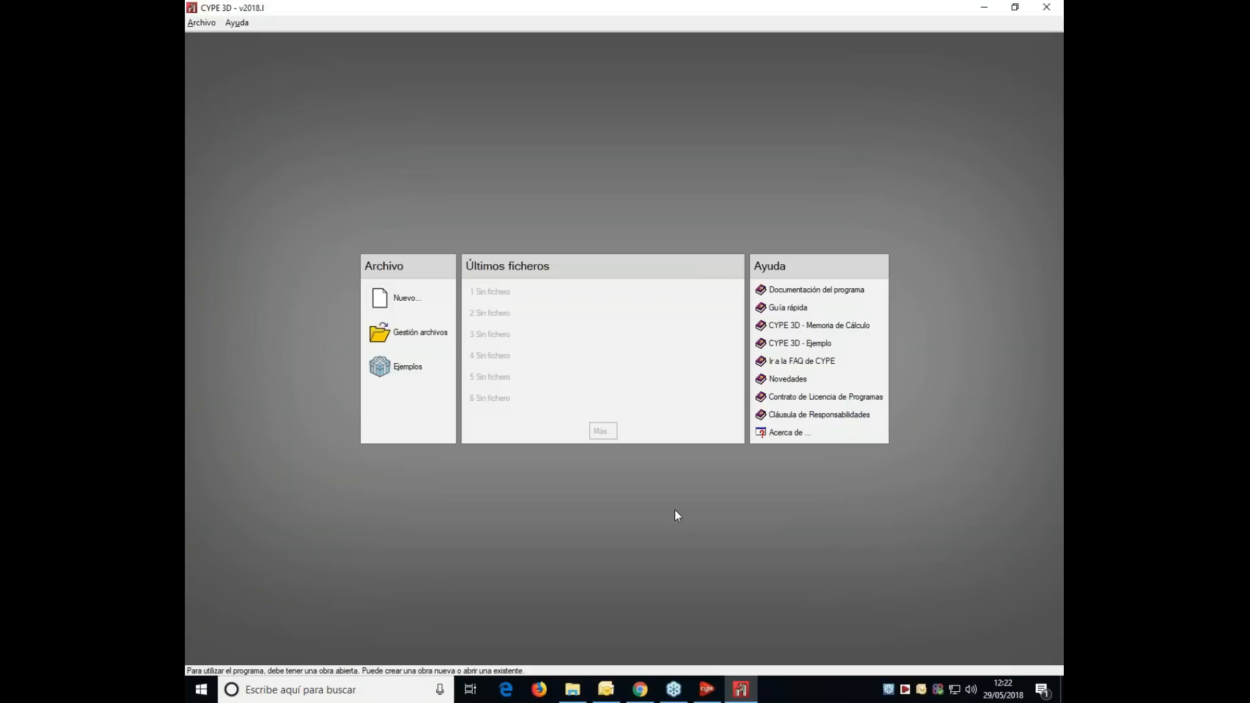
- Apply the predefined CTE set of design standards to the job and select the use category A. Zonas residenciales
mouse_move(740, 691)
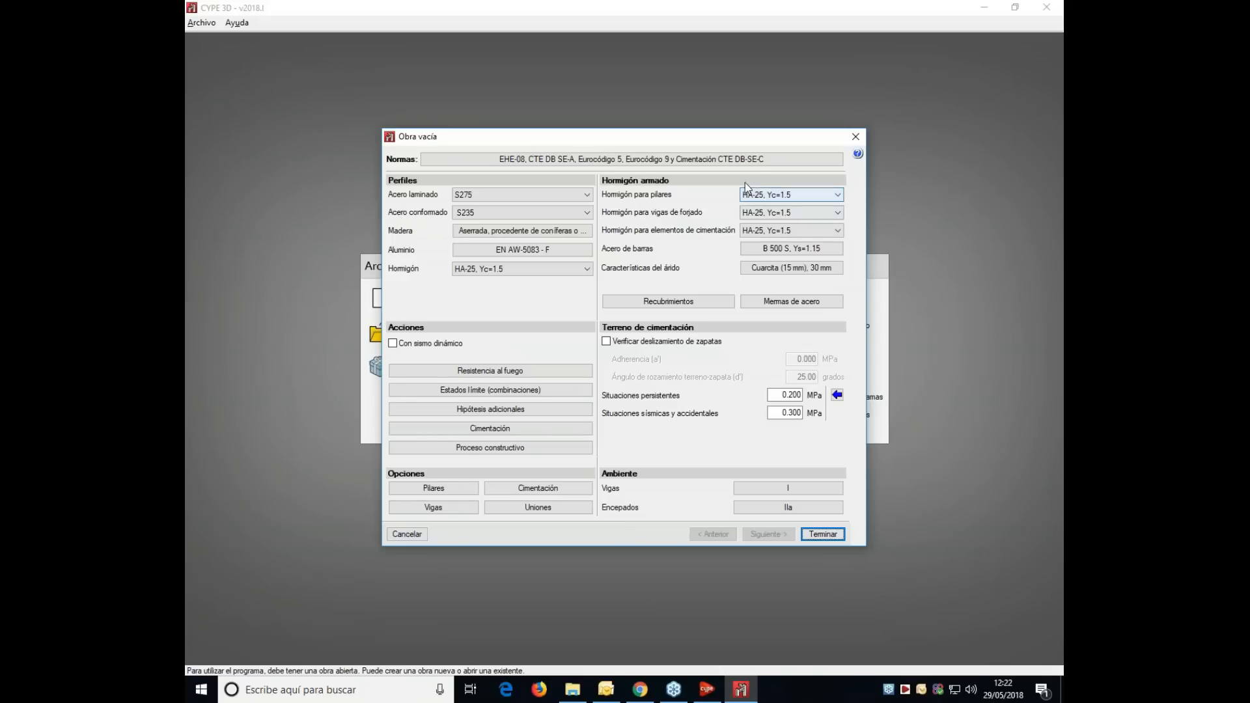
click(615, 160)
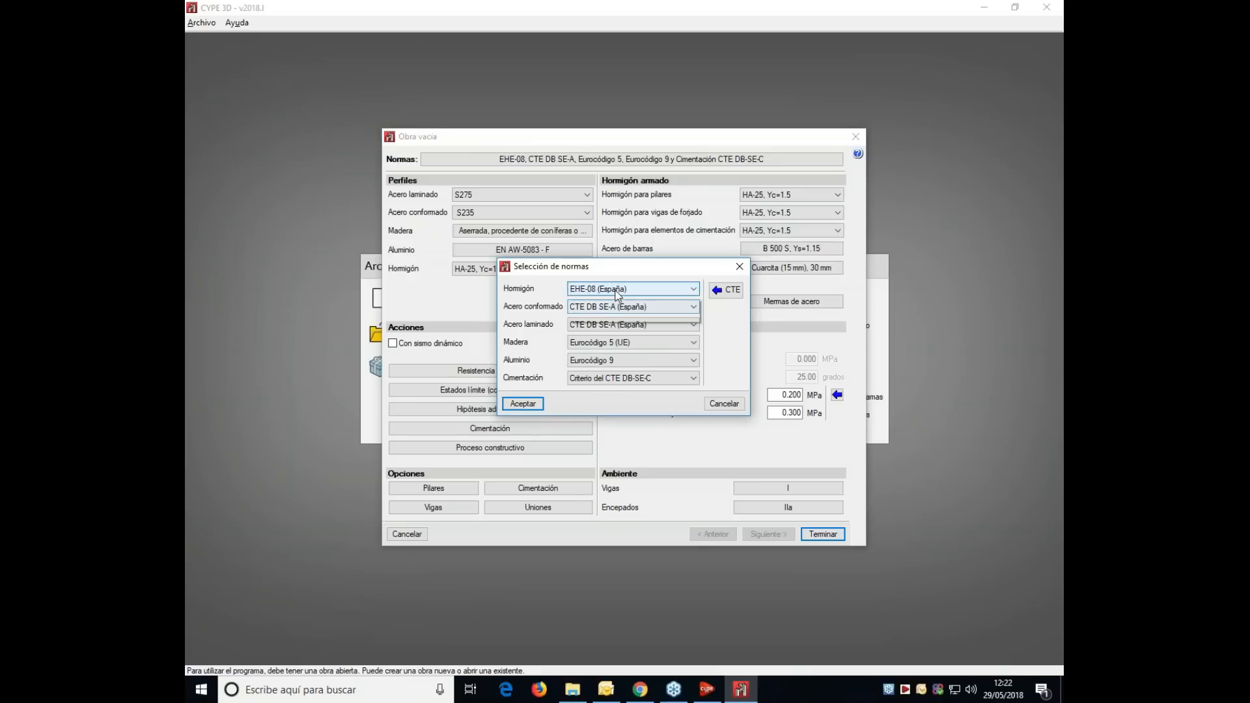
click(619, 290)
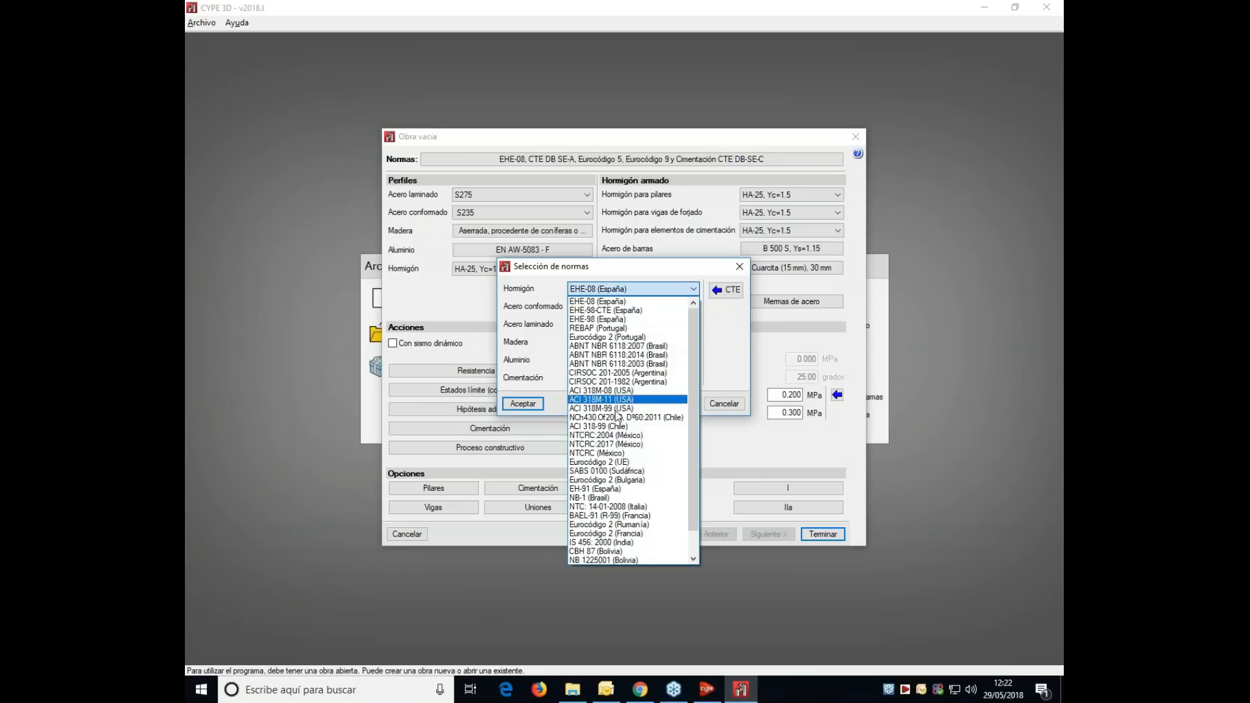
click(708, 346)
click(589, 309)
click(695, 314)
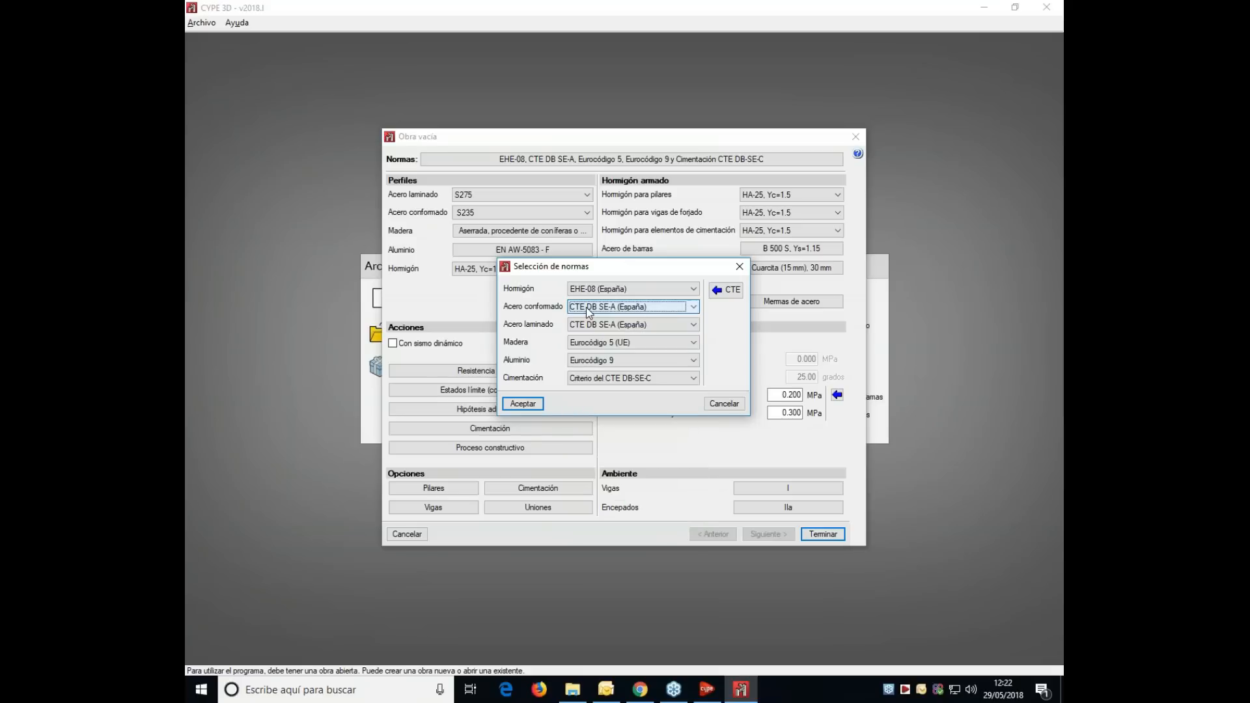
click(718, 295)
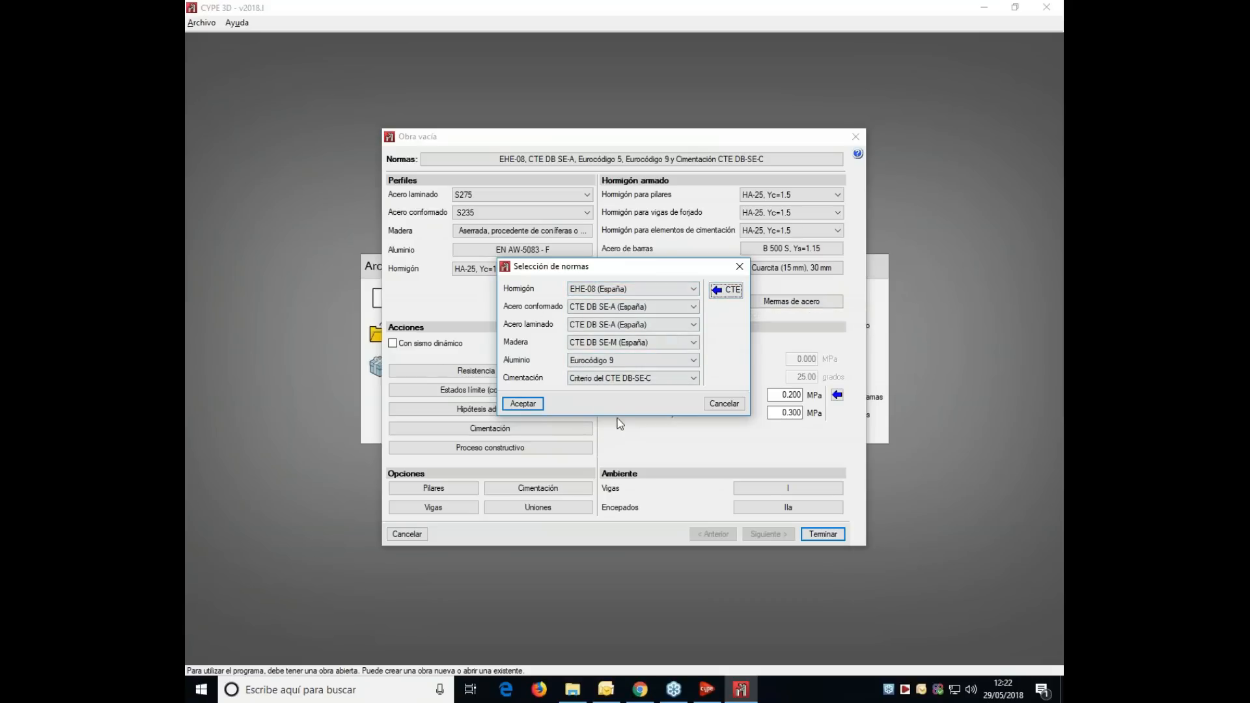
click(523, 404)
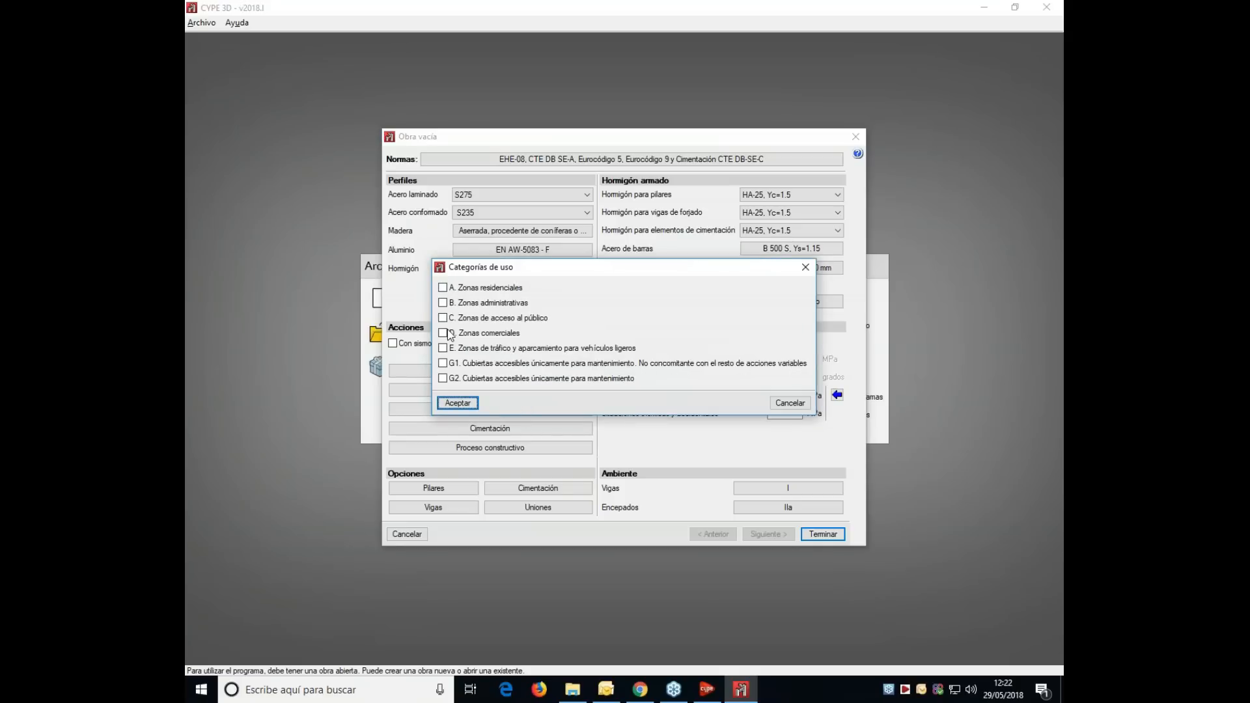
click(445, 289)
click(458, 403)
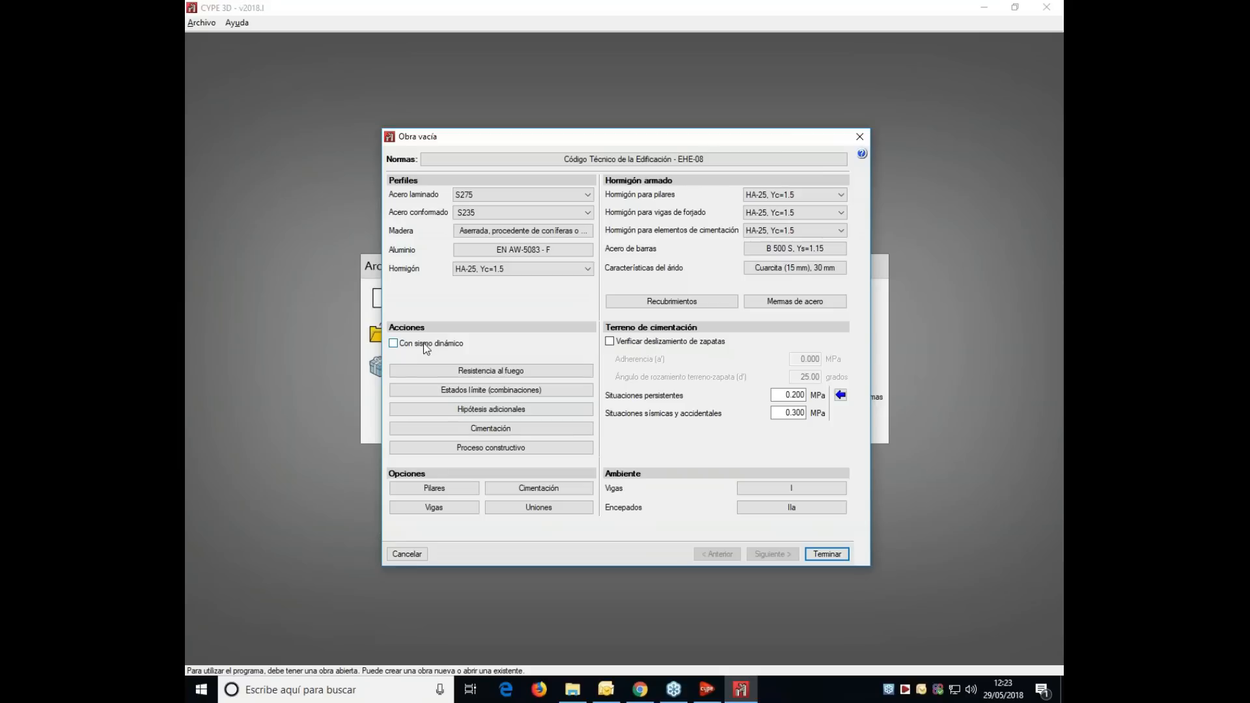
- In the limit-state combinations, choose user-defined project situations for Acero conformado and start creating a new set
click(487, 390)
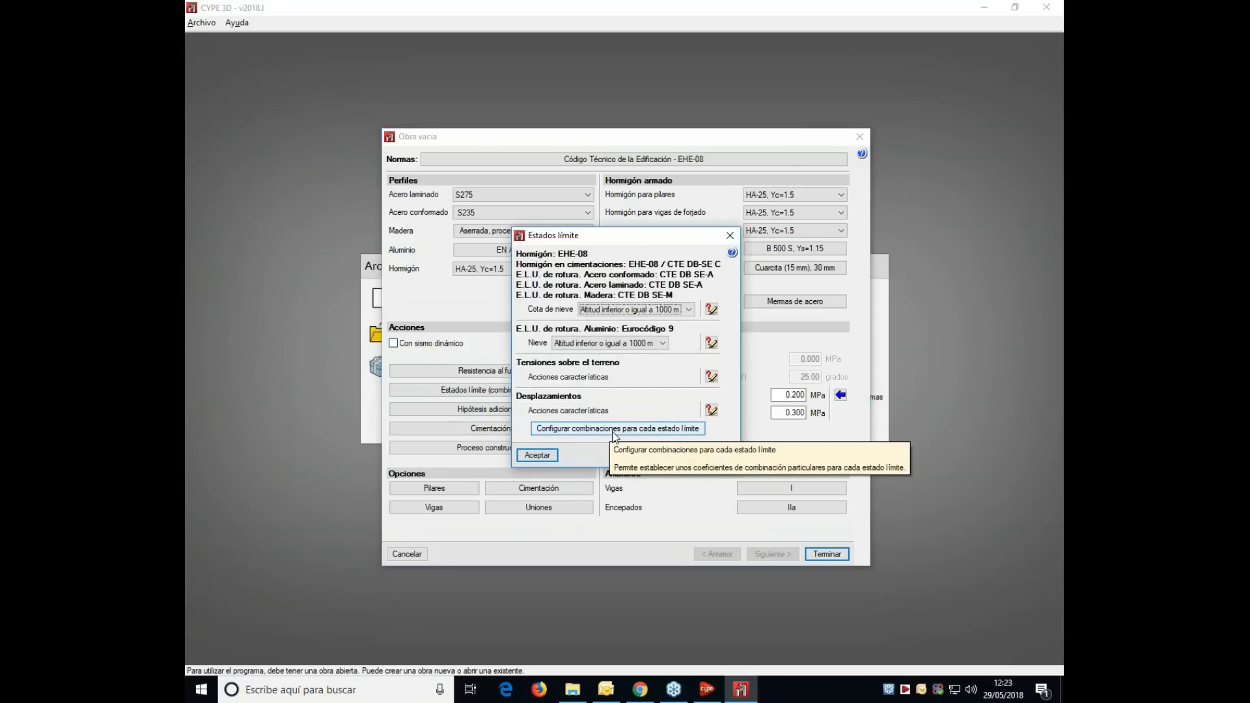
click(613, 433)
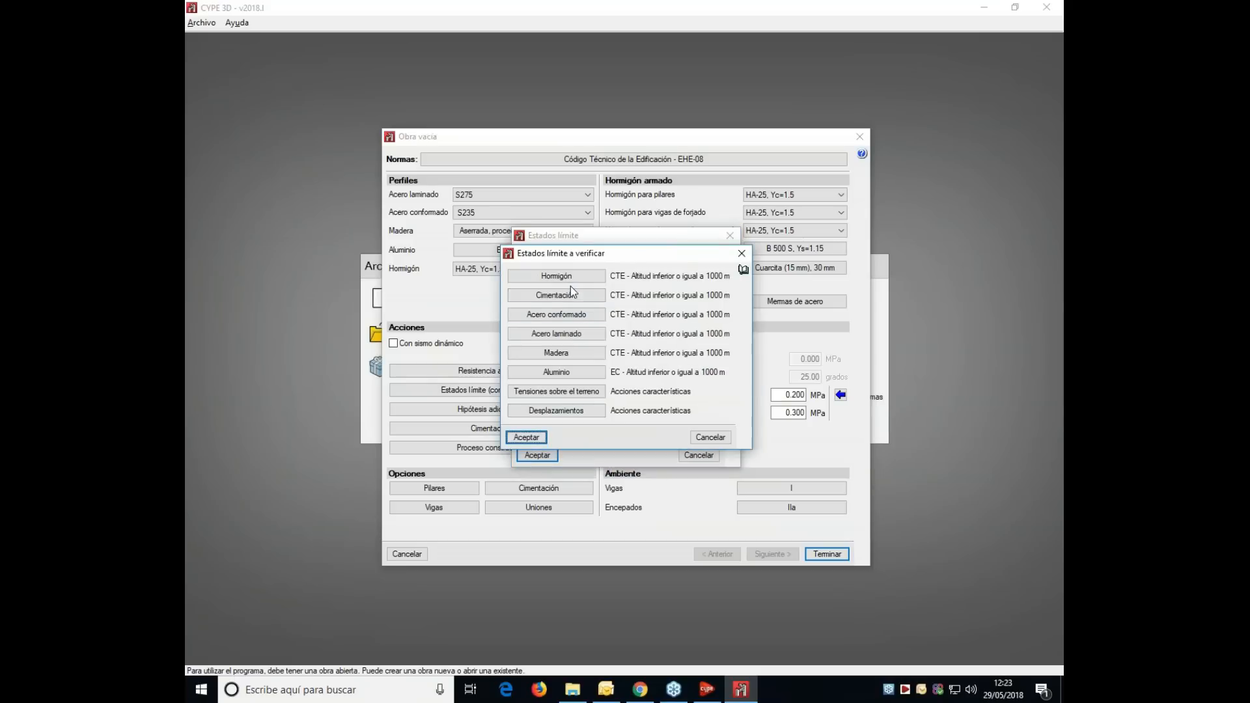
click(570, 315)
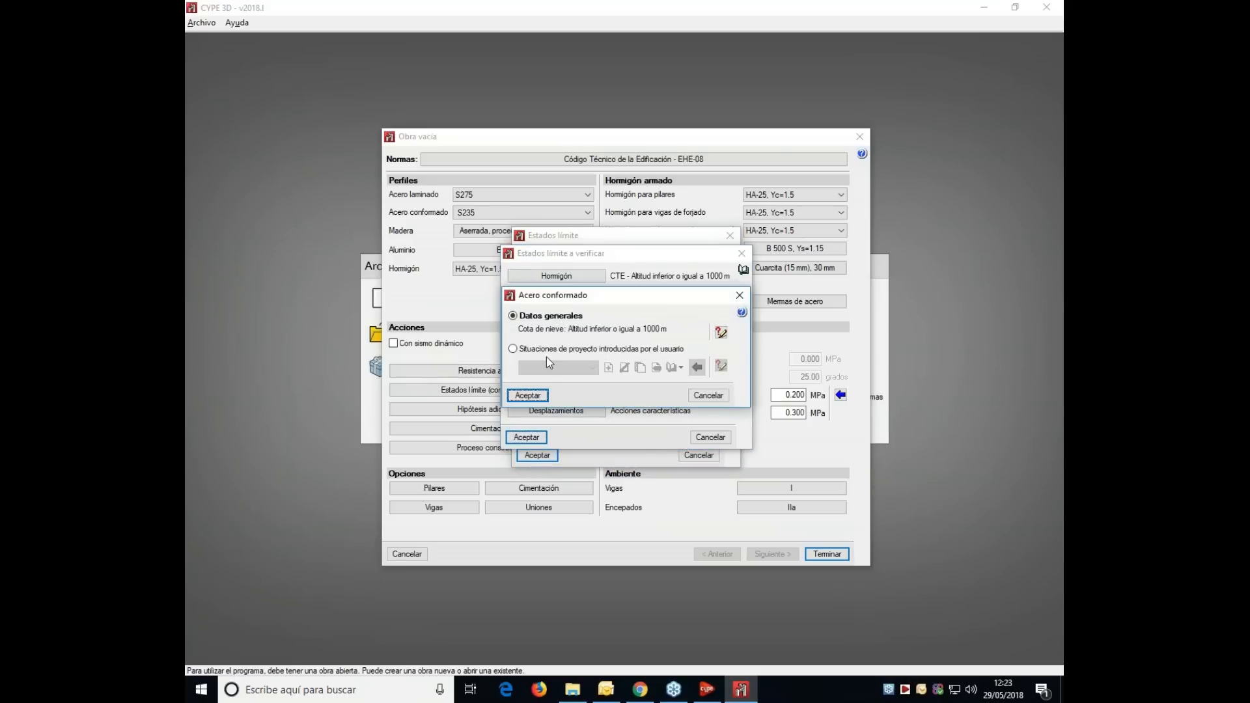
click(540, 349)
click(608, 368)
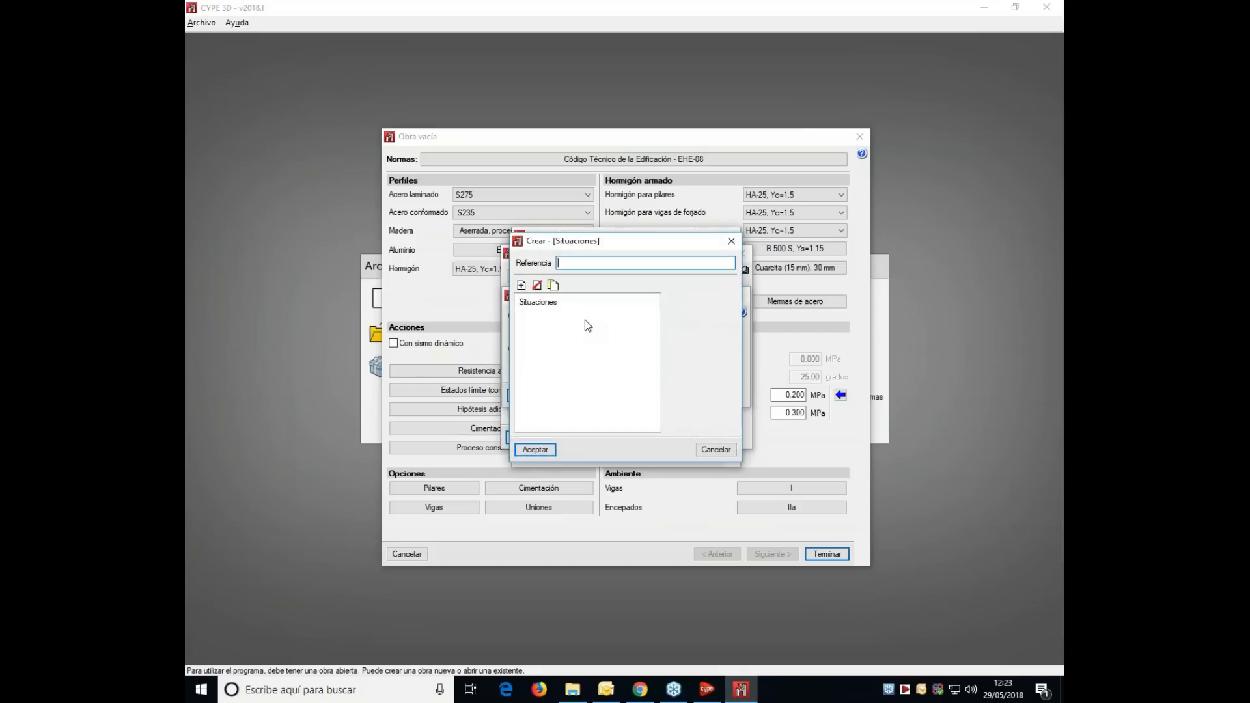
- Try adding a situation with mayoración and combination coefficients and one use category, and cancel out to the Estados límite settings
click(522, 285)
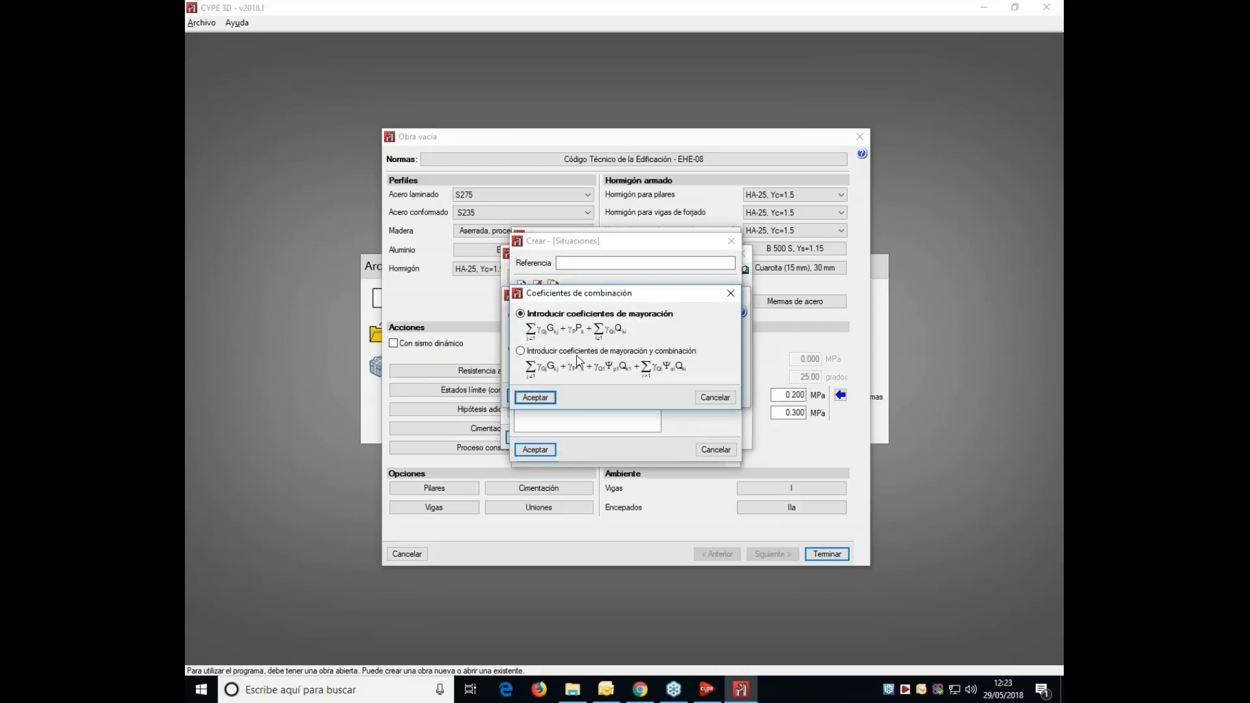
click(520, 352)
click(542, 398)
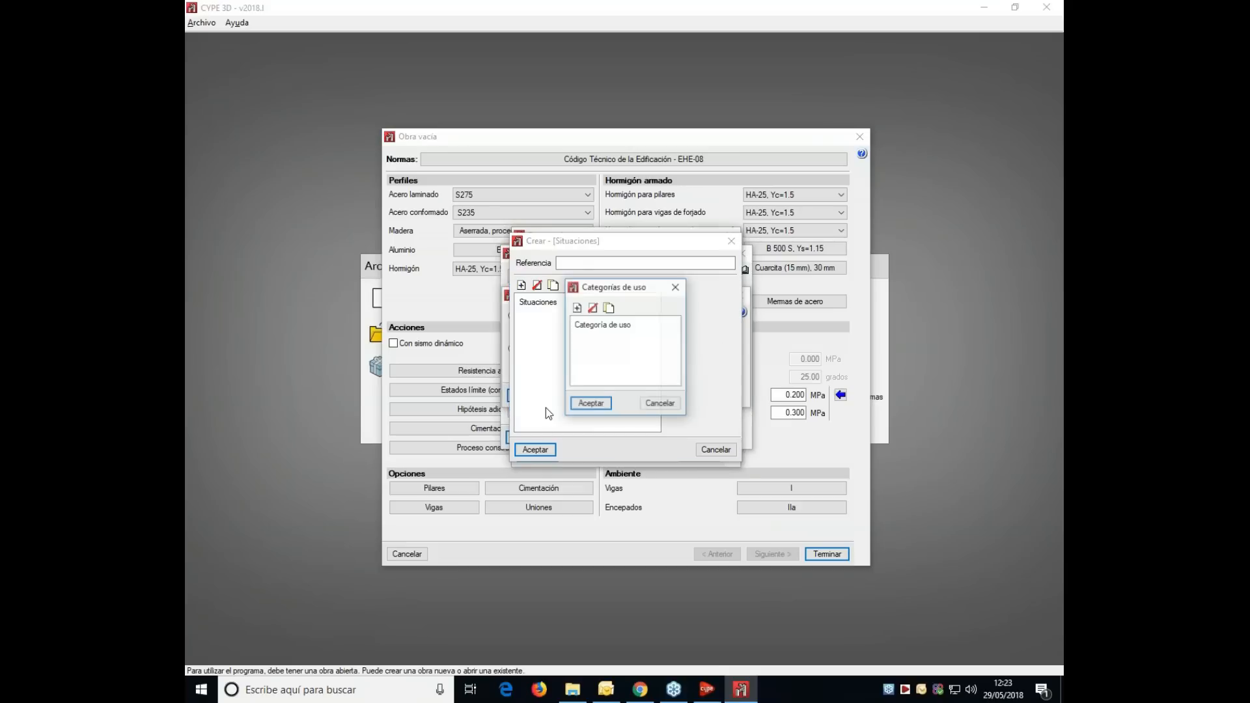
click(577, 307)
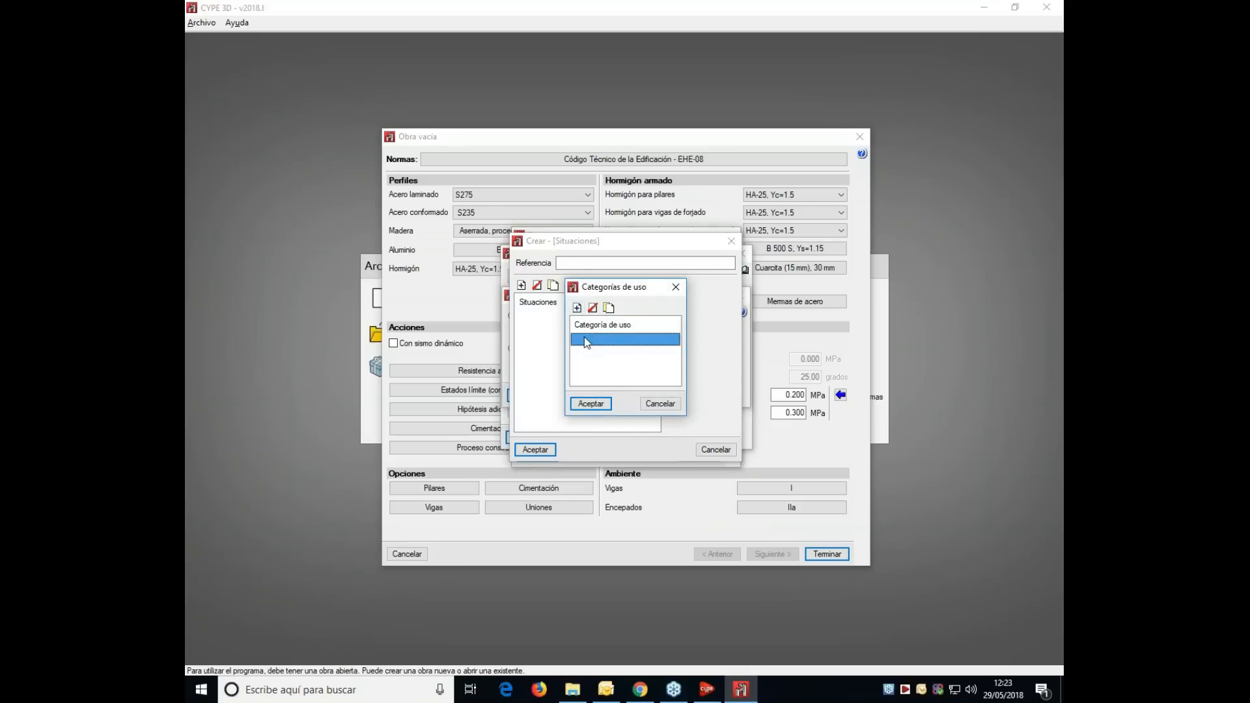
click(590, 403)
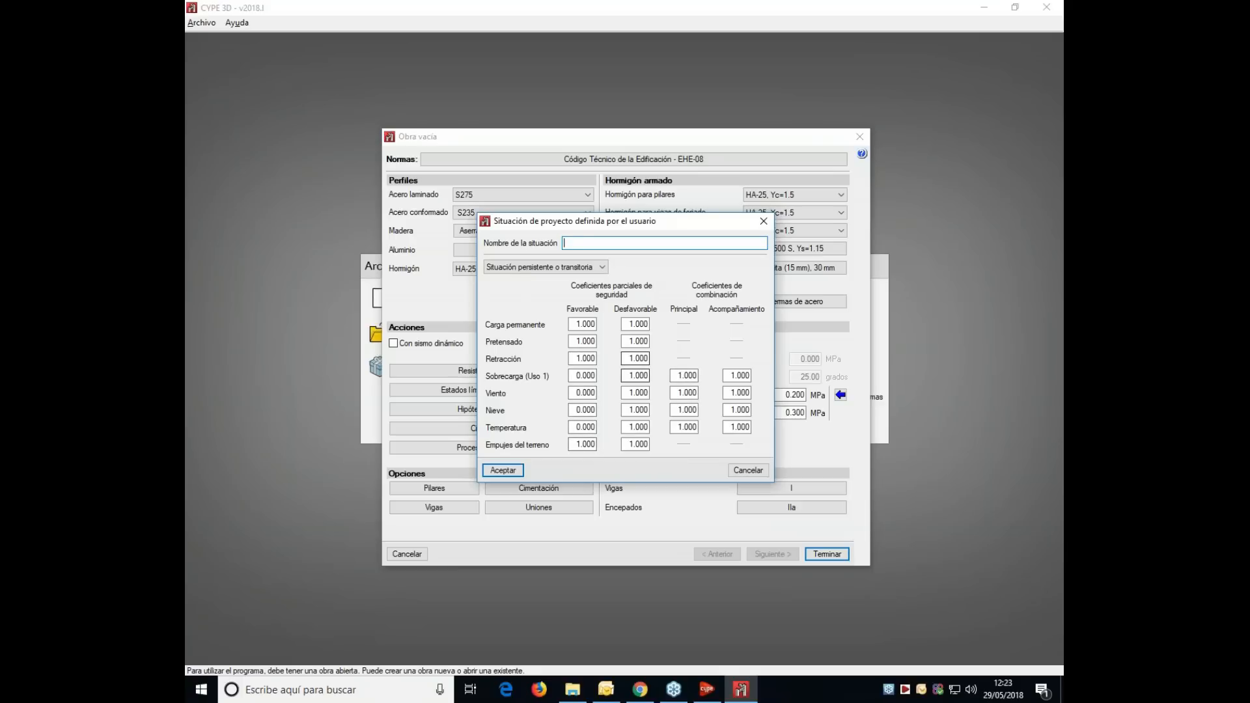
click(739, 471)
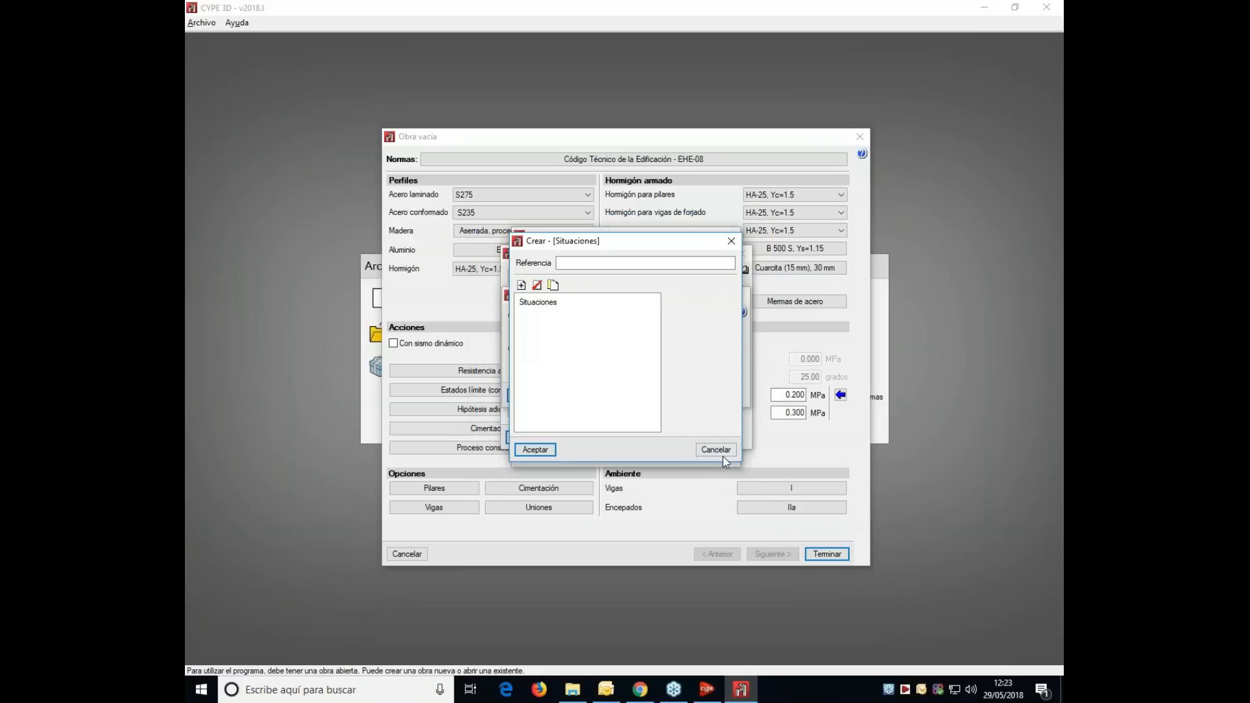
click(721, 452)
click(719, 400)
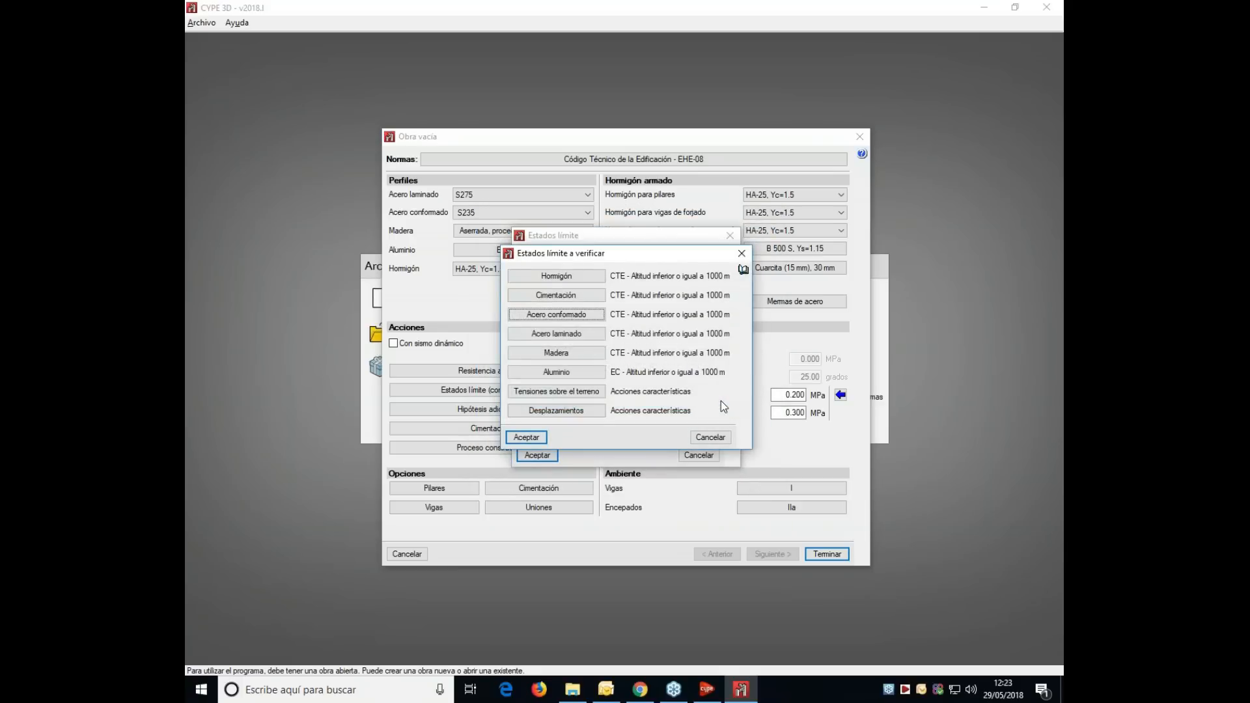
click(719, 435)
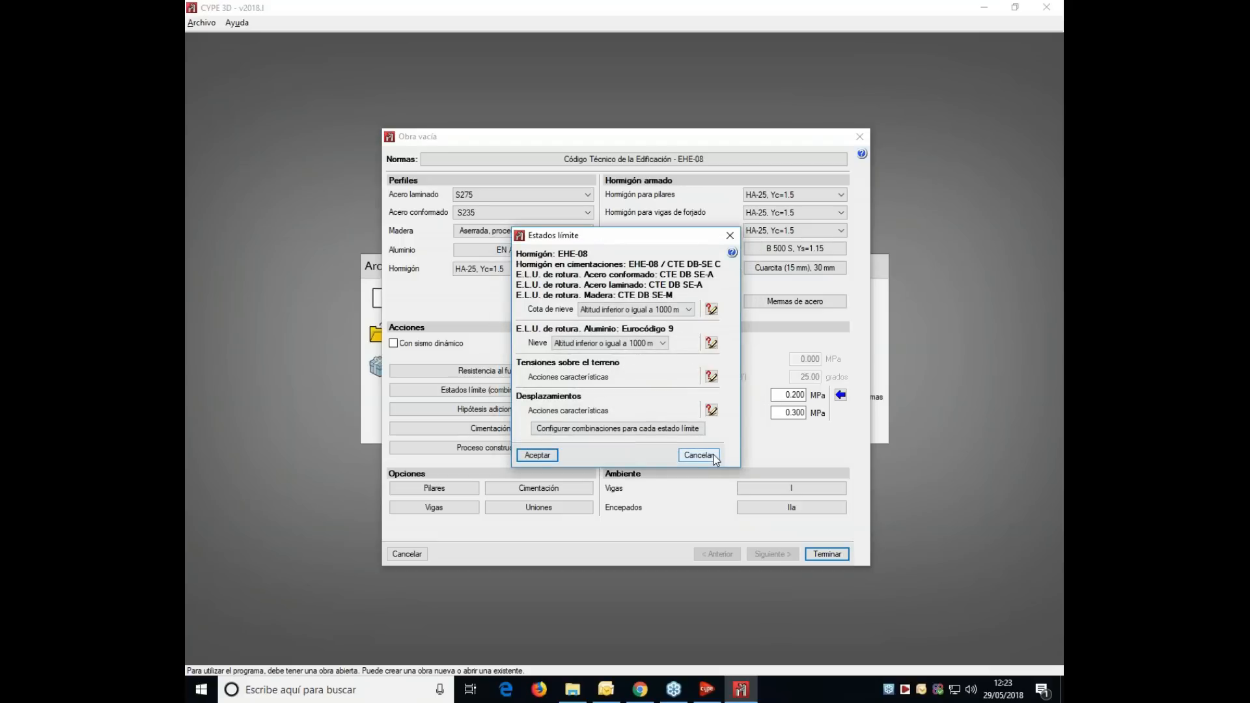
- Leave the limit-state settings and review the Hipótesis adicionales, Cimentación and Proceso constructivo settings without changing them
click(714, 457)
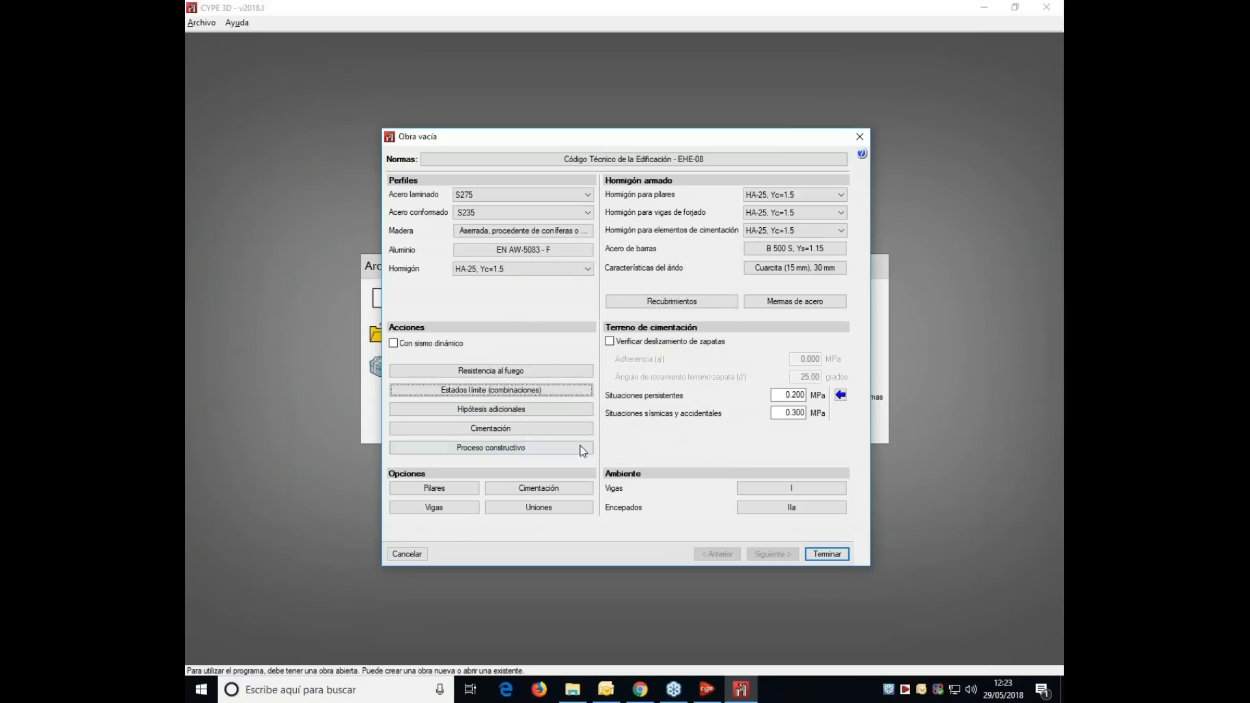
click(518, 412)
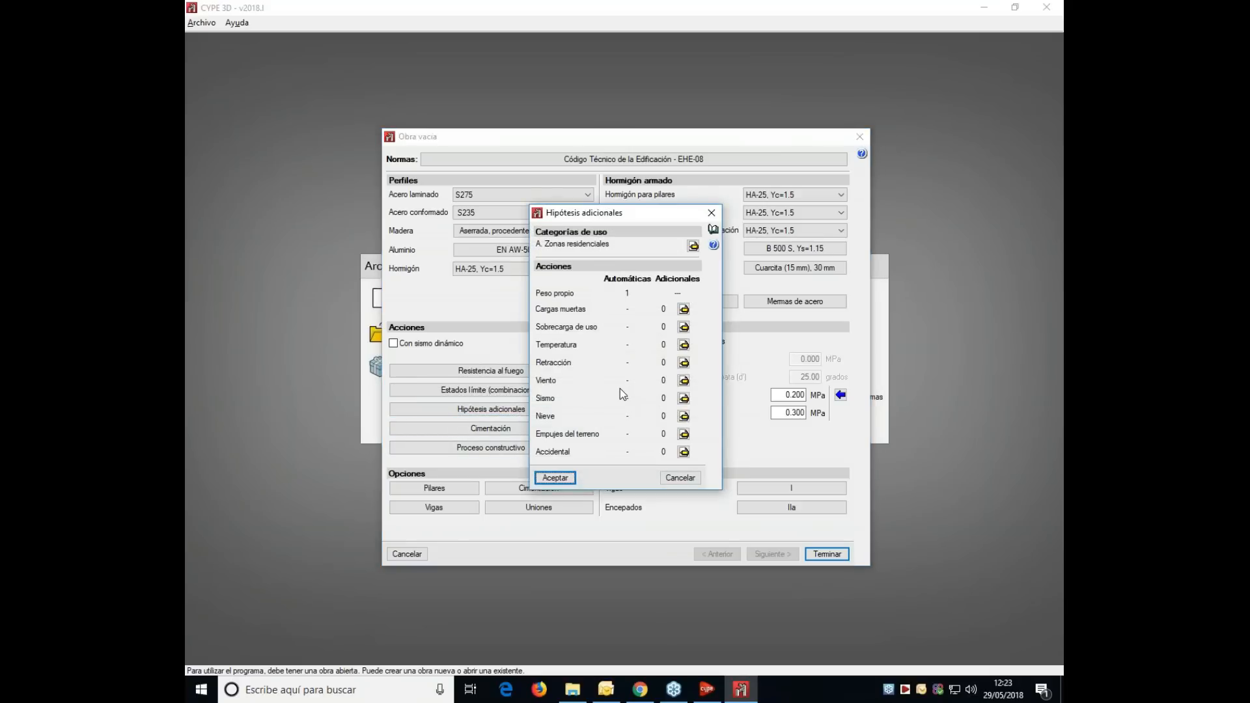
click(677, 478)
click(529, 431)
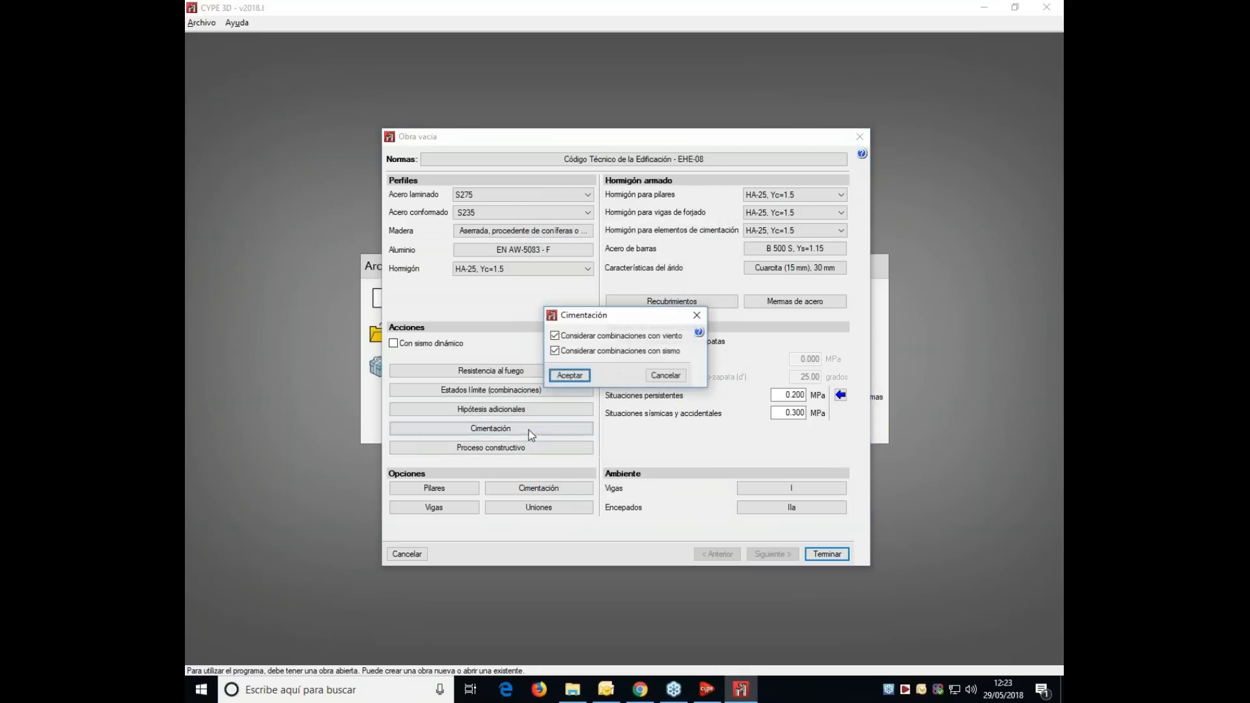
click(659, 378)
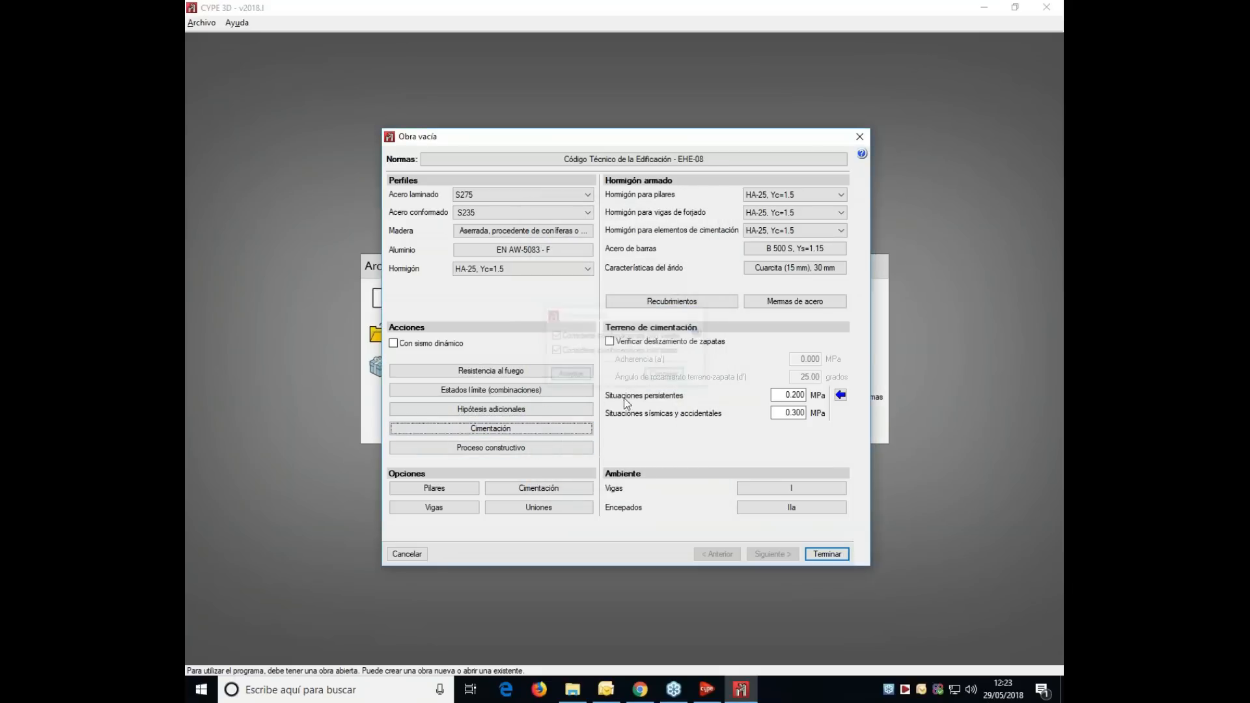
click(557, 446)
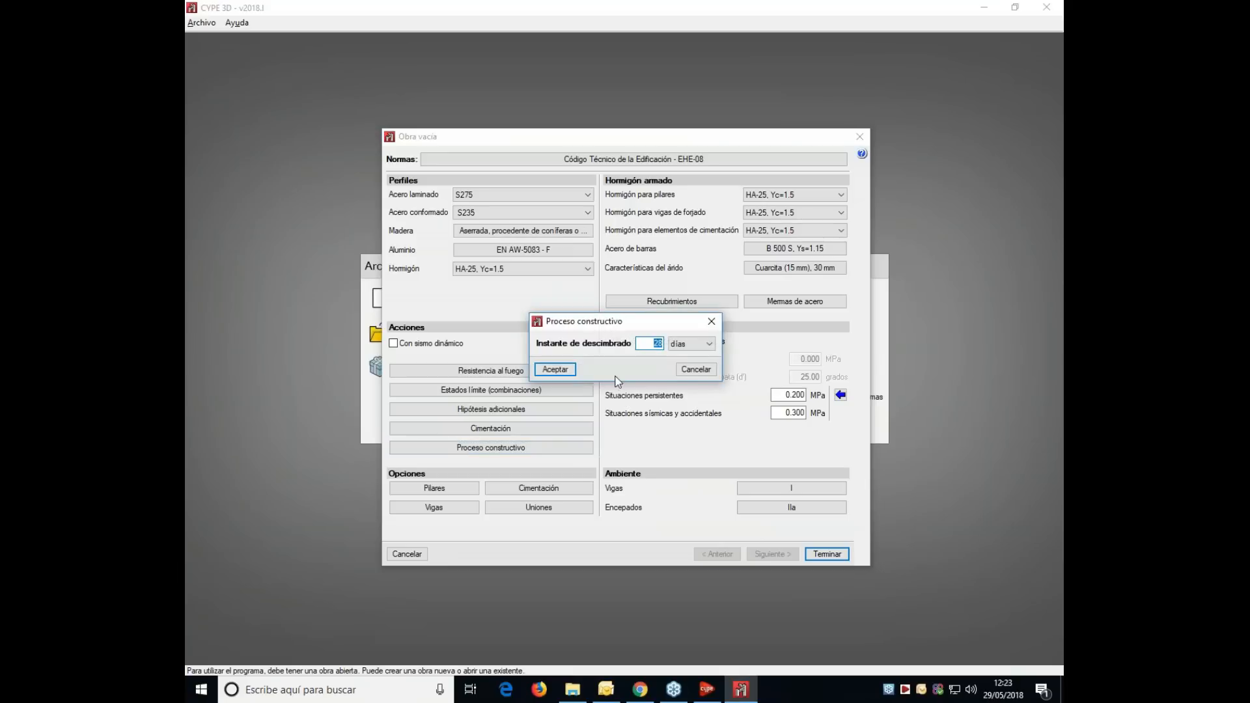
click(692, 372)
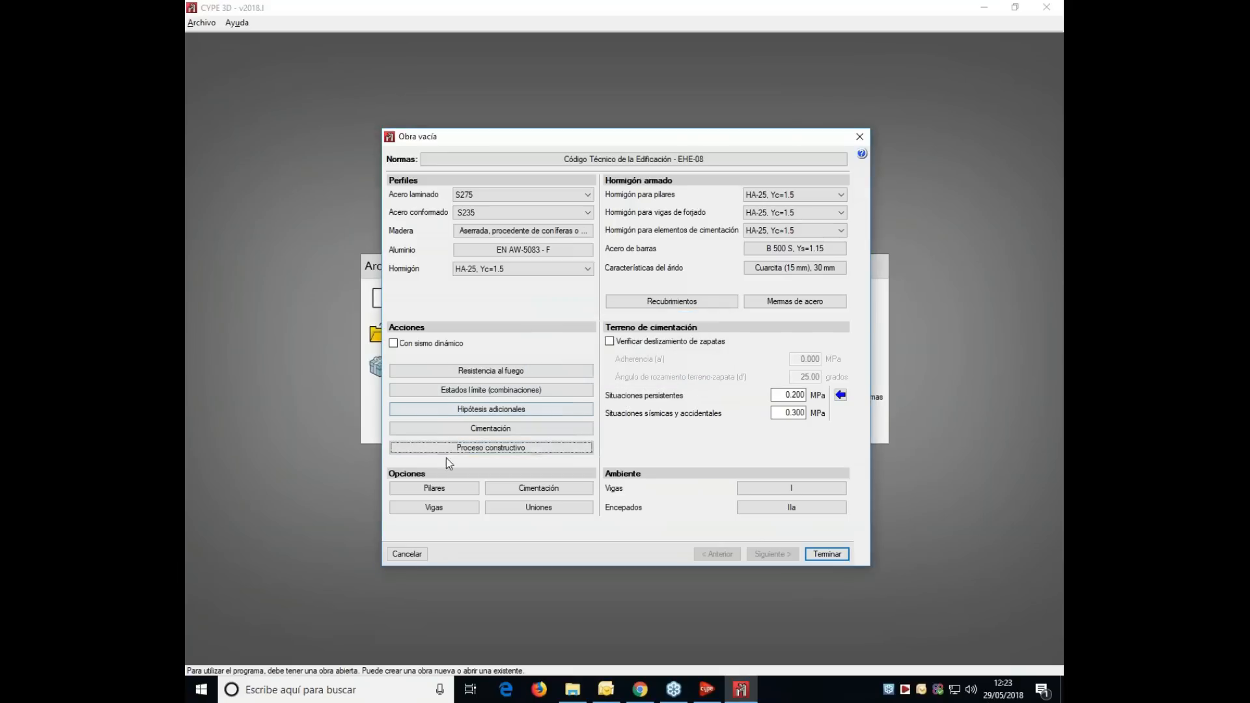
- Review the Pilares options for sizing, reinforcement layout and forces, and the usual project values for each soil type
click(454, 489)
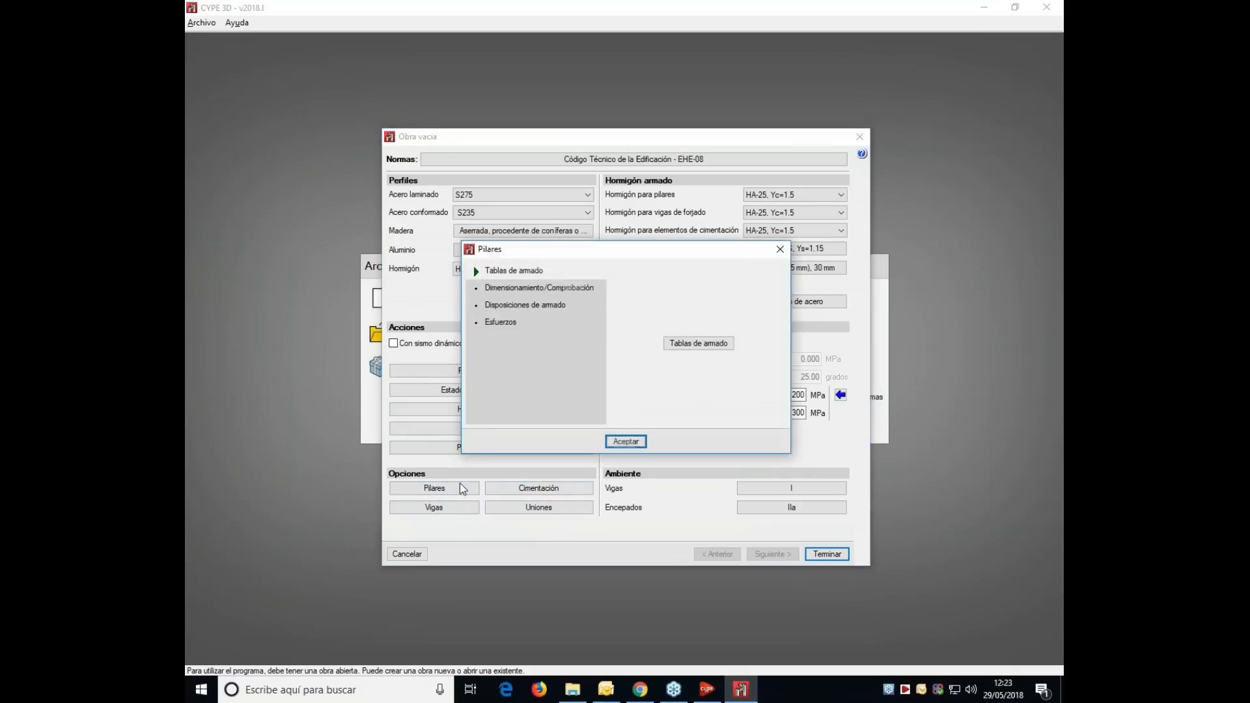
click(548, 289)
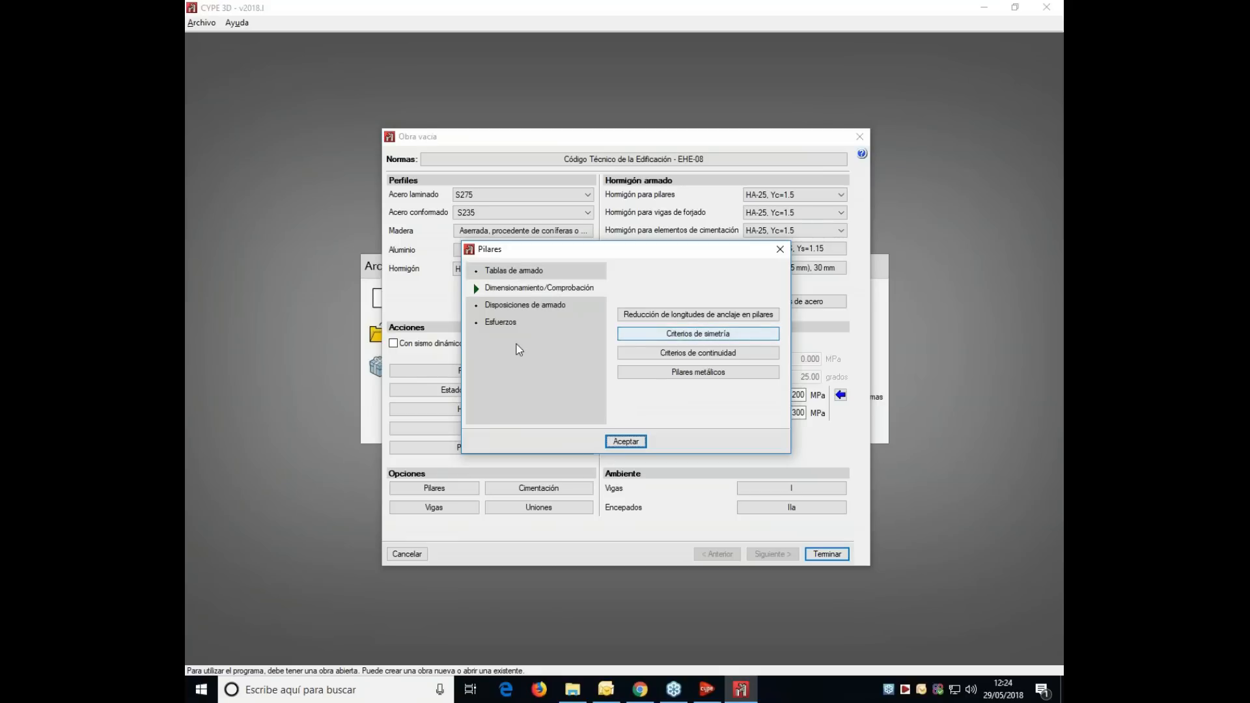
click(528, 308)
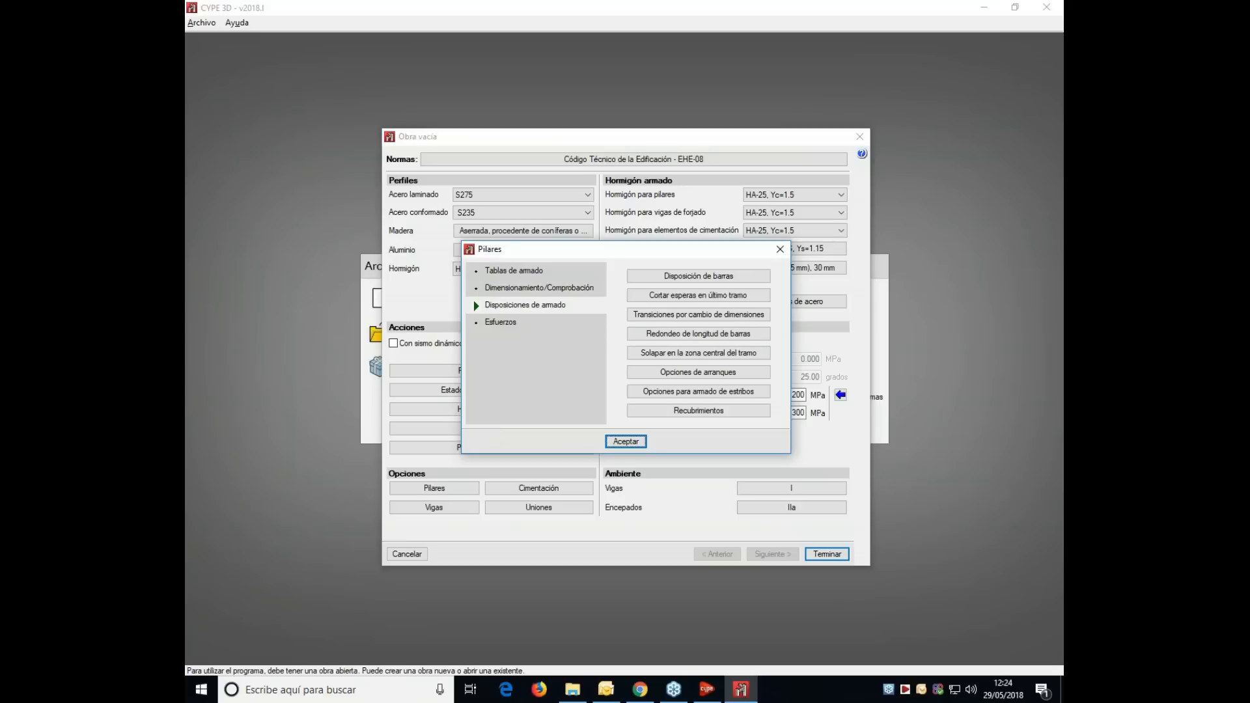
click(496, 322)
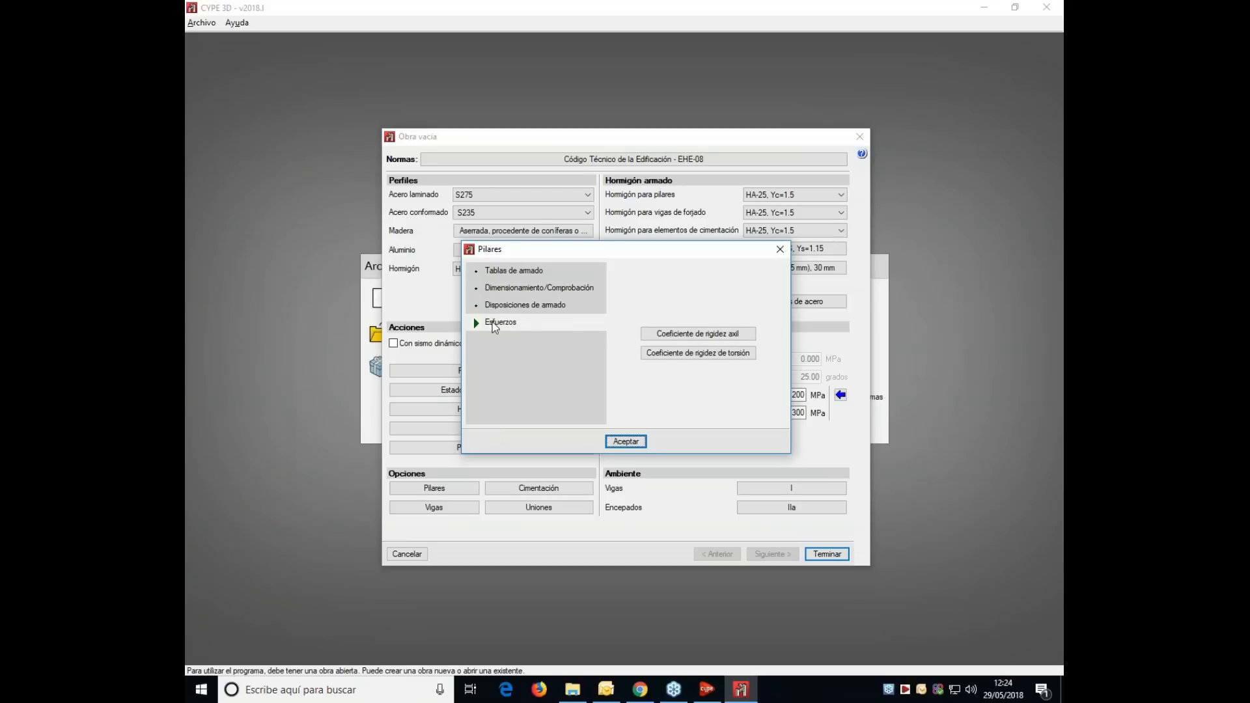
click(625, 442)
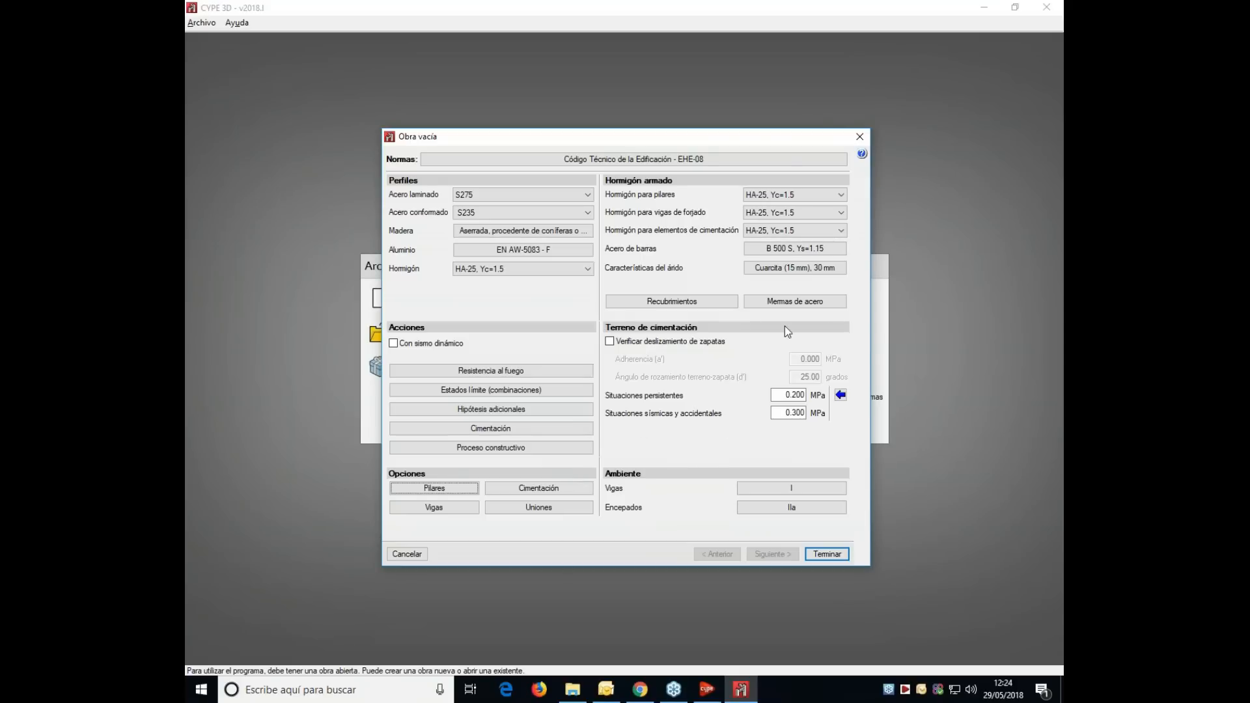
click(840, 395)
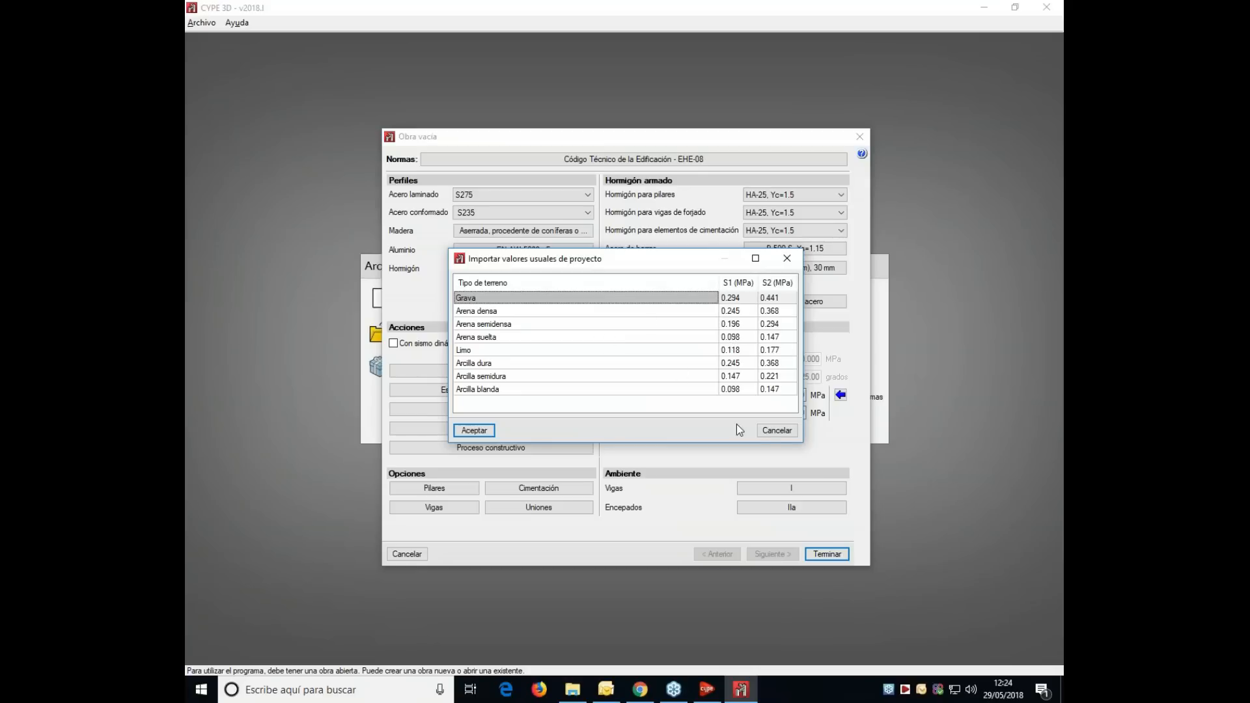
click(770, 433)
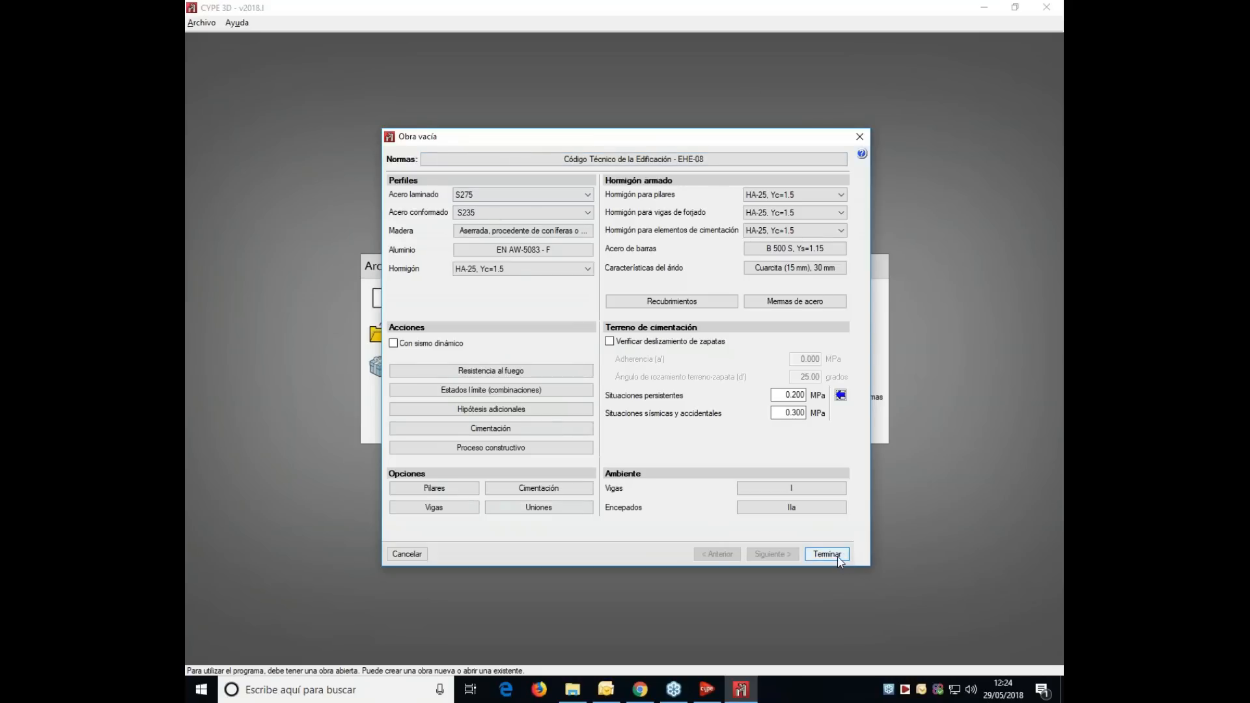
- Accept the Estados límite settings and finish the general data to create the Seminario01 job
click(491, 389)
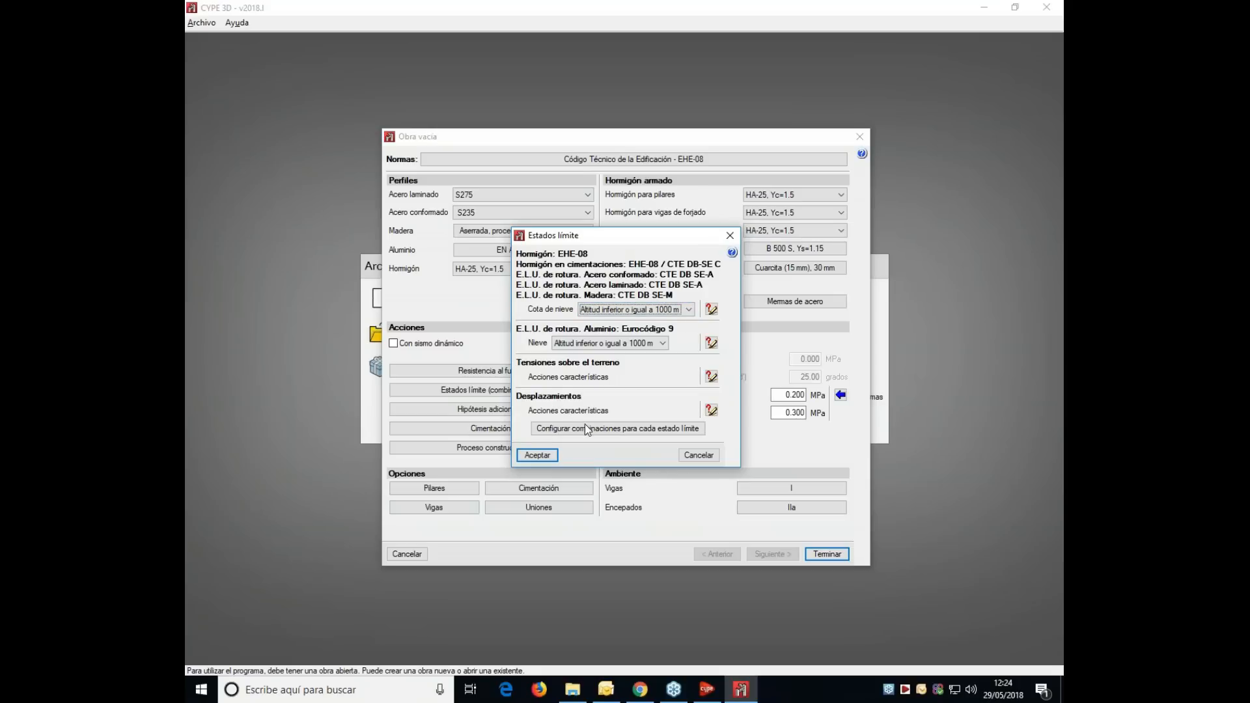
click(539, 455)
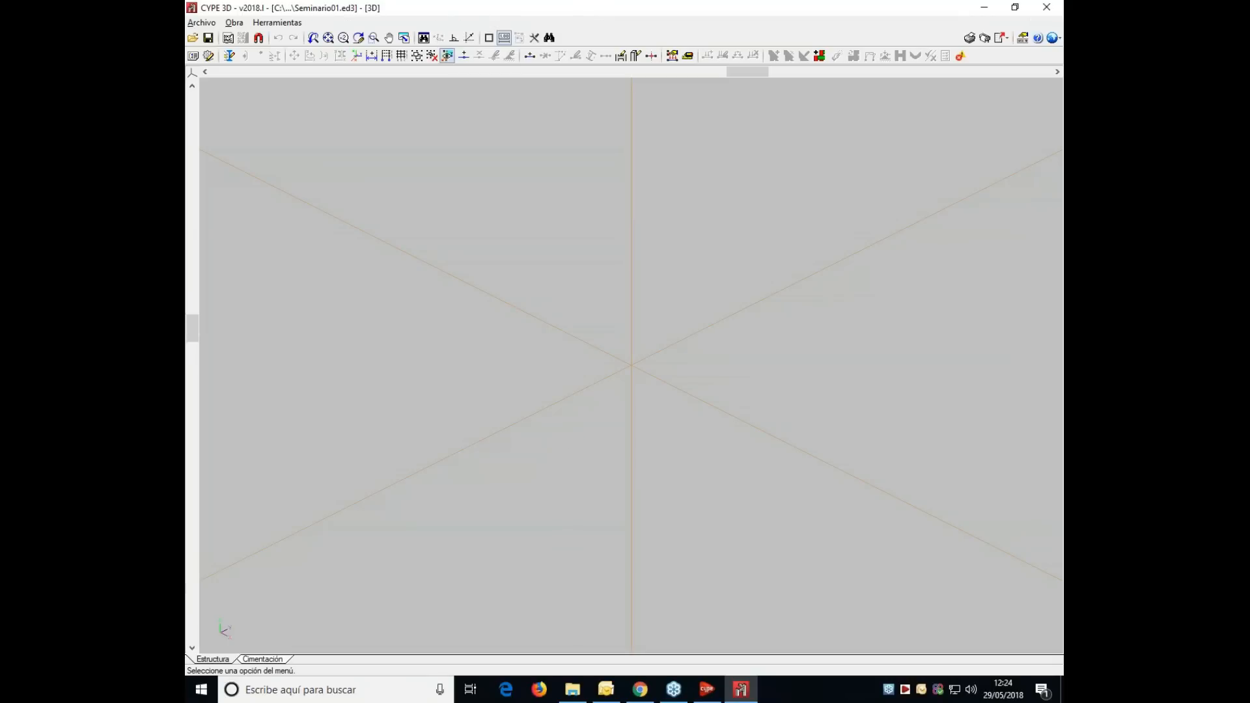
- Review the job's Datos generales and Preferencias de dibujo without changing anything
click(198, 23)
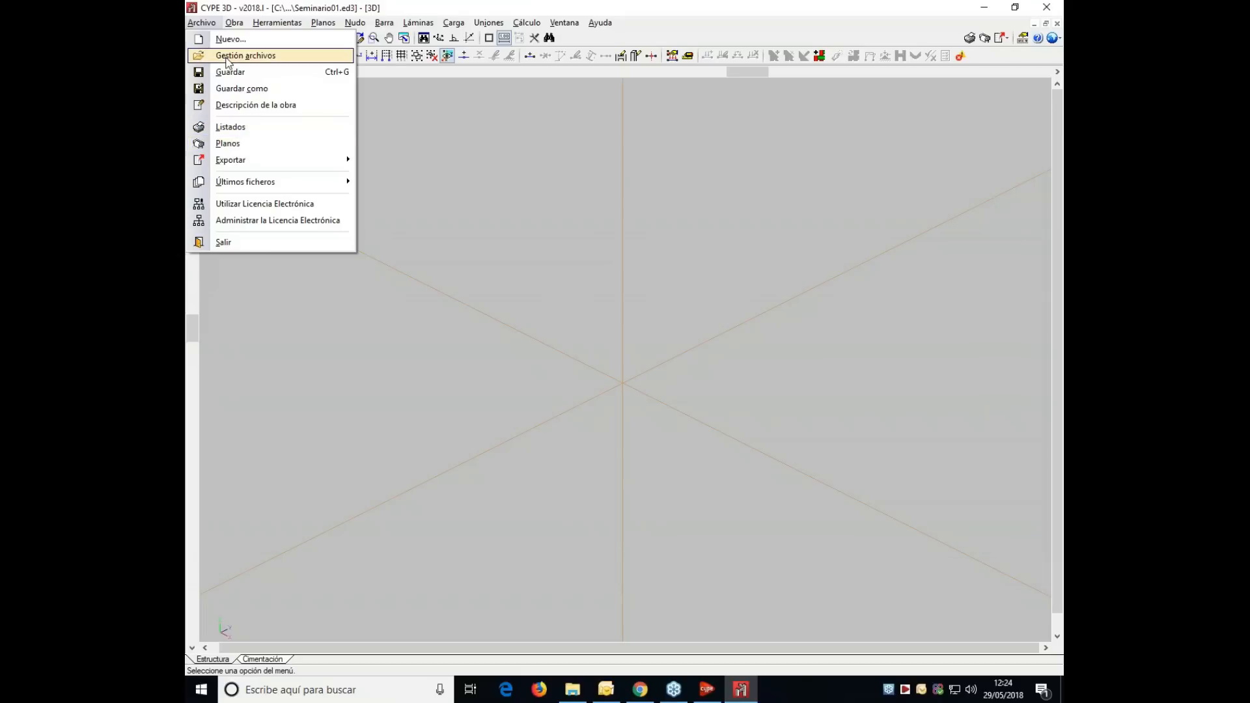
mouse_move(235, 26)
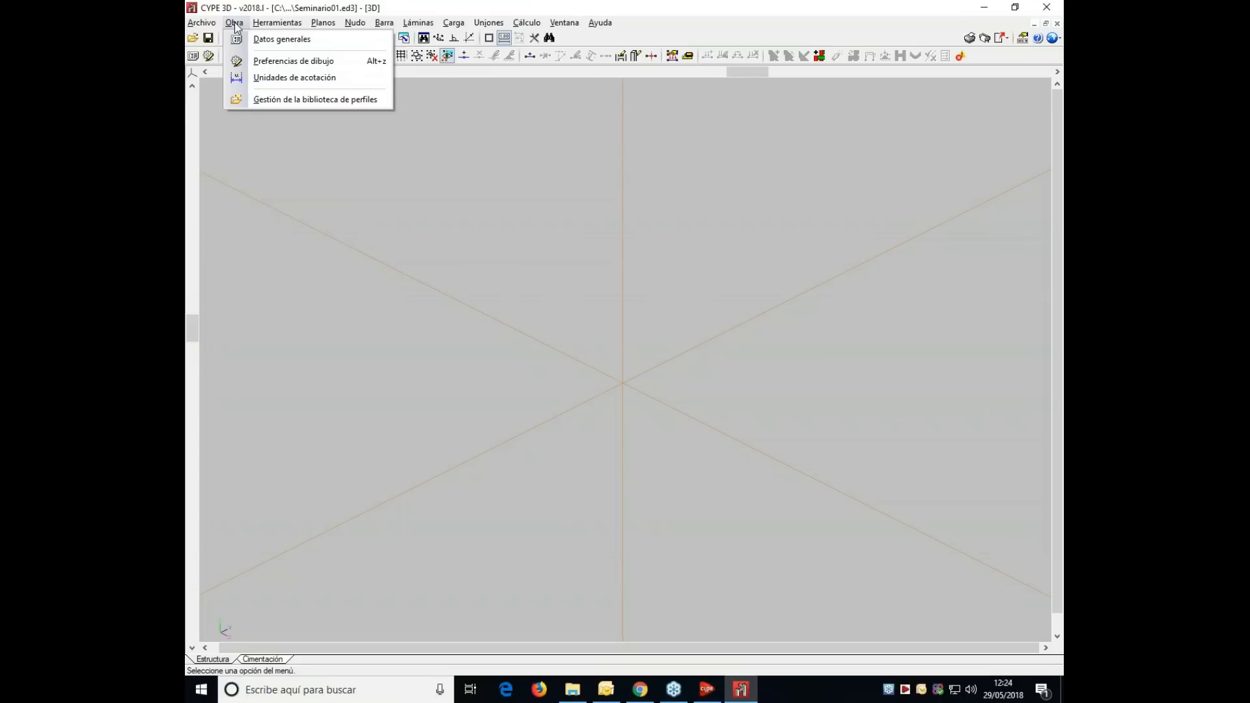
click(263, 41)
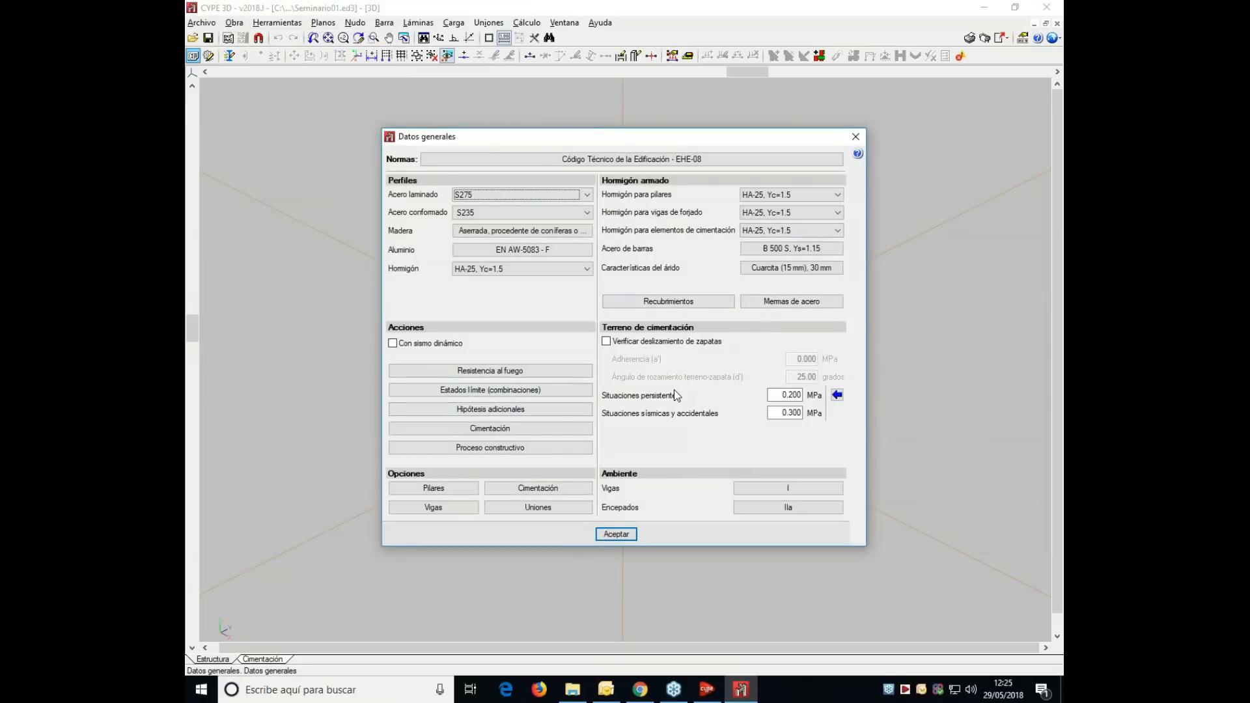
click(859, 138)
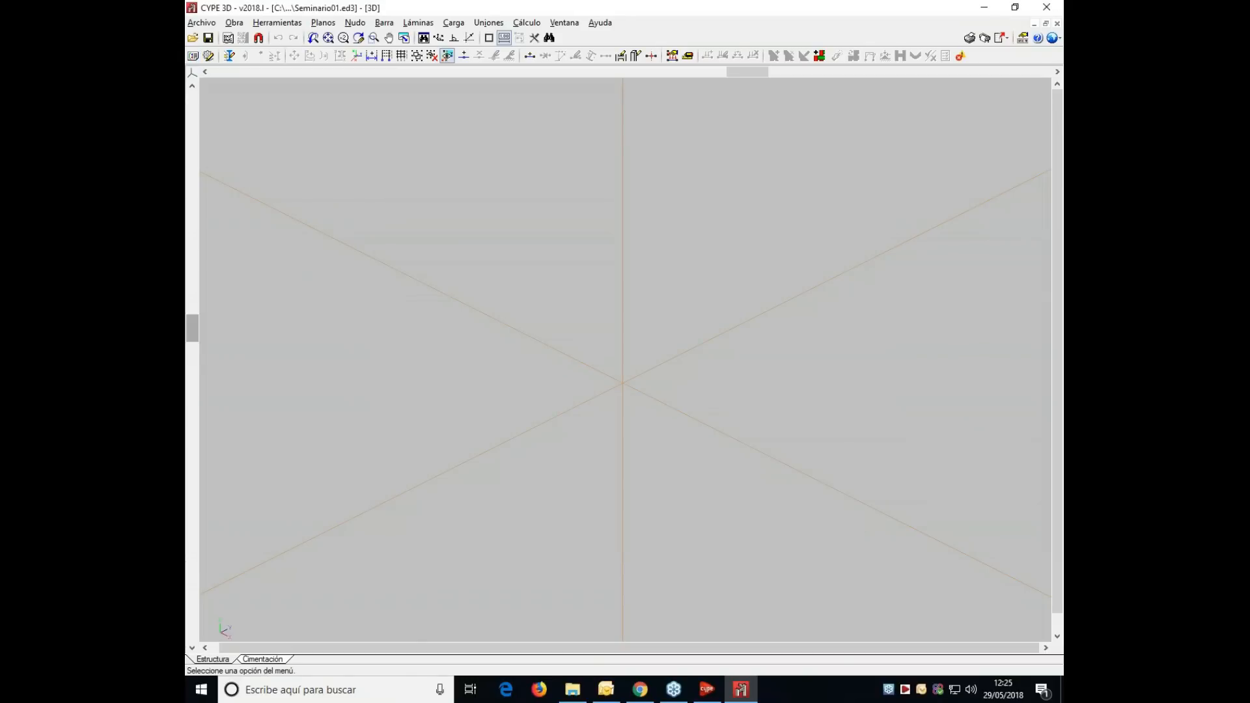
click(234, 22)
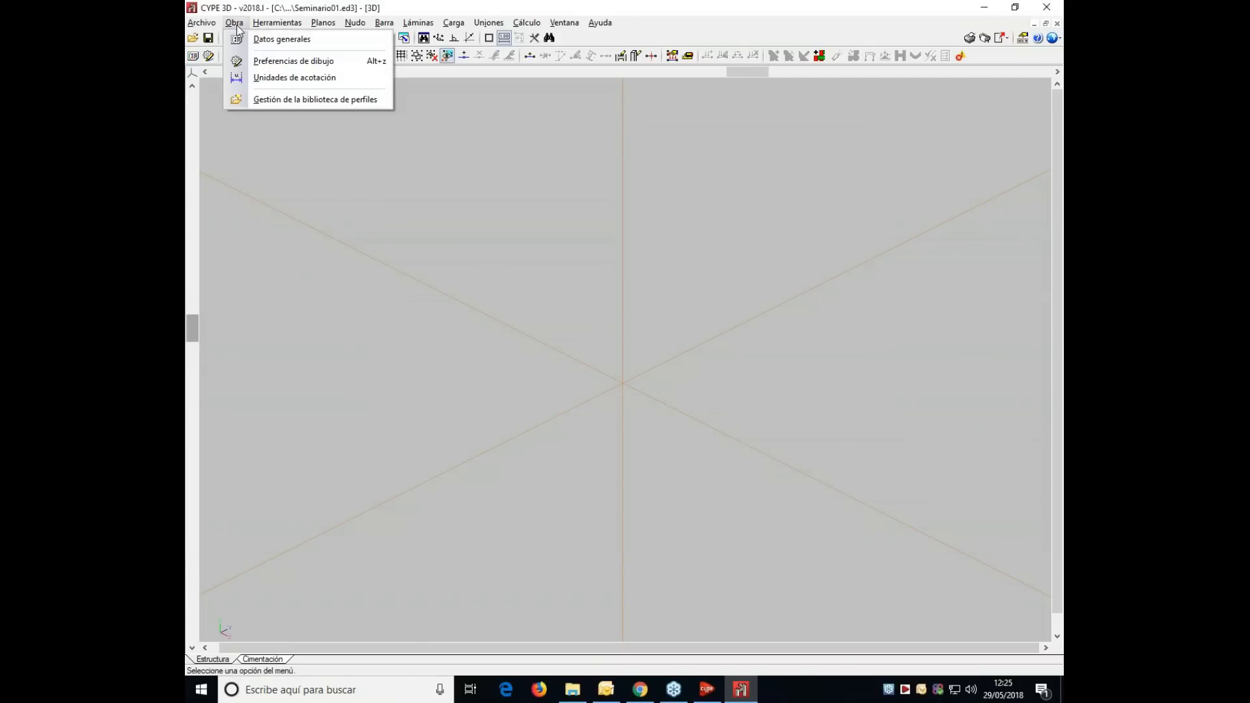
click(265, 62)
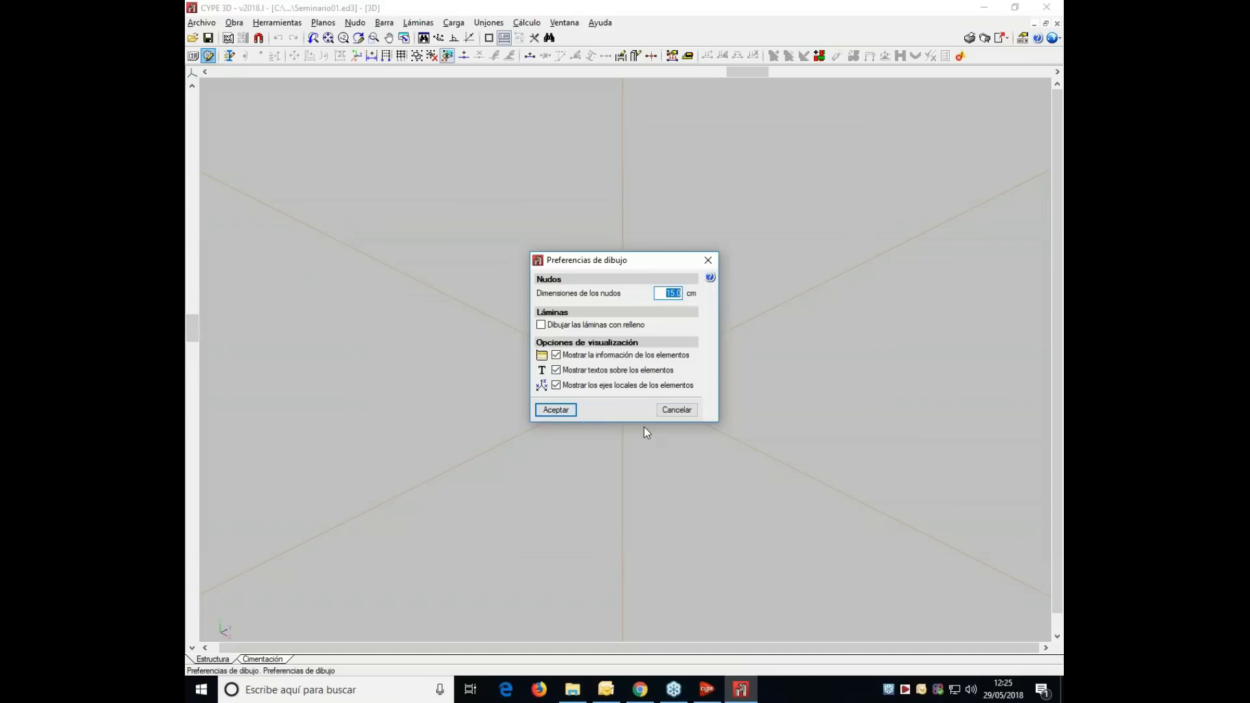
click(683, 412)
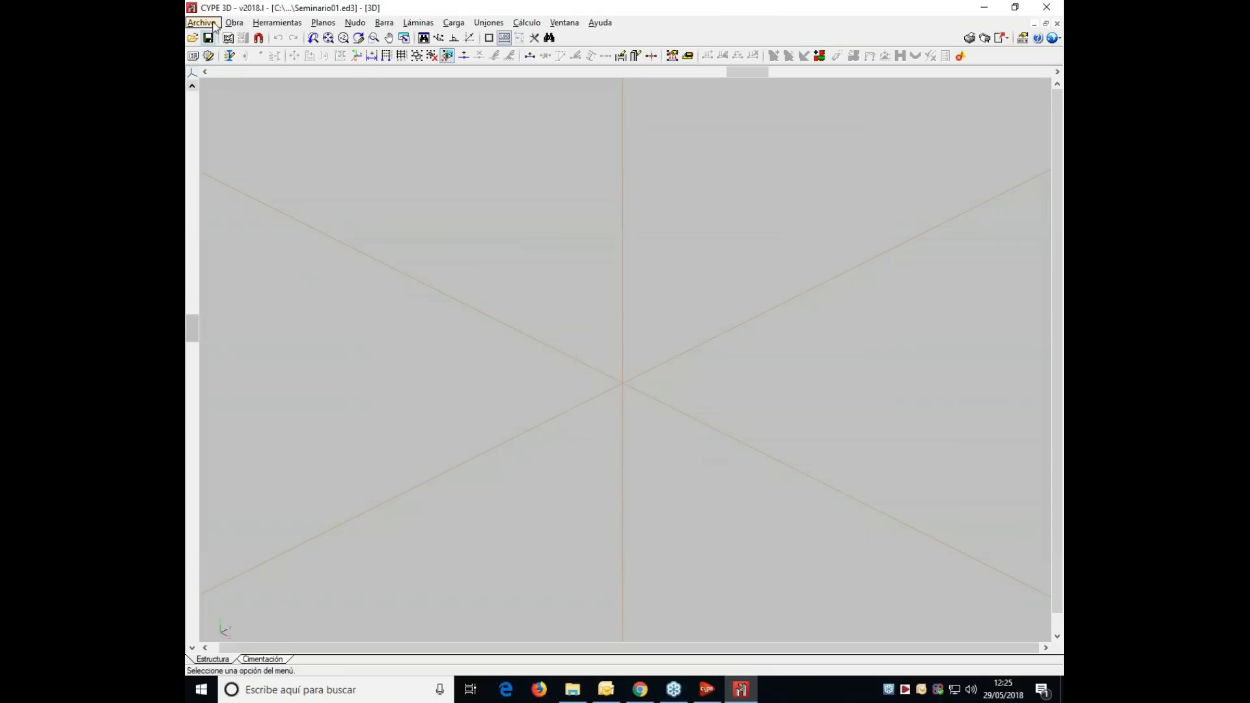
click(227, 23)
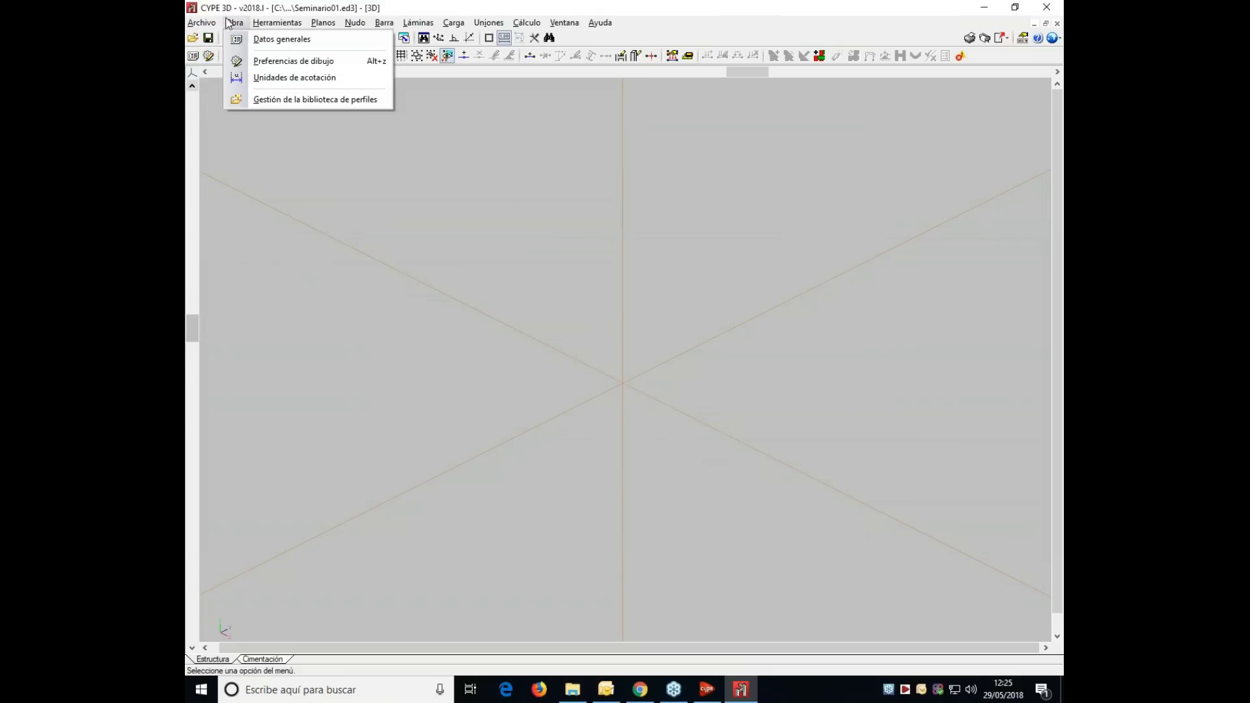
mouse_move(300, 19)
click(404, 9)
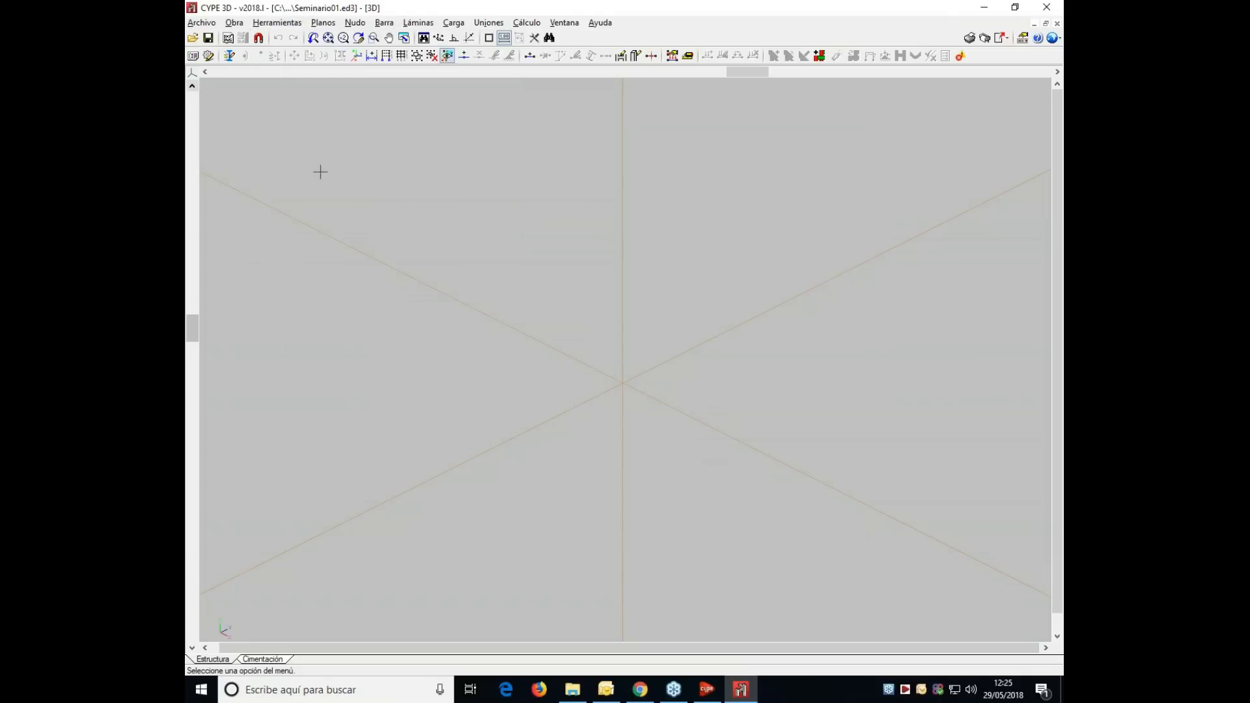
middle_drag(344, 196, 319, 221)
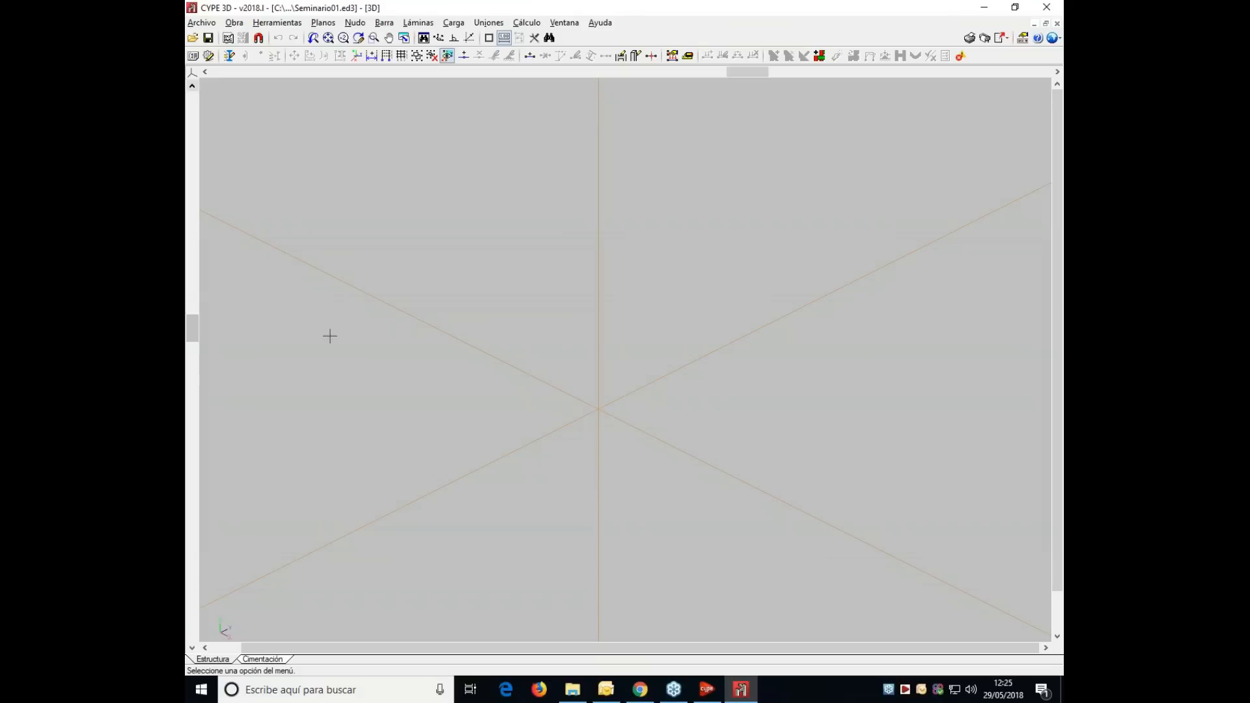
click(385, 25)
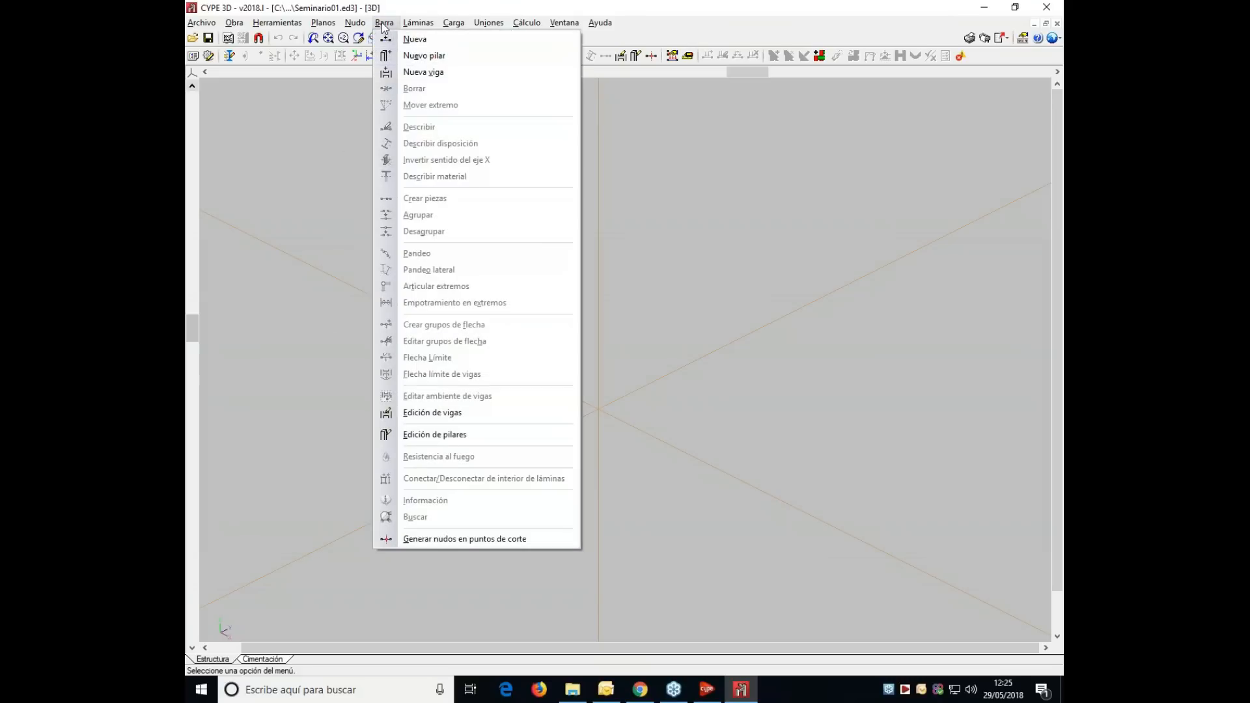
click(404, 14)
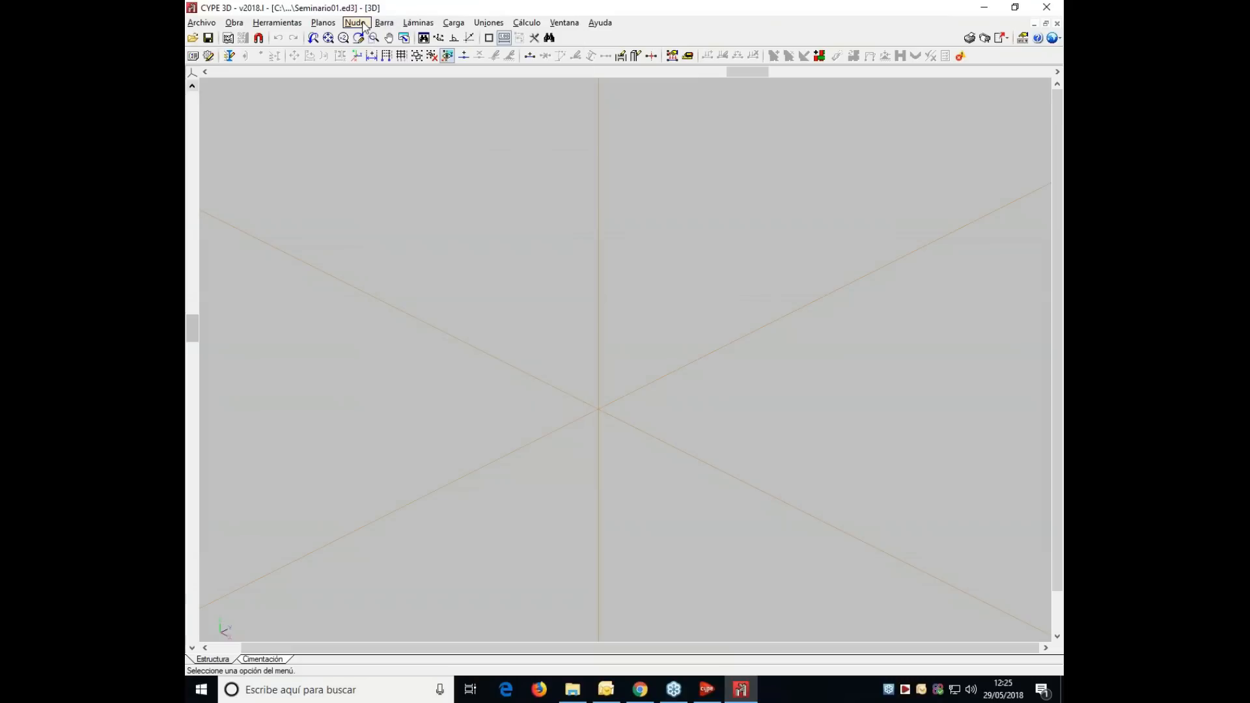
- Place a new node by entering the coordinates X 5, Y 5, Z 5, and undo it
click(355, 23)
click(384, 39)
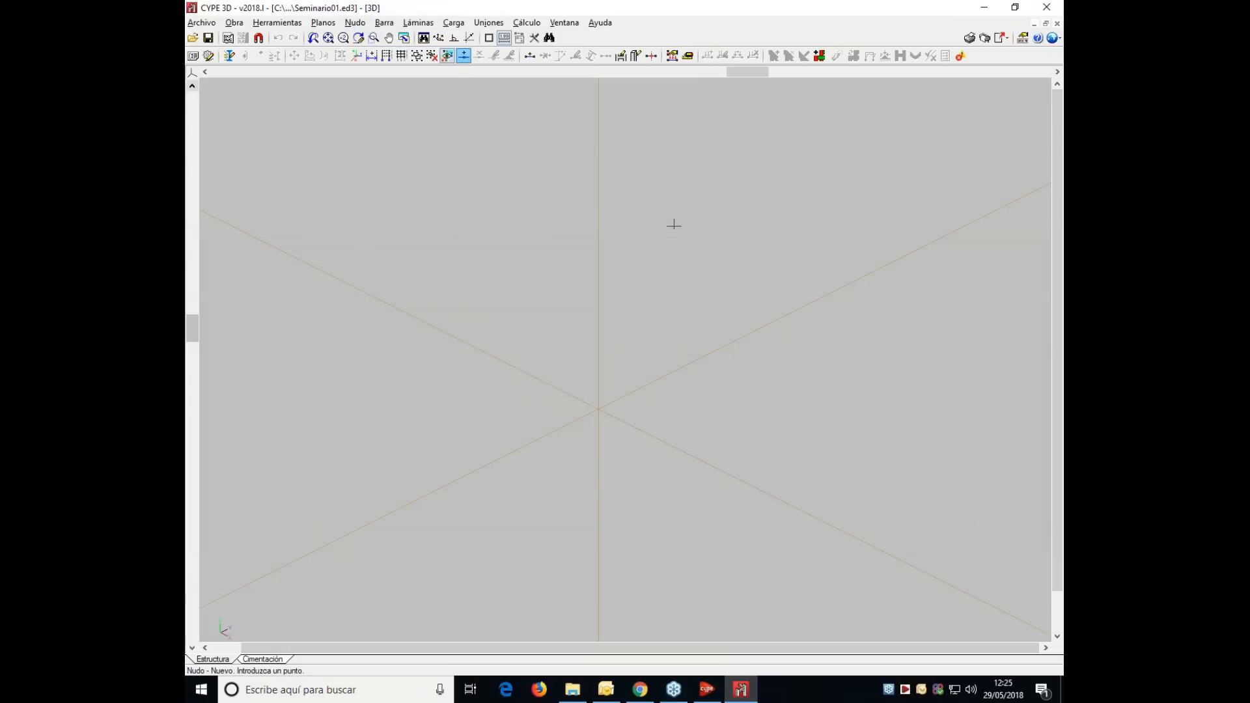
mouse_move(759, 69)
mouse_down()
mouse_move(684, 70)
mouse_move(811, 83)
mouse_move(756, 81)
mouse_up()
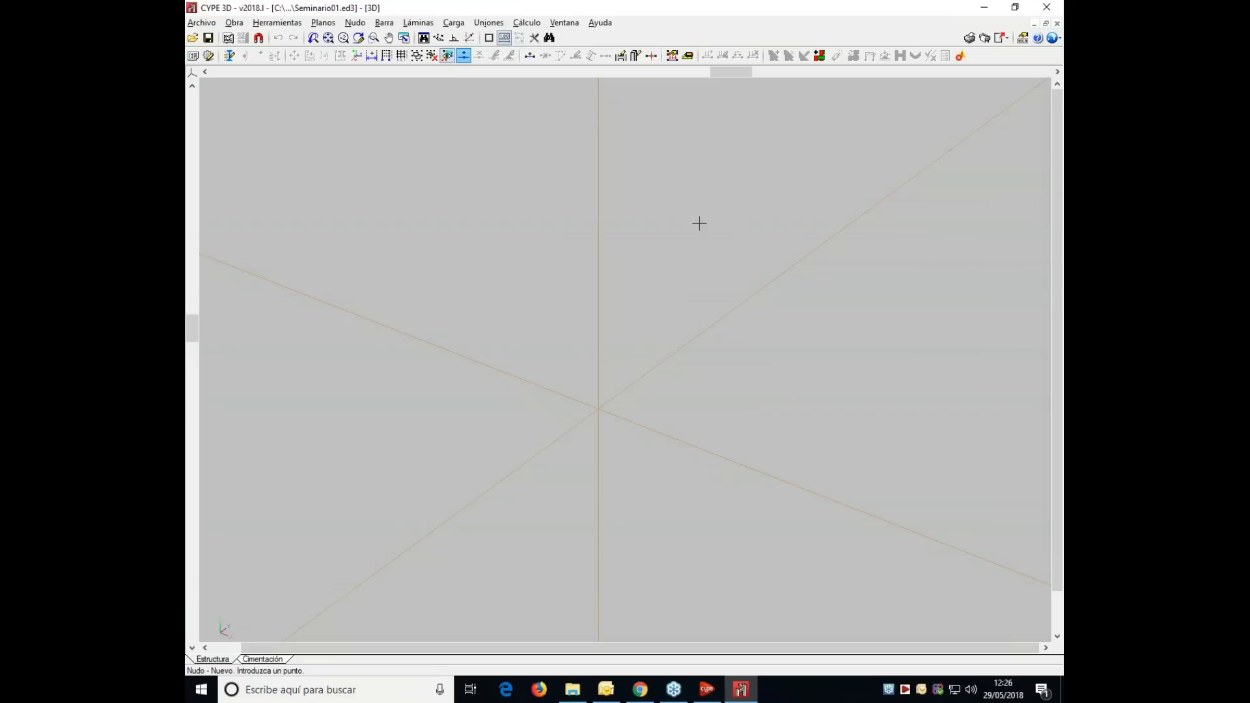
text(5)
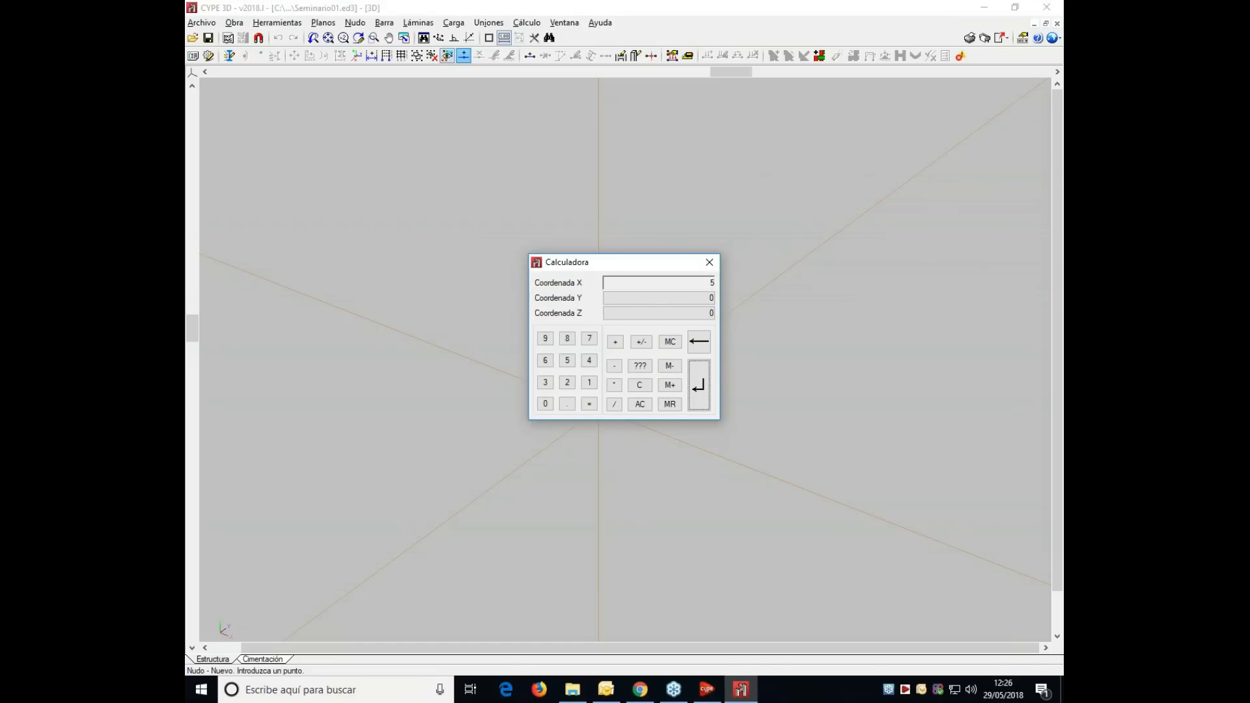
key(Return)
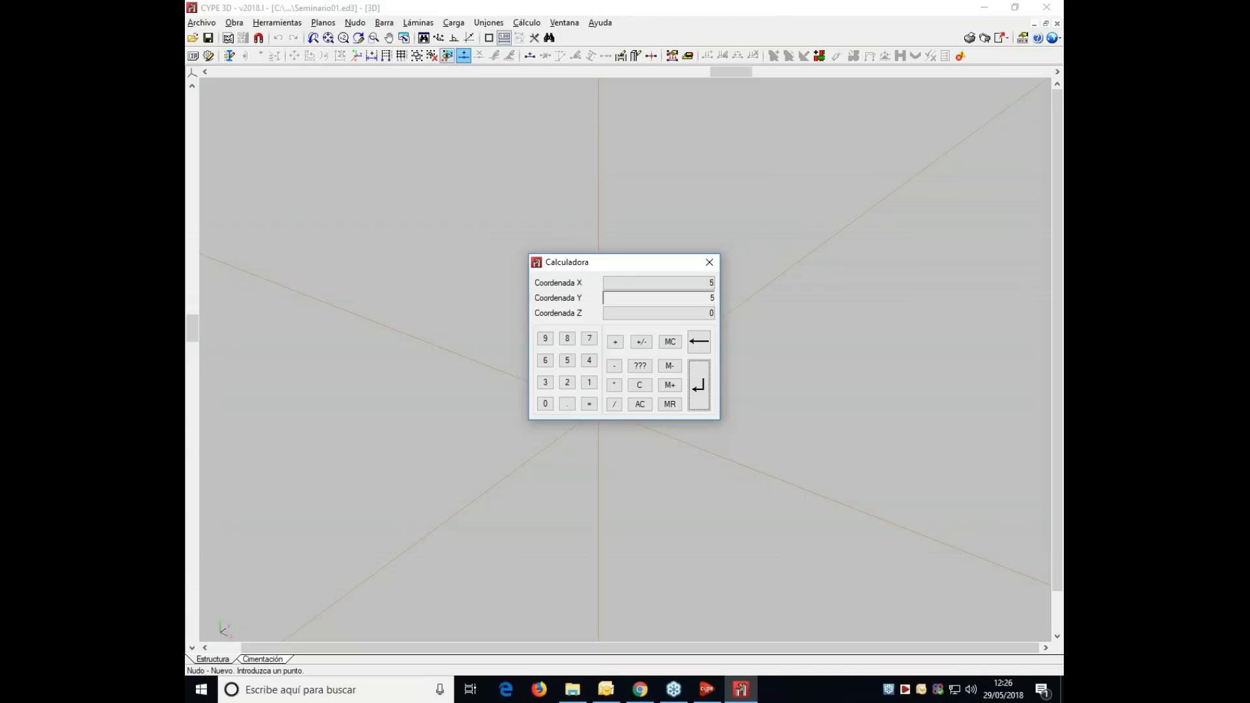
key(Return)
text(5)
key(Return)
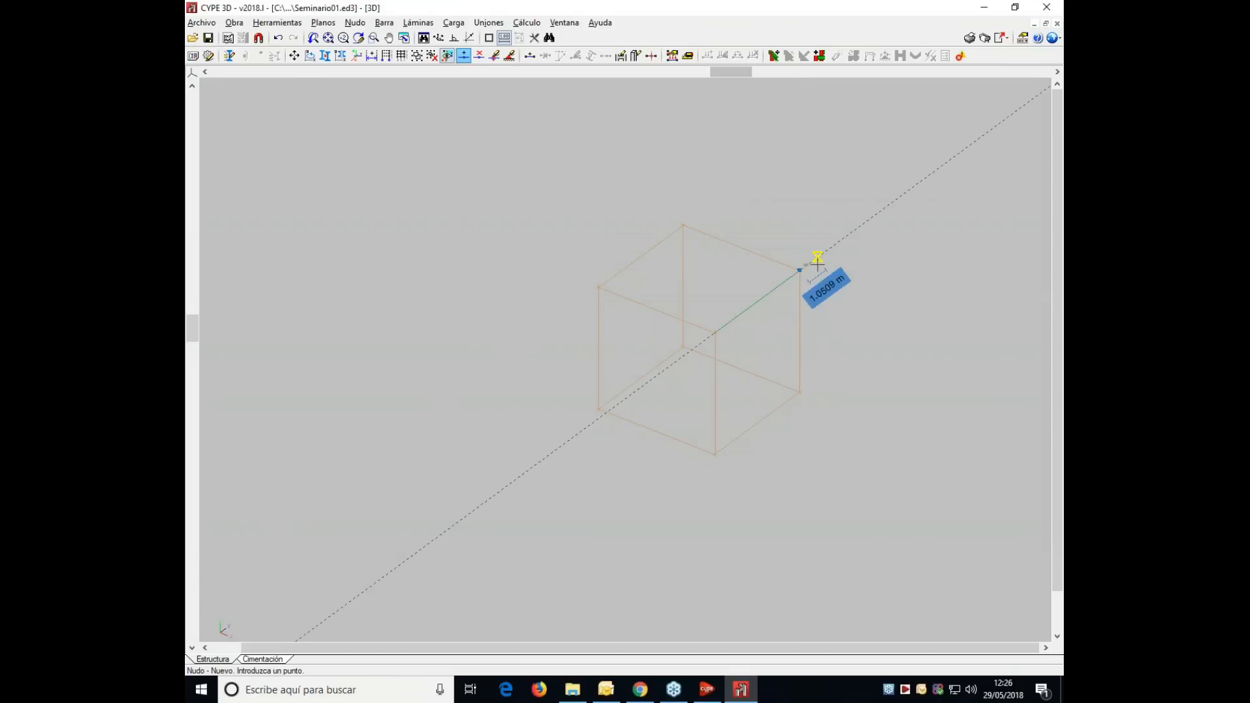
click(279, 39)
- Place a new node freehand on the horizontal reference line that rises to the right of the origin
click(356, 24)
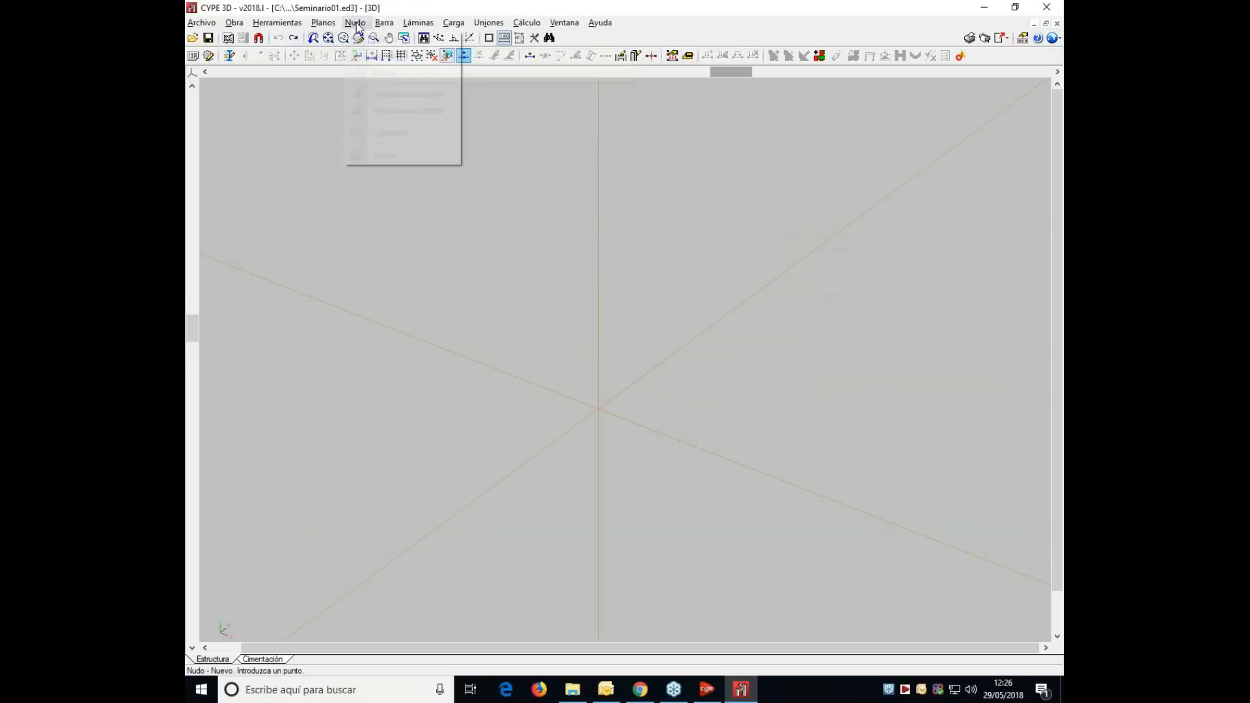
click(376, 37)
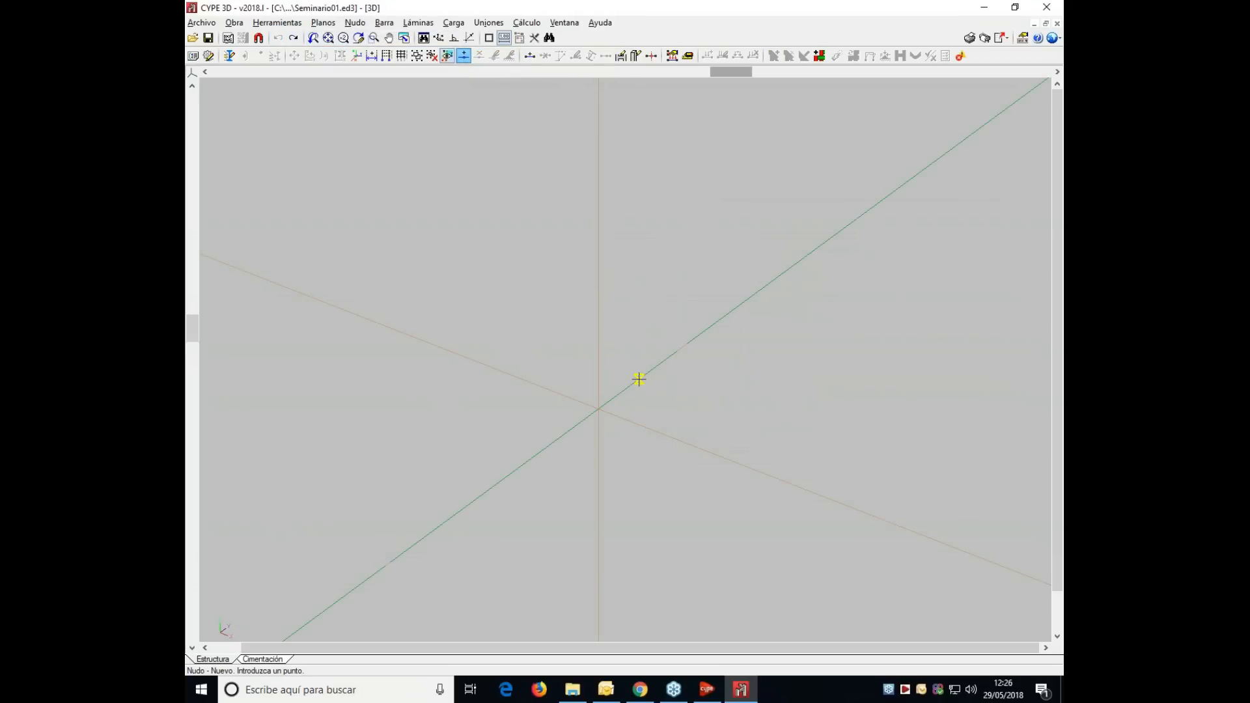
click(750, 297)
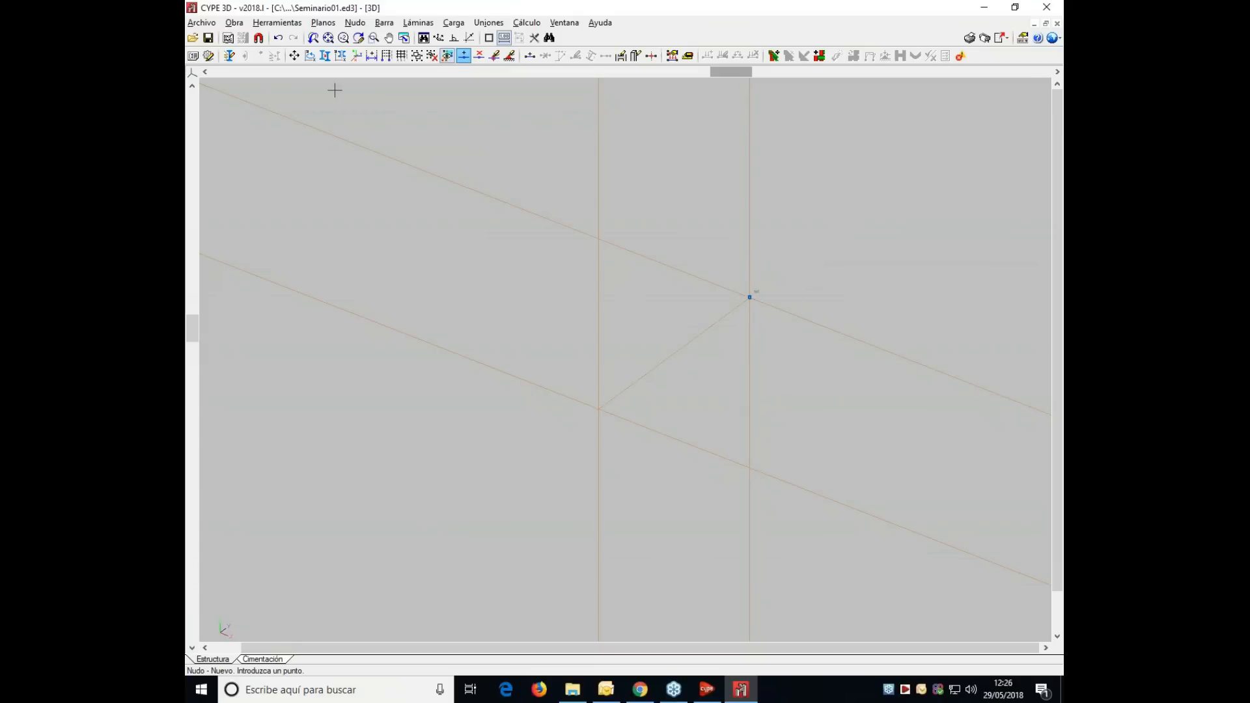
- Review the Referencias settings for the grid and the reference lines without changing anything
click(324, 23)
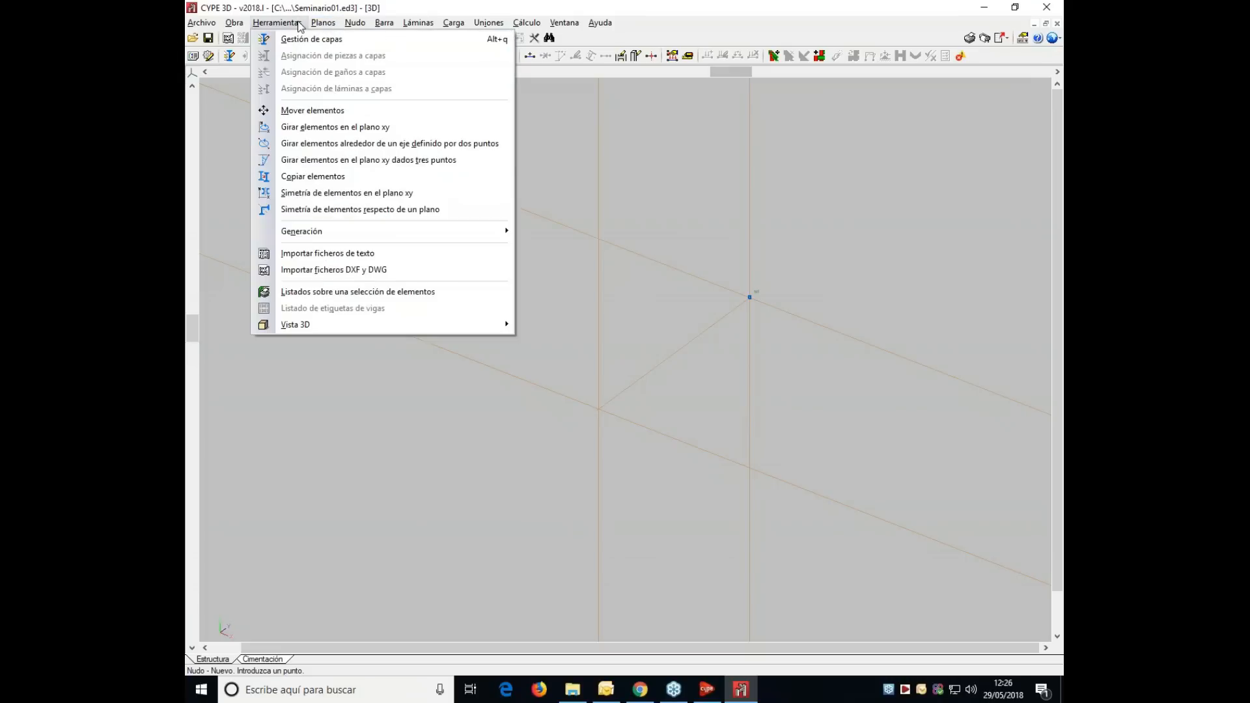
mouse_move(220, 25)
mouse_move(293, 24)
mouse_move(332, 25)
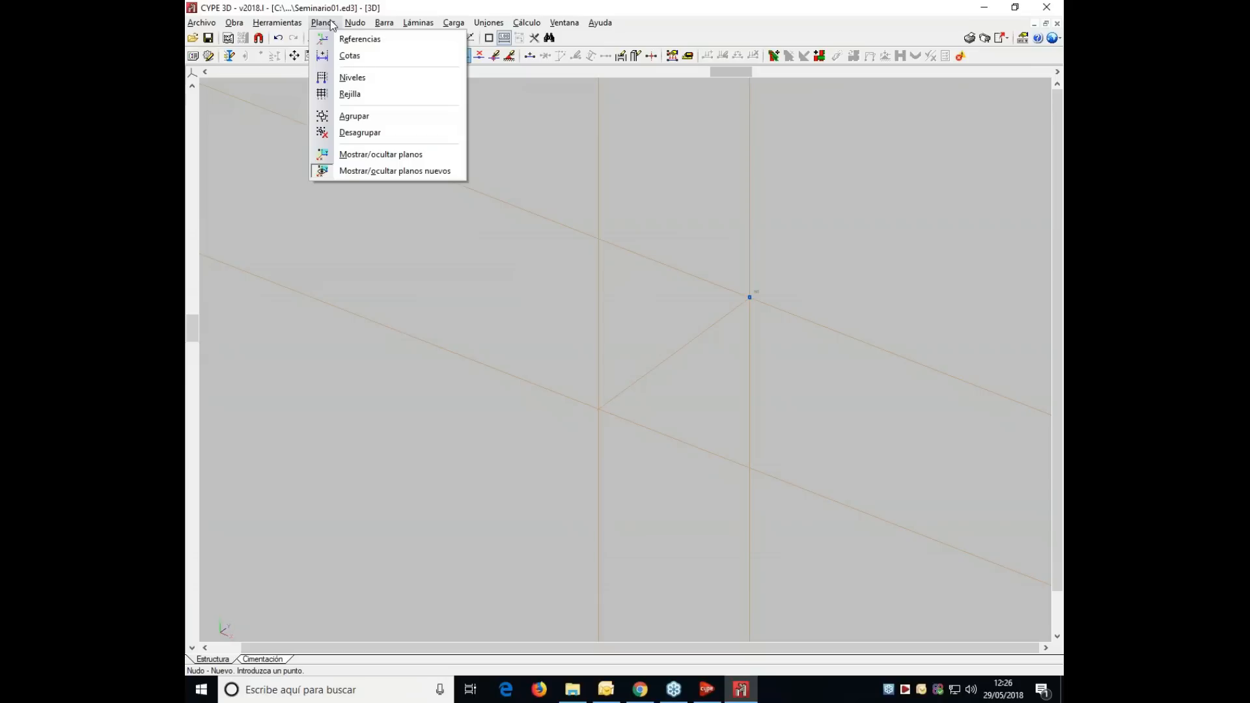
click(358, 39)
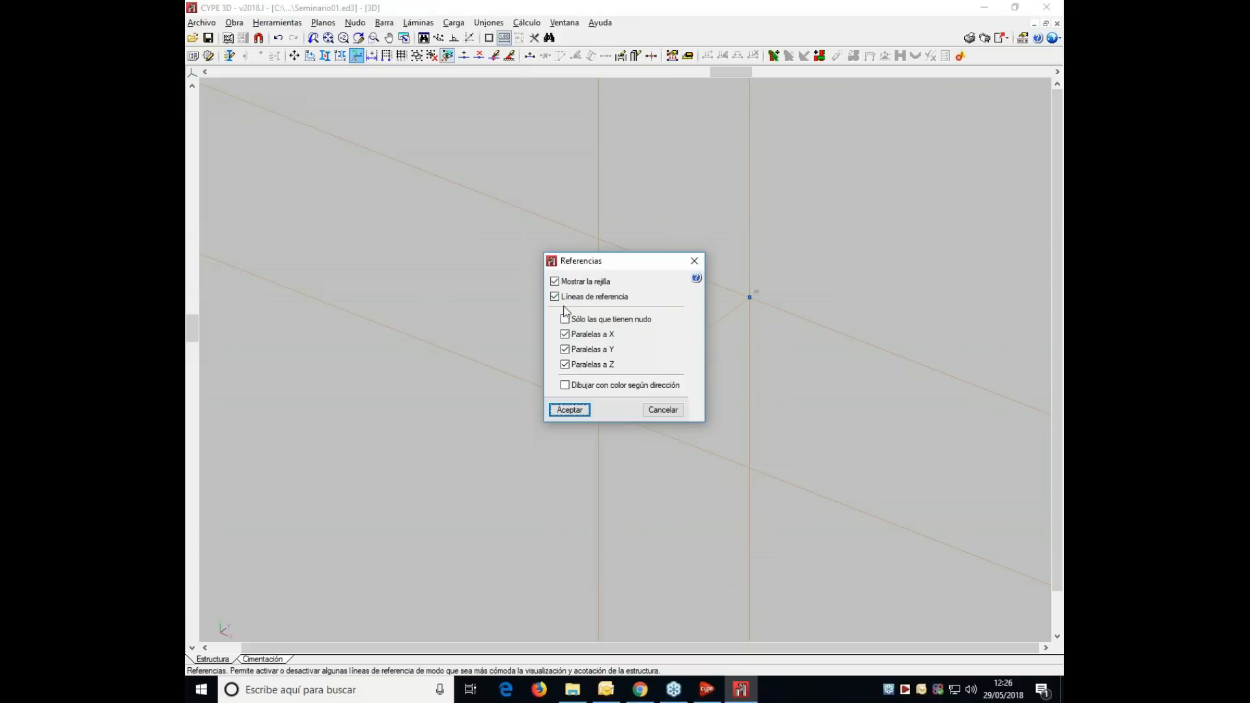
click(568, 413)
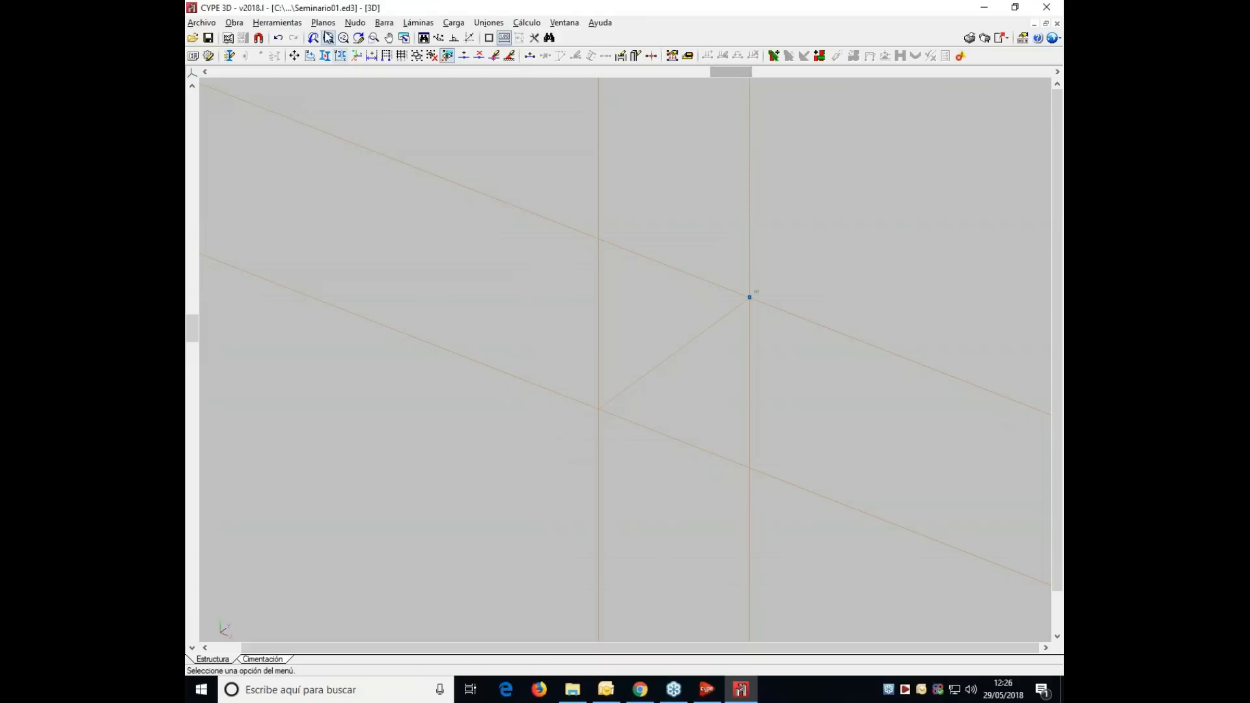
- Hide the planes passing through the freehand node with Mostrar/ocultar planos set to Ocultar
click(324, 24)
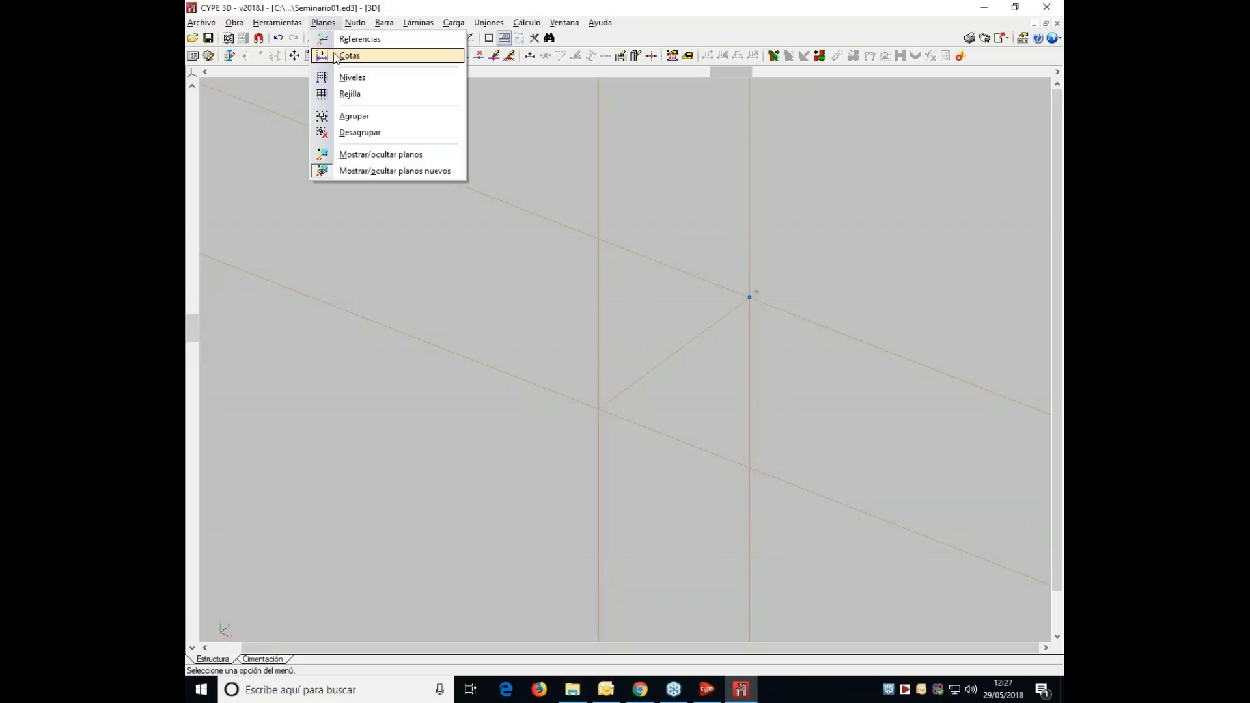
click(355, 156)
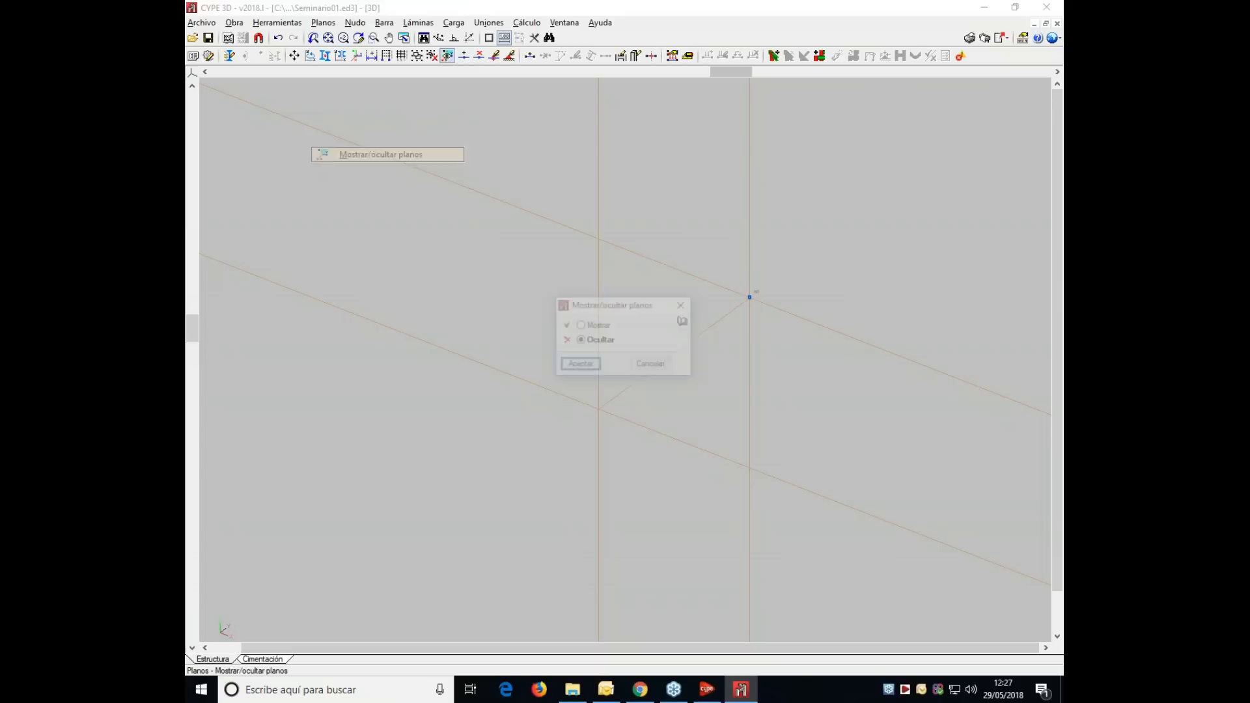
click(578, 364)
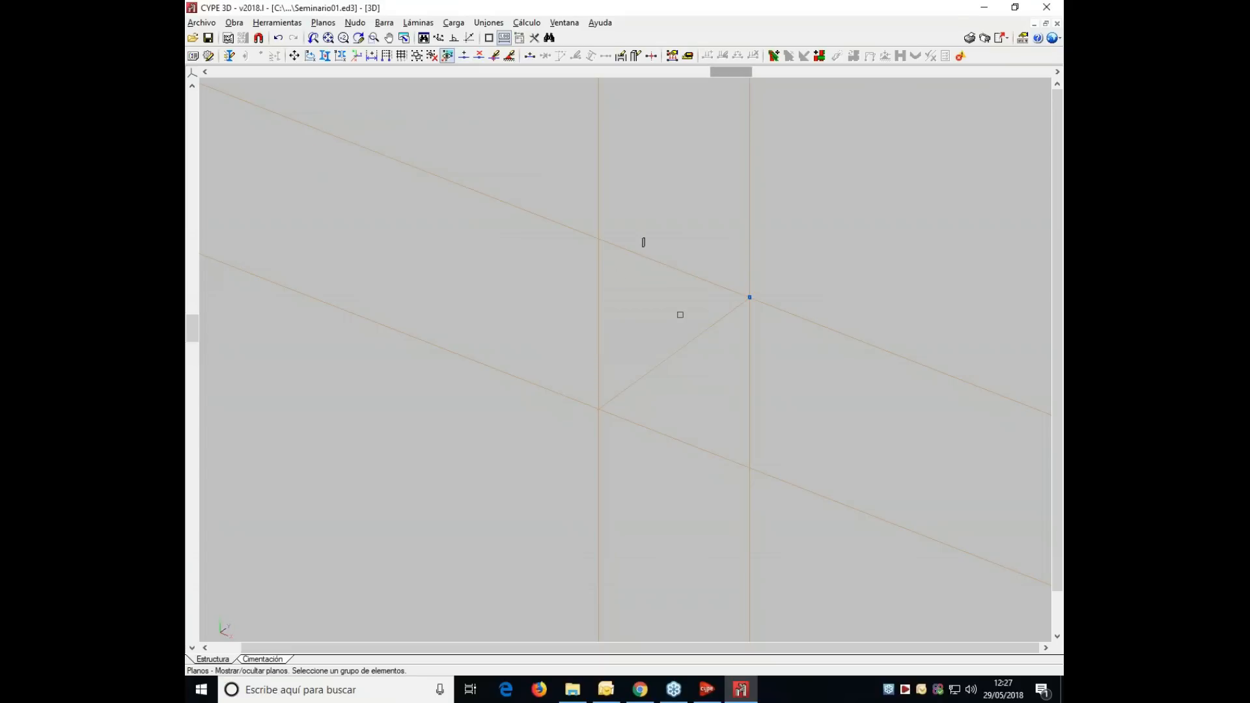
click(778, 365)
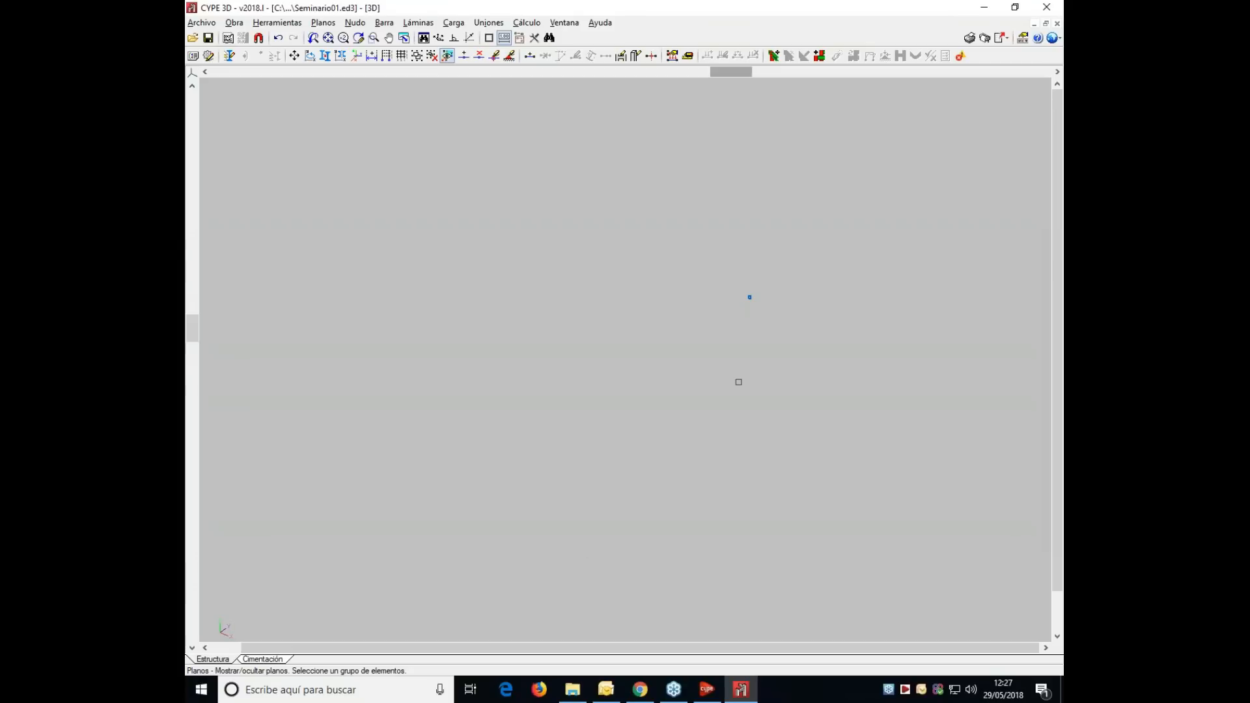
- Show the hidden planes around the node again with the Mostrar option, and undo it
click(323, 22)
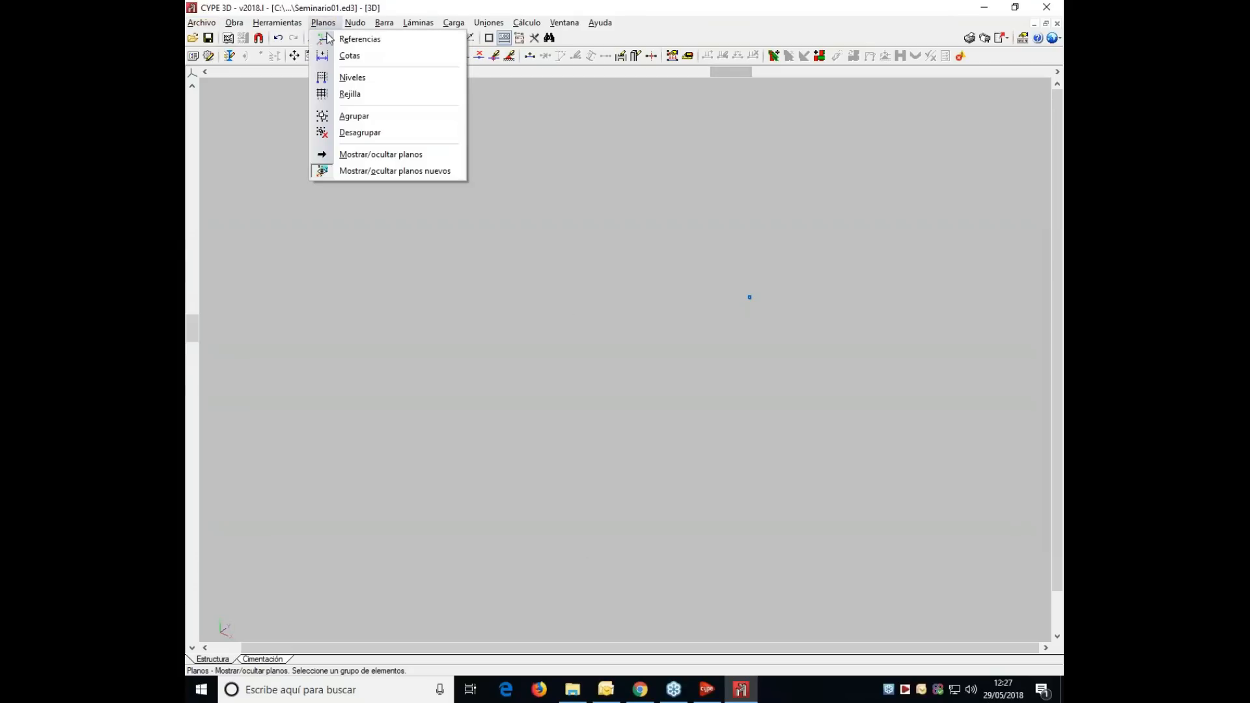
click(365, 154)
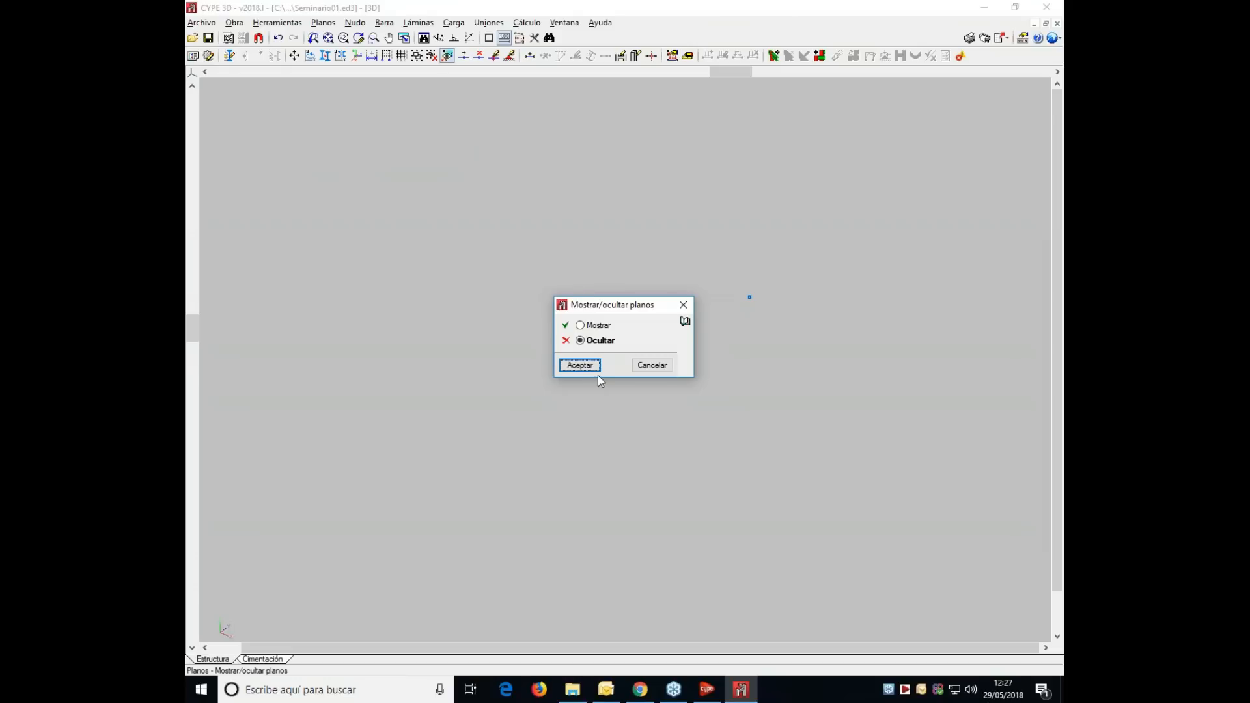
click(589, 325)
click(580, 366)
drag(652, 190, 806, 344)
right_click(789, 353)
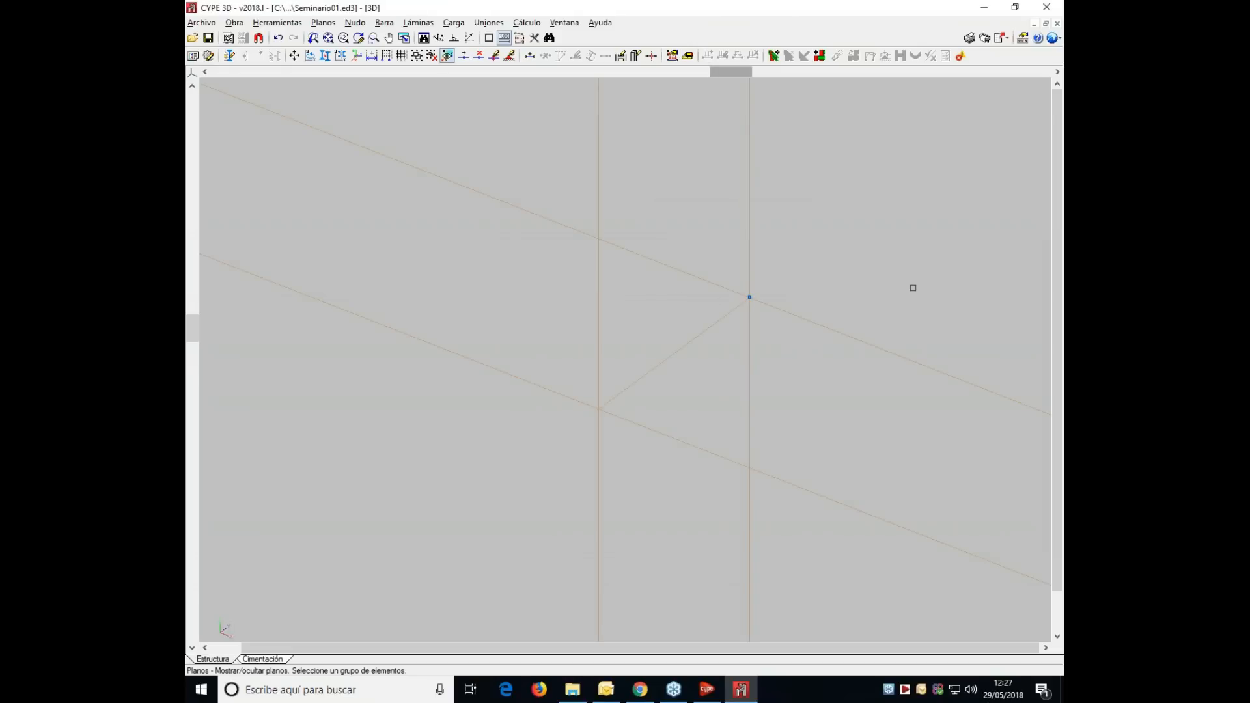
click(278, 38)
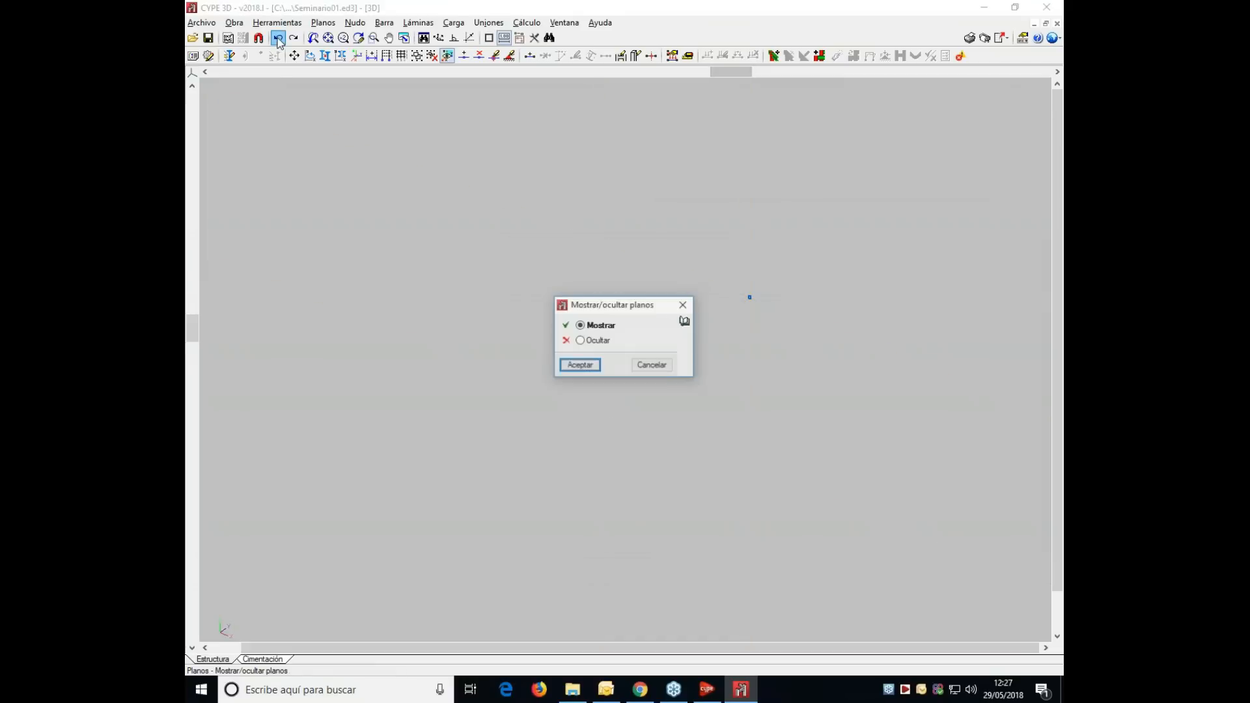
click(647, 369)
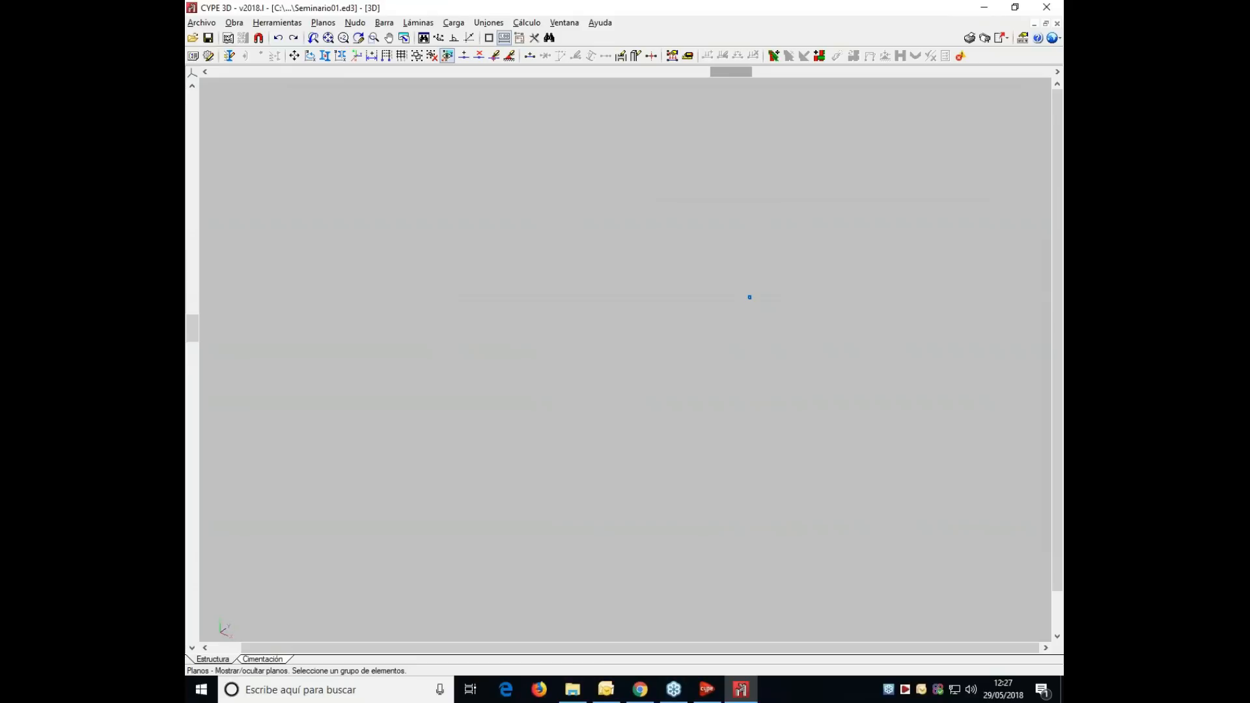
click(324, 22)
click(391, 153)
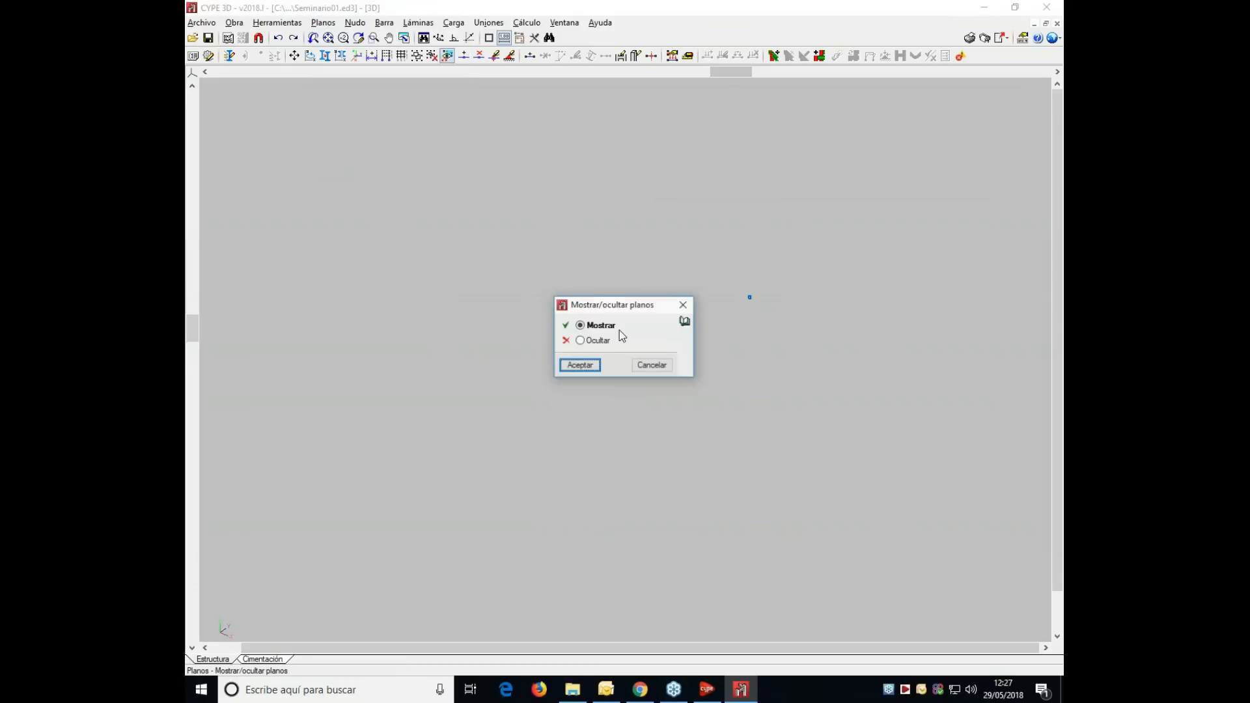
click(580, 365)
- Delete the freehand node, the only node in the model
click(354, 22)
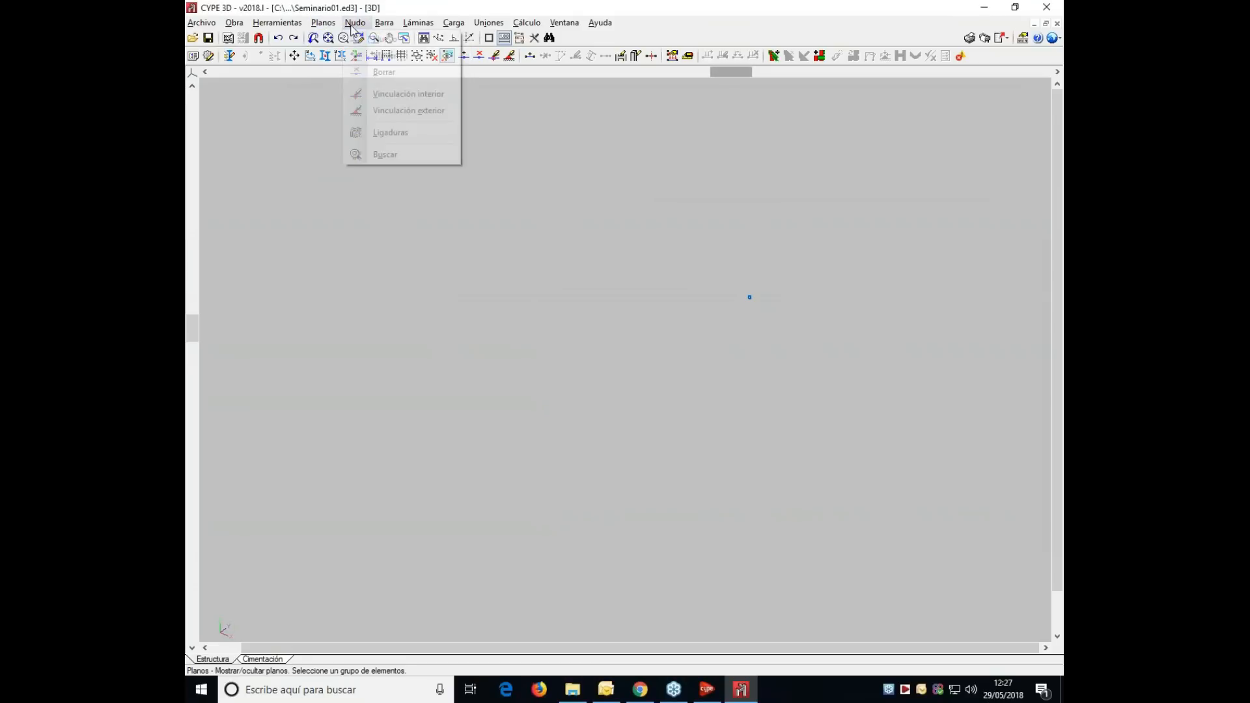
click(384, 71)
click(749, 298)
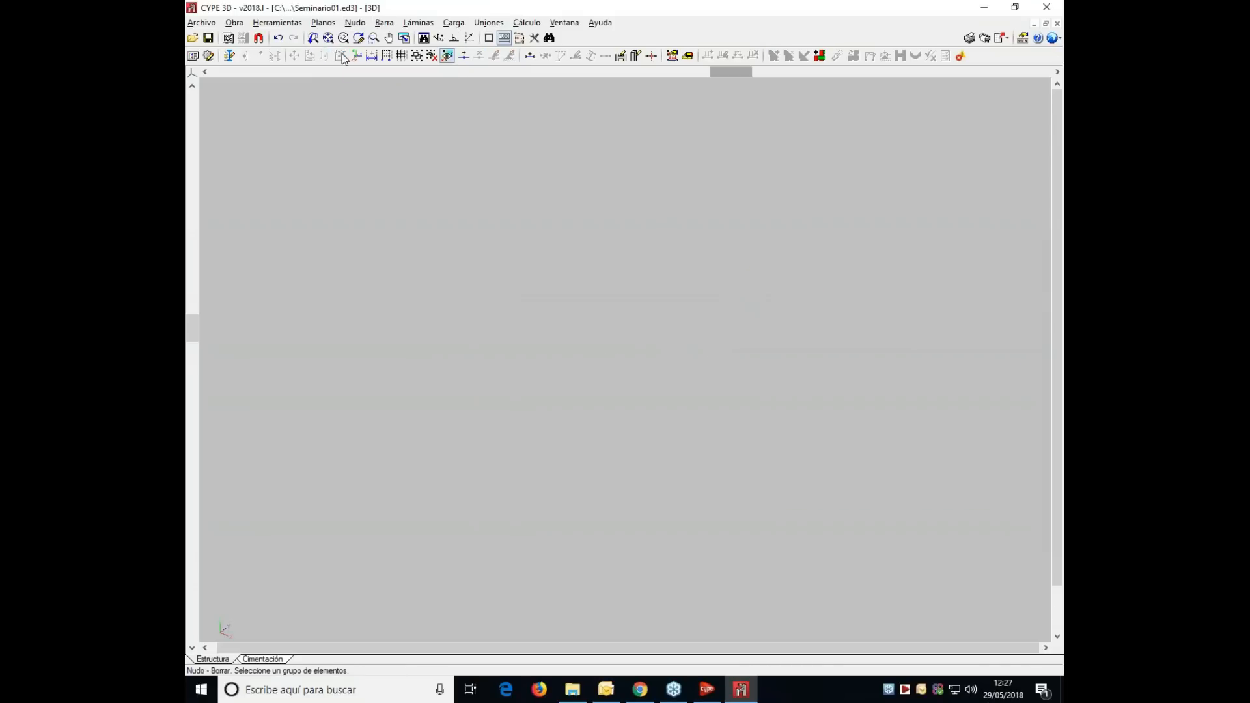
click(329, 23)
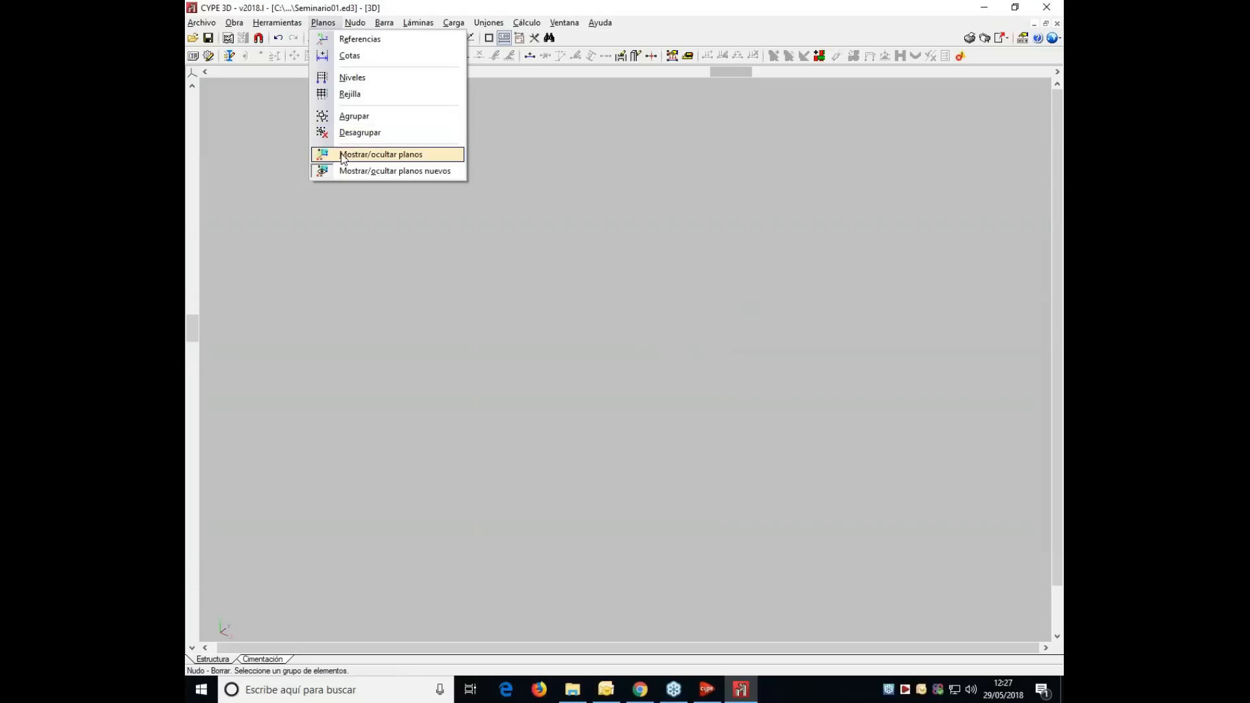
click(343, 154)
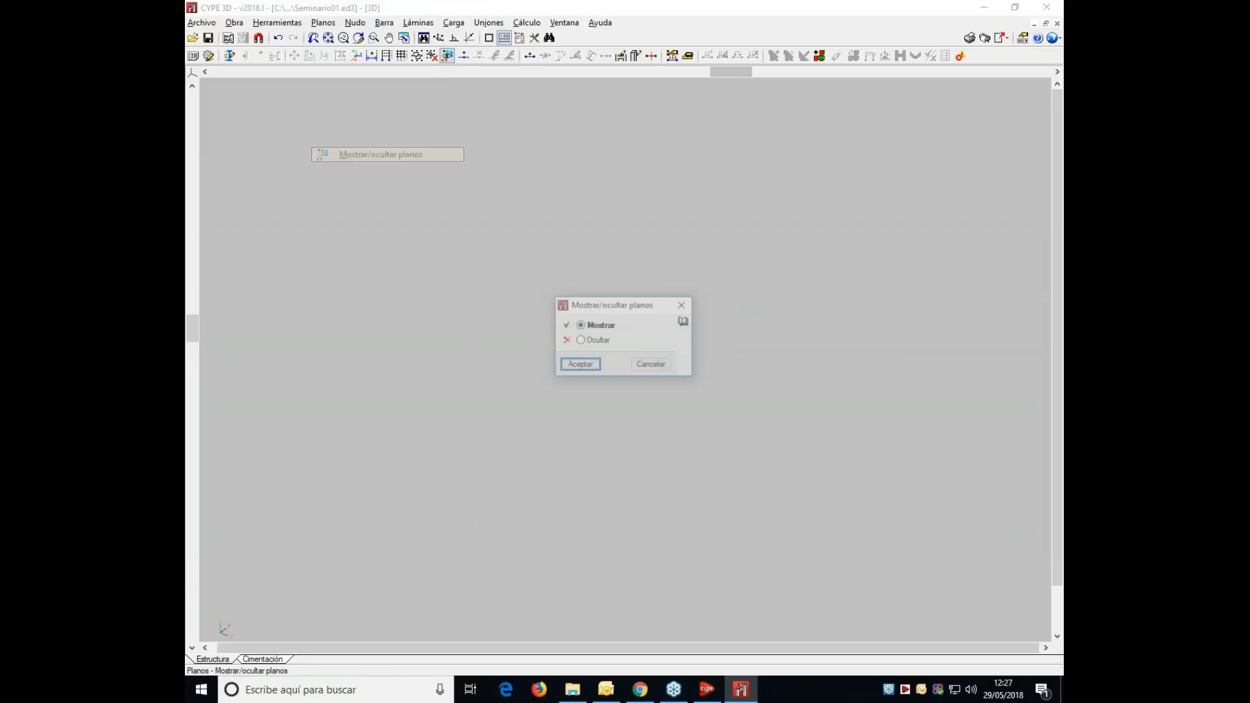
click(586, 366)
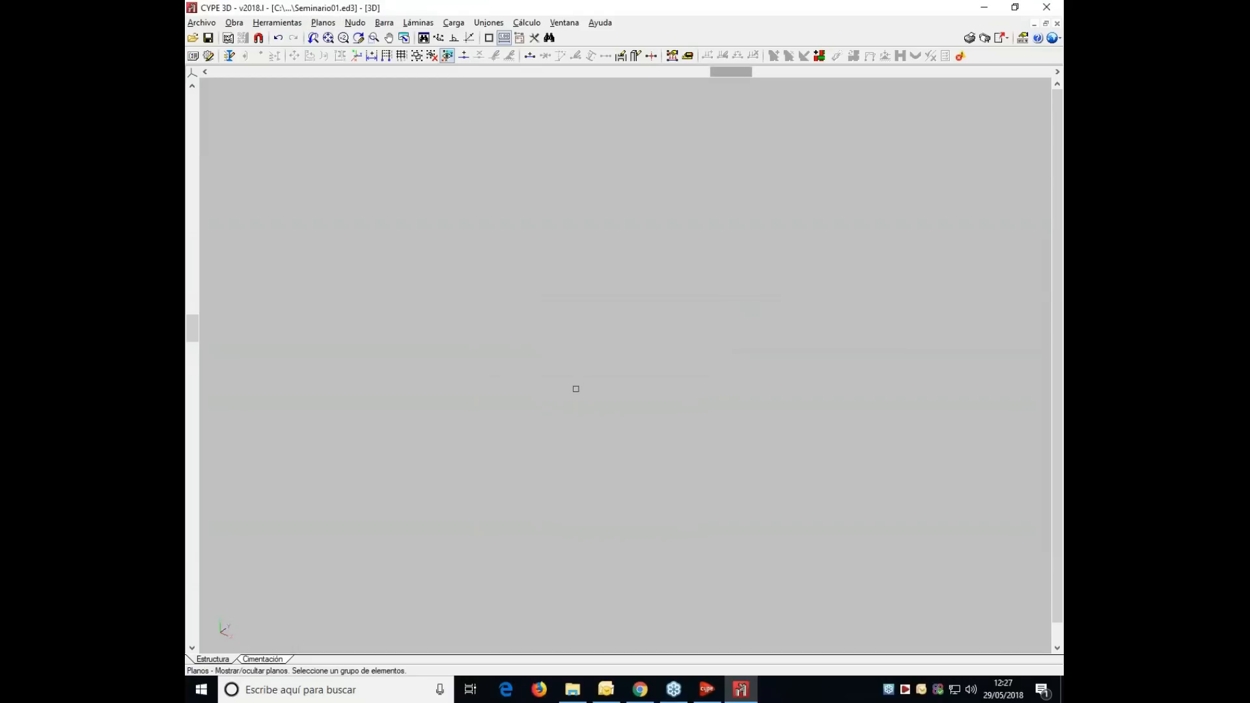
- Start a new bar and accept a generic IPE 80 steel profile, Perfil simple, without the fire resistance check
click(385, 23)
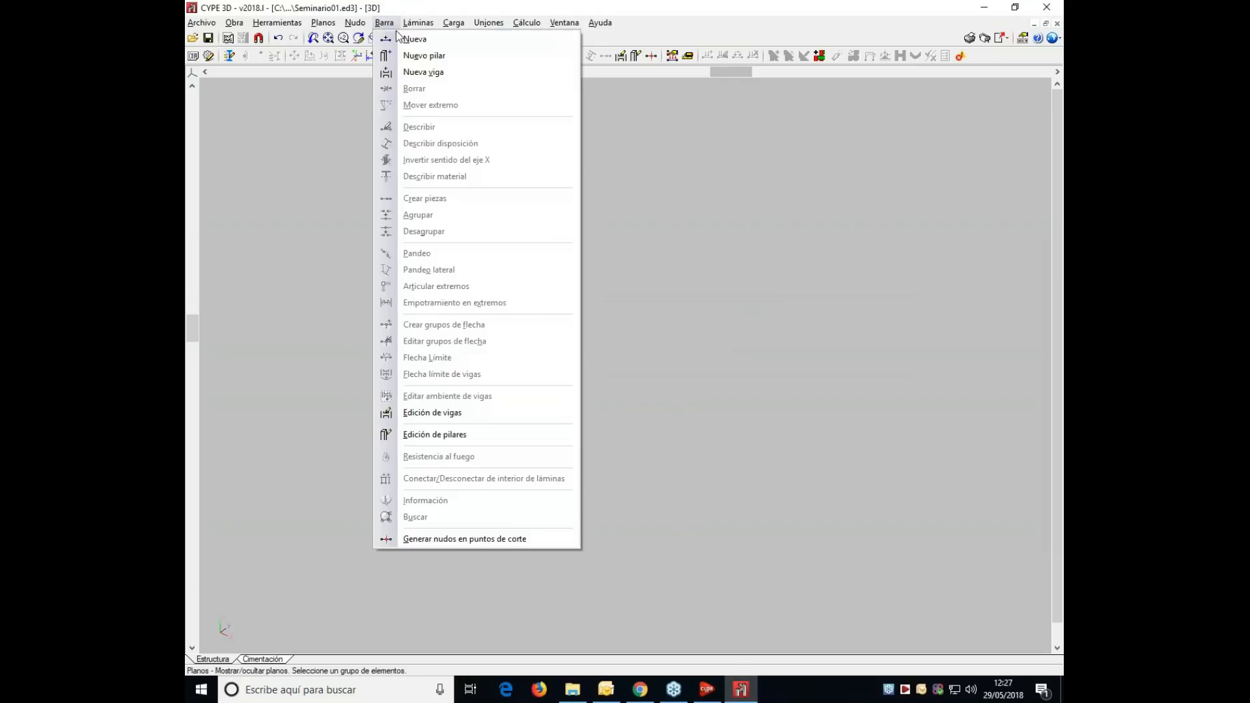
click(414, 39)
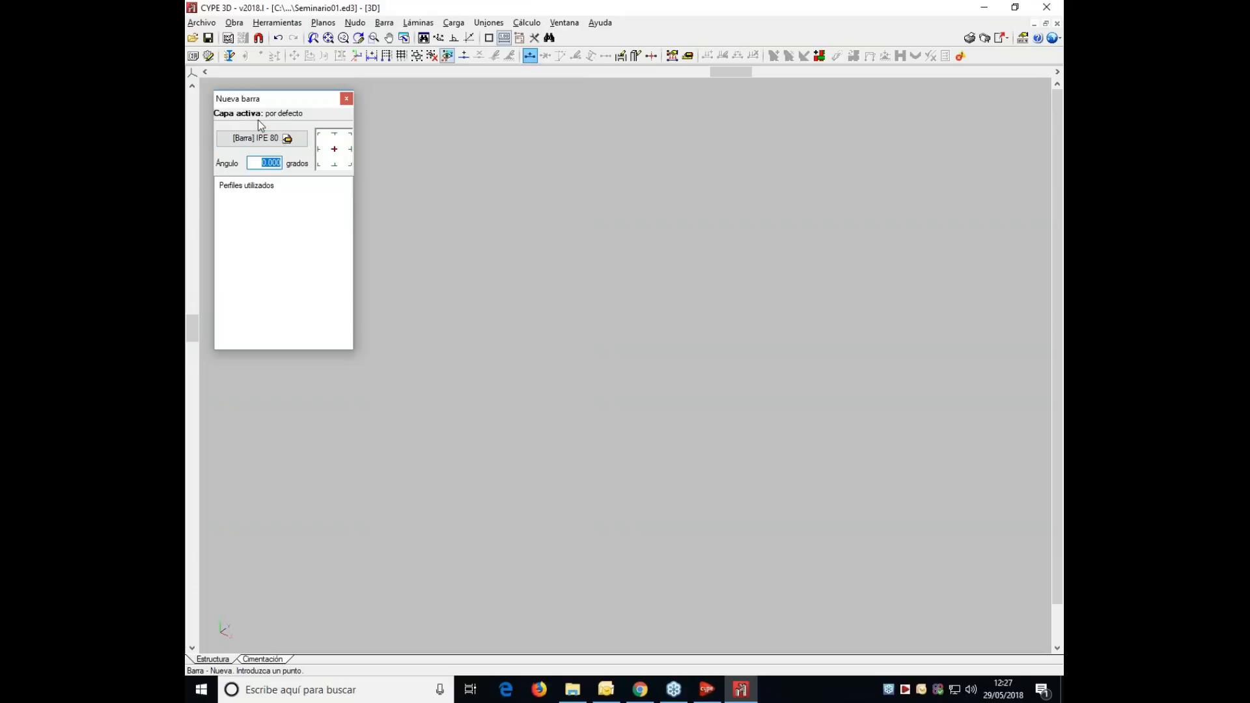
click(284, 141)
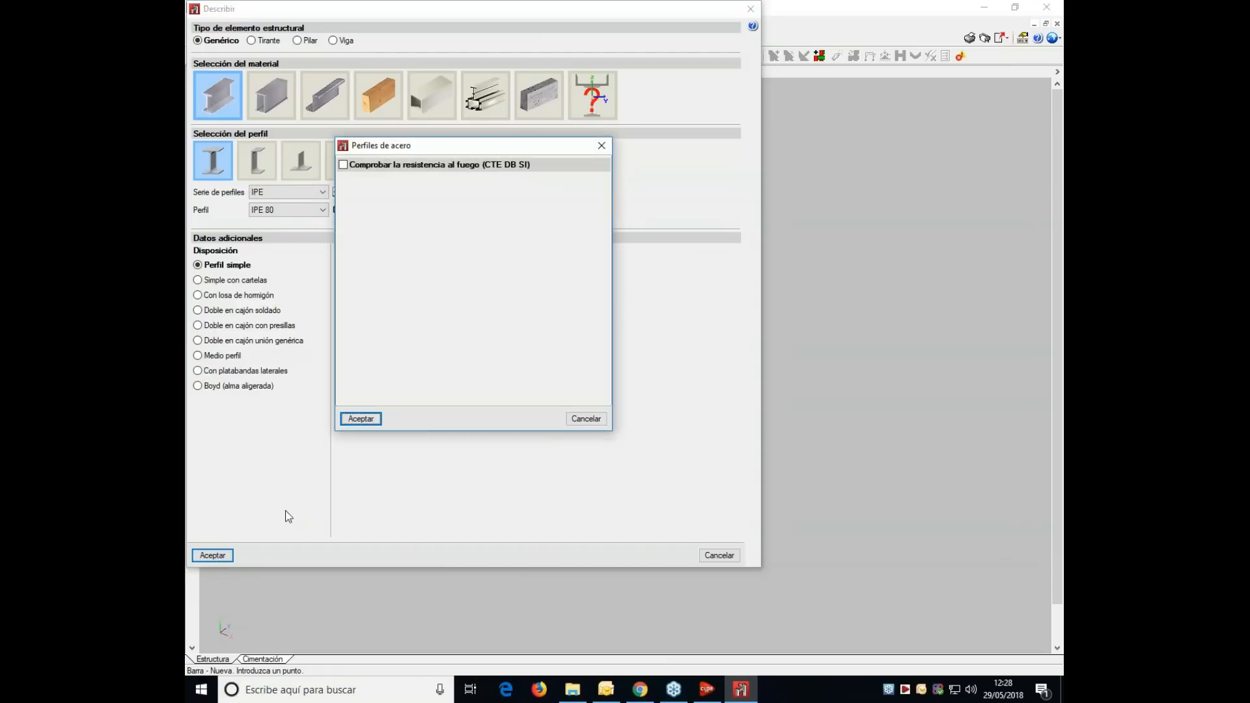
click(360, 418)
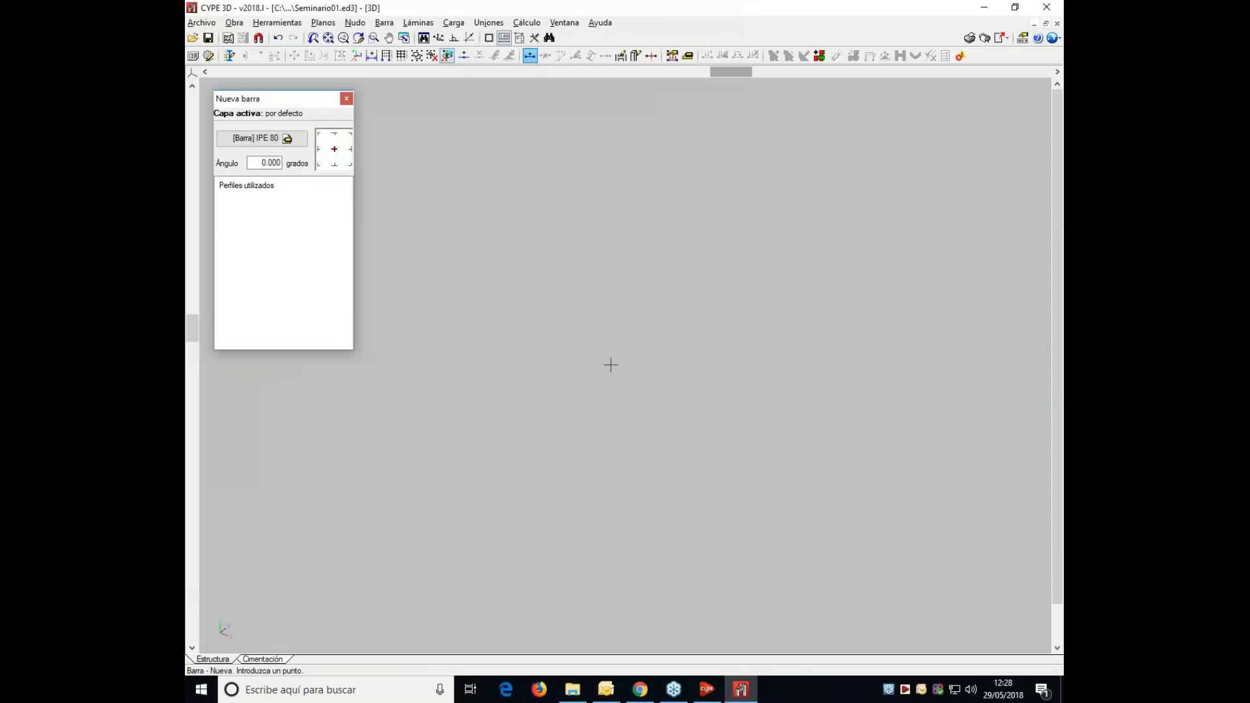
- Draw the bar from X 0, Y 0, Z 0 along the 90° reference line with a length of 5 m, and end the chain there
text(0)
key(Return)
text(0)
key(Return)
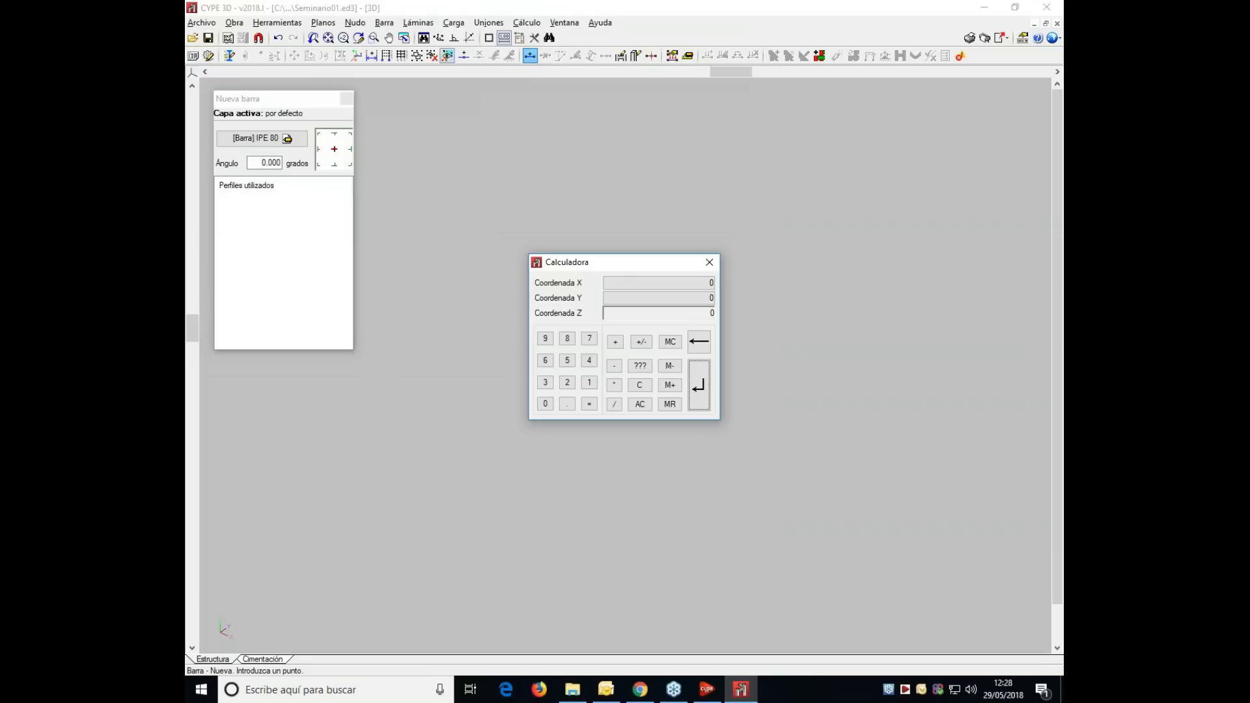
key(Return)
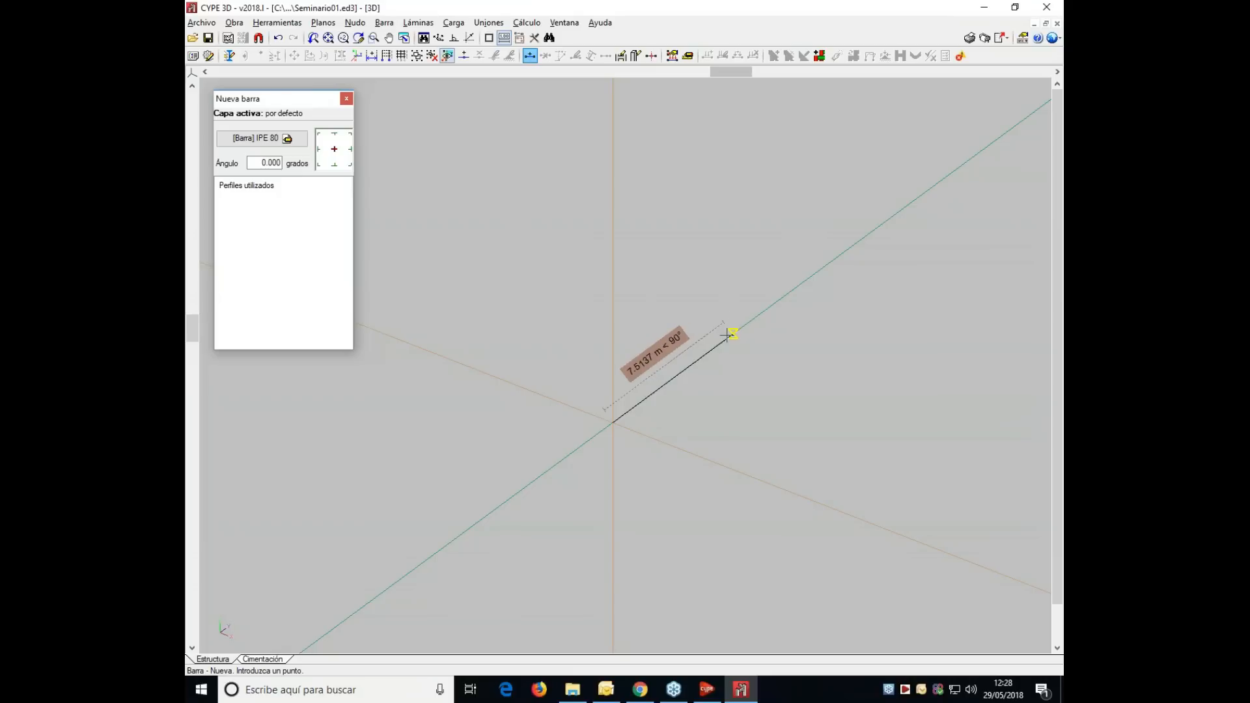
click(692, 366)
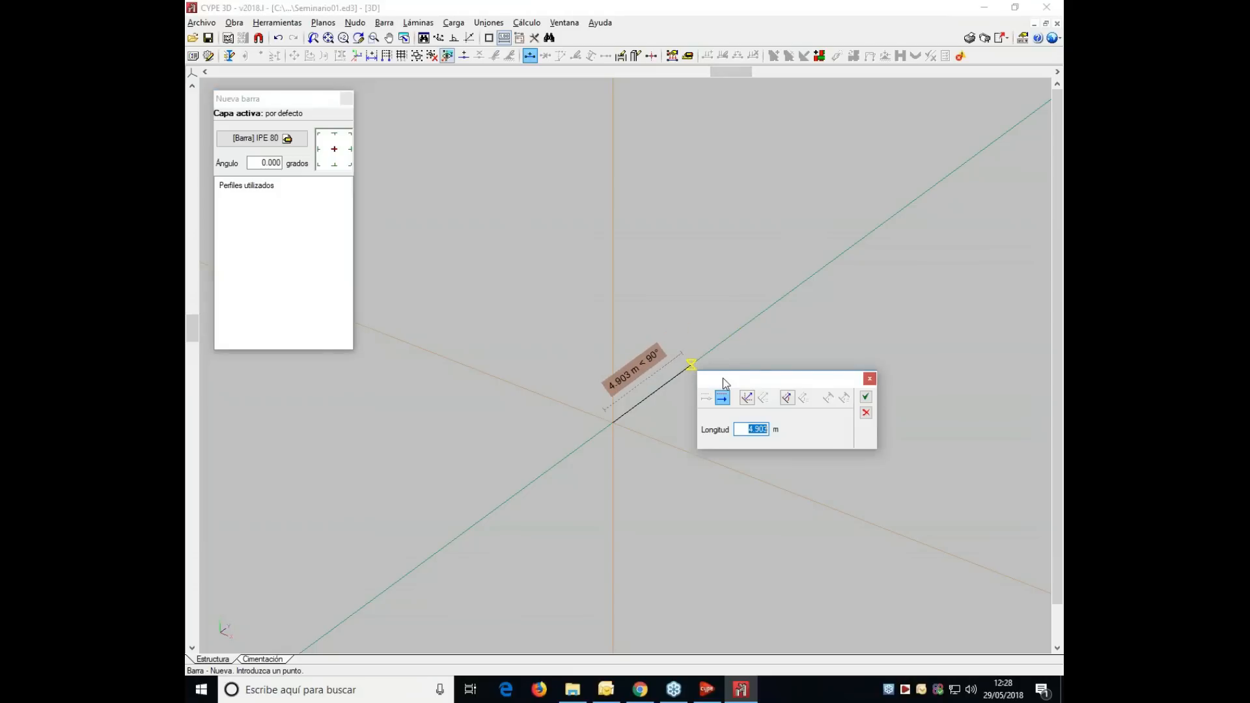
text(5)
key(Return)
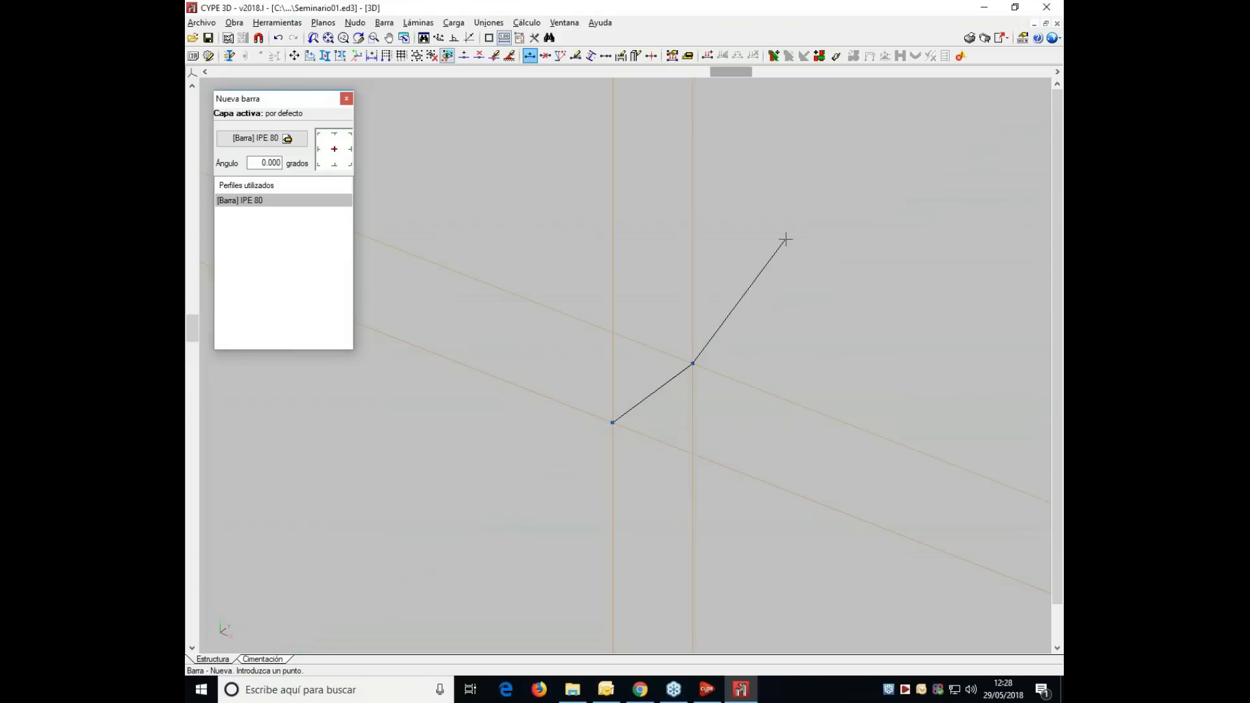
right_click(772, 270)
- Create a 2D view orthogonal to an axis, defined by the vertical line at the origin and the bar's line, titled "2d"
click(576, 24)
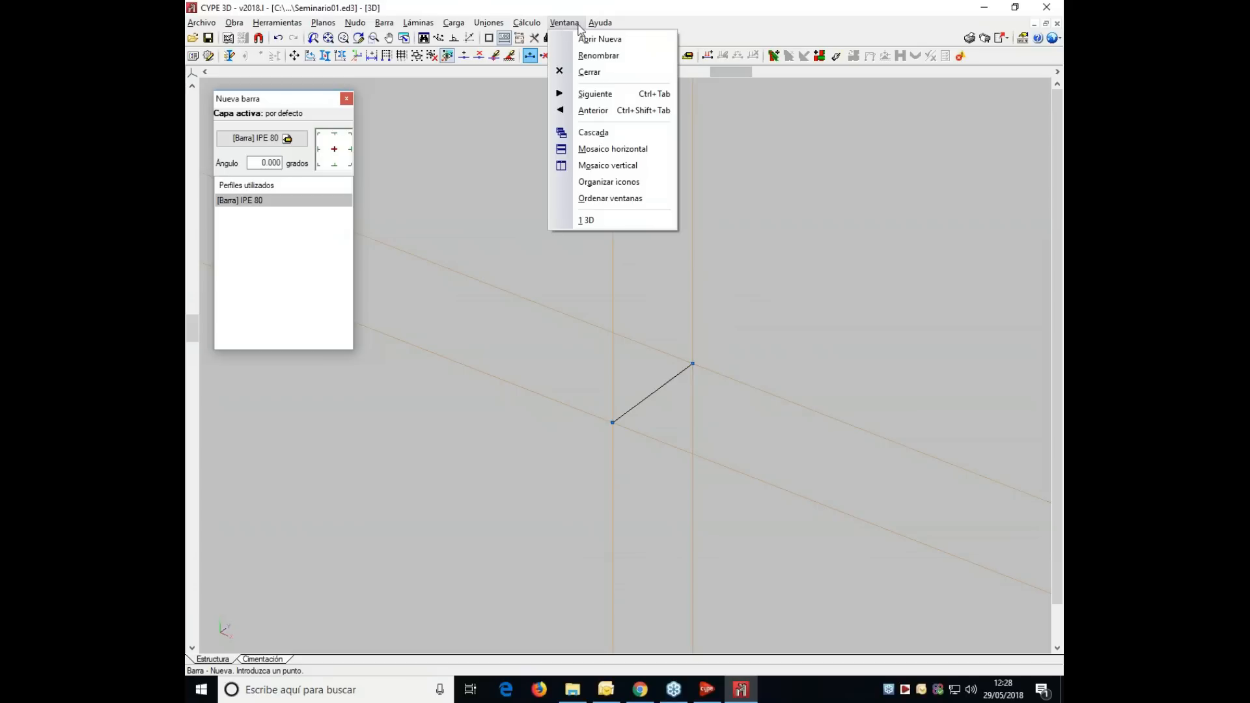
click(595, 39)
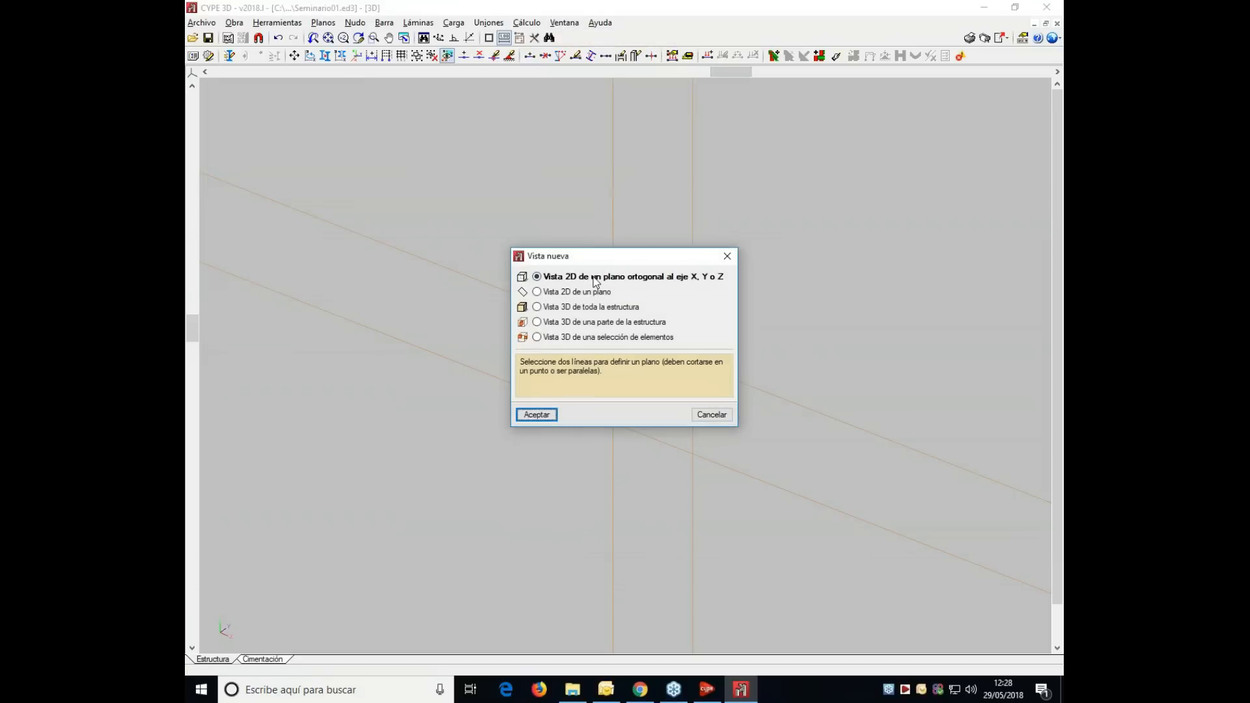
click(537, 415)
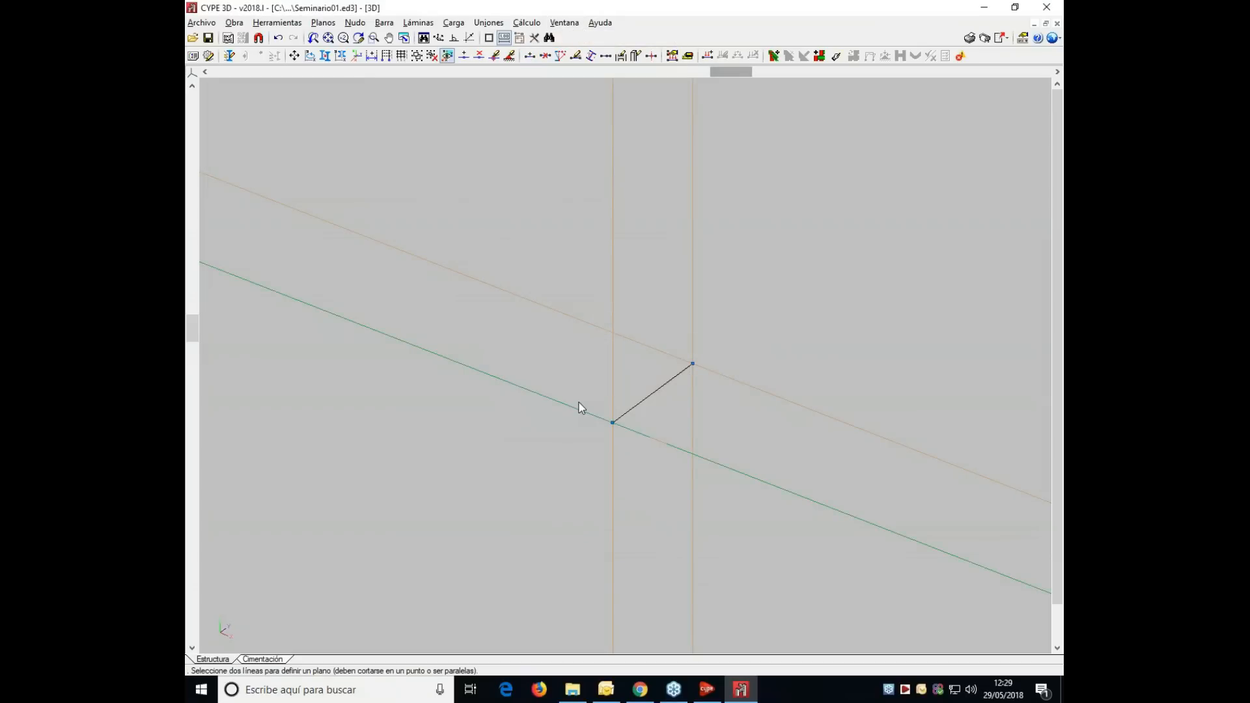
click(619, 388)
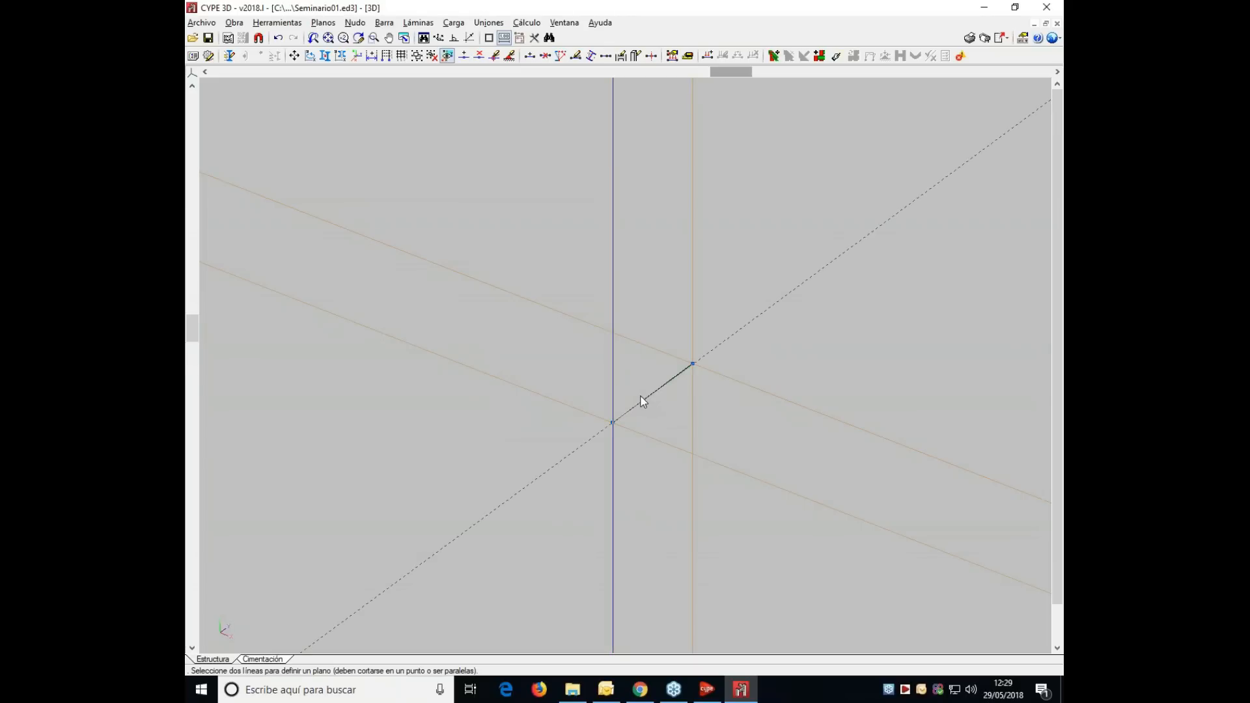
click(641, 402)
text(2d)
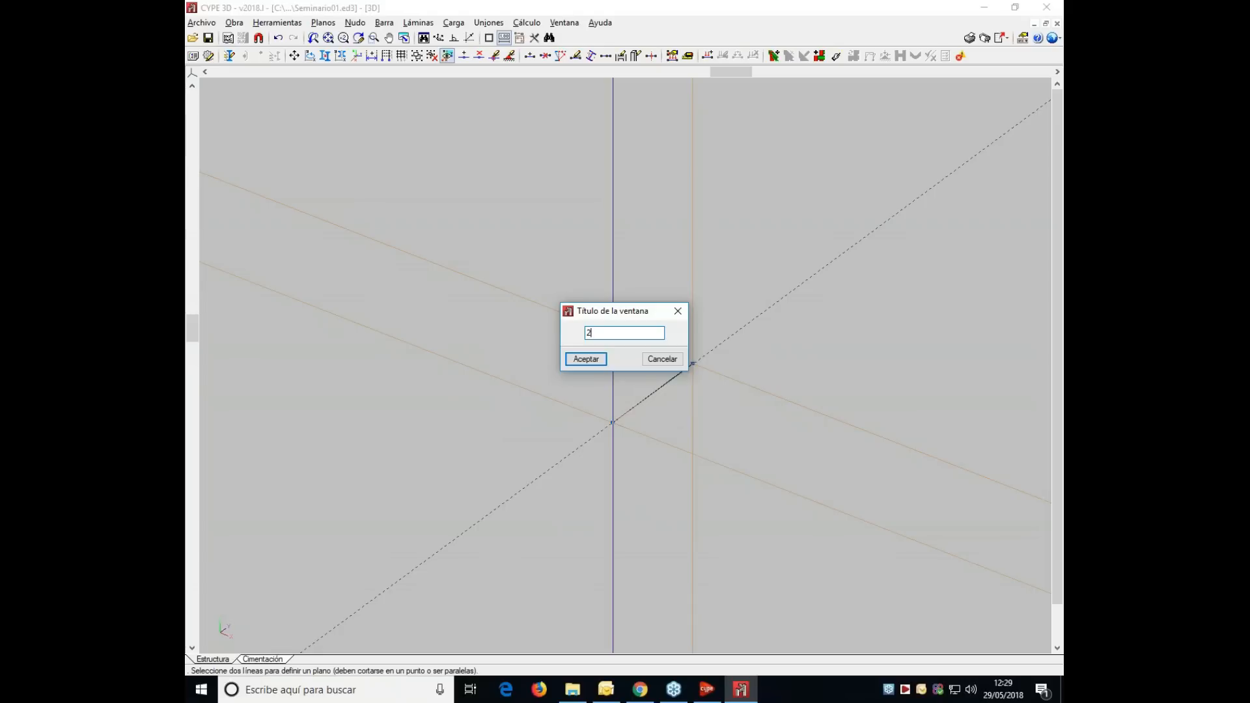
click(593, 360)
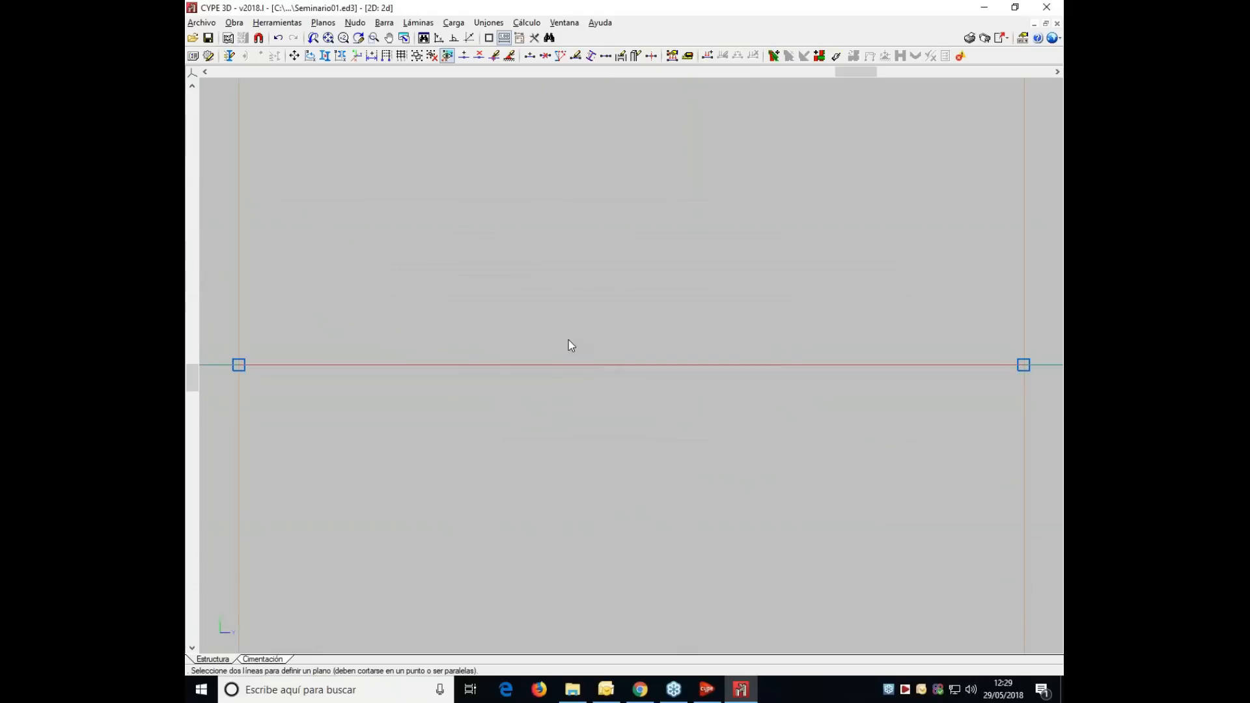
- Assign a pinned exterior support with all displacements fixed to both end nodes of the bar
scroll(525, 430, down, 2)
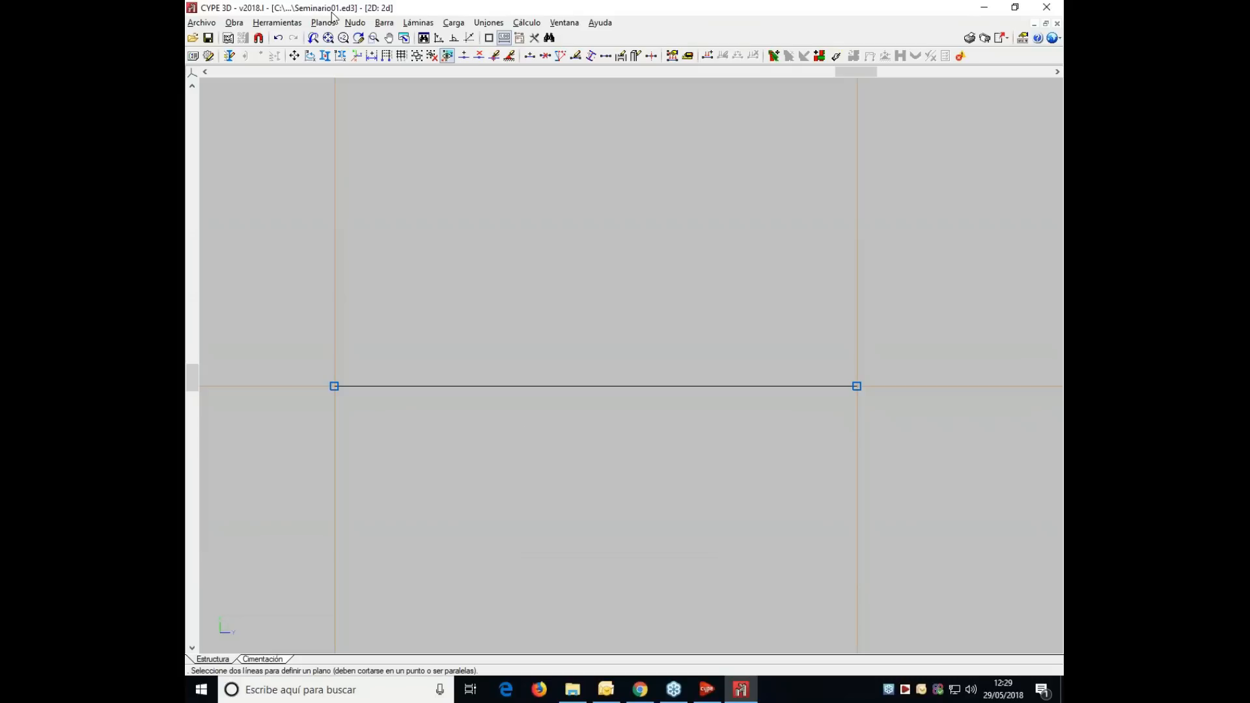
click(354, 23)
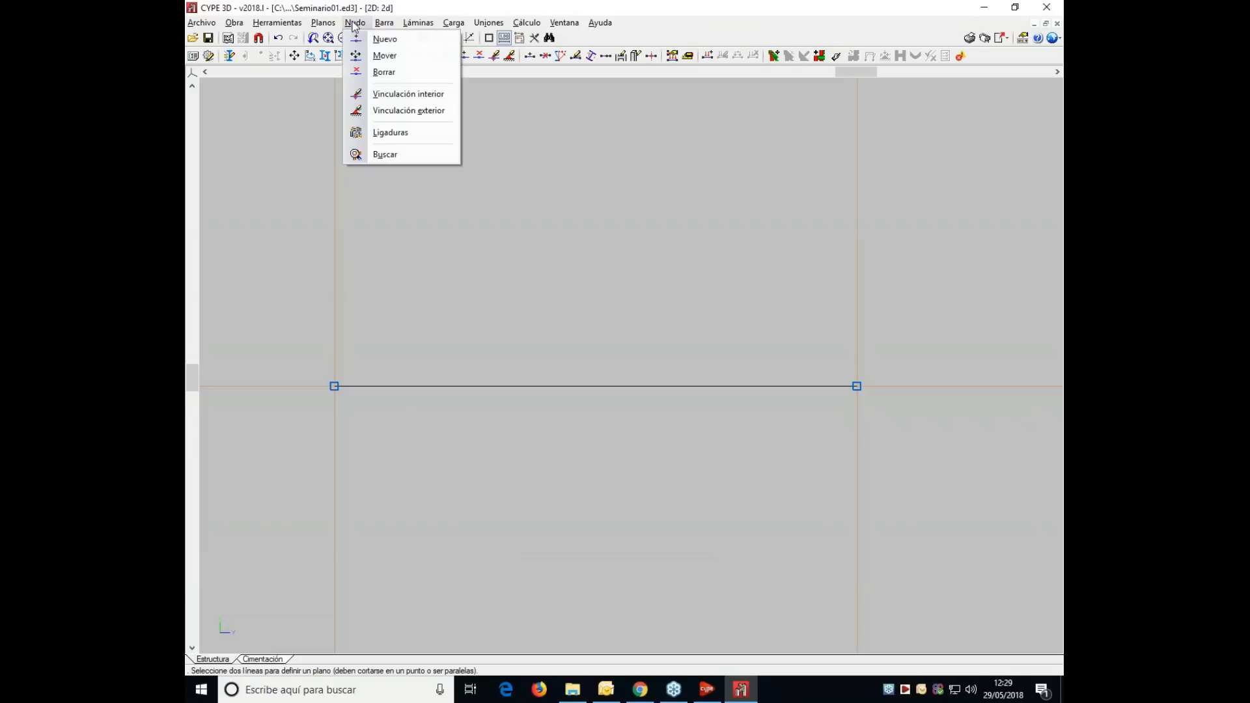
click(390, 111)
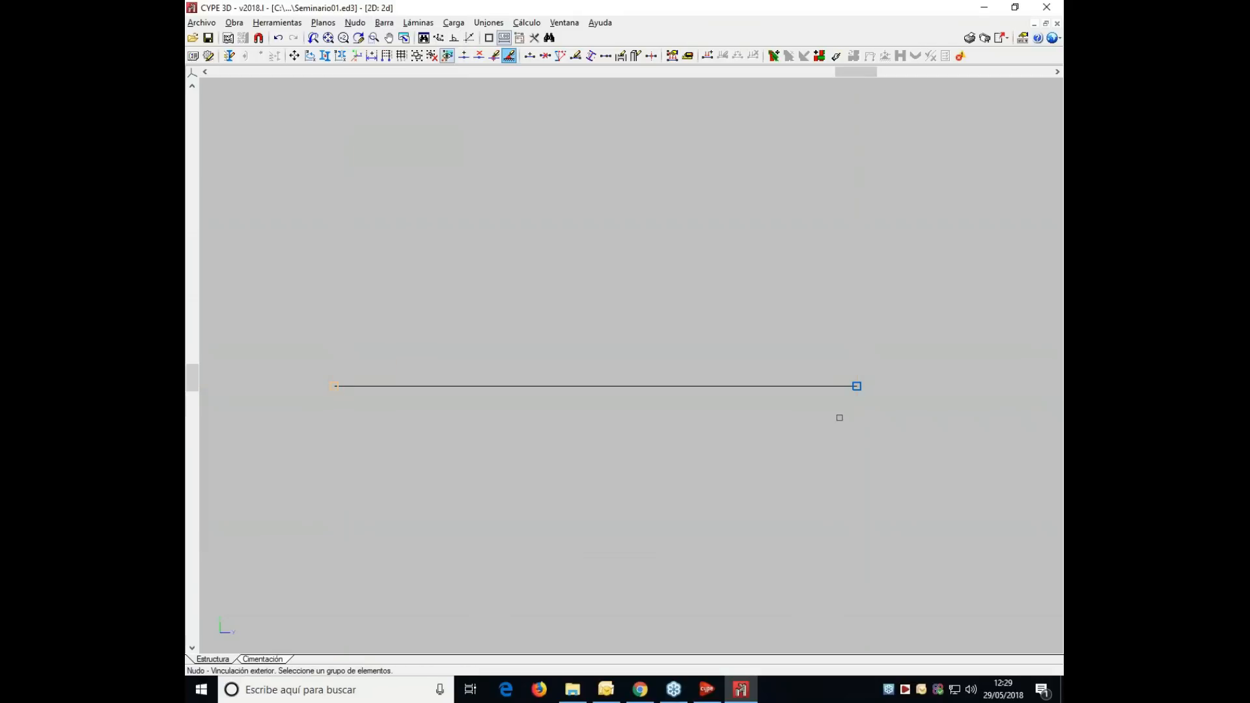
click(857, 386)
right_click(821, 407)
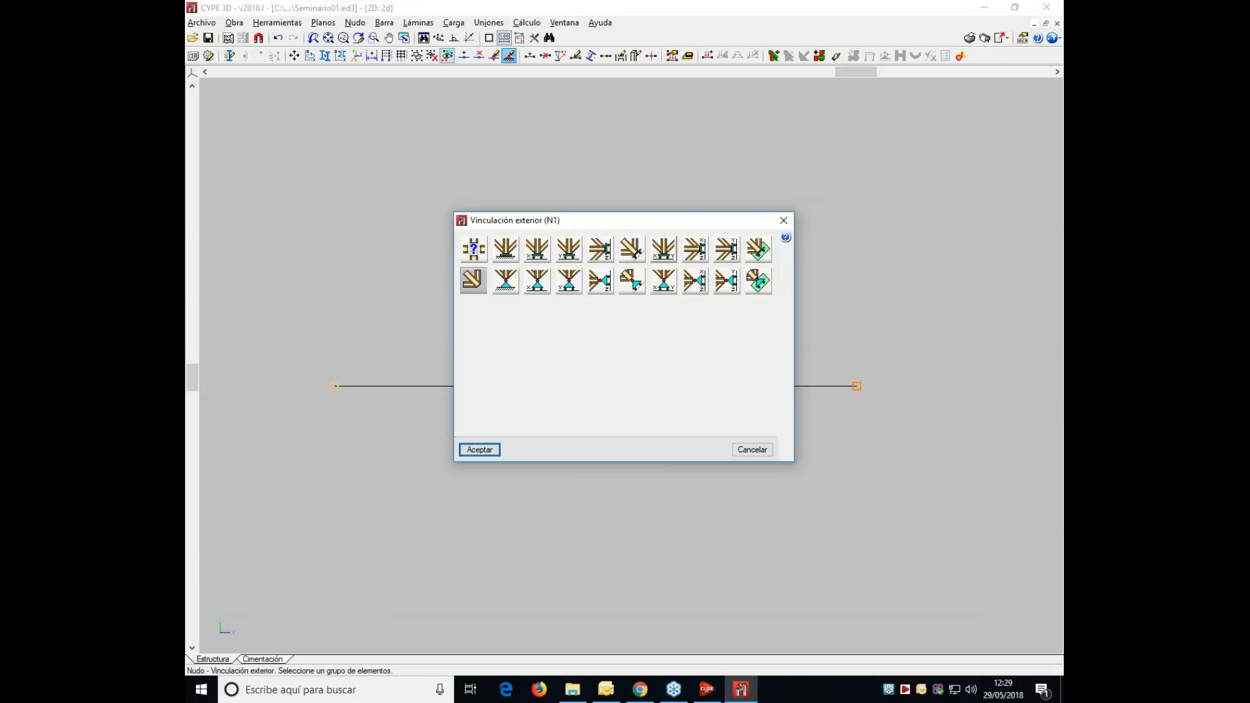
drag(670, 221, 680, 212)
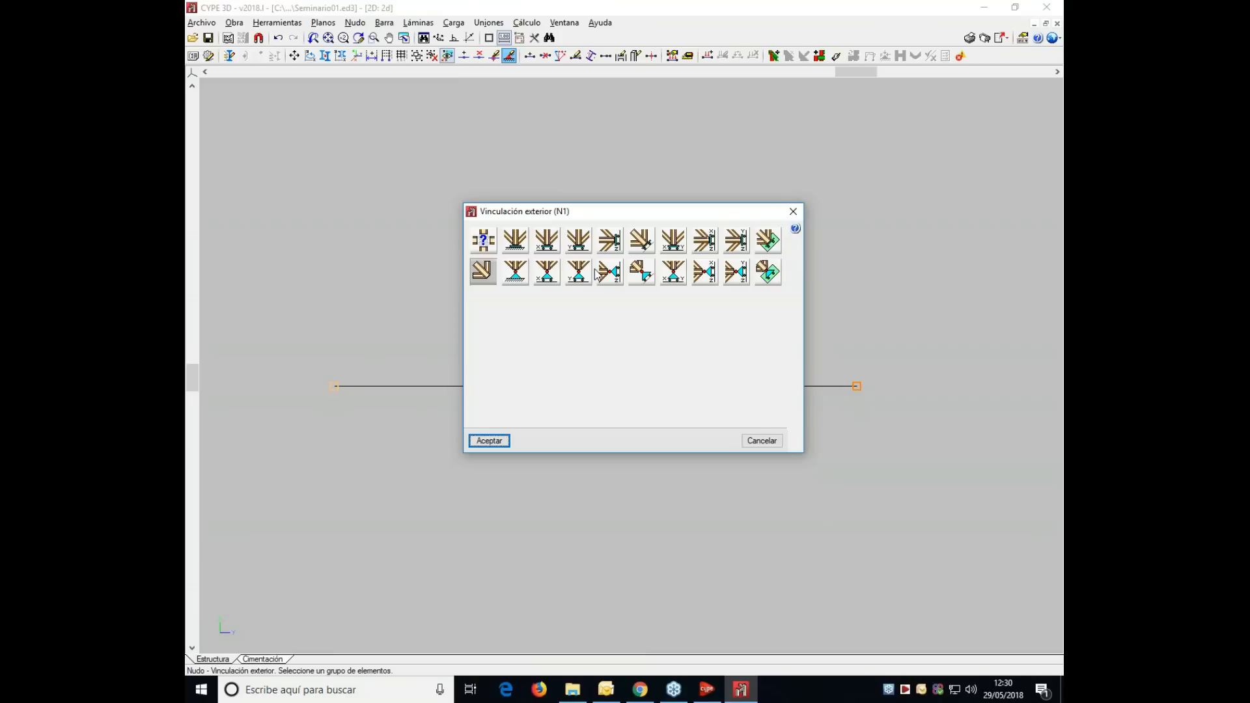
click(518, 280)
click(488, 440)
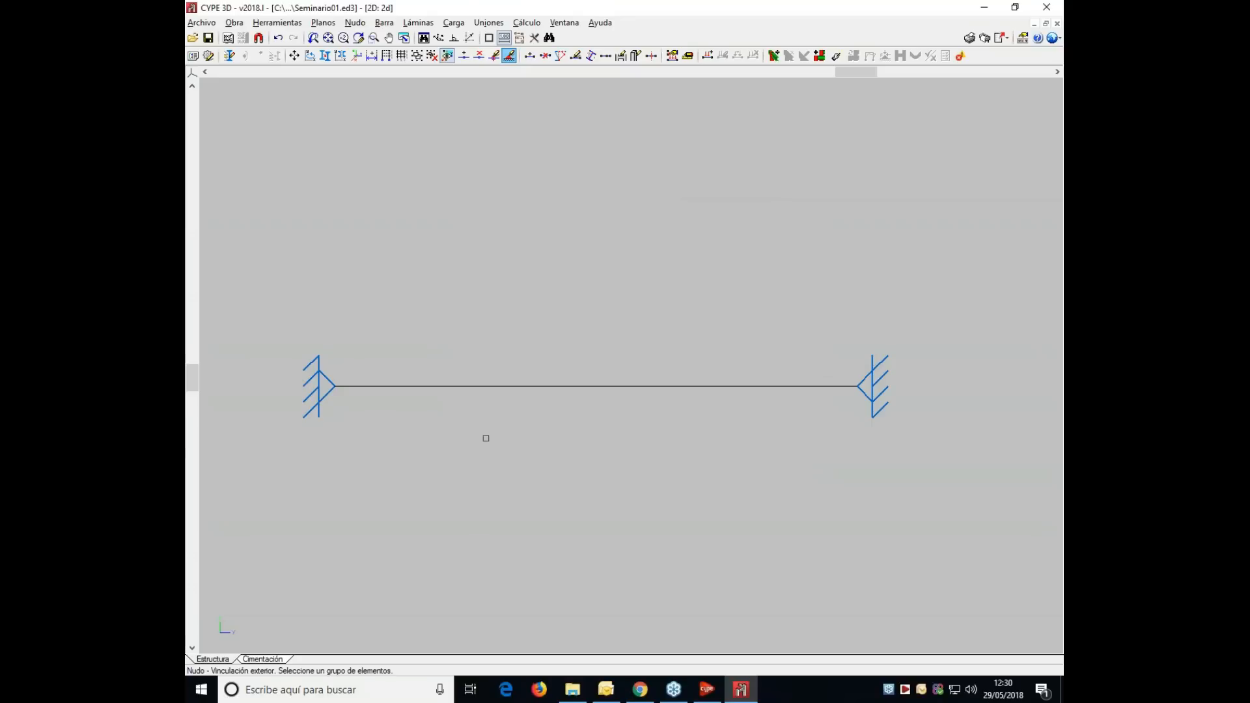
- Open the profile description of the bar between the two supports
click(384, 22)
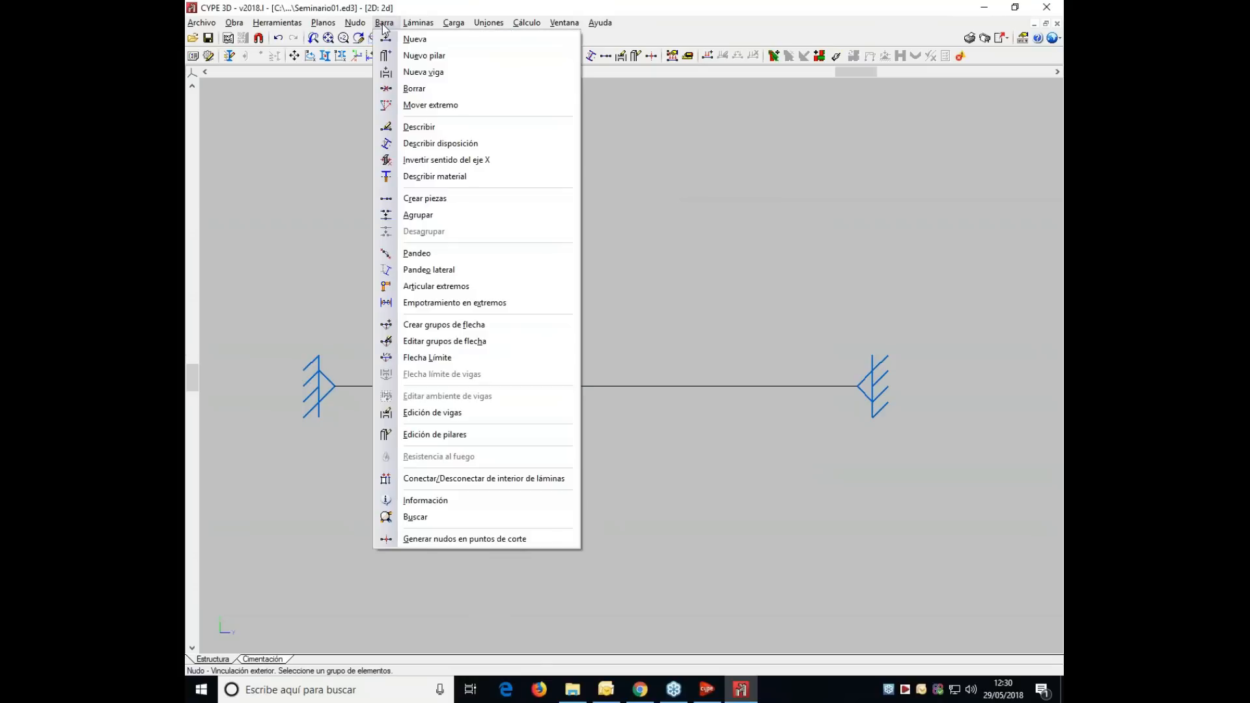
click(416, 128)
click(576, 390)
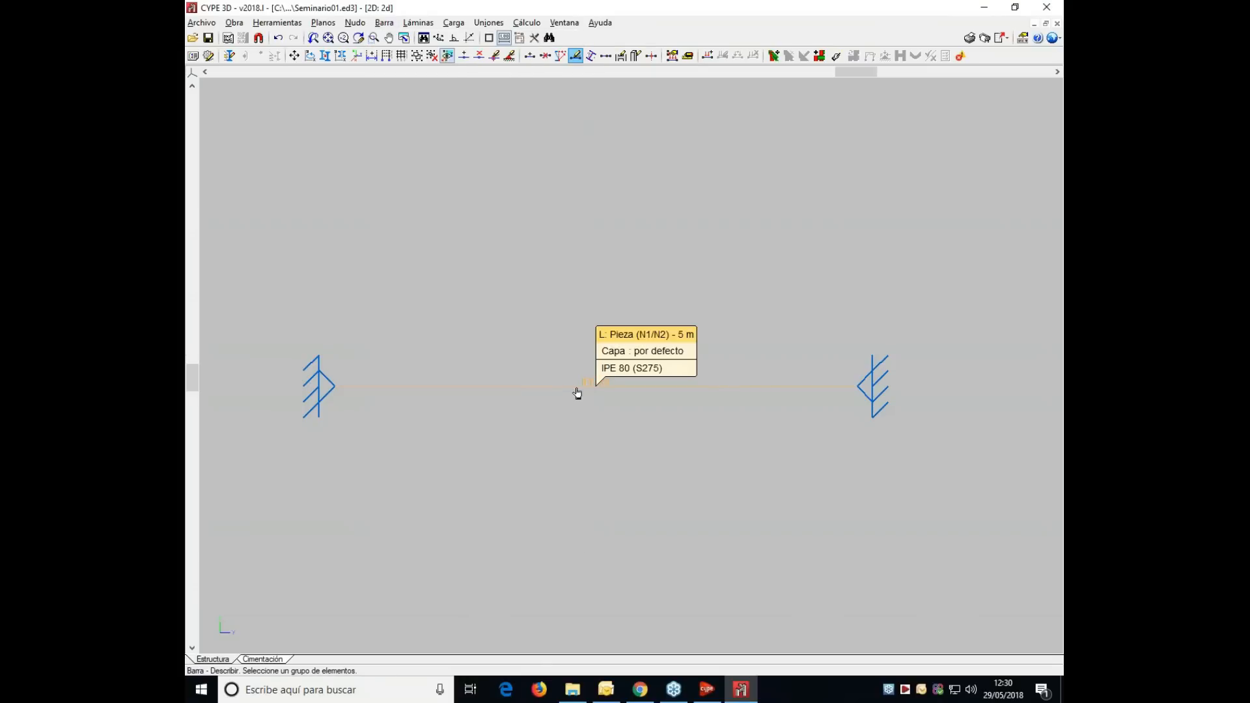
right_click(577, 393)
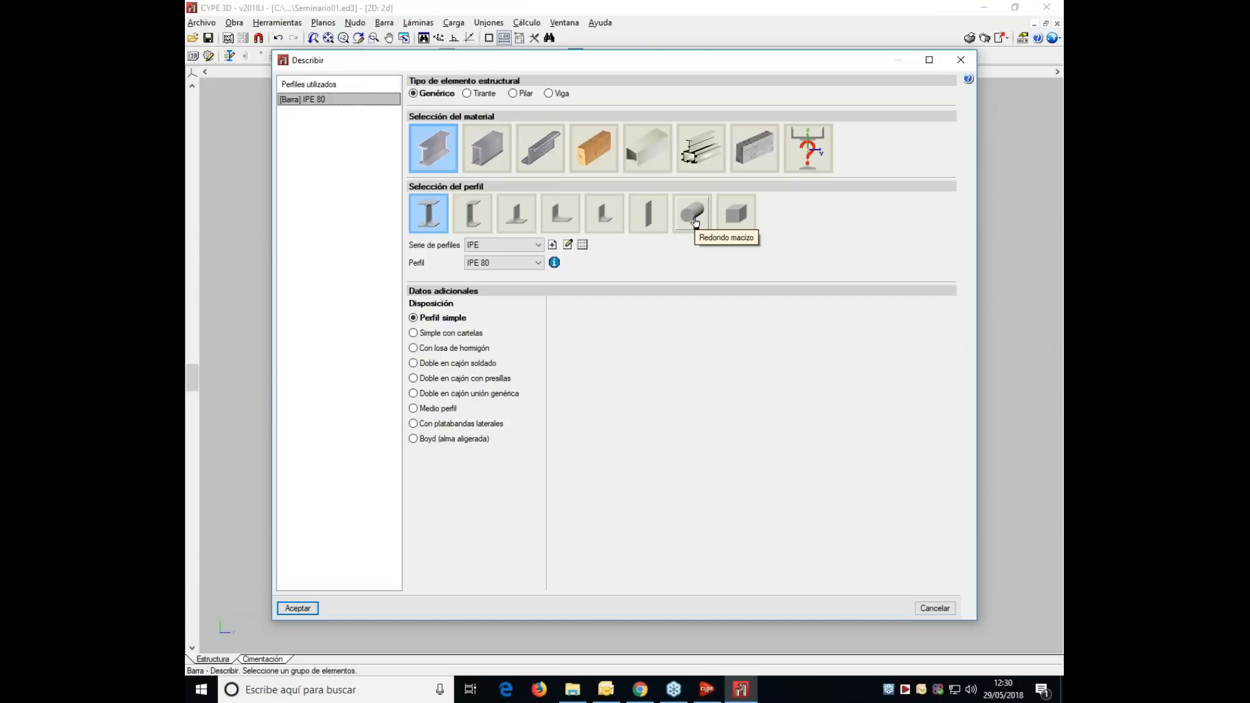
- Examine the rolled, welded, cold-formed and generic section options for the bar, ending on rolled steel
click(477, 167)
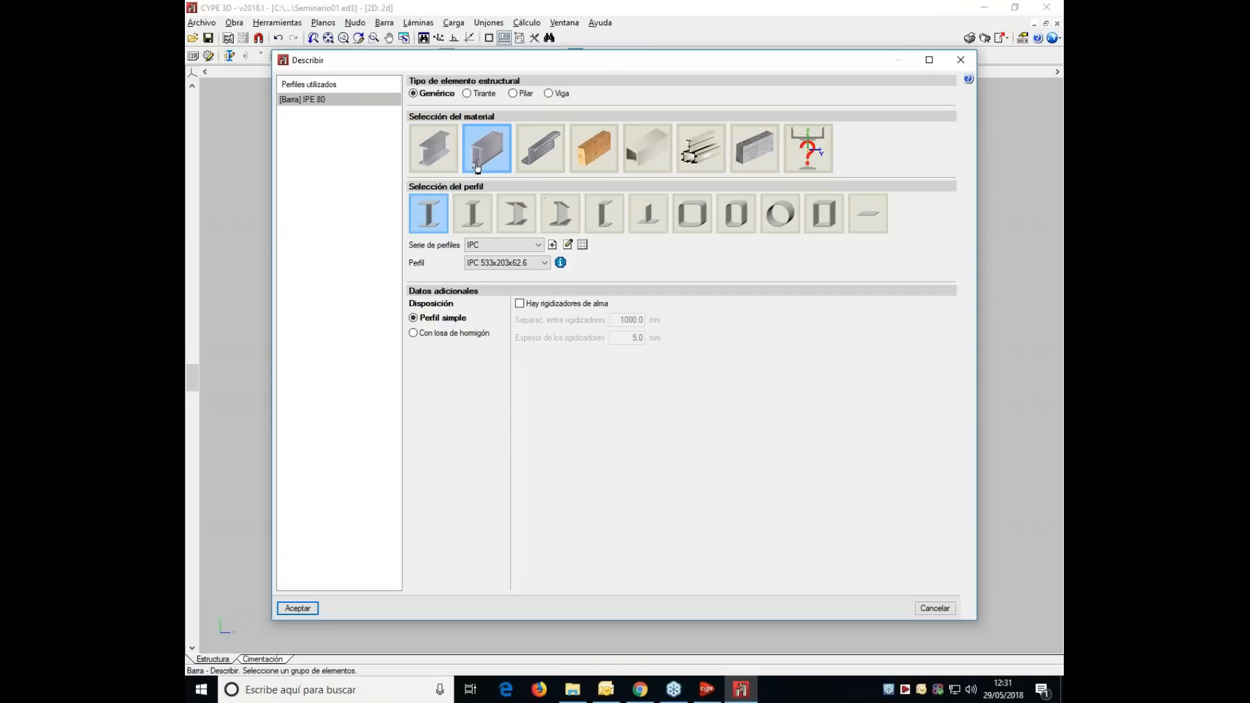
click(557, 167)
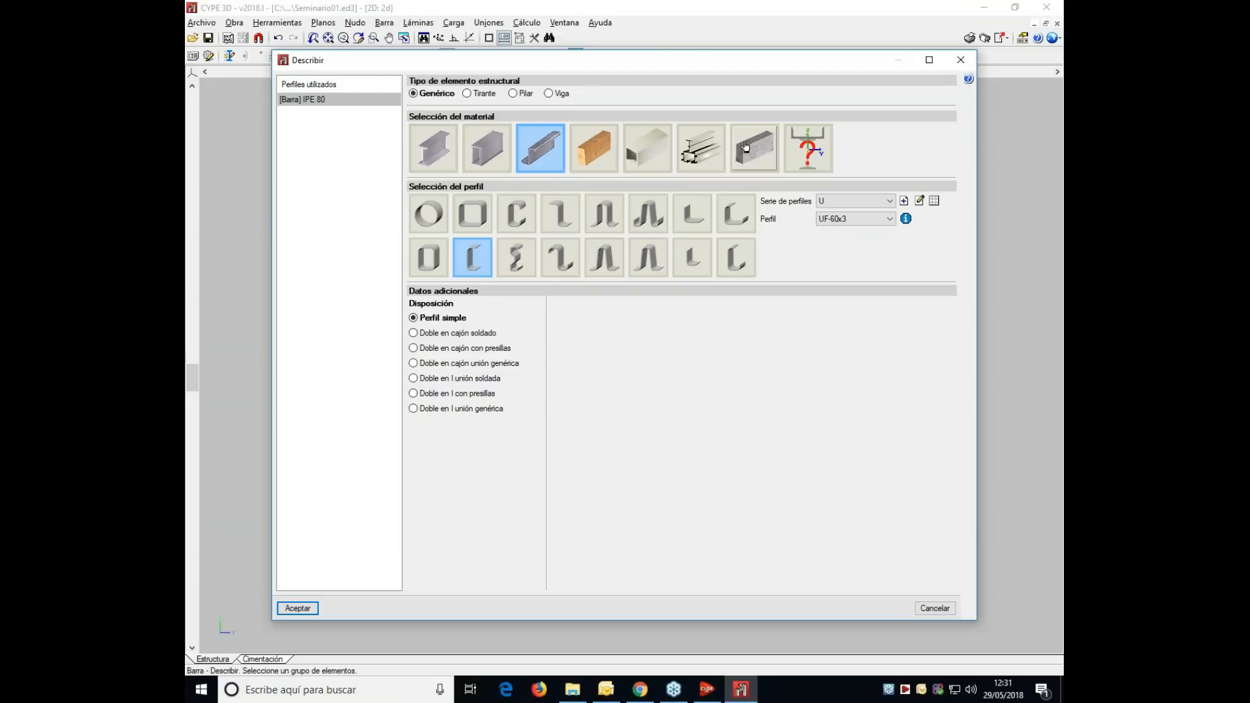
click(791, 152)
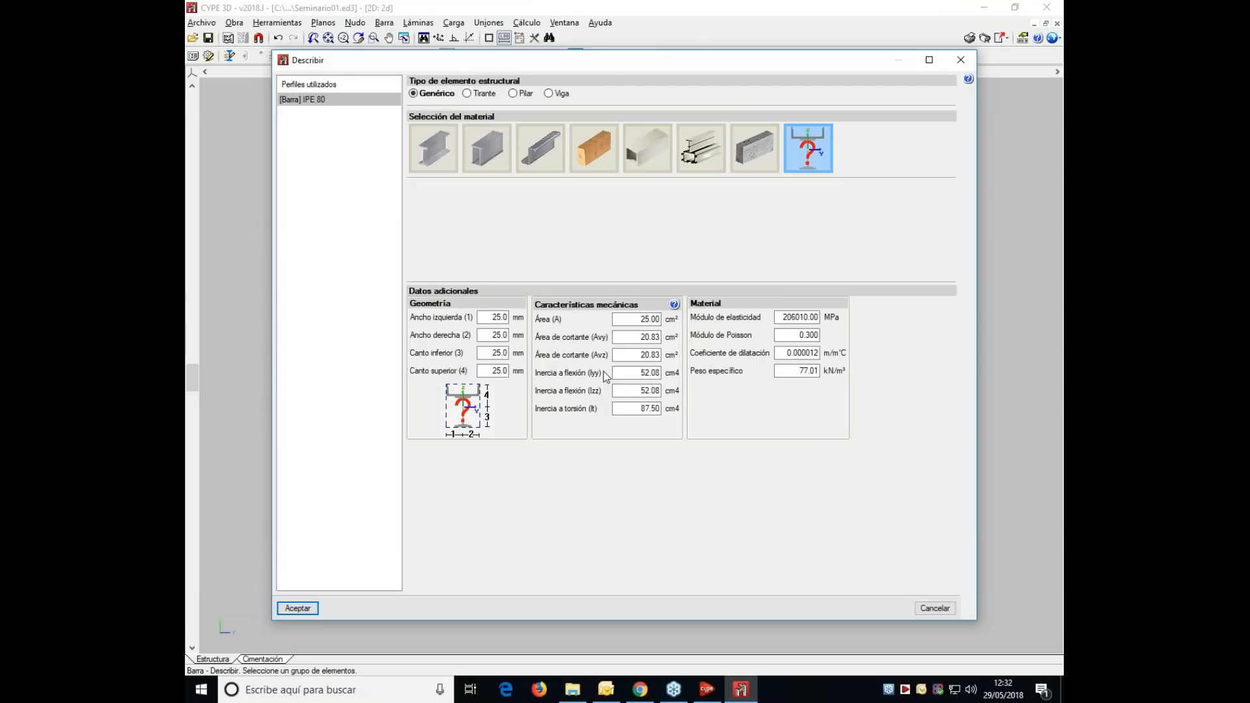
click(435, 166)
click(472, 263)
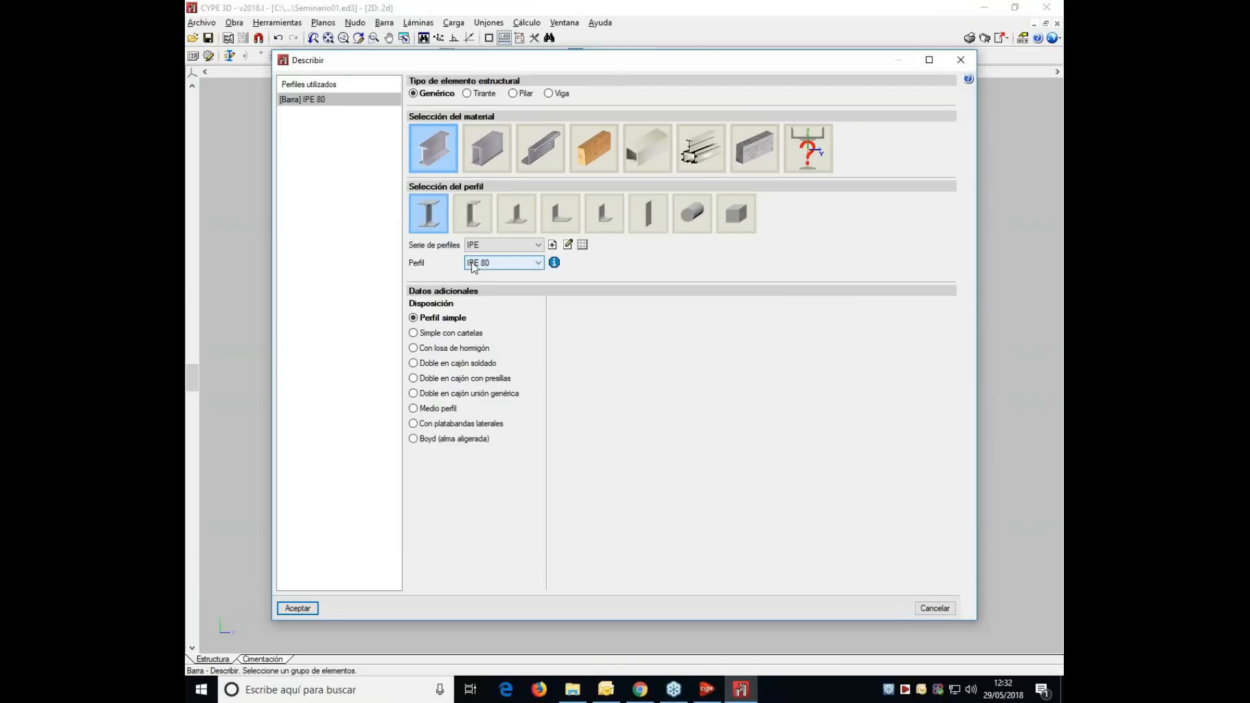
click(440, 266)
click(485, 157)
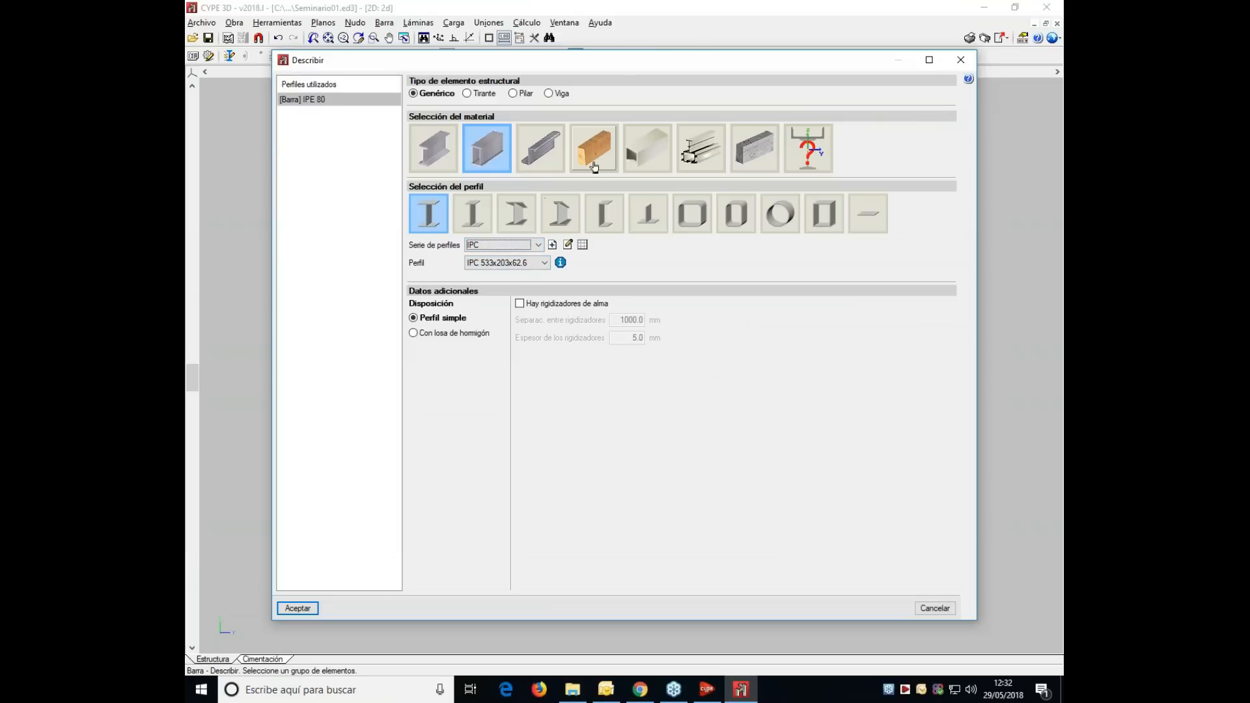
click(539, 163)
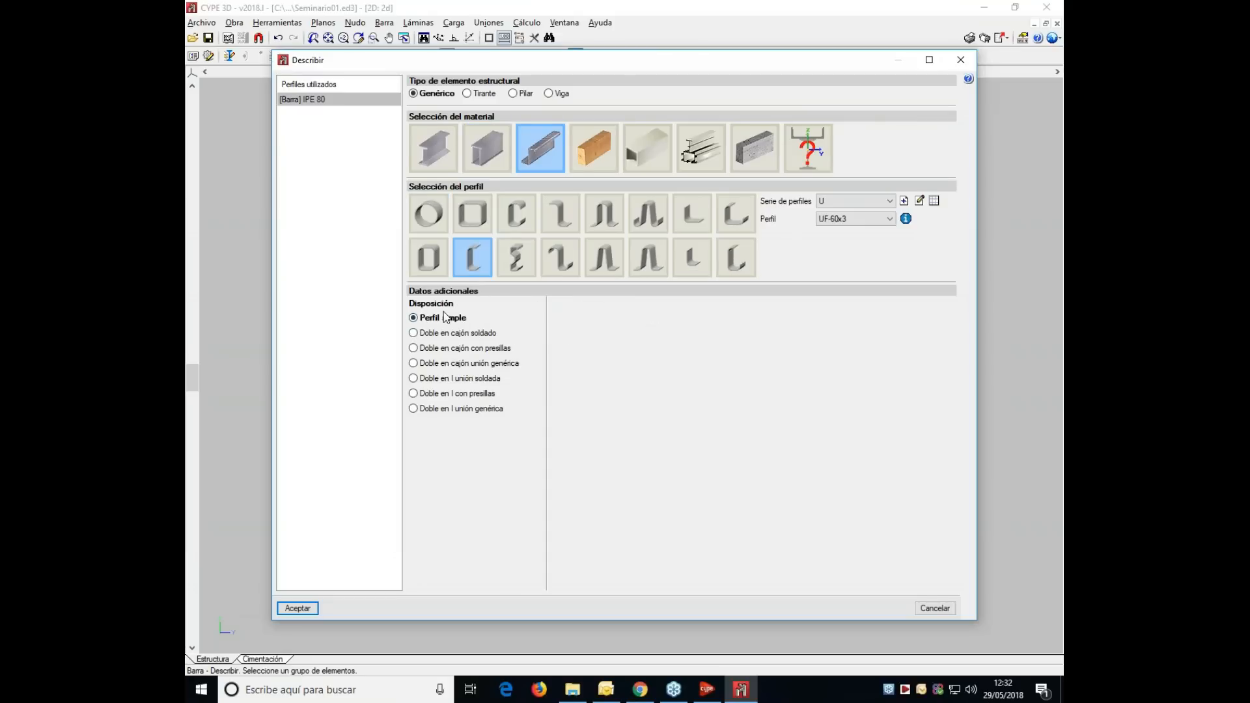
click(468, 227)
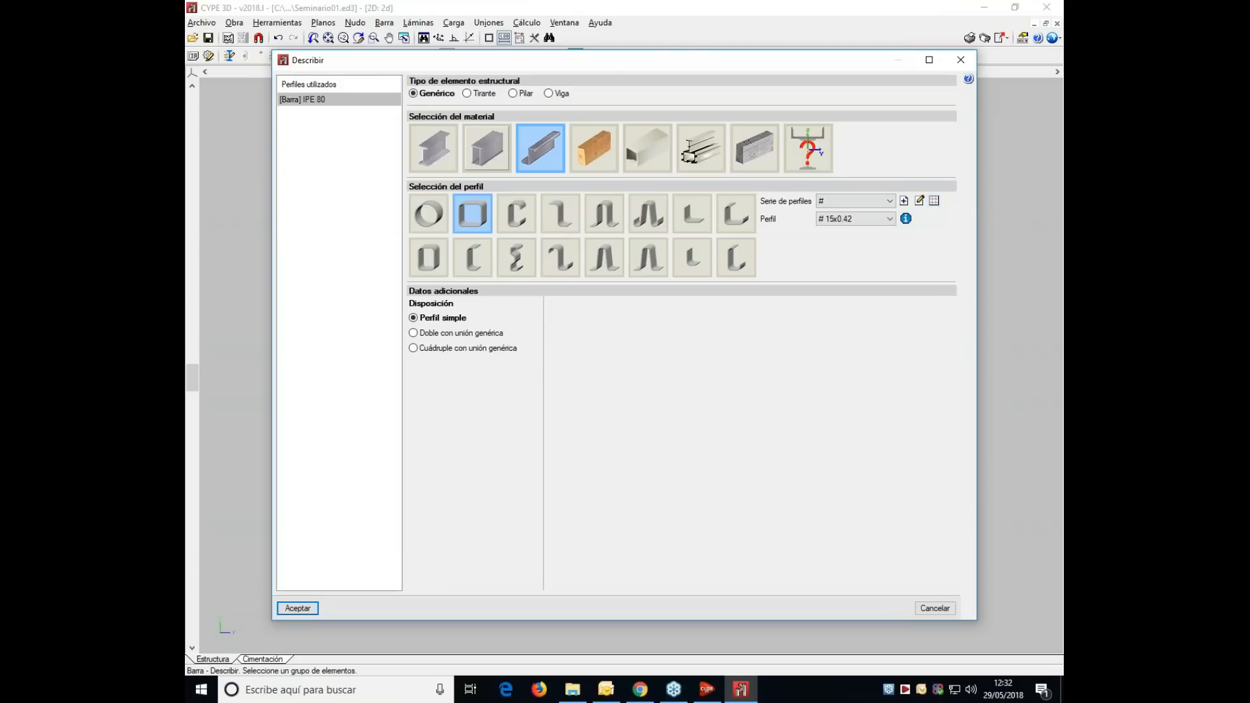
click(484, 166)
click(429, 165)
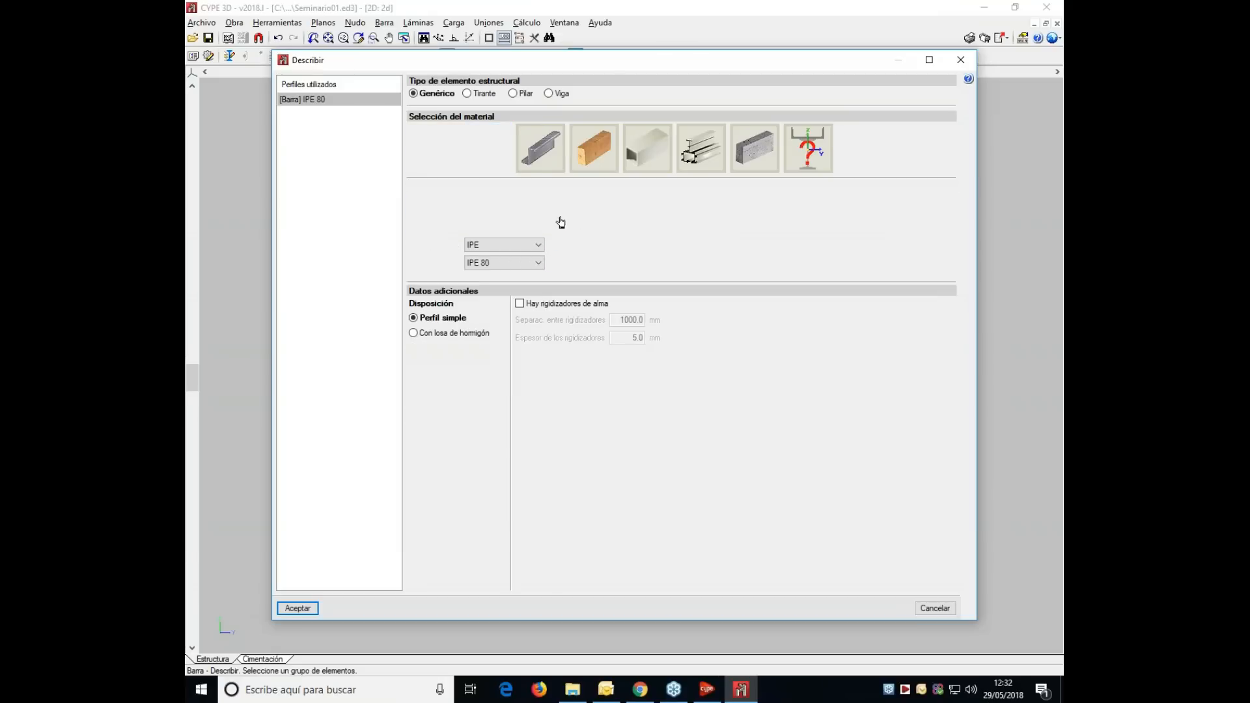
- Review the predefined profile series available for import, including the Nbe-ea95 set, and leave the series list without importing
click(582, 245)
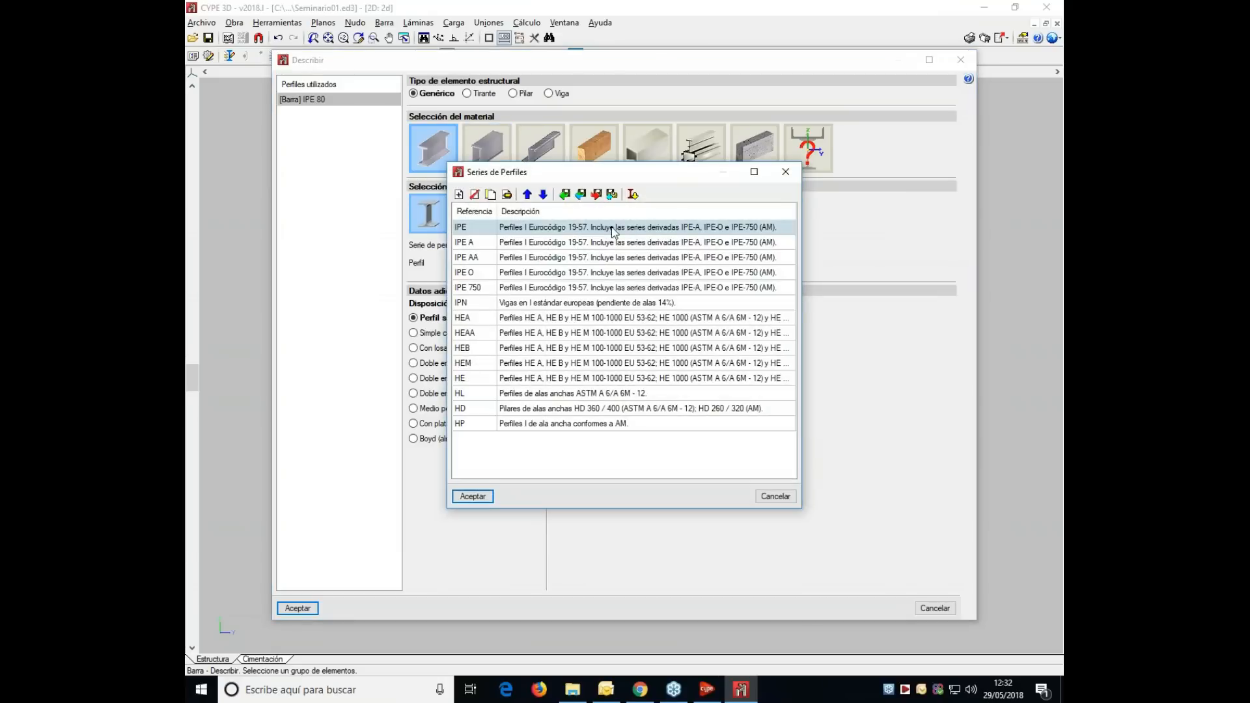
click(632, 196)
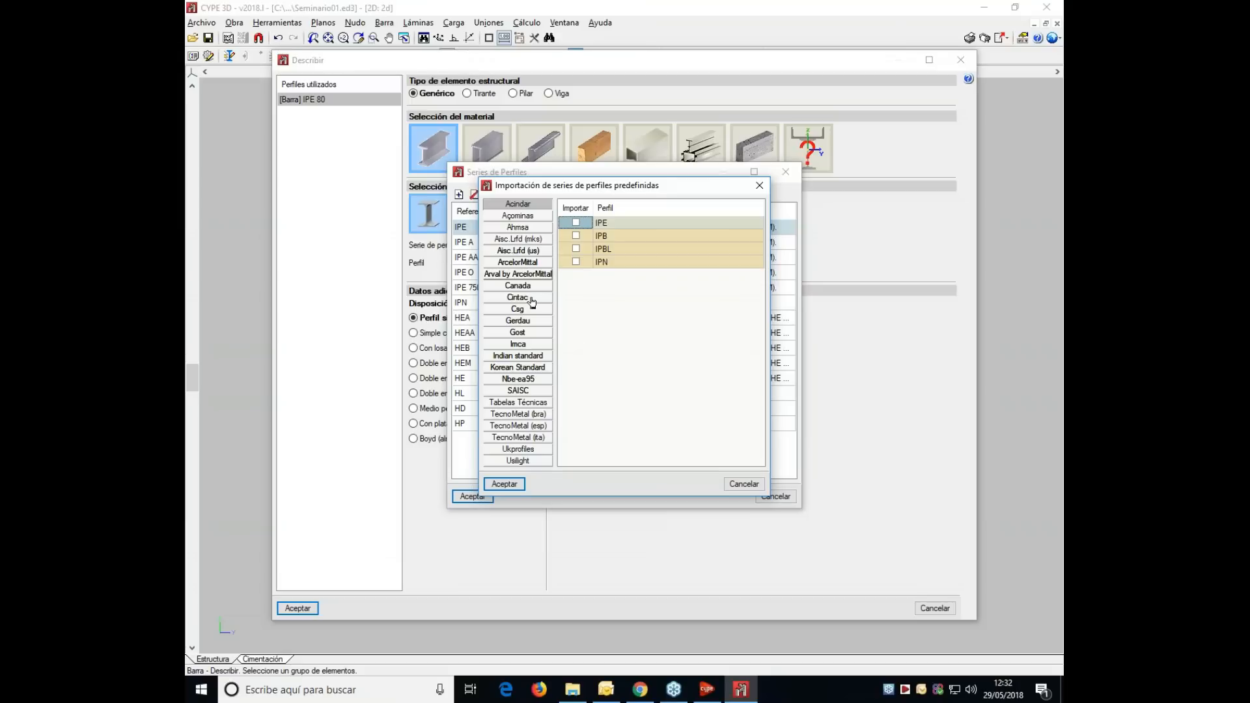
click(521, 379)
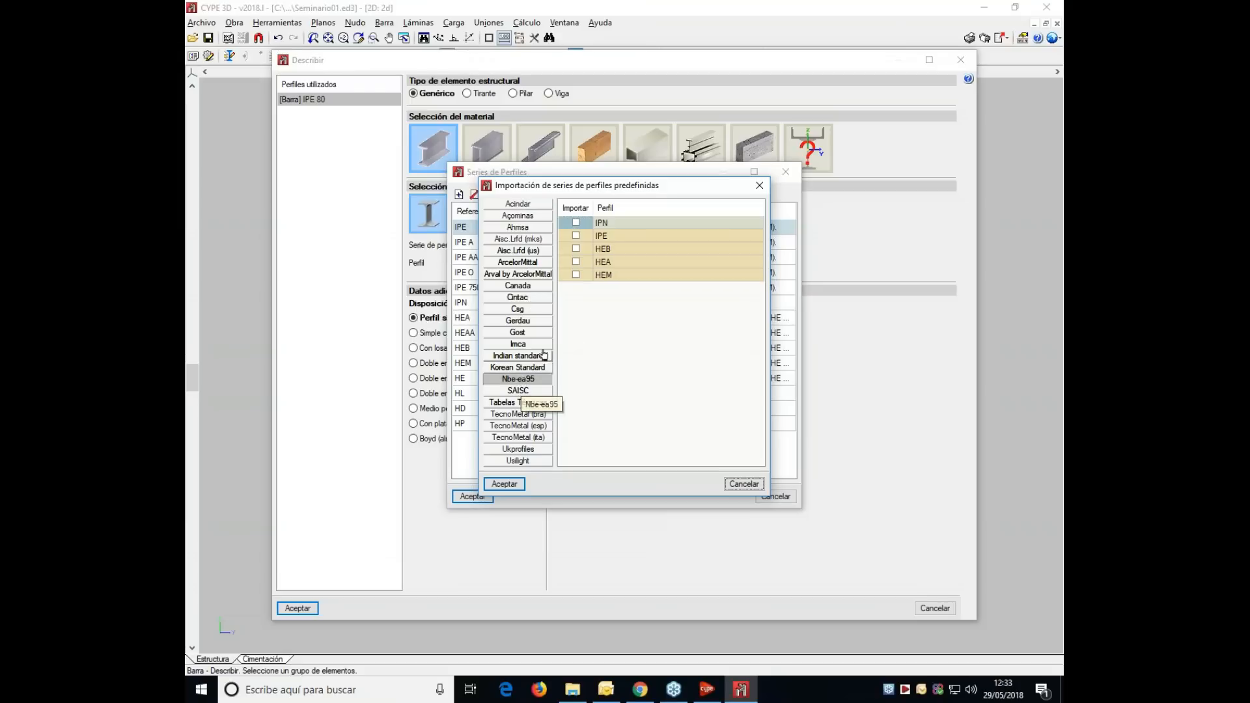
click(576, 236)
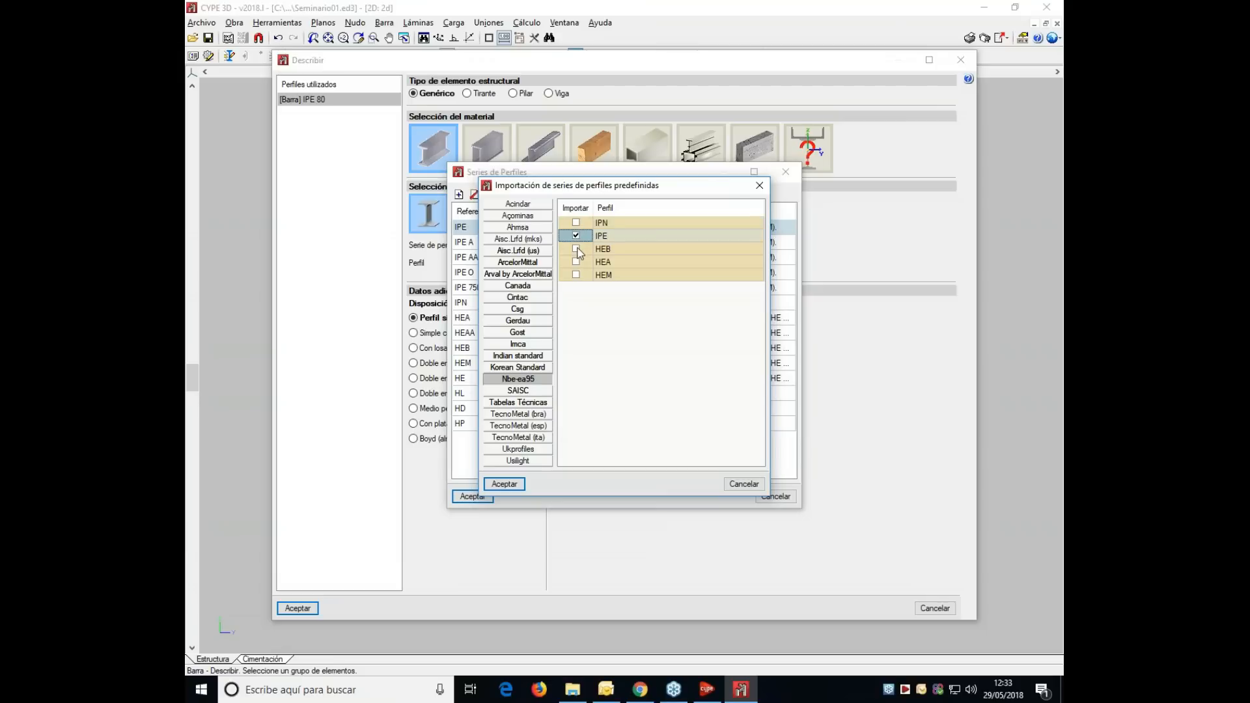
click(575, 249)
click(575, 248)
click(576, 235)
click(731, 485)
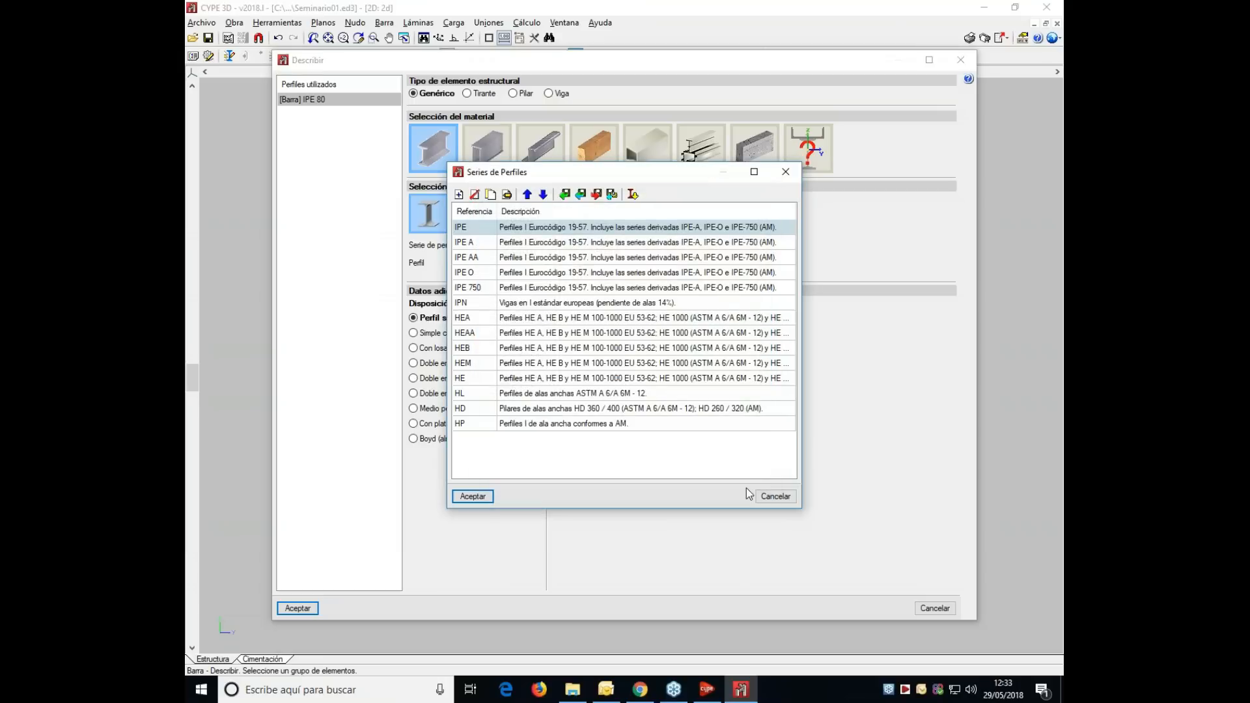
click(768, 497)
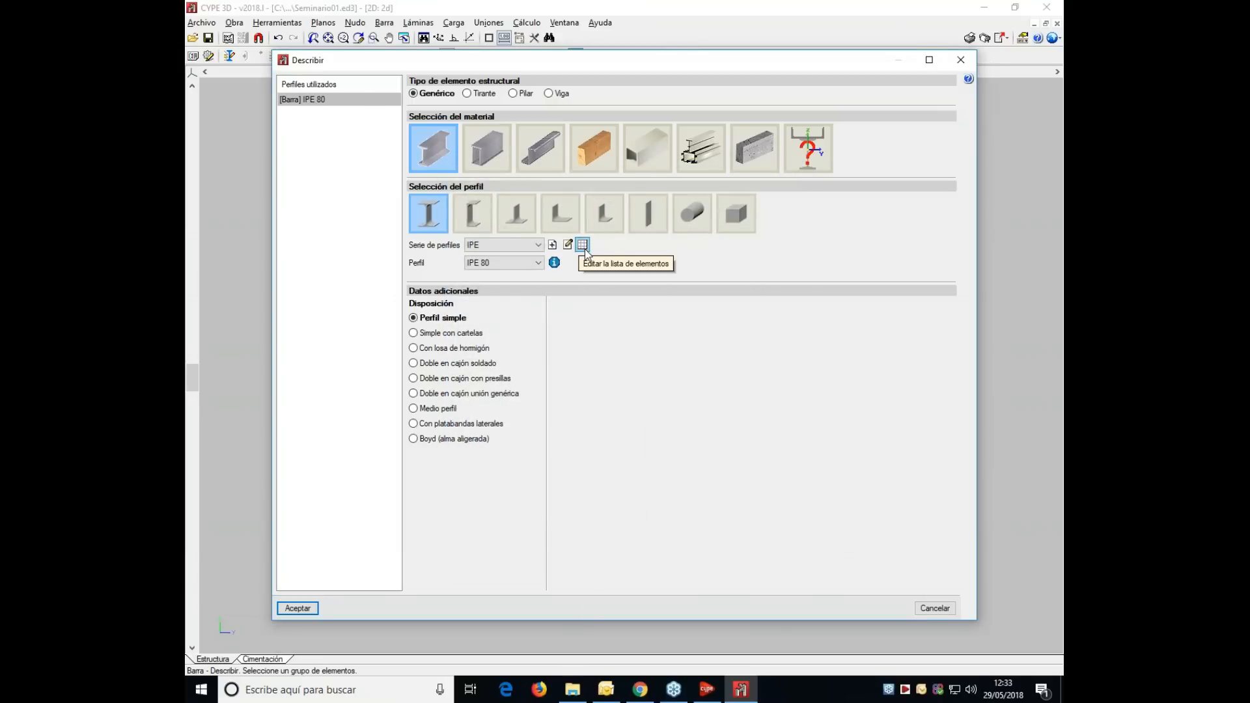
- Keep the IPE series with profile IPE 80, Perfil simple, for the bar and accept the description
click(475, 246)
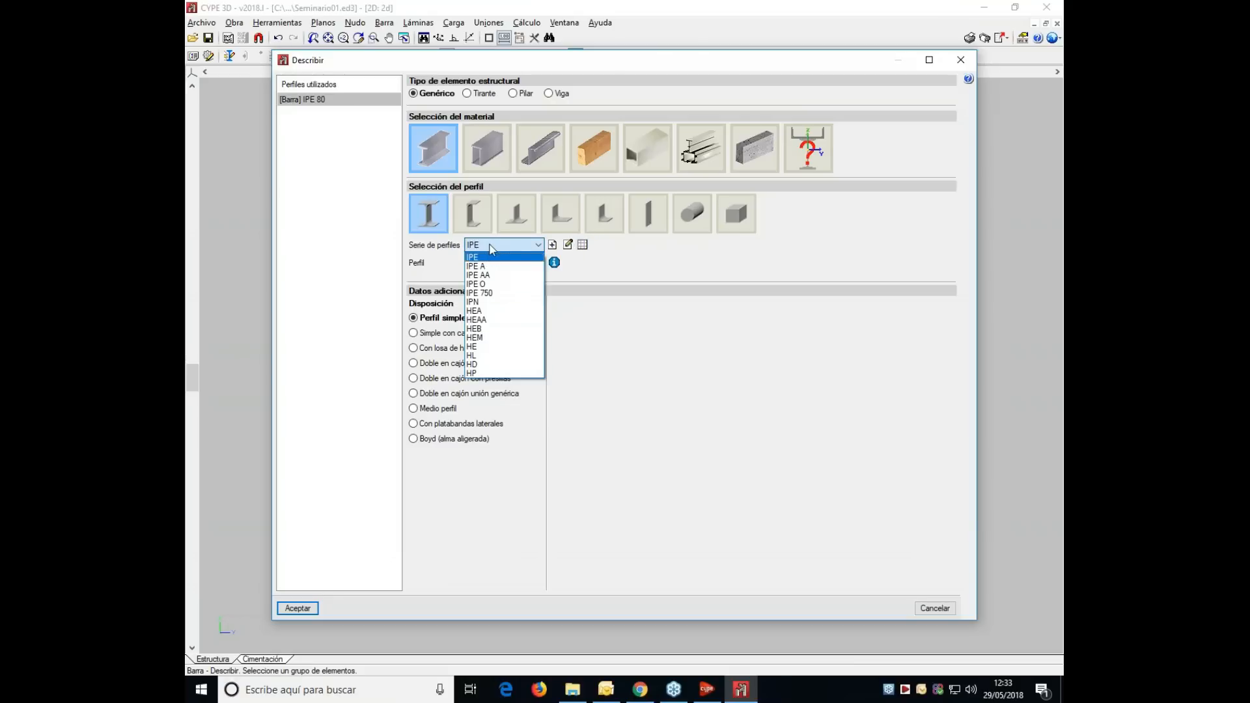
click(491, 246)
click(493, 259)
click(495, 263)
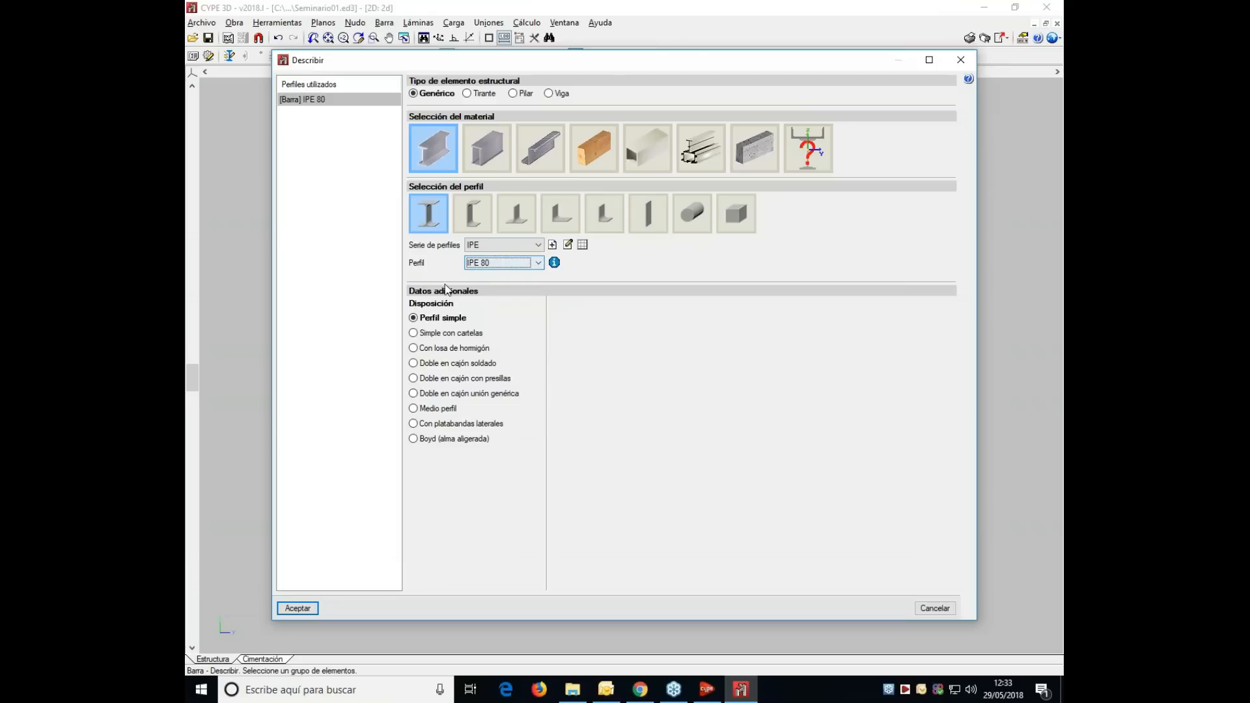
click(300, 609)
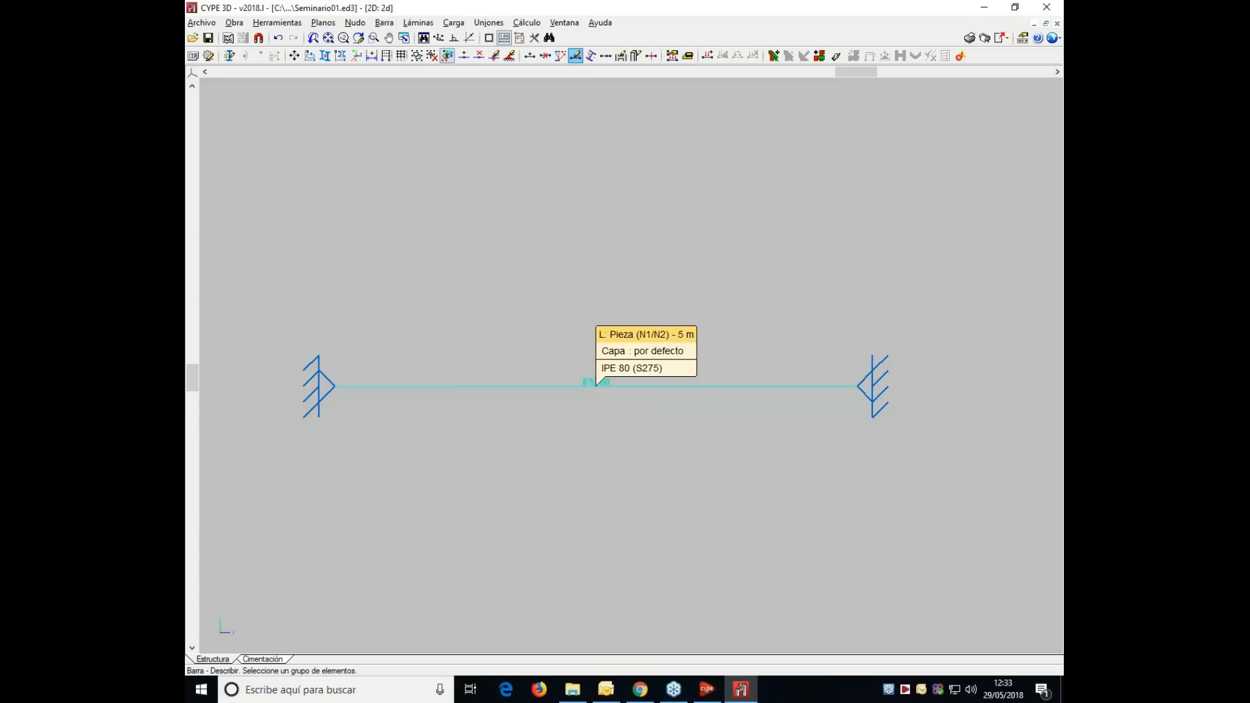
- Calculate the structure with No dimensionar perfiles and Comprobar las barras, accept the default buckling parameters, and close the final report
click(531, 24)
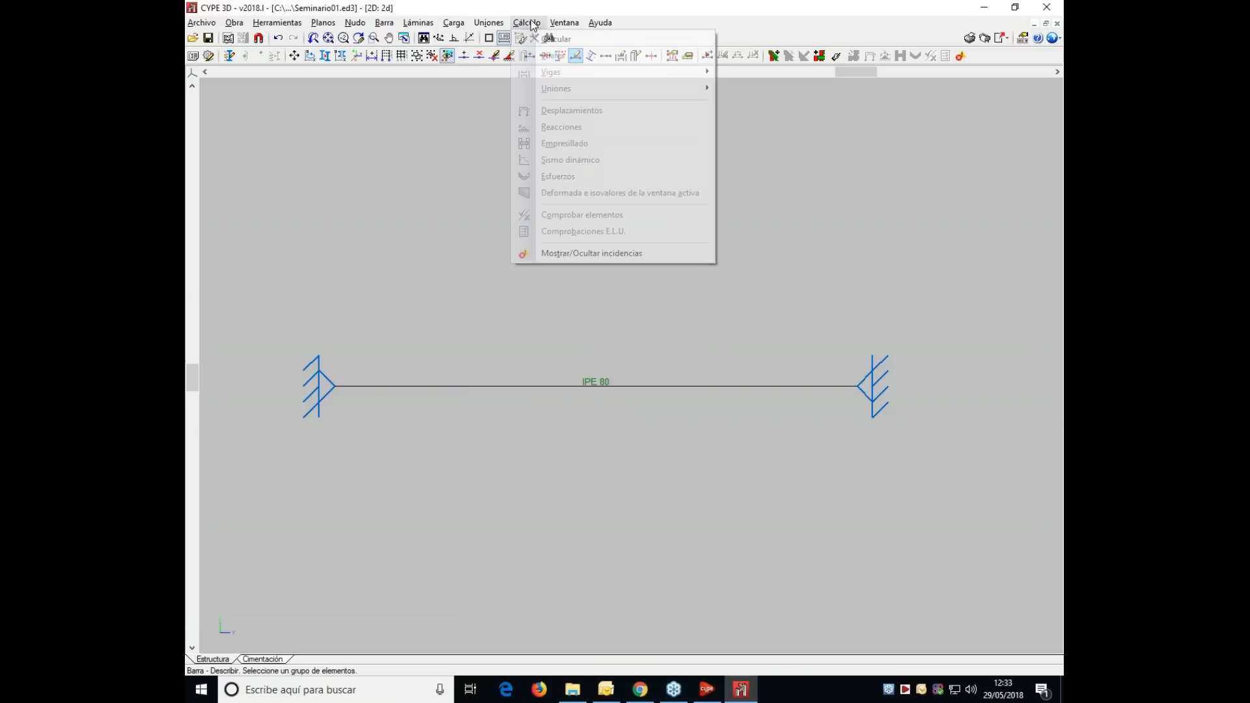
click(550, 39)
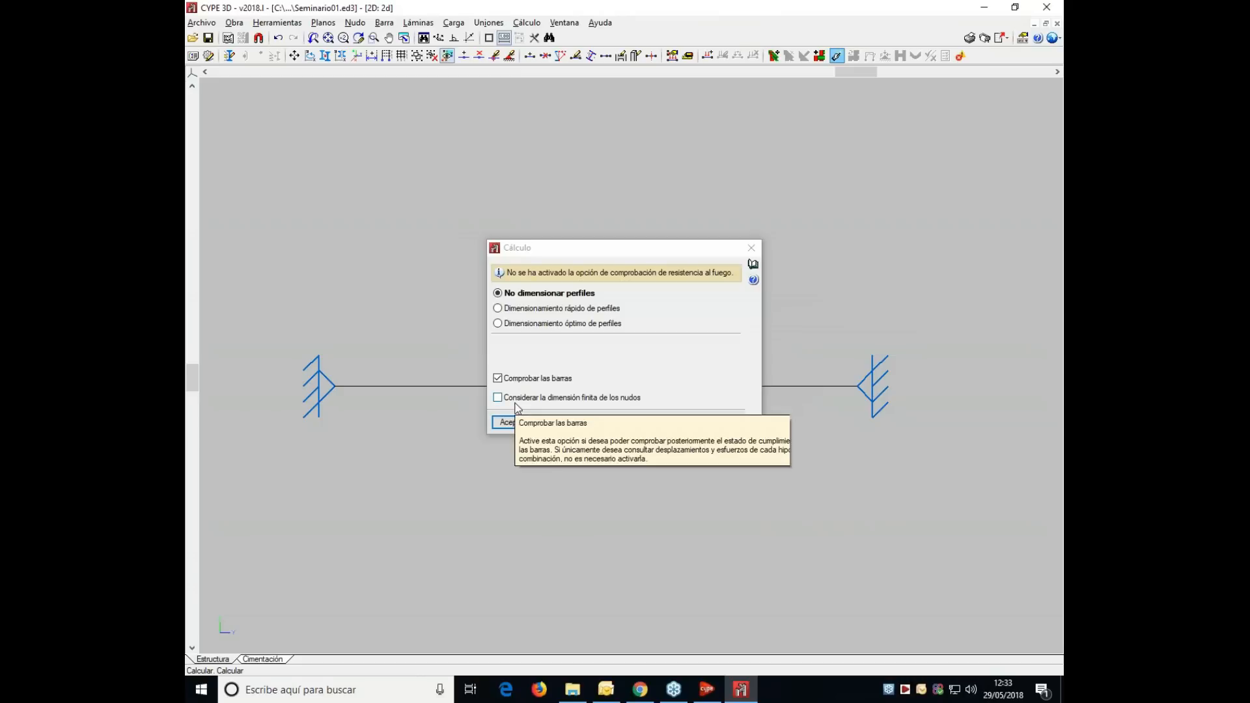
mouse_move(519, 310)
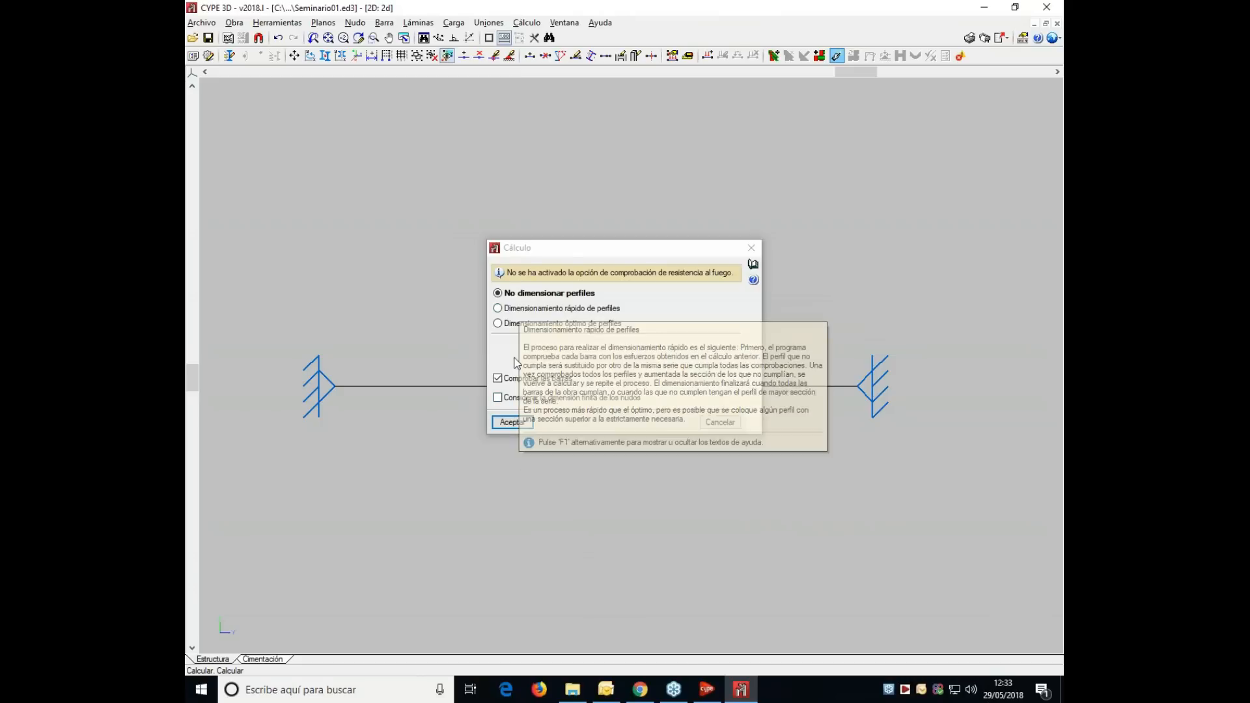
click(519, 424)
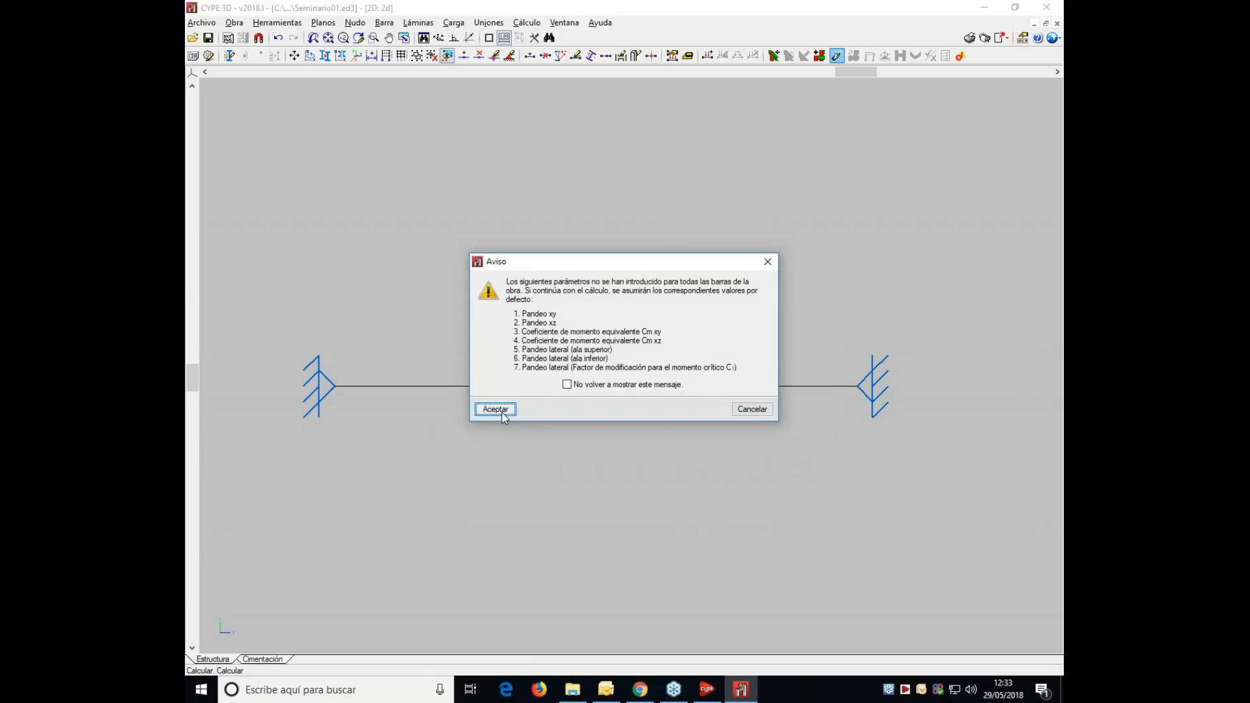
click(496, 409)
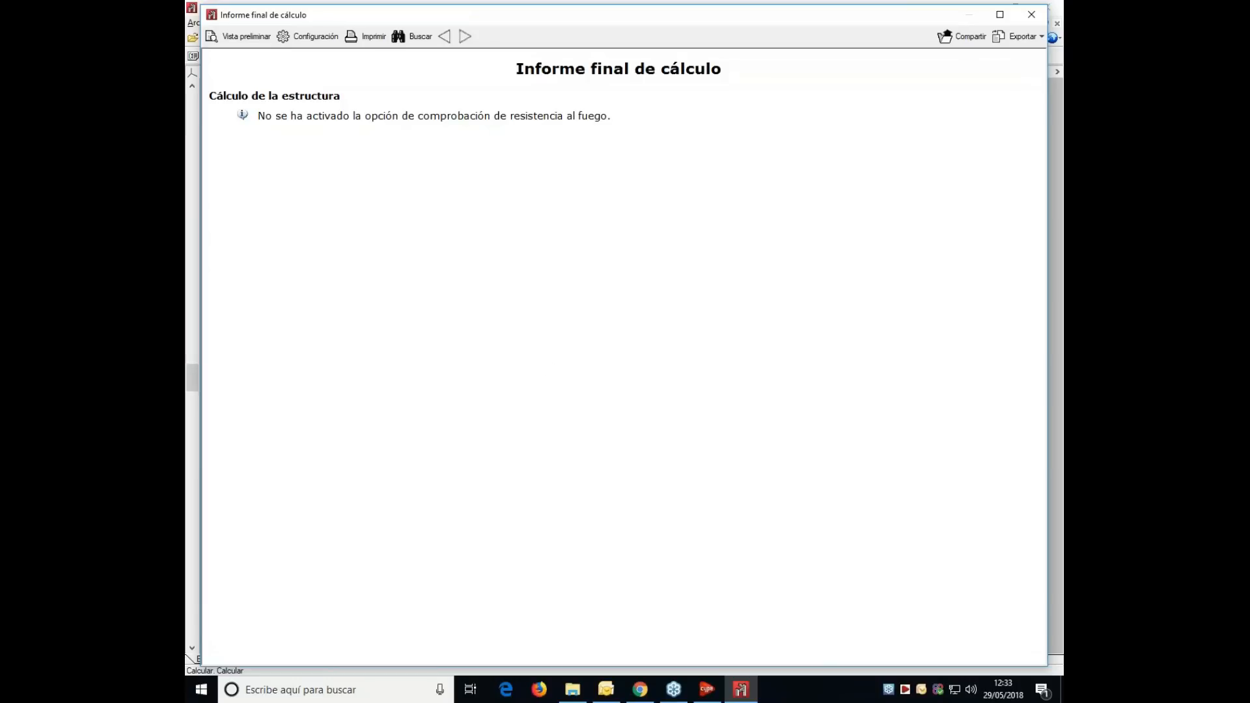
click(1031, 16)
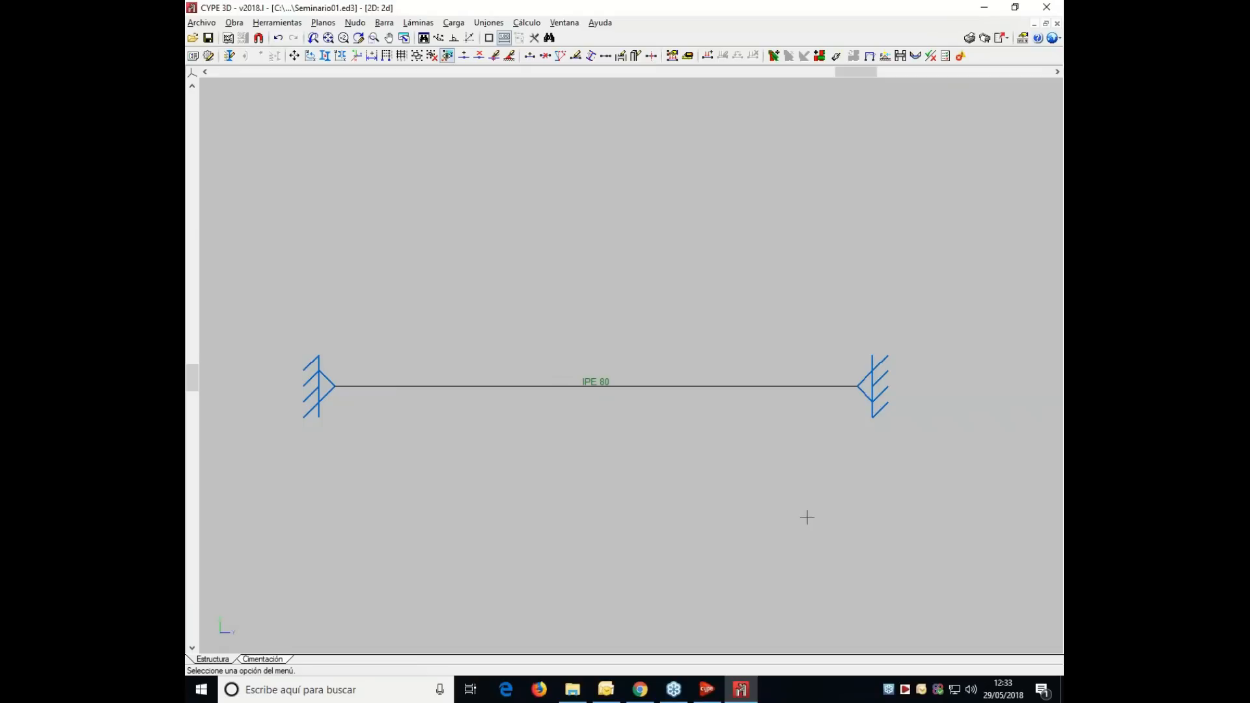
- Display the support reactions for the selected combination, Hipótesis simple, Peso propio
click(526, 23)
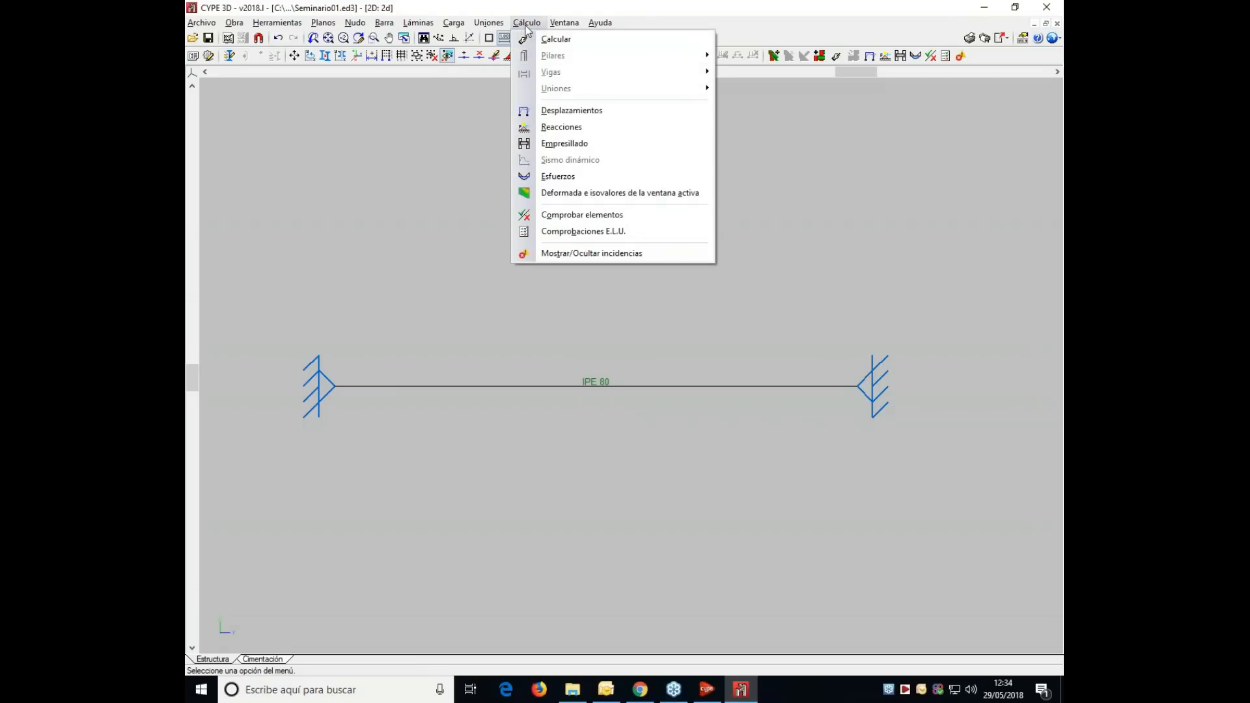
click(549, 127)
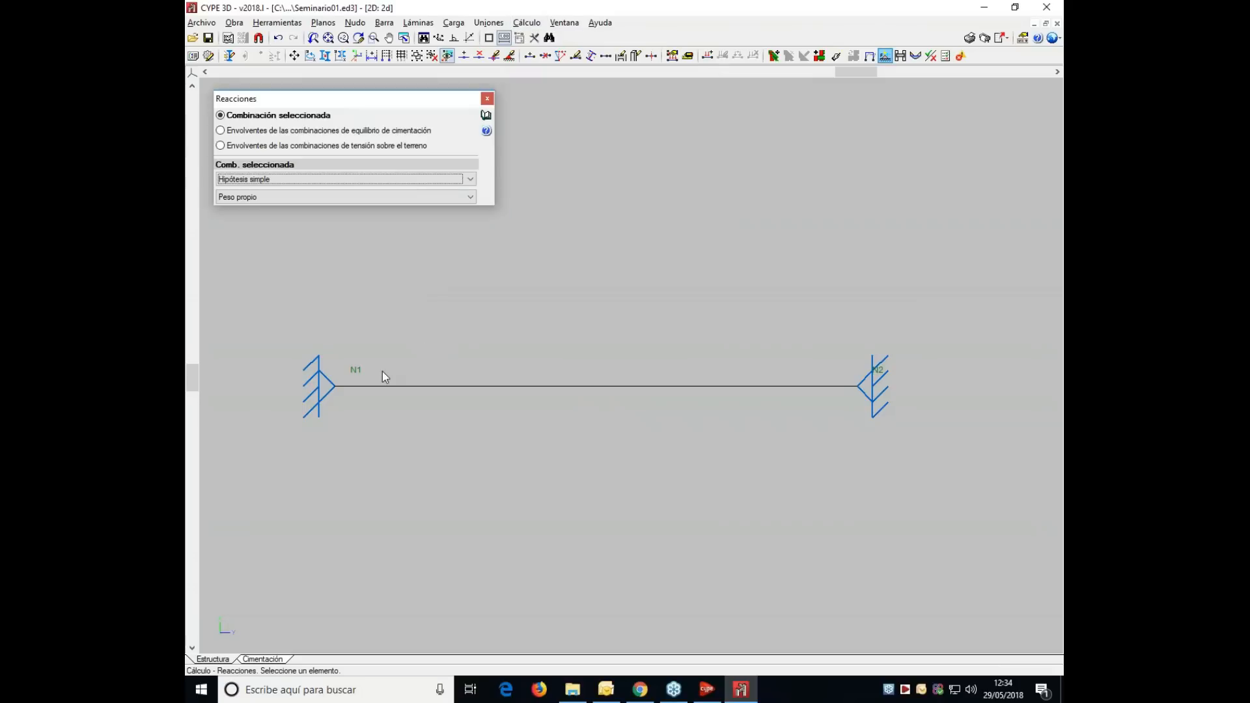
click(295, 181)
click(293, 185)
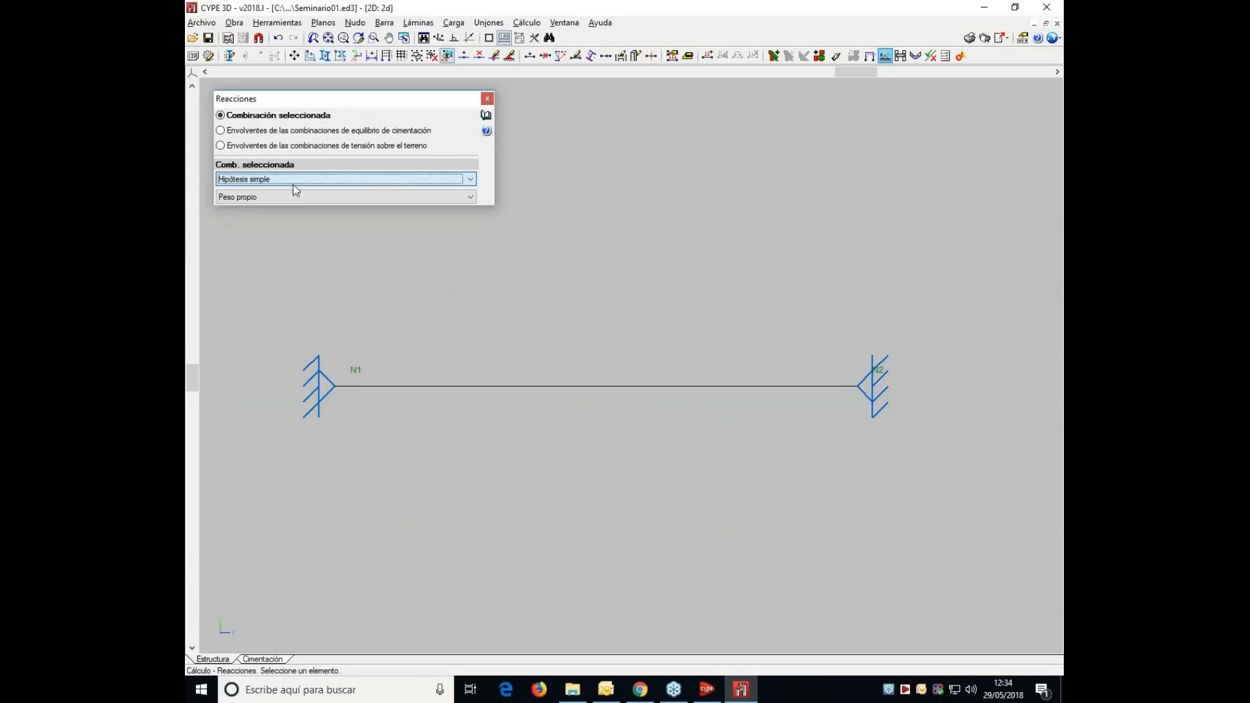
- Keep the Peso propio hypothesis and read the reactions at both supports, nodes N1 and N2
click(291, 197)
click(292, 209)
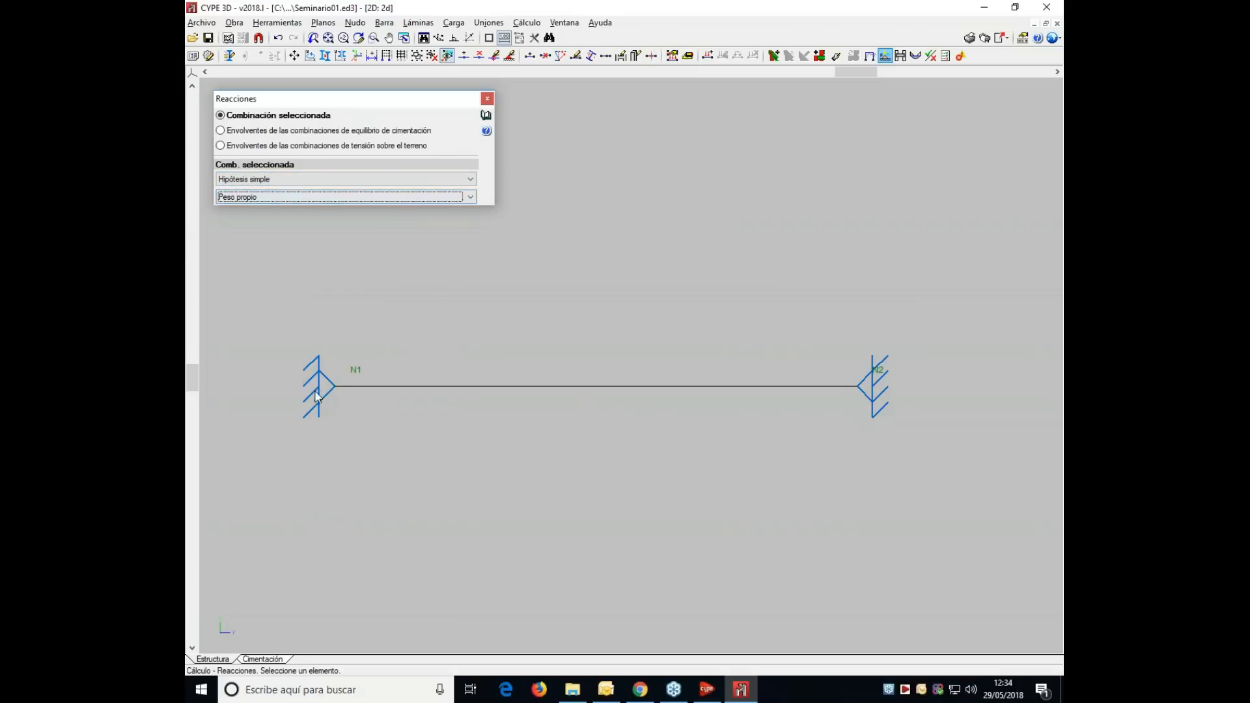
click(332, 391)
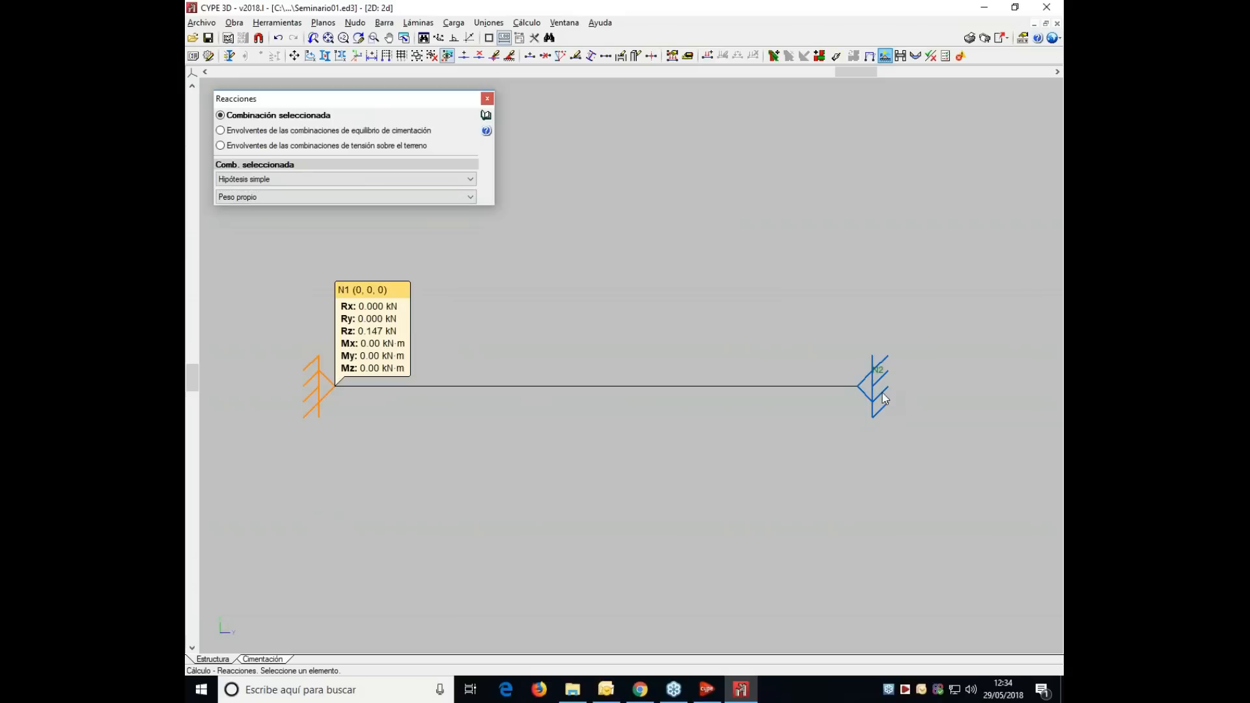
click(861, 394)
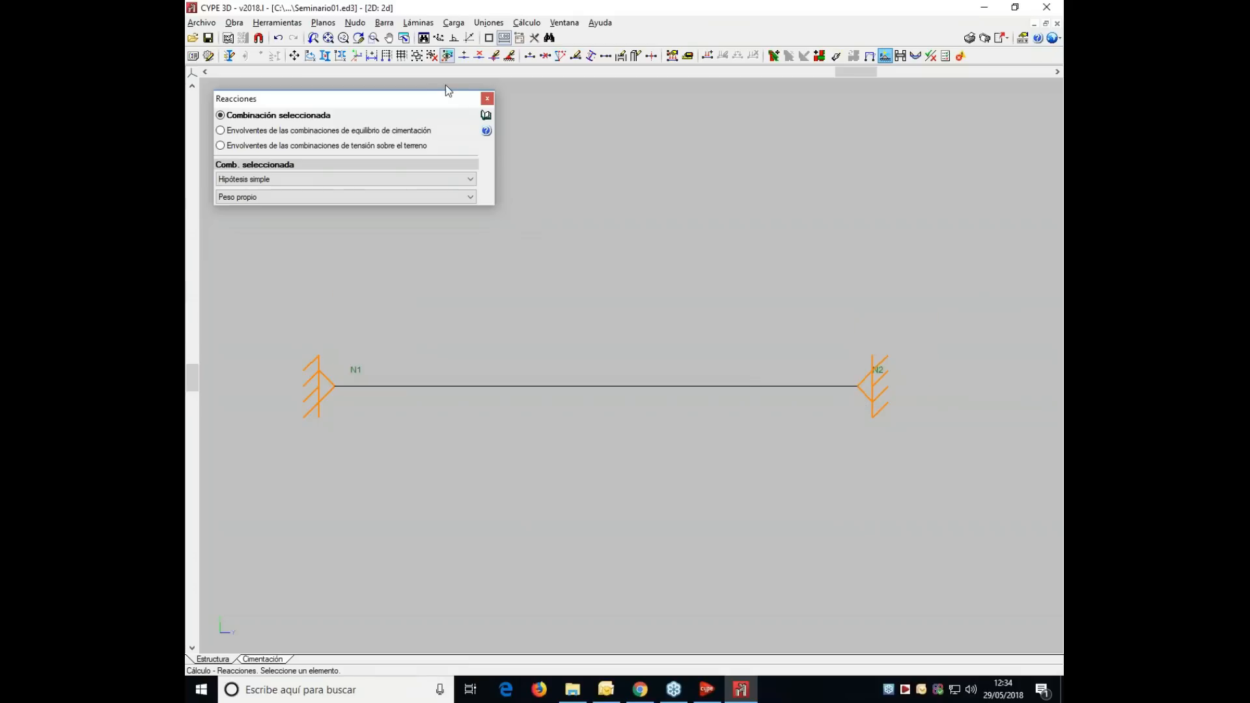
- Check the bar with Comprobar elementos, accepting the default buckling parameters, and leave the IPE profile list without changing the profile
click(485, 25)
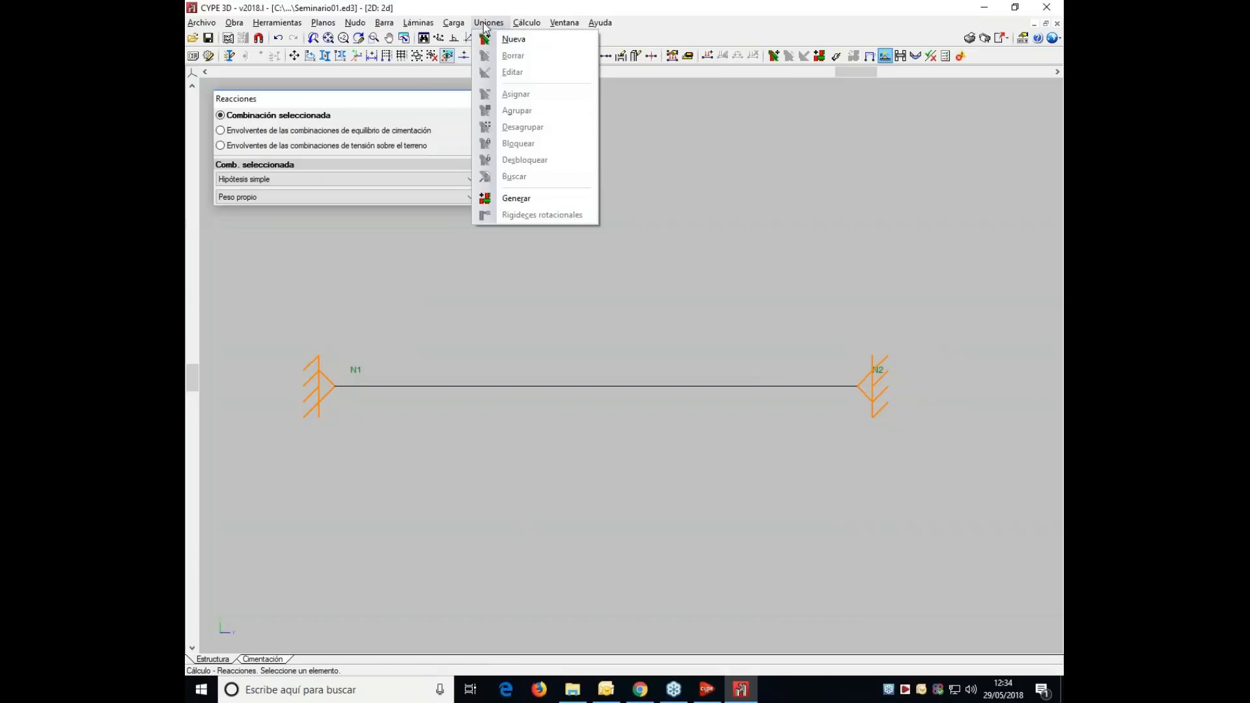
mouse_move(525, 25)
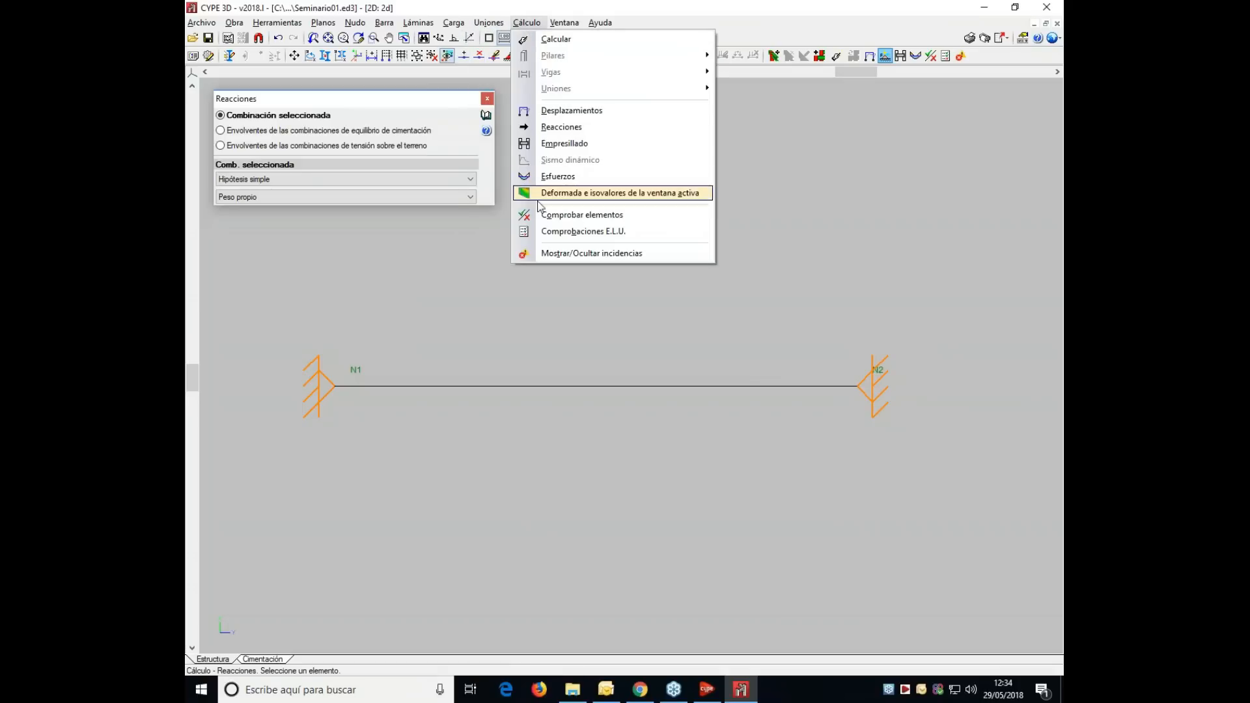
click(552, 214)
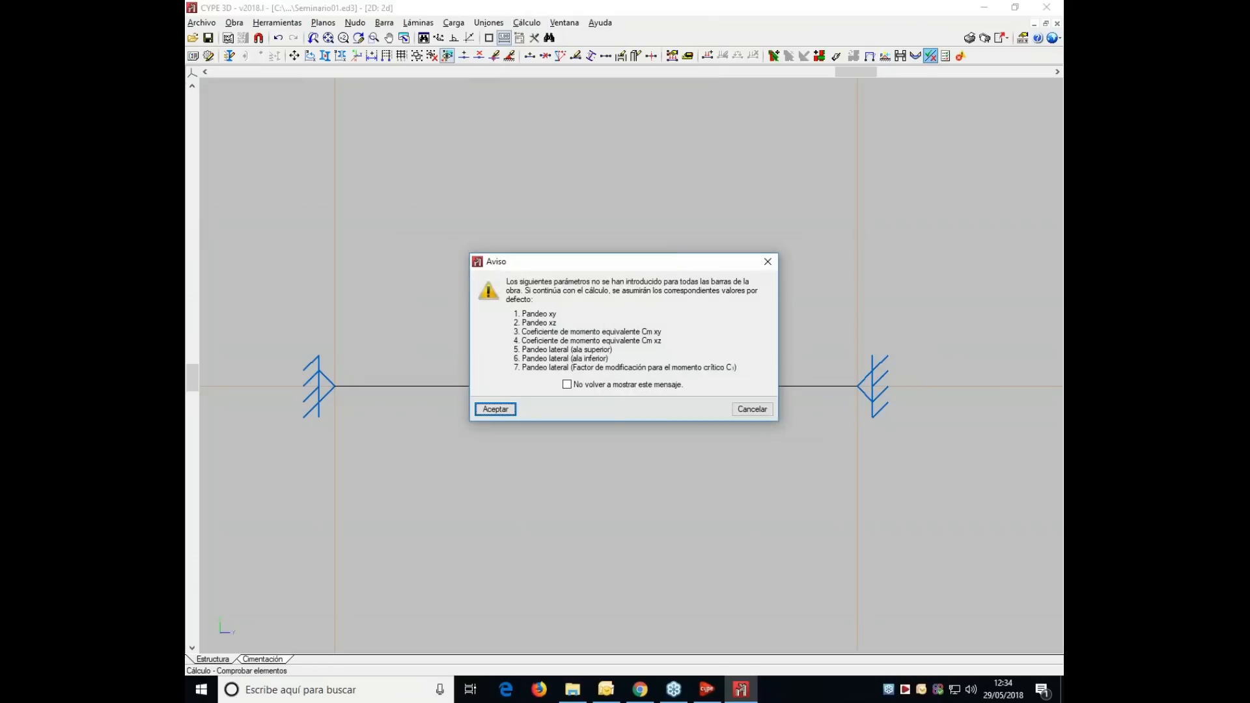
click(498, 415)
click(597, 386)
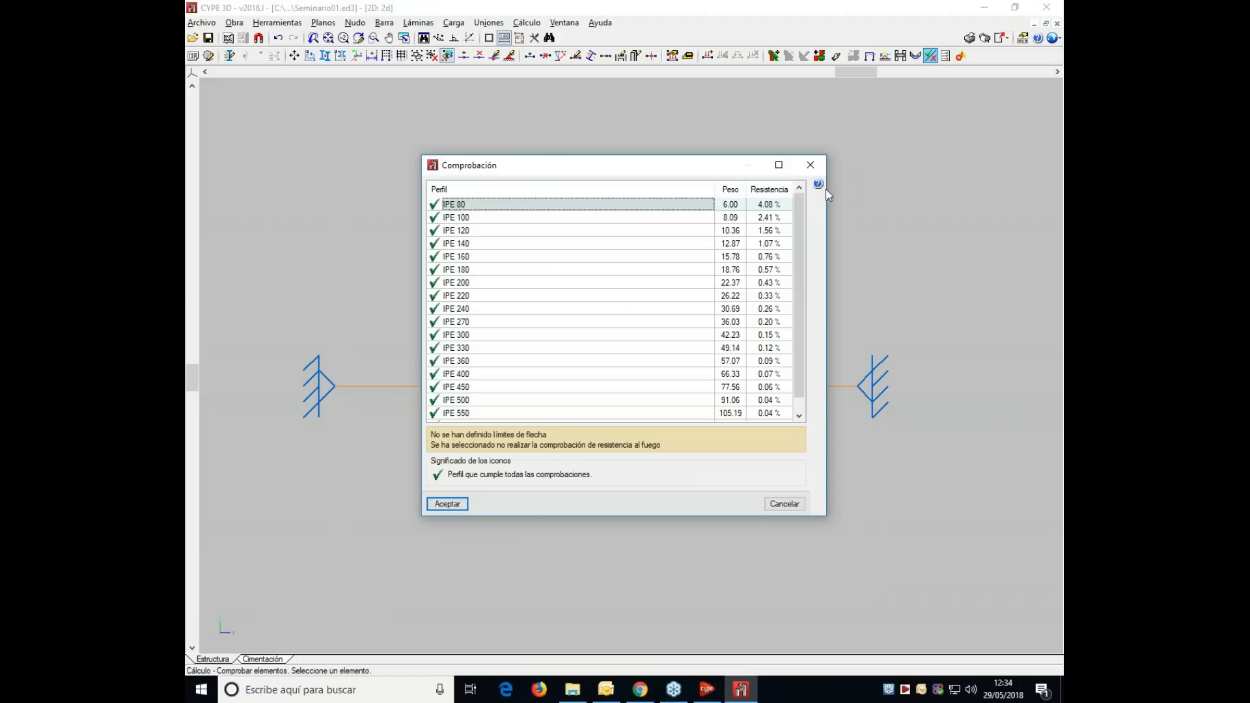
click(811, 165)
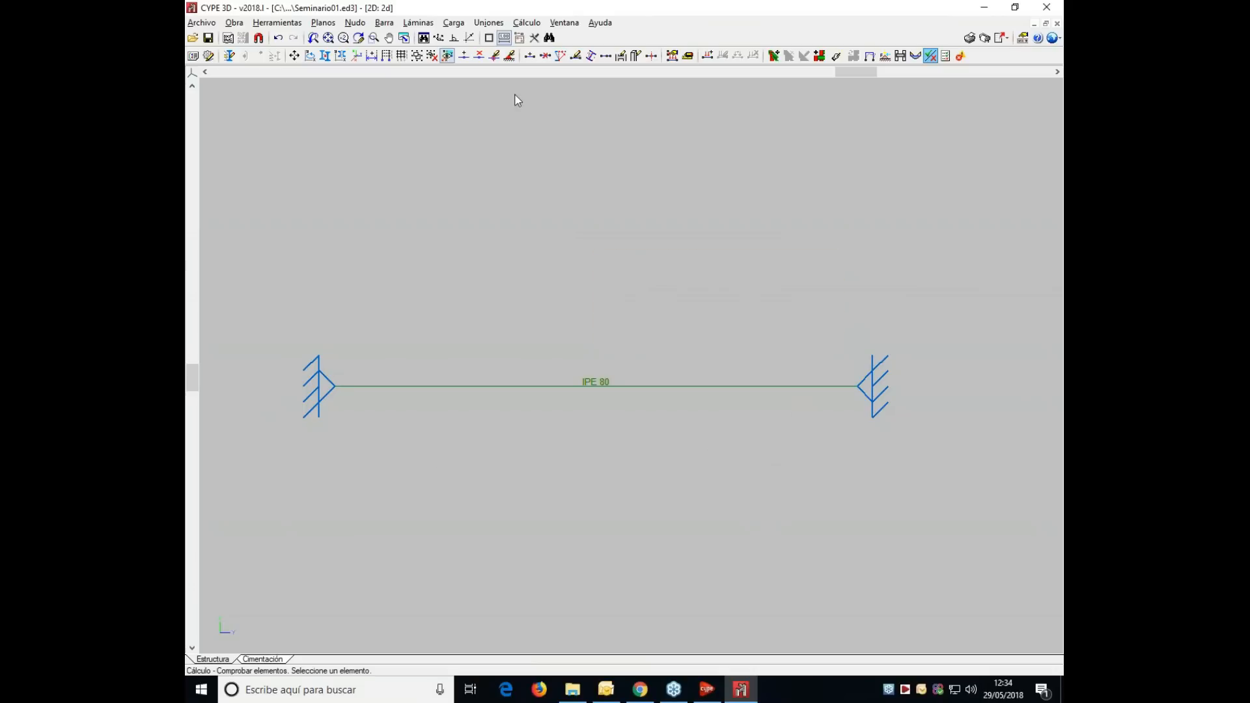
- Consult the Peso propio reactions at node N1 again and close the Reacciones display
click(525, 23)
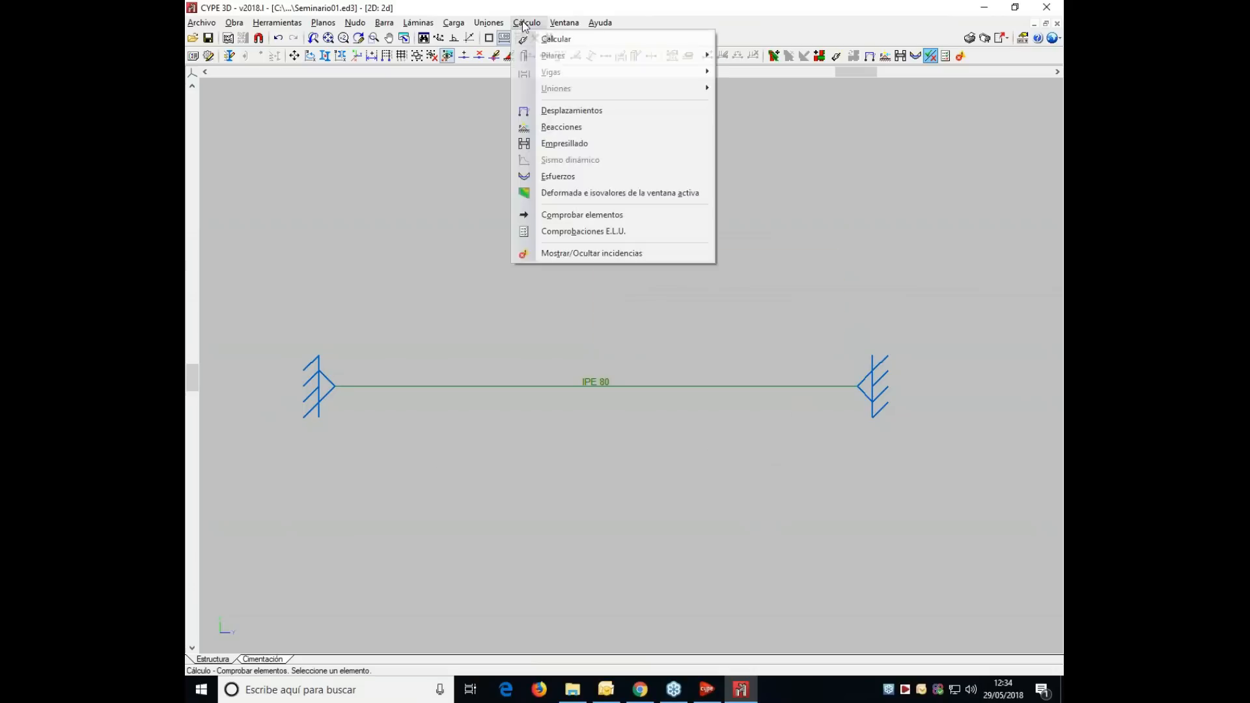
click(540, 131)
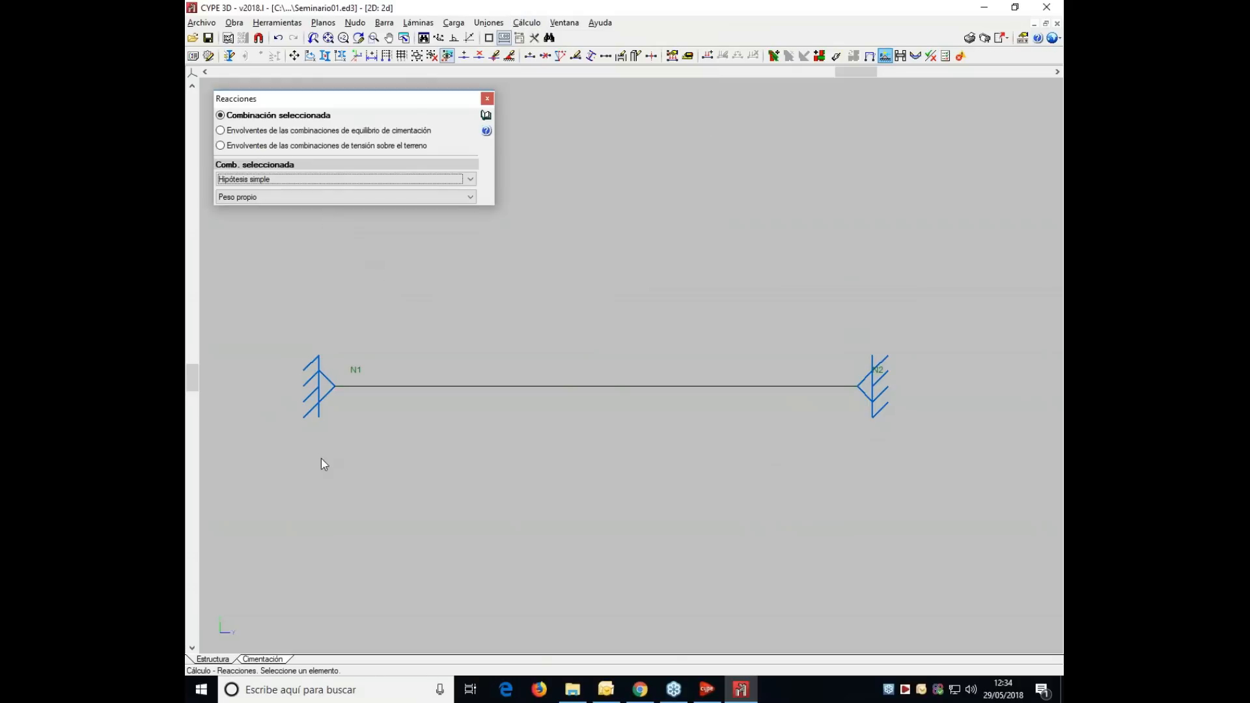
click(336, 391)
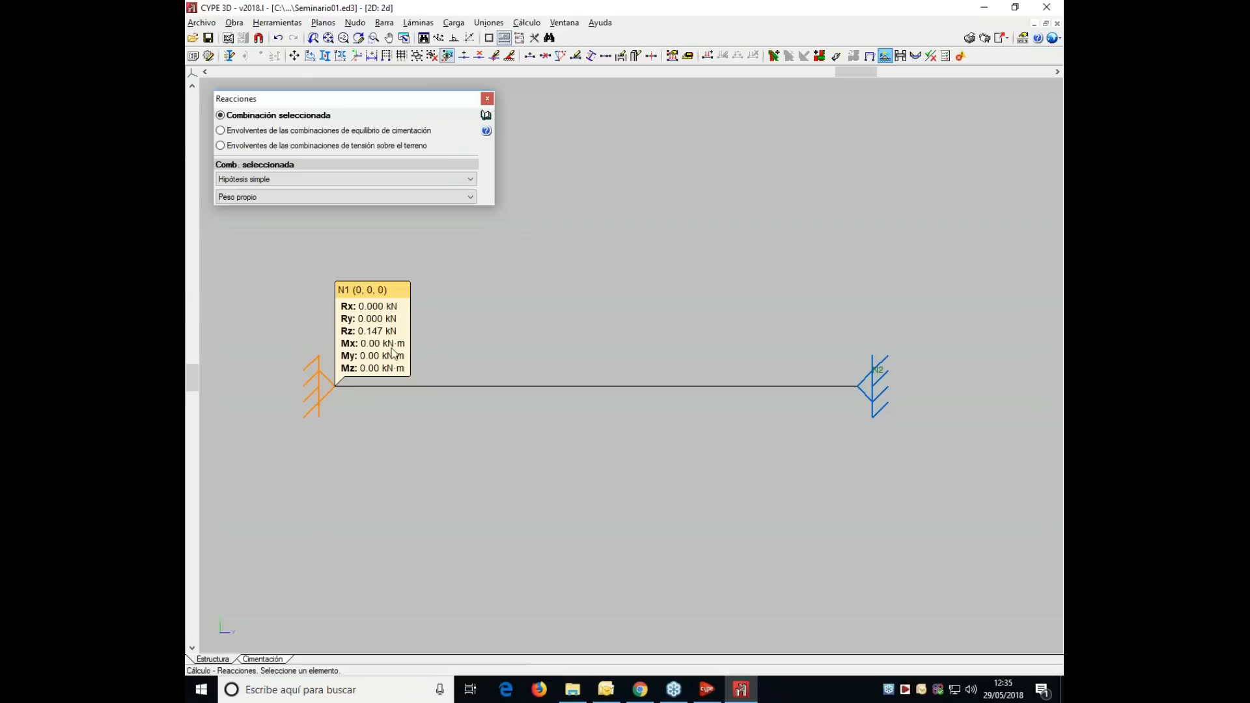
click(487, 99)
- Switch the system of units to M.K.S
click(1051, 39)
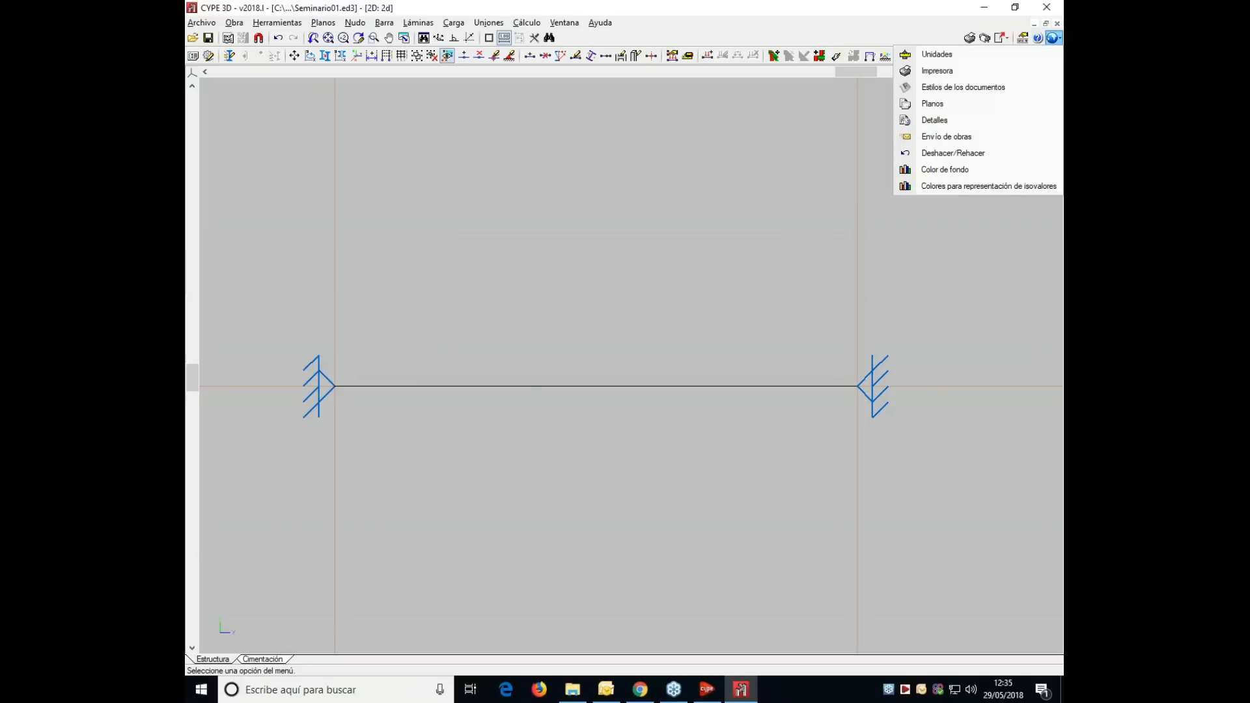
click(1041, 53)
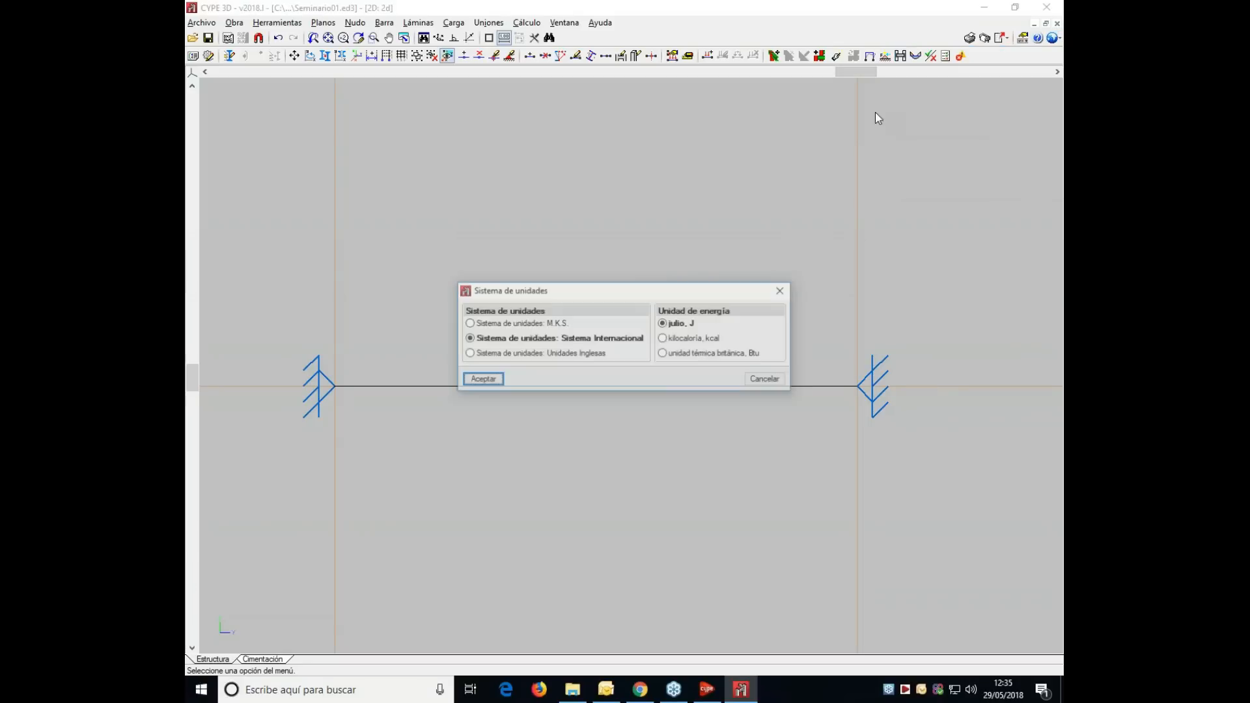
click(544, 324)
click(482, 380)
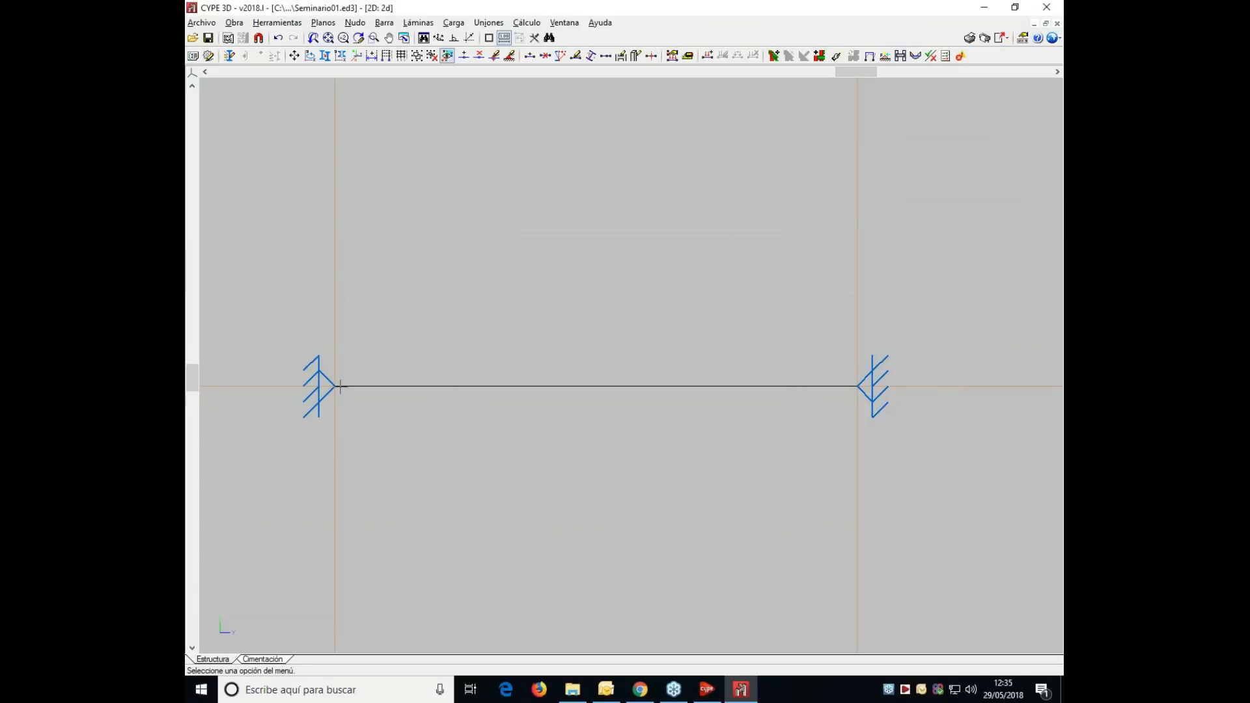
- Read the Peso propio reactions at support N1 in M.K.S. units and leave the Reacciones display
click(526, 23)
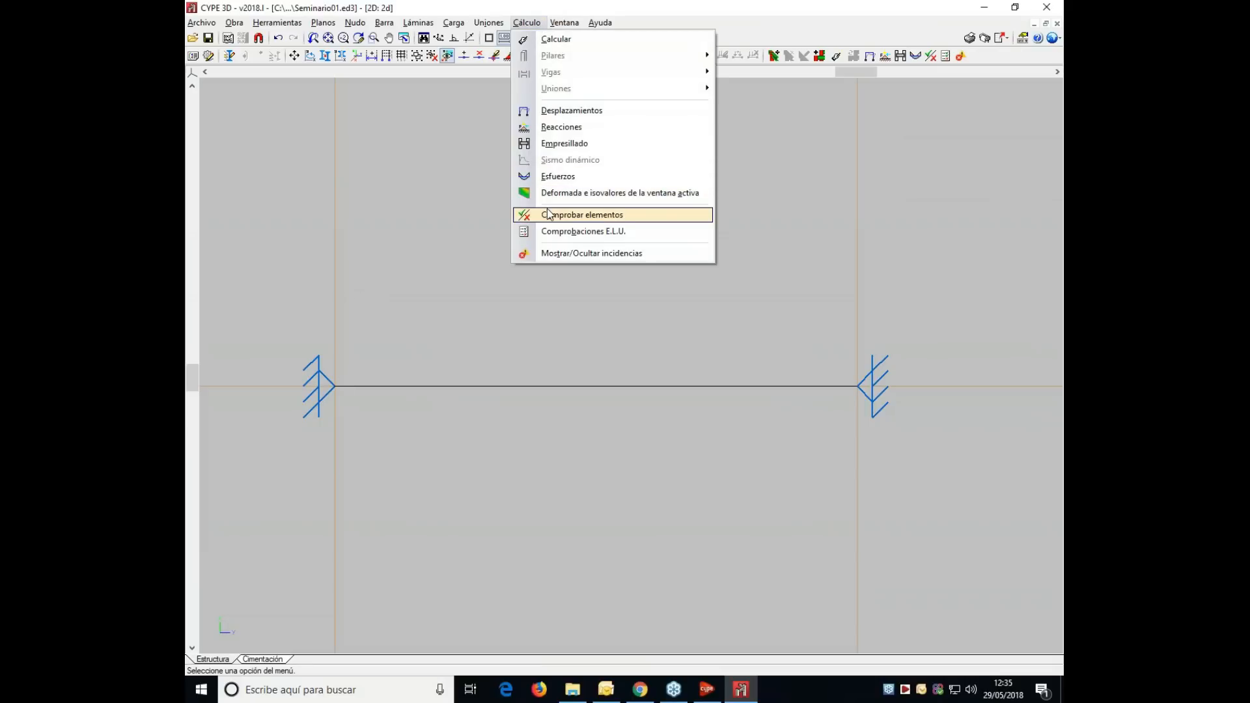
click(561, 126)
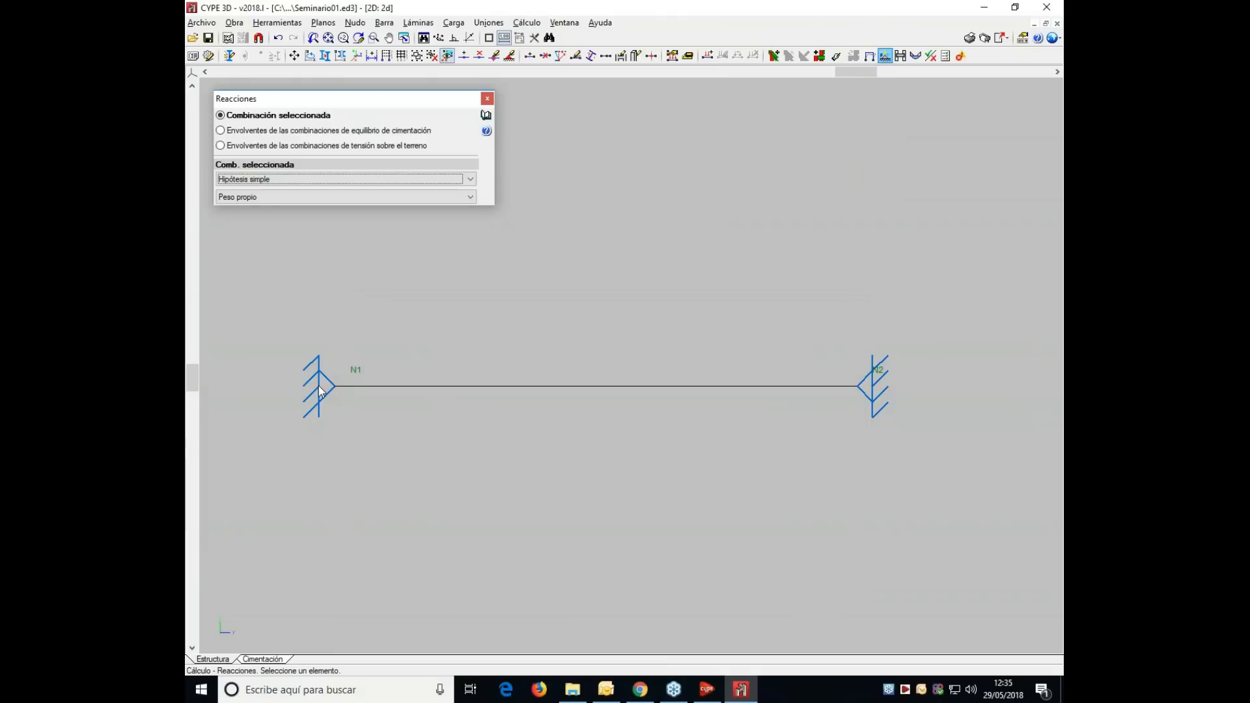
click(321, 389)
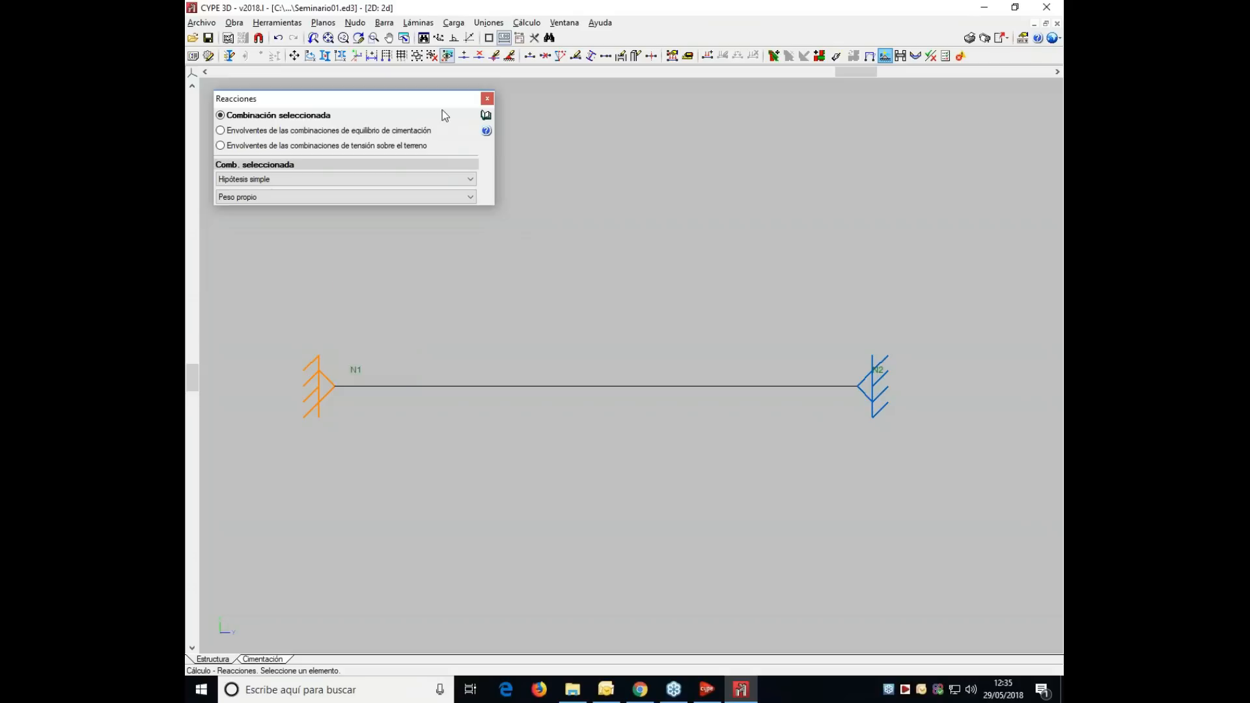
click(487, 100)
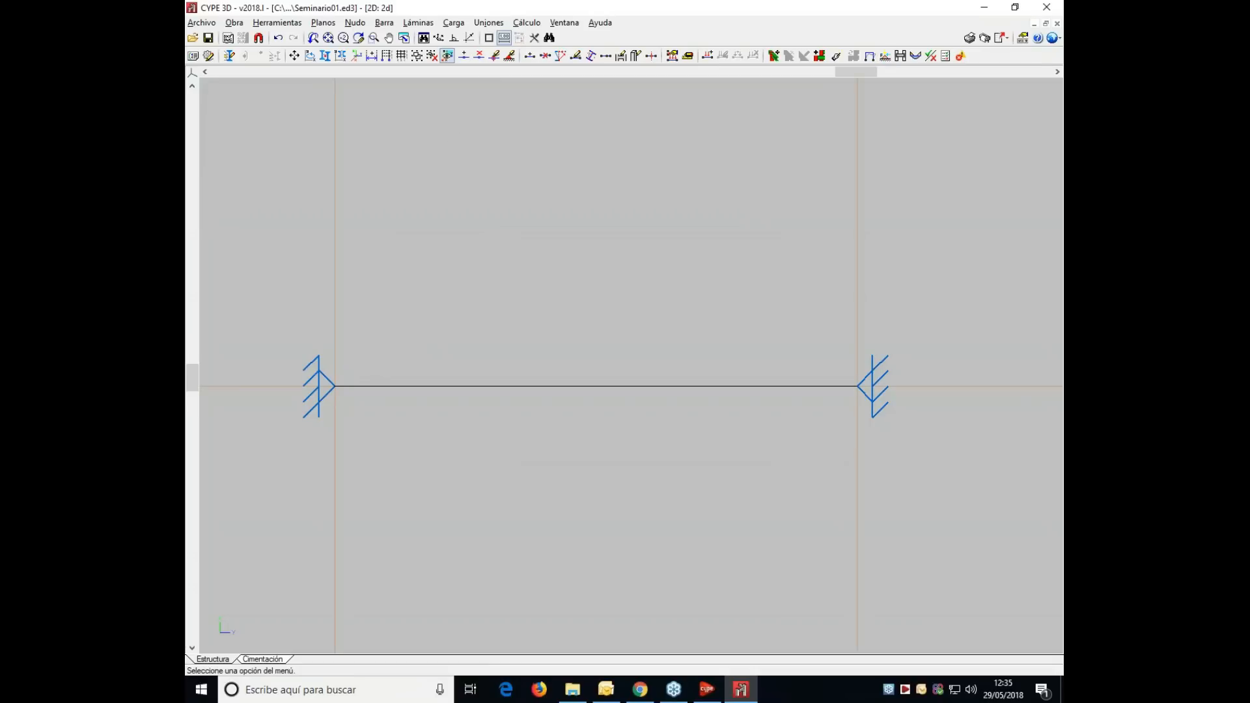
- Open Comprobaciones E.L.U. for the bar and examine its individual checks, including Resistencia a tracción and Limitación de esbeltez
click(518, 24)
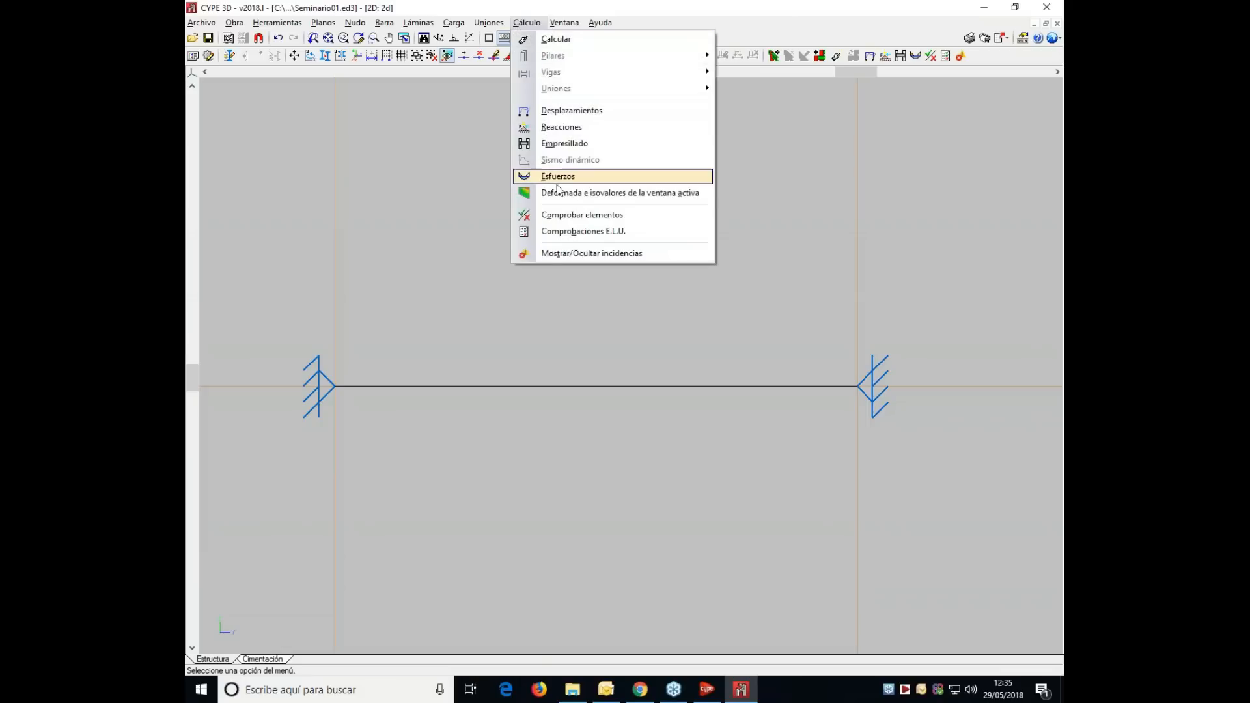
click(561, 232)
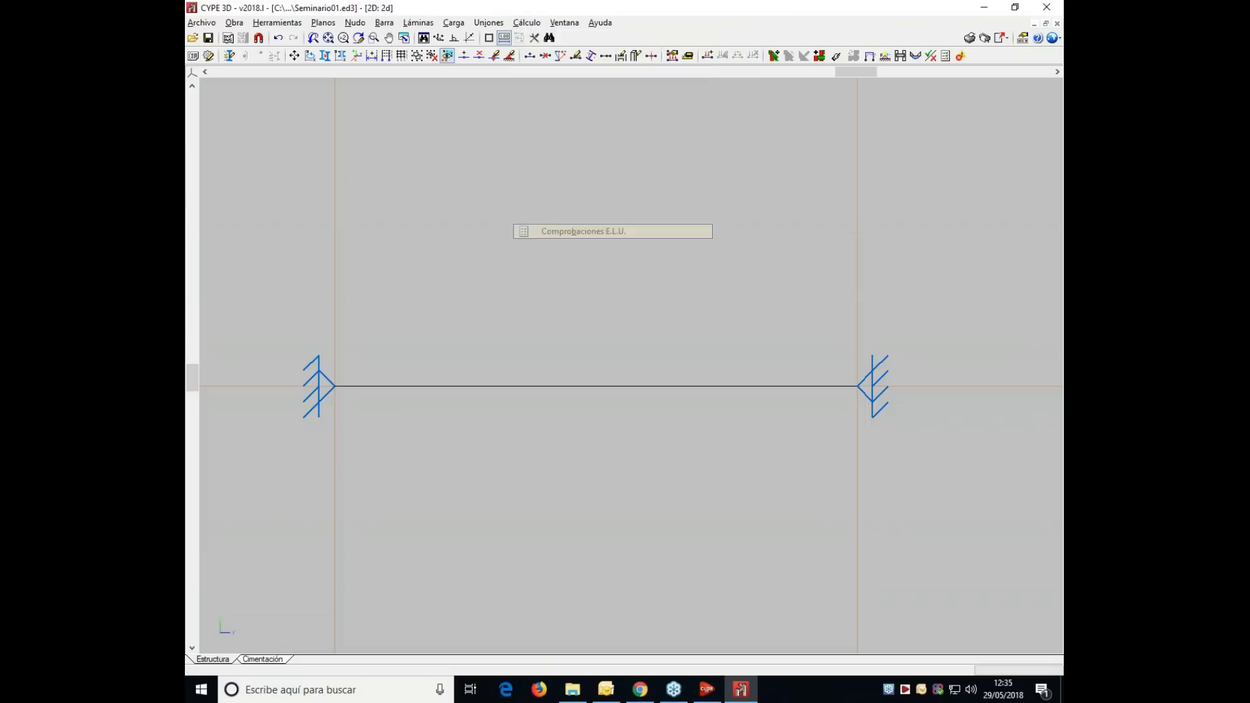
click(564, 387)
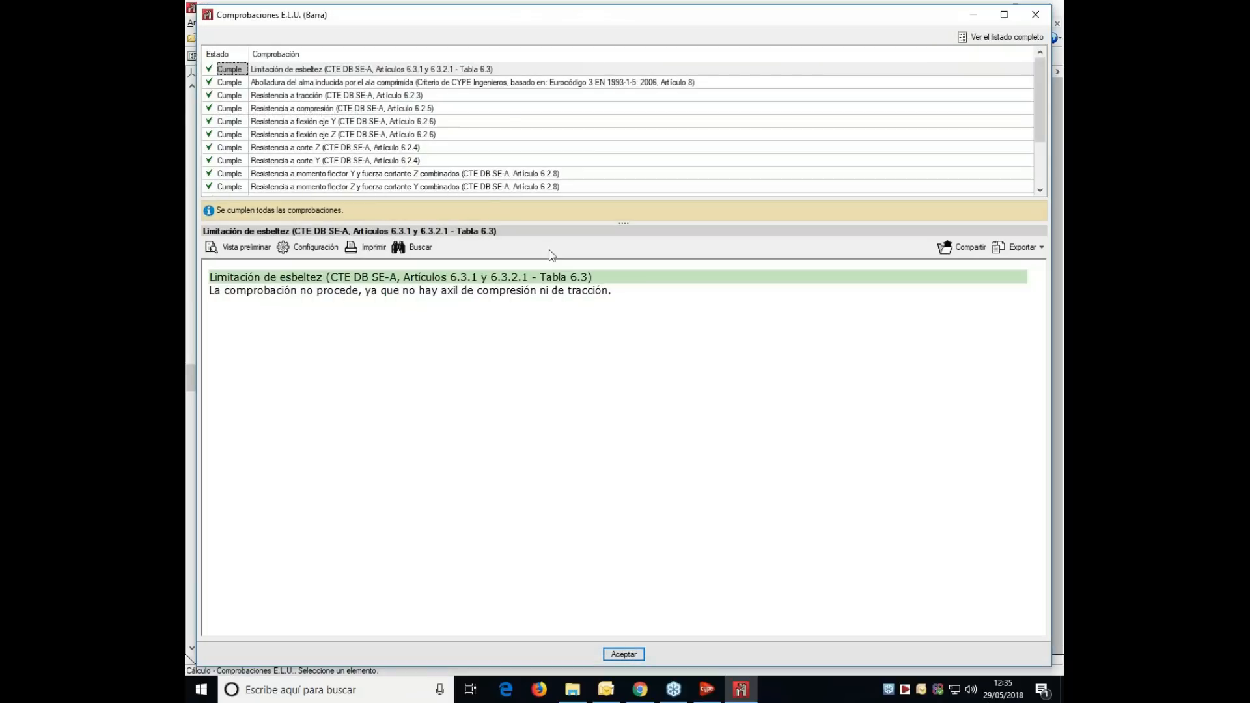
scroll(379, 115, down, 2)
scroll(380, 114, up, 2)
click(335, 82)
click(334, 95)
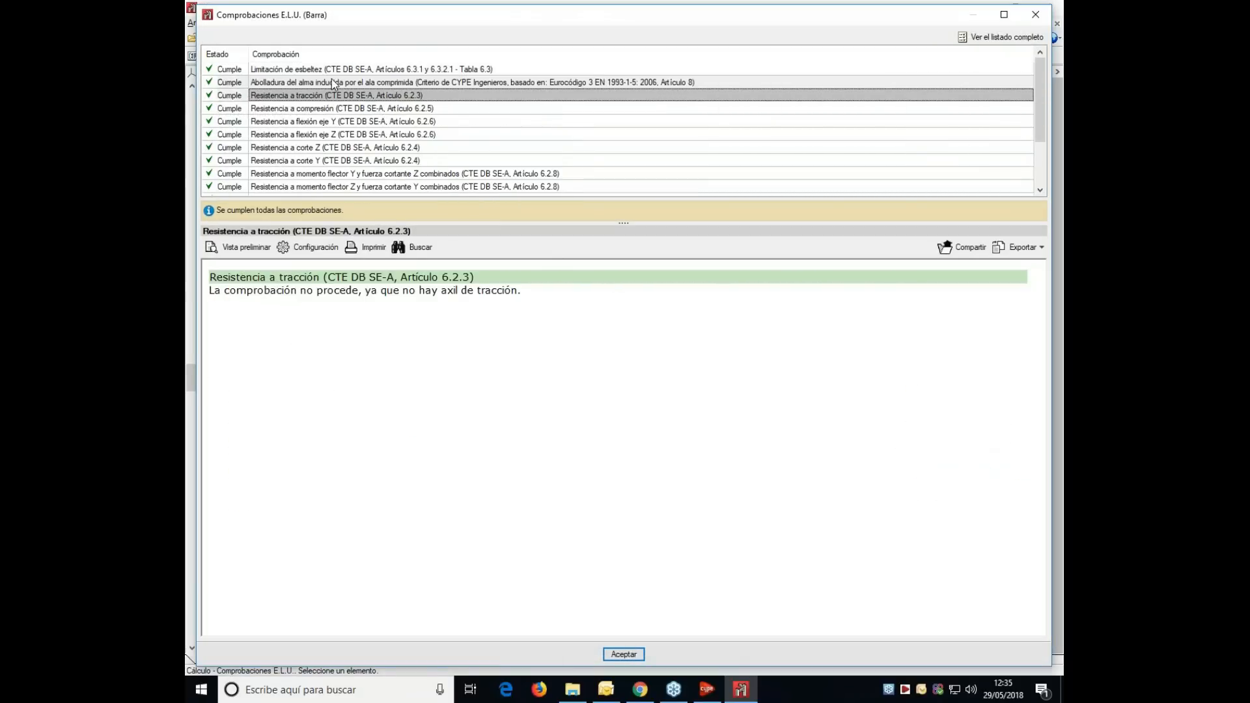
click(333, 72)
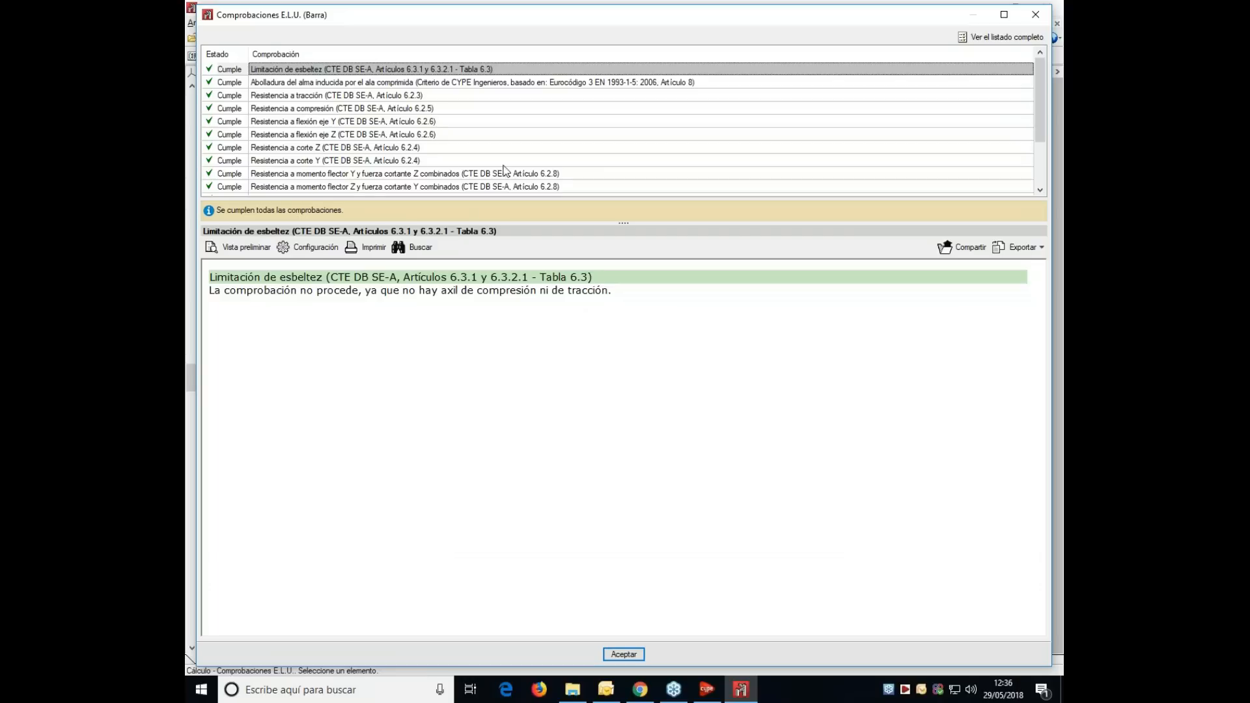
scroll(566, 156, down, 2)
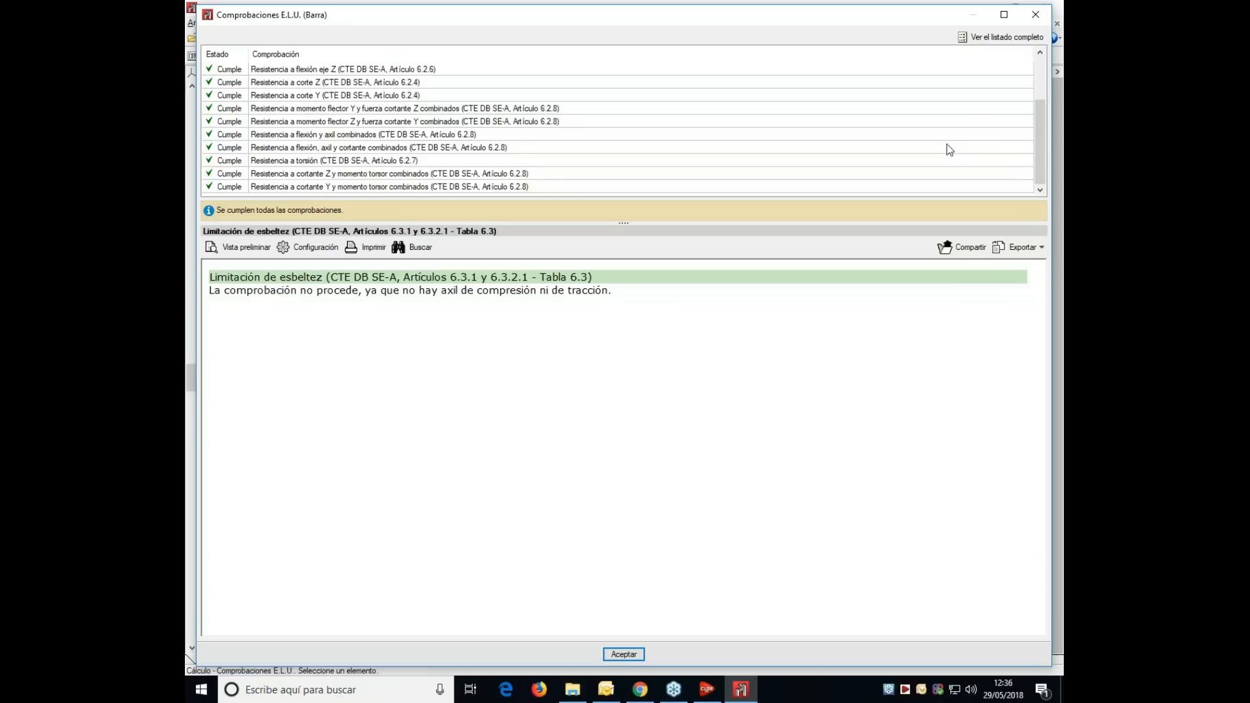
- Read through the bar's complete E.L.U. check report to its end, then close the report and the checks
click(981, 40)
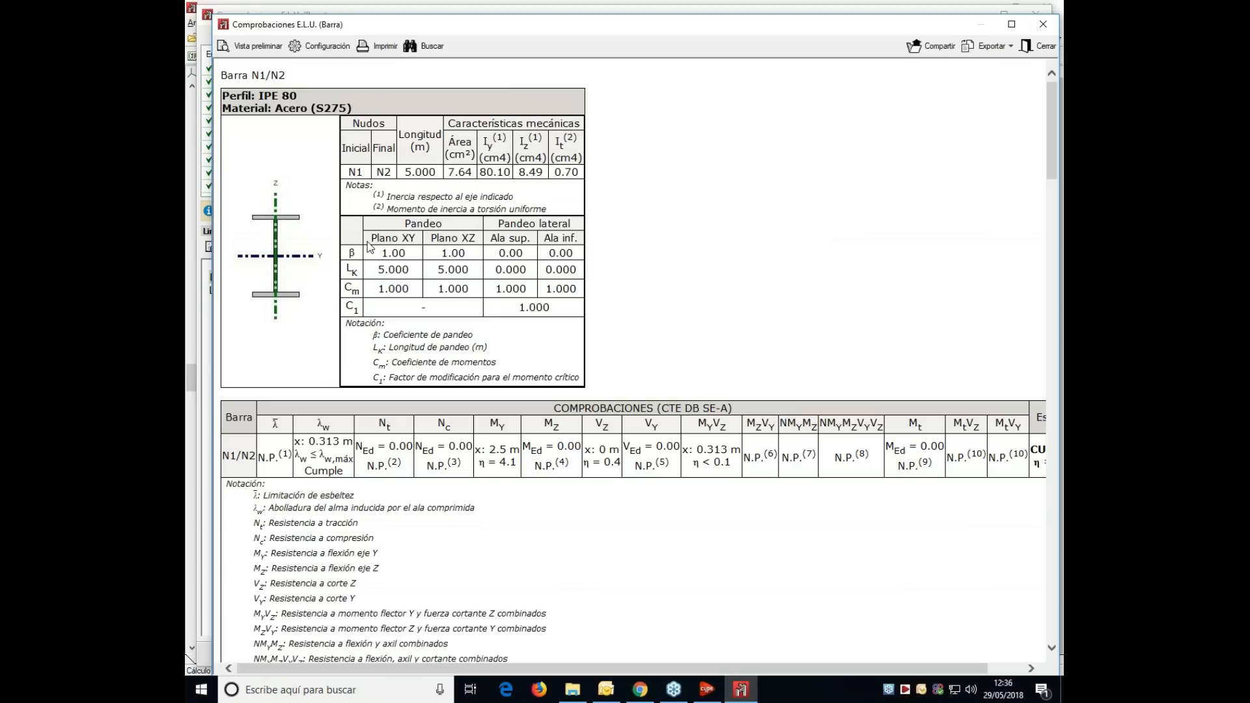
scroll(630, 315, down, 4)
scroll(630, 315, down, 20)
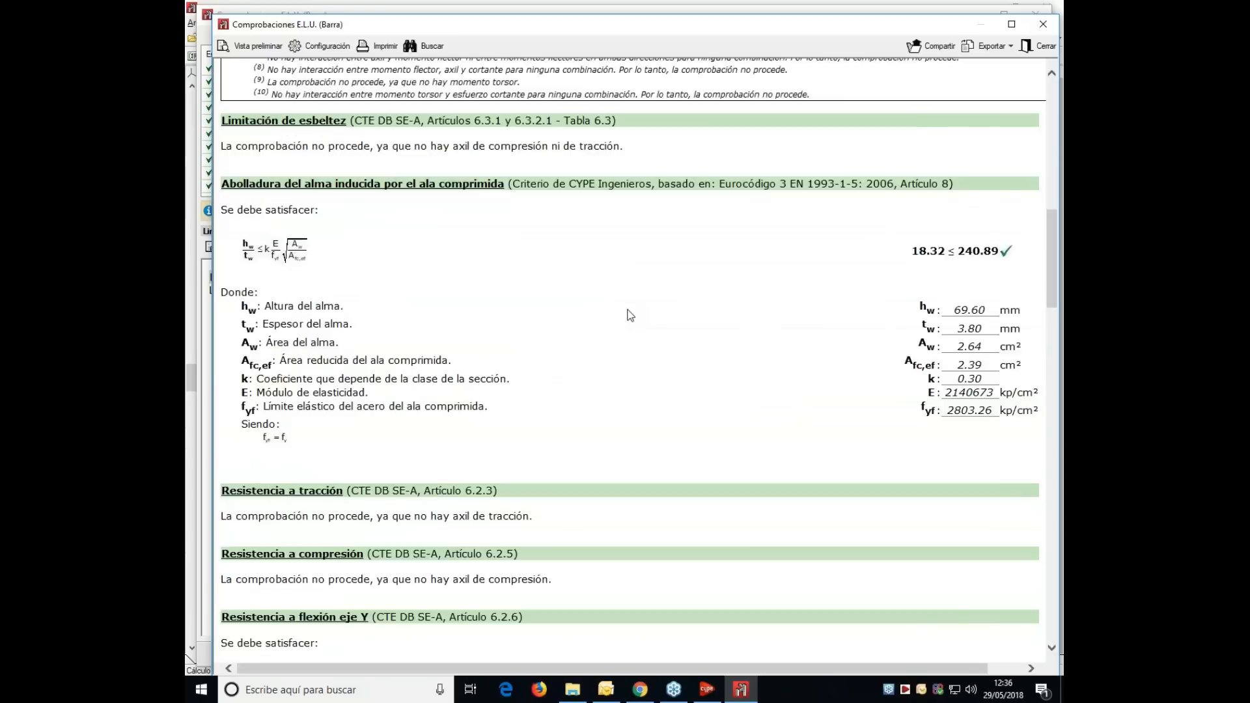
scroll(629, 318, down, 15)
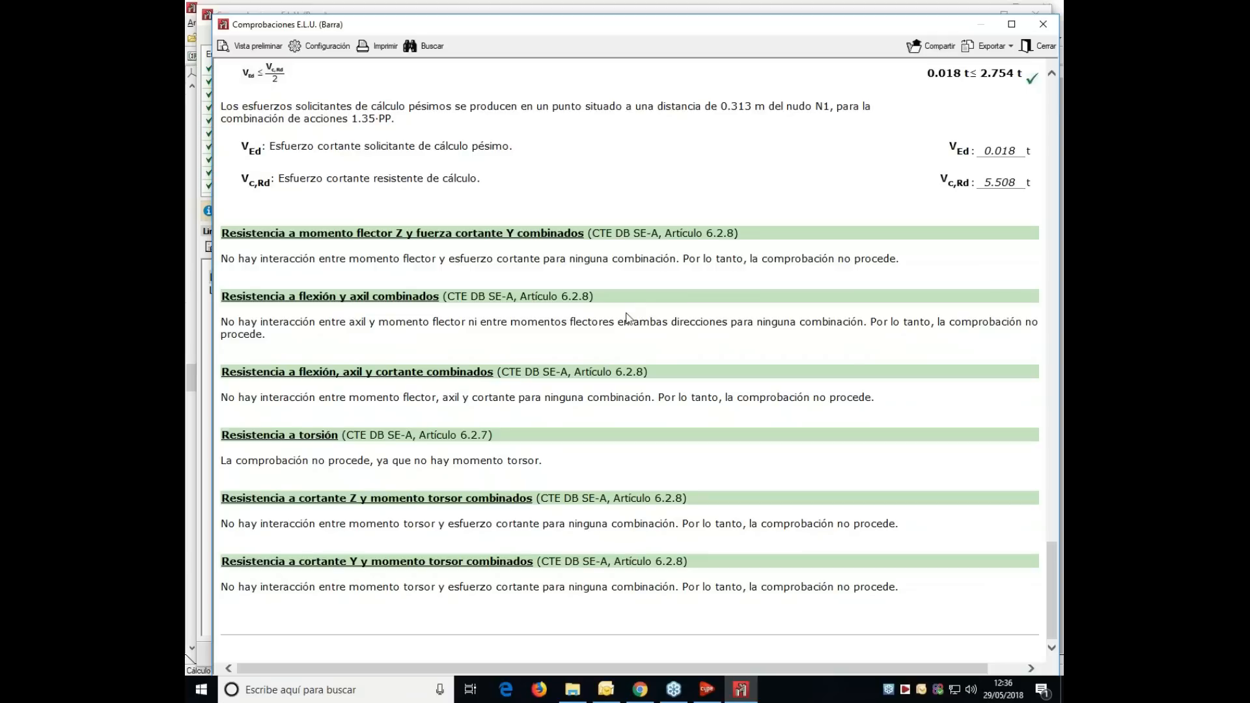
click(1039, 46)
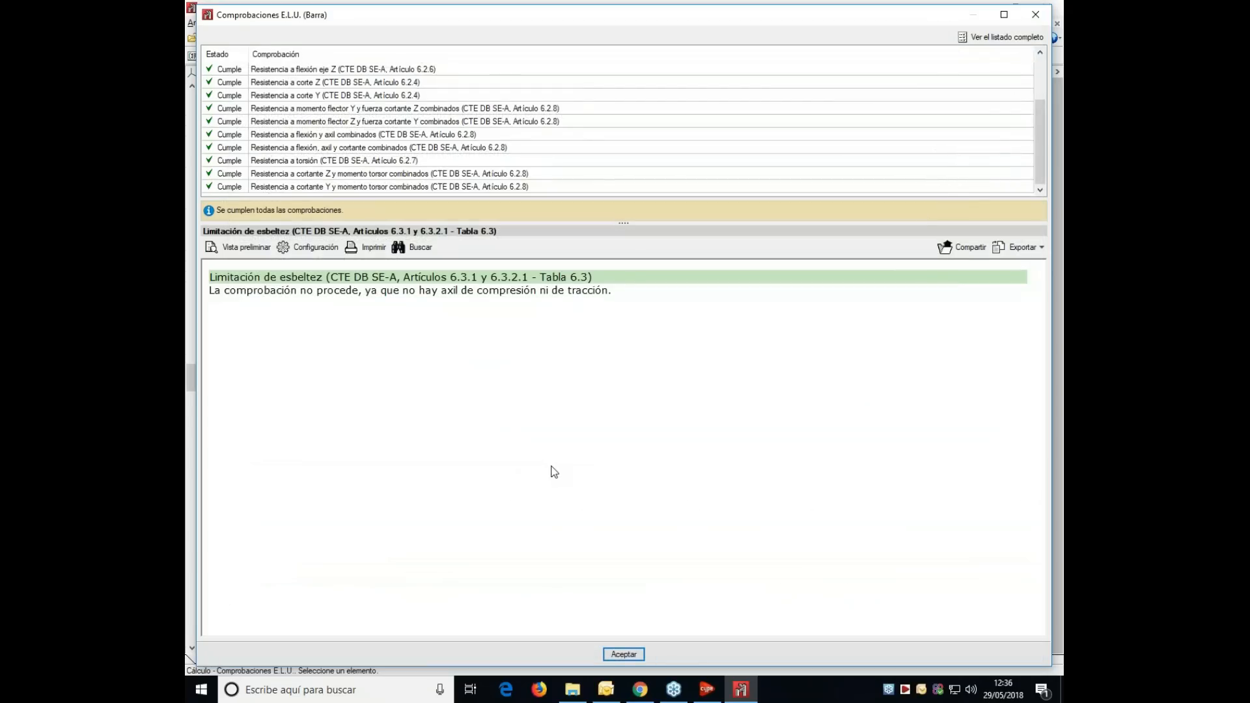
click(619, 654)
- Show the Deformada for all bars under Hipótesis simple, Peso propio, as Leyes, with maximum and minimum values viewed and drawn
mouse_move(598, 387)
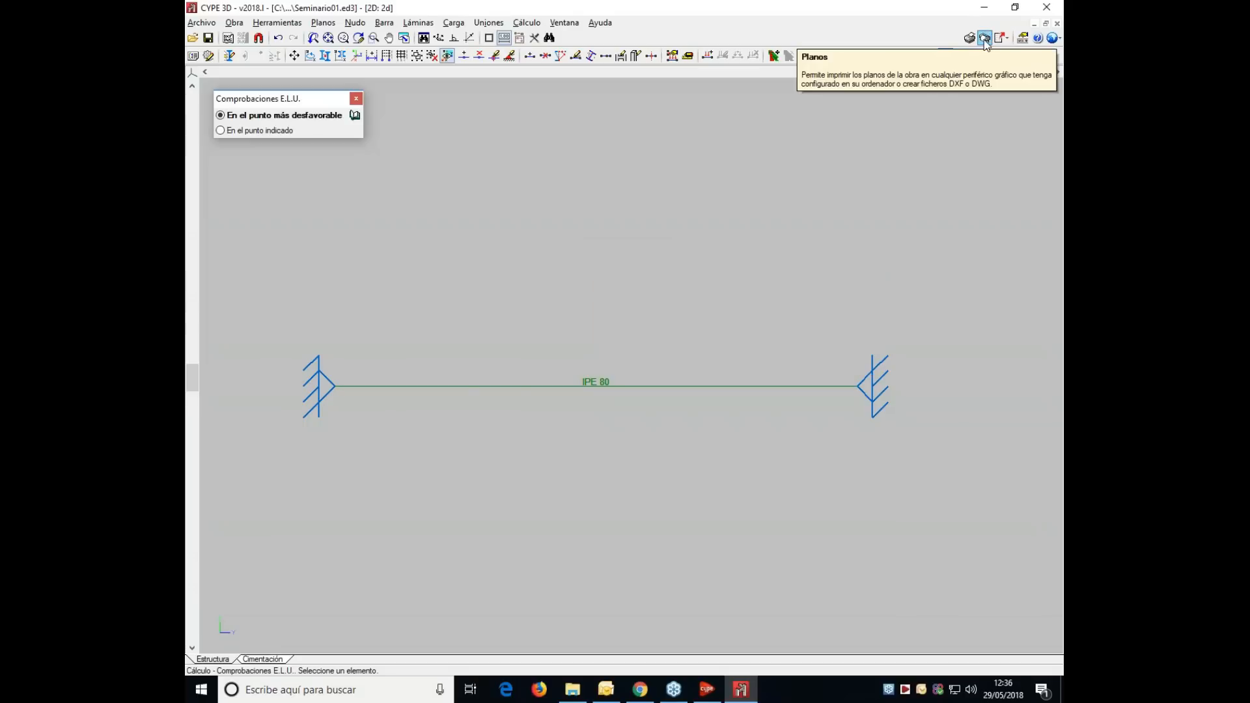
click(528, 24)
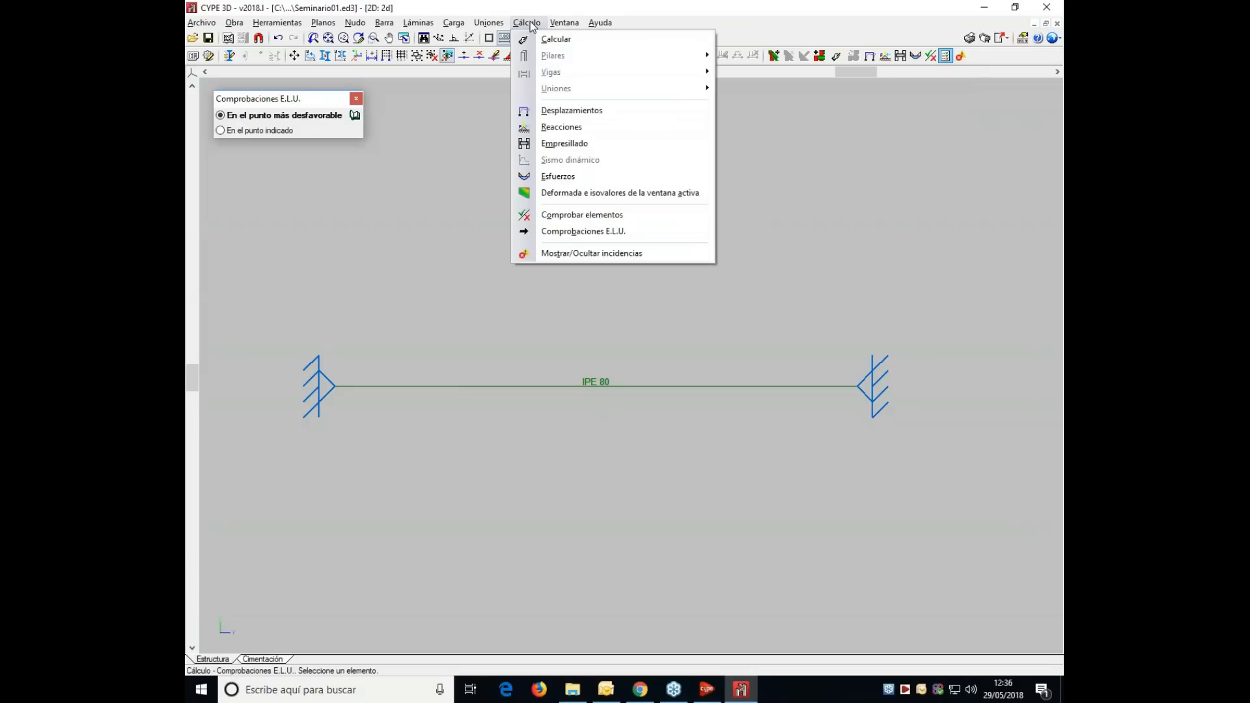
click(552, 177)
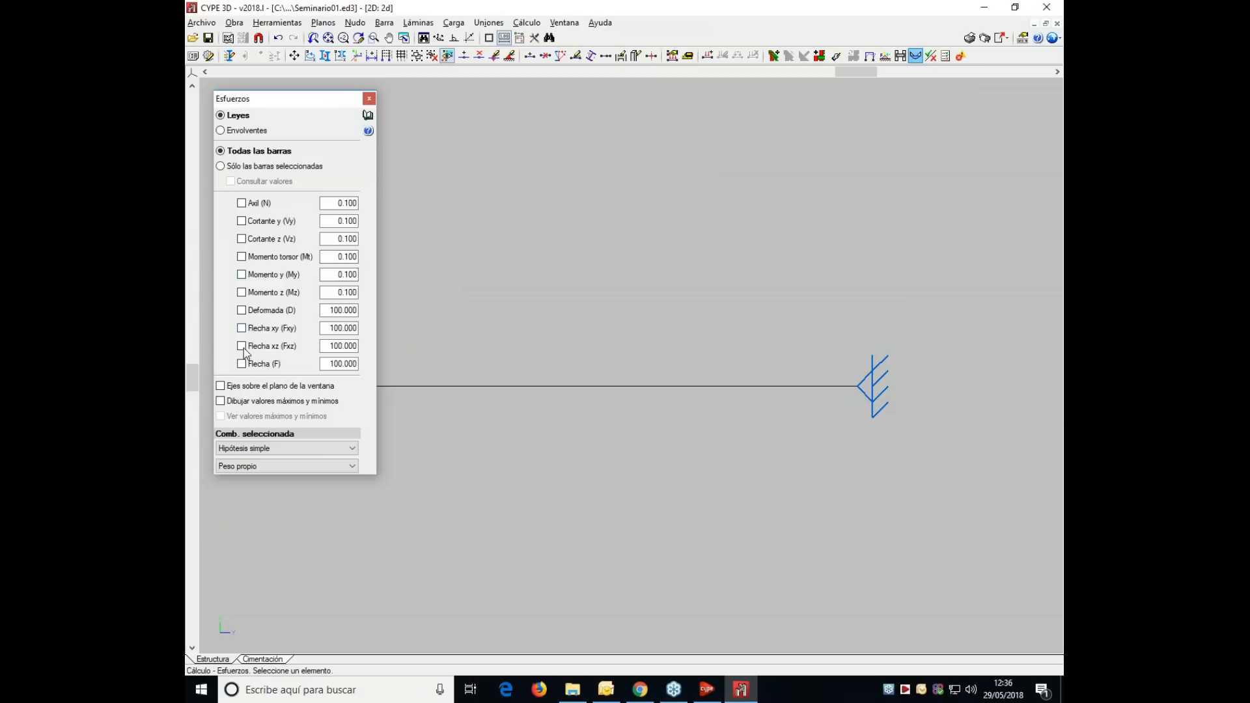
click(242, 132)
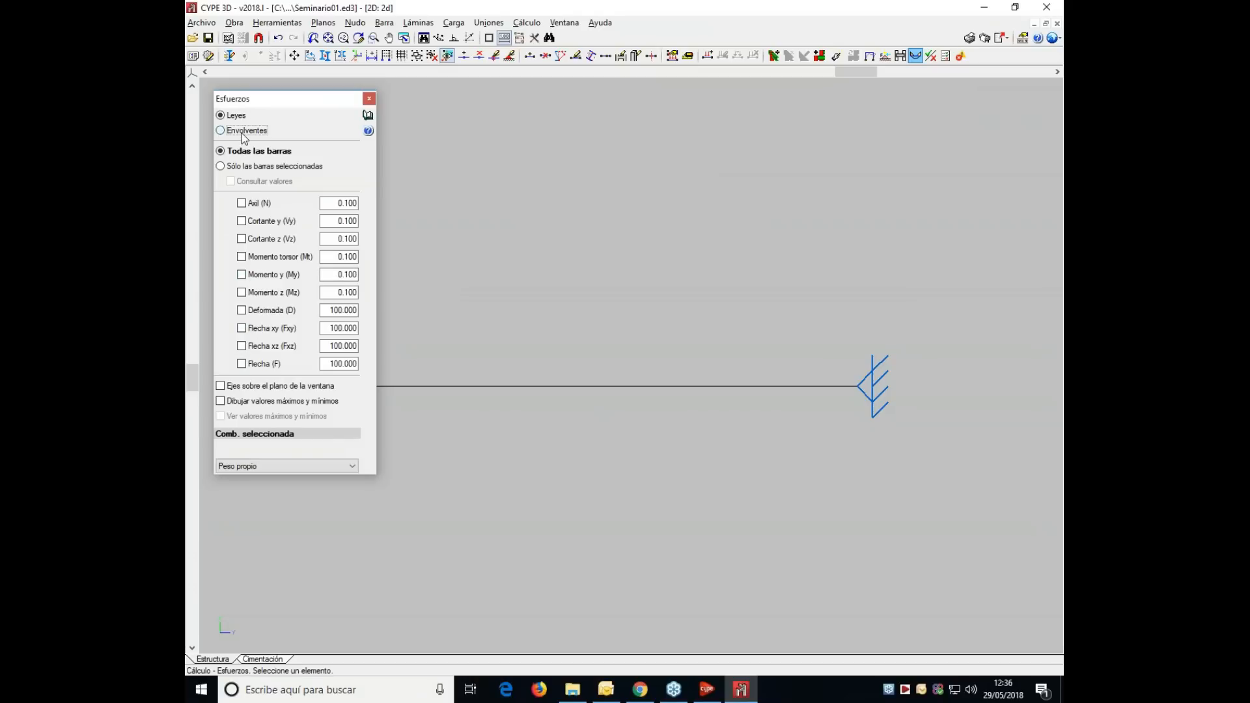
click(239, 116)
click(242, 310)
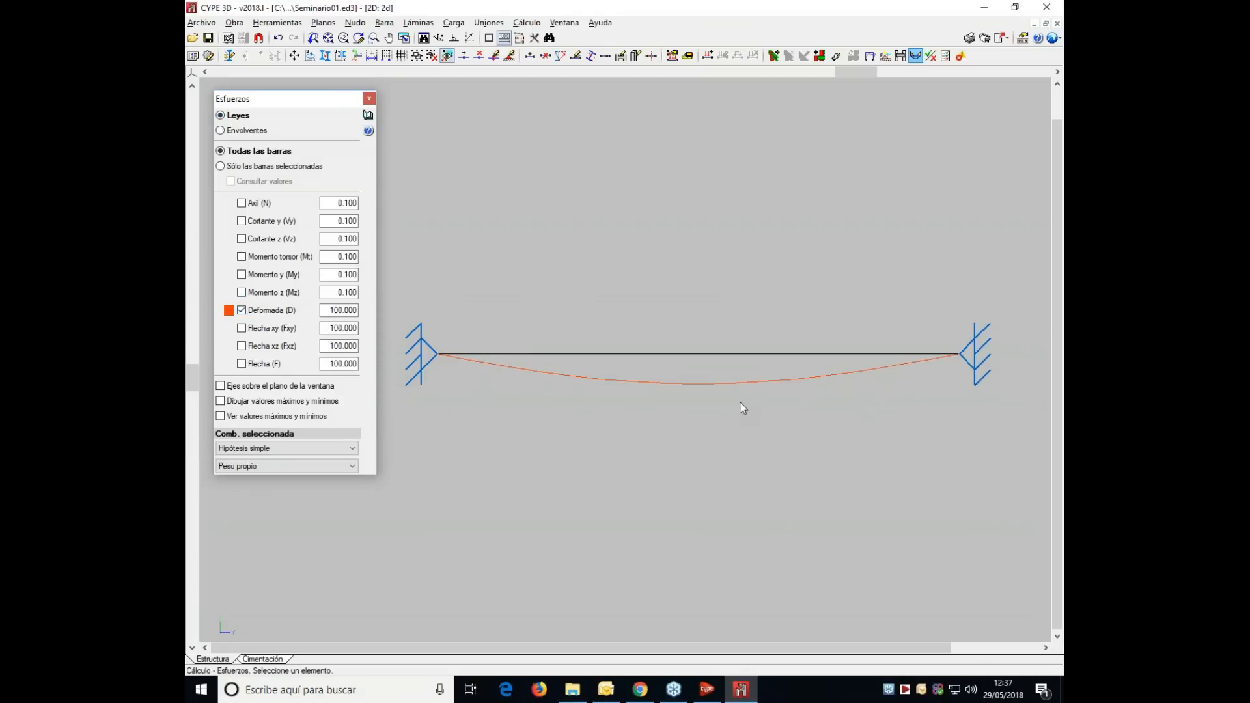
click(229, 419)
click(222, 403)
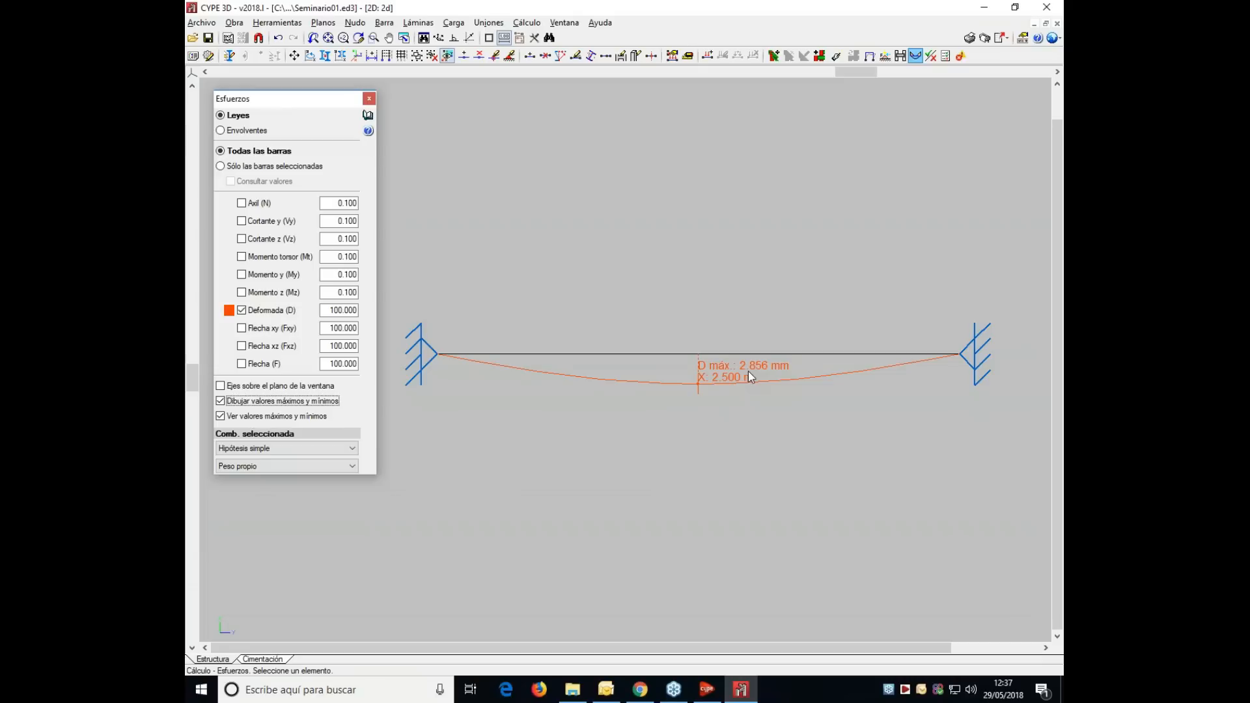
scroll(748, 371, down, 1)
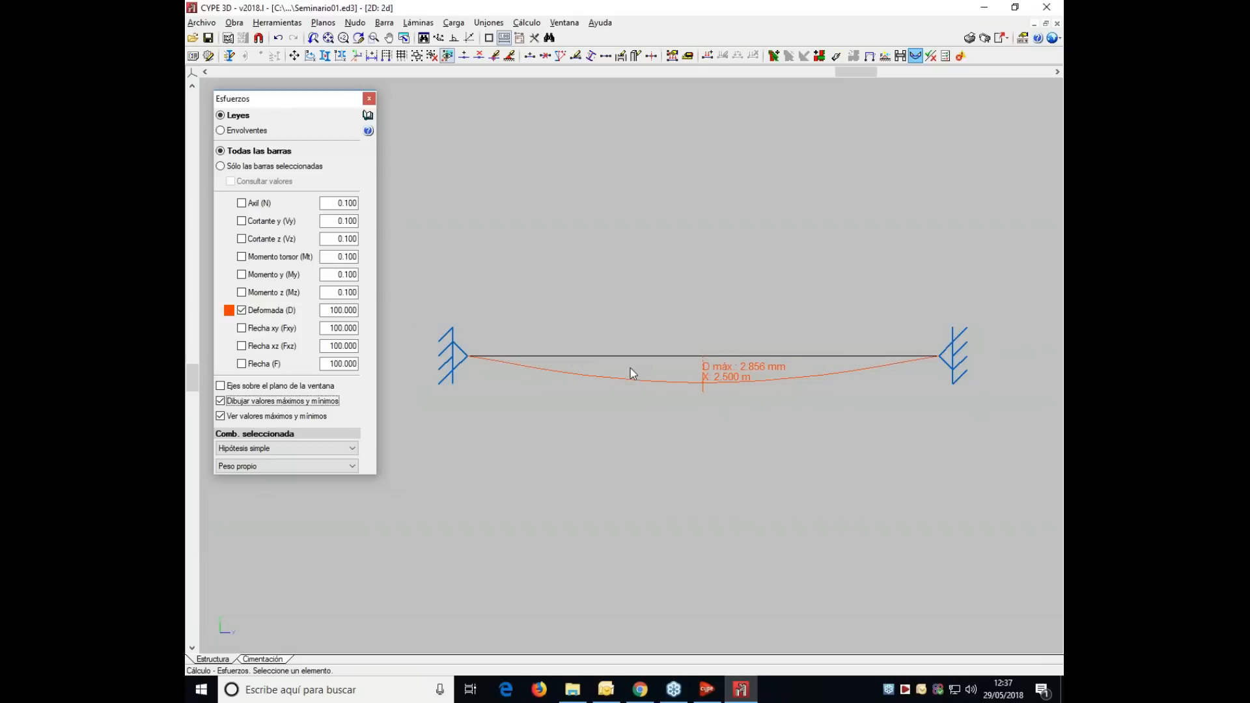
- Close the force diagrams and move the node at the bar's right end 0.1 m vertically upward
click(369, 99)
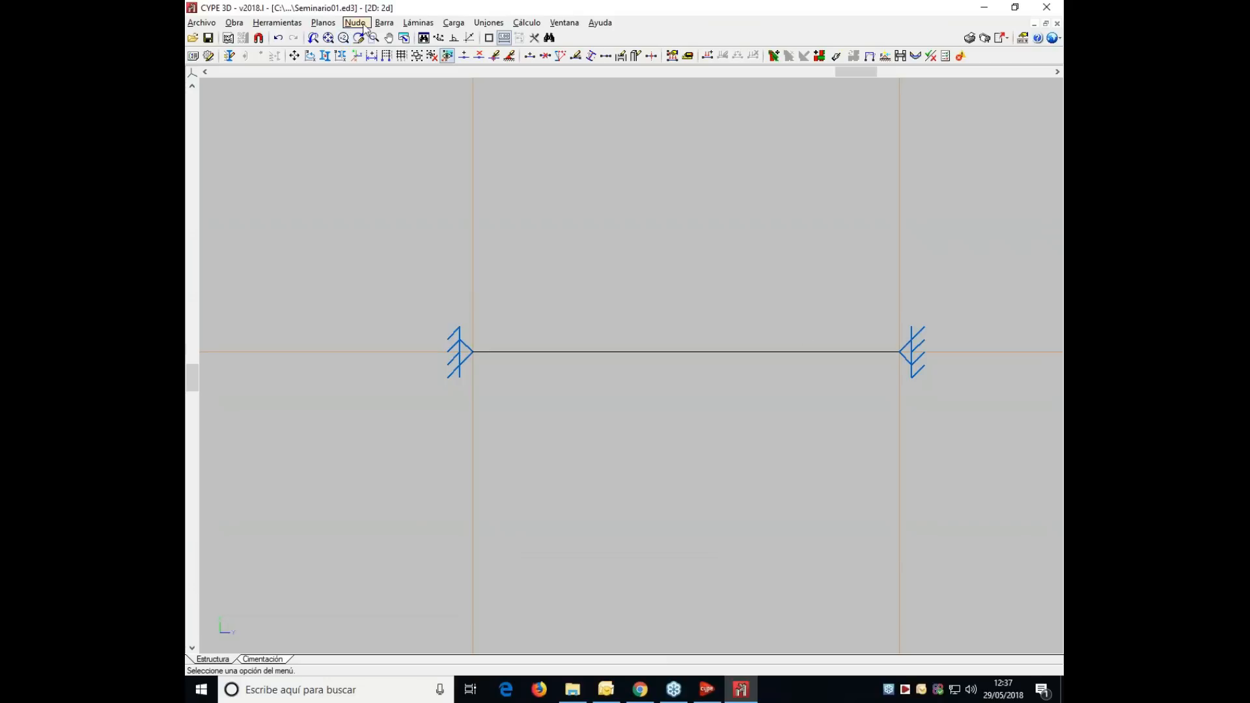
click(384, 23)
mouse_move(356, 24)
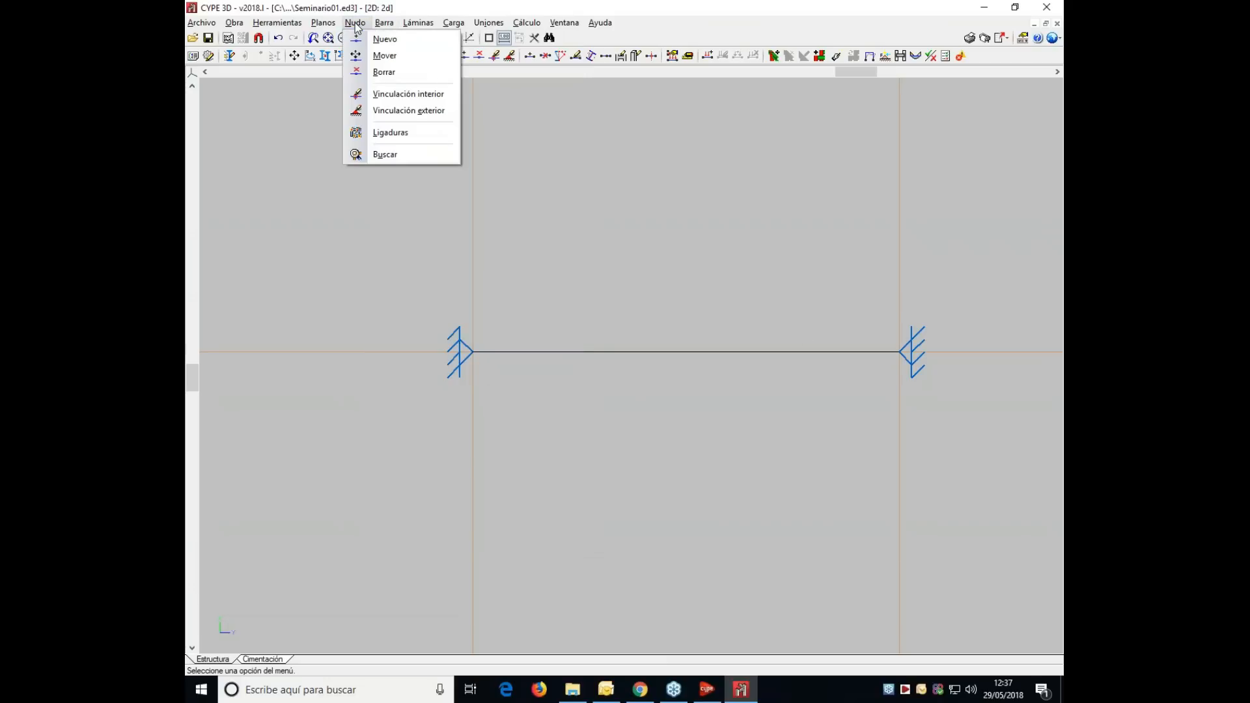
click(384, 55)
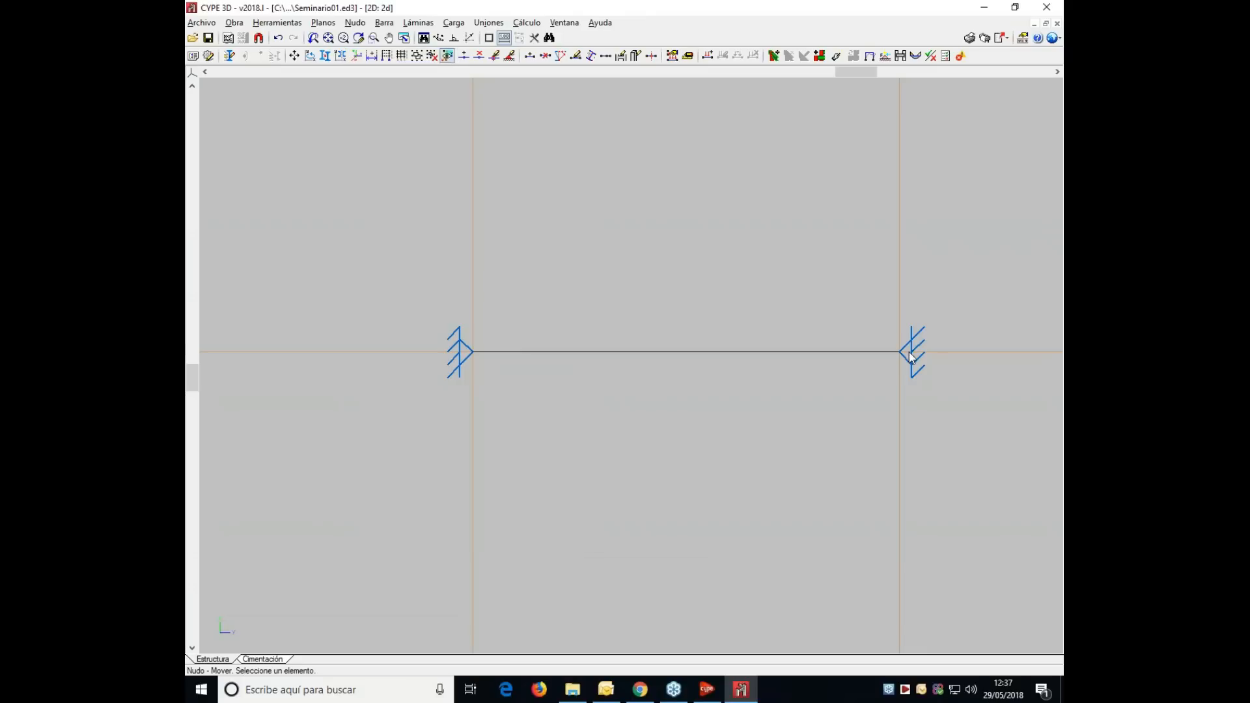
click(901, 352)
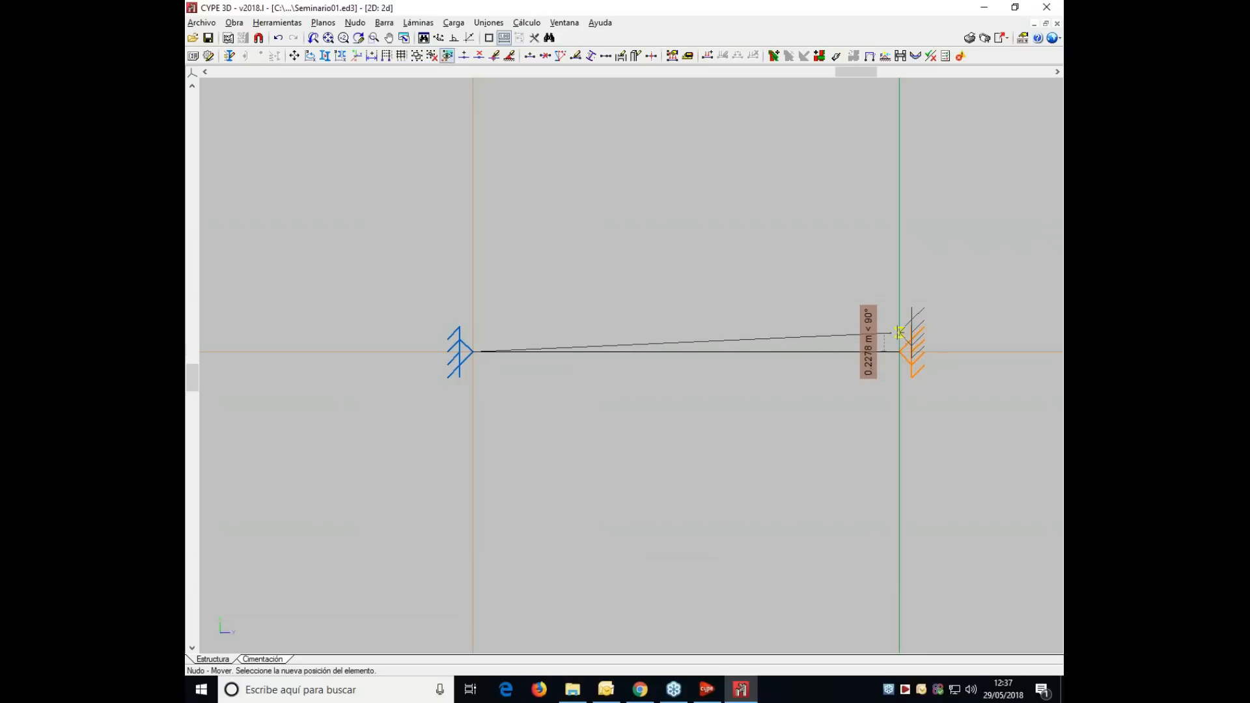
text(0.1)
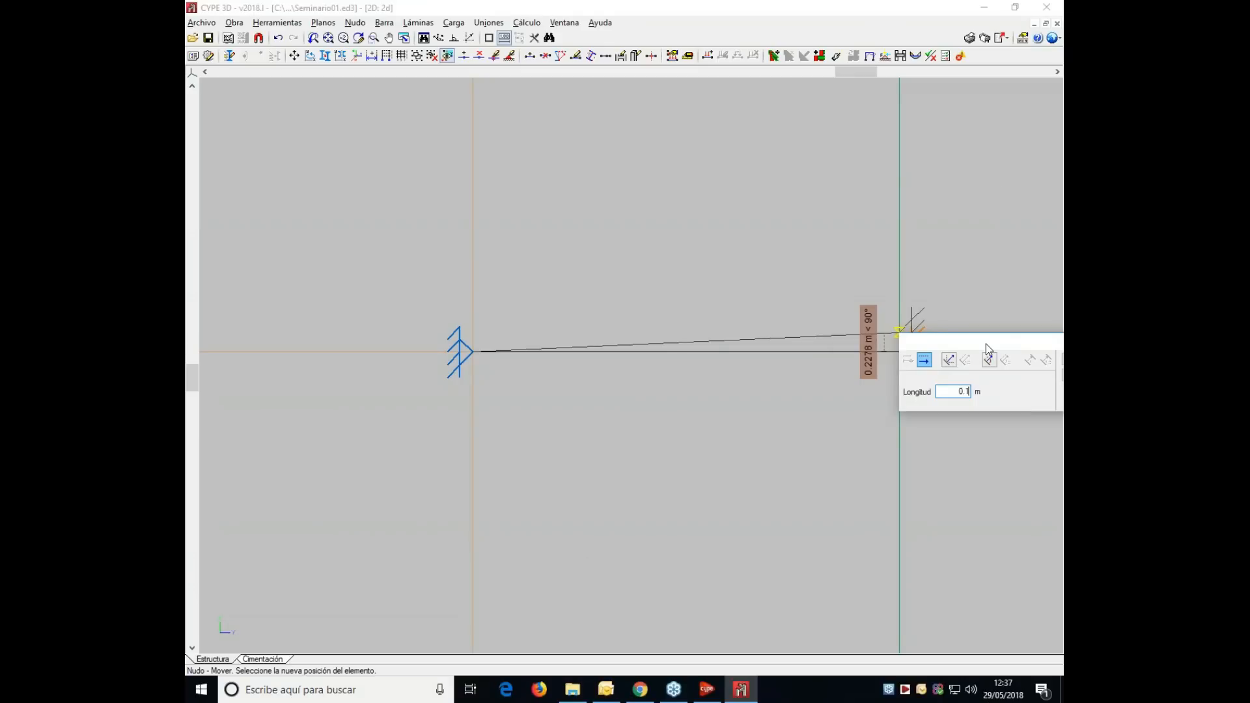
drag(985, 344, 921, 354)
click(1002, 371)
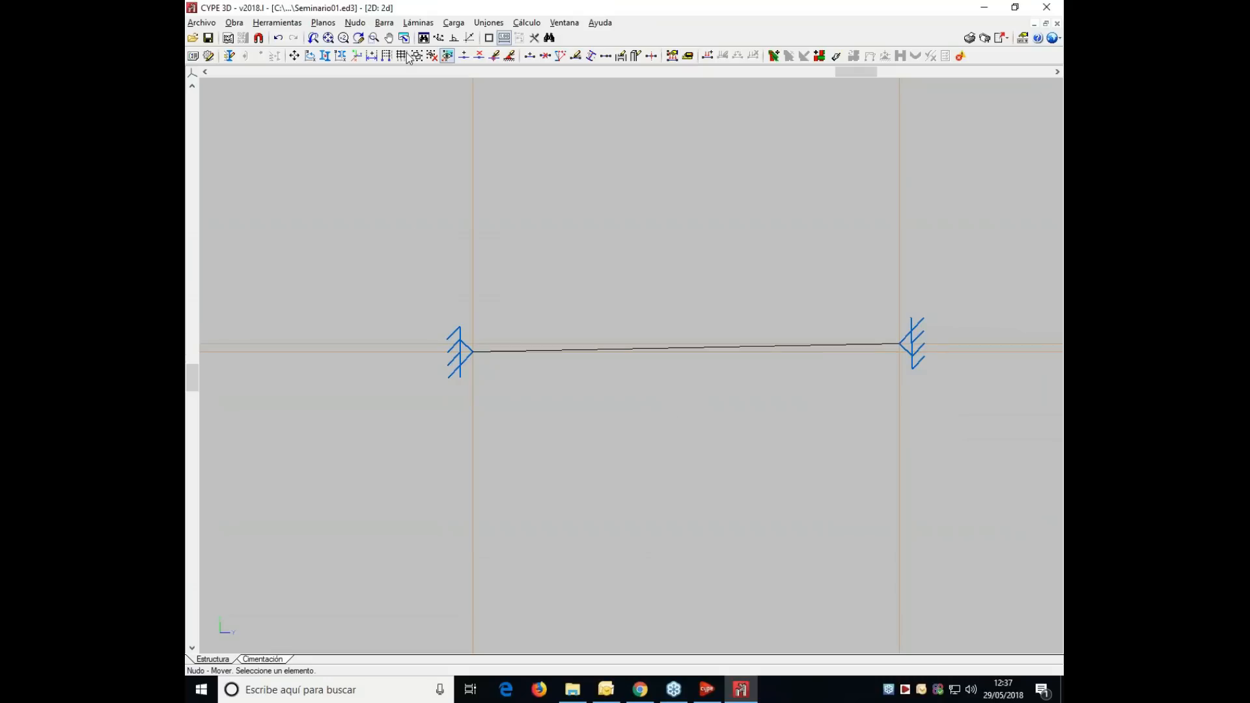
- Recalculate the structure with No dimensionar perfiles and Comprobar las barras, accept the default buckling parameters, and close the final report
click(537, 25)
click(544, 40)
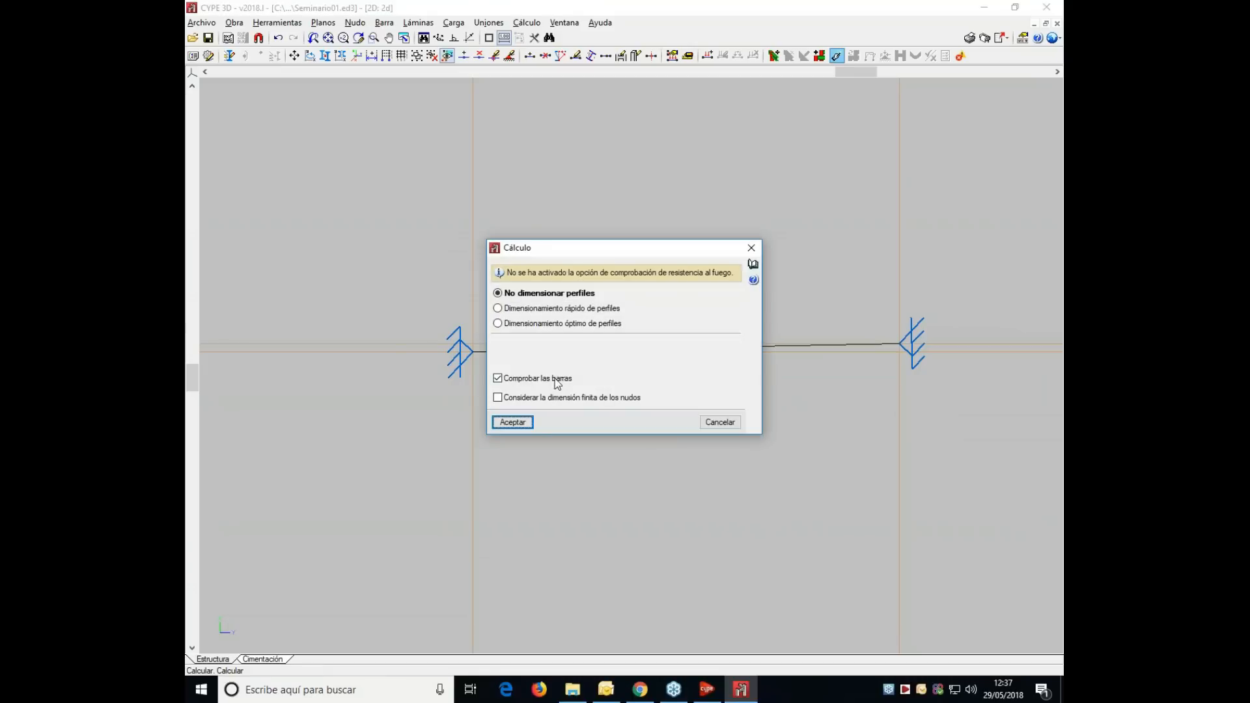
click(512, 421)
click(507, 411)
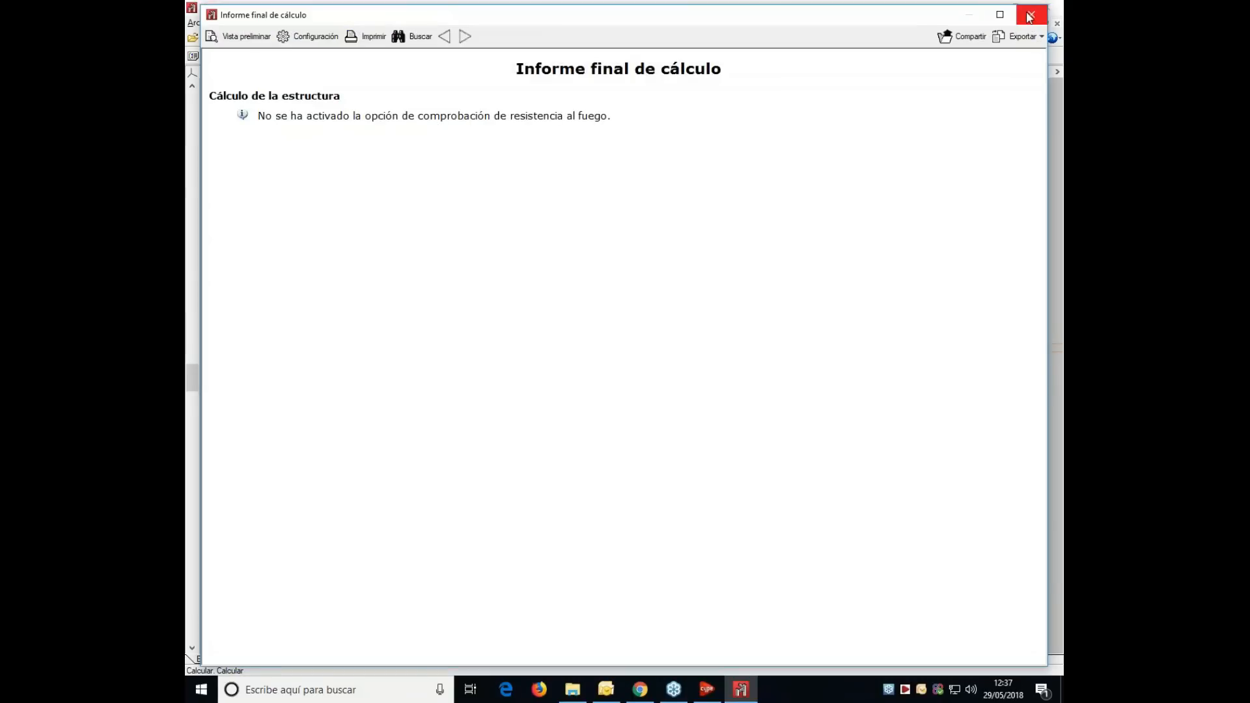
click(1029, 17)
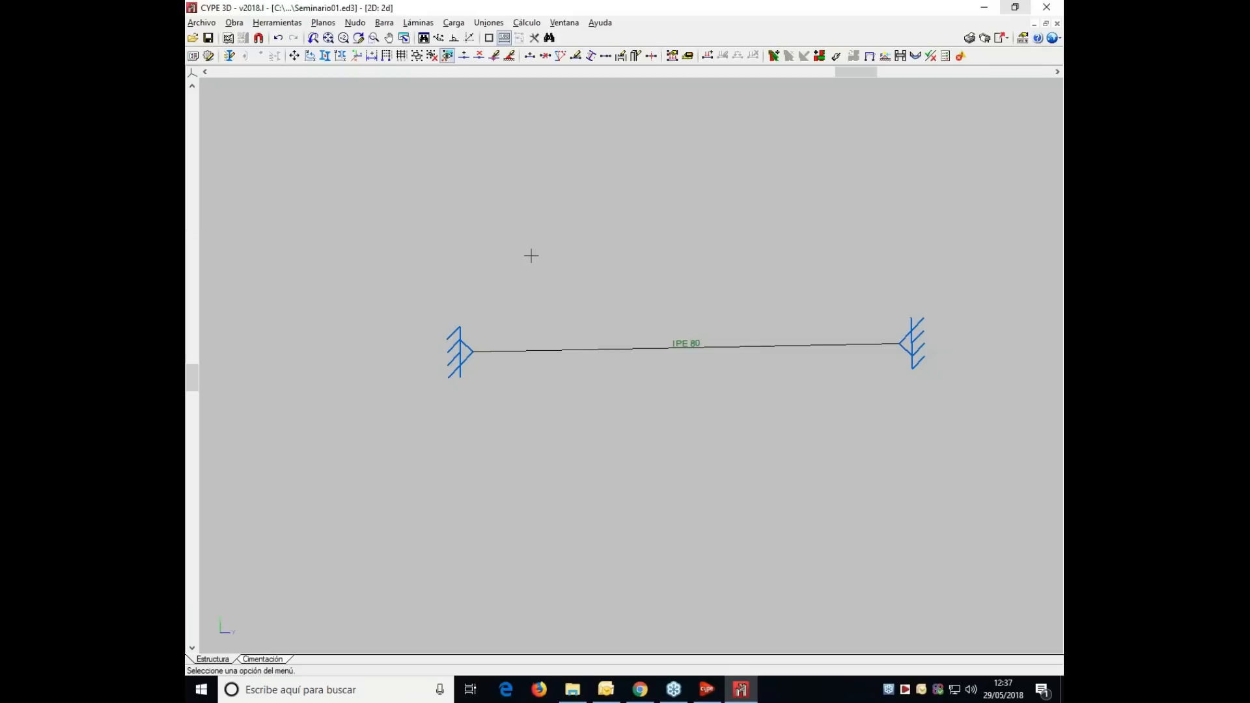
- Run Comprobar elementos on the inclined bar, review the compliance of each IPE profile in the series, and close the table
click(527, 22)
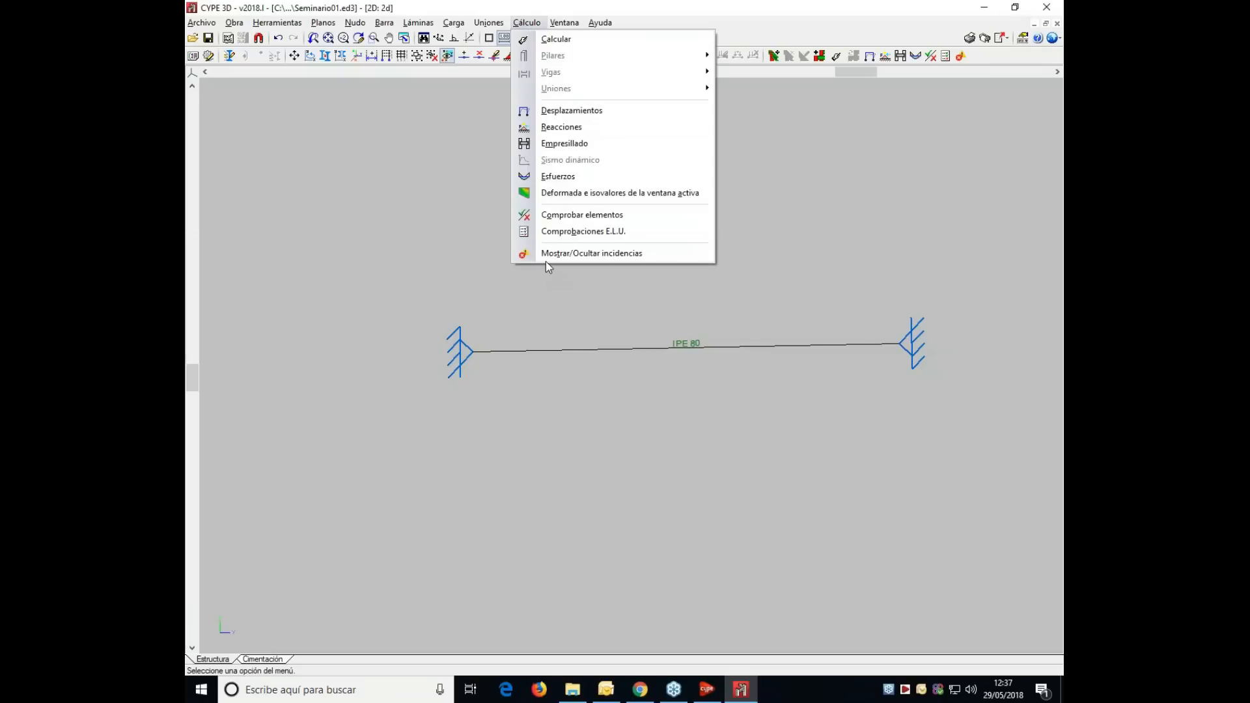
click(555, 219)
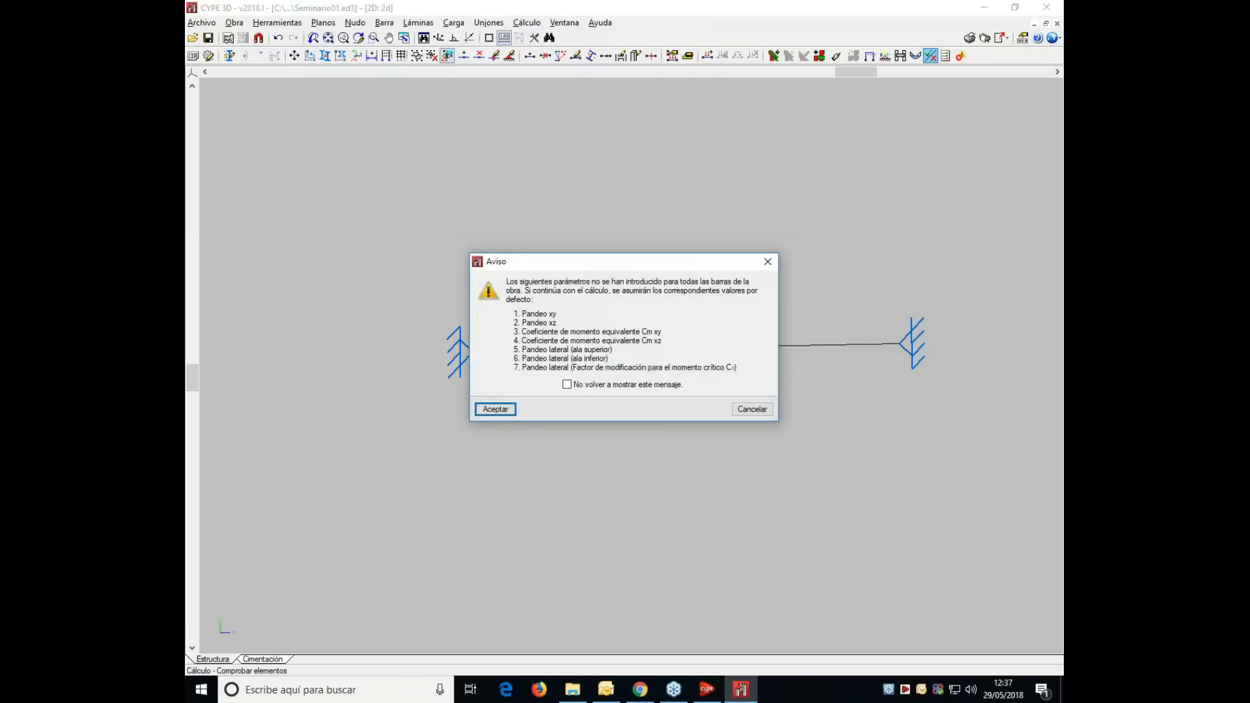
click(496, 412)
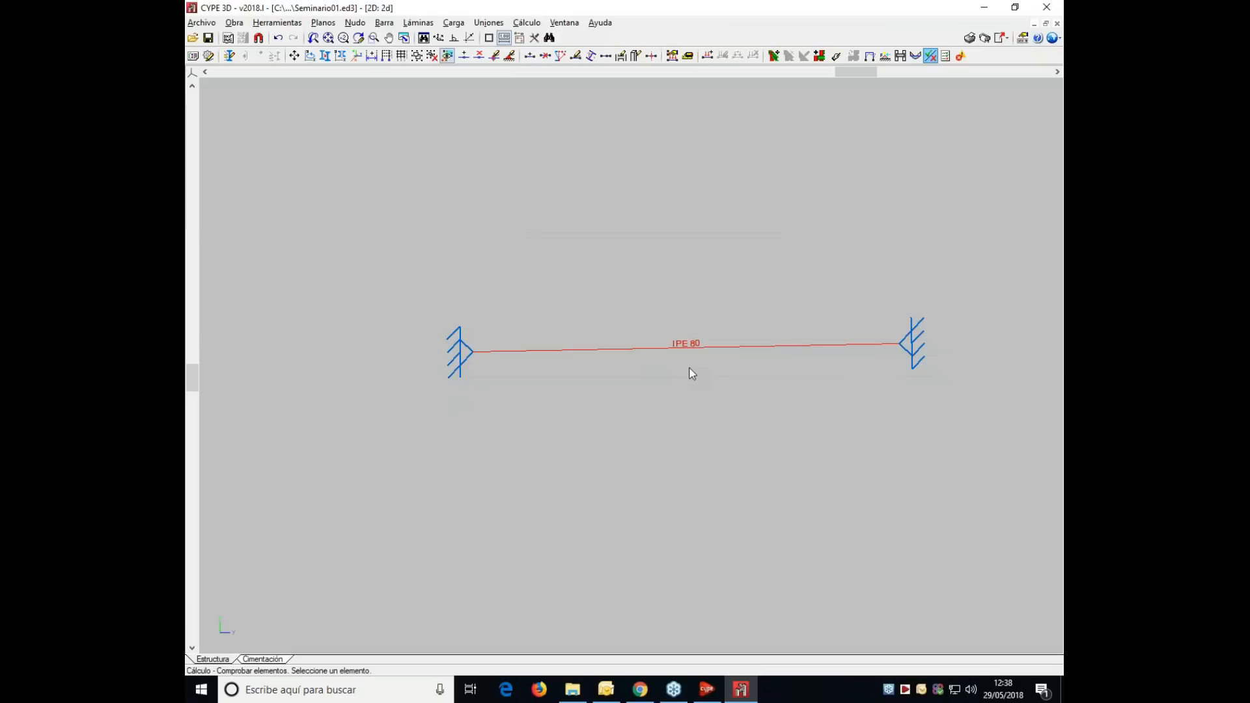
click(694, 356)
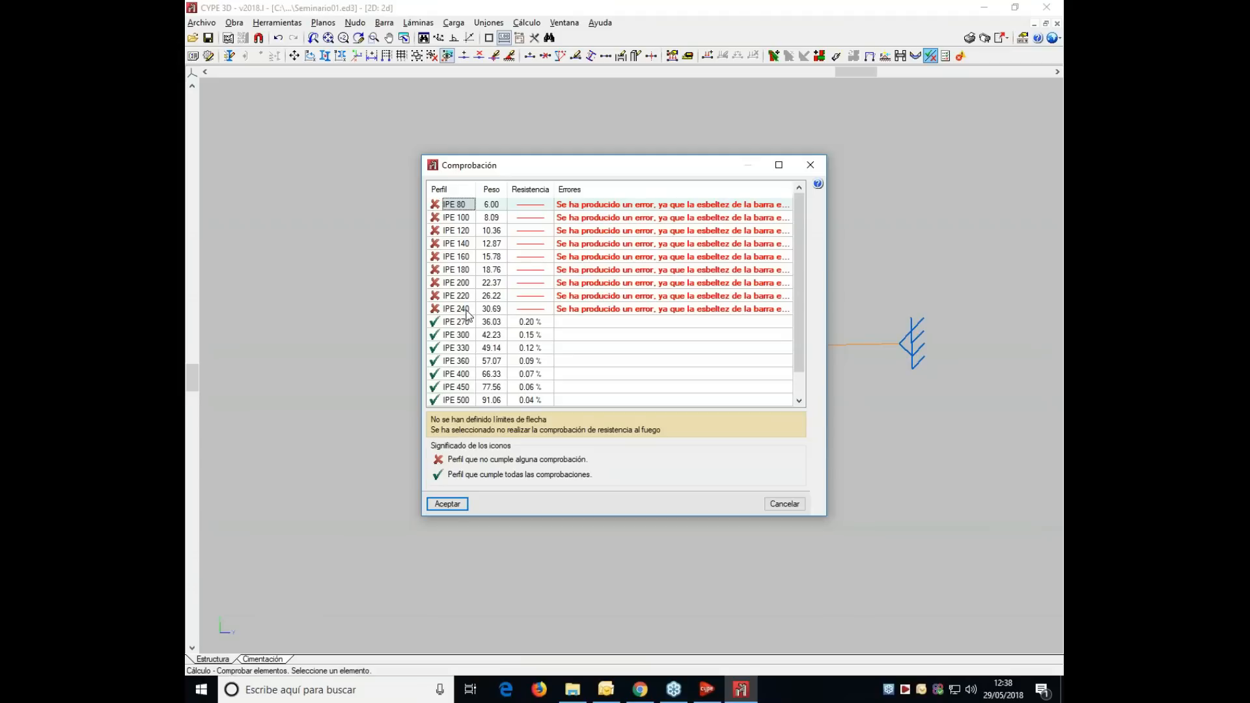
click(809, 167)
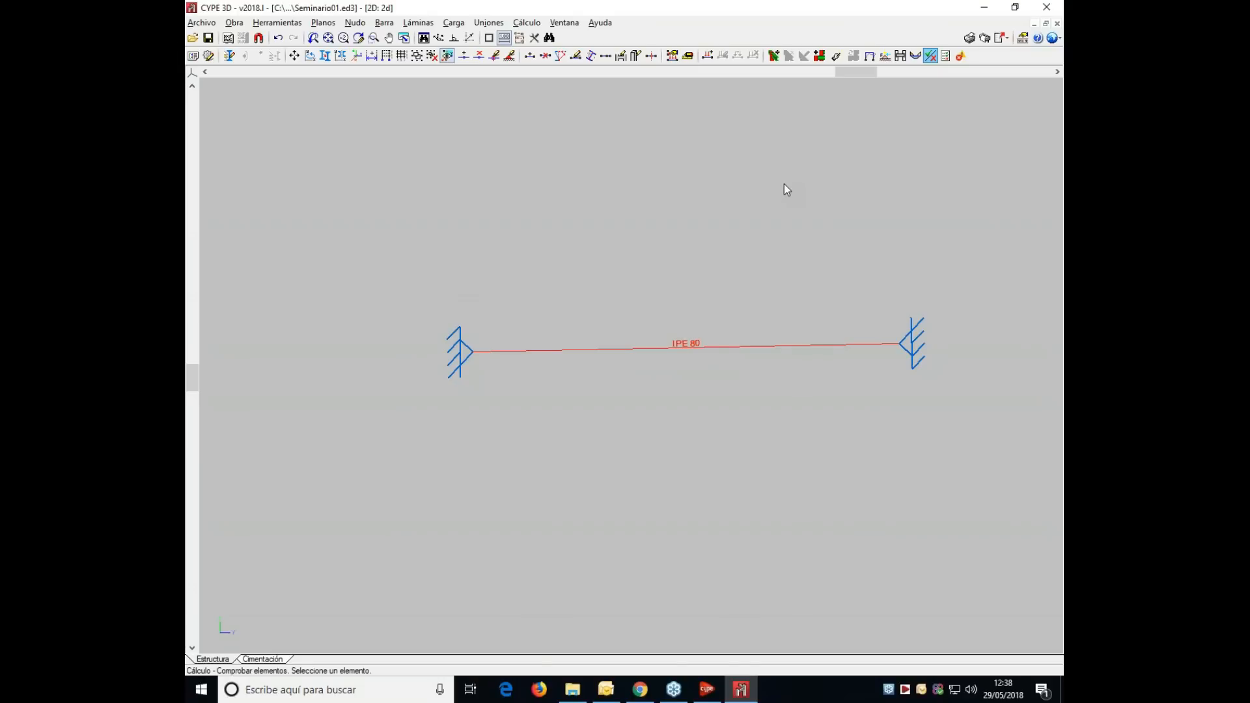
- Open Comprobaciones E.L.U. for the inclined bar, read the Limitación de esbeltez check through to its end, and close the checks
click(527, 23)
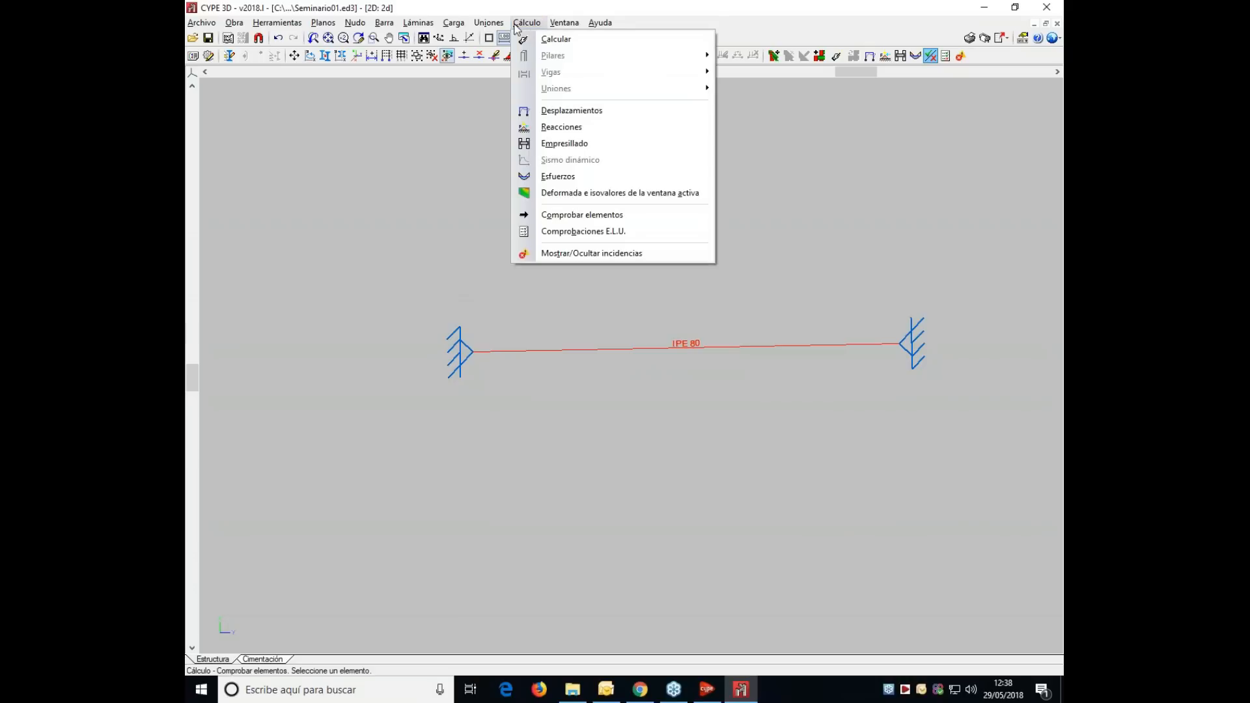
click(568, 233)
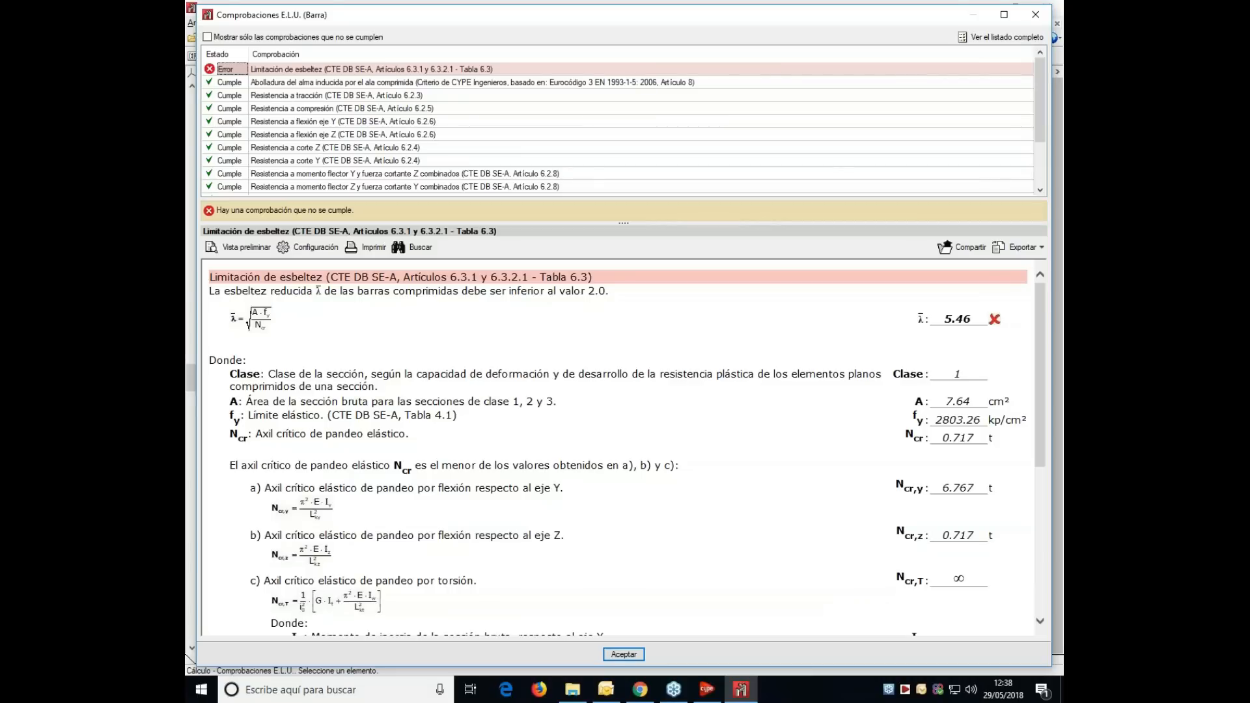
click(459, 71)
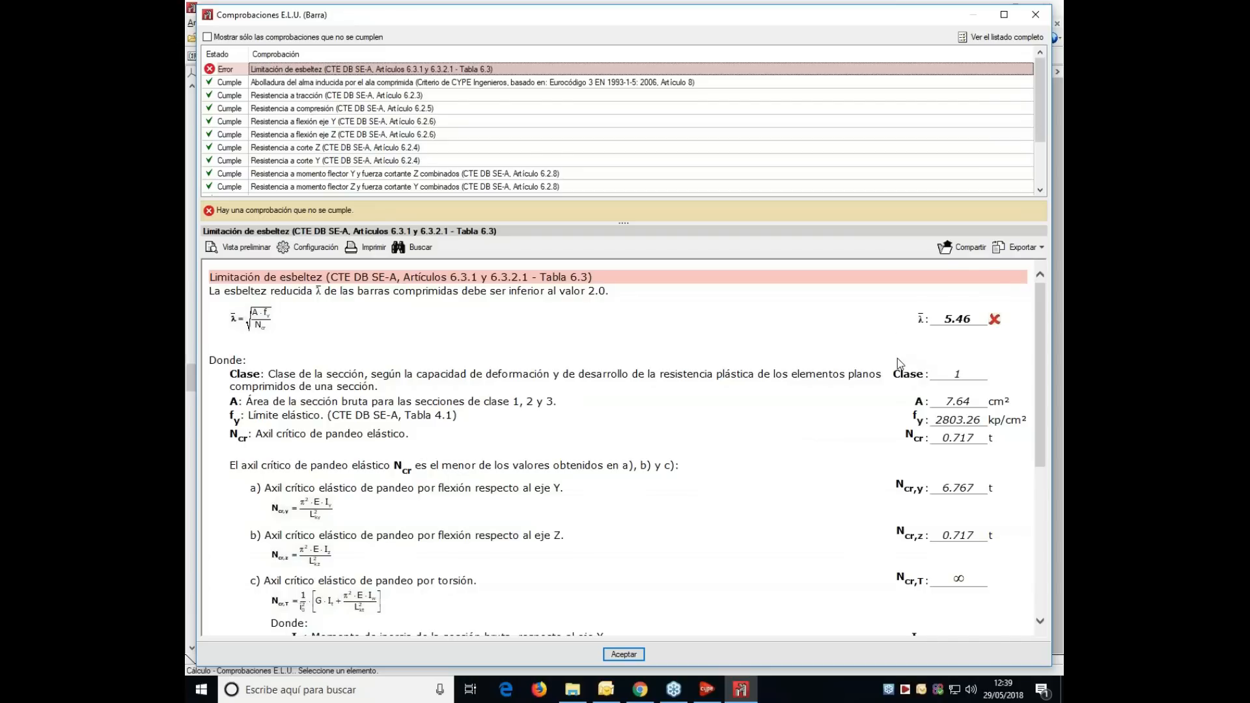
scroll(898, 358, down, 3)
scroll(897, 358, down, 3)
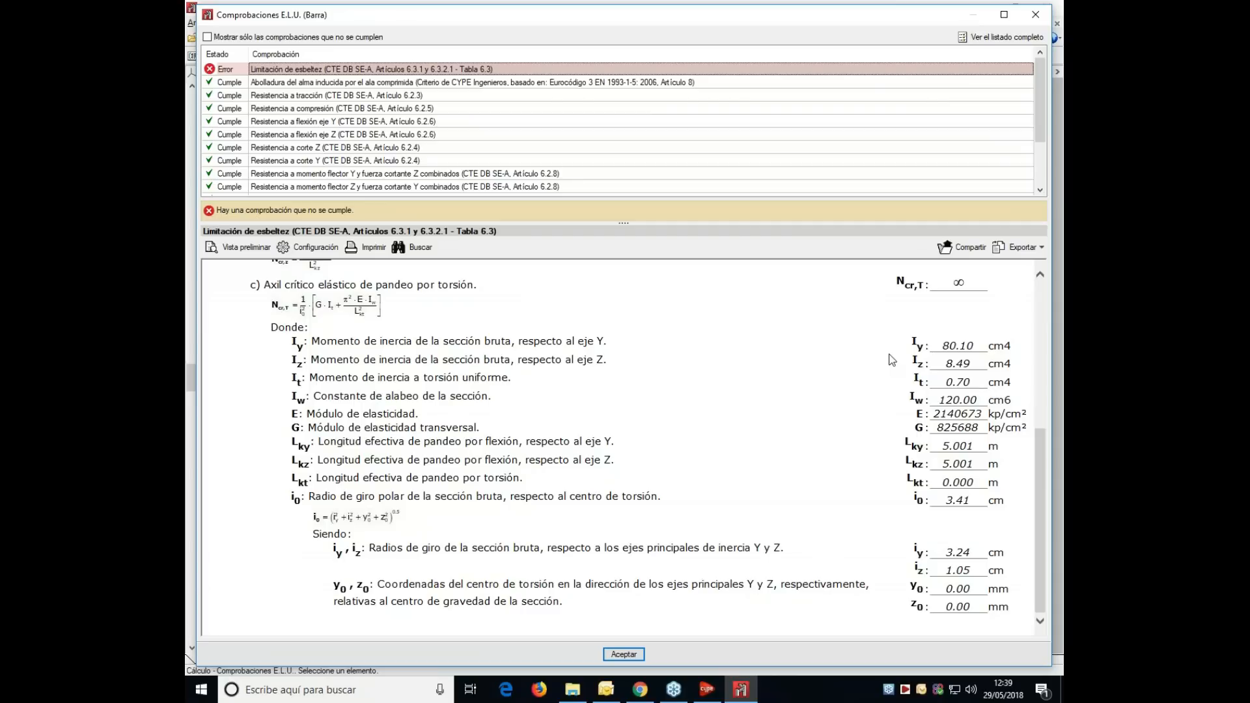
scroll(732, 170, down, 2)
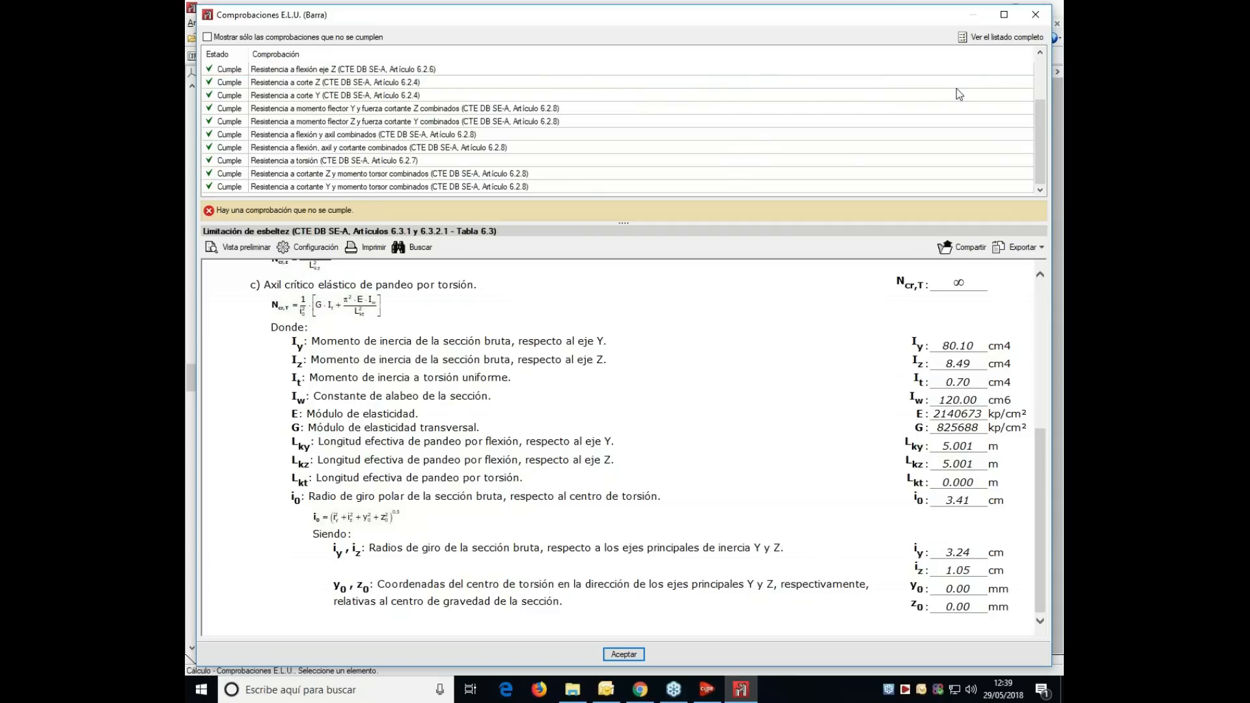
click(1030, 20)
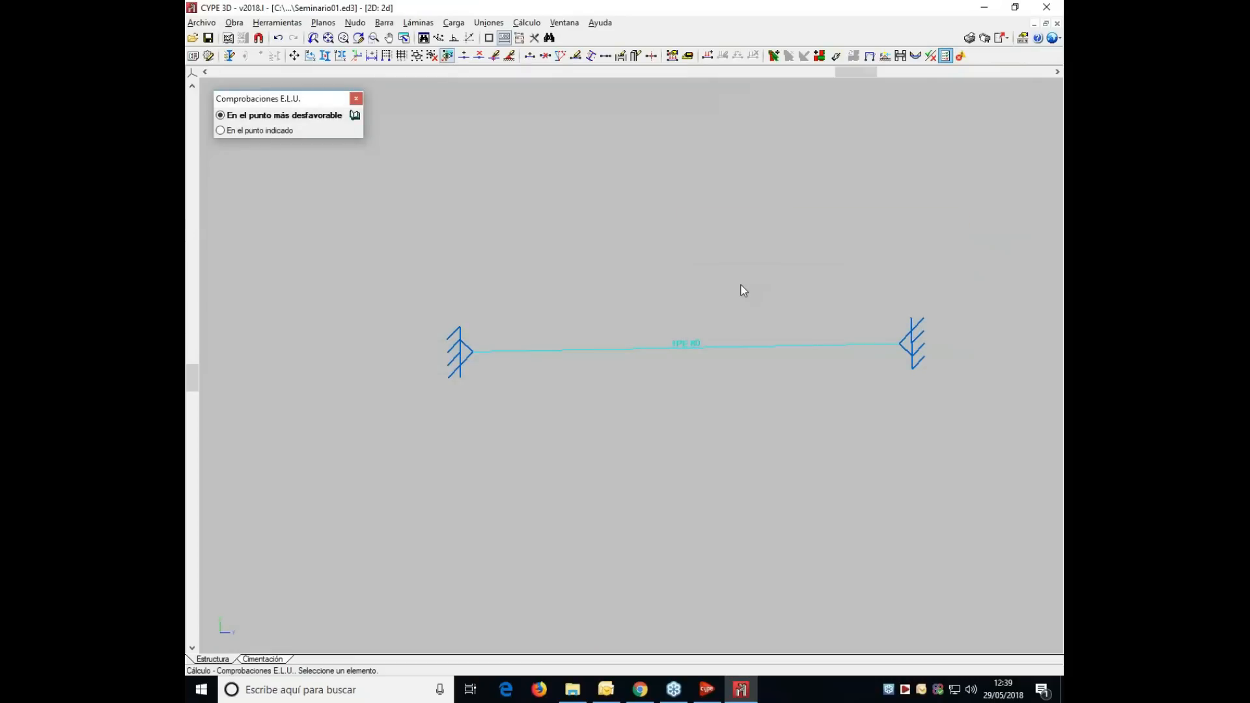
- Reopen the bar's E.L.U. checks to examine the critical elastic buckling load terms in Limitación de esbeltez, then close them
mouse_move(725, 330)
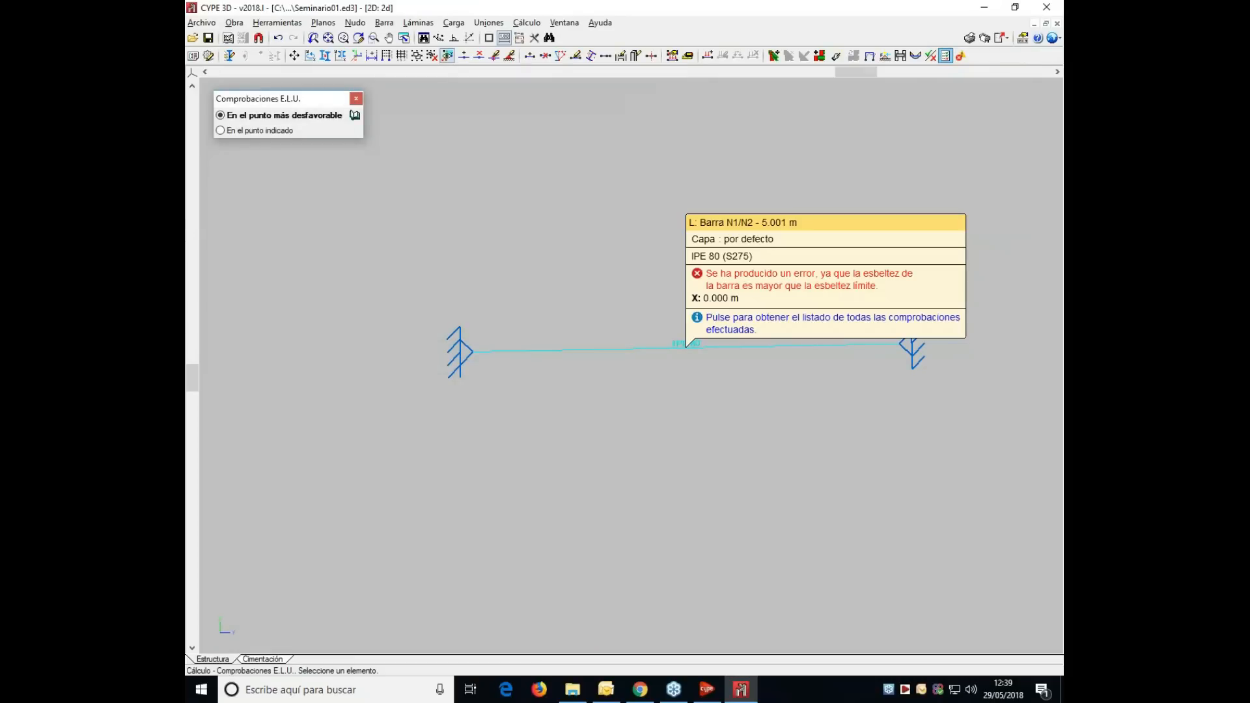
click(723, 344)
scroll(508, 472, down, 1)
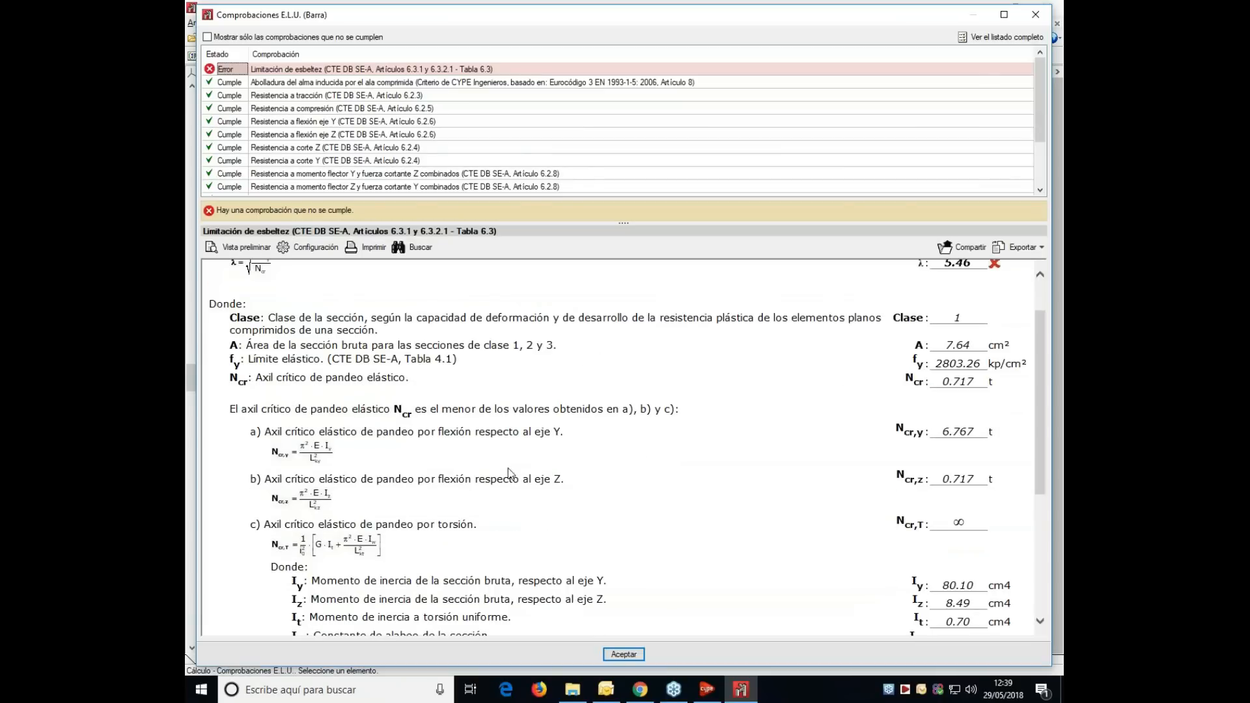
scroll(491, 501, down, 1)
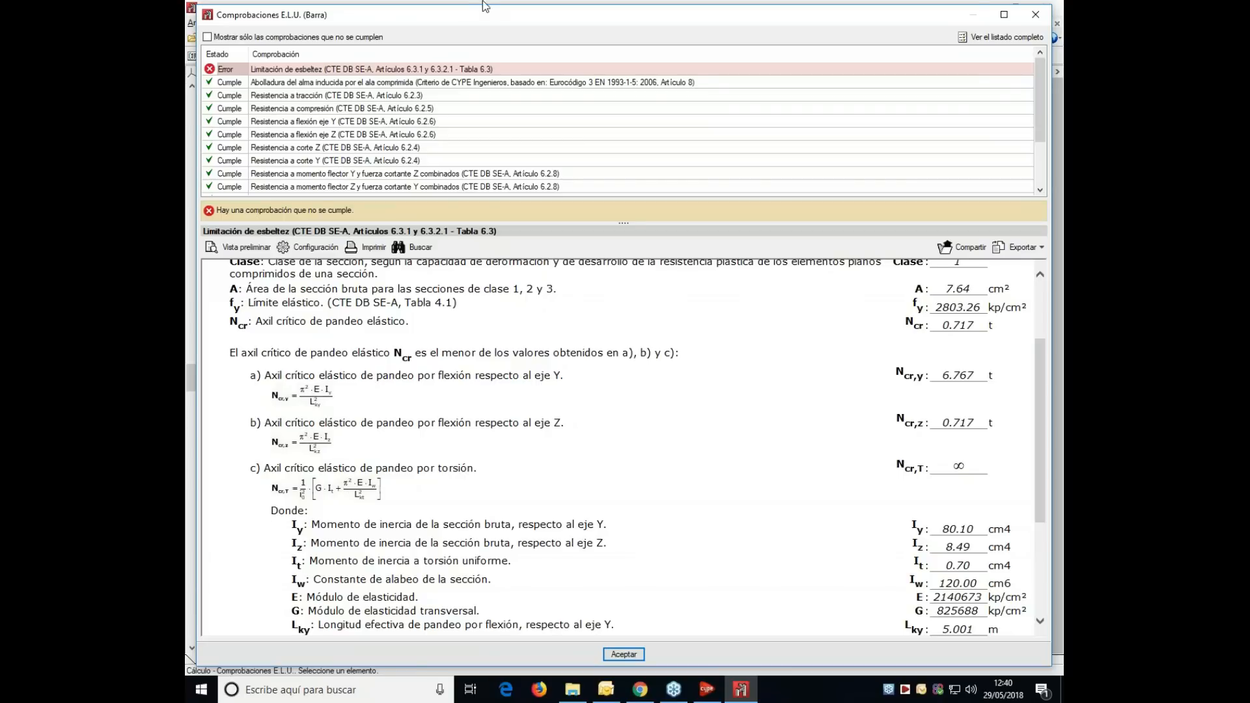
click(1035, 15)
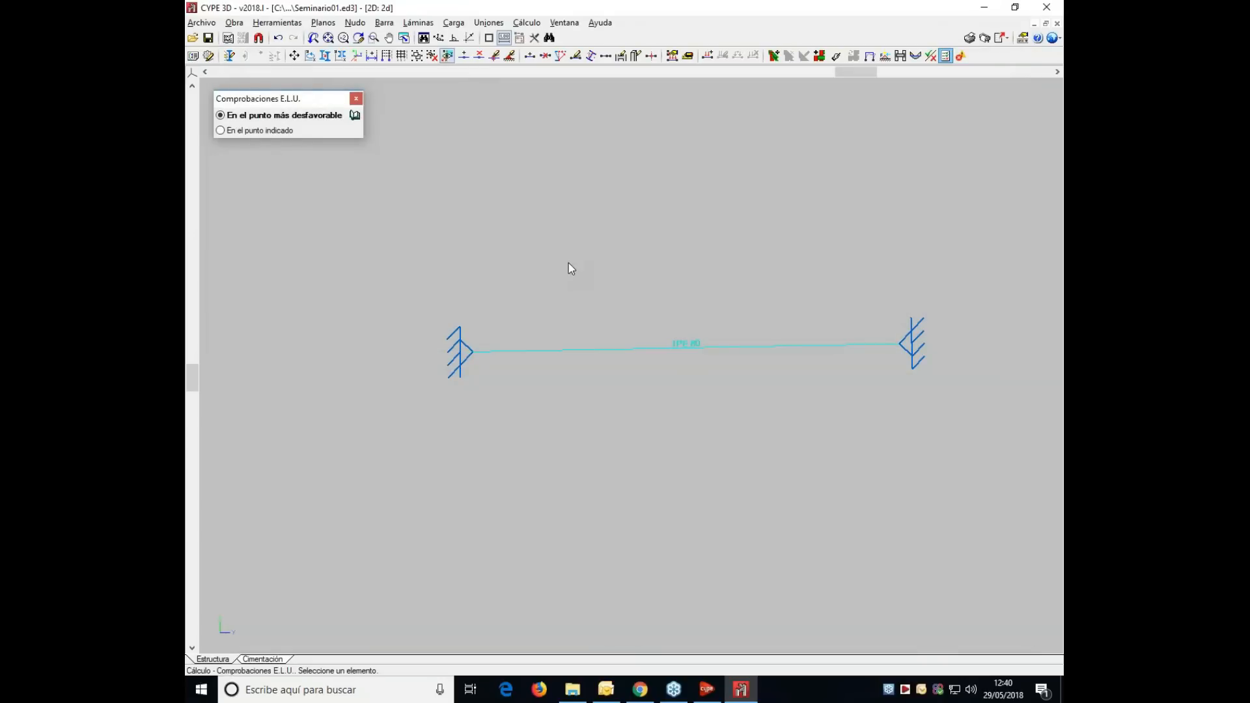
- Run Comprobar elementos on the bar again, look at the IPE 270 entry in the profile table, and cancel the table
mouse_move(666, 354)
click(533, 23)
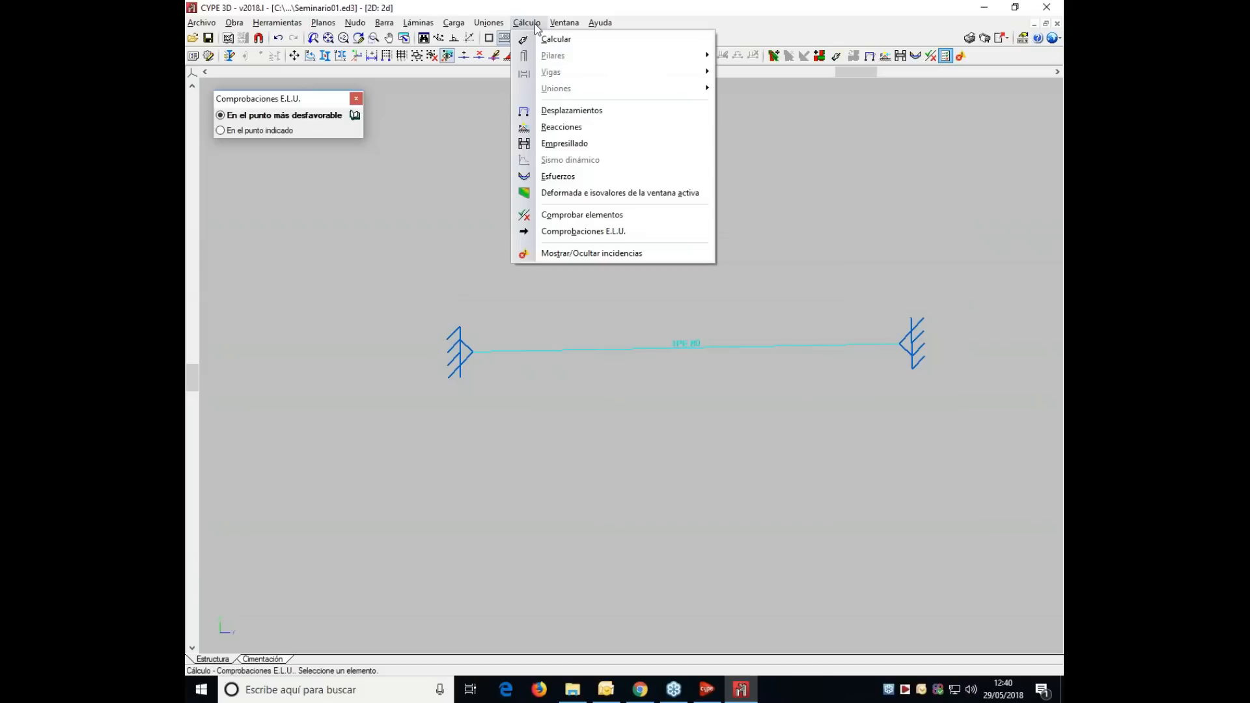
click(561, 216)
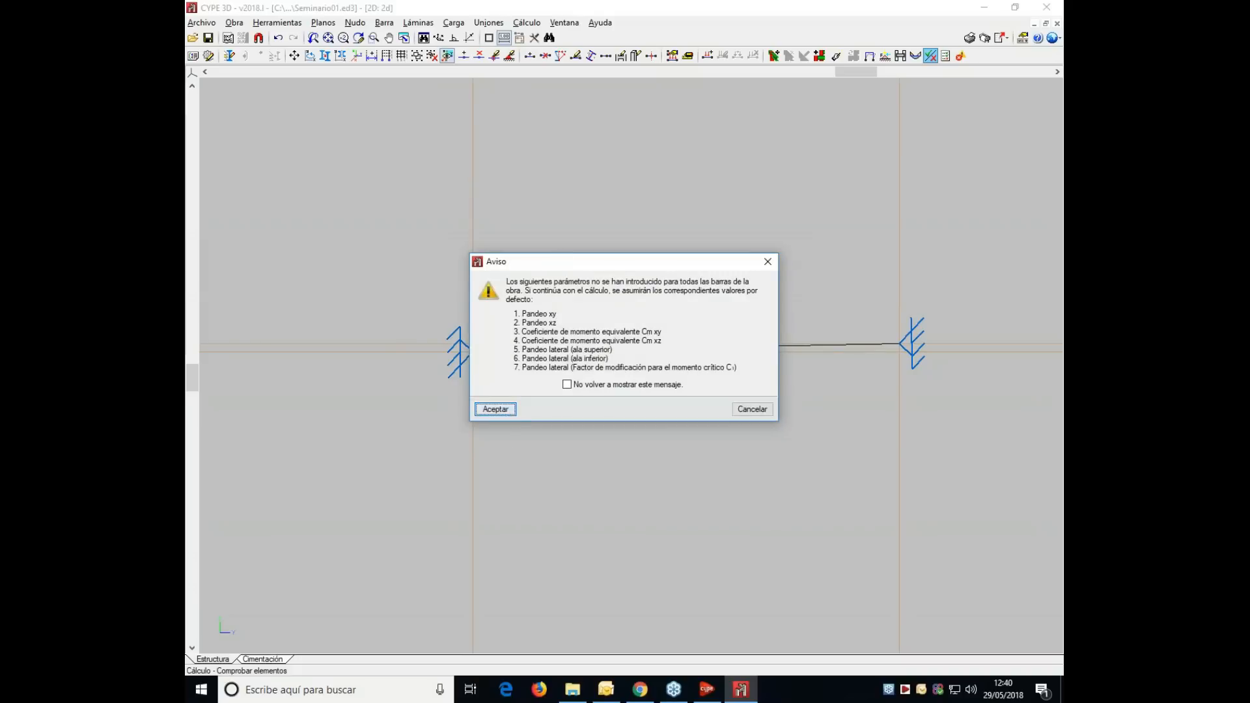
click(498, 407)
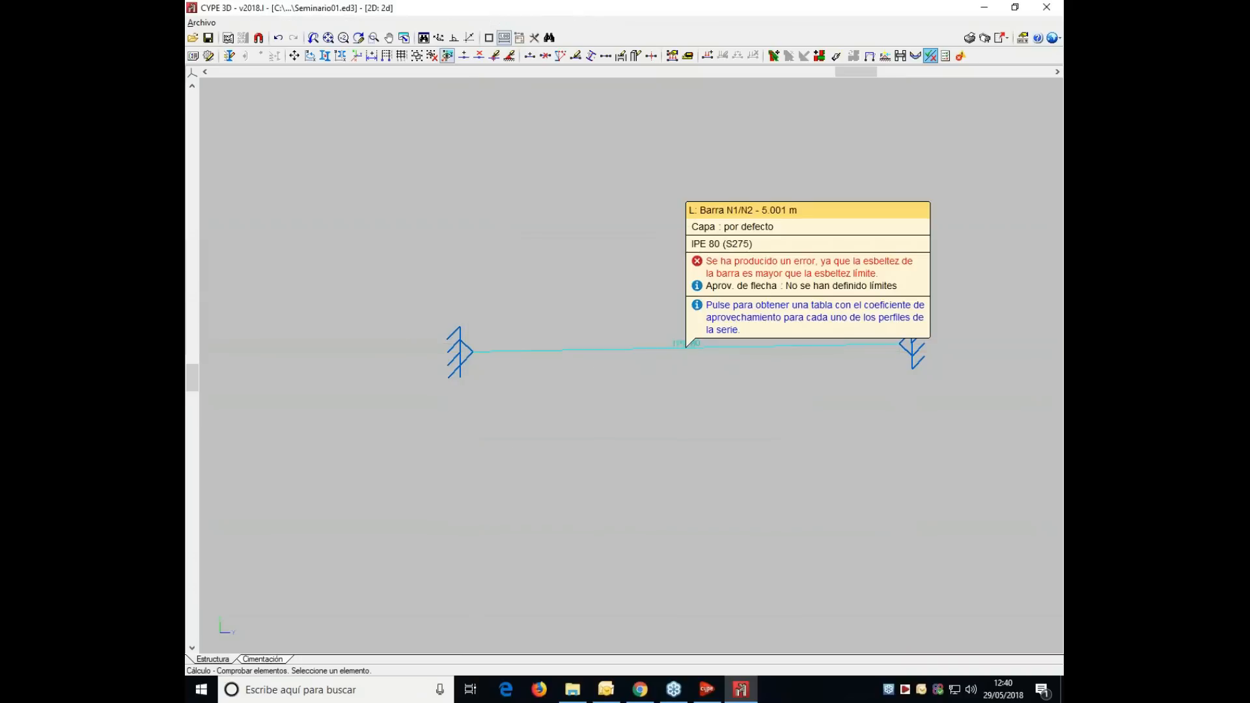
click(685, 347)
click(457, 322)
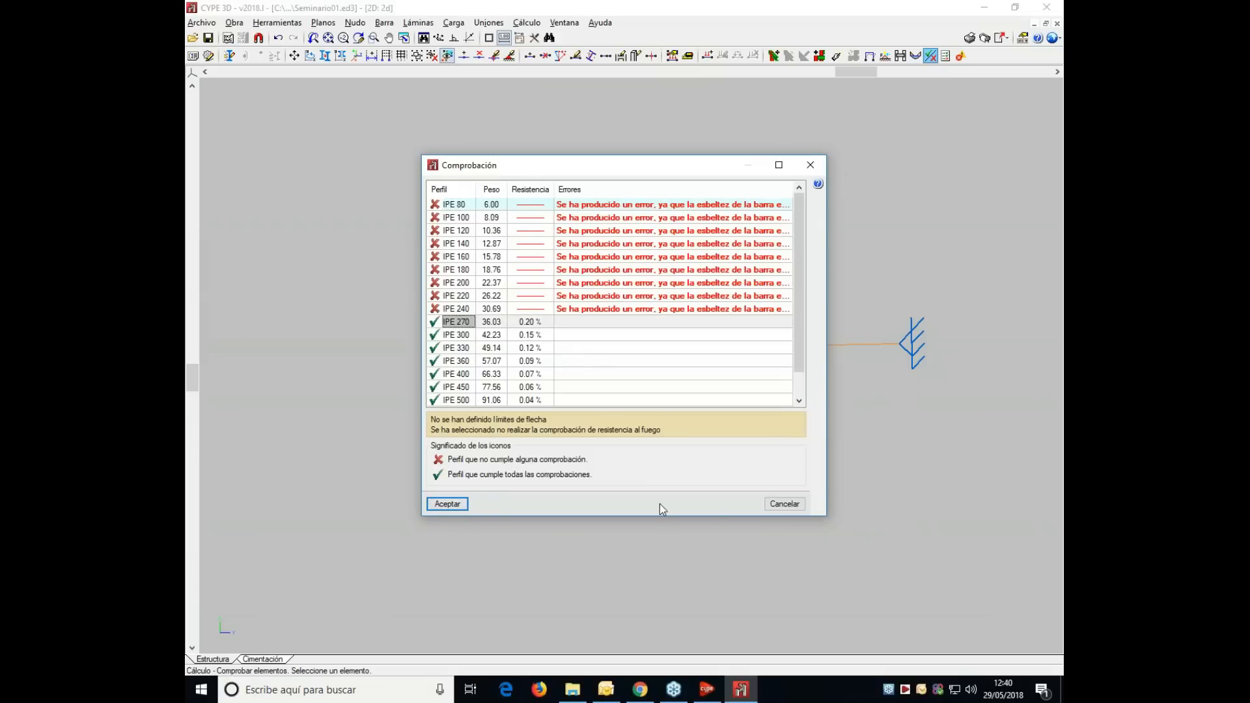
click(778, 505)
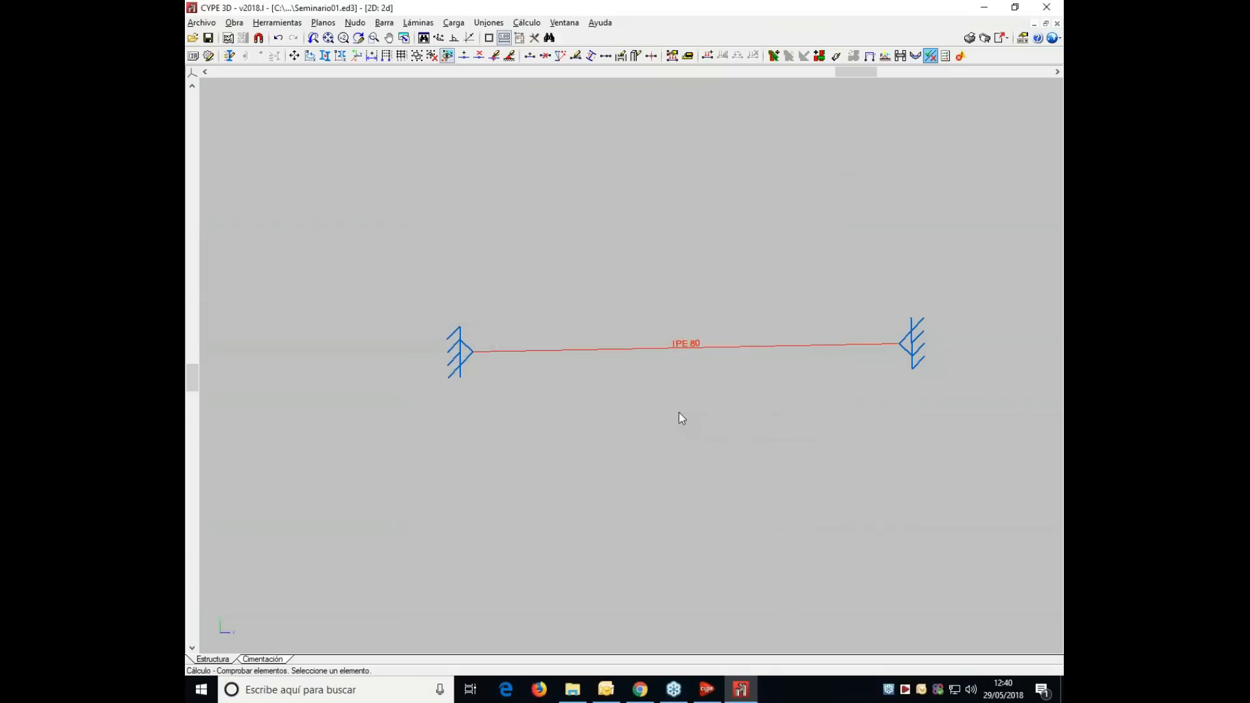
- Create a new job with the file name Seminario02 as an Obra vacía
mouse_move(911, 356)
click(202, 24)
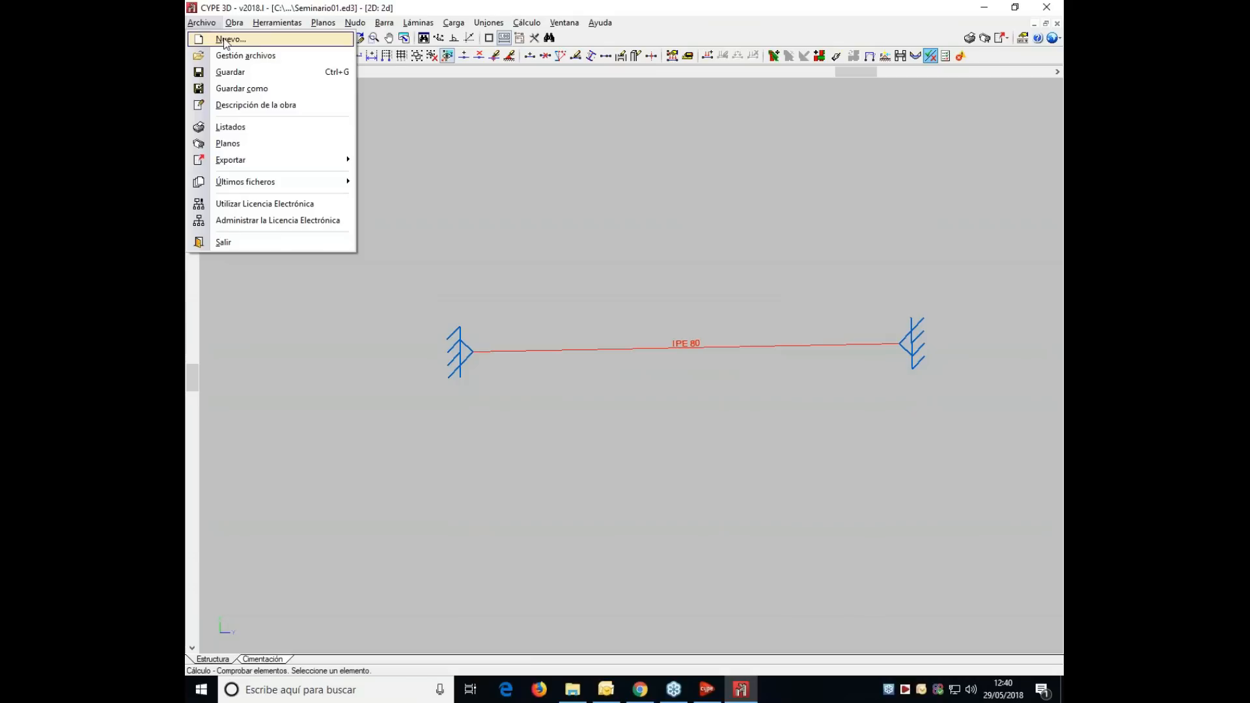
click(229, 40)
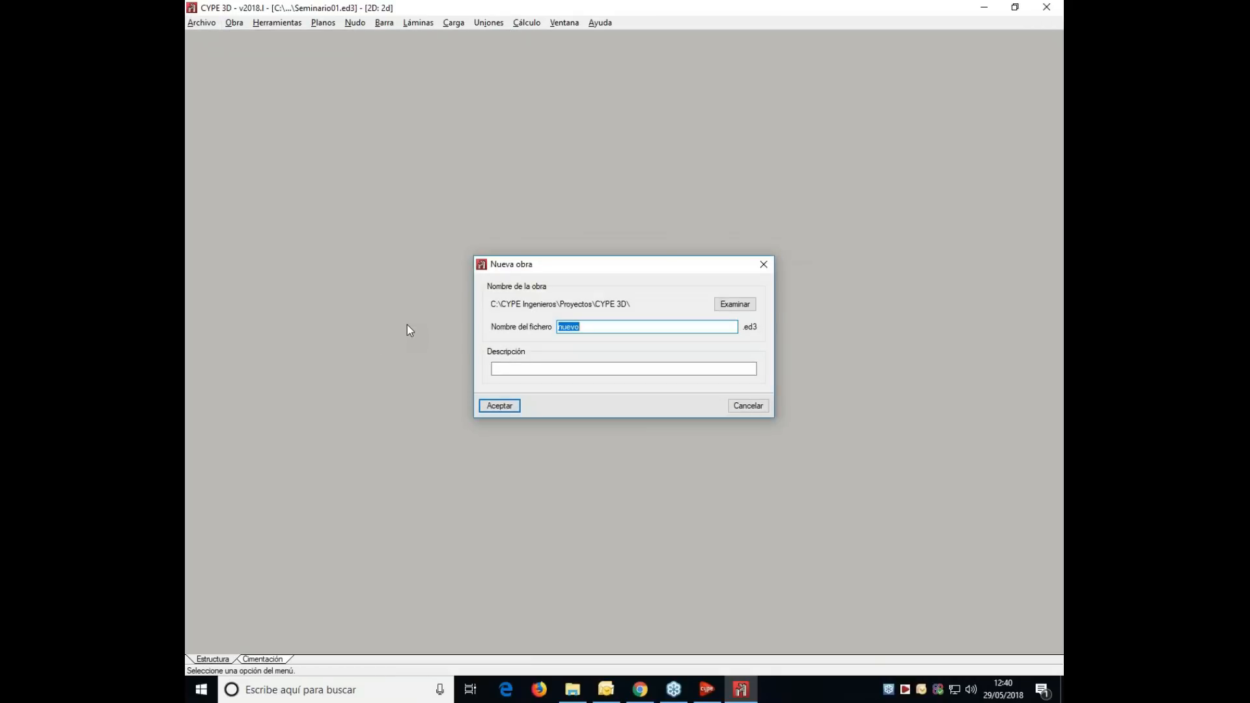
text(Seminario02)
click(482, 406)
click(420, 475)
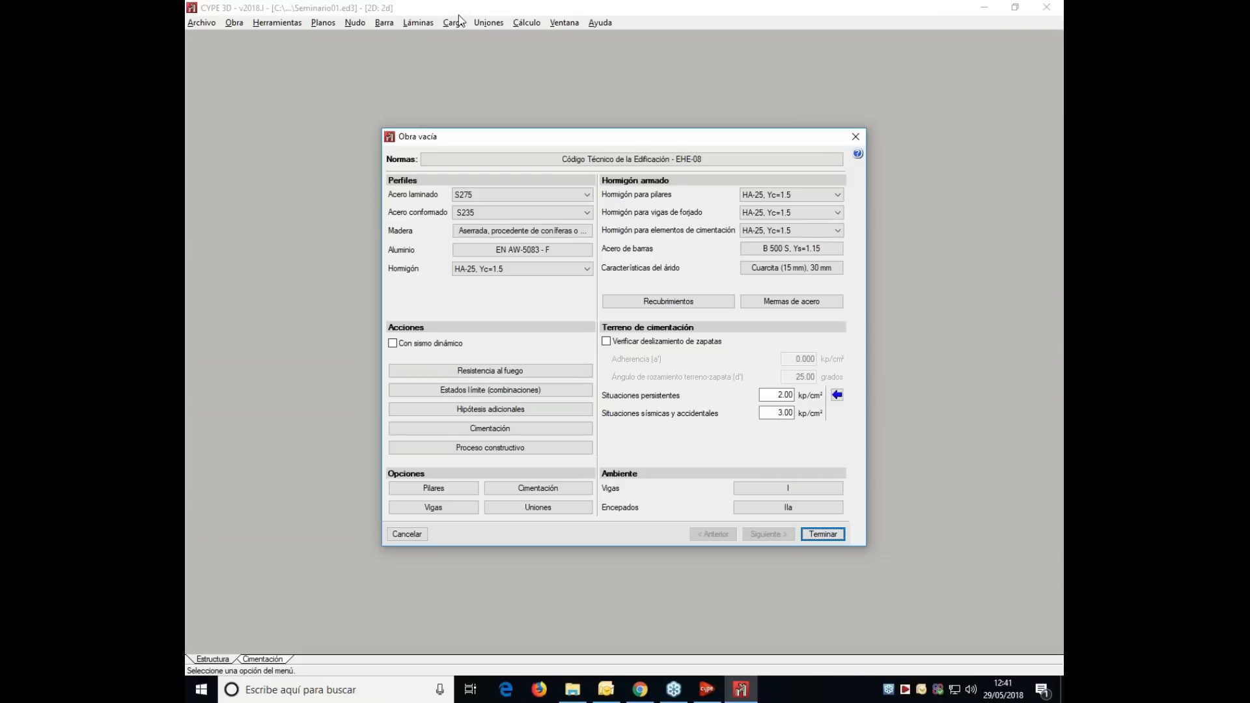
- Assign the Código Técnico de la Edificación (CTE) standards to the new job and accept the selection
click(654, 162)
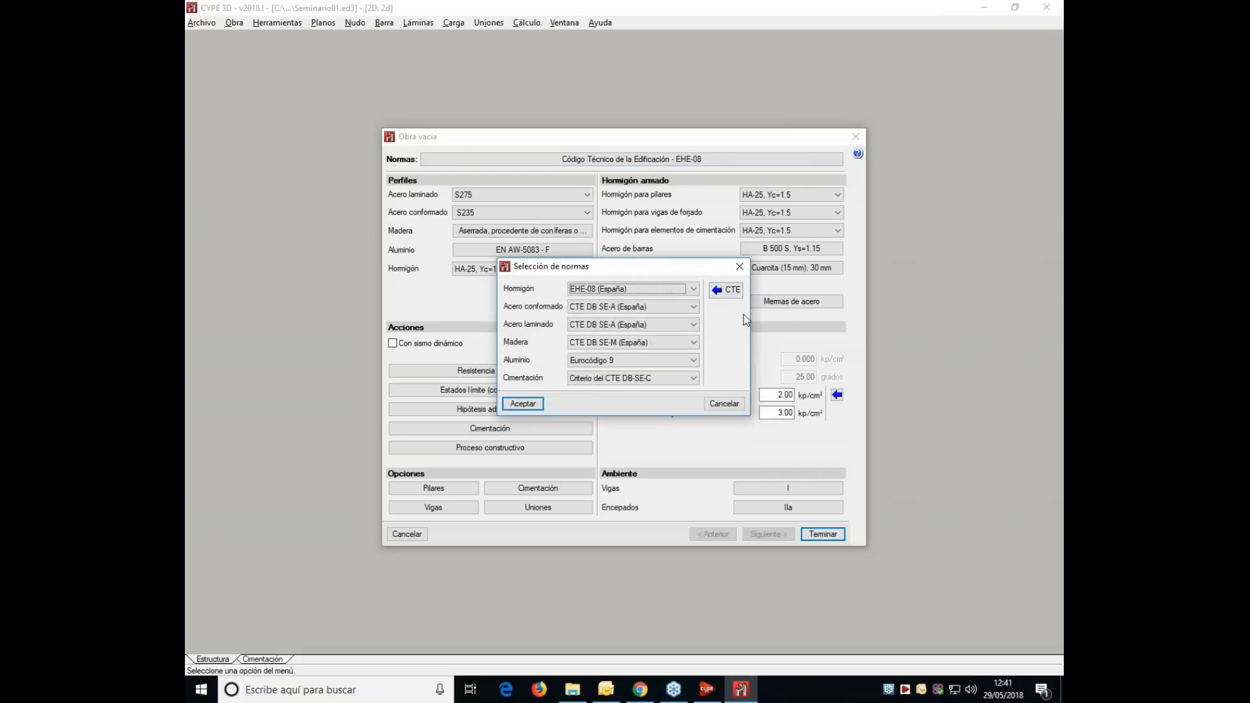
click(737, 295)
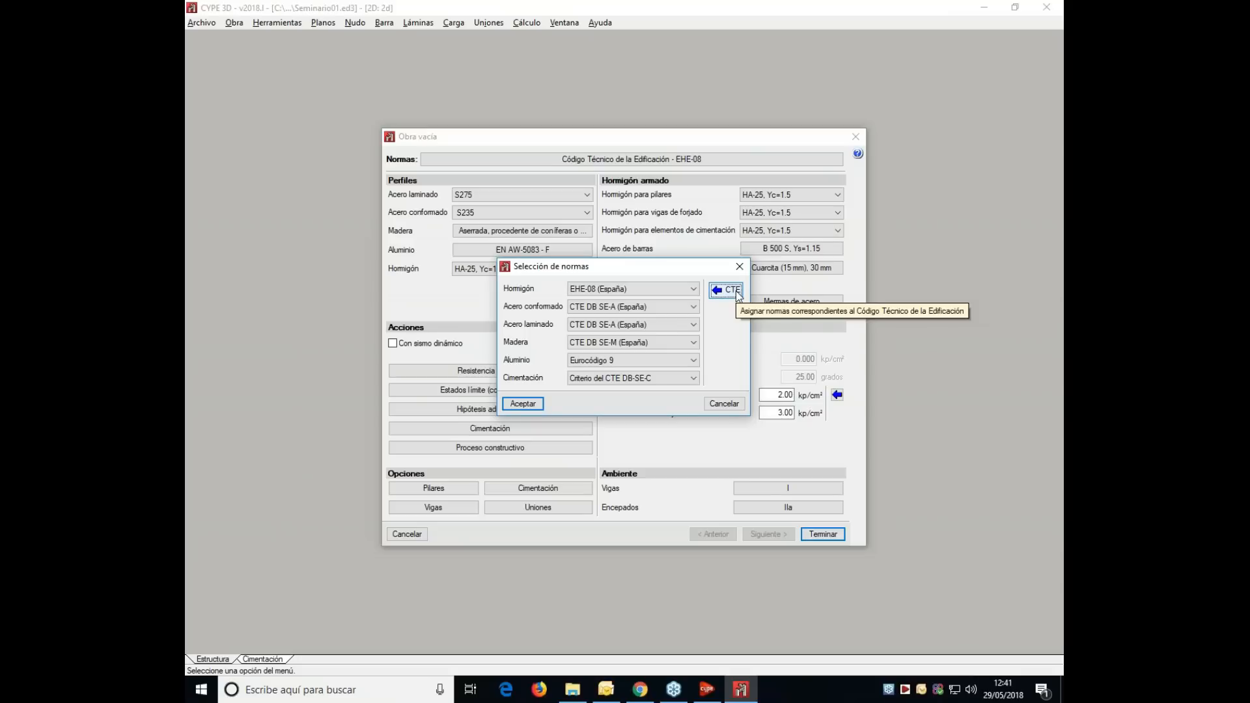
click(522, 404)
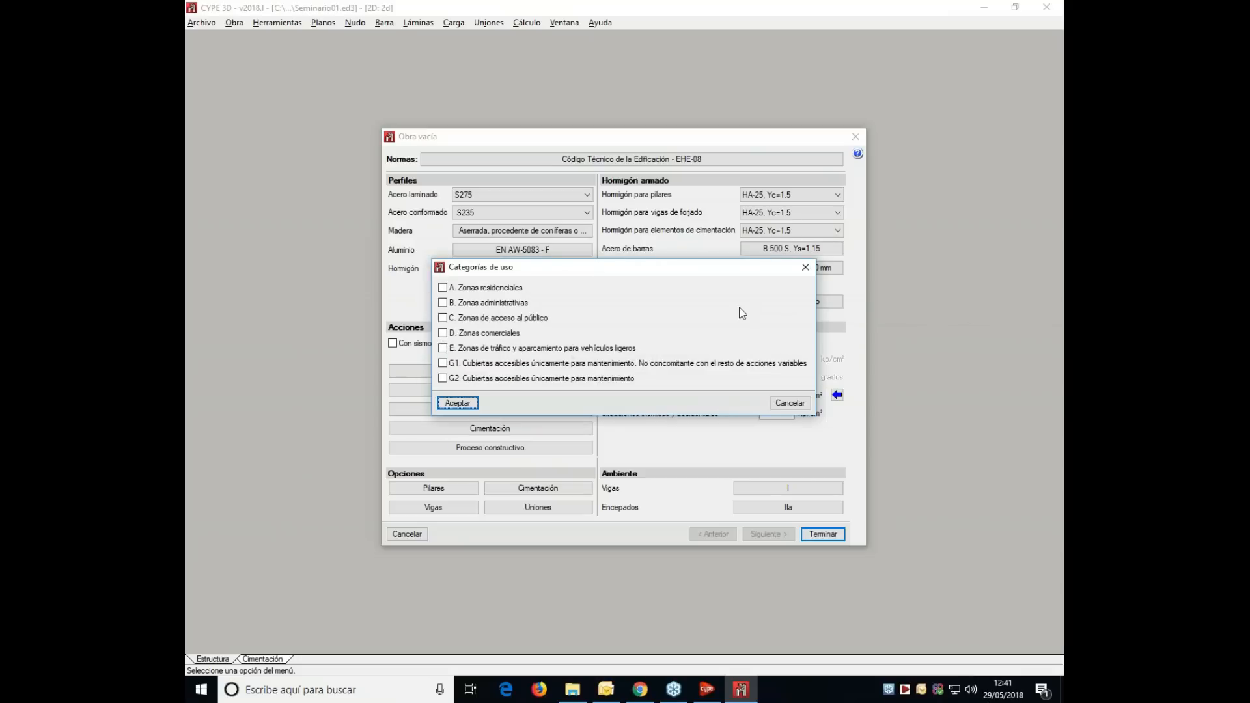
- Set the use category to A. Zonas residenciales, accept the limit states and finish the new job's general data
click(442, 288)
click(458, 403)
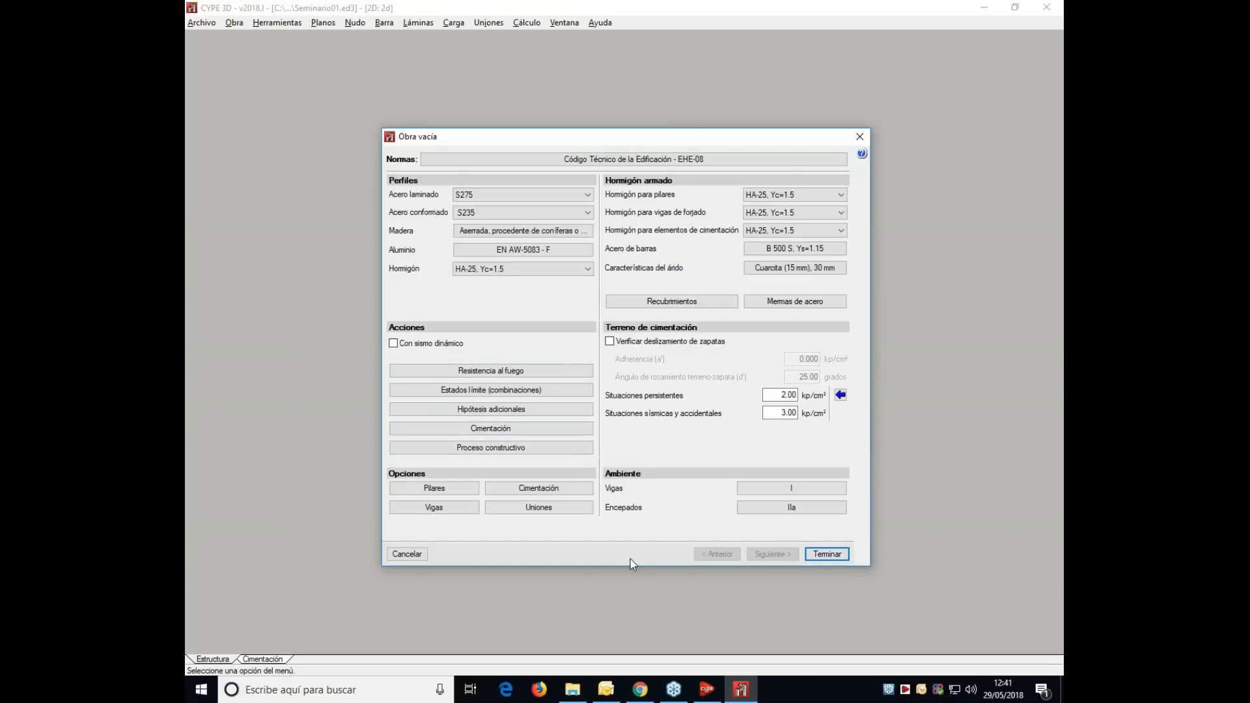
click(824, 554)
click(535, 455)
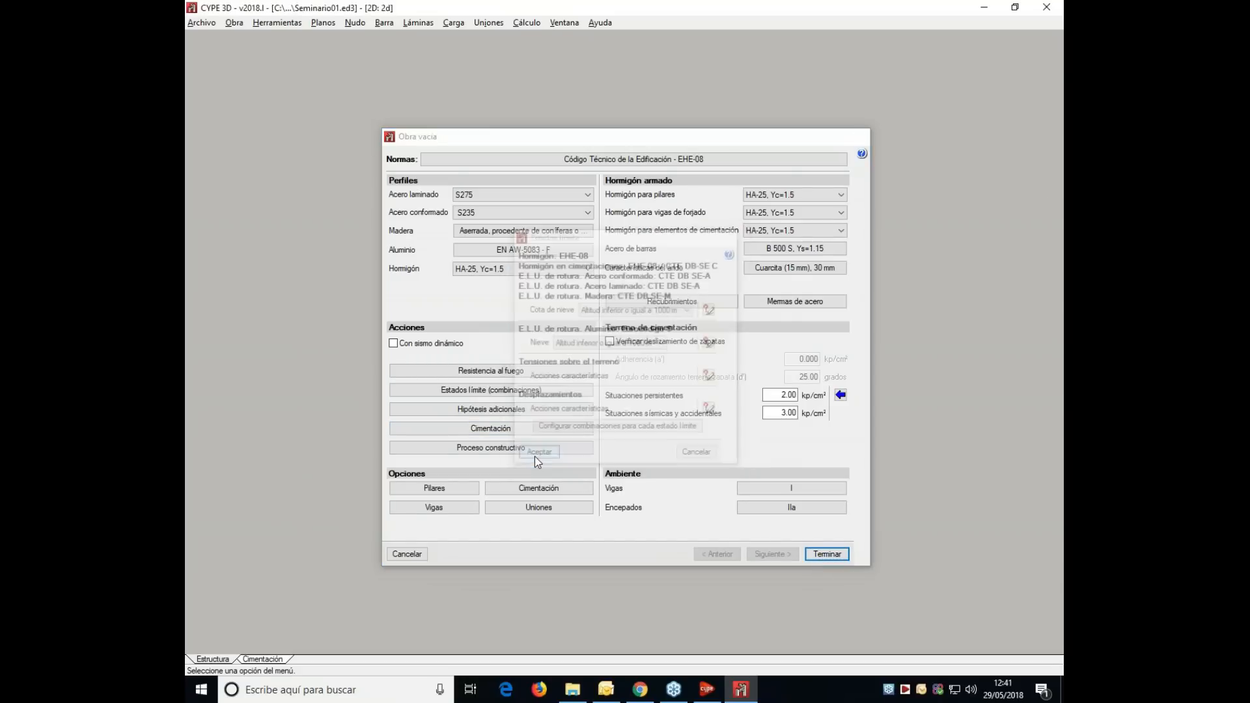
key(Return)
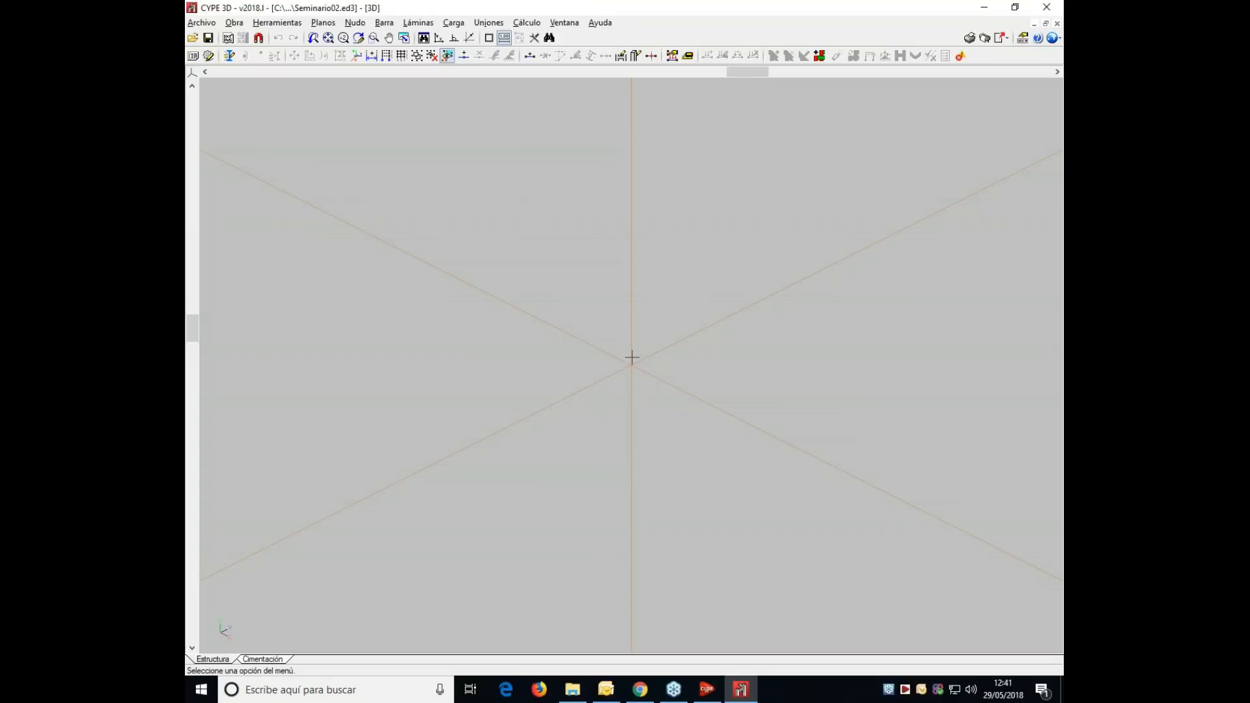
- Draw a 5 m IPE 80 bar from the origin along the Y axis
click(388, 23)
click(407, 37)
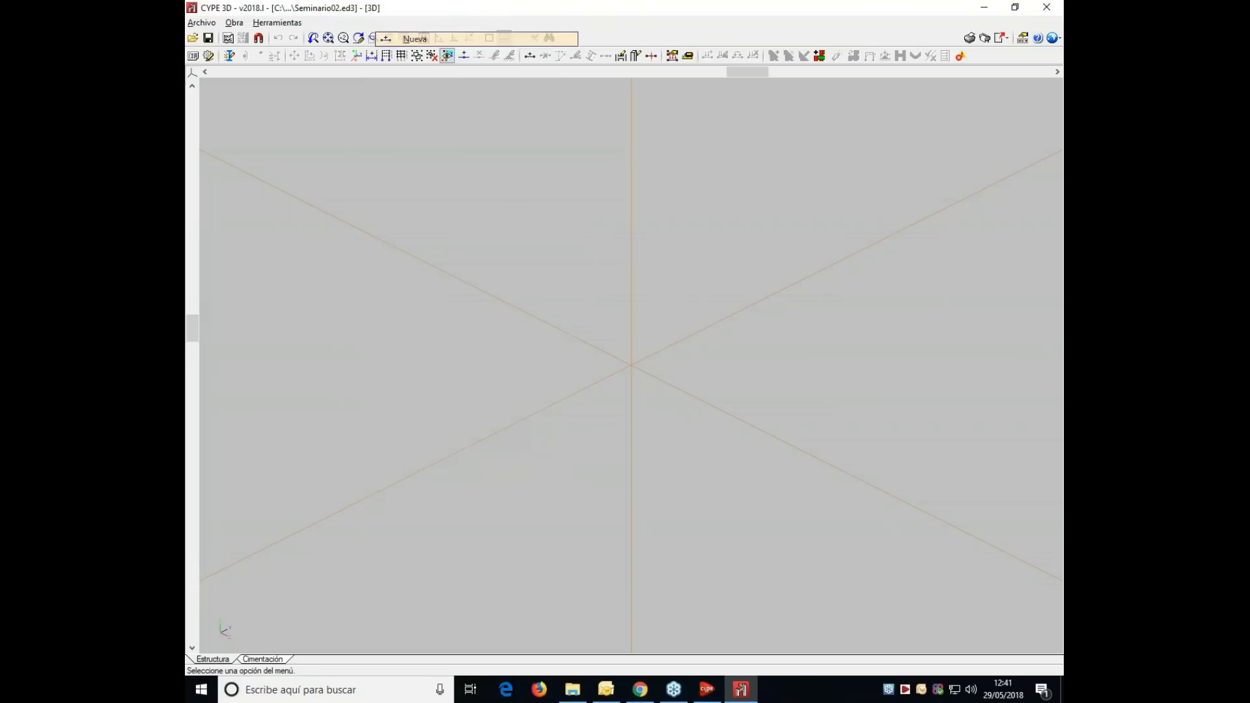
click(630, 363)
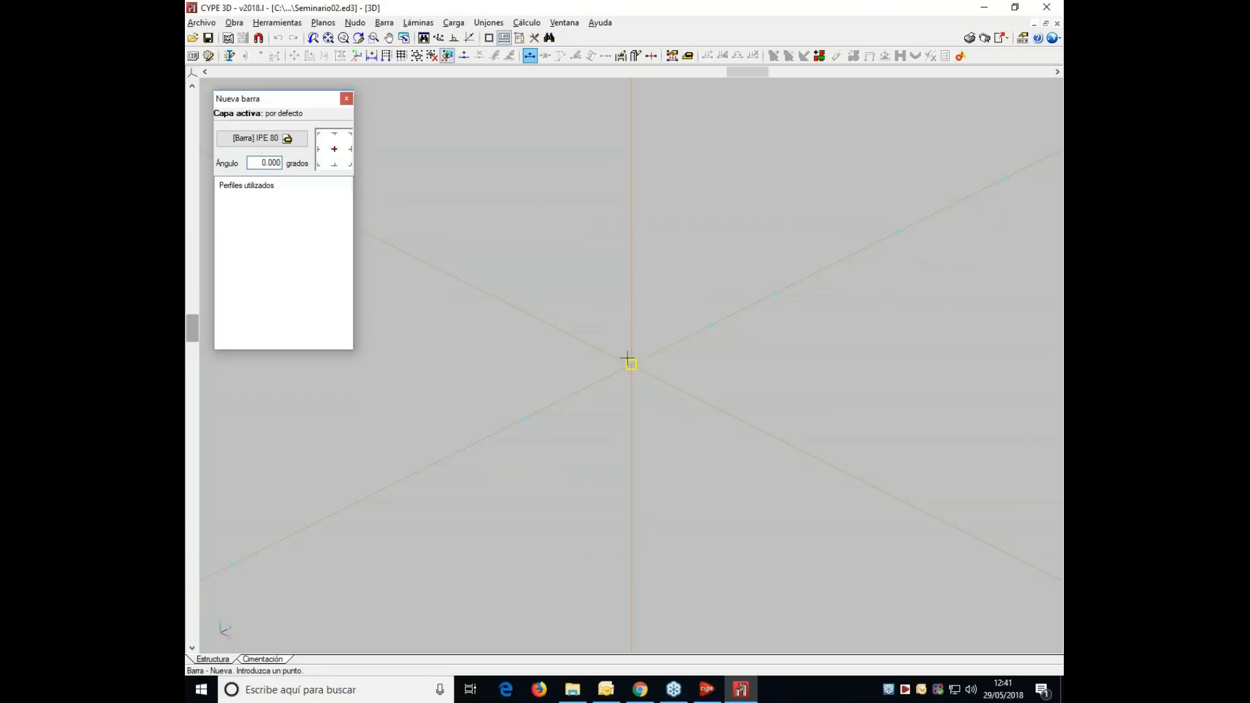
click(737, 306)
text(5)
key(Return)
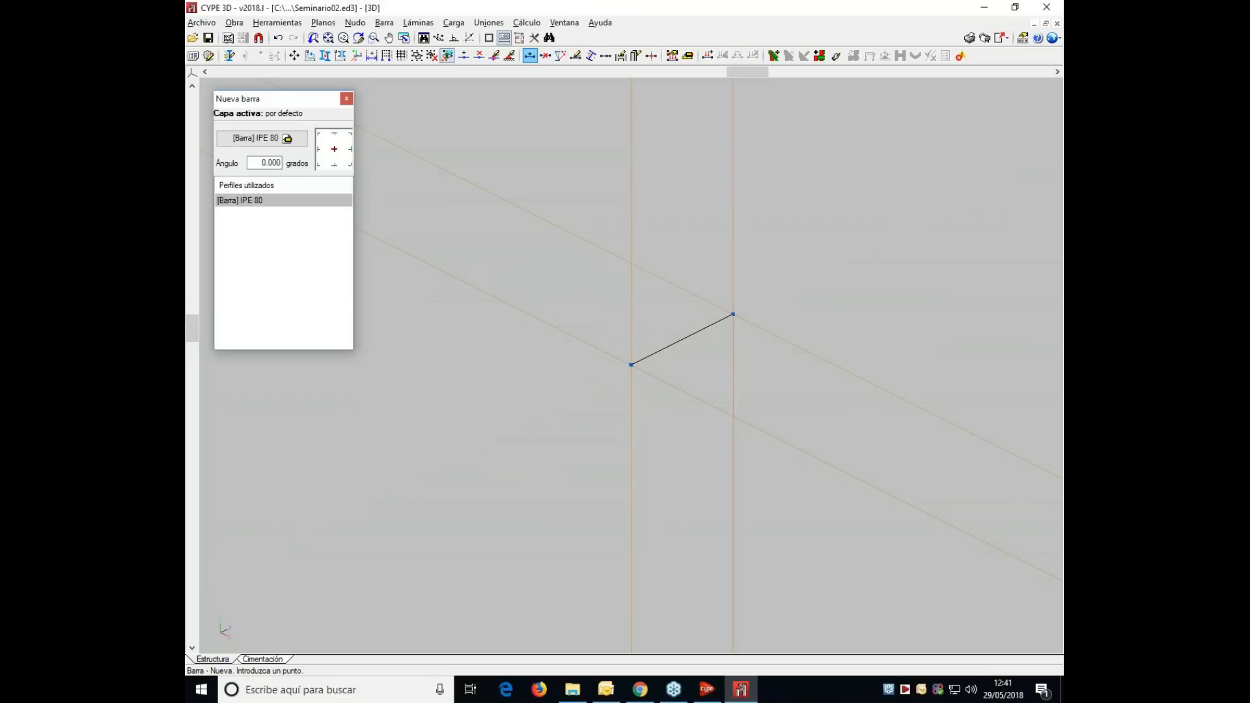
- Add a second IPE 80 bar, 2 m long, continuing in line from the far end of the first bar
click(733, 313)
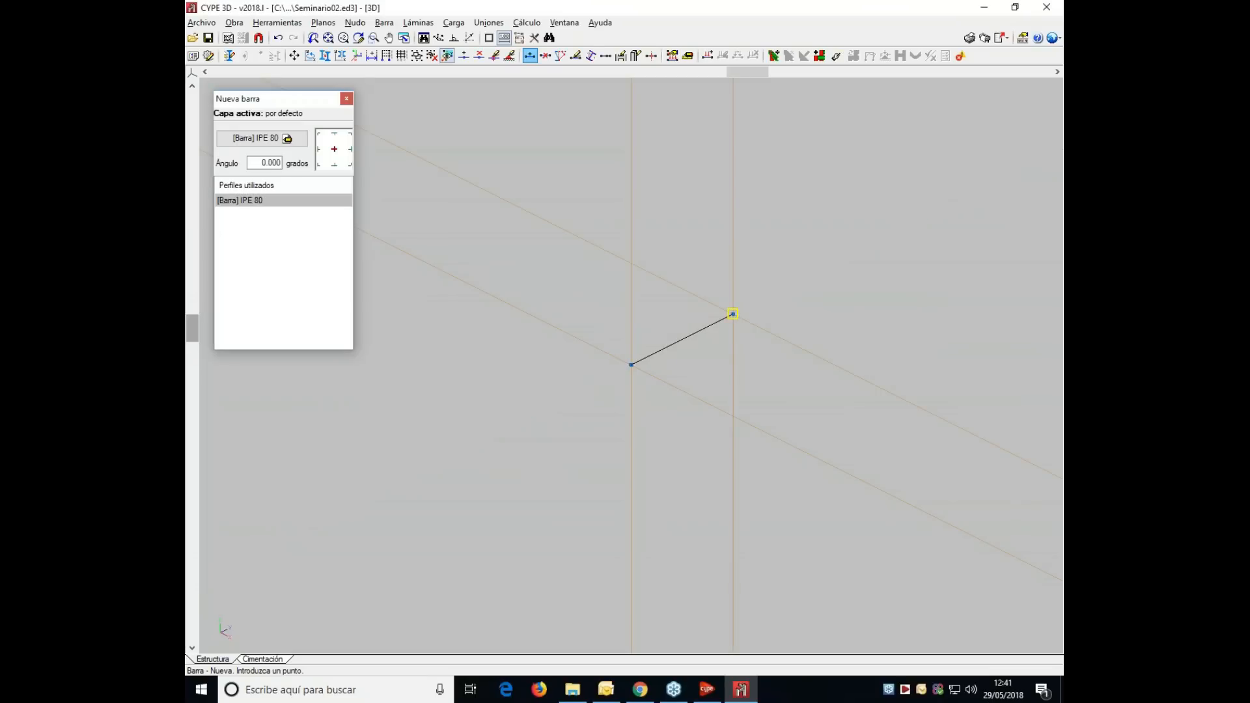
click(776, 291)
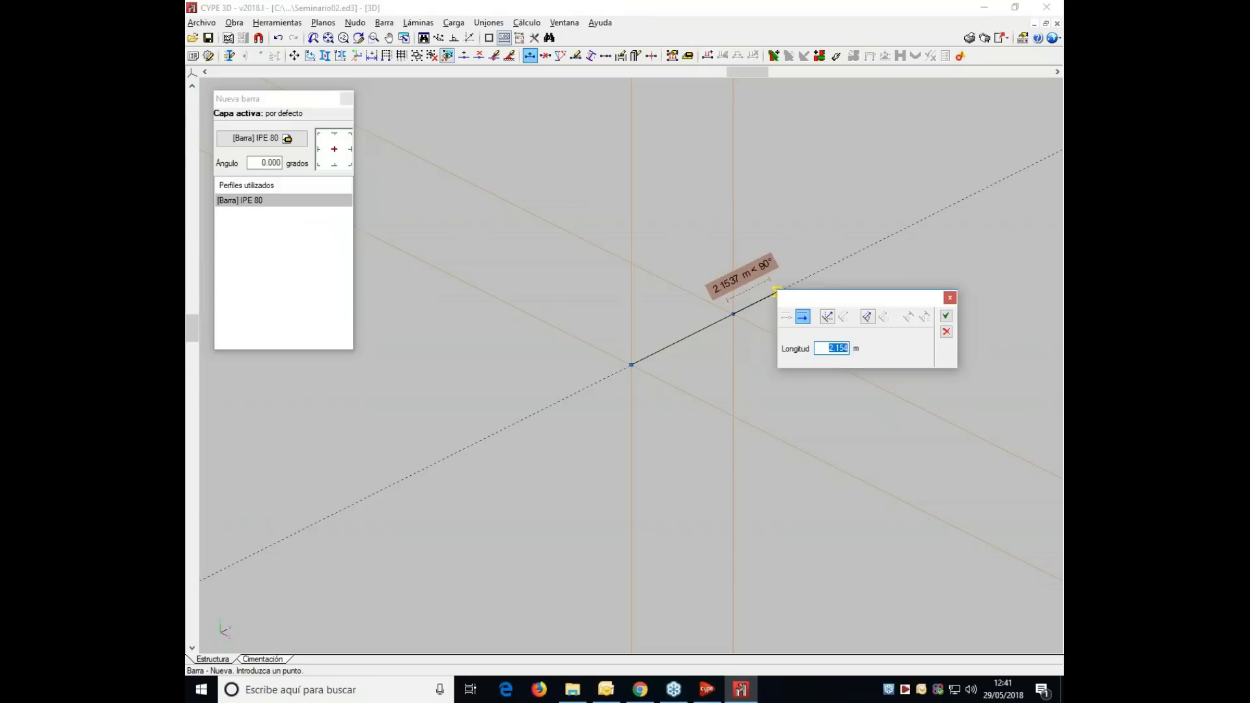
text(2)
key(Return)
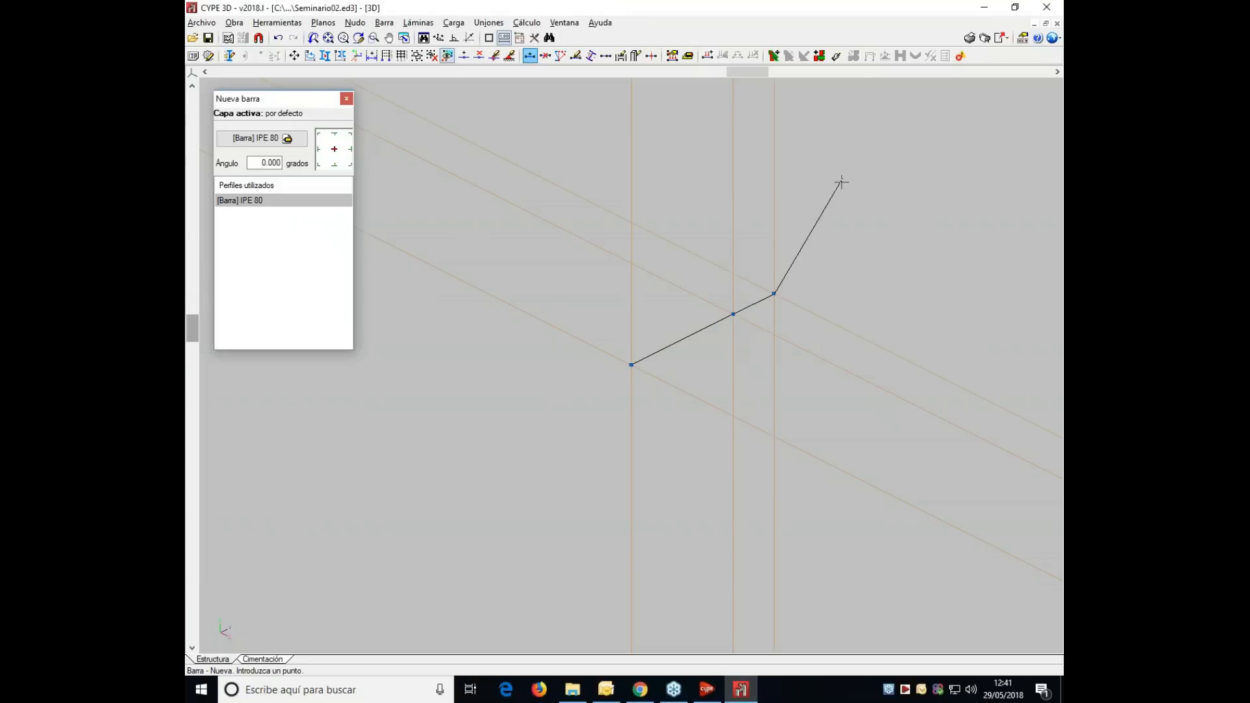
- Create an orthogonal 2D view named 2d from the plane of the bar line and the vertical line at its start
mouse_move(757, 72)
mouse_down()
mouse_move(709, 69)
mouse_move(780, 76)
mouse_up()
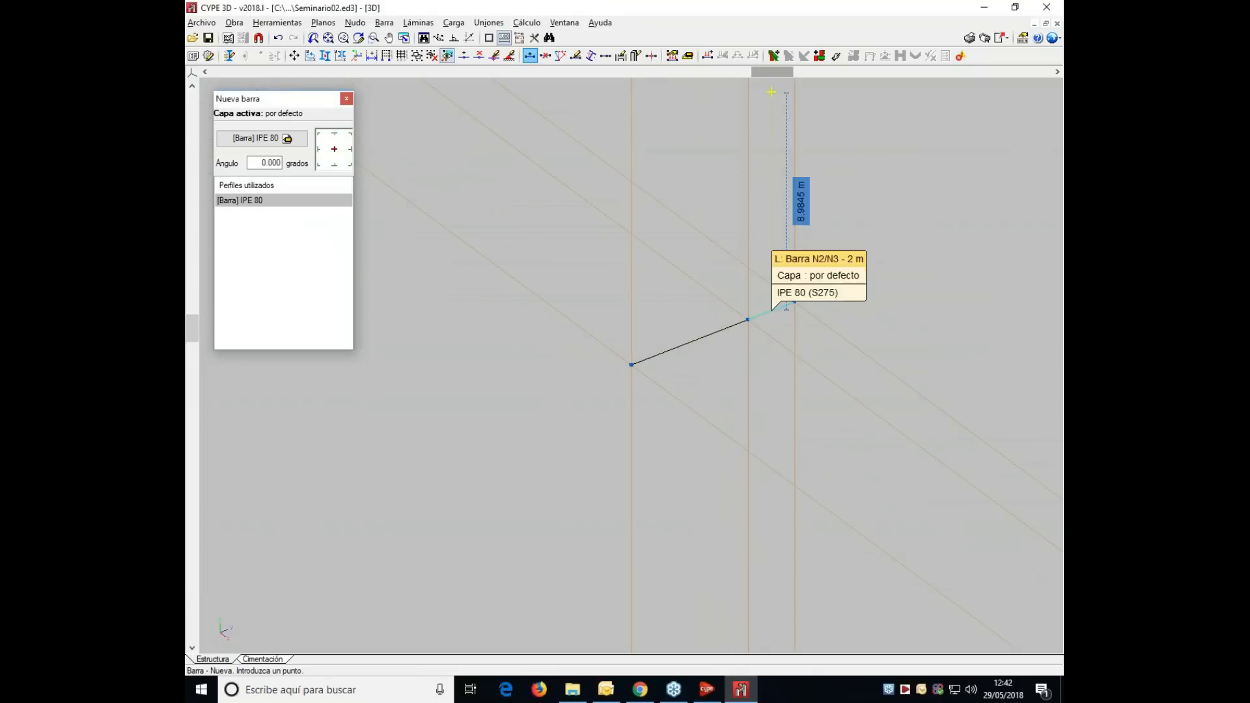
click(564, 22)
click(566, 40)
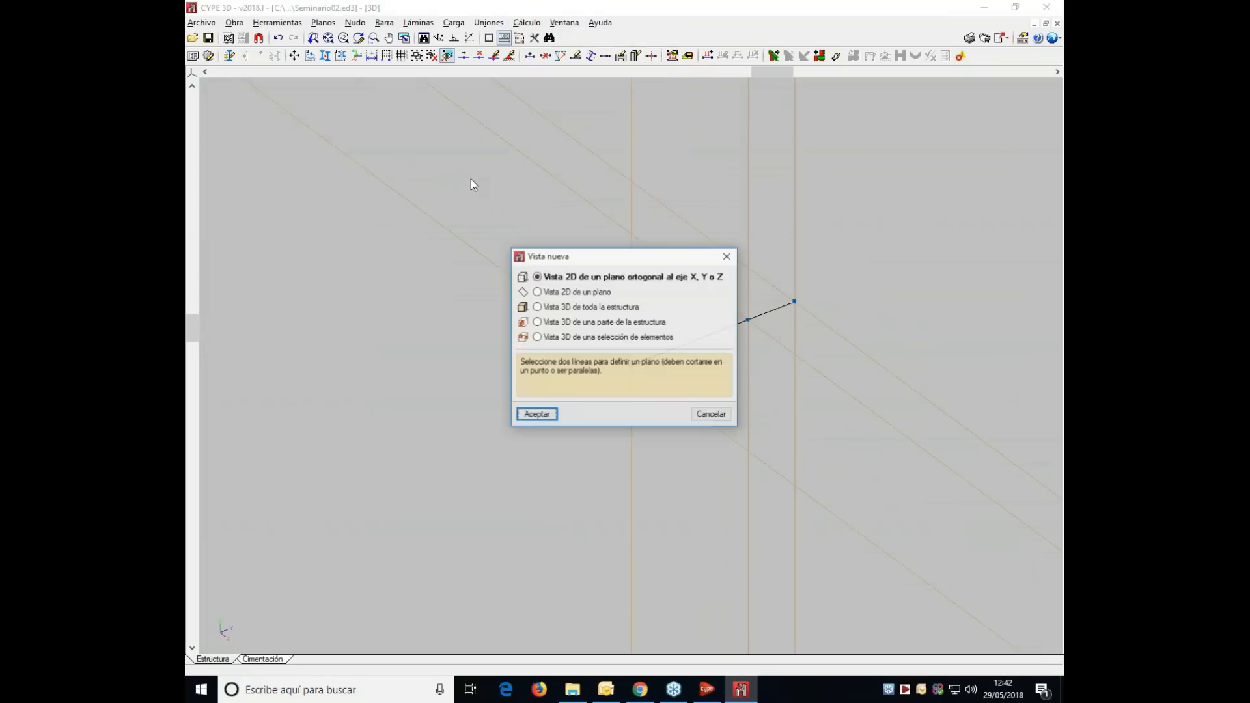
click(536, 414)
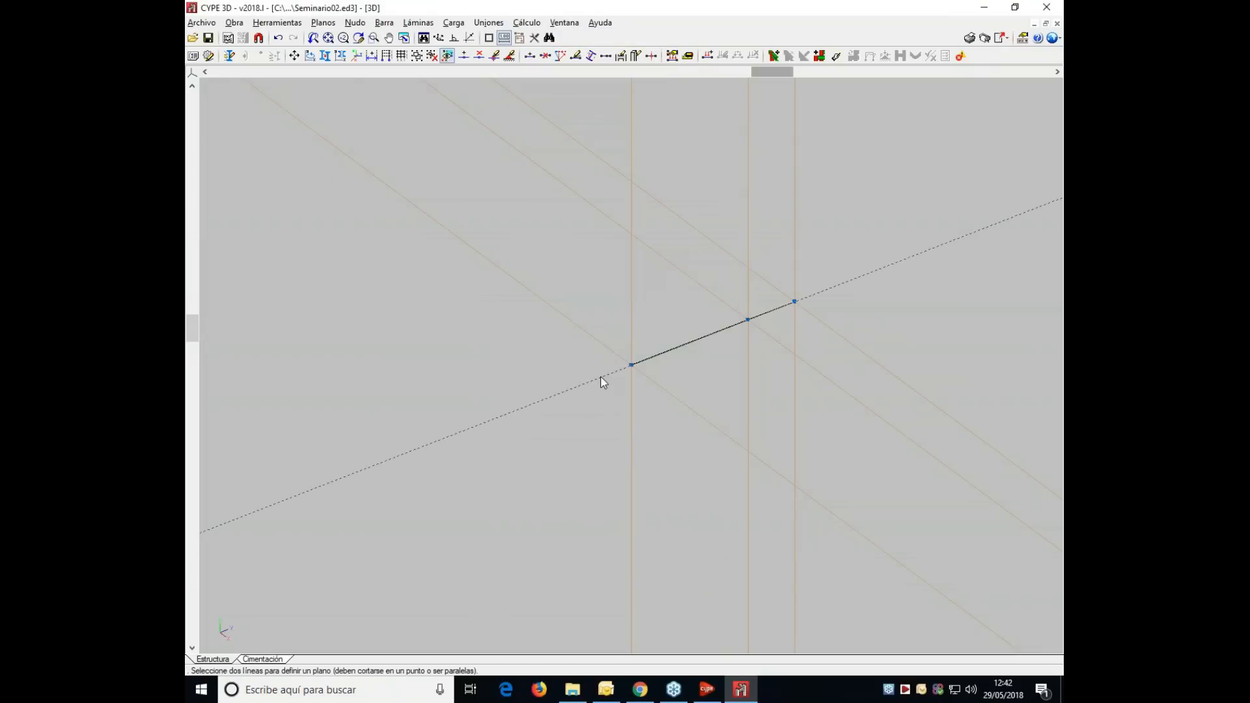
click(643, 340)
click(658, 354)
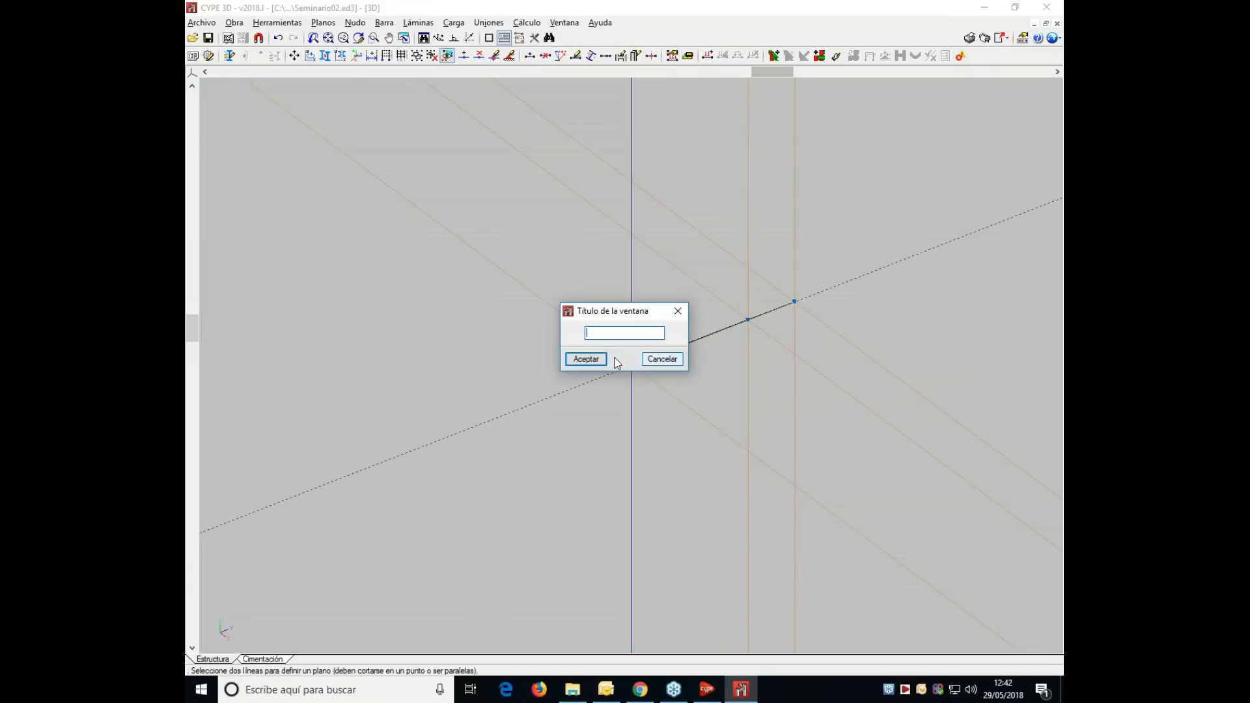
text(2d)
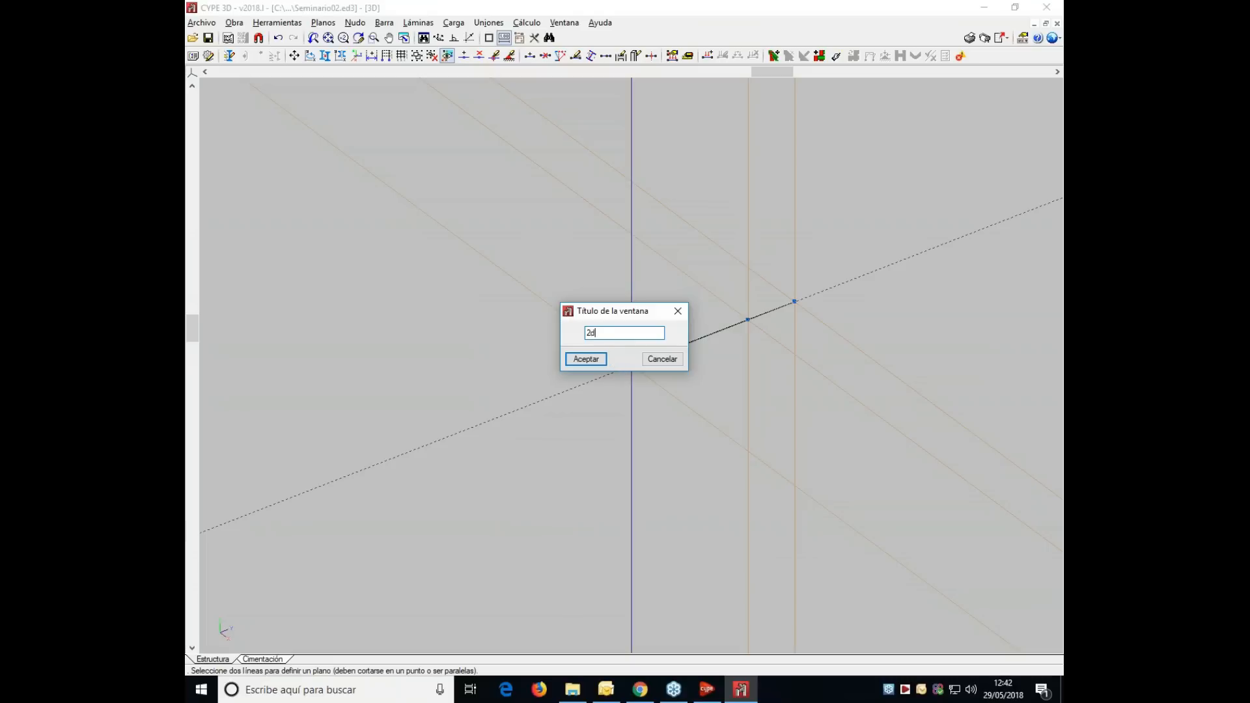
click(584, 359)
scroll(587, 364, down, 1)
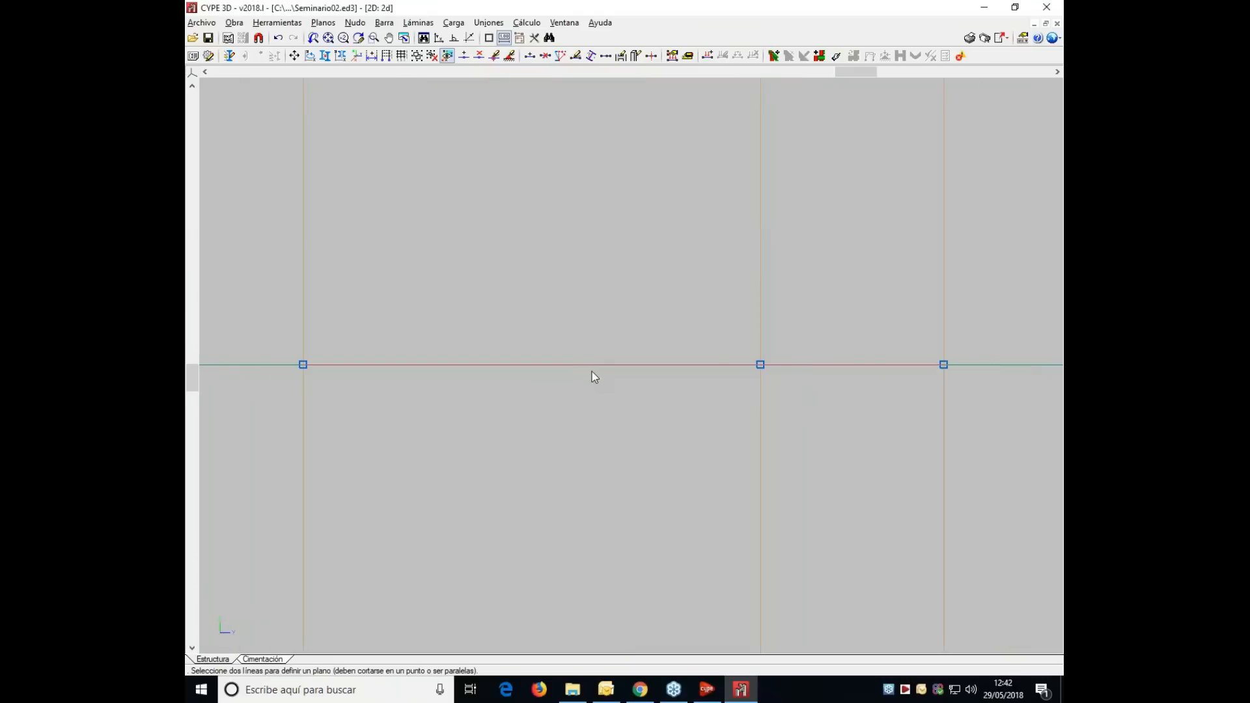
scroll(593, 370, down, 1)
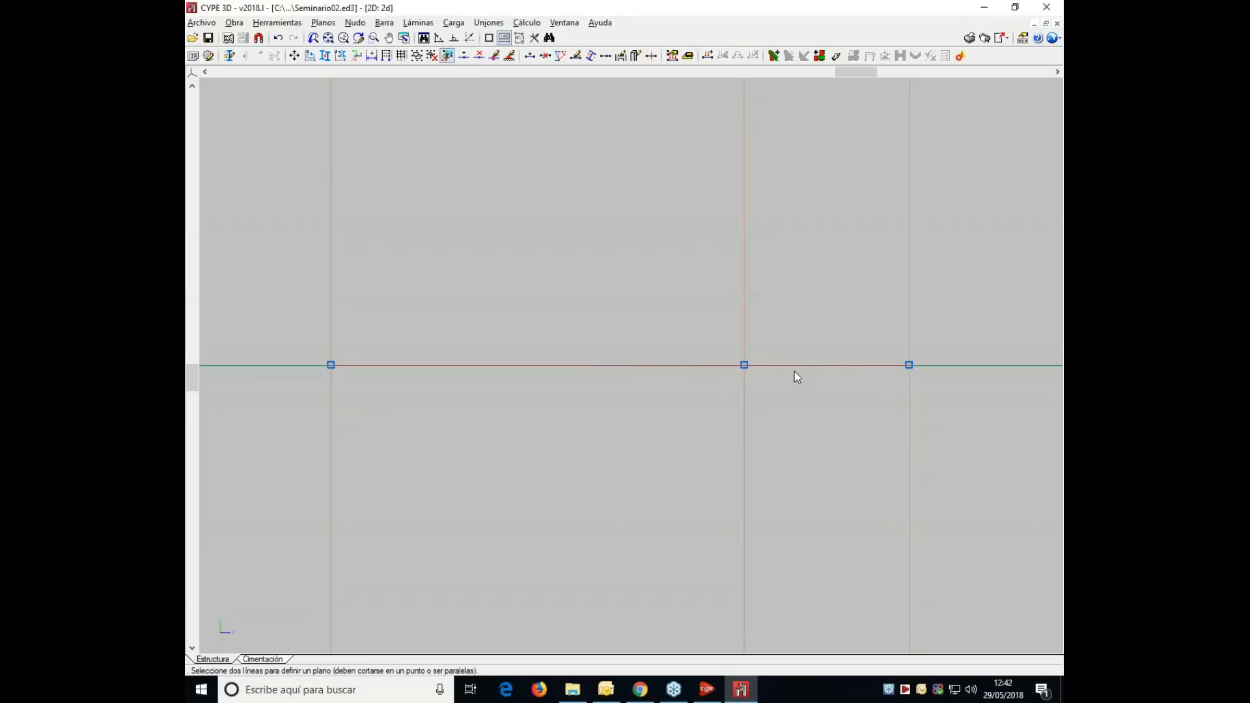
- Assign a pinned external support with fixed Dx, Dy and Dz to the start node and the intermediate node
click(362, 24)
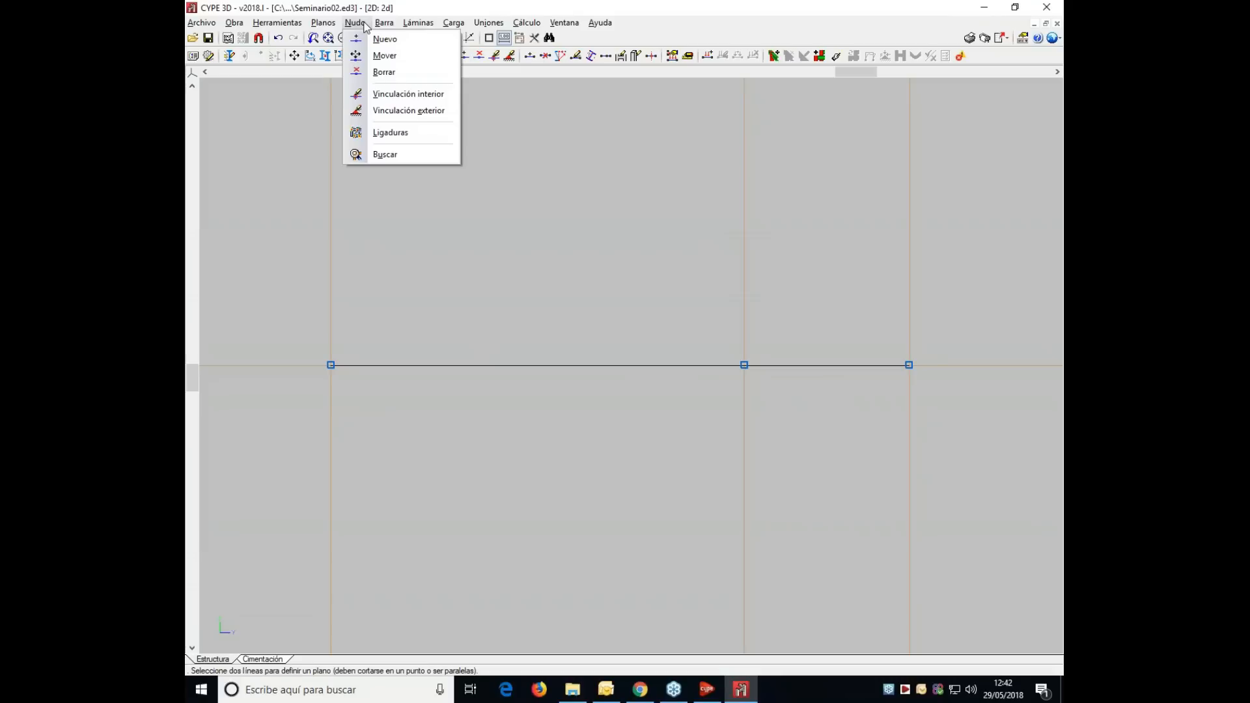
click(383, 112)
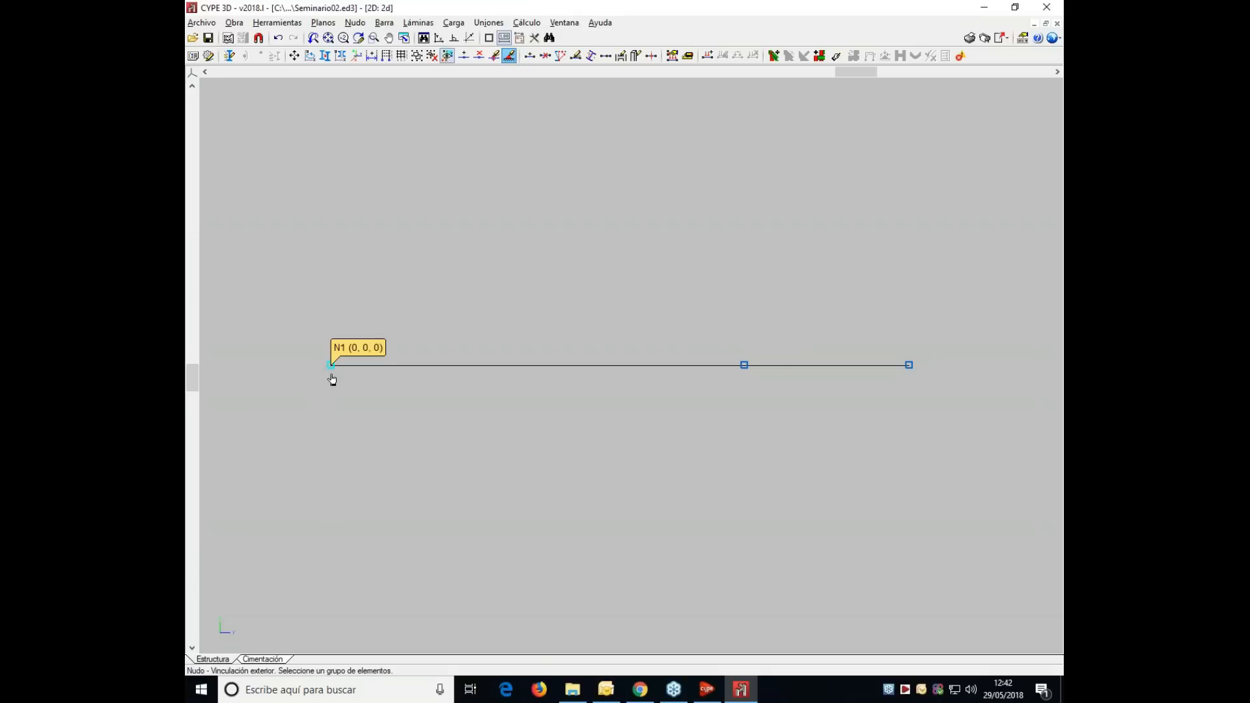
click(356, 23)
click(397, 110)
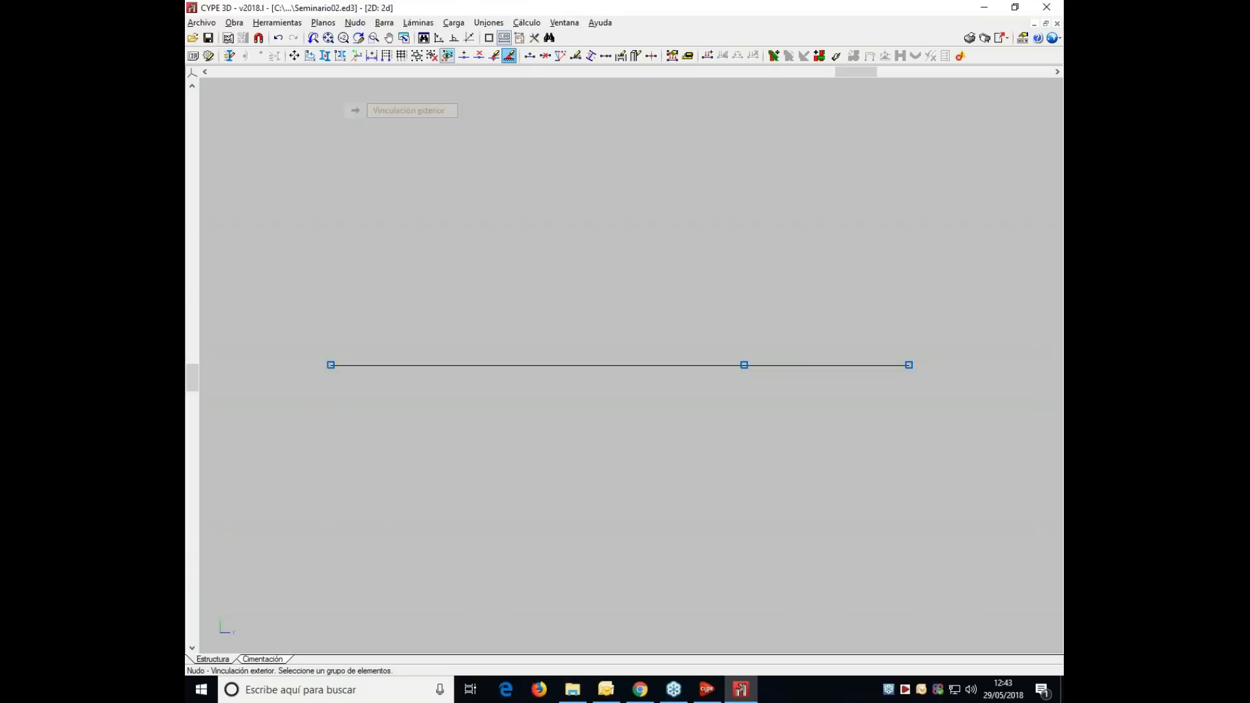
click(333, 369)
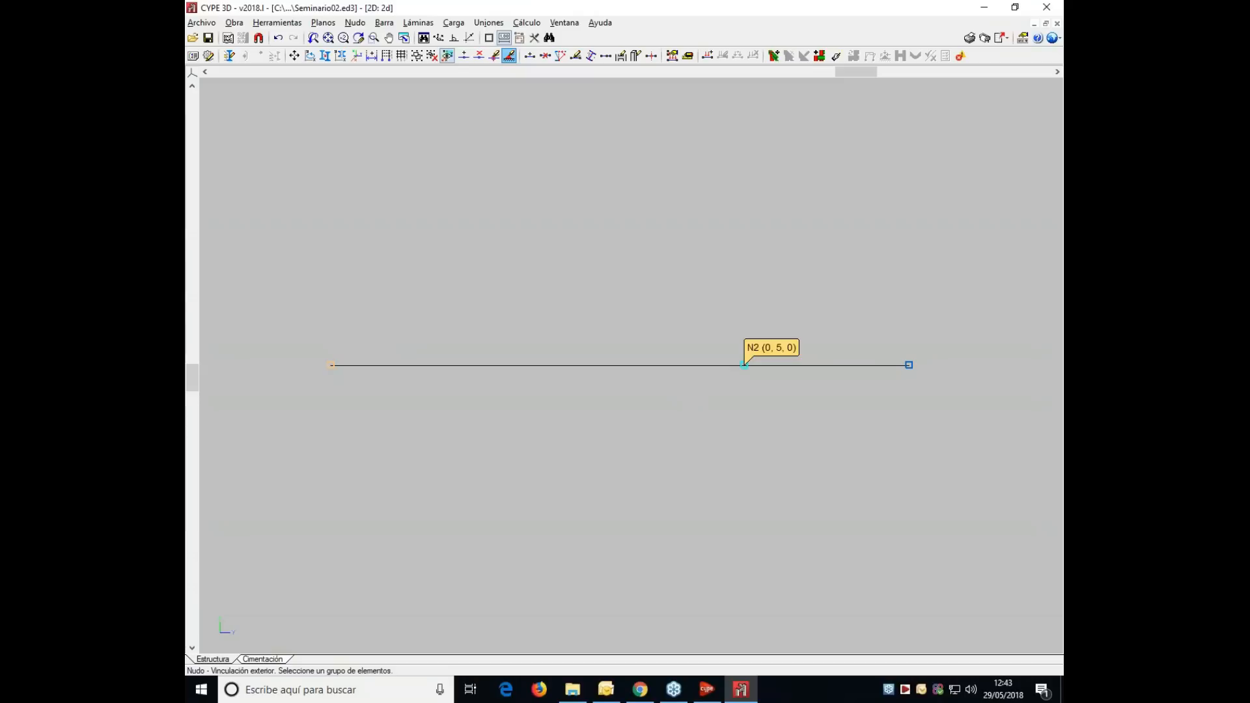
right_click(749, 376)
click(505, 280)
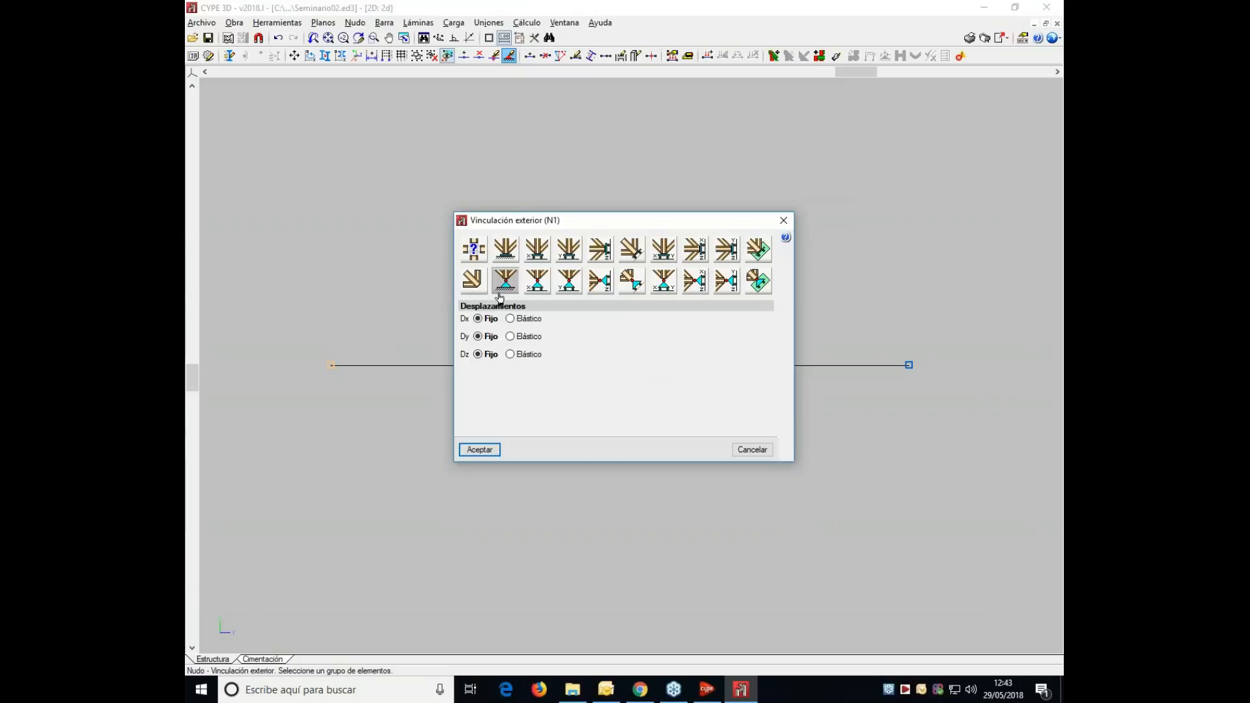
click(482, 449)
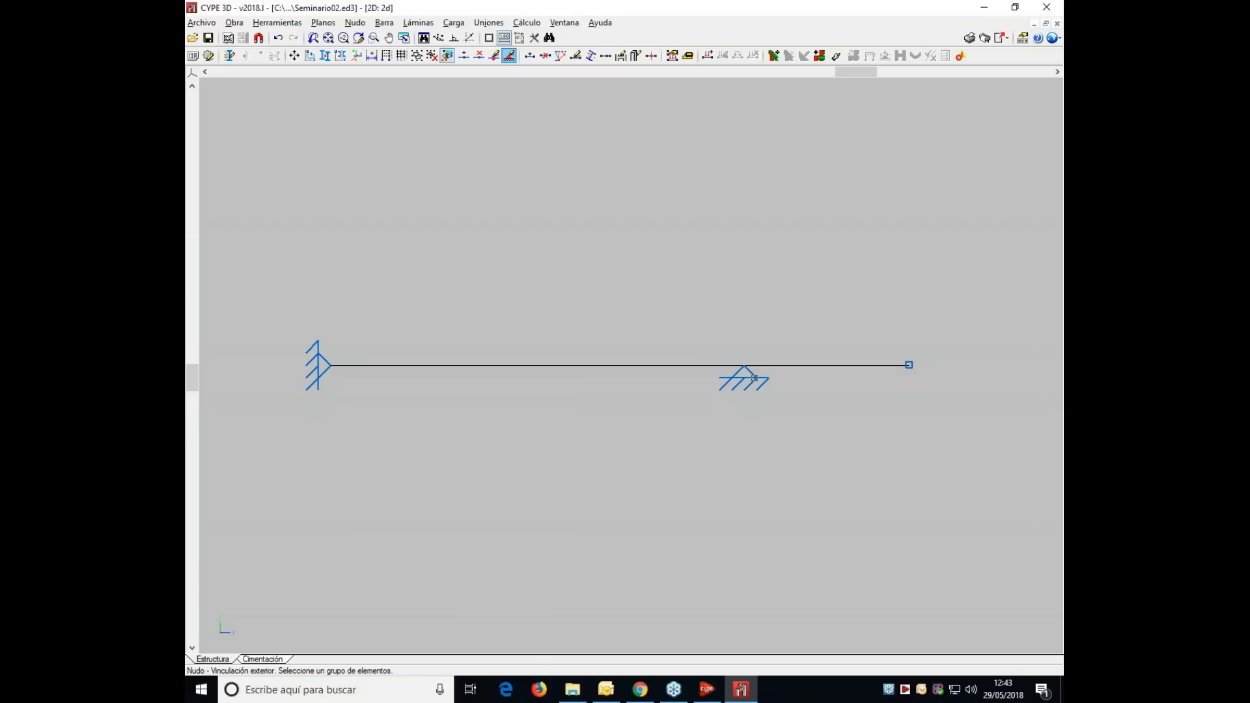
- Join both bars into a single piece from the start node to the free end, using Crear piezas
mouse_move(748, 373)
click(384, 23)
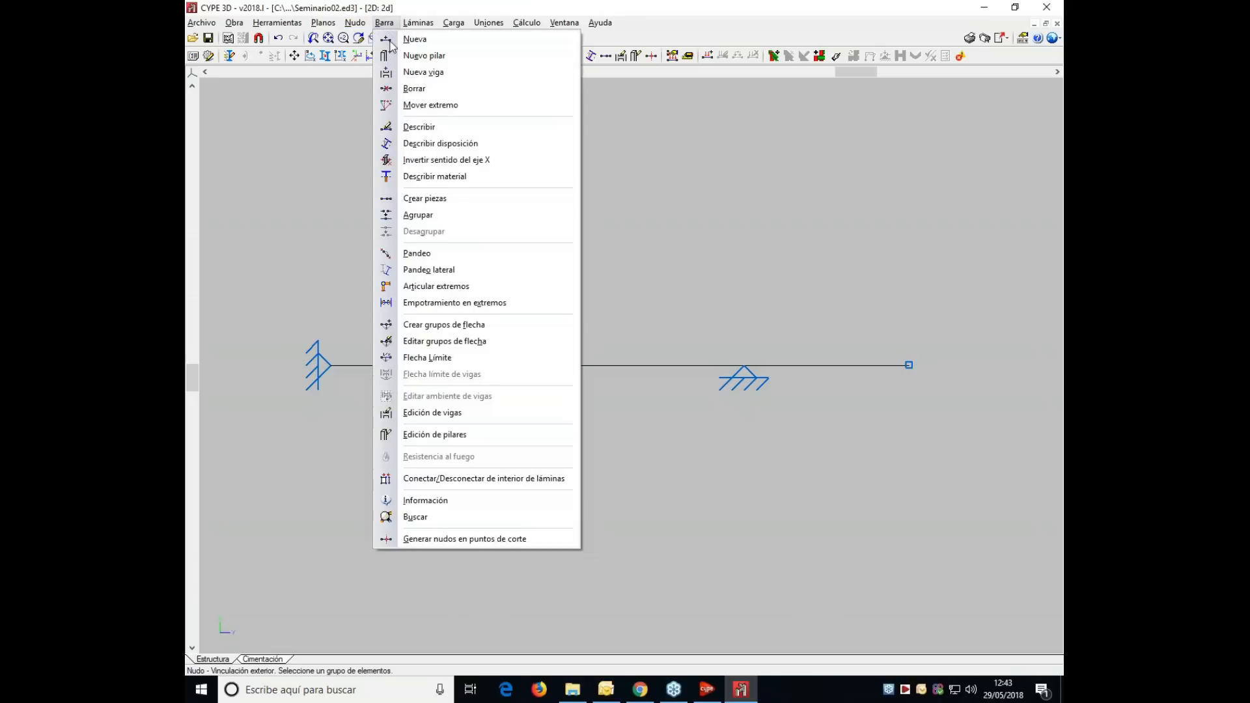
click(421, 199)
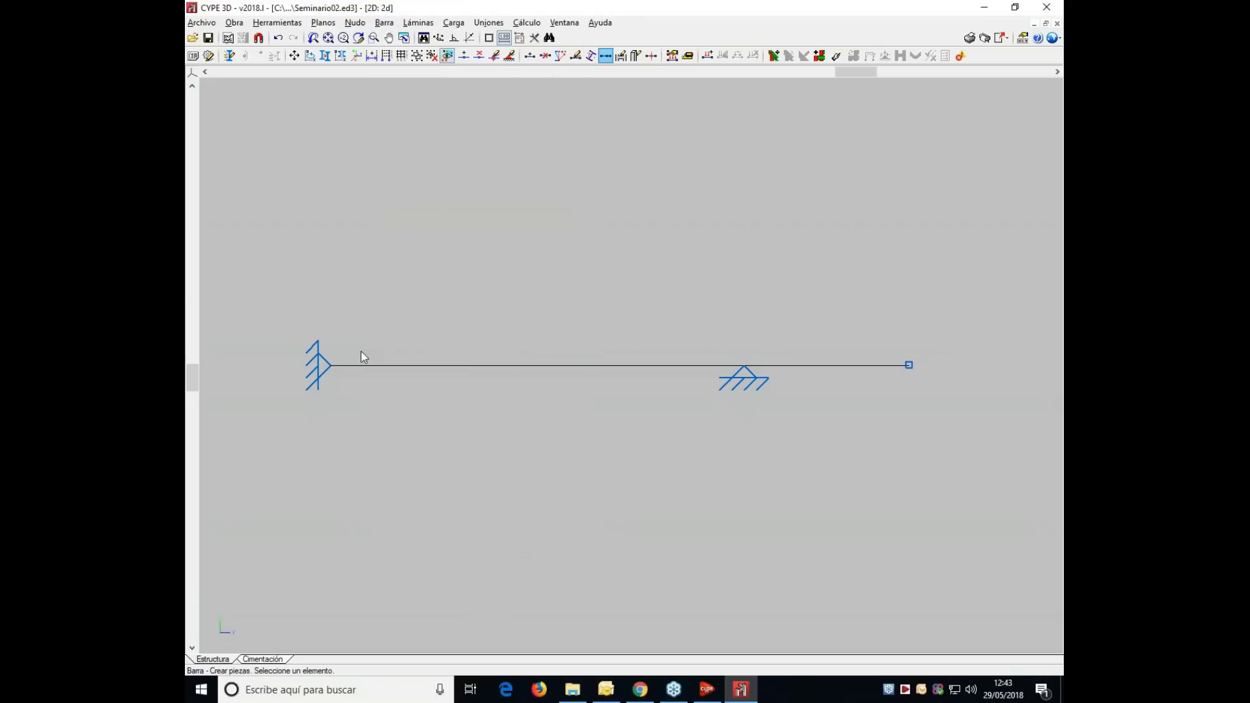
click(331, 371)
click(908, 368)
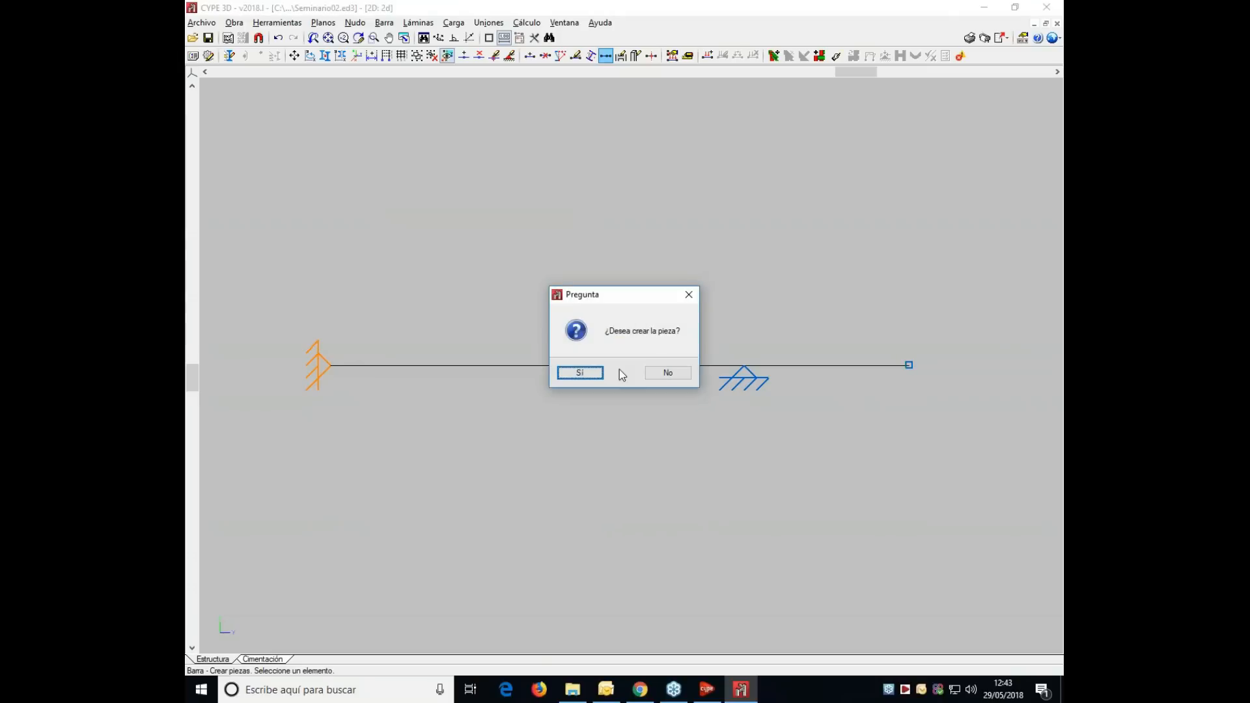
click(581, 373)
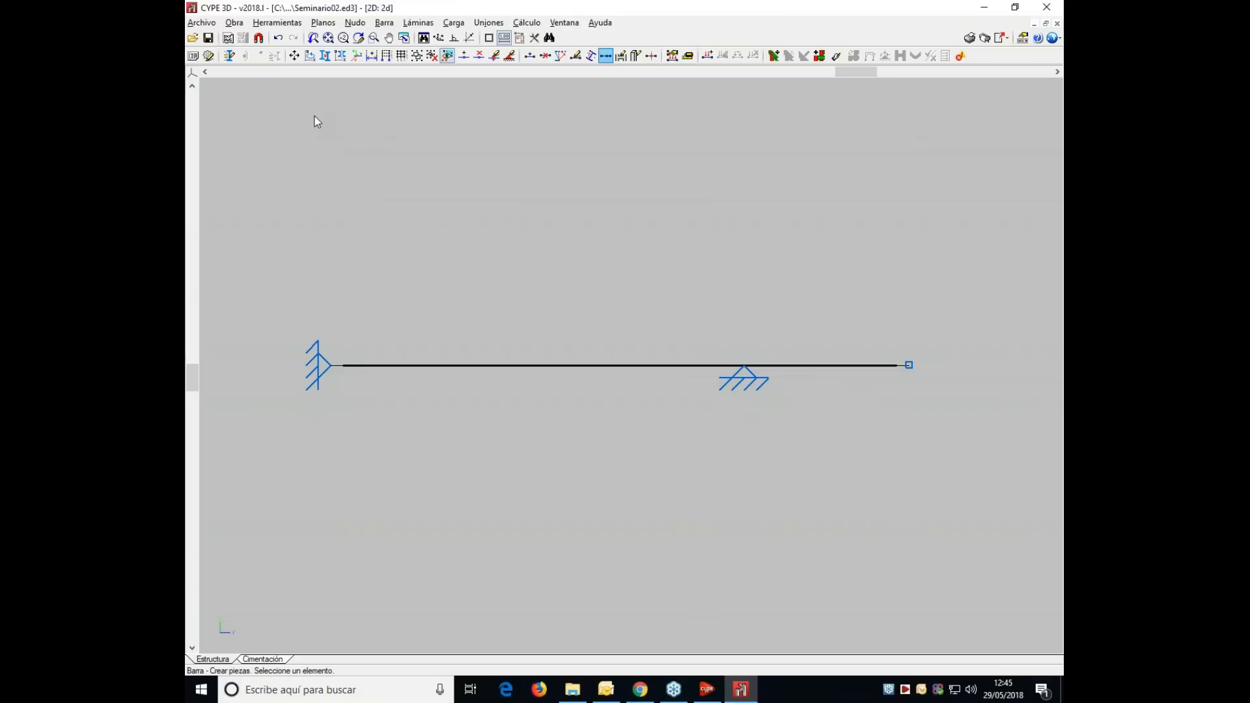
- Add a dead load hypothesis (Cargas muertas) with reference CM 1 to the job's additional hypotheses
click(234, 22)
click(270, 39)
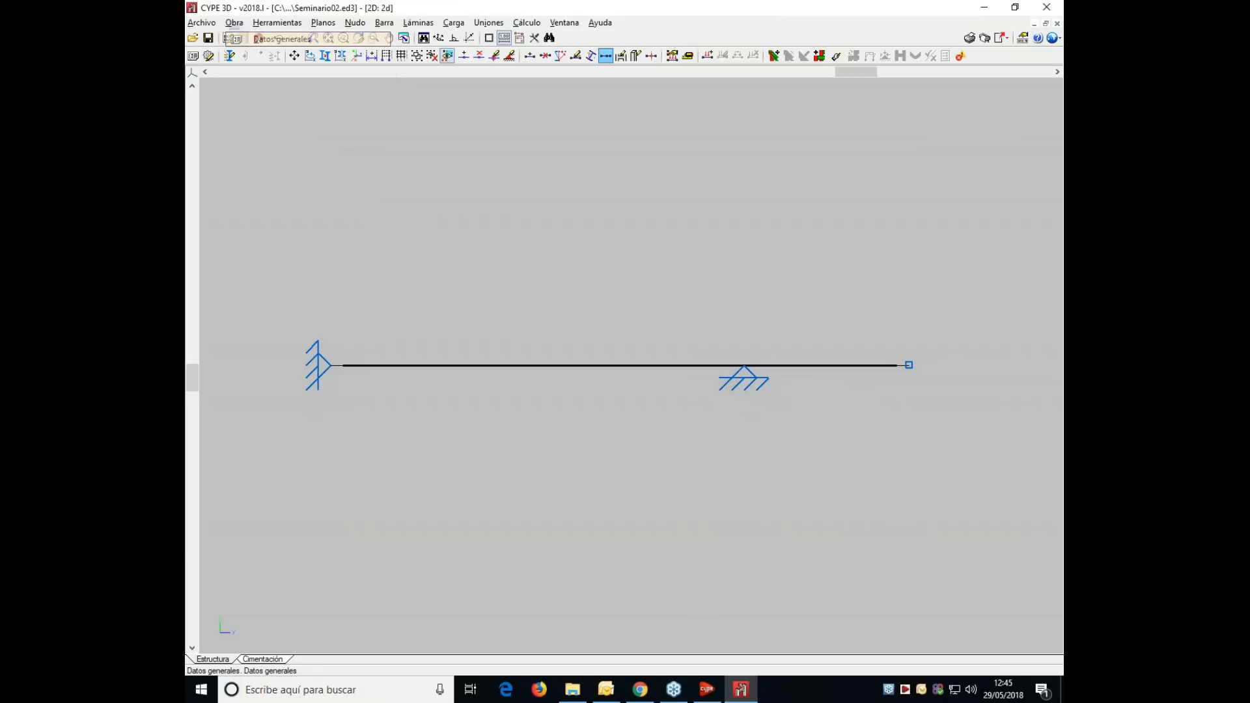
click(495, 408)
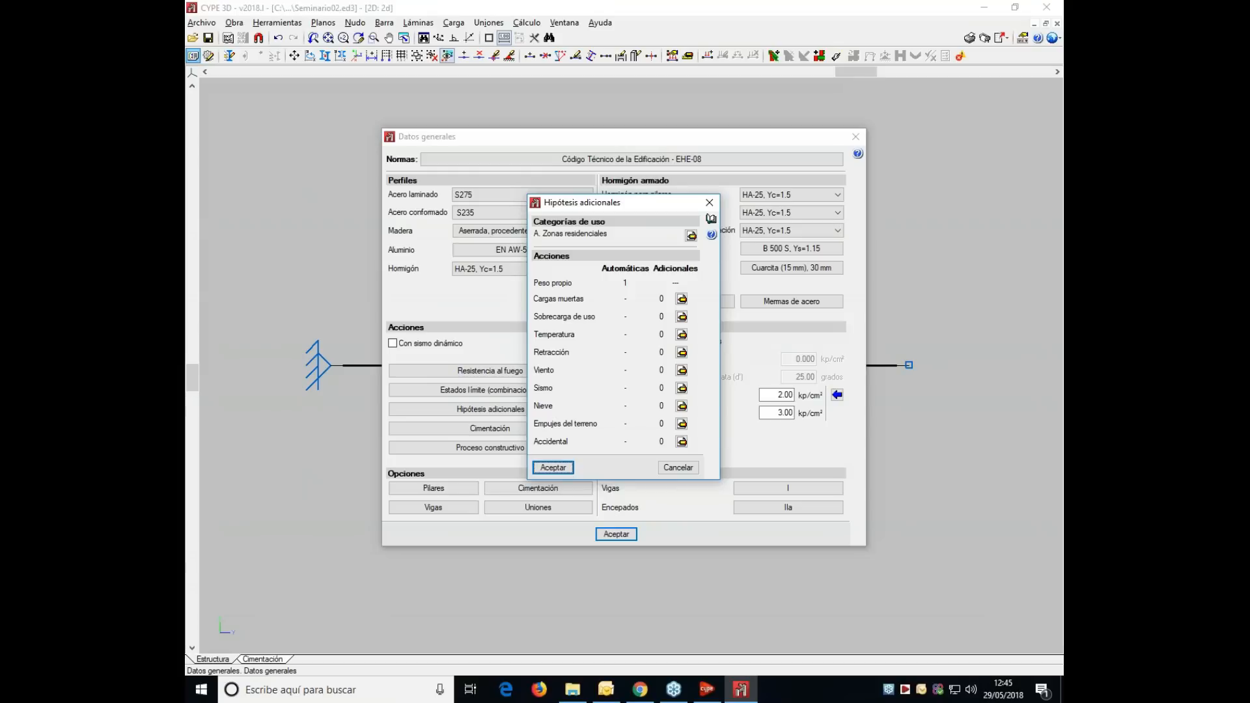
click(681, 298)
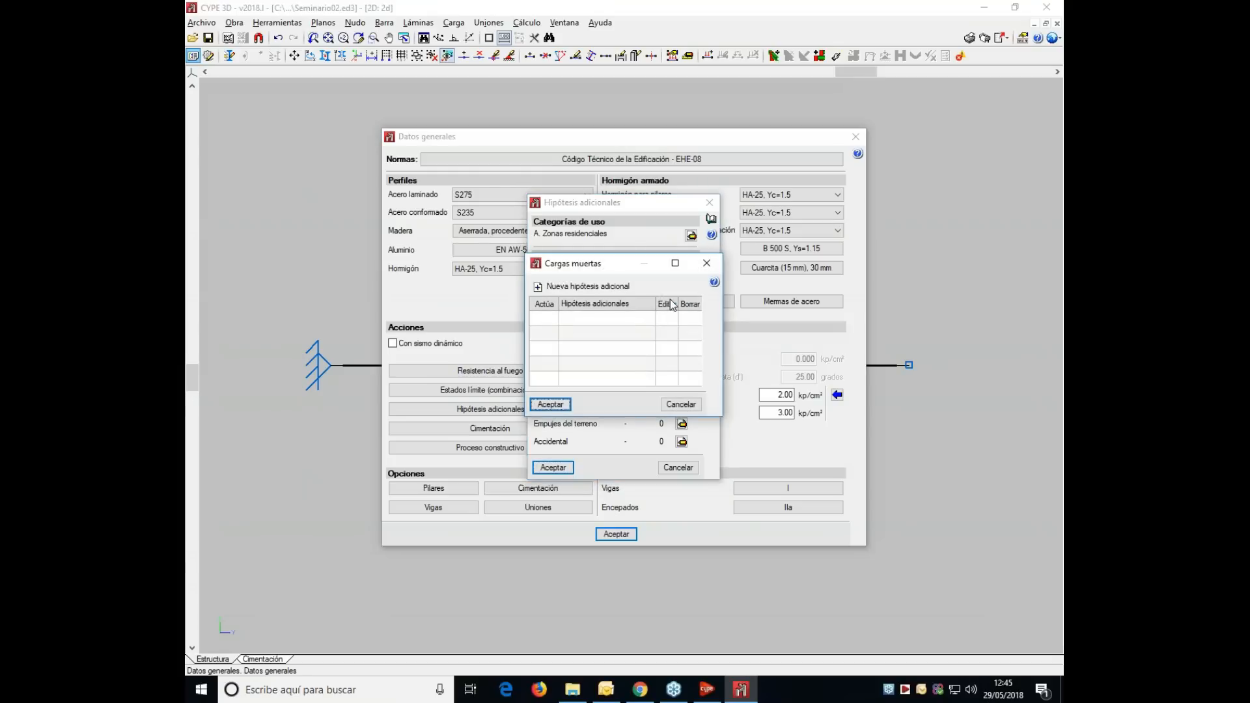
click(550, 286)
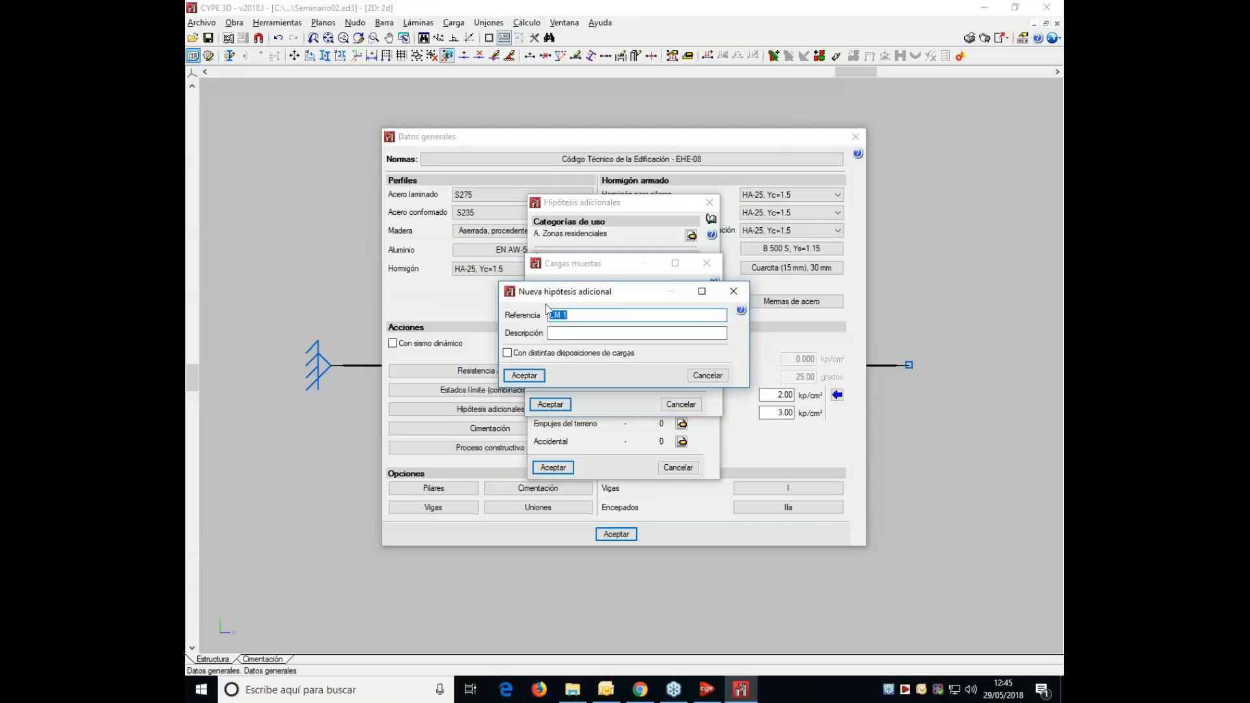
click(533, 375)
click(550, 404)
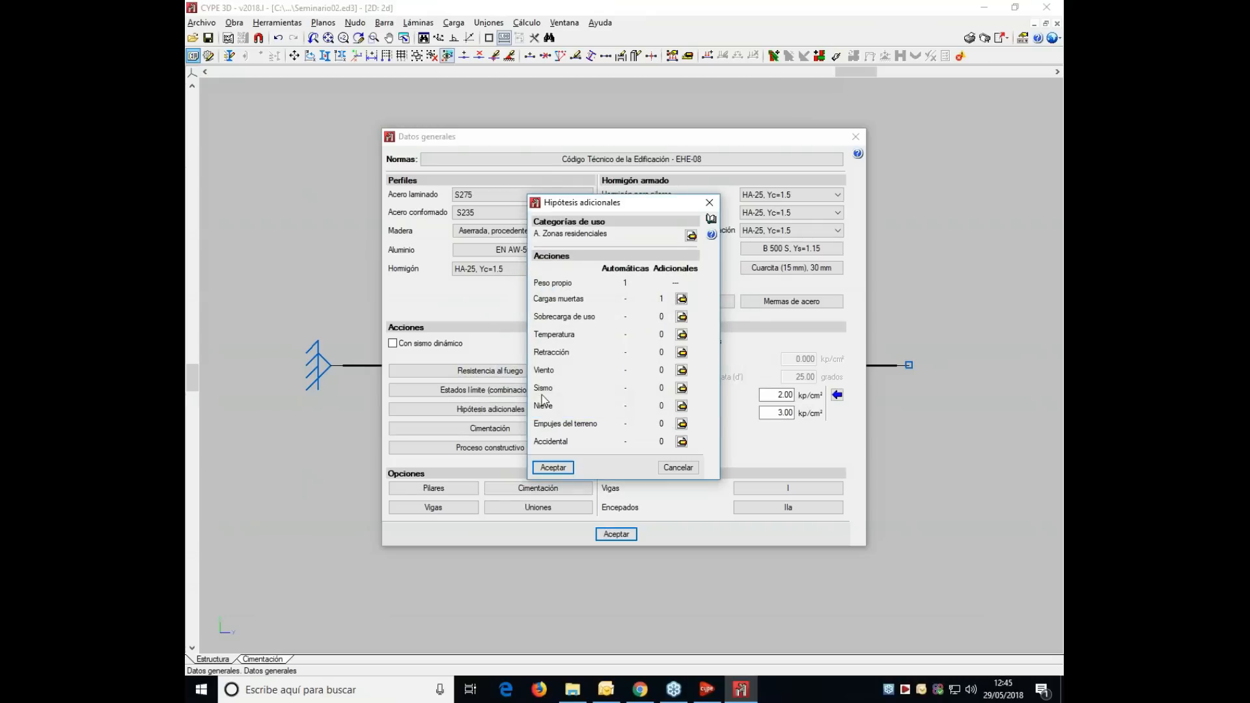
- Add one Sobrecarga de uso hypothesis with its default reference and accept the general data
click(681, 317)
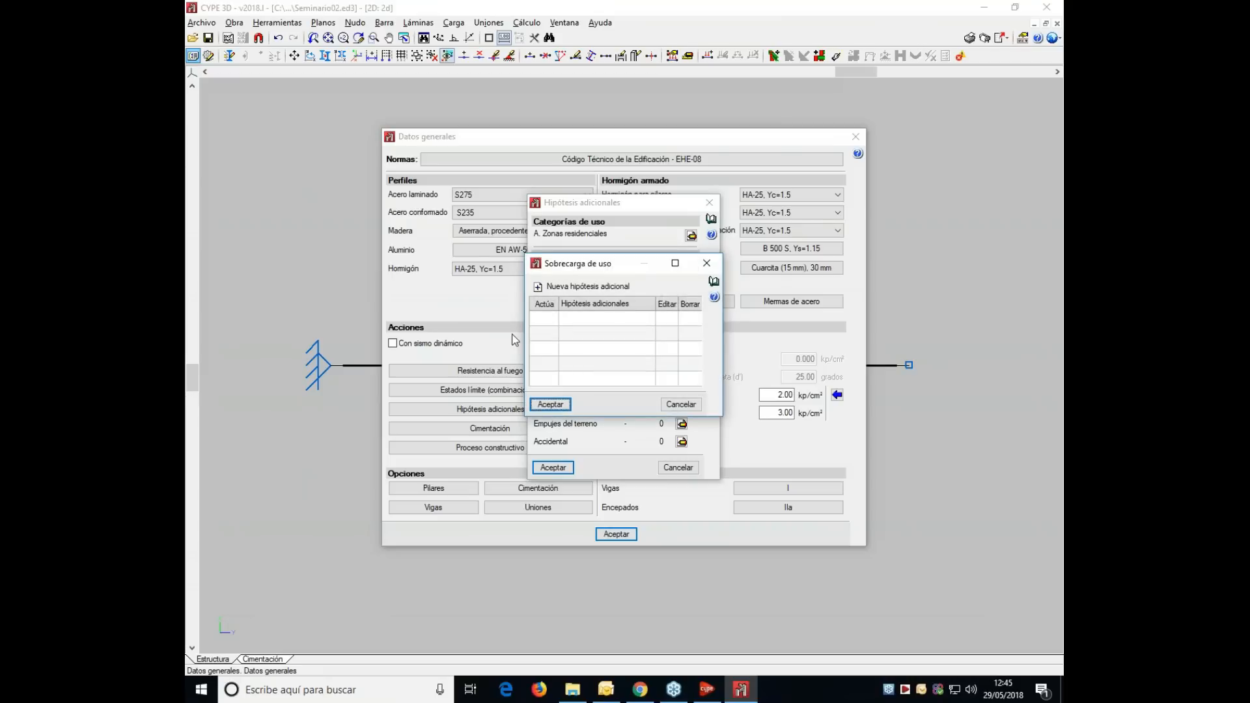
click(554, 286)
click(524, 376)
click(550, 404)
click(546, 468)
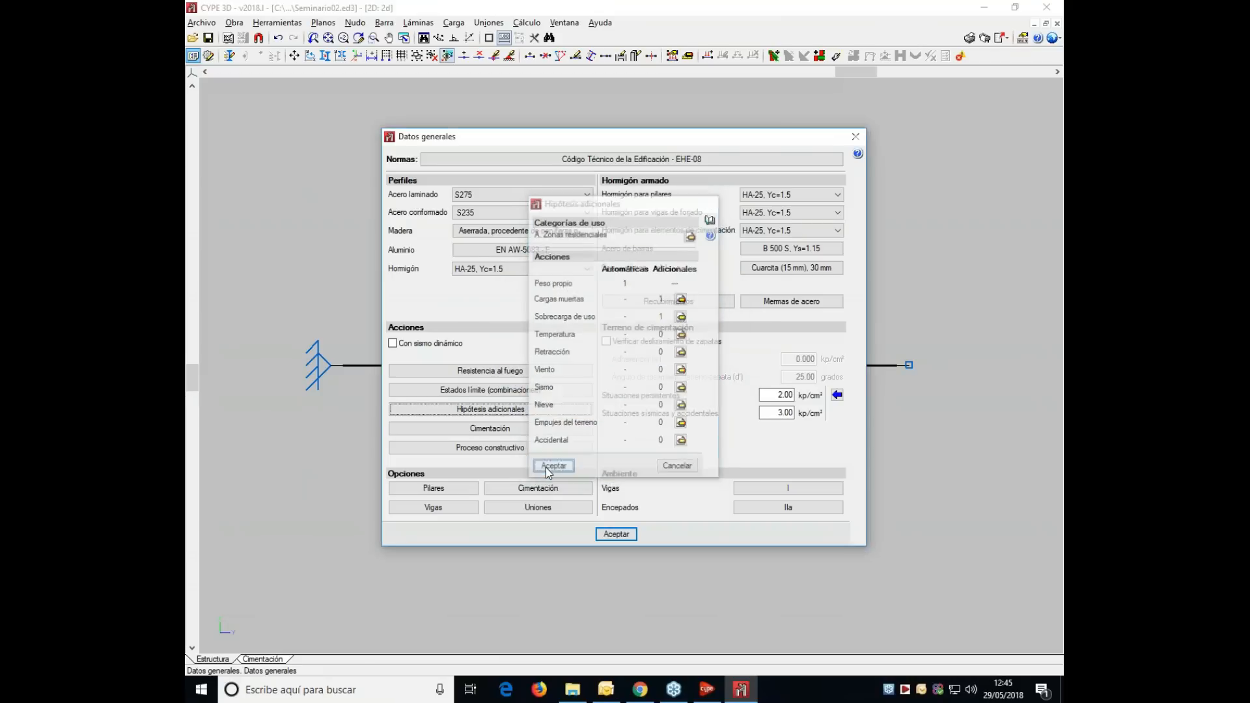
click(615, 535)
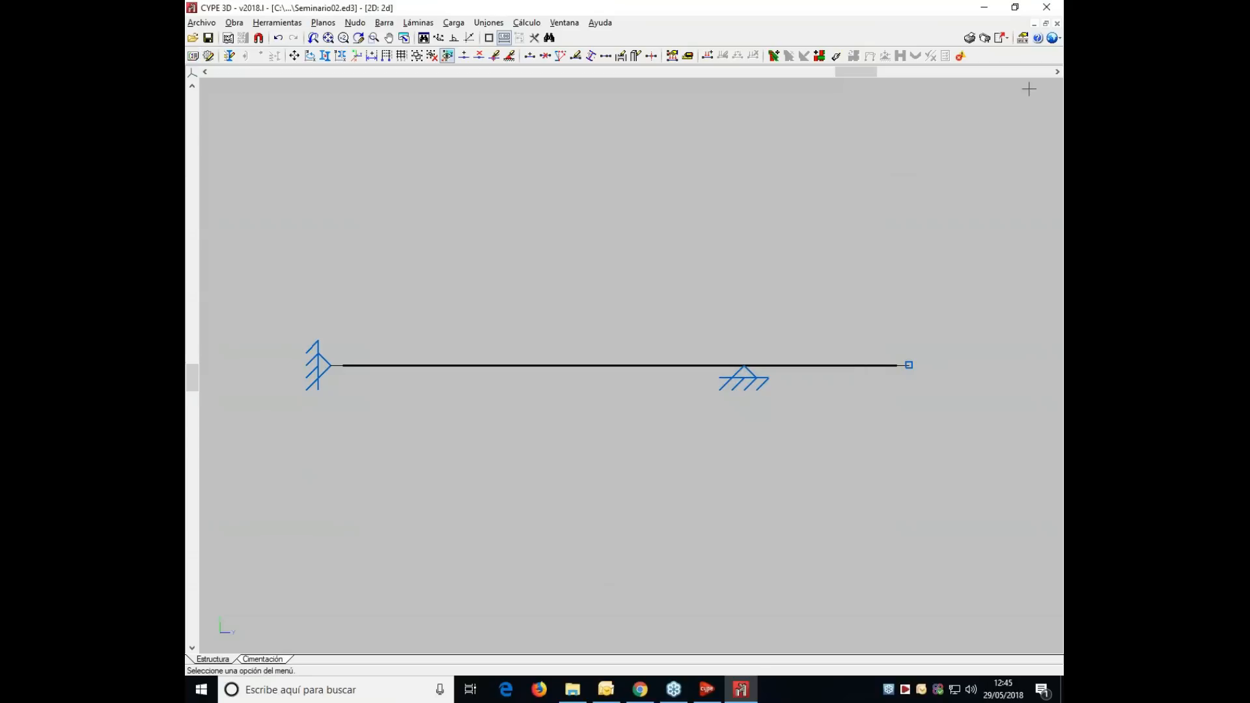
- Open the job's system of units settings and accept Sistema de unidades: M.K.S
click(1054, 37)
click(974, 56)
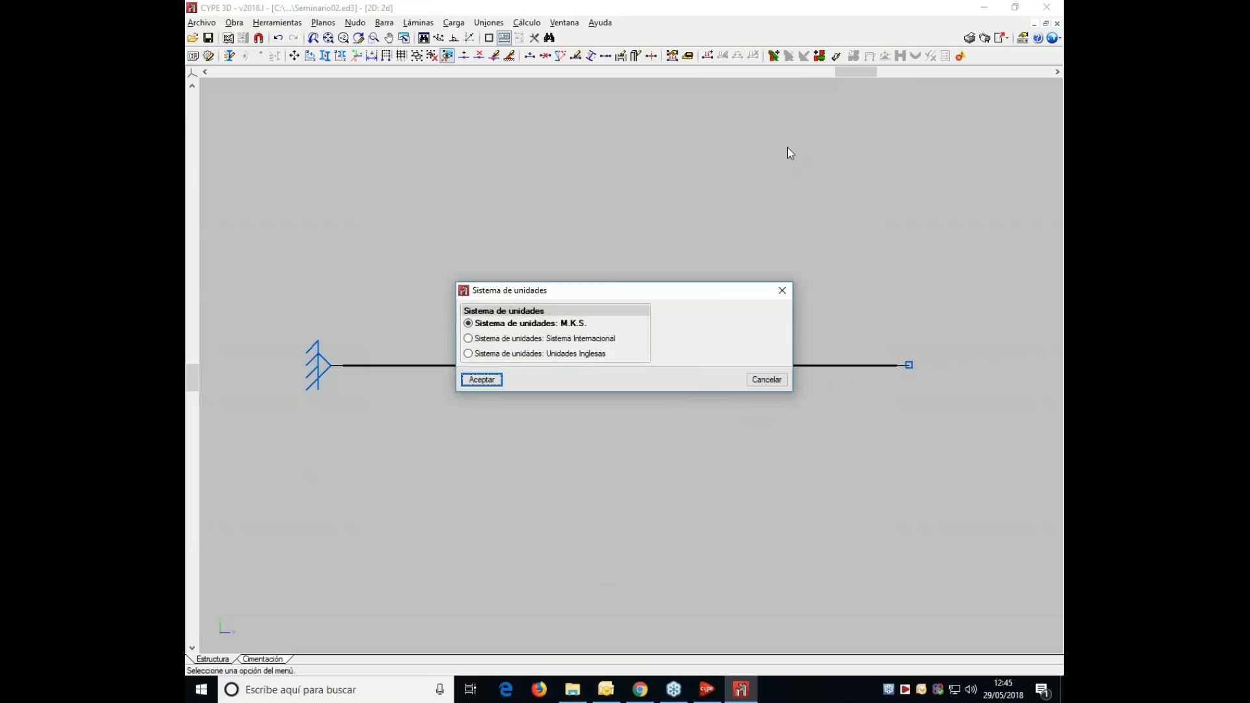
click(493, 382)
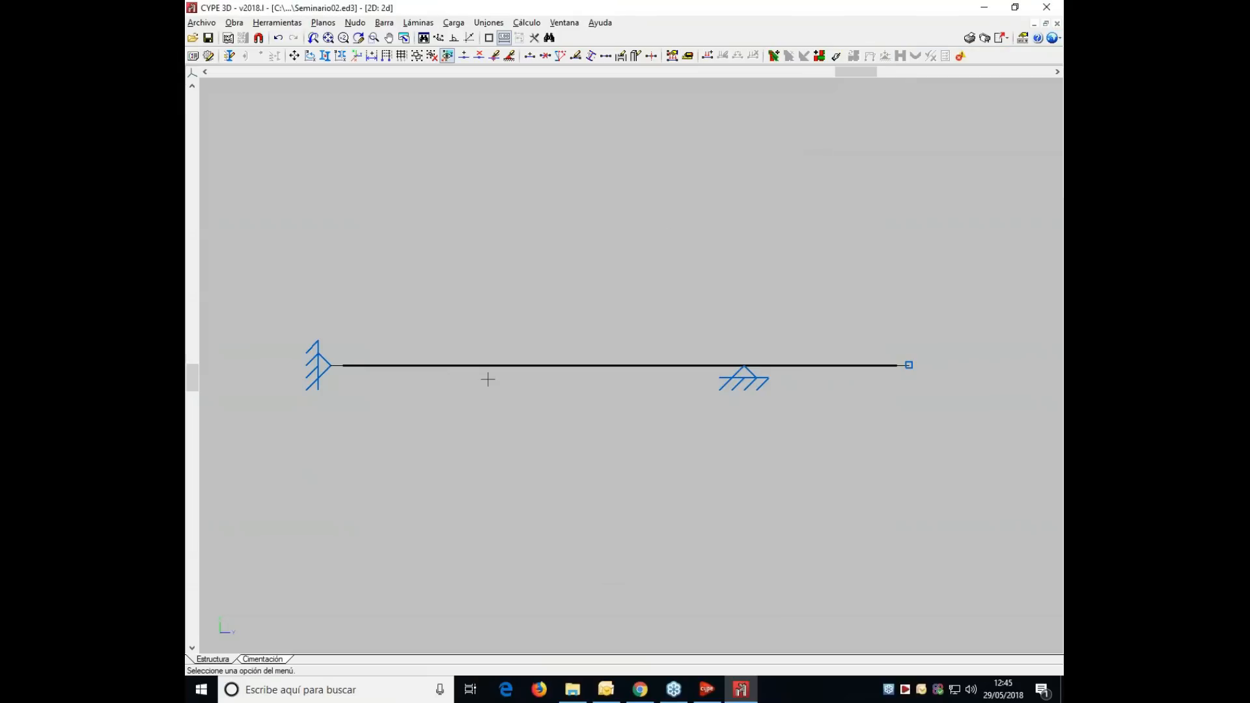
- Apply a uniform load of 0.250 t/m in hypothesis CM 1 to both bars, along the negative global Z axis
click(454, 23)
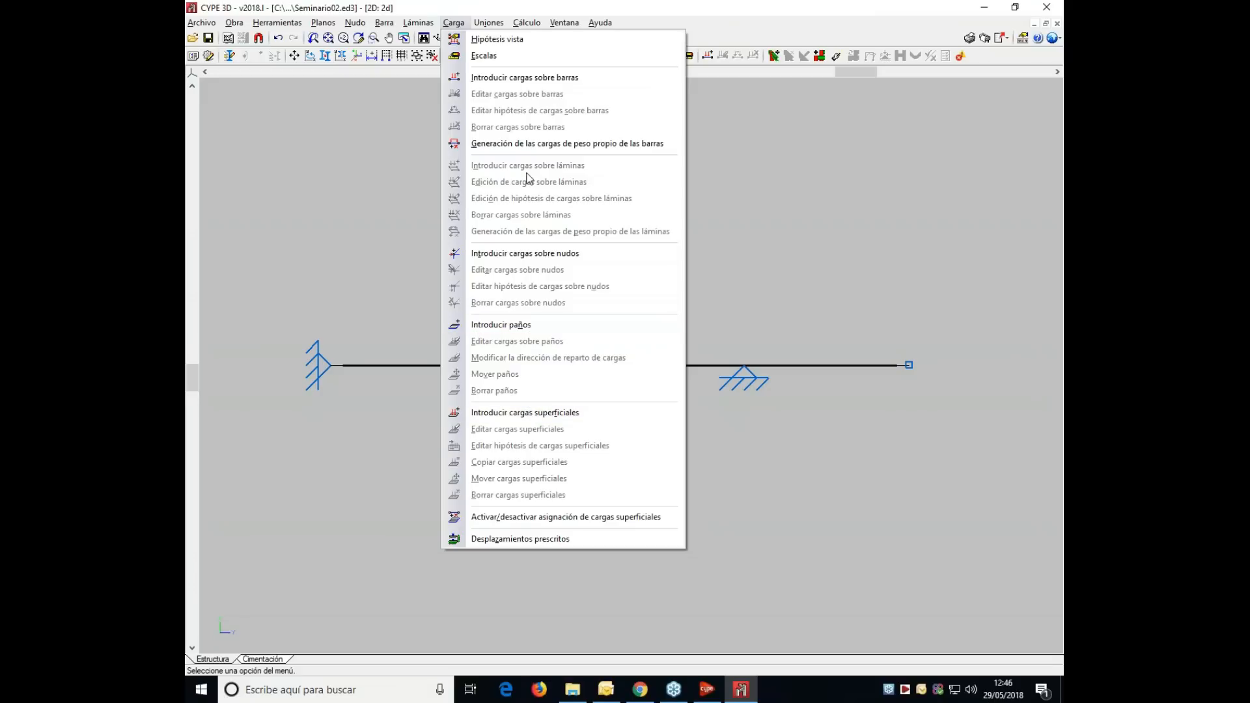
click(529, 78)
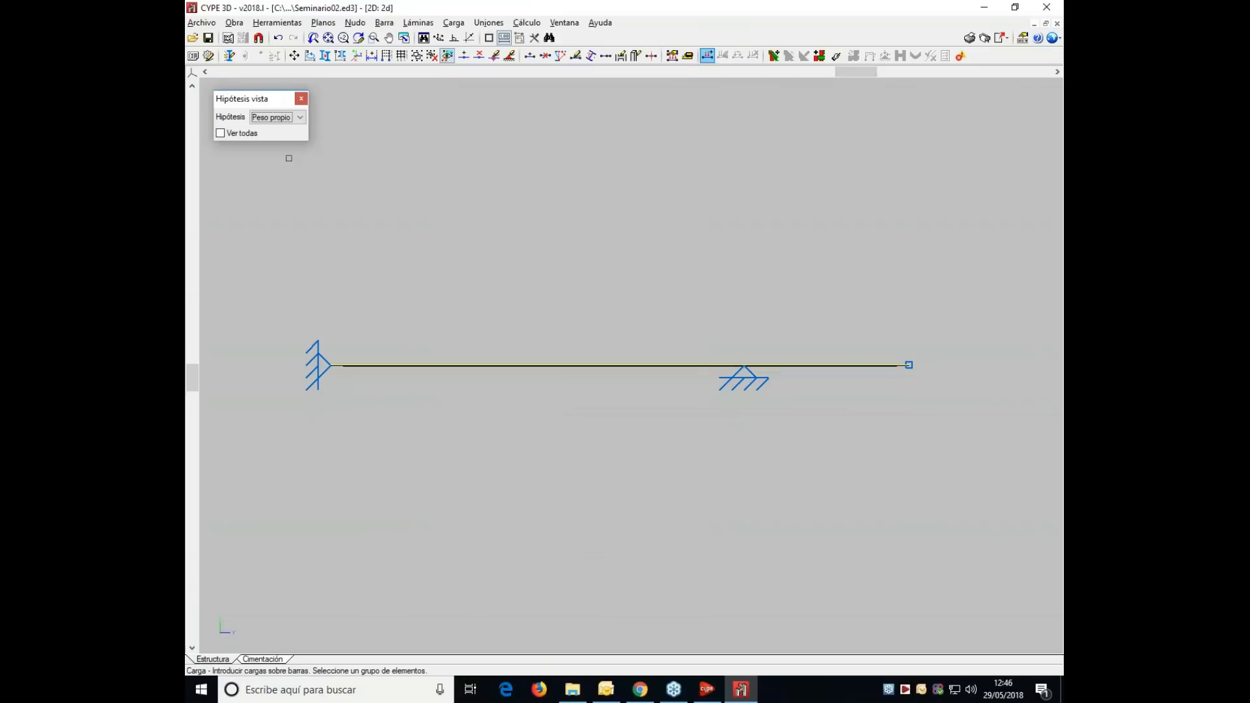
click(276, 120)
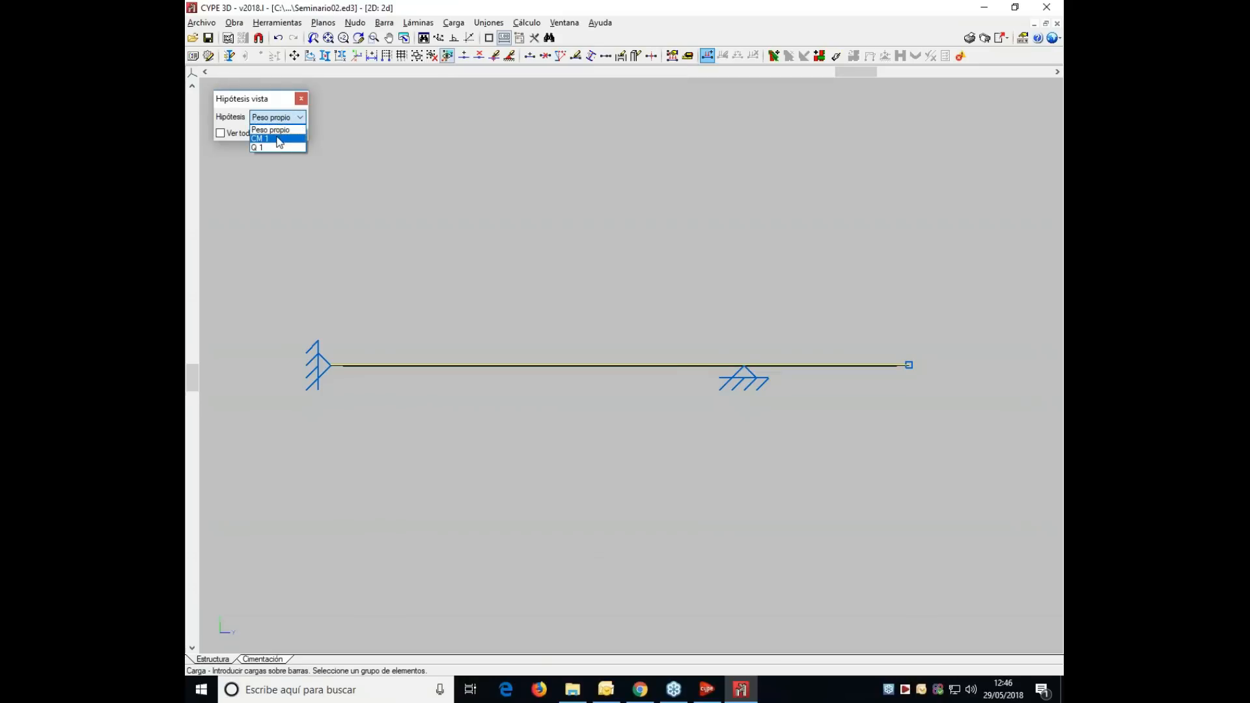
click(273, 138)
click(653, 371)
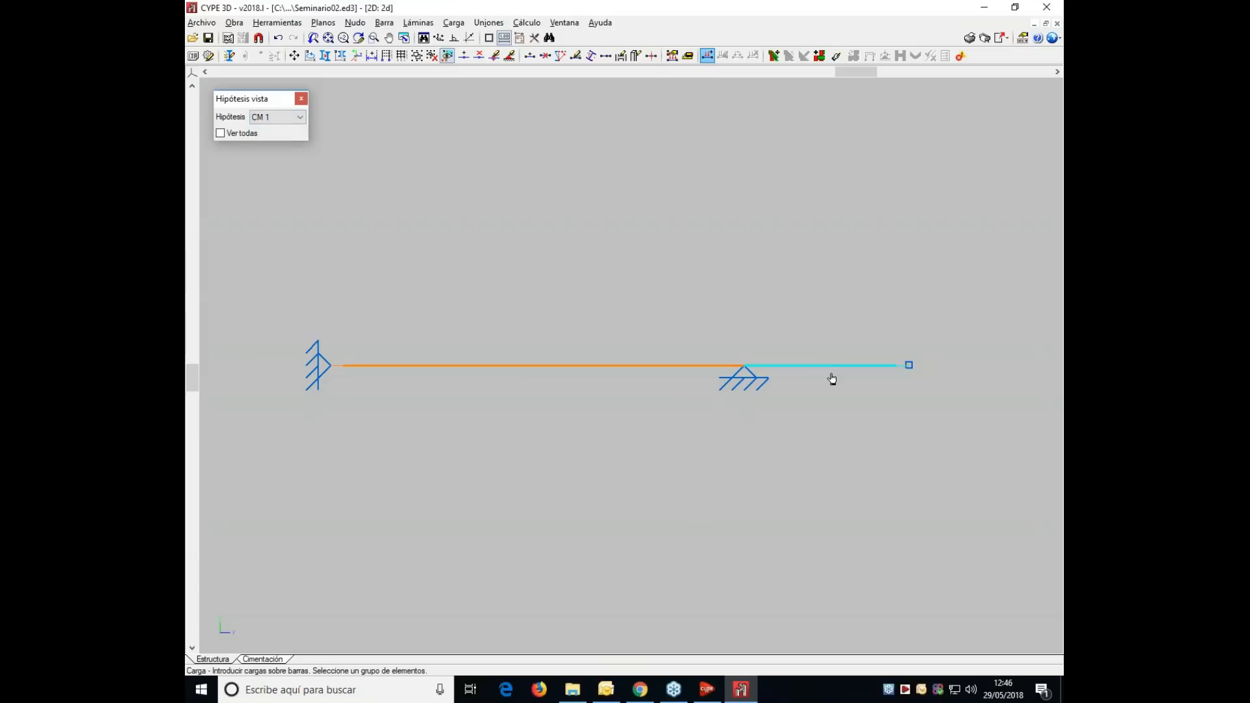
click(832, 372)
right_click(832, 372)
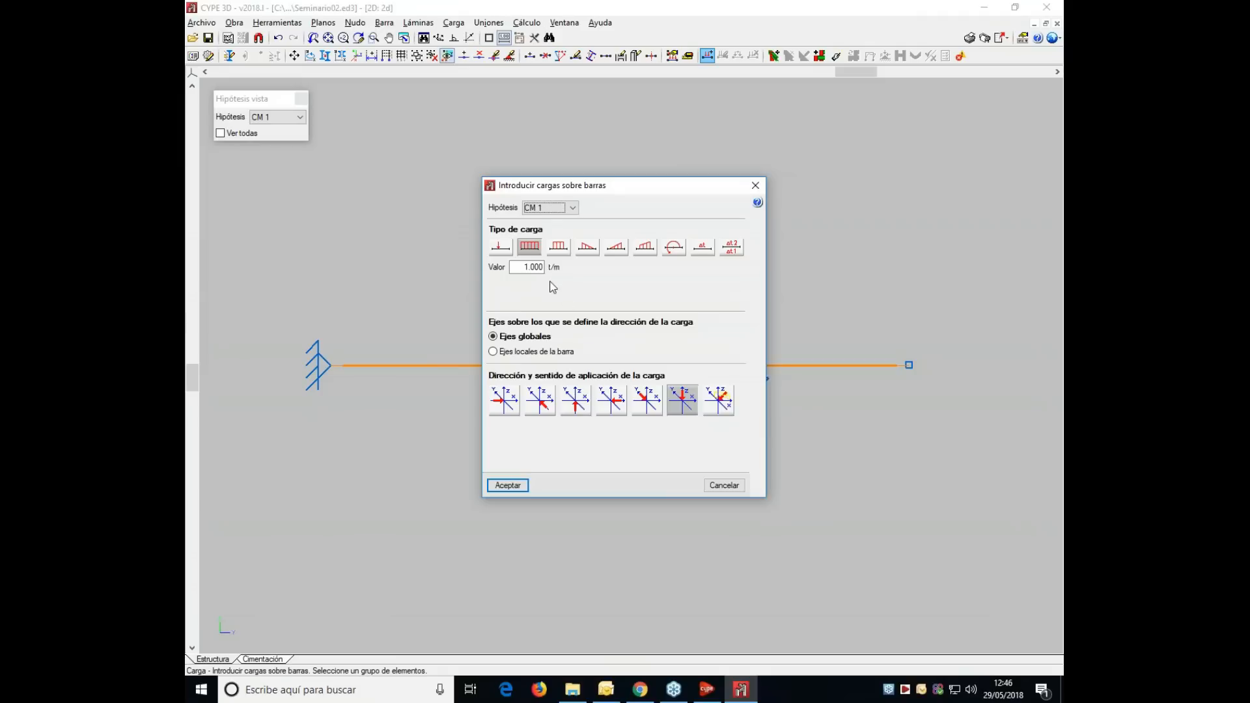
double_click(523, 267)
text(0.250)
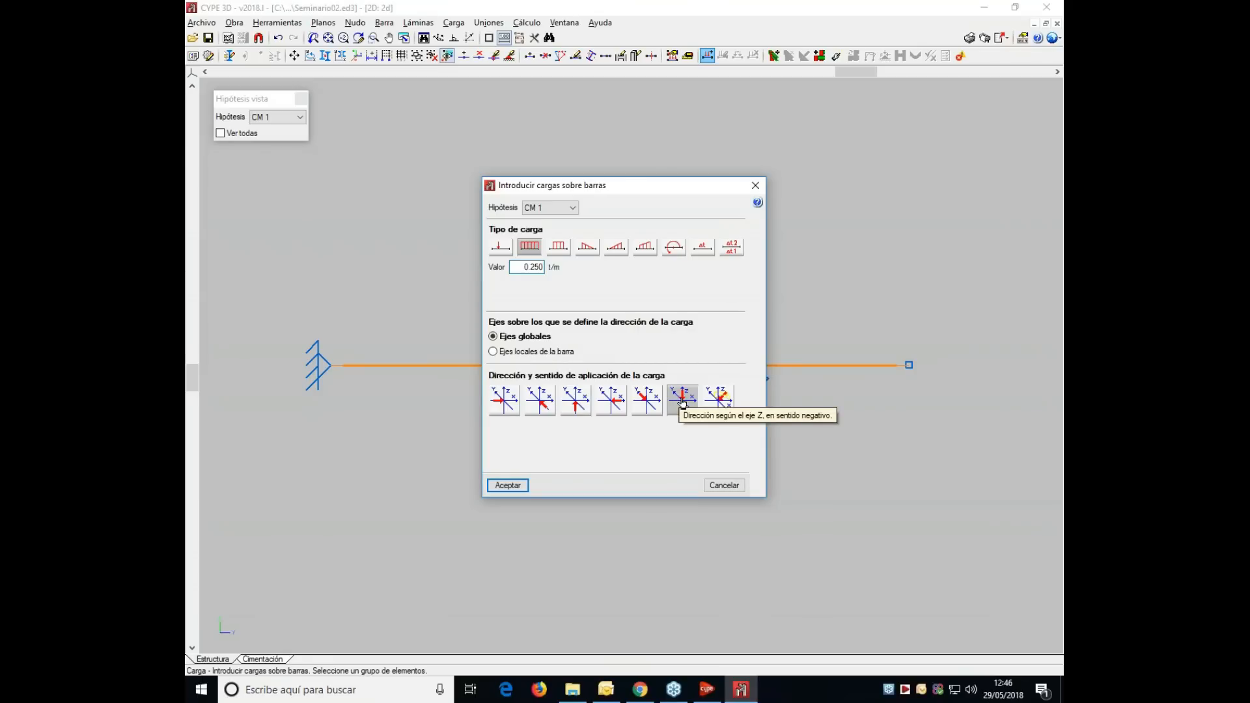
click(507, 486)
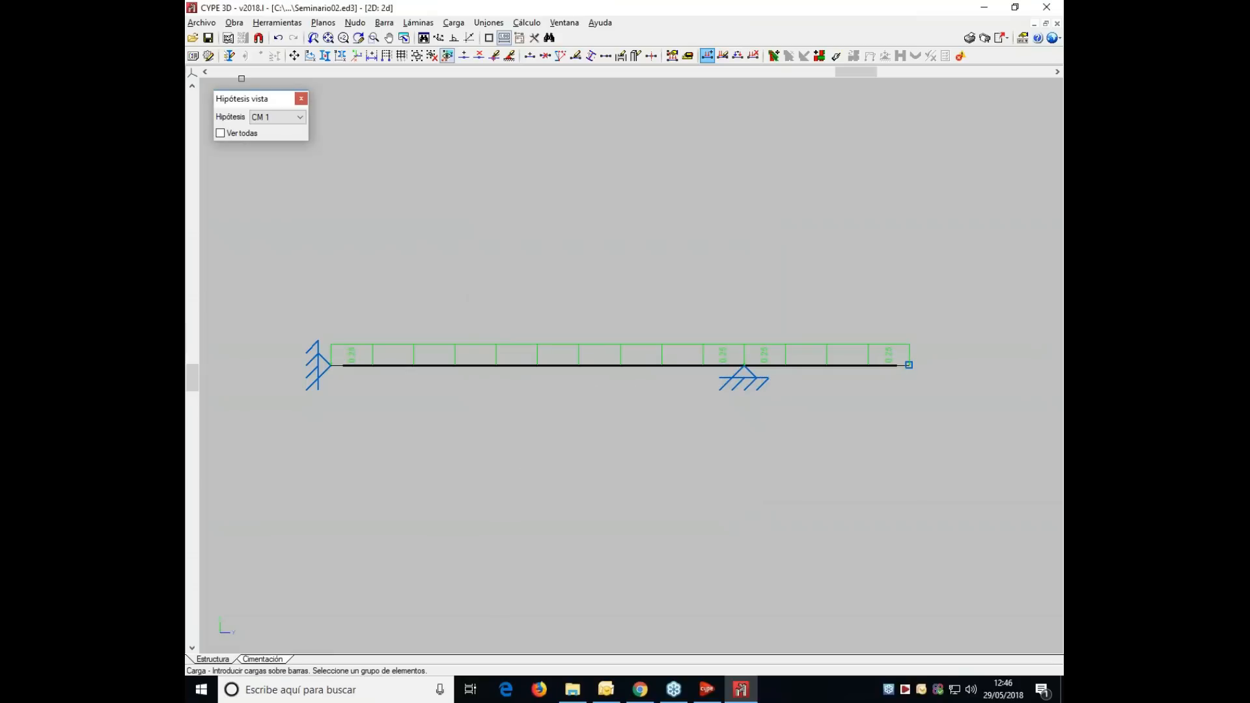
- Apply a uniform load of 0.350 t/m in hypothesis Q 1 to both bars, along the negative global Z axis
click(274, 117)
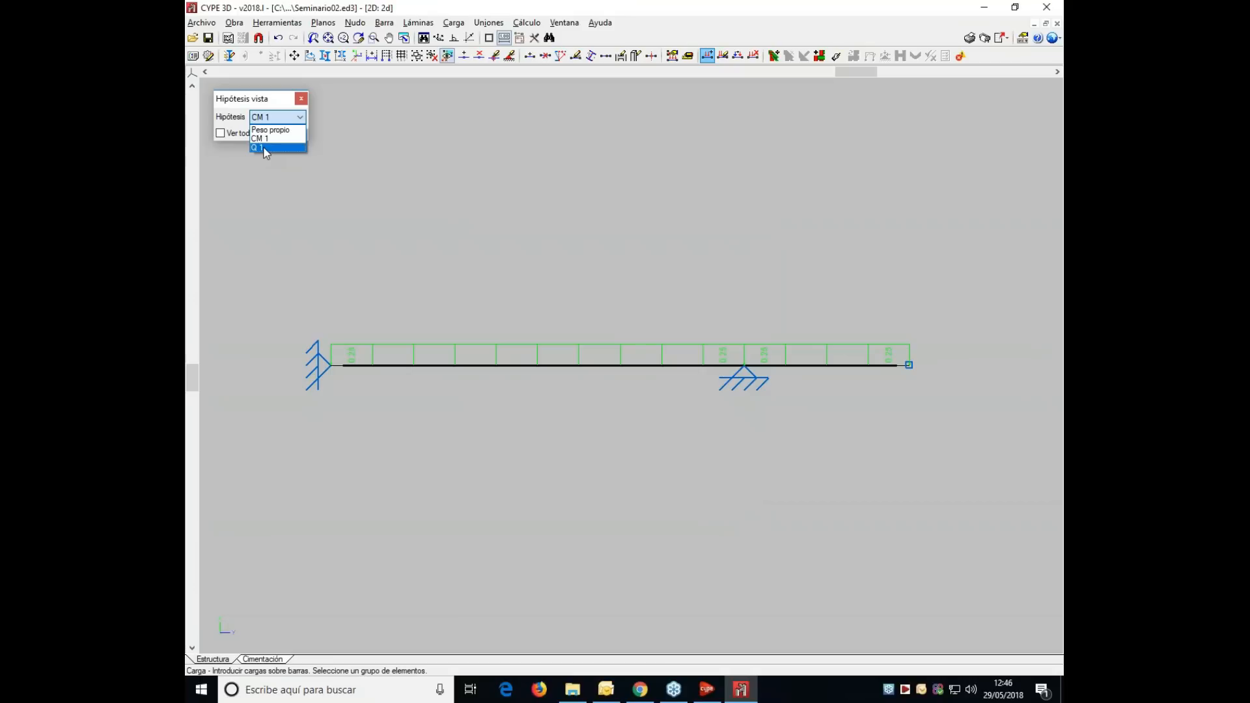
click(264, 148)
click(728, 365)
click(759, 366)
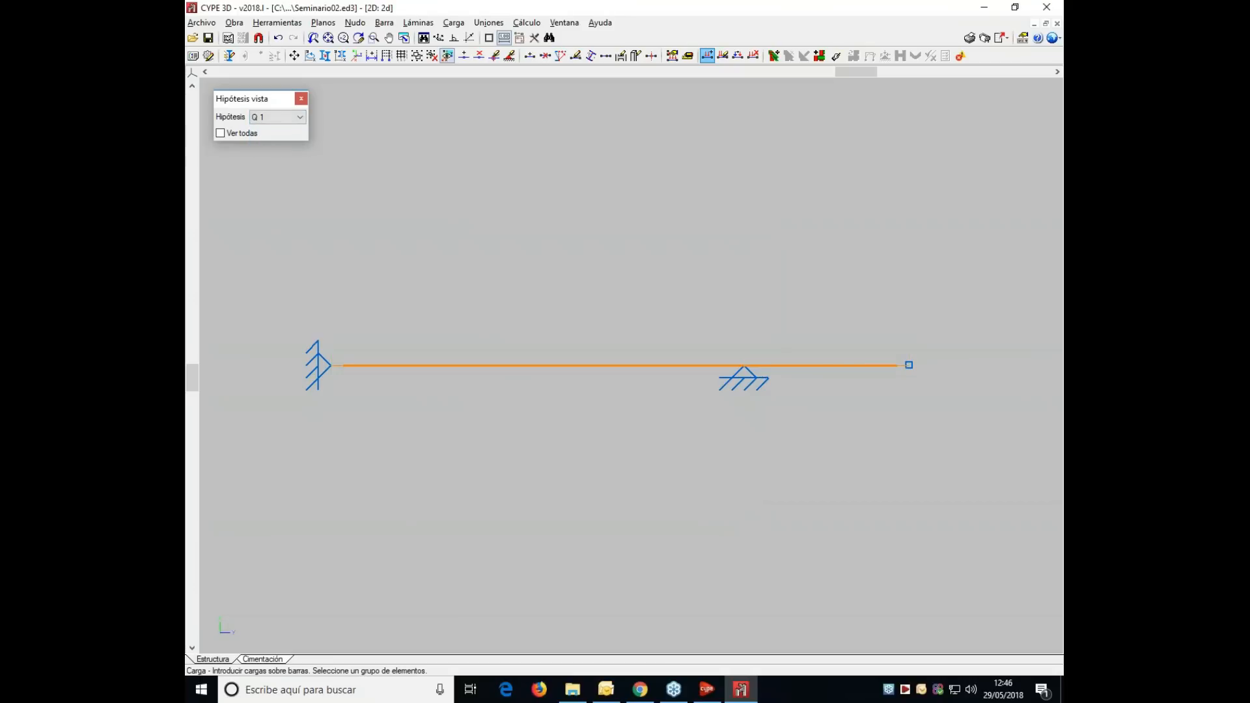
right_click(685, 370)
key(Tab)
key(Tab)
text(0.350)
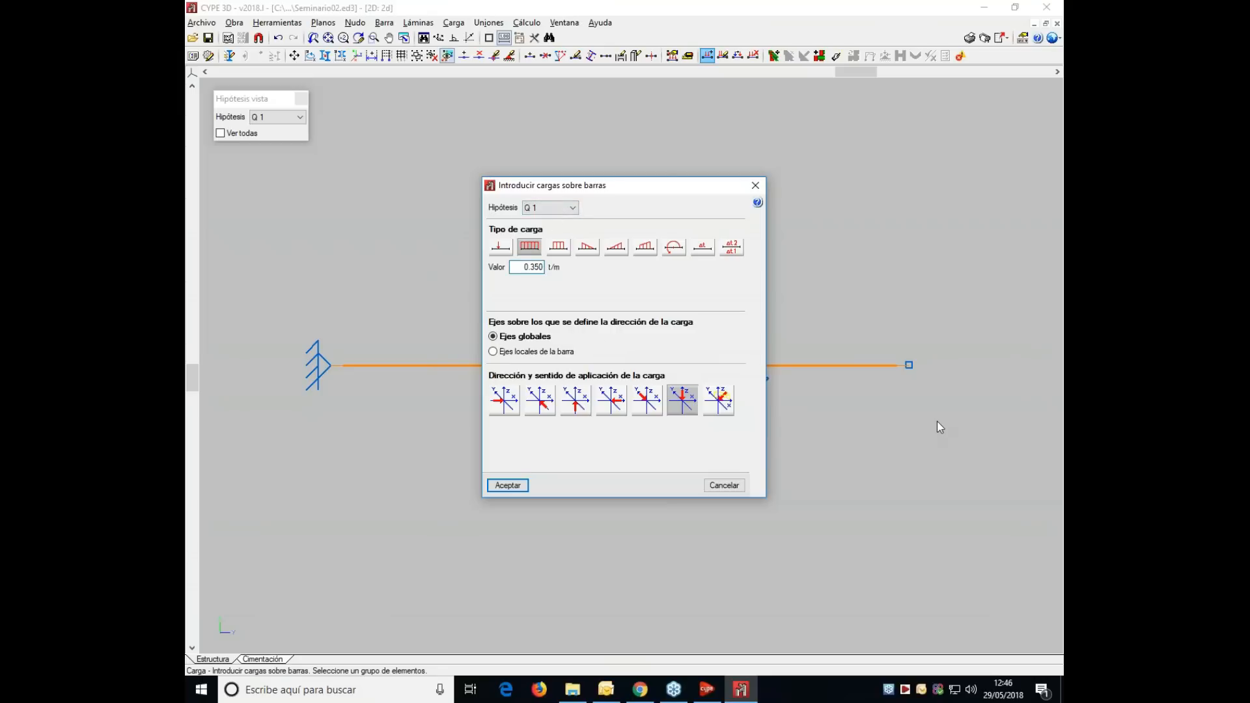
click(500, 486)
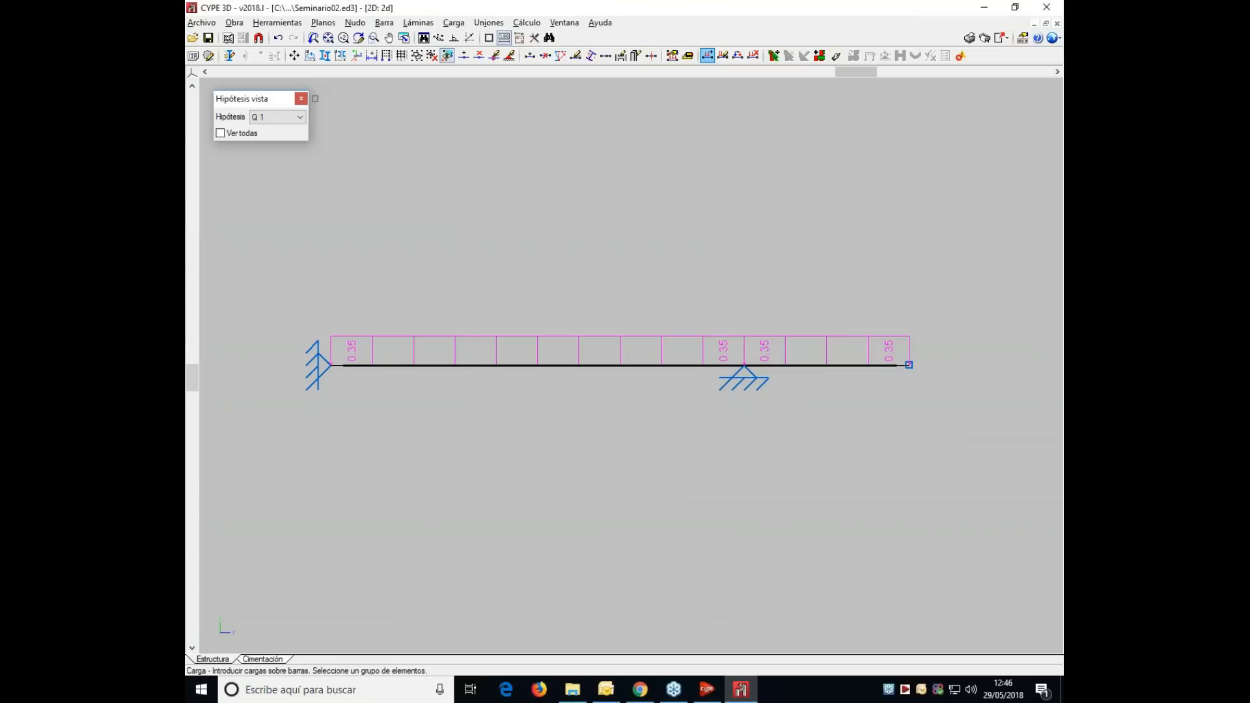
- View the CM 1 loads on the beam, and display the loads of all hypotheses together
click(453, 22)
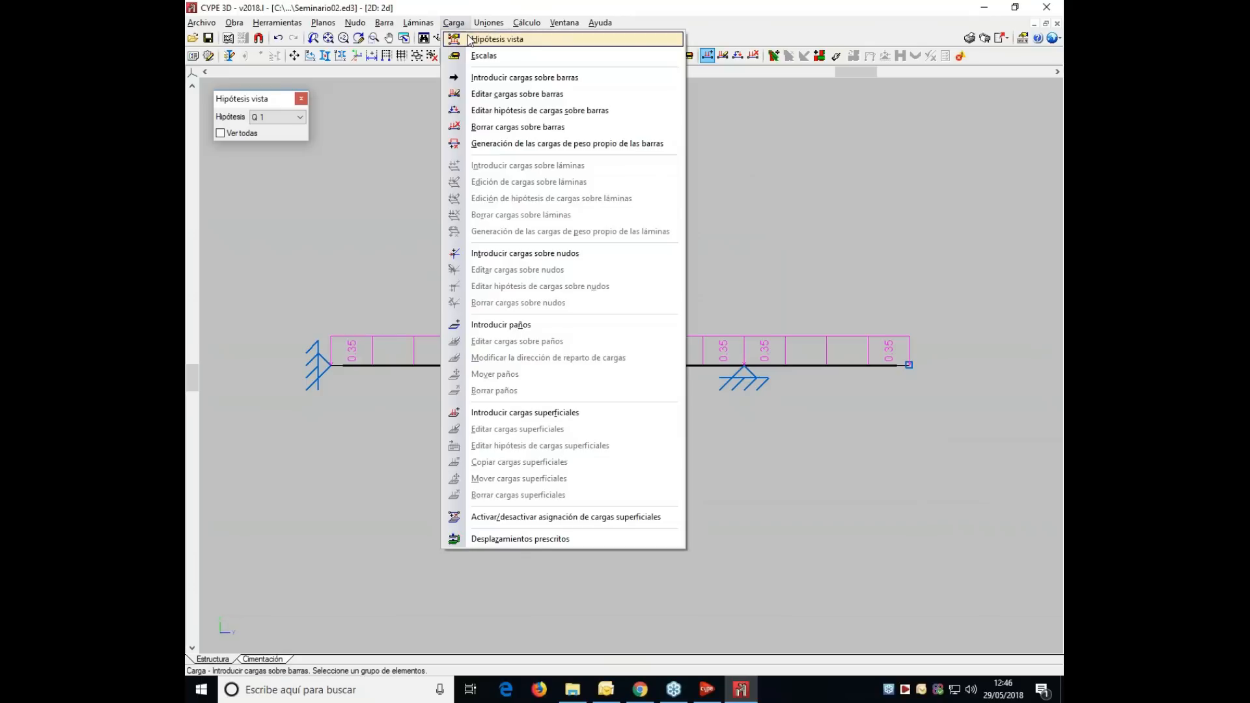
click(482, 40)
click(628, 327)
click(620, 347)
click(595, 367)
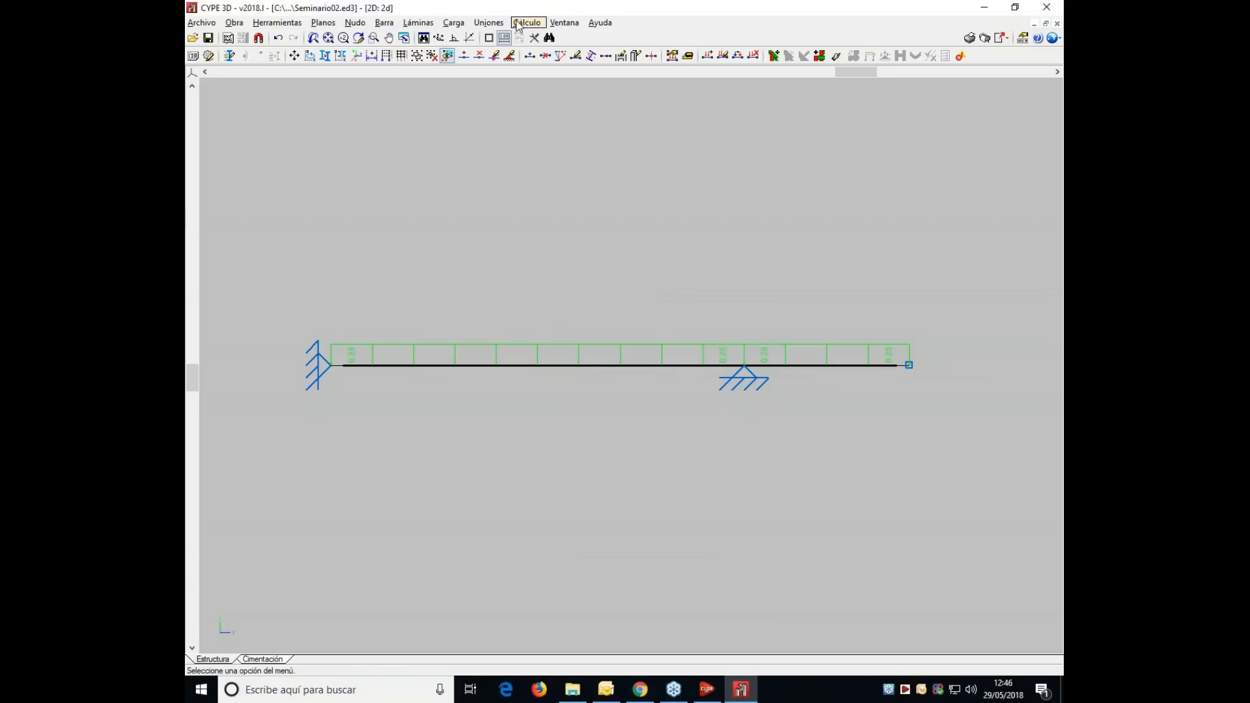
click(454, 23)
click(469, 37)
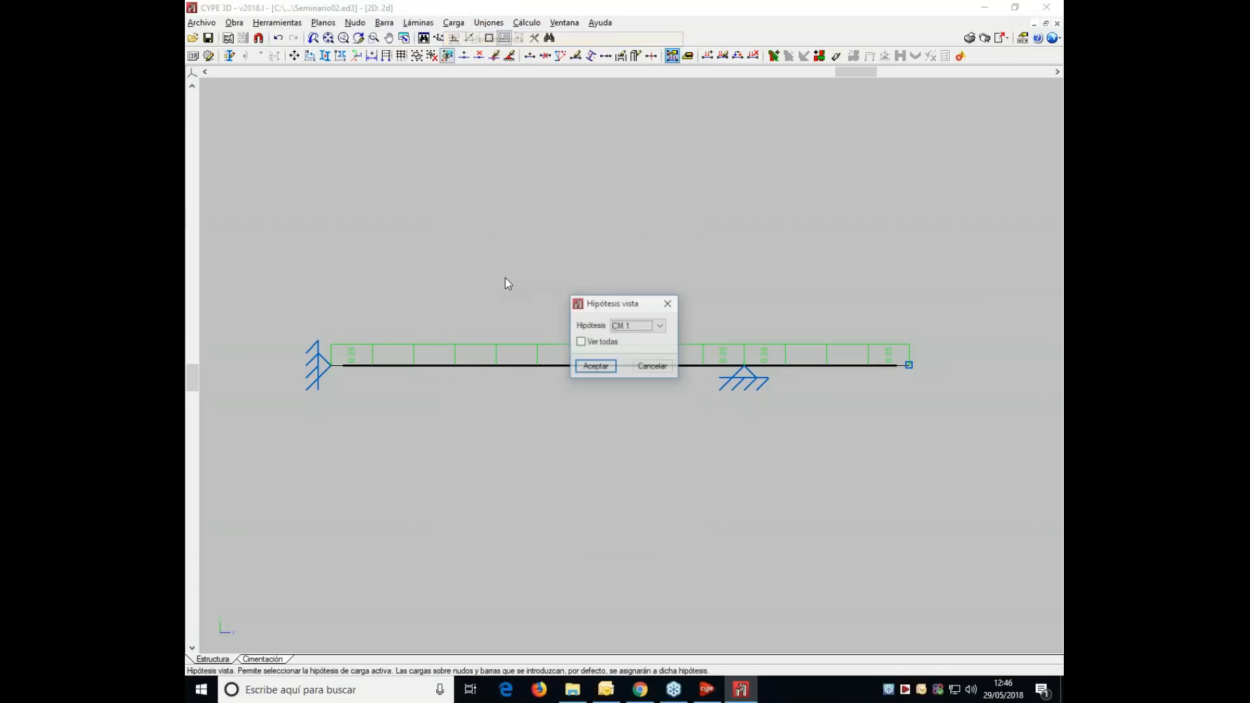
click(581, 342)
click(595, 367)
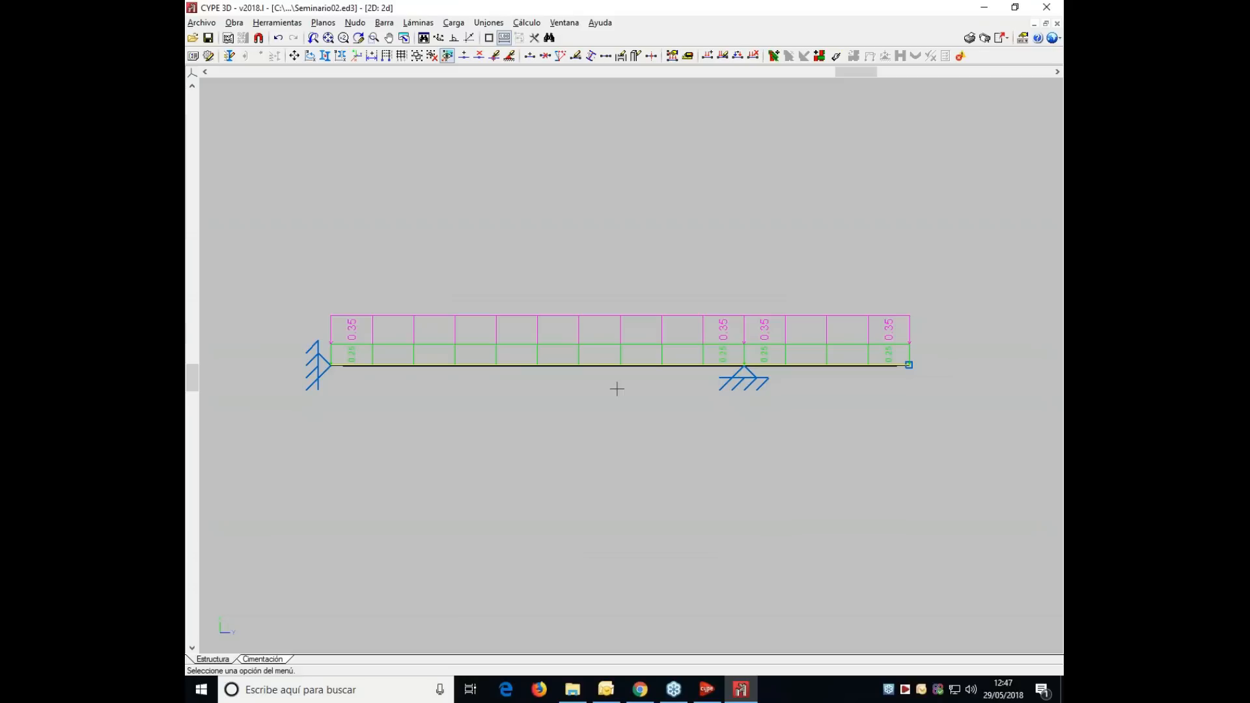
- Review the deflection group settings of the main span and the overhang in the xy and xz planes
click(383, 23)
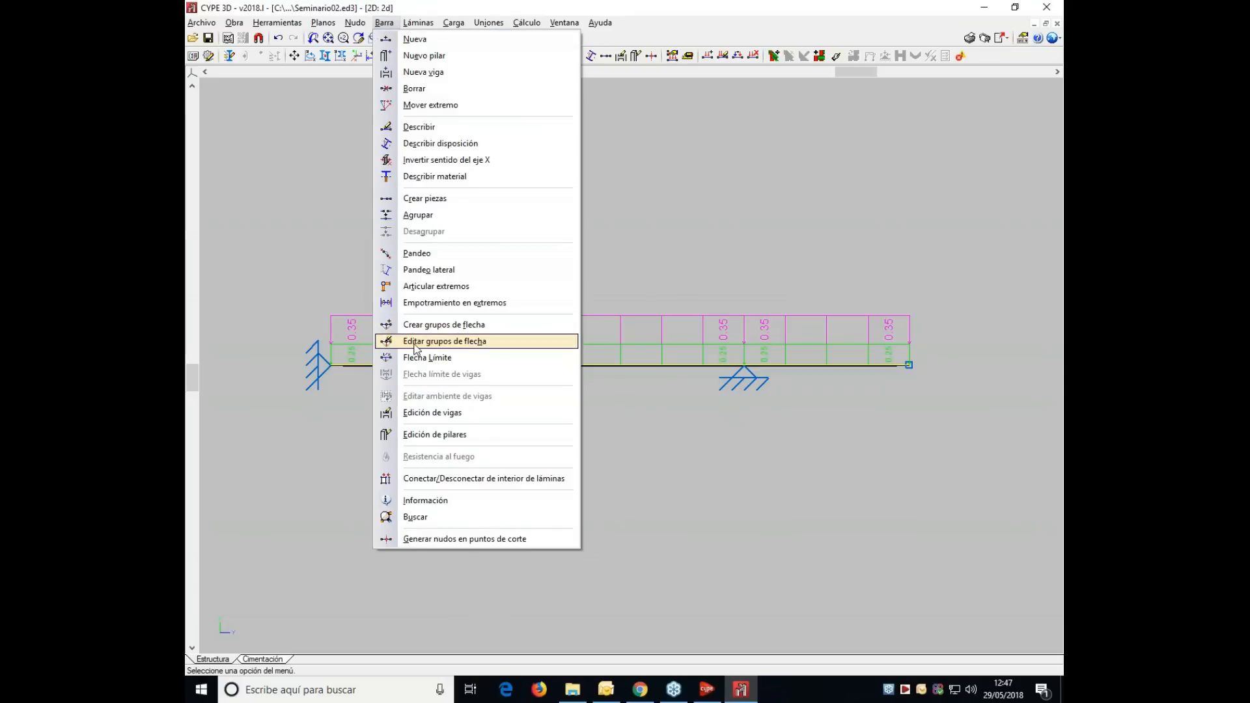
click(414, 345)
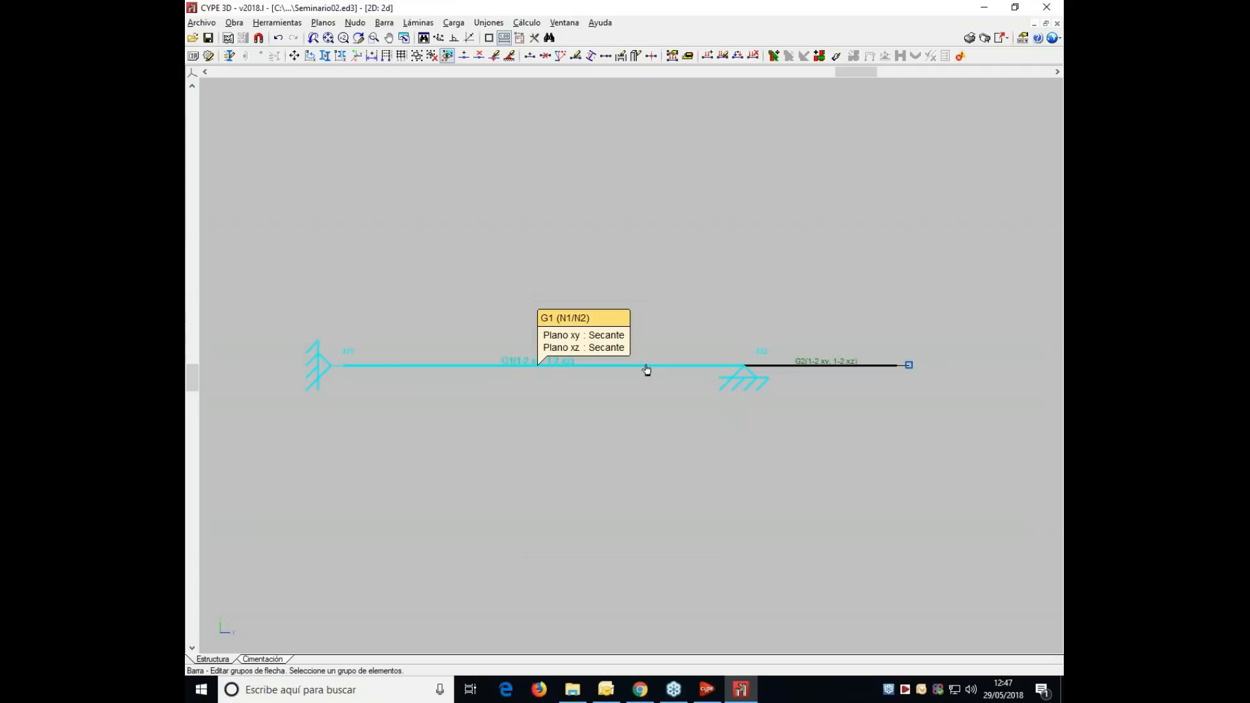
click(647, 369)
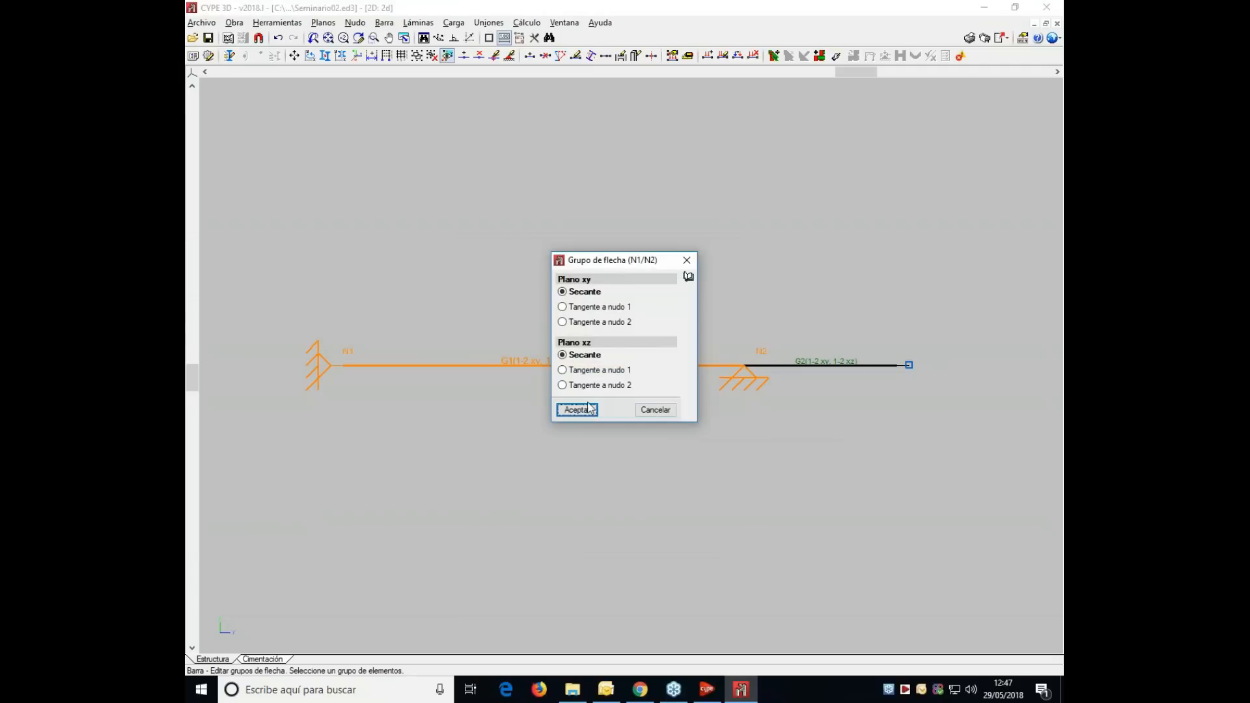
click(643, 411)
click(784, 376)
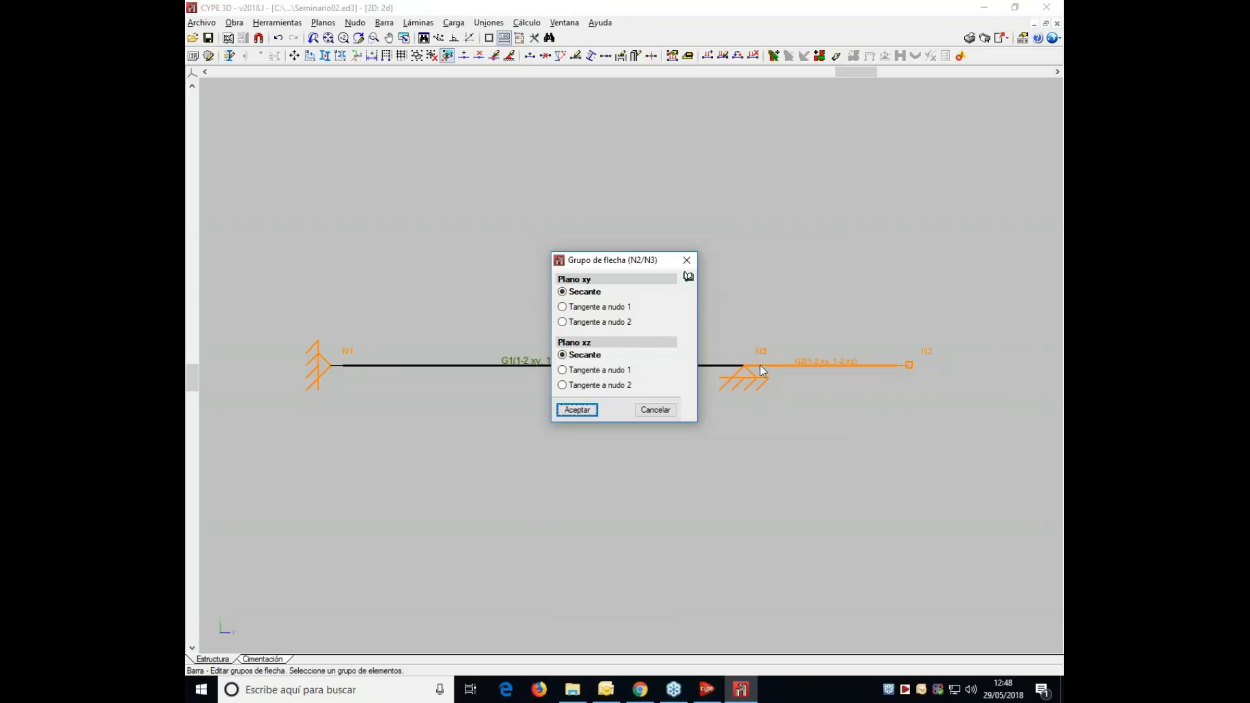
click(687, 260)
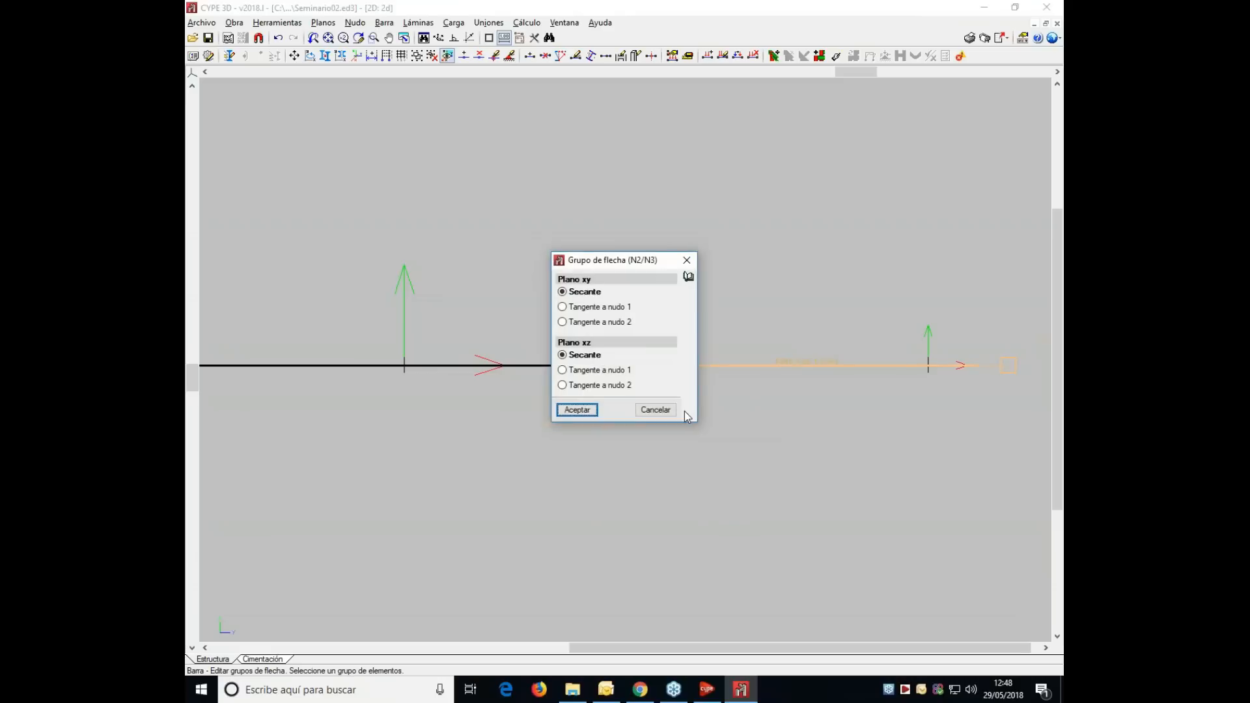
click(656, 414)
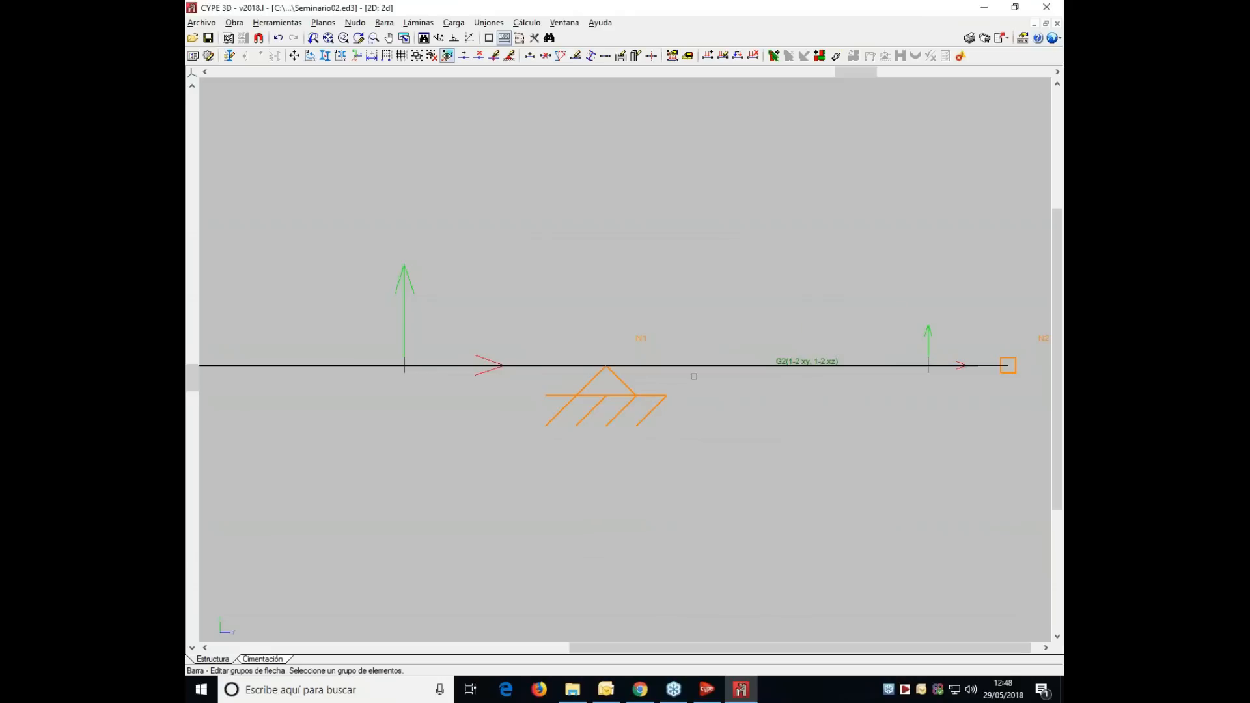
- Set the overhang's deflection group to Tangente a nudo 1 in both the xy and xz planes
click(750, 366)
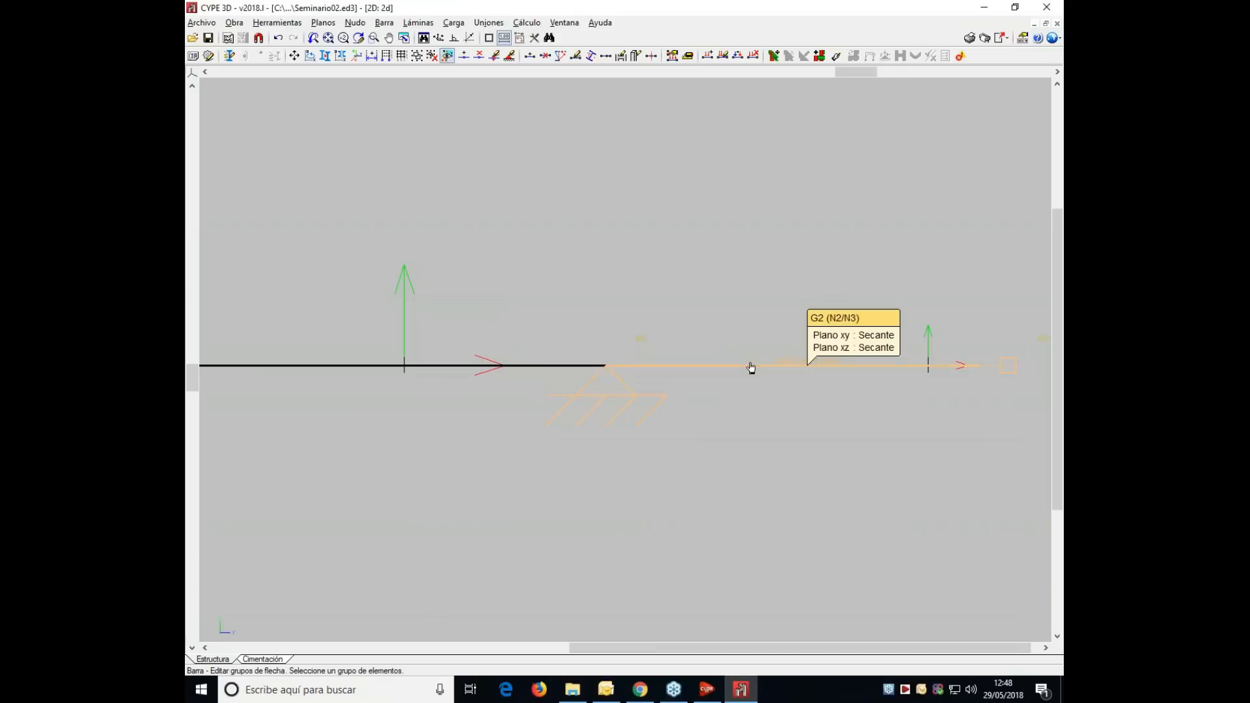
click(606, 308)
click(594, 371)
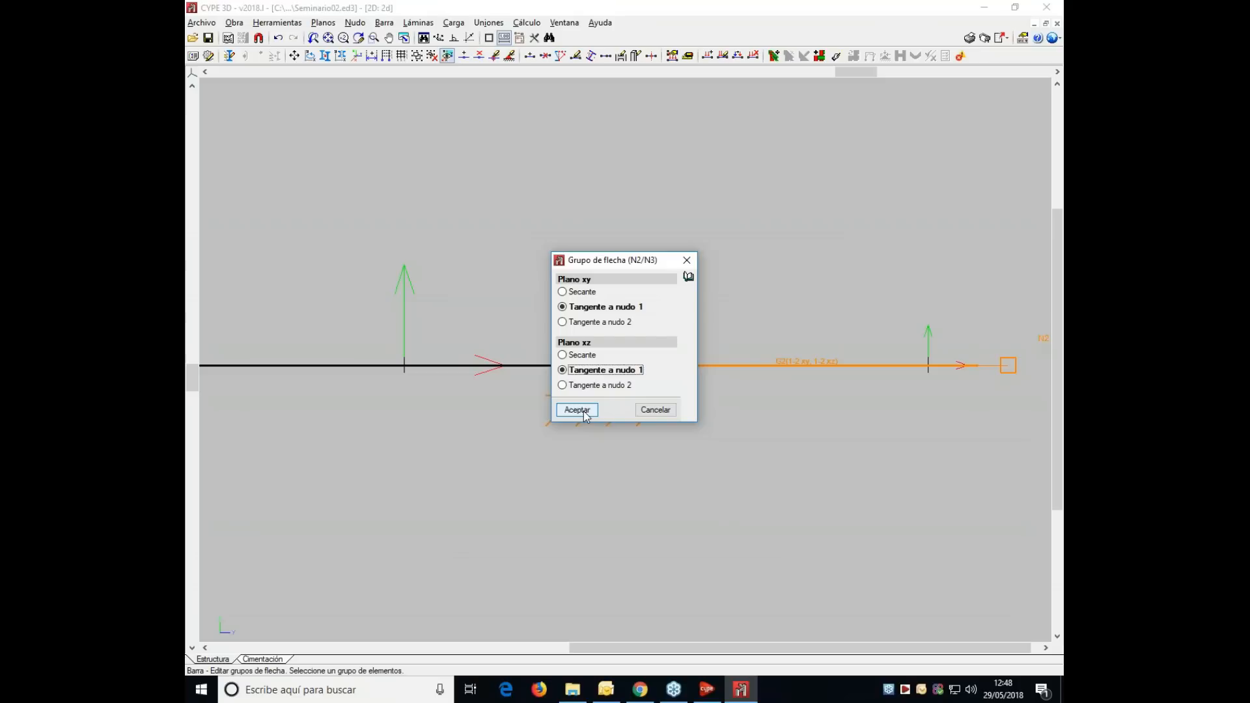
click(577, 410)
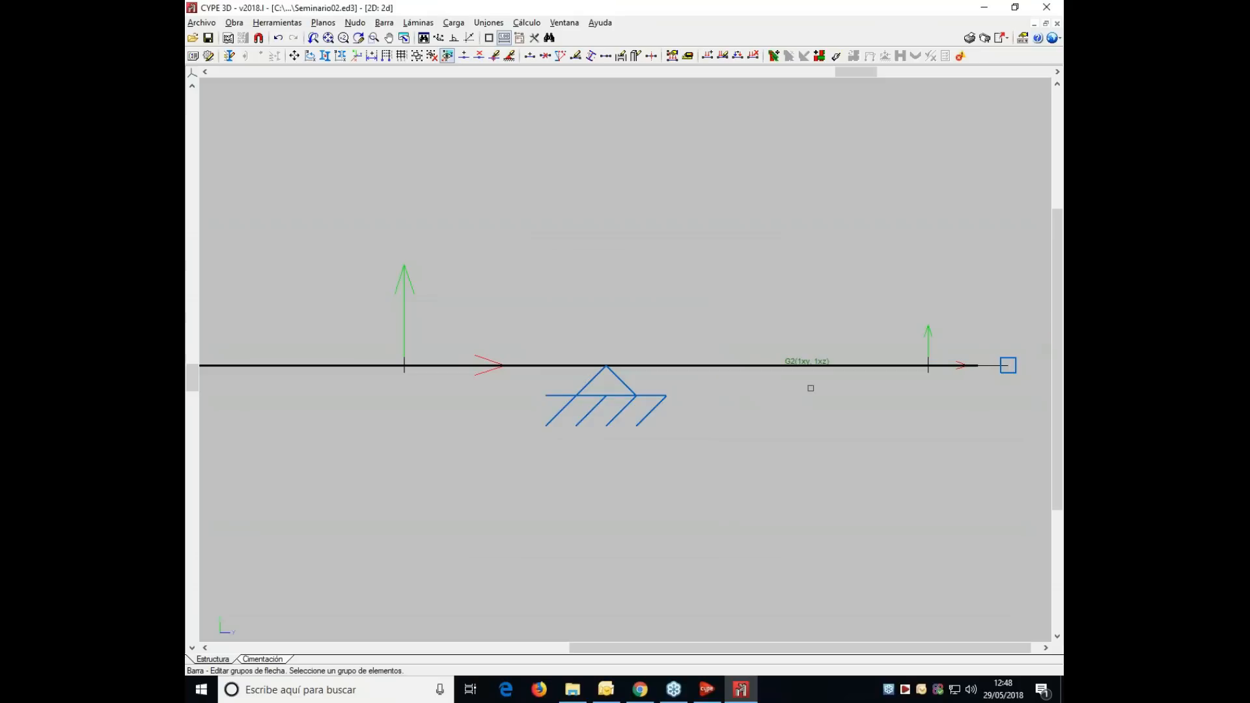
scroll(808, 384, down, 3)
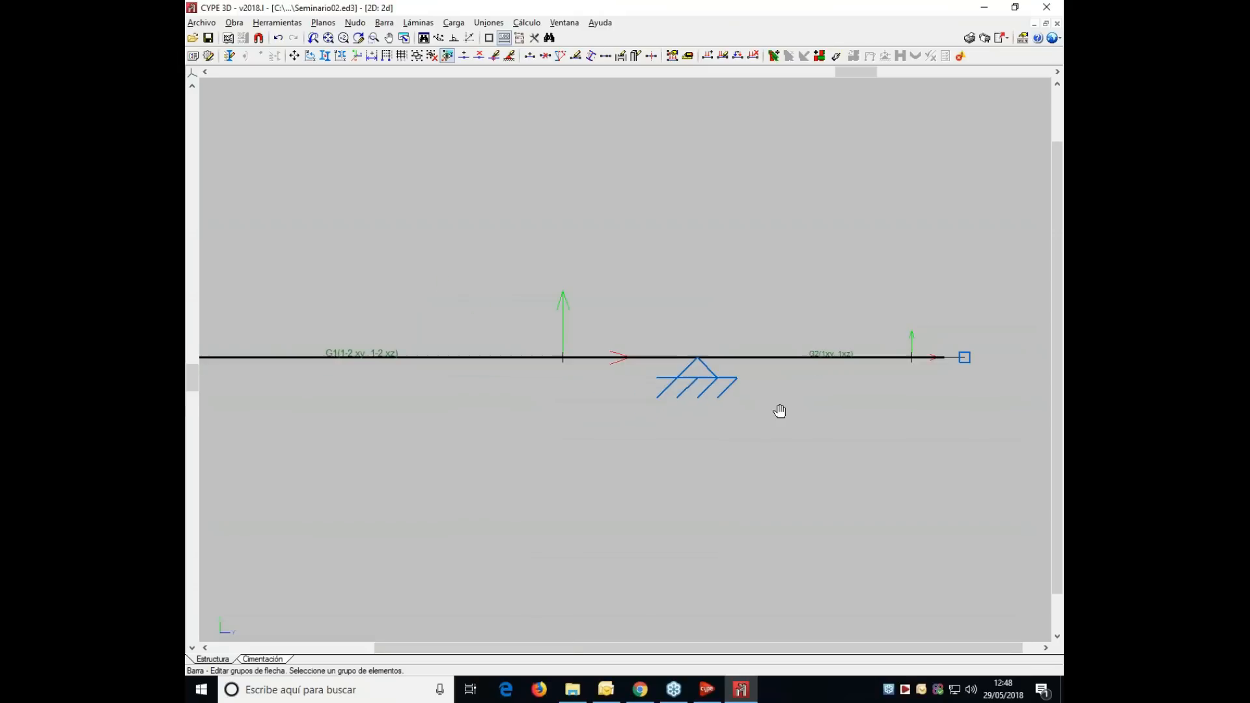
scroll(816, 385, down, 2)
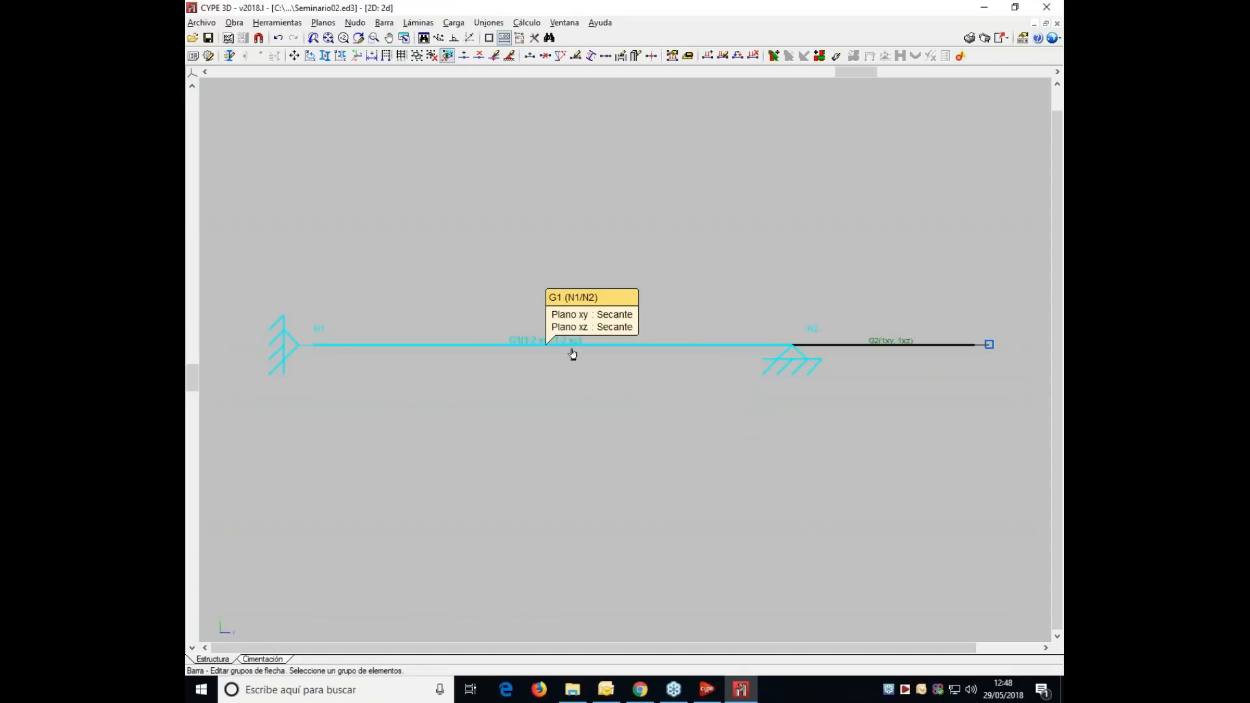
- Change the profile of the whole beam piece to a simple IPE 160
click(390, 25)
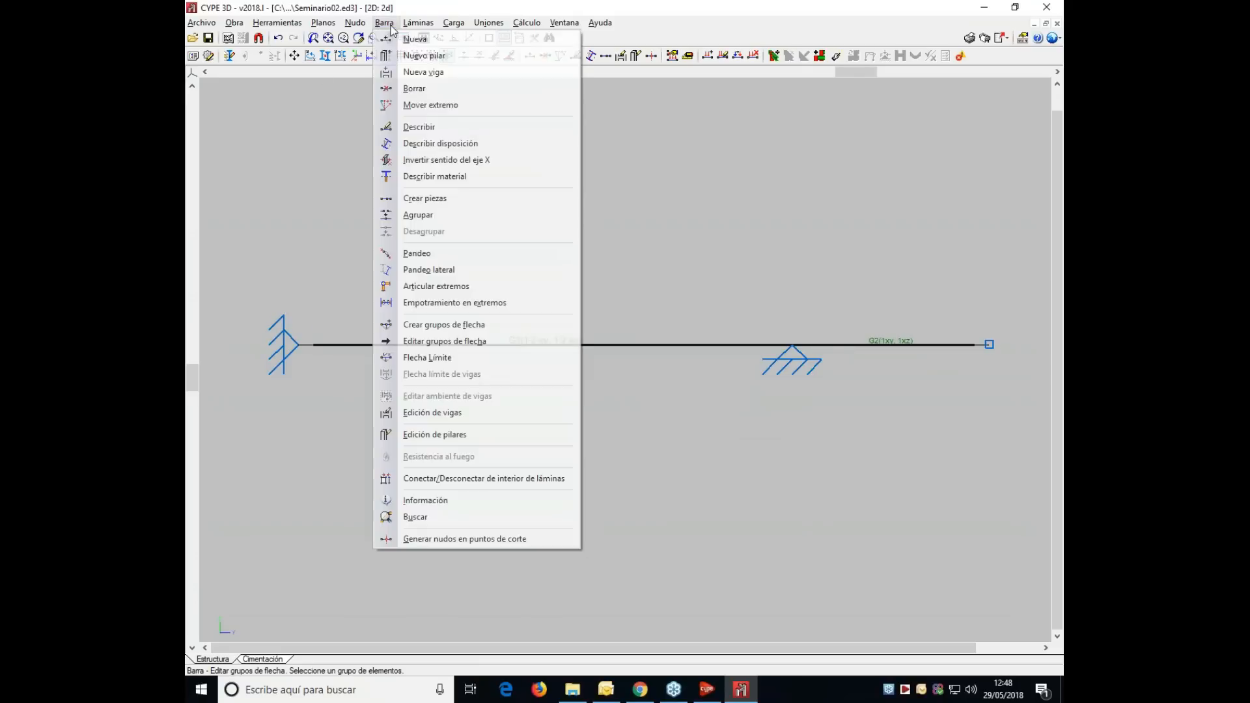
click(417, 127)
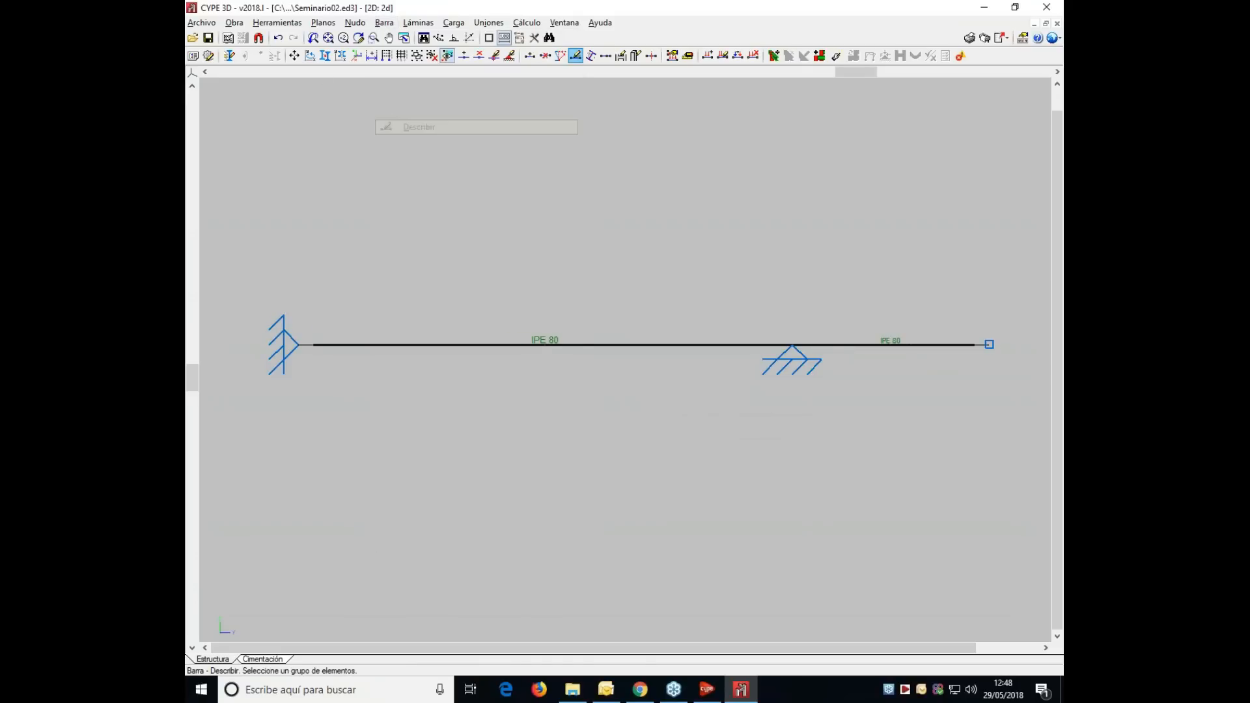
click(572, 352)
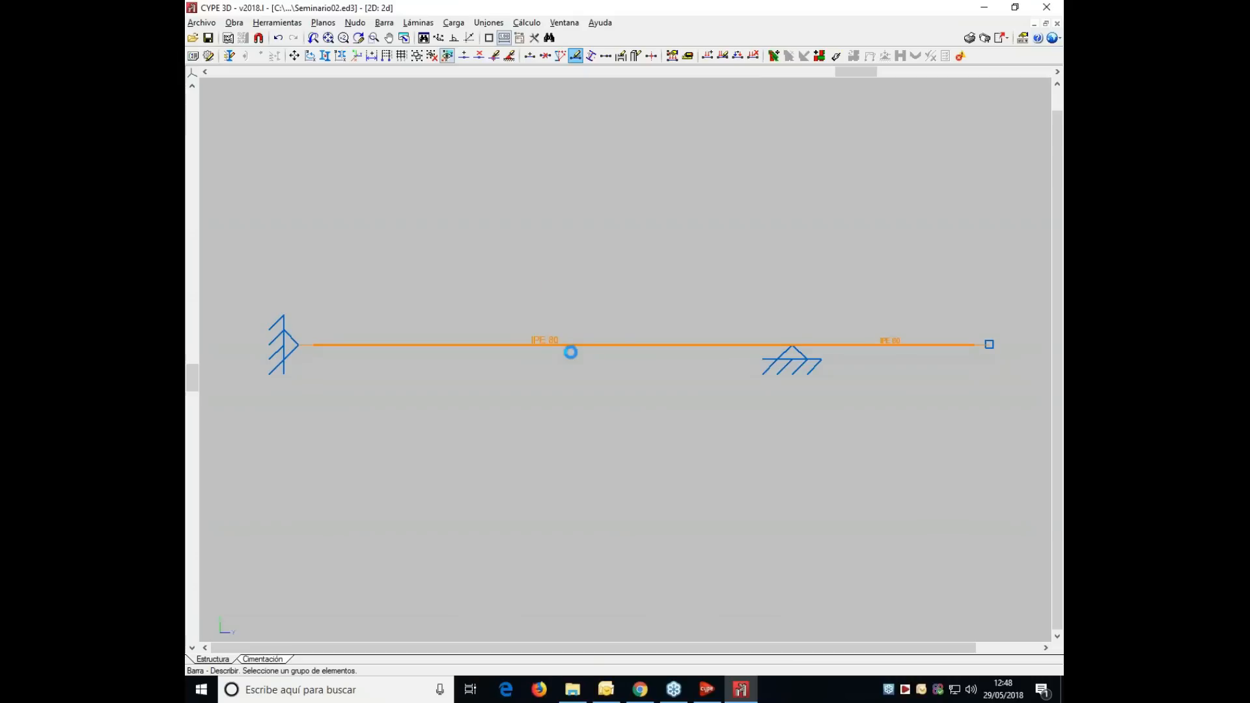
right_click(527, 346)
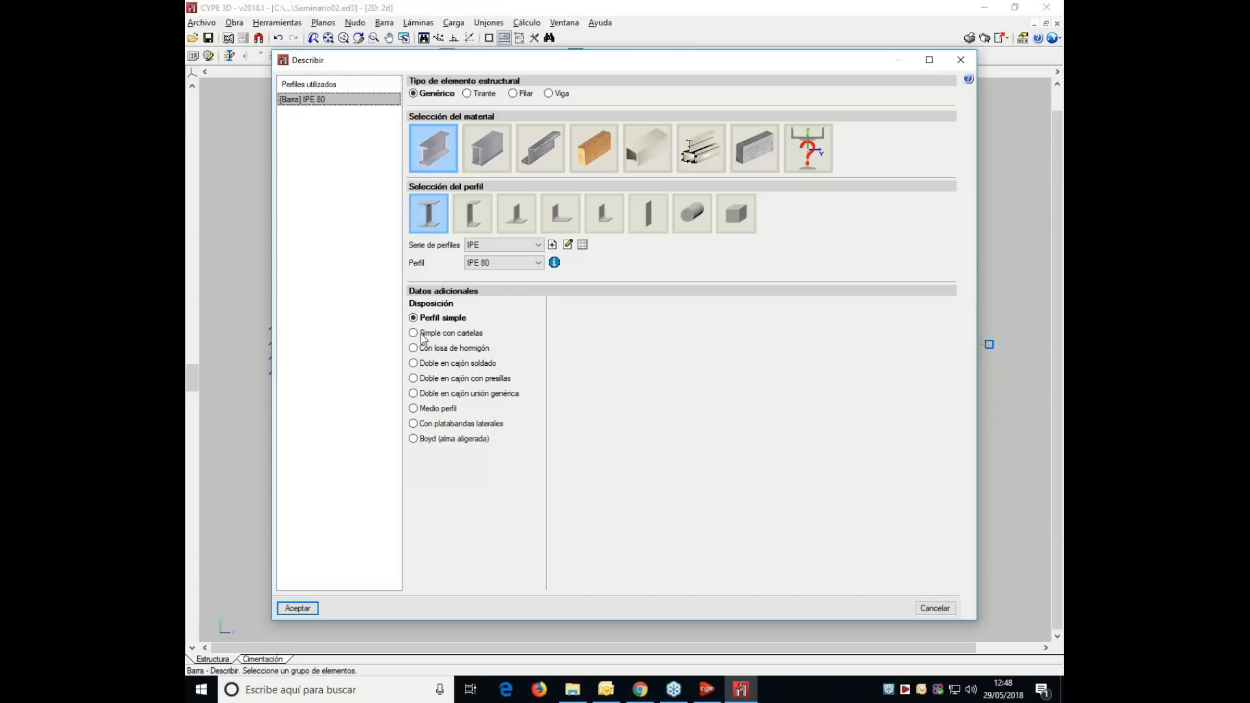
click(475, 264)
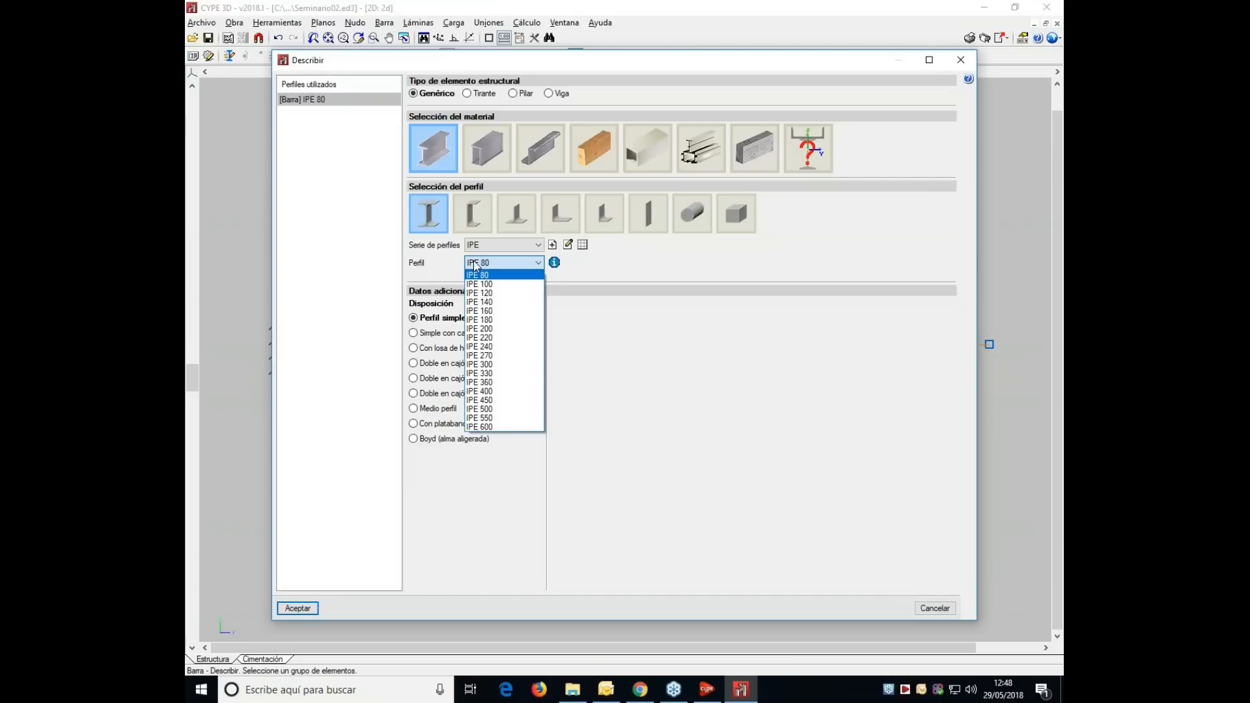
click(478, 311)
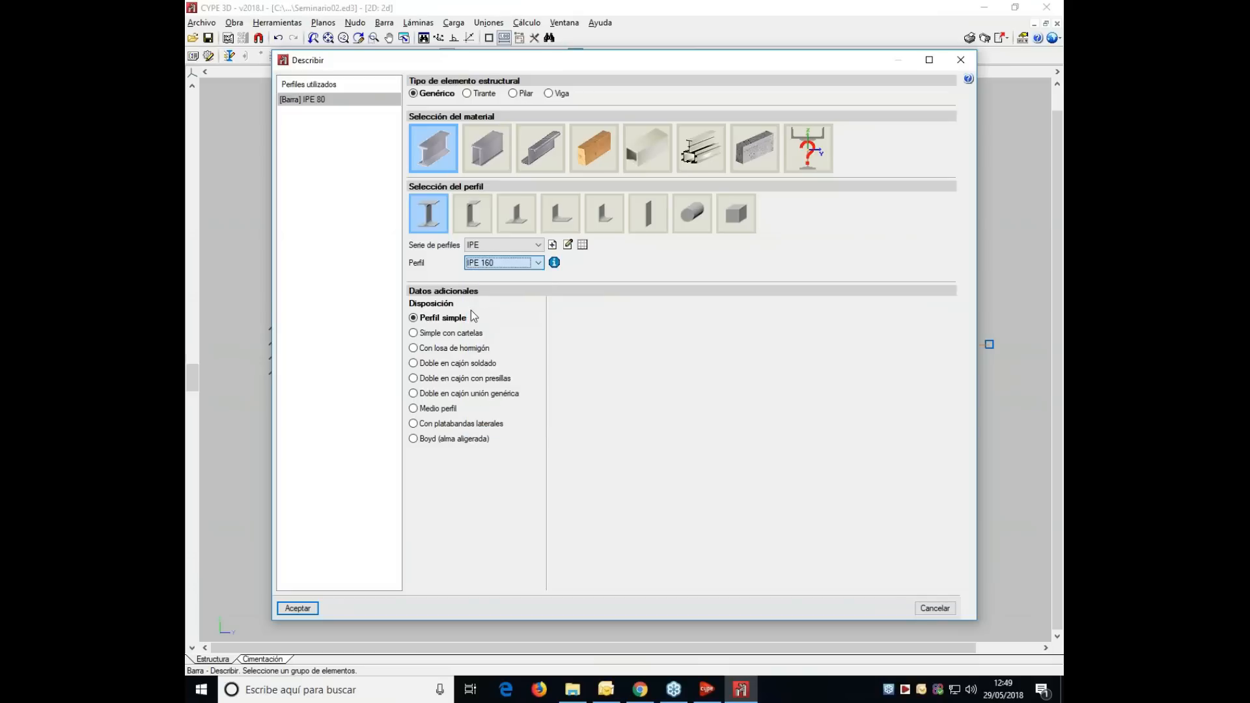
click(306, 615)
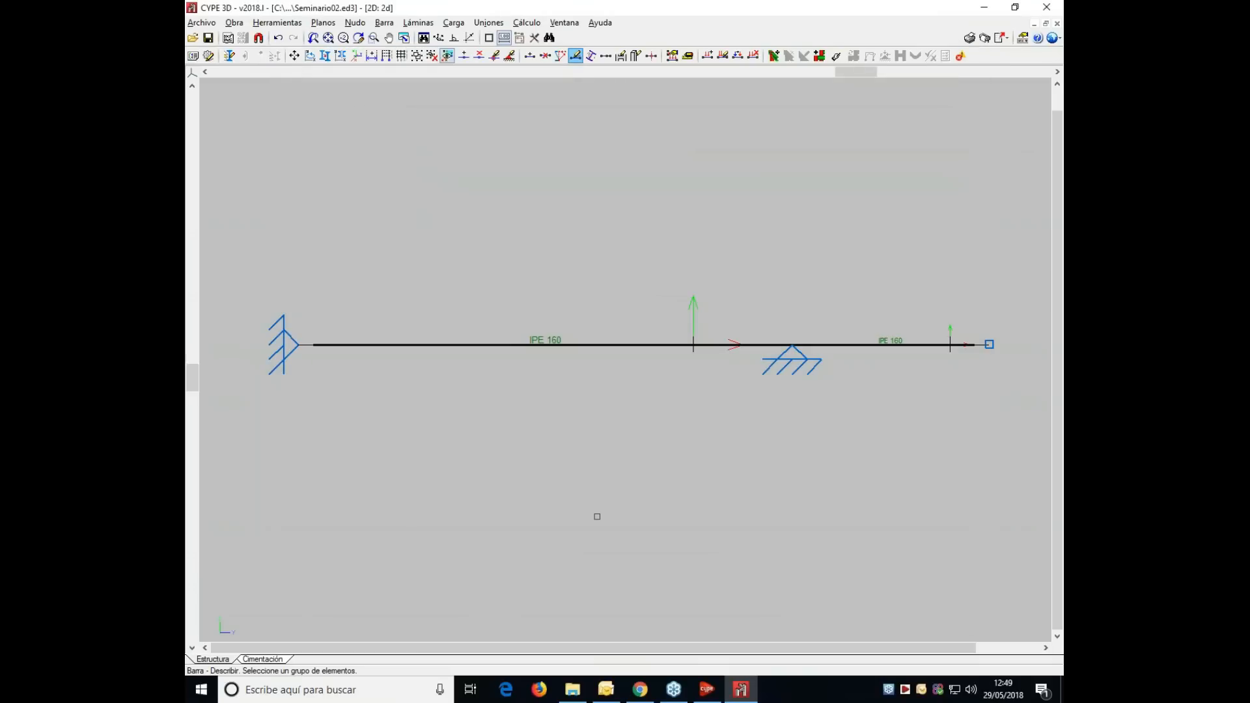
- Calculate the structure with No dimensionar perfiles and bar checking on, accepting the default buckling parameters, and close the final report
click(524, 25)
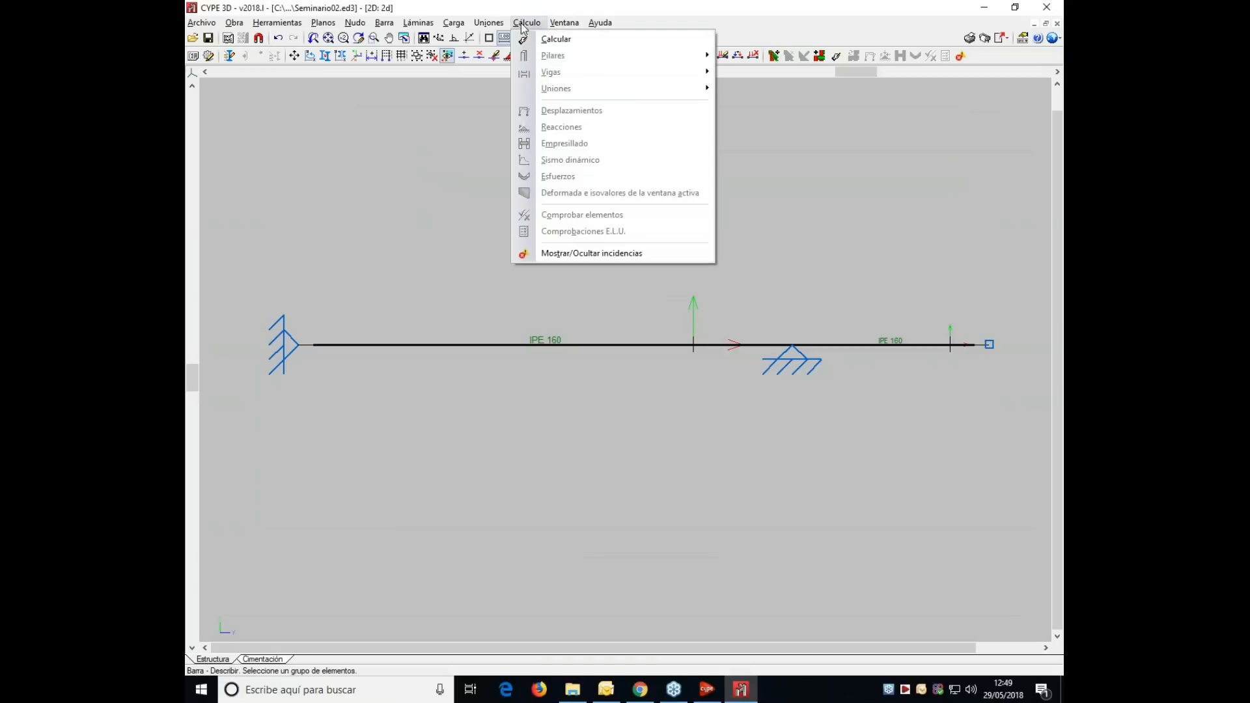
click(555, 39)
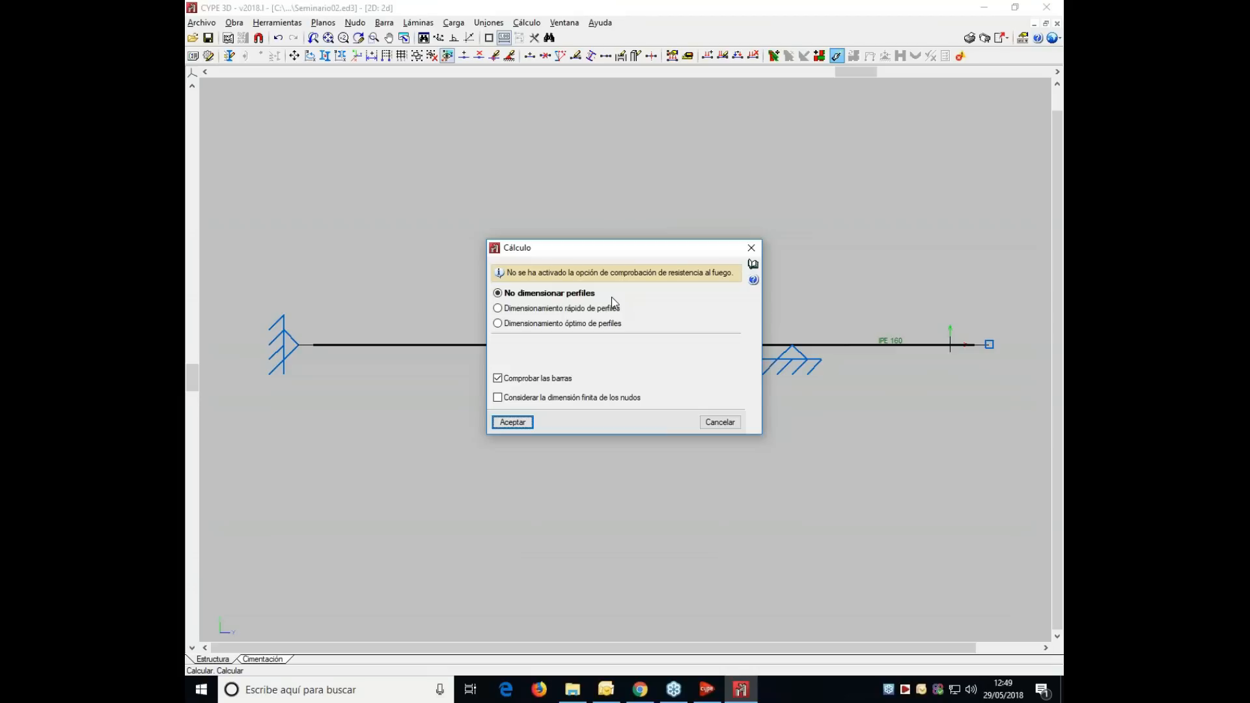
click(523, 426)
click(504, 413)
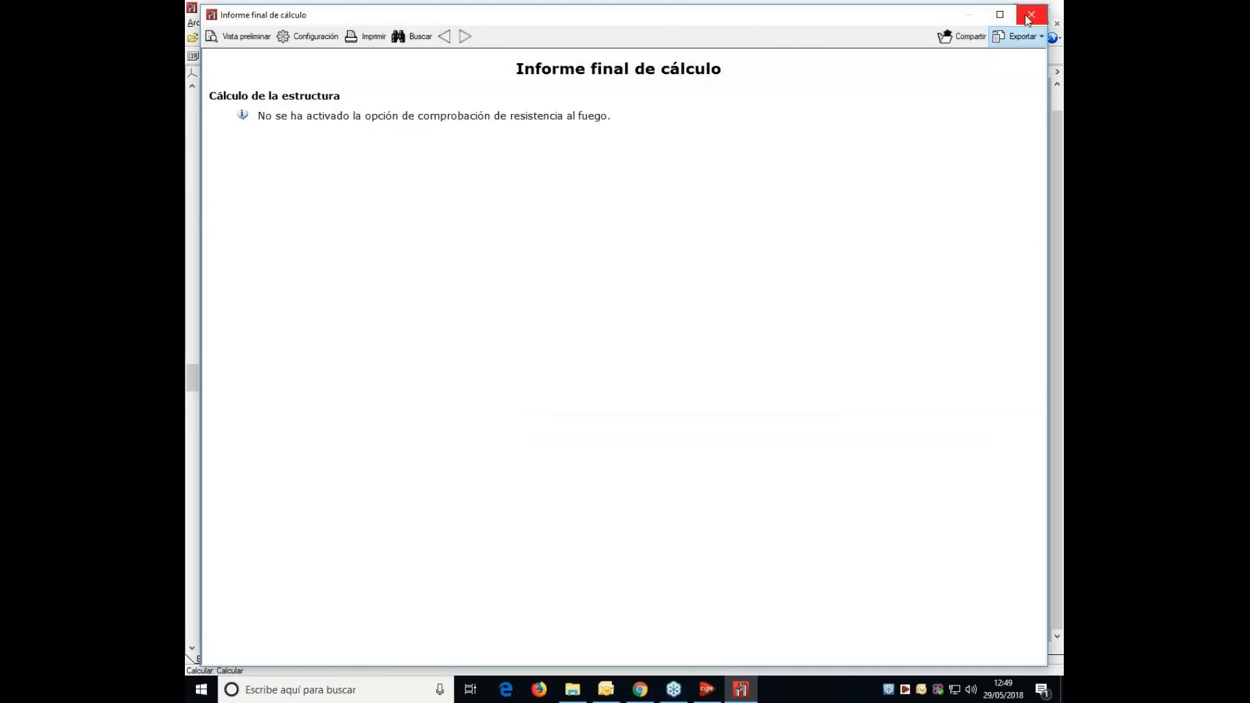
click(1027, 20)
- Check the elements and review the resistance utilisation of the IPE series for the main span, comparing IPE 120 and IPE 140
click(527, 23)
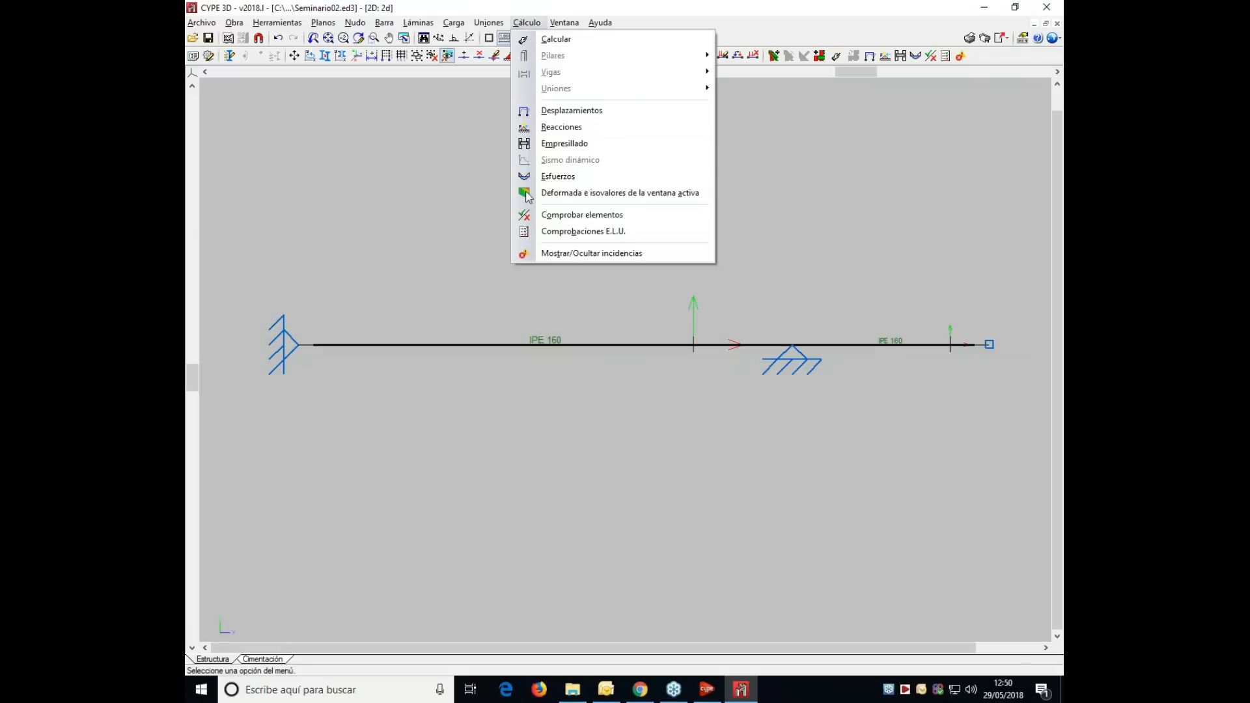
click(567, 216)
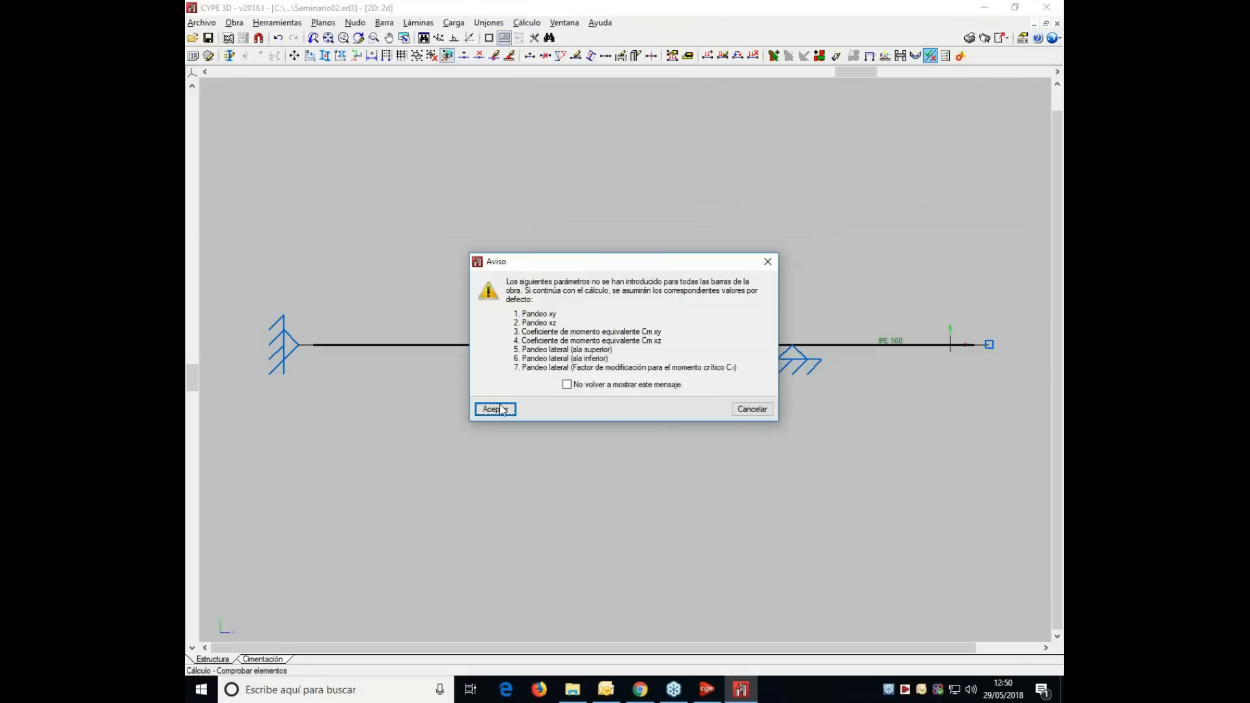
click(495, 409)
click(631, 349)
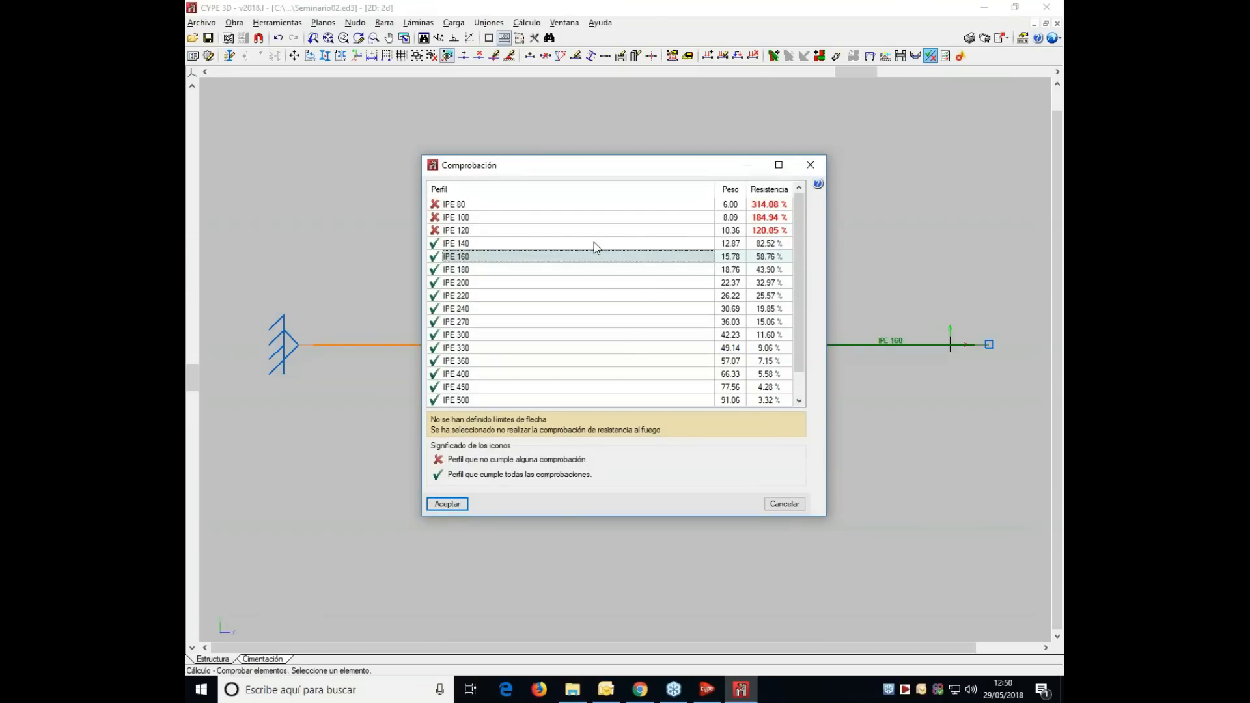
click(760, 232)
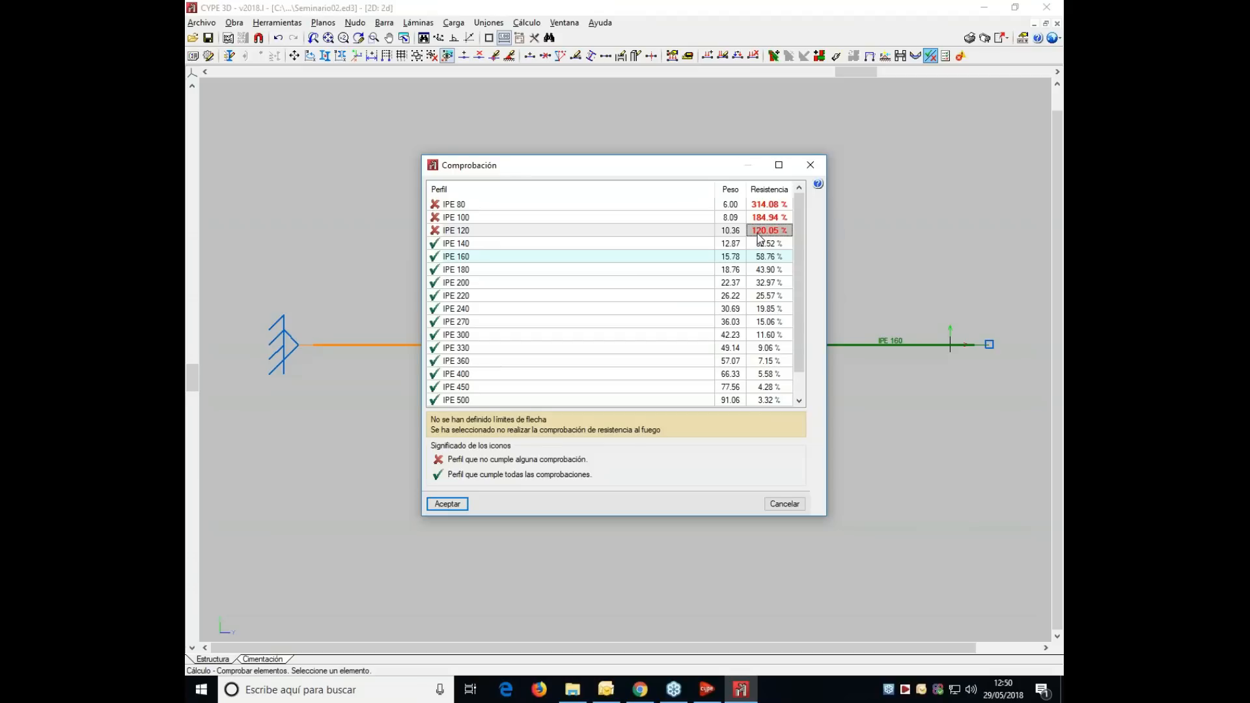
click(762, 243)
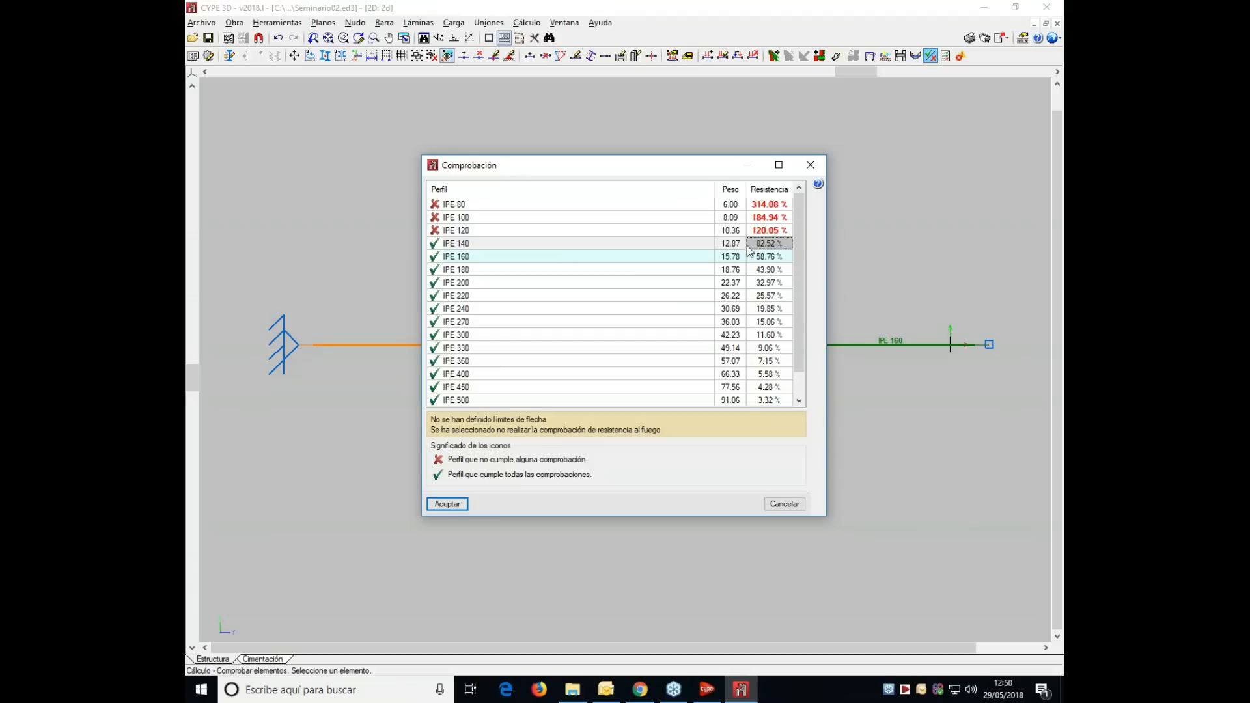
click(810, 166)
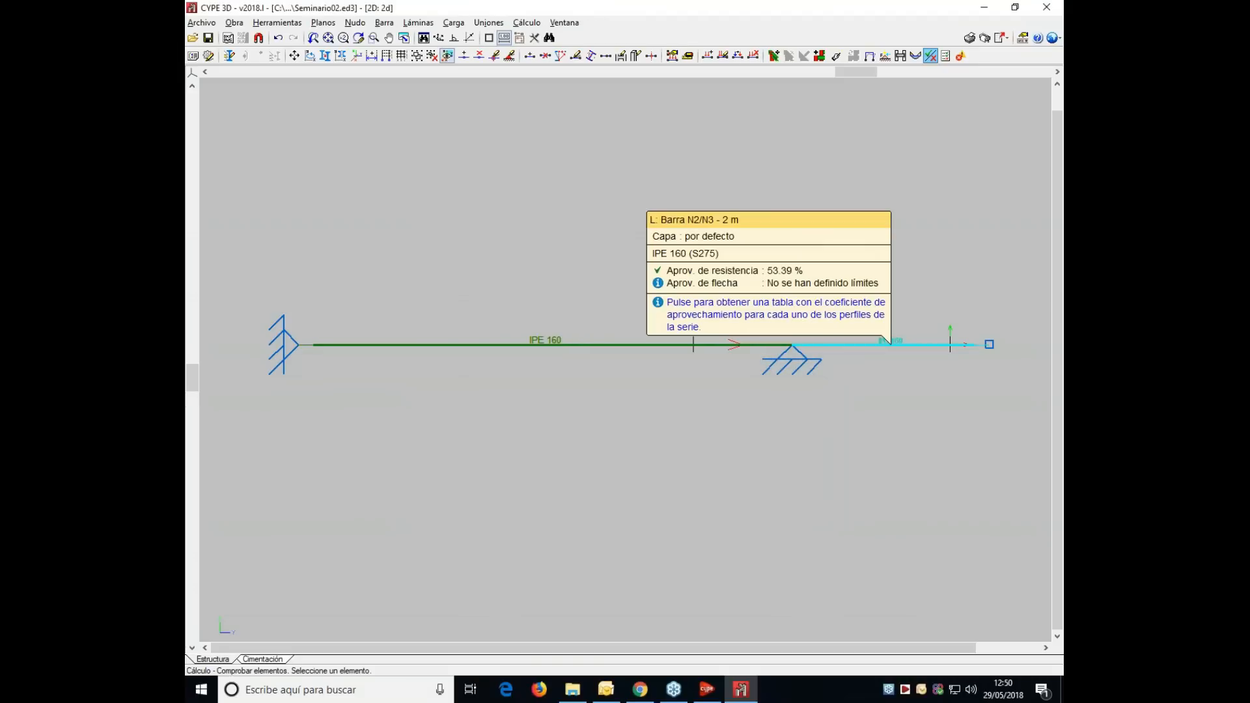
- Review the resistance utilisation of IPE 140 in the profile check table of the overhang
click(858, 345)
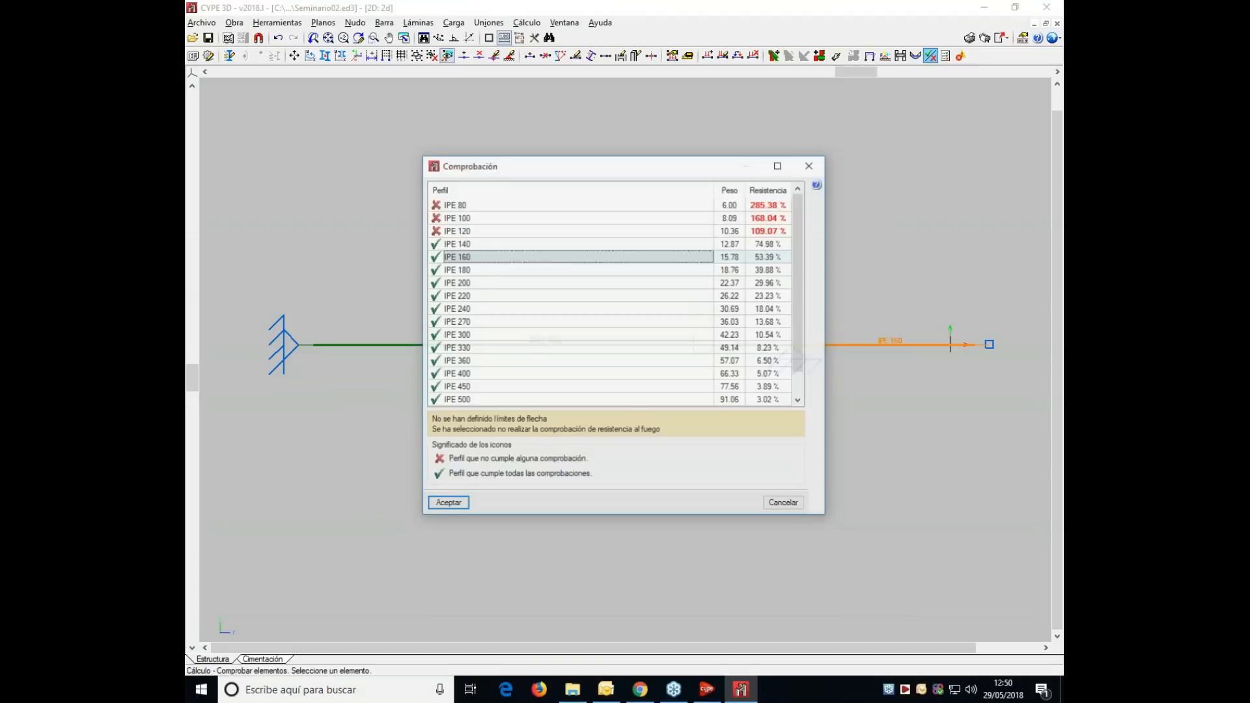
click(761, 245)
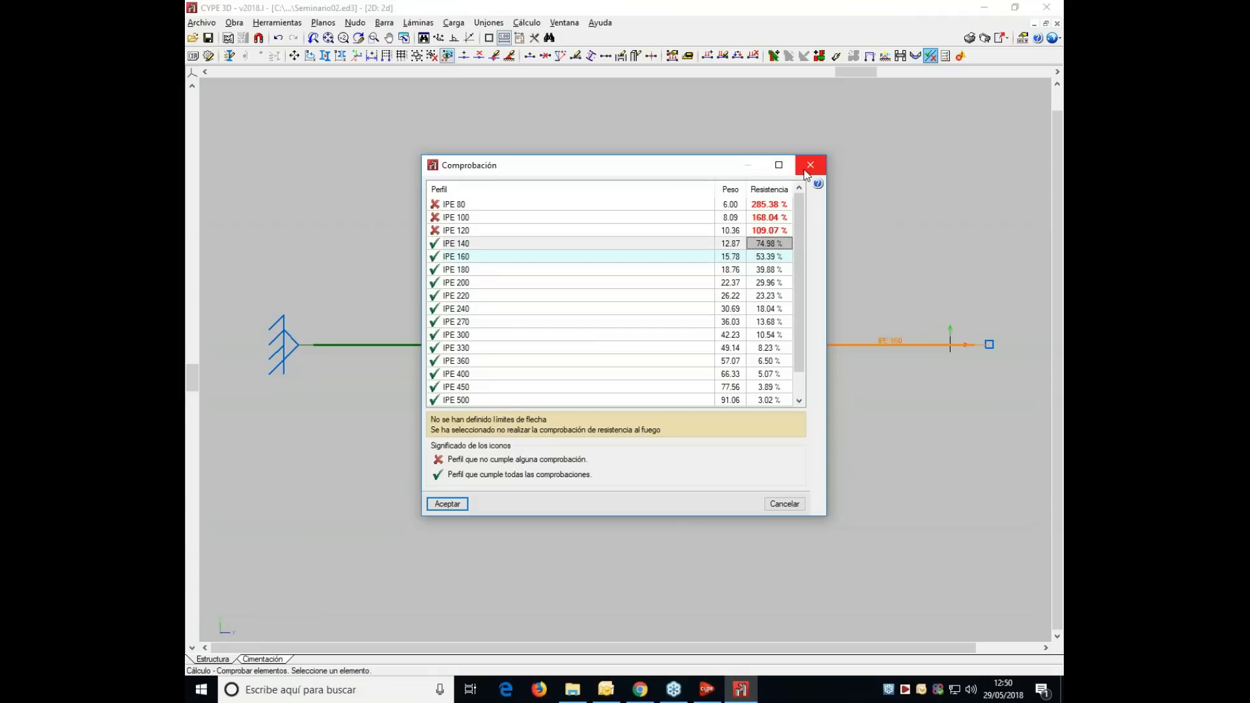
click(810, 164)
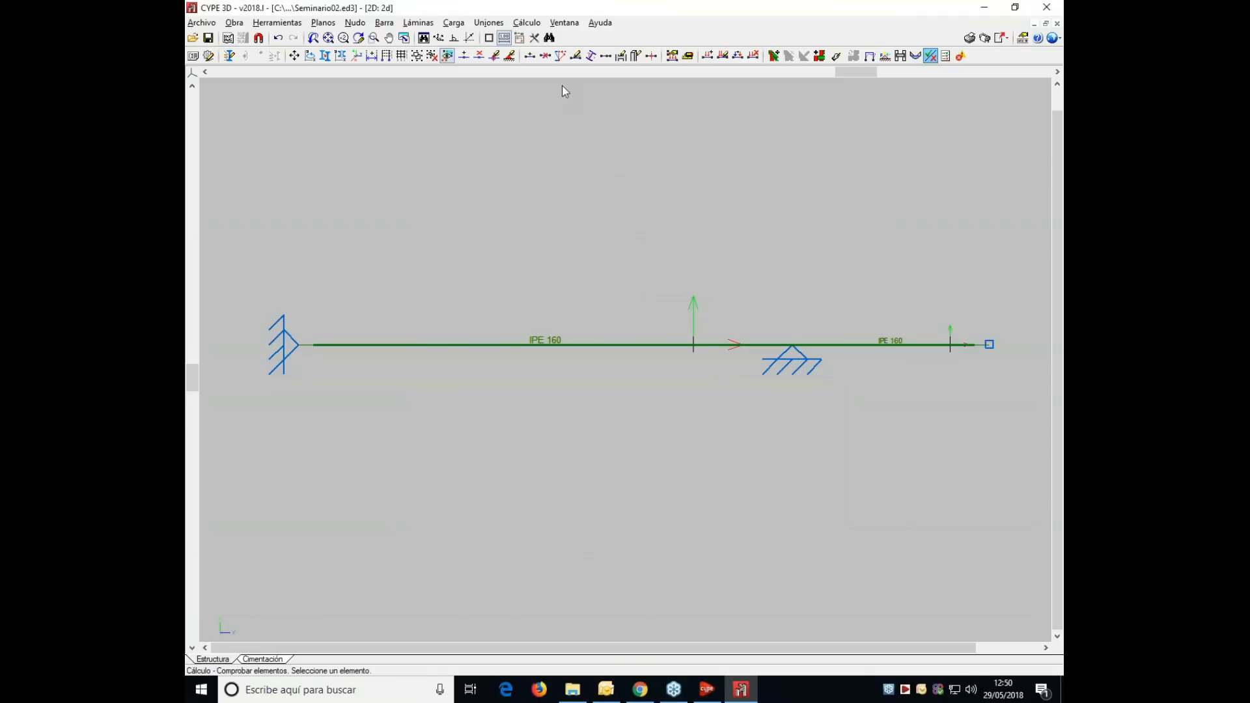
- Display the deformed shape of all bars under the Peso propio hypothesis at scale 500, with maximum and minimum values drawn, and close the diagrams
click(526, 23)
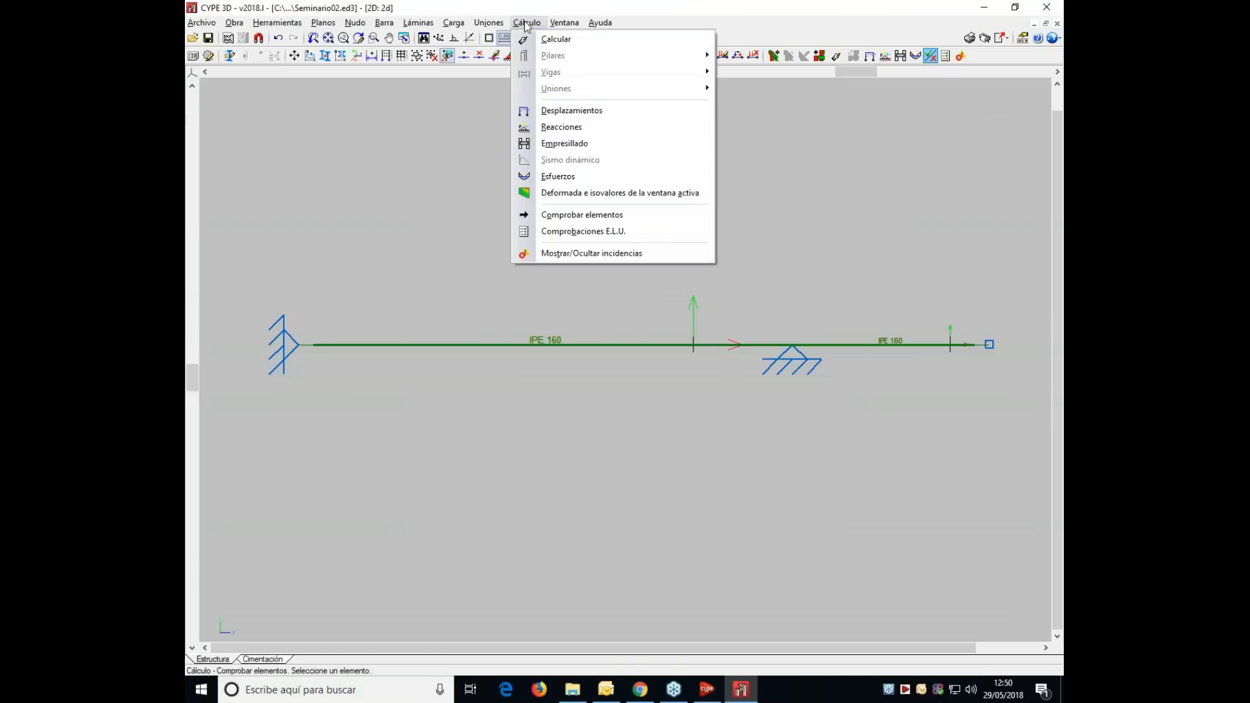
click(554, 176)
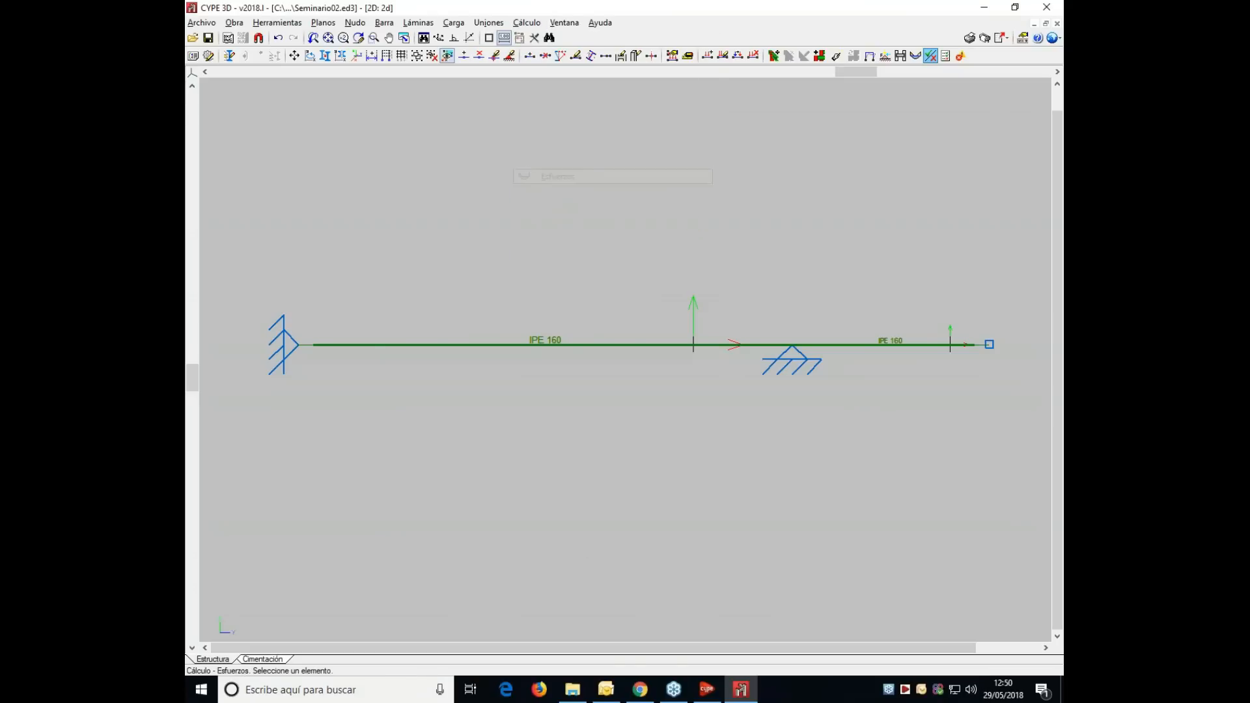
click(241, 310)
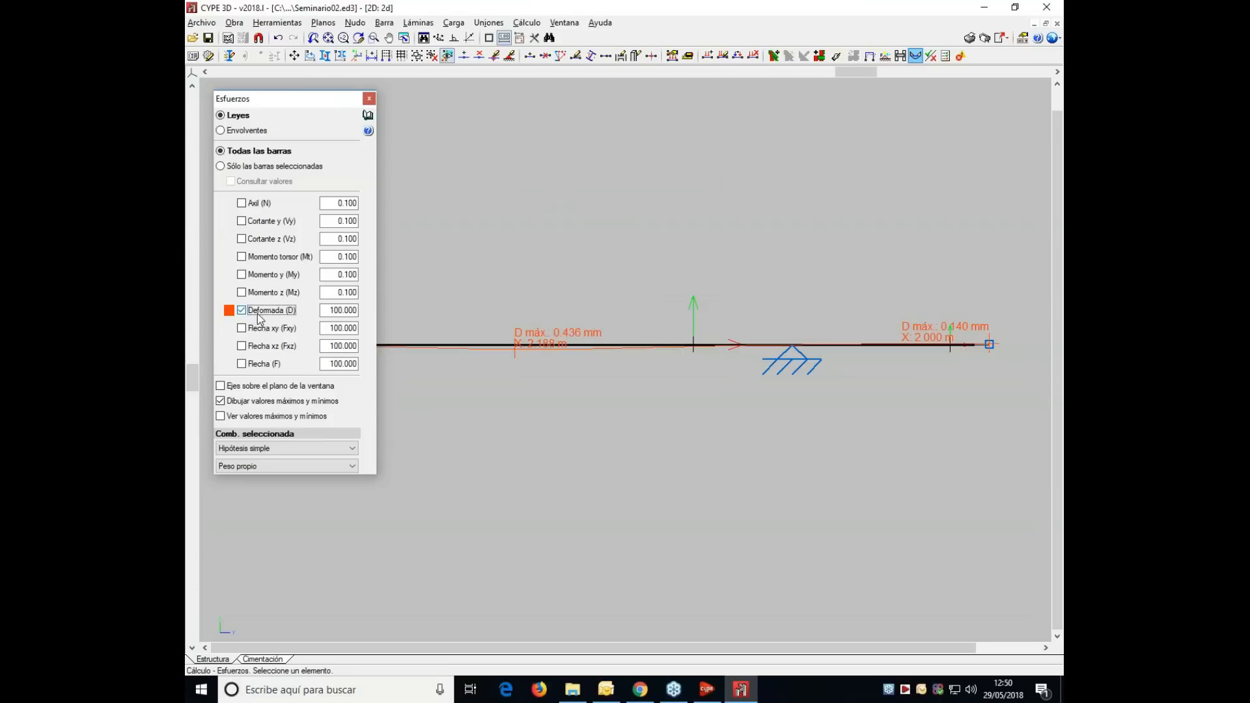
double_click(340, 310)
text(500)
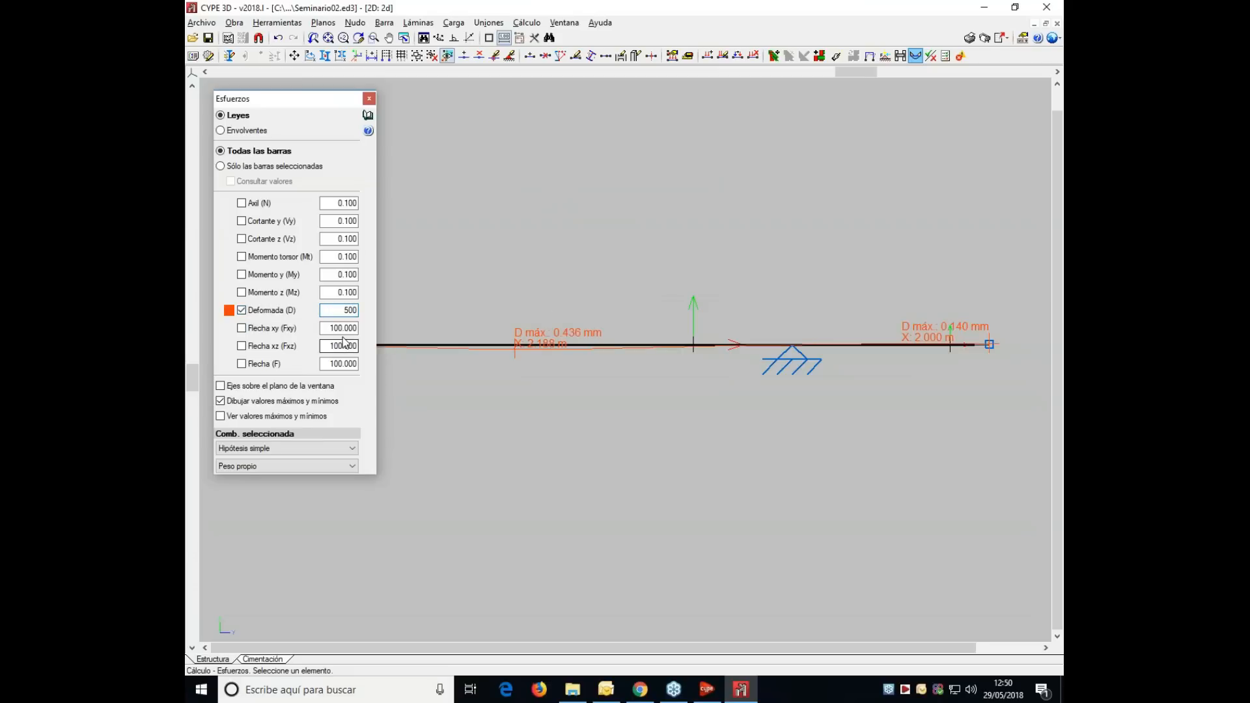
click(341, 311)
click(347, 328)
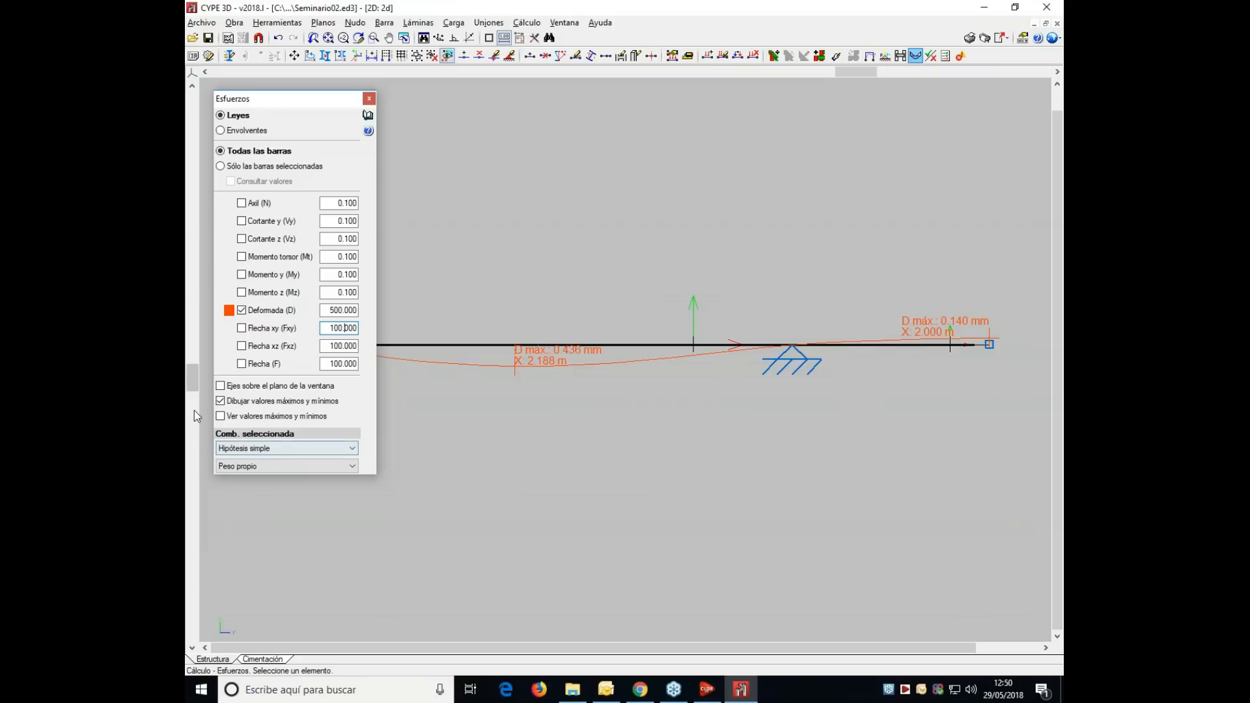
click(220, 401)
click(220, 401)
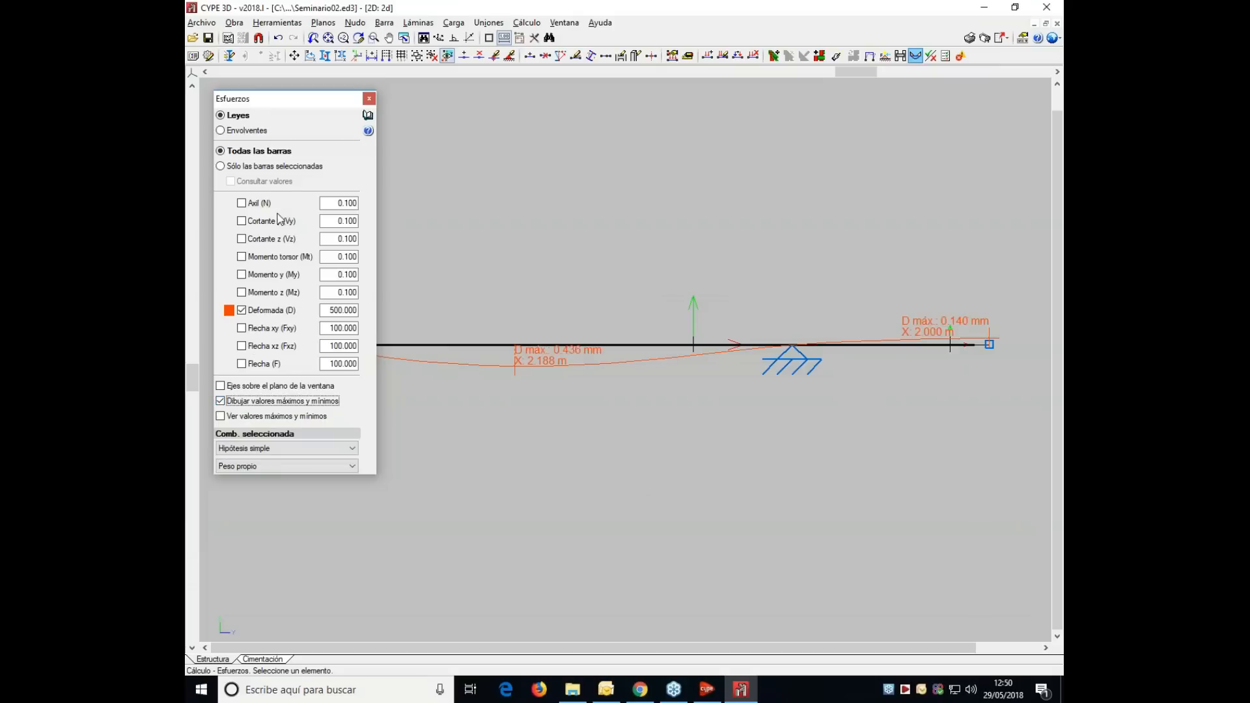
click(370, 99)
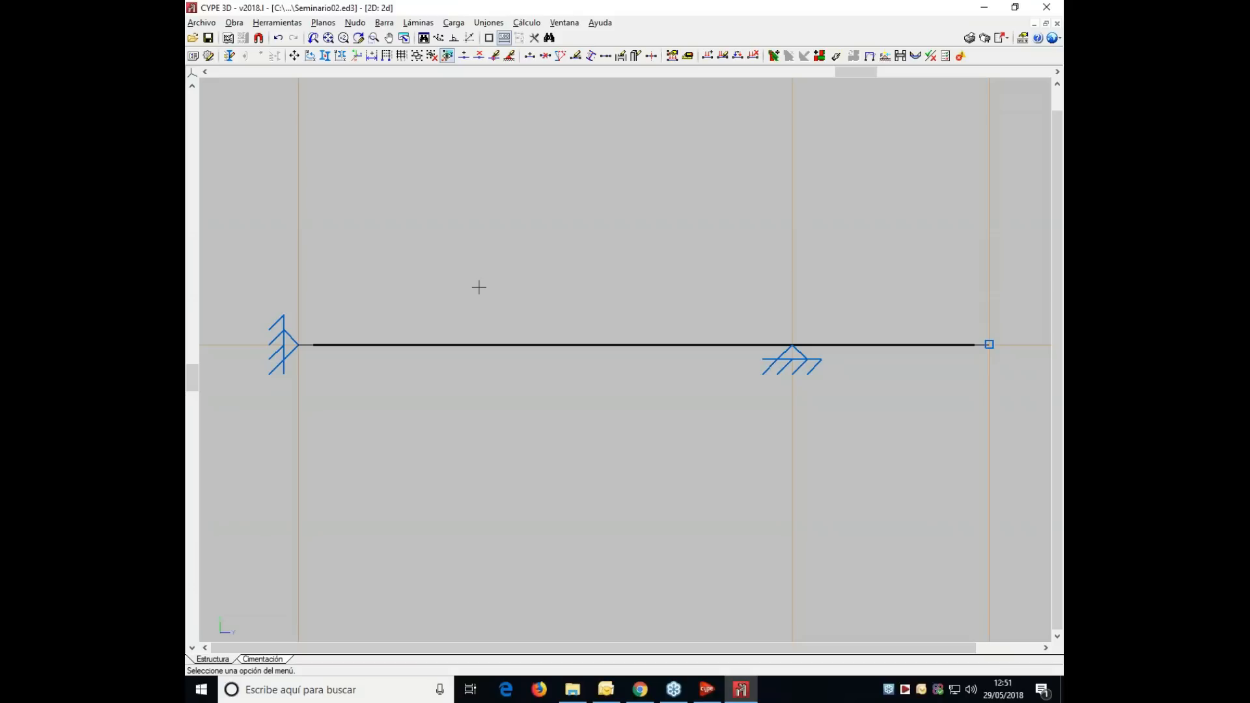
- Open the deflection limit settings (Flecha Límite) of the main span
click(379, 26)
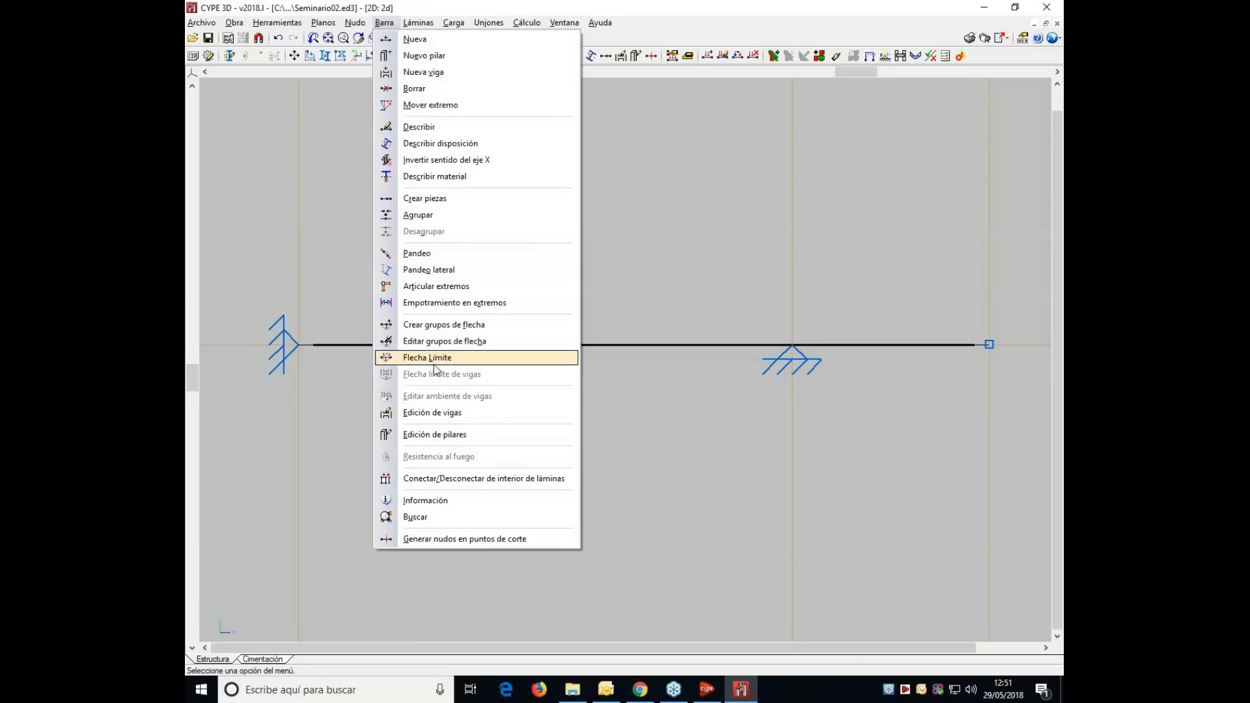
click(435, 359)
click(538, 347)
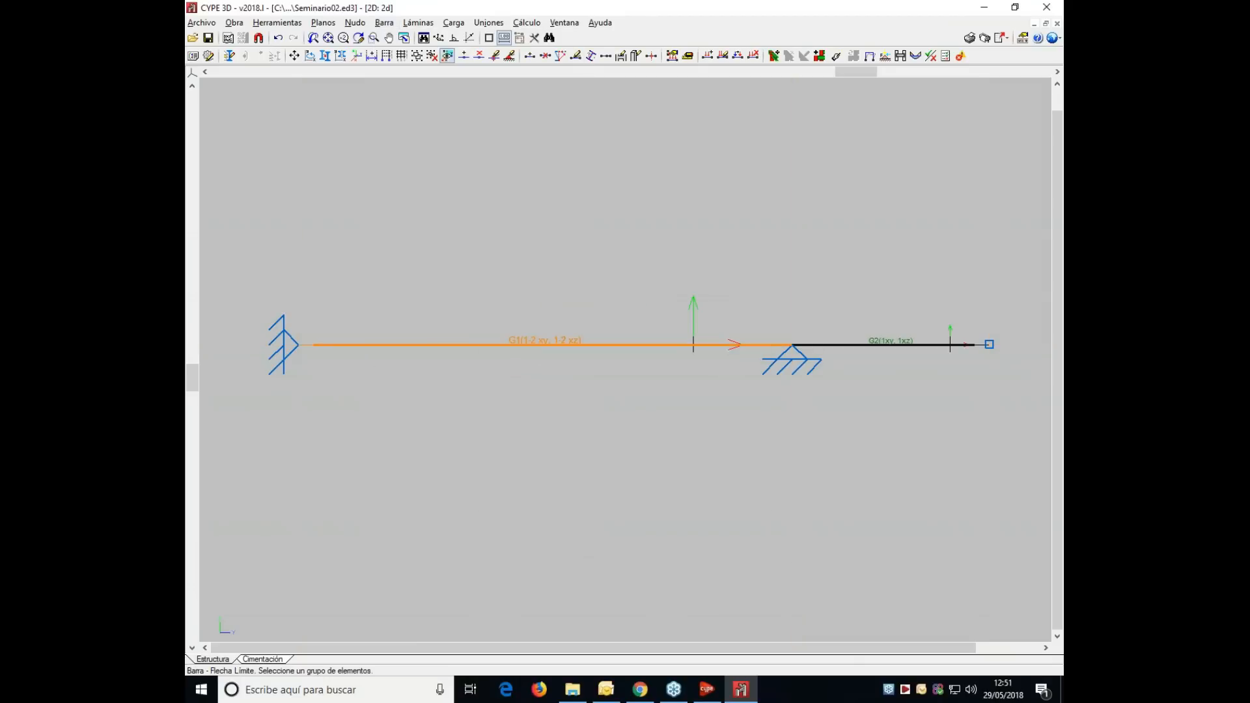
right_click(532, 354)
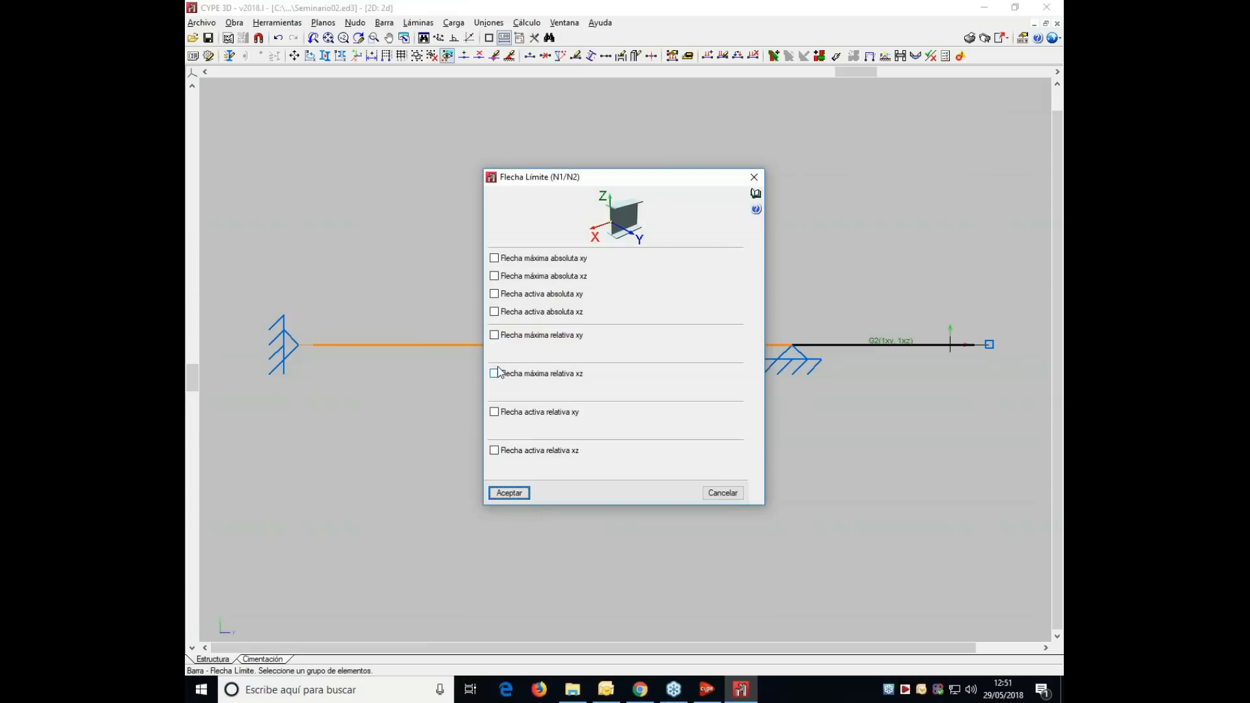
click(494, 412)
click(542, 428)
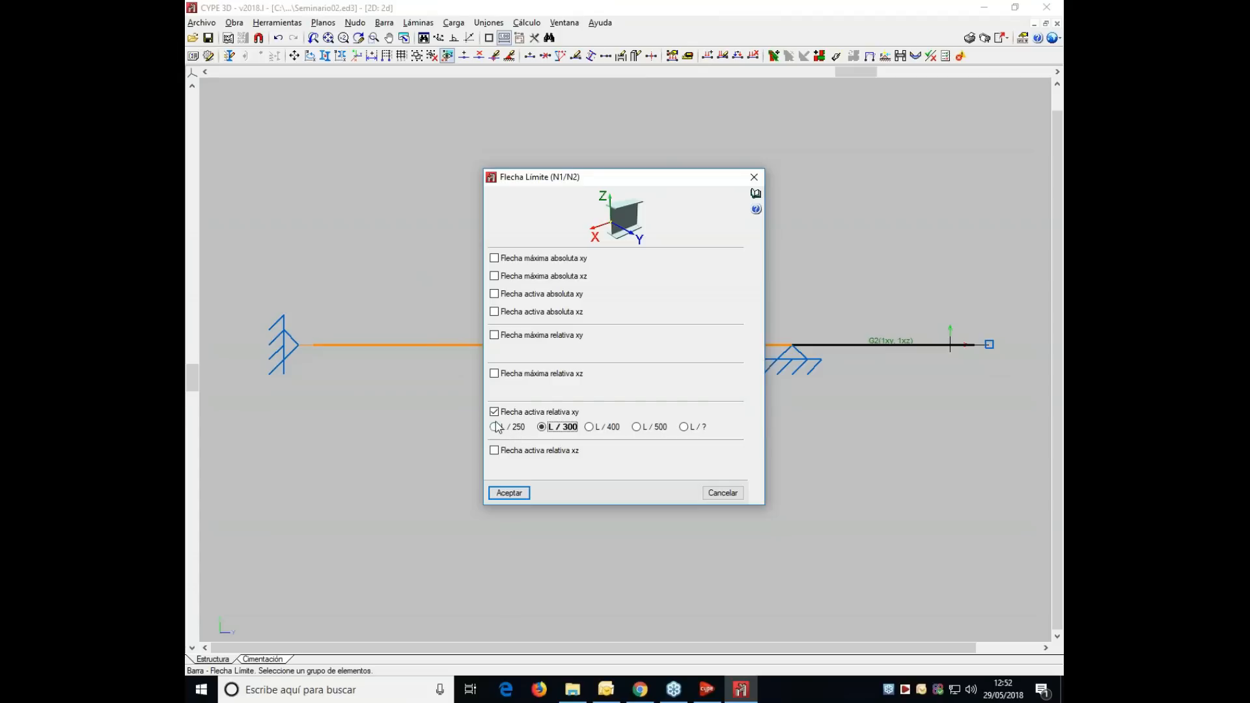
click(494, 412)
- Set the main span's maximum relative xz deflection limit to L / 300
click(494, 374)
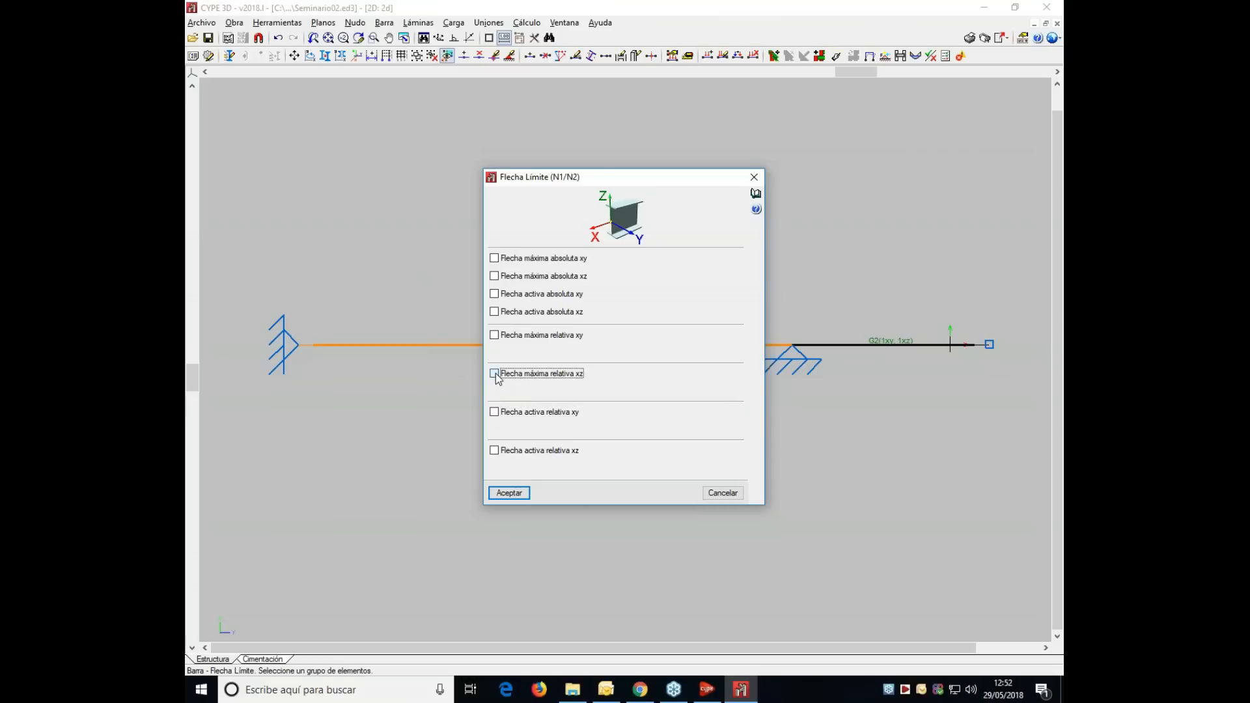
click(543, 389)
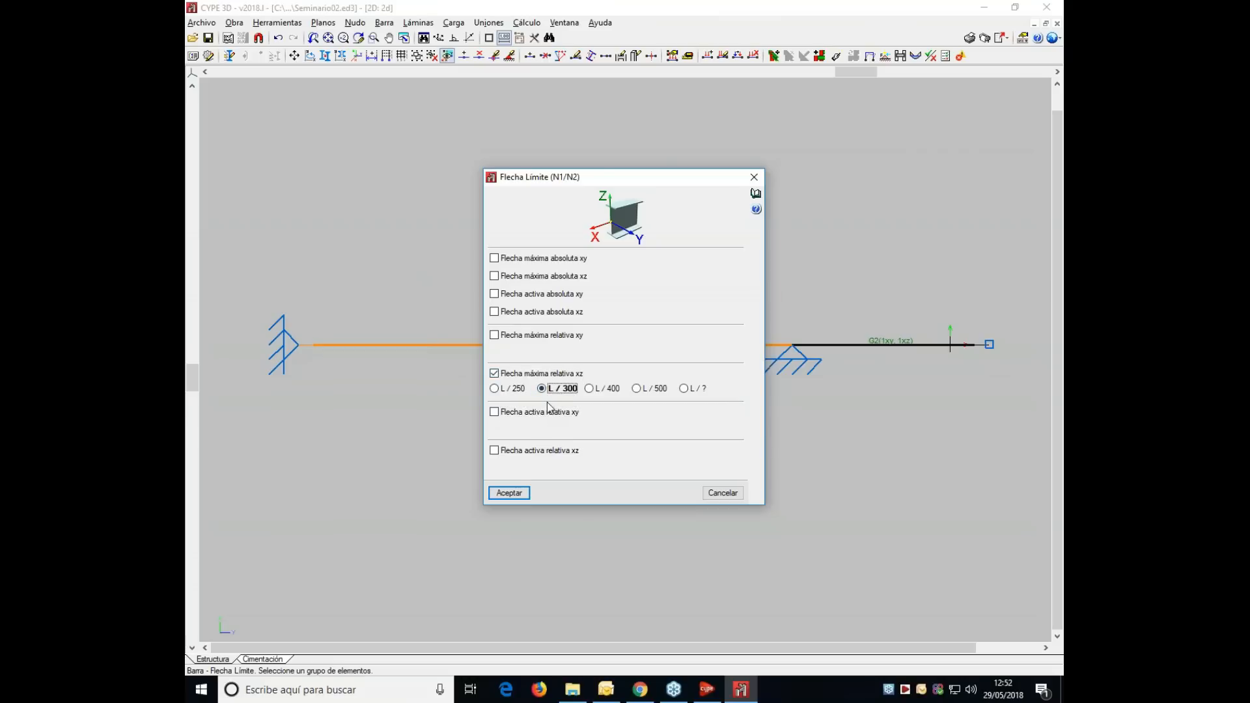
click(509, 493)
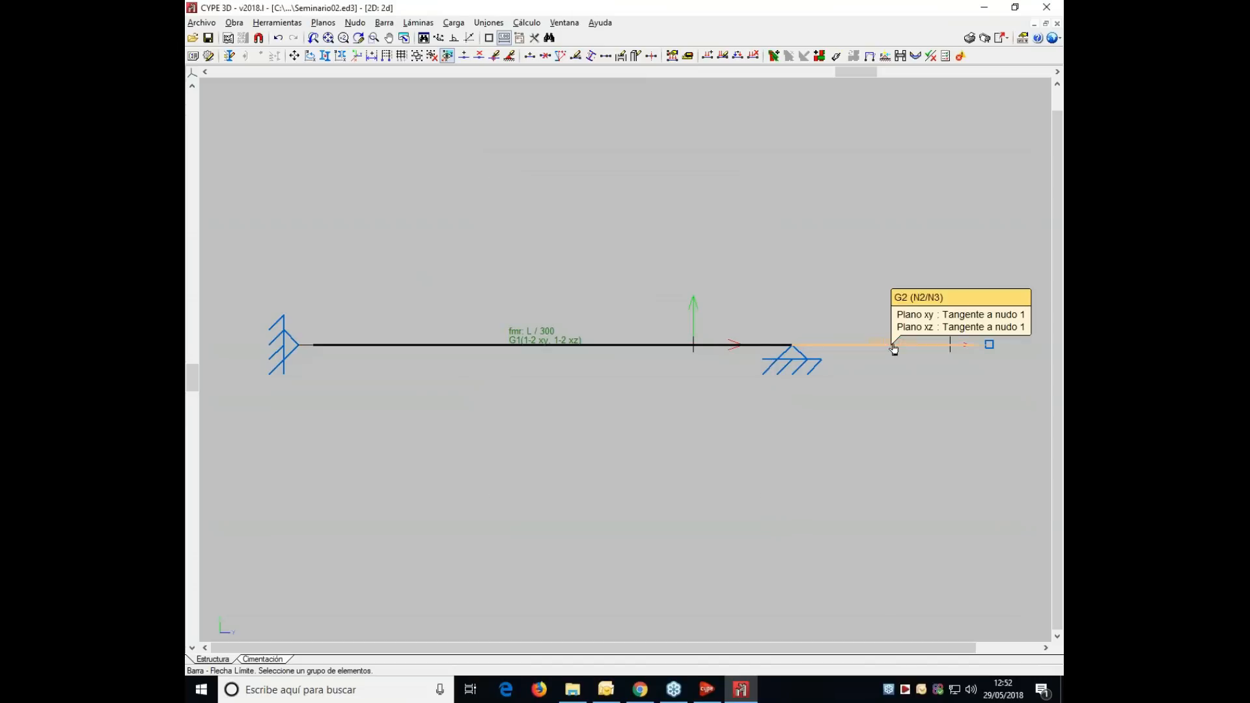
- Set the overhang's maximum relative xz deflection limit to L / 300
click(893, 348)
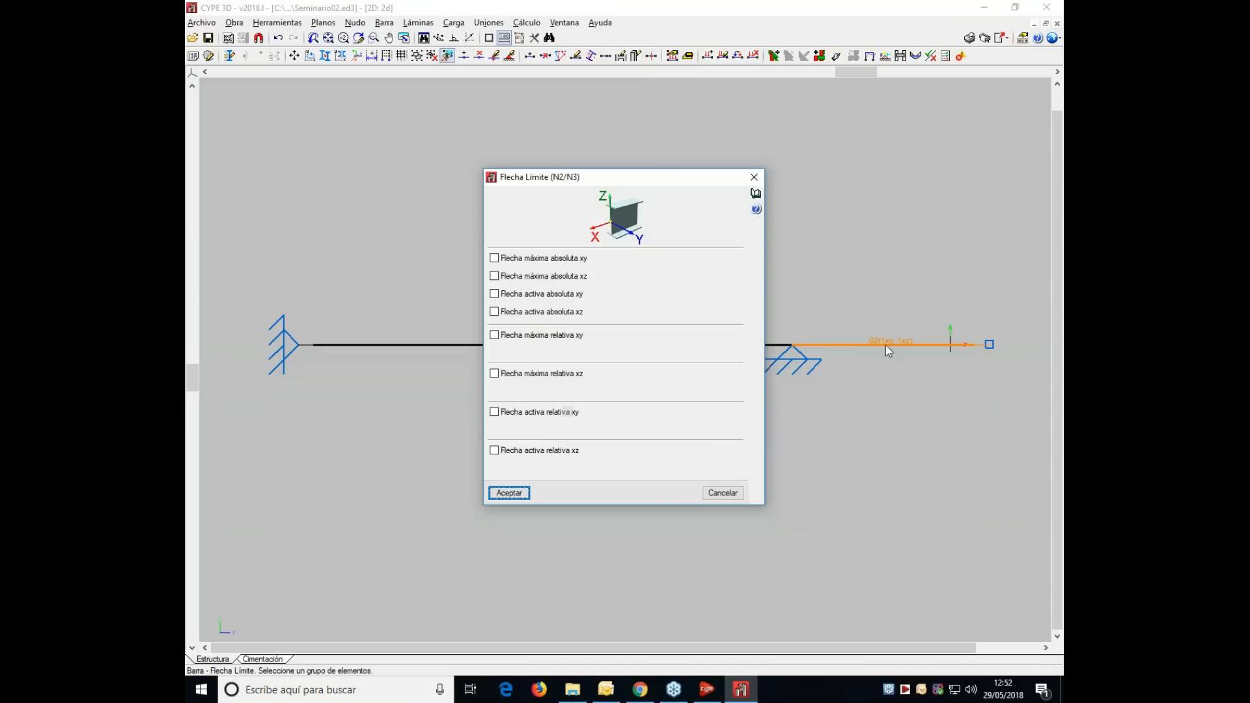
click(494, 373)
click(542, 389)
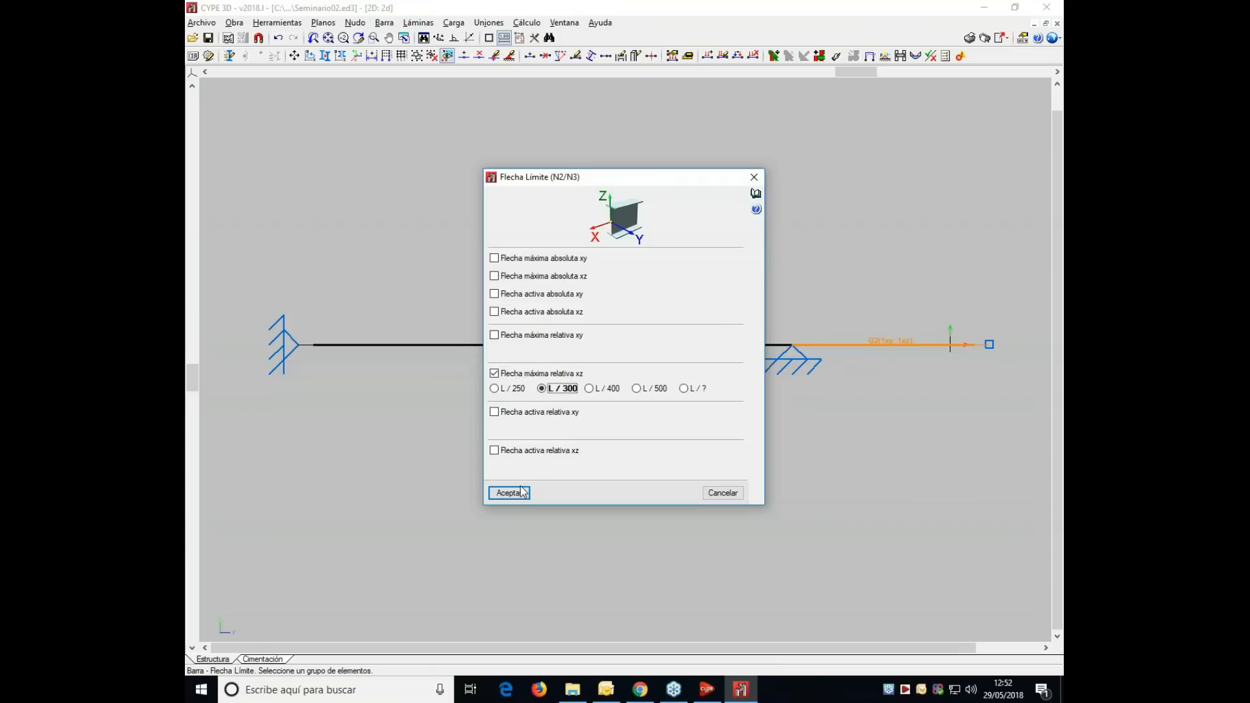
click(522, 491)
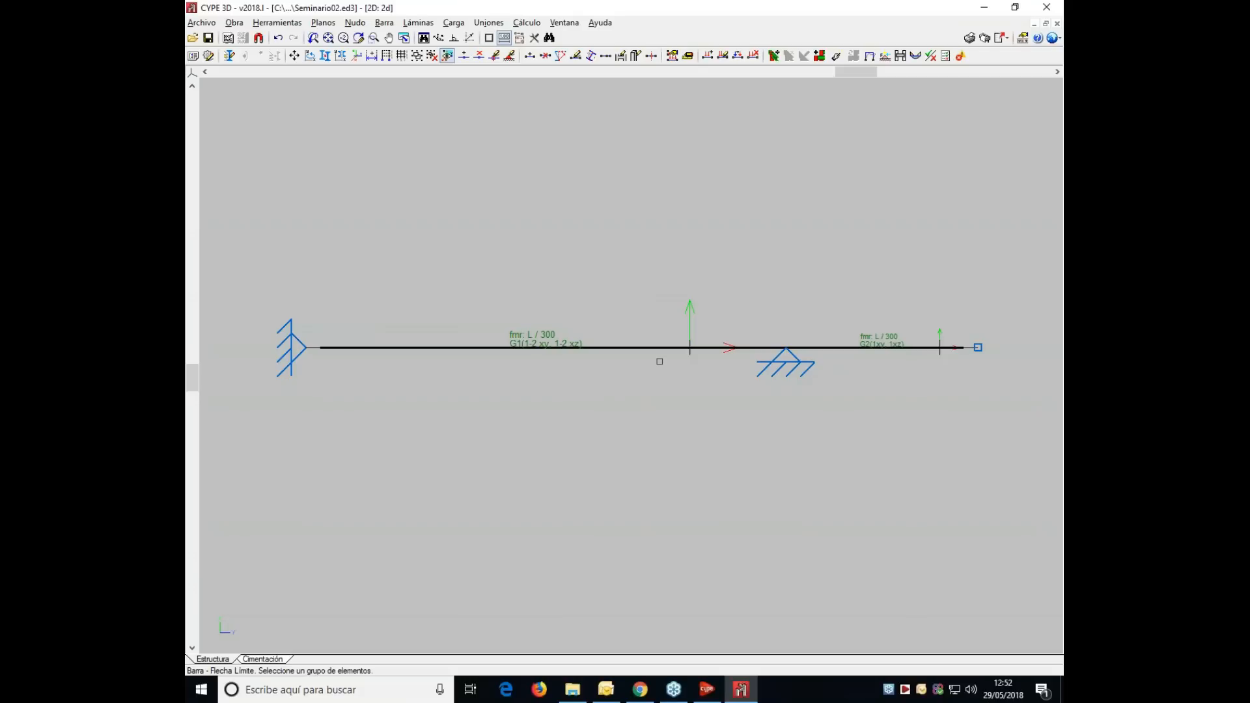
- Recalculate the structure with the deflection limits, without sizing profiles, and close the final calculation report
click(526, 22)
click(551, 39)
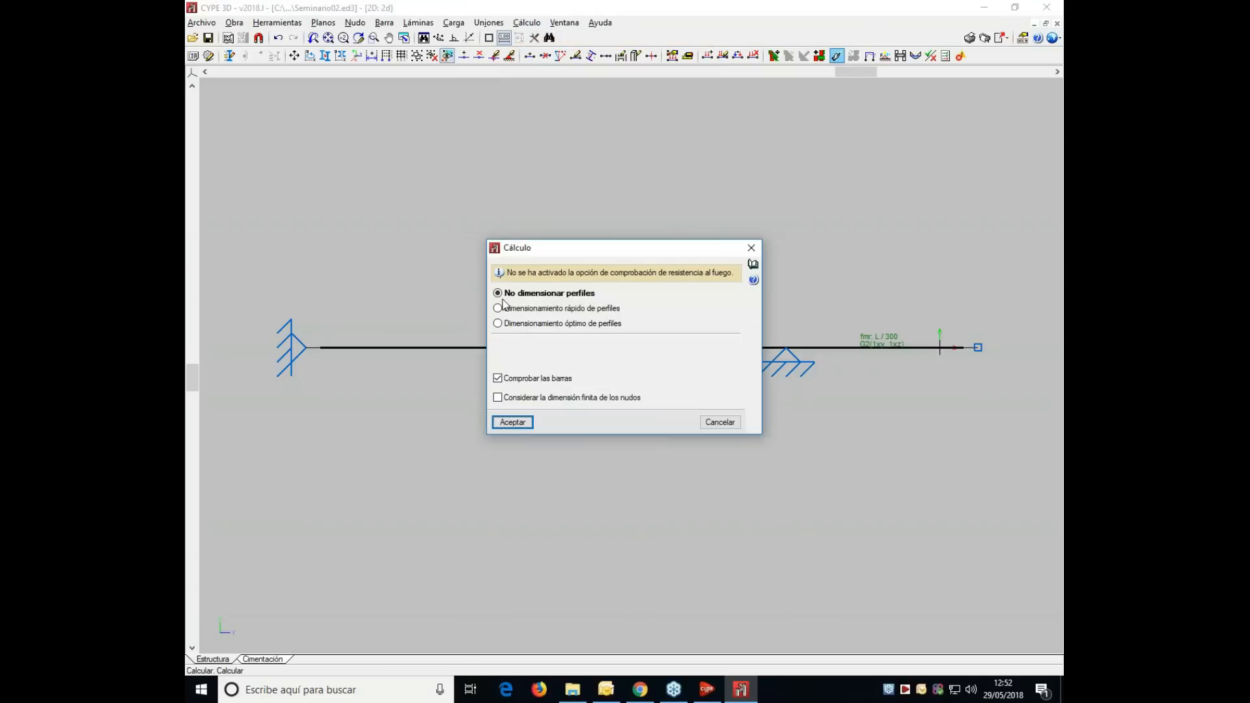
click(513, 422)
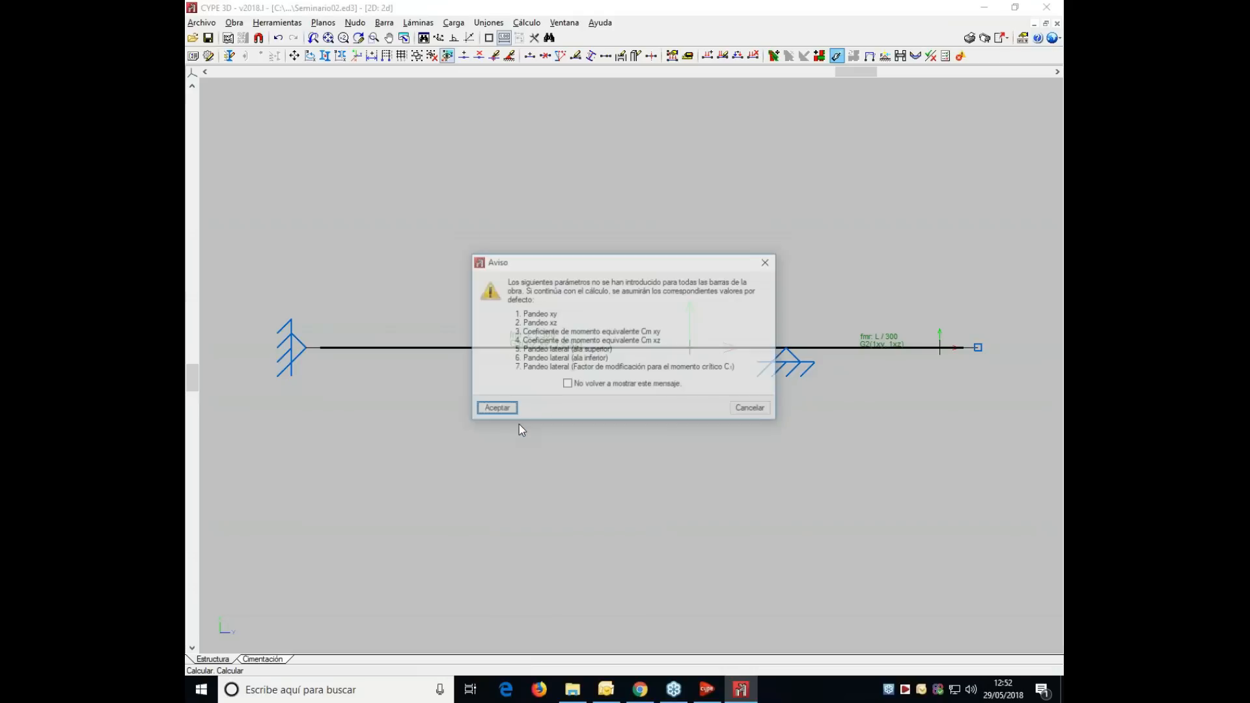
click(497, 408)
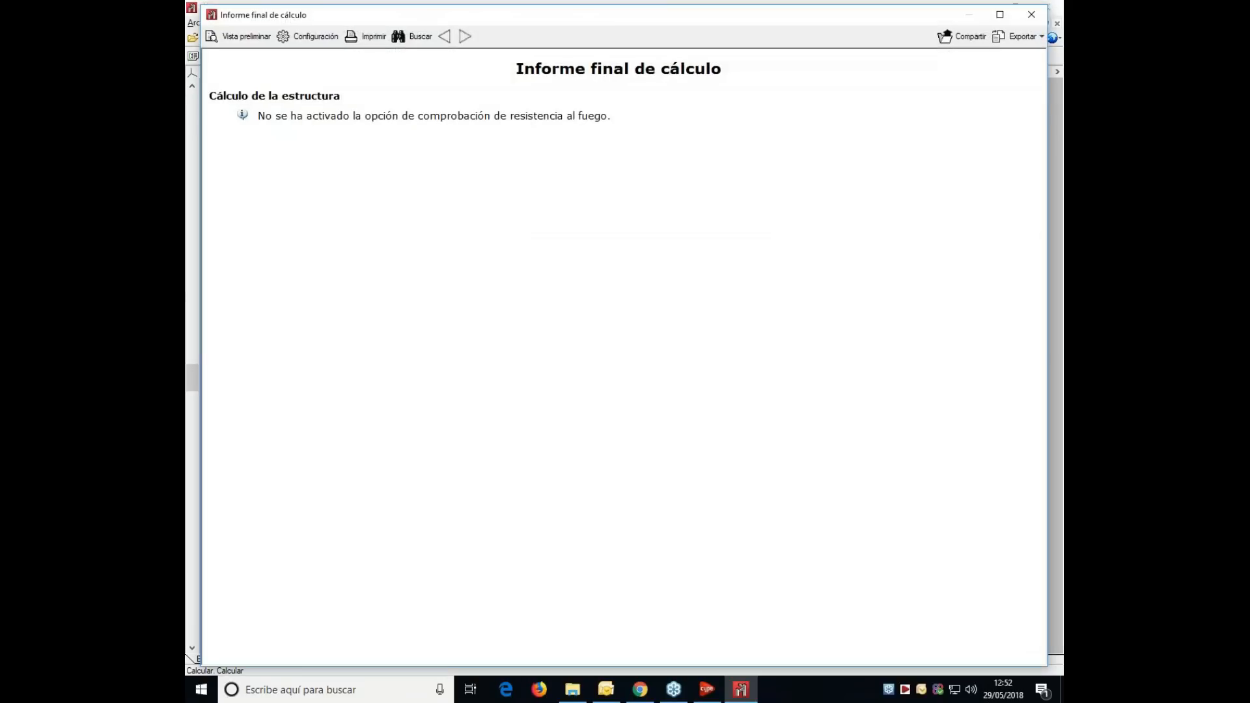
click(1031, 15)
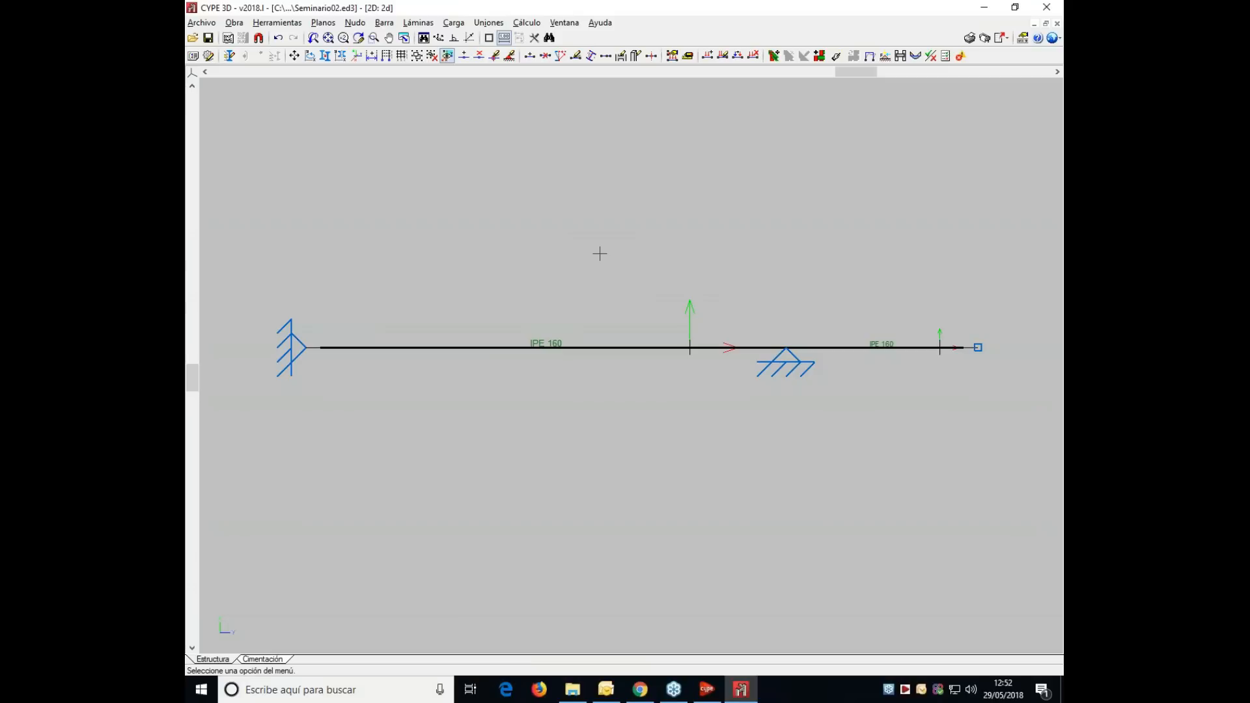
- Run the element check on the beam again, accepting the default buckling parameters
click(527, 23)
click(560, 215)
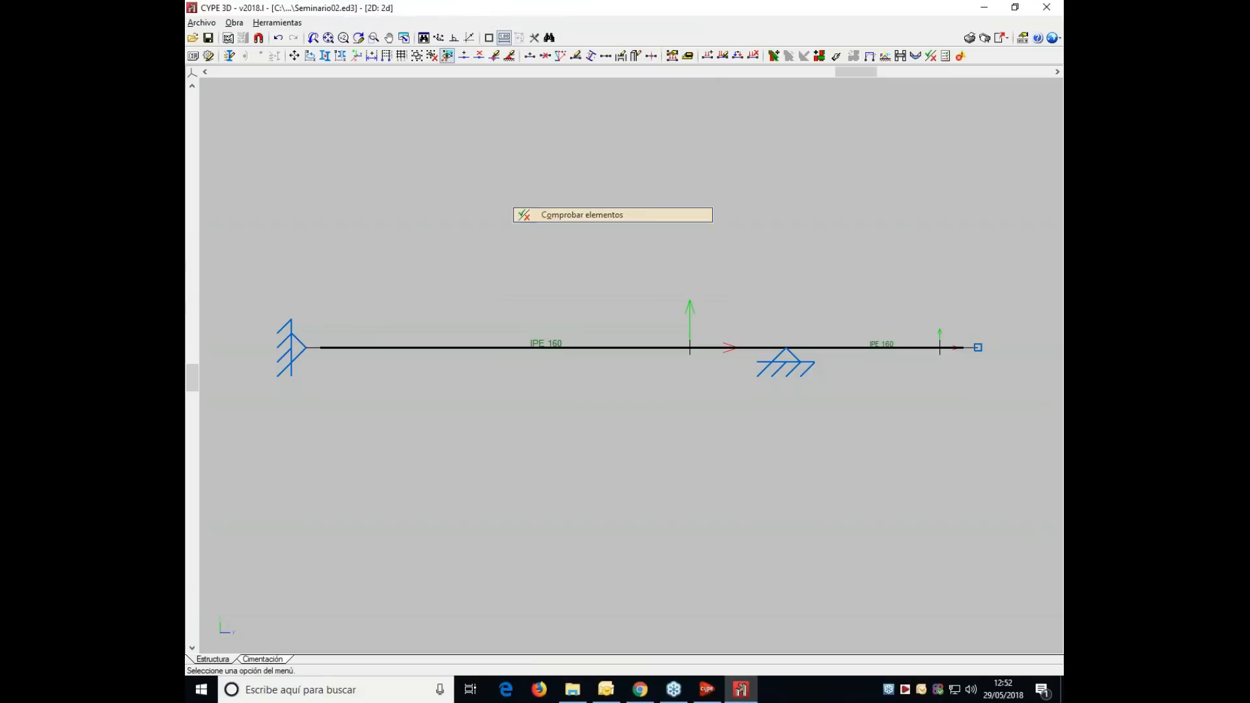
click(495, 409)
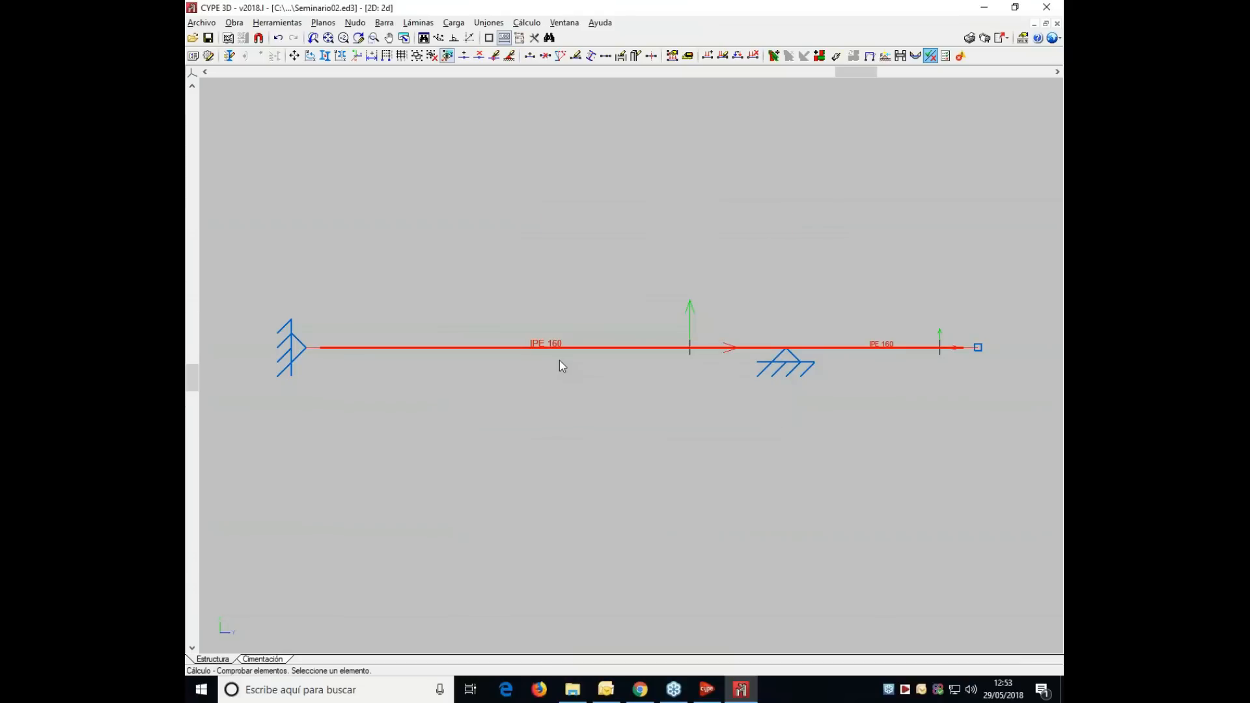
- Change the main span's profile to IPE 180 from its check table and review the table again for the new profile
click(560, 360)
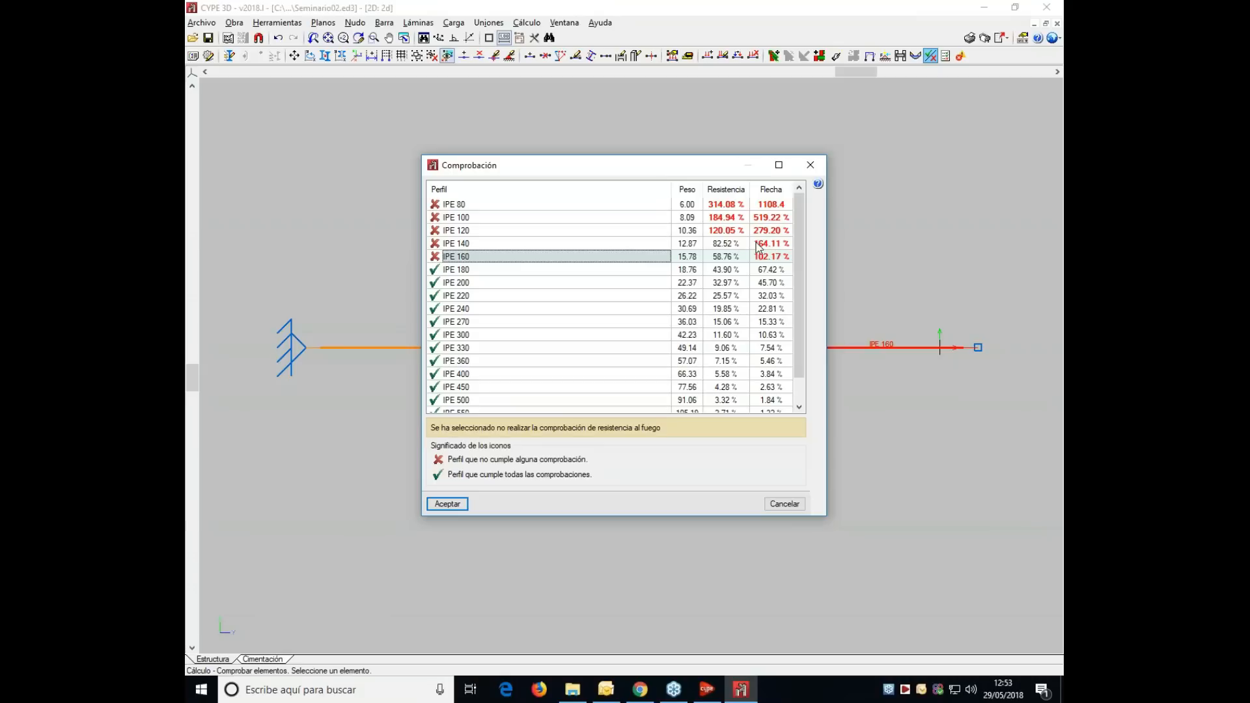
click(726, 270)
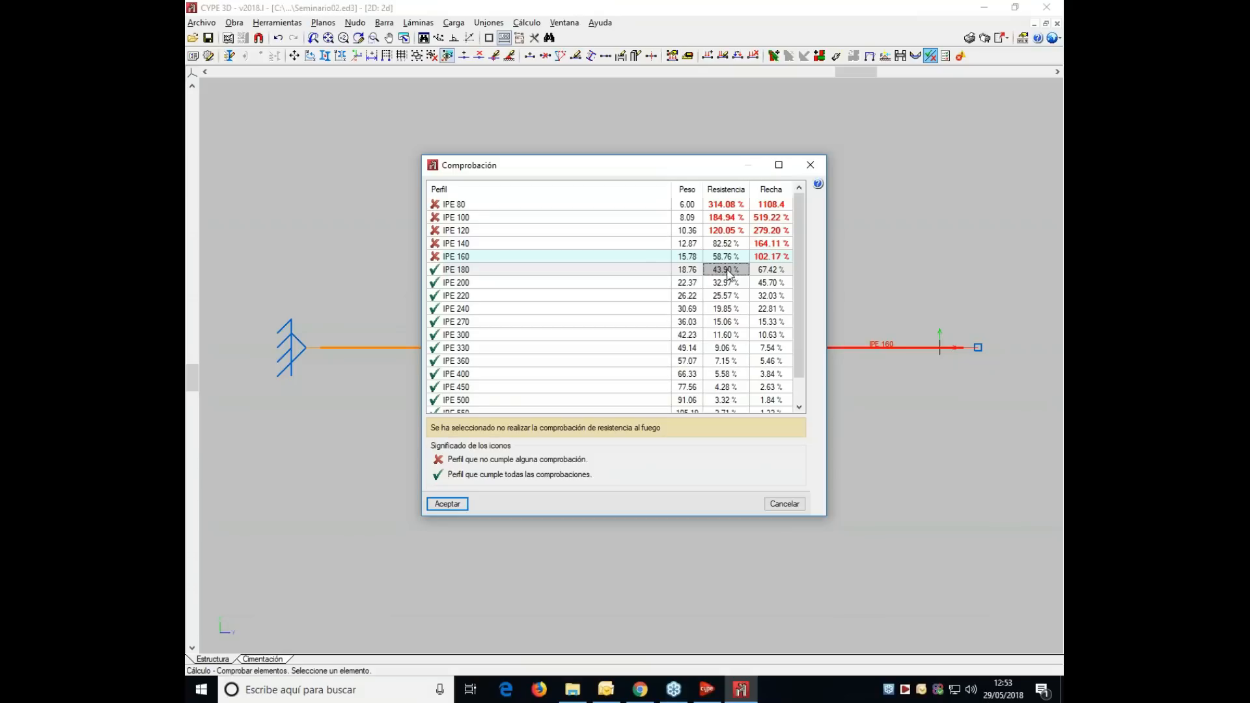
click(764, 271)
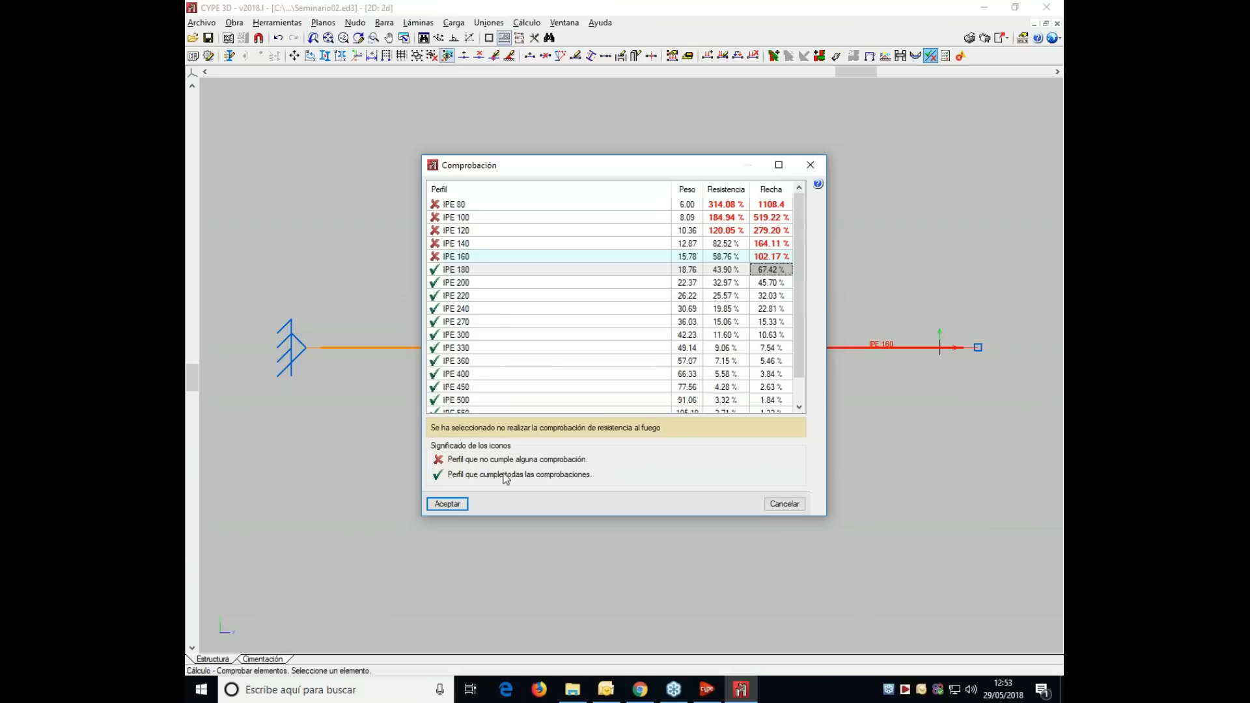
click(447, 504)
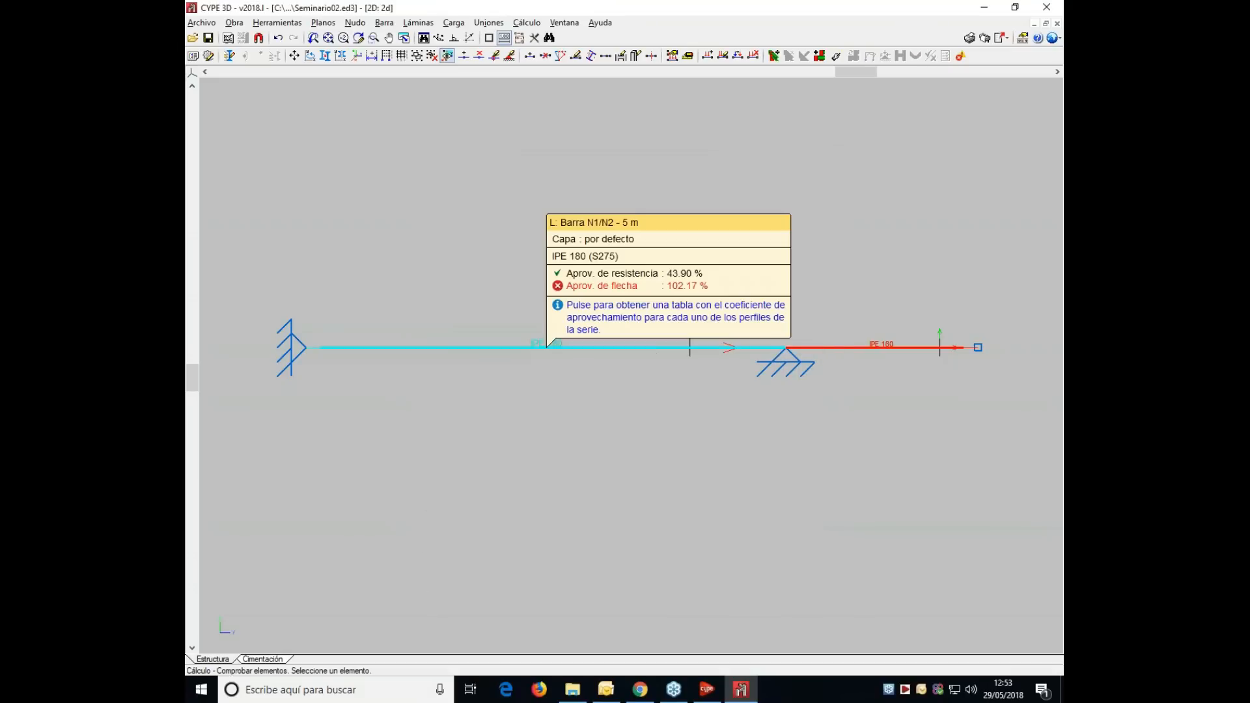
click(650, 350)
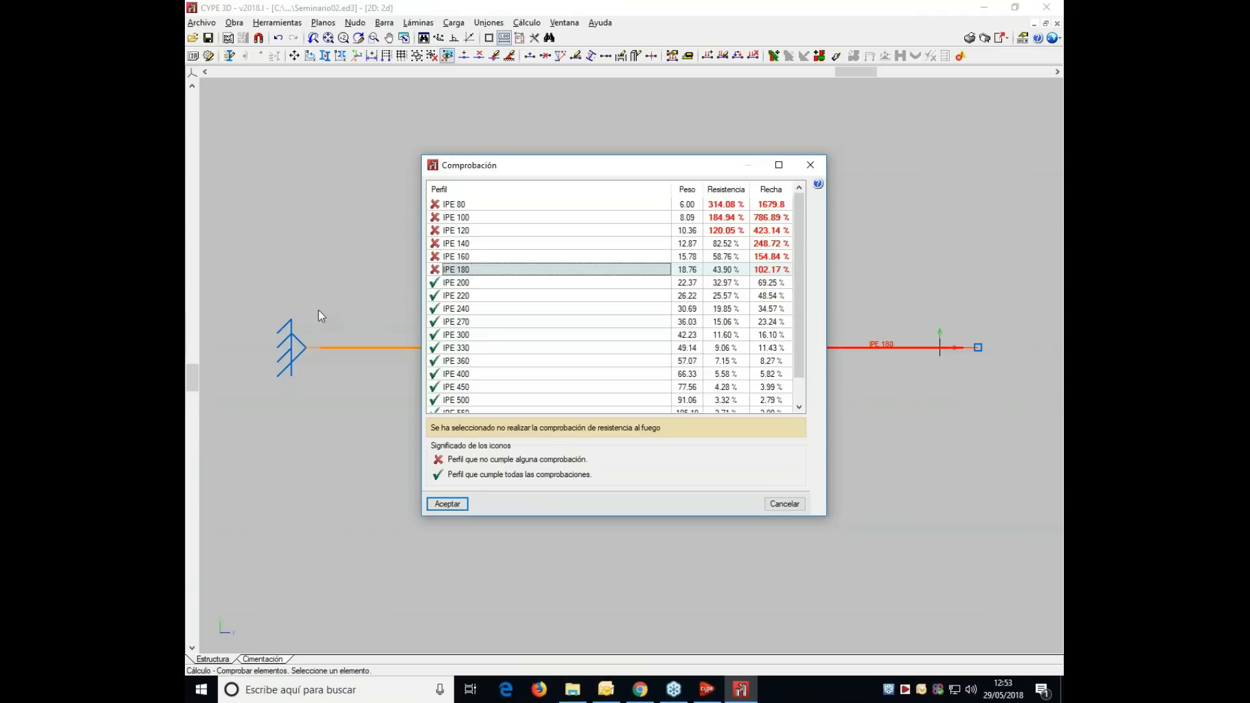
click(433, 503)
click(490, 373)
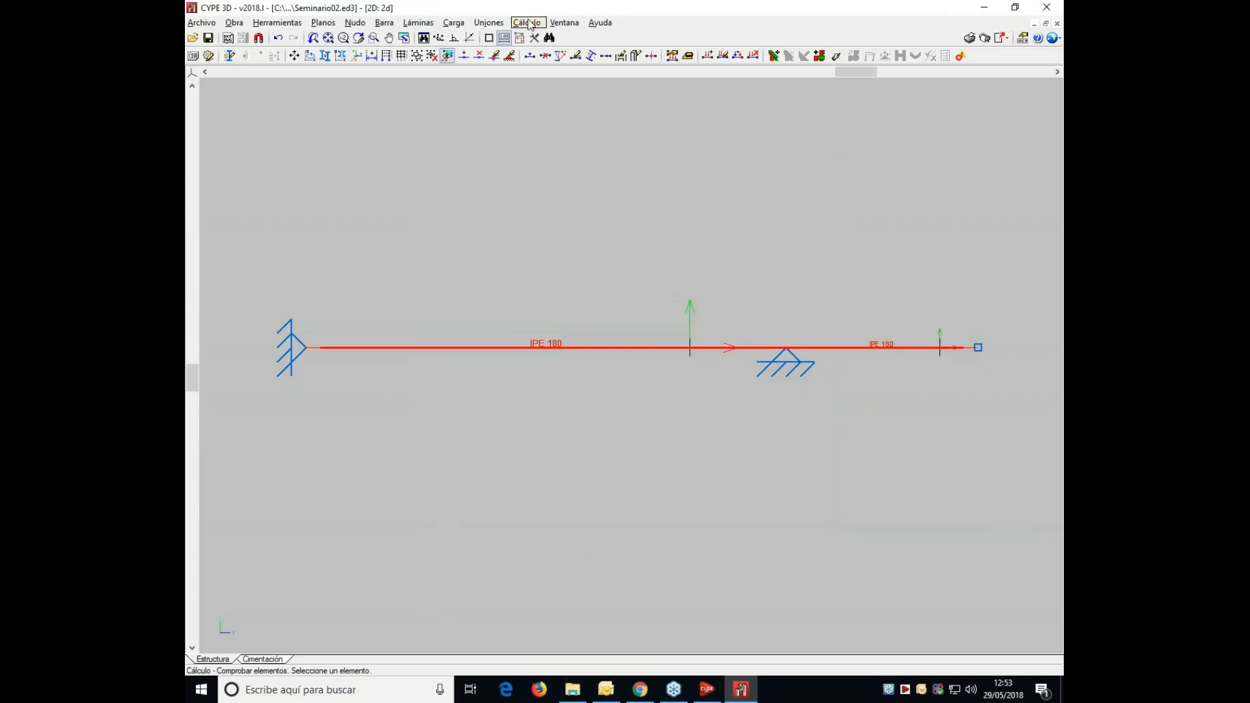
- Recalculate the structure without sizing profiles and close the calculation report
click(529, 23)
click(540, 37)
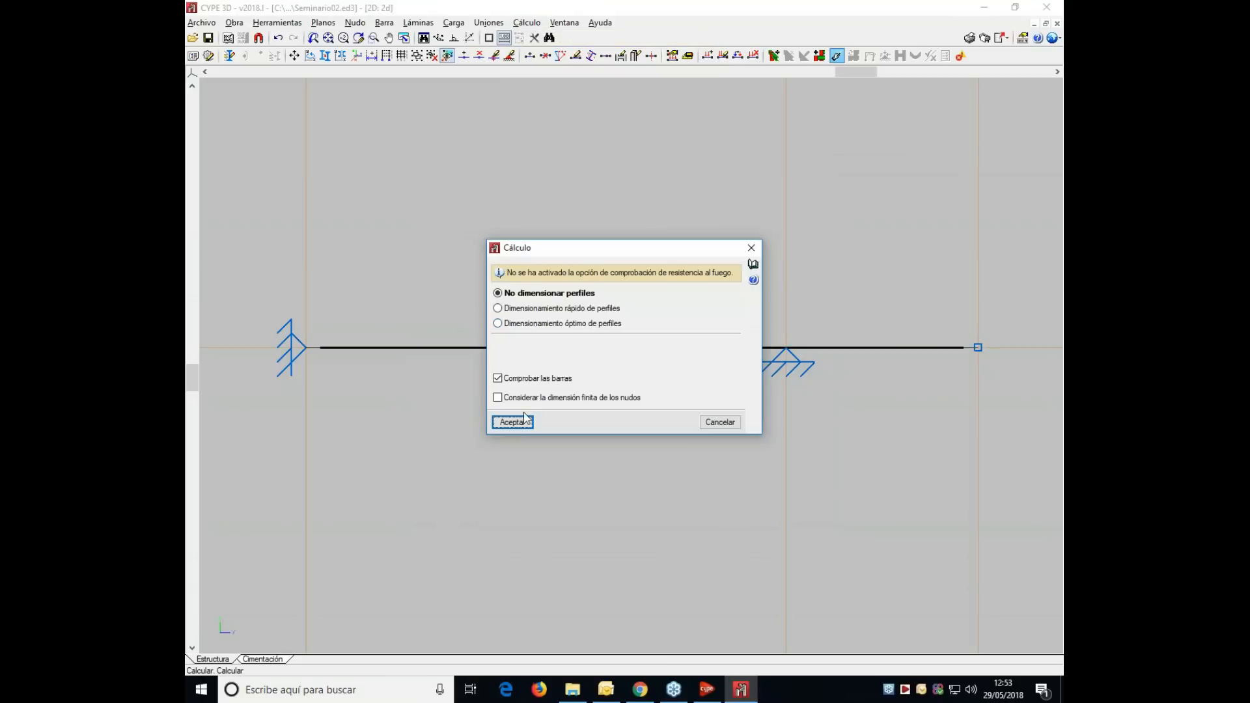
click(517, 423)
click(496, 409)
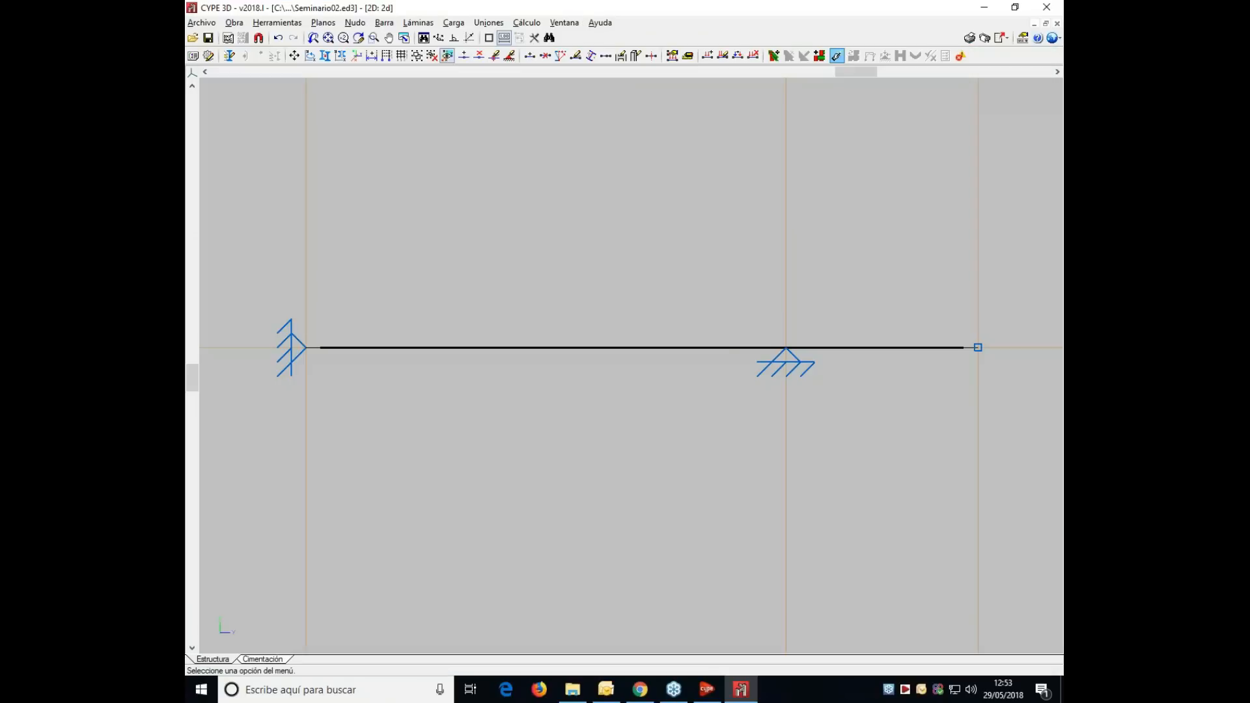
click(1032, 15)
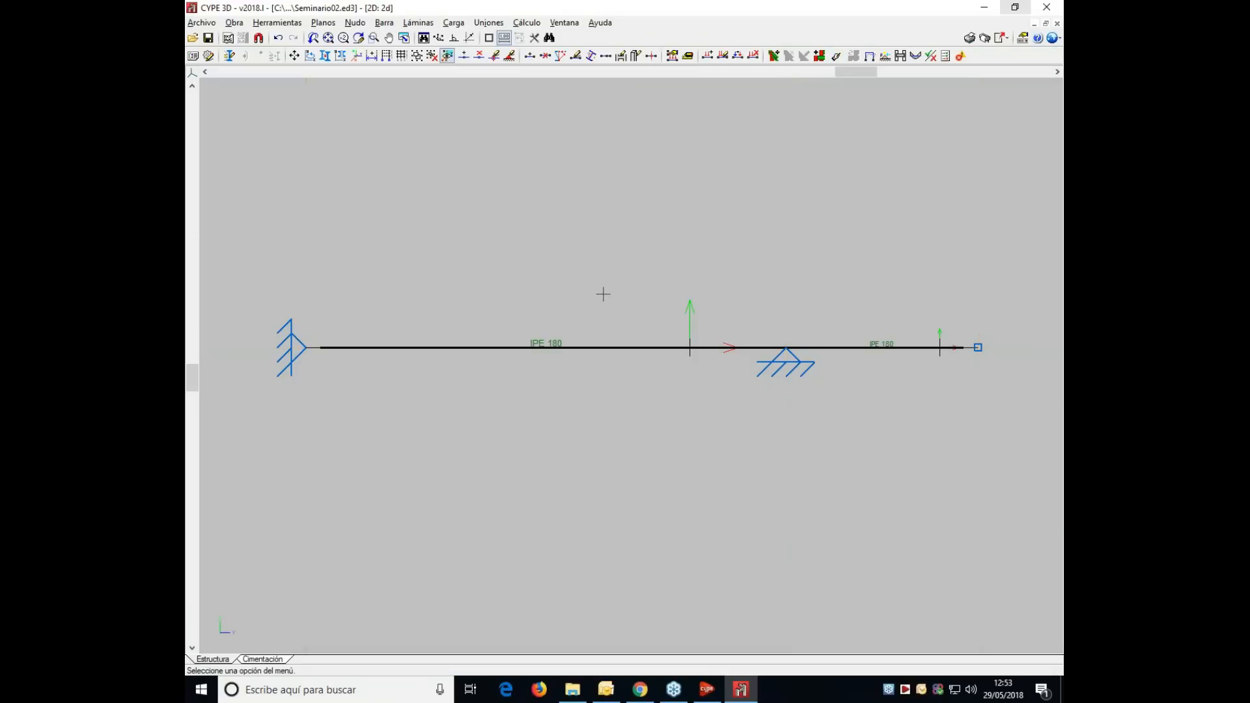
- Review the E.L.U. checks of the main span at its most unfavourable point and close the check report
click(529, 23)
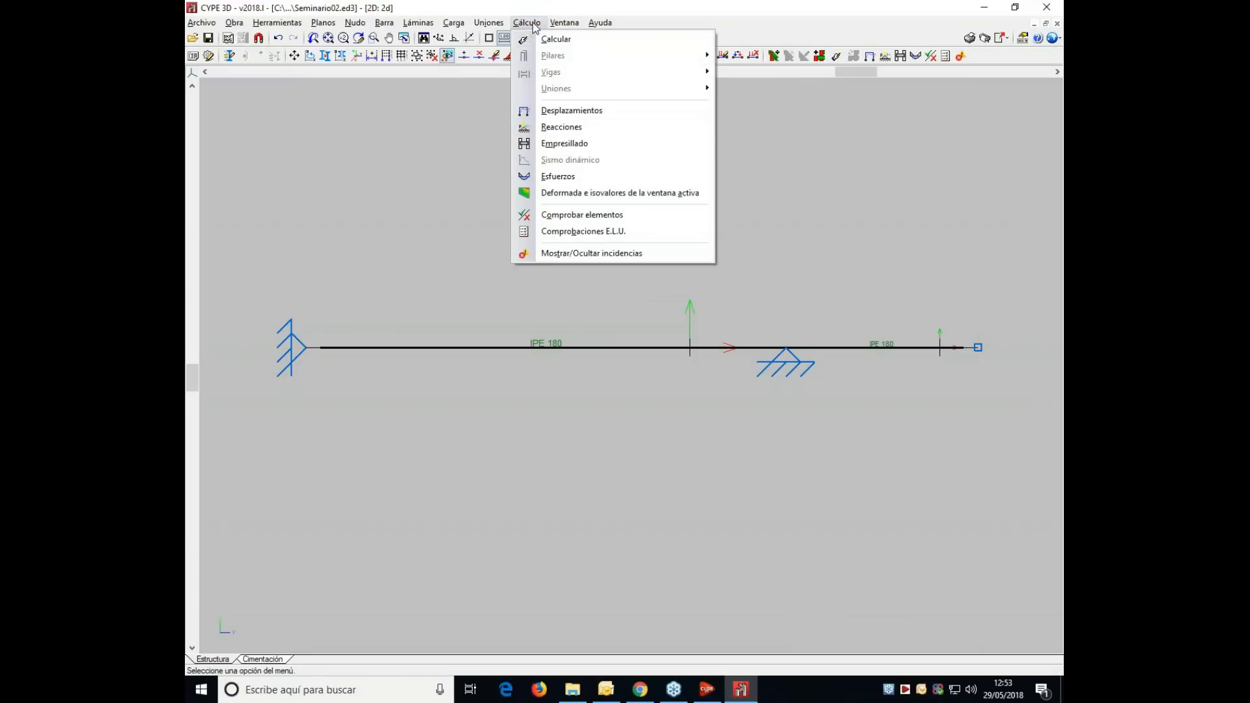
click(563, 232)
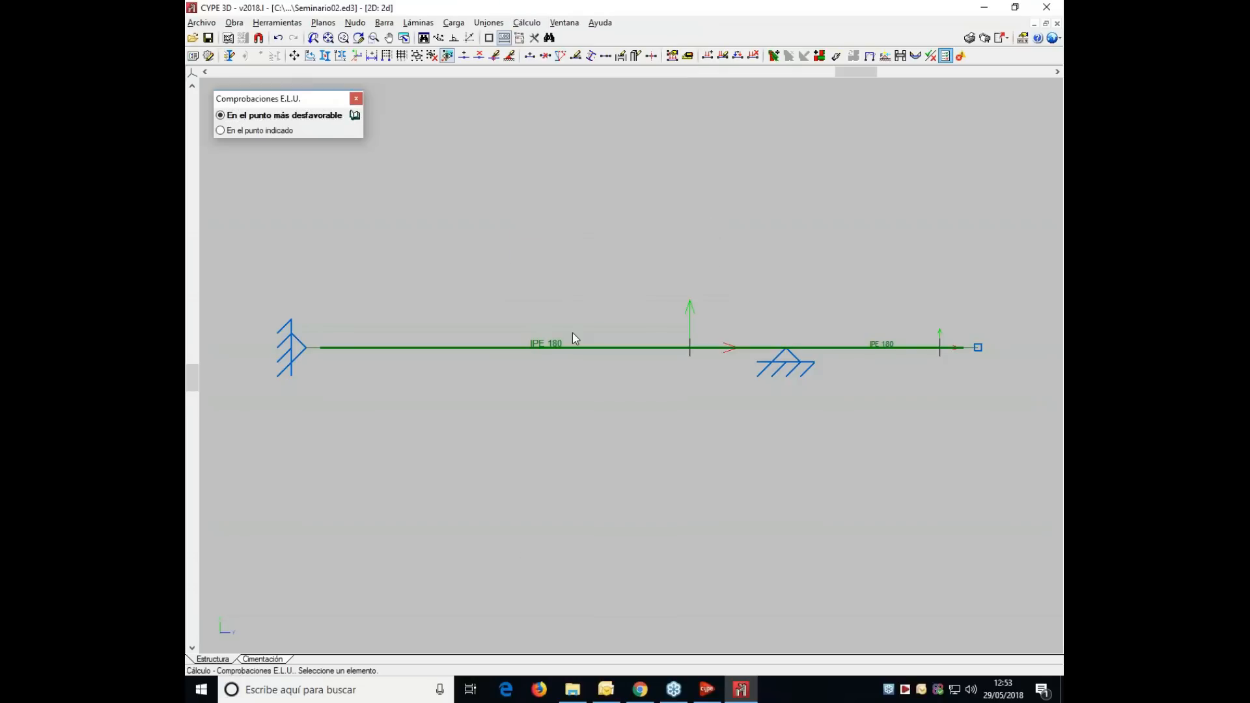
click(443, 347)
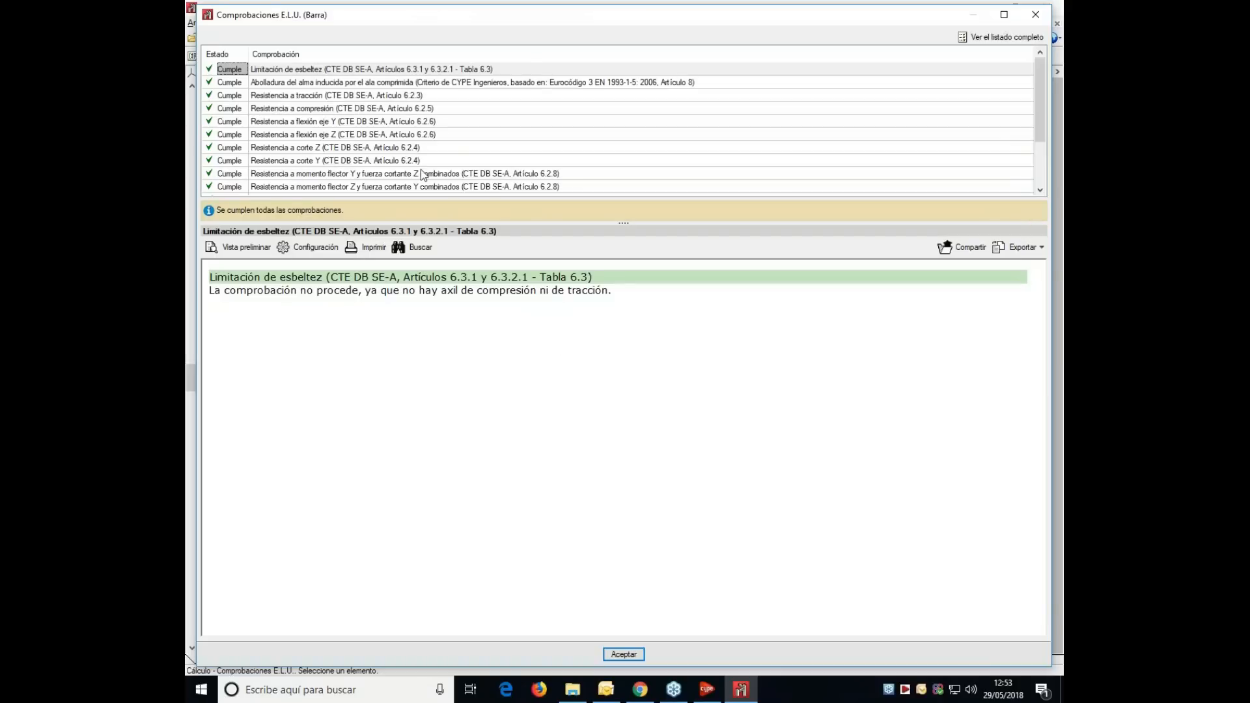
scroll(461, 131, down, 1)
scroll(461, 131, up, 1)
click(1037, 20)
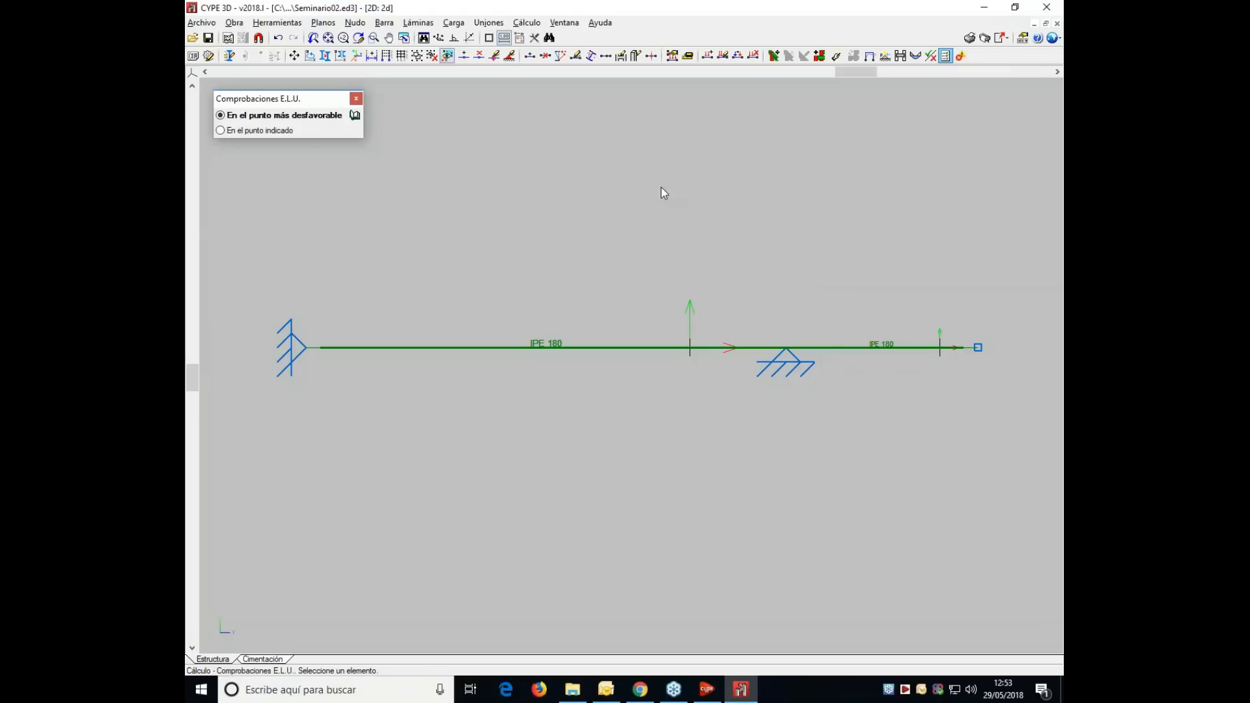
- Display the deformed shape and xz deflection diagrams of all bars for self-weight, and turn them off again
click(540, 23)
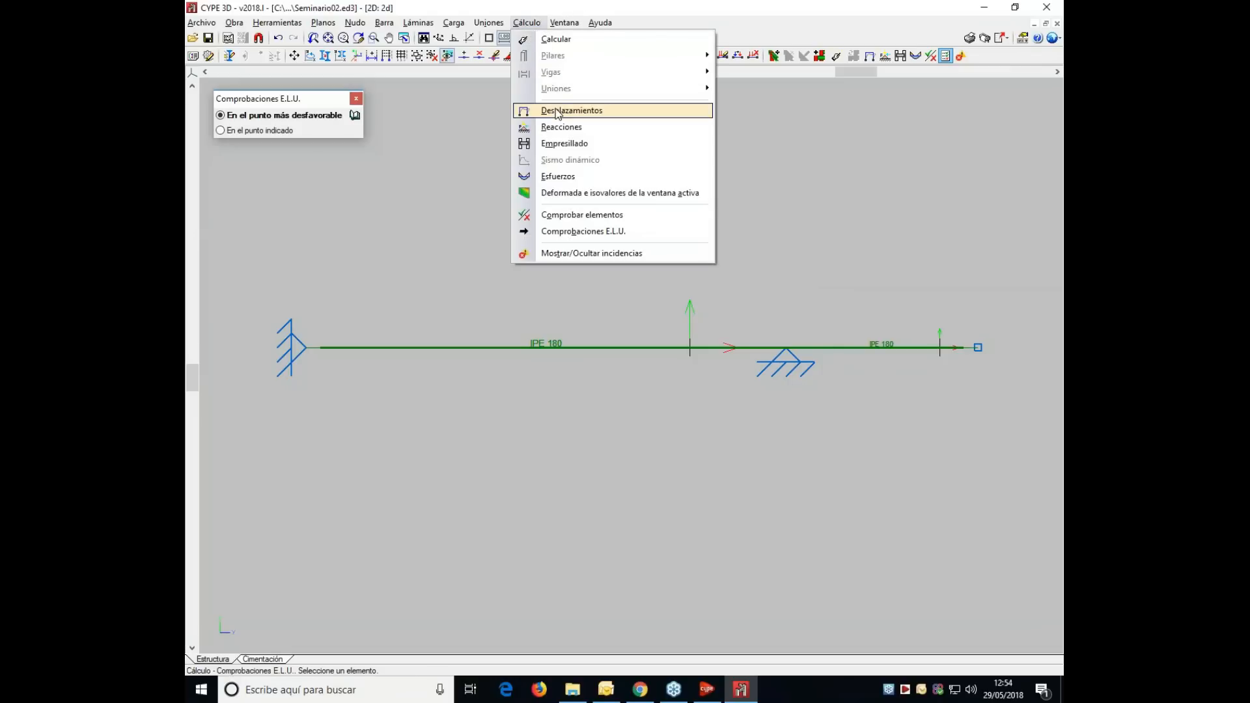
click(558, 174)
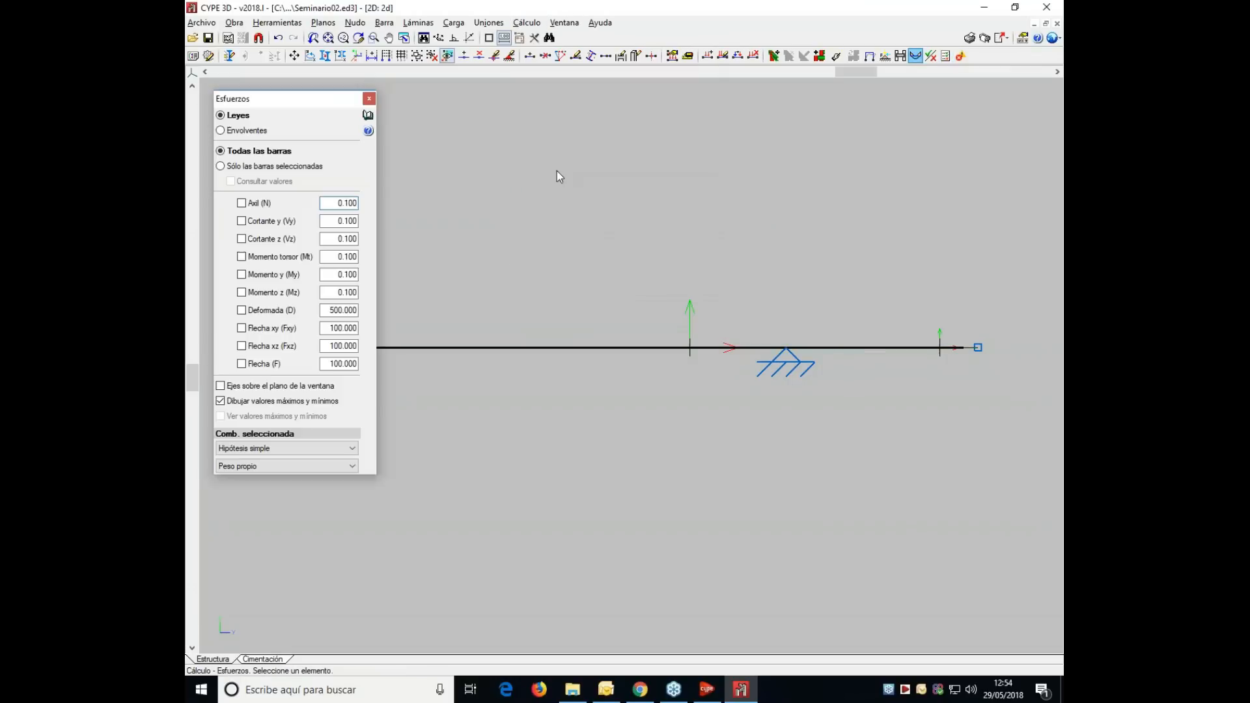
click(242, 310)
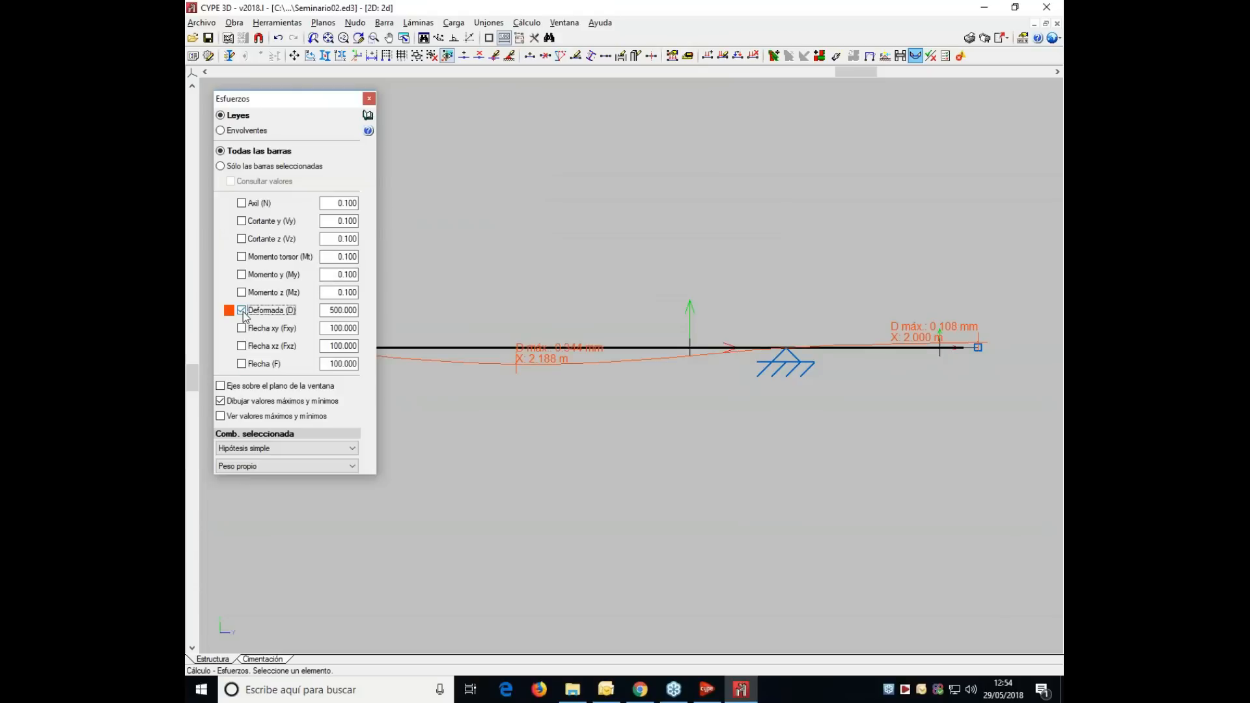
click(245, 329)
click(243, 347)
click(242, 329)
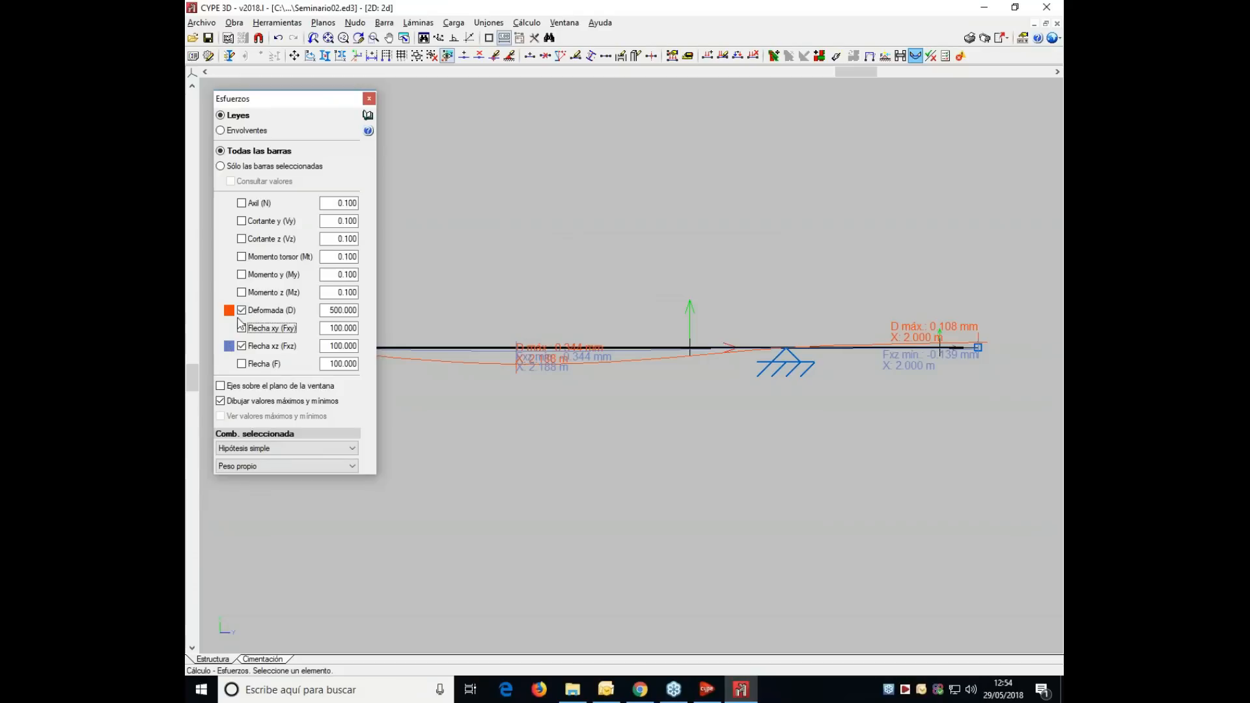
click(242, 346)
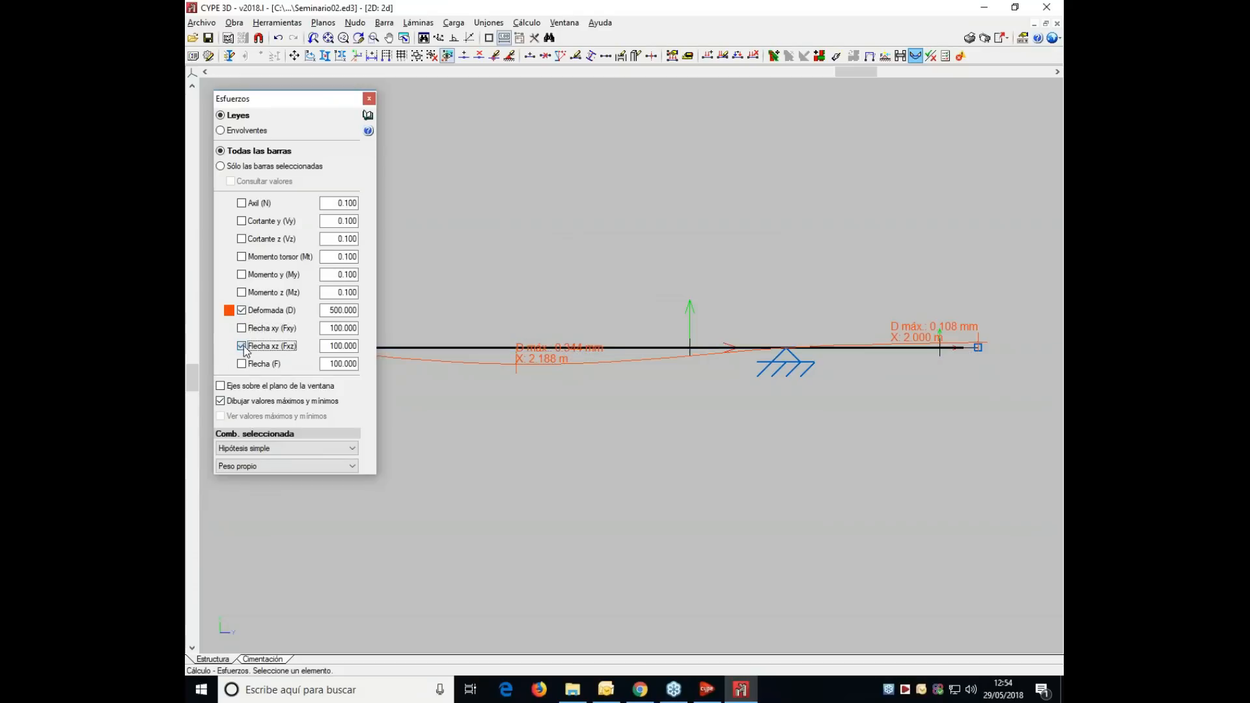
click(242, 311)
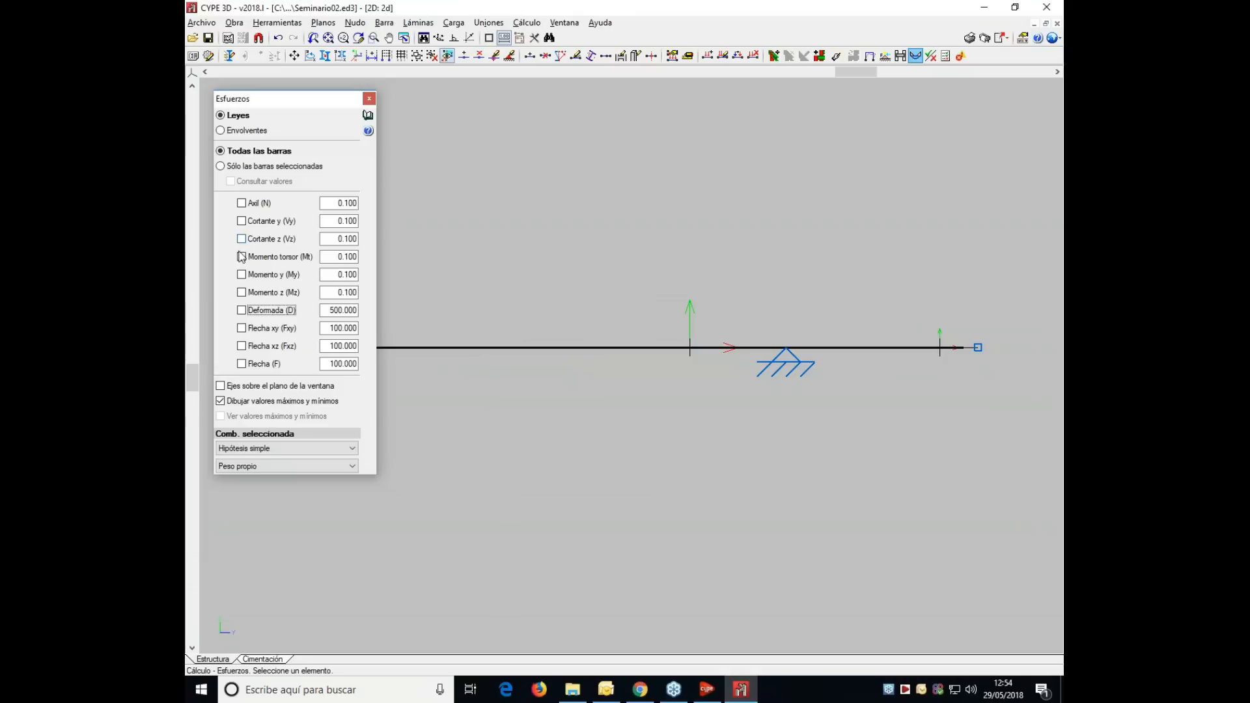
- Display the My bending moment diagram at a scale of 10 for self-weight, and close the forces display
click(242, 275)
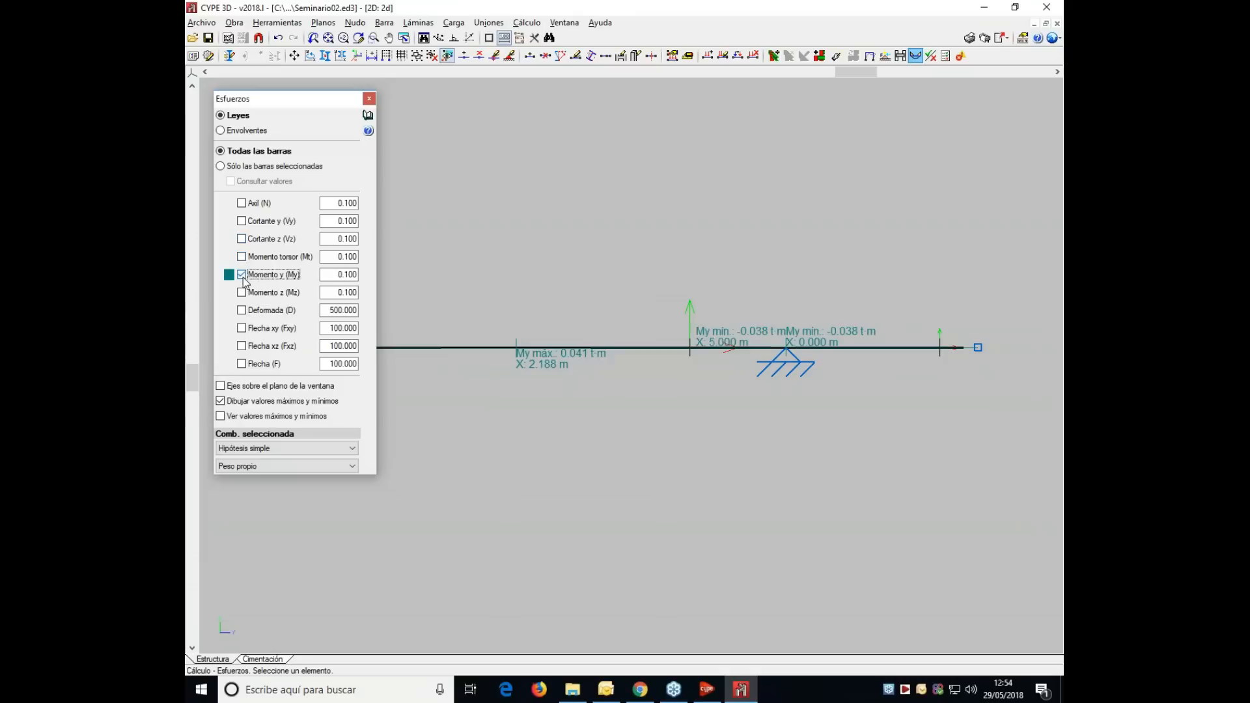
click(345, 274)
text(10)
key(Tab)
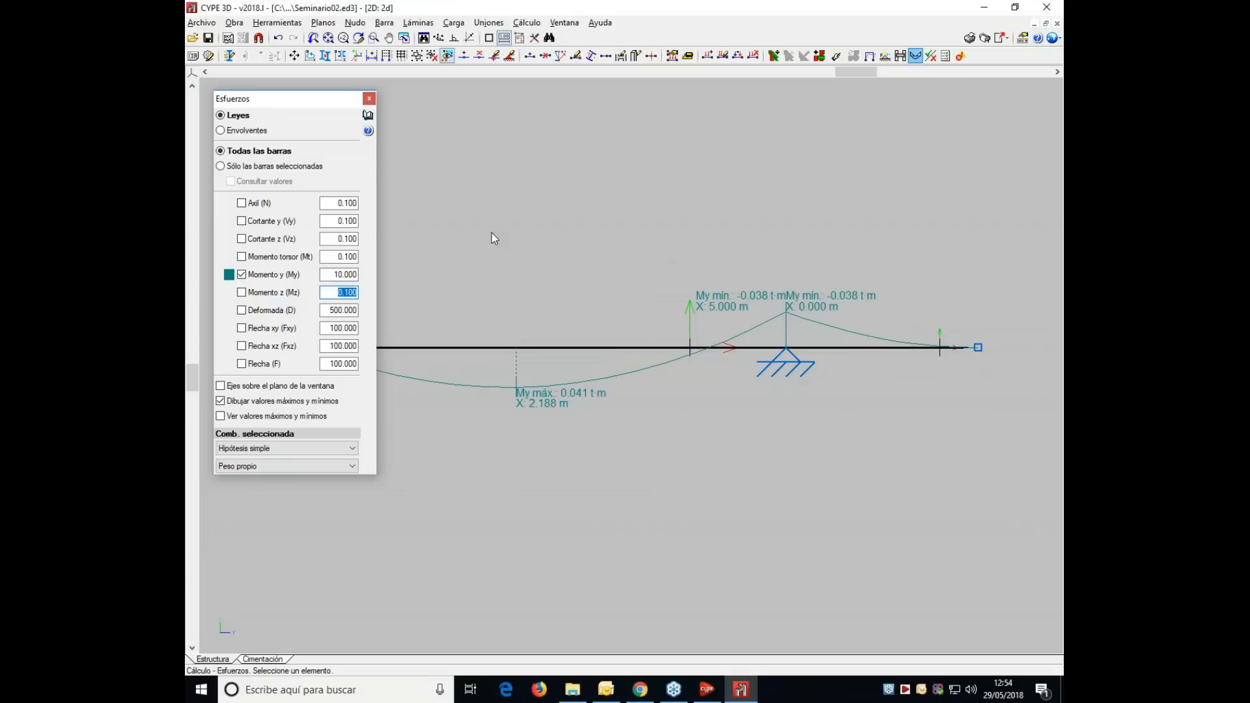
click(370, 99)
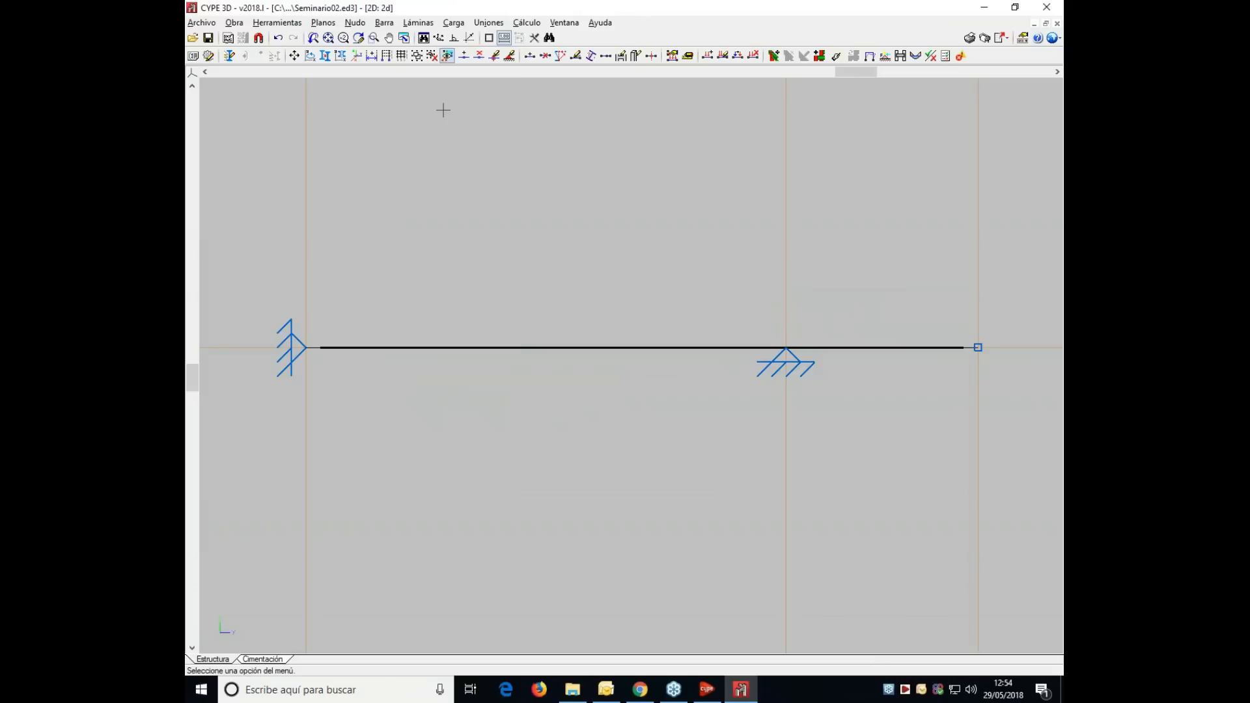
- Open the deflection limit settings of the main span's deflection group
click(417, 24)
mouse_move(390, 25)
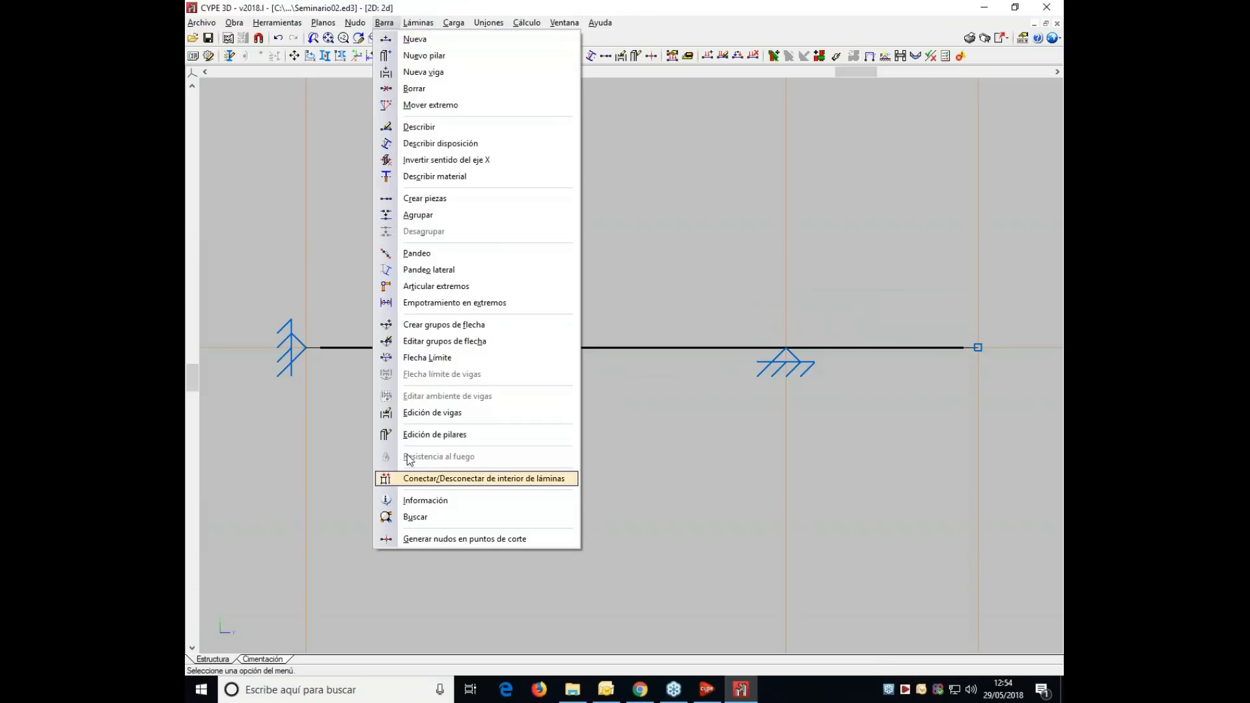
click(422, 359)
click(459, 352)
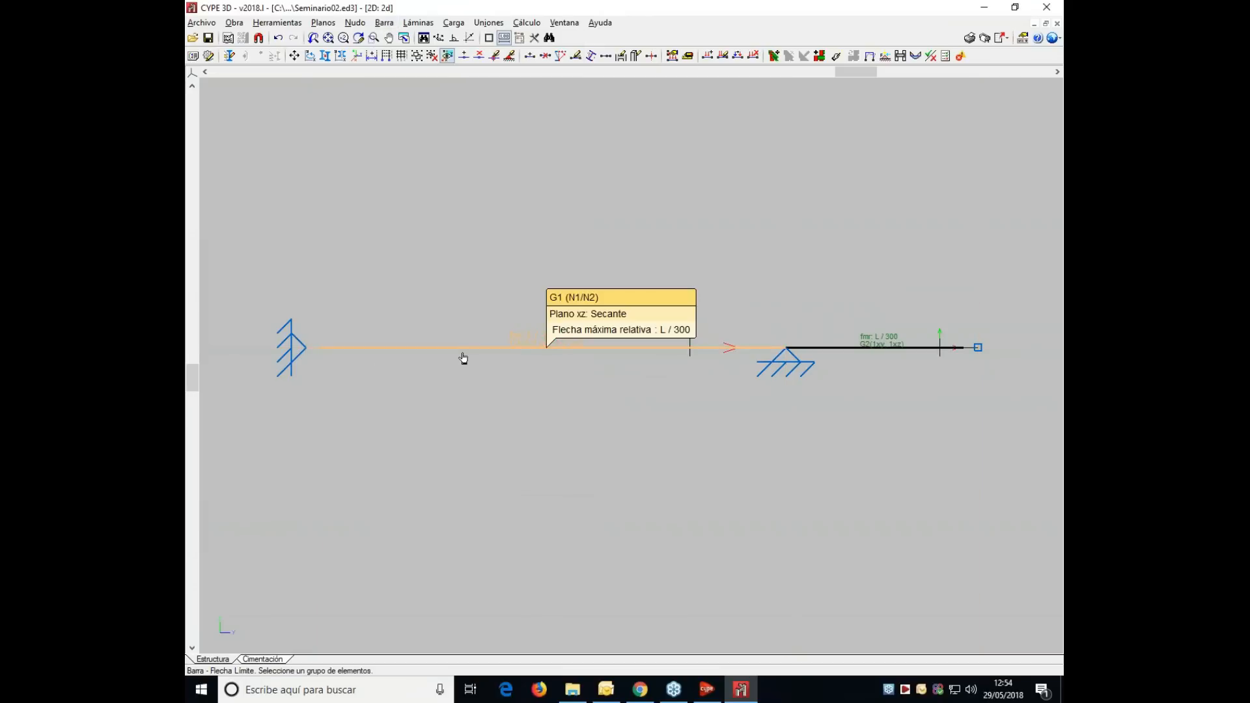
right_click(459, 353)
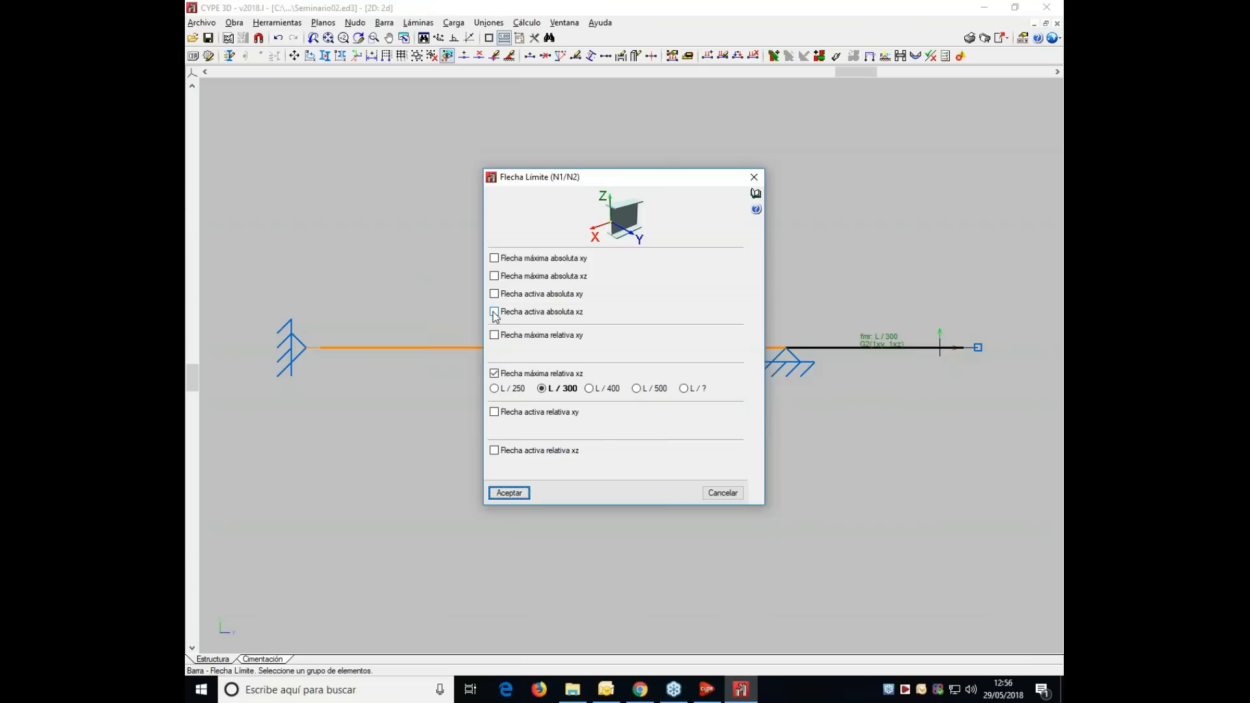
- Try an absolute maximum xz deflection limit of 1.6 mm on the main span, and remove it while keeping the relative limit
click(494, 276)
click(733, 277)
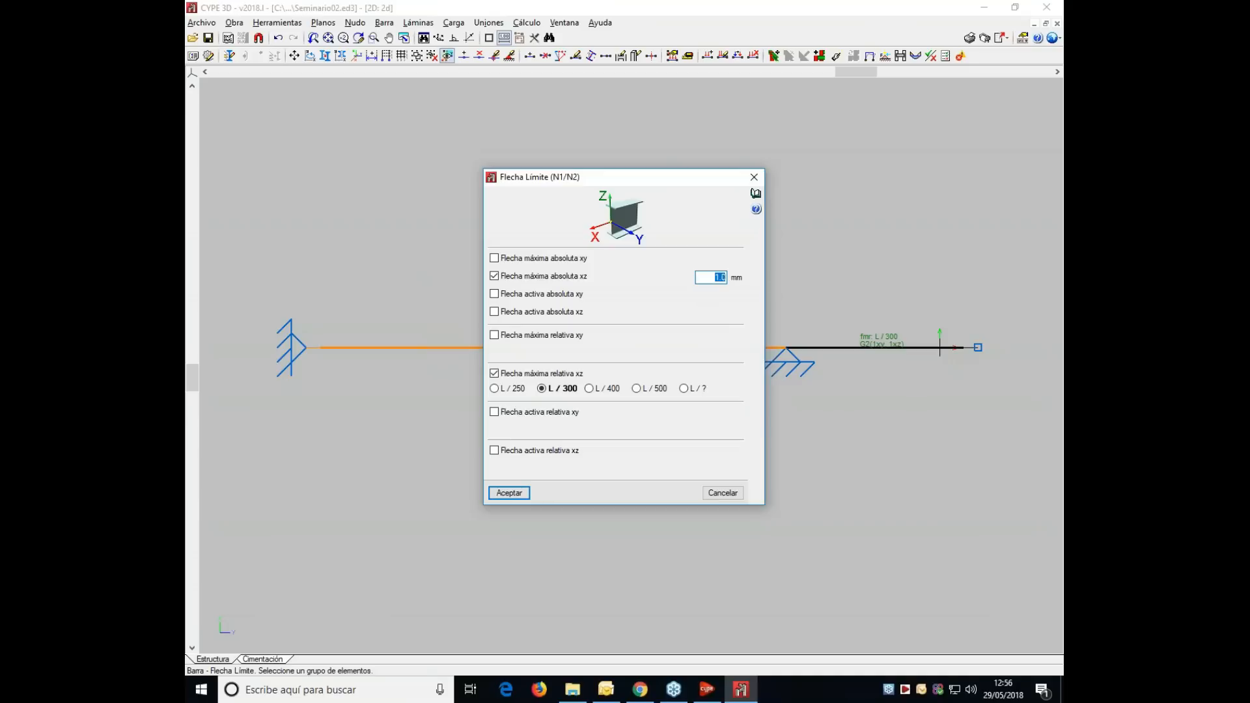
text(1.6)
click(494, 374)
click(494, 374)
click(494, 277)
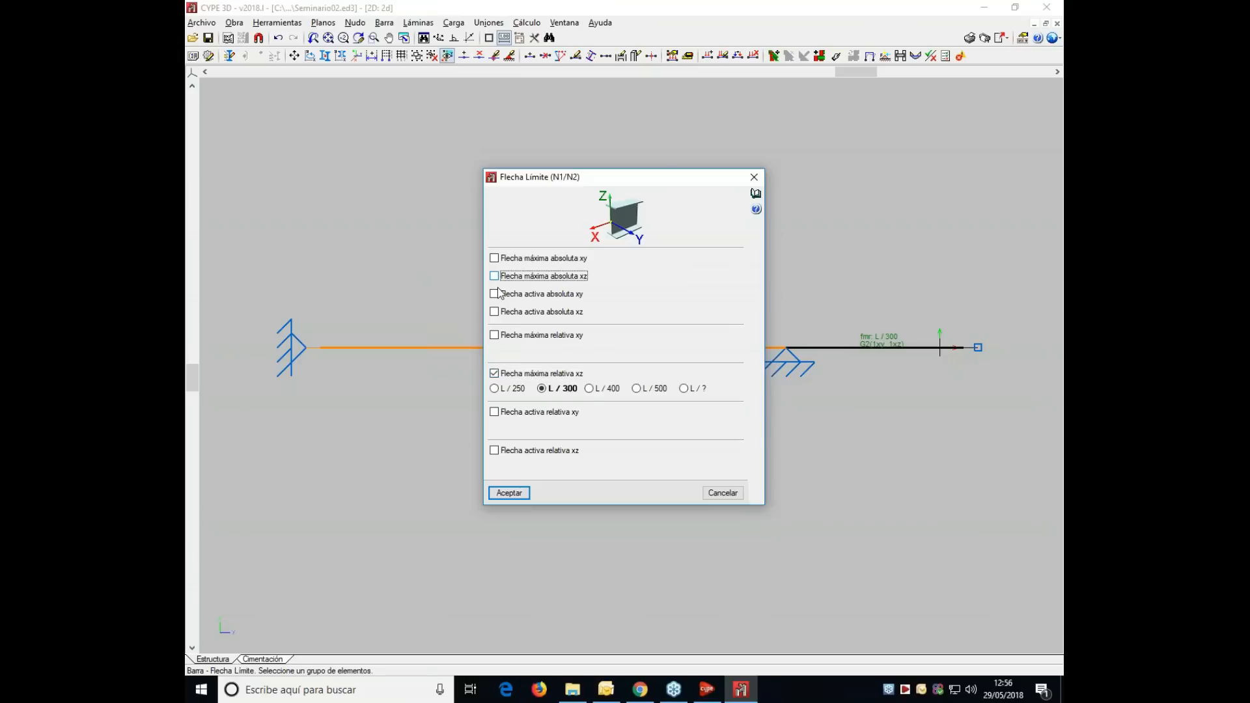
- Cancel the beam's deflection limit settings and display the deformed shape and isovalues of the active window
click(723, 493)
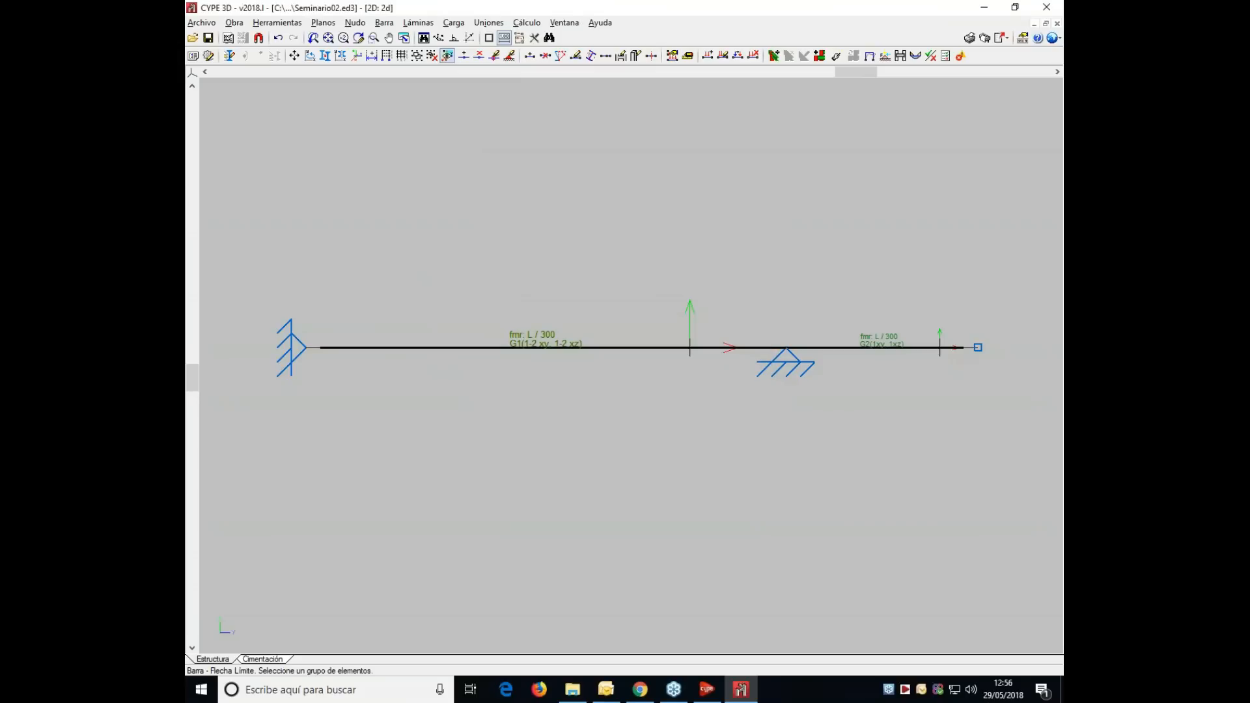
scroll(680, 428, down, 2)
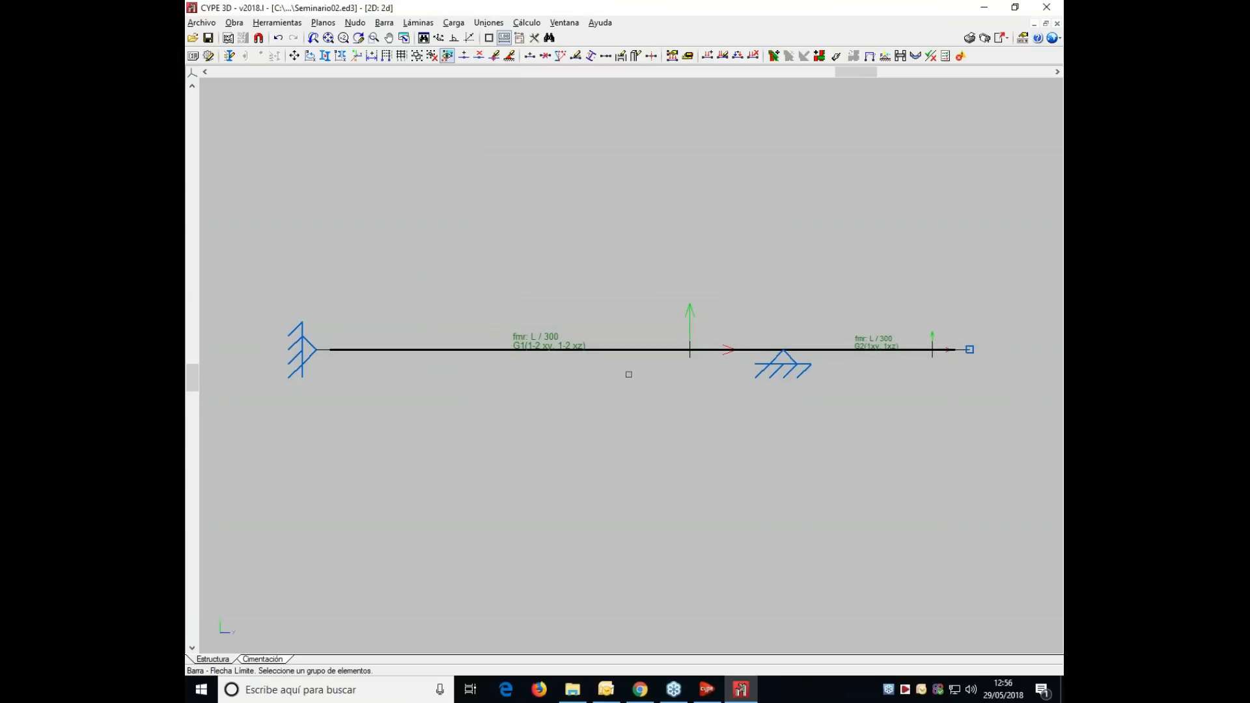
click(528, 24)
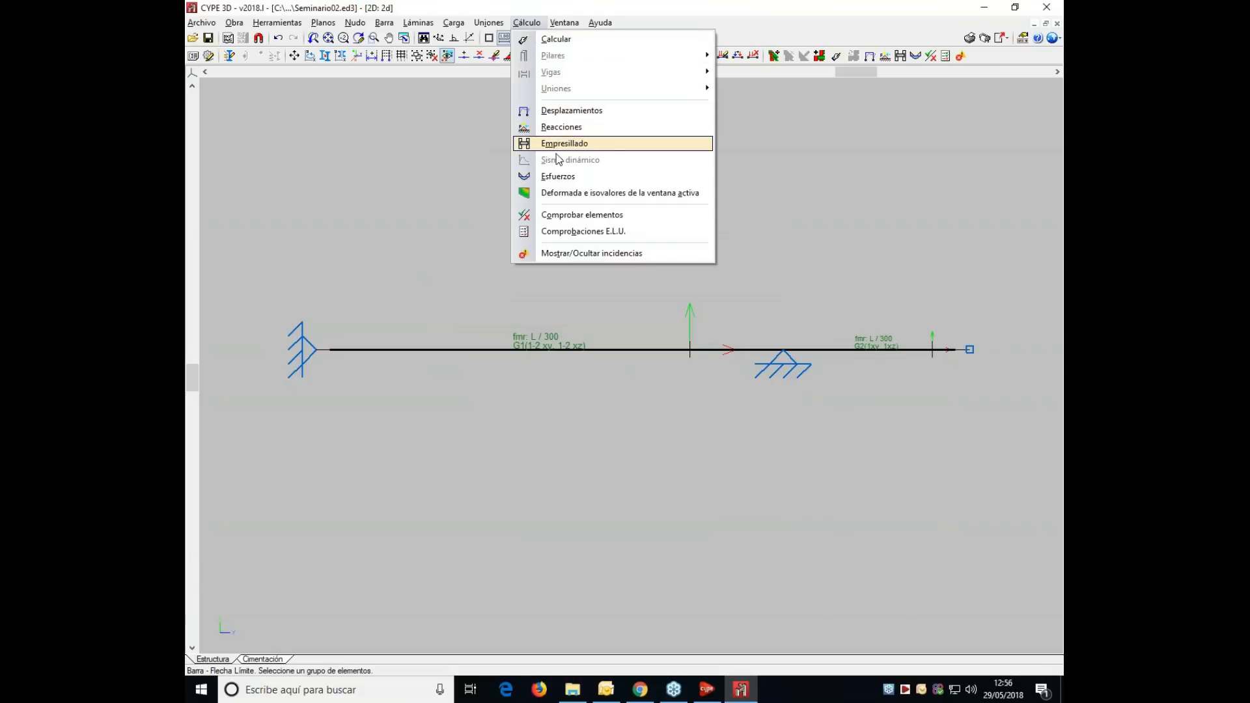
click(553, 193)
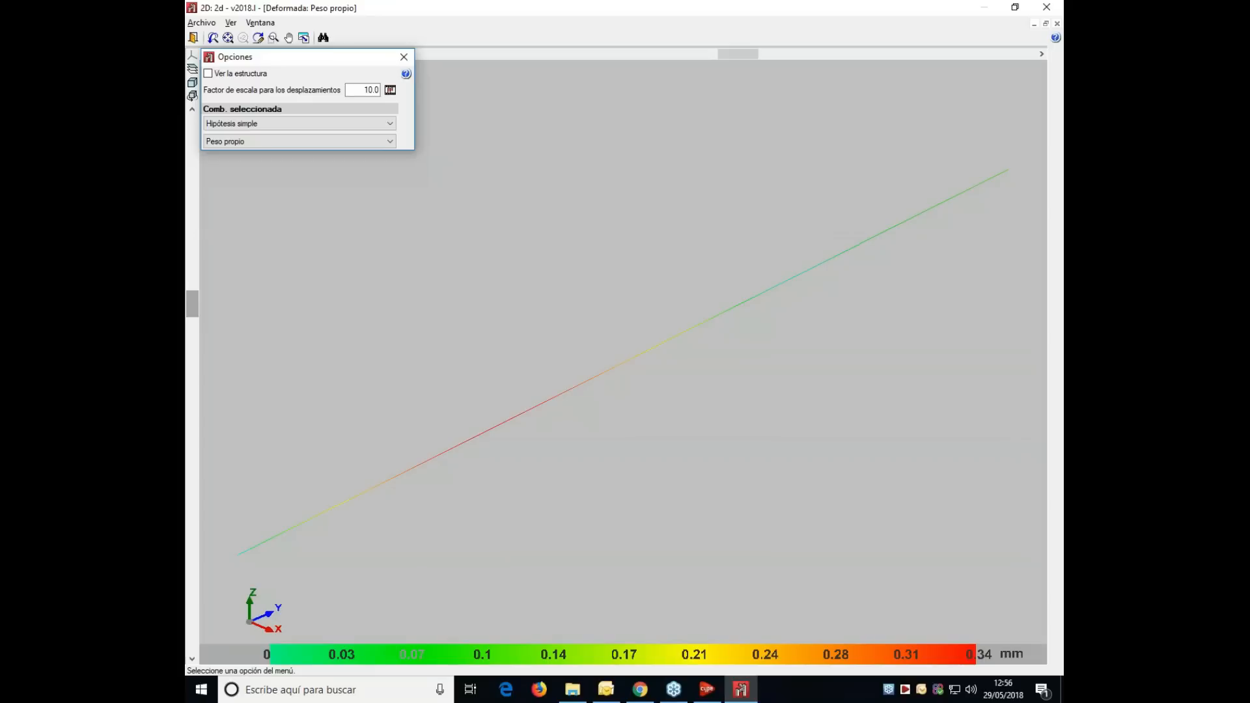
scroll(438, 282, down, 2)
scroll(419, 284, up, 1)
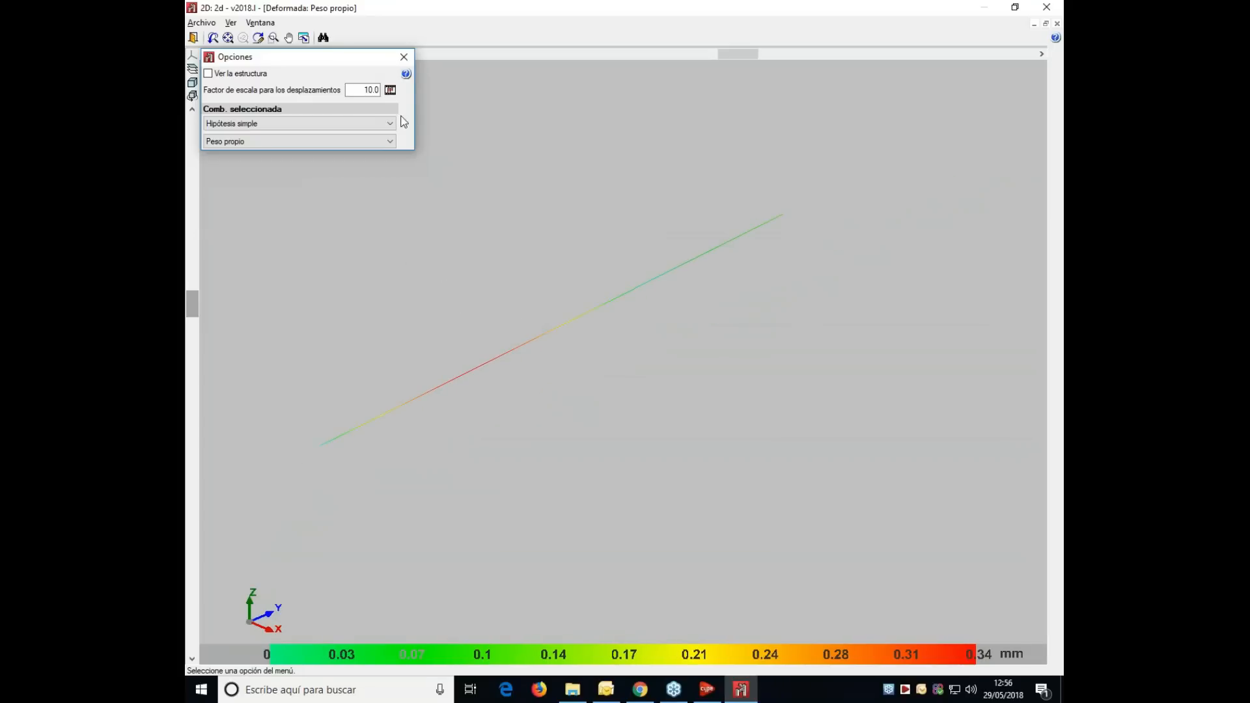
- Show the structure together with the self-weight deformed shape, and view its animation in a maximized window before closing it
click(208, 74)
click(391, 90)
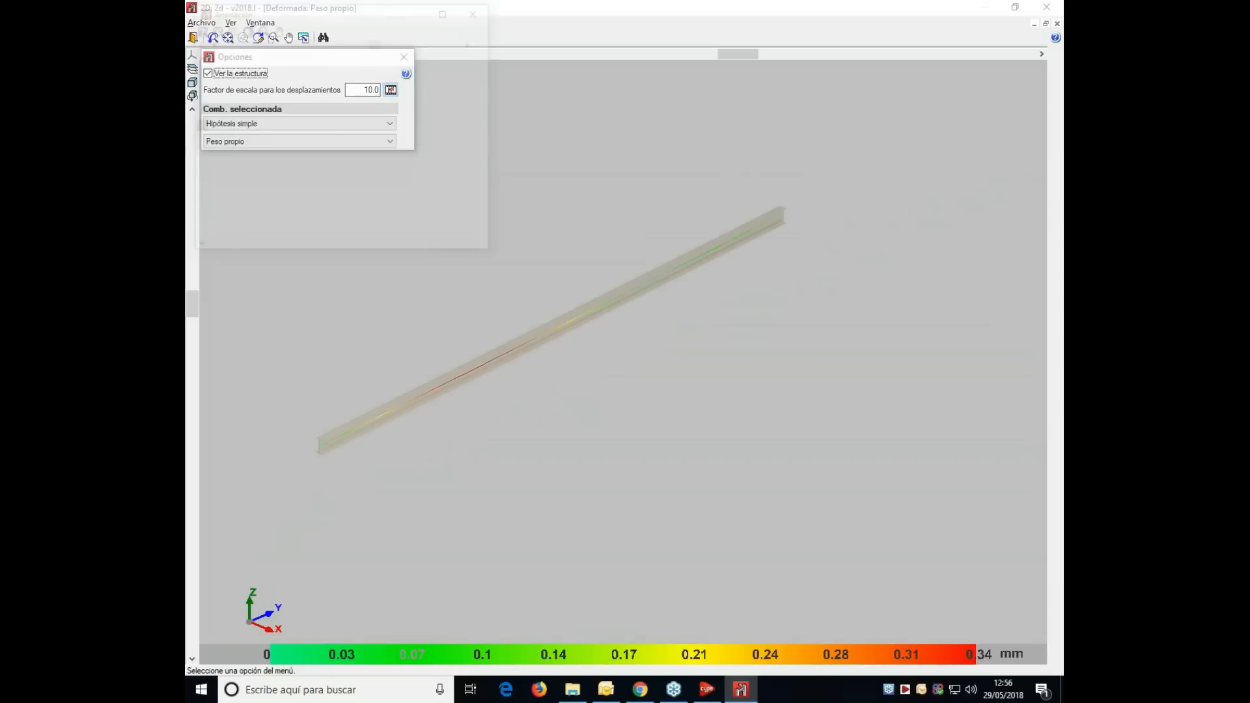
click(447, 10)
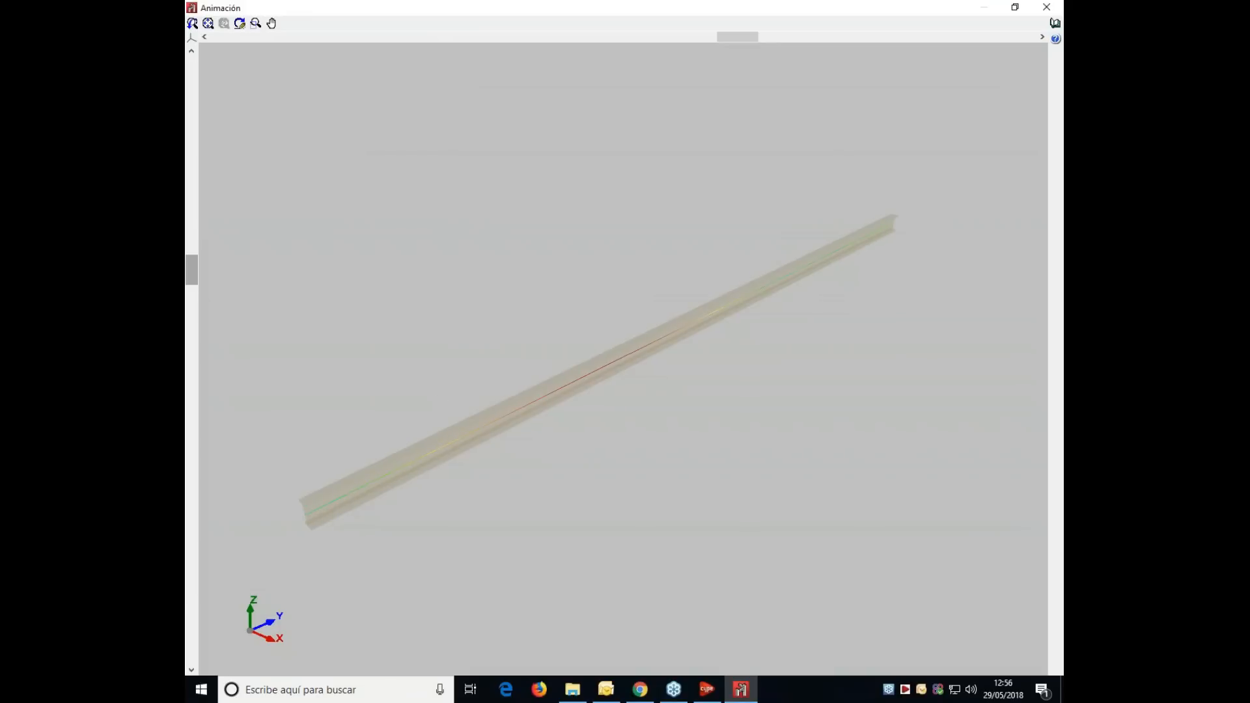
click(1046, 7)
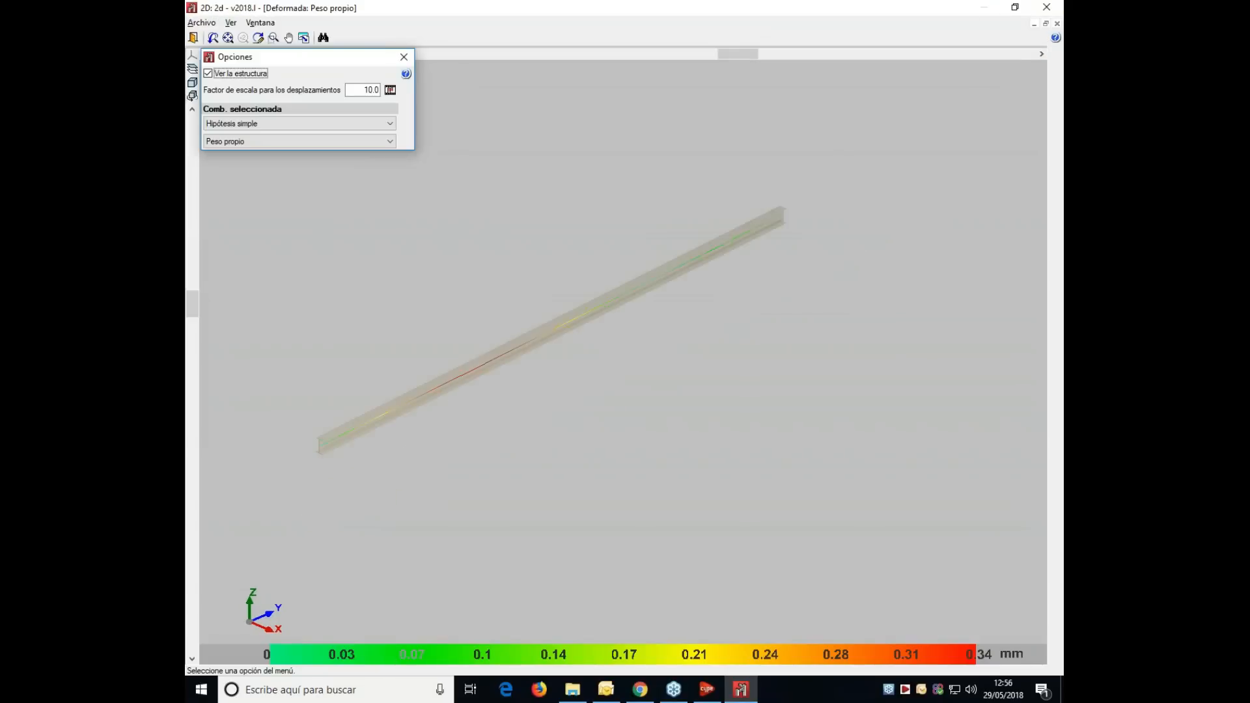
- Set the displacement scale factor to 100, replay the deformation animation and close it
key(Tab)
text(100)
click(391, 89)
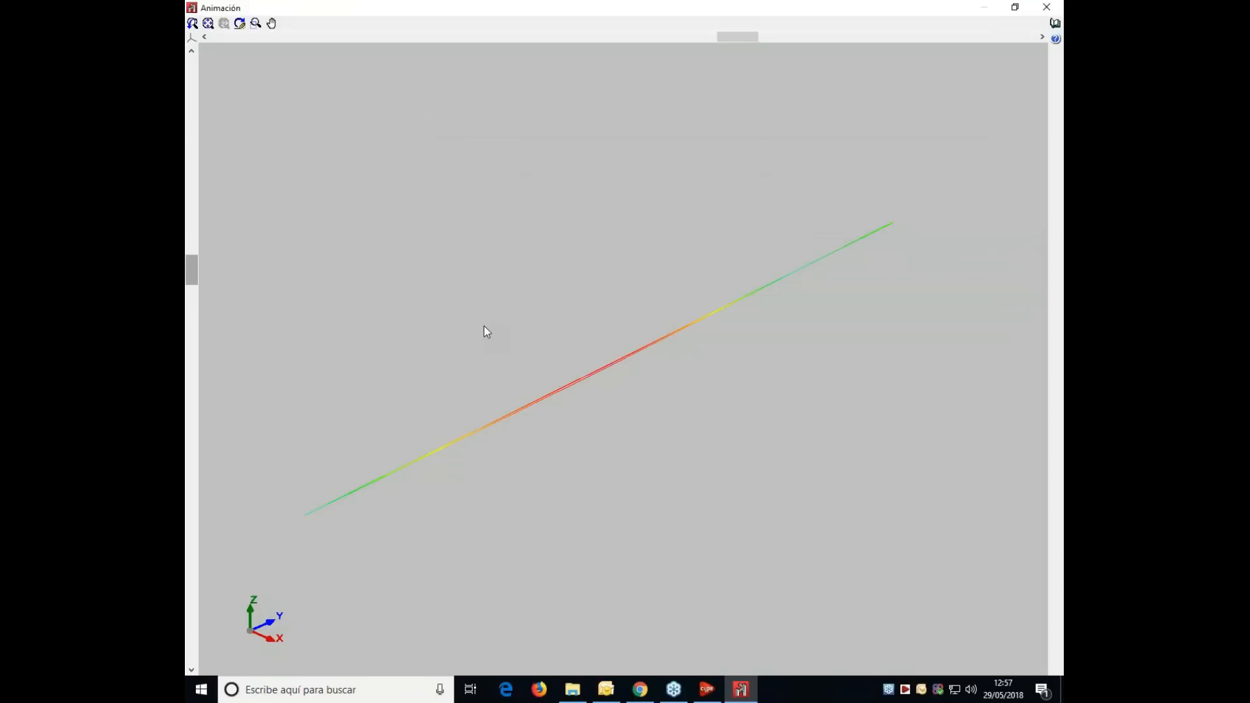
drag(524, 359, 538, 318)
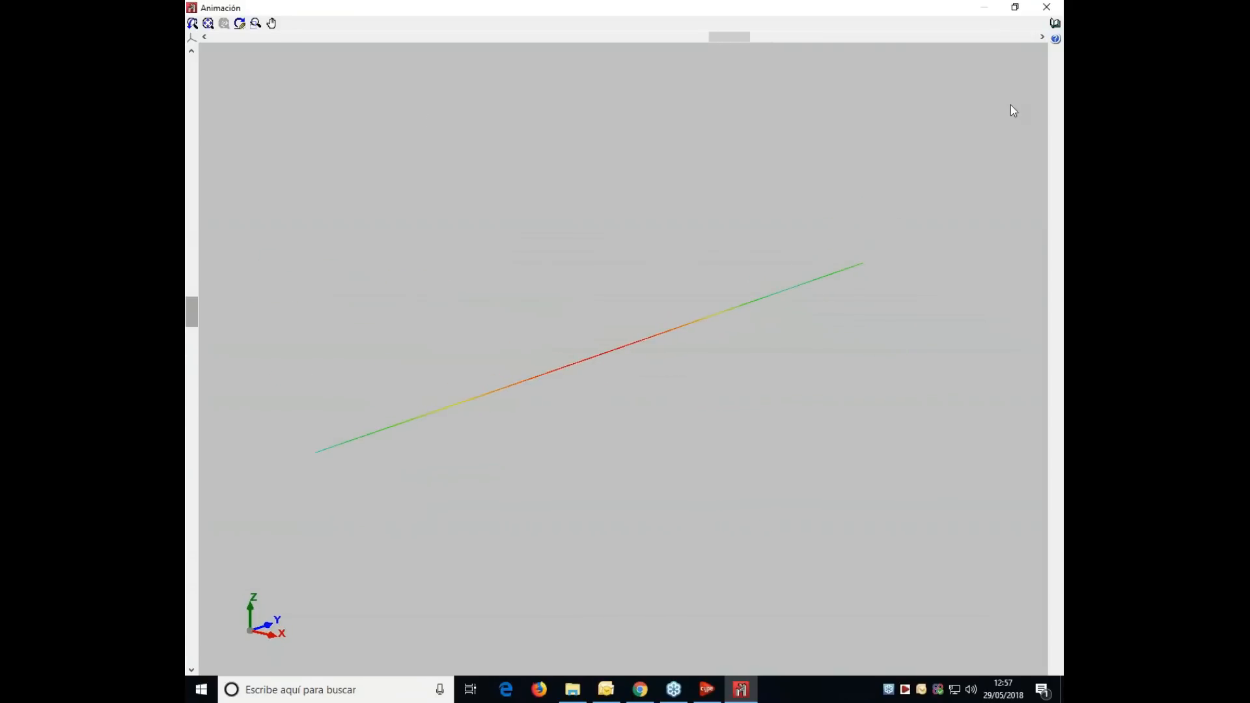
click(1046, 7)
- Set the displacement scale factor to 500, examine the deformation animation from another angle, and return to the structure model
click(364, 90)
drag(353, 85, 475, 87)
text(500)
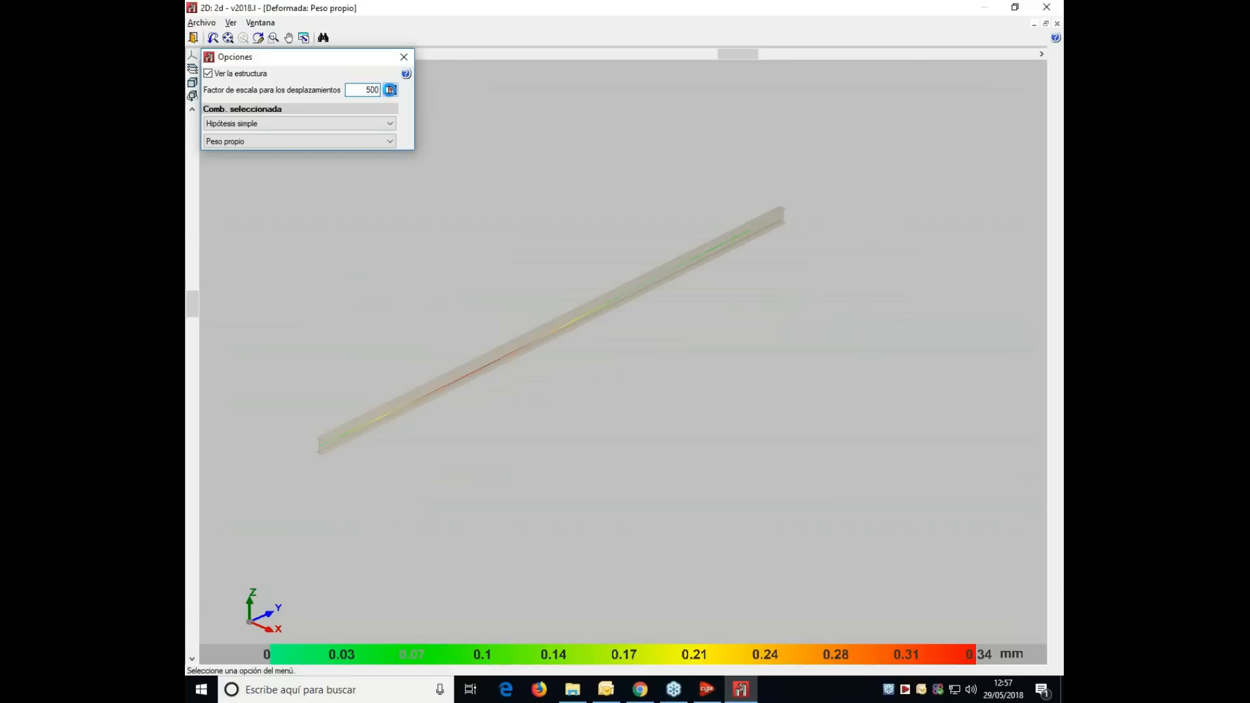
click(390, 90)
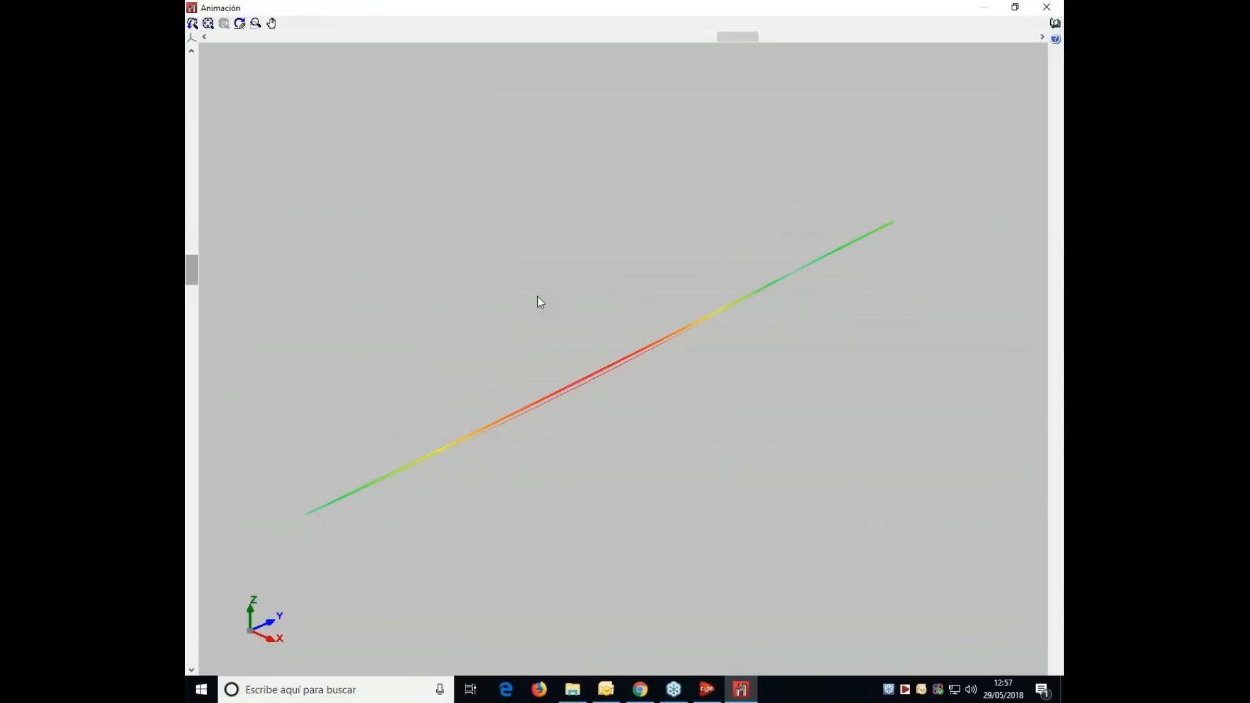
drag(196, 268, 209, 293)
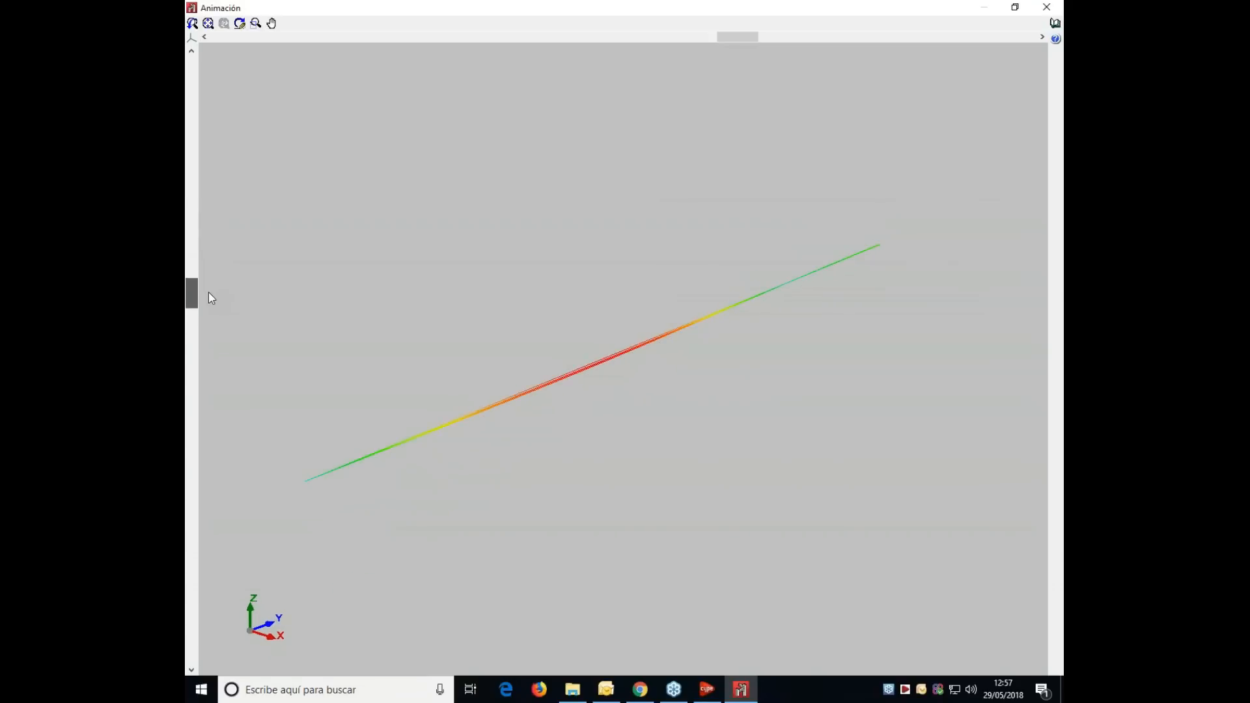
mouse_move(736, 36)
mouse_down()
mouse_move(557, 39)
mouse_move(732, 42)
mouse_up()
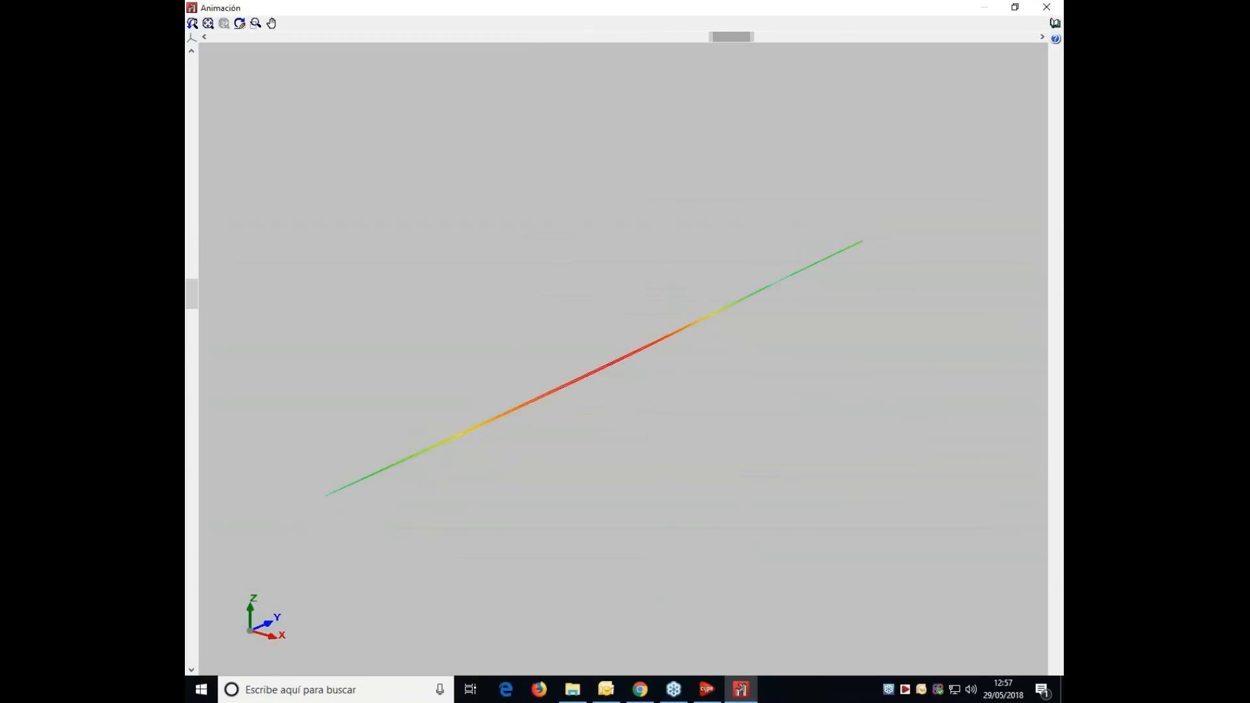
click(1044, 15)
click(409, 54)
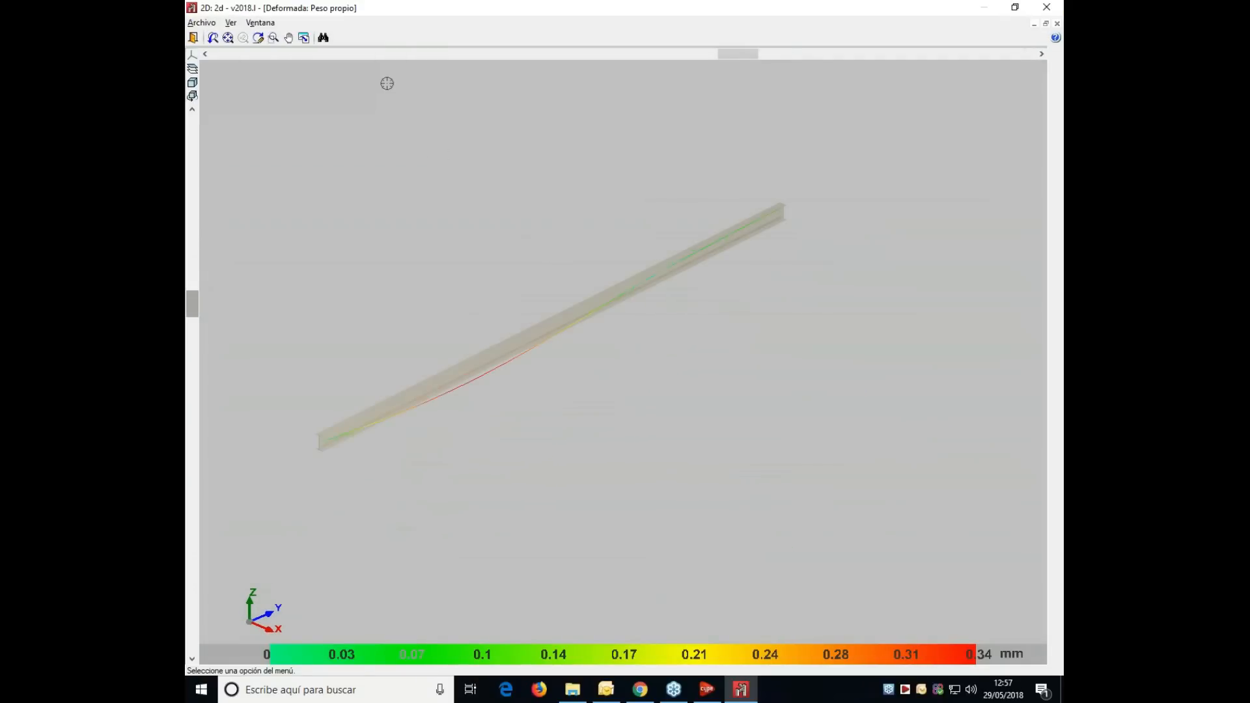
click(1047, 7)
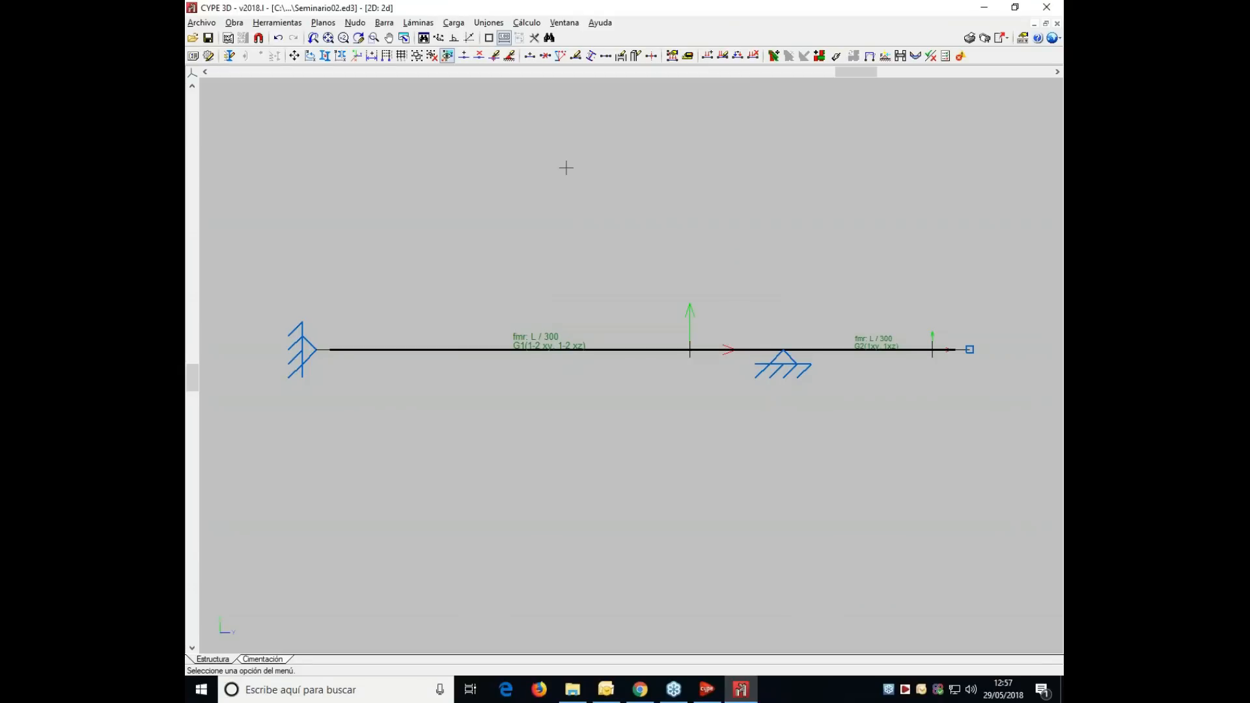
- Create a new project with the file name Seminario03 as an empty project (Obra vacía)
click(201, 22)
click(213, 40)
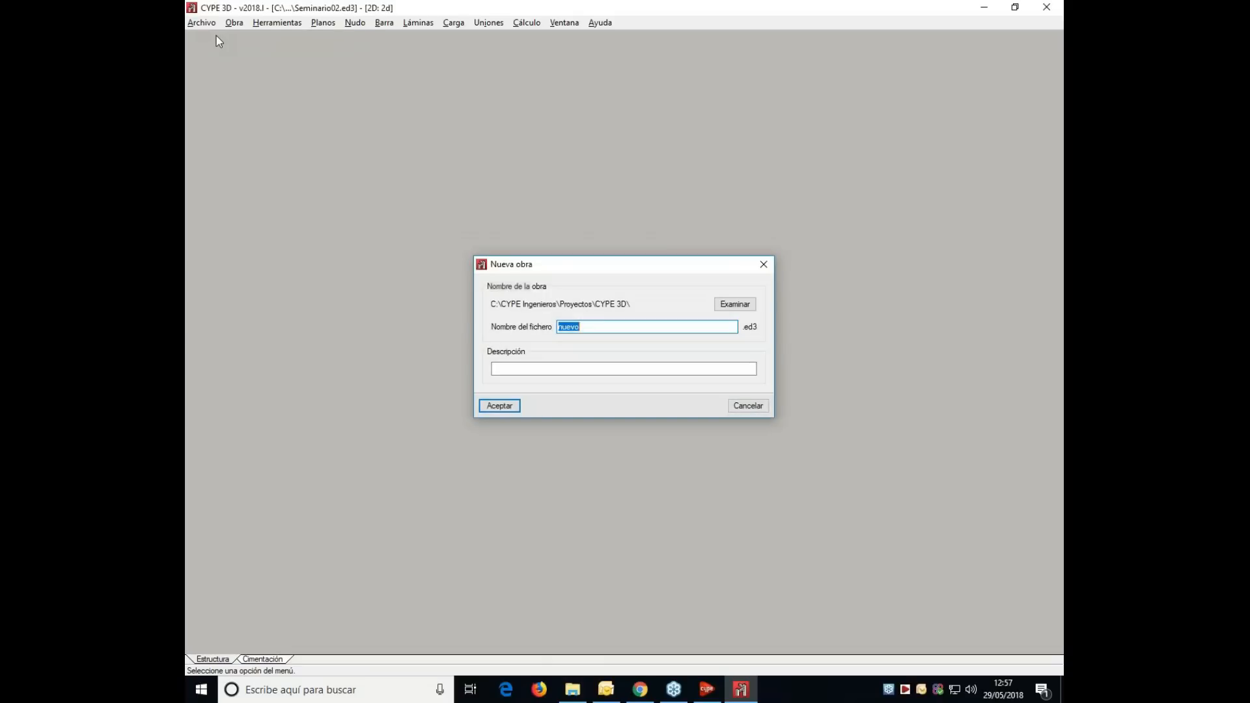
text(Seminario03)
click(499, 406)
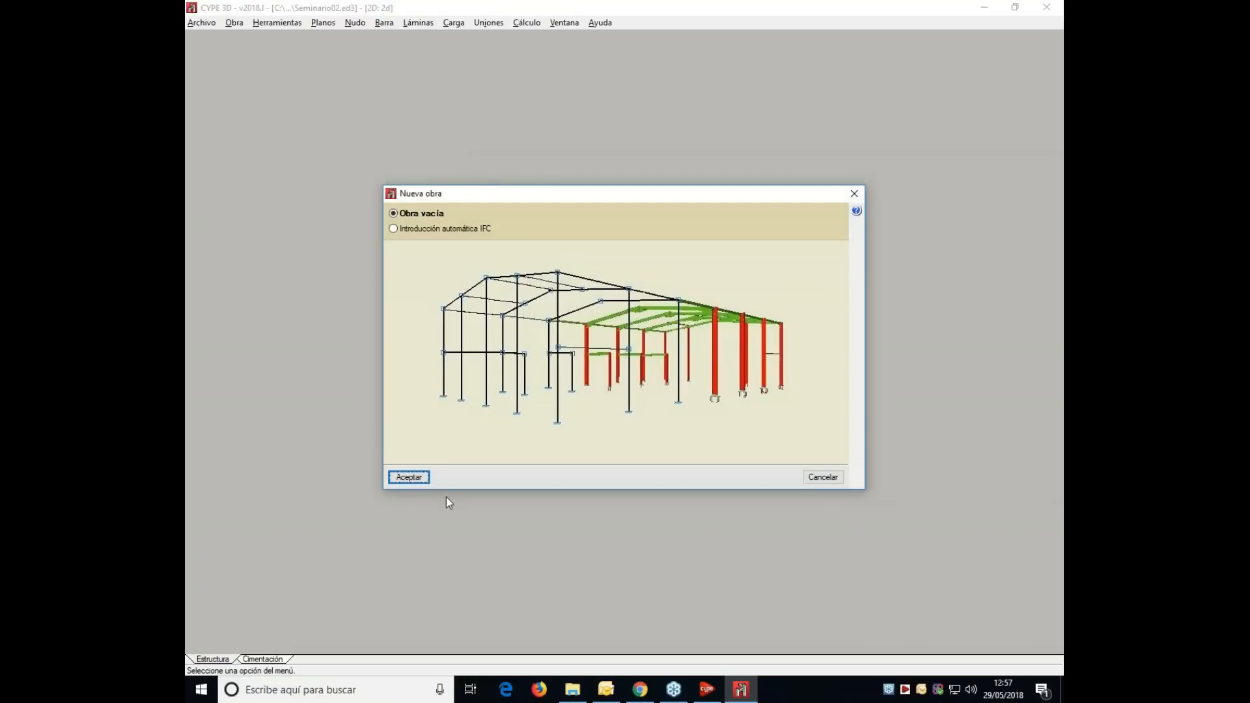
click(420, 481)
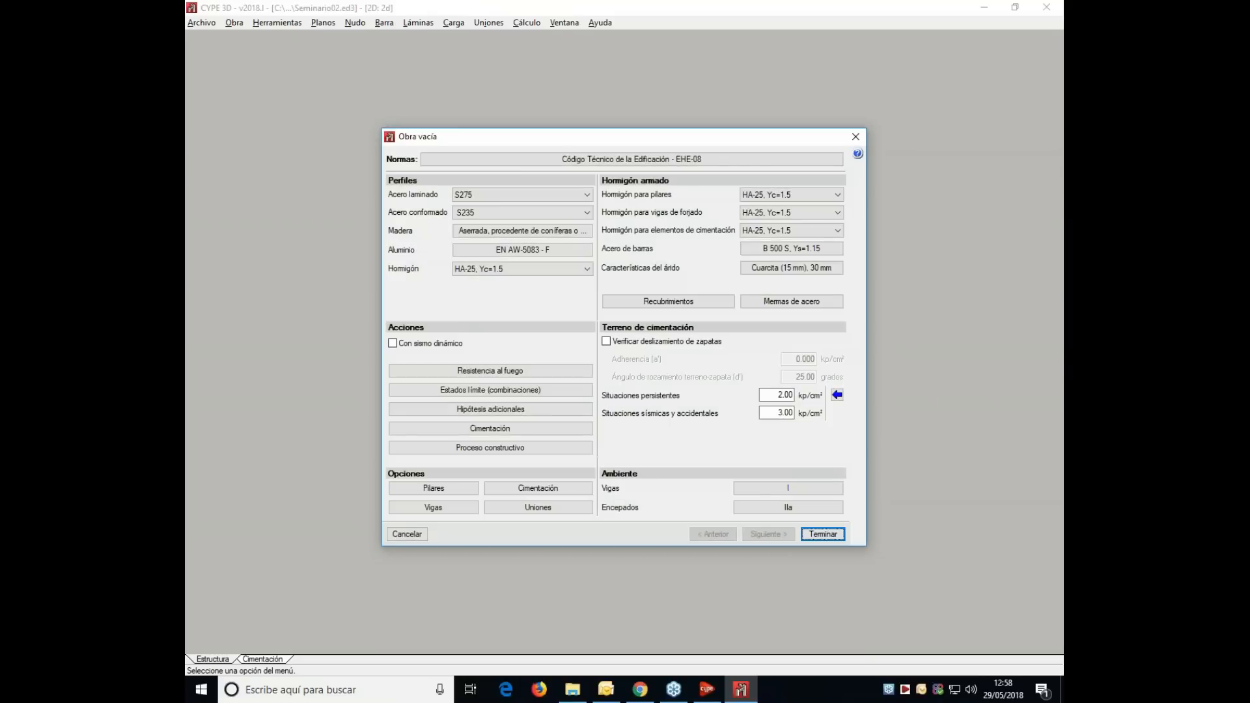
- Enable use category A. Zonas residenciales in the project's standards and finish the empty project's general data
click(644, 159)
click(726, 290)
click(523, 404)
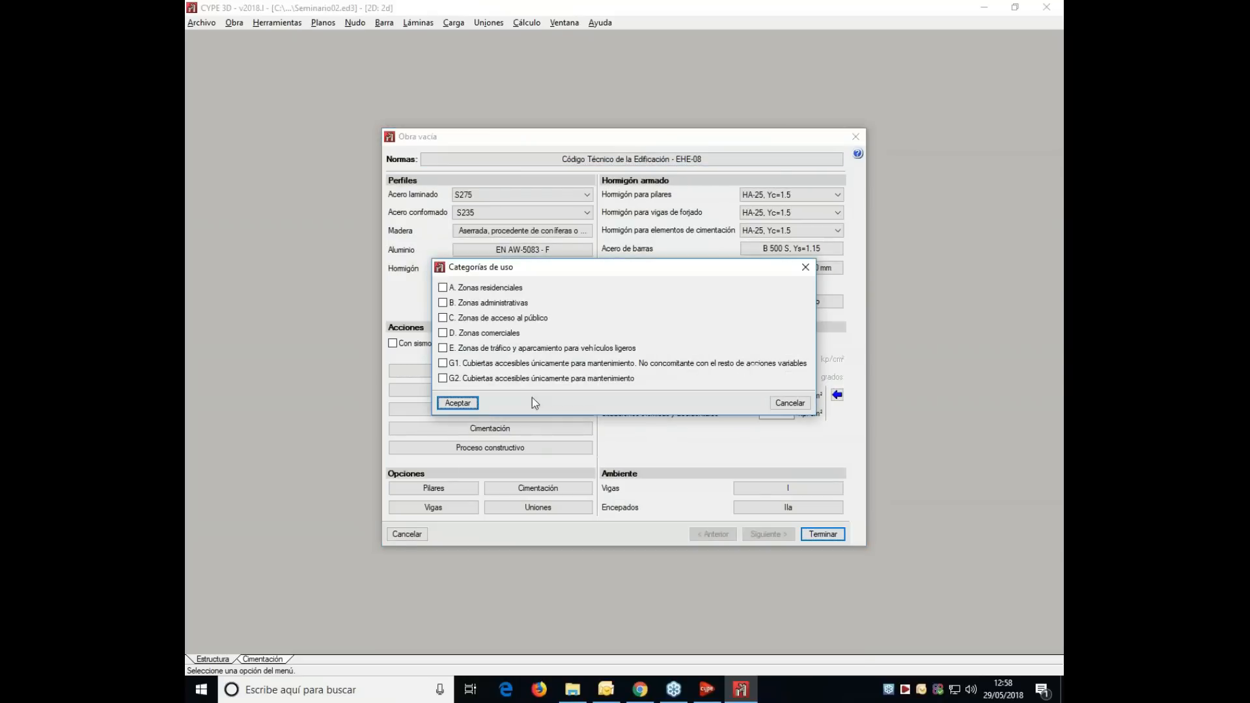
click(442, 287)
click(457, 403)
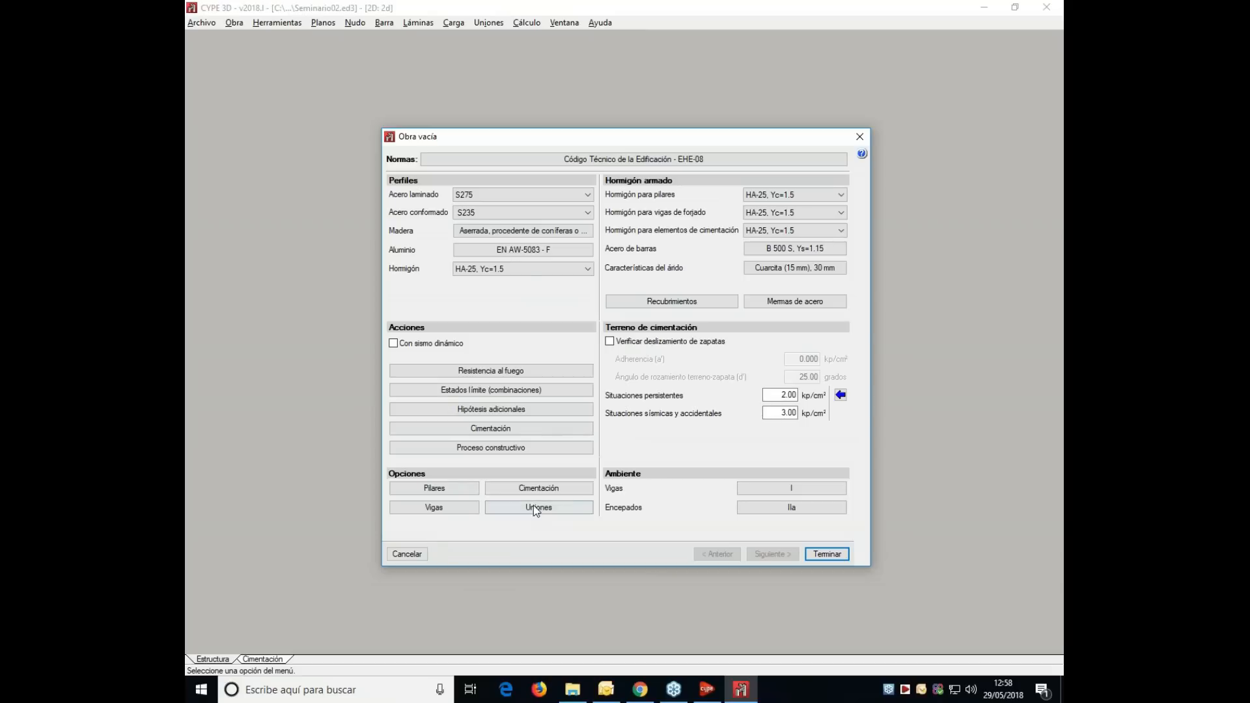
click(825, 554)
click(539, 455)
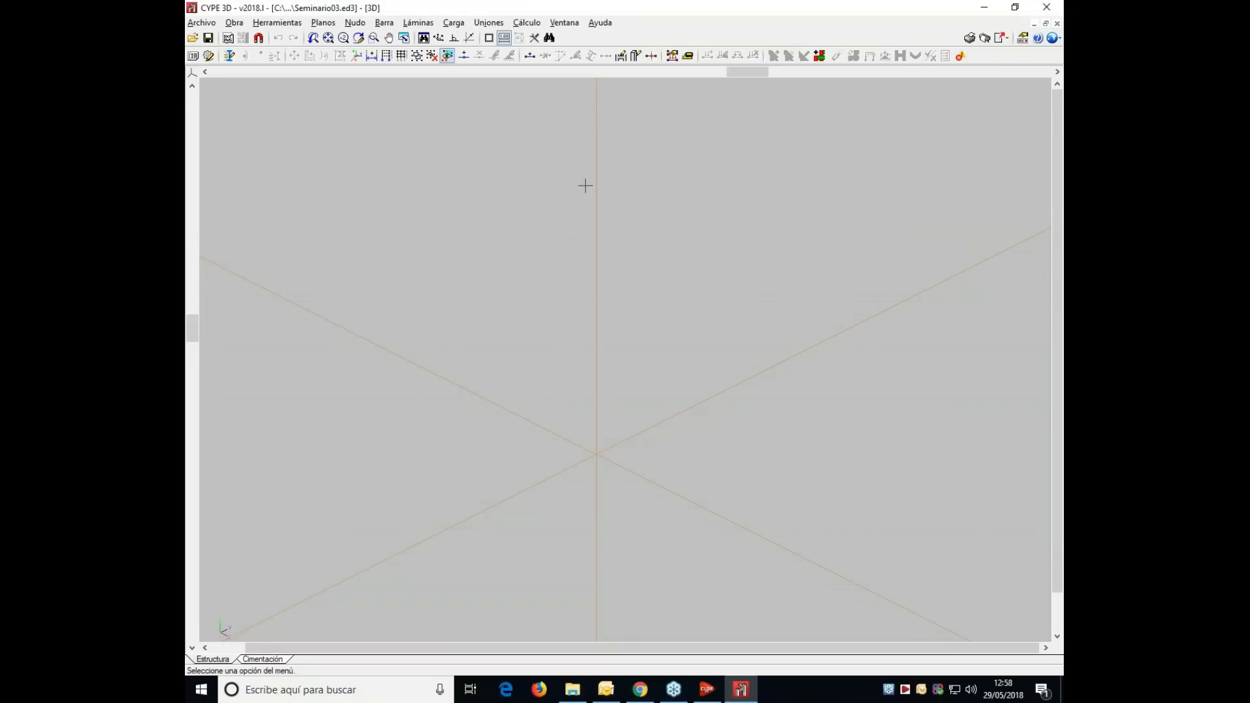
- Draw a vertical IPE 80 bar 6 m long upward from the origin of the 3D axes
click(384, 23)
click(415, 39)
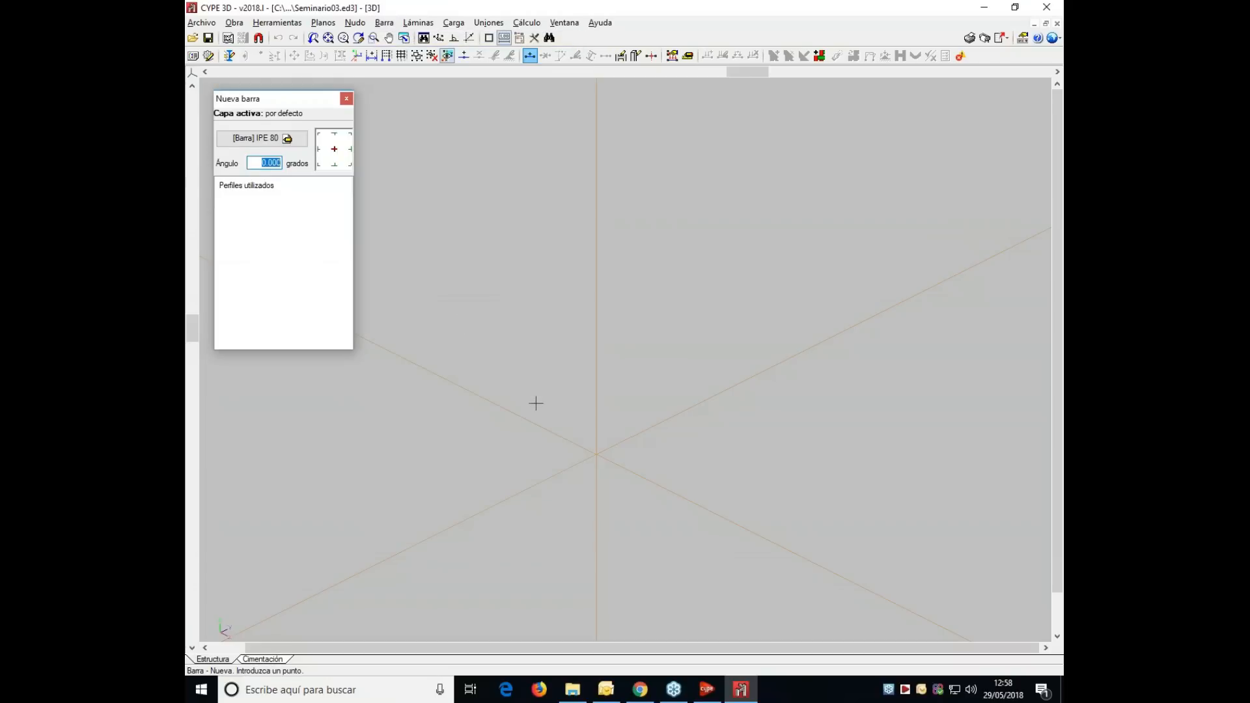
click(596, 454)
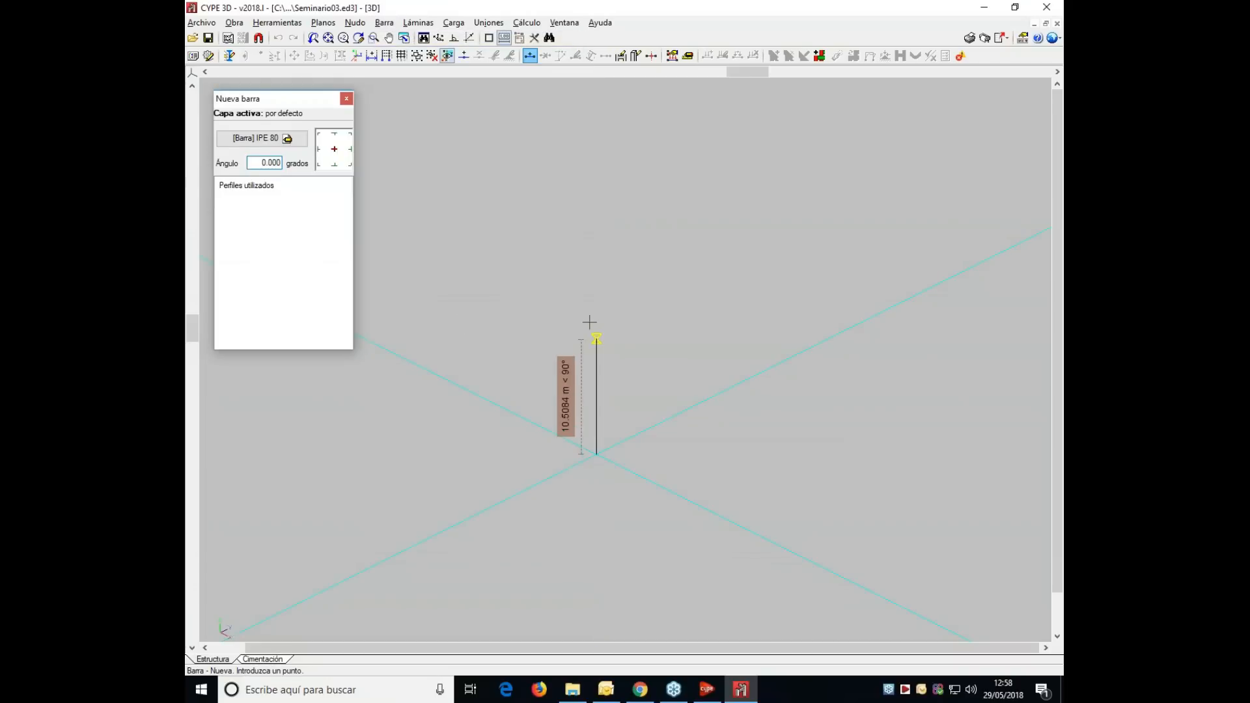
key(Return)
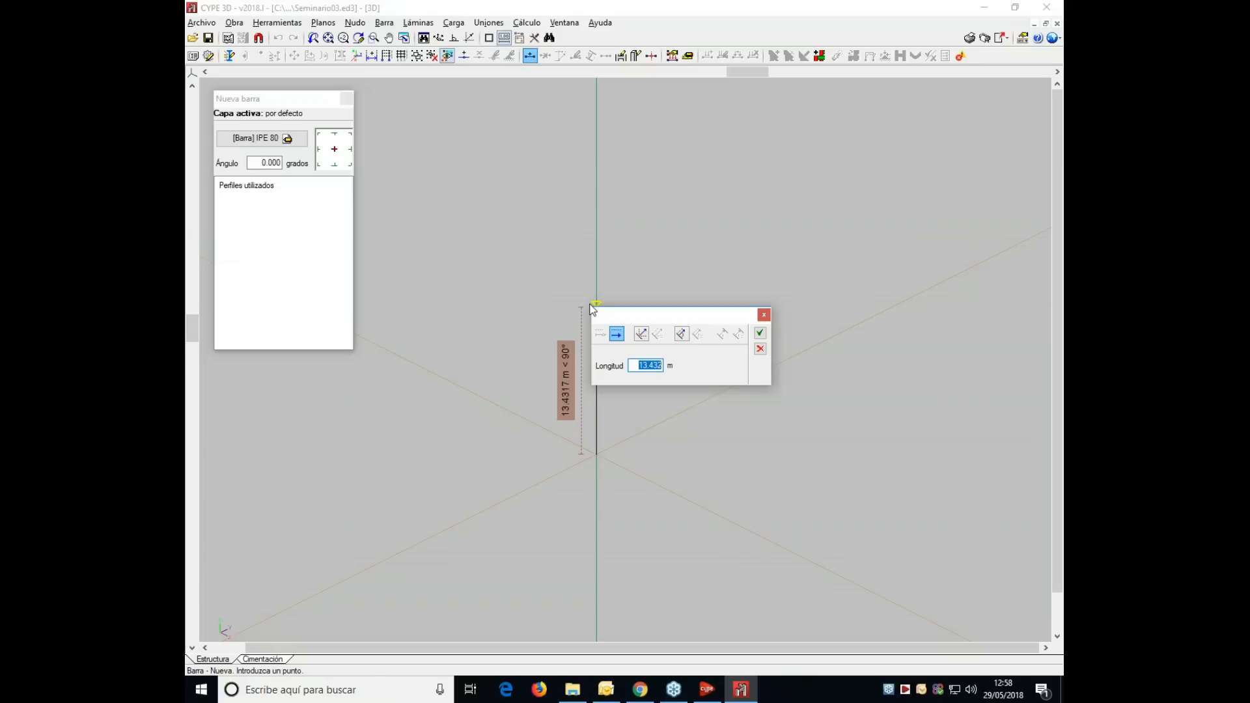
text(5.75)
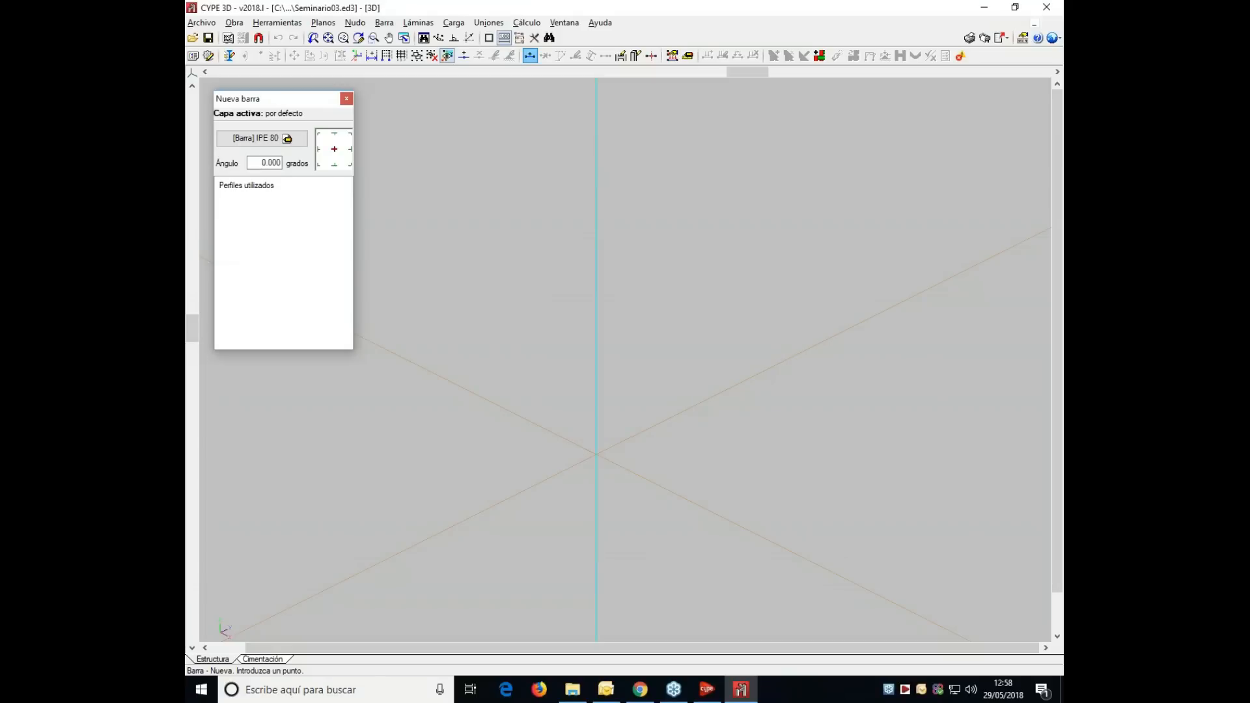
key(Return)
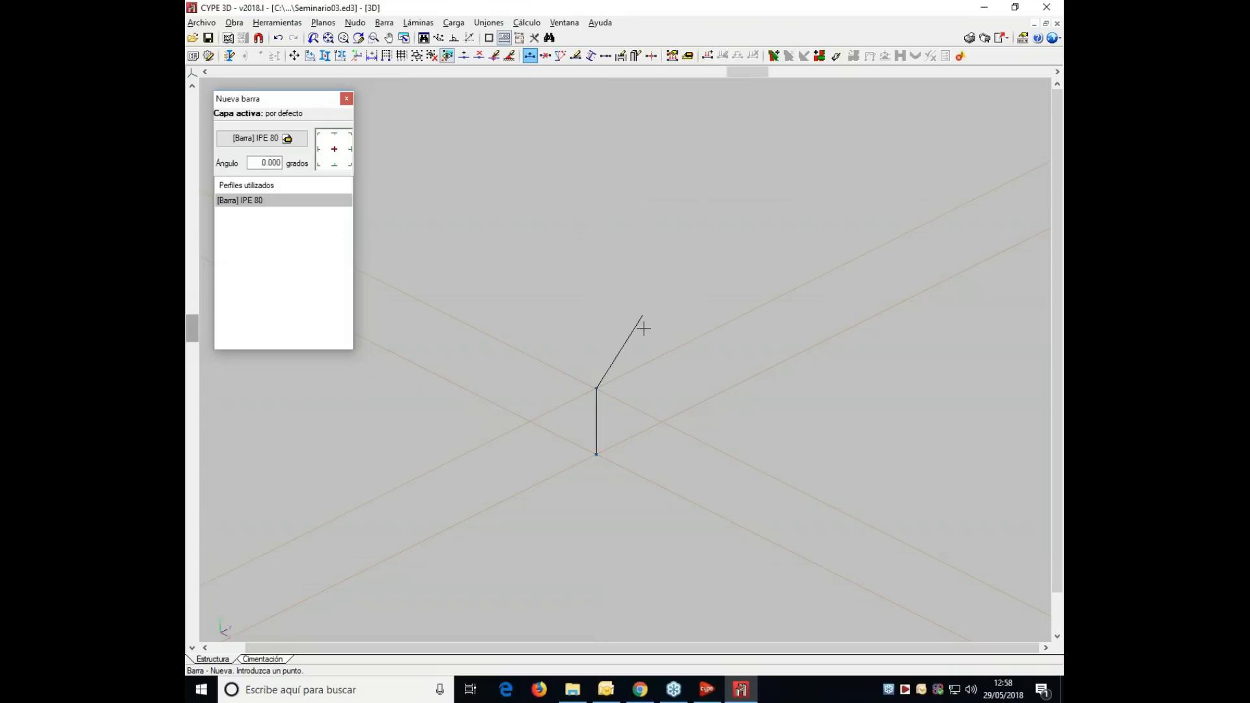
- Draw a 10 m horizontal IPE 80 bar along the Y direction from the column's upper node
click(689, 343)
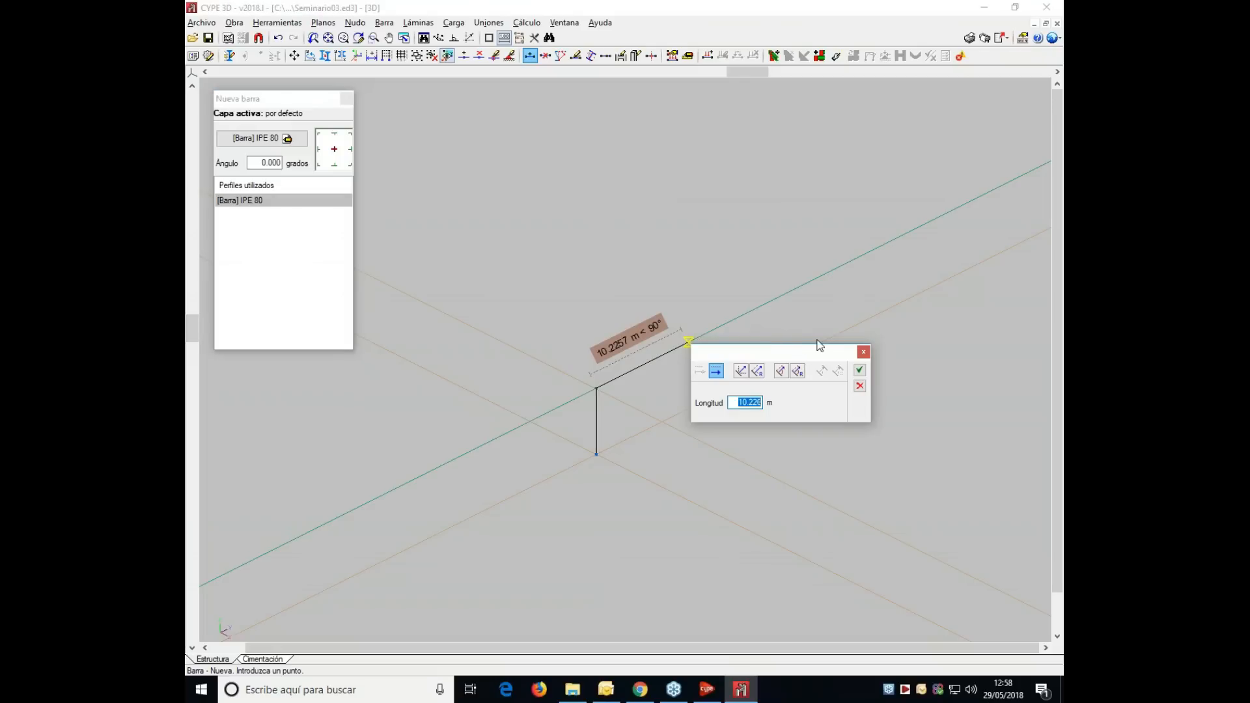
text(1)
key(Return)
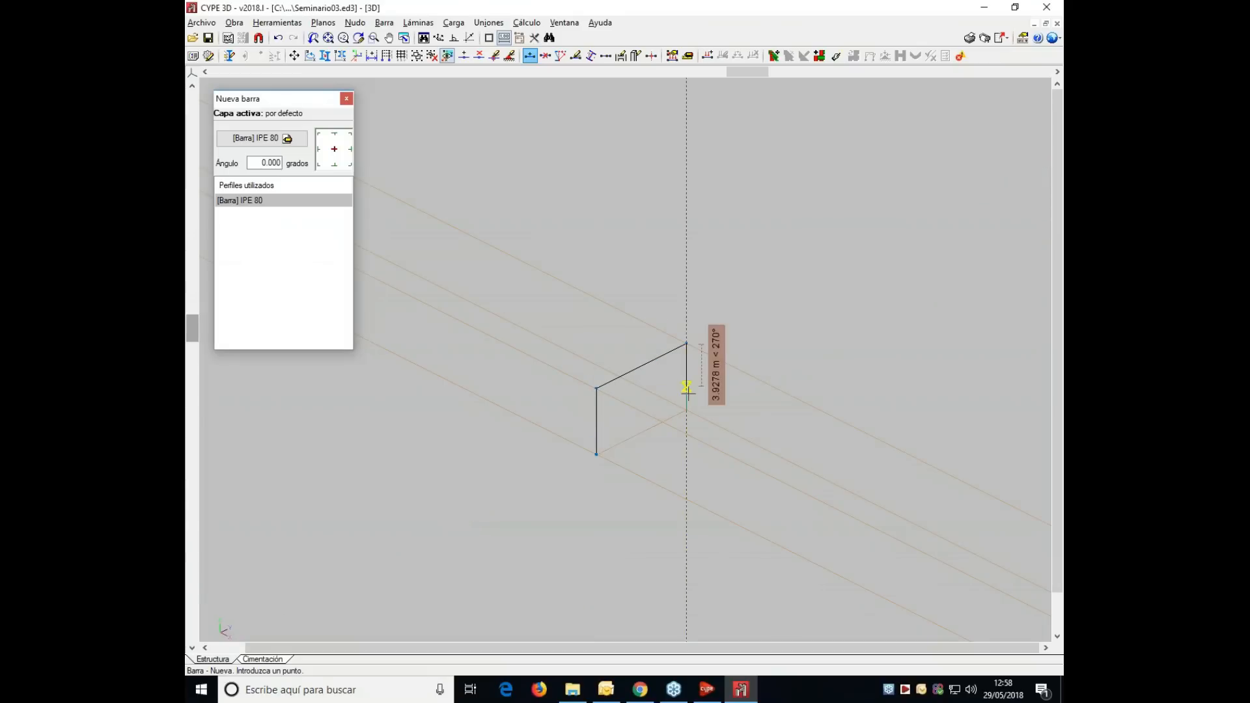
click(686, 408)
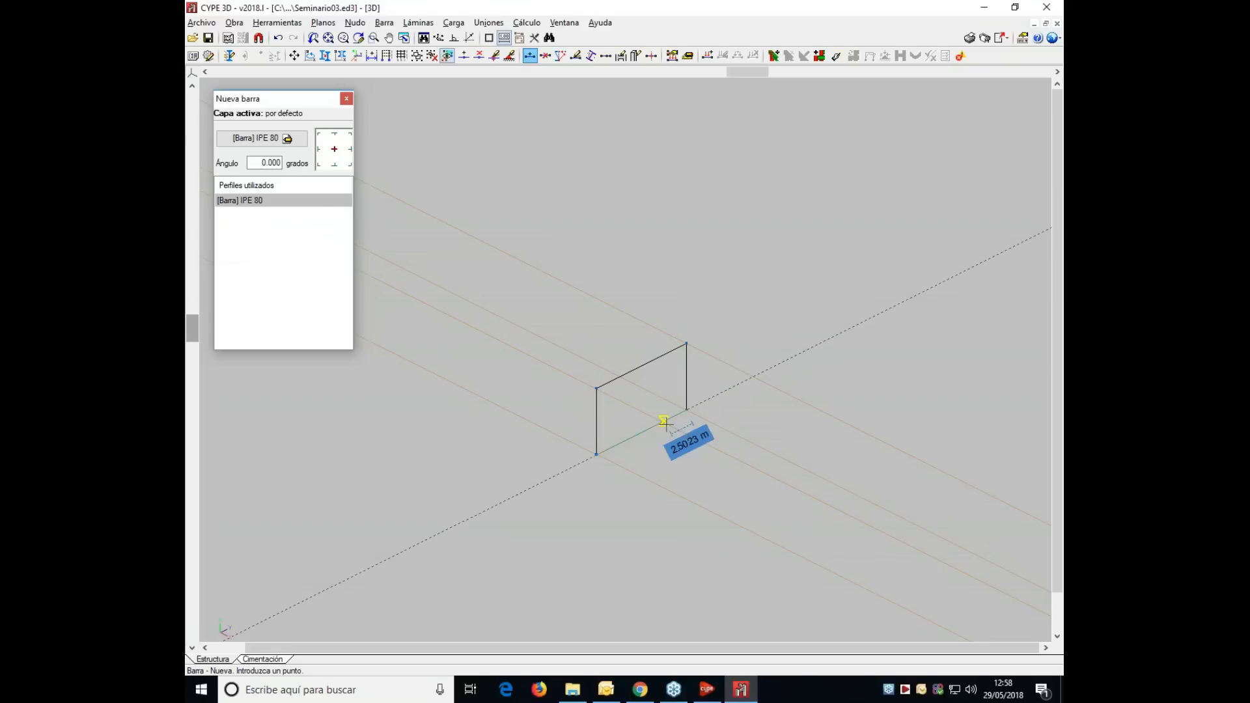
click(686, 337)
click(640, 315)
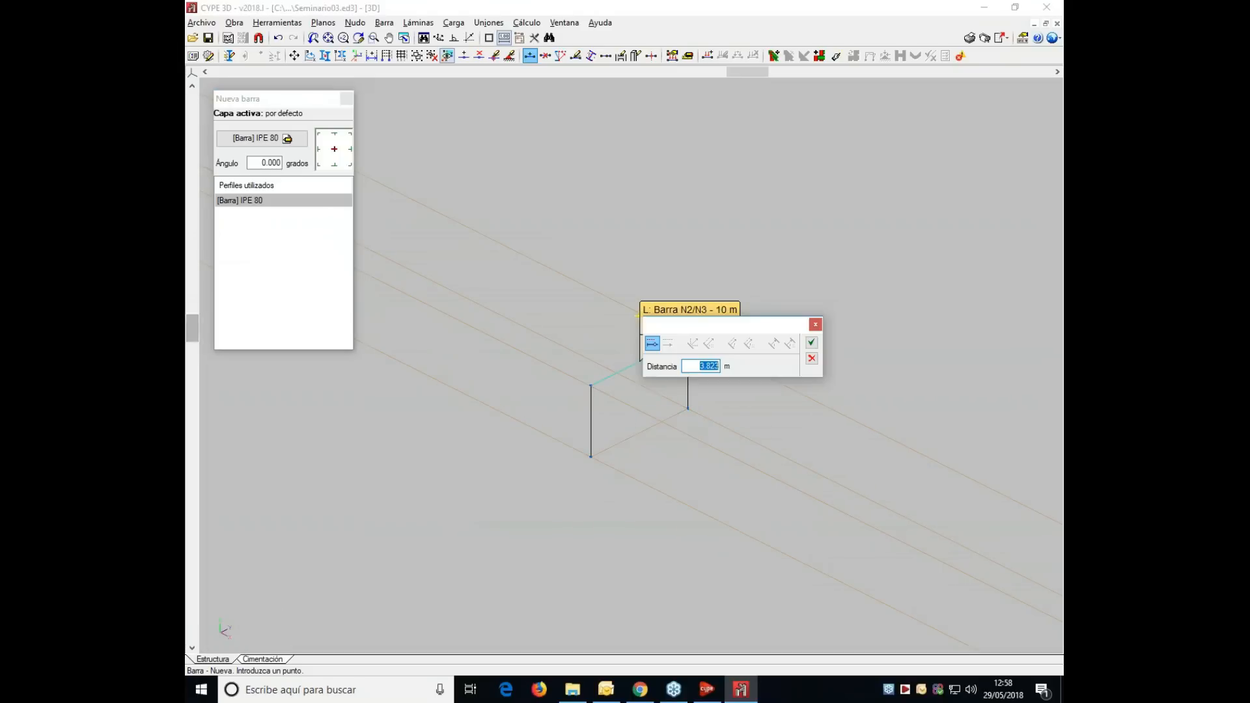
key(Return)
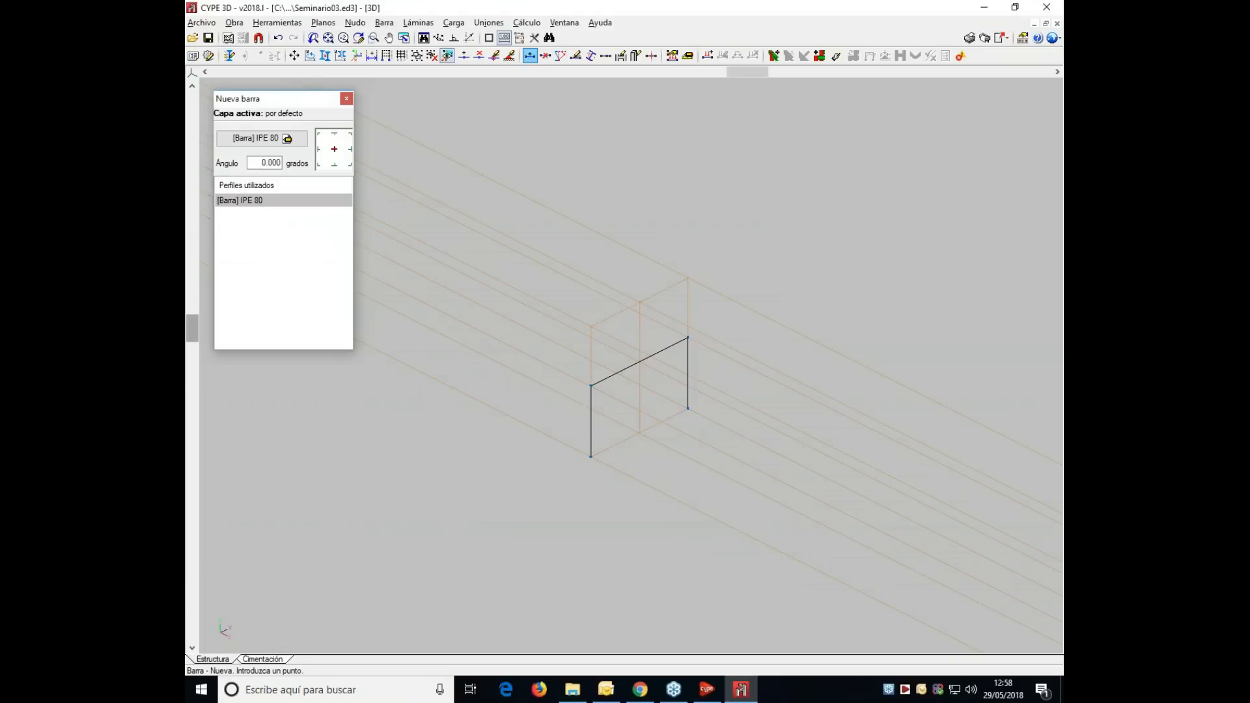
click(278, 38)
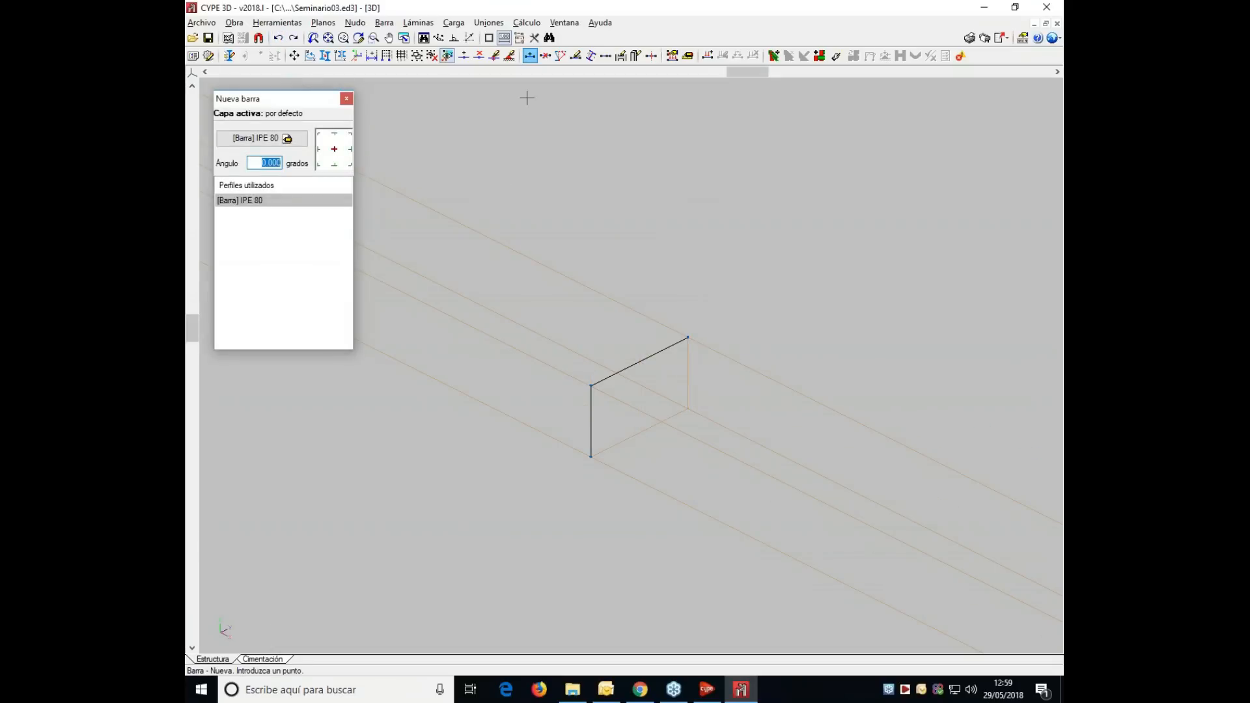
- Draw the second IPE 80 column from the horizontal bar's far end, node N3, vertically down to base level
drag(736, 72, 703, 72)
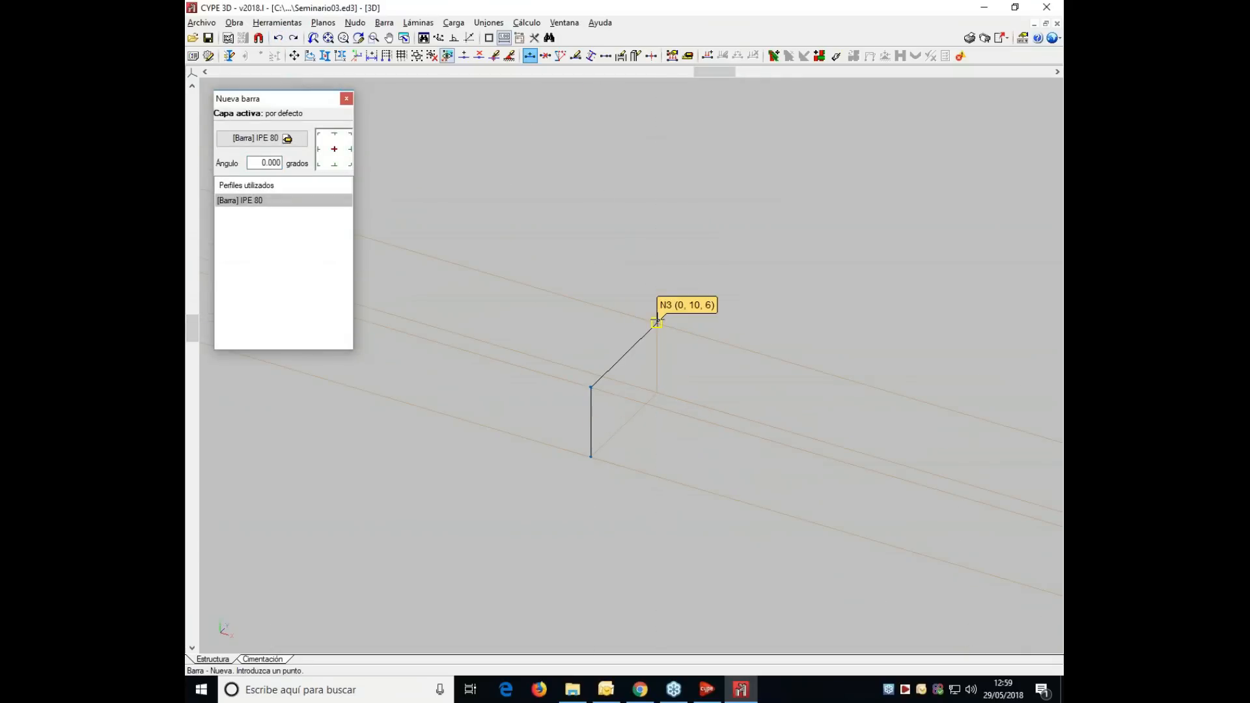
click(656, 323)
click(656, 391)
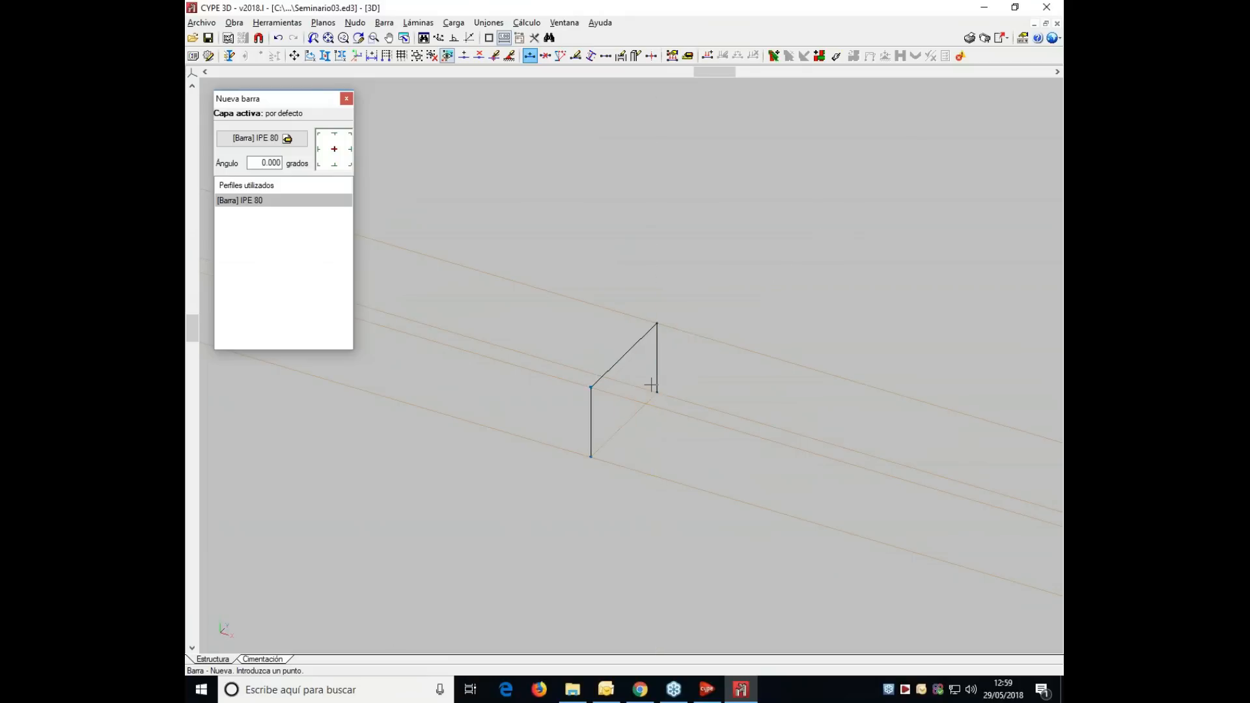
- Draw a second IPE 80 portal frame parallel to the first, offset 5 m along the X direction, with both columns and the beam
click(620, 318)
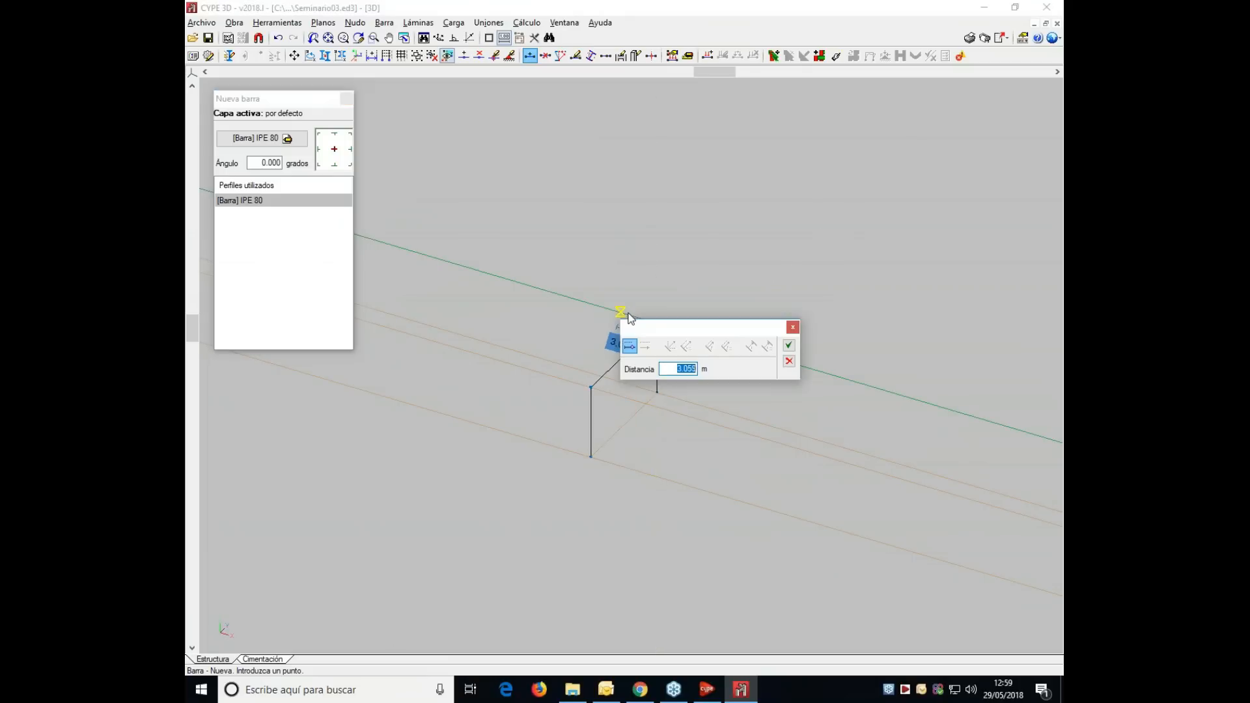
text(5)
key(Return)
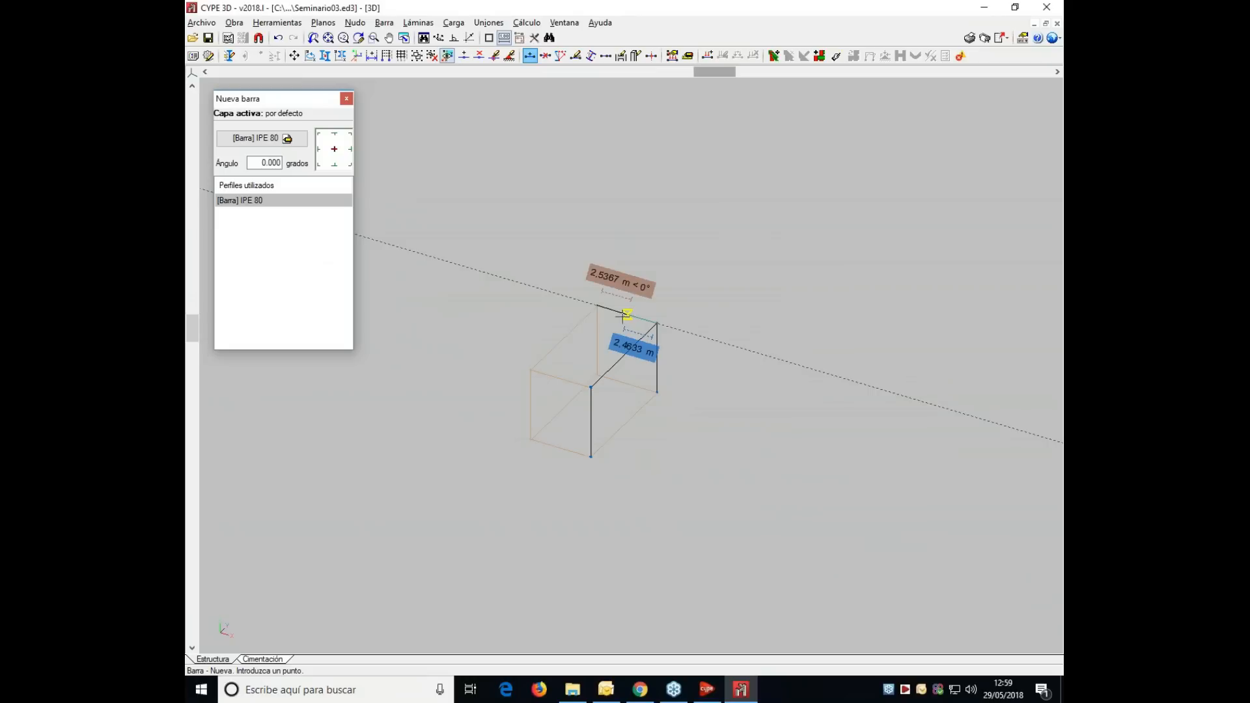
click(597, 375)
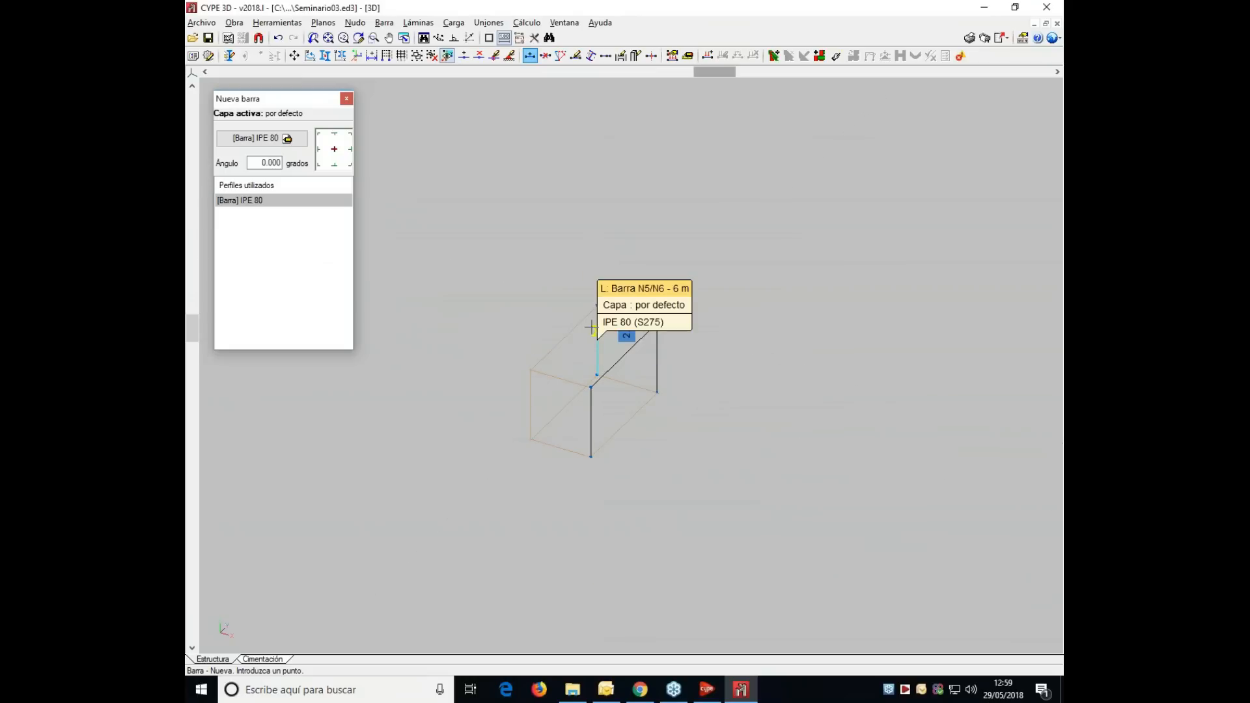
click(595, 307)
click(531, 370)
click(530, 369)
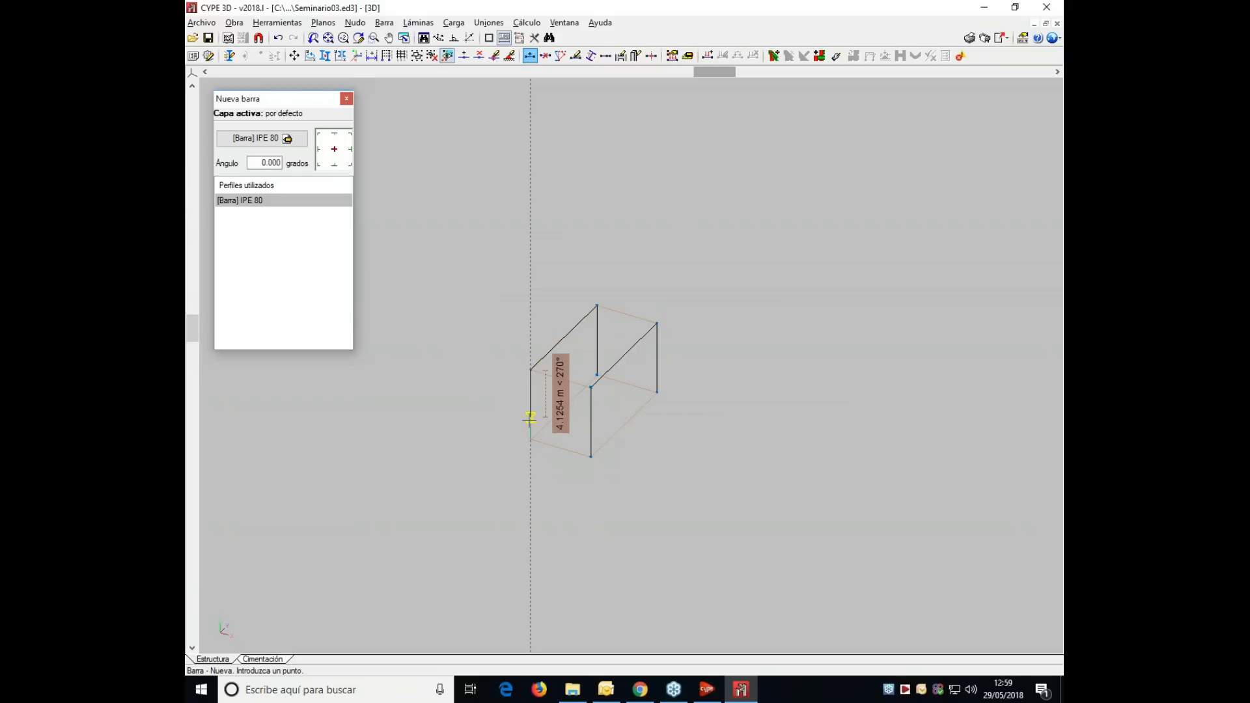
click(531, 440)
middle_drag(466, 433, 549, 424)
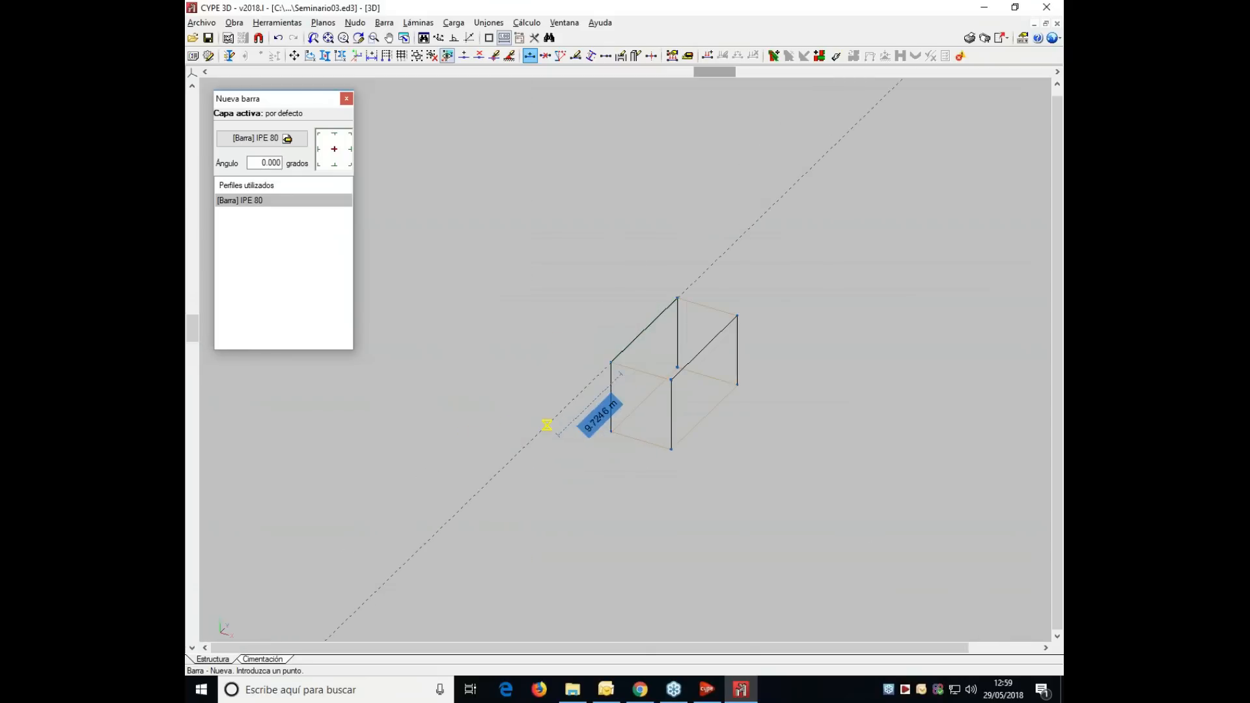
click(320, 23)
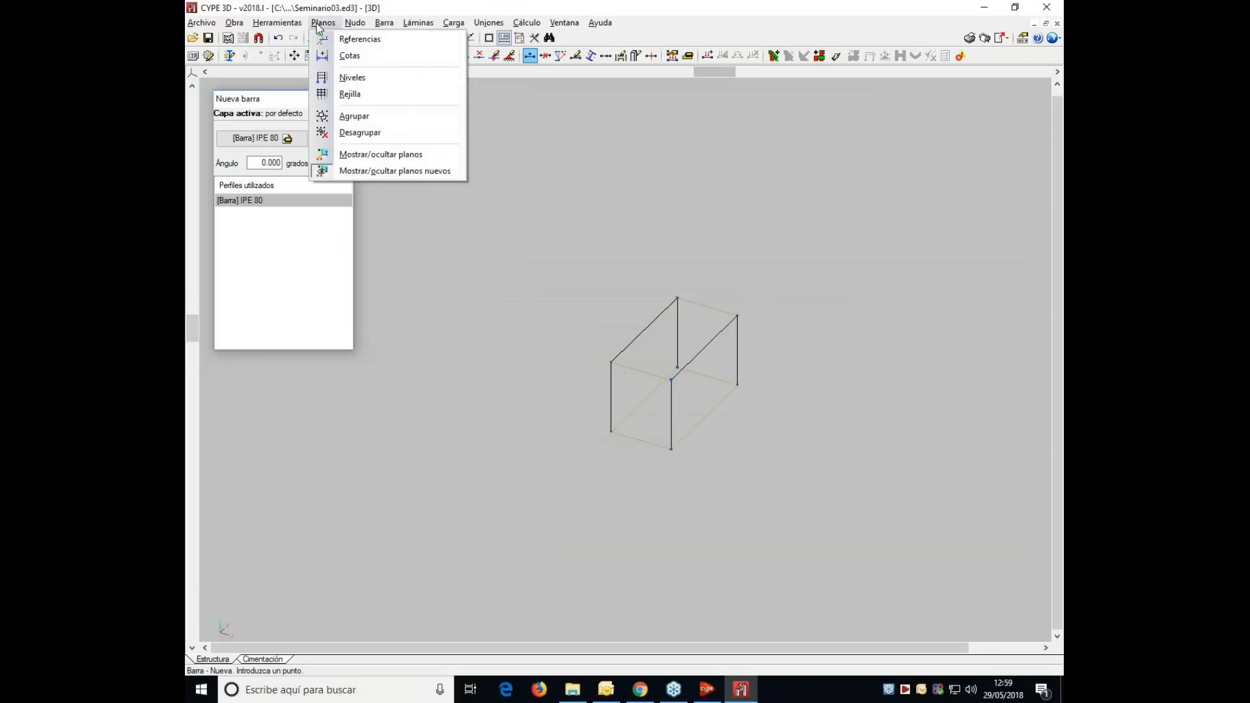
mouse_move(389, 24)
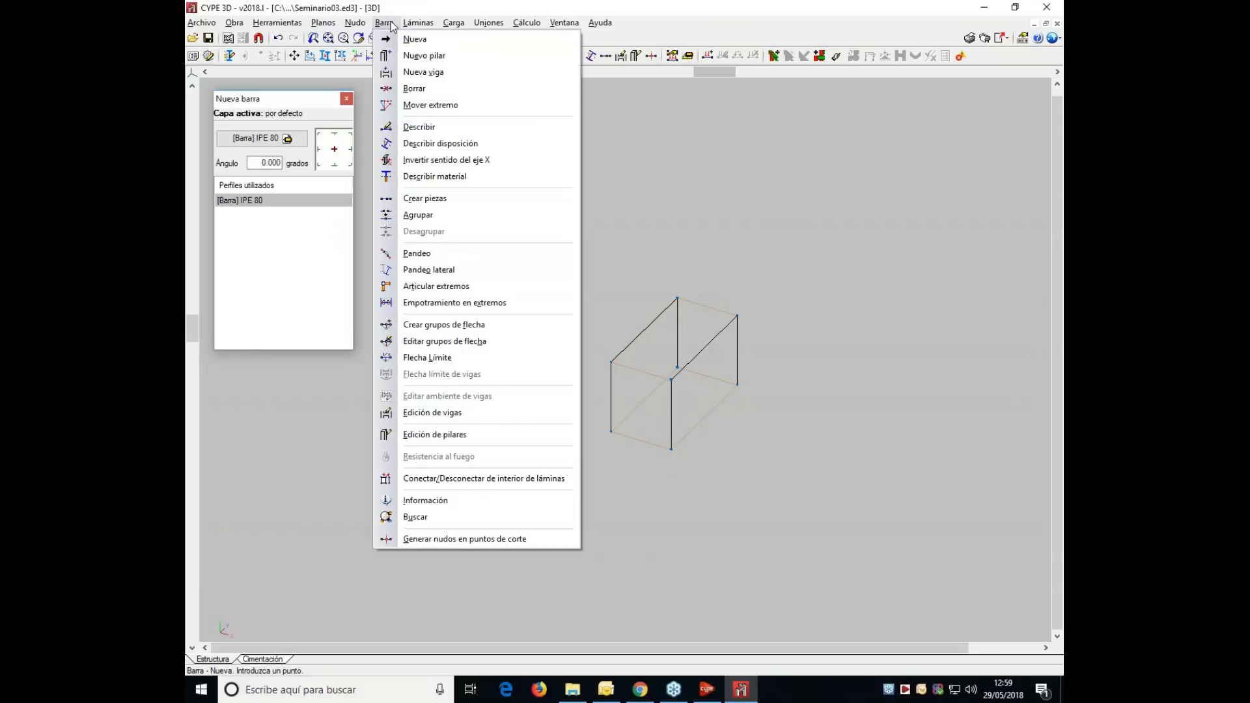
click(427, 22)
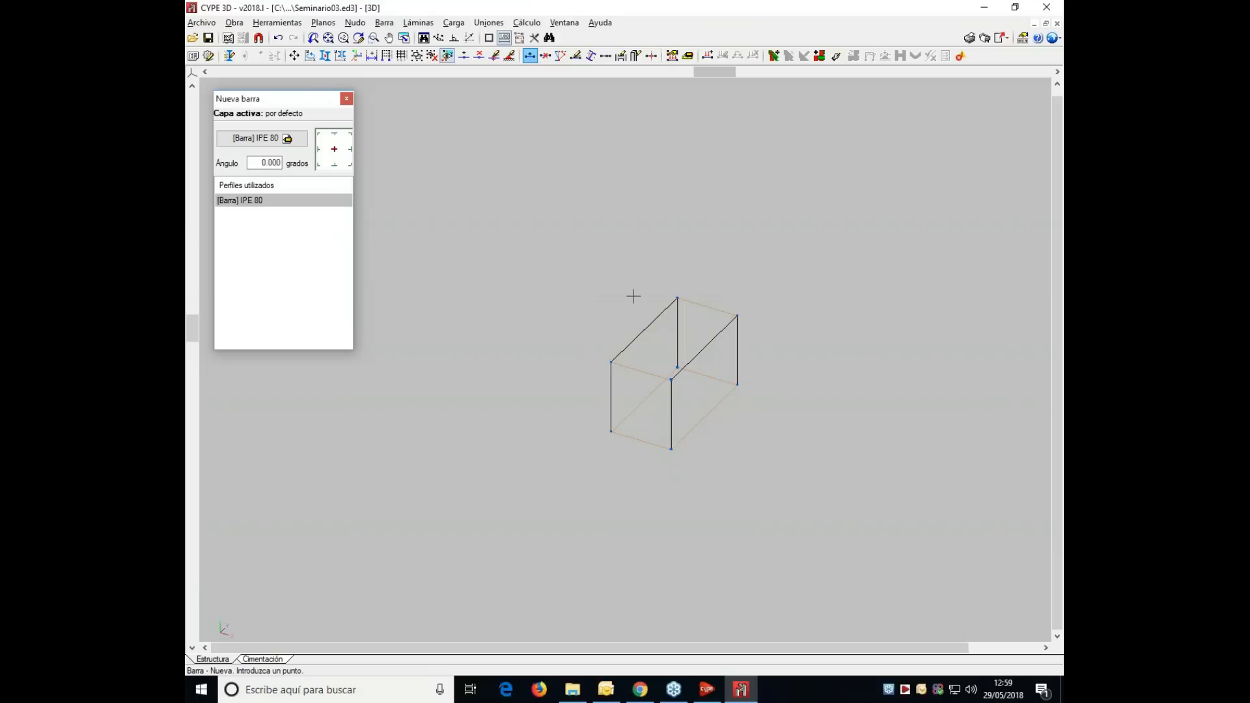
click(202, 24)
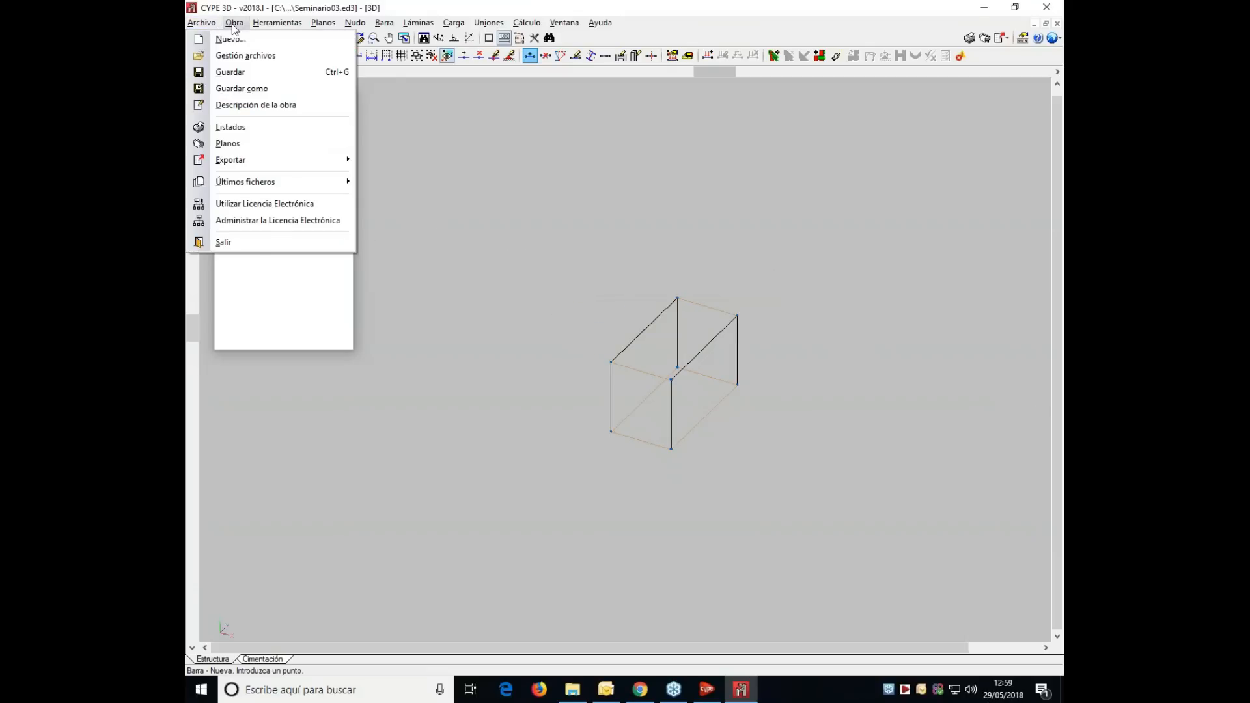
mouse_move(235, 24)
mouse_move(273, 23)
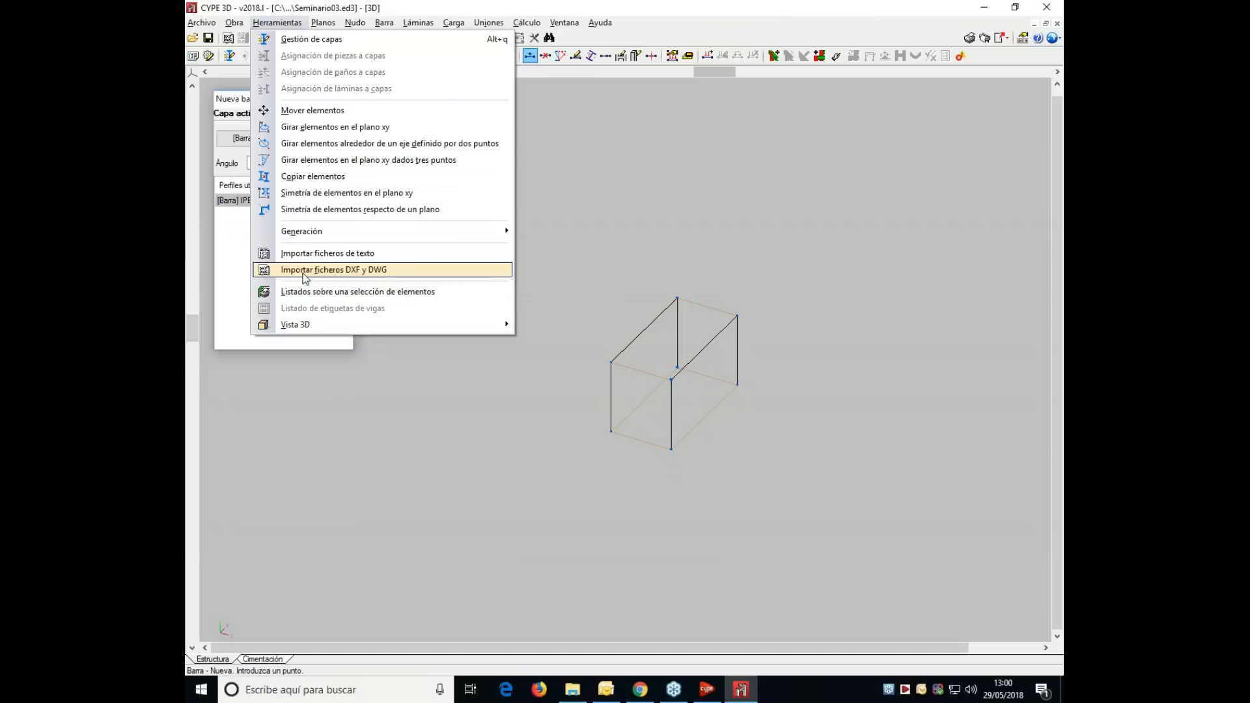
click(633, 4)
- Draw a third IPE 80 portal frame 5 m beyond the second, with its beam and two columns down to base level
scroll(637, 432, up, 5)
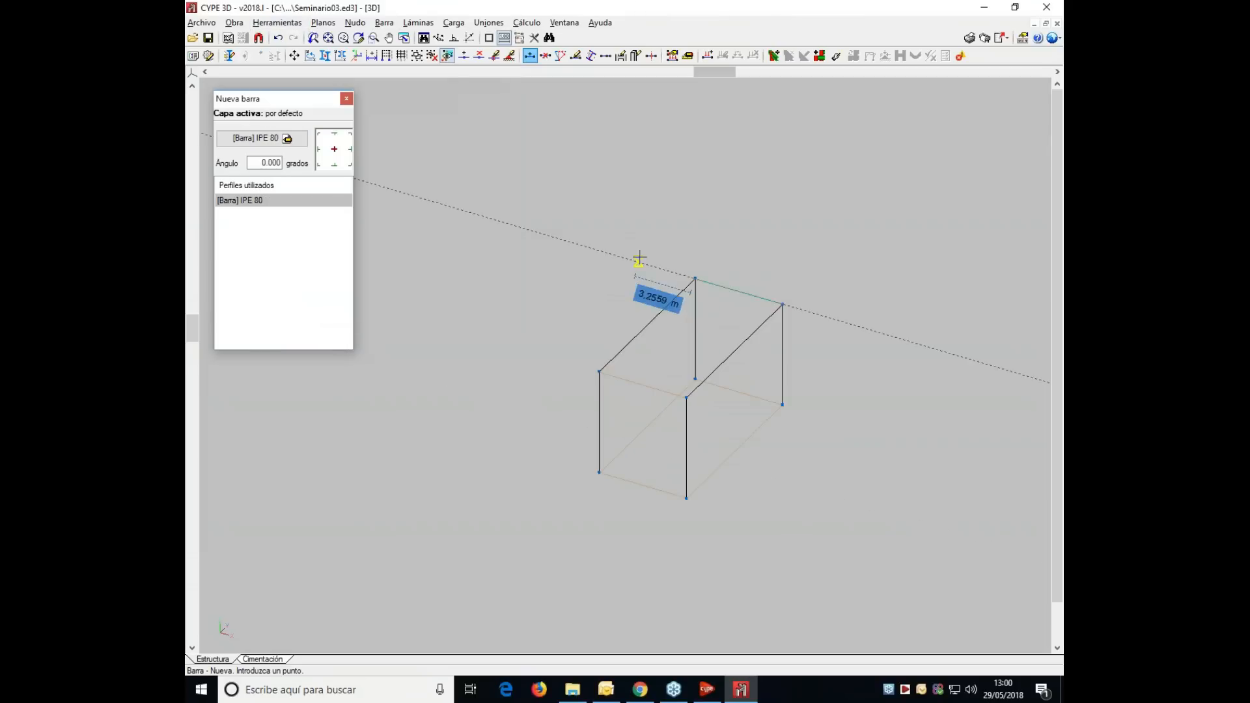
click(656, 271)
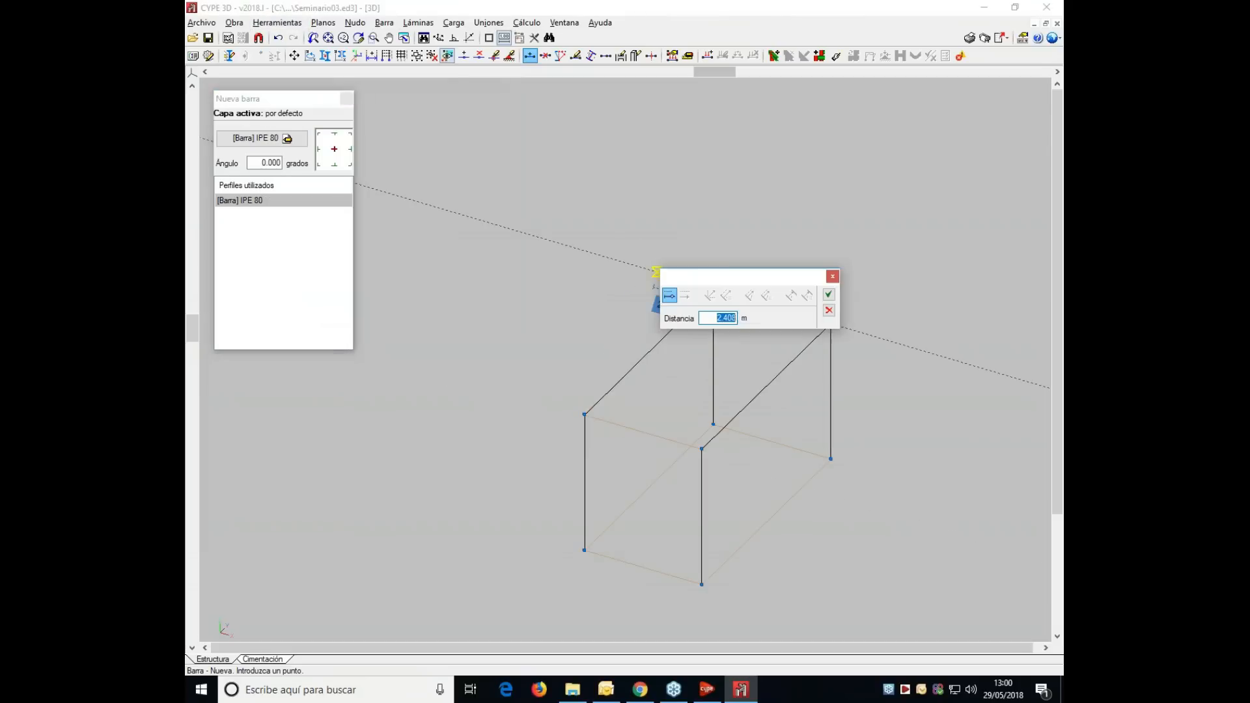
key(Return)
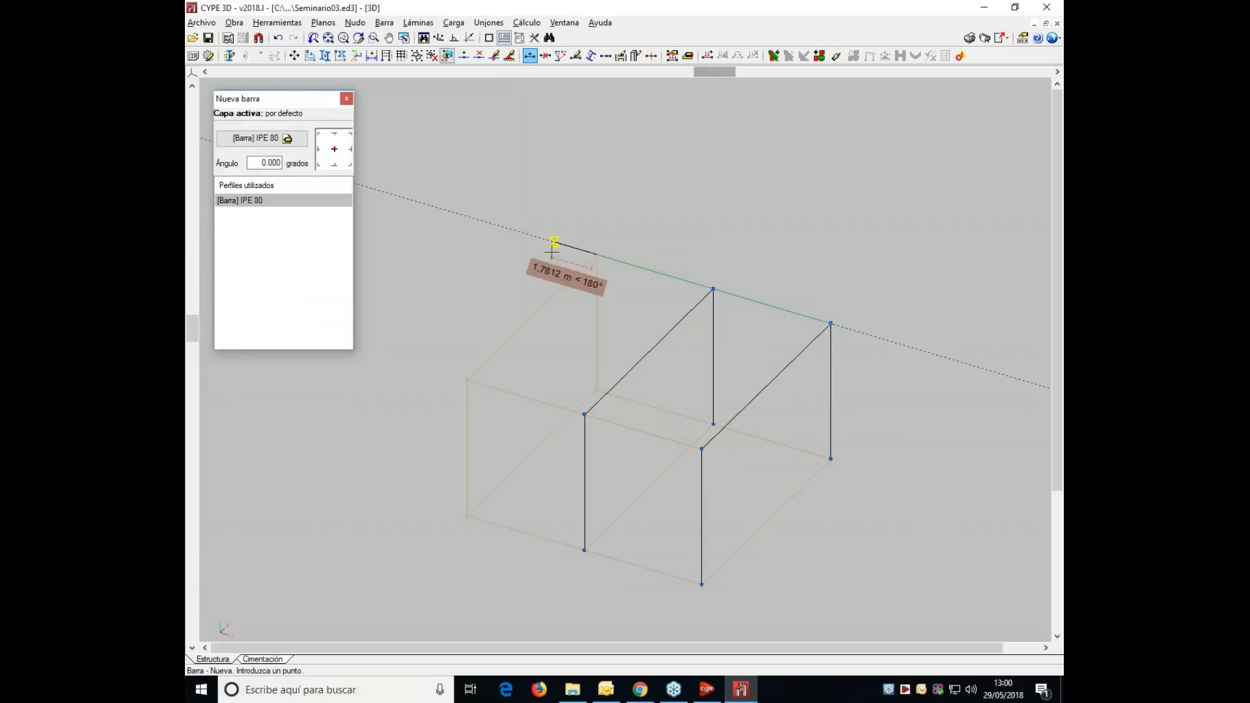
click(467, 380)
click(467, 515)
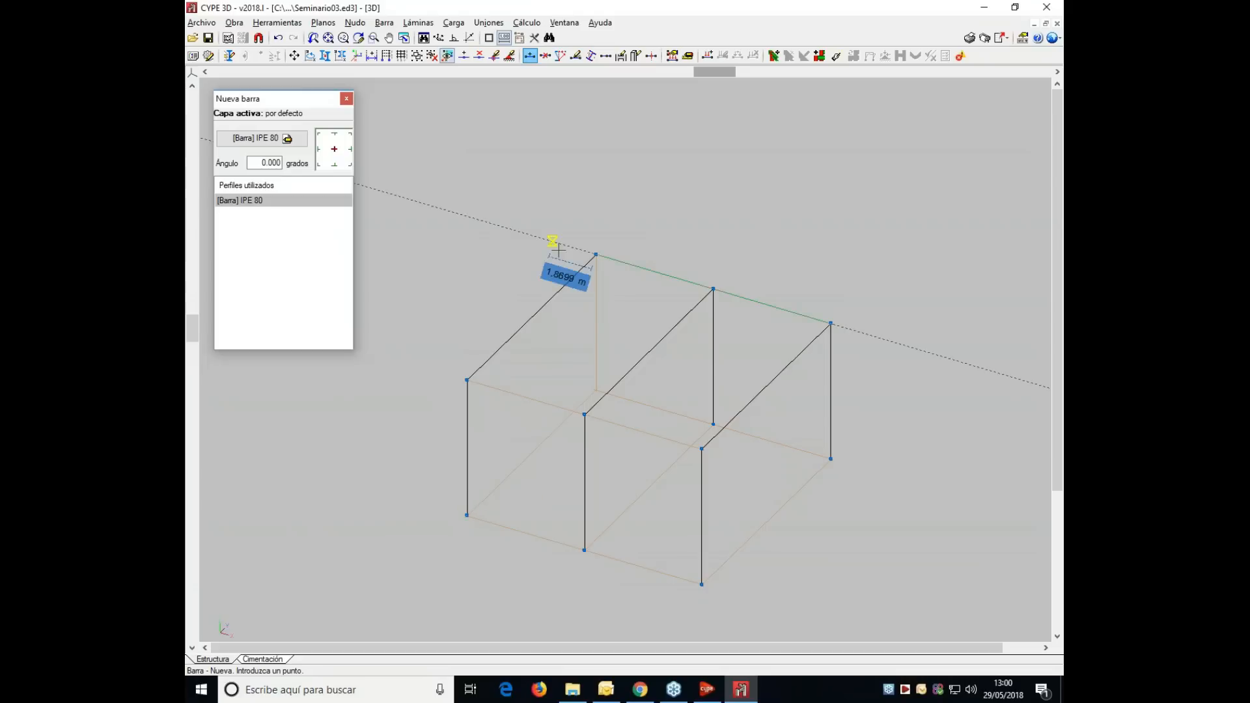
click(596, 254)
click(595, 389)
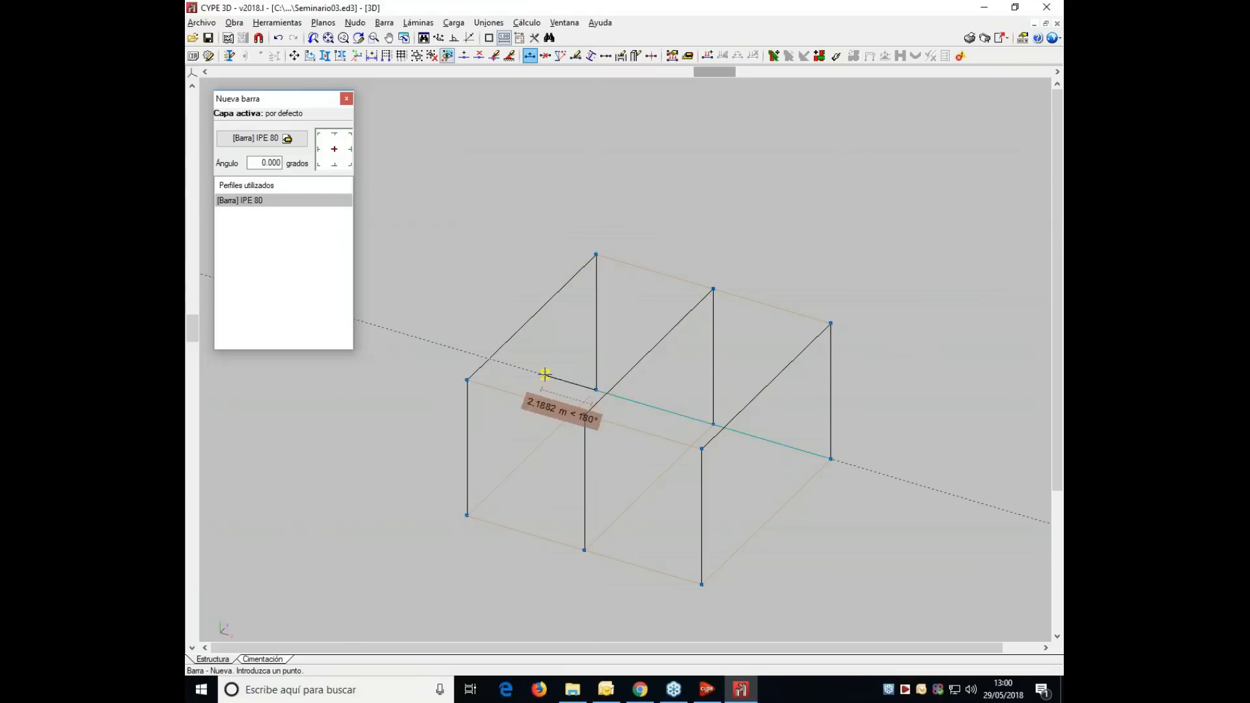
- Draw a fourth IPE 80 portal frame 5 m beyond node N10, with its beam and both columns
middle_drag(519, 352, 600, 319)
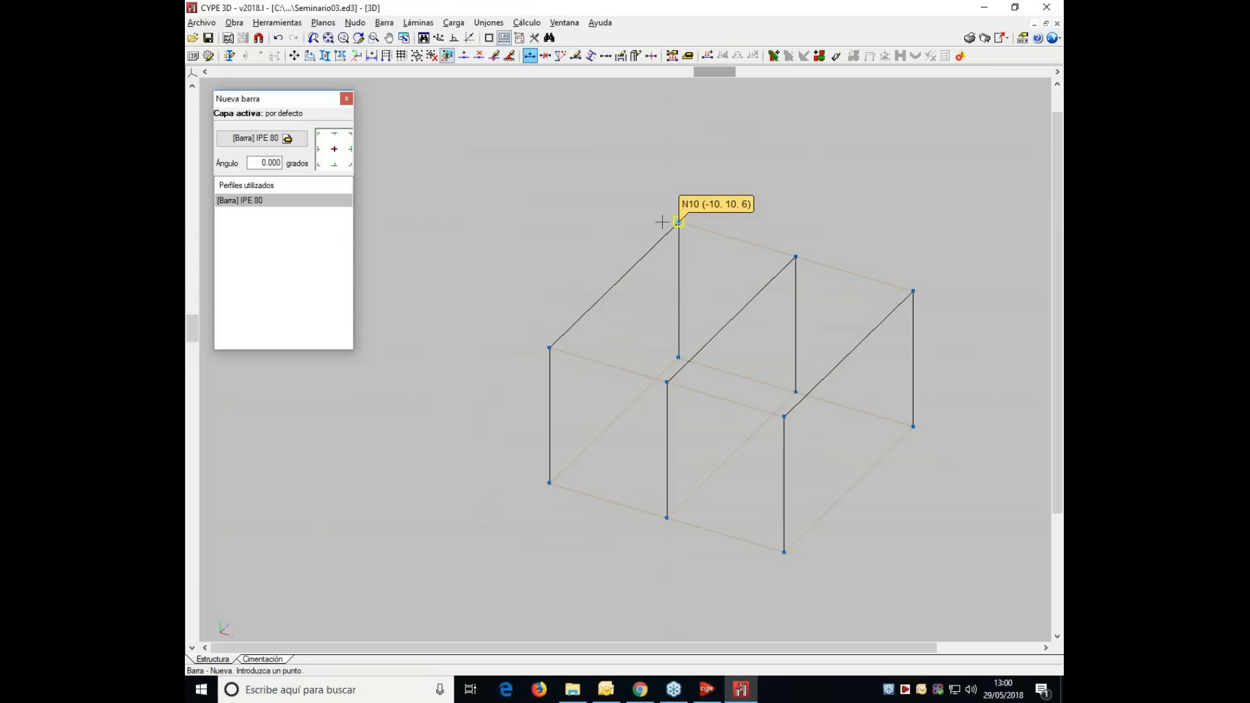
click(636, 215)
text(5)
key(Return)
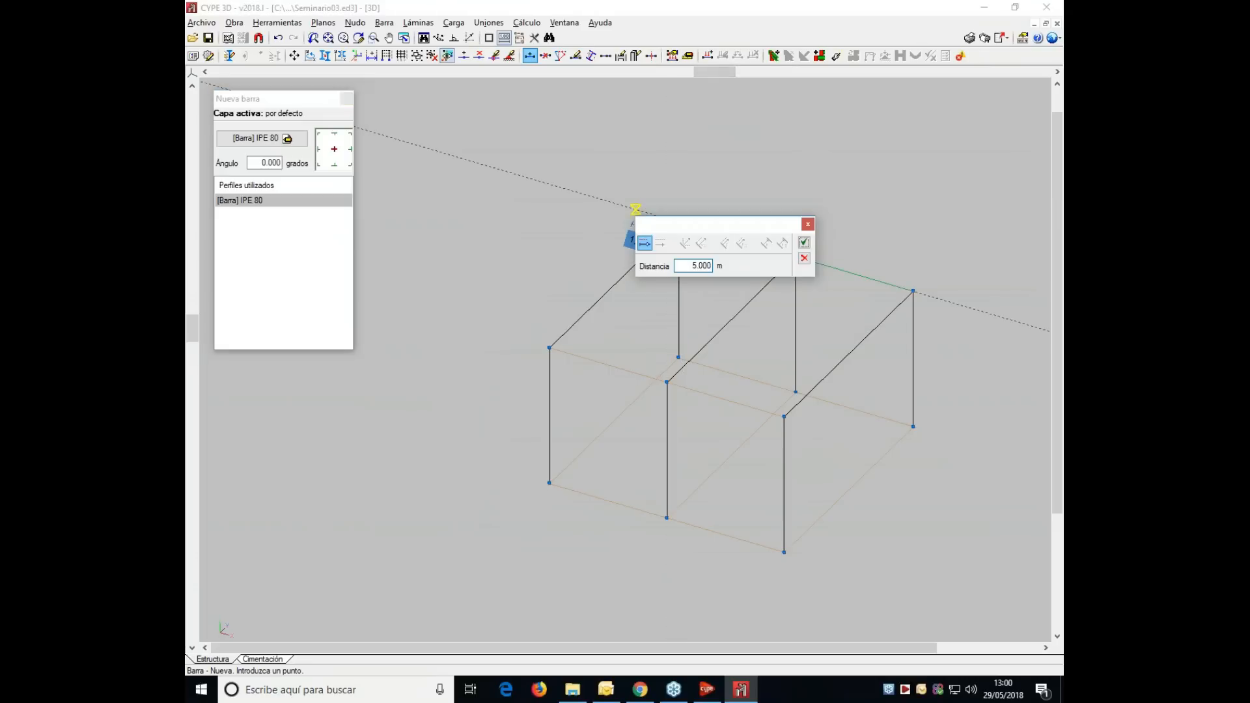
click(431, 315)
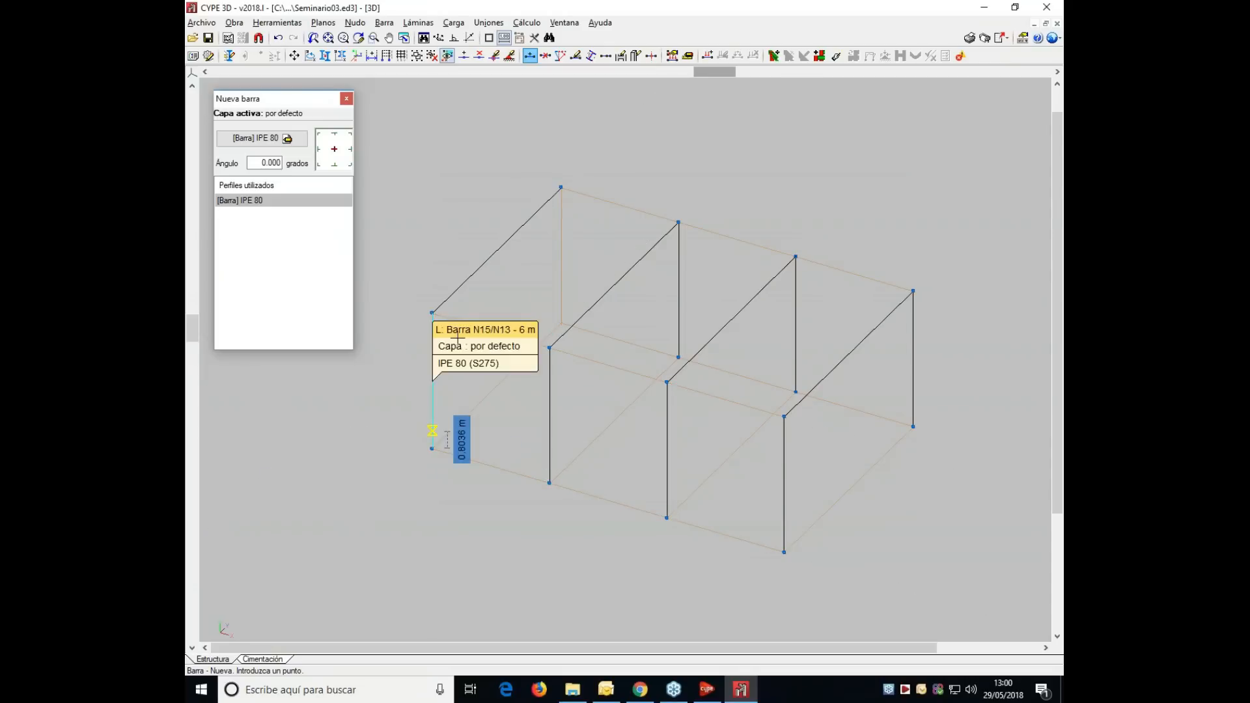
click(561, 188)
click(560, 323)
- Draw longitudinal IPE 80 bars along both sides, joining the column heads from the fourth frame to the first
click(561, 188)
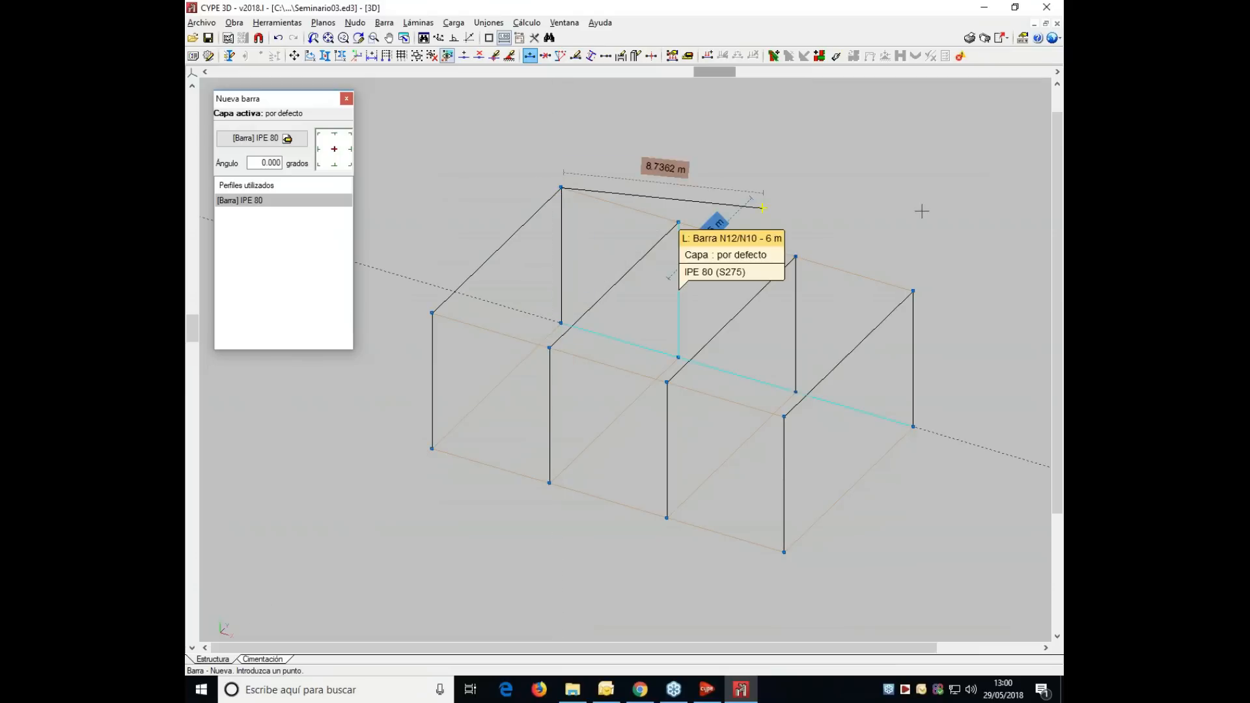
click(913, 291)
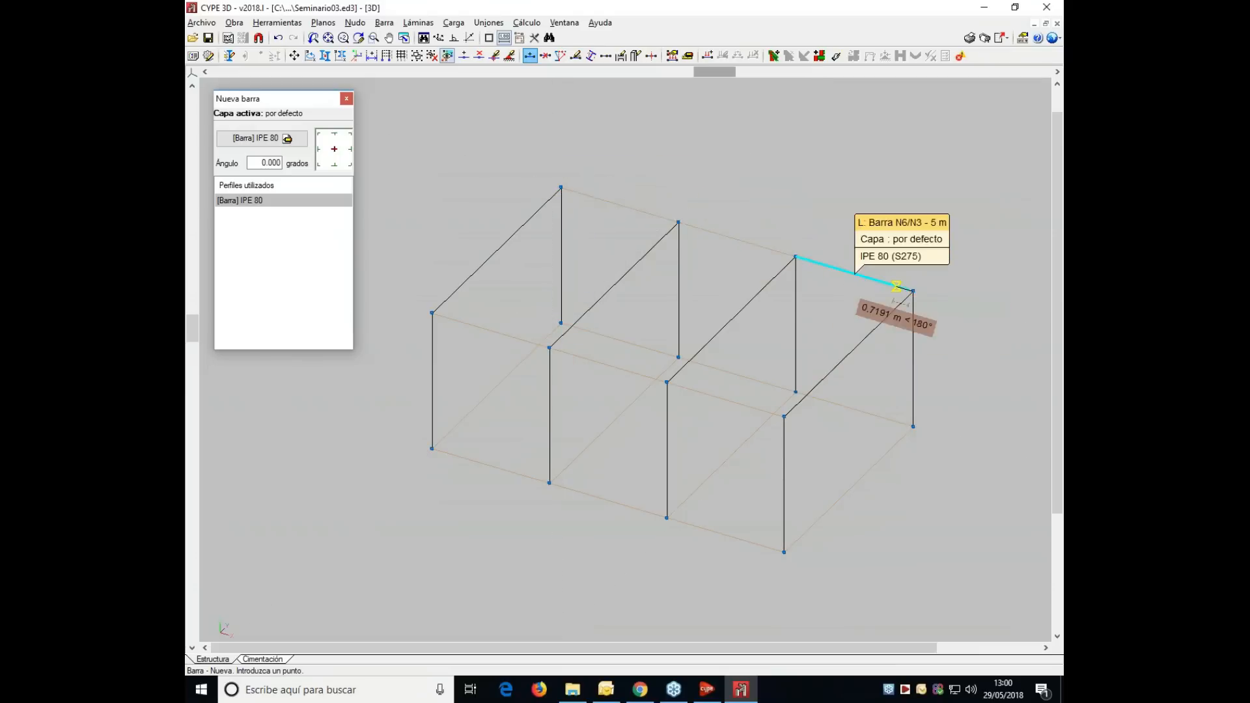
click(432, 313)
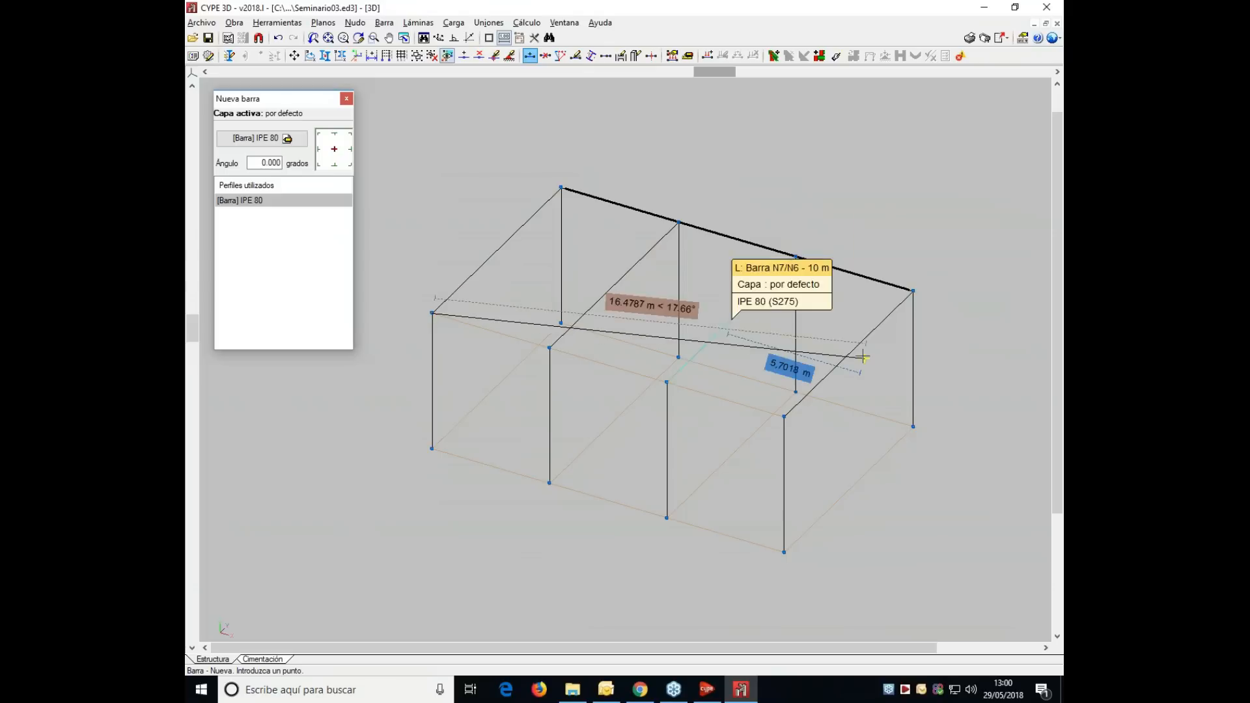
click(667, 382)
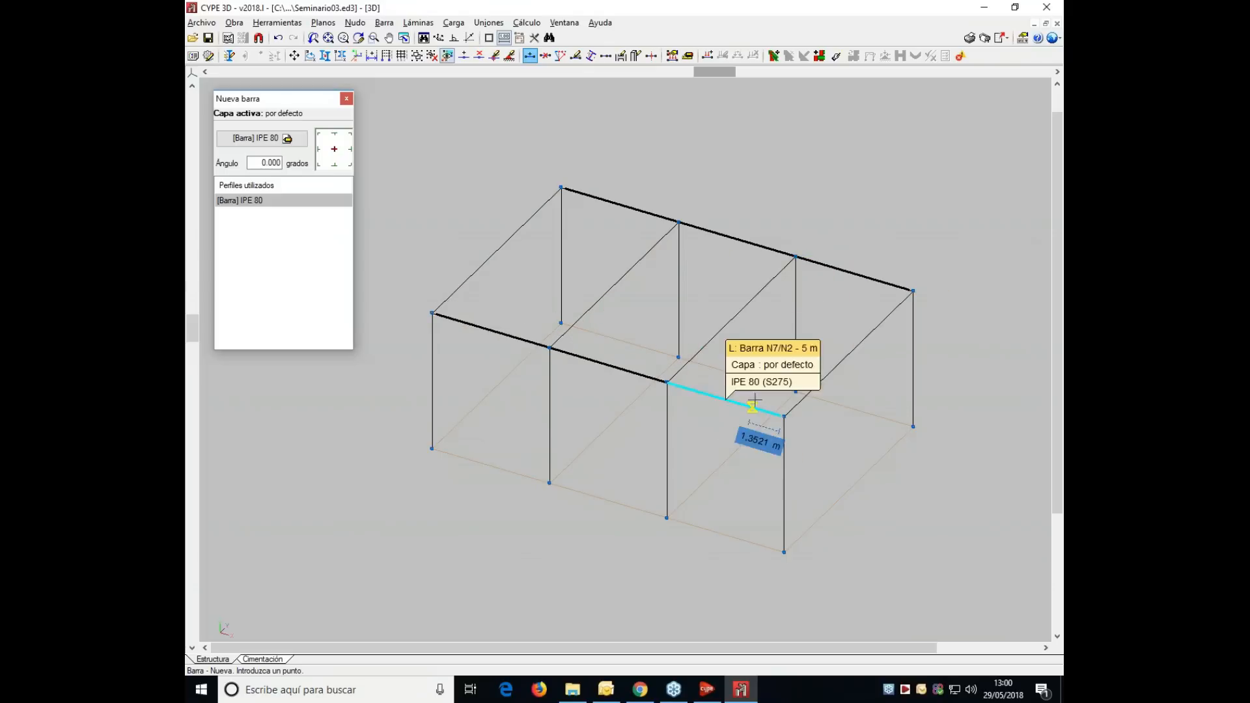
- Examine the longitudinal bars and their intermediate nodes at the column heads from a rotated 3D view
scroll(769, 356, up, 1)
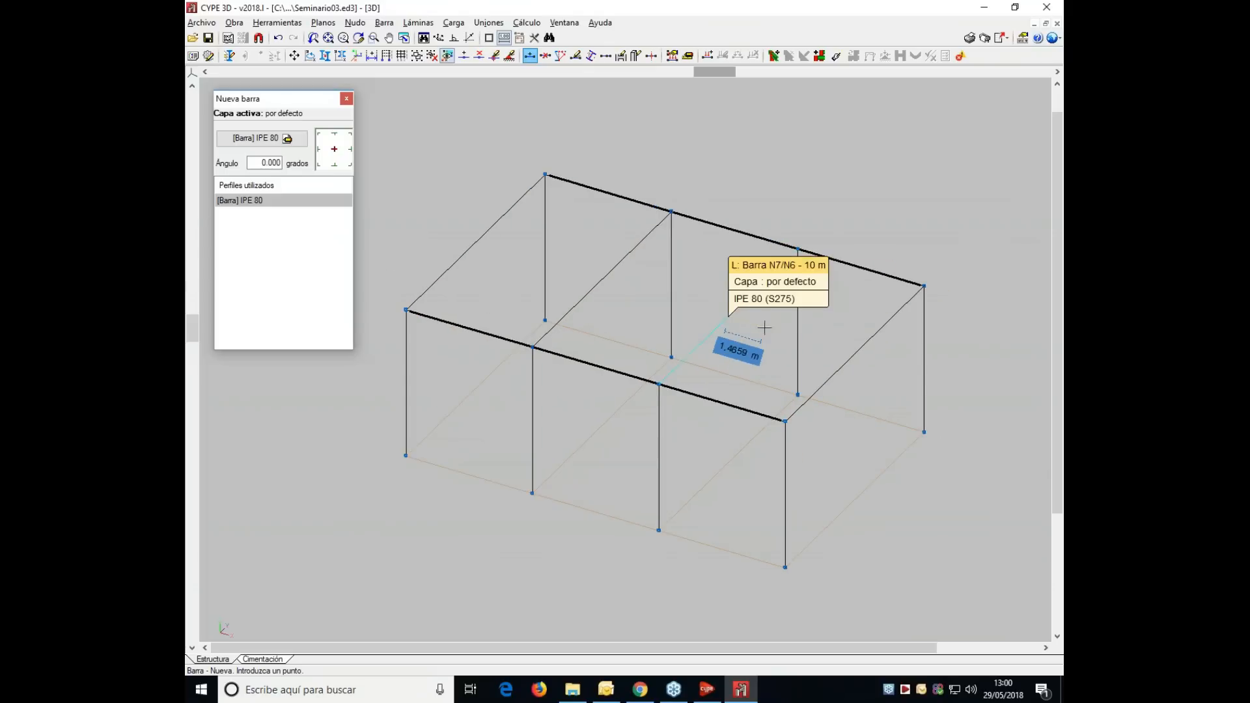
scroll(765, 327, up, 2)
scroll(766, 343, down, 1)
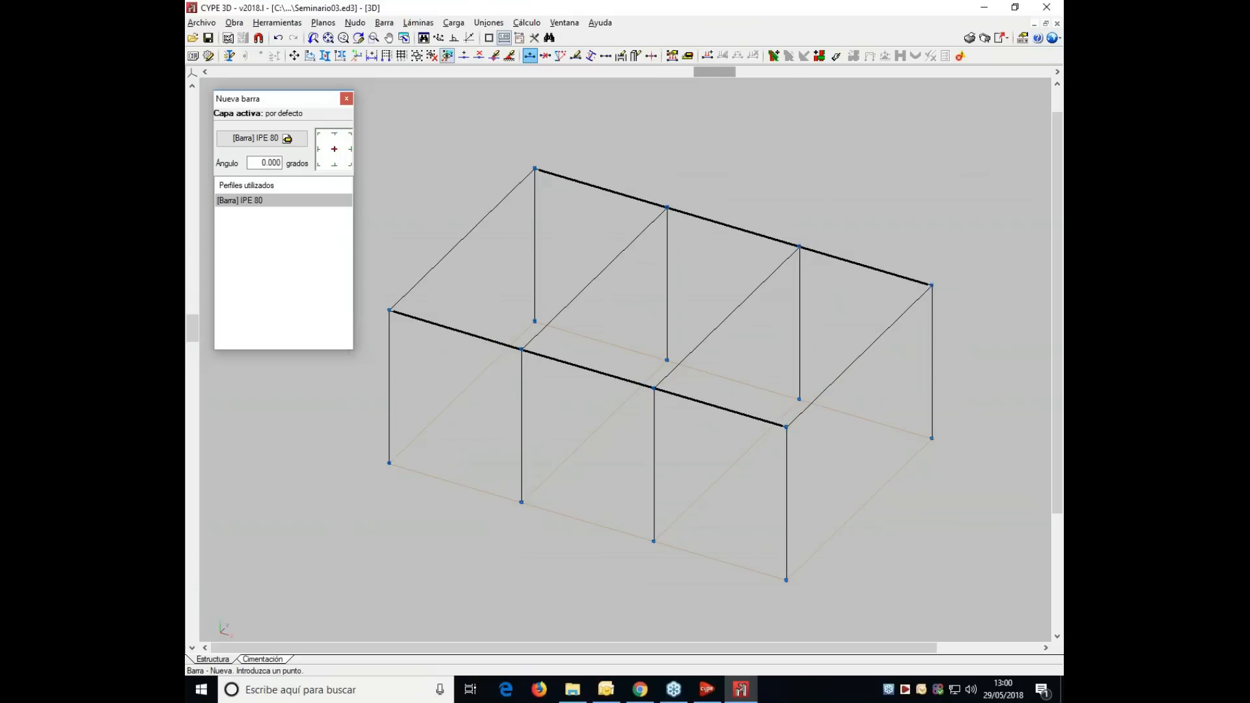
drag(709, 72, 754, 77)
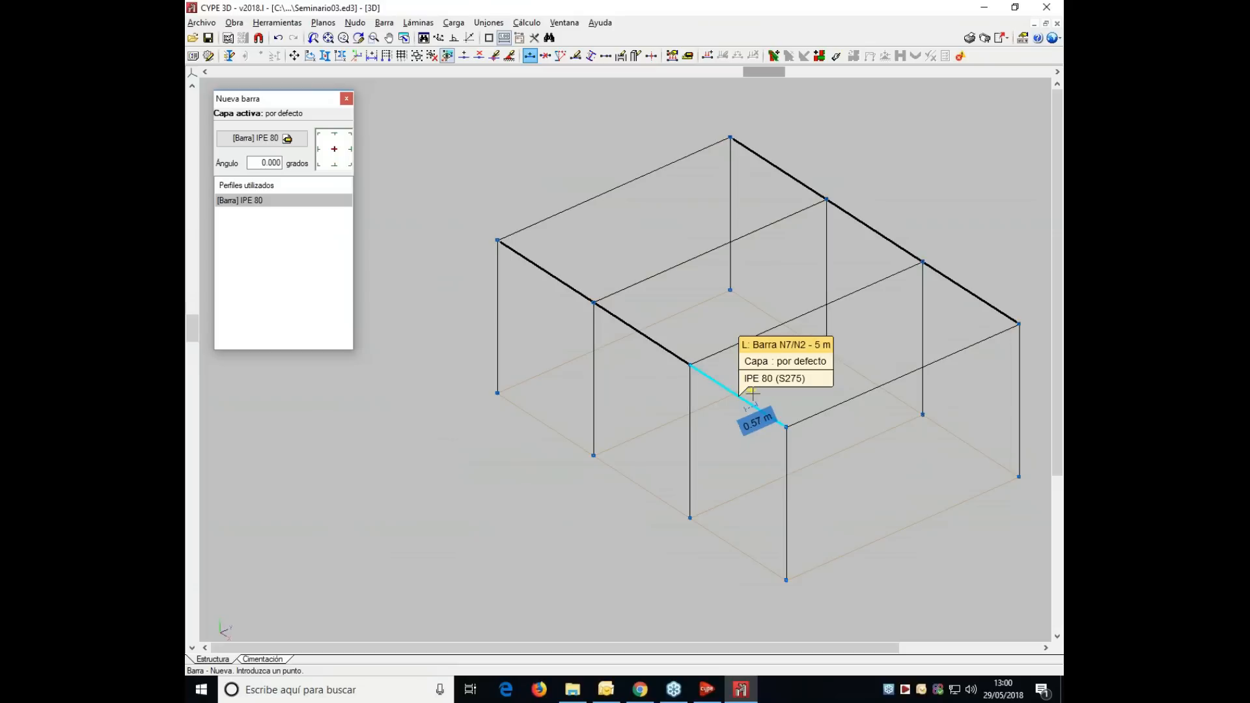
scroll(654, 309, up, 6)
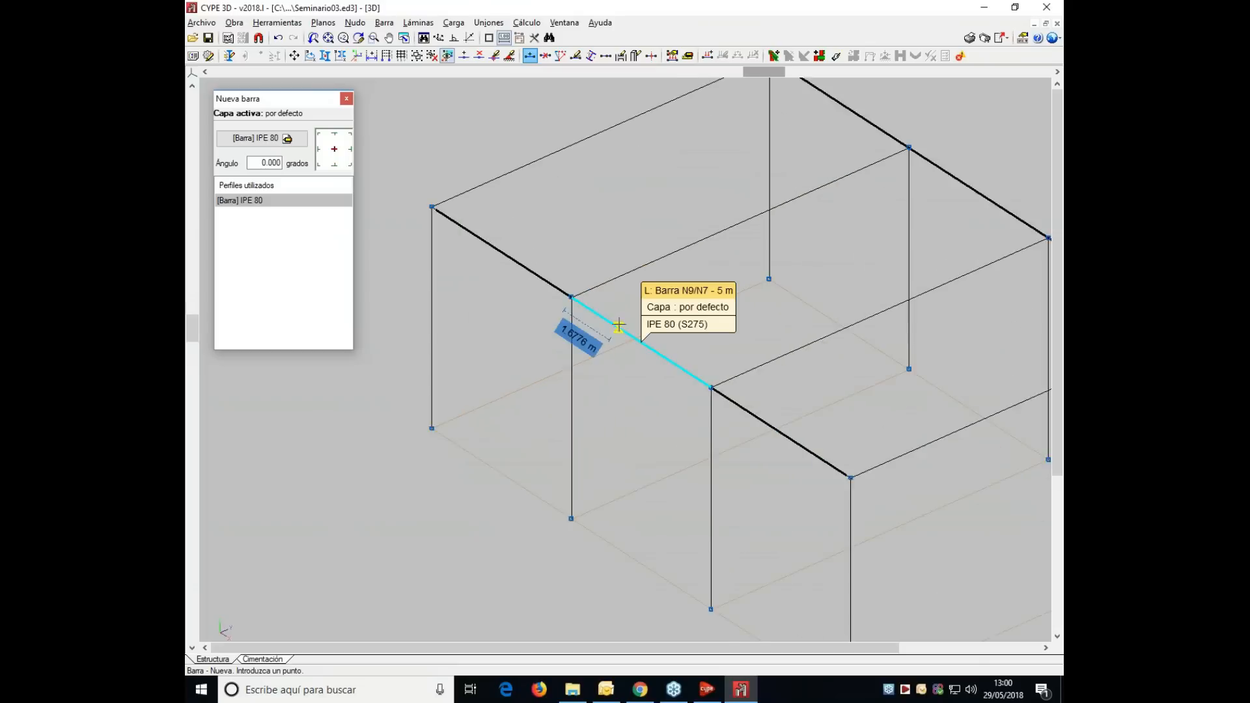
scroll(670, 362, down, 2)
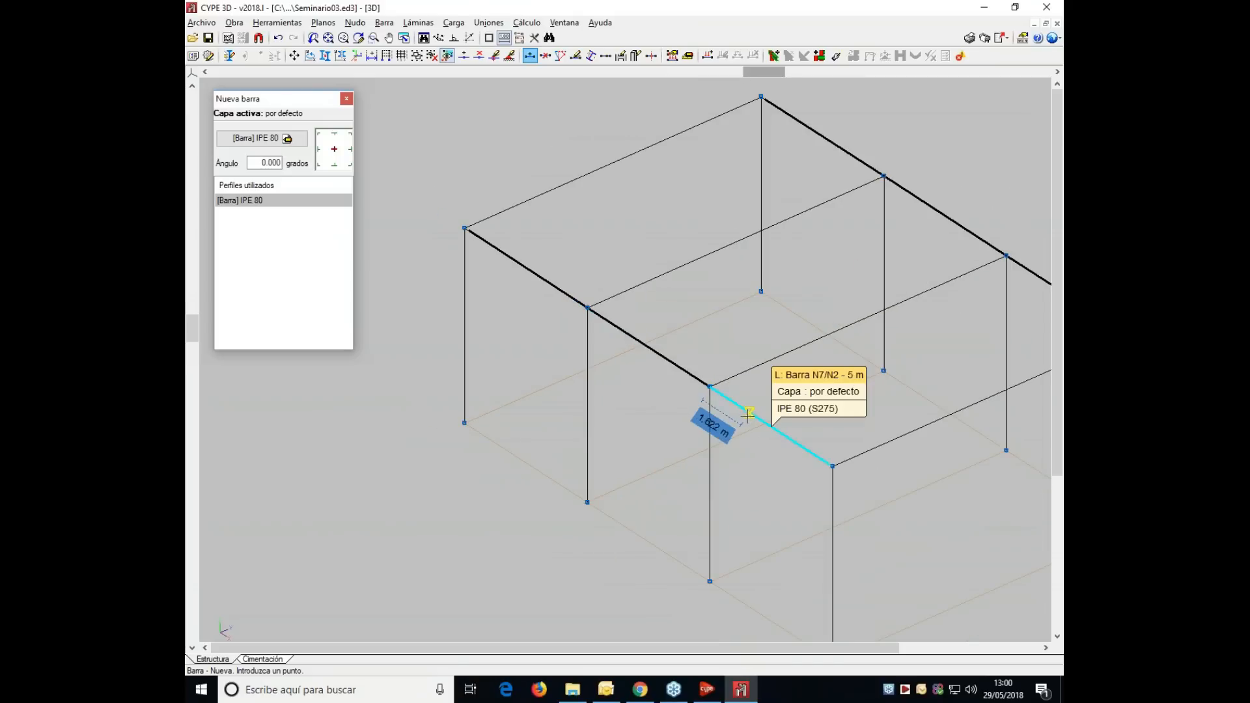
scroll(755, 428, up, 2)
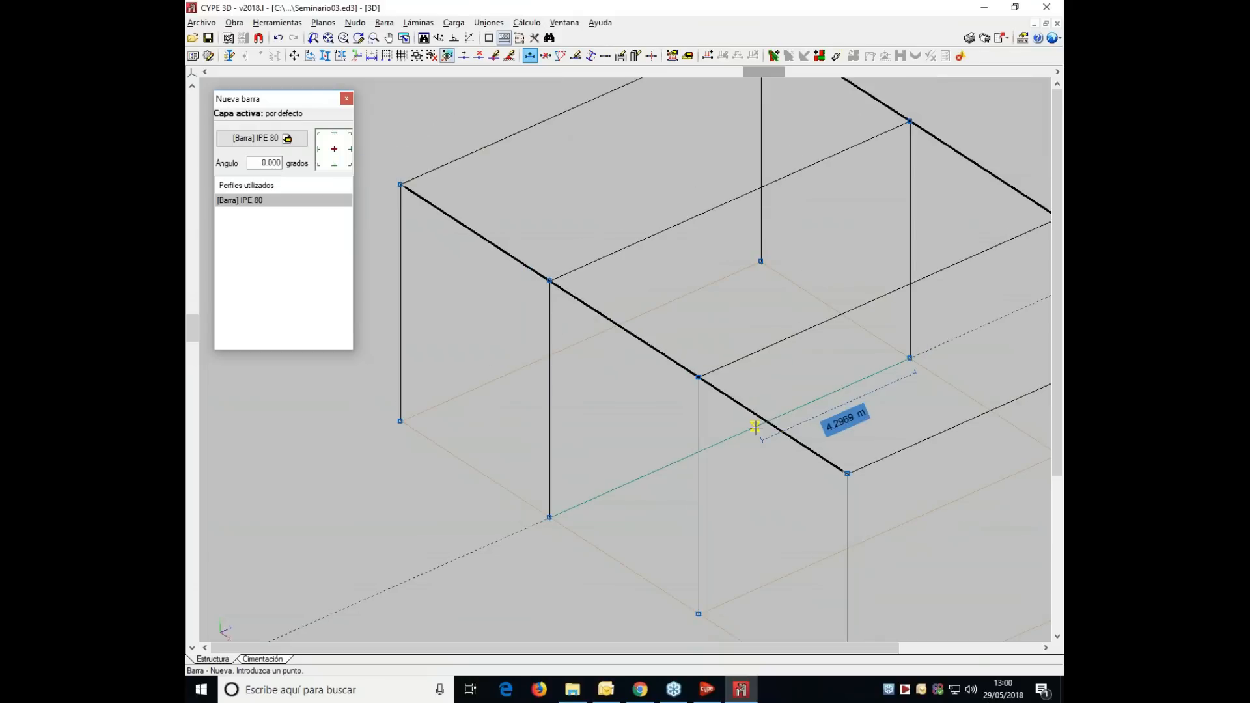
scroll(755, 428, down, 1)
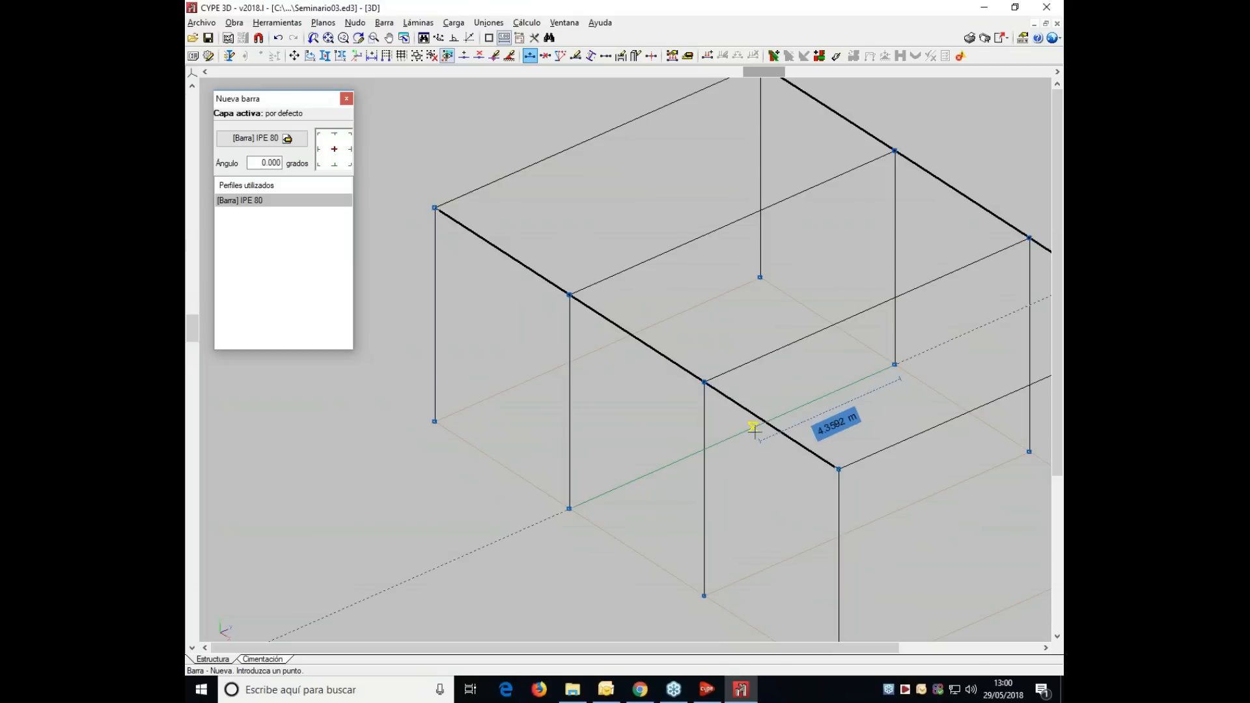
middle_drag(753, 429, 683, 433)
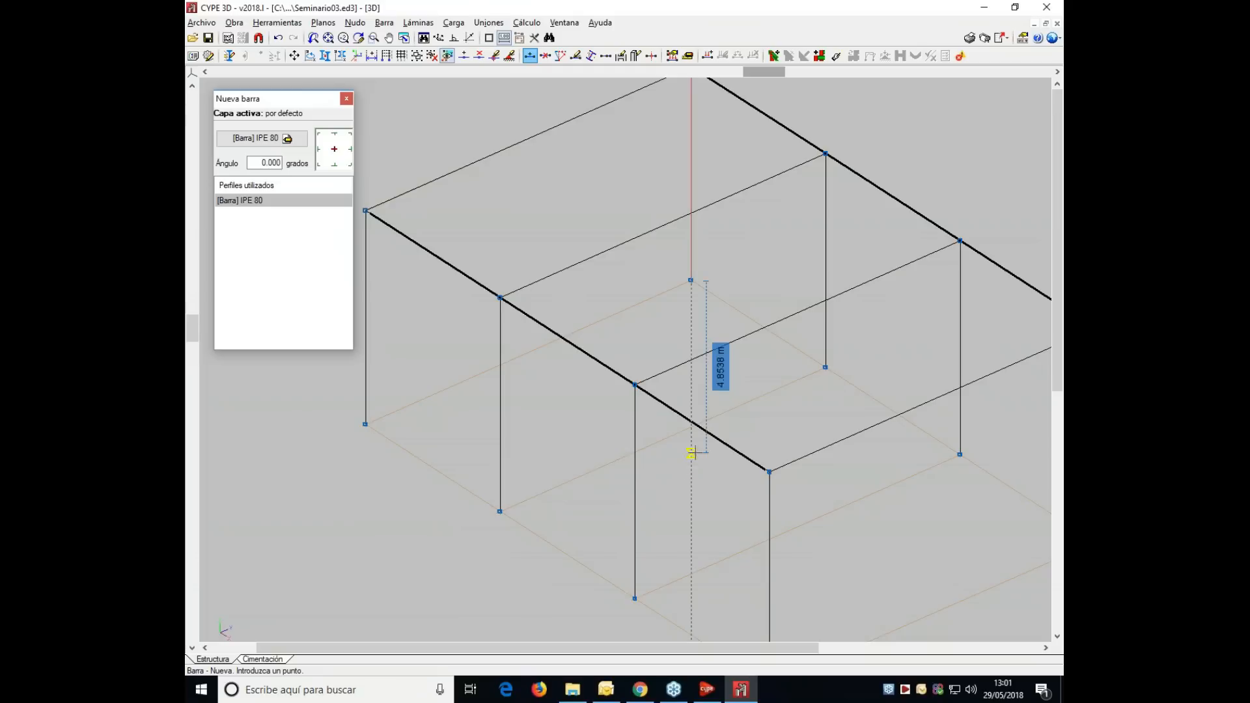
middle_drag(652, 412, 671, 382)
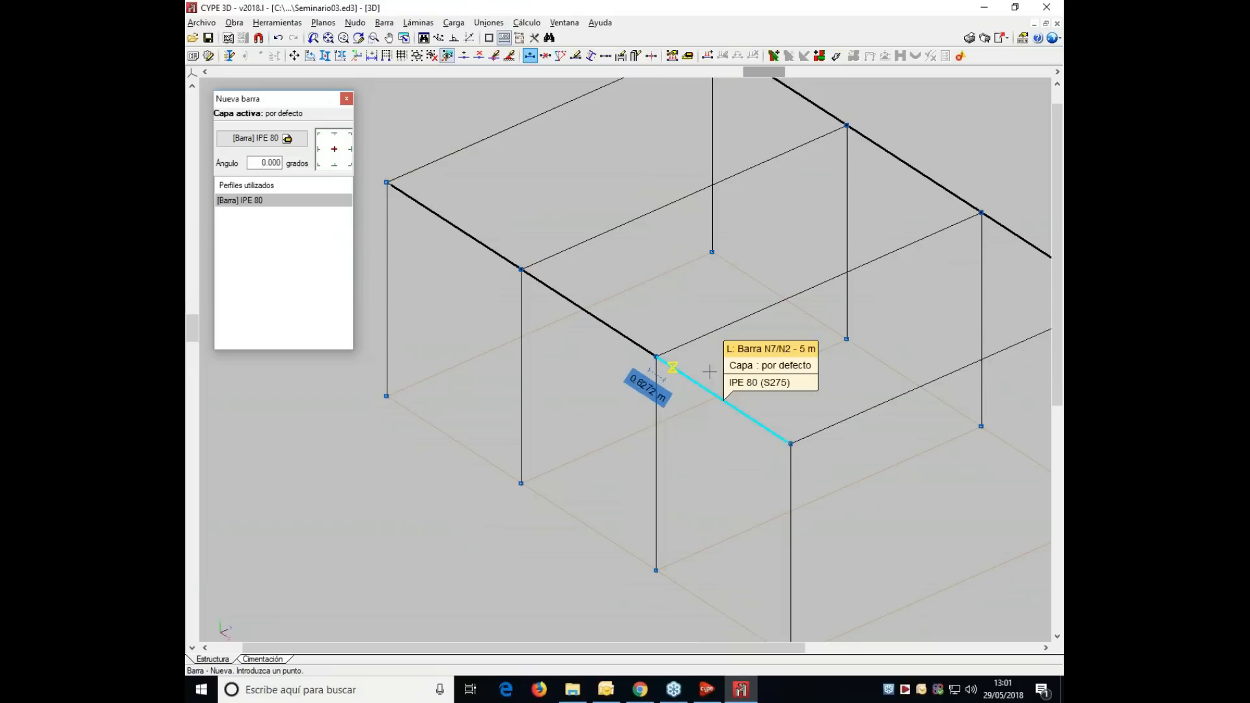
- Create a piece on the near longitudinal bar between nodes N2 and N7
click(384, 23)
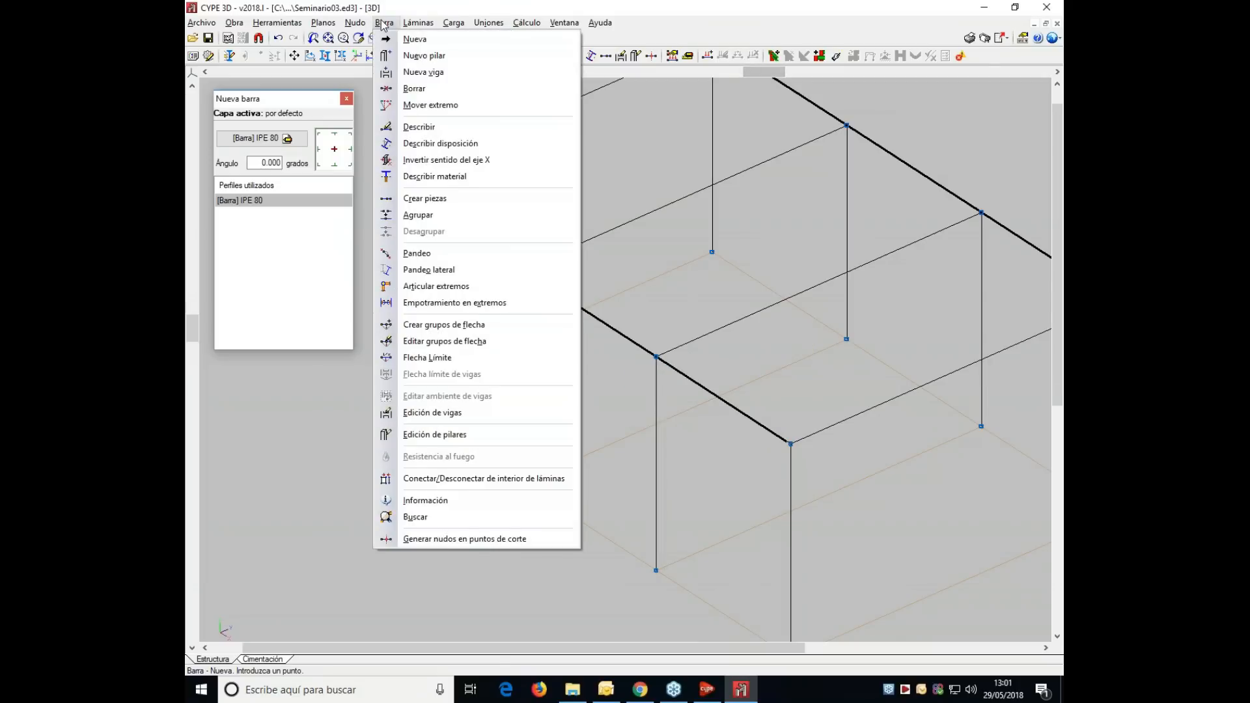
click(425, 198)
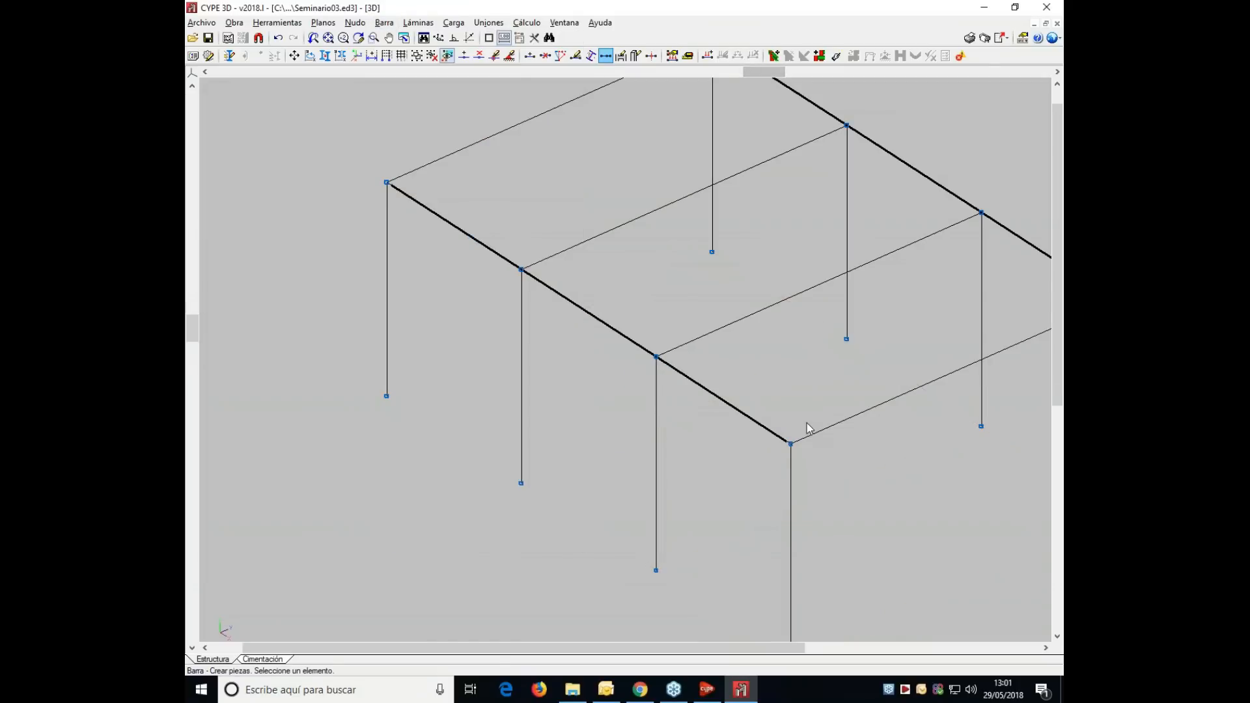
click(655, 368)
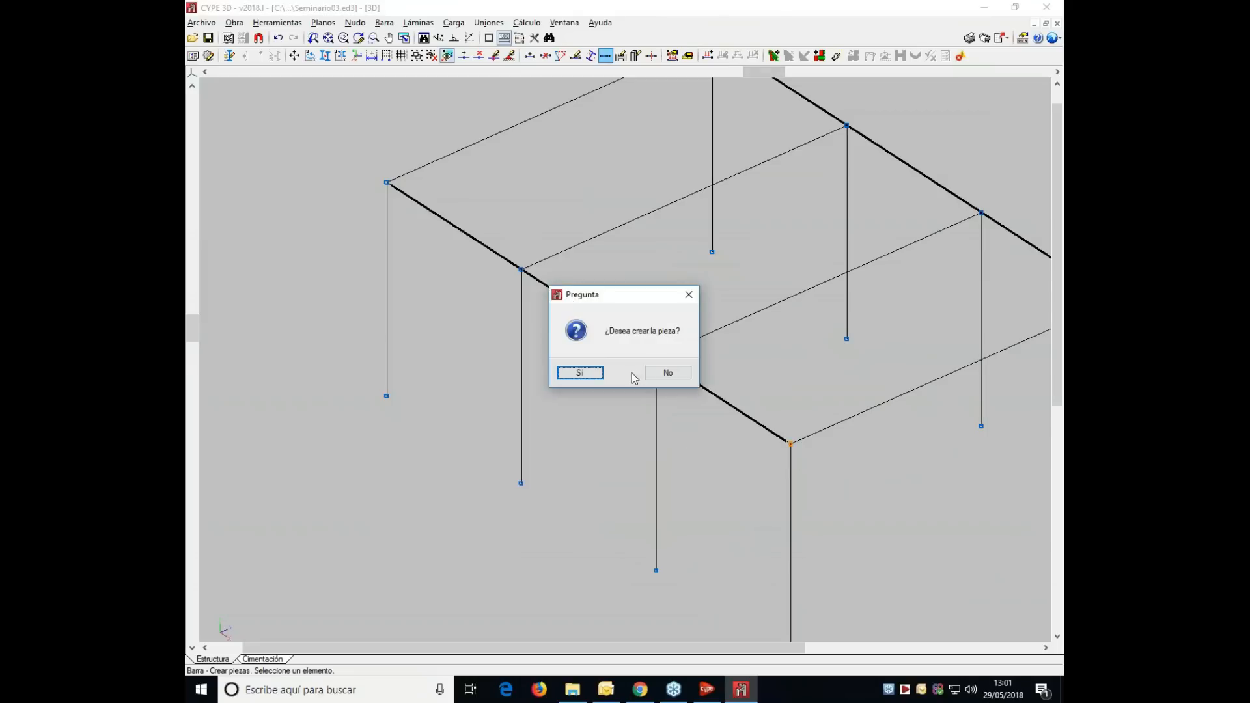
click(579, 373)
middle_drag(944, 381, 798, 384)
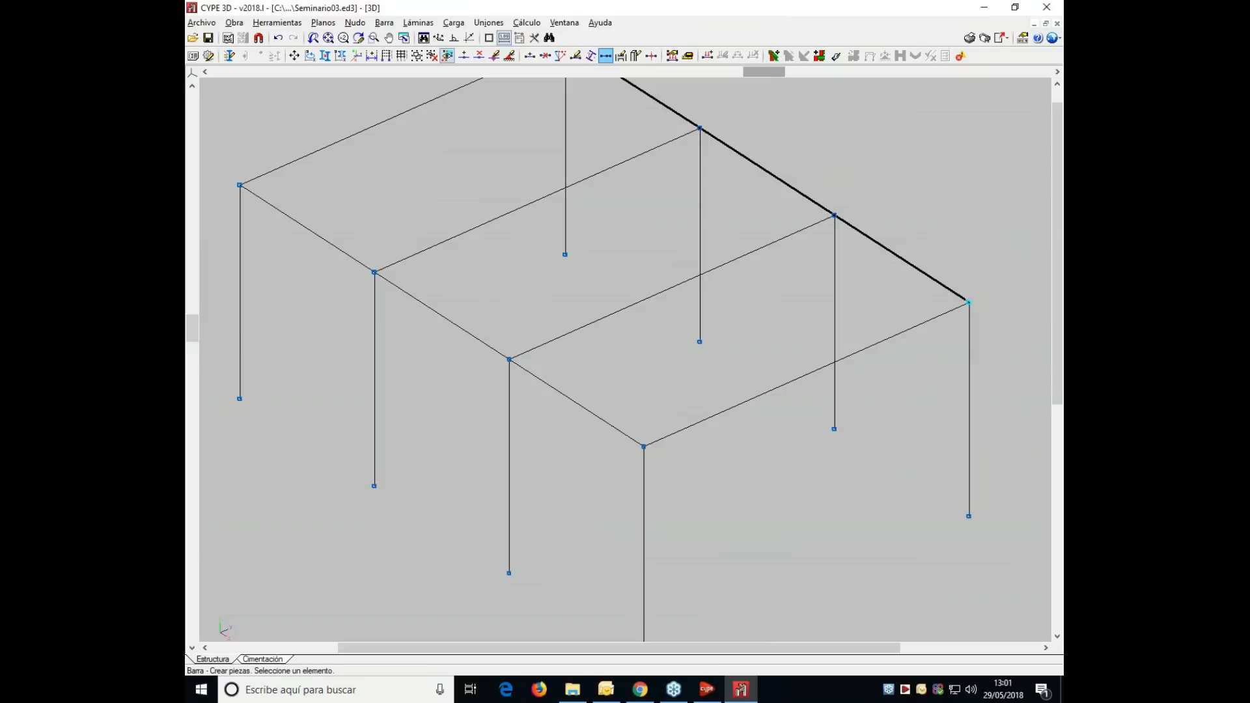
- Create a piece on the far longitudinal bar between nodes N3 and N6
click(839, 236)
click(566, 372)
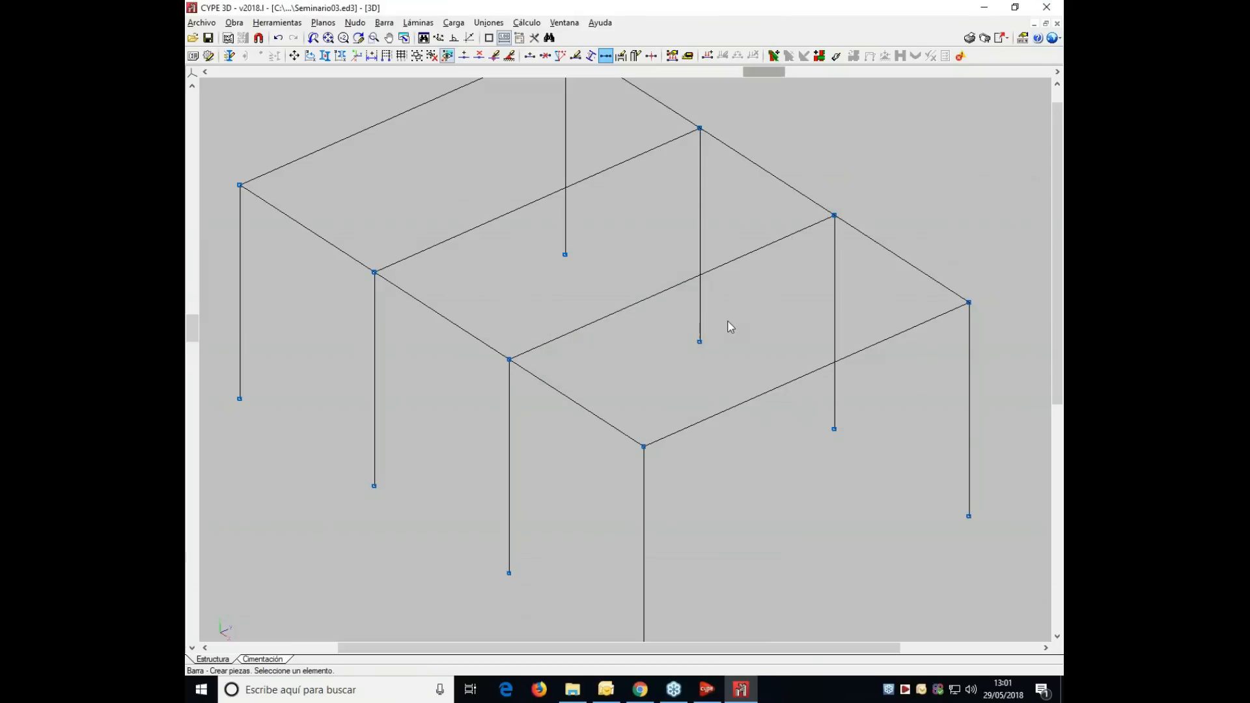
scroll(729, 322, down, 1)
scroll(729, 322, up, 1)
- Assign a fully fixed external restraint to the base nodes of all eight columns
middle_drag(736, 325, 750, 345)
scroll(749, 345, down, 1)
scroll(599, 290, down, 2)
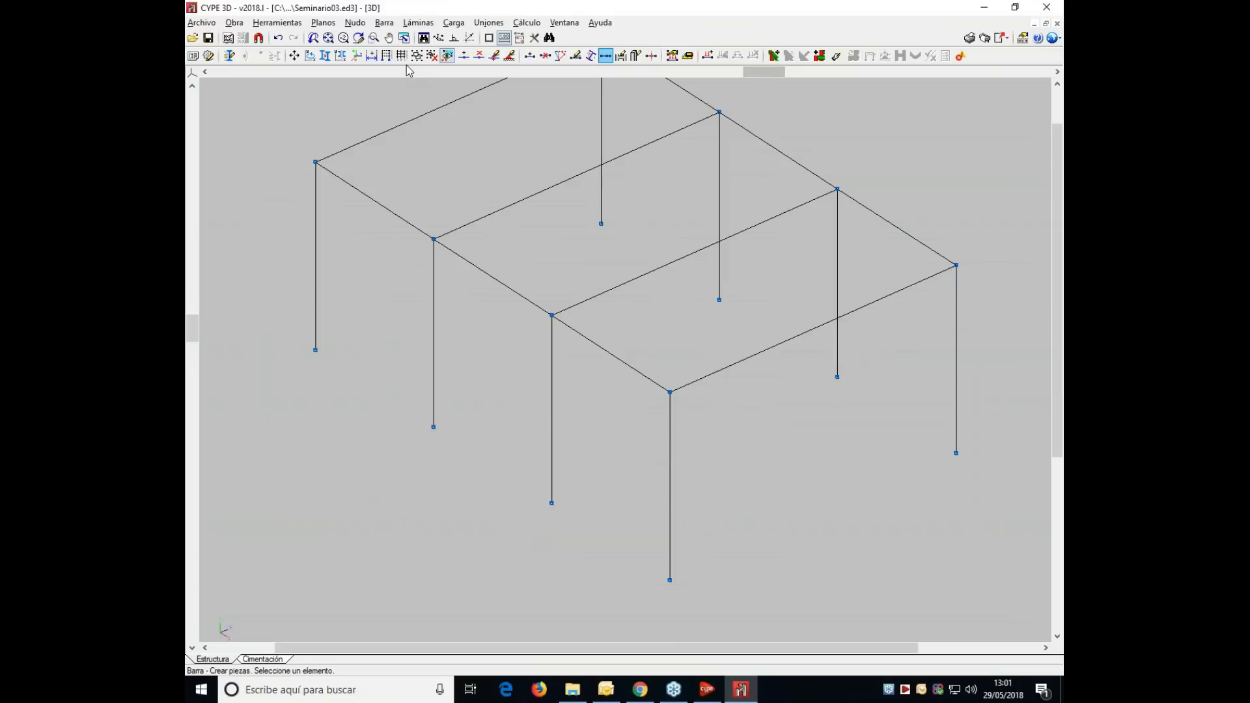
click(358, 25)
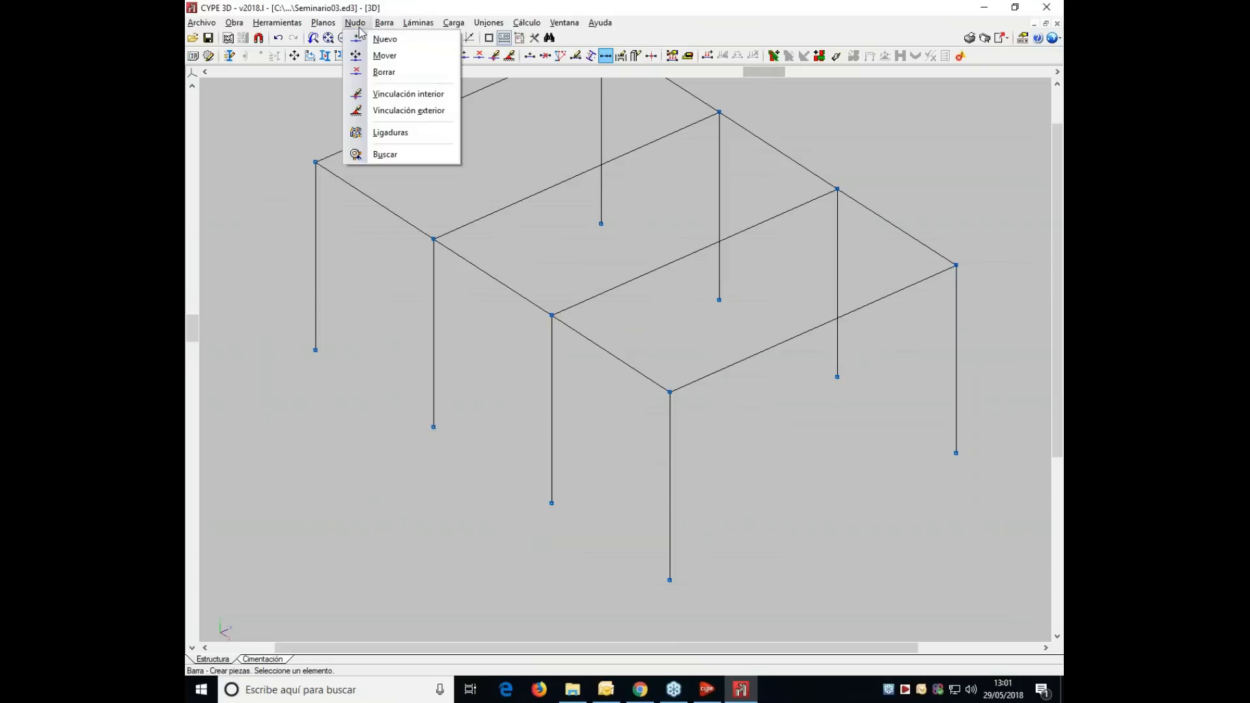
click(381, 110)
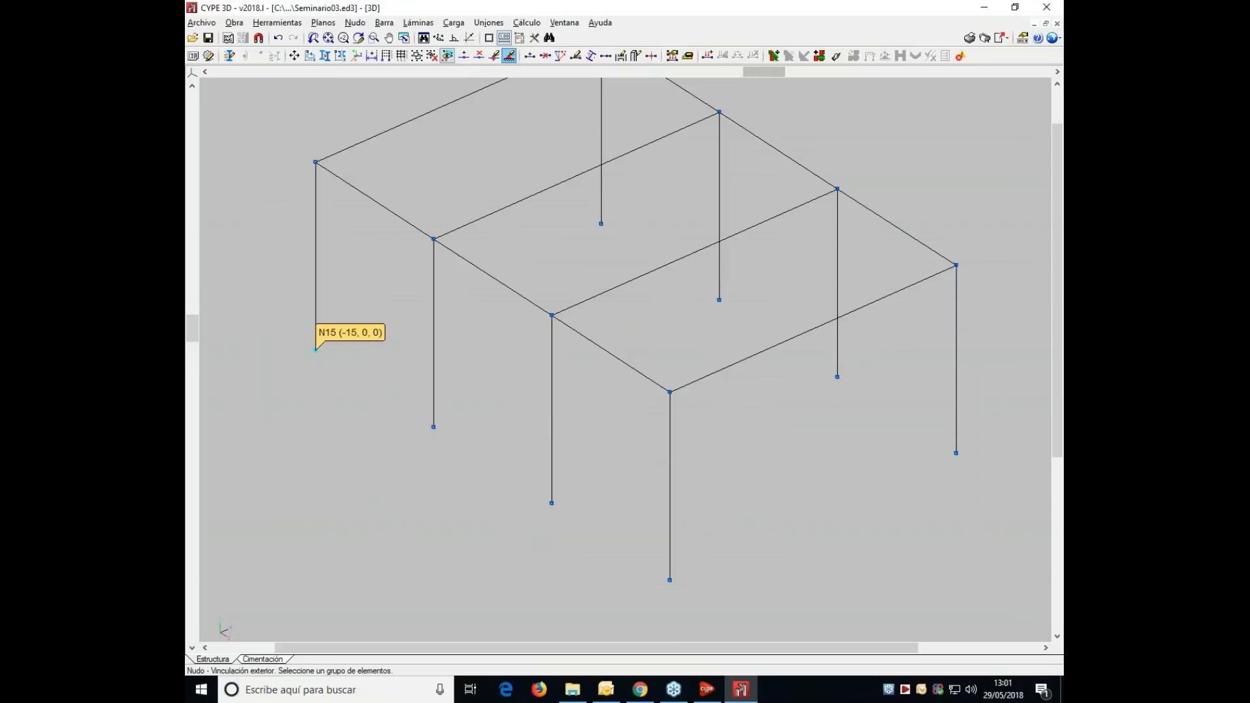
click(315, 355)
click(601, 223)
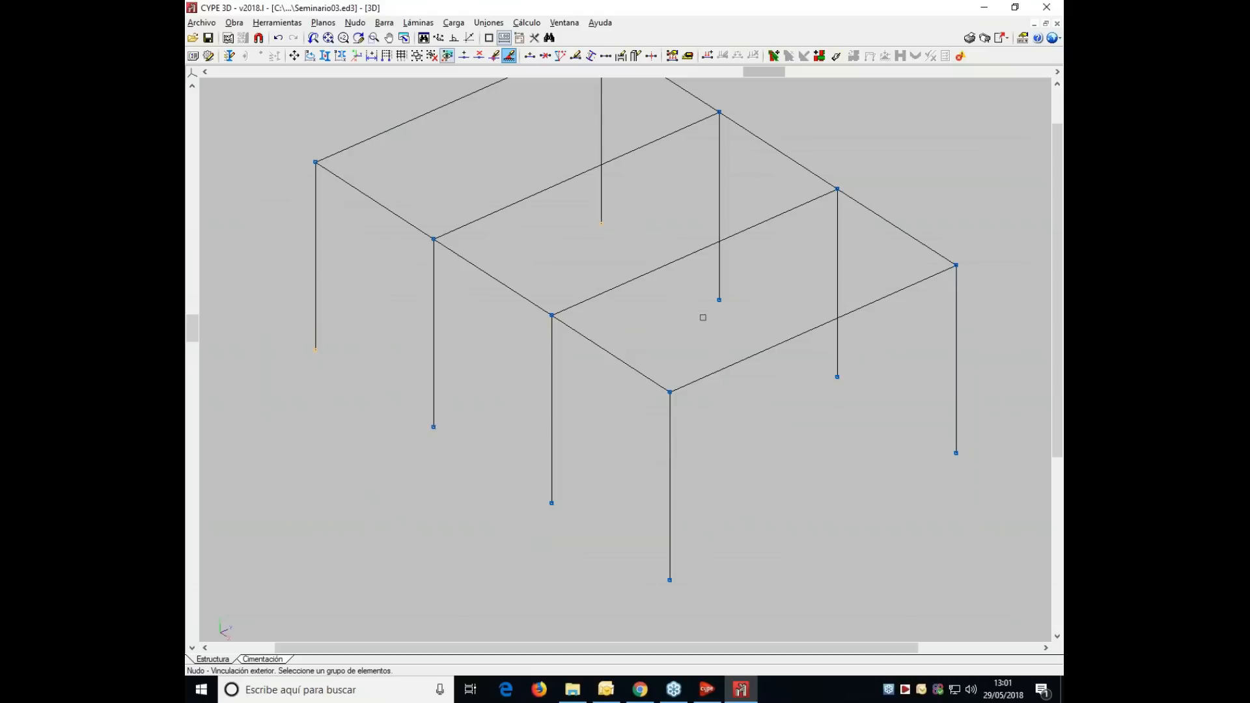
click(719, 299)
click(431, 430)
click(555, 500)
click(665, 574)
click(955, 453)
click(837, 376)
right_click(837, 376)
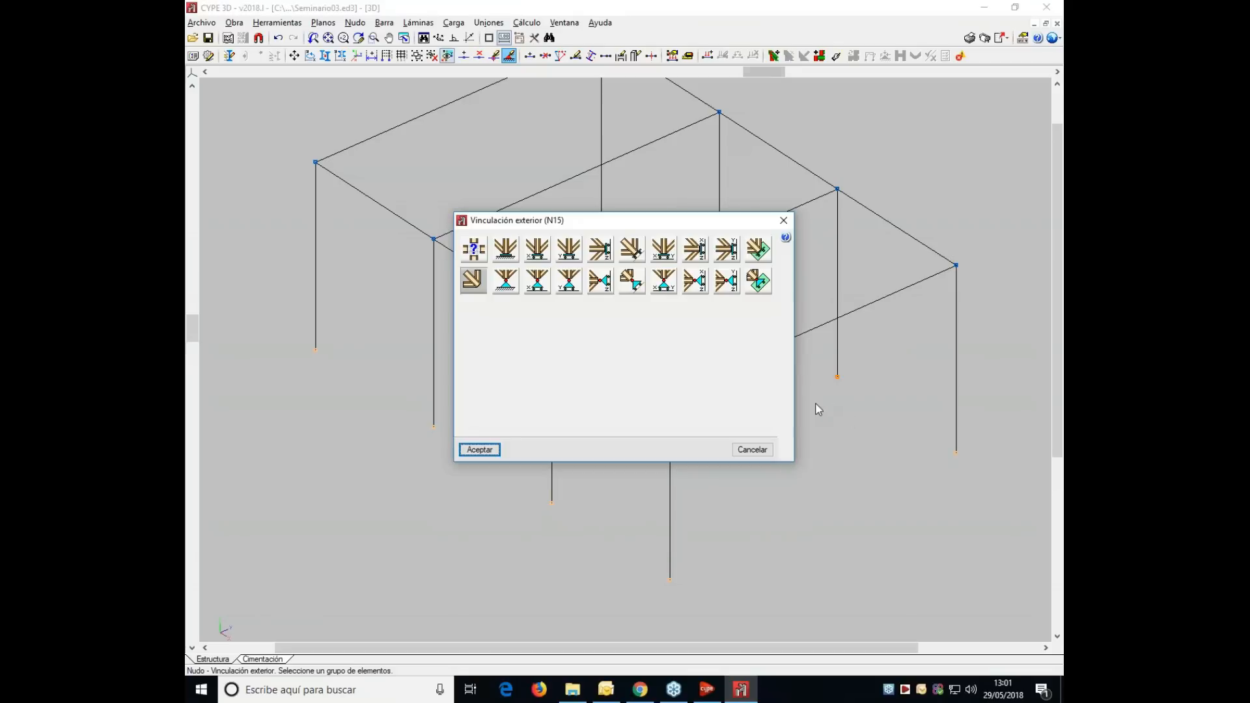
click(505, 248)
click(480, 449)
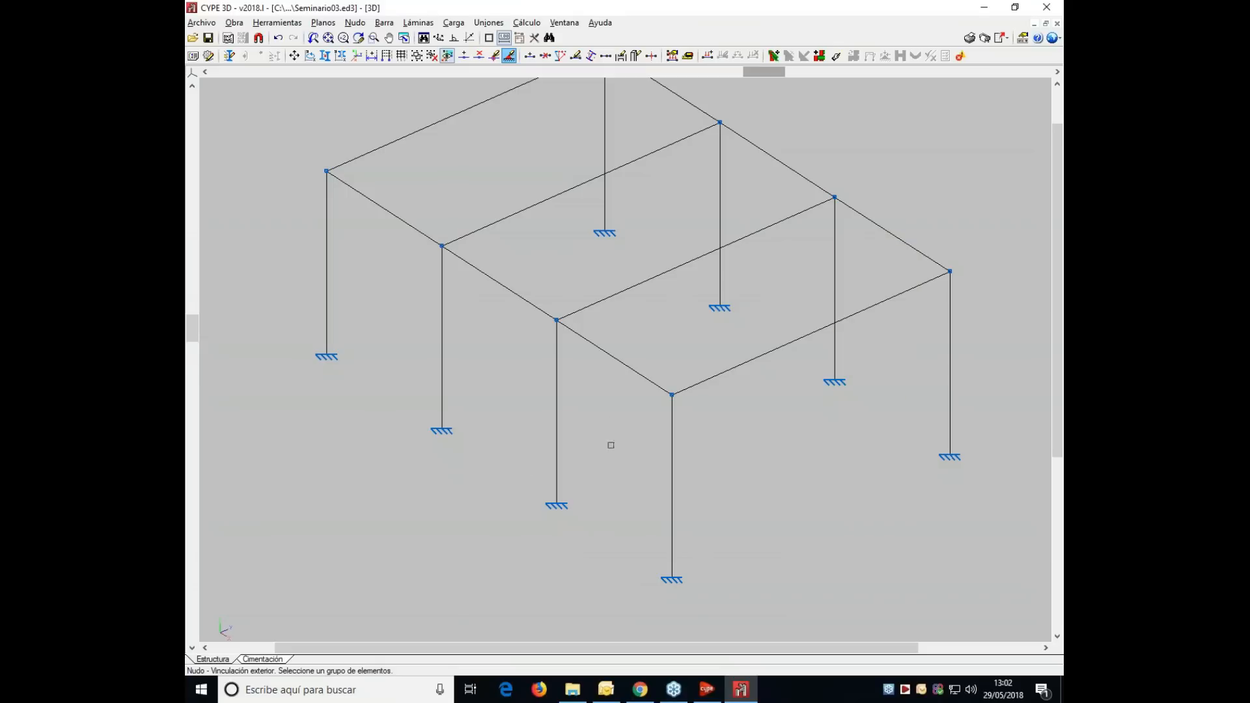
- Inspect the profile description of the first frame's near column N1/N2 and leave it without changes
scroll(677, 495, up, 3)
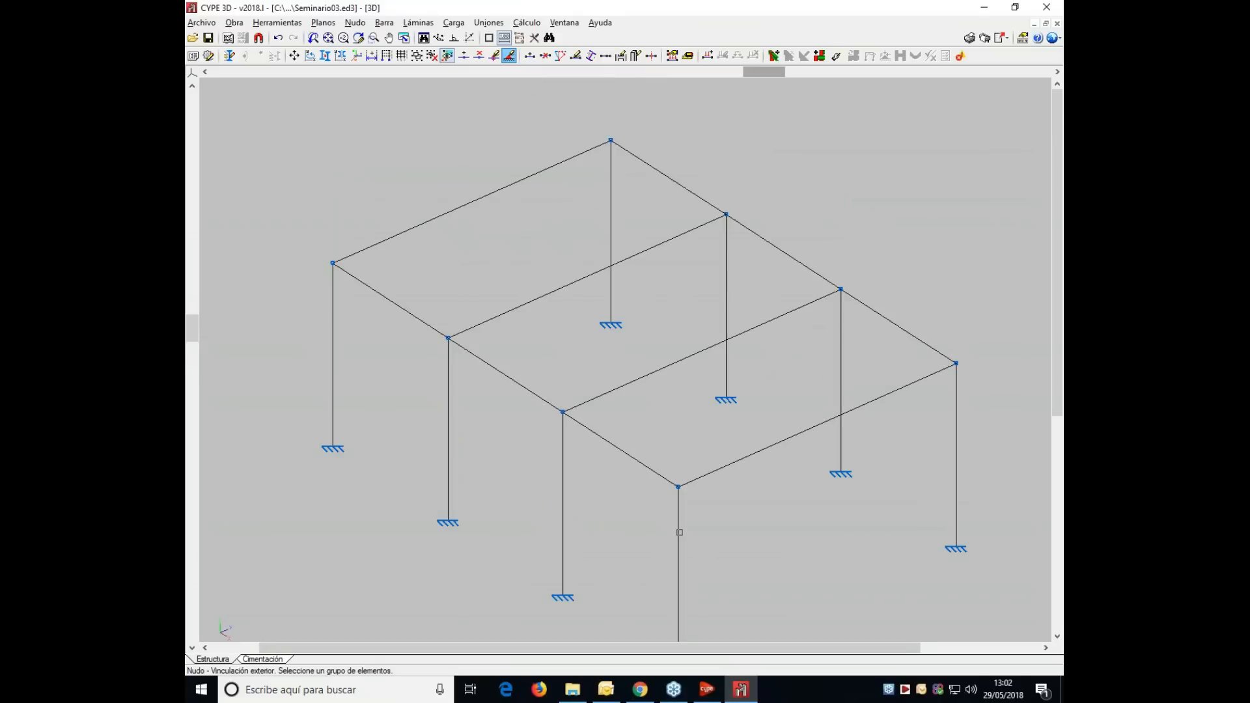
scroll(680, 525, down, 4)
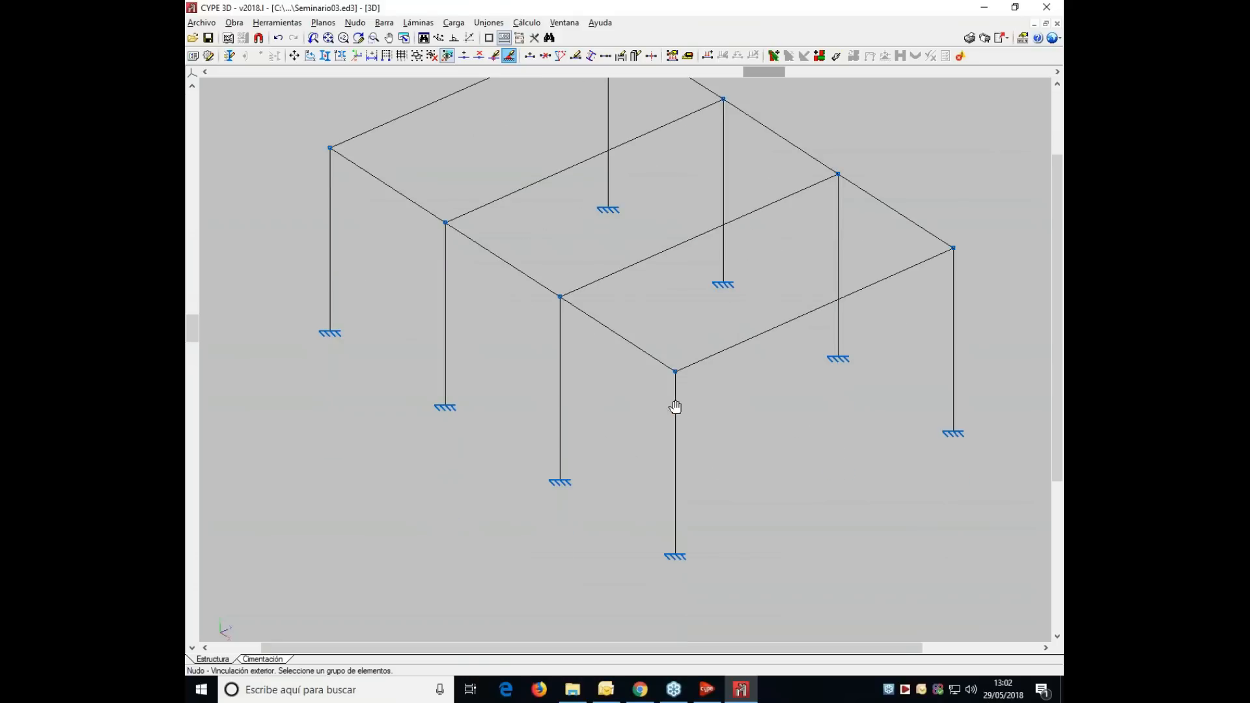
click(385, 22)
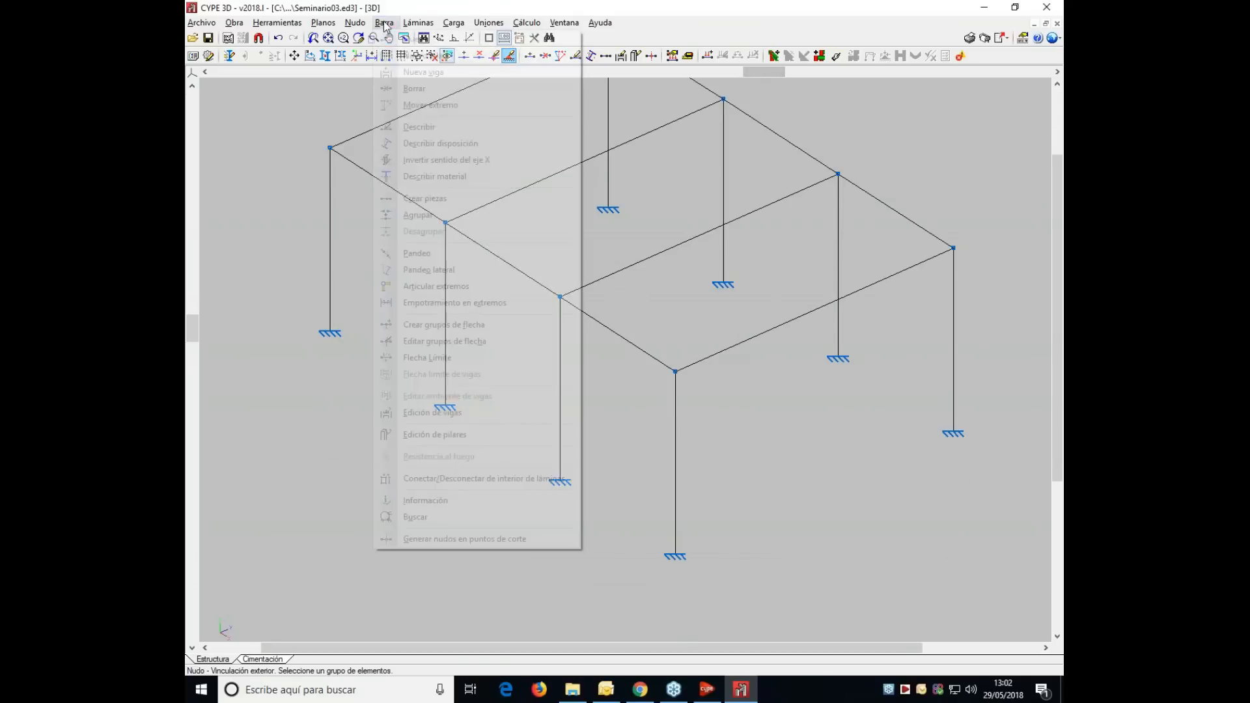
click(411, 128)
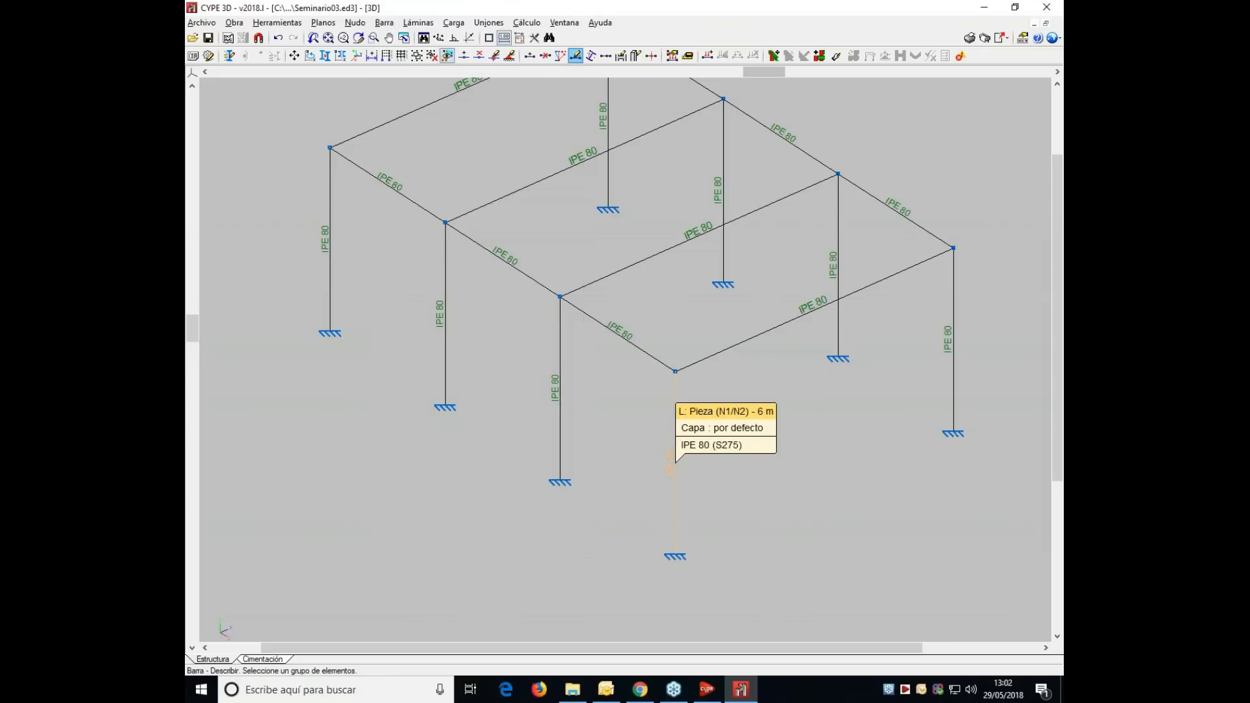
click(674, 532)
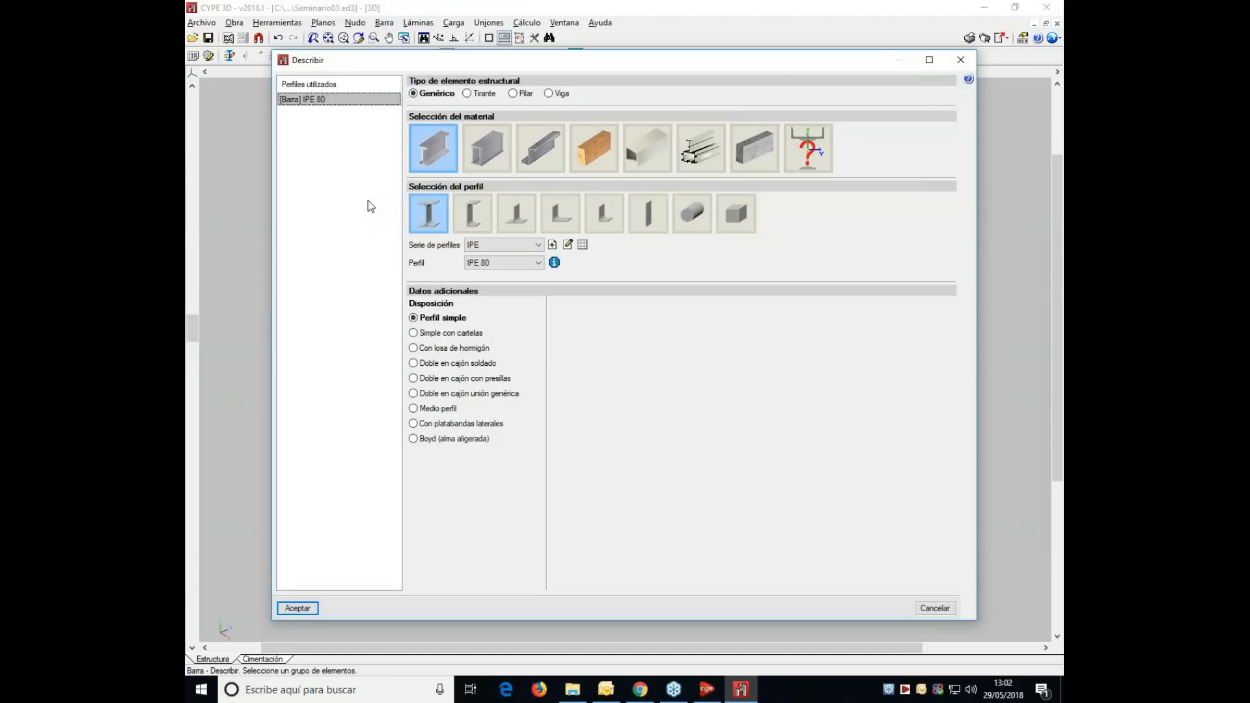
click(958, 61)
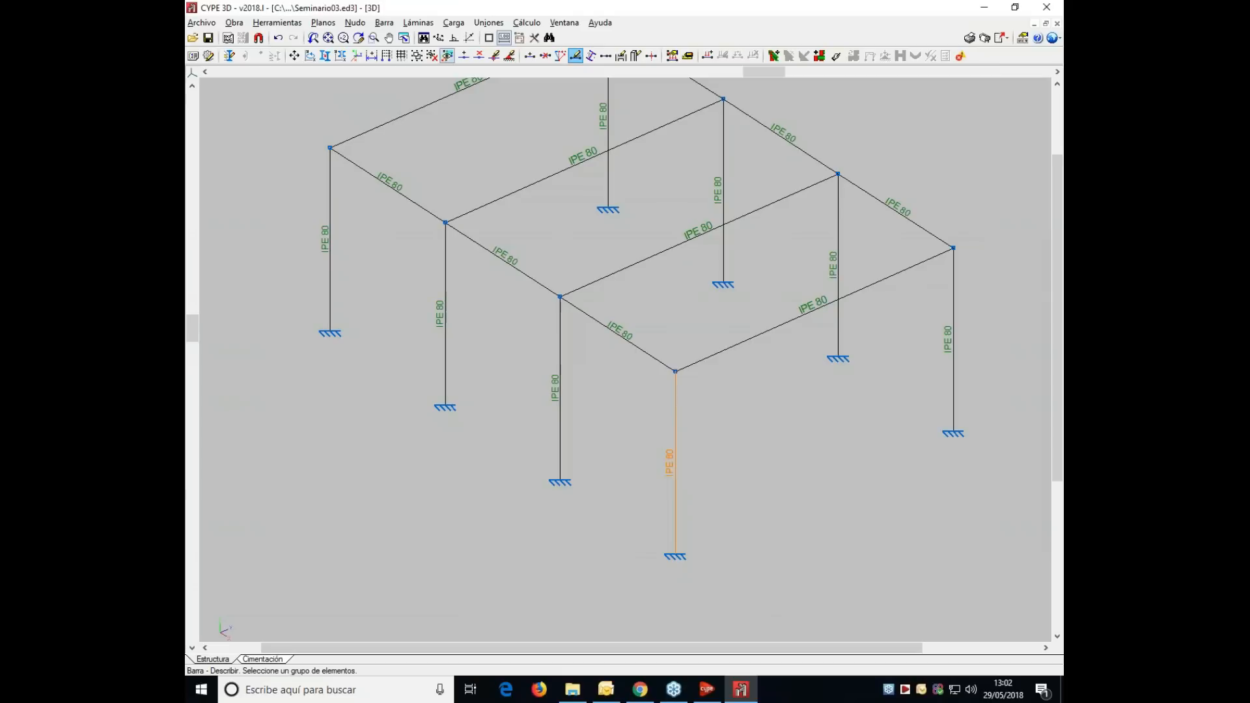
- Draw a longitudinal IPE 80 bar between the first and fourth frame beams, 1 m in from node N2
scroll(745, 337, down, 1)
middle_drag(750, 341, 757, 432)
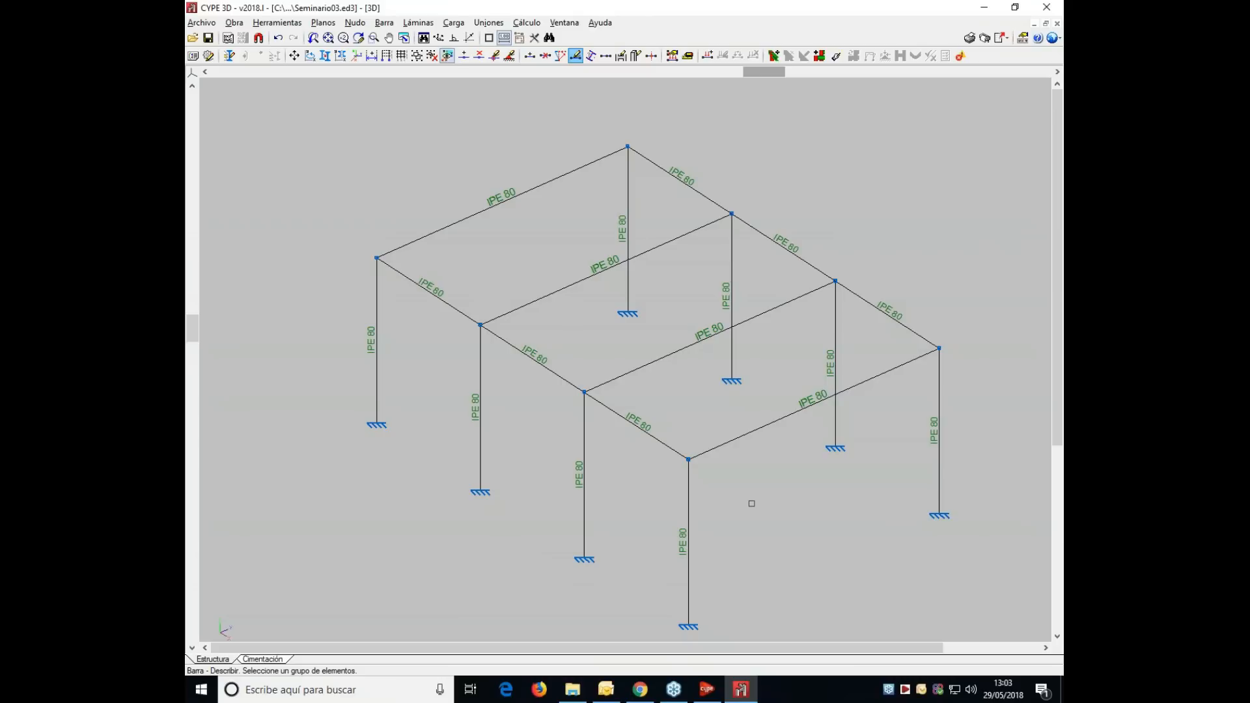
middle_drag(881, 555, 865, 497)
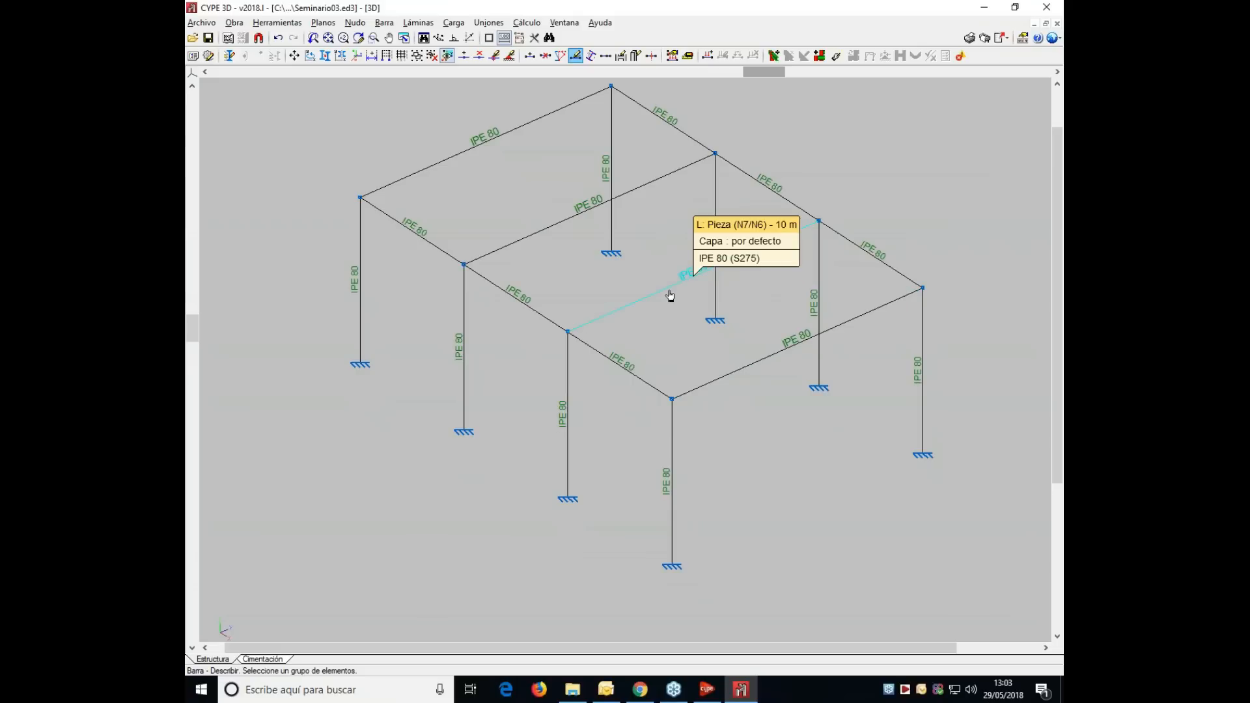
click(384, 22)
click(416, 37)
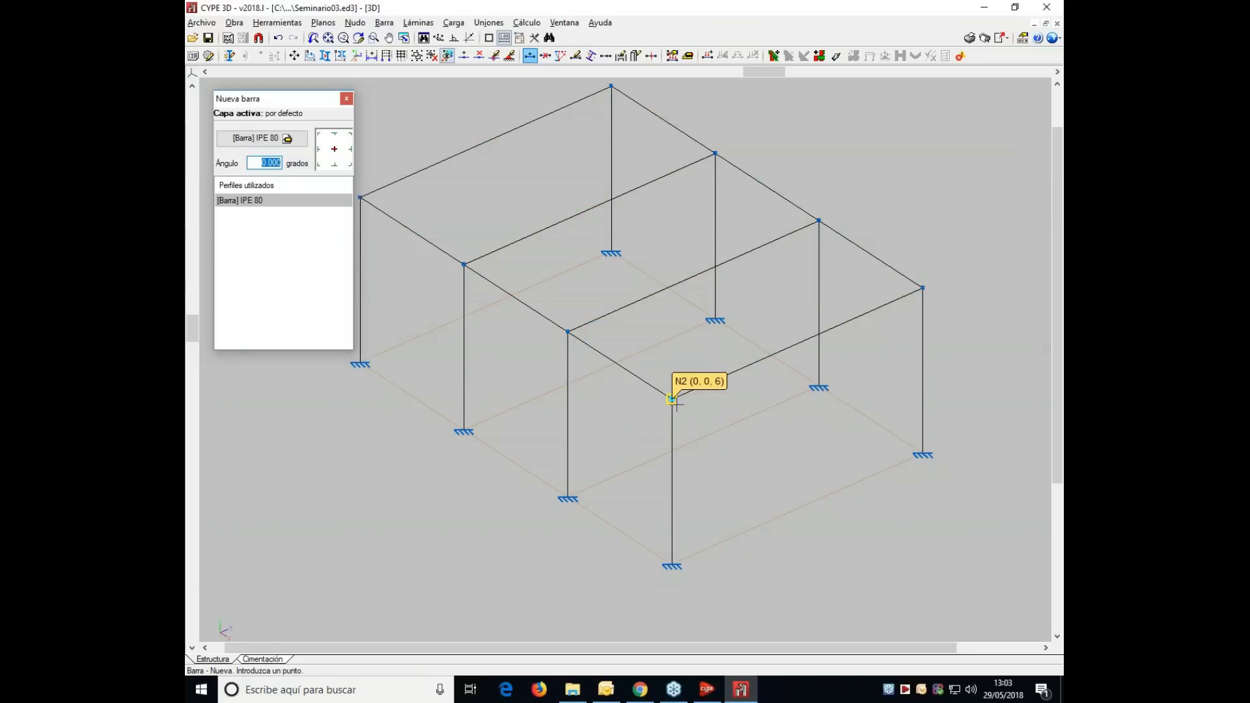
click(698, 387)
text(1)
key(Return)
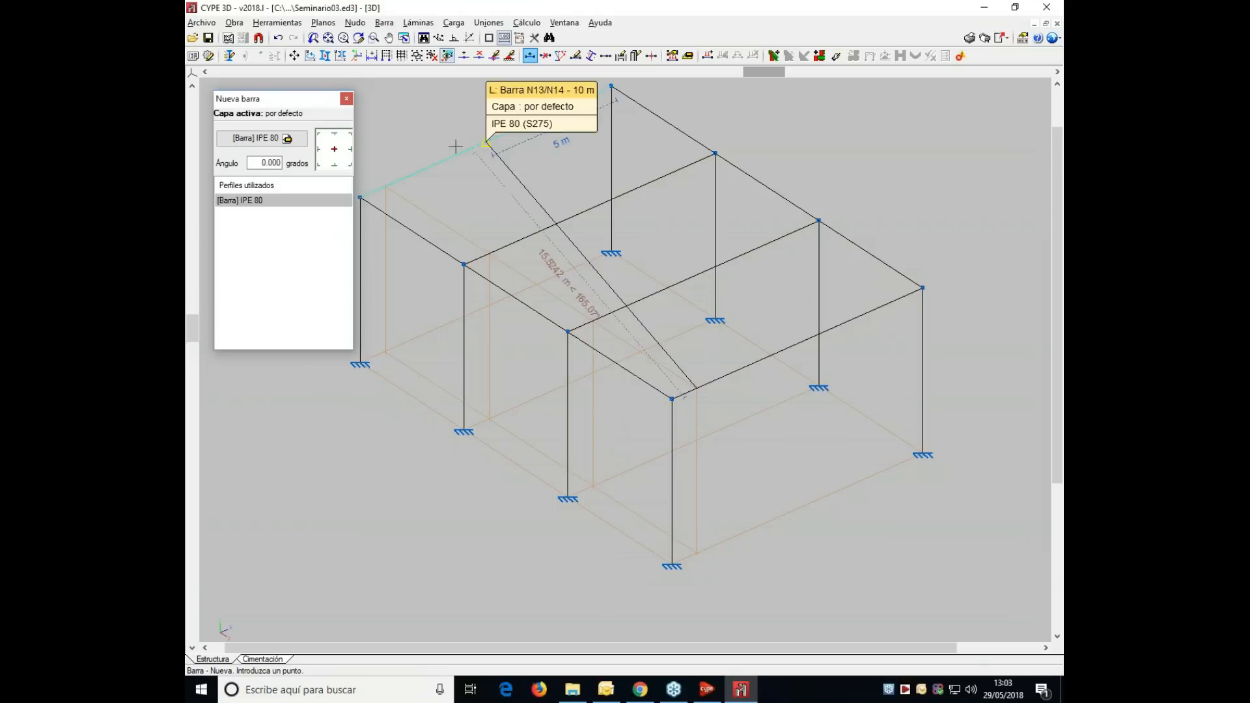
click(386, 187)
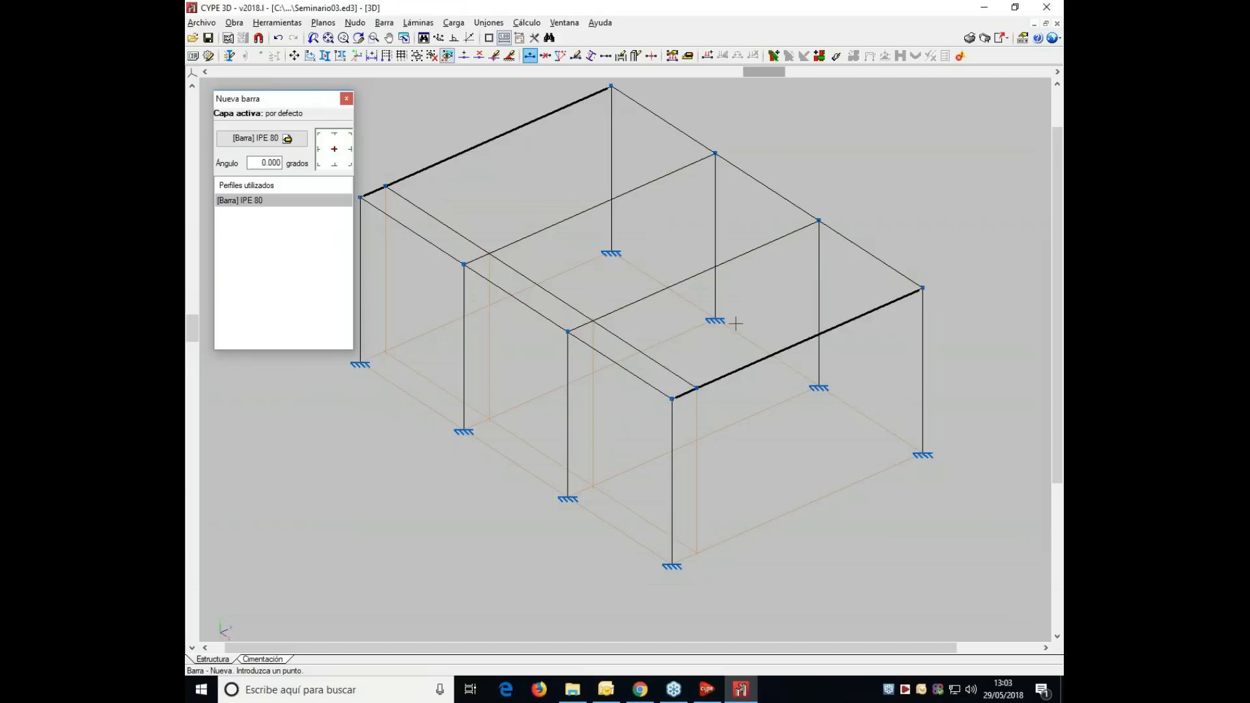
- Draw two more longitudinal IPE 80 bars between the end frame beams, each 1 m further in than the previous one
click(731, 370)
text(1.556)
key(Return)
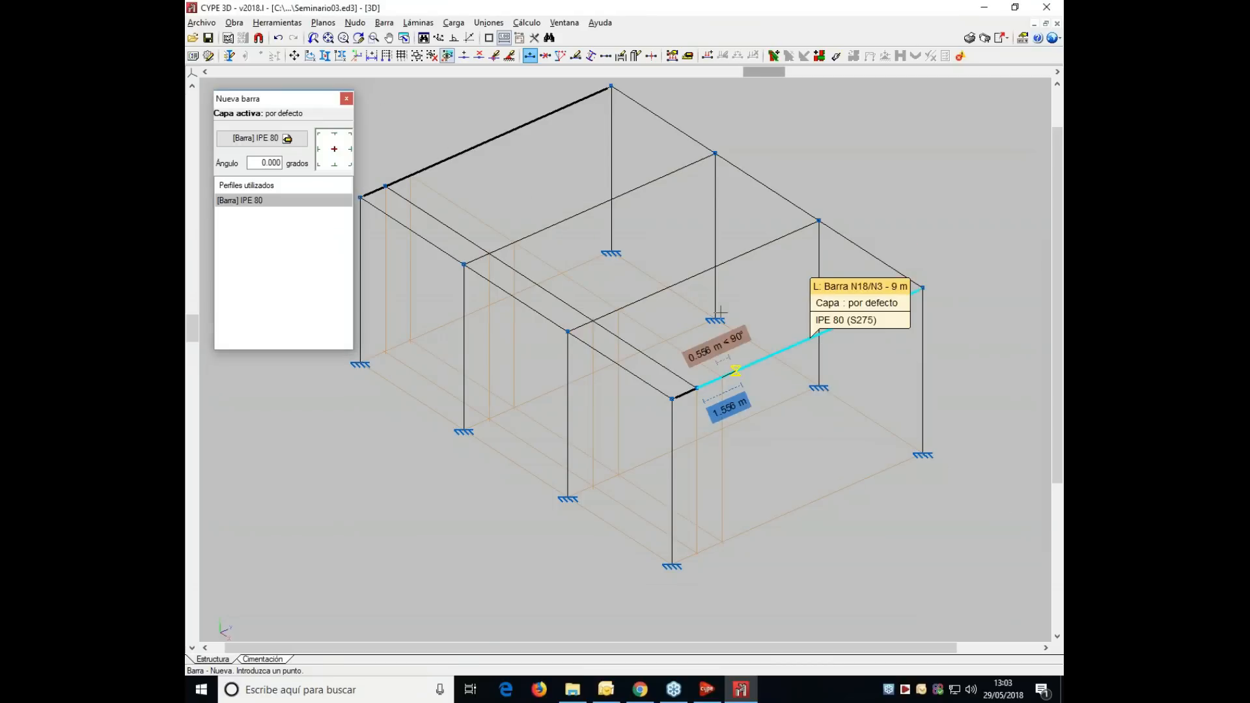
click(409, 173)
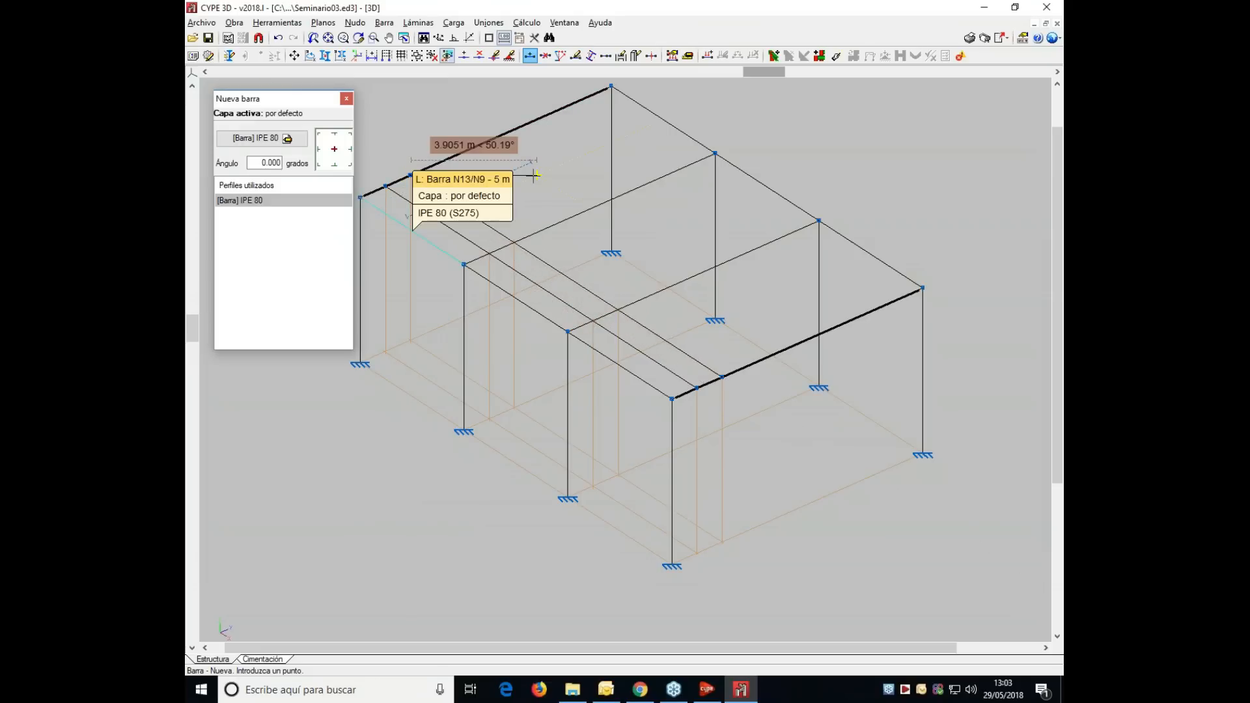
click(746, 362)
text(1)
key(Return)
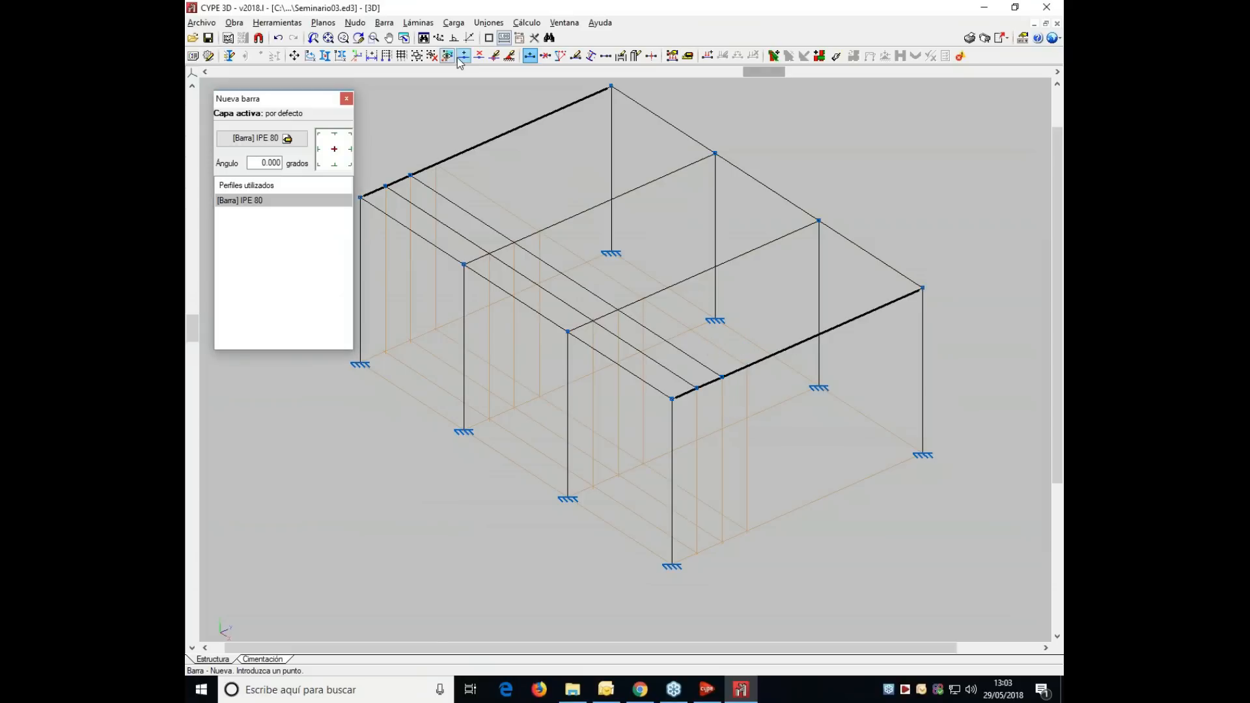
click(434, 163)
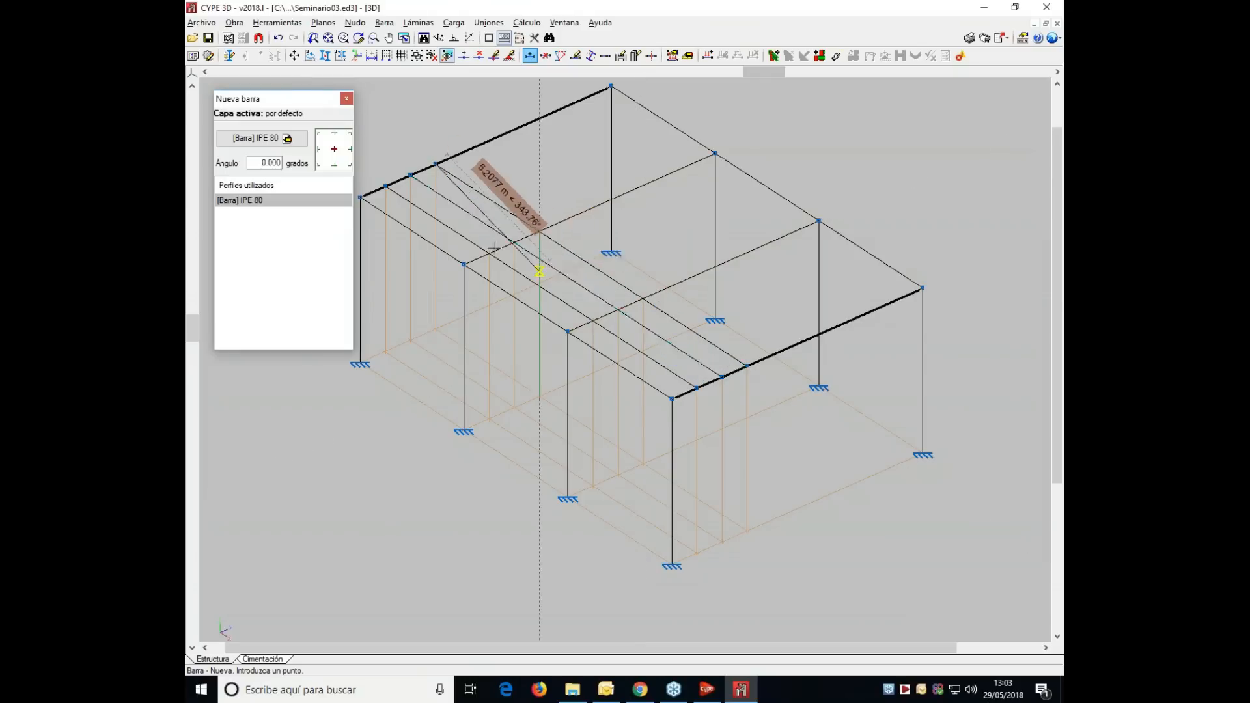
- Try to create a piece on the third intermediate longitudinal bar between its two end nodes
click(356, 23)
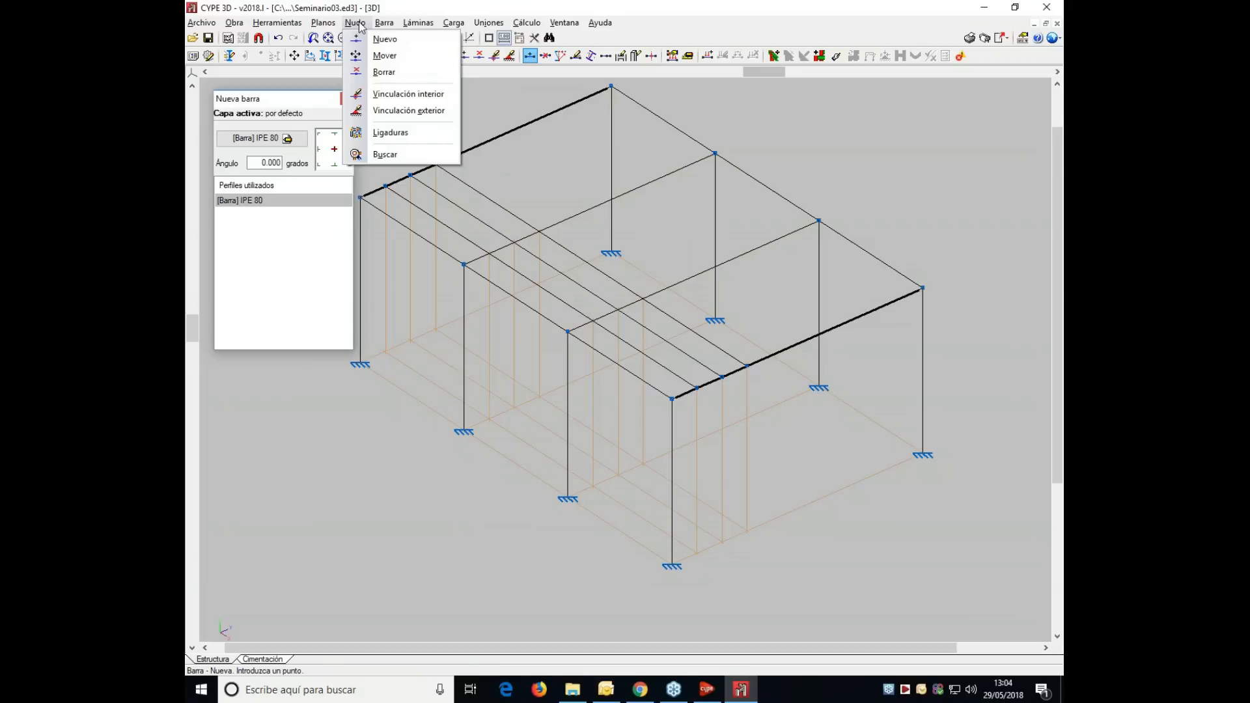
mouse_move(384, 23)
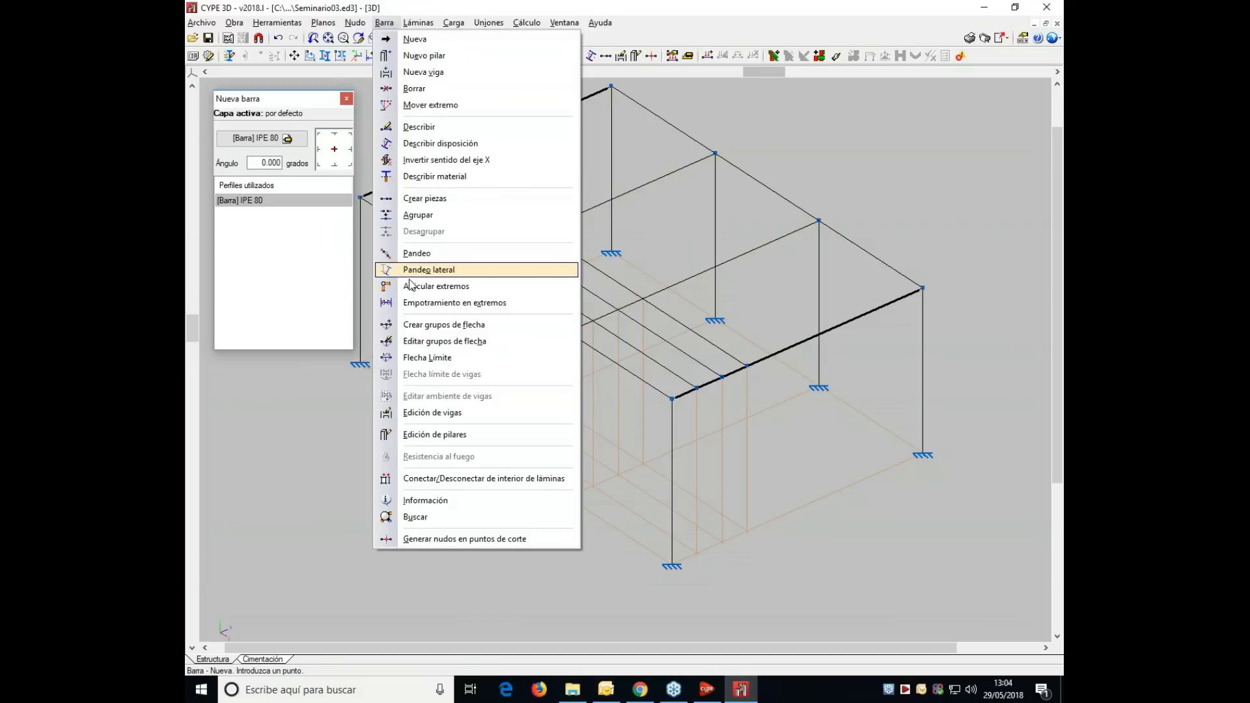
click(424, 198)
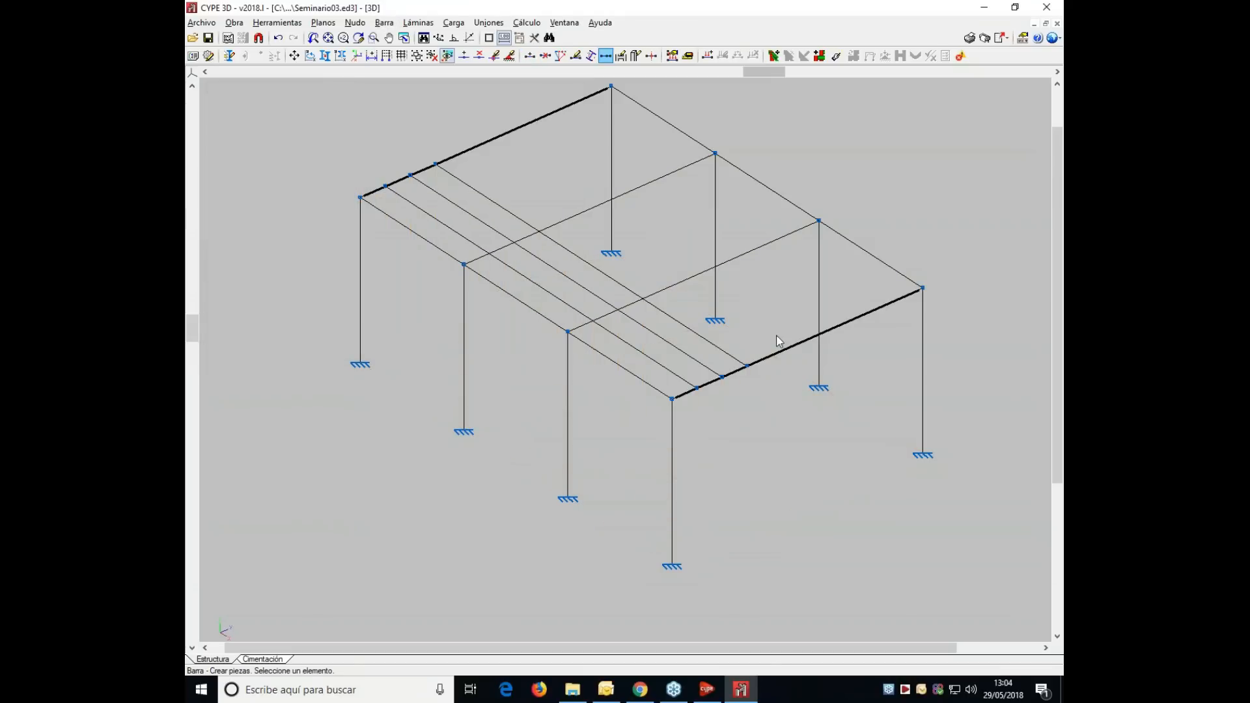
click(747, 367)
click(442, 161)
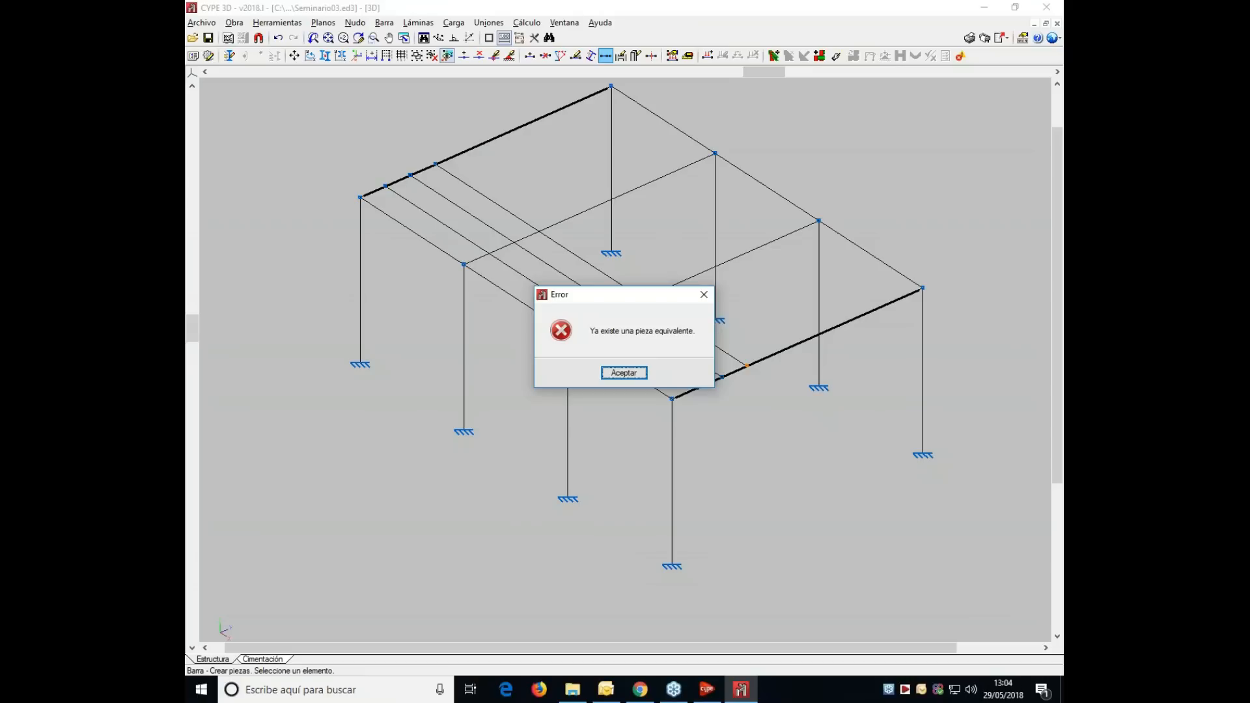
click(623, 373)
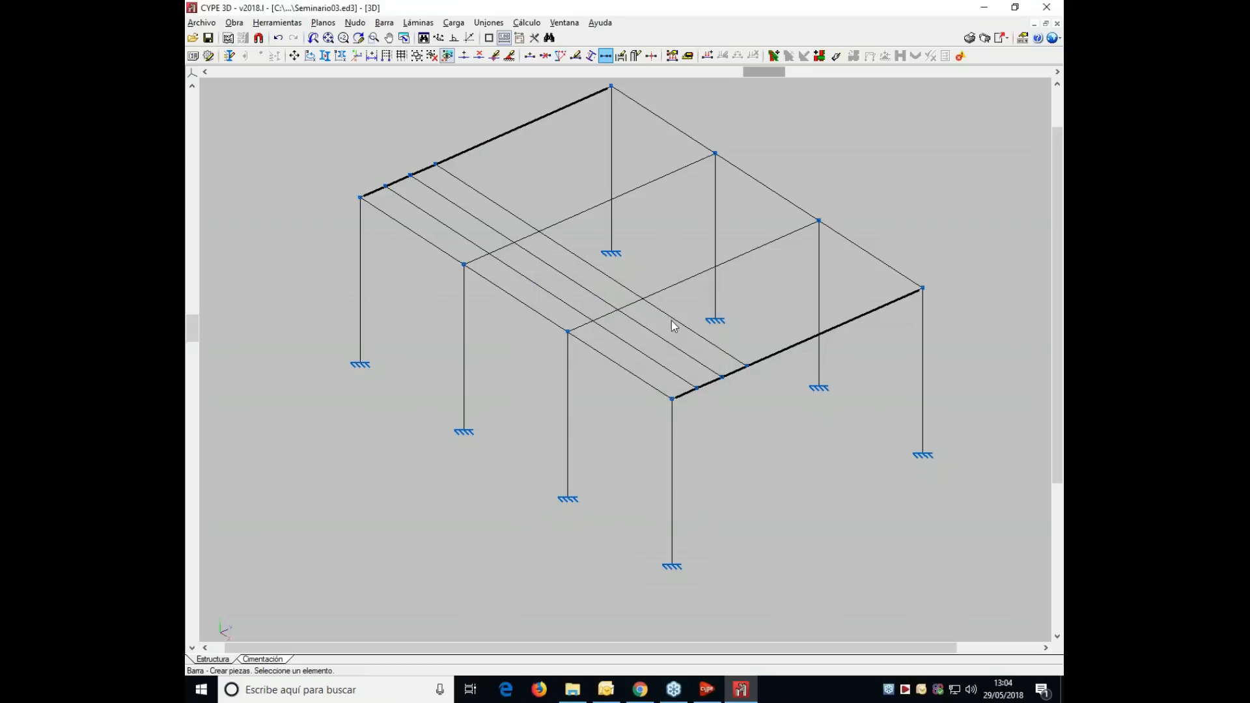
- Turn on automatic node generation at bar crossing points, for where the longitudinal bars cross the intermediate frame beams
scroll(705, 345, up, 1)
scroll(706, 345, up, 2)
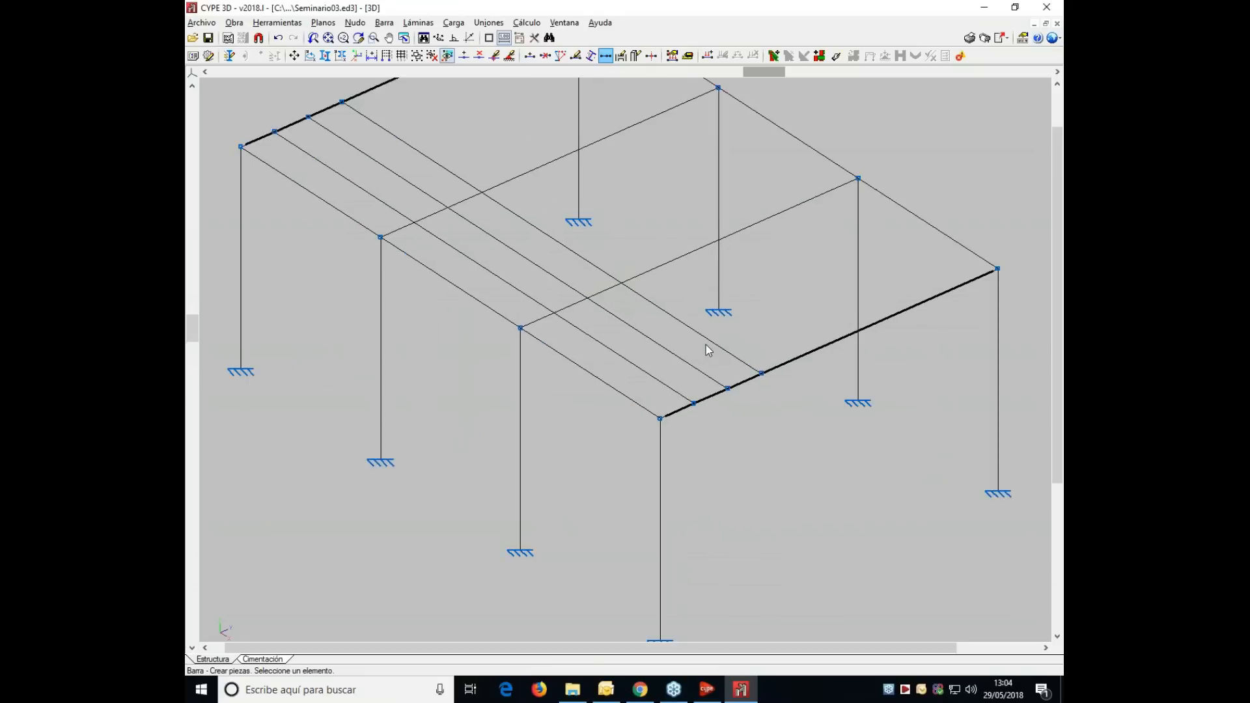
scroll(658, 346, up, 1)
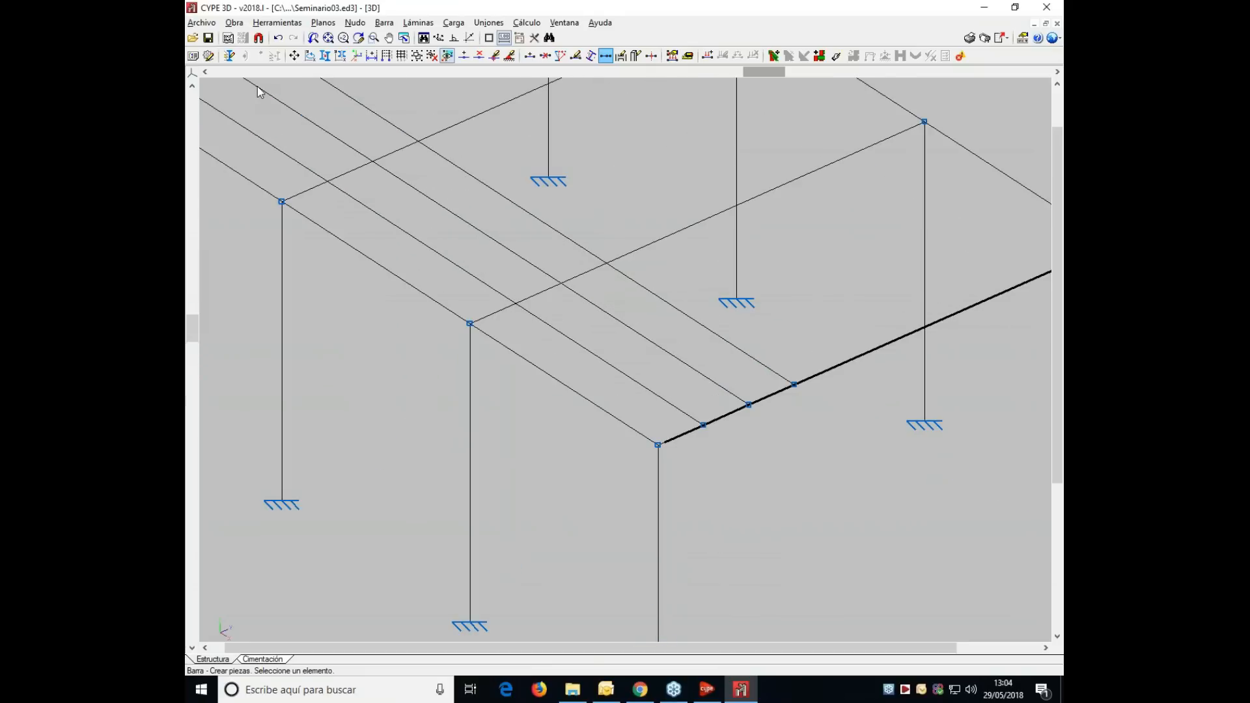
middle_drag(370, 127, 487, 156)
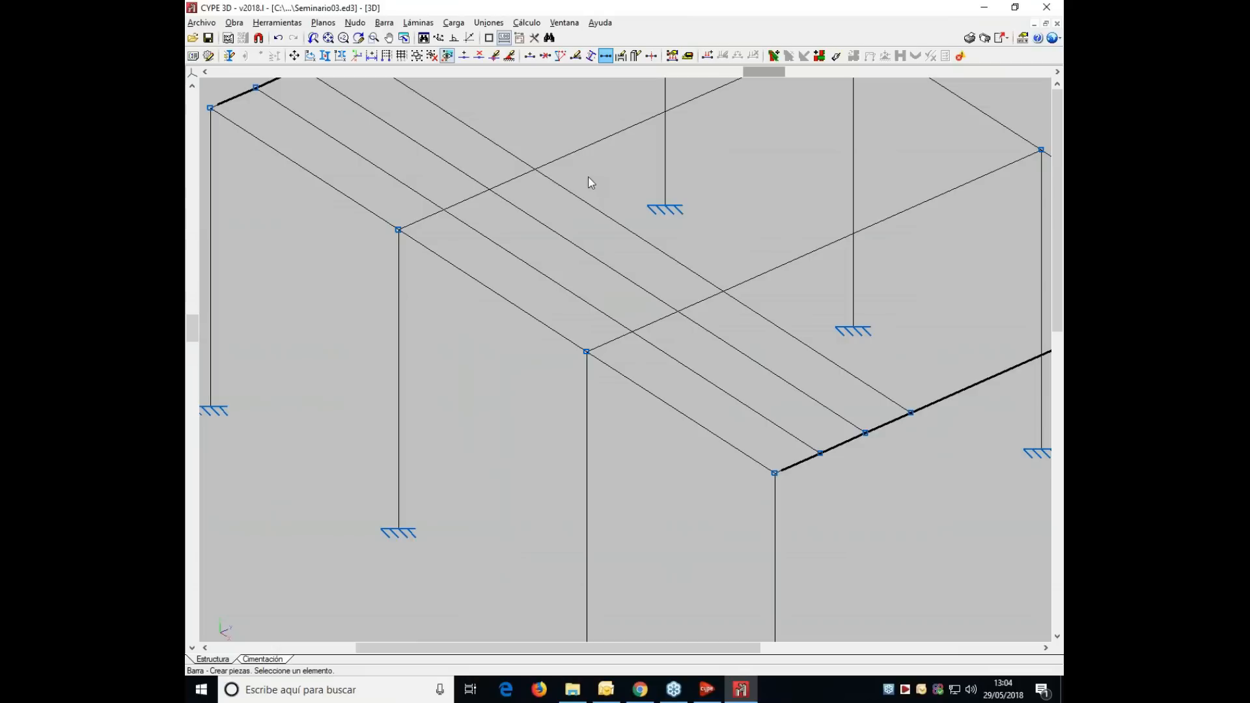
middle_drag(631, 229, 628, 214)
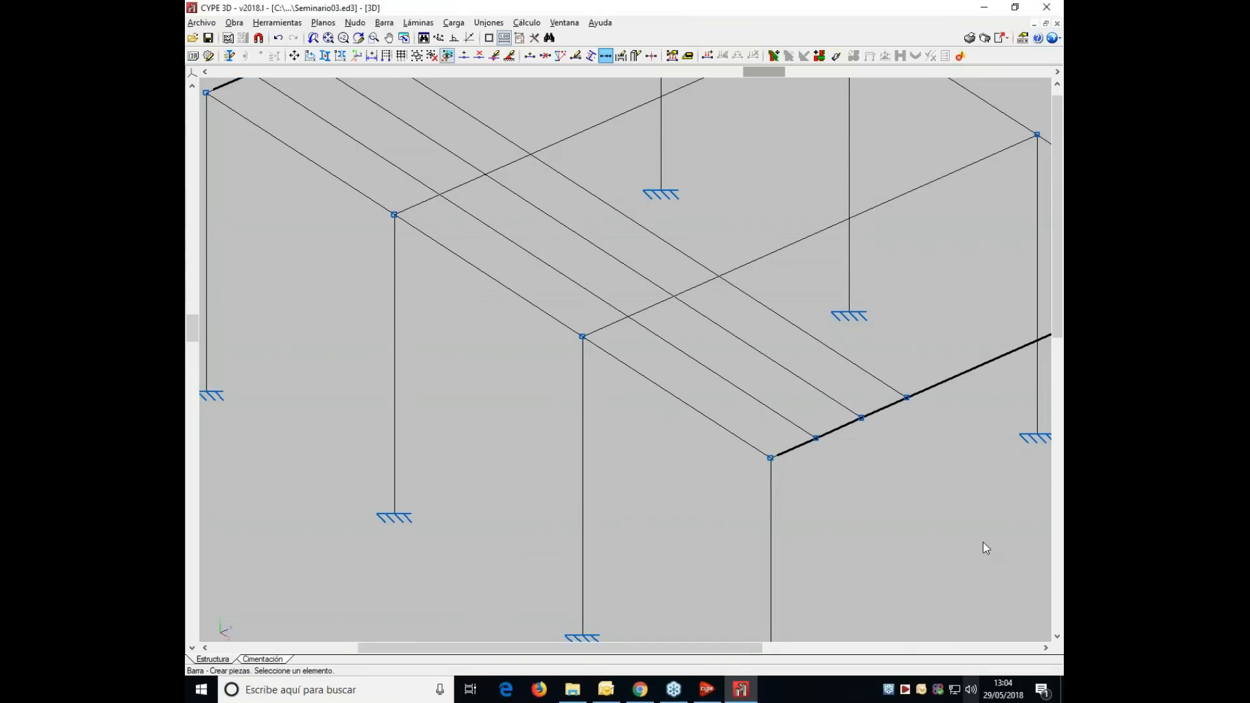
middle_drag(729, 311, 775, 391)
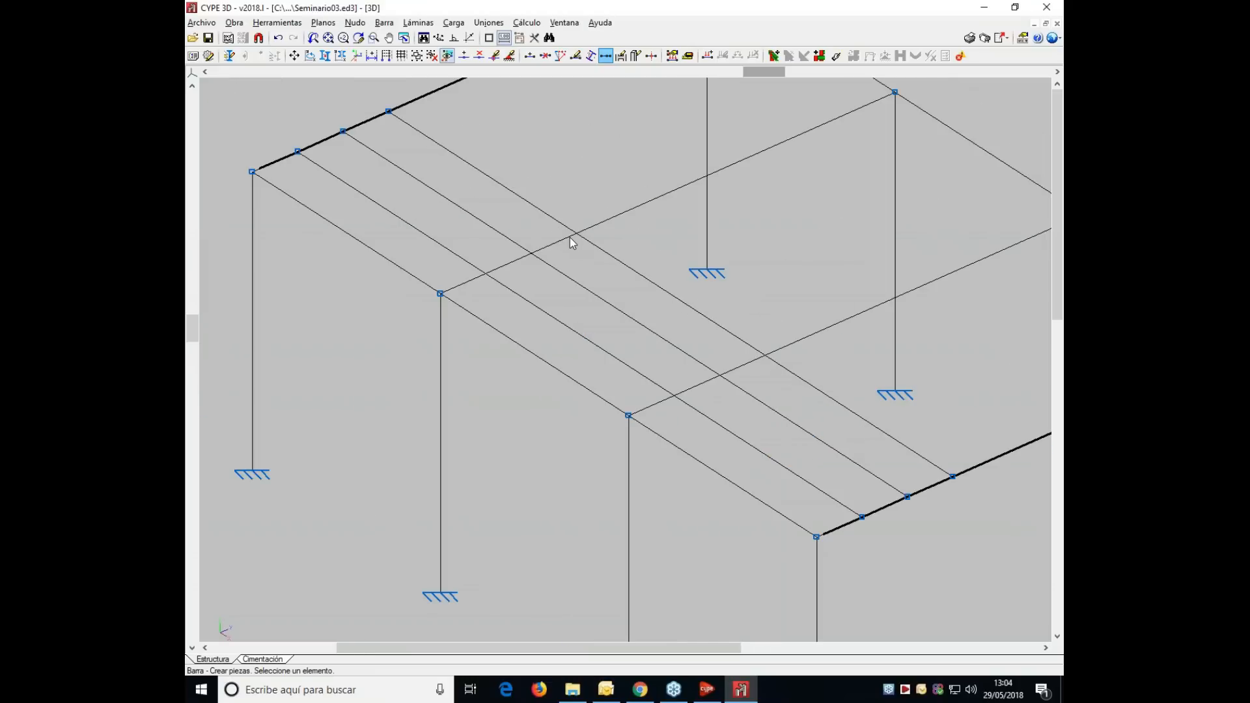
scroll(760, 365, up, 3)
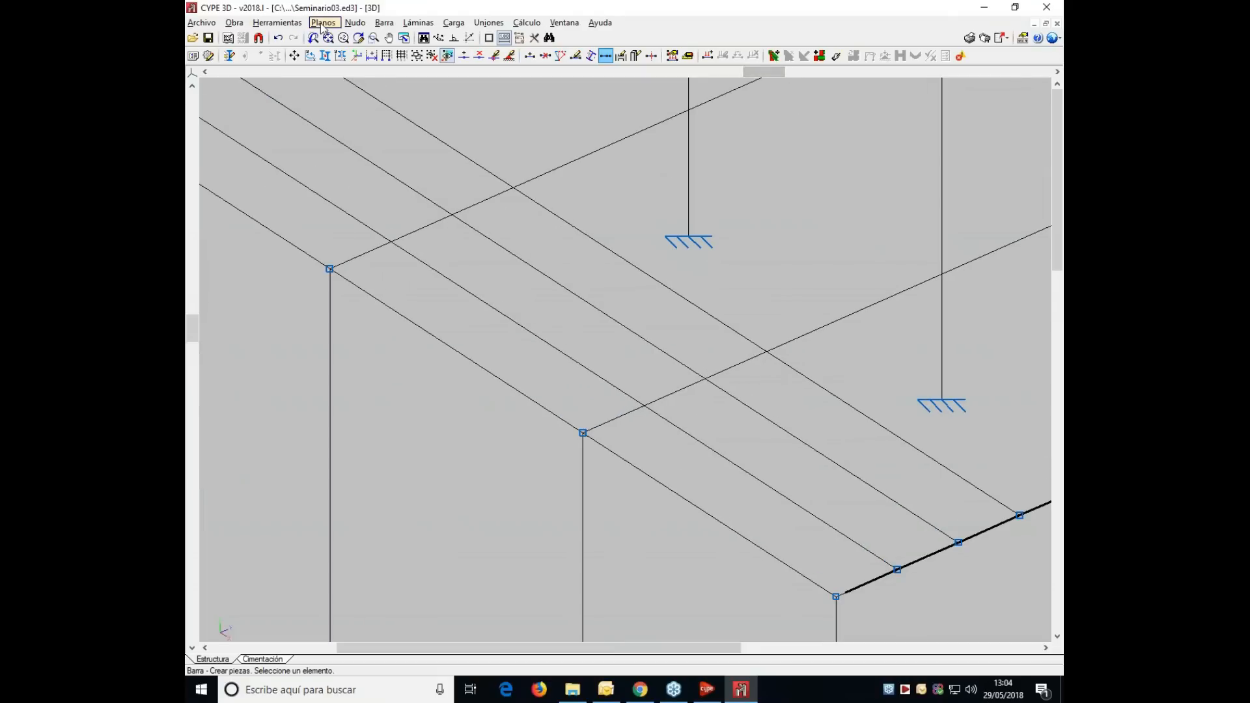
click(384, 23)
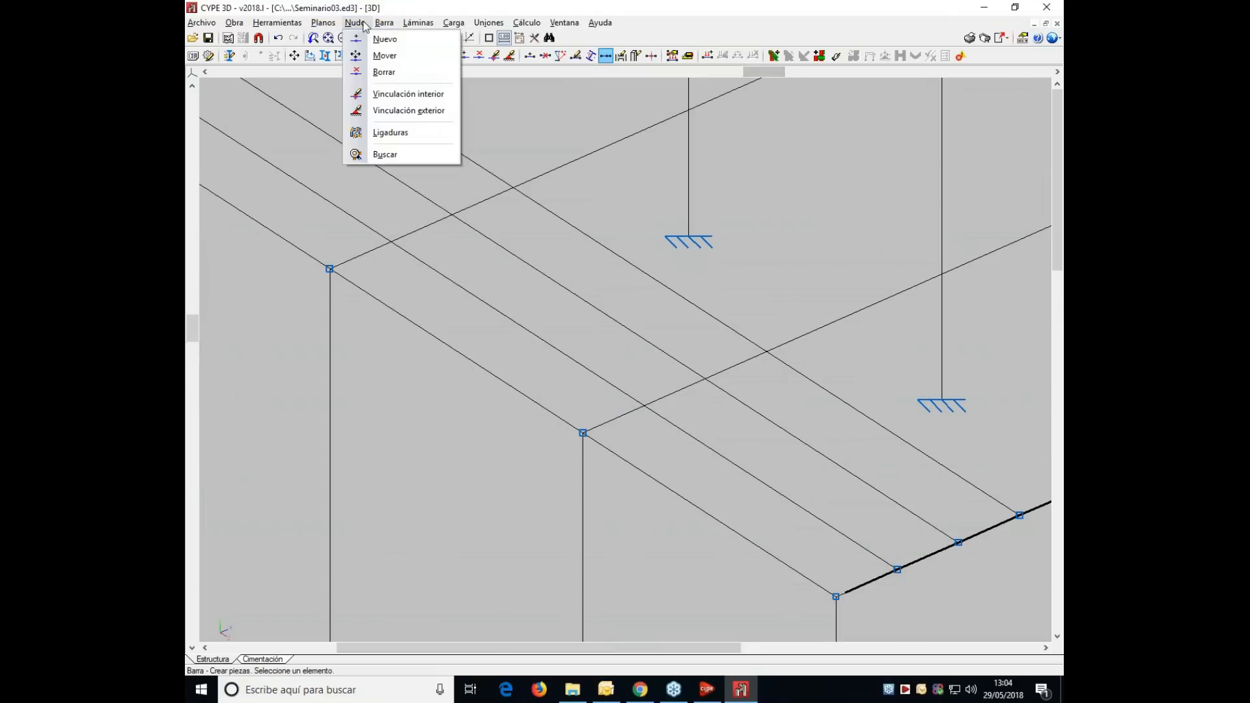
mouse_move(376, 25)
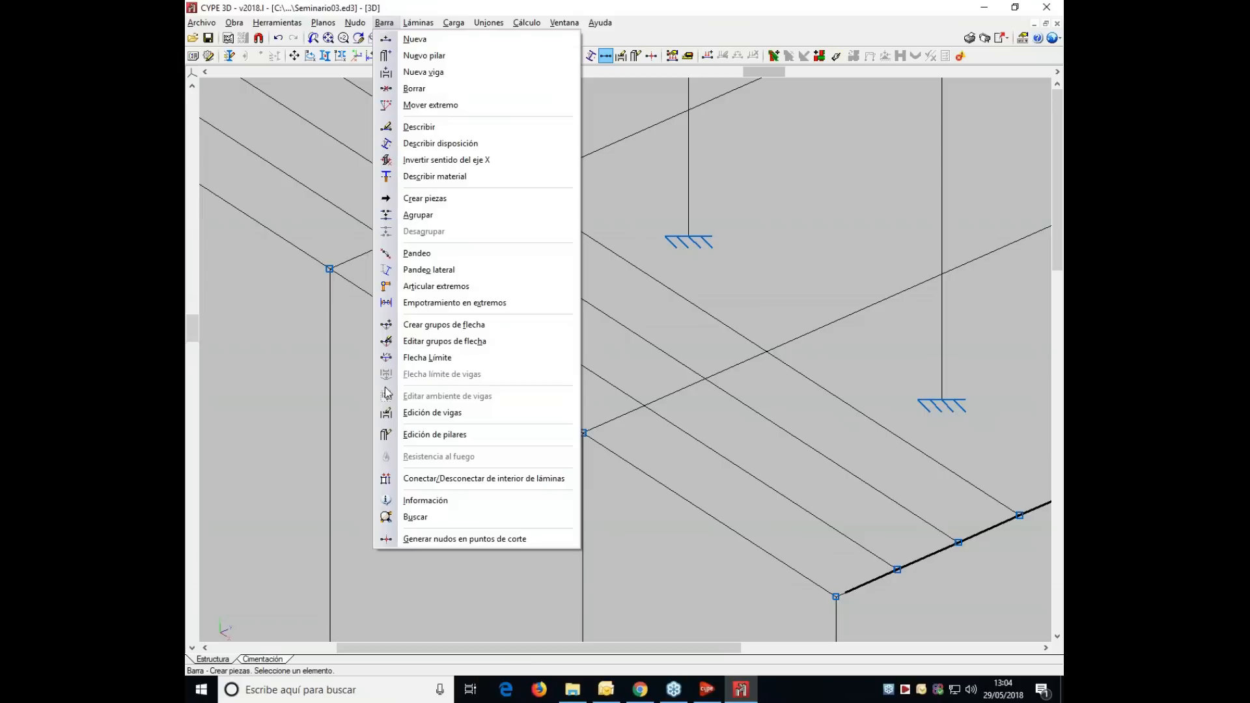
click(427, 540)
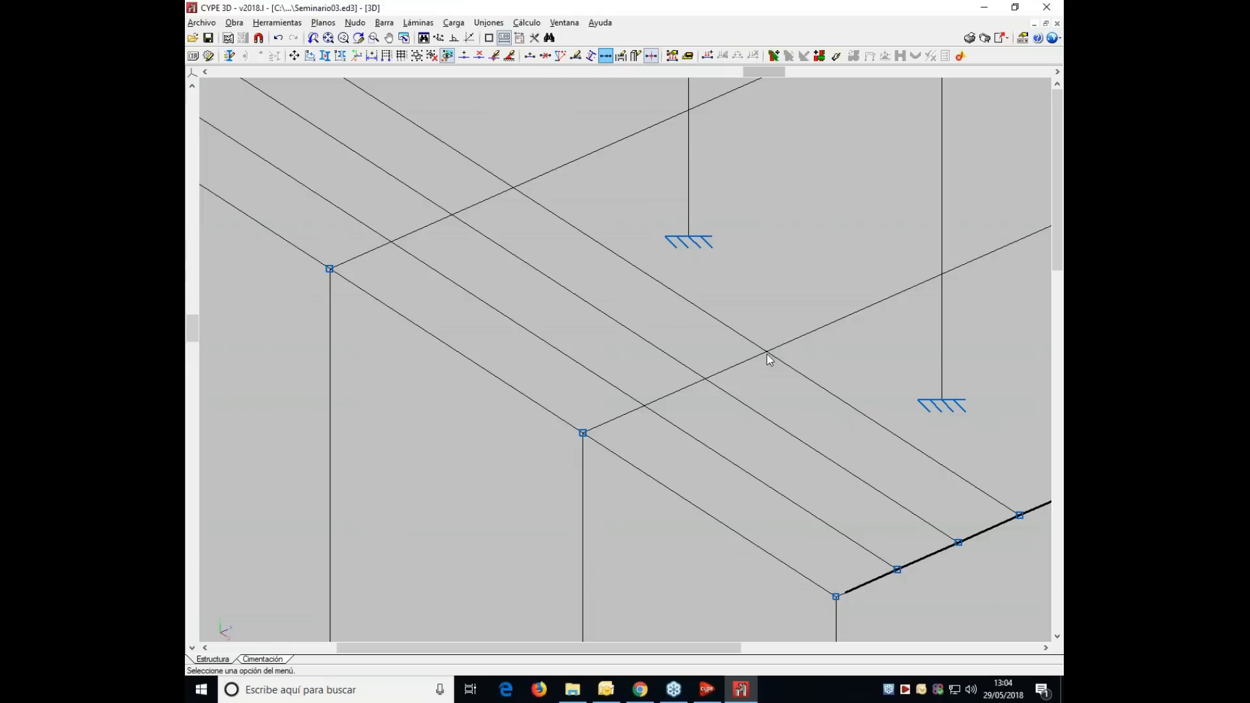
- Delete the three intermediate longitudinal bars running between the first and fourth frame beams, keeping their end nodes
scroll(765, 357, down, 3)
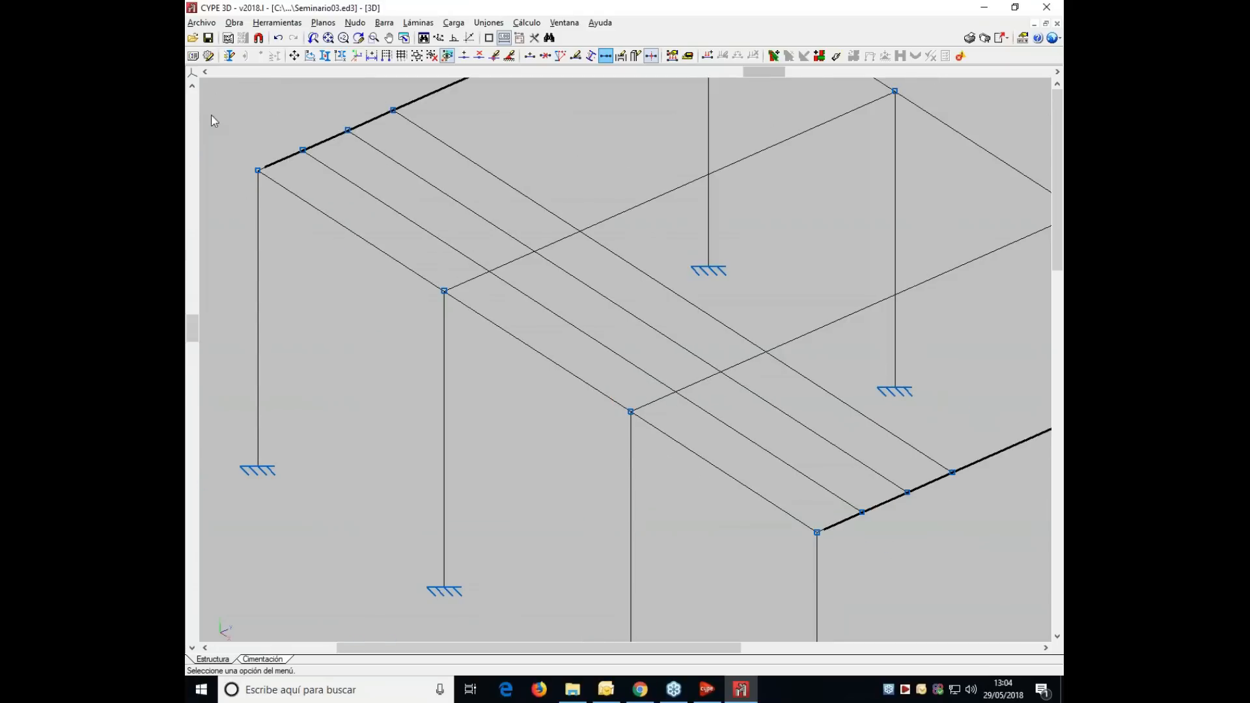
click(386, 23)
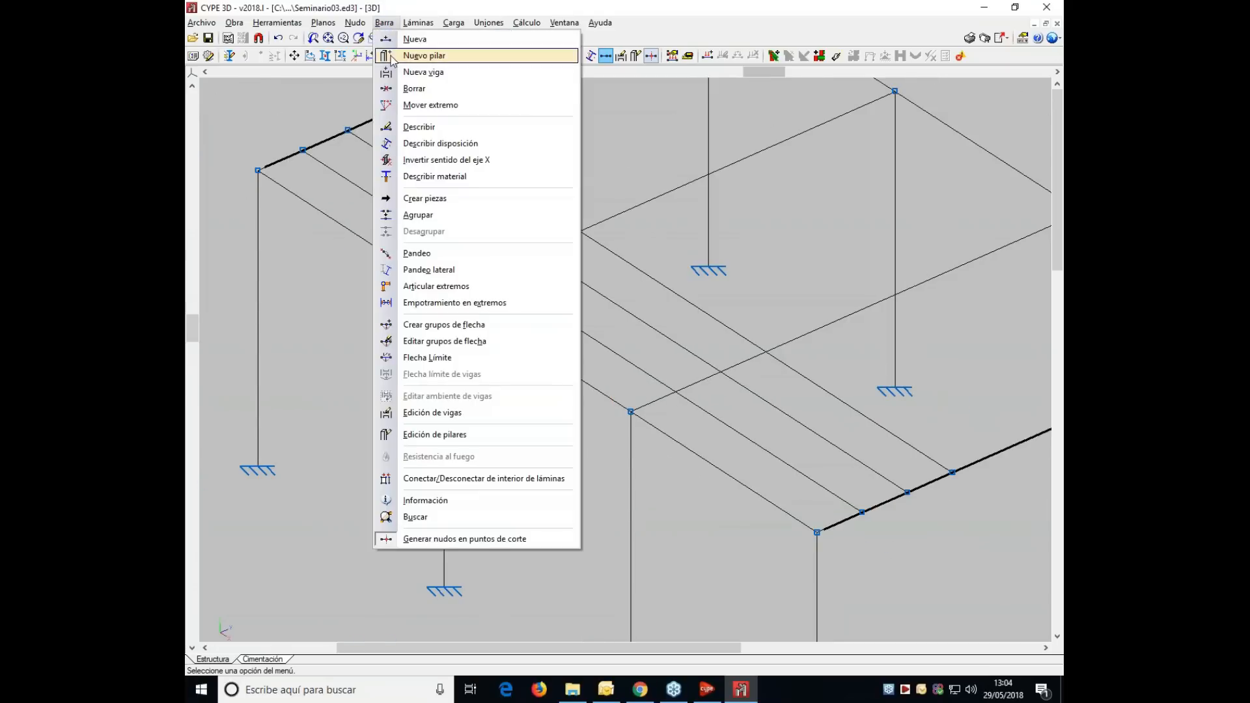
click(404, 88)
click(673, 291)
right_click(802, 474)
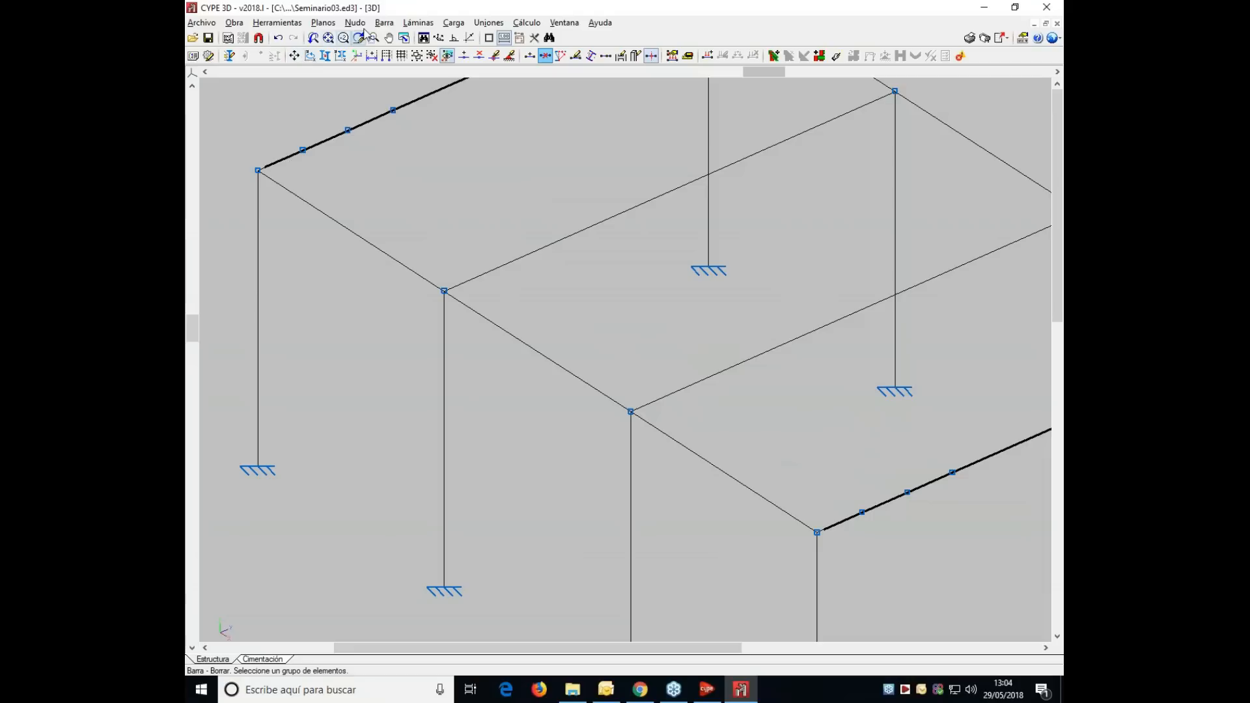
- Draw a longitudinal IPE 80 bar between the end frame beams through the existing nodes nearest the eave
click(384, 22)
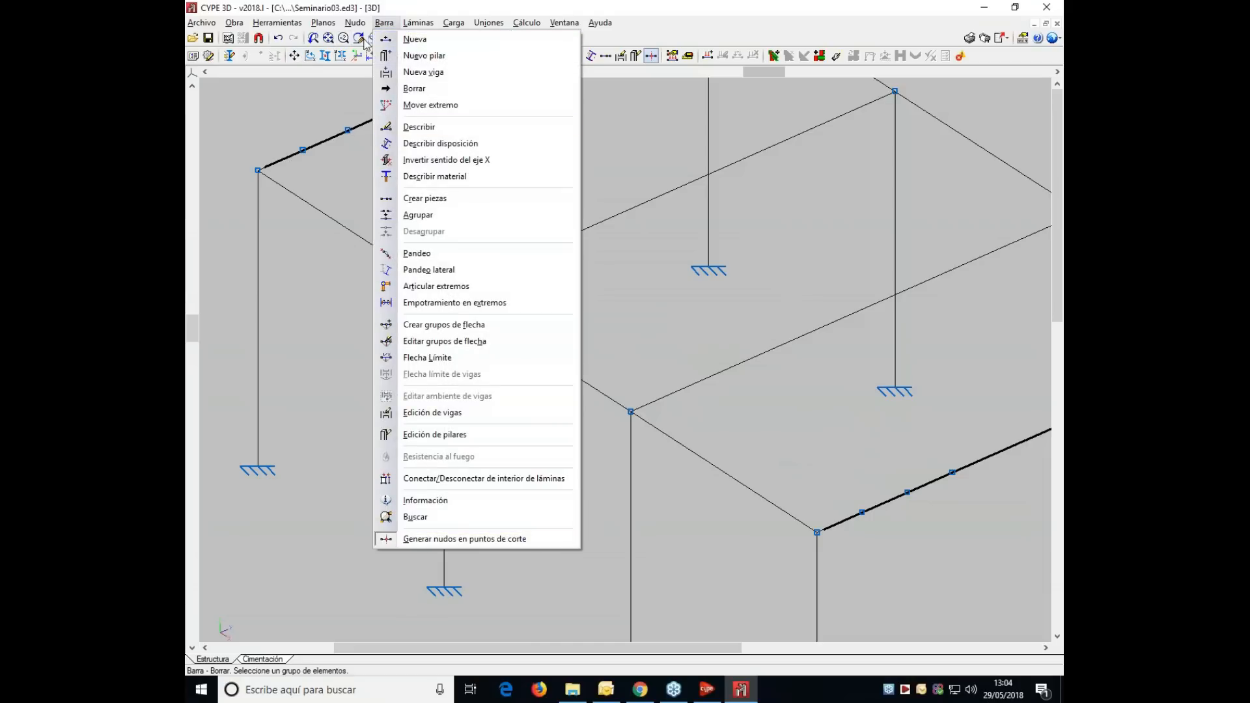
click(393, 39)
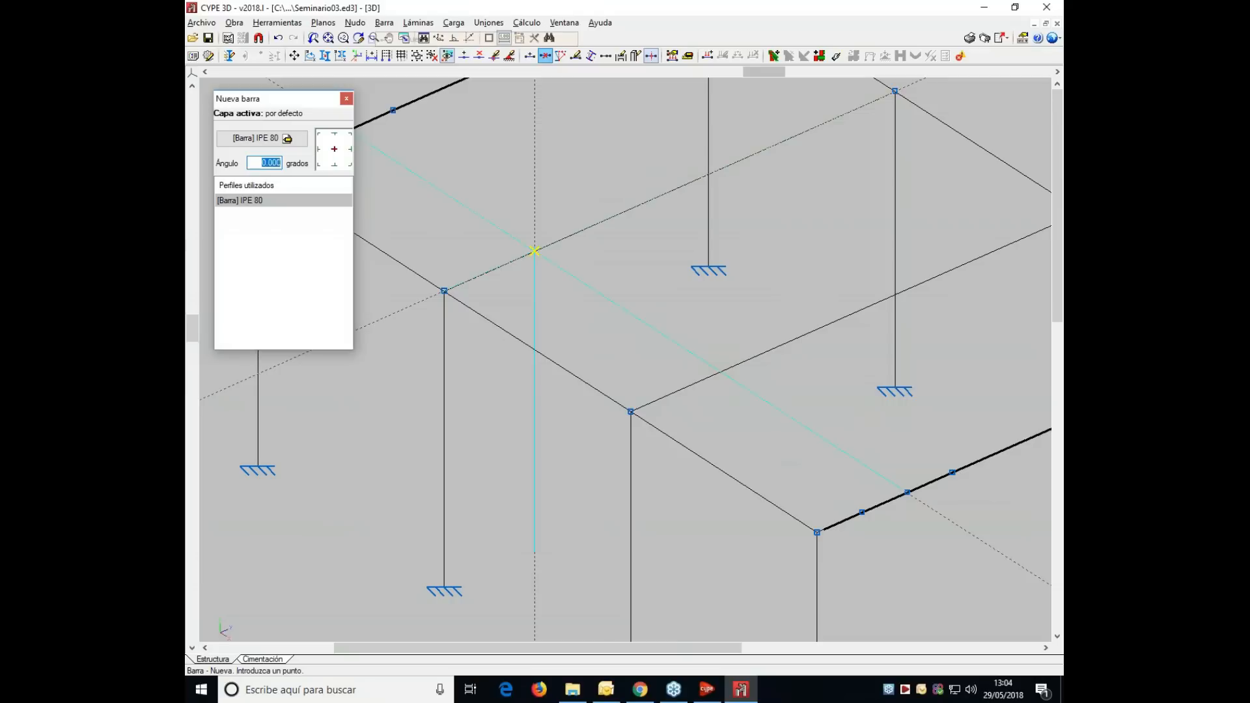
click(862, 513)
middle_drag(393, 382, 628, 438)
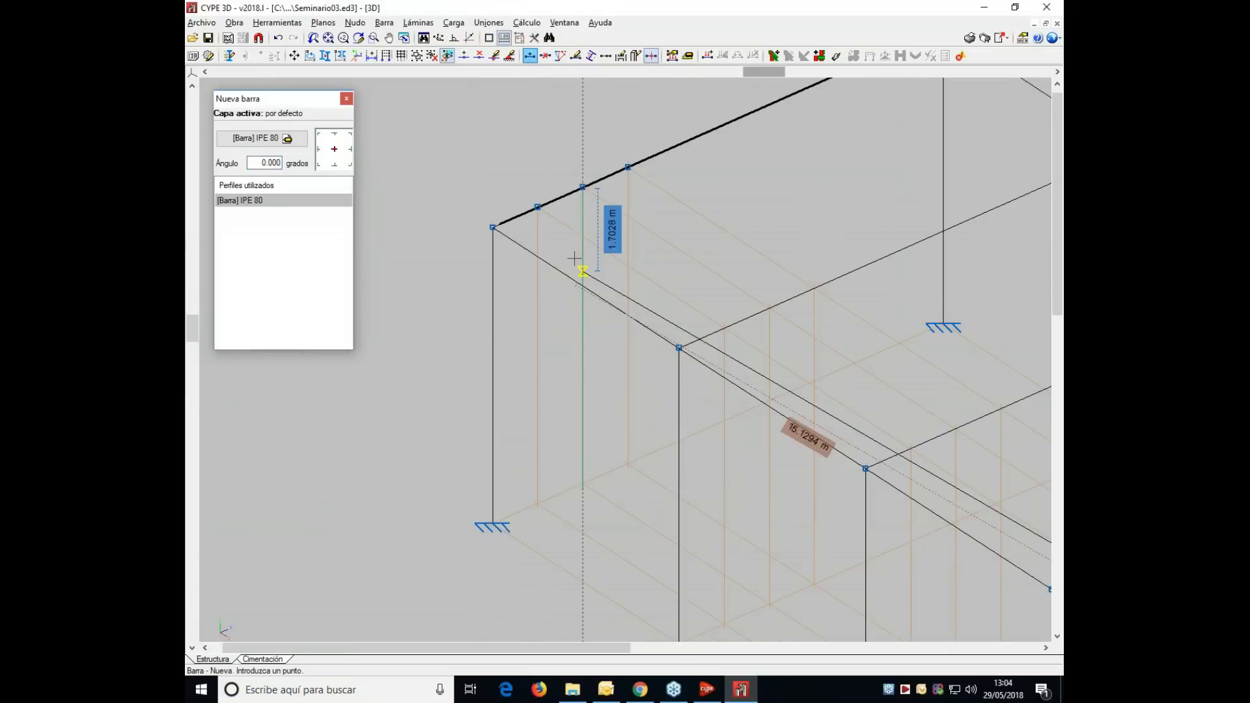
click(539, 207)
middle_drag(558, 237, 394, 210)
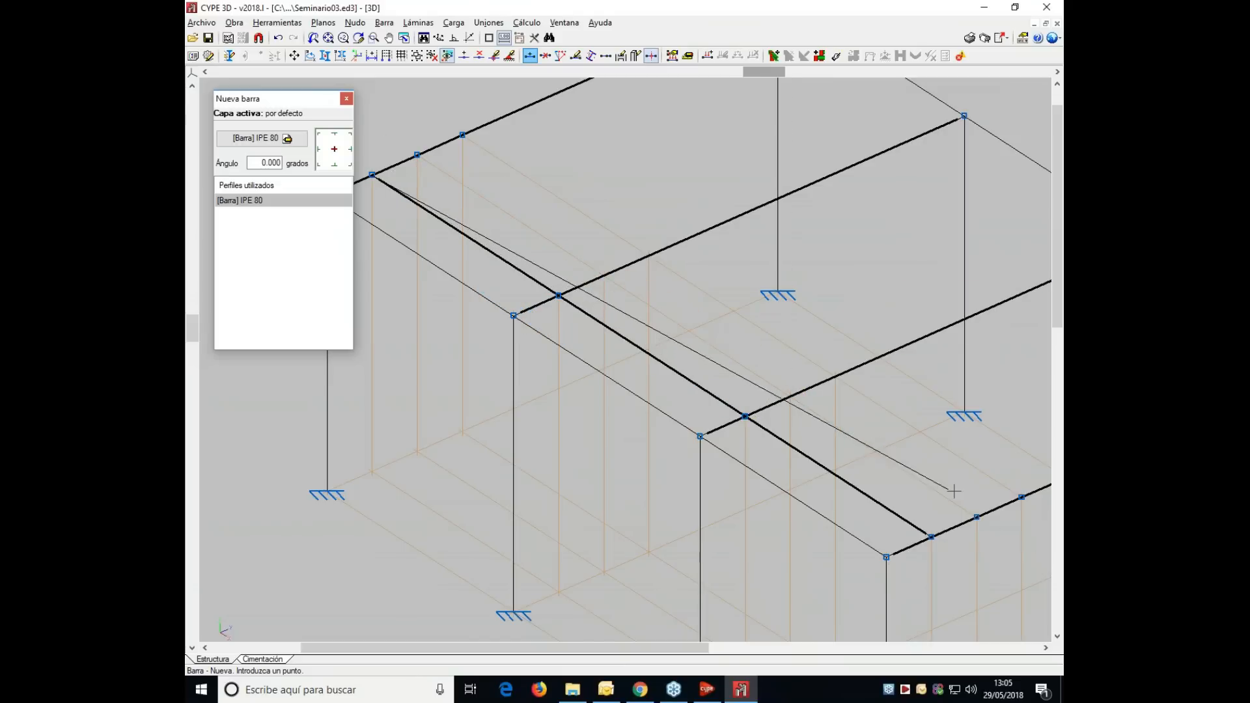
right_click(933, 535)
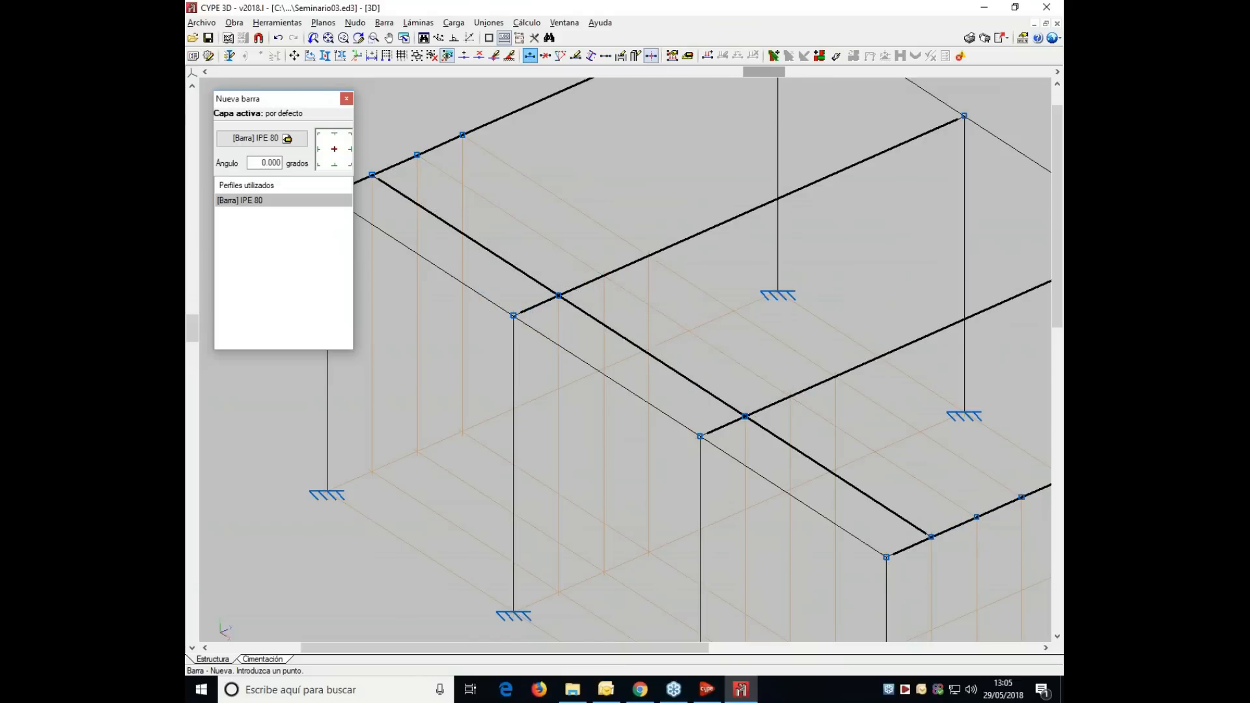
- Draw two more longitudinal IPE 80 bars between the remaining pairs of existing nodes on the end frame beams
click(417, 155)
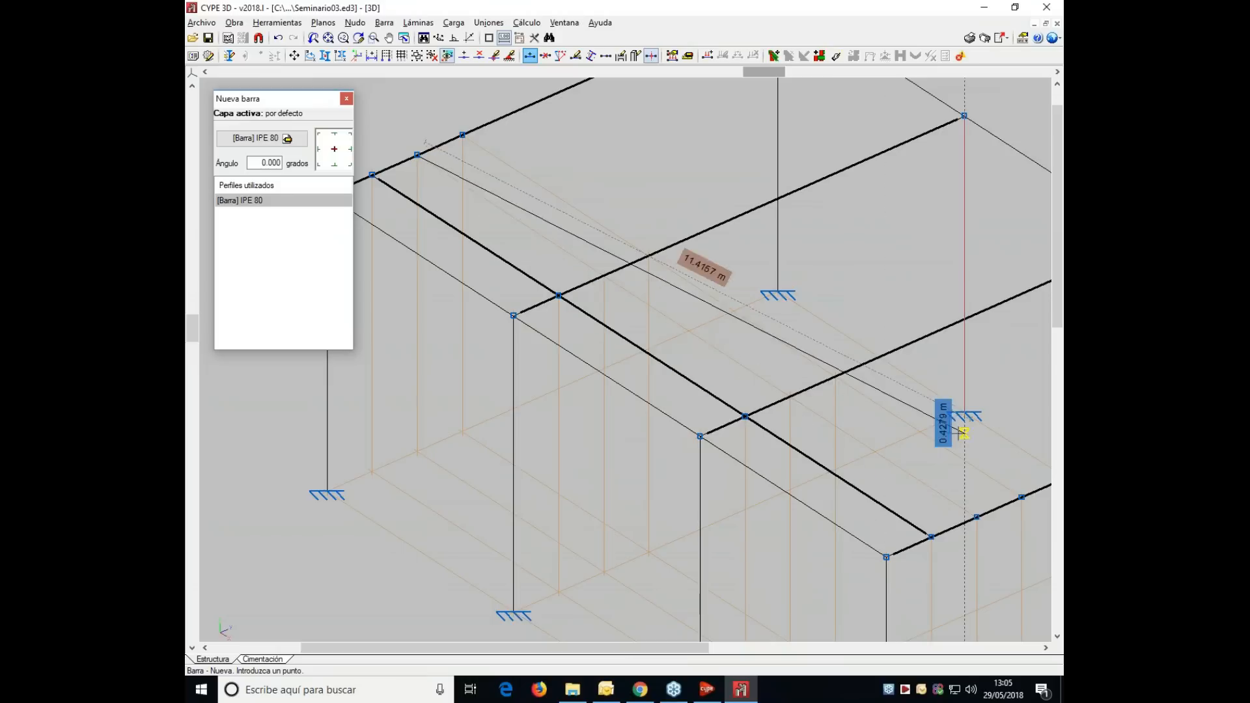
click(976, 517)
right_click(873, 466)
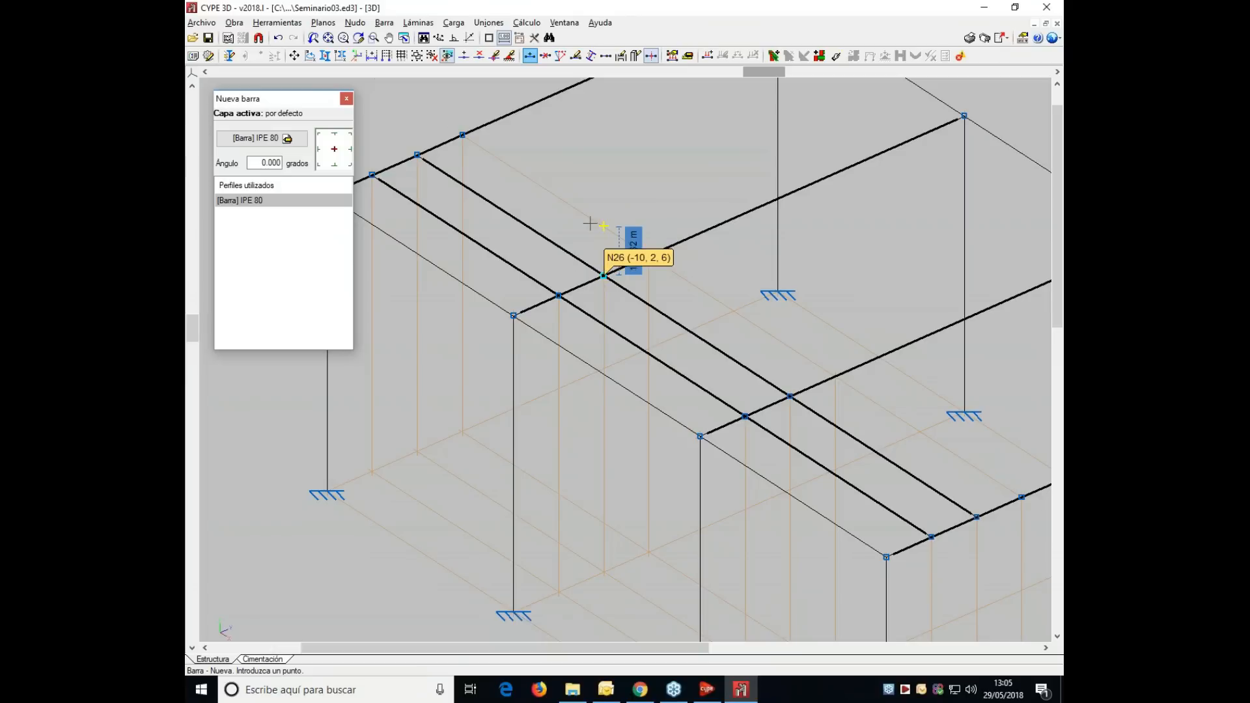
middle_drag(752, 304, 677, 293)
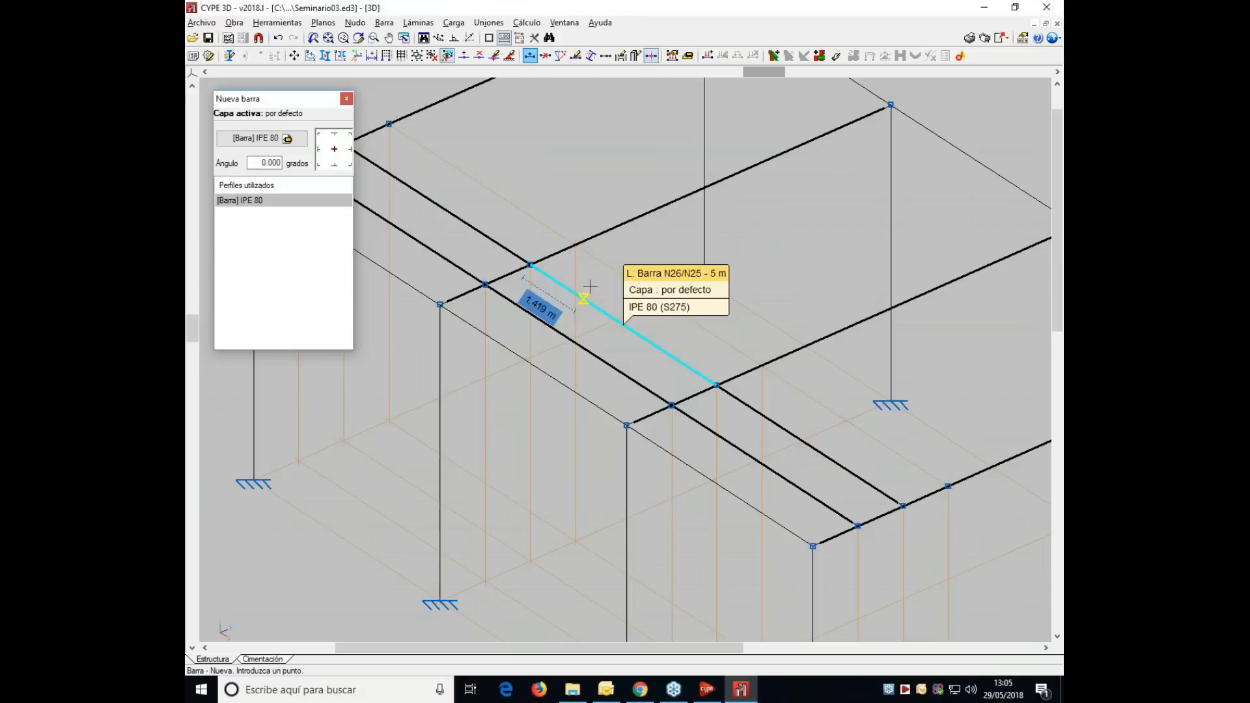
click(389, 122)
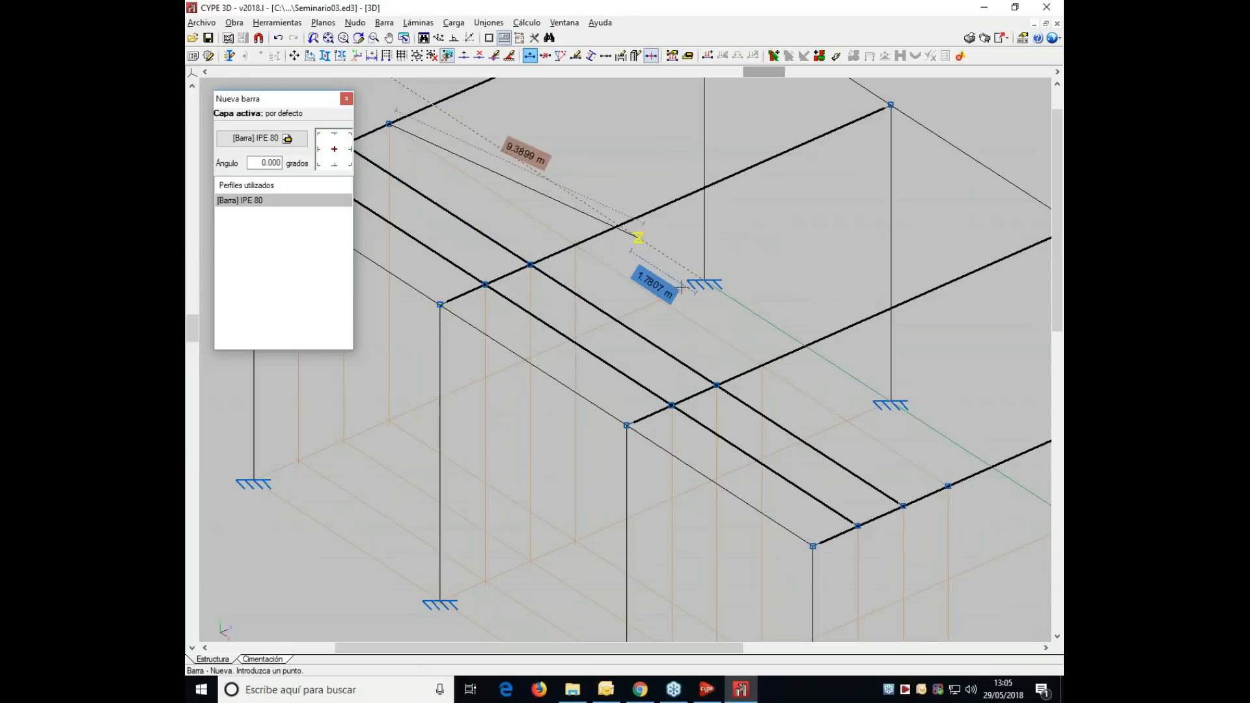
click(948, 486)
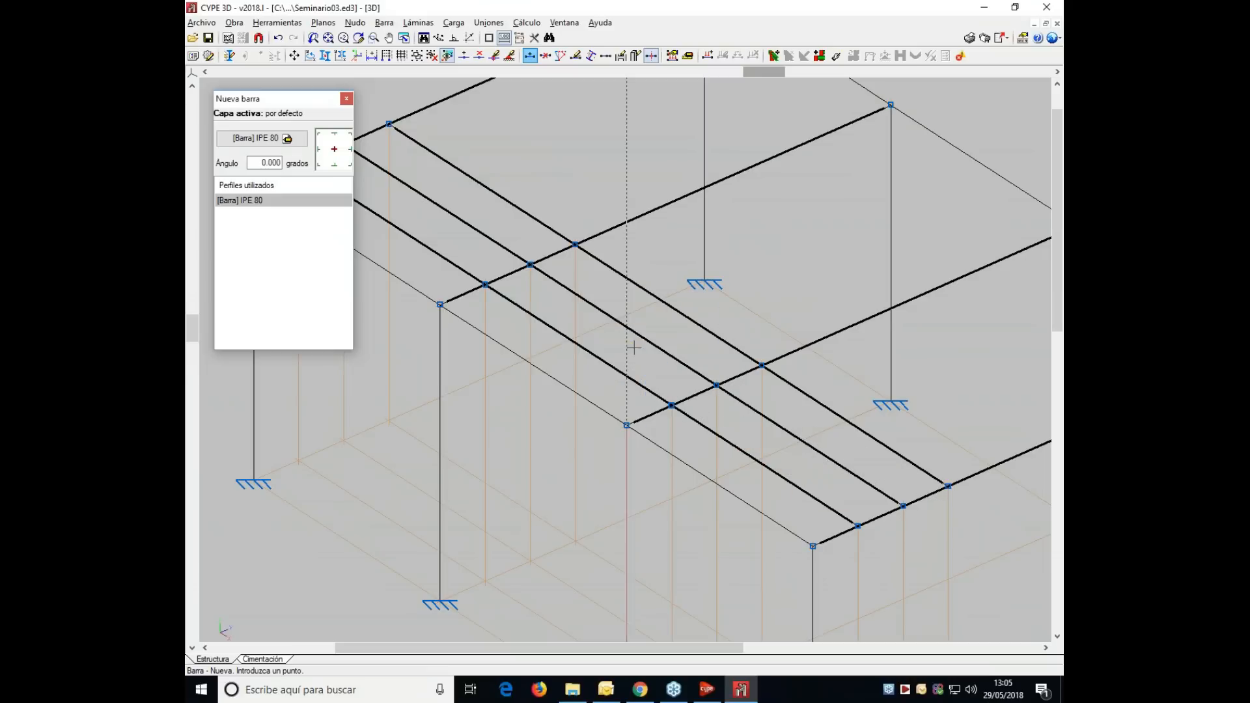
- Set the profile for new bars to the cold-formed steel Z section ZF-100x2.0
click(248, 141)
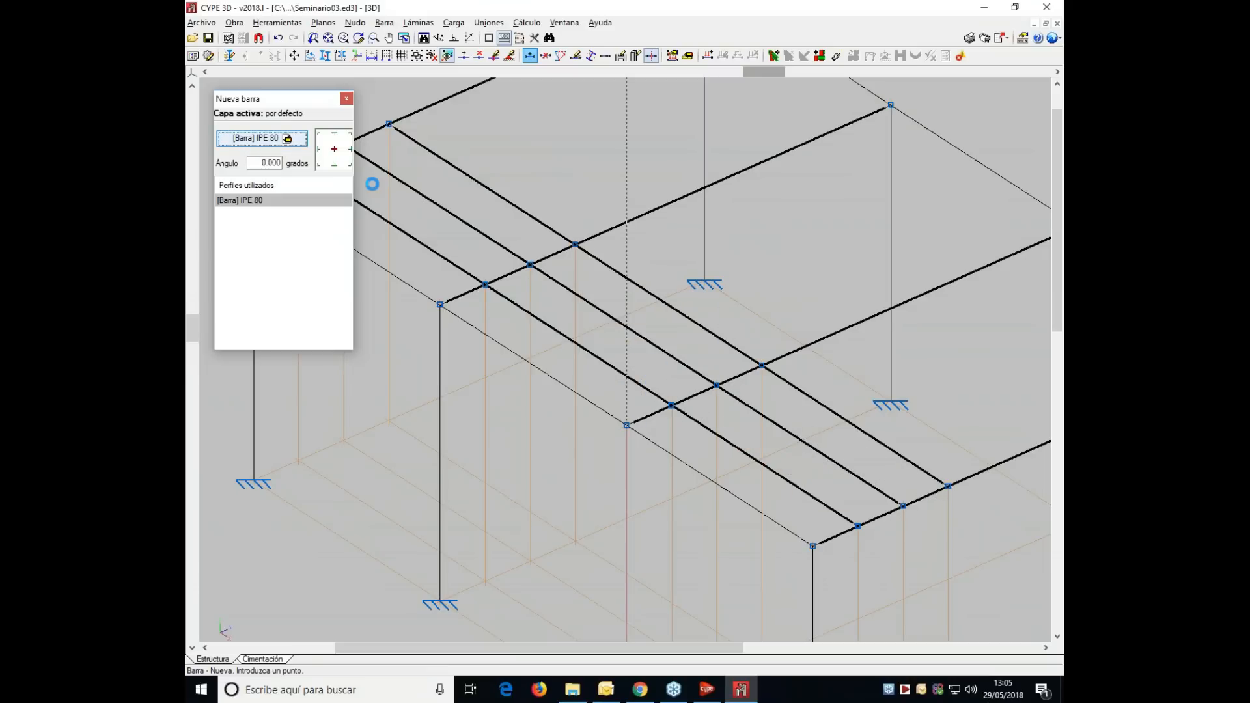
click(308, 107)
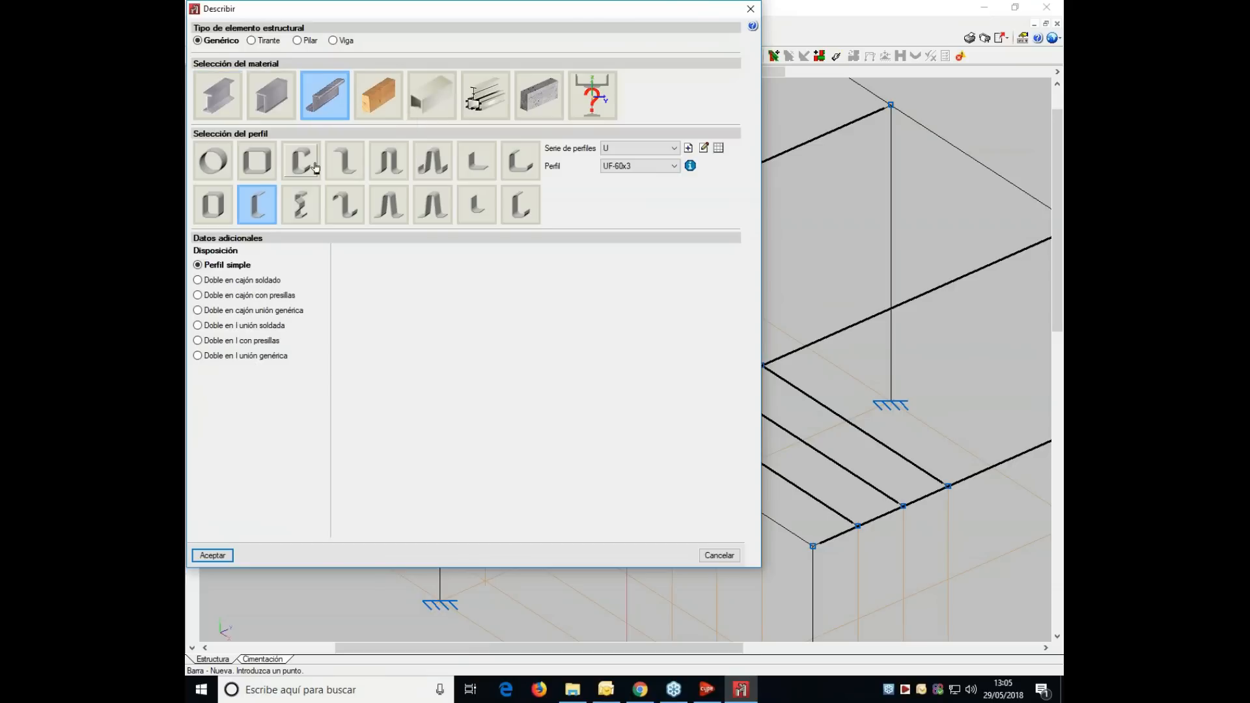
click(343, 204)
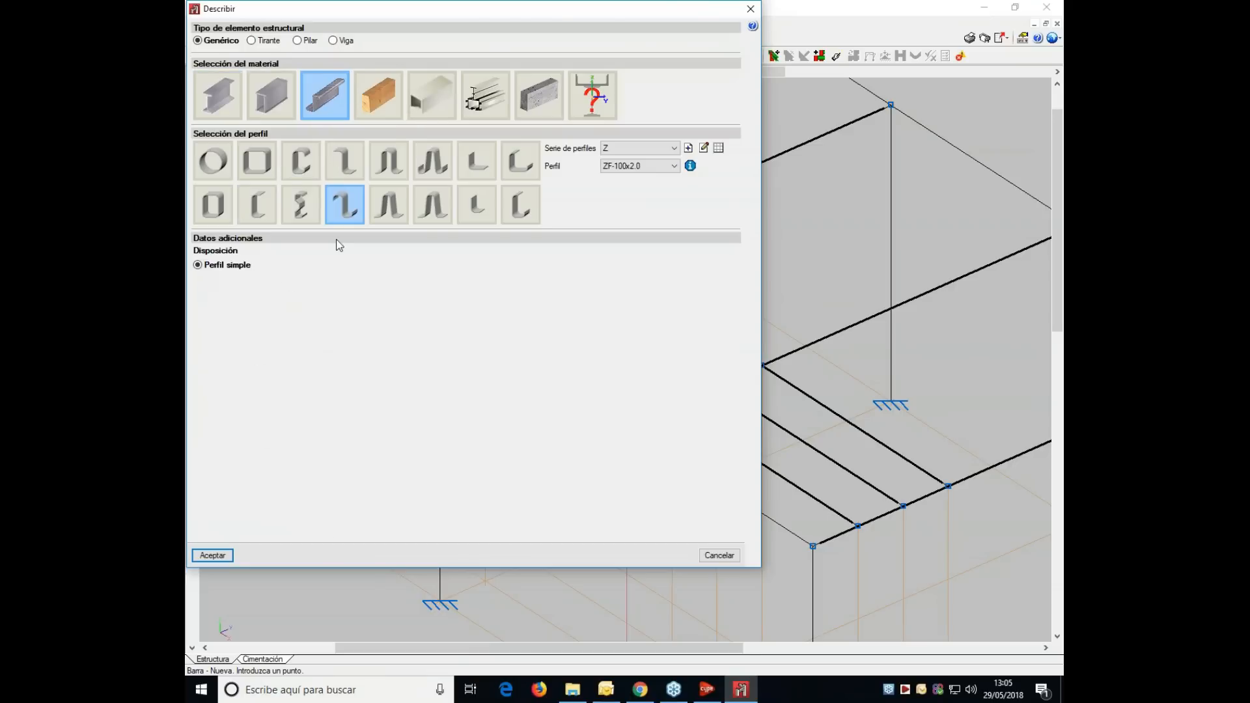
click(210, 557)
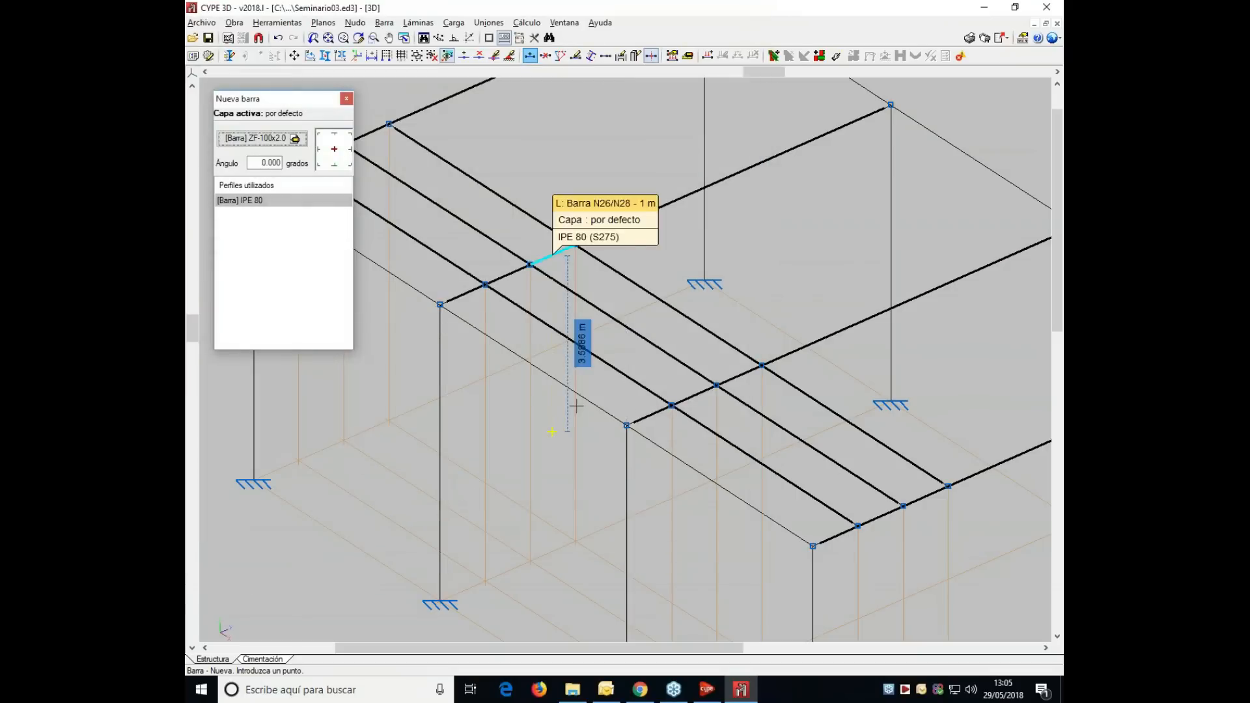
middle_drag(639, 336, 714, 345)
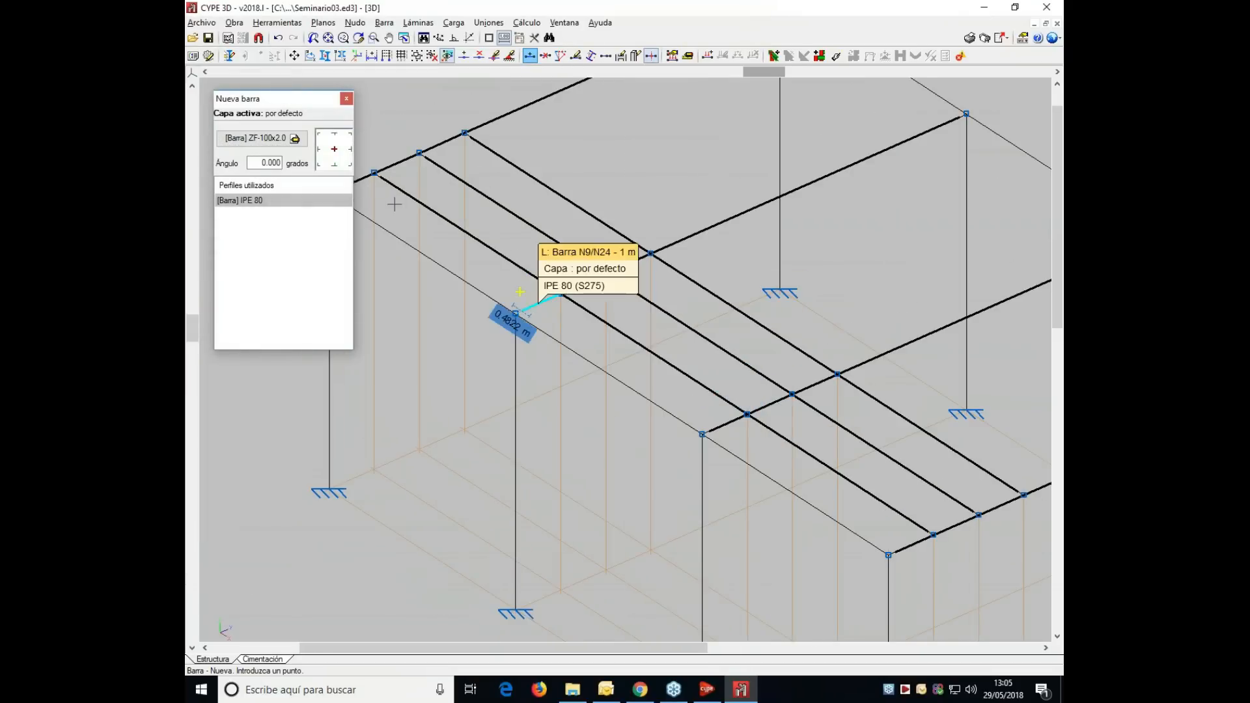
- Describe the three intermediate longitudinal bars as cold-formed steel U profiles UF-60x3
click(384, 22)
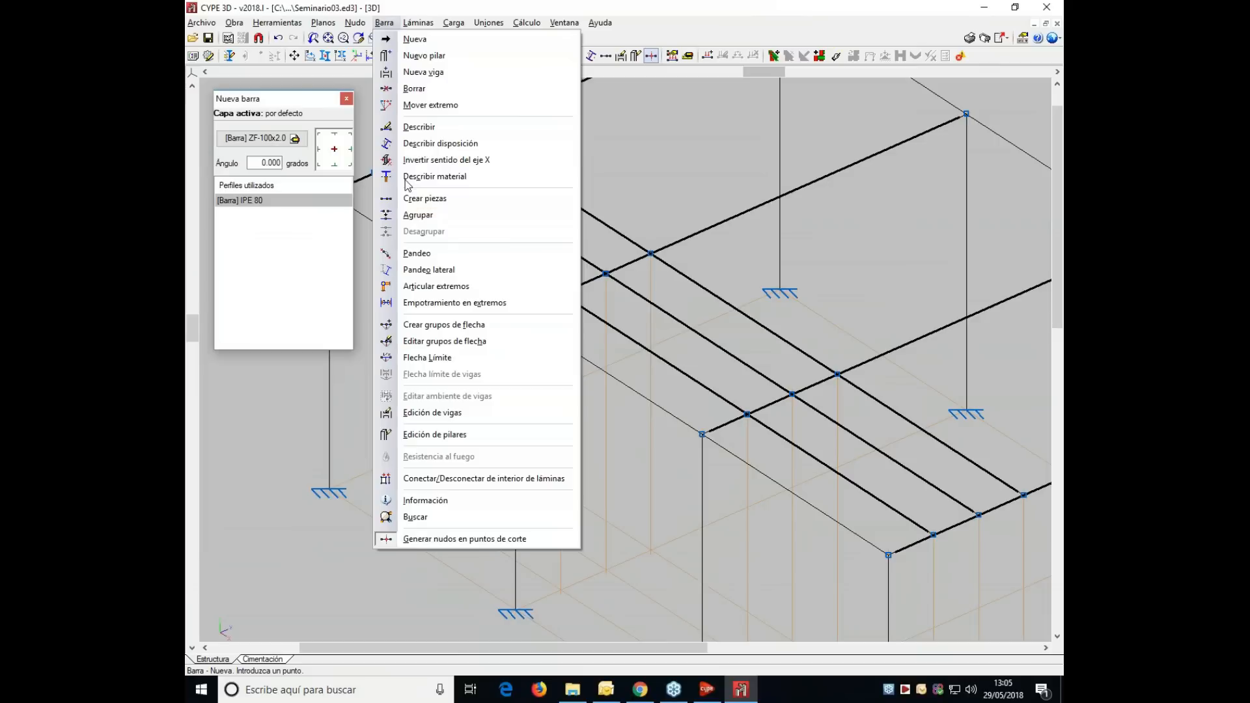
click(430, 143)
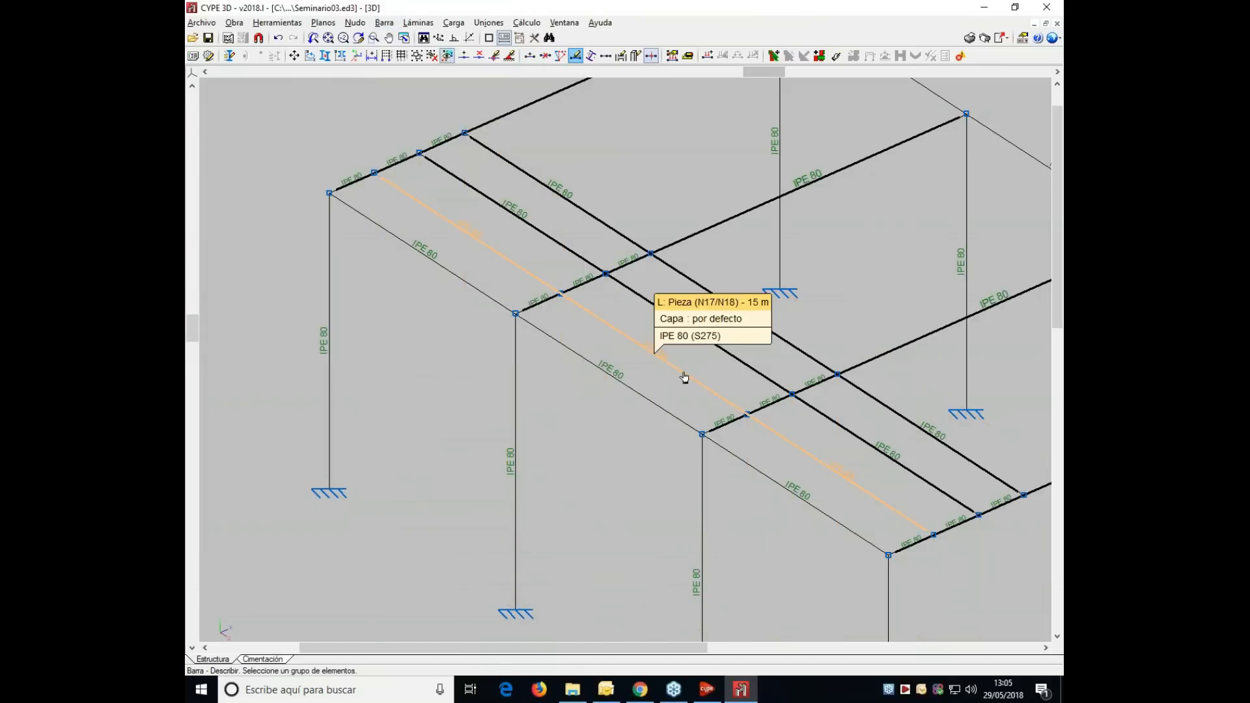
right_click(699, 343)
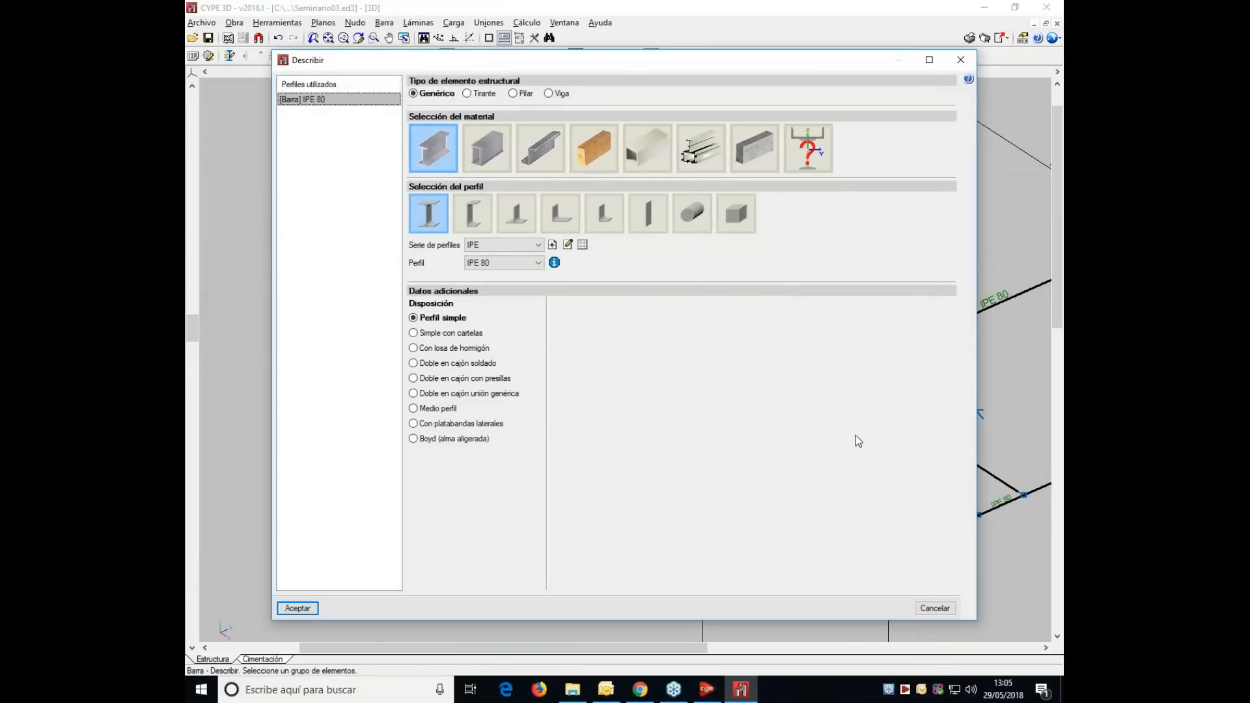
click(934, 611)
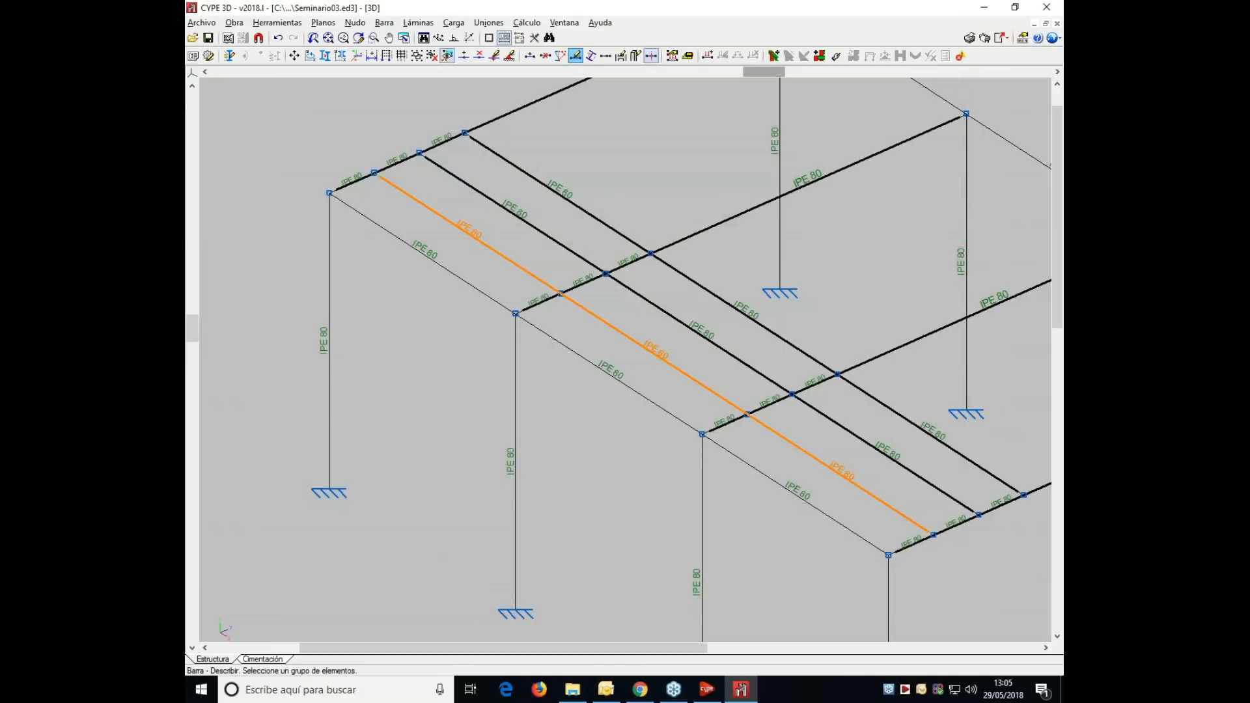
click(705, 335)
click(739, 319)
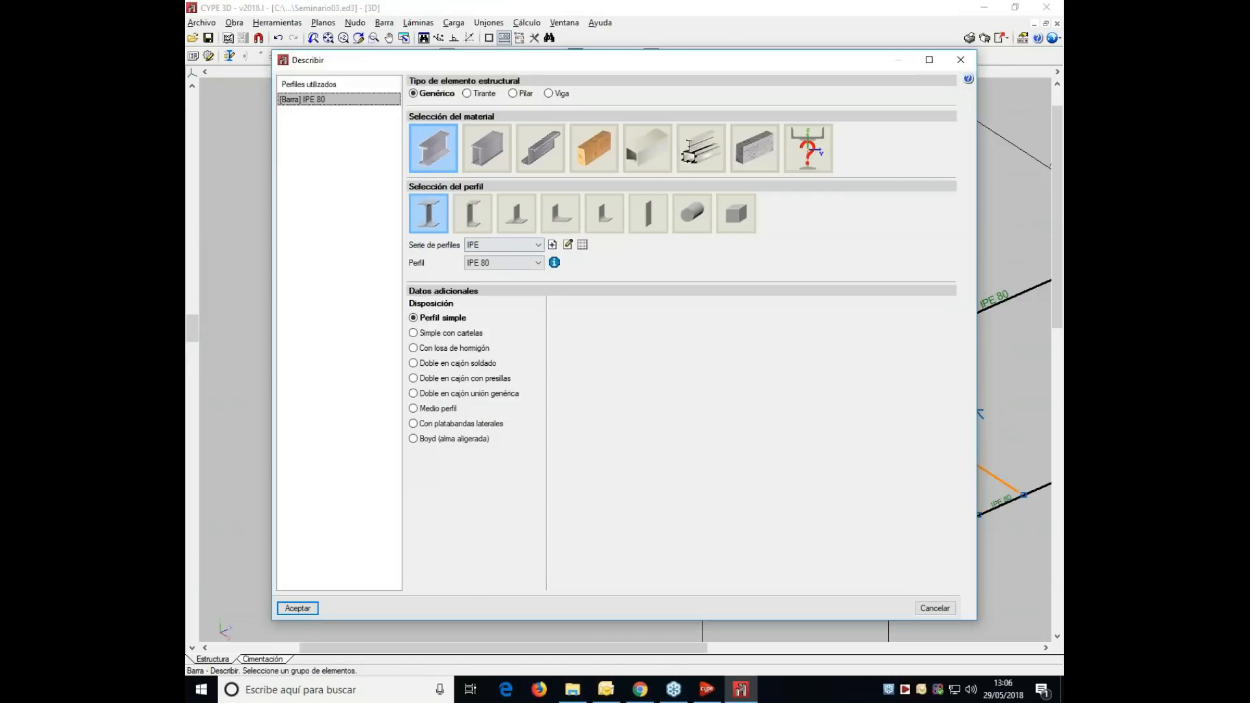
click(537, 156)
click(296, 608)
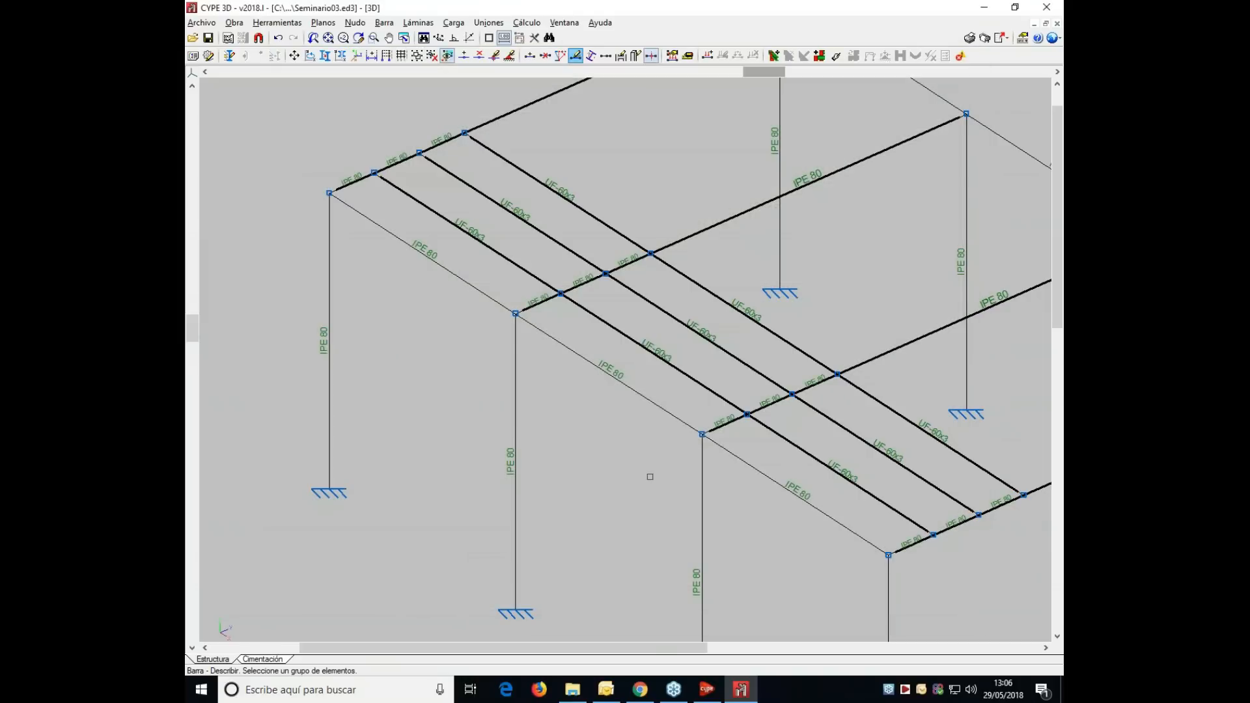
- Open the three-dimensional view of the complete structure with its real shapes and dimensions
click(235, 22)
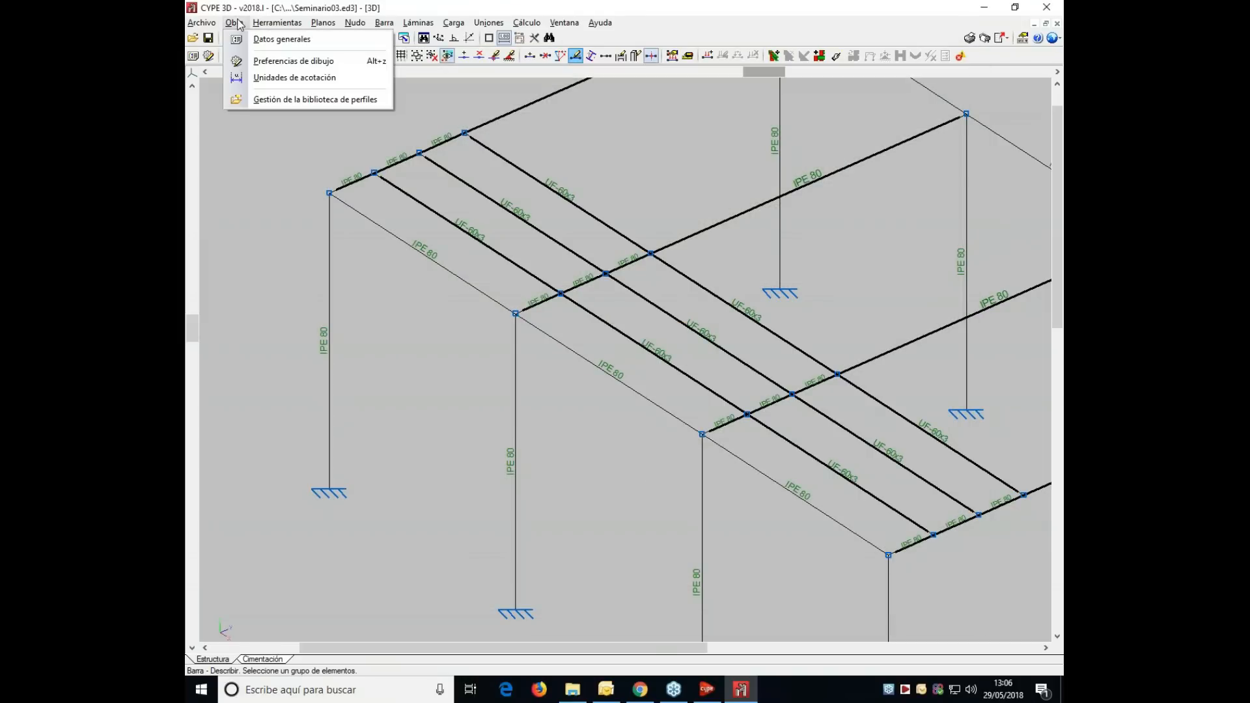
mouse_move(276, 22)
mouse_move(295, 324)
click(540, 324)
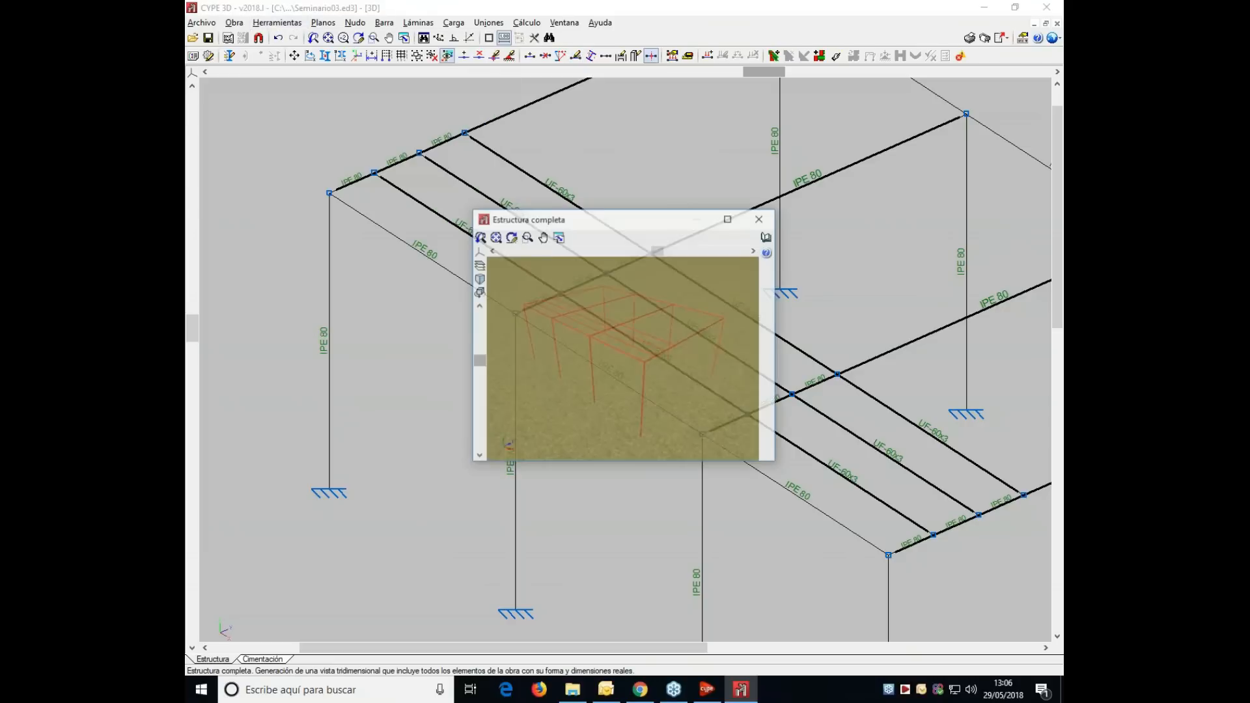
- Examine up close how the UF-60x3 longitudinal bars meet the IPE 80 frame beams, and close the complete structure view
click(729, 218)
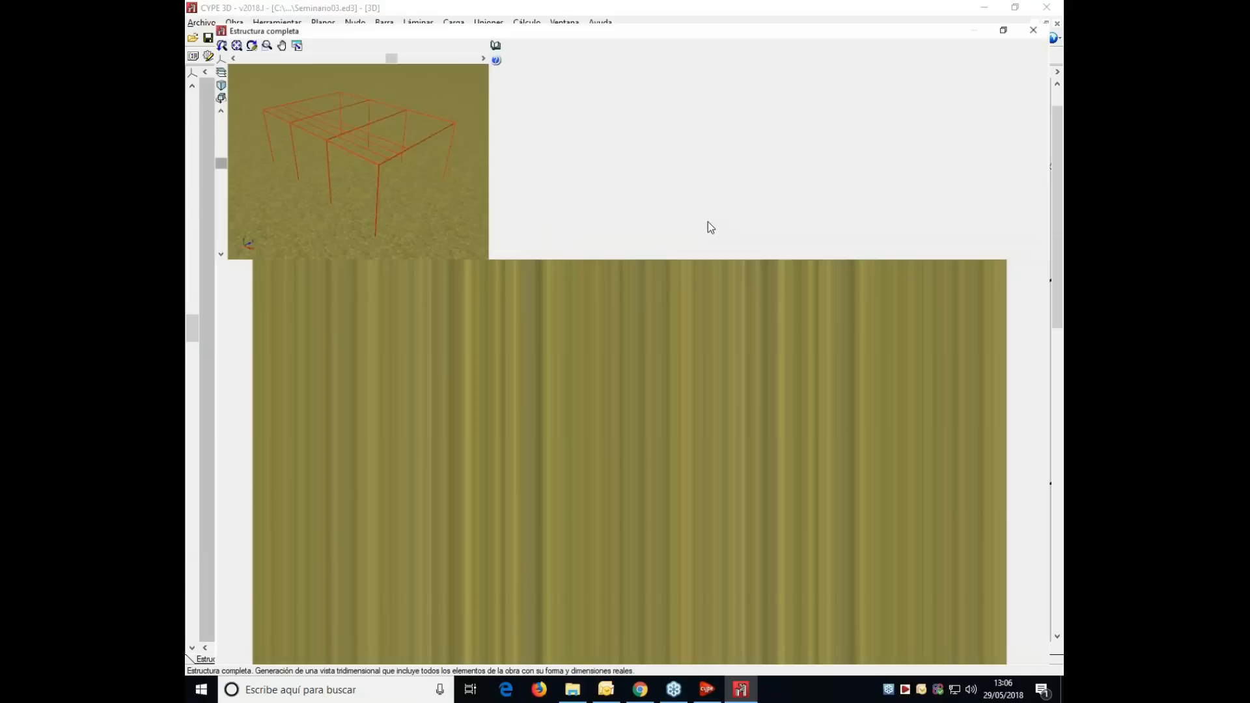
scroll(709, 395, up, 1)
drag(808, 392, 784, 371)
drag(533, 360, 513, 202)
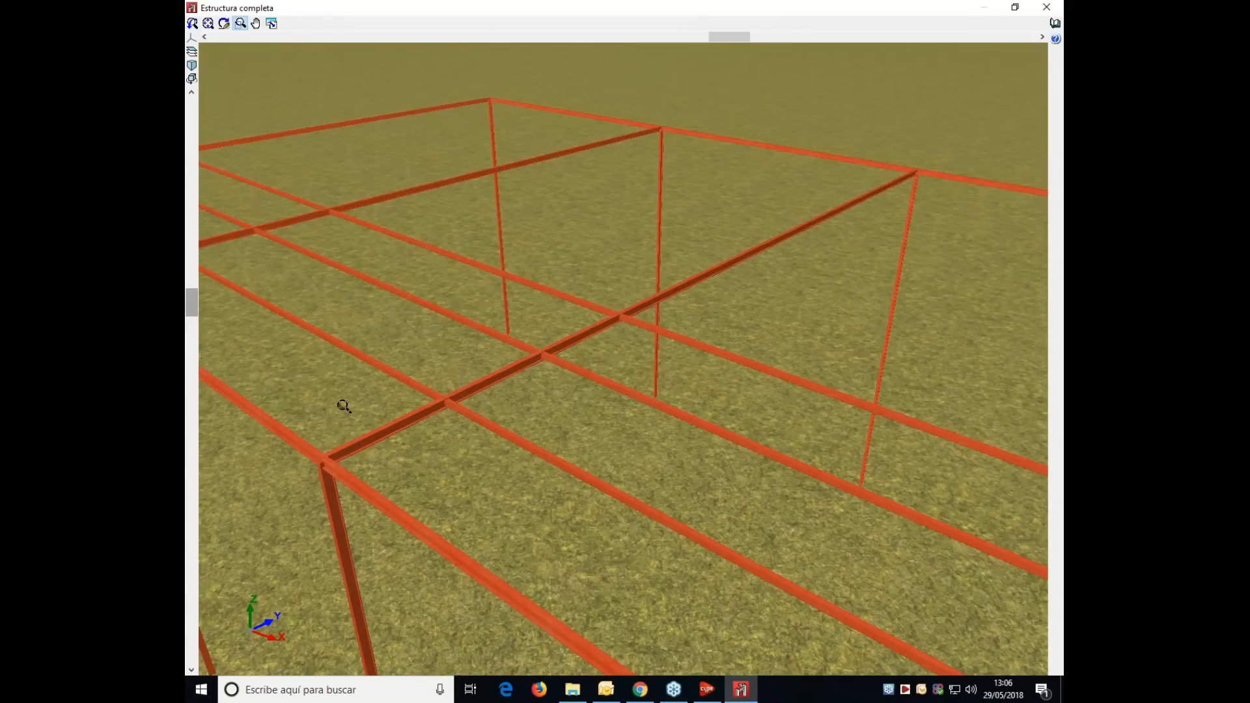
drag(560, 368, 596, 380)
middle_drag(585, 377, 563, 387)
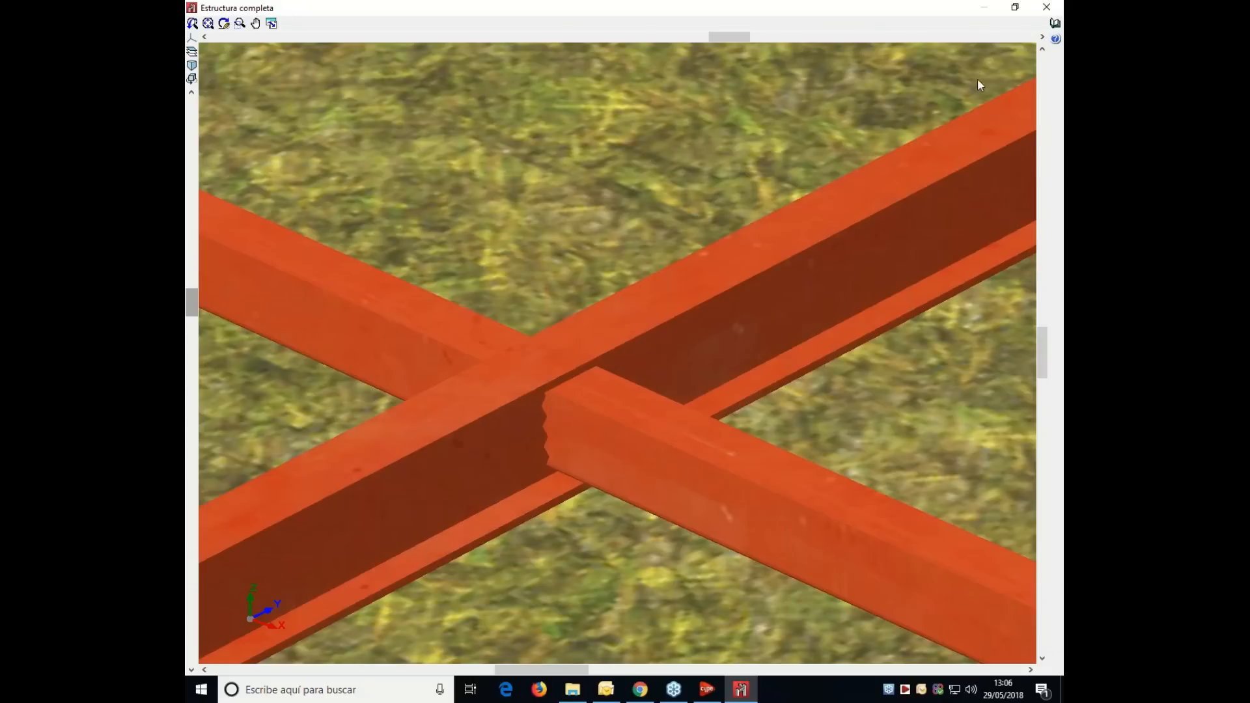
click(1045, 8)
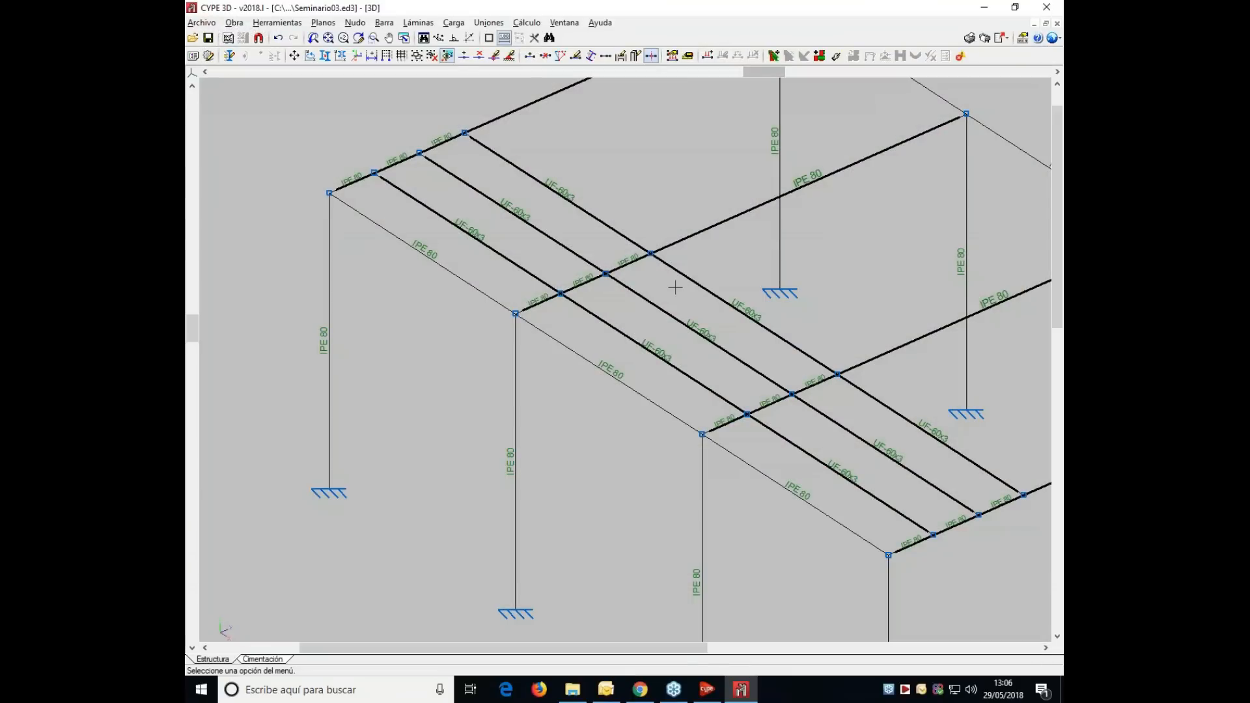
- Describe the three intermediate longitudinal bars as single cold-formed steel Z profiles ZF-100x2.0
scroll(675, 287, up, 3)
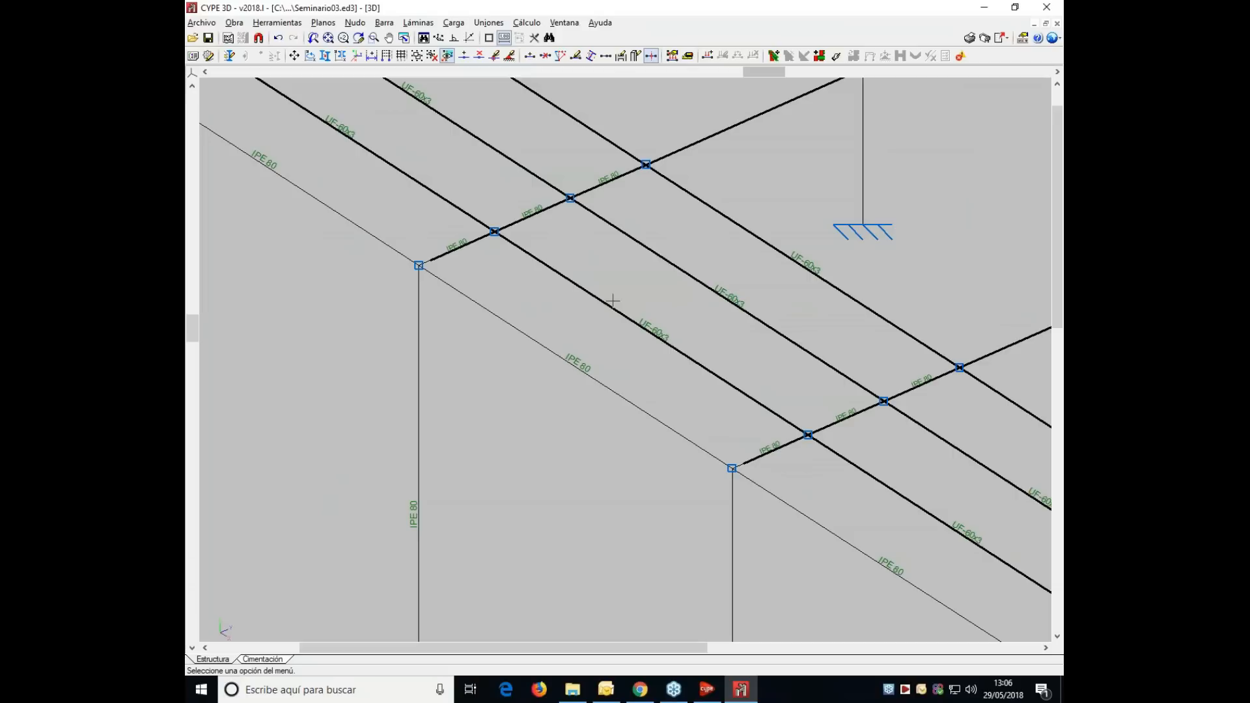
middle_drag(581, 295, 603, 315)
scroll(600, 257, up, 2)
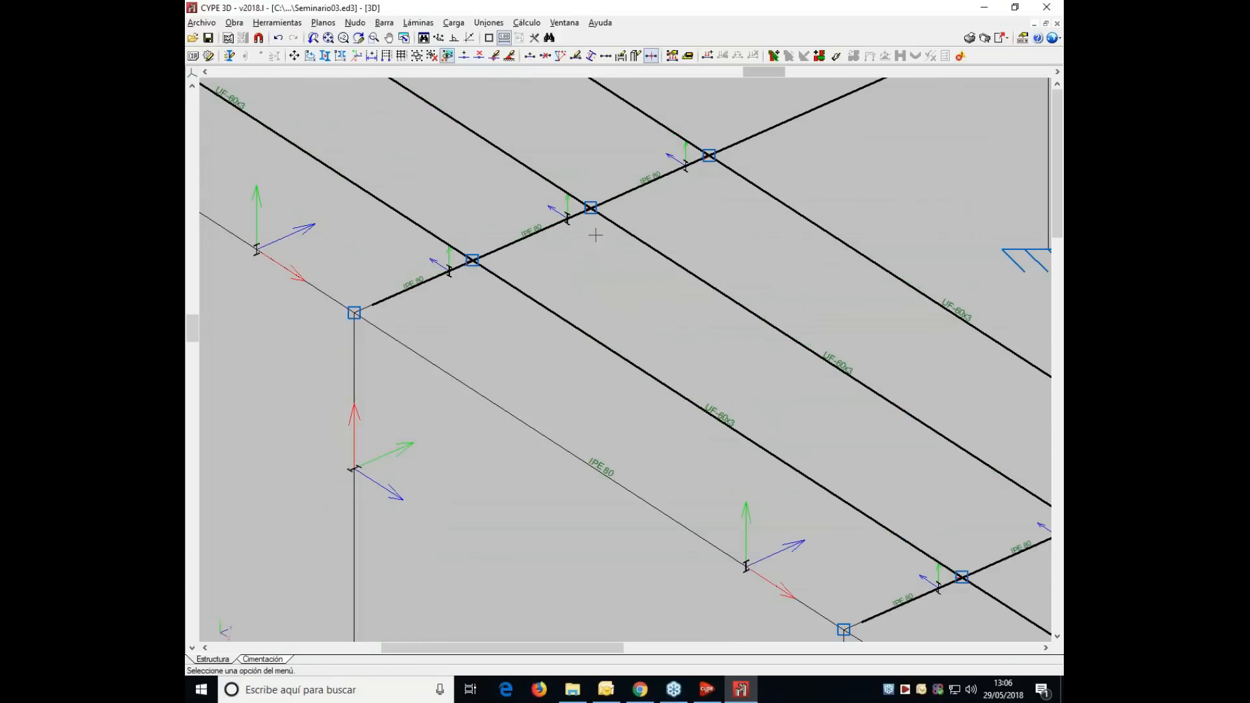
scroll(604, 231, up, 1)
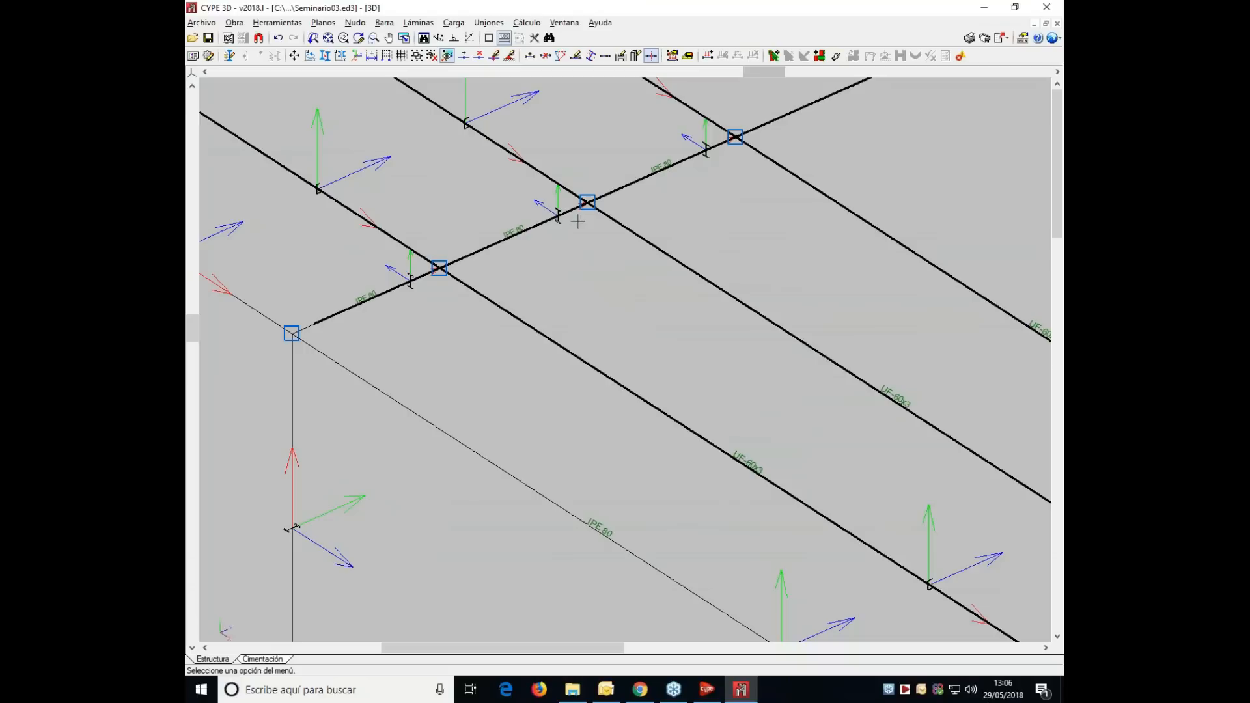
click(384, 22)
click(410, 127)
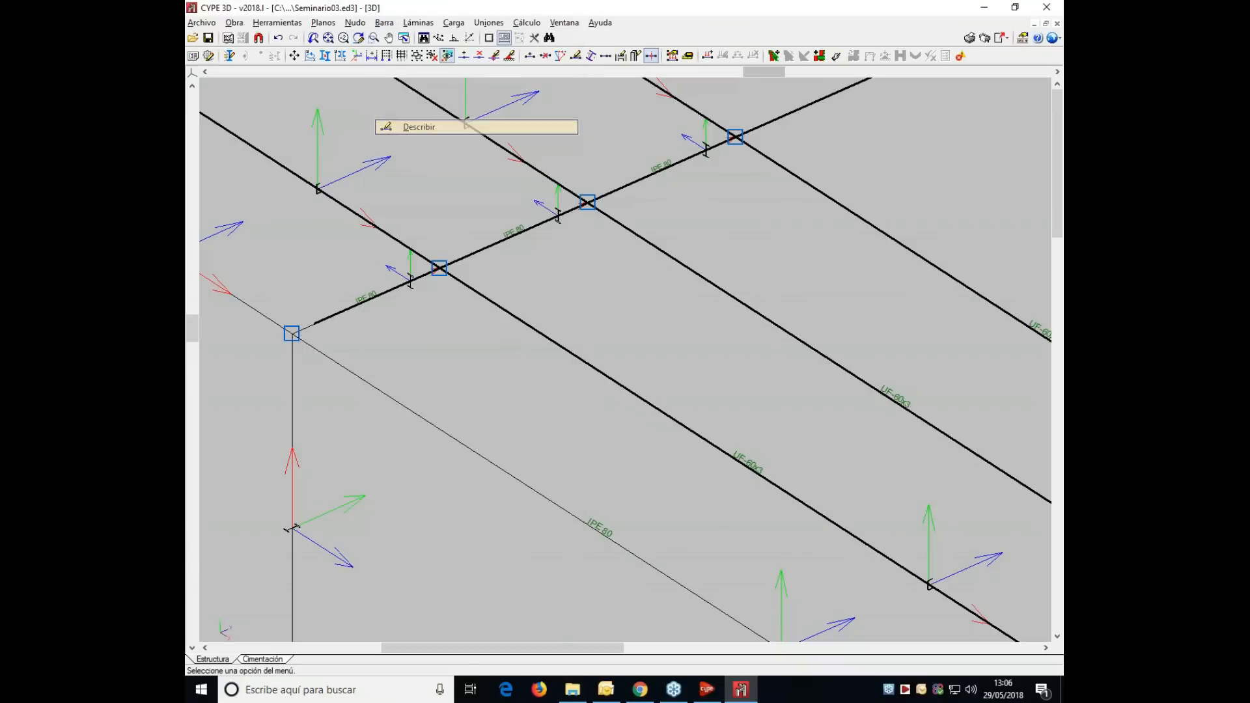
click(506, 311)
click(757, 313)
click(879, 239)
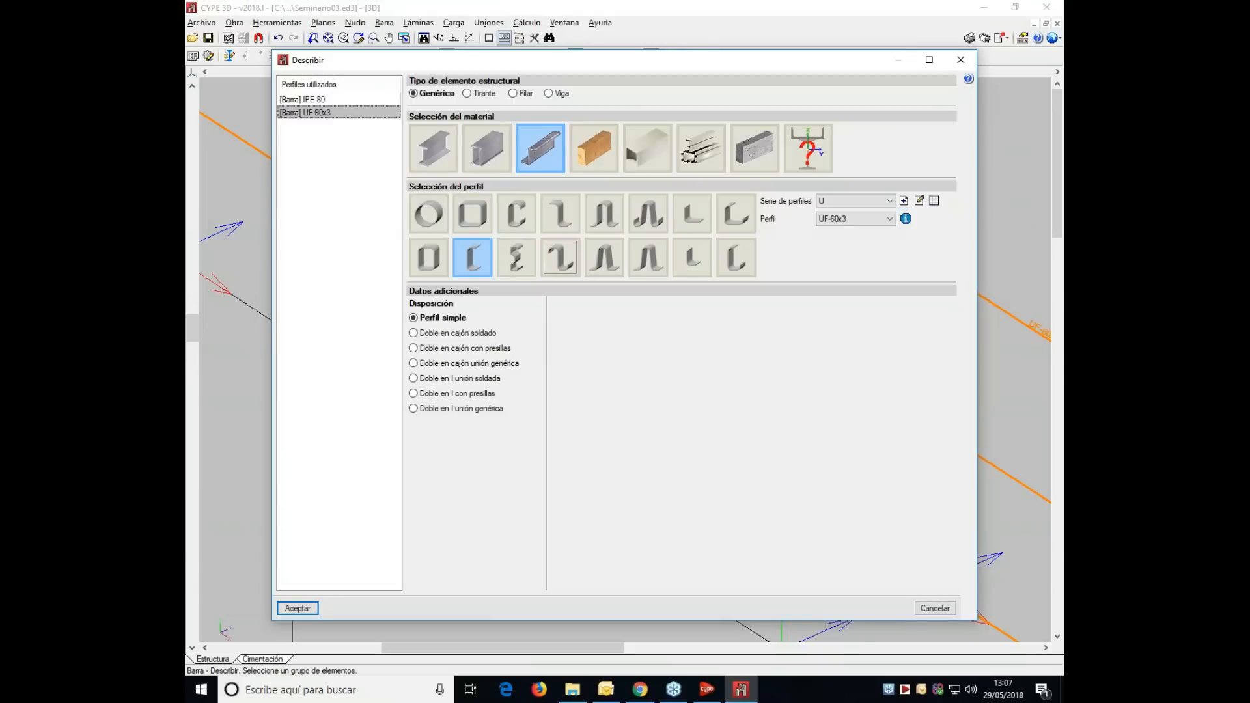
click(559, 257)
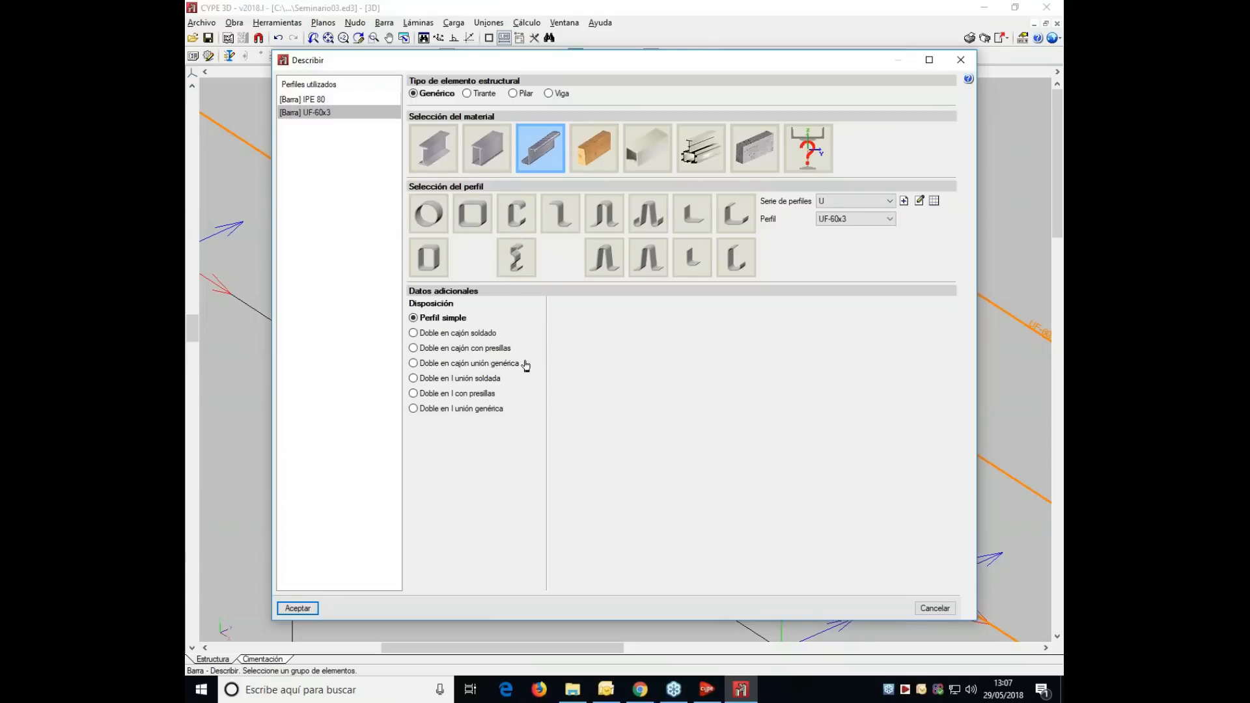
click(300, 613)
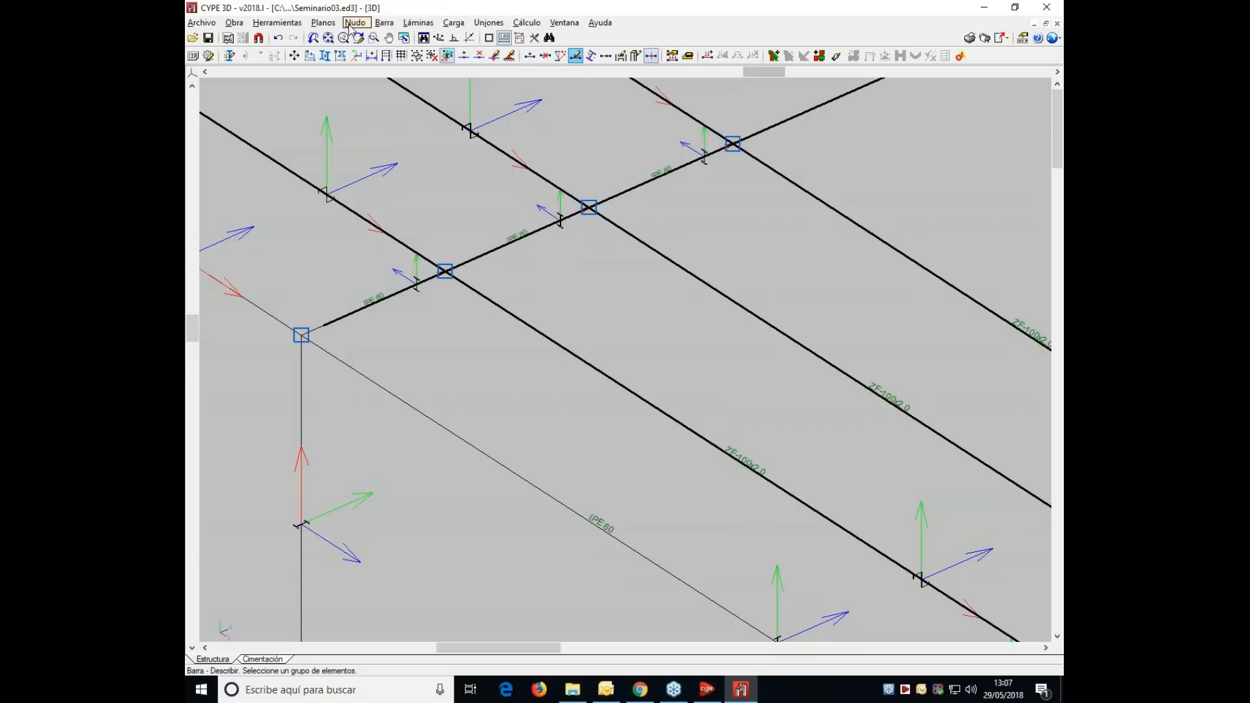
- Describe the arrangement of the three ZF-100x2.0 bars with the insertion point at the bottom centre of the section
click(384, 23)
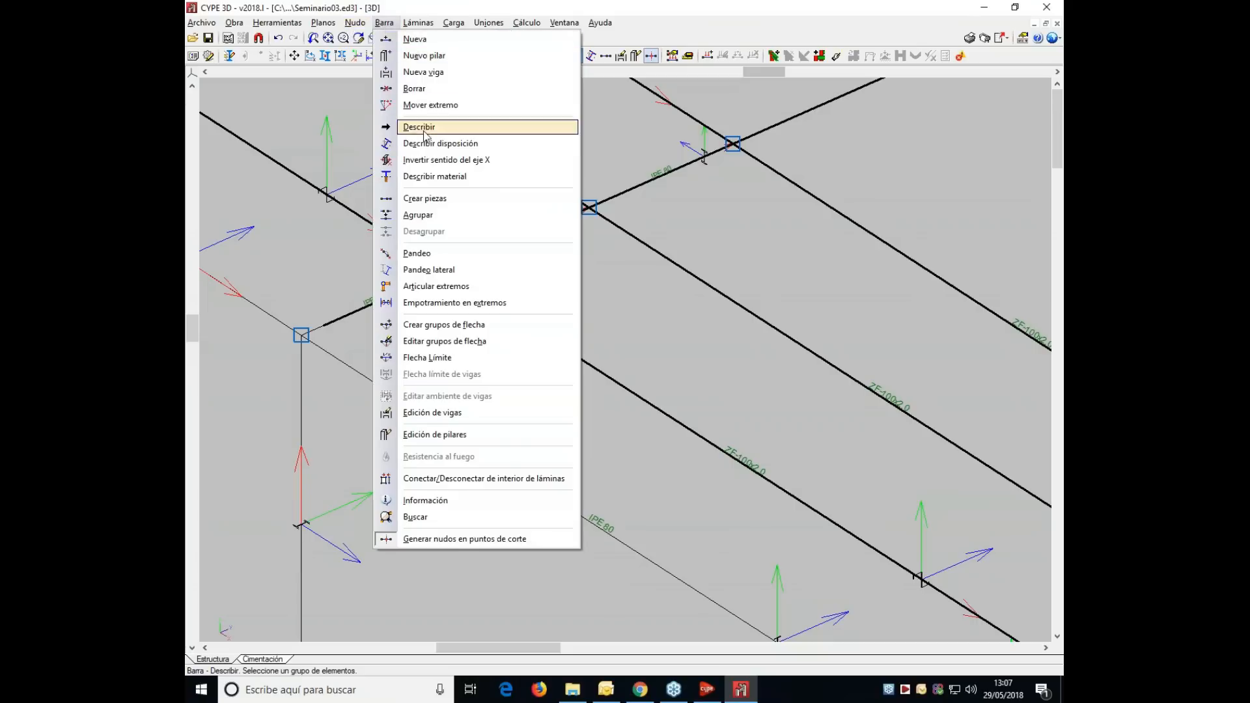
click(424, 144)
click(461, 289)
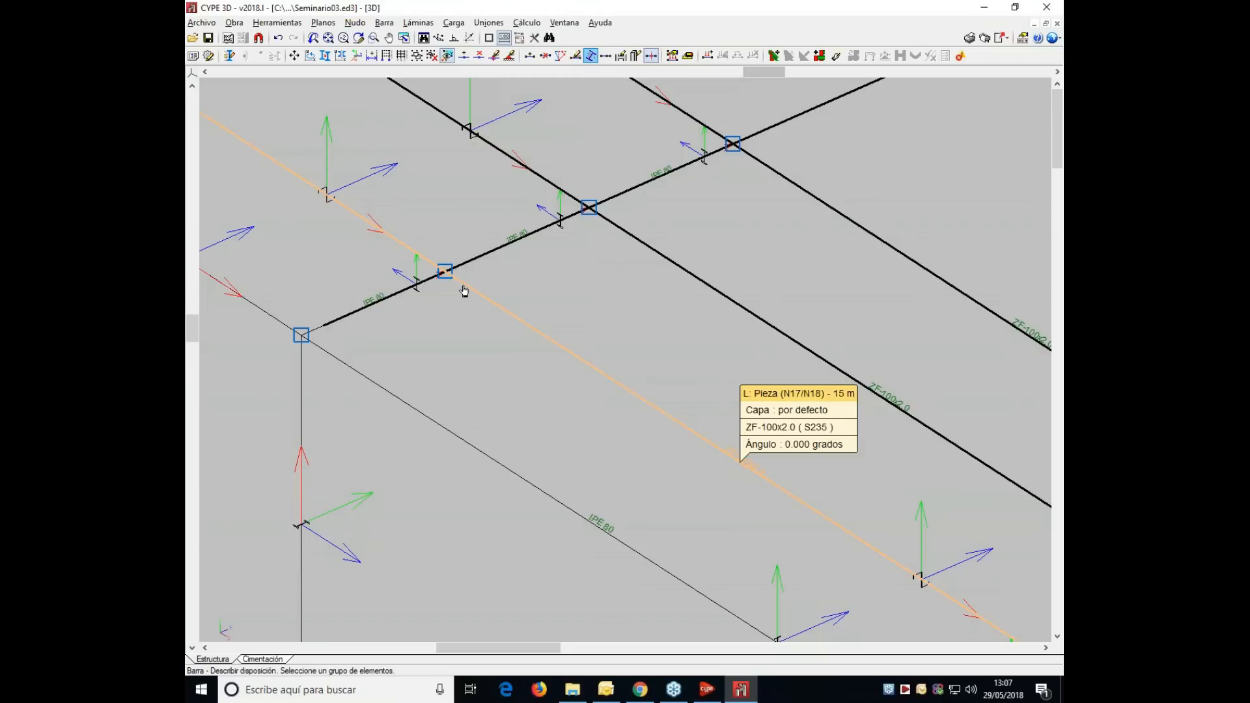
click(629, 247)
click(795, 188)
right_click(795, 189)
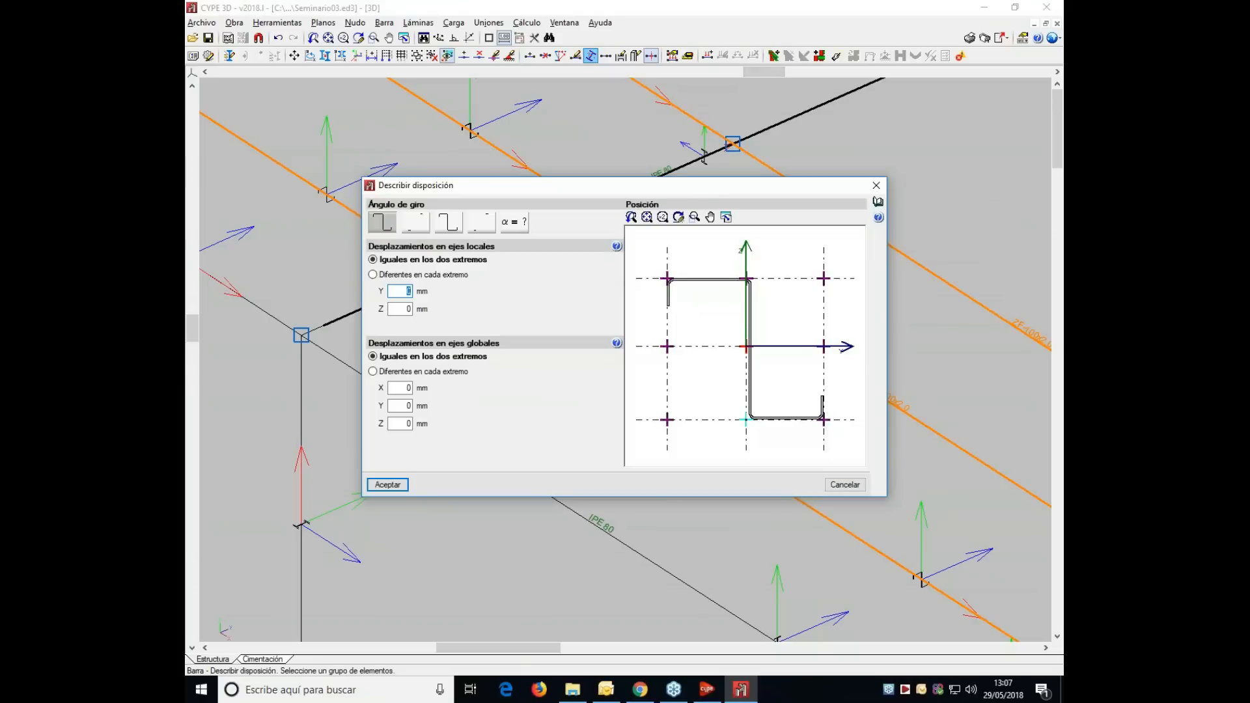
click(746, 419)
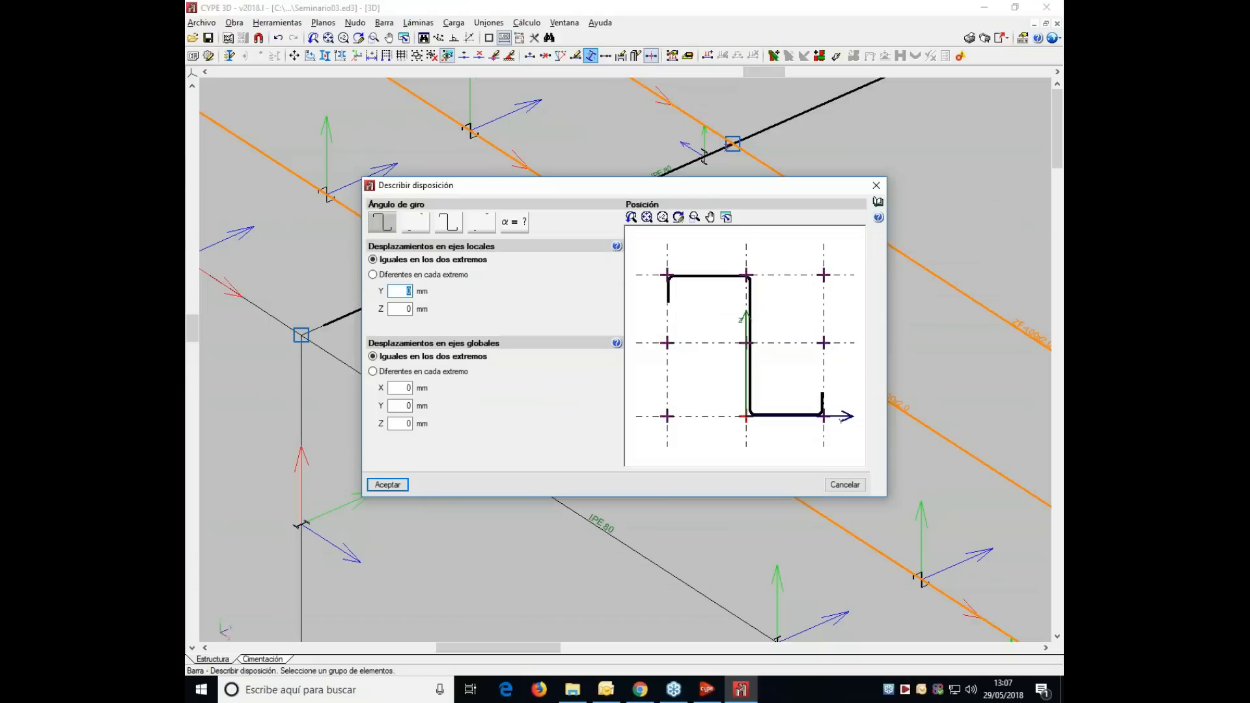
click(388, 485)
- Describe the arrangement of the IPE 80 portal frame beams with the insertion point at the centre of the top flange
click(416, 286)
scroll(501, 354, down, 1)
middle_drag(876, 628, 865, 496)
scroll(767, 439, down, 1)
click(899, 527)
middle_drag(703, 412, 876, 532)
middle_drag(313, 169, 813, 609)
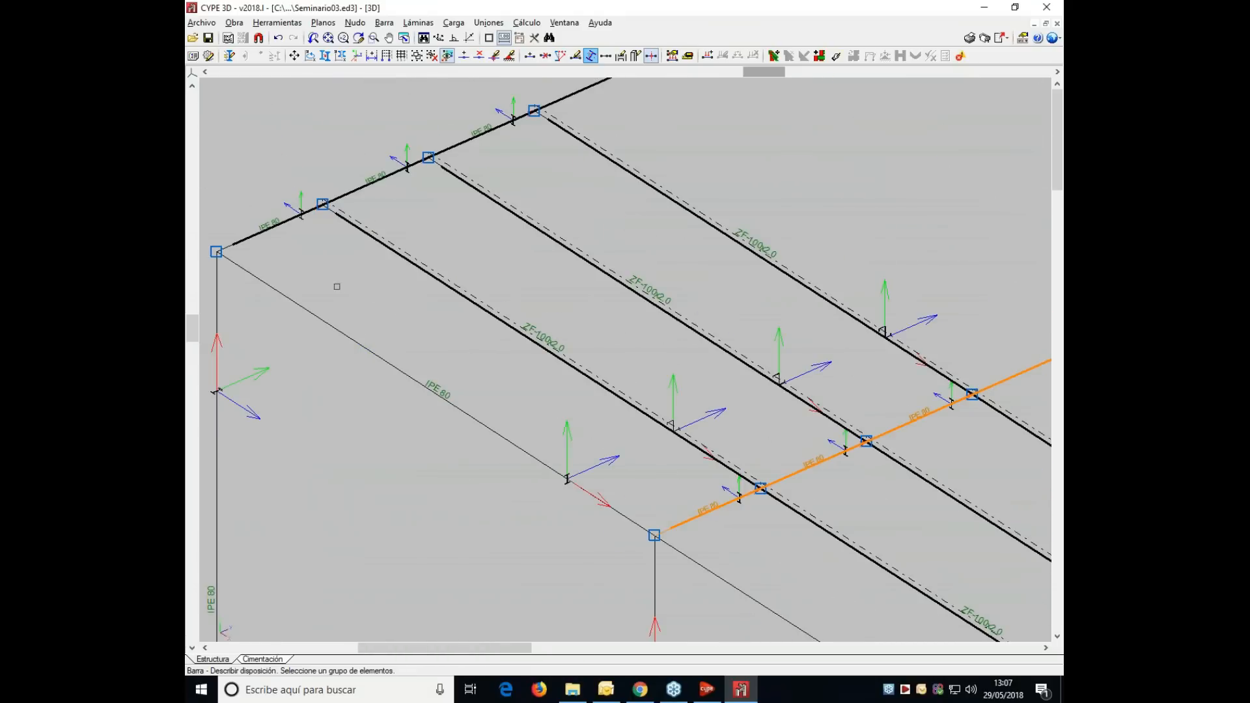
click(273, 226)
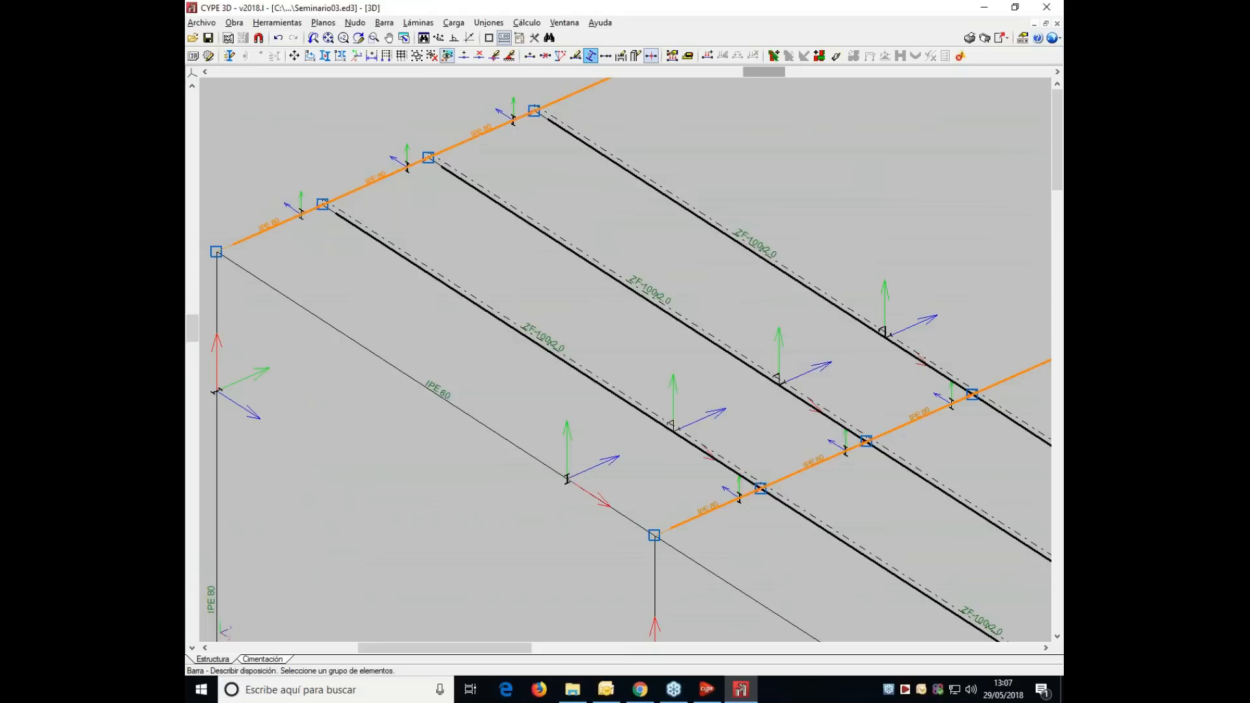
right_click(298, 241)
click(696, 267)
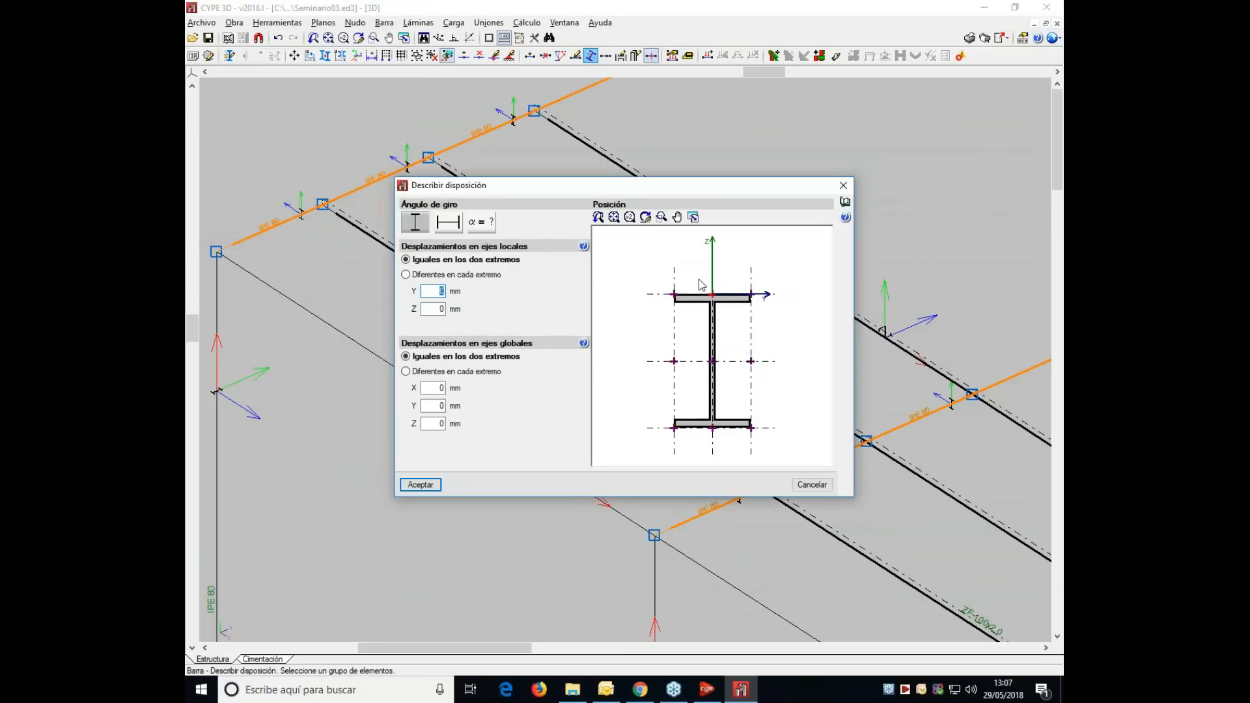
click(420, 484)
- Examine in the 3D view of the complete structure how the Z bars rest on the frame beams, and close the view
click(234, 22)
mouse_move(276, 23)
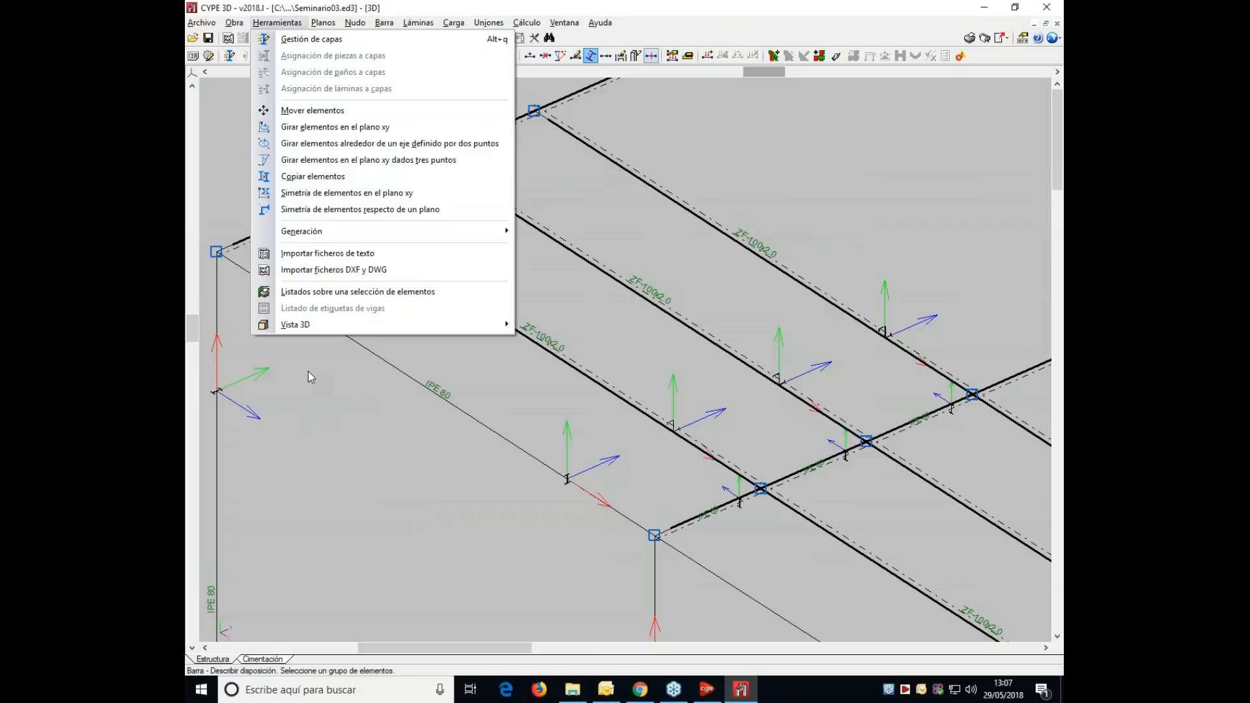
mouse_move(384, 323)
click(534, 326)
drag(585, 306, 575, 307)
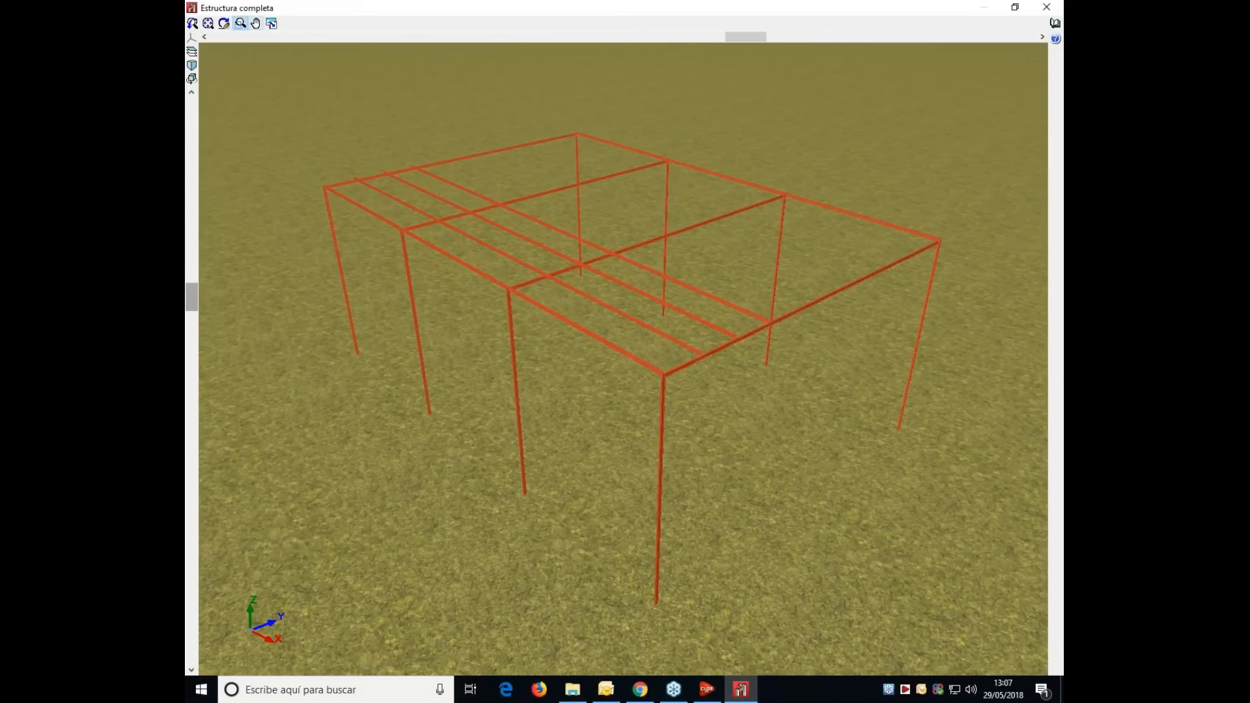
click(635, 295)
drag(548, 199, 550, 192)
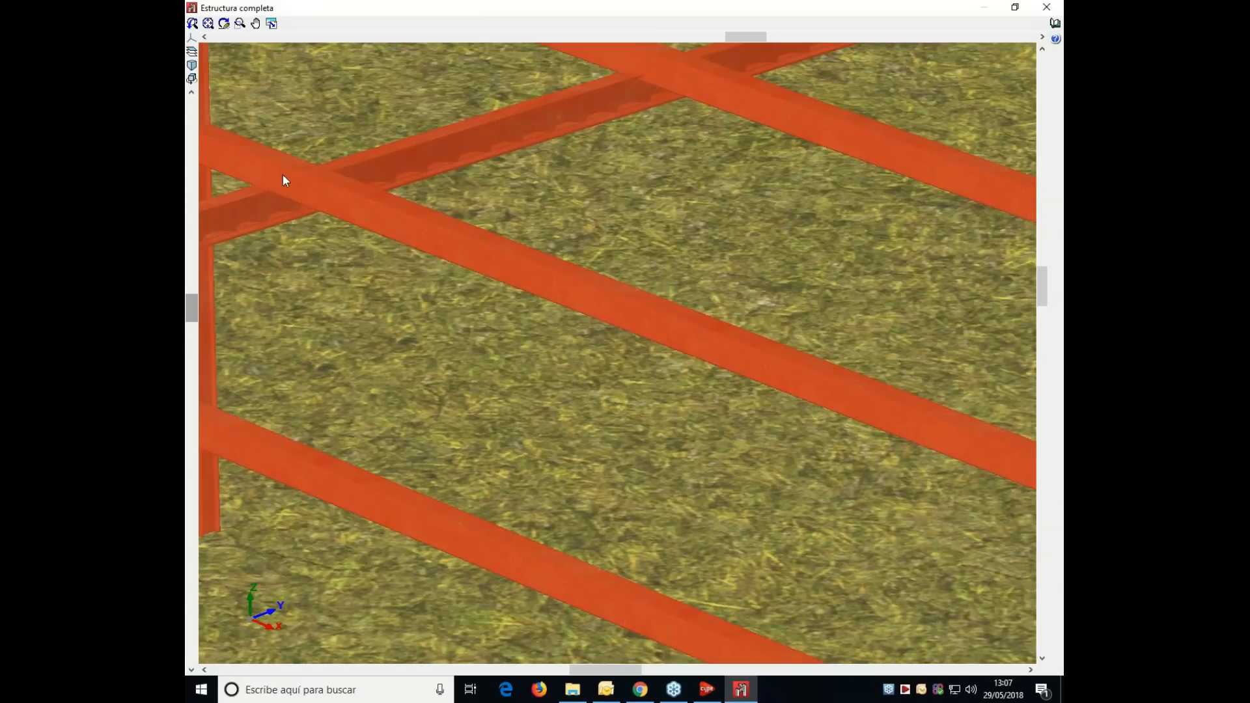
drag(662, 126, 663, 205)
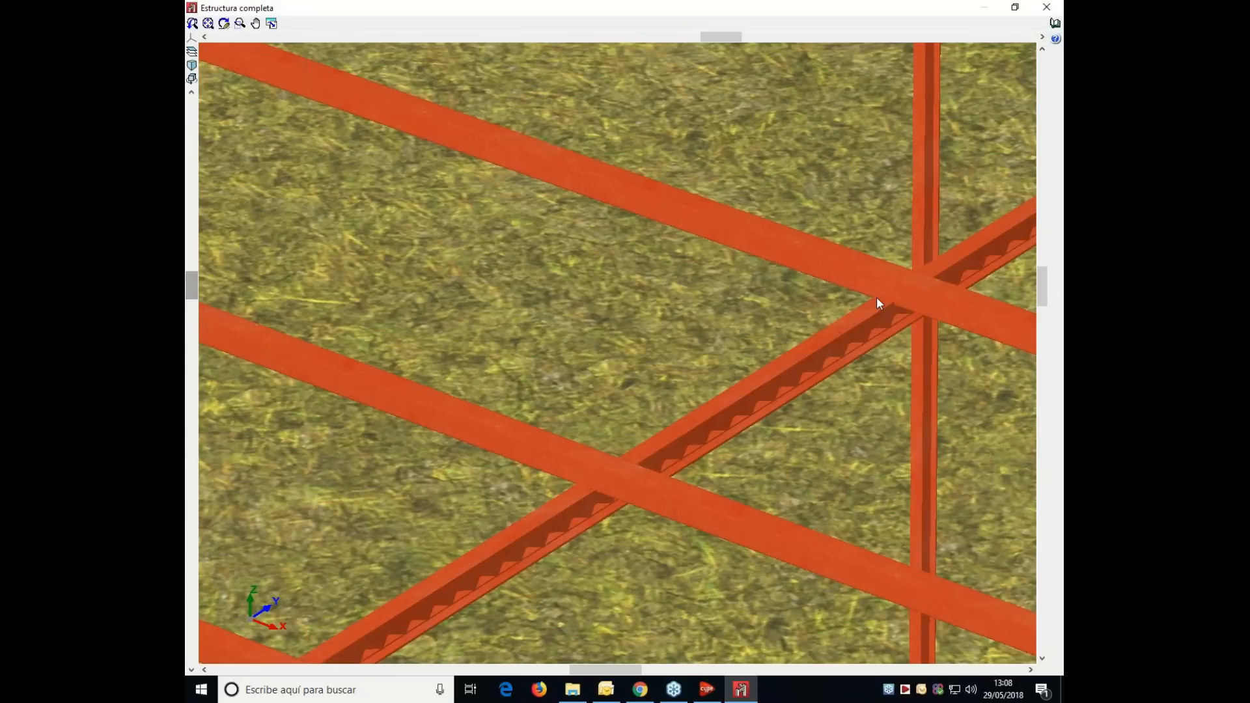
scroll(876, 298, down, 4)
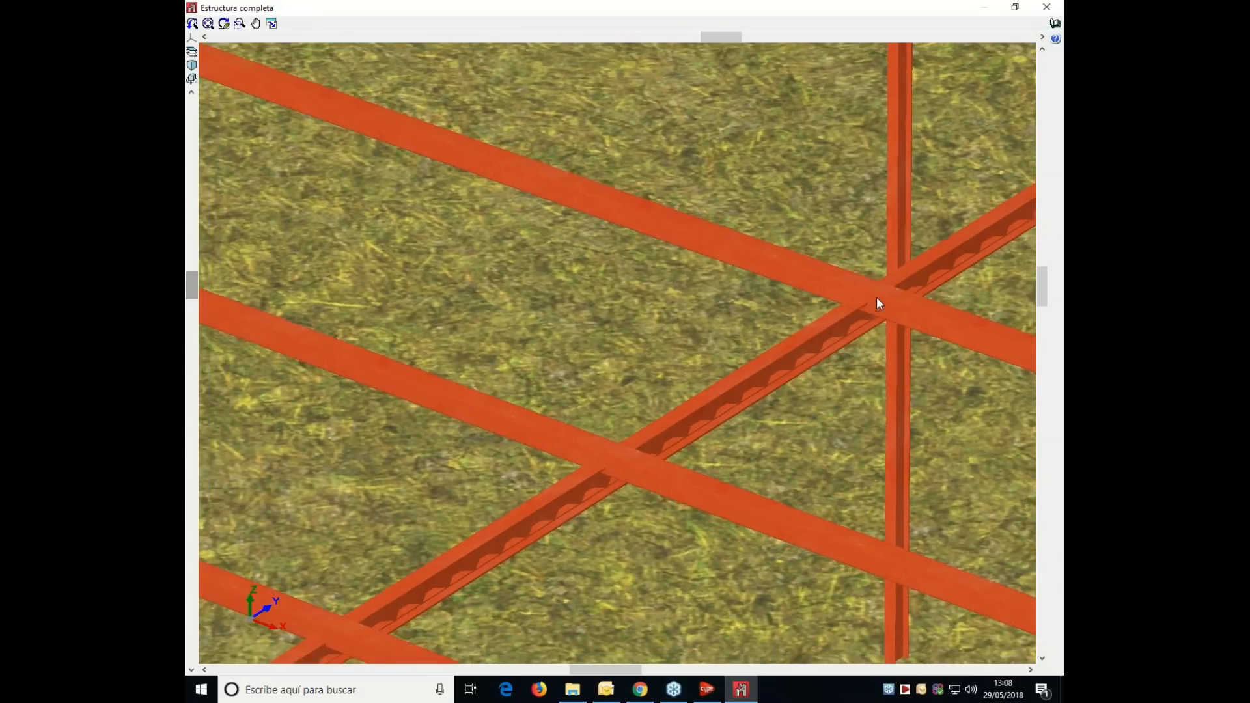
scroll(877, 299, down, 4)
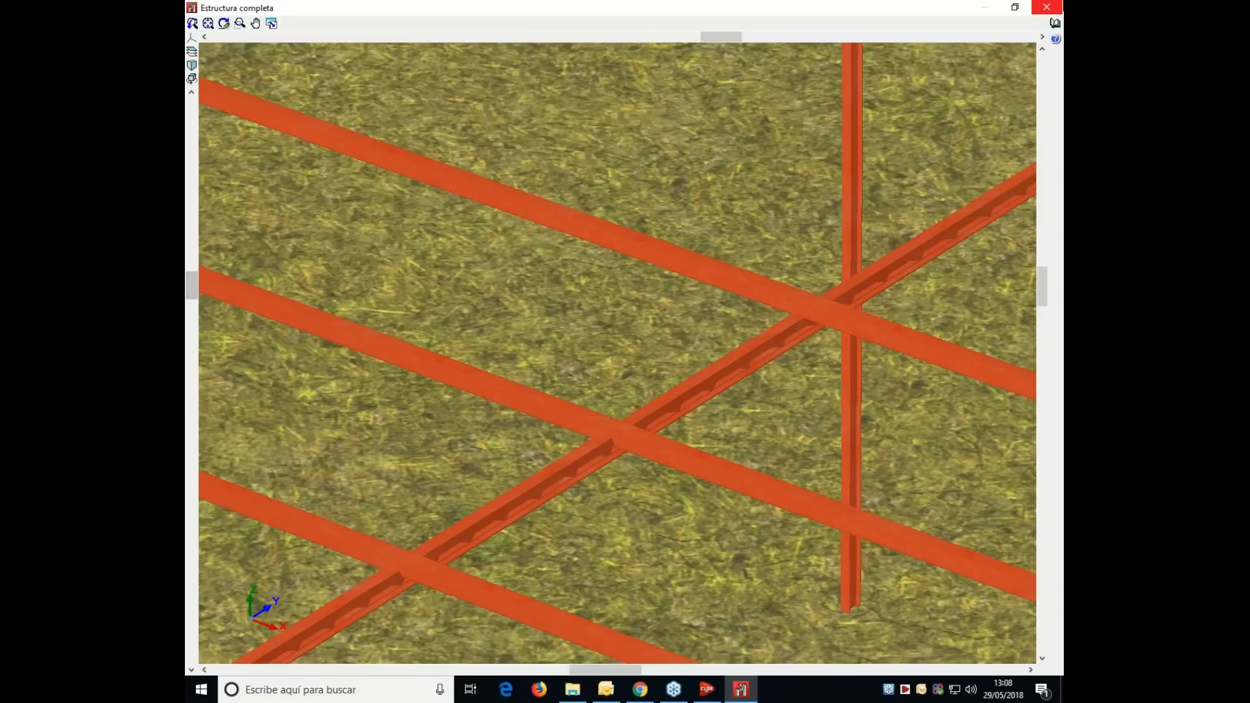
click(1061, 6)
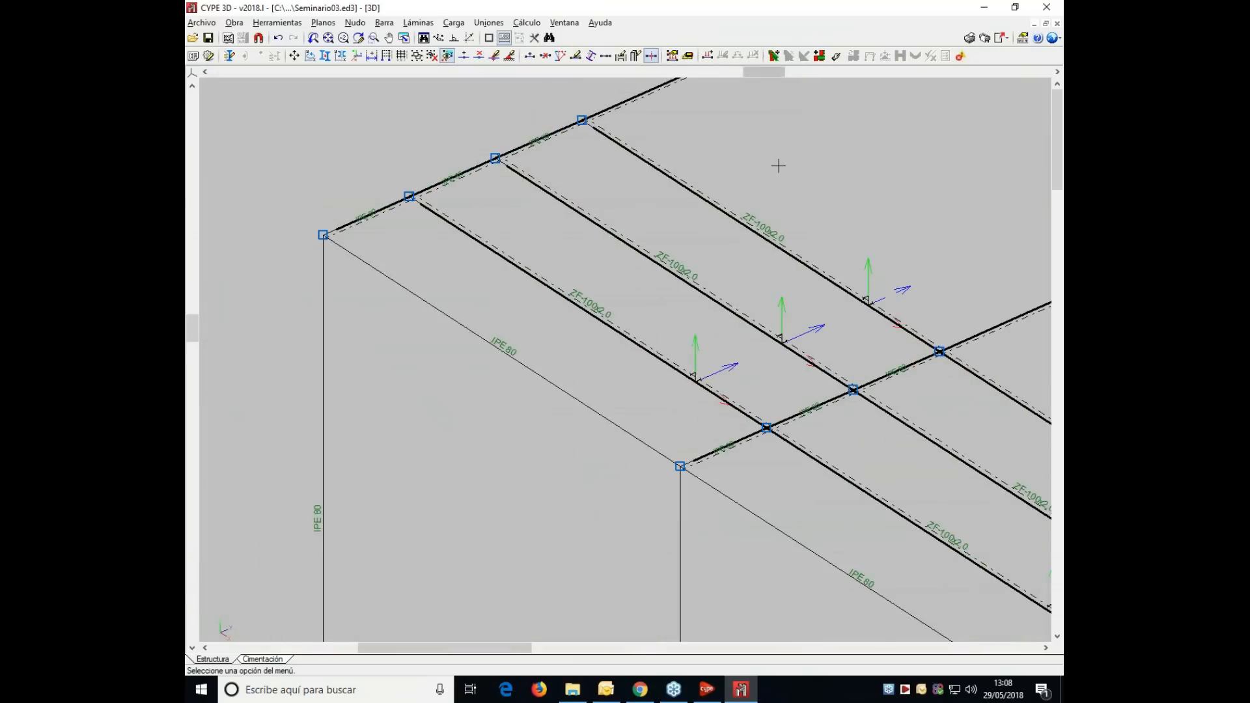
- Review the arrangement options offered for rolled IPE and cold-formed Z profiles on one intermediate longitudinal bar, without applying any change
scroll(778, 165, down, 1)
middle_drag(778, 165, 715, 186)
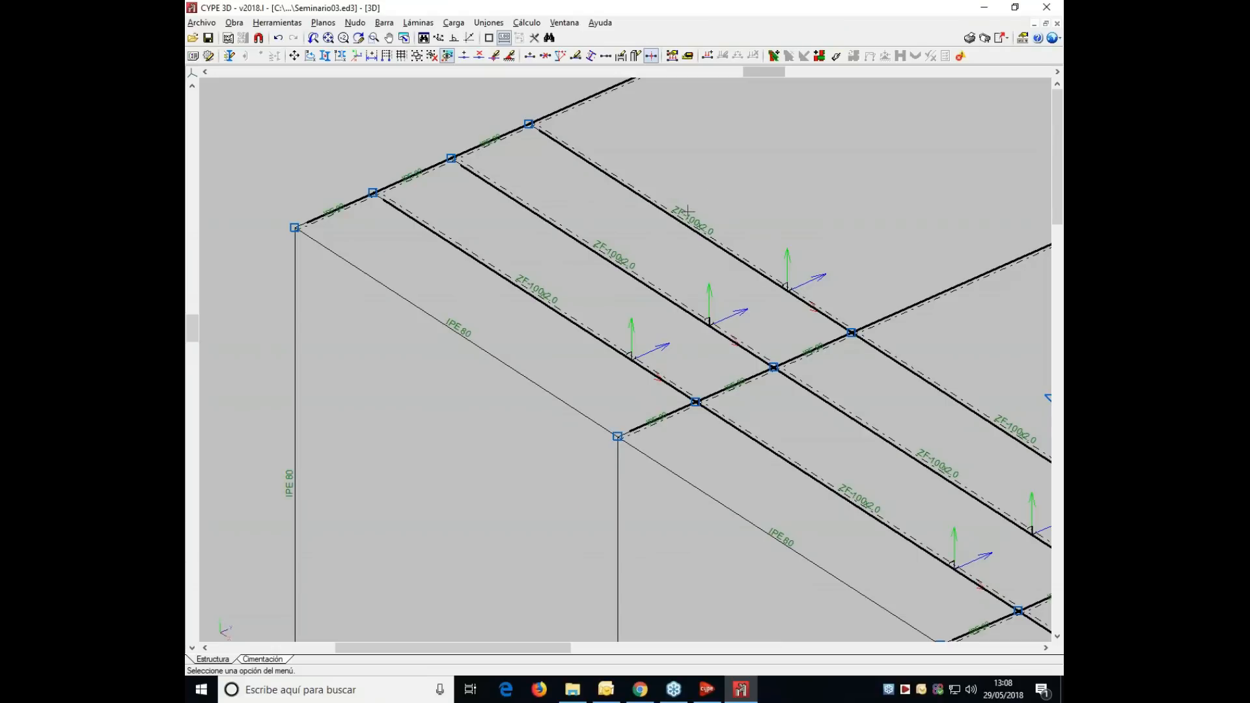
click(384, 22)
click(418, 126)
click(746, 270)
right_click(738, 266)
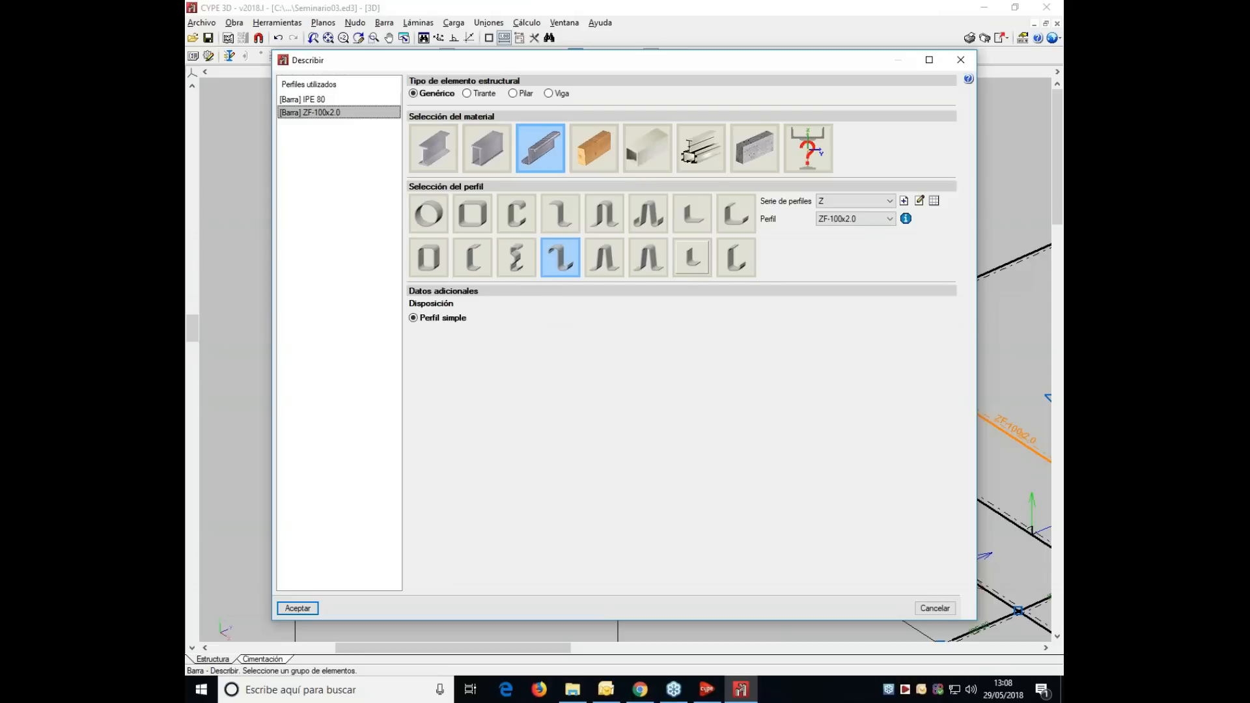
click(433, 157)
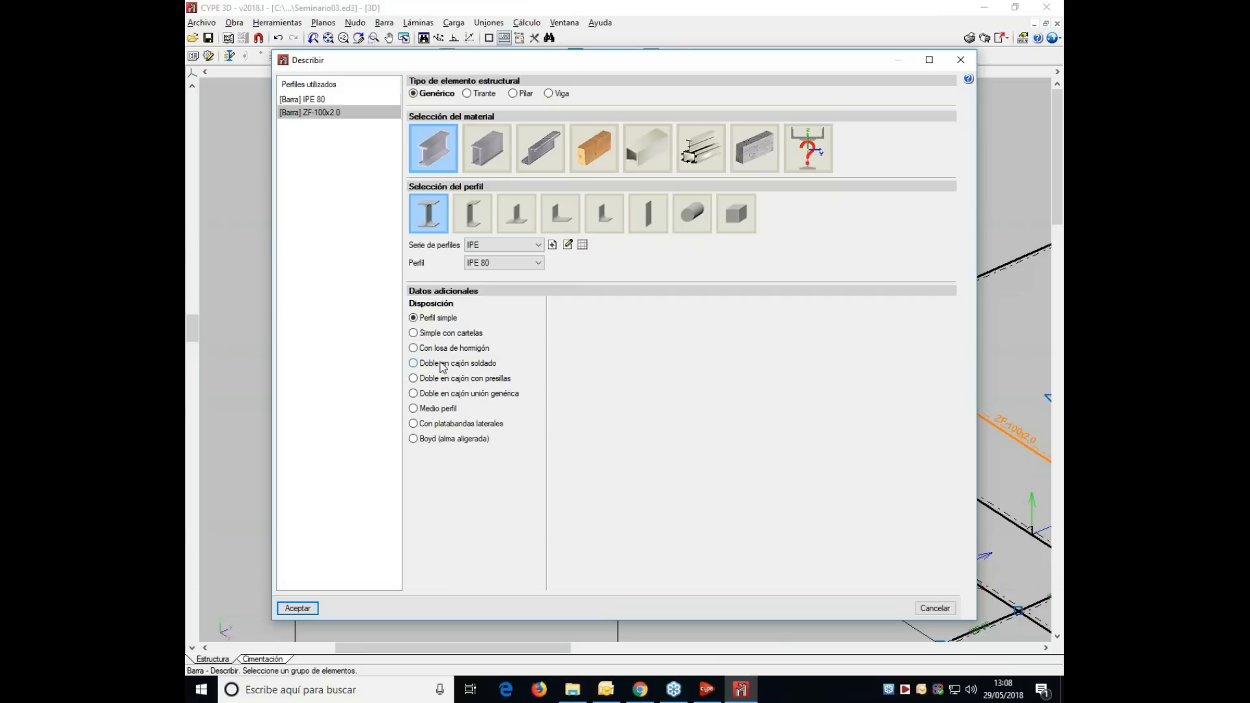
click(443, 366)
click(441, 350)
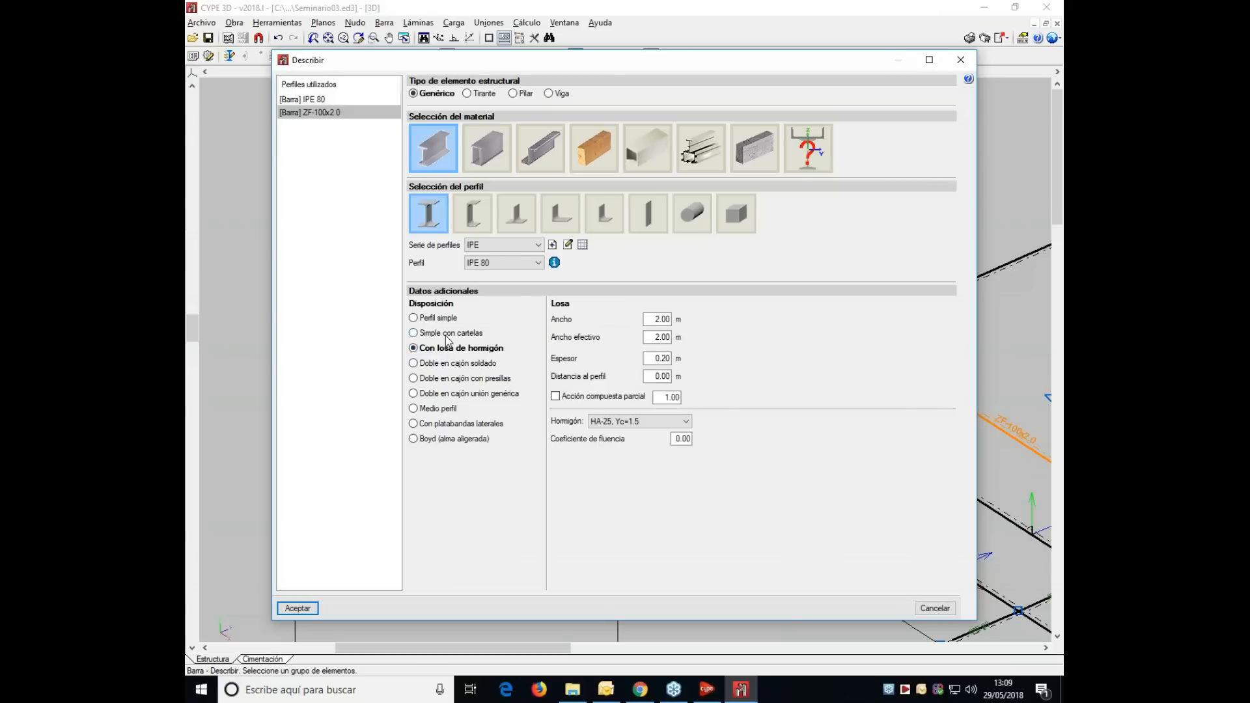
click(466, 334)
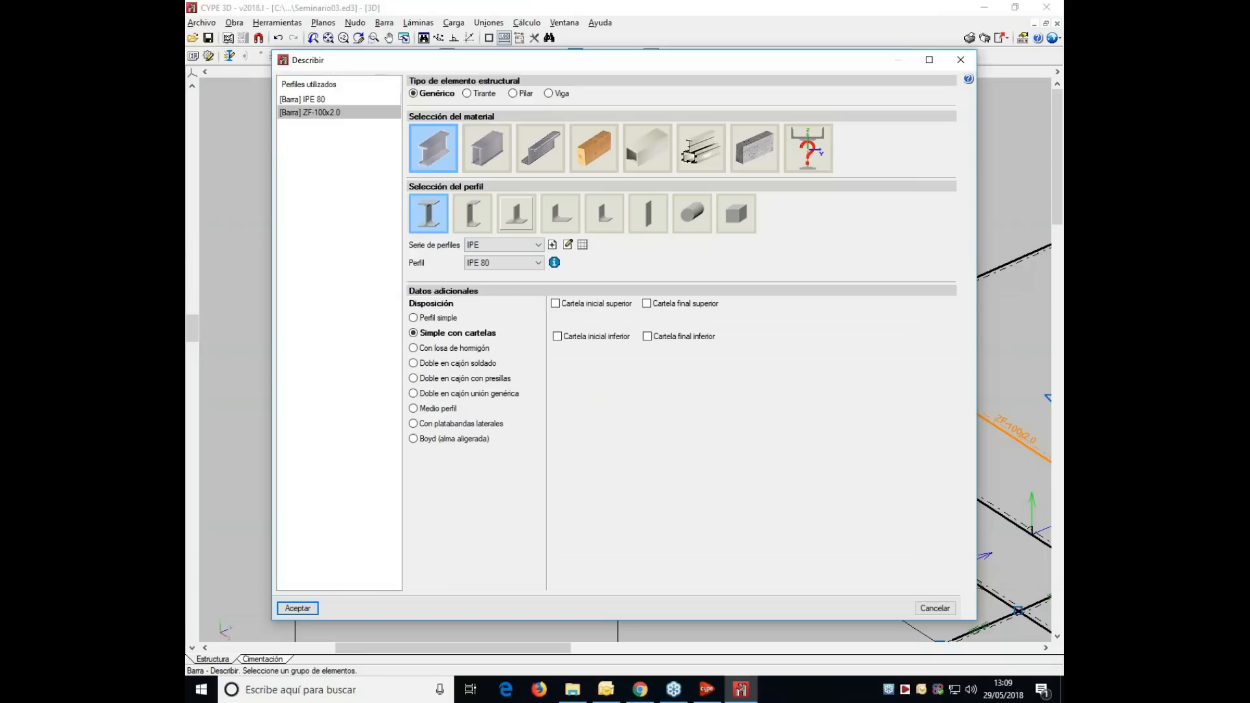
click(541, 149)
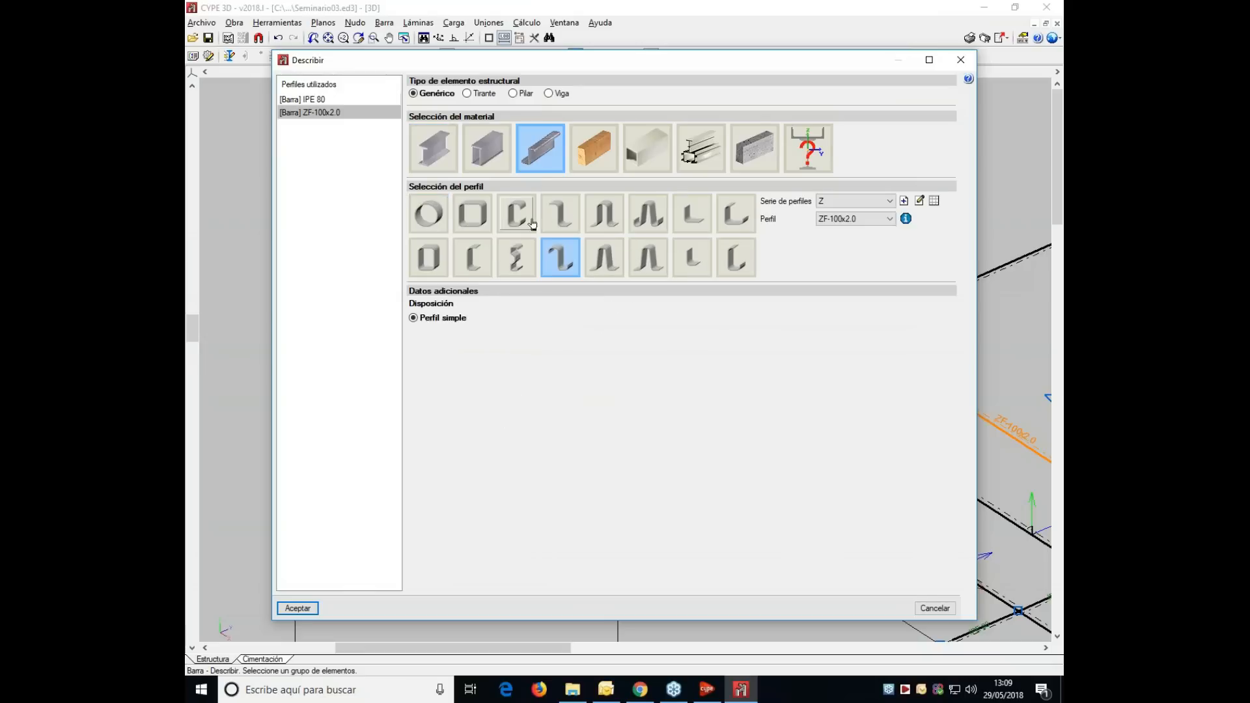
click(559, 215)
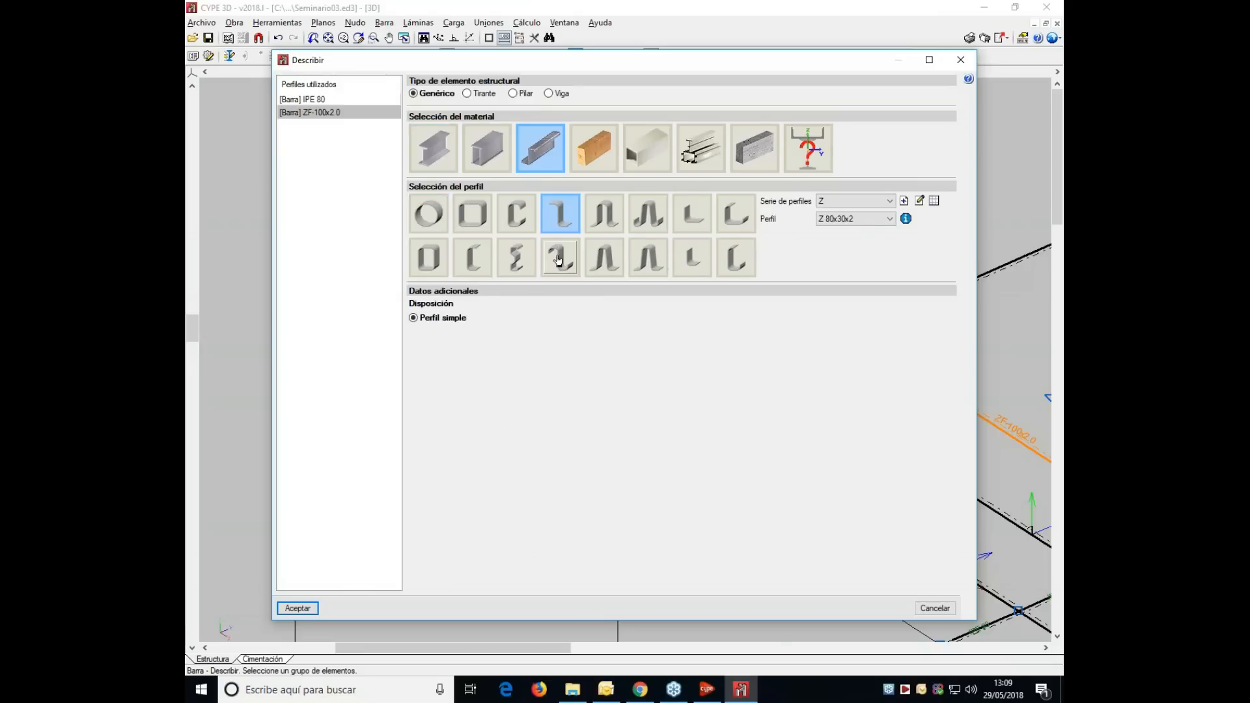
click(555, 269)
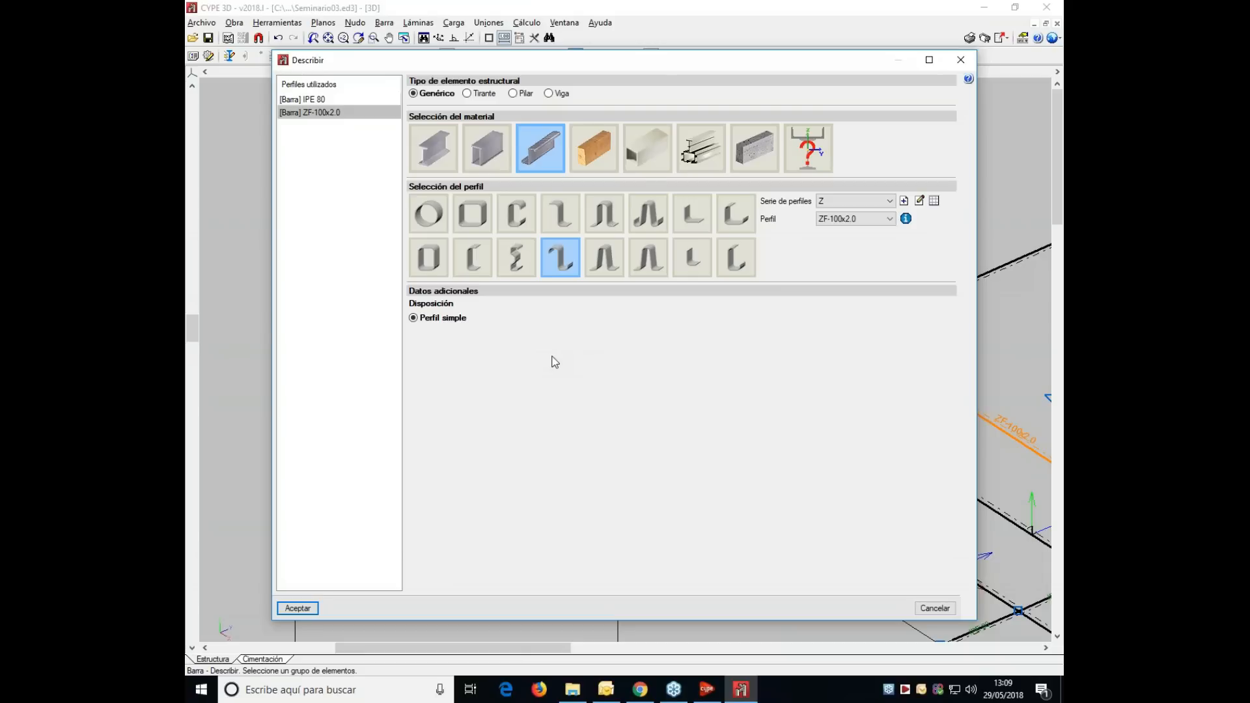
click(935, 608)
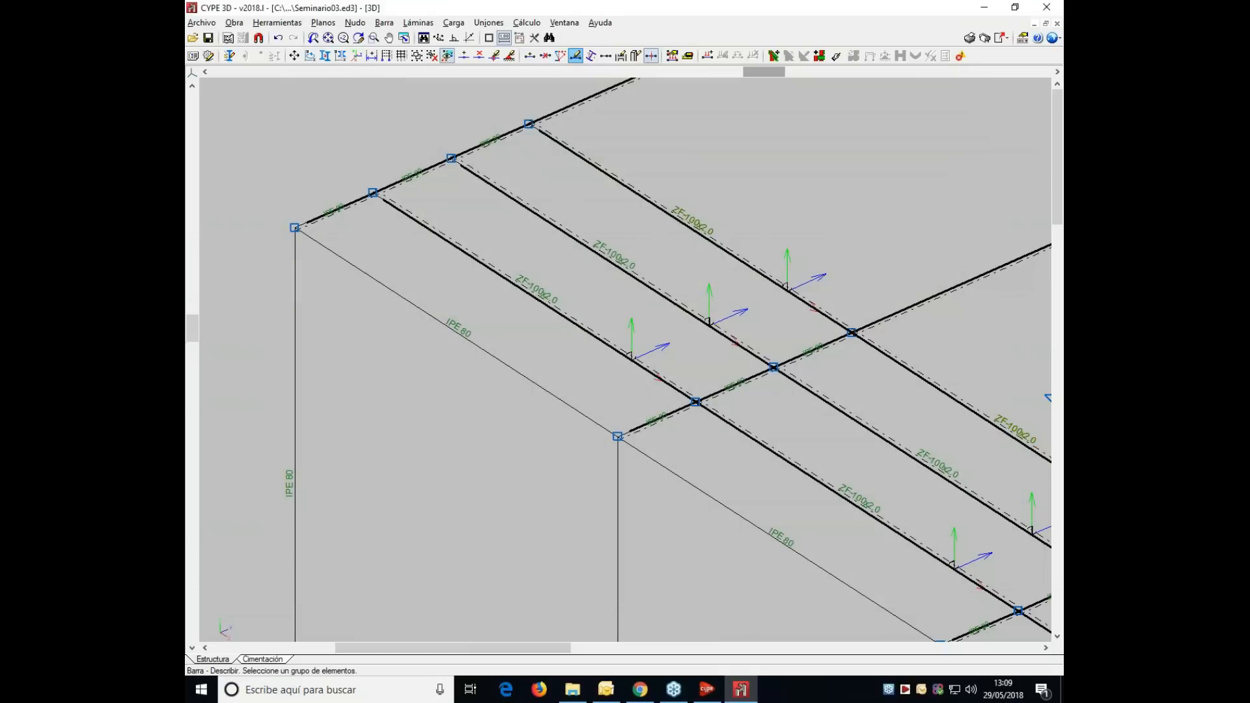
- Review the arrangement settings of the ZF-100x2.0 bar nearest the eave and close them without applying changes
click(384, 22)
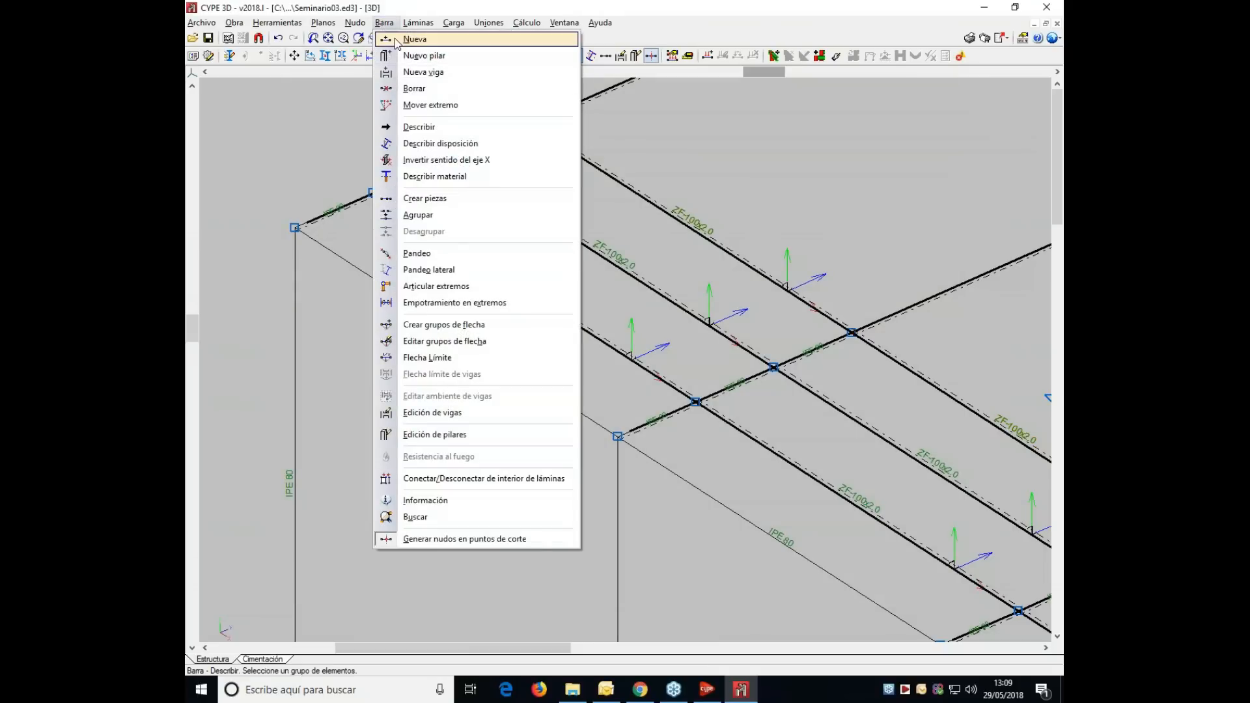
click(435, 145)
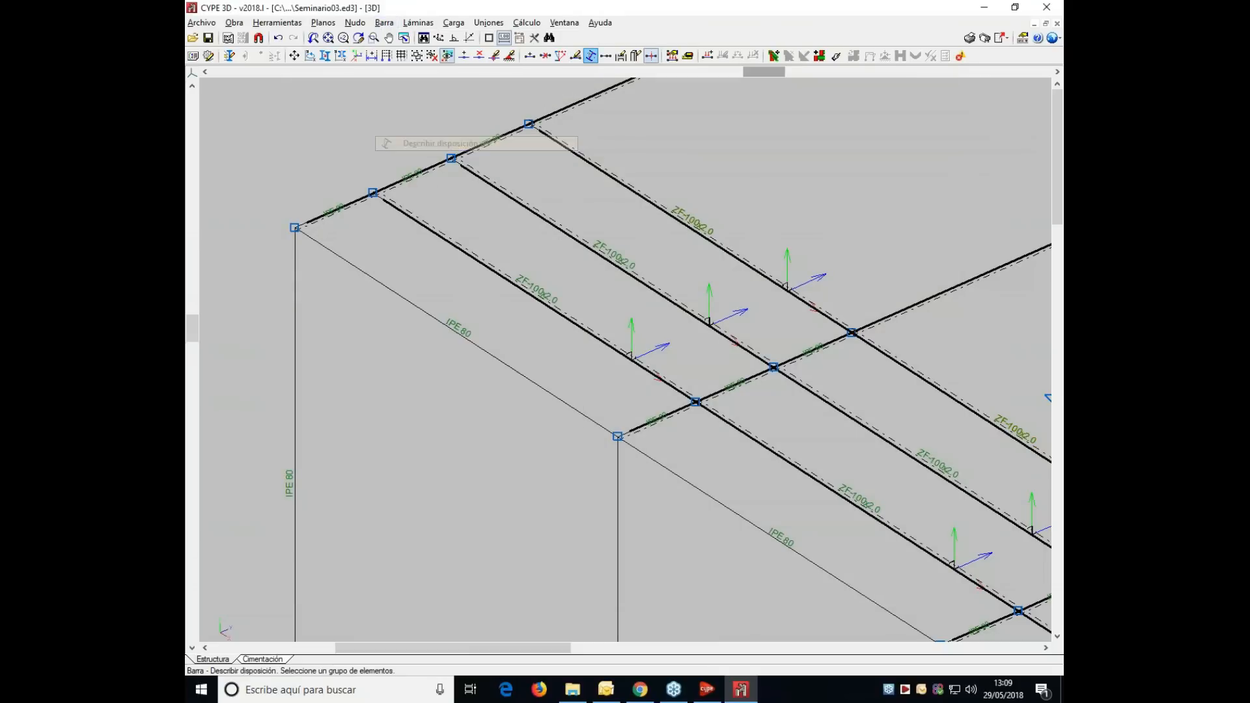
click(531, 318)
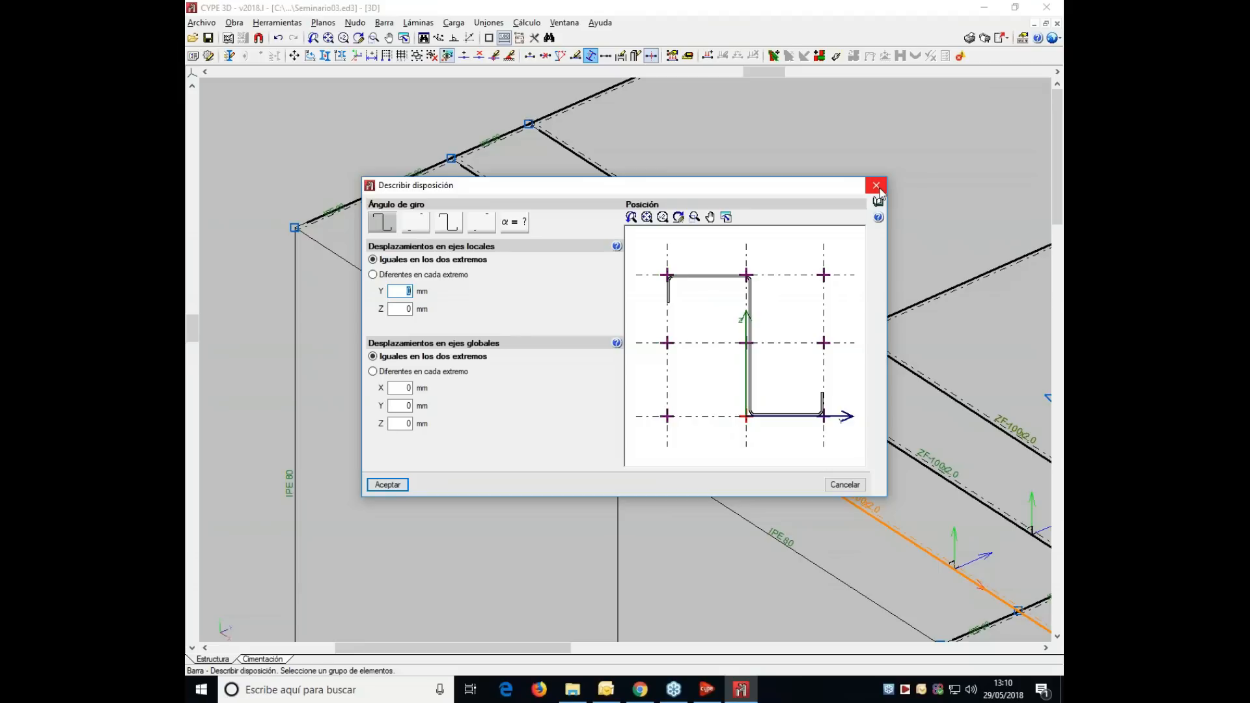
click(877, 188)
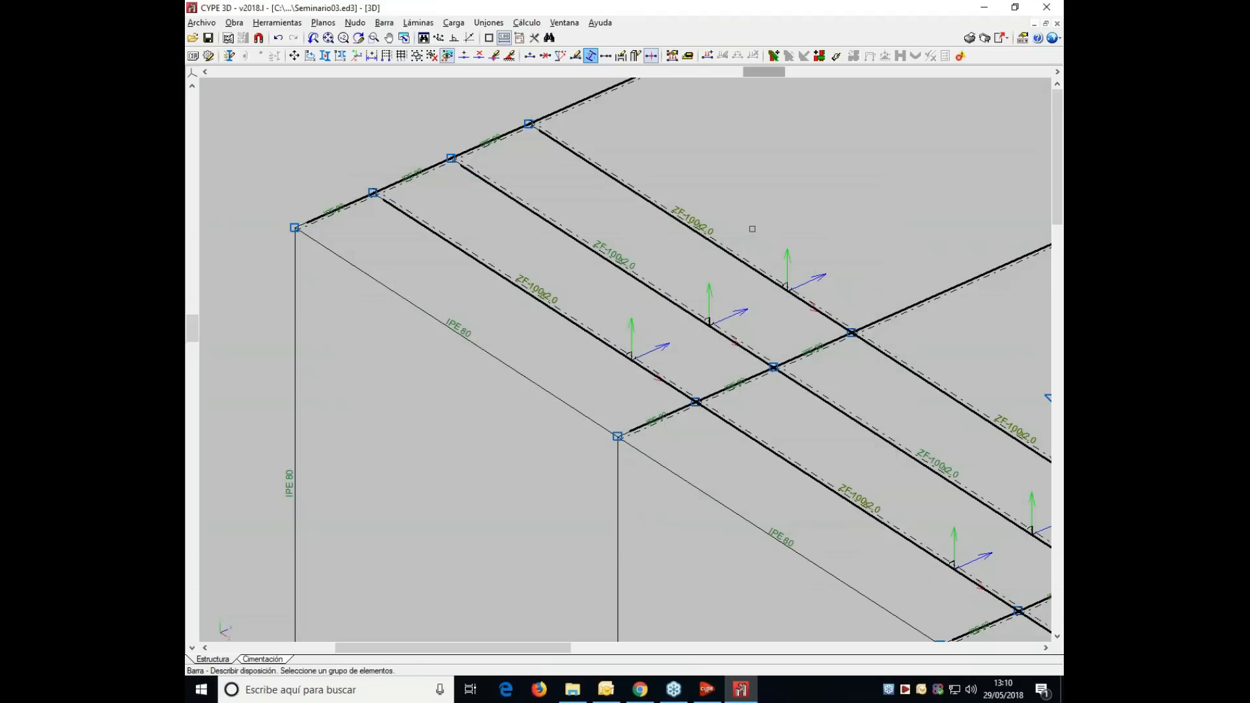
- Save the Seminario03 project and exit CYPE 3D, declining to save again
scroll(736, 249, down, 1)
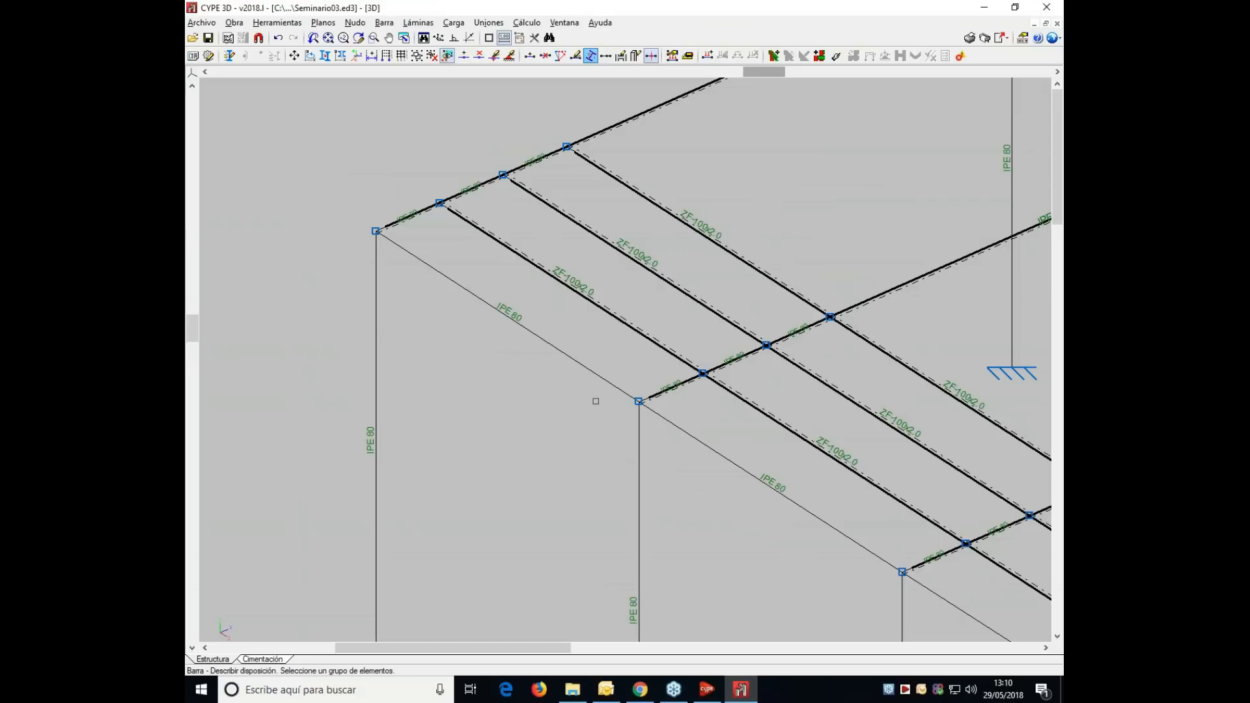
scroll(668, 404, down, 1)
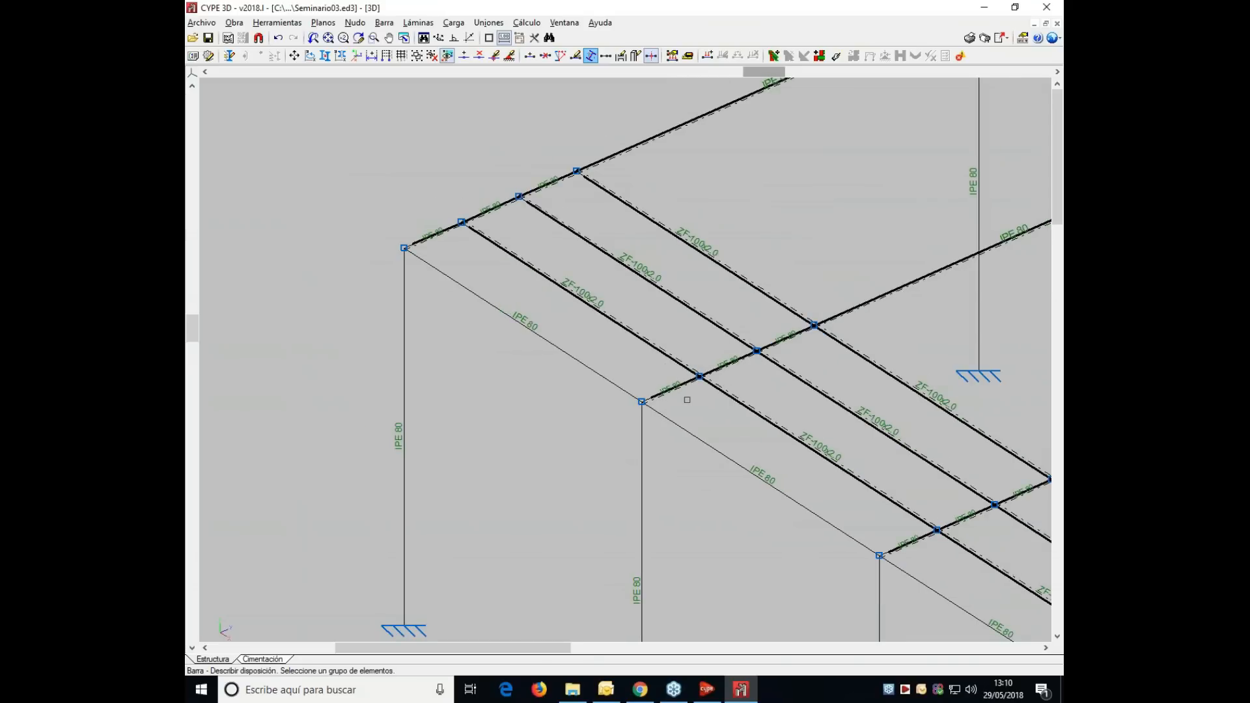
click(207, 41)
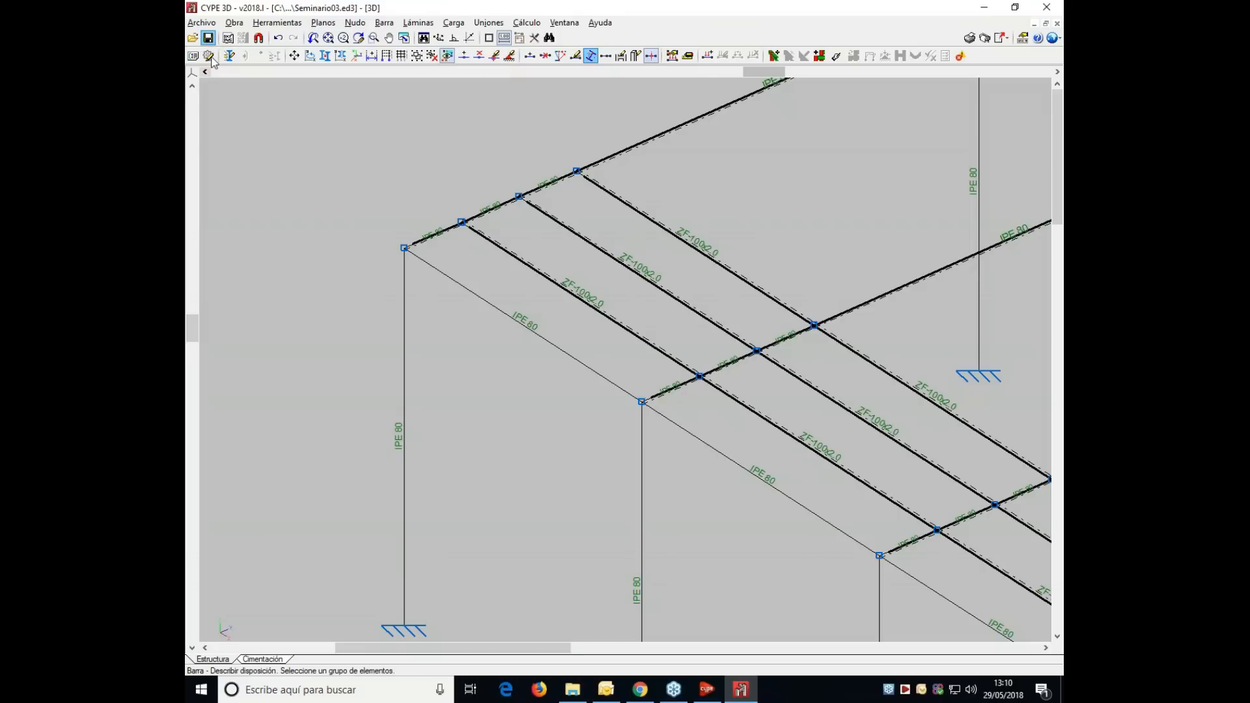
click(1046, 7)
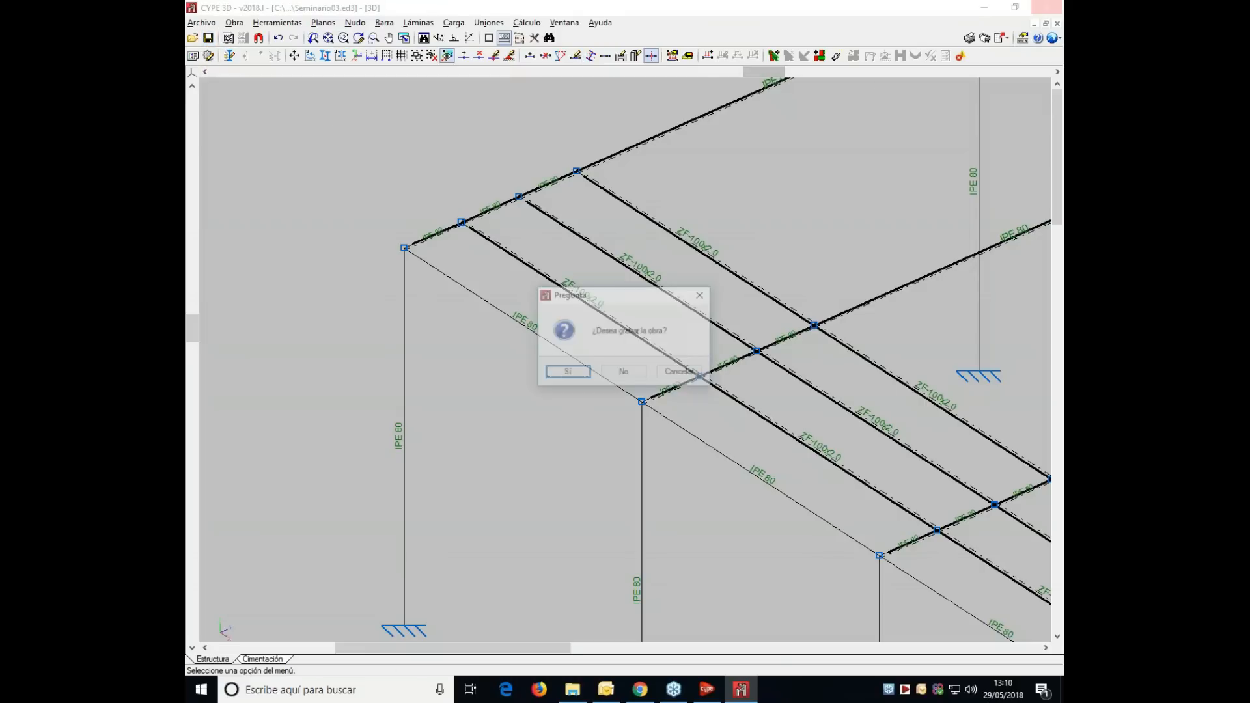
click(621, 378)
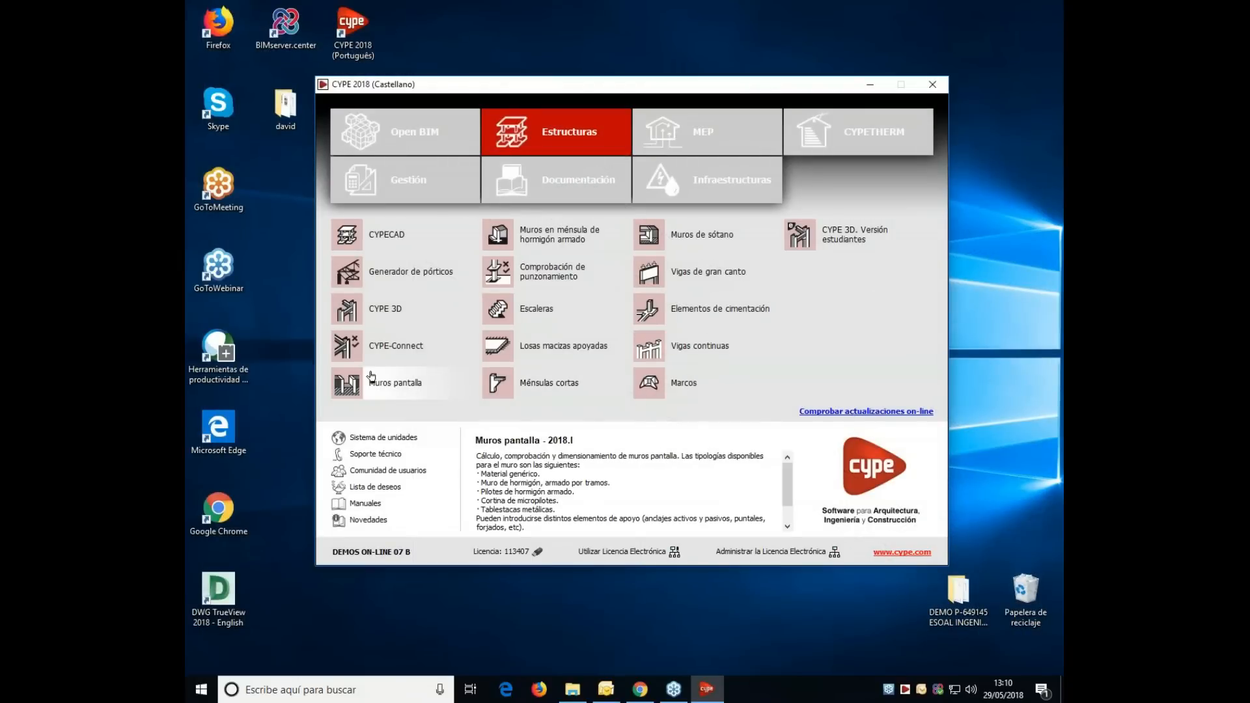
- Switch to Generador de pórticos and create a new project file named Seminario
click(398, 274)
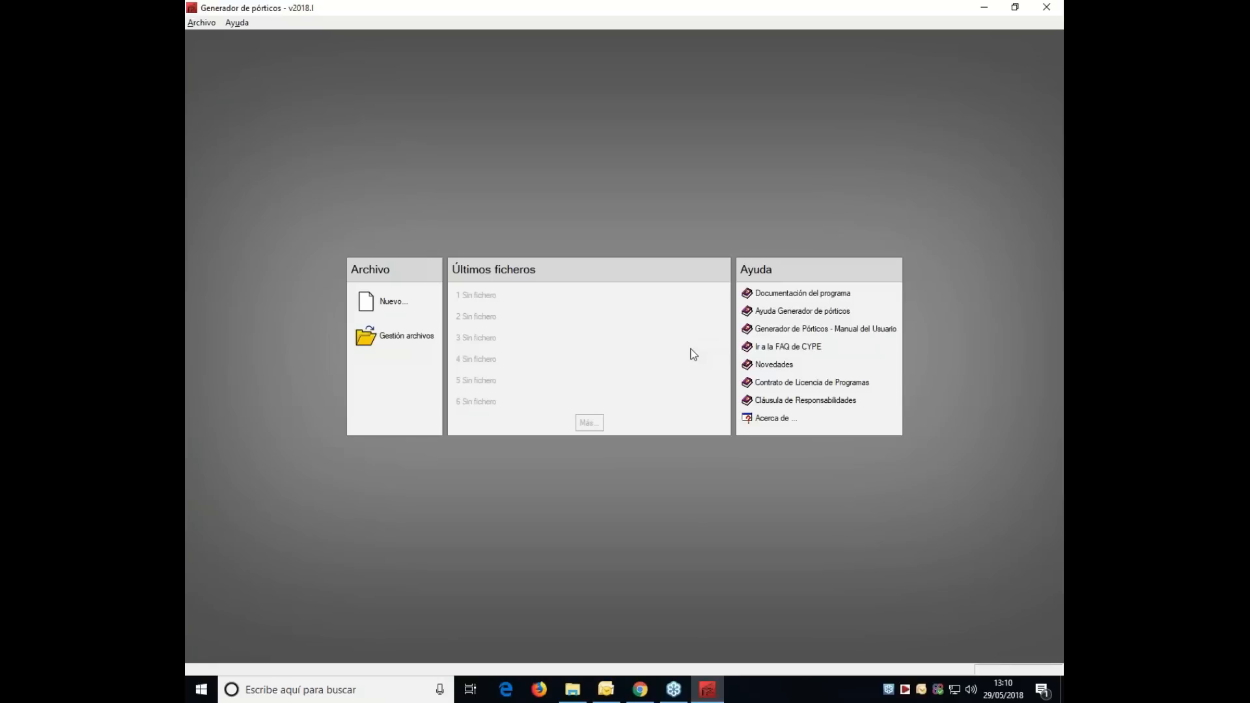
click(402, 307)
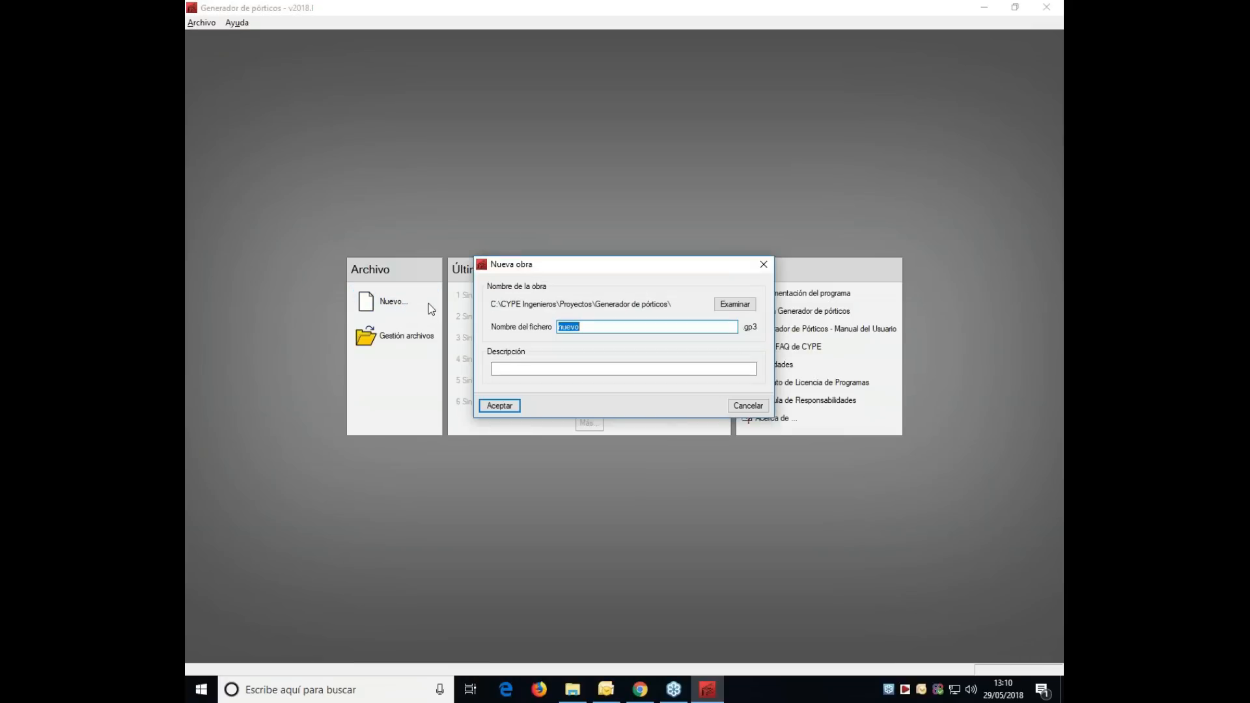
text(Seminario)
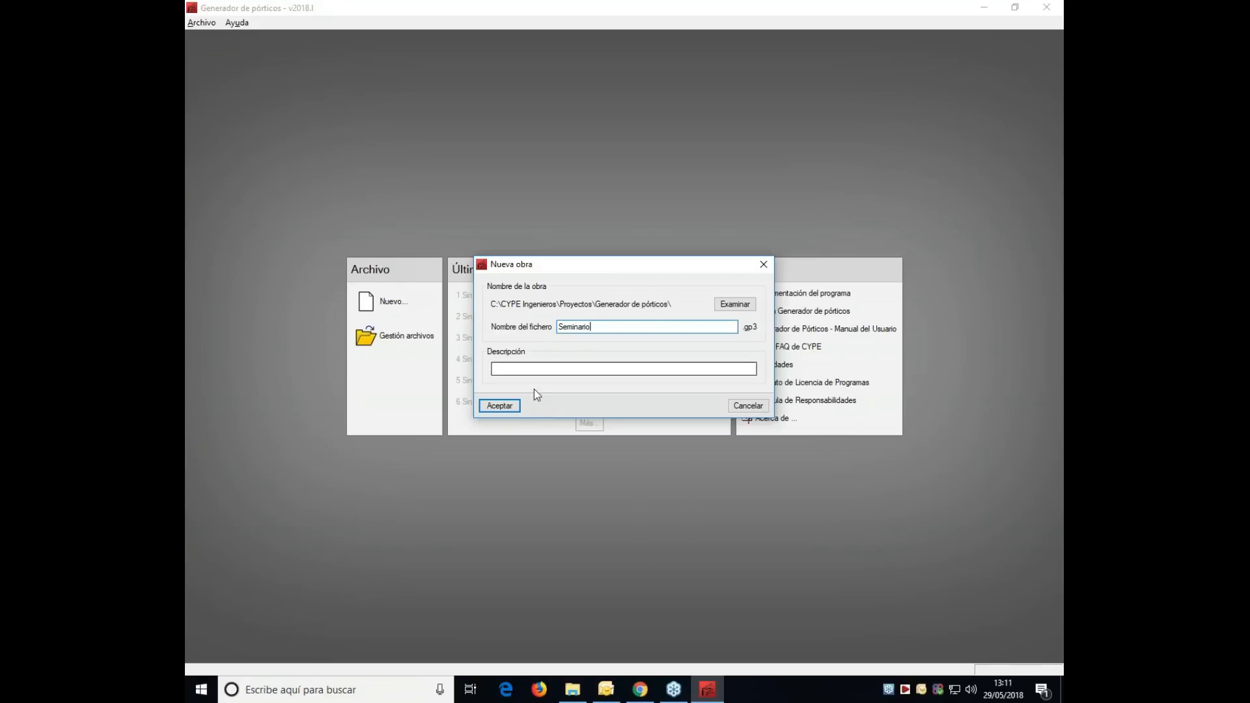
click(514, 407)
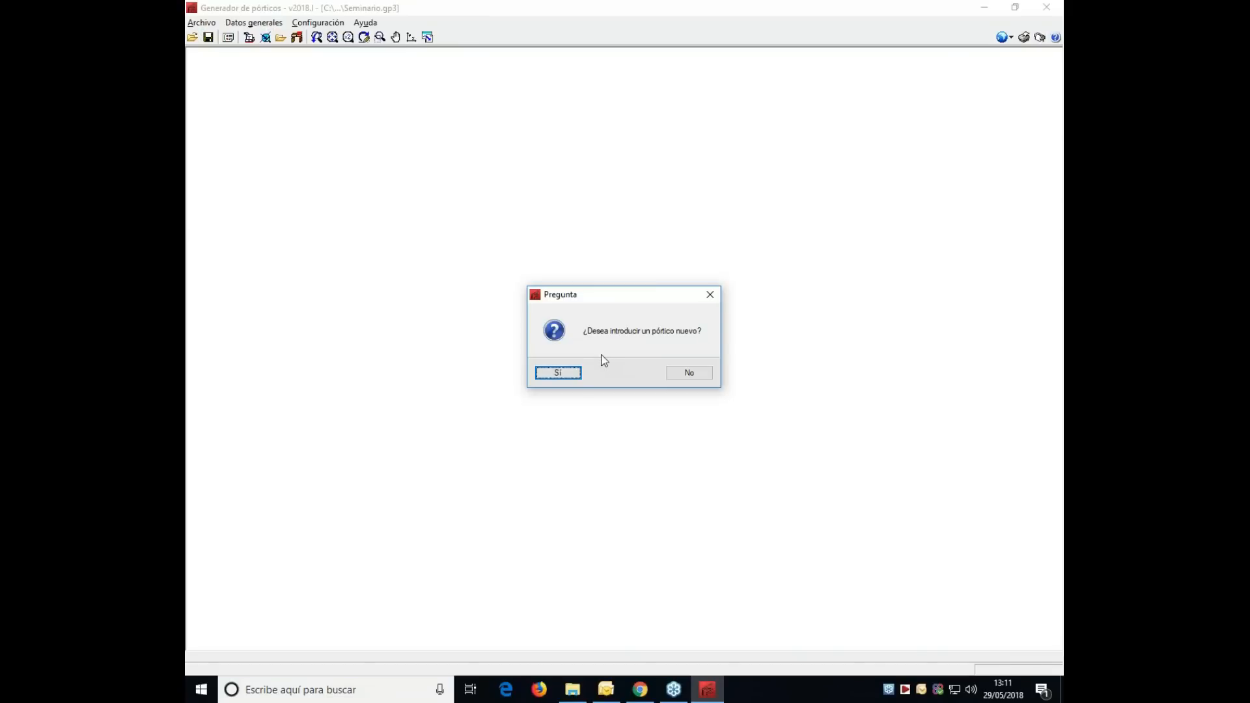
- Start introducing a new frame of the Dos aguas type
click(563, 375)
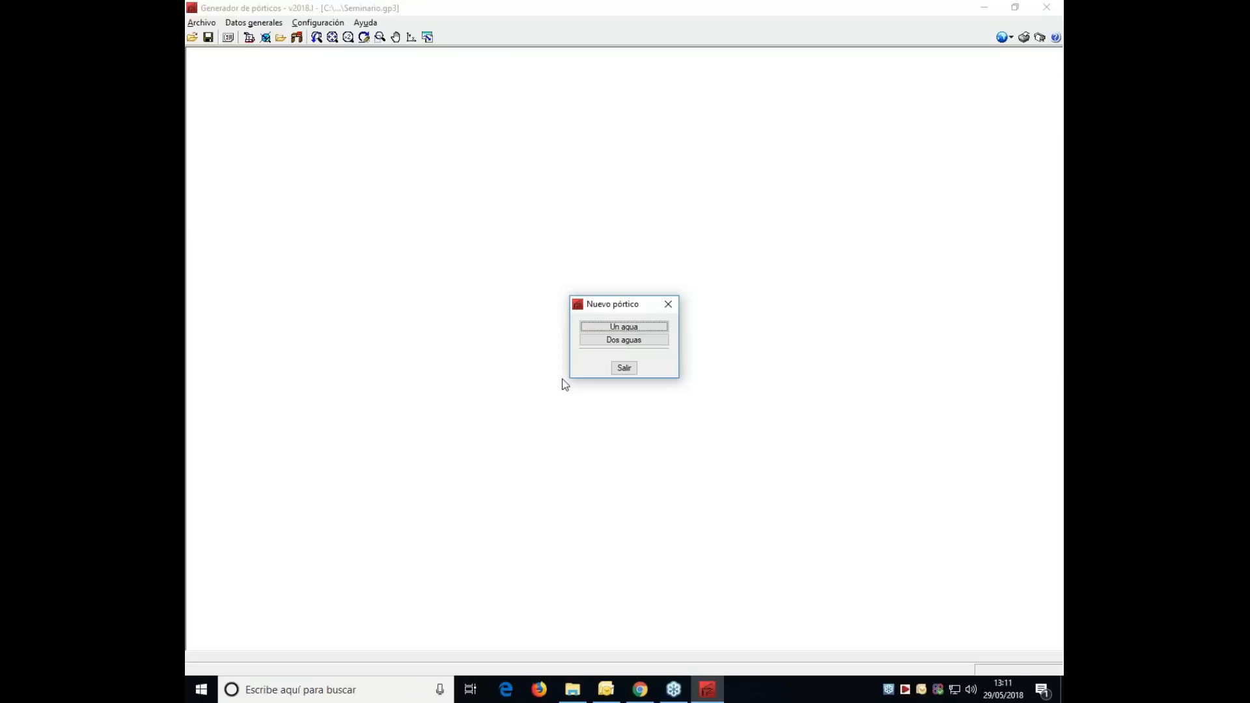
click(601, 328)
click(609, 340)
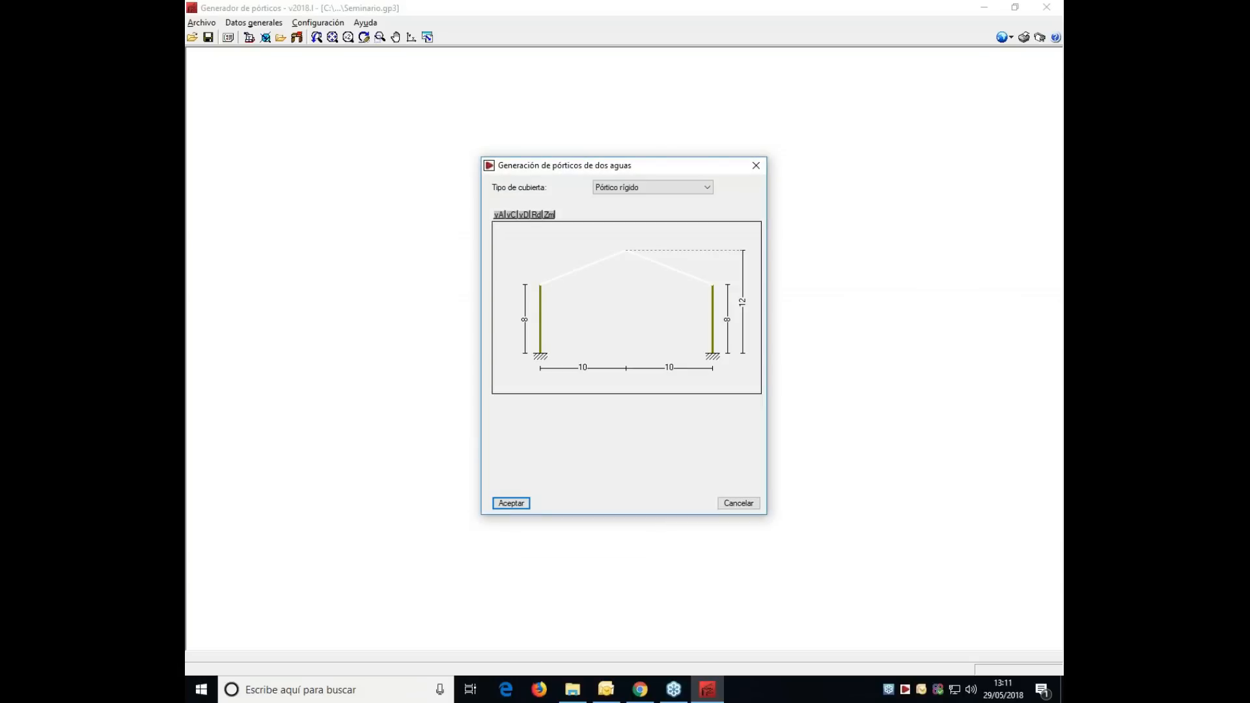
- Compare the available roof types, including Celosía belga, Polonceau recta invertida, Polonceau con peralte and Viga en celosía, and return to Pórtico rígido
click(619, 190)
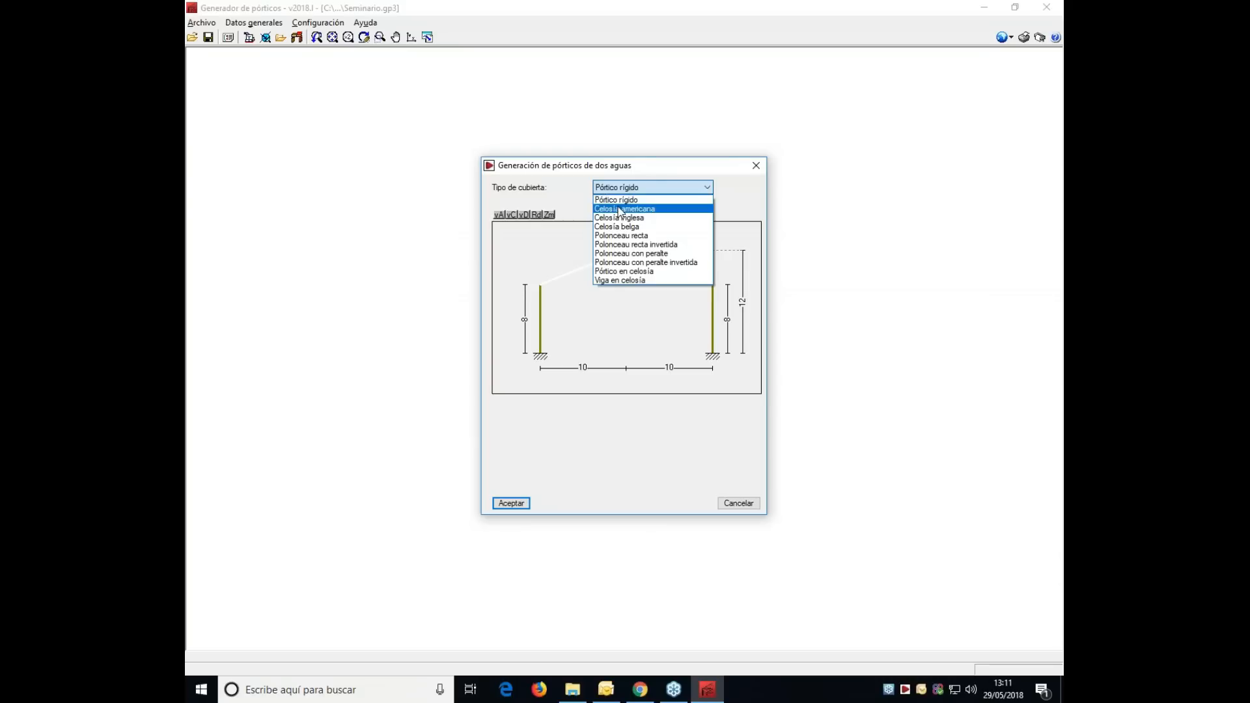
click(621, 208)
click(622, 188)
click(627, 213)
click(625, 188)
click(622, 204)
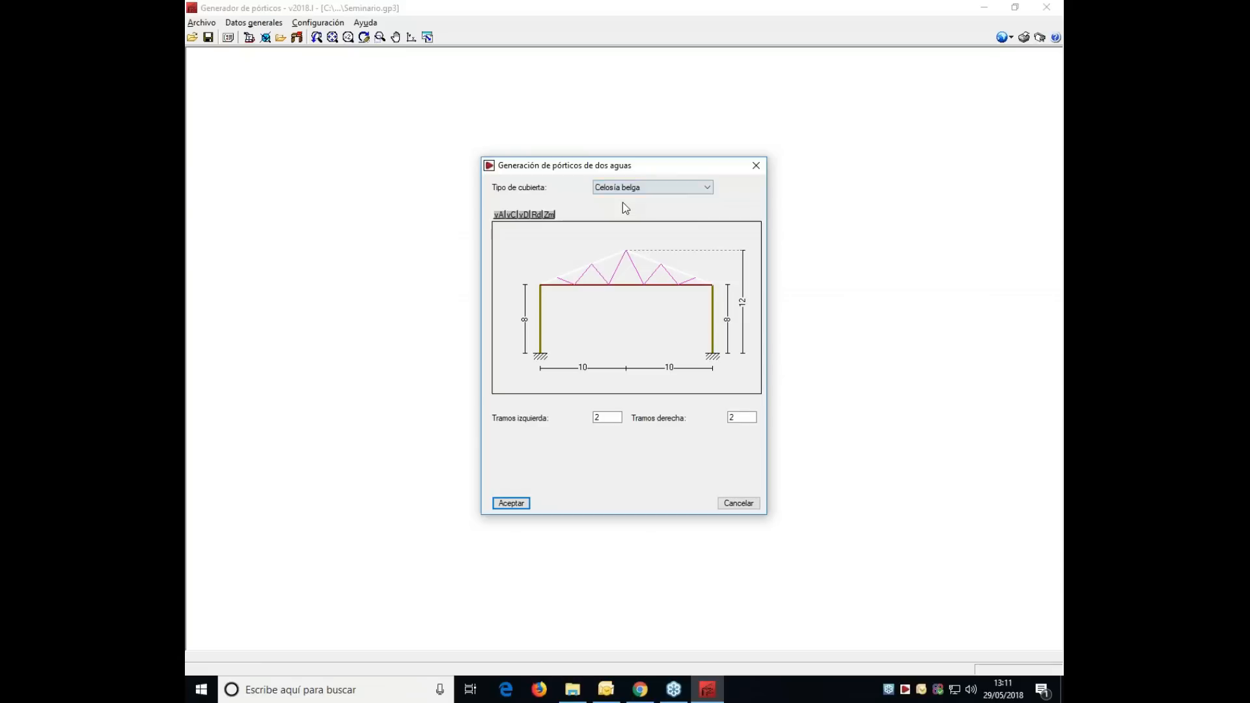
click(627, 190)
click(625, 235)
click(625, 196)
click(625, 245)
click(625, 187)
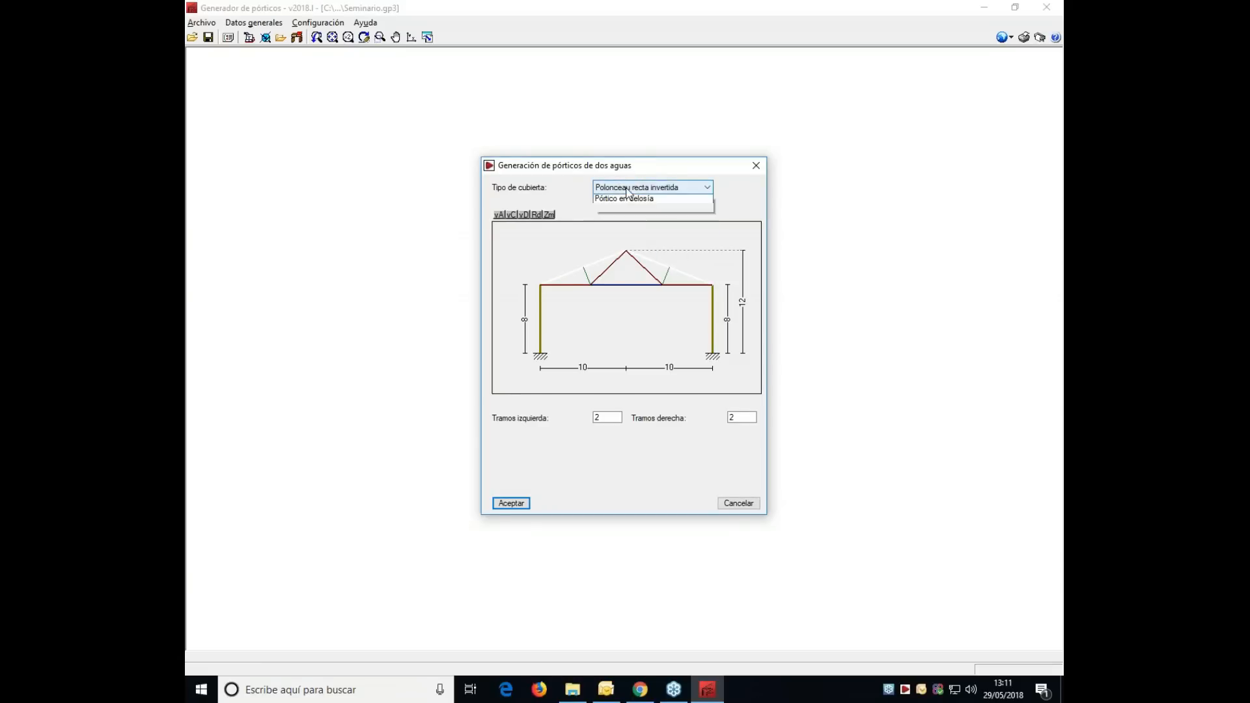
click(629, 254)
click(630, 198)
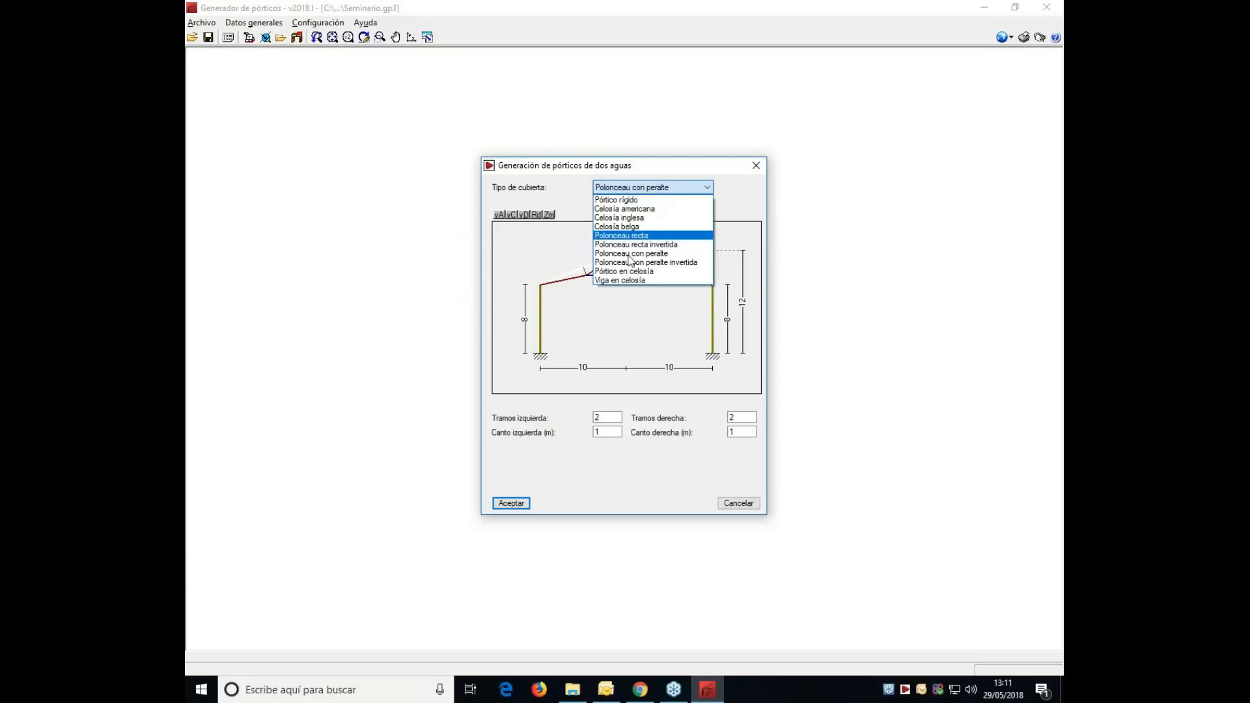
click(629, 281)
click(630, 187)
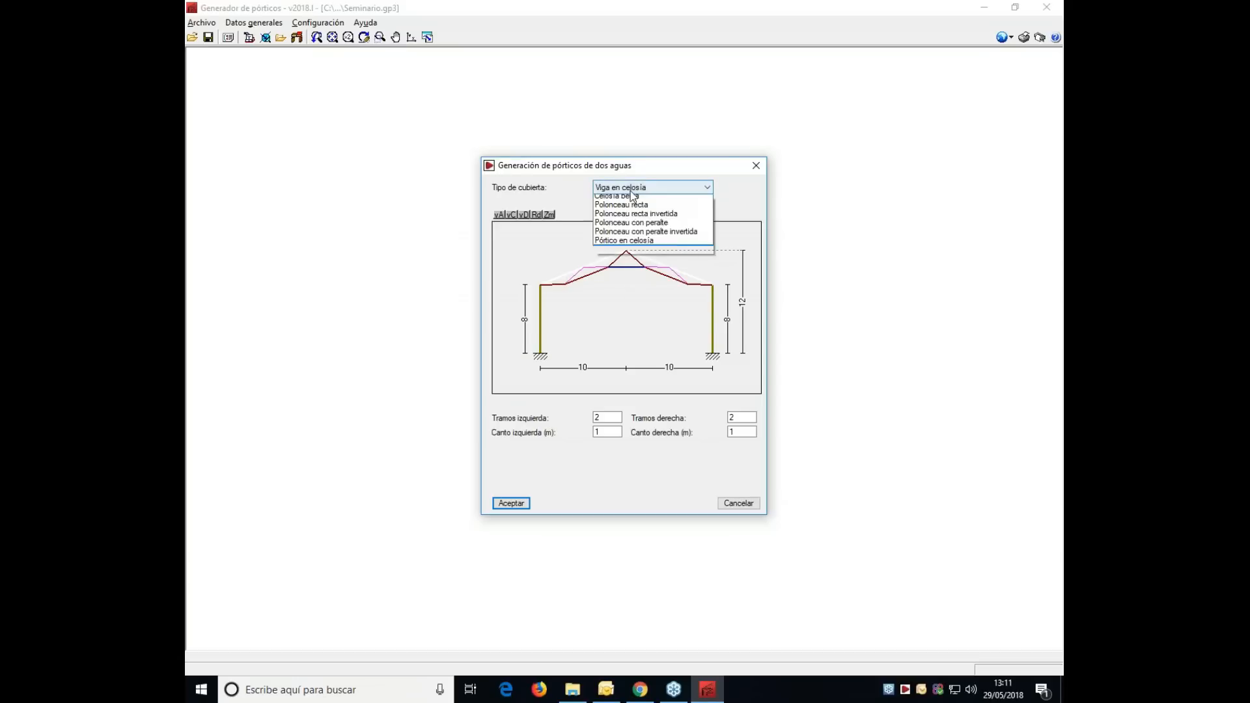
click(629, 198)
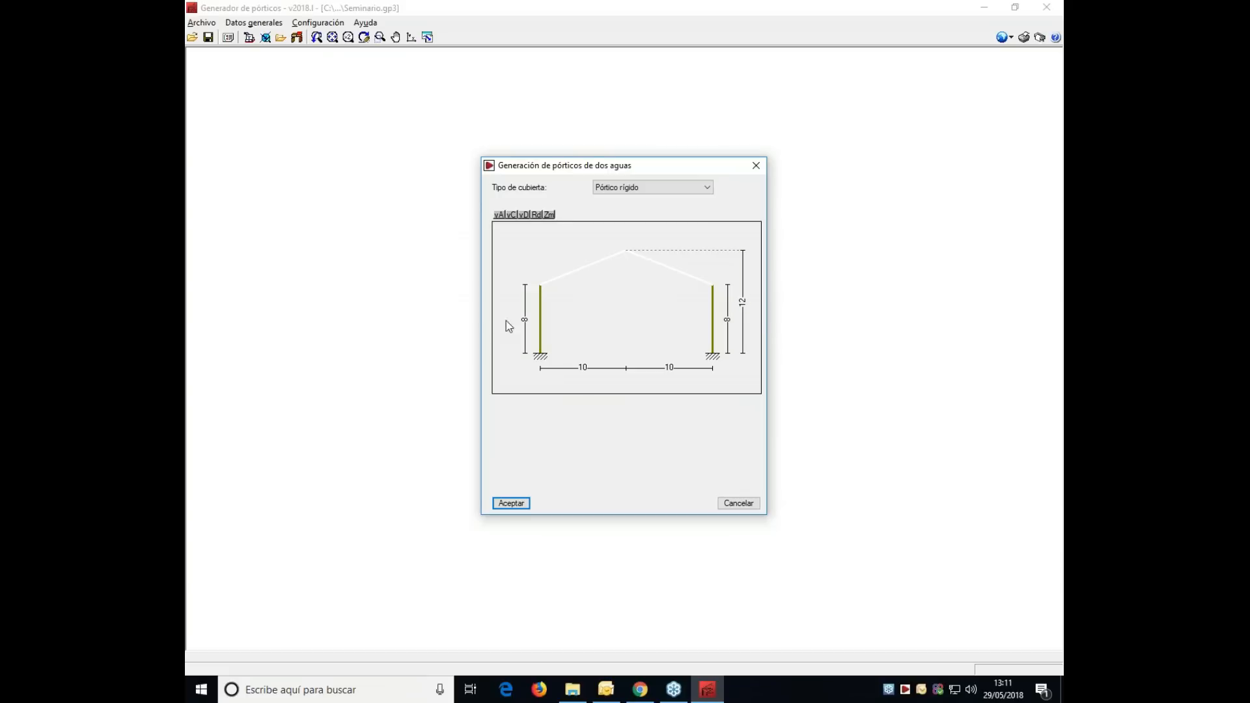
- Set the height of both columns of the rigid frame to 6 m
click(525, 320)
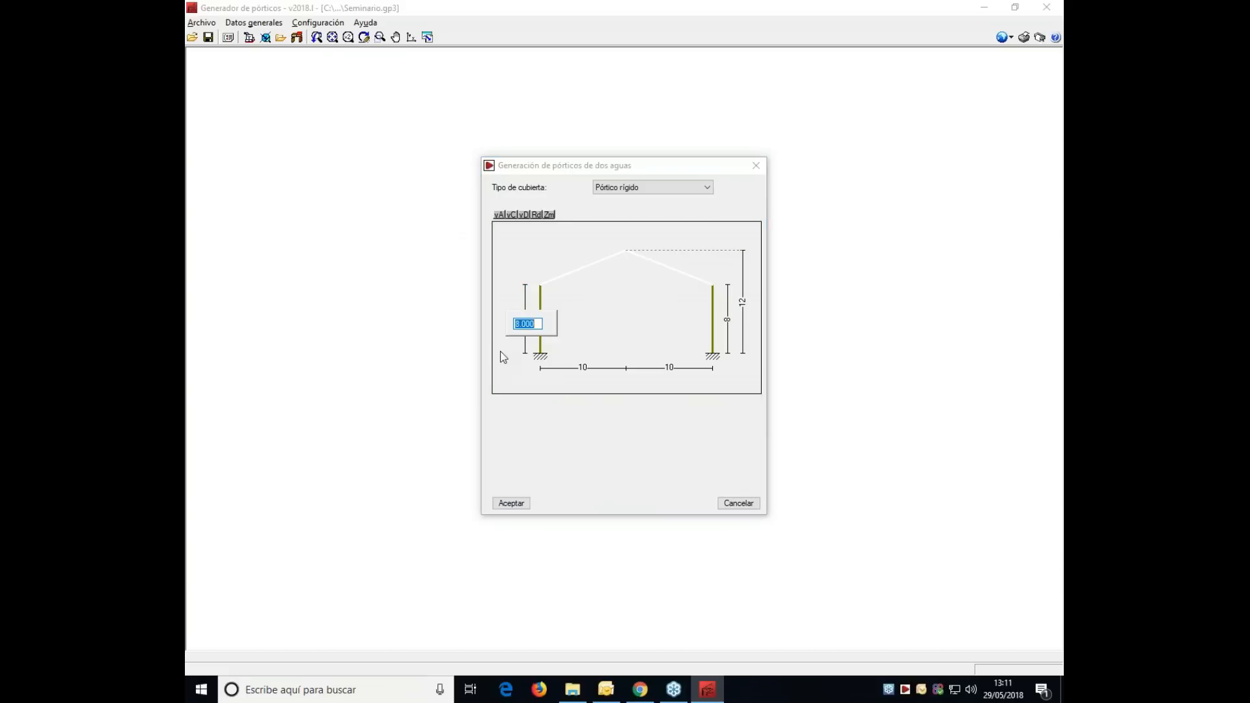
text(6)
key(Return)
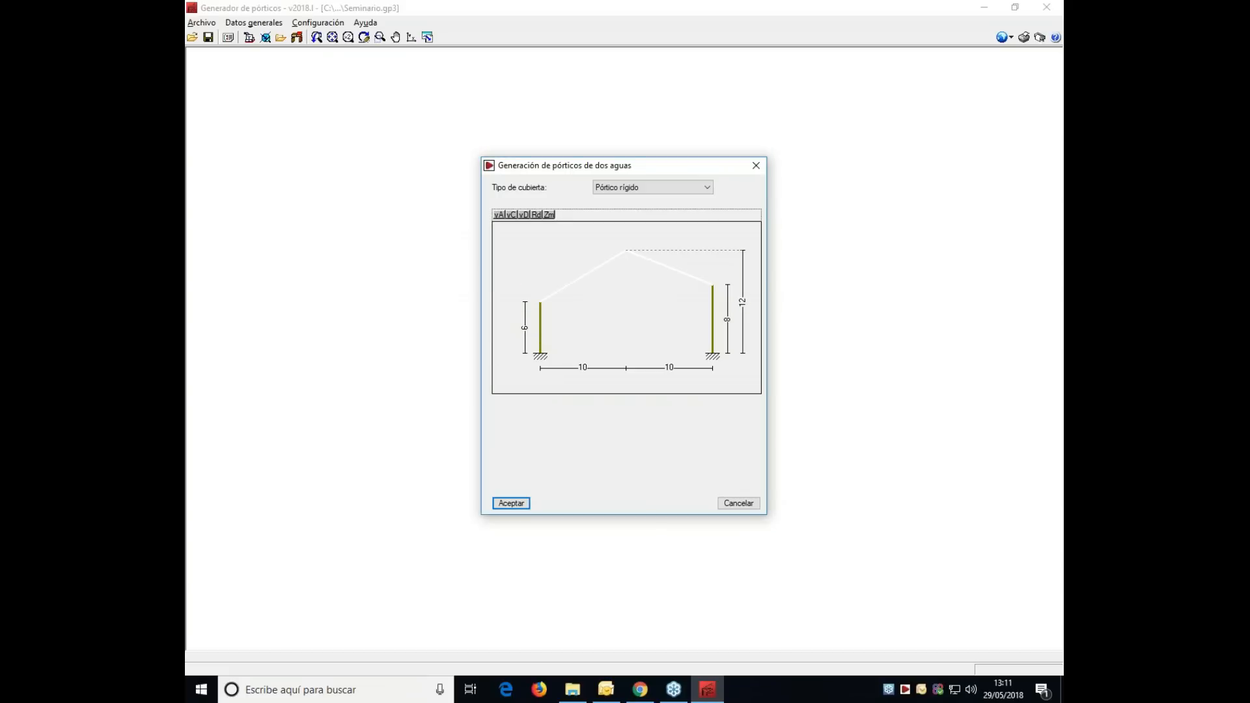
click(724, 327)
text(6)
key(Return)
- Set both half-spans of the frame to 5 m
click(586, 369)
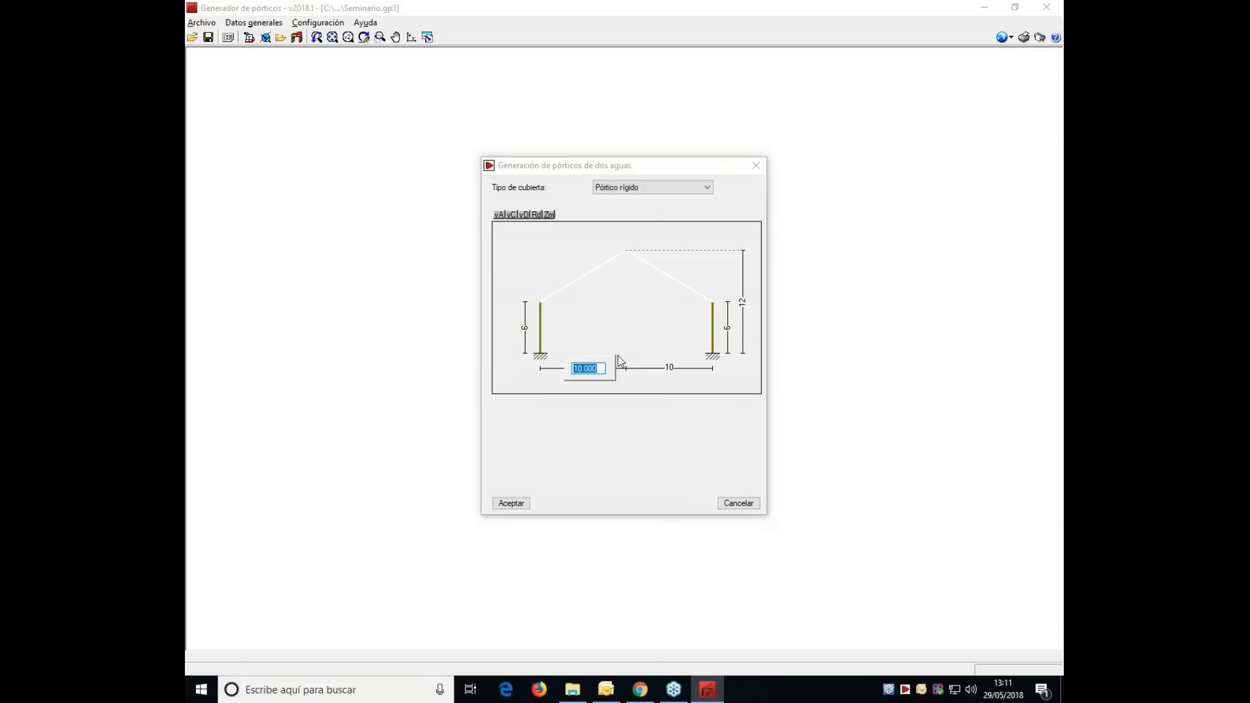
text(5)
key(Return)
click(641, 370)
text(5)
key(Return)
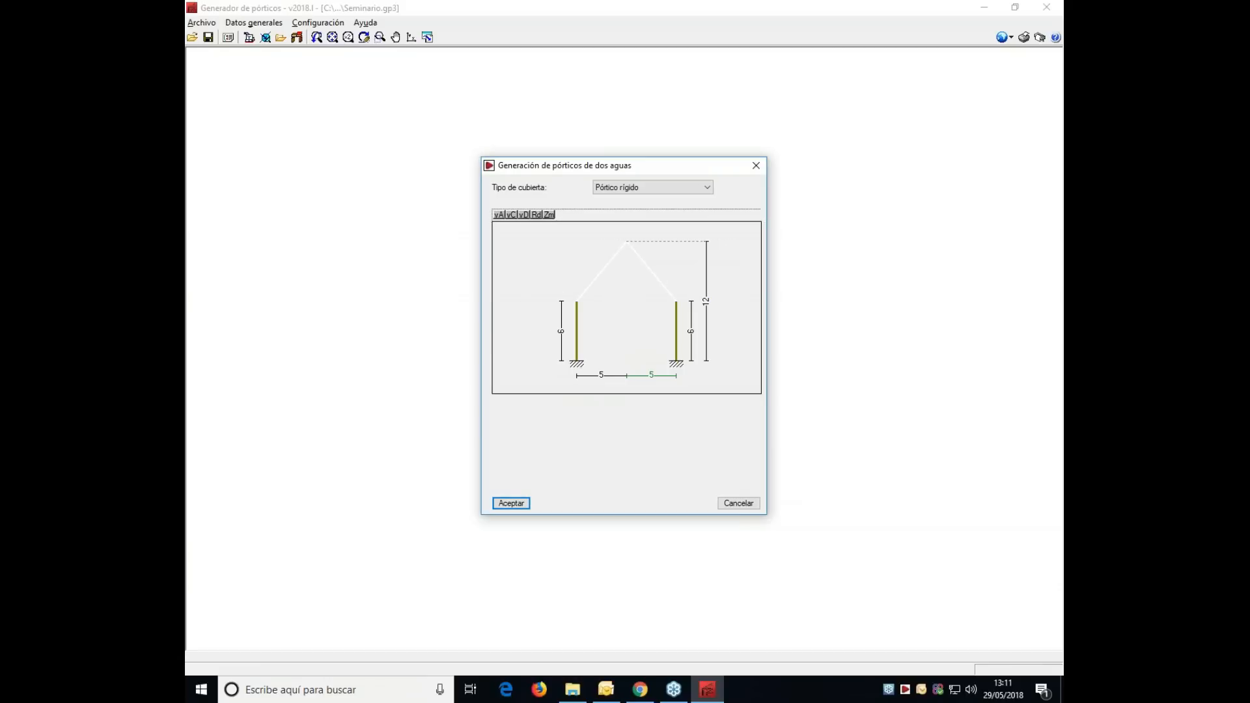
- Set the ridge height of the frame to 8 m
click(705, 303)
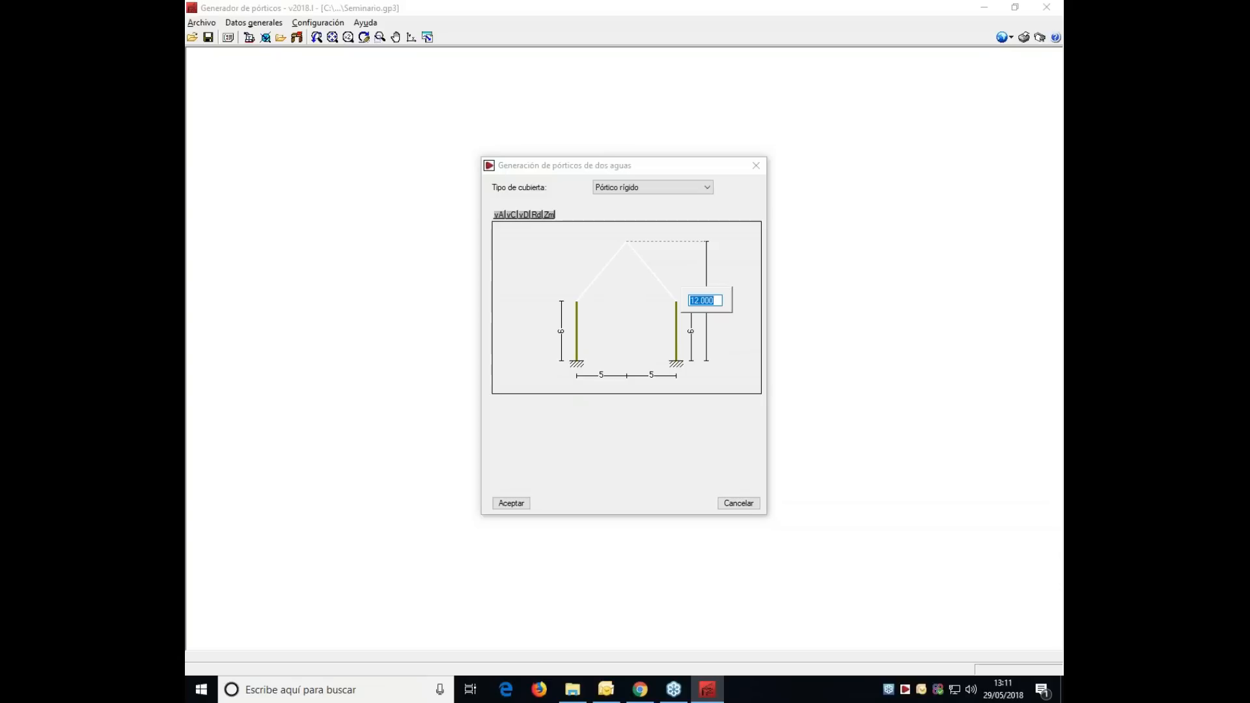
text(8)
key(Return)
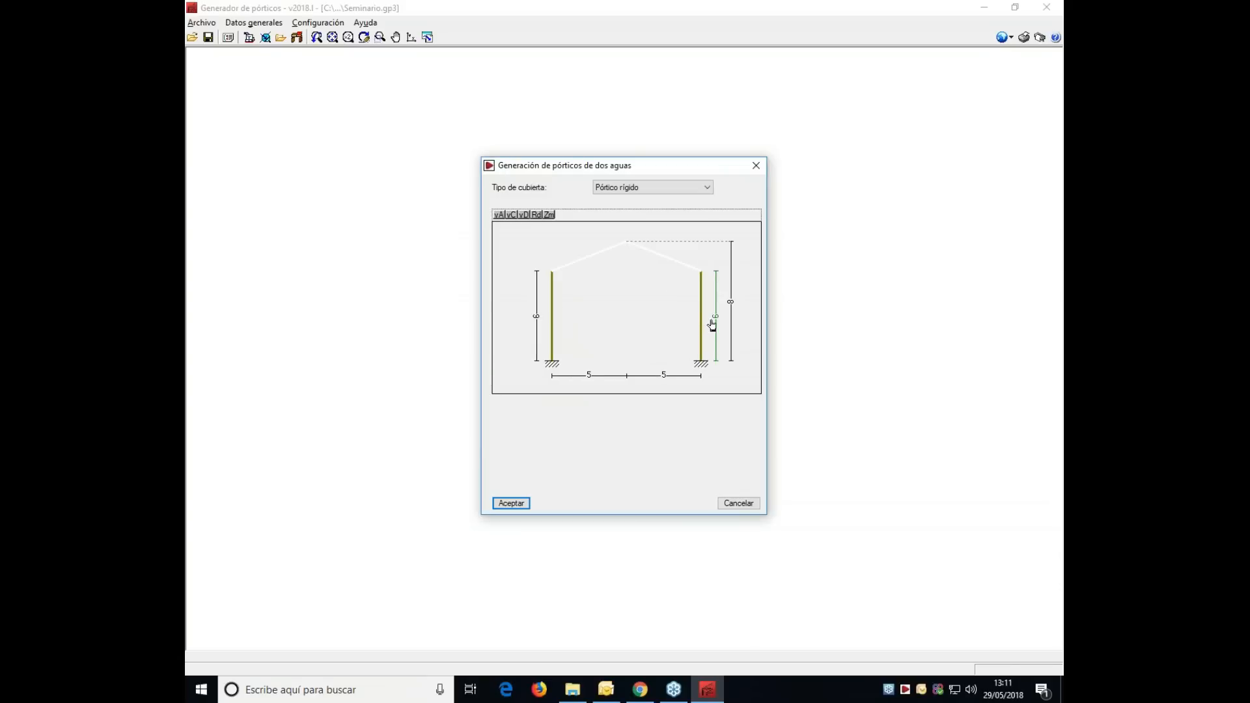
- Set both half-spans of the frame to 6 m and generate the two-slope frame
click(665, 381)
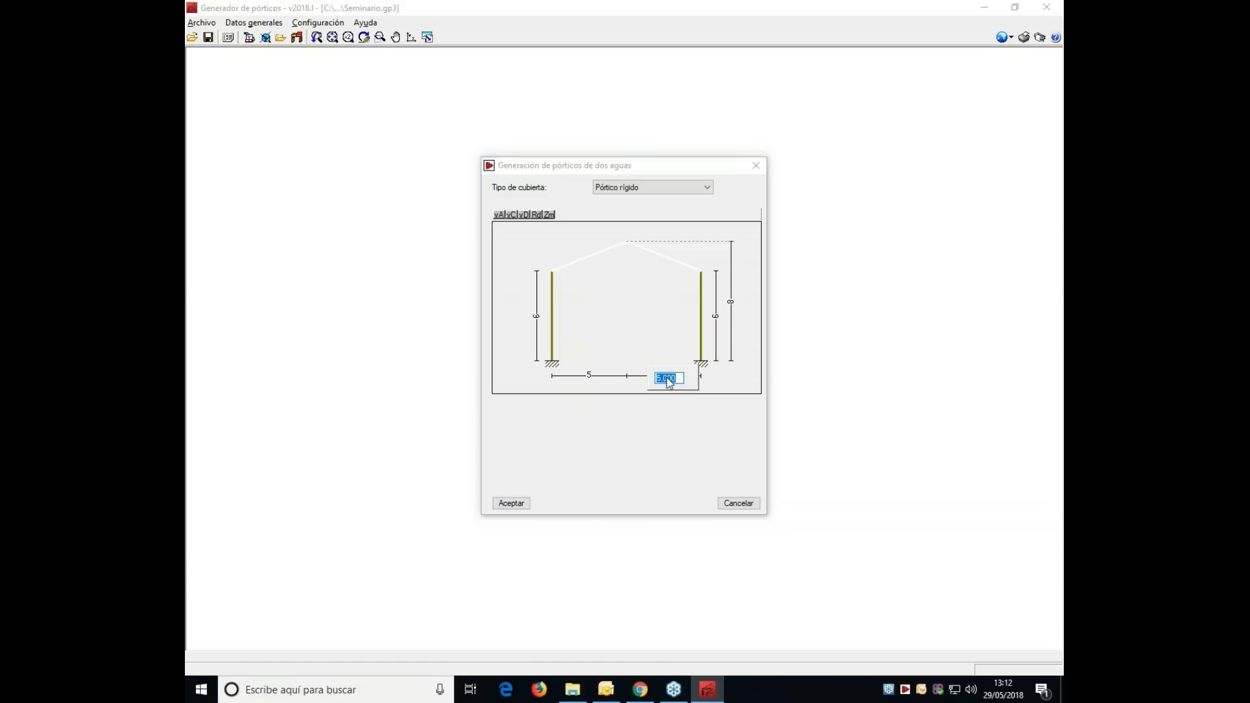
text(6)
key(Return)
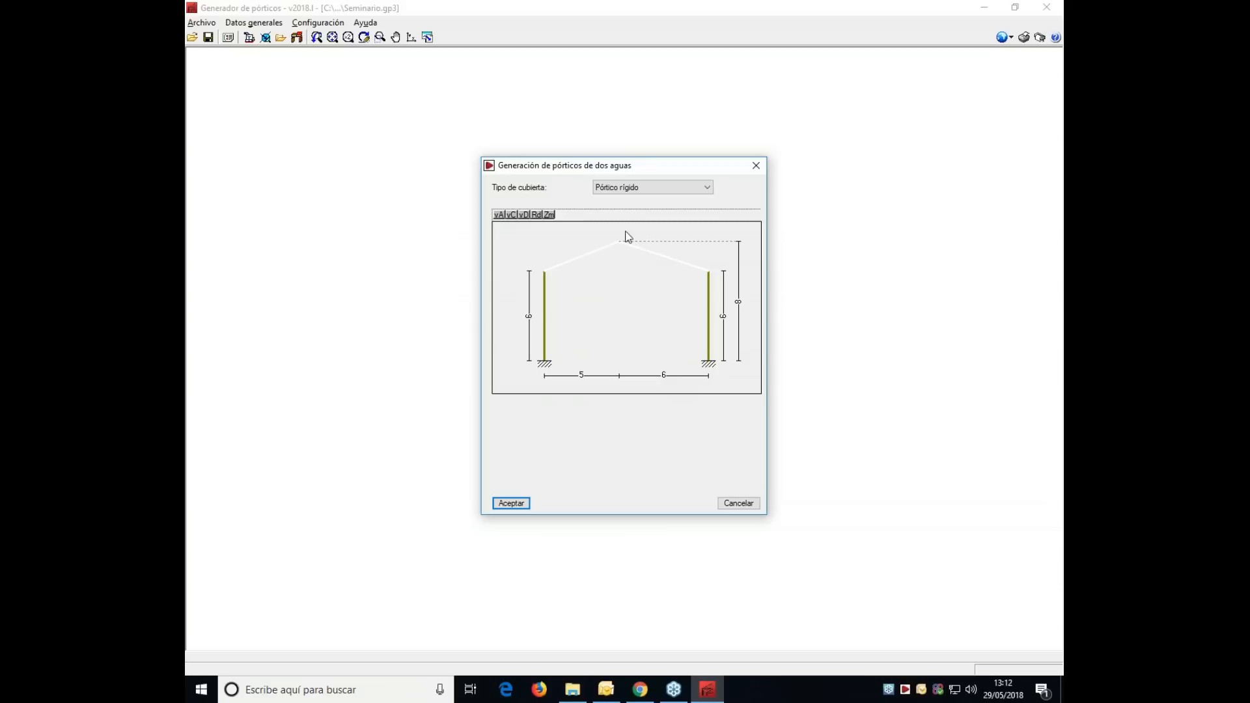
click(583, 375)
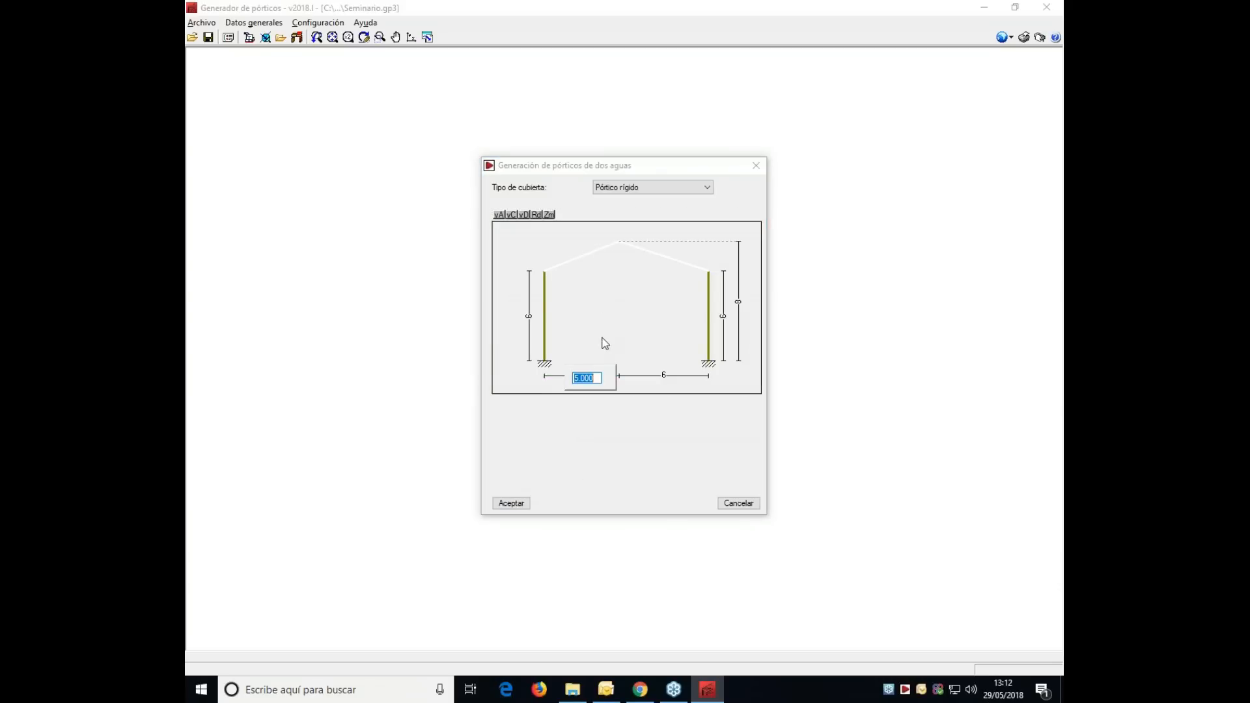
text(6)
key(Return)
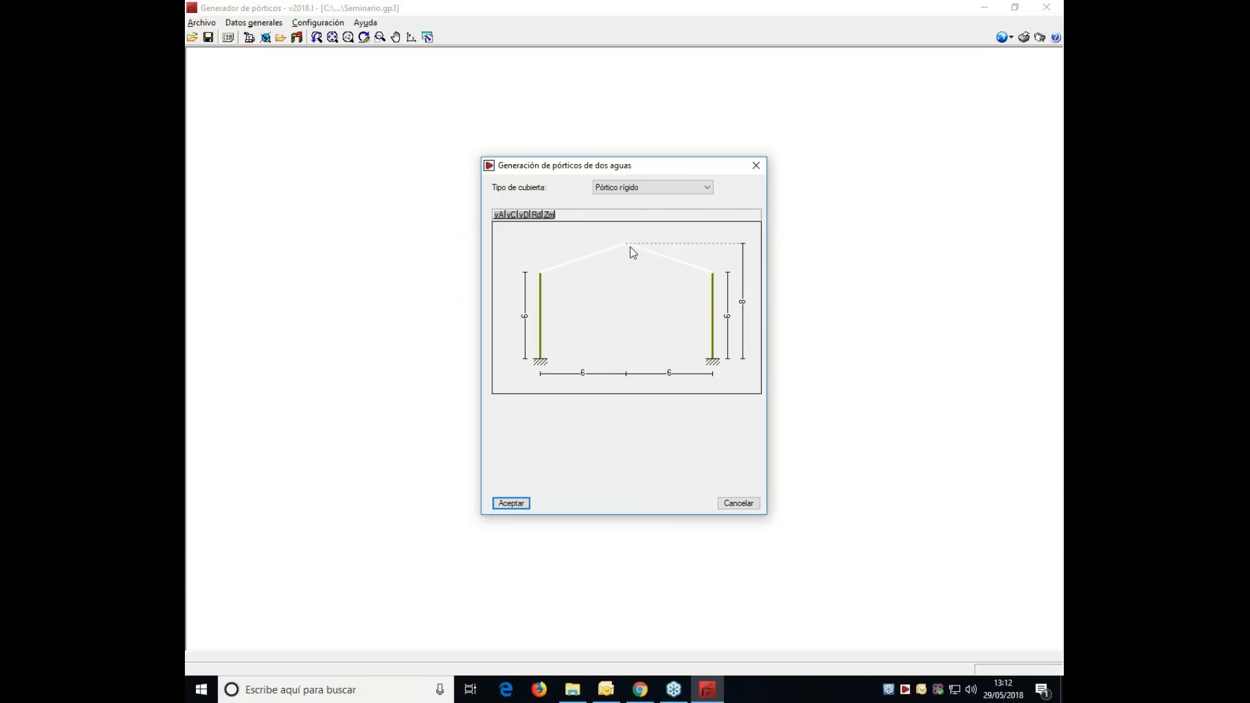
click(511, 505)
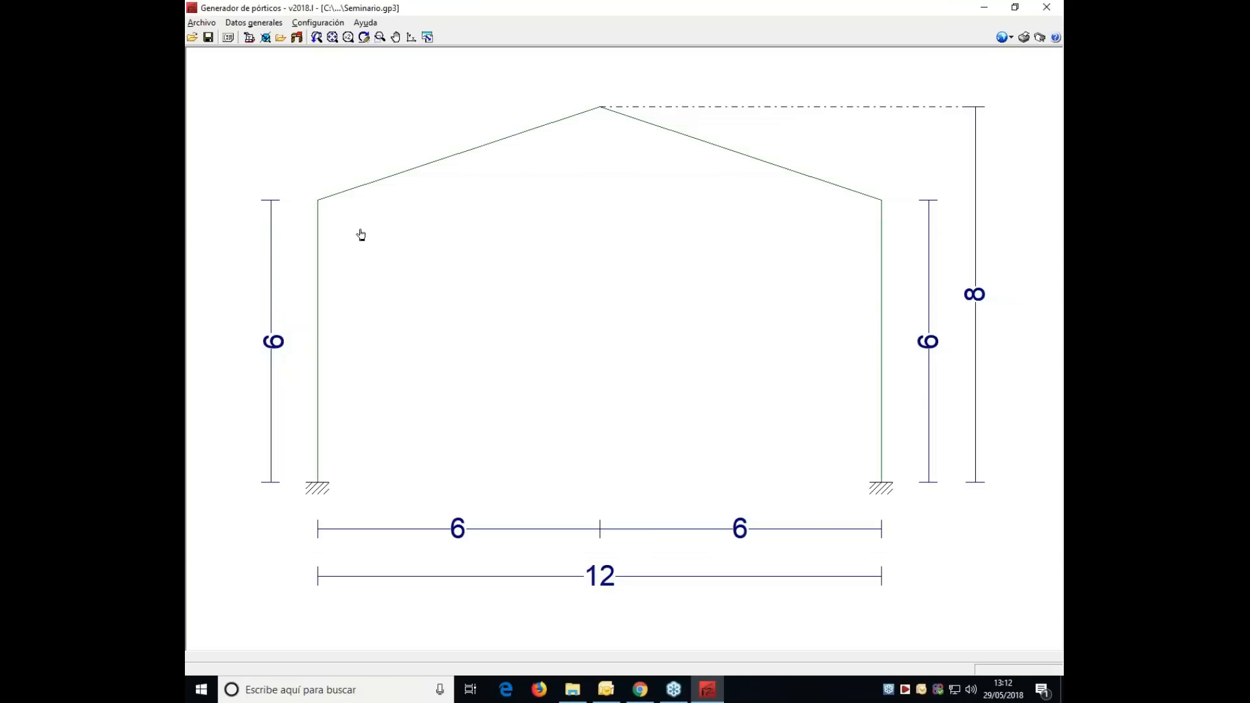
- In the general project data, add roof cladding weighing 15 kg/m² and a wind load to CTE DB SE-AE (España), zone A, roughness I
click(267, 23)
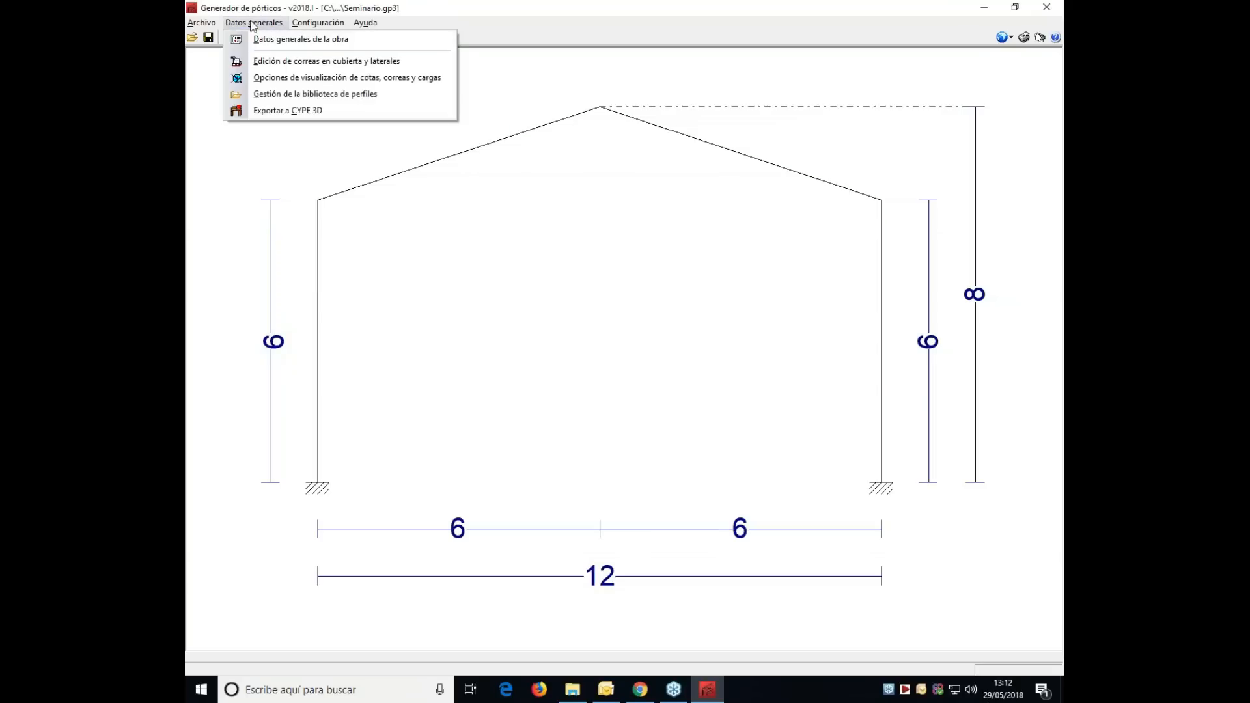
mouse_move(218, 25)
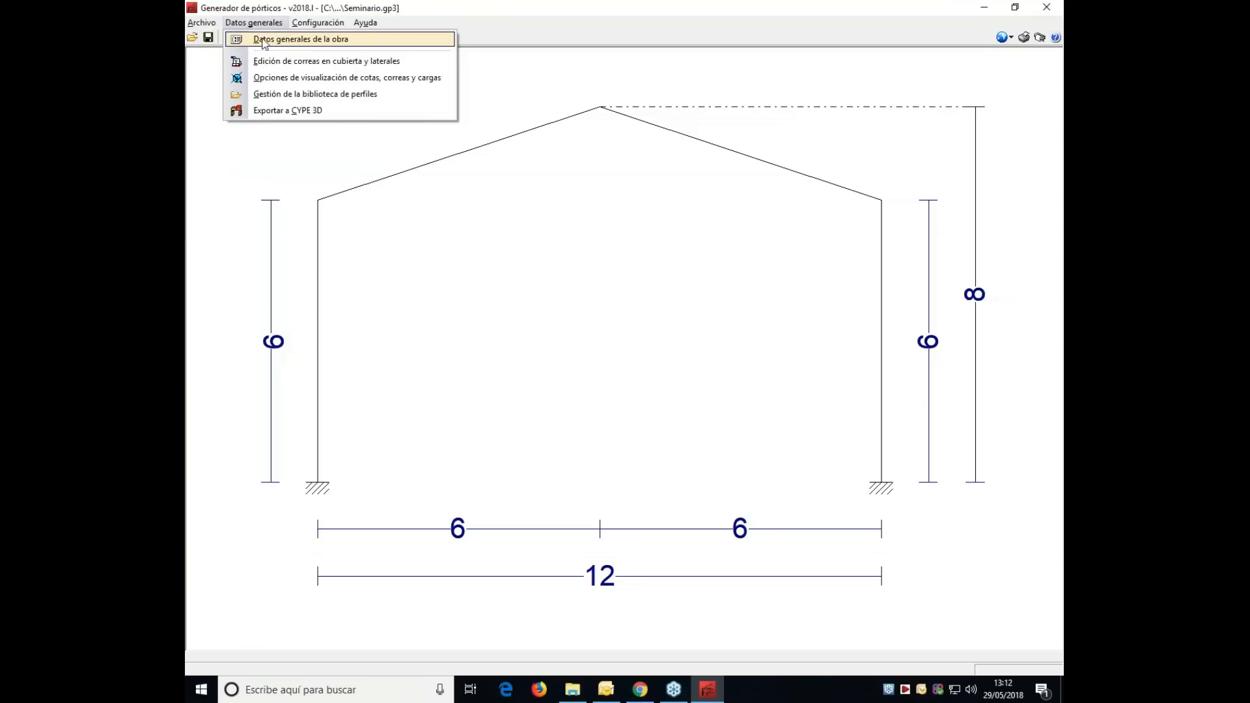
click(263, 41)
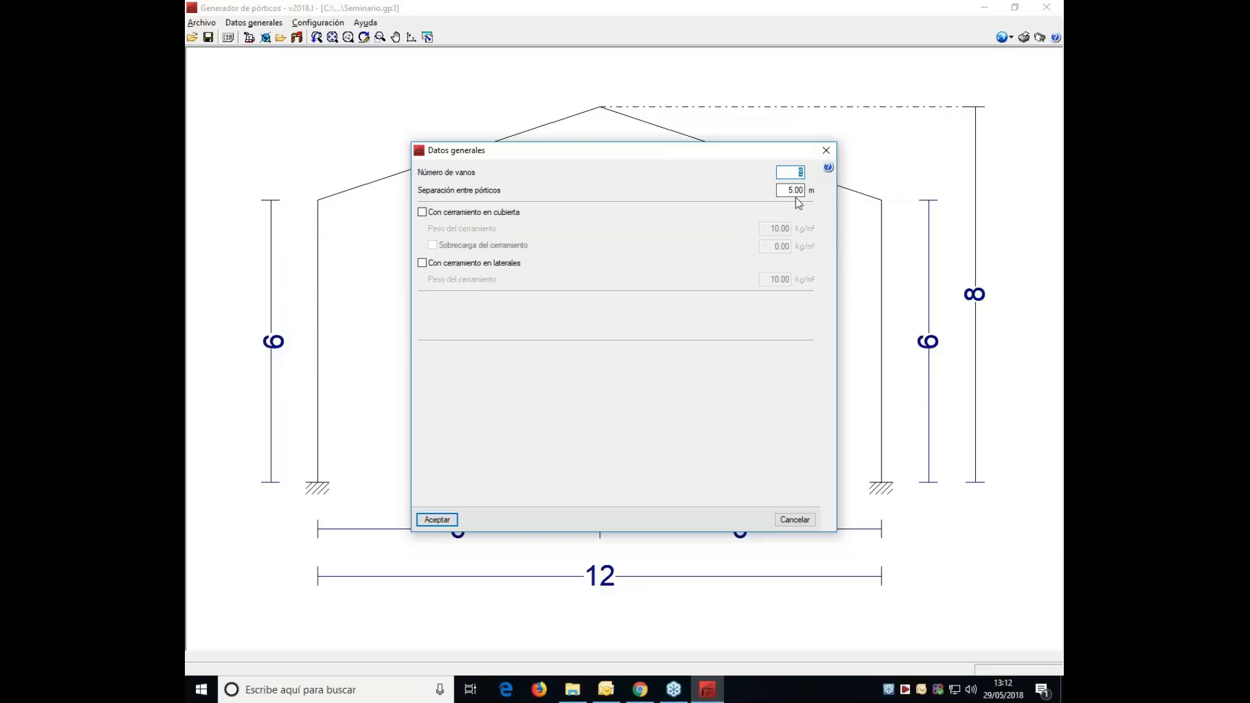
click(423, 214)
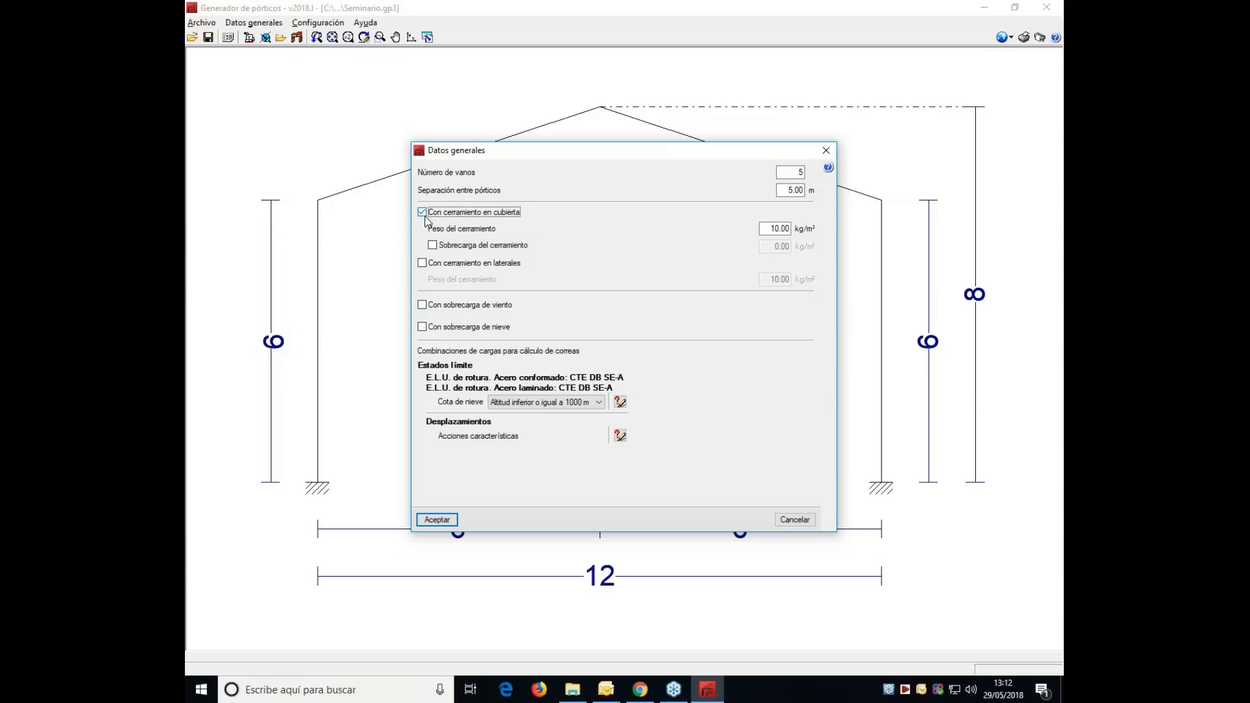
double_click(773, 228)
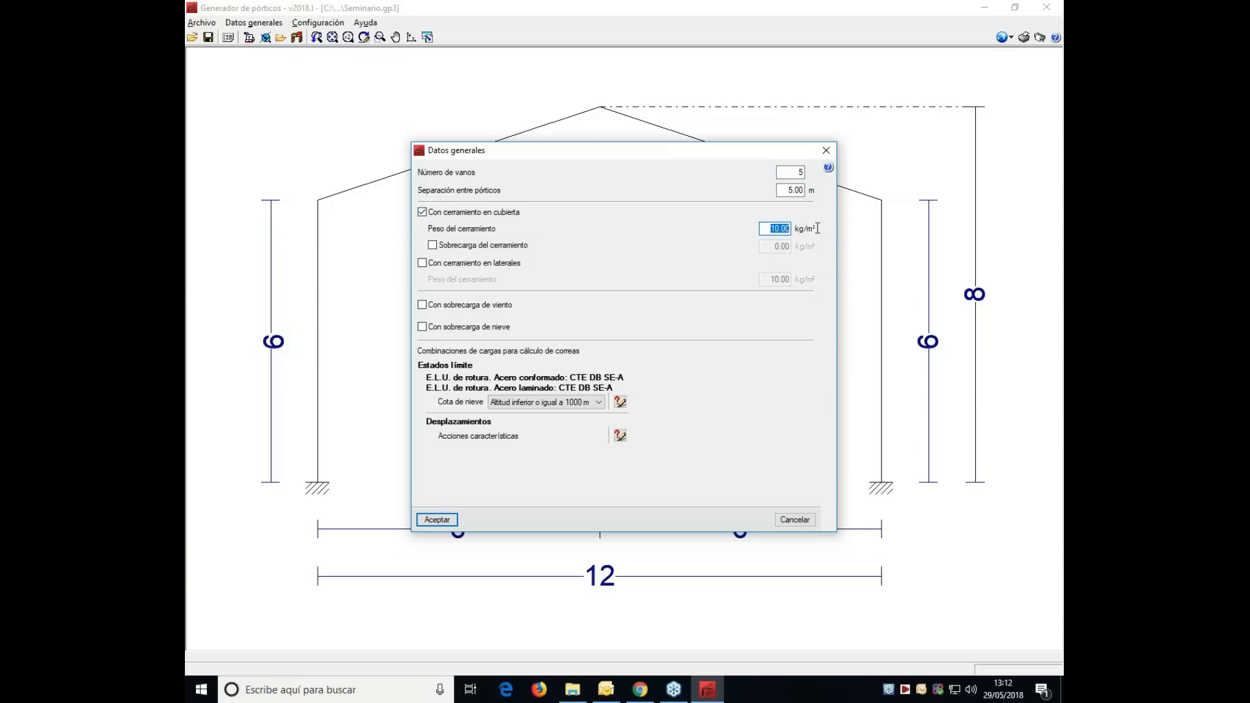
text(15)
click(432, 246)
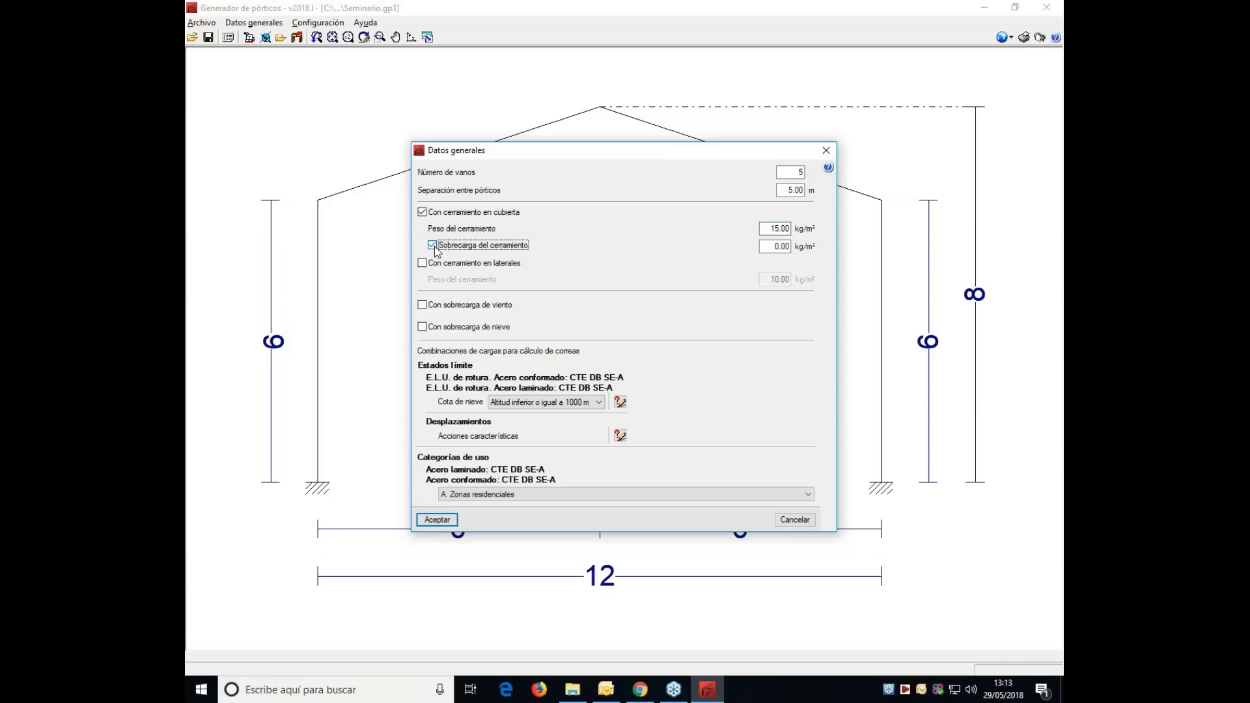
click(433, 246)
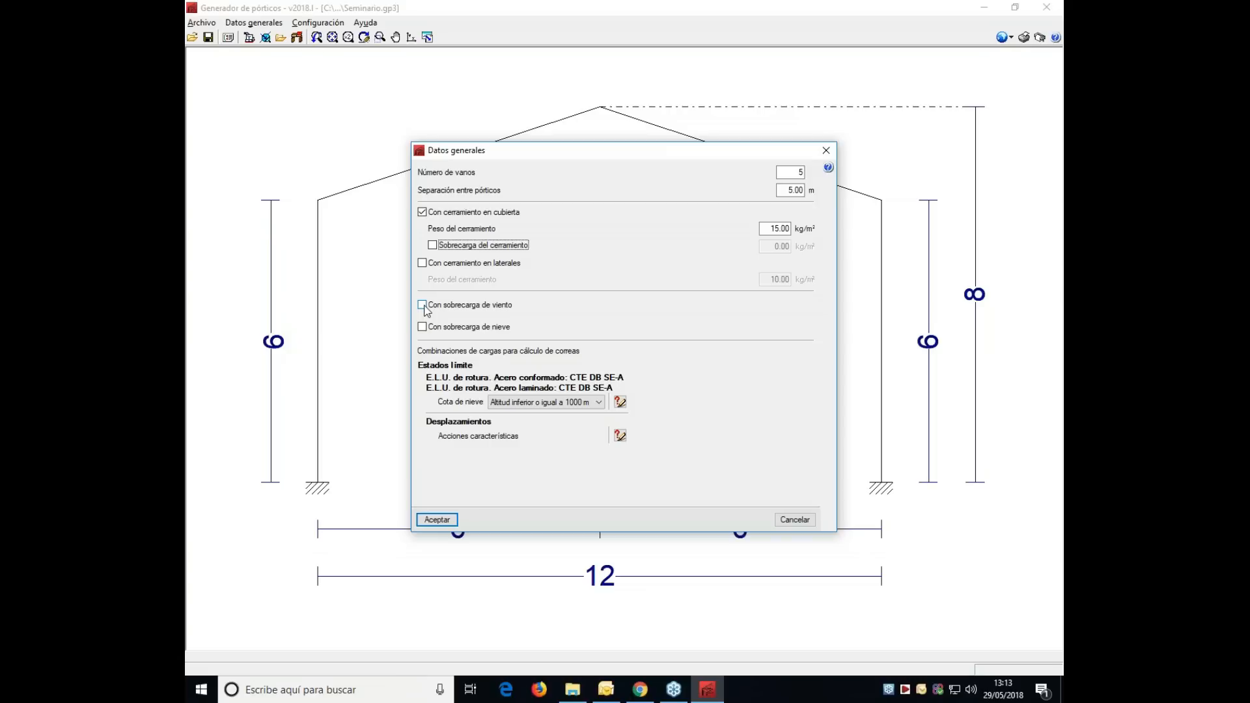
click(423, 306)
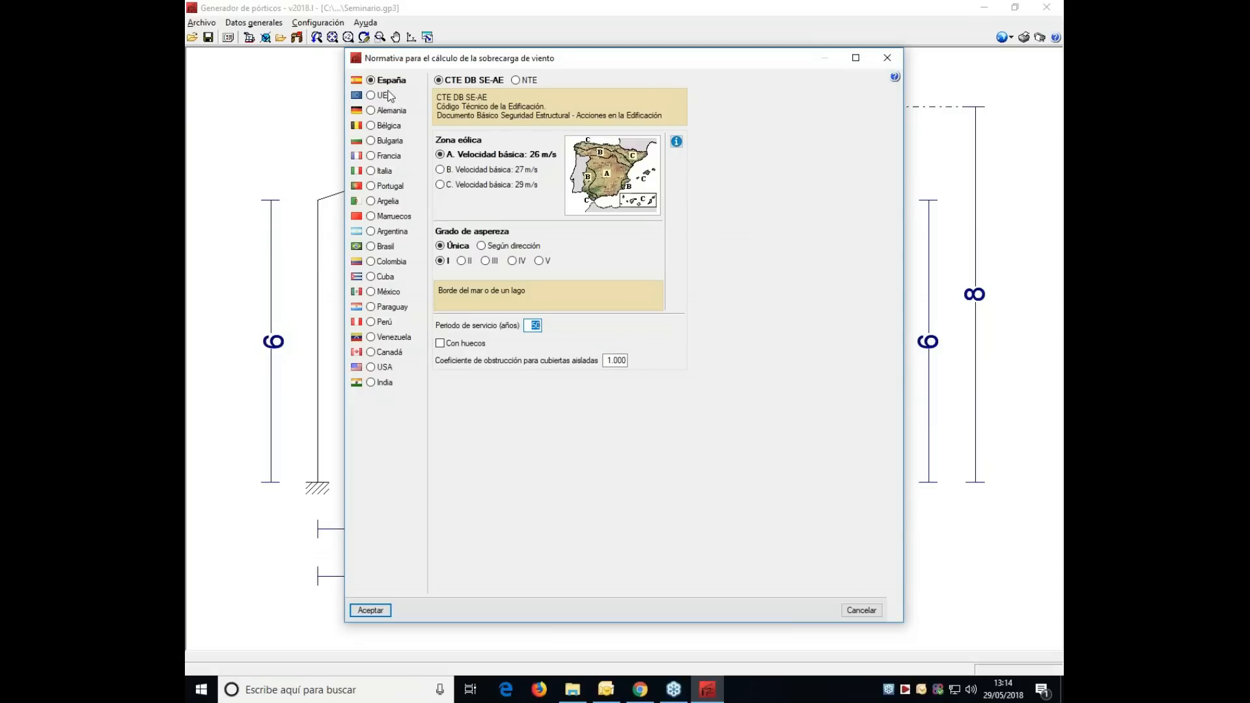
click(371, 610)
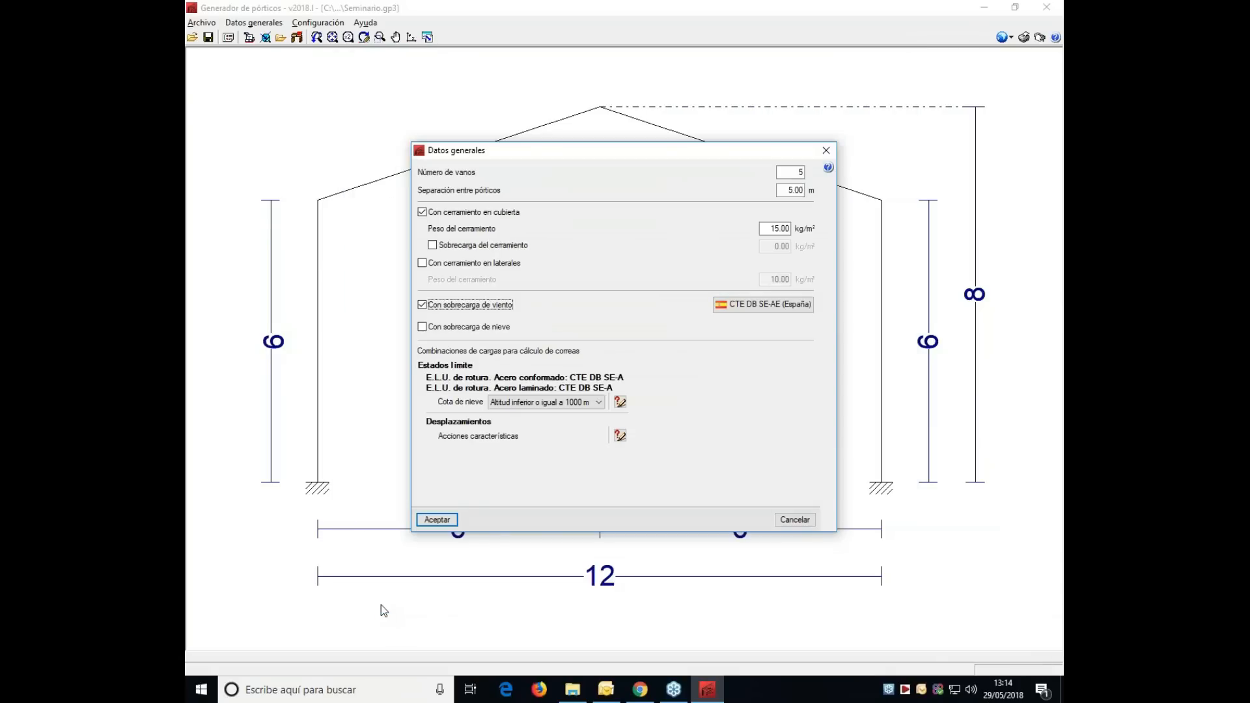
click(425, 330)
click(423, 328)
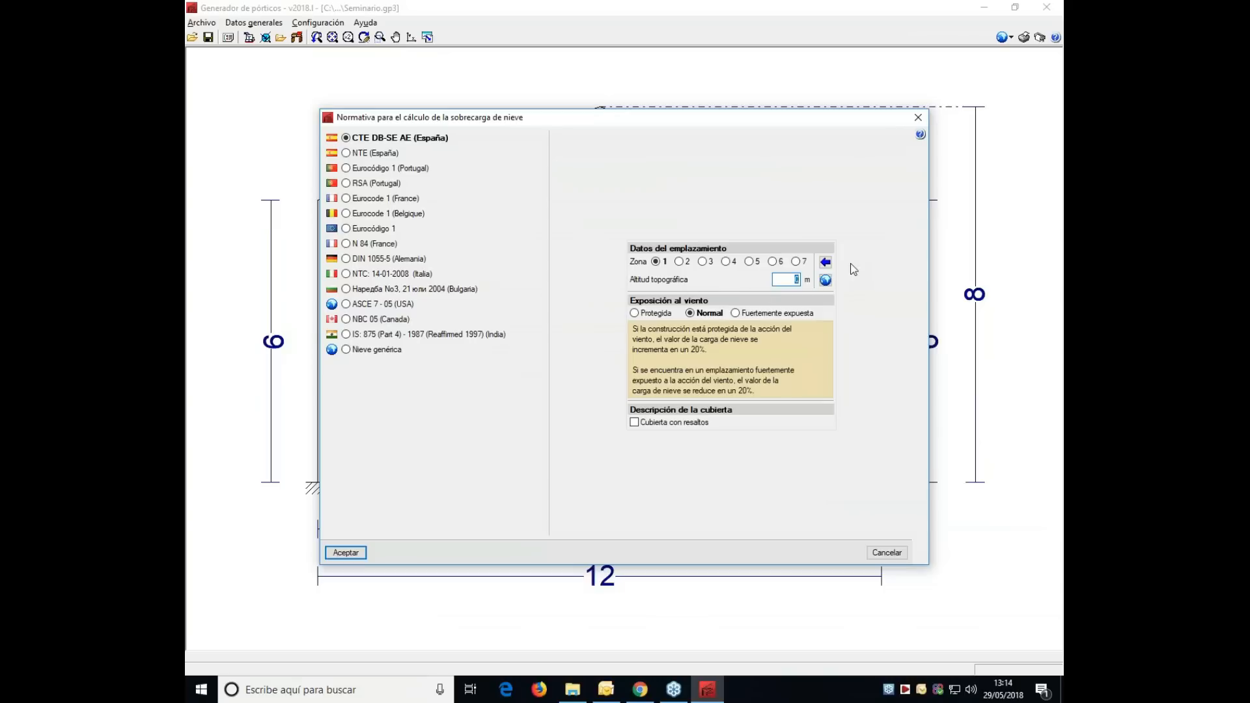
click(825, 262)
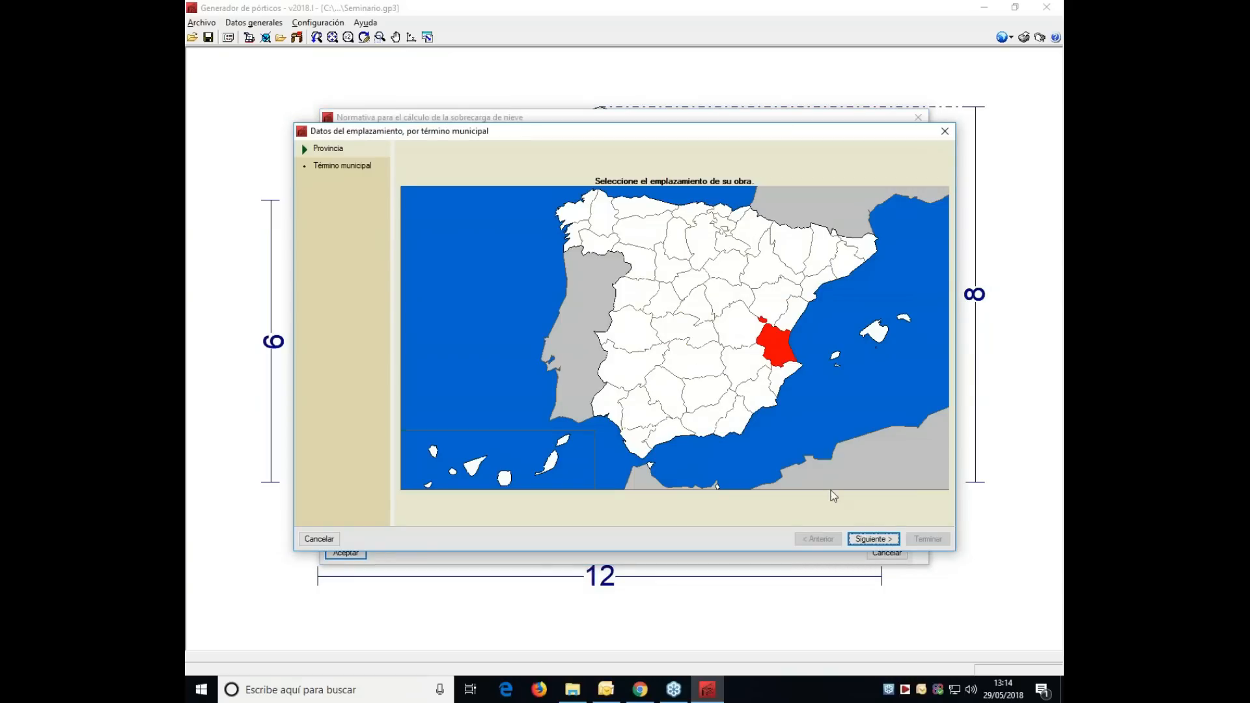
click(943, 133)
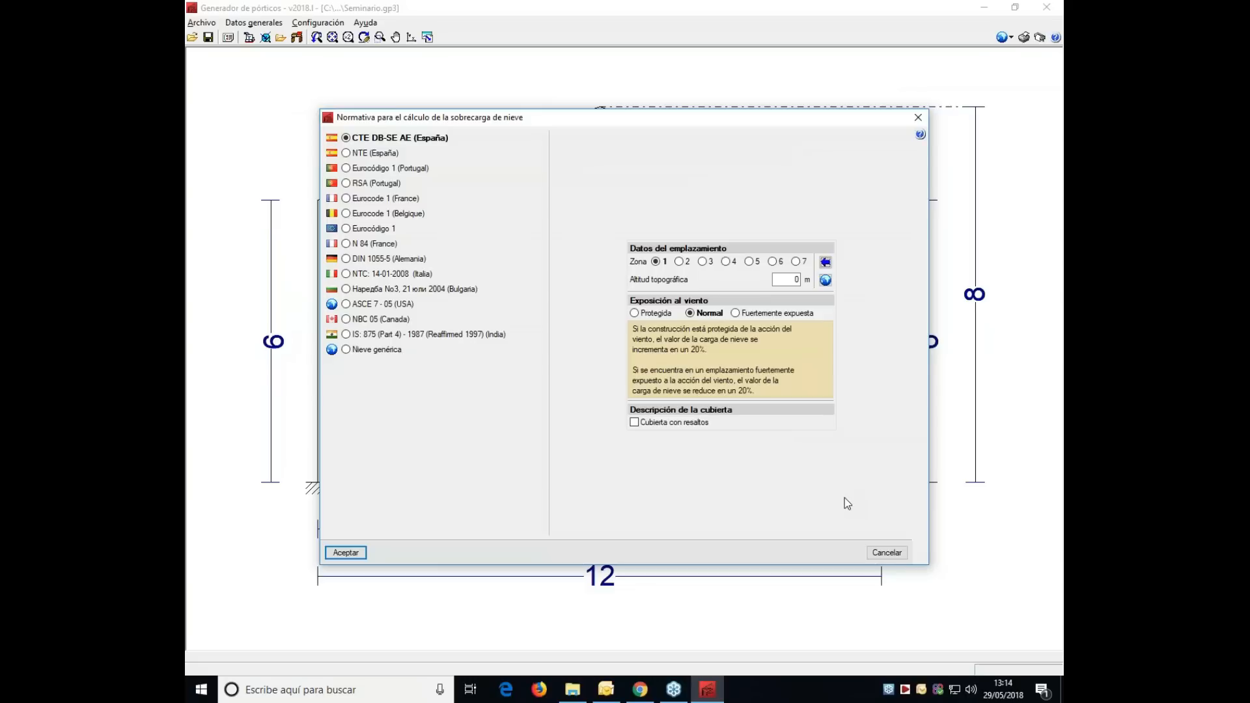
click(886, 552)
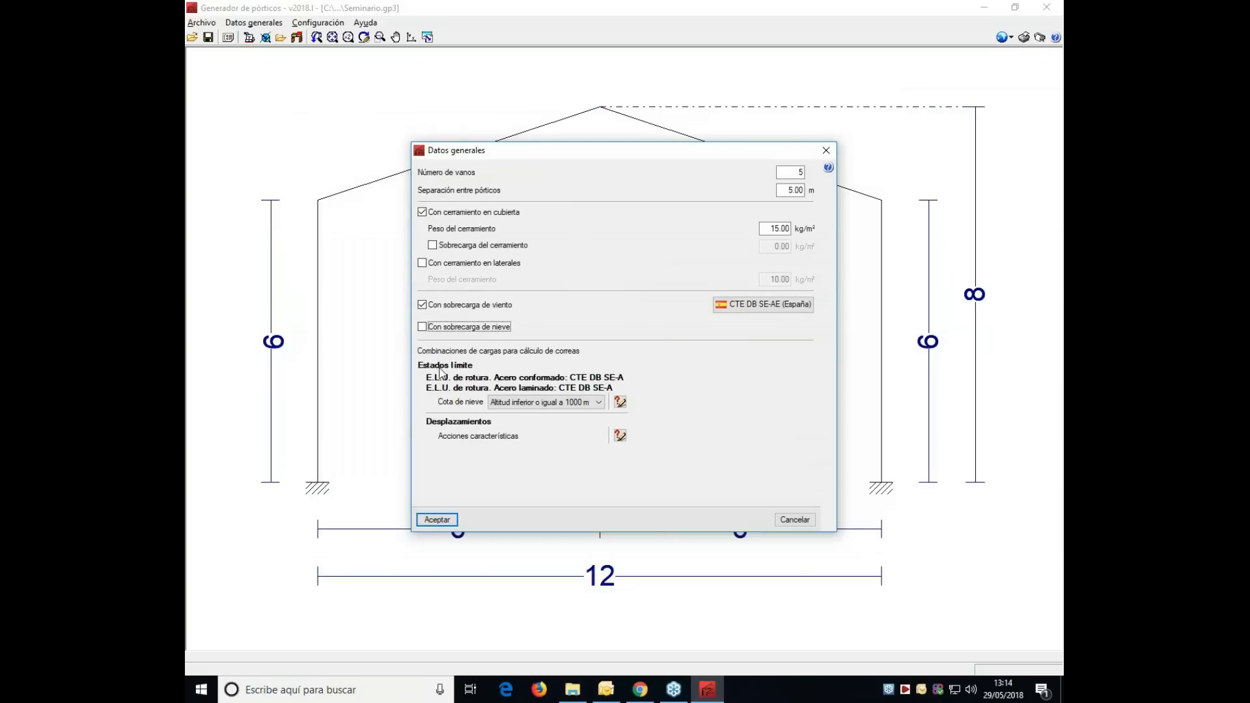
- Apply the general data, and add side cladding weighing 10 kg/m² to the project
click(438, 520)
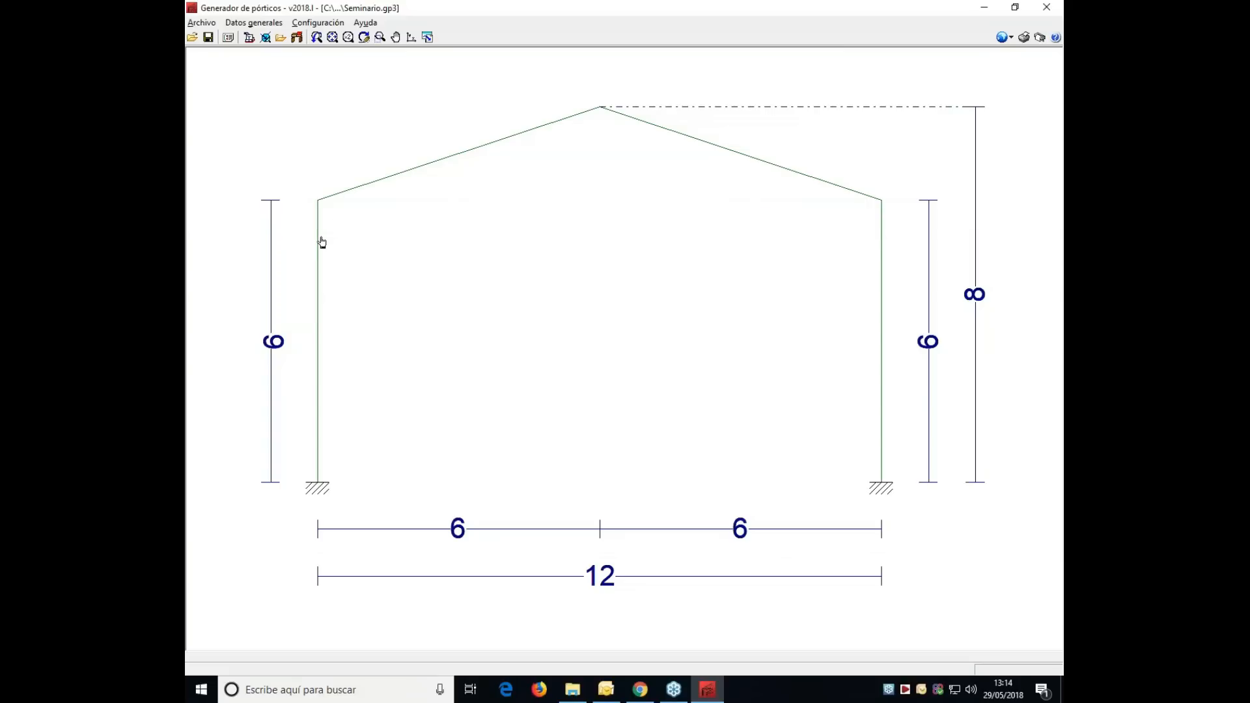
click(283, 22)
click(290, 61)
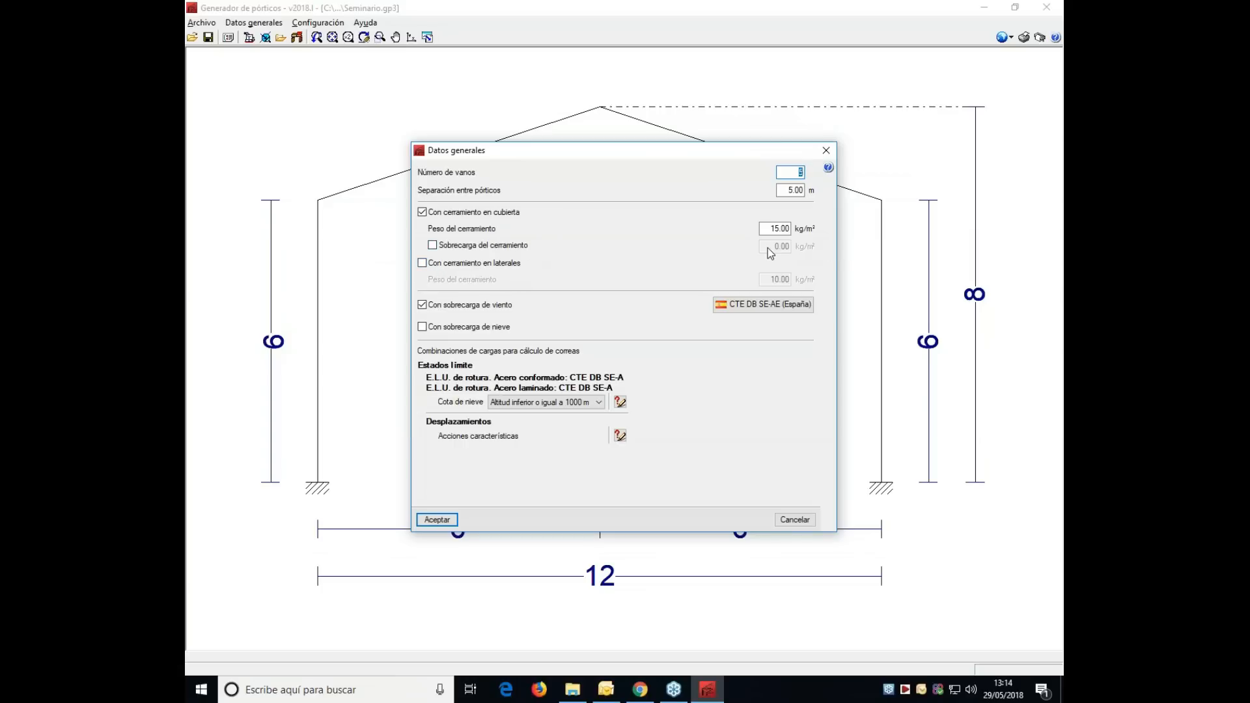
click(423, 263)
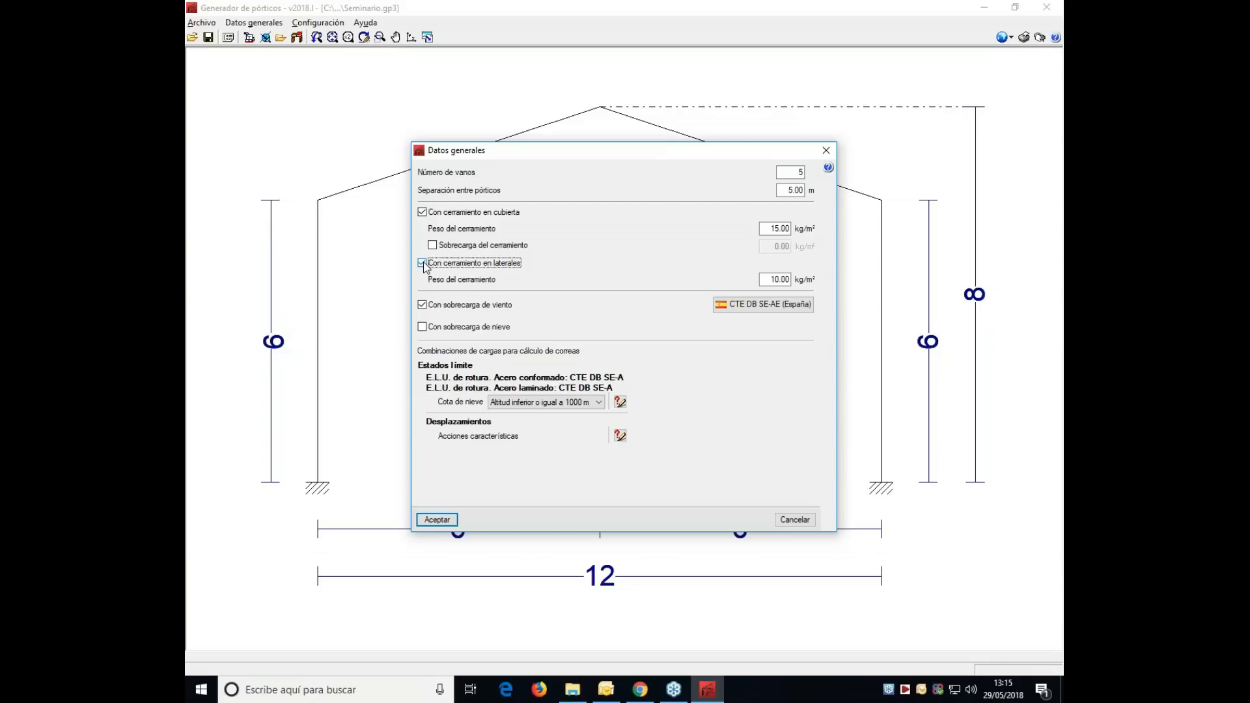
click(433, 521)
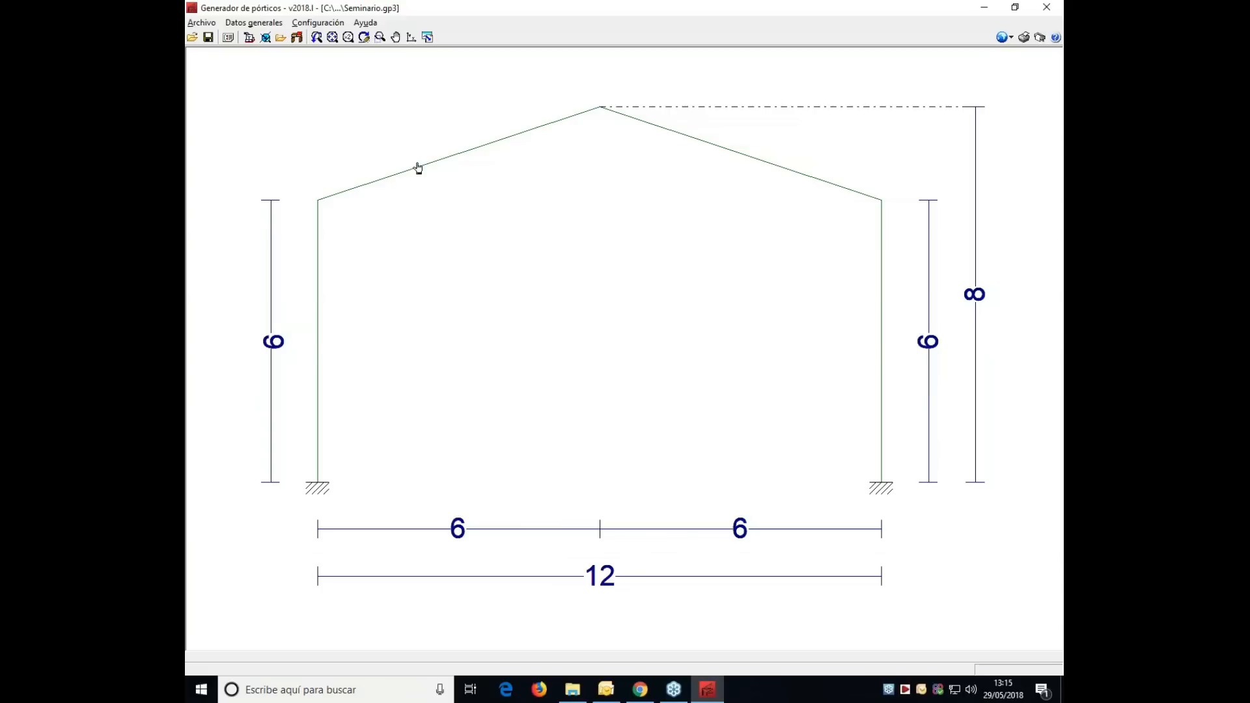
- Edit the roof purlins, setting the deflection limit to L / 300 and the number of spans to Tres vanos
click(248, 26)
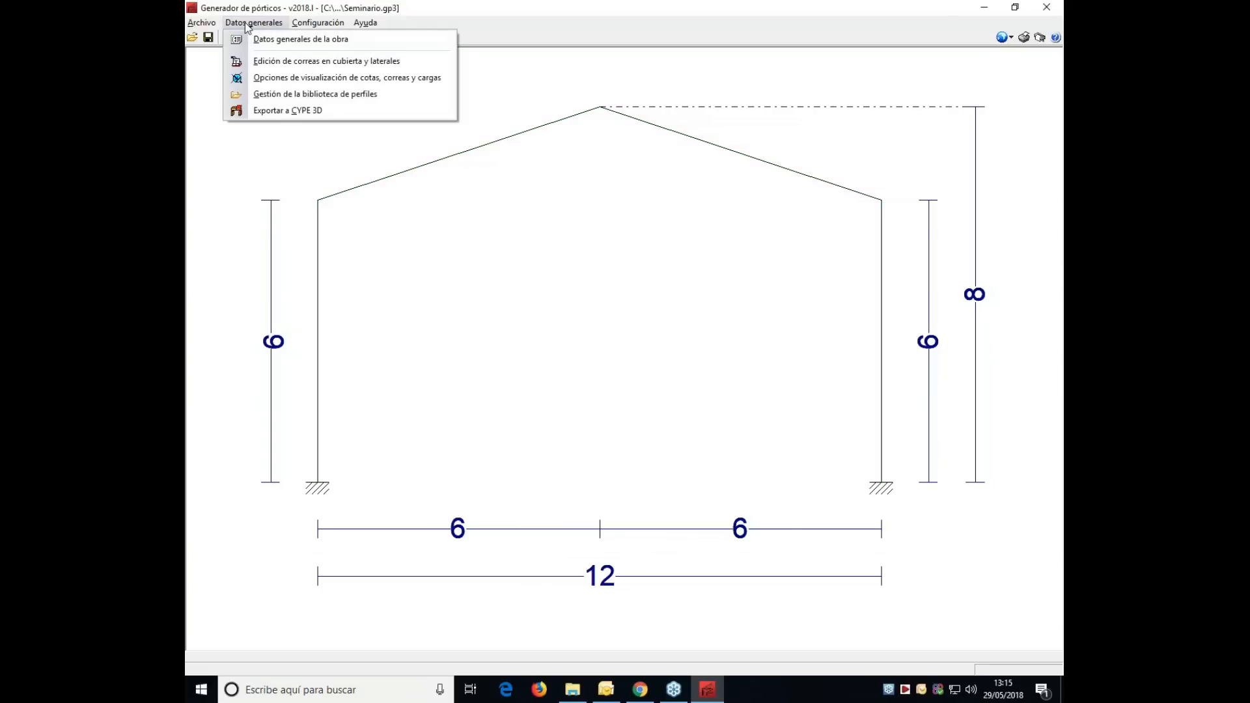
click(271, 61)
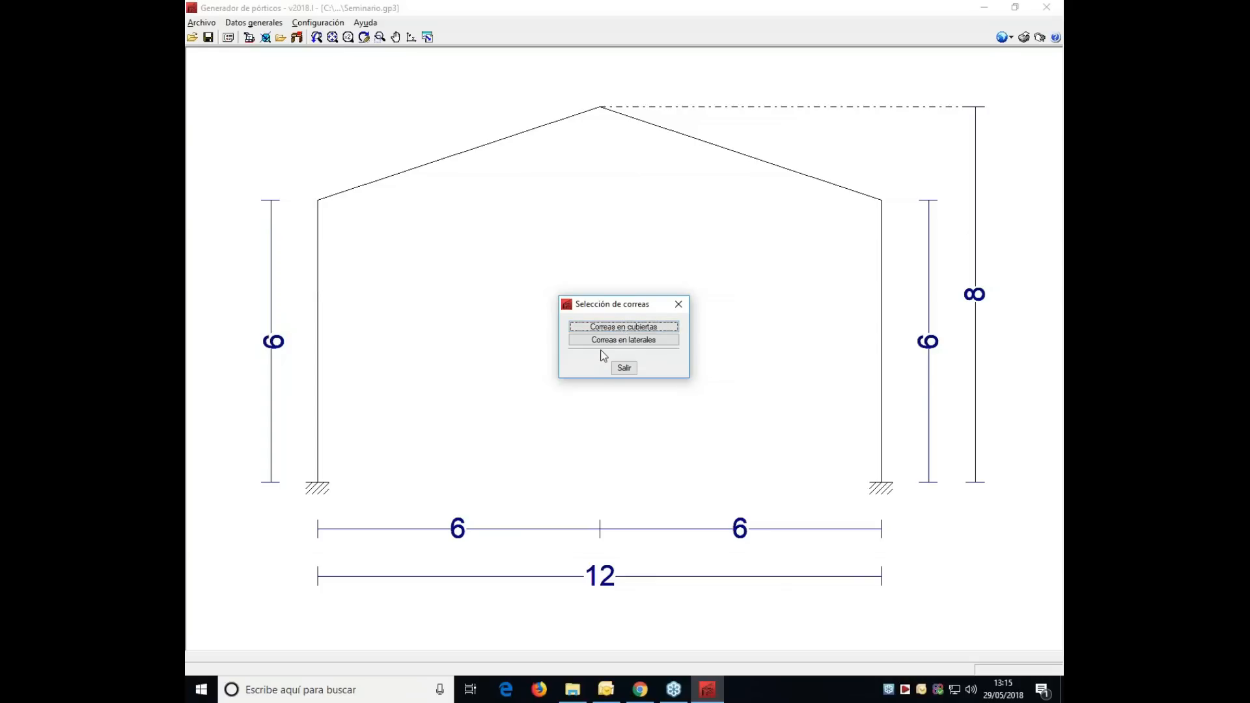
click(604, 327)
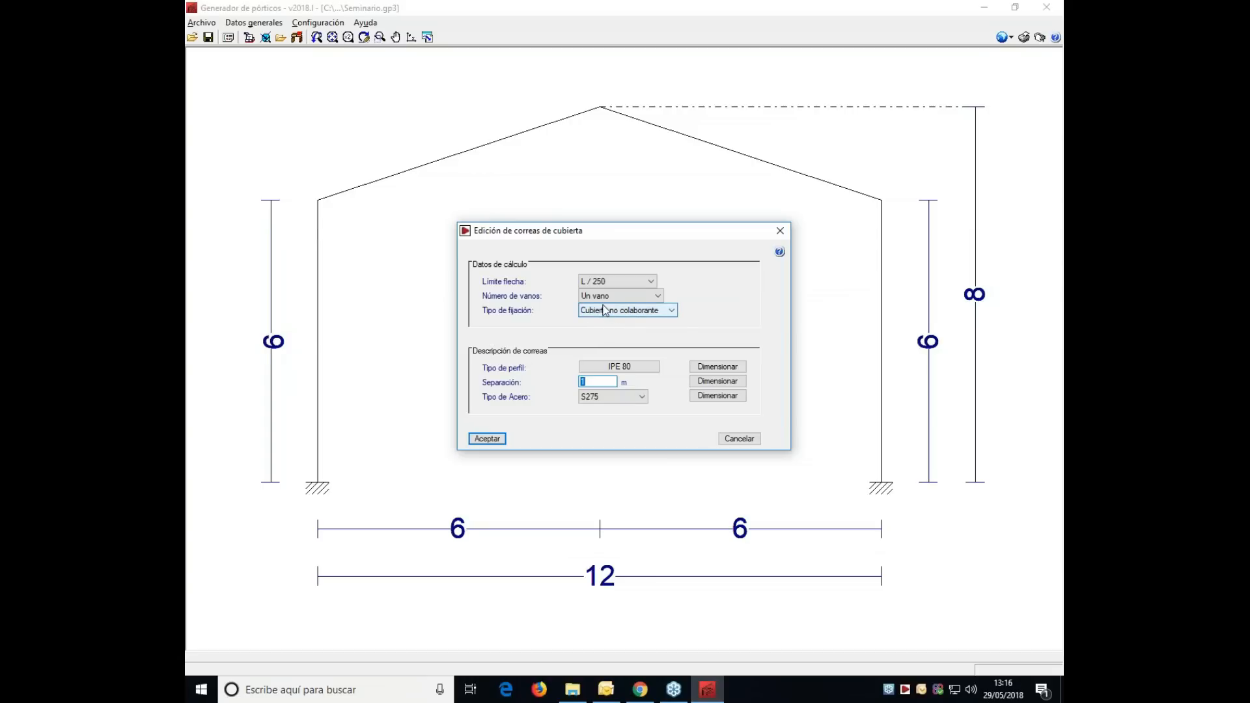
click(591, 285)
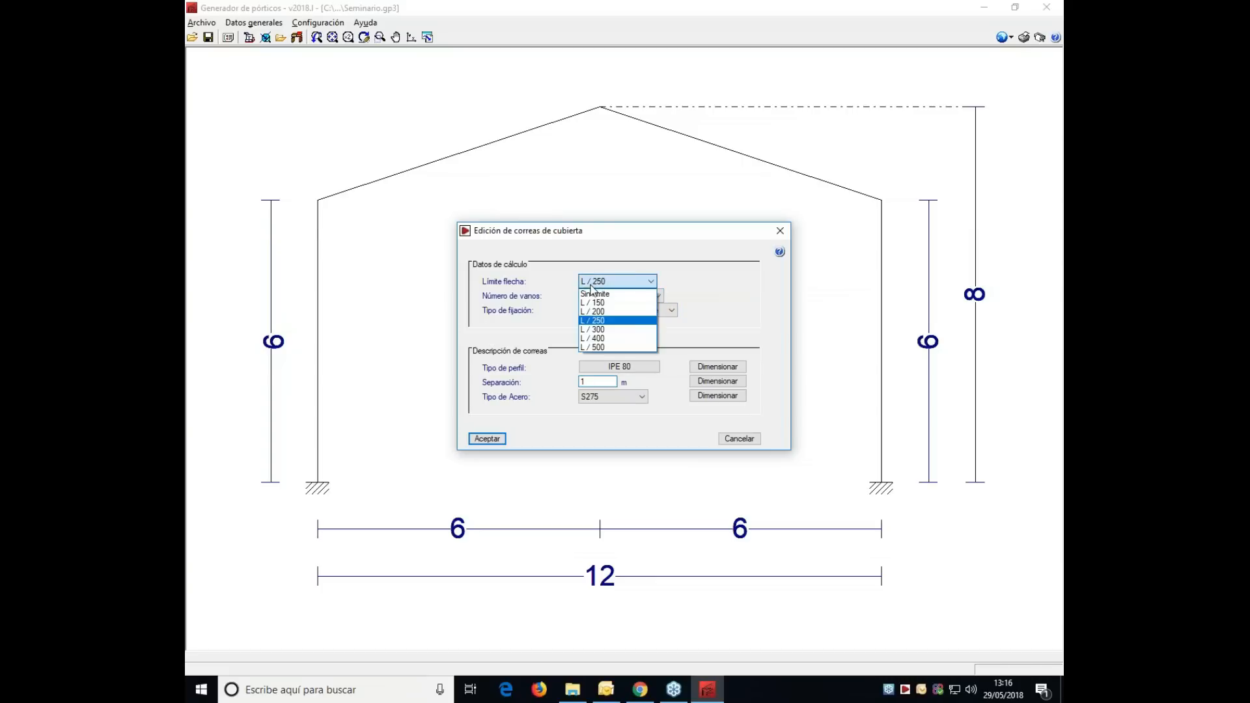
click(619, 327)
click(594, 298)
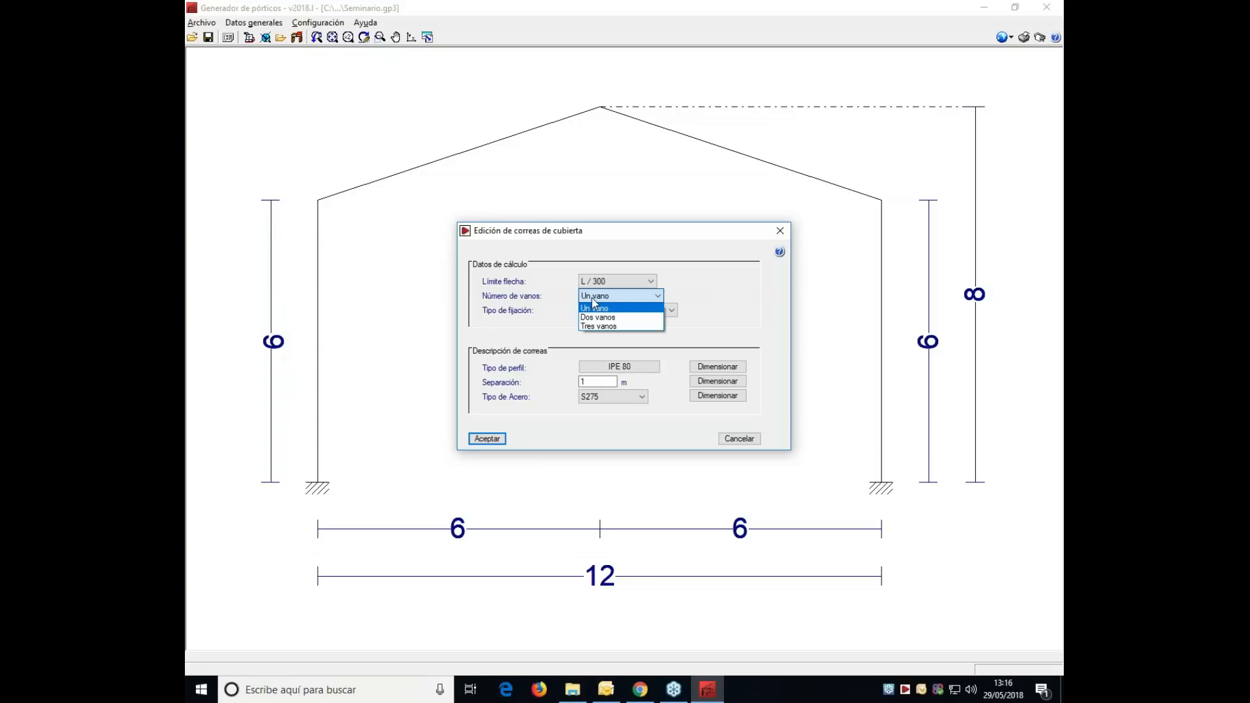
click(599, 326)
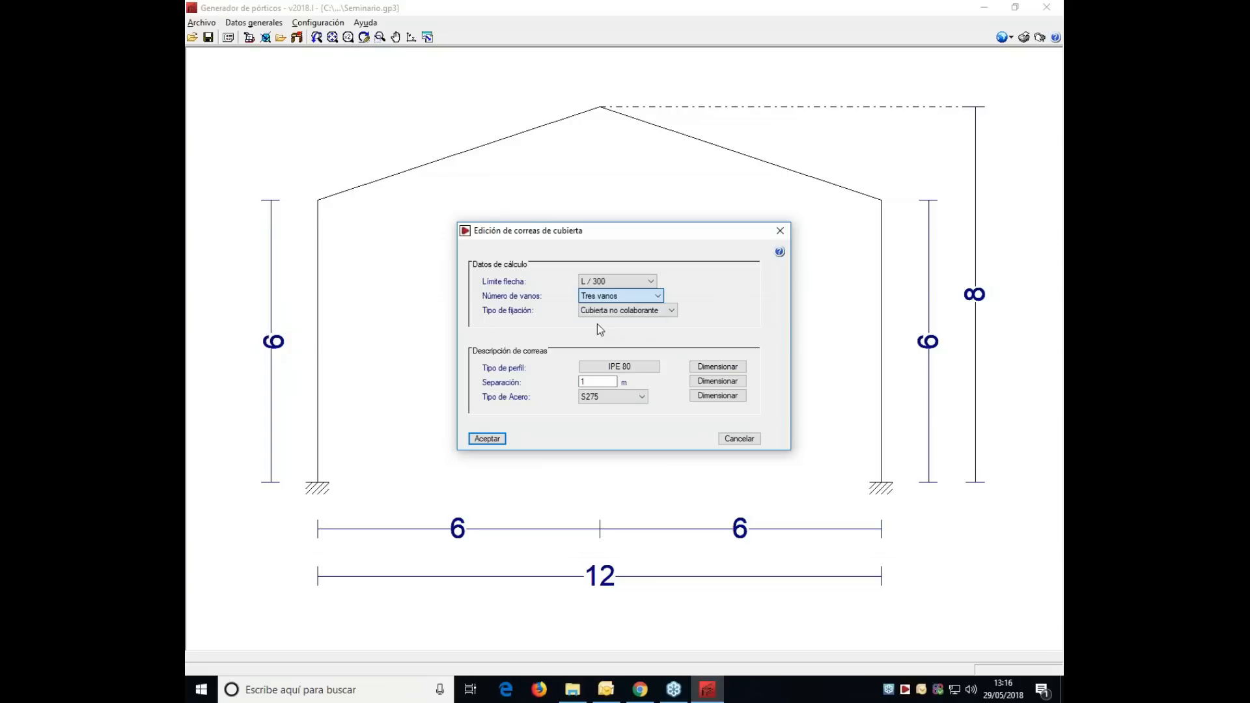
- Consult the help on purlin fixing types and set the roof purlin fixing to Fijación por gancho
click(595, 313)
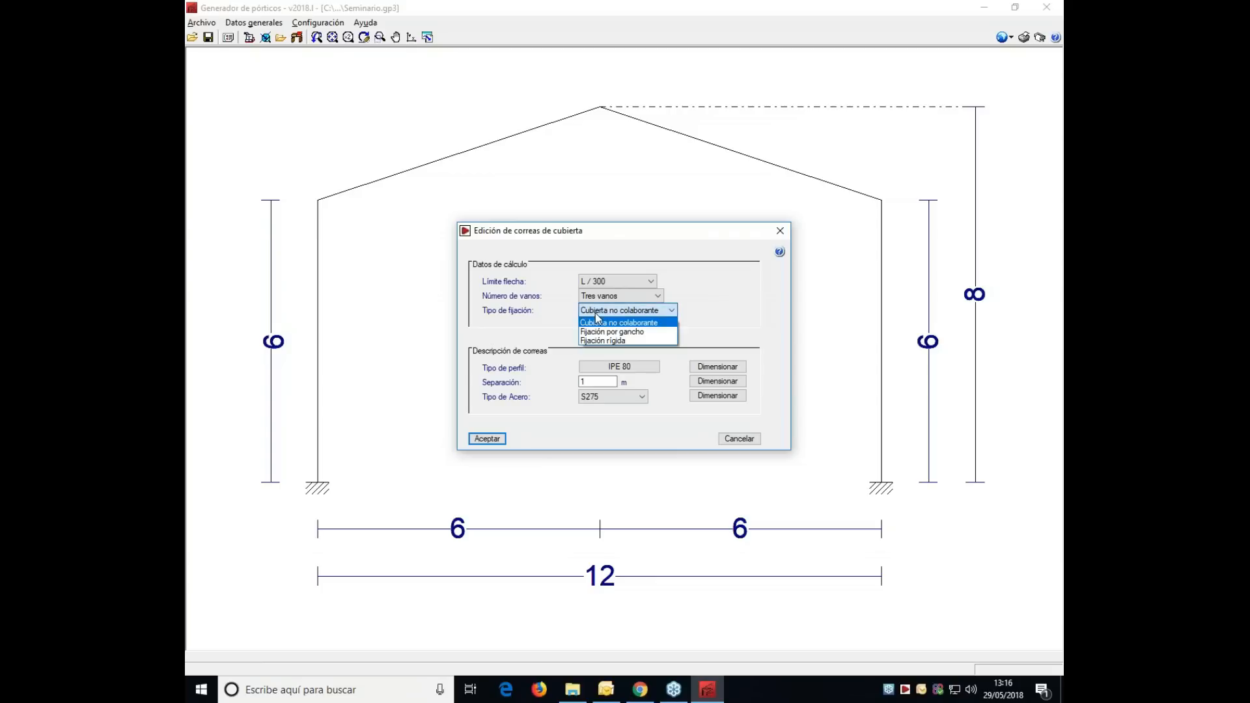
click(595, 315)
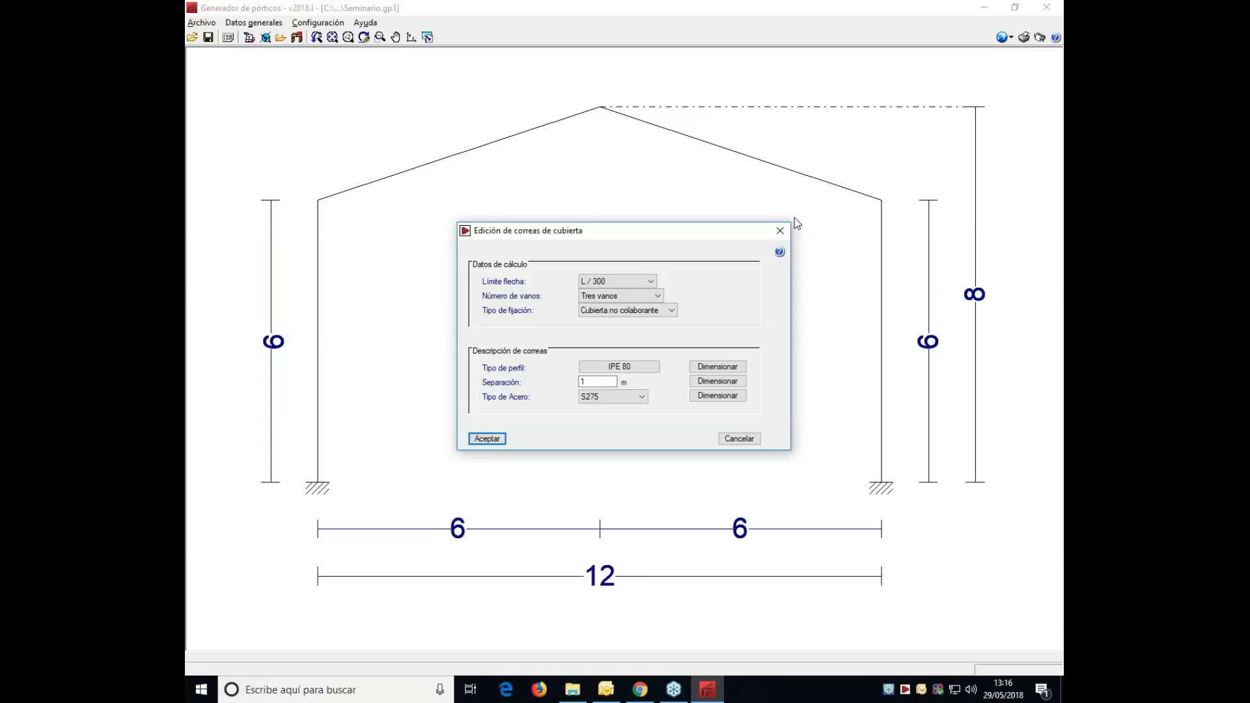
click(779, 253)
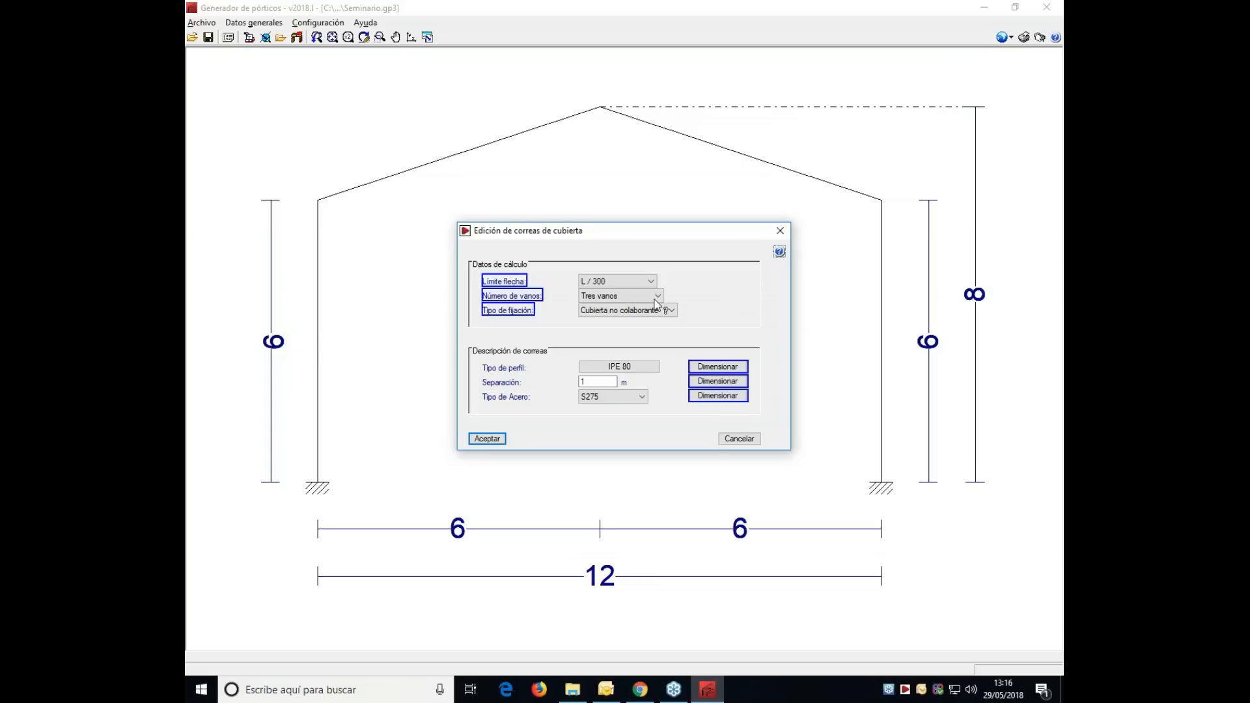
click(496, 314)
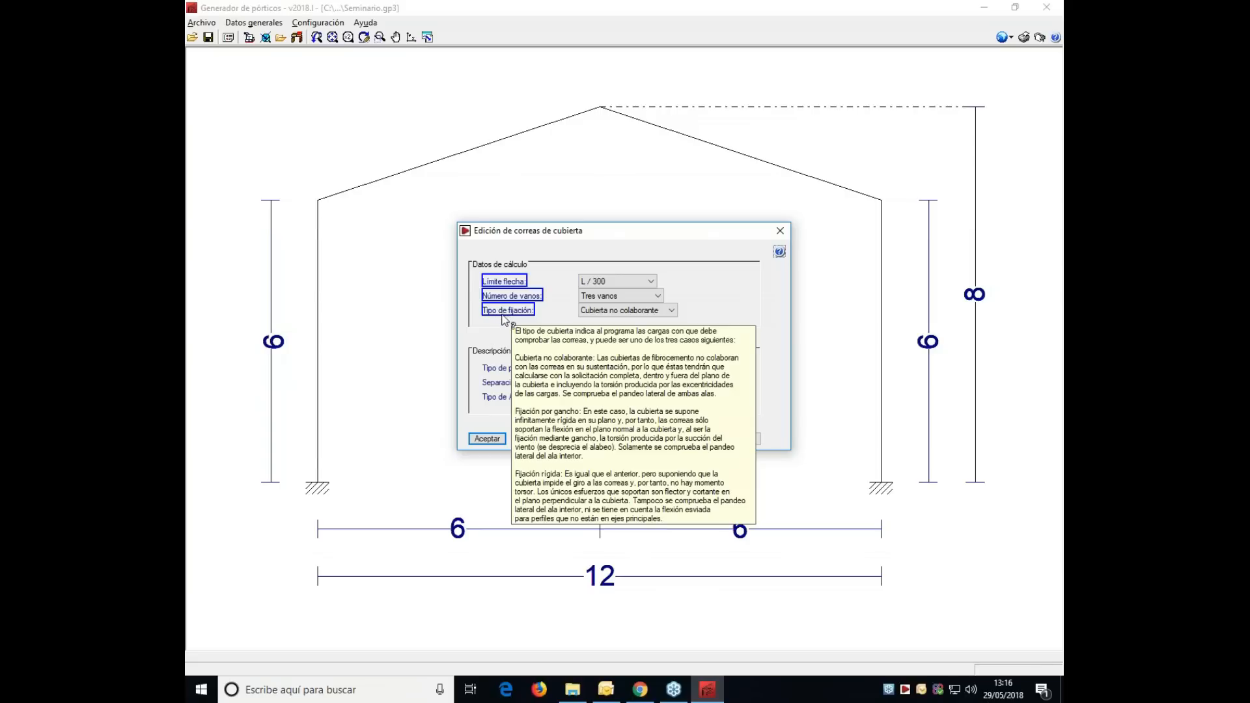
click(533, 313)
click(591, 311)
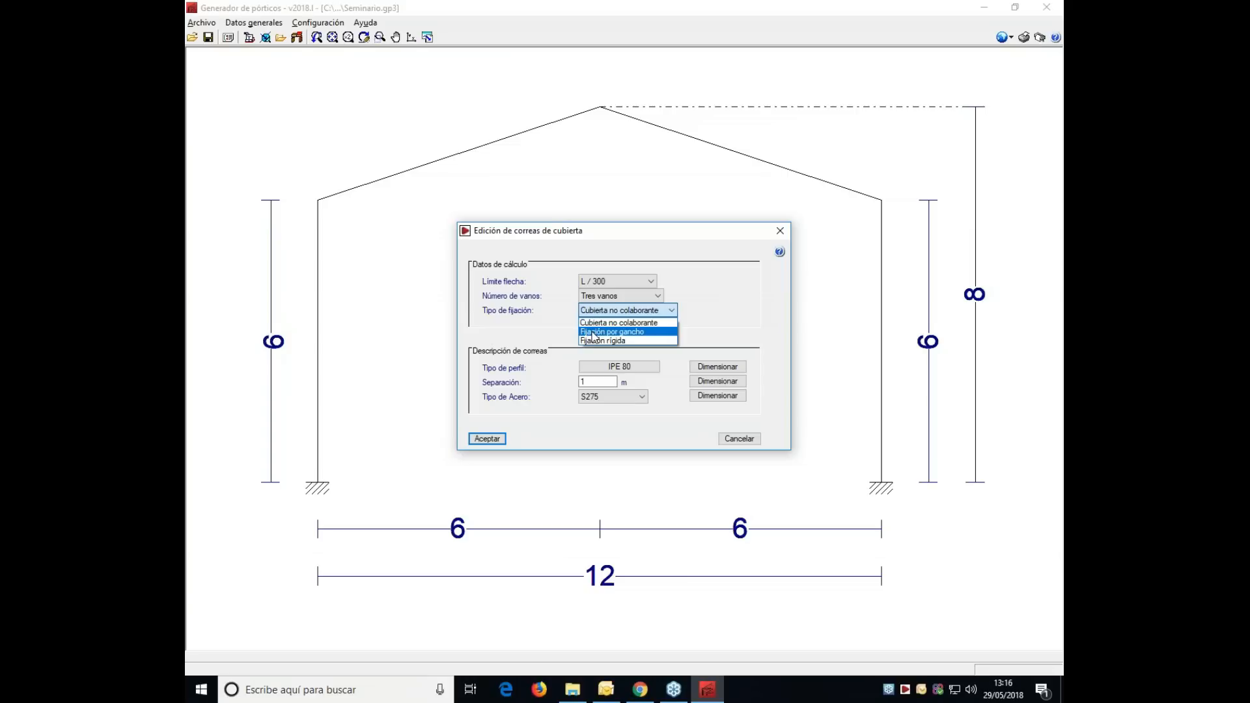
click(594, 333)
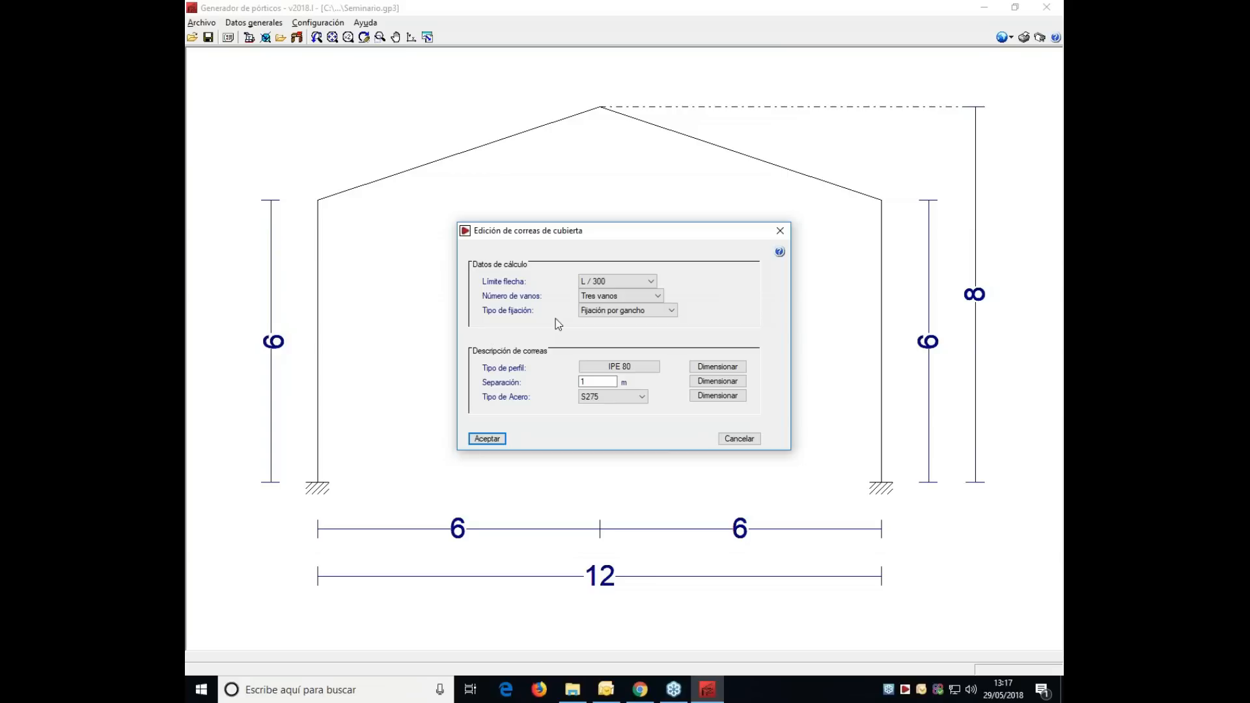
- Assign the cold-formed Z profile ZF-100x2.0 to the roof purlins
click(597, 369)
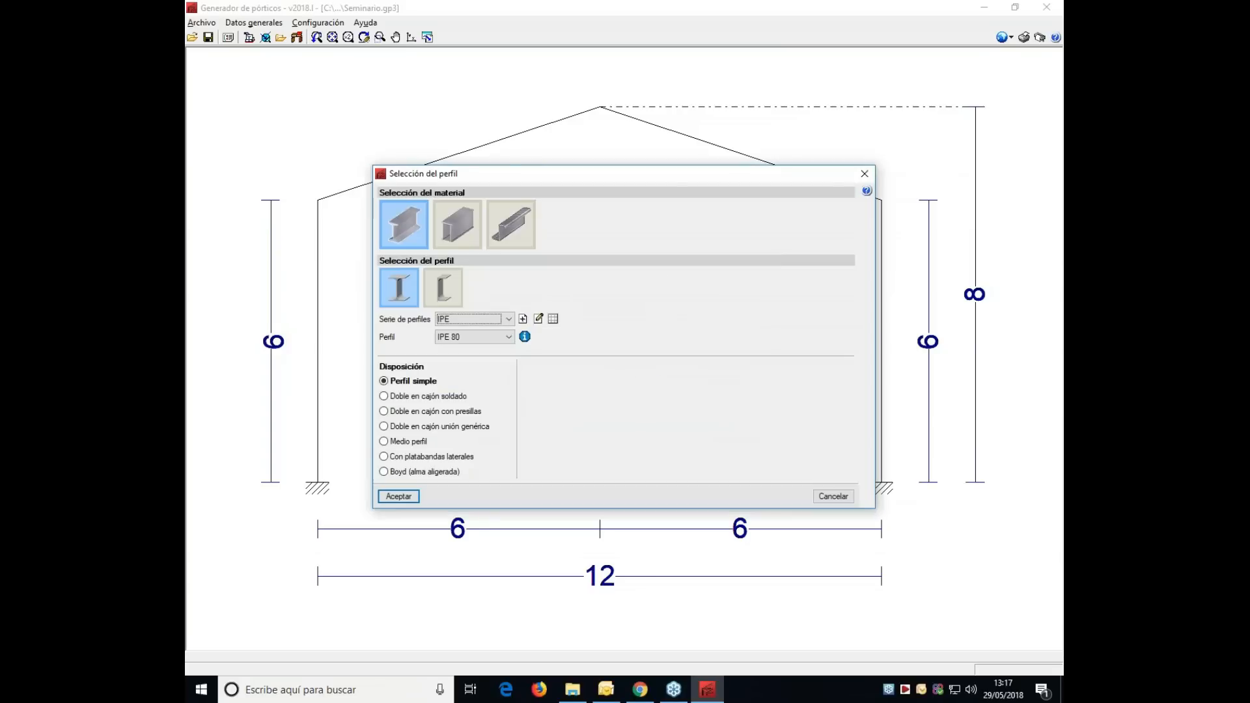
click(505, 228)
click(528, 345)
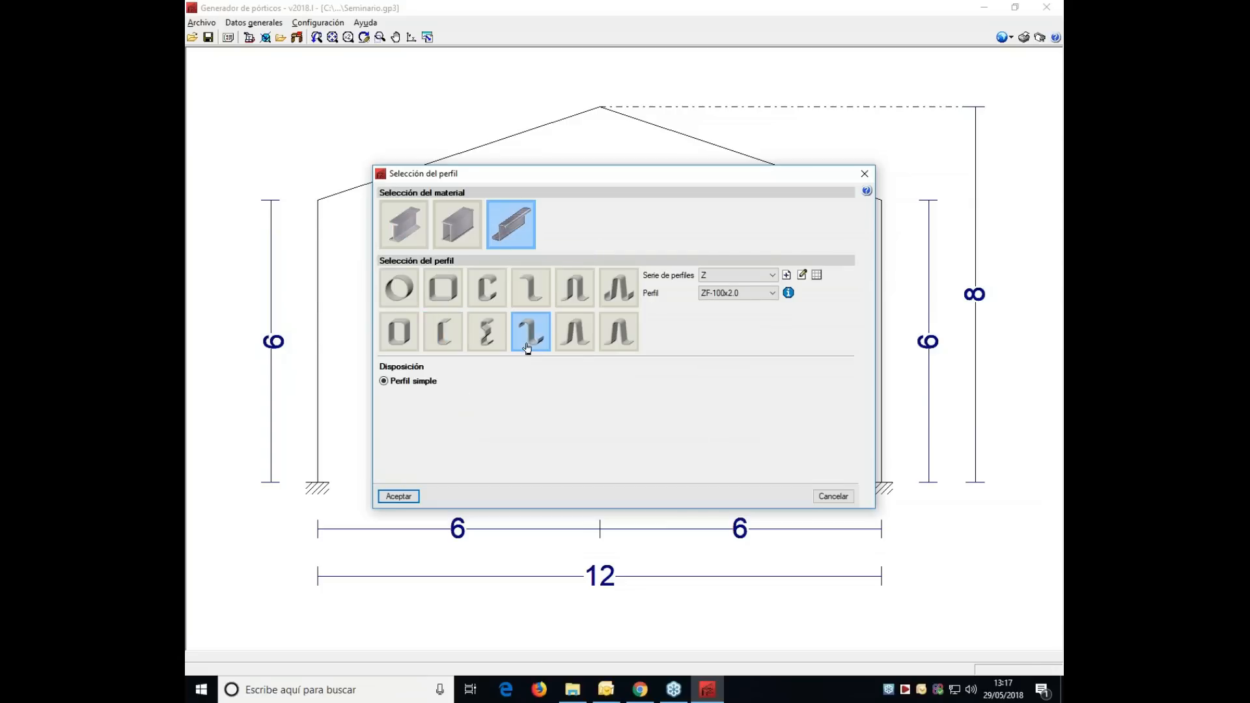
click(398, 498)
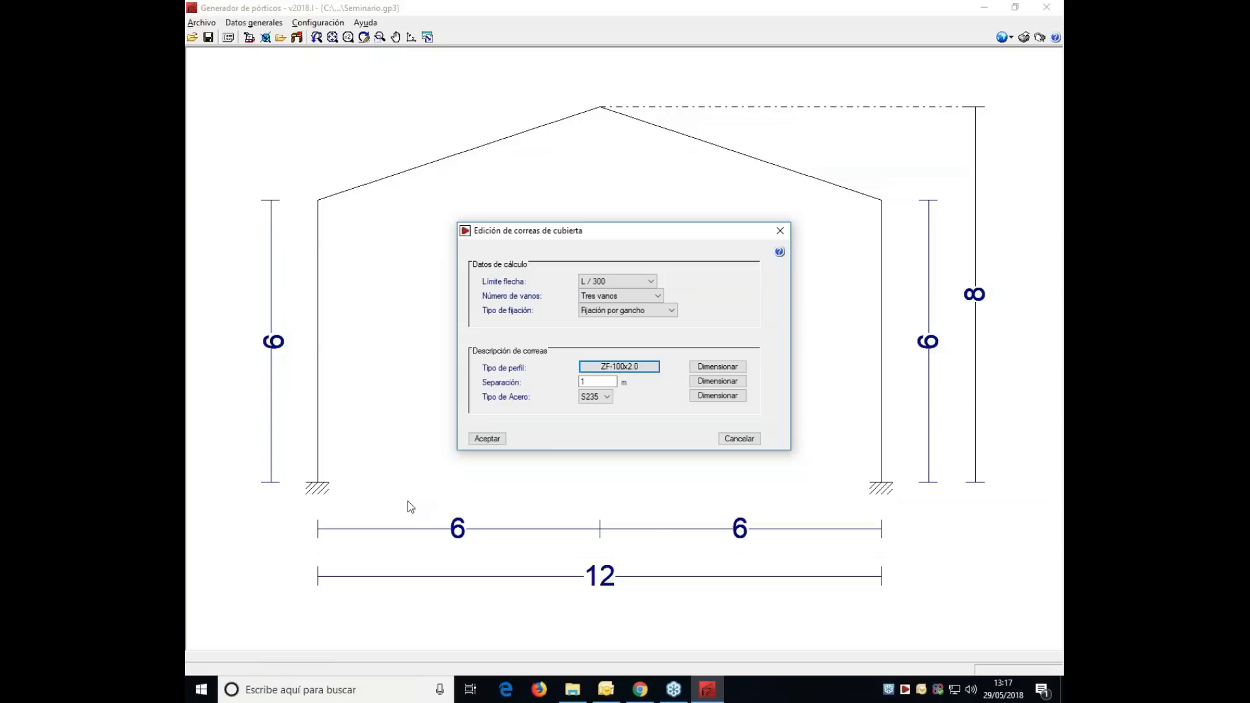
- Keep the roof purlins at 1 m spacing in S235 steel and submit them for checking
click(594, 383)
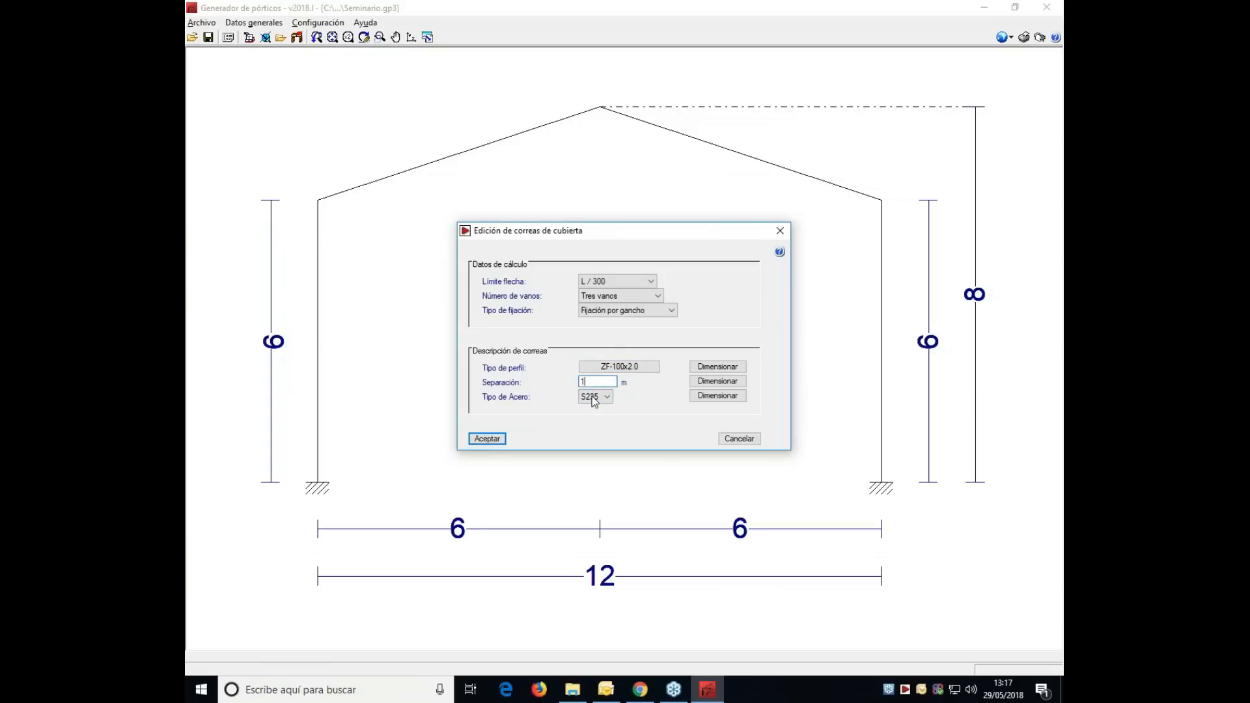
click(594, 397)
click(592, 403)
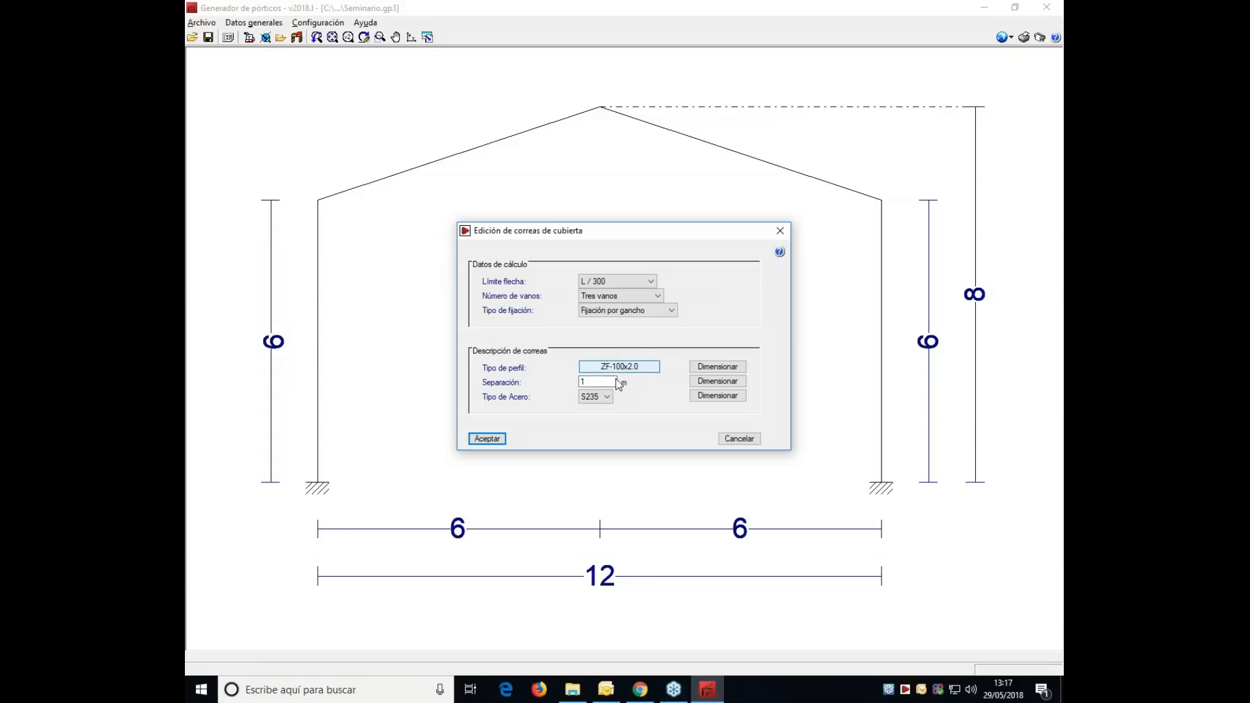
click(496, 440)
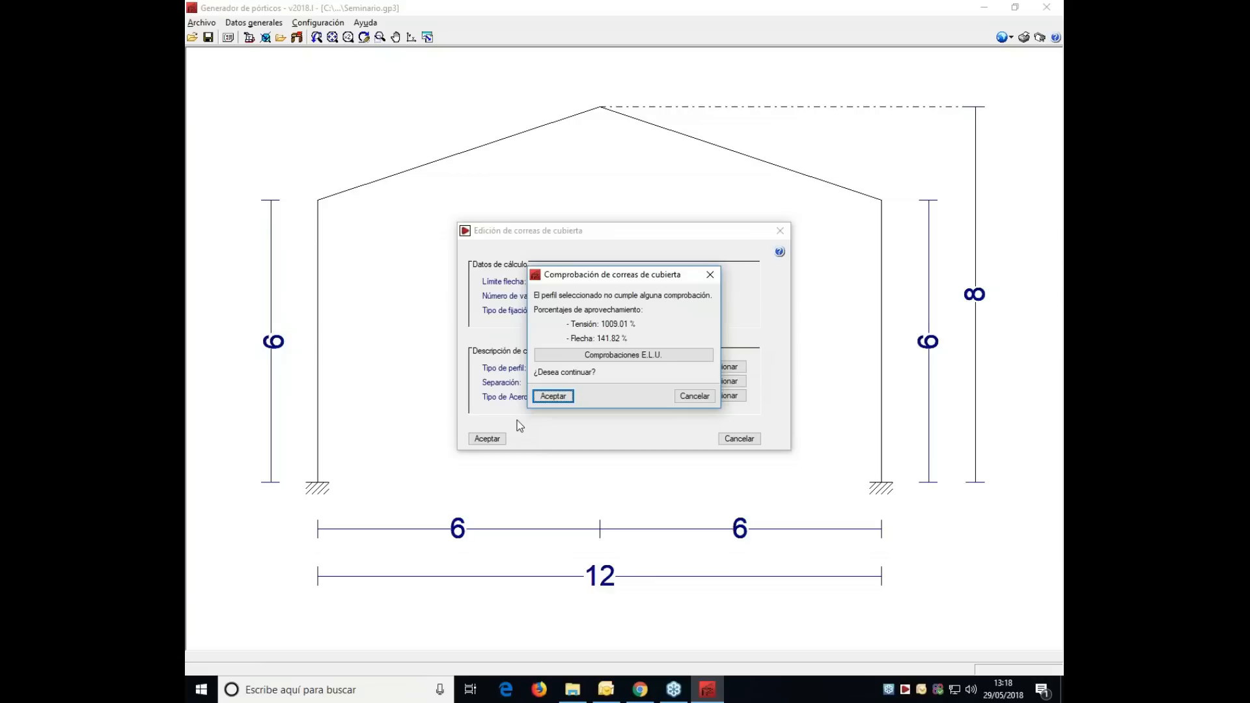
- Review the E.L.U. check report for the ZF-100x2.0 roof purlins and accept the purlin definition
click(586, 355)
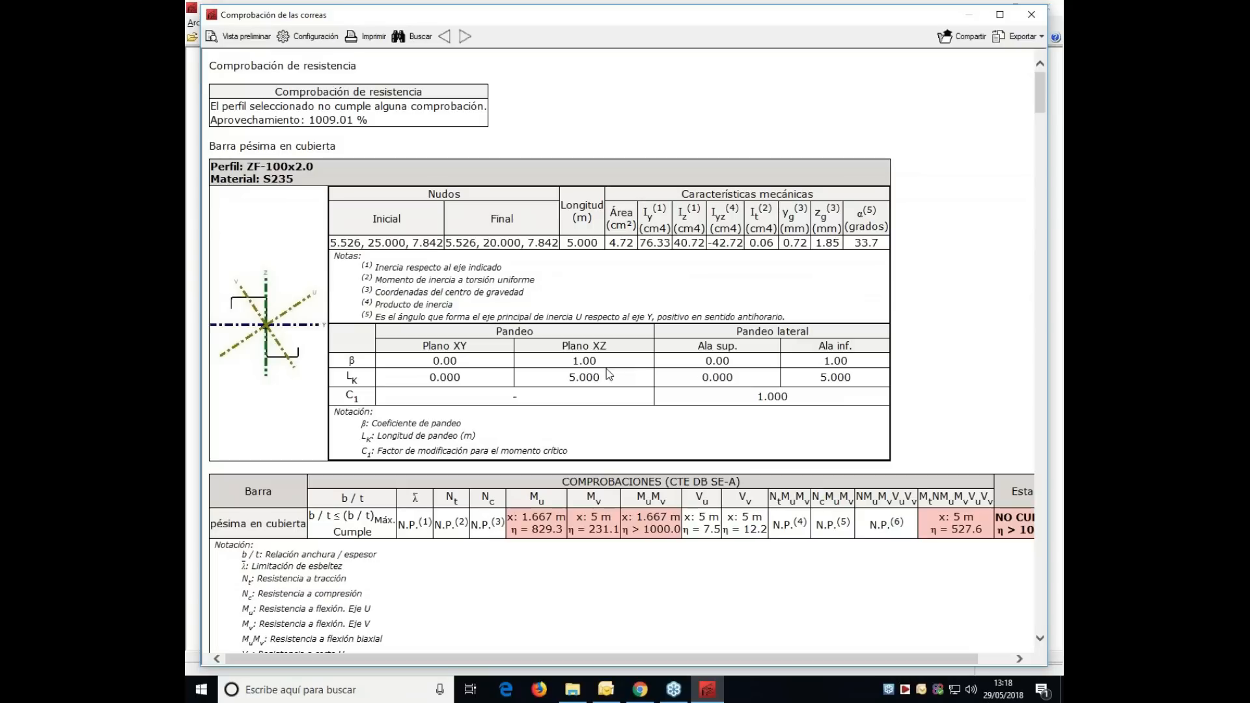
scroll(605, 381, down, 3)
scroll(606, 381, down, 4)
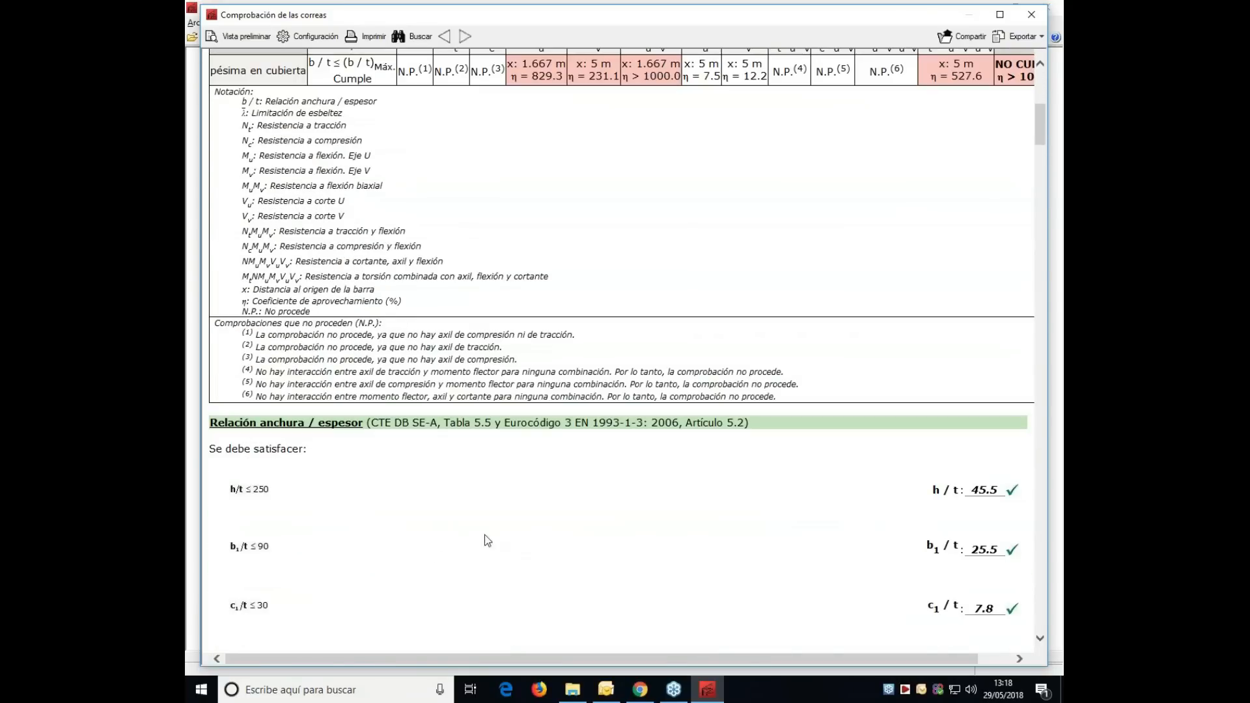
click(1029, 15)
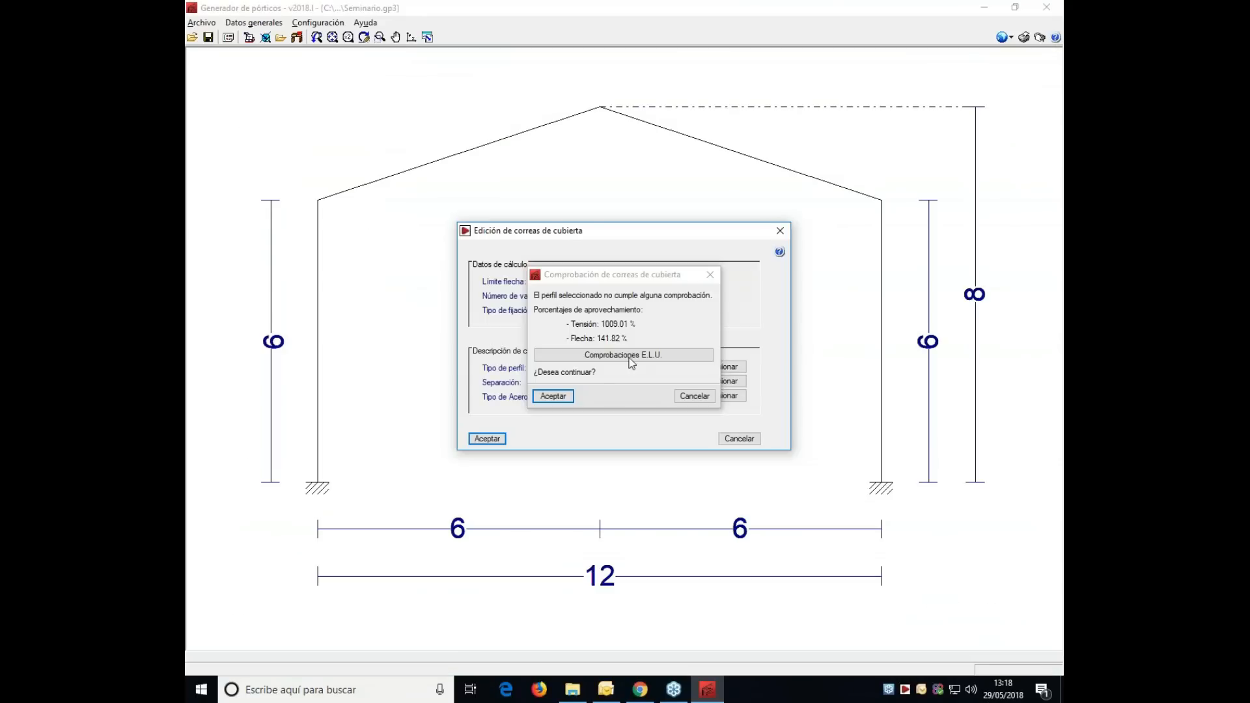
click(552, 396)
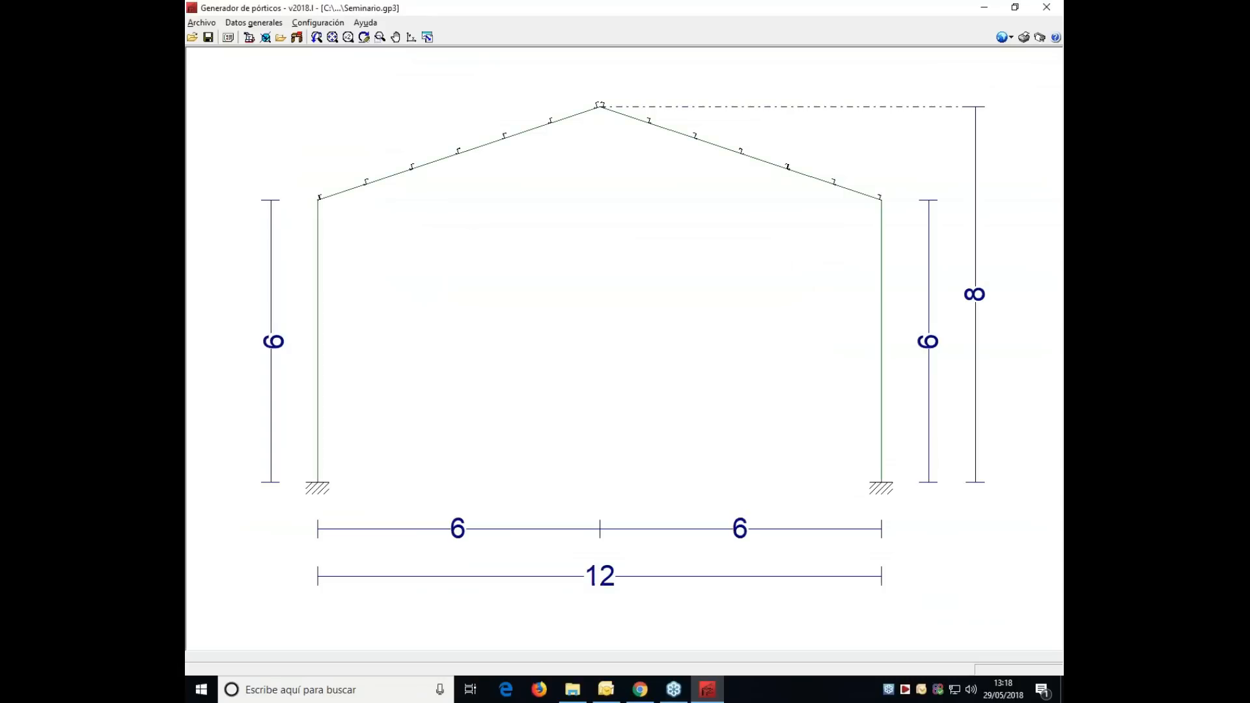
- Reopen the roof purlin editing, change the profile to ZF-120x3.0 and check it
click(285, 22)
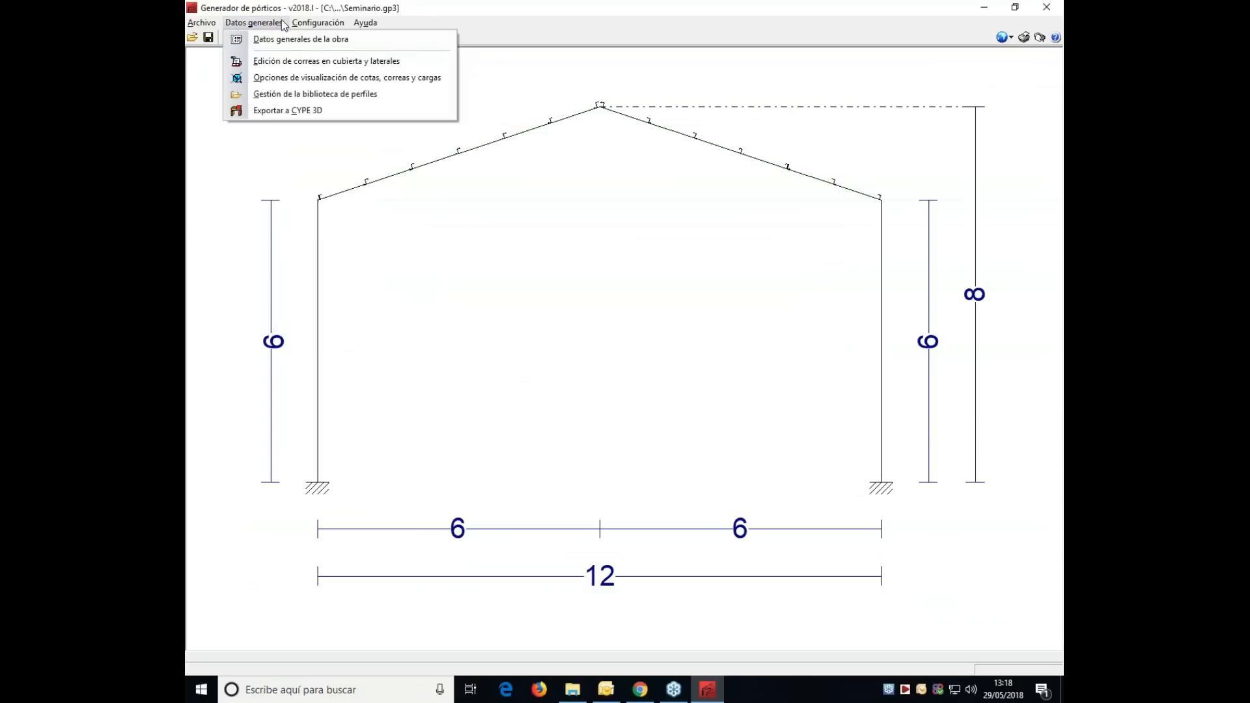
click(300, 62)
click(622, 327)
click(618, 368)
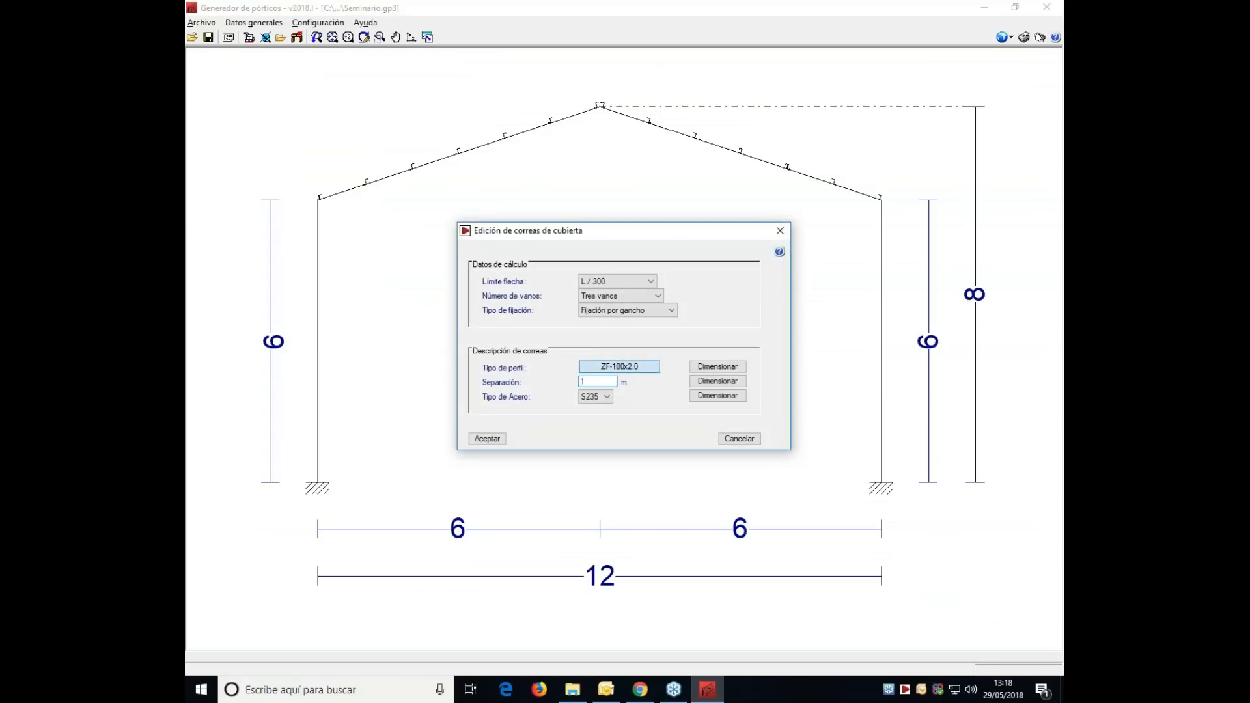
click(718, 295)
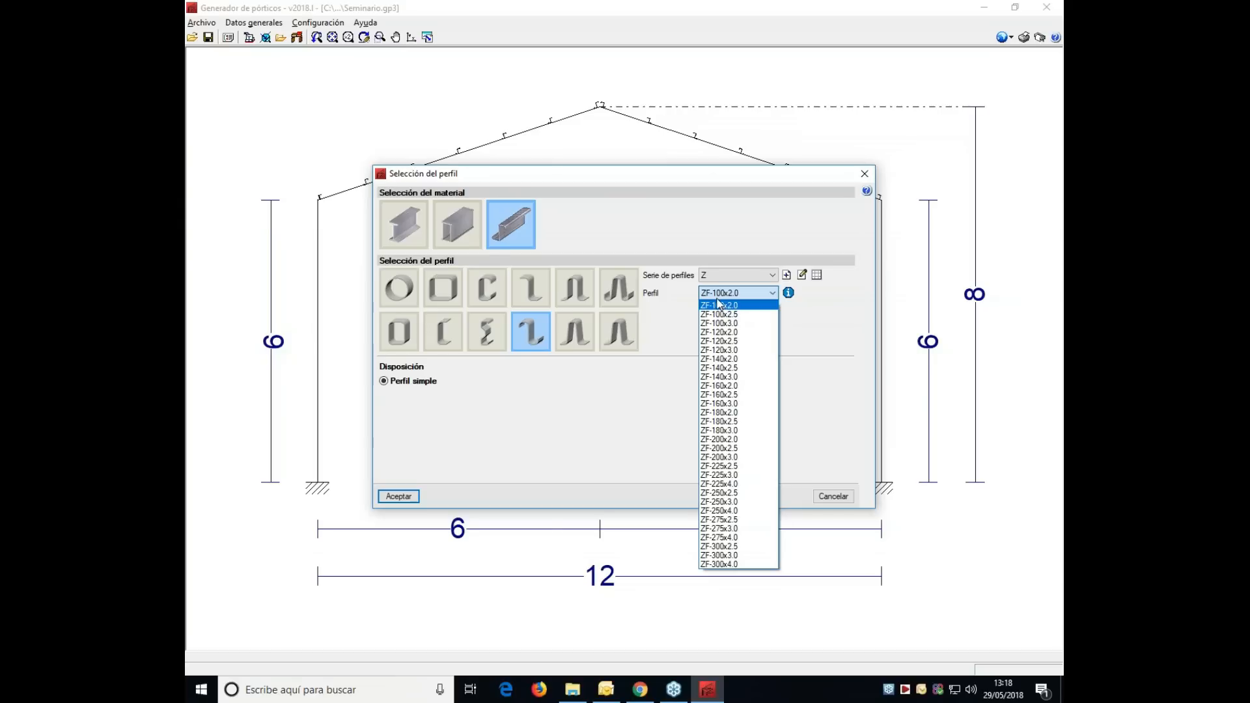
click(716, 350)
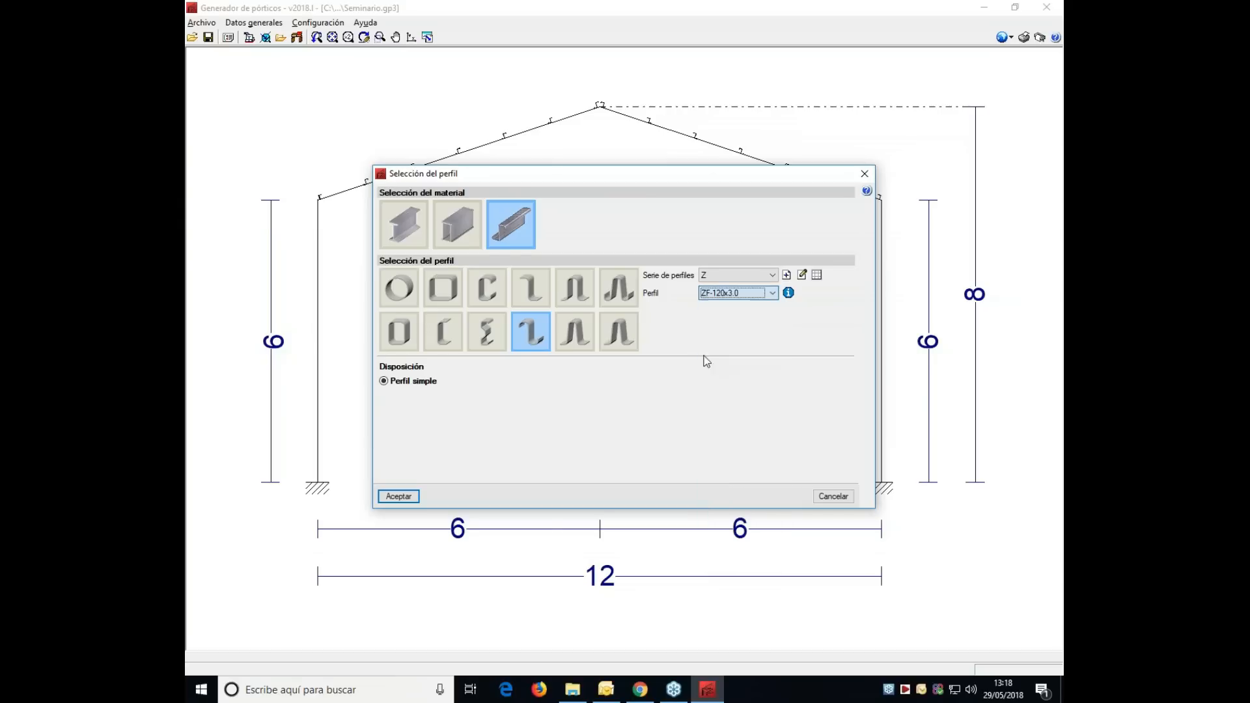
click(409, 496)
click(493, 438)
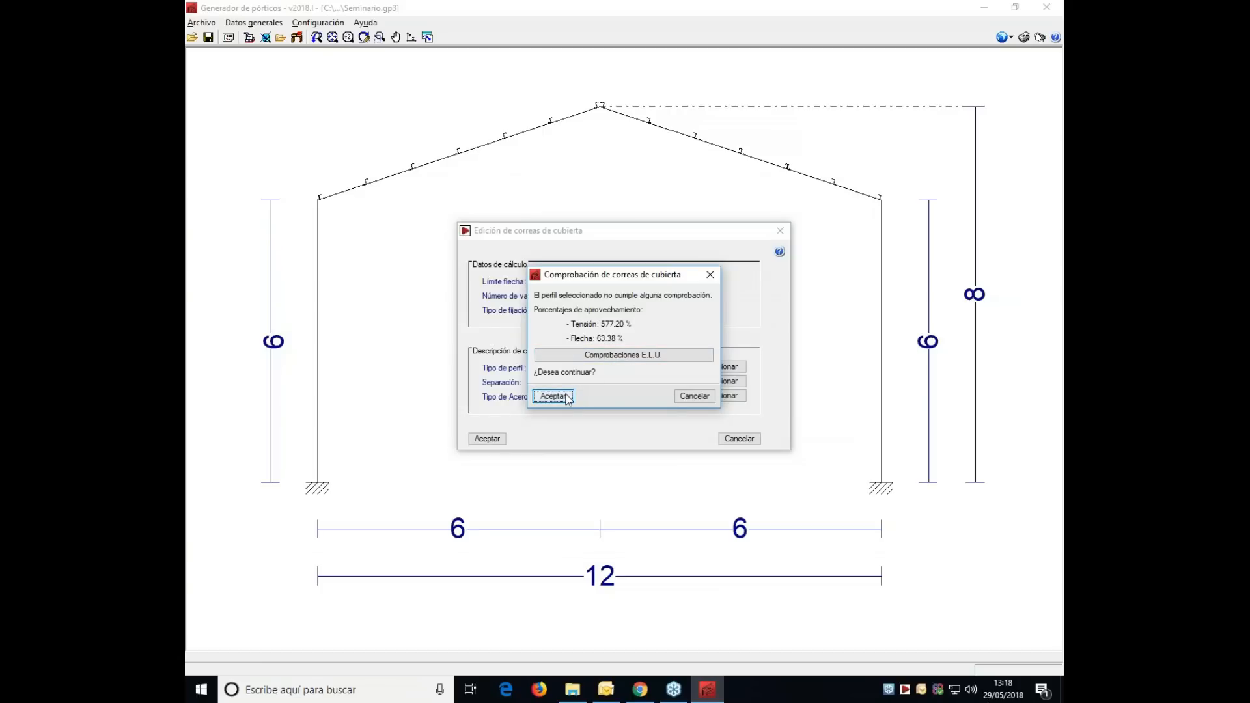
click(704, 399)
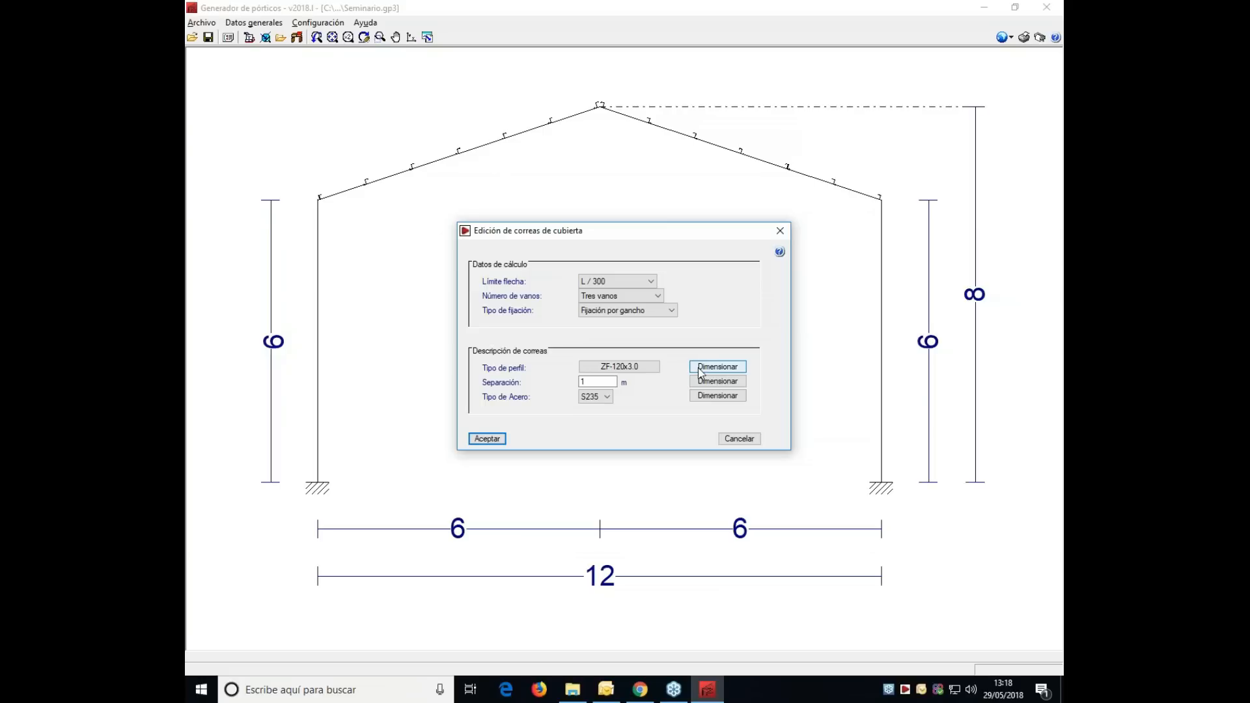
- Dimension the roof purlin profile across the Z series and try to apply ZF-275x4.0
click(699, 370)
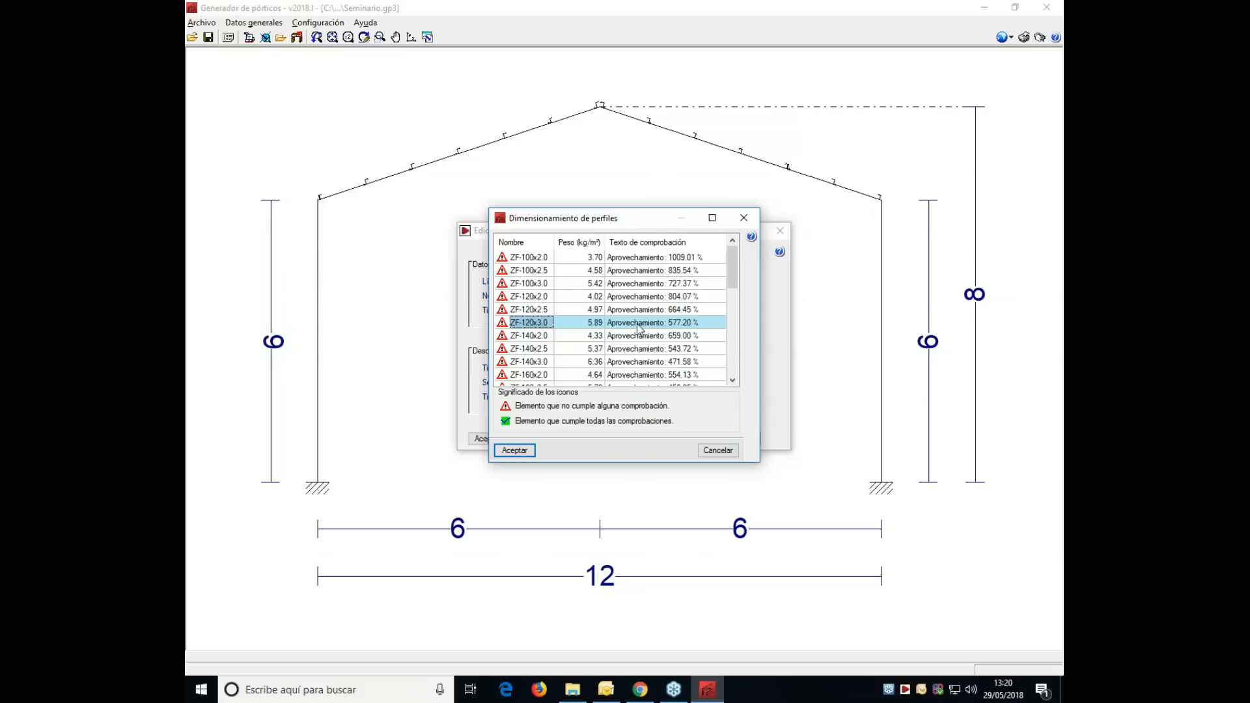
scroll(637, 334, down, 10)
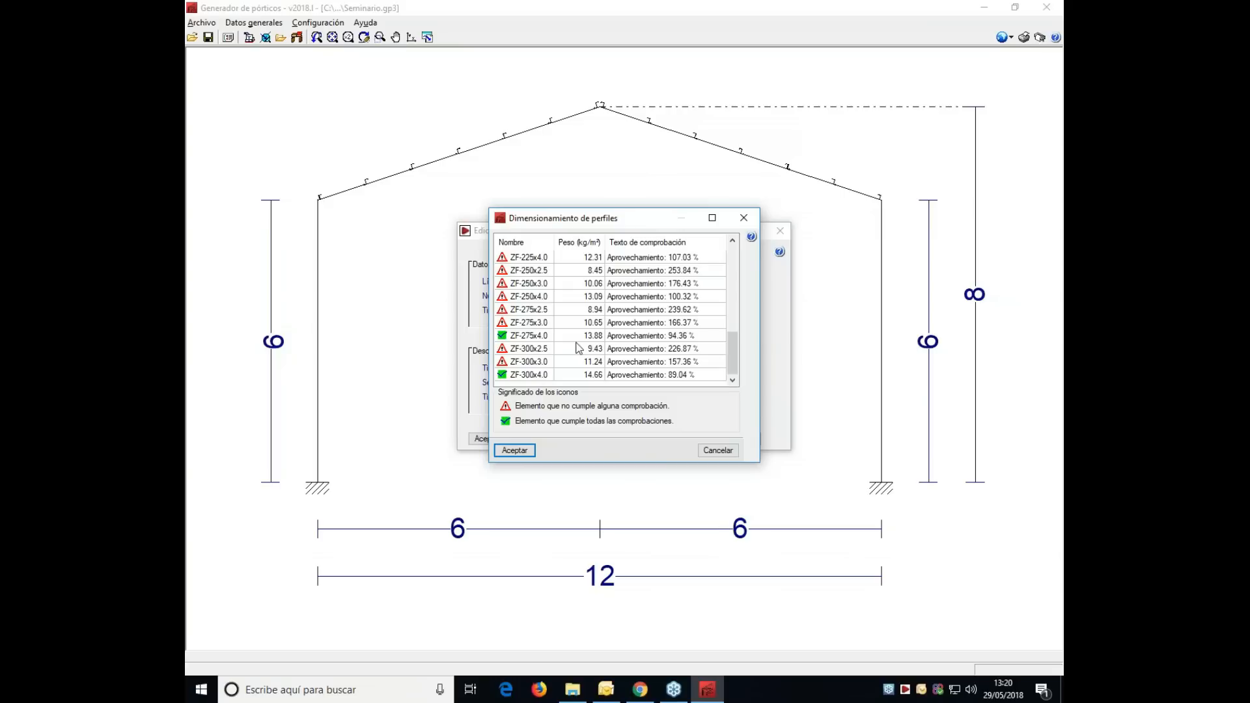
click(533, 335)
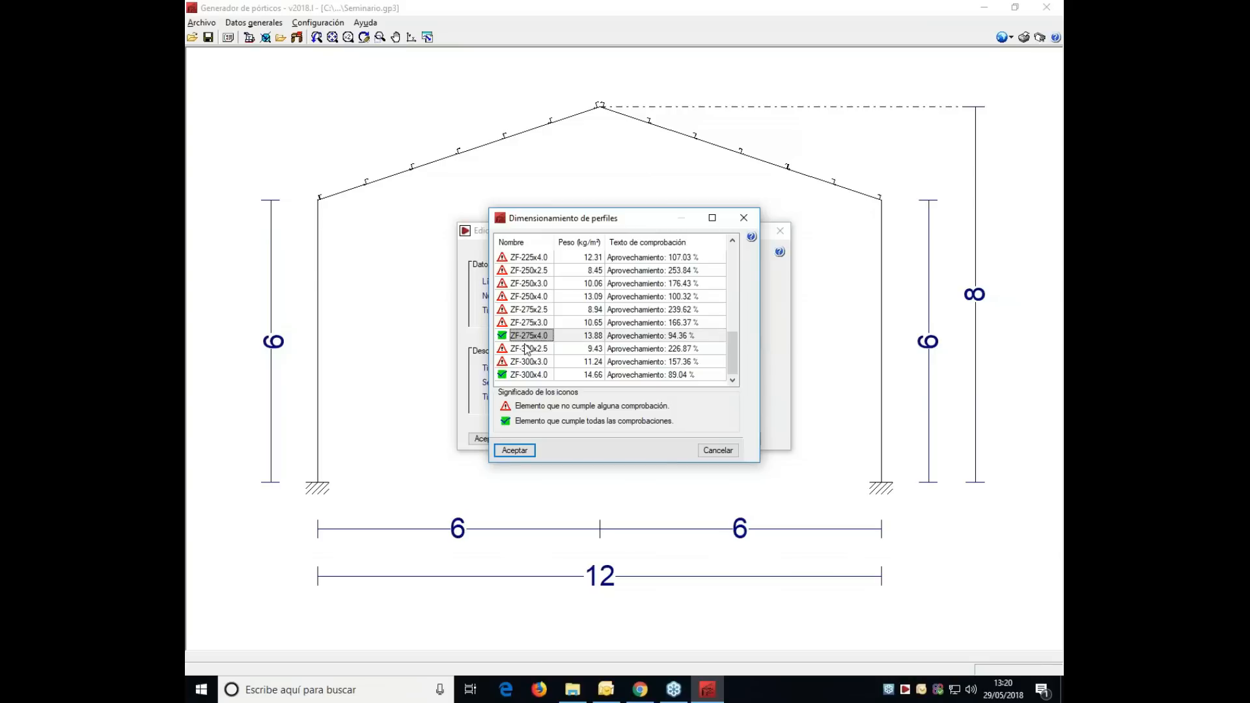
click(515, 451)
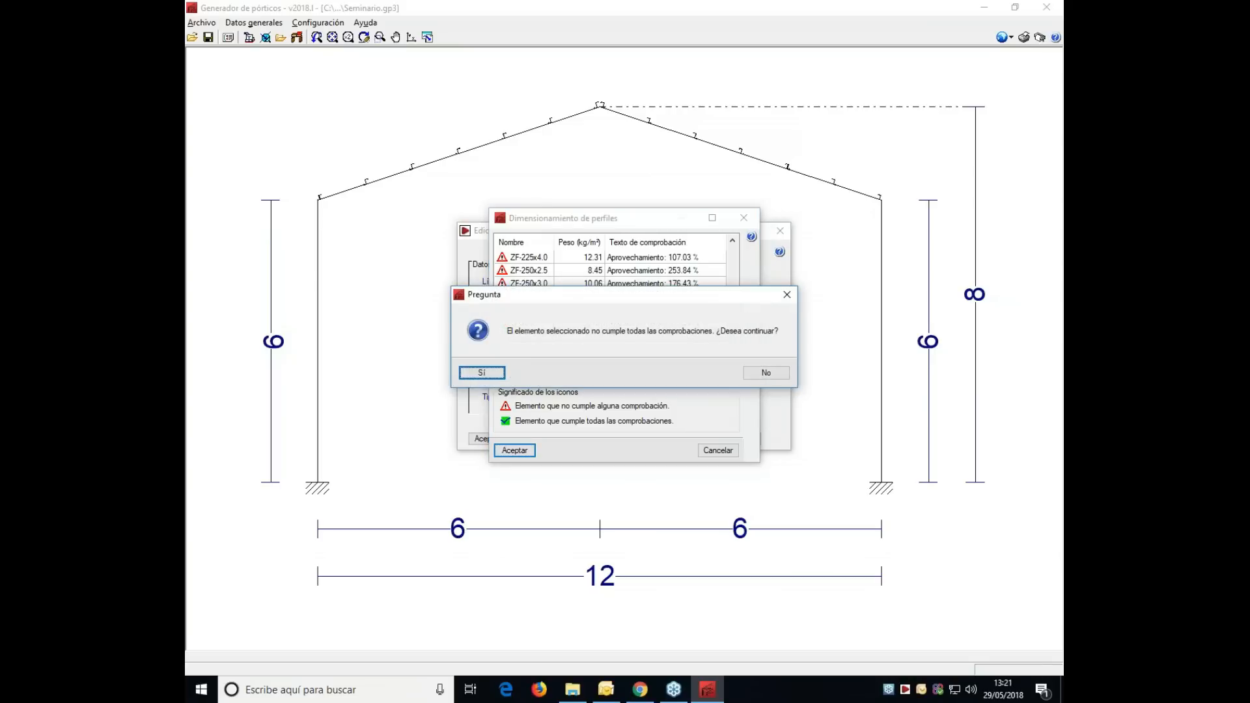
click(489, 378)
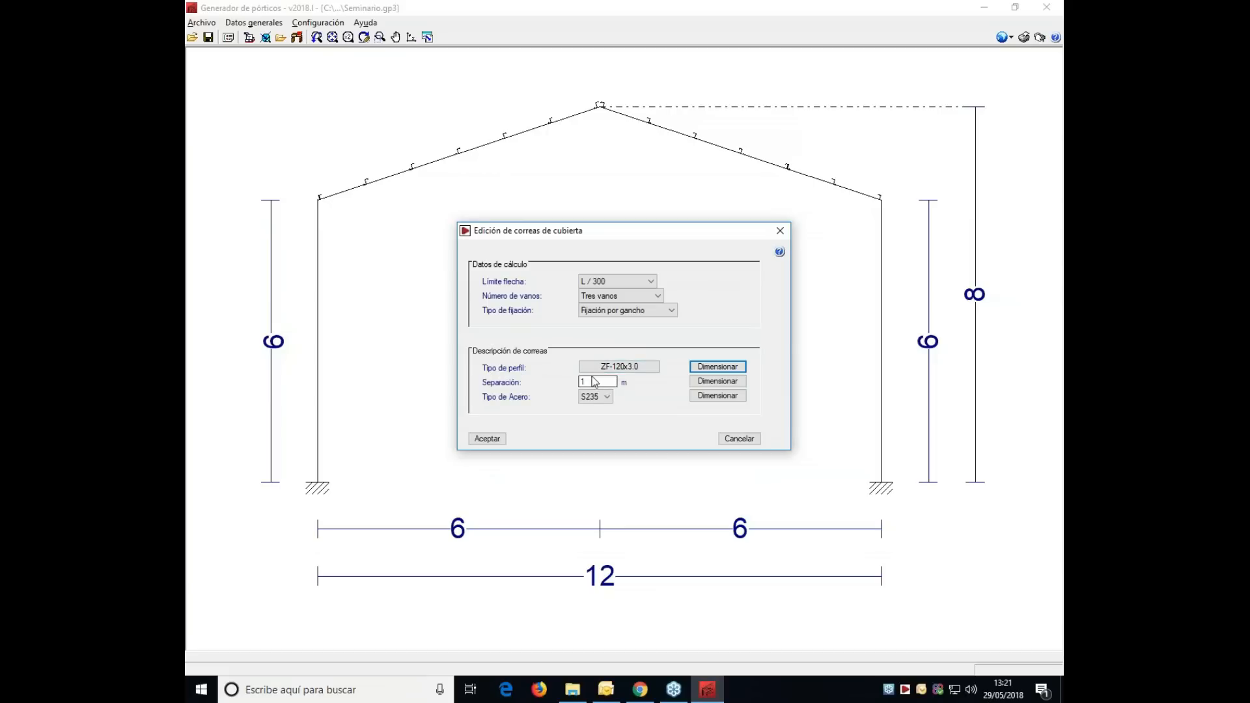
- Try to optimise the roof purlin spacing between 0.5 and 3 m in 0.1 m increments
click(698, 382)
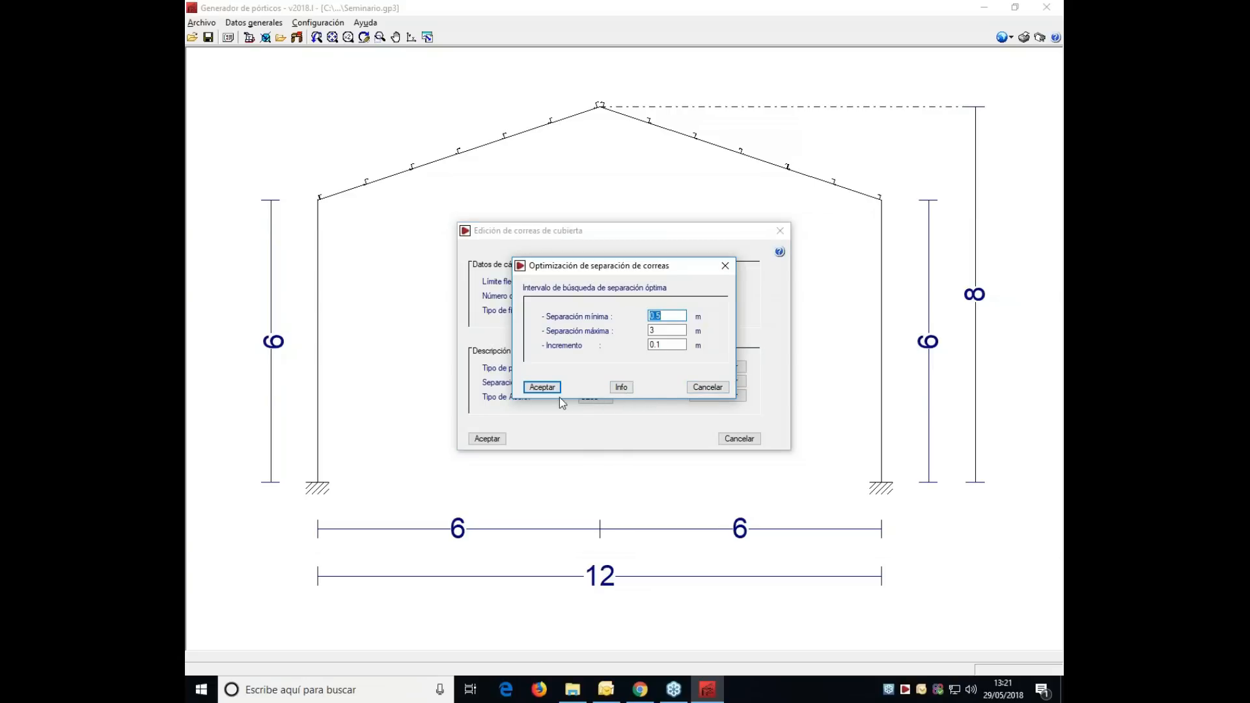
click(542, 387)
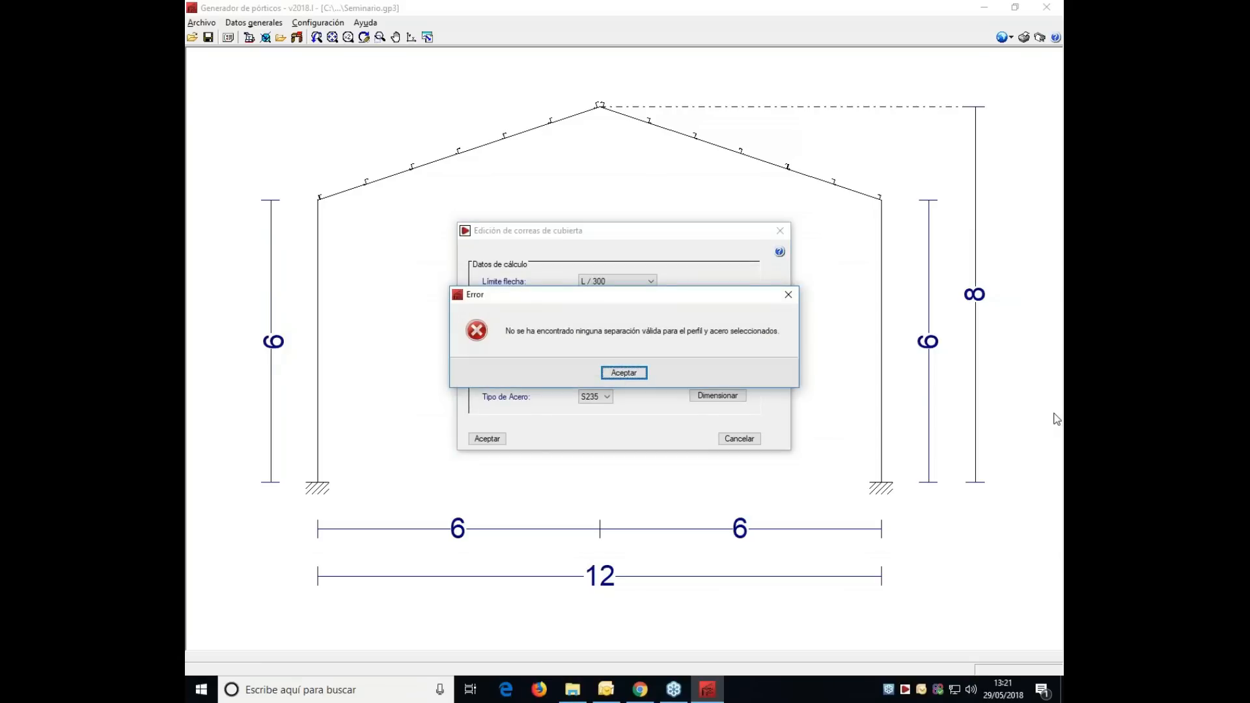
click(626, 371)
click(605, 385)
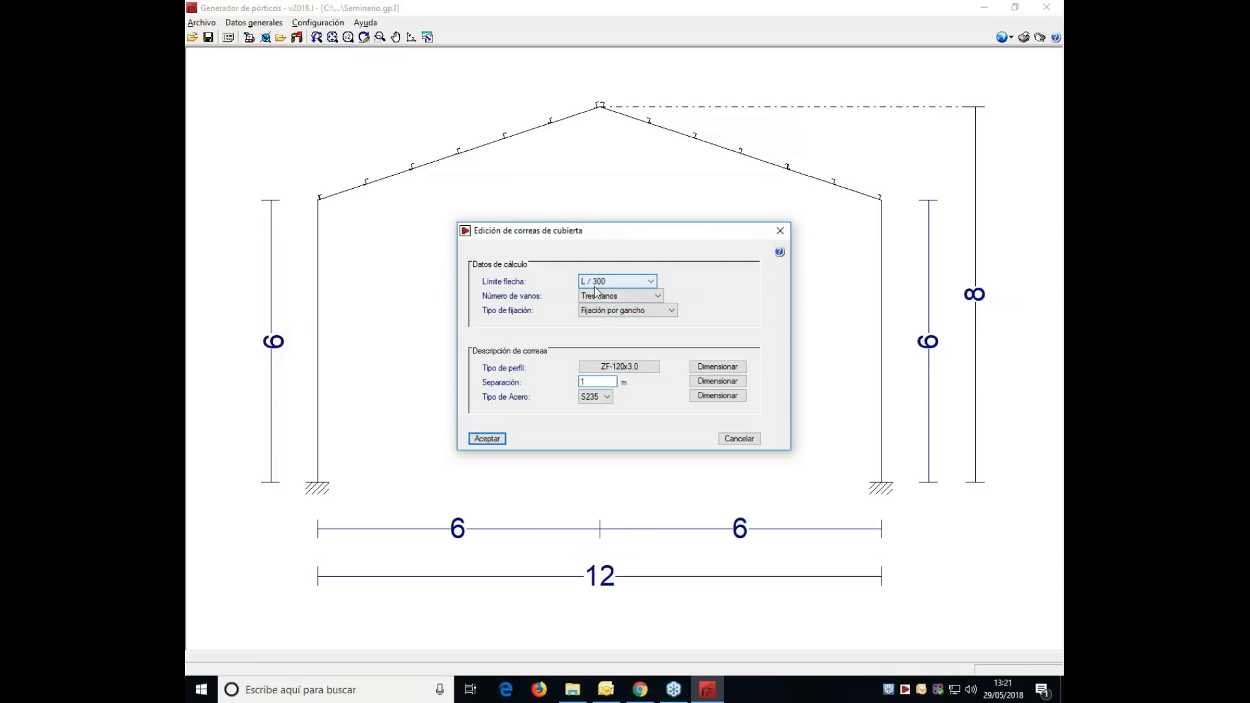
- Assign the rolled IPE 120 profile to the roof purlins, then check and accept the purlins
click(617, 368)
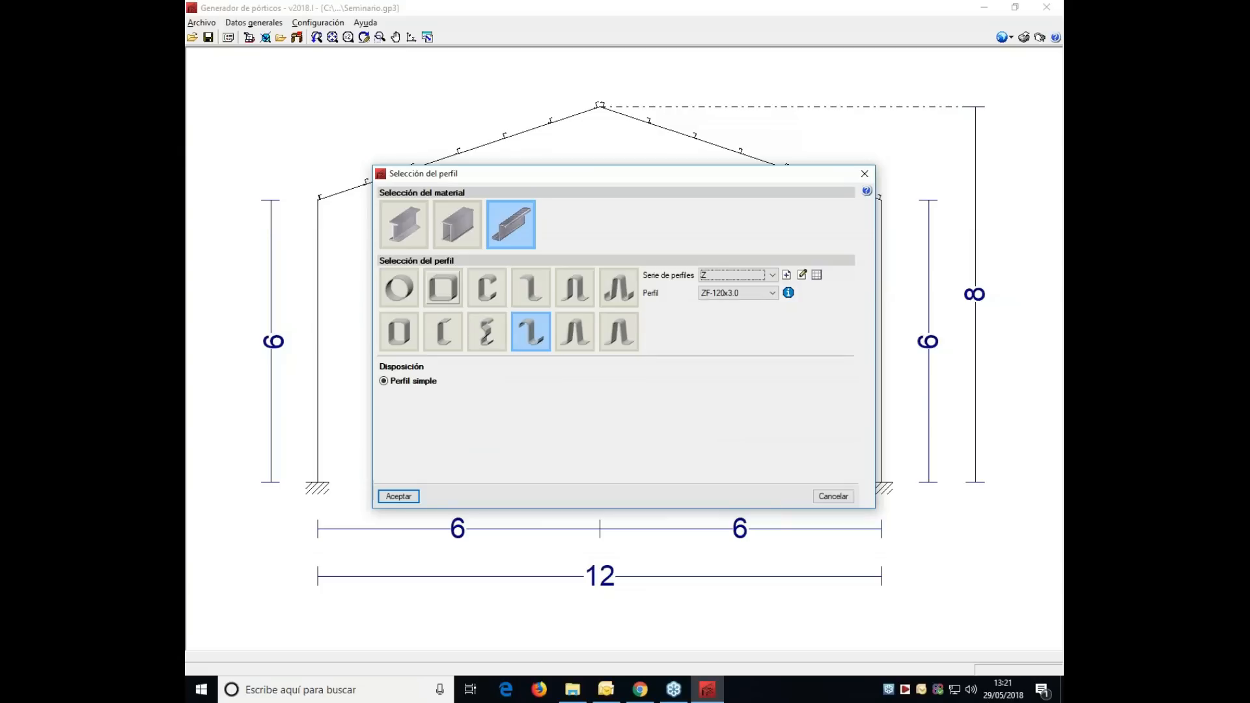
click(409, 242)
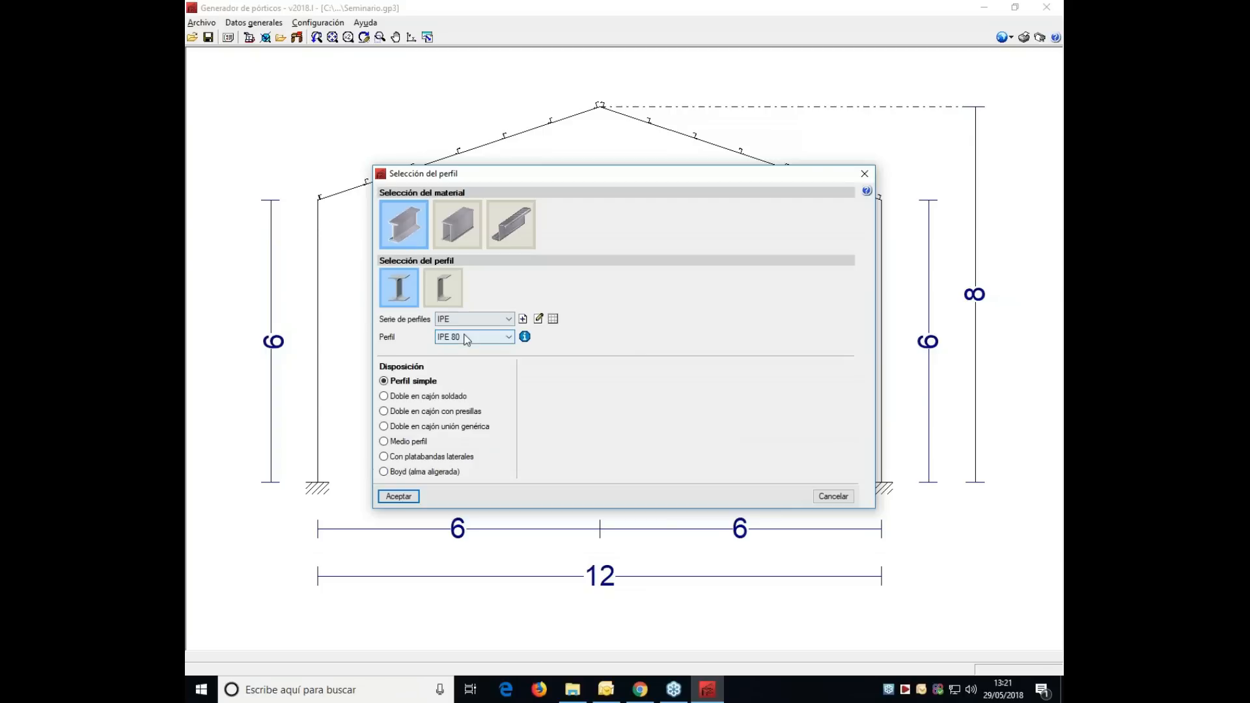
click(467, 340)
click(459, 368)
click(398, 497)
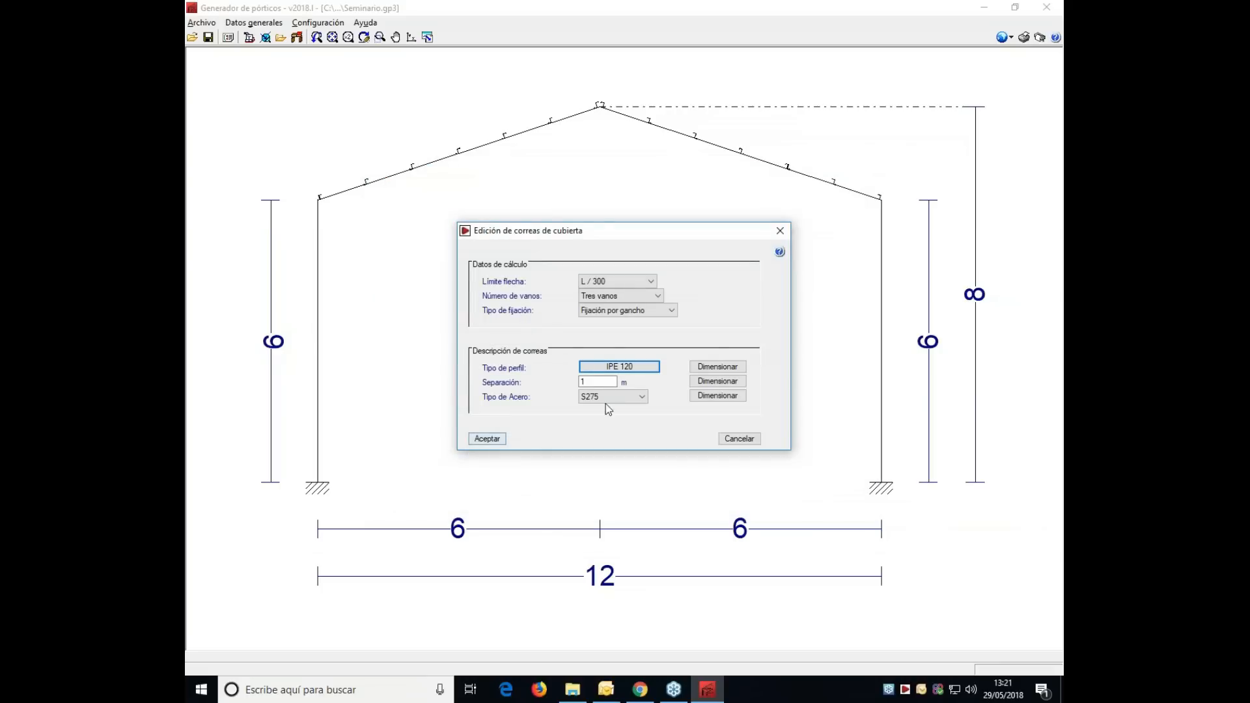
click(485, 440)
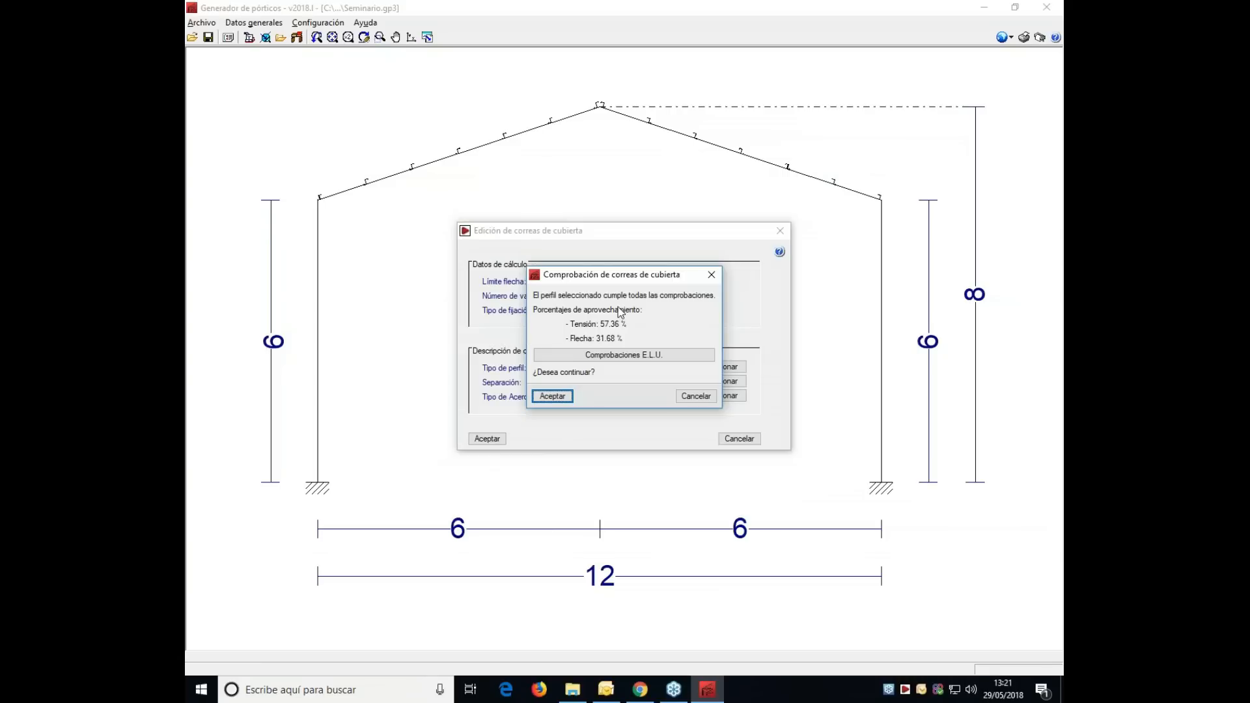
click(562, 397)
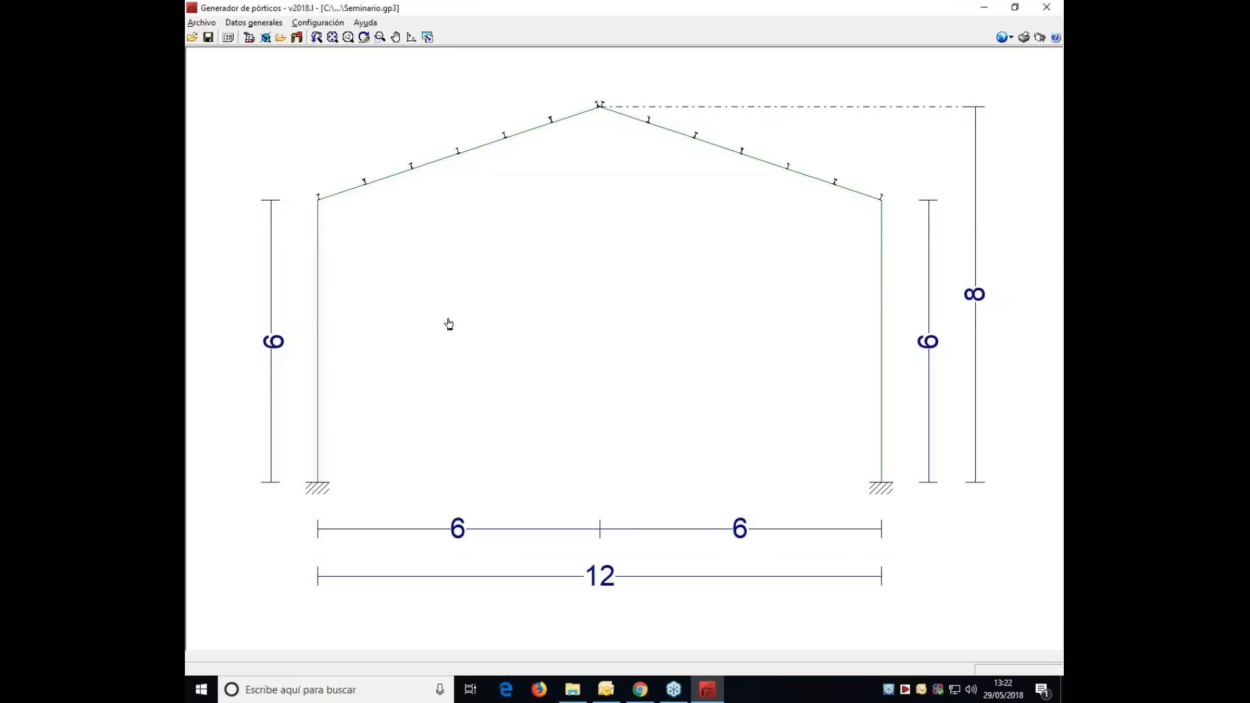
click(239, 24)
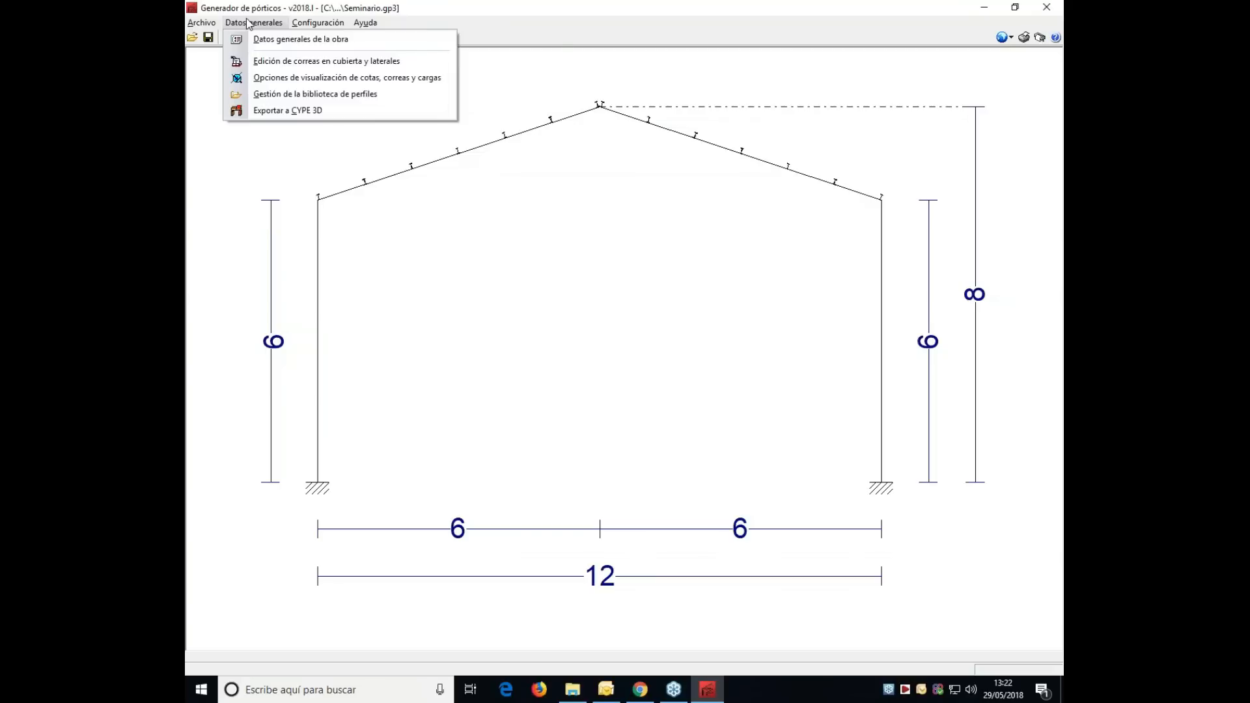
click(459, 14)
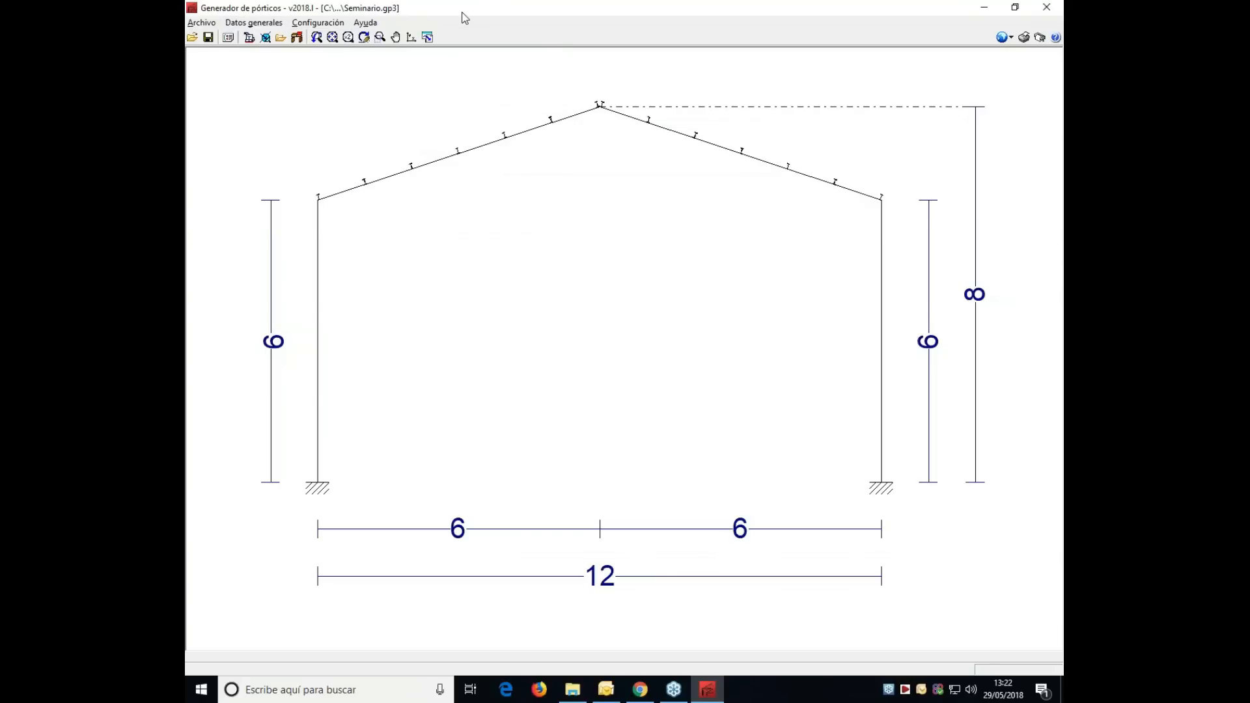
click(296, 350)
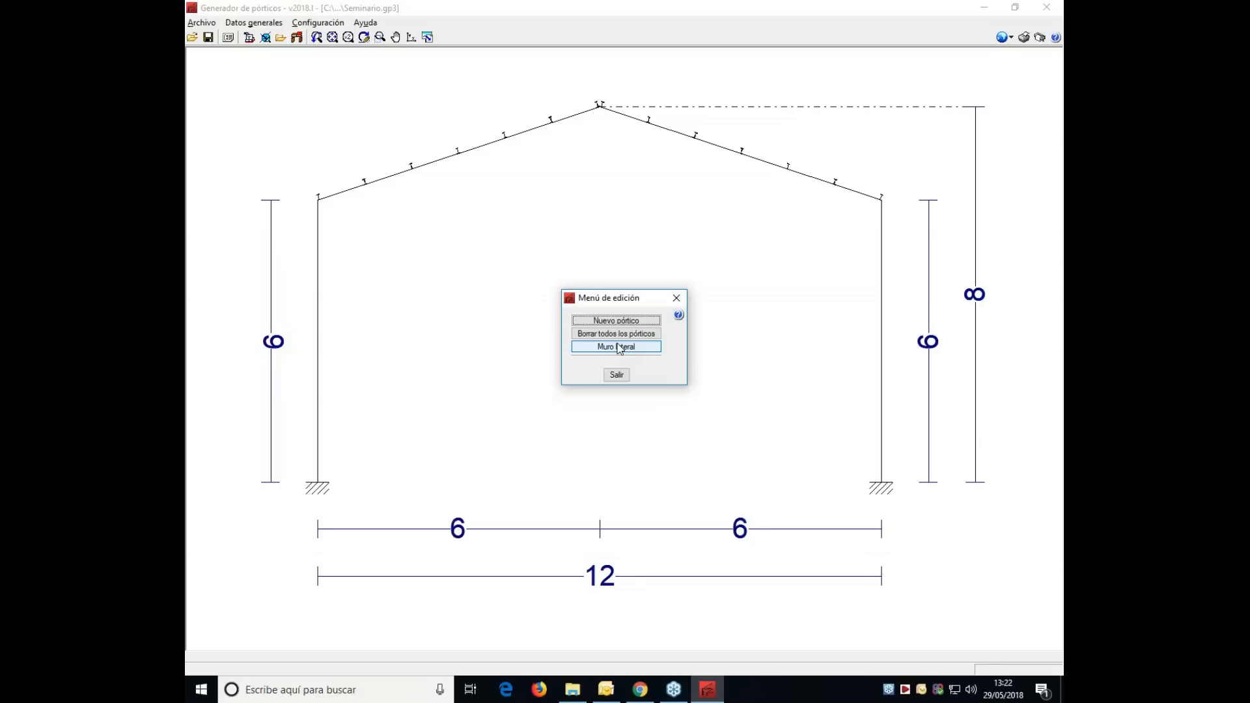
click(615, 376)
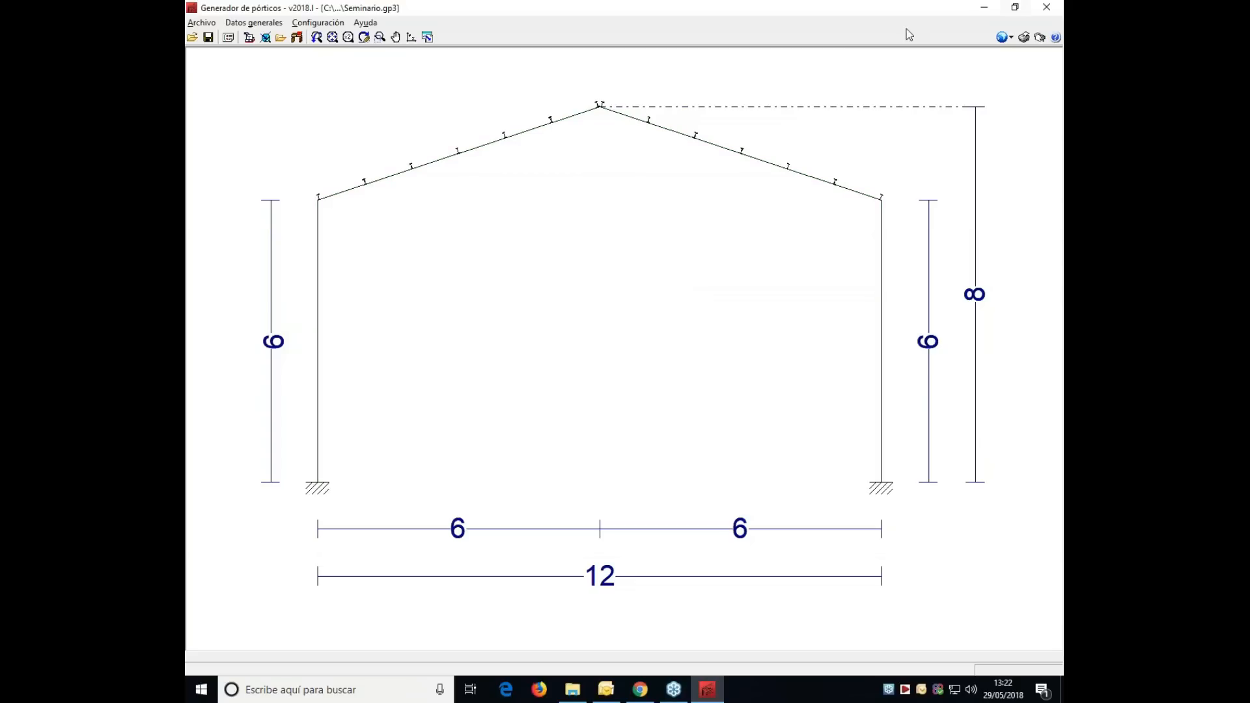
- Save the project and view the side purlin settings without editing them
click(208, 38)
click(253, 24)
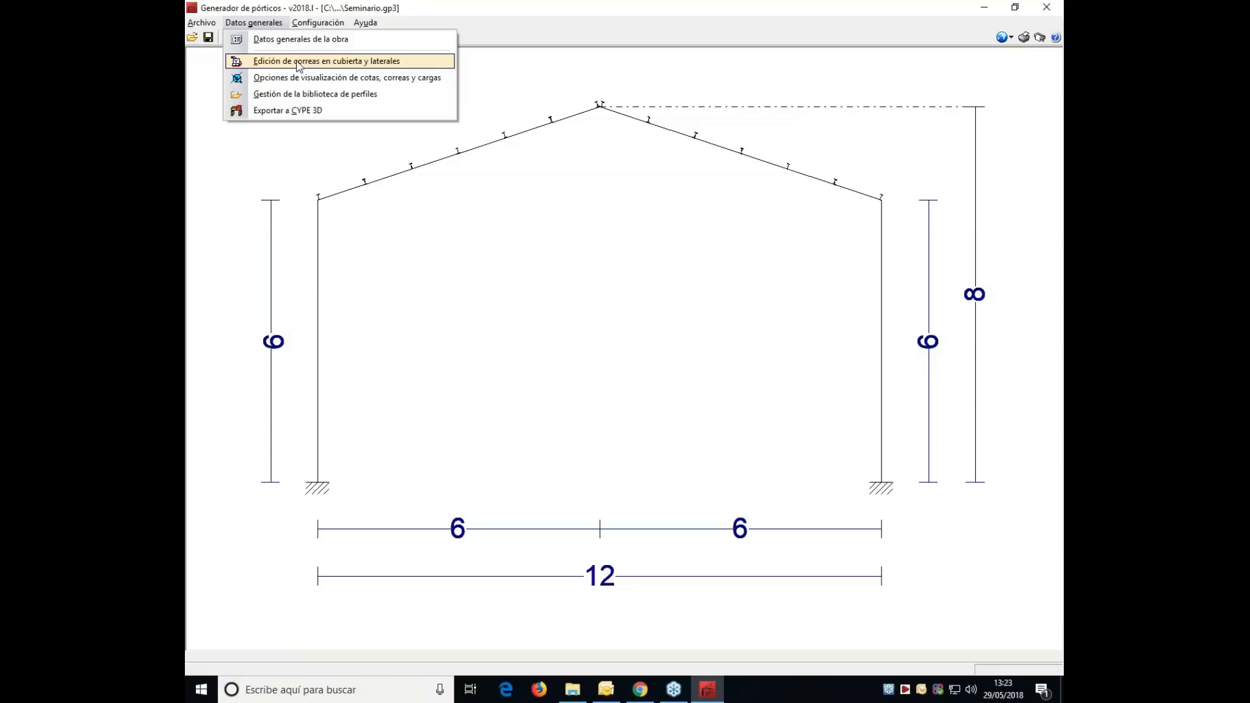
mouse_move(326, 29)
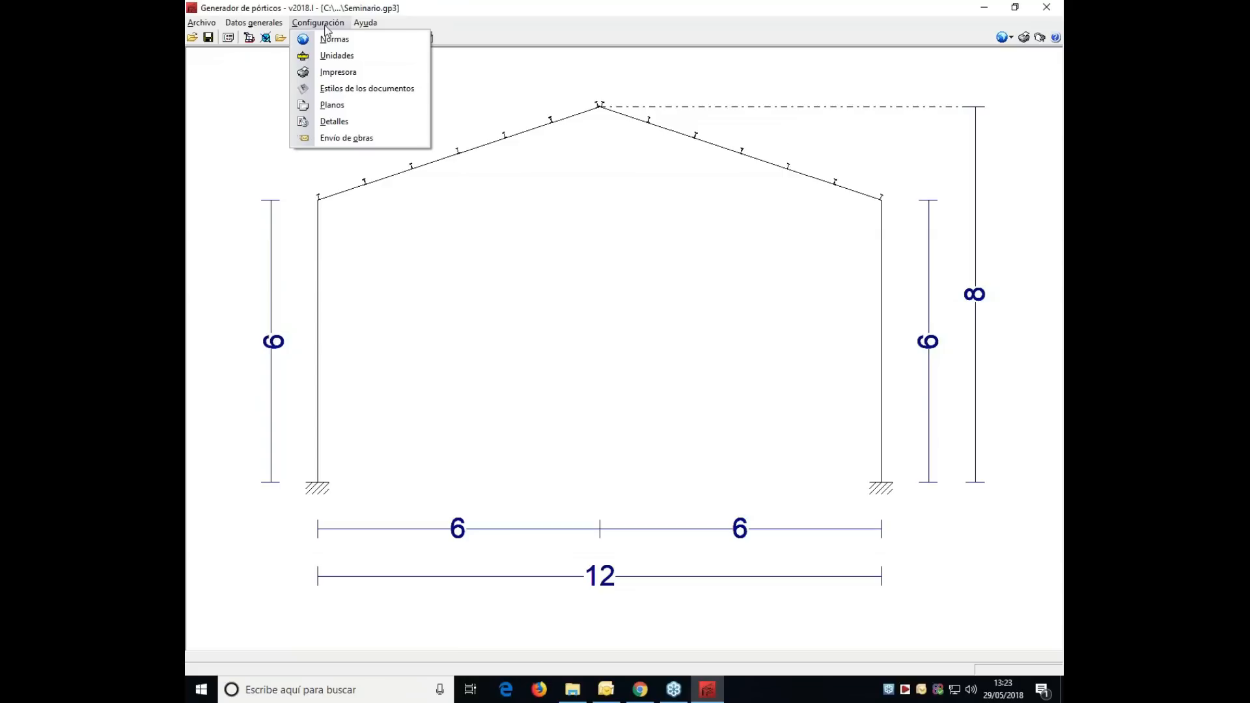
mouse_move(254, 23)
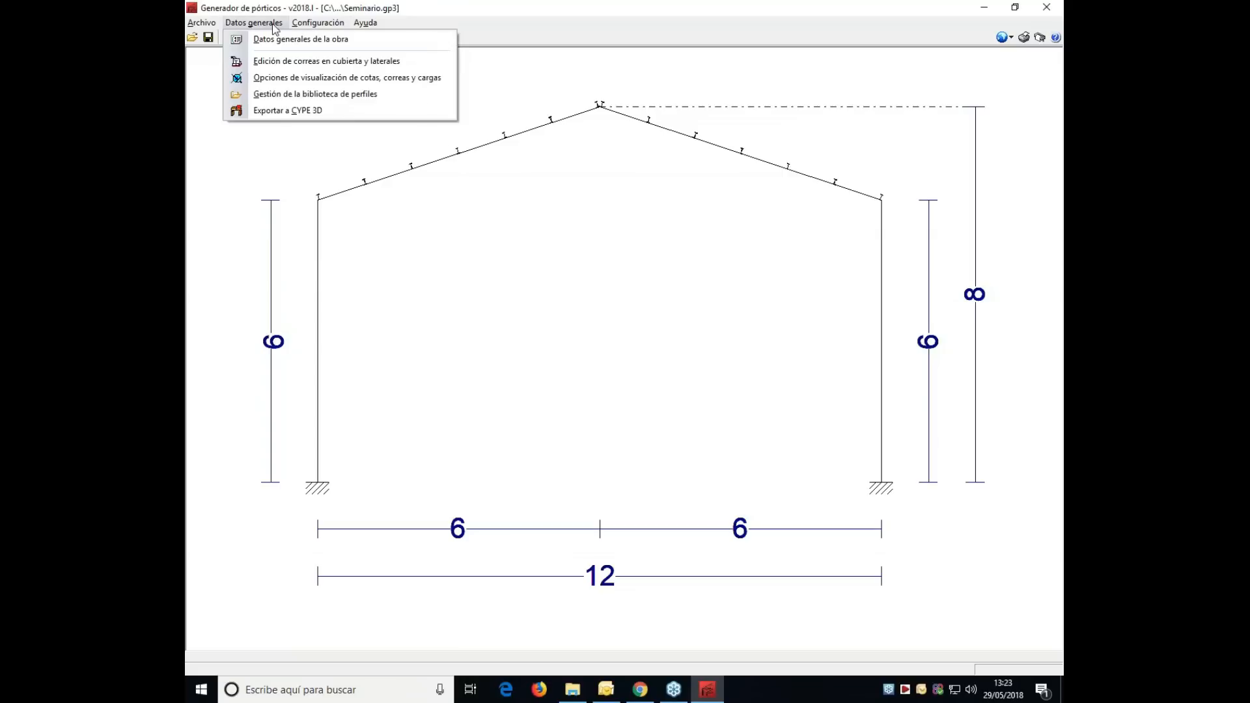
click(291, 62)
click(664, 343)
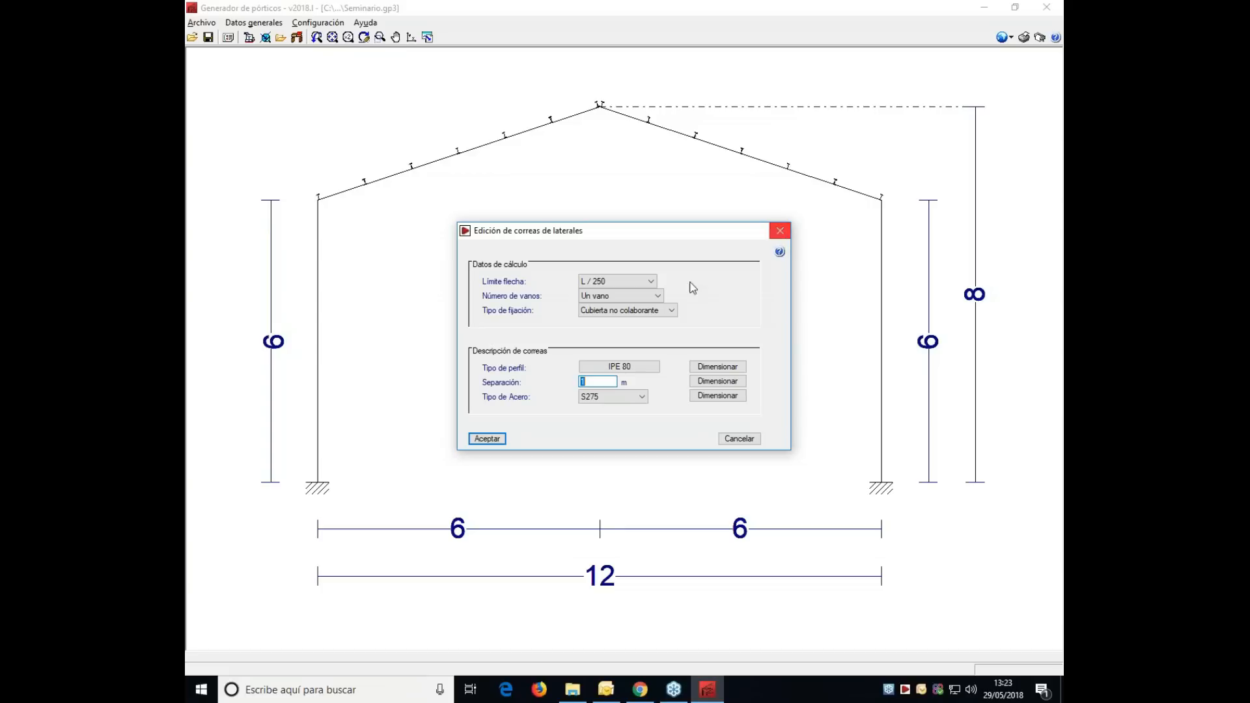
click(780, 232)
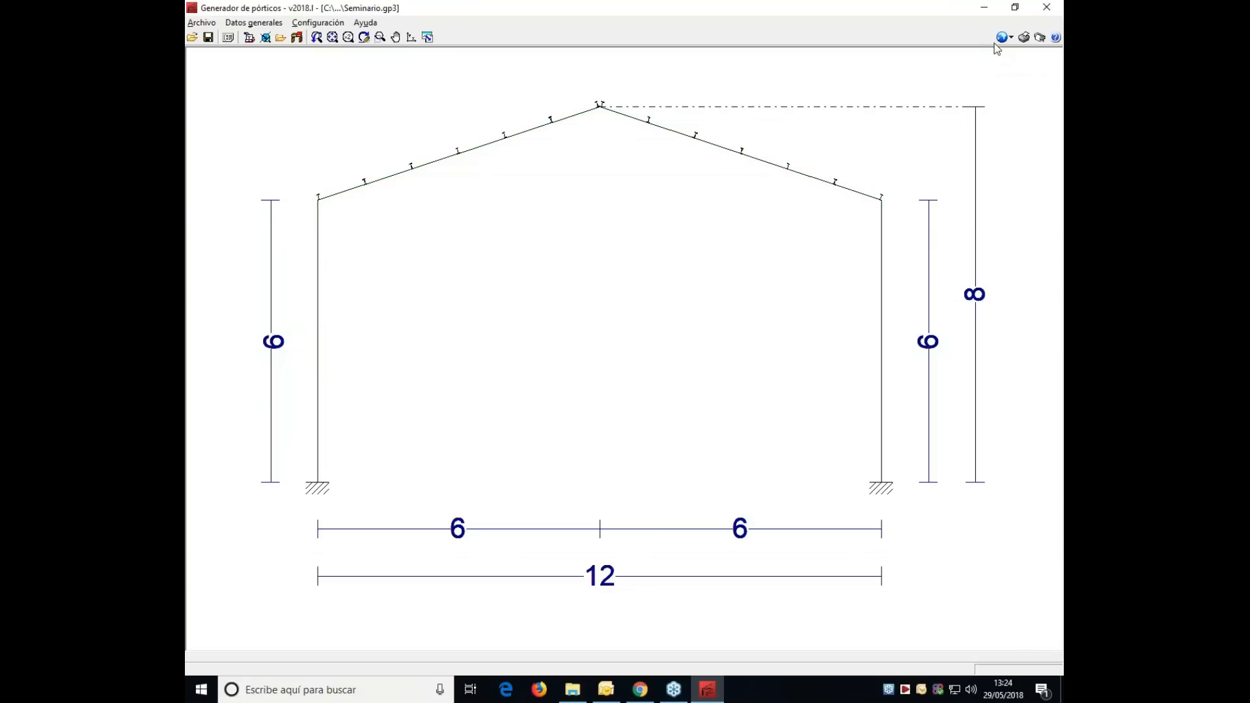
- Generate the report with the project data, purlin check and measurement, and bar loads, and examine the loads per frame
click(1024, 37)
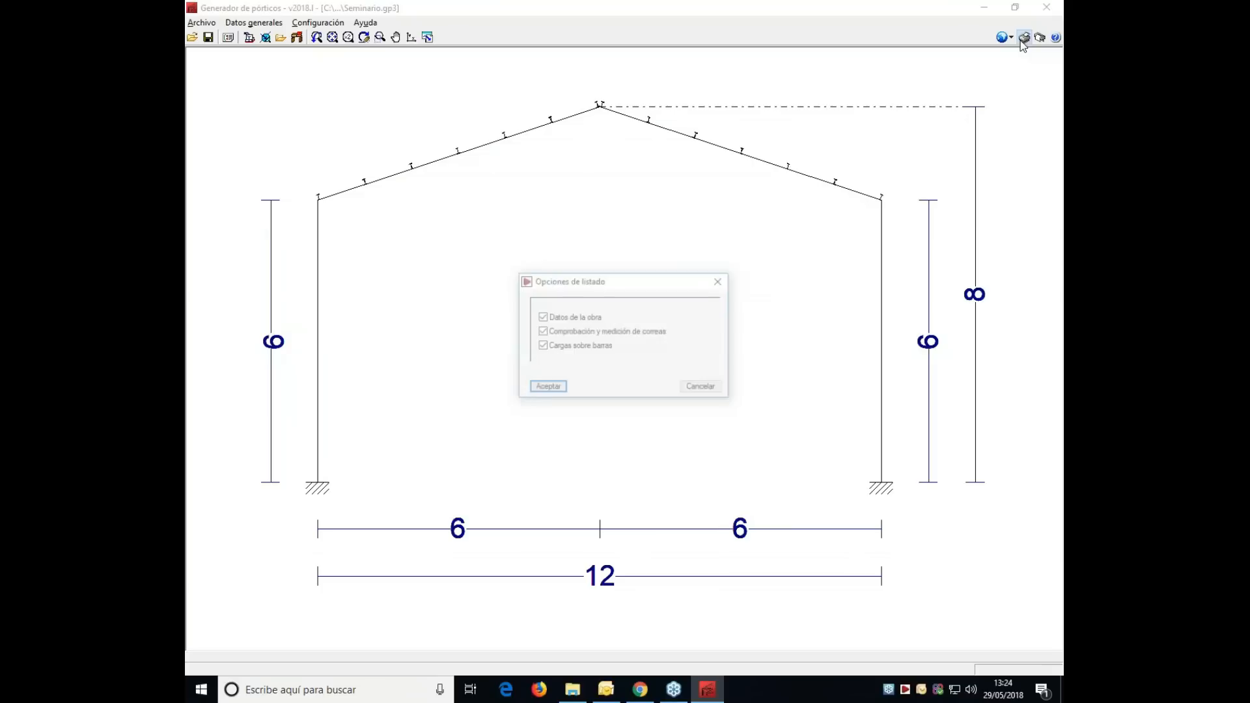
click(549, 388)
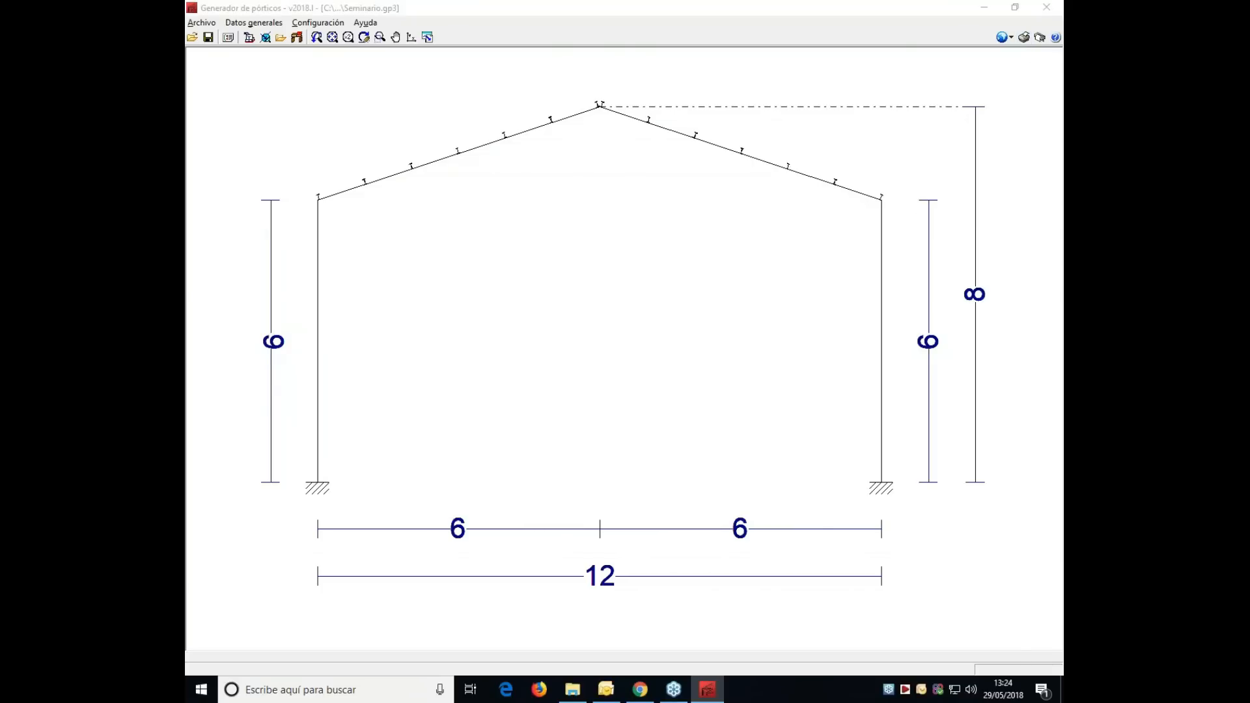
scroll(550, 369, down, 15)
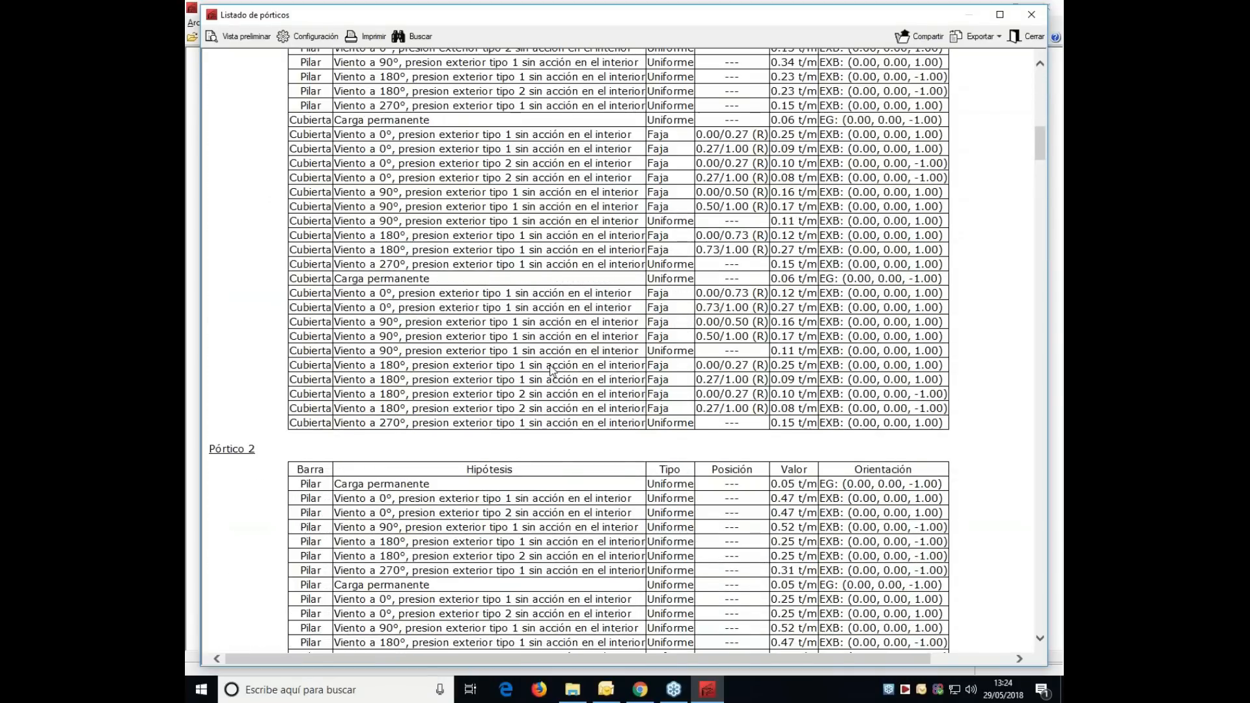
- Examine the remaining loads per frame in the report, through the last frame, and close the report
scroll(550, 370, down, 20)
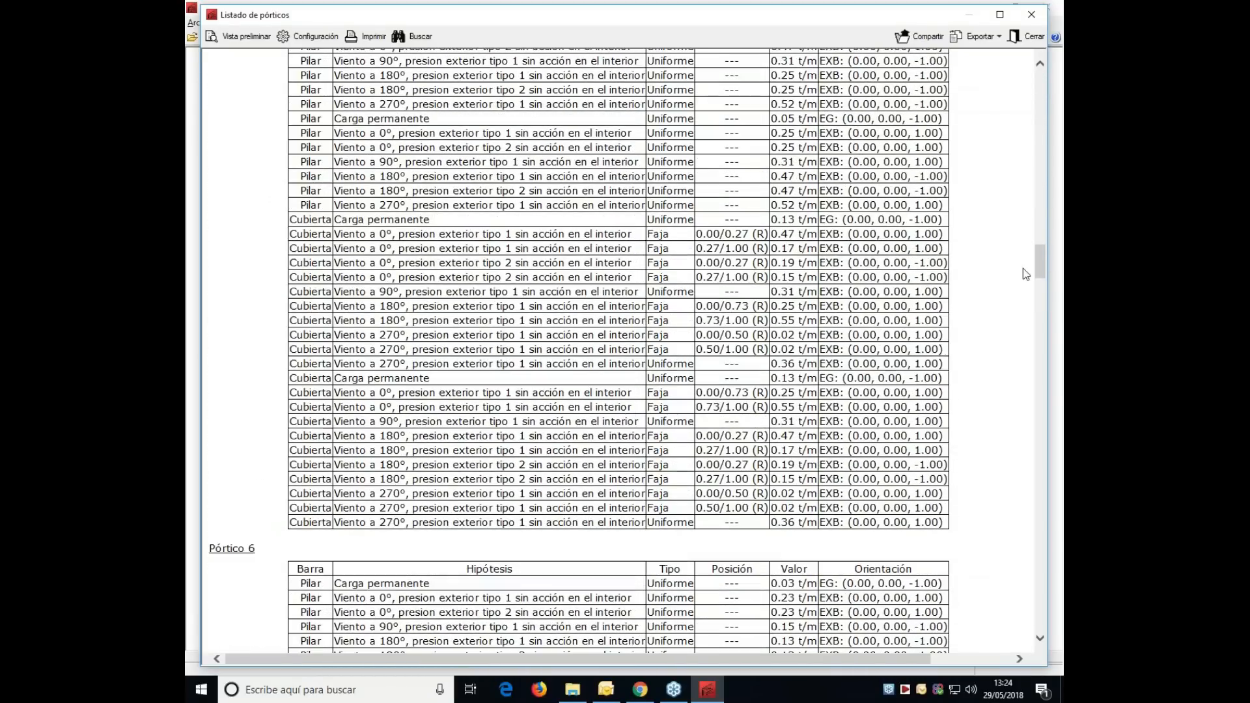
mouse_move(1038, 263)
mouse_down()
mouse_move(1040, 429)
mouse_move(1036, 339)
mouse_up()
click(1028, 36)
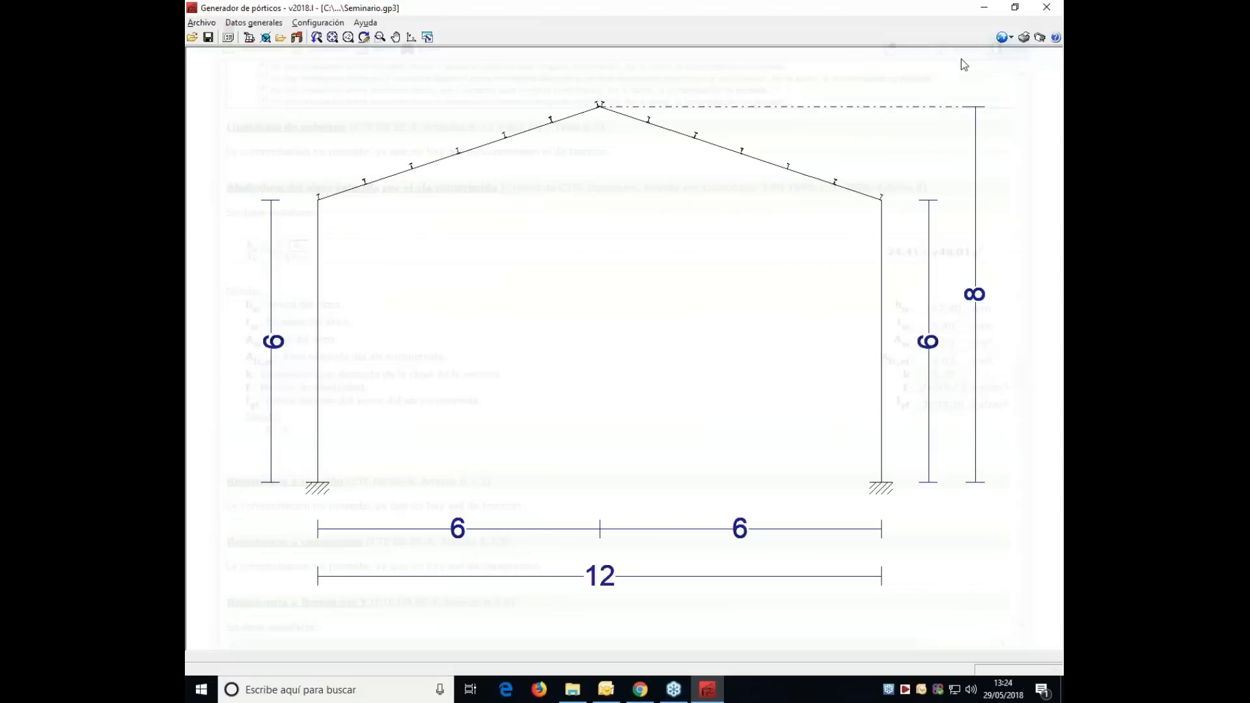
- Compose a frames drawing at 1/50 scale for DWG and view all its drawings in detail, then close it without exporting
click(1039, 37)
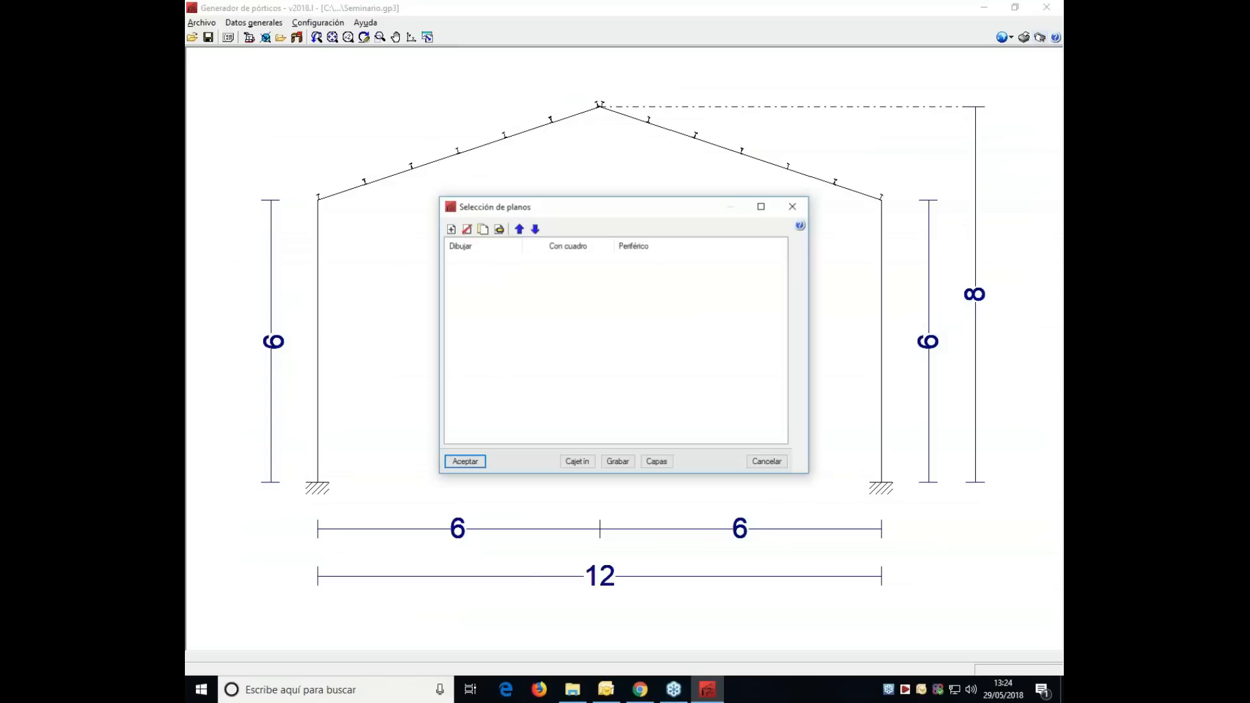
click(451, 230)
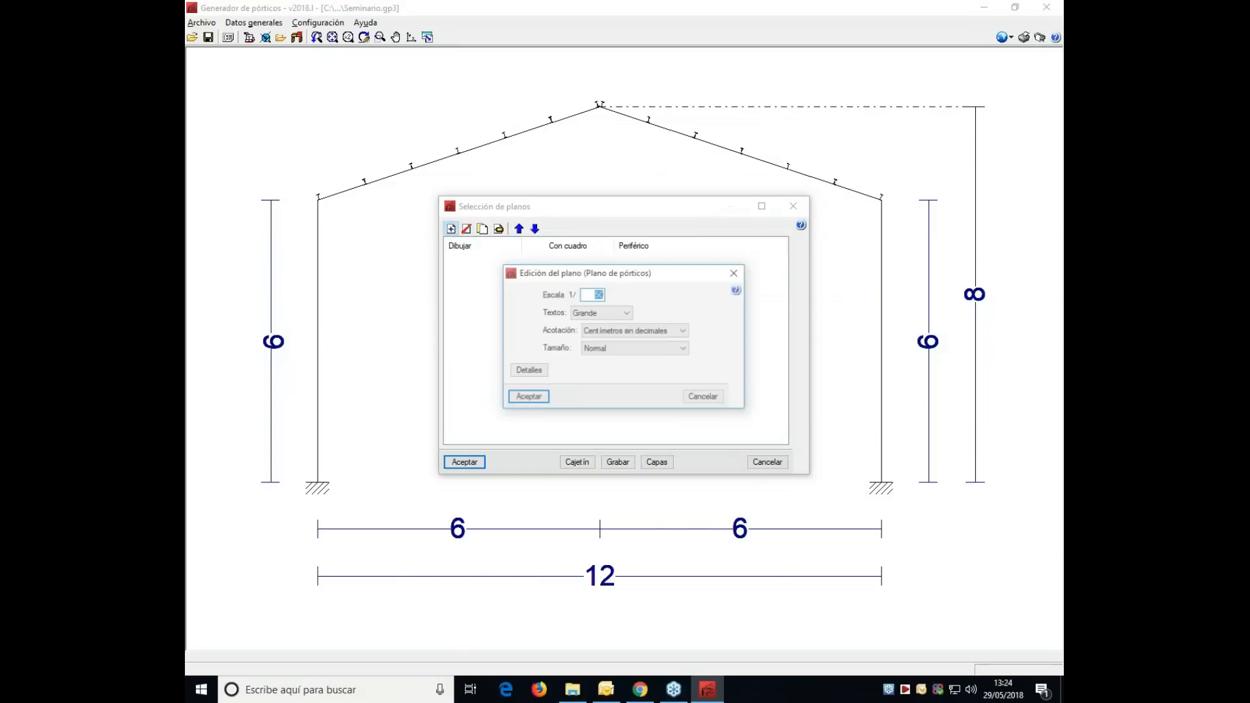
click(515, 397)
click(477, 464)
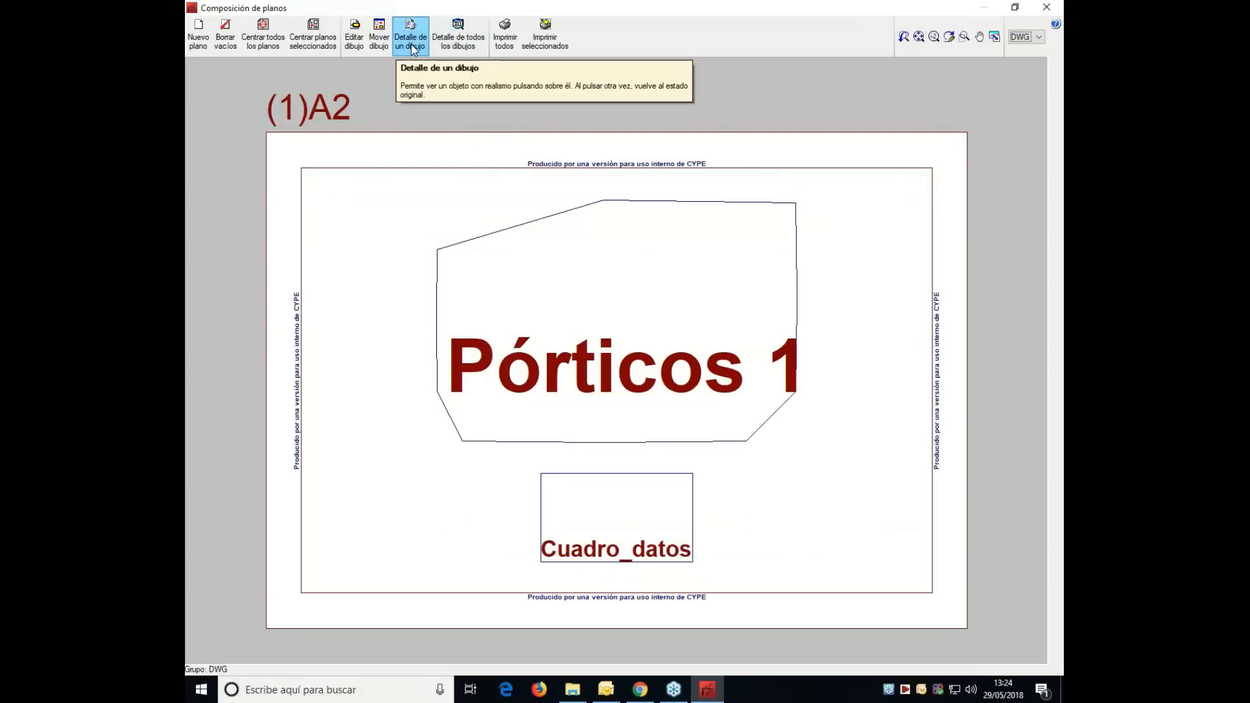
click(457, 39)
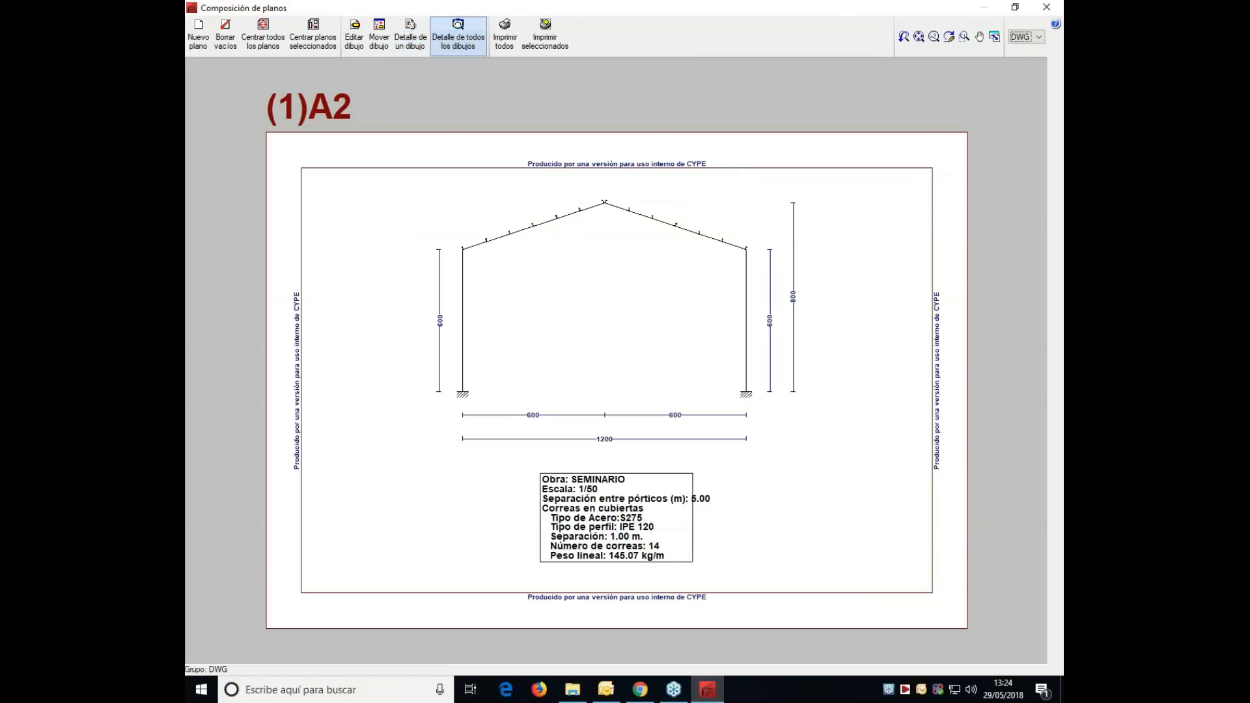
click(1046, 7)
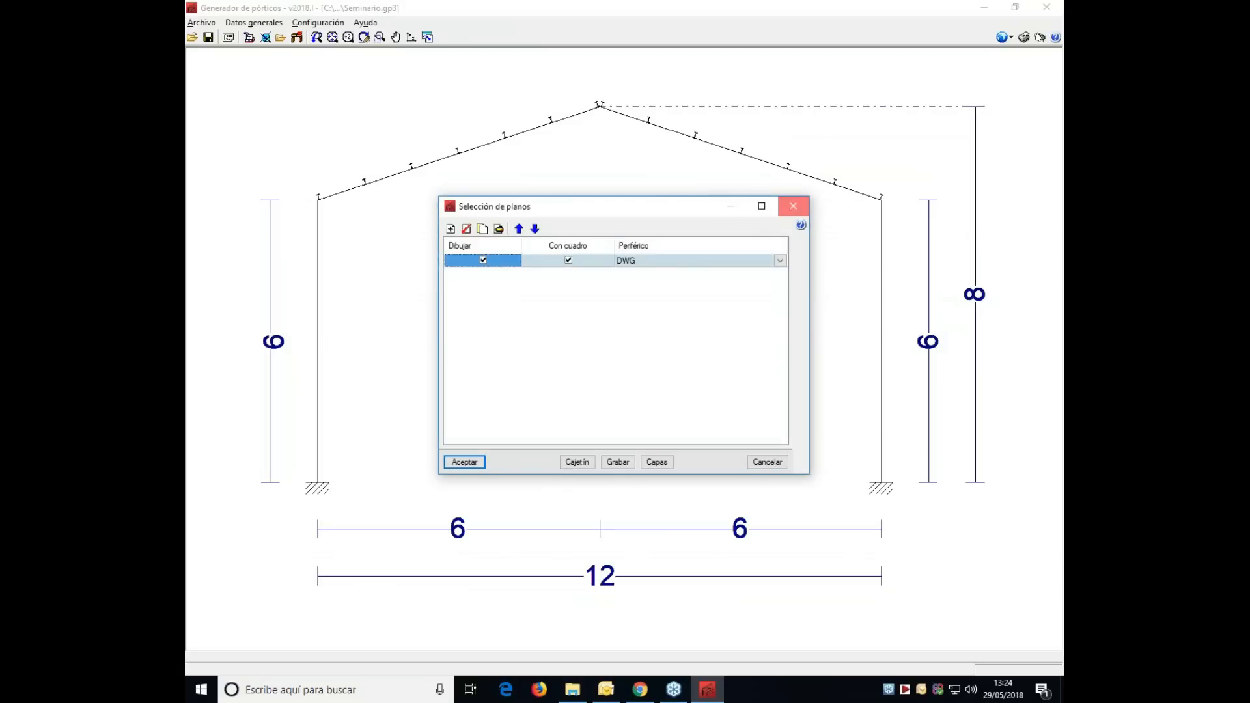
click(793, 206)
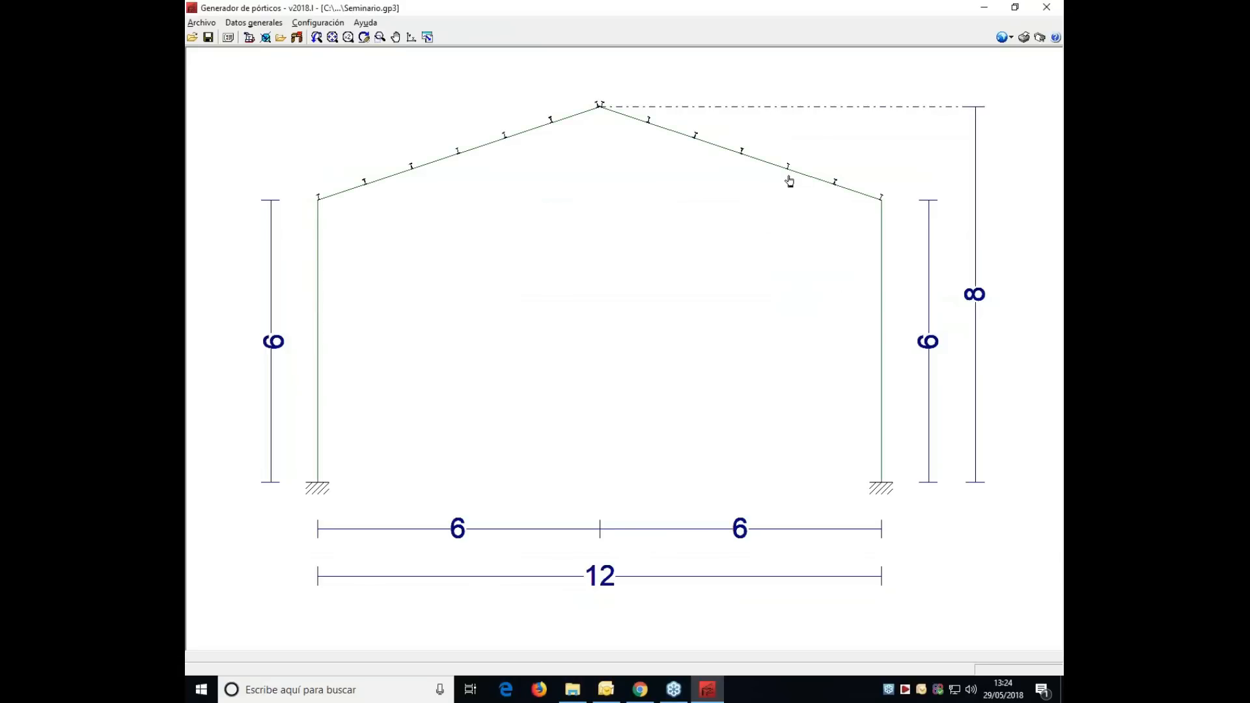
- View the project's general data, including bays, frame spacing and cladding weights, without editing them
click(881, 360)
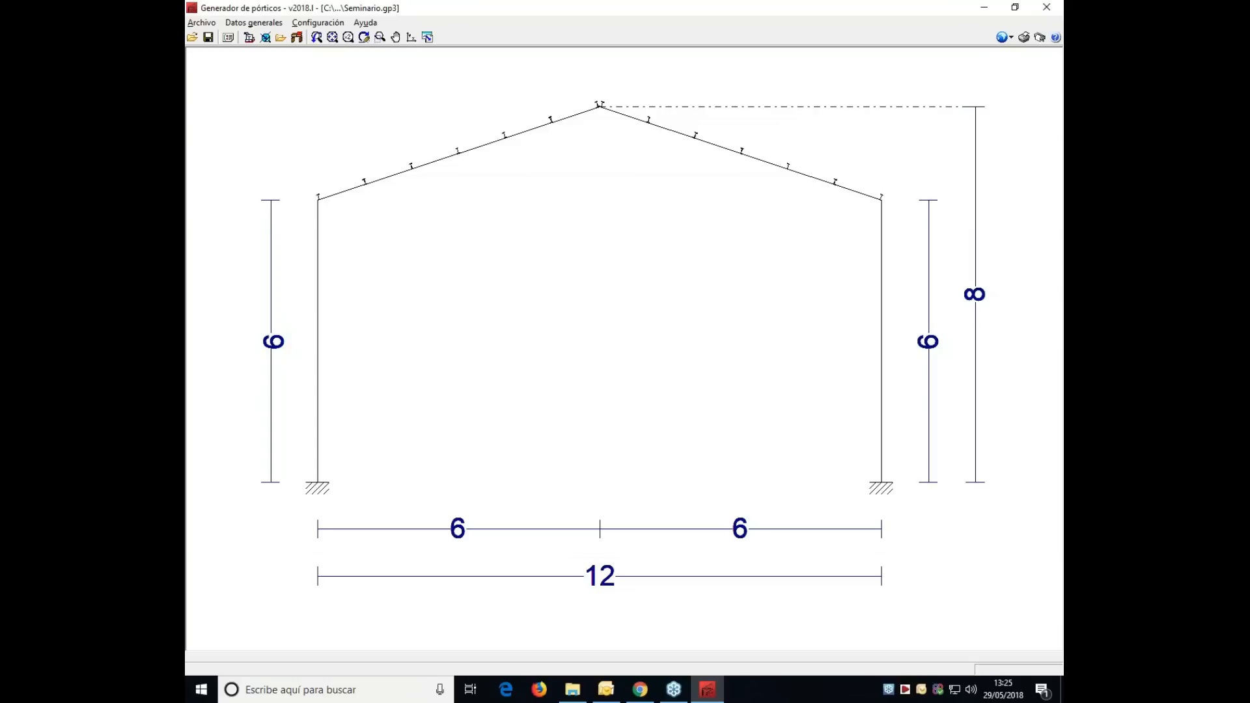
click(273, 23)
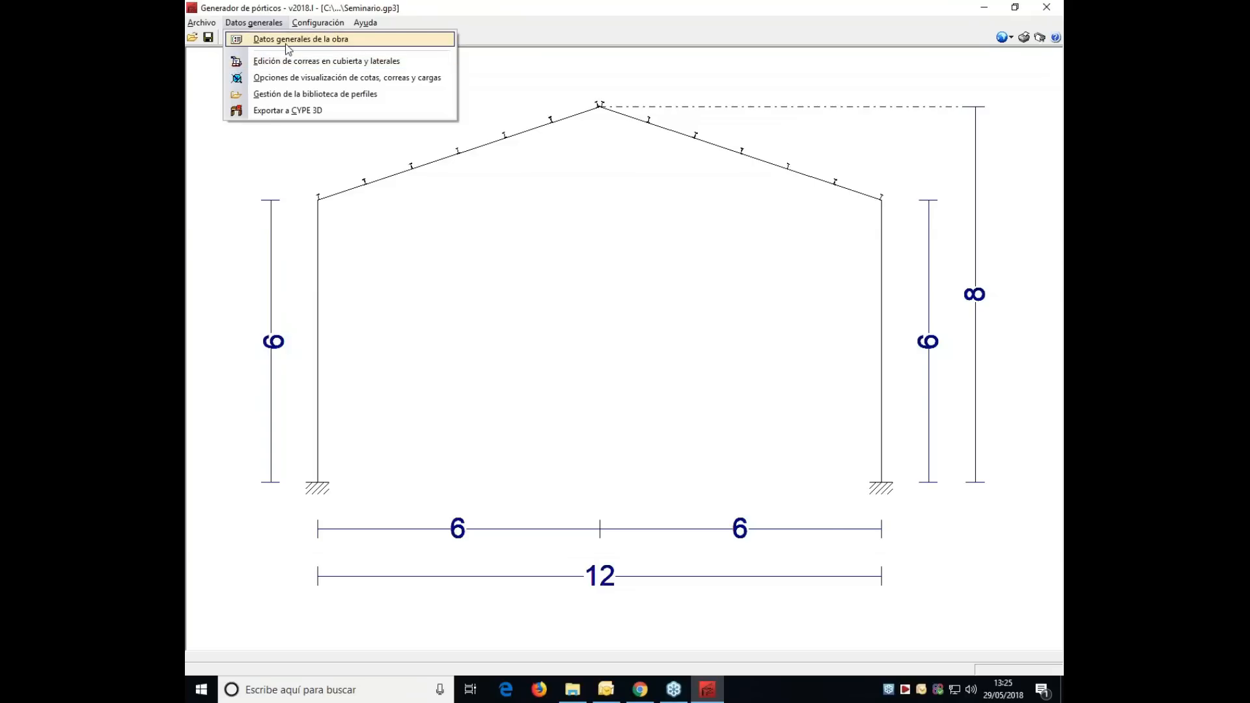
click(286, 41)
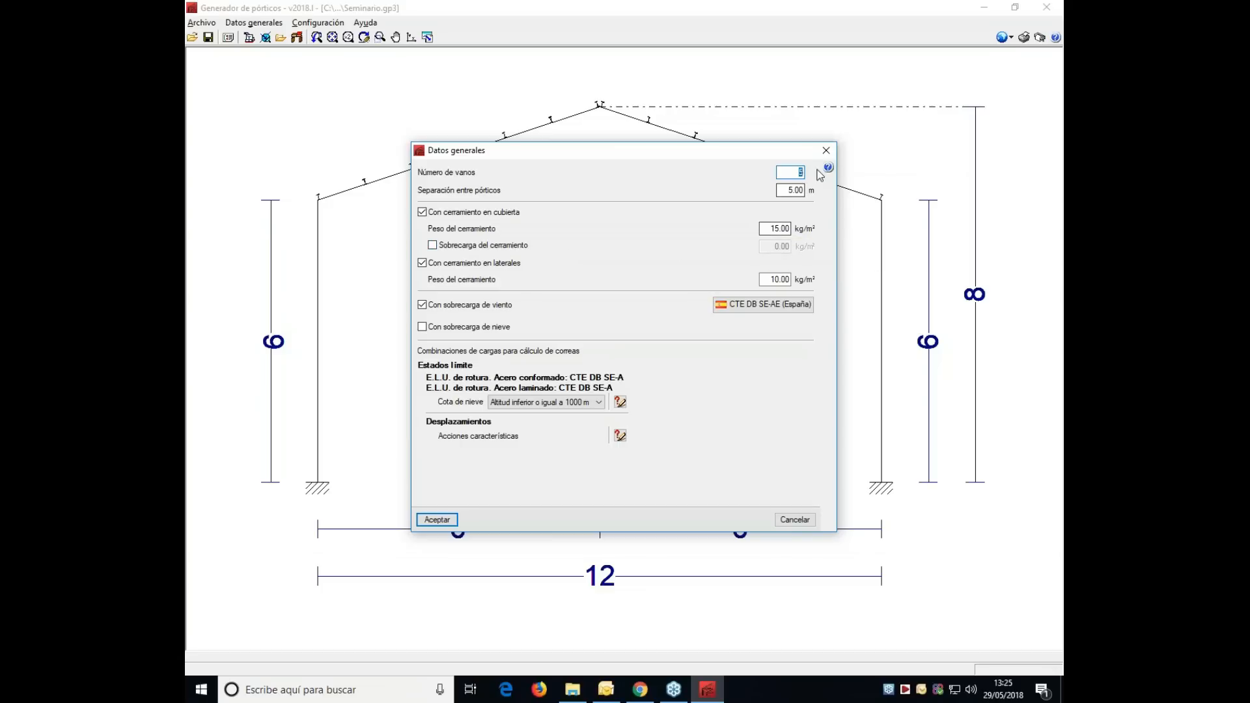
click(826, 151)
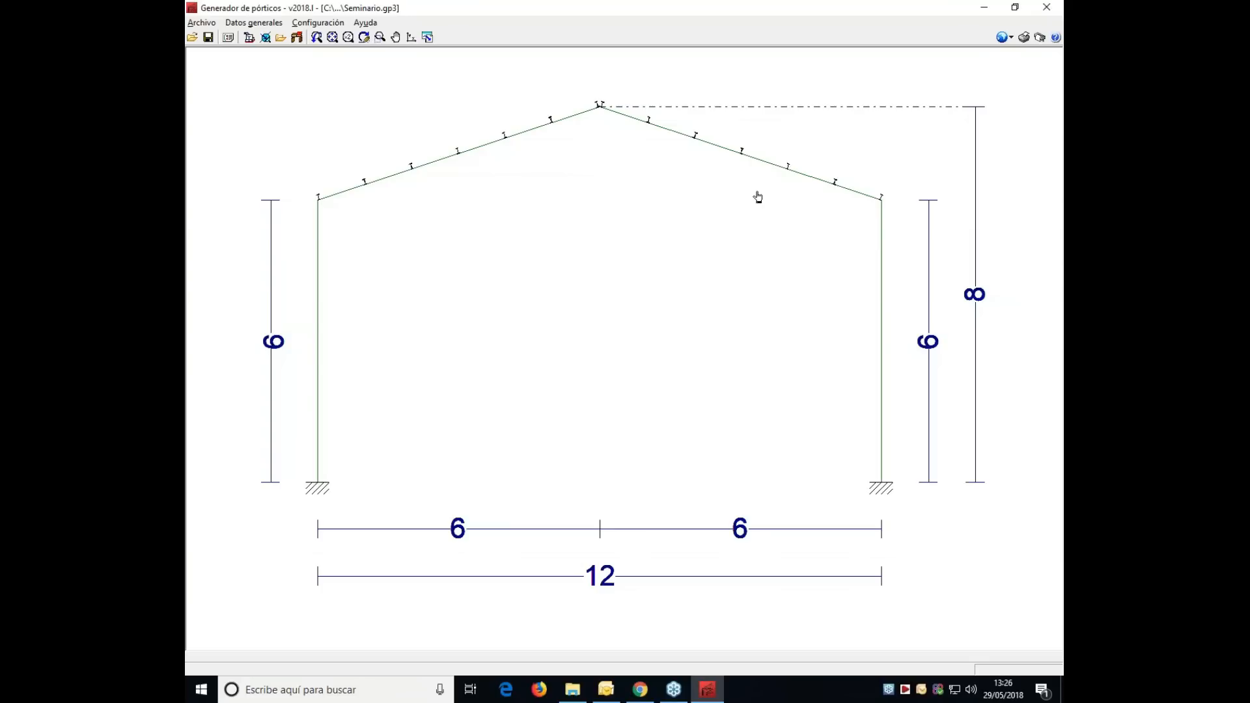
- Accept the purlin check and configure the CYPE 3D export with Pórticos biempotrados, Pandeo en pórticos traslacionales, Generación pórticos 3D and No agrupar planos
click(267, 24)
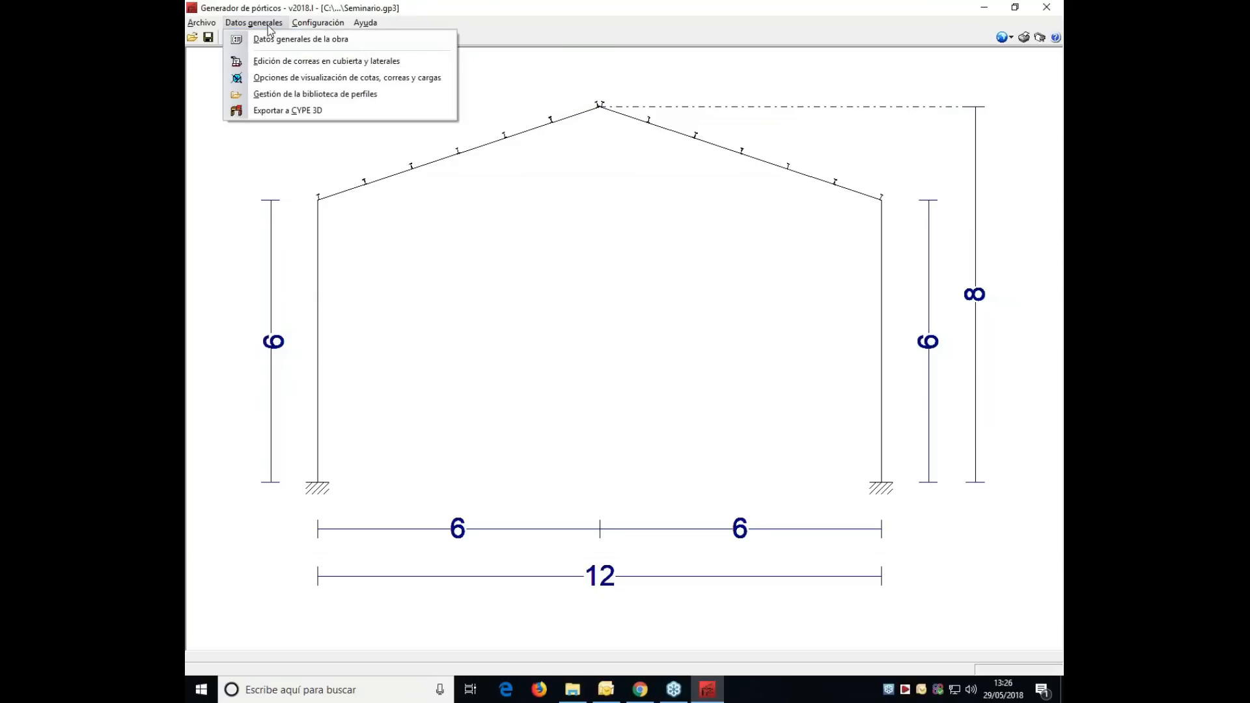
click(281, 112)
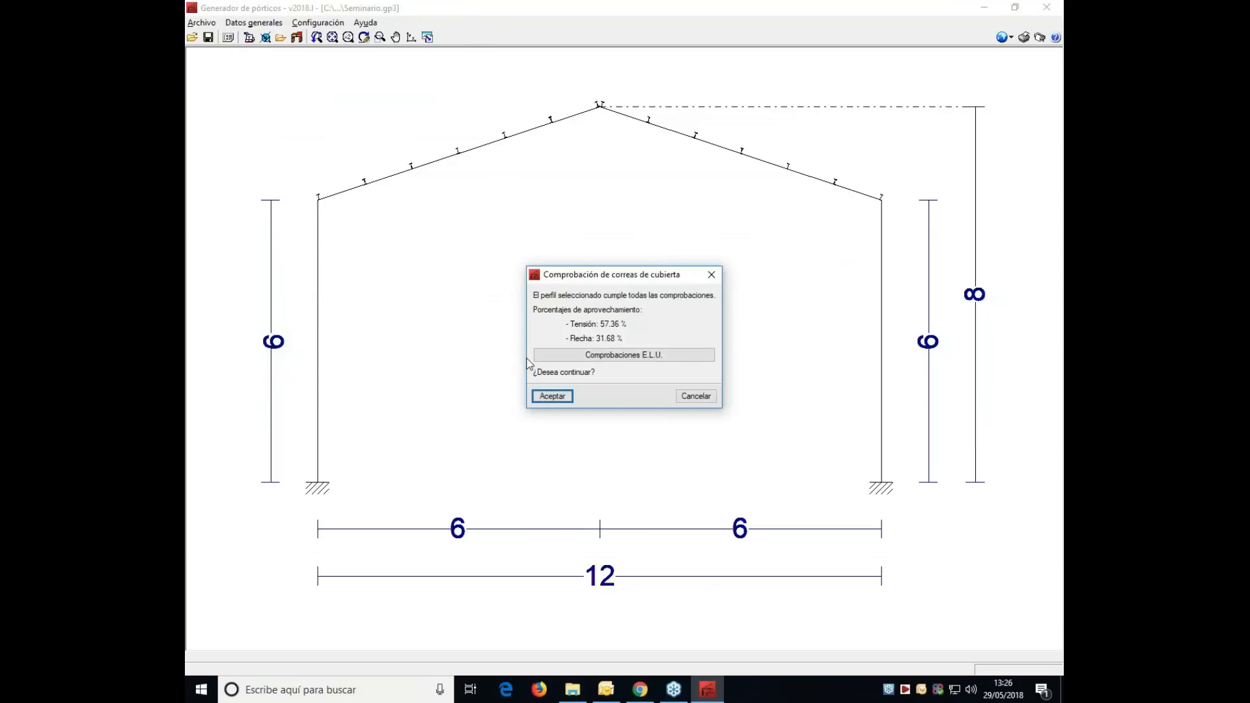
click(552, 398)
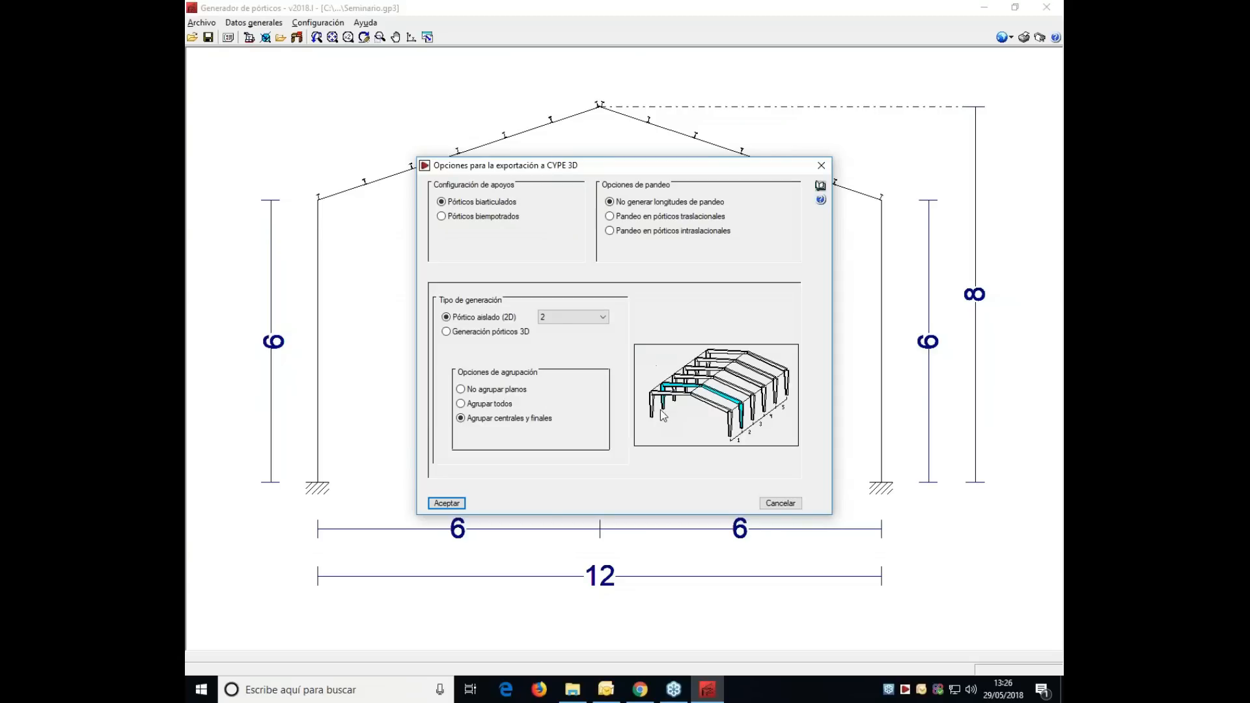
click(491, 220)
click(648, 218)
click(477, 338)
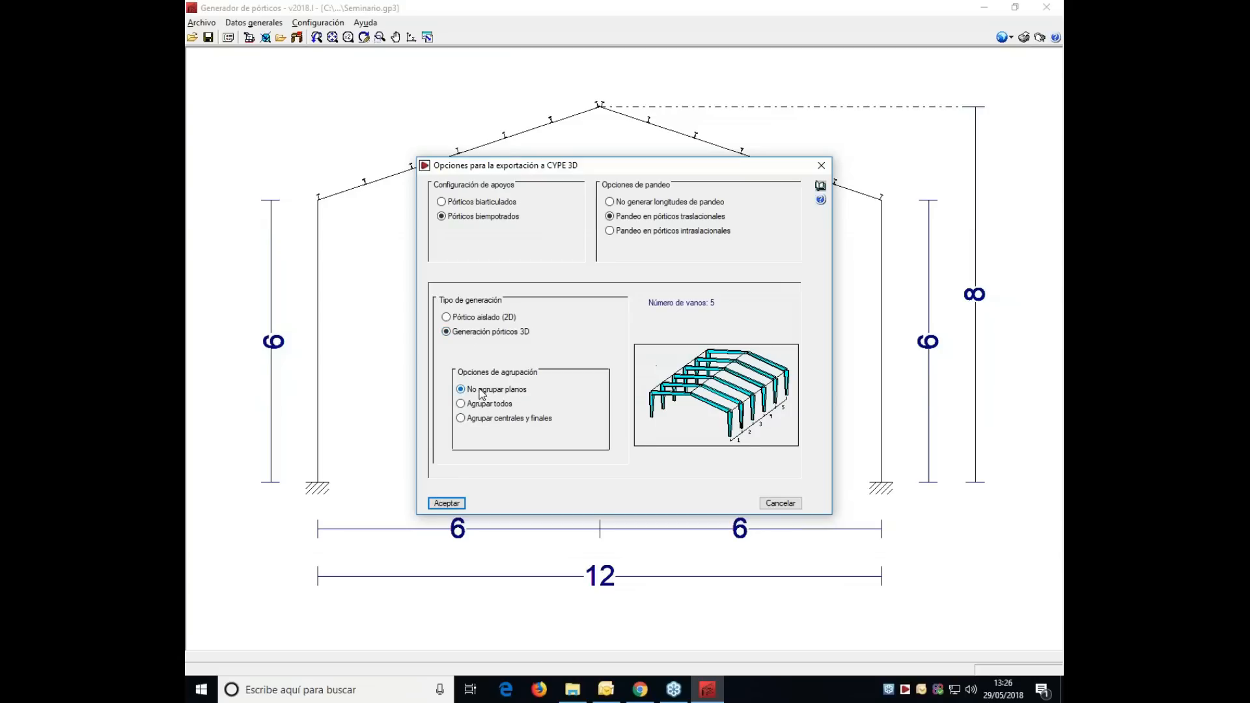
click(447, 503)
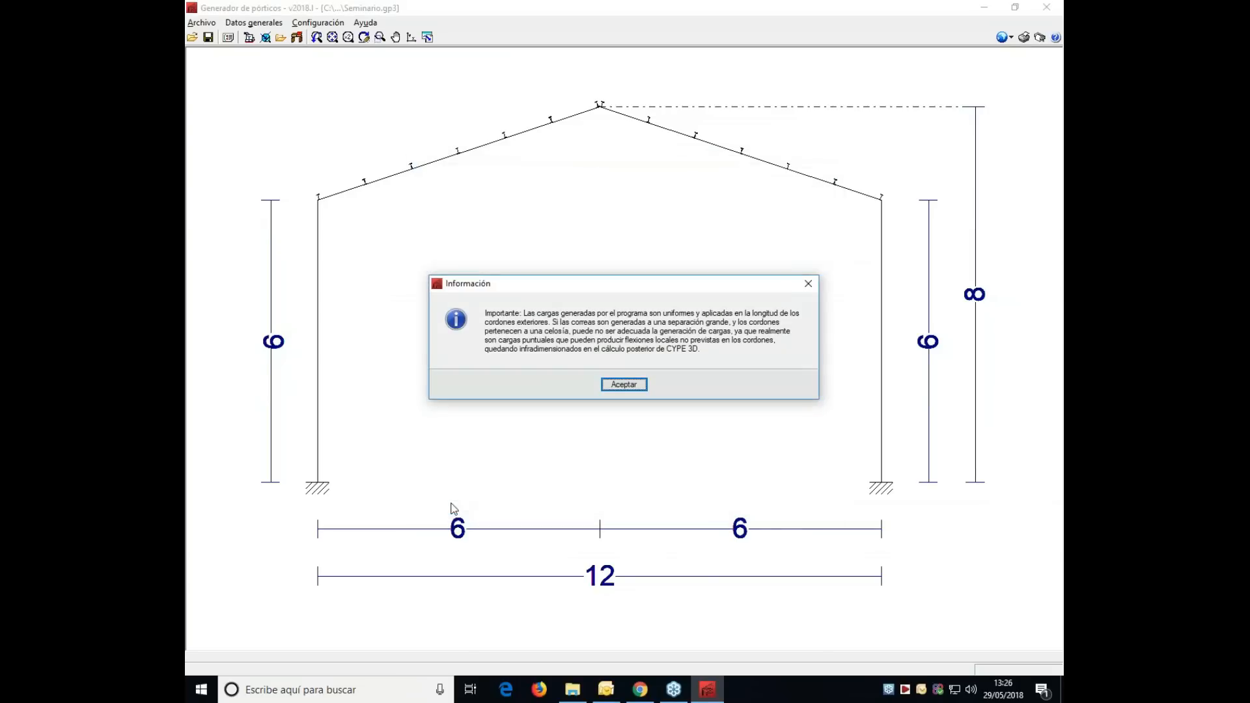
- Acknowledge the load information, confirm the export to CYPE 3D and save the current project data
click(642, 386)
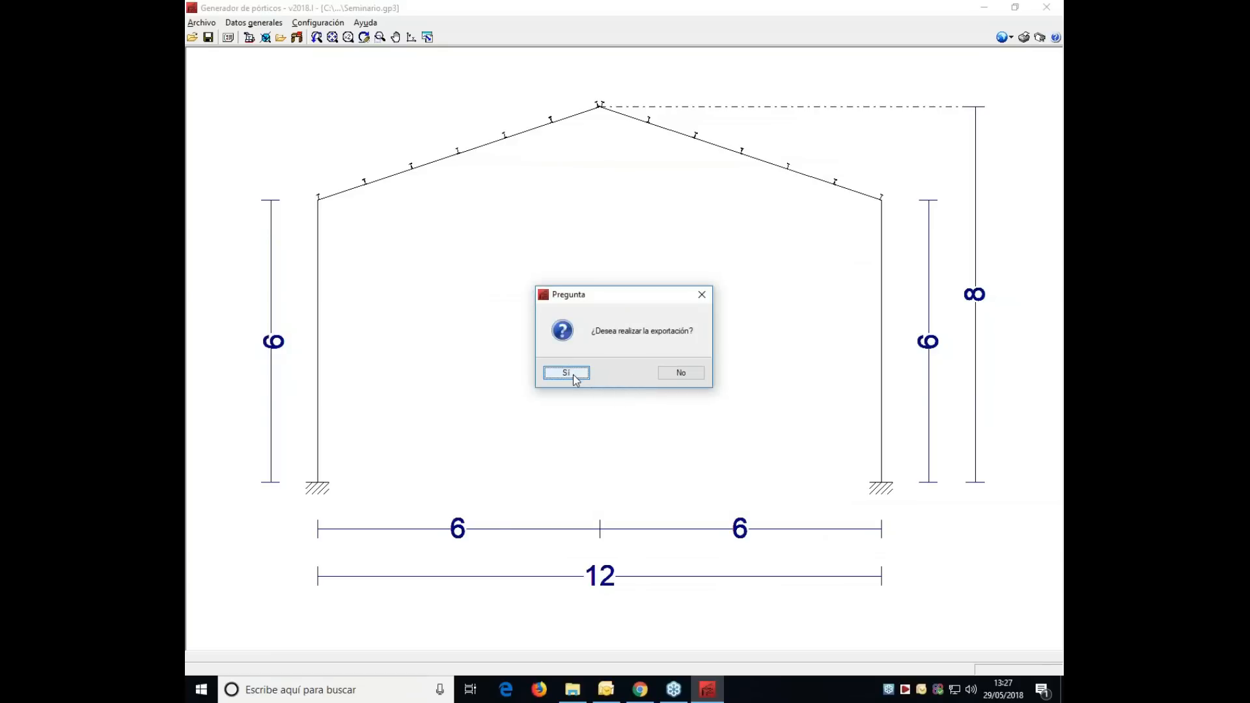
click(569, 373)
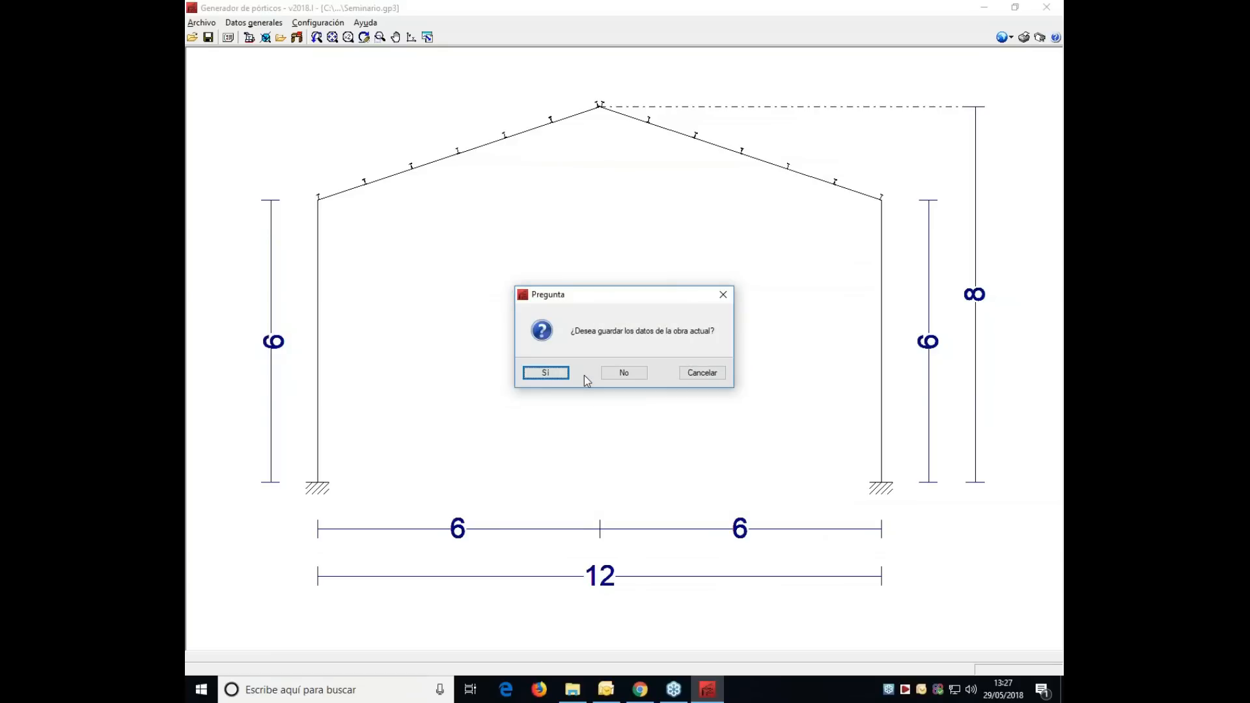
click(564, 373)
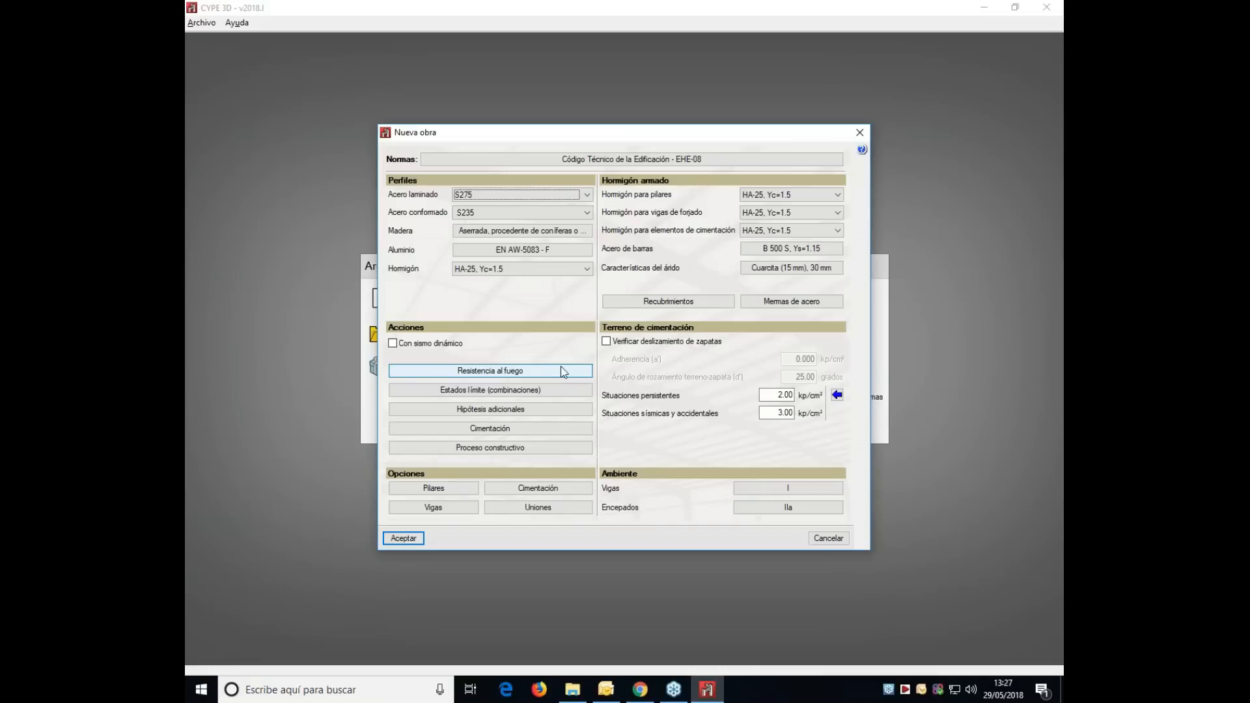
- Keep the EHE-08 and CTE standards, choose use category A. Zonas residenciales, and accept the new job's general data and limit states
click(606, 162)
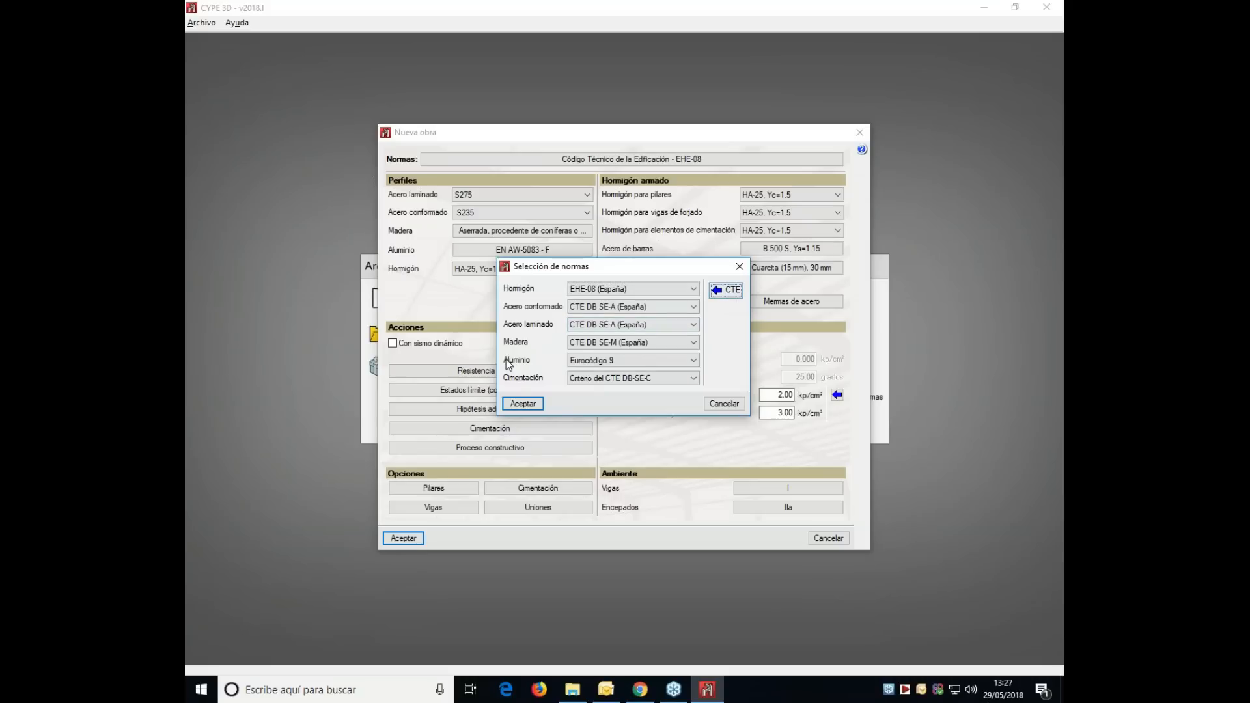
click(521, 404)
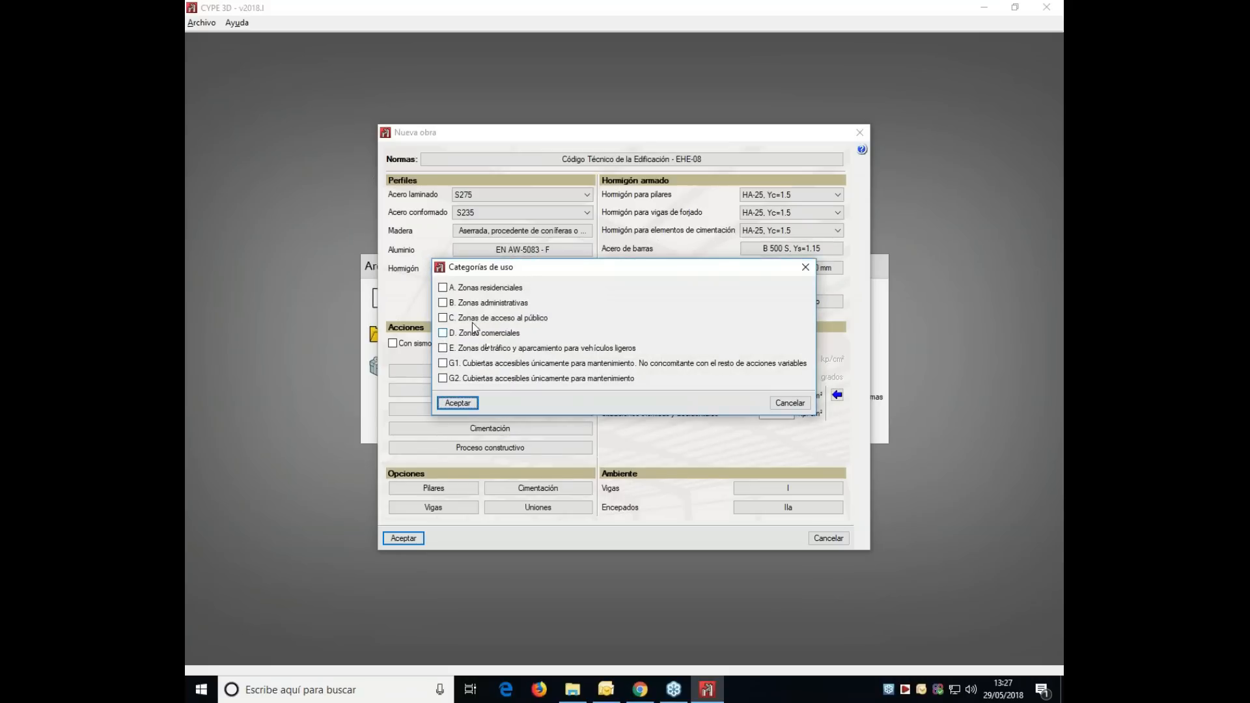
click(442, 287)
click(452, 403)
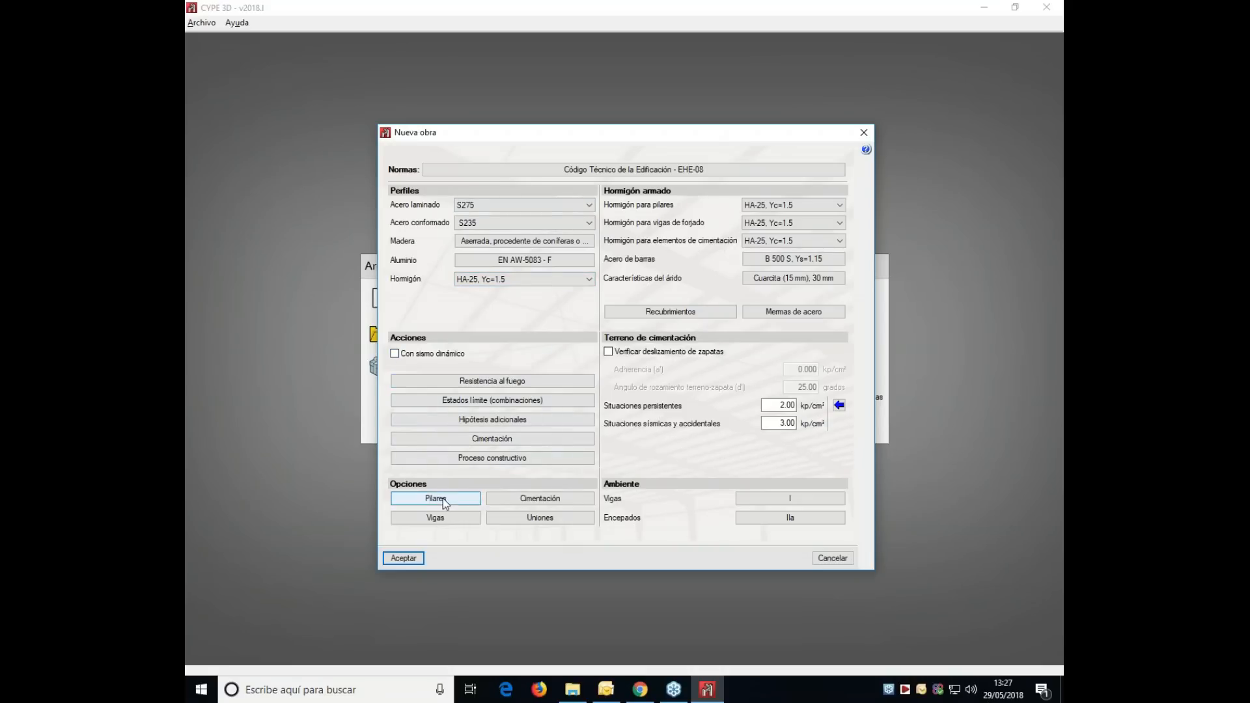
click(416, 560)
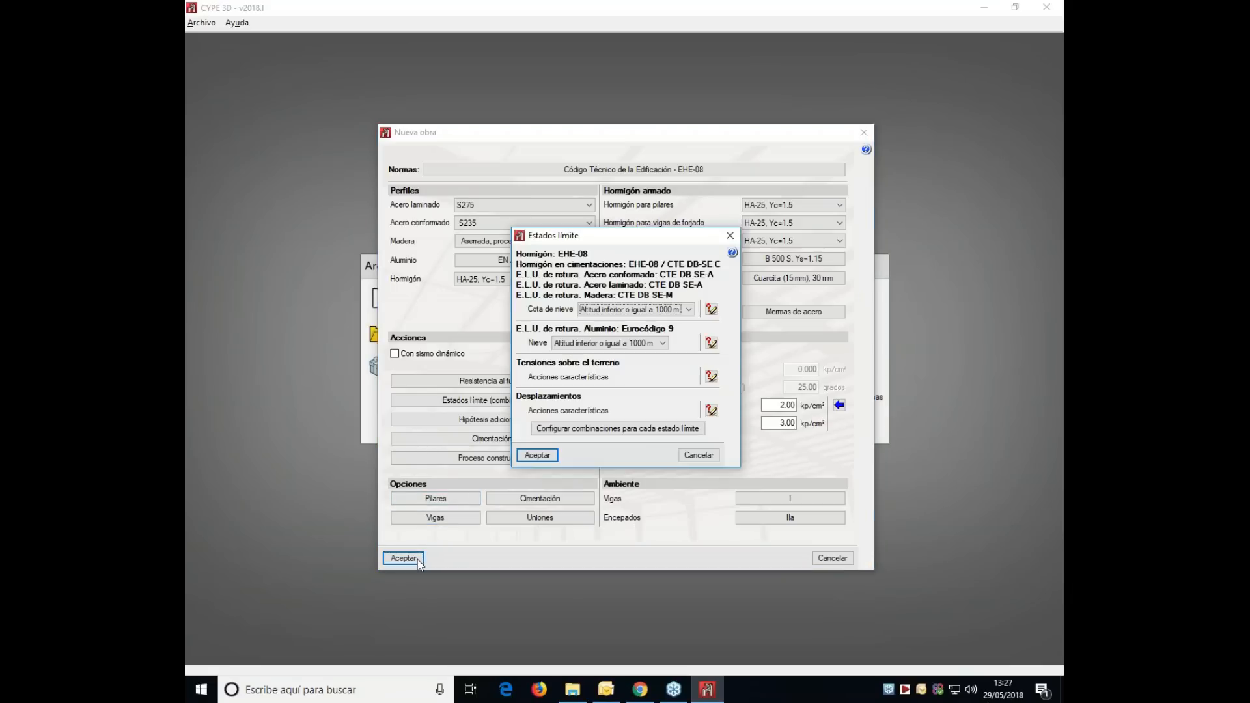
click(538, 455)
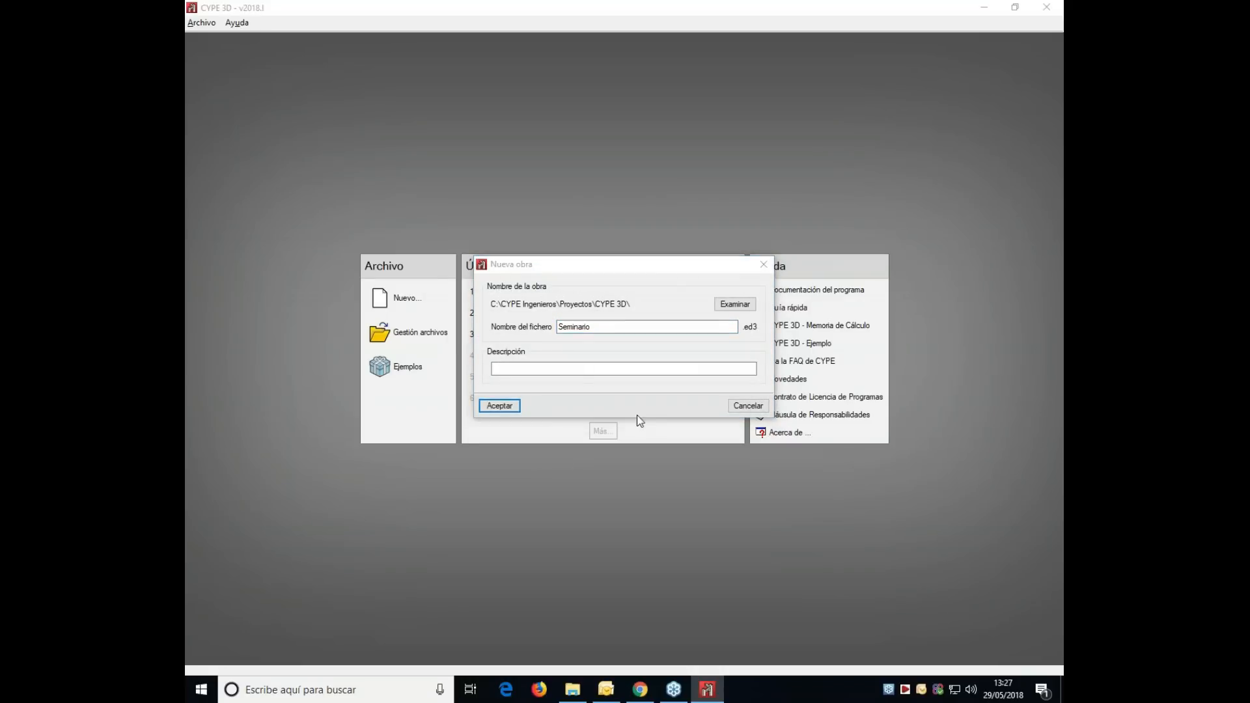
- Create the new job with file name Seminario04 and description Nave
click(600, 328)
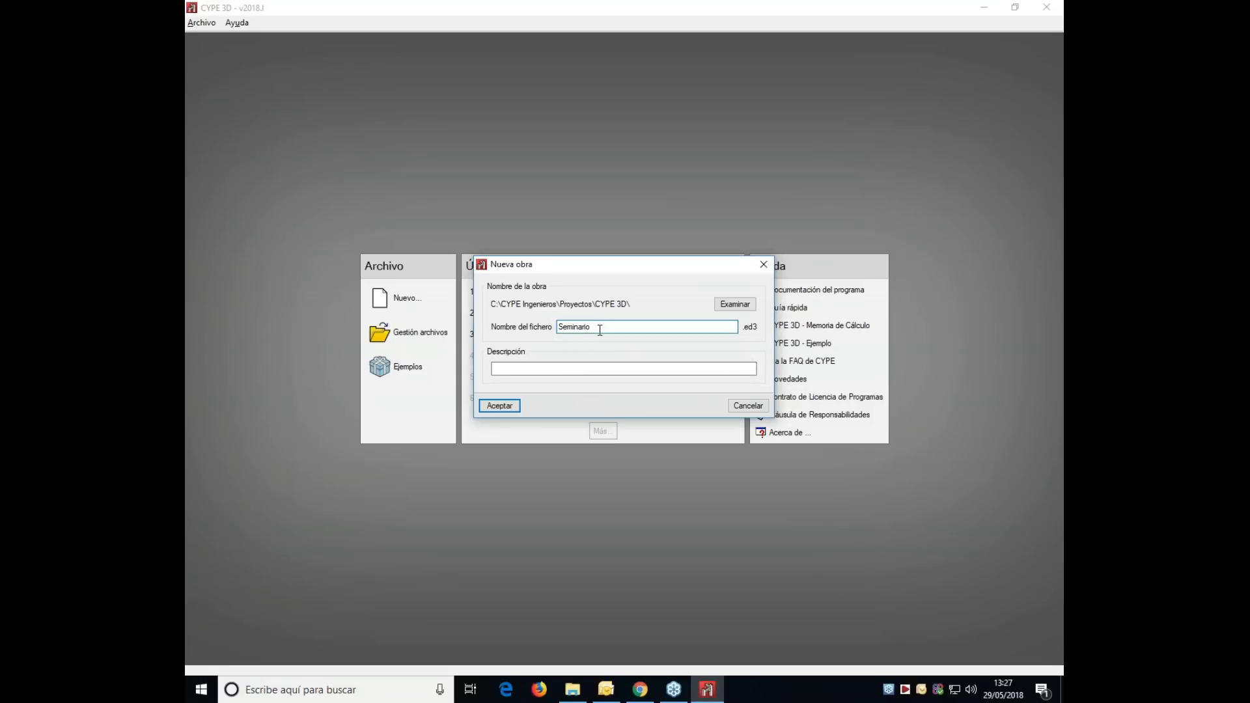
text(04)
click(528, 368)
text(N)
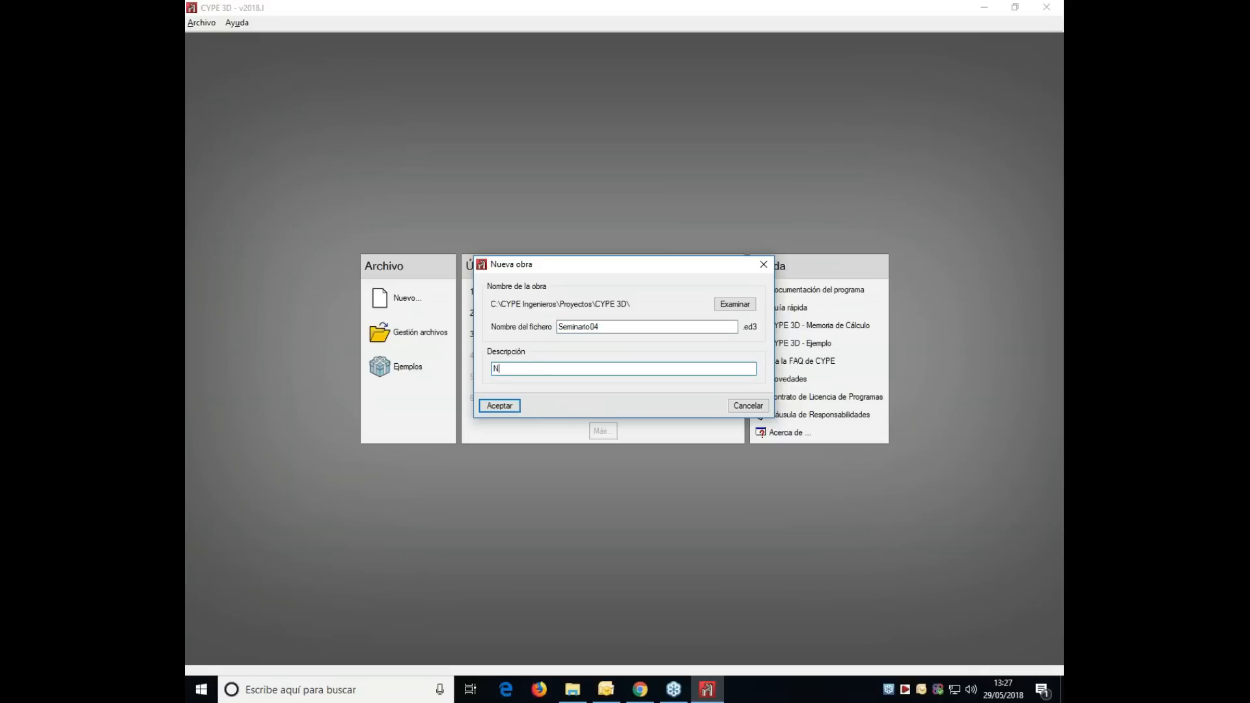
text(ave)
click(485, 406)
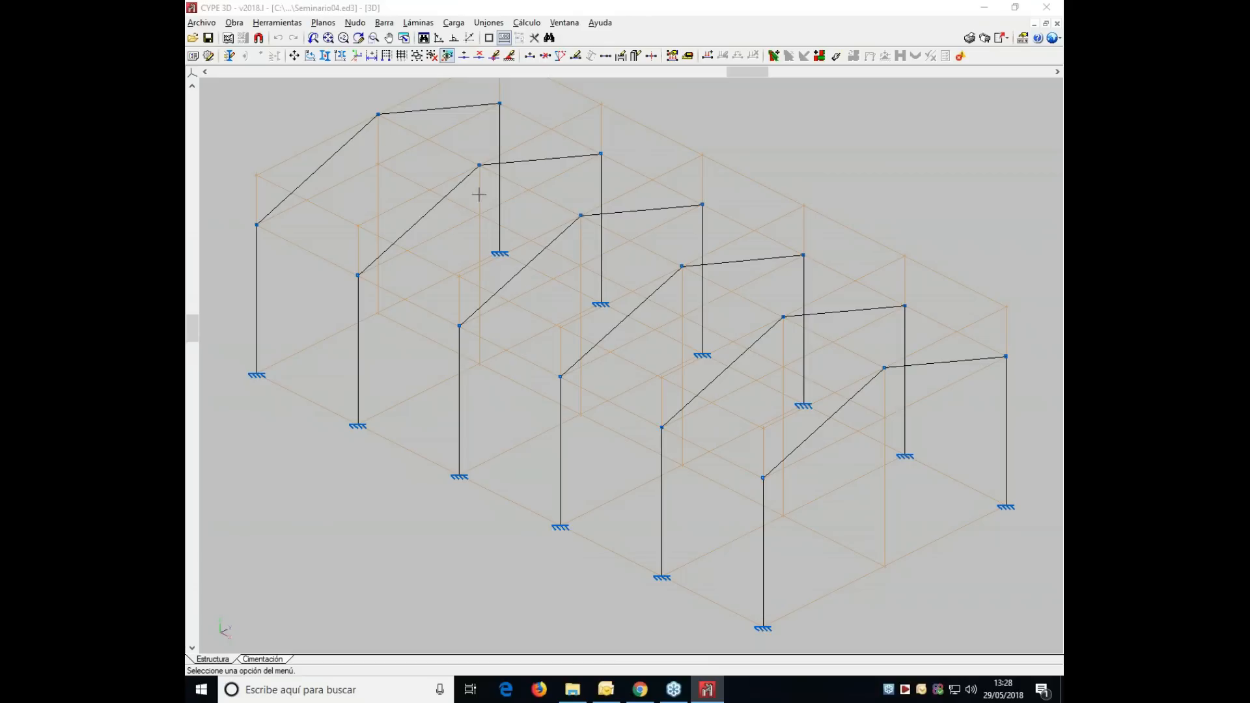
click(385, 23)
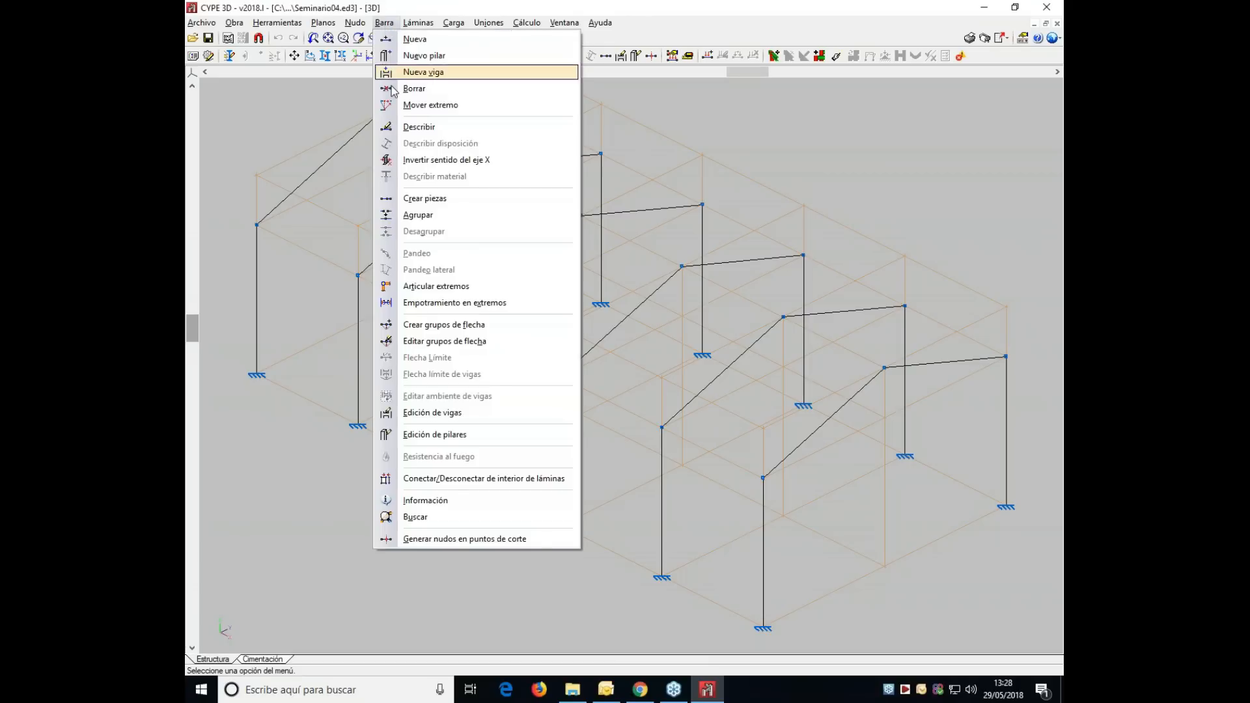
click(420, 127)
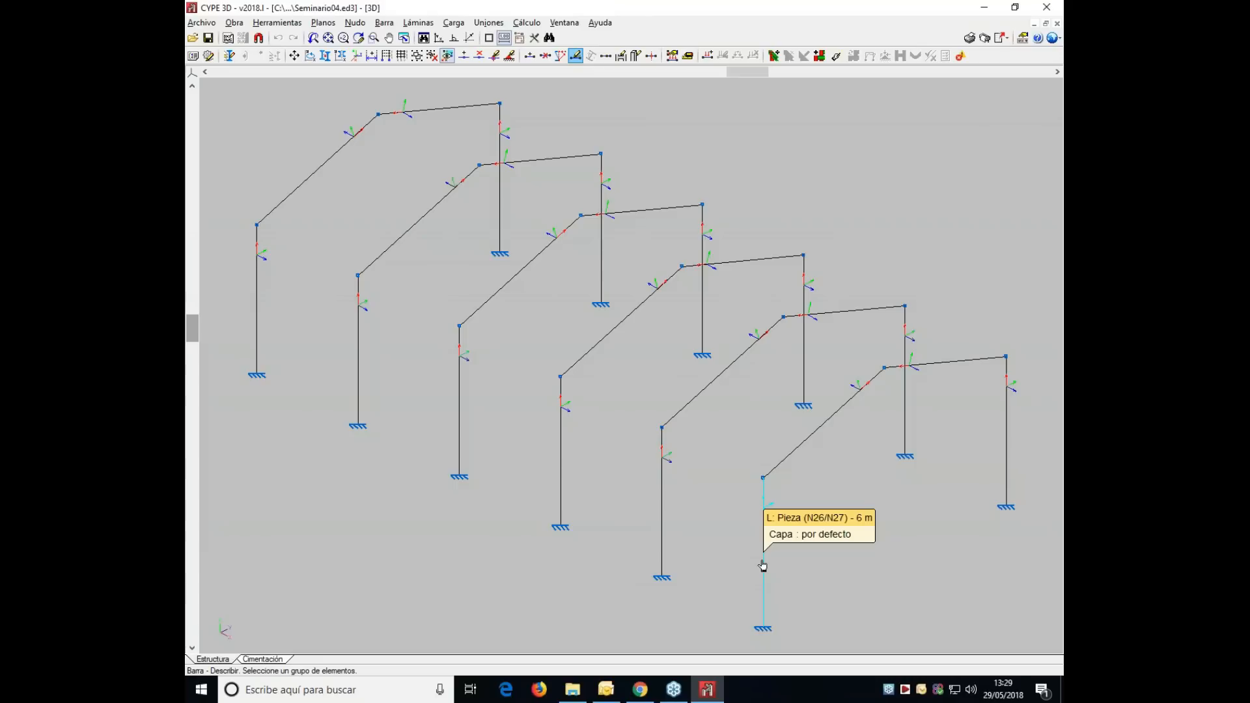
middle_drag(866, 560, 838, 543)
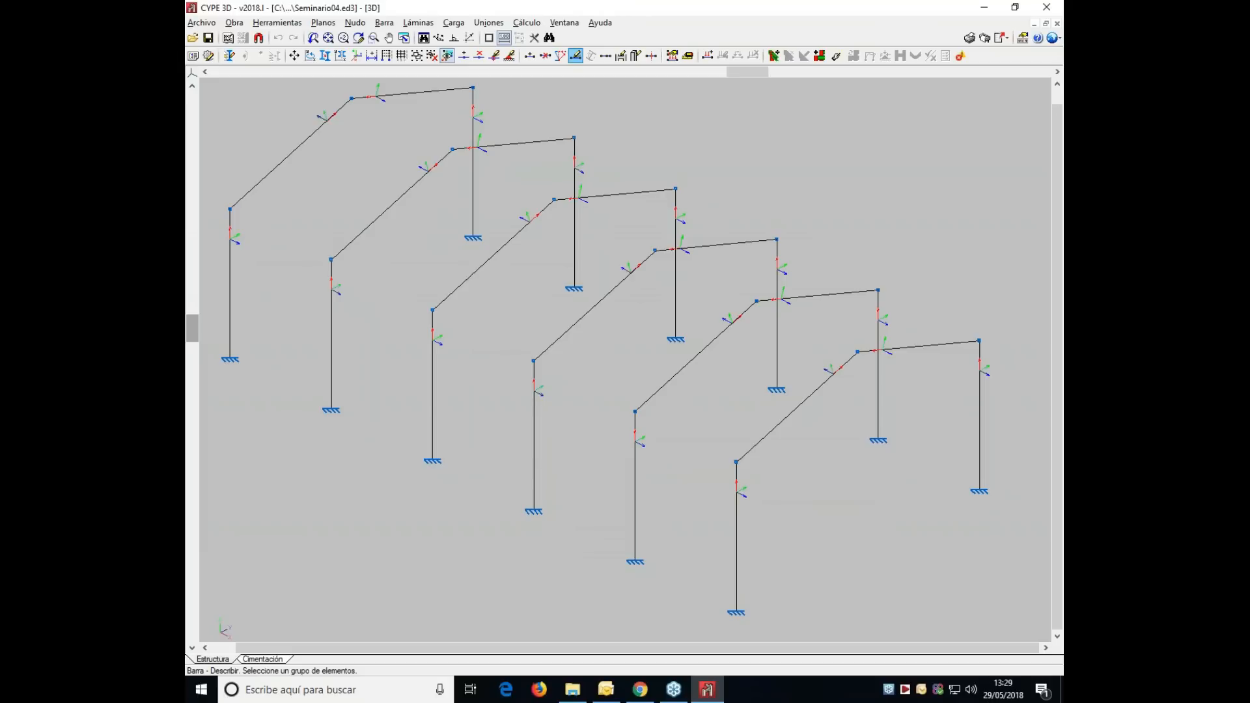
- Draw a continuous run of IPE 80 bars along the near eave, joining the column heads of all six frames
click(389, 24)
click(399, 38)
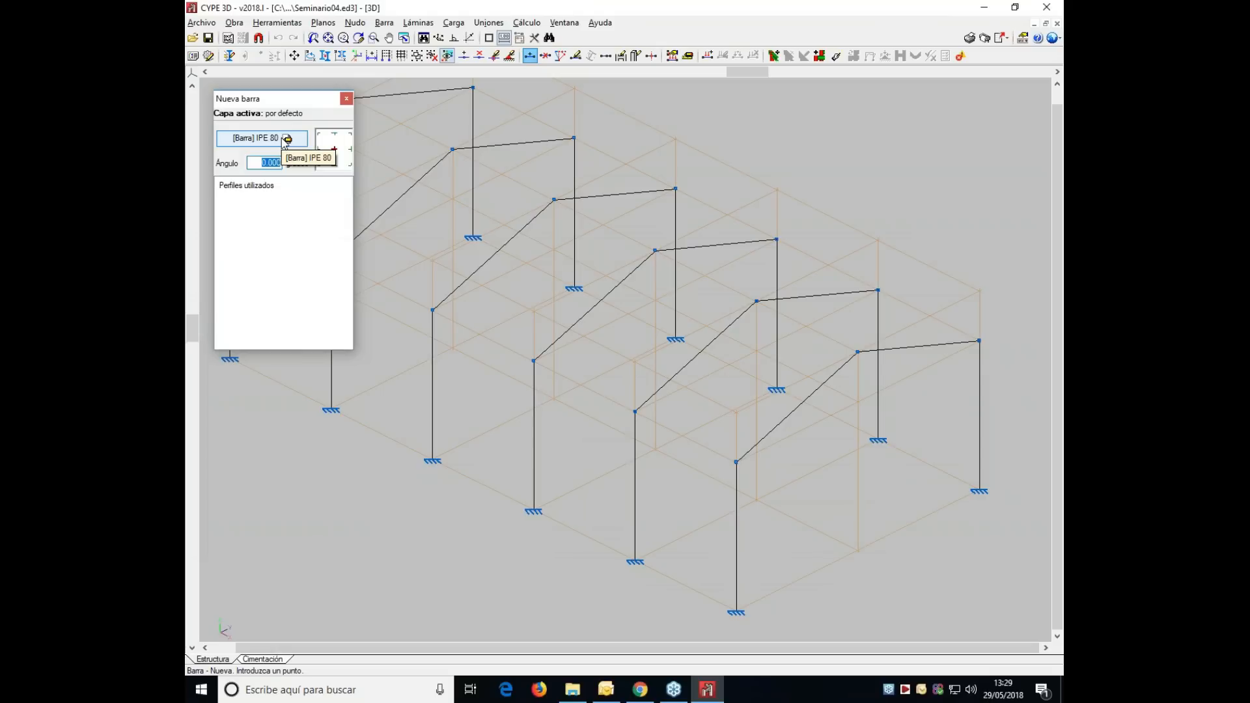
middle_drag(653, 516, 817, 521)
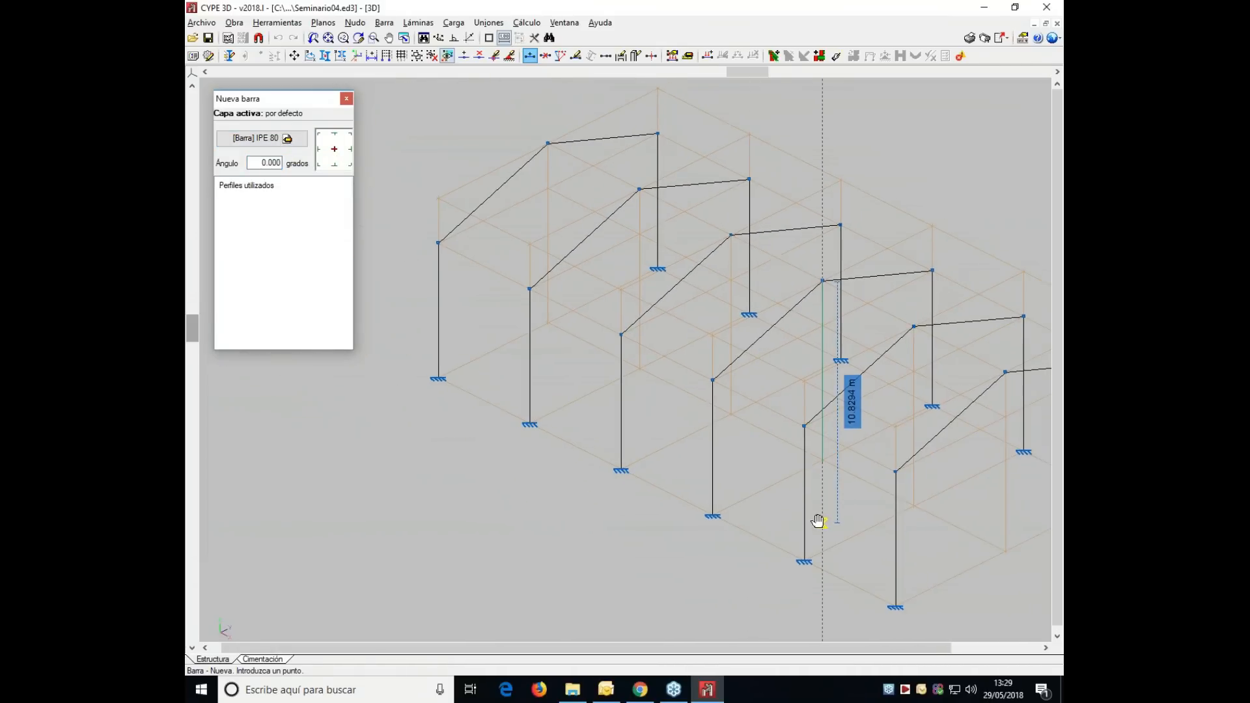
click(891, 469)
click(800, 425)
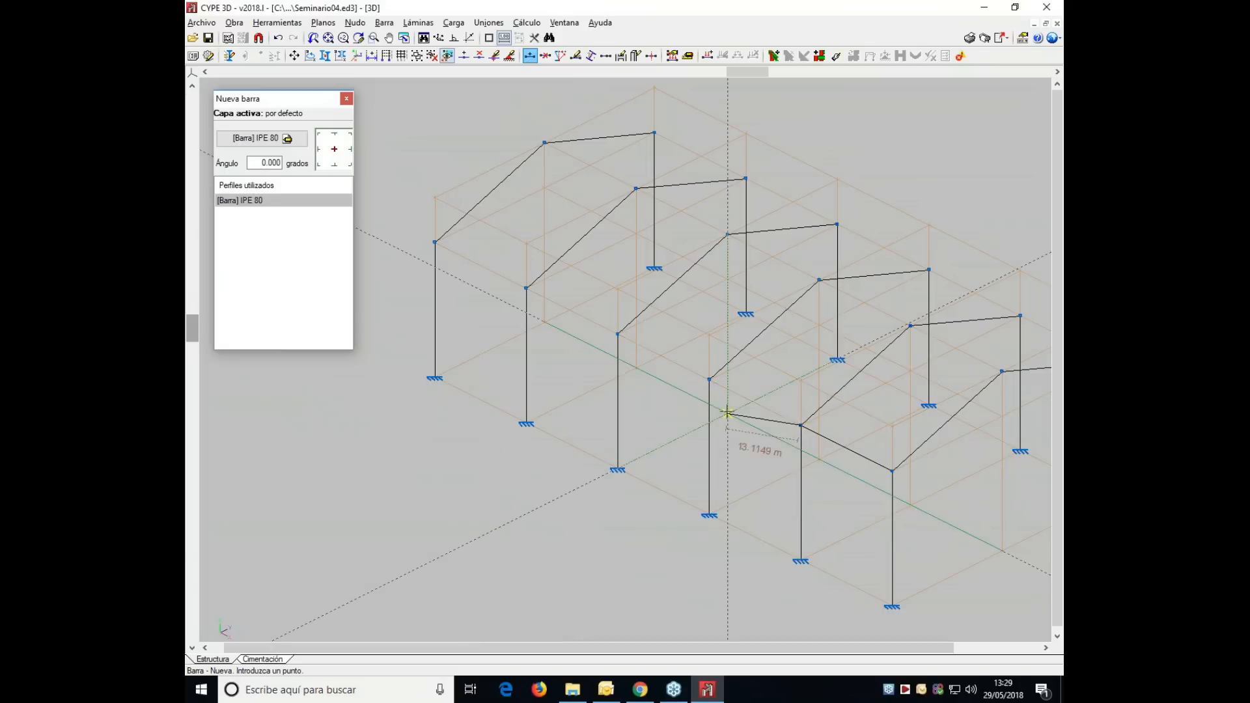
click(709, 379)
click(617, 334)
click(528, 289)
click(436, 244)
right_click(572, 250)
middle_drag(674, 267, 566, 273)
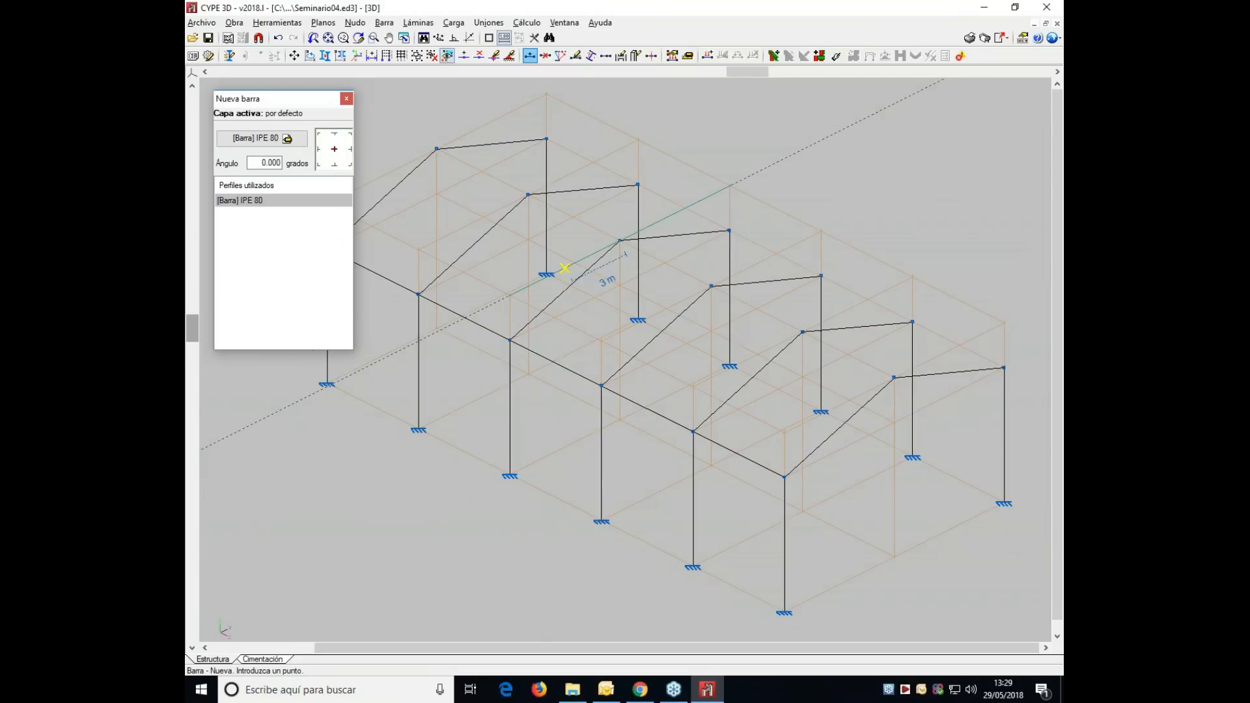
- Draw a continuous run of IPE 80 bars along the far eave, joining the column heads of all six frames
click(1003, 366)
click(911, 322)
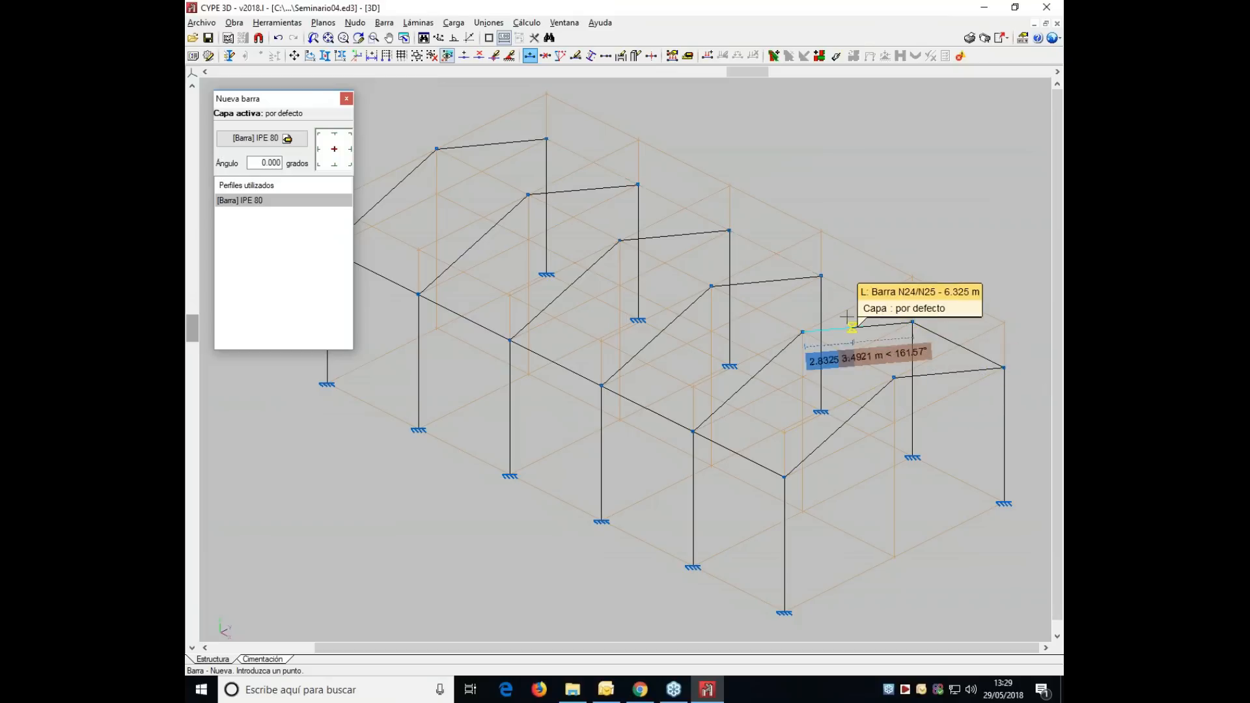
right_click(824, 279)
click(823, 278)
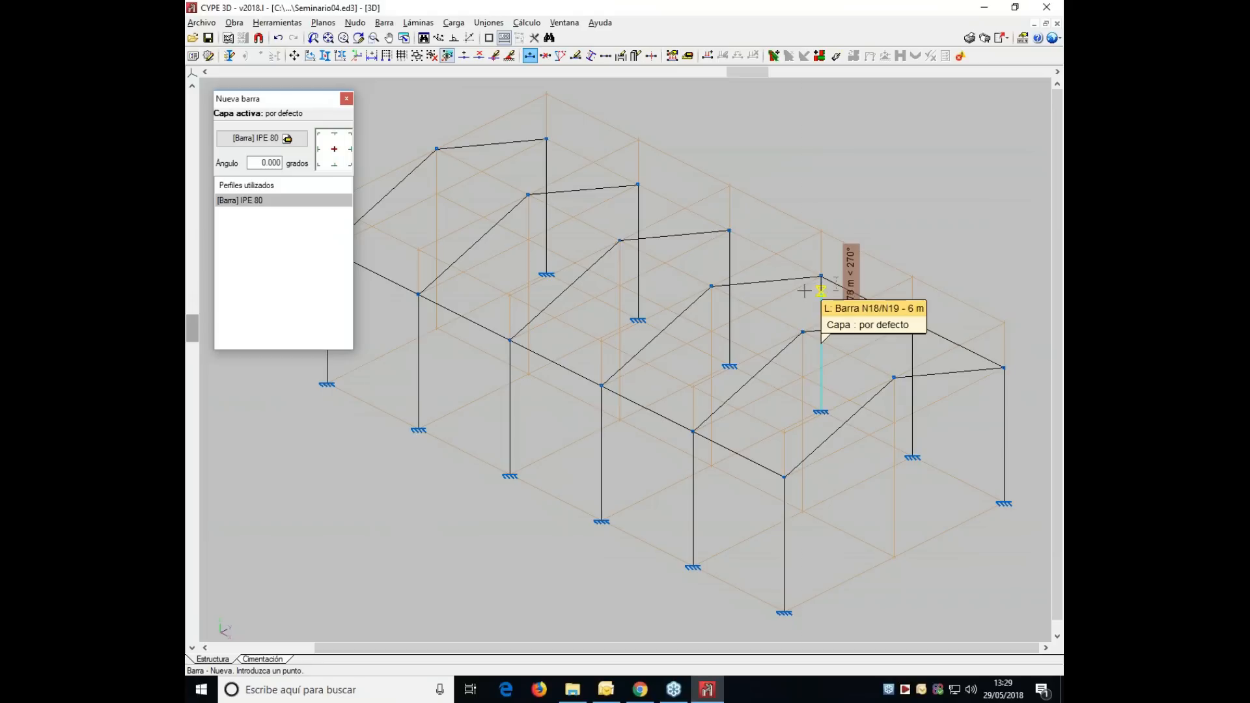
click(730, 231)
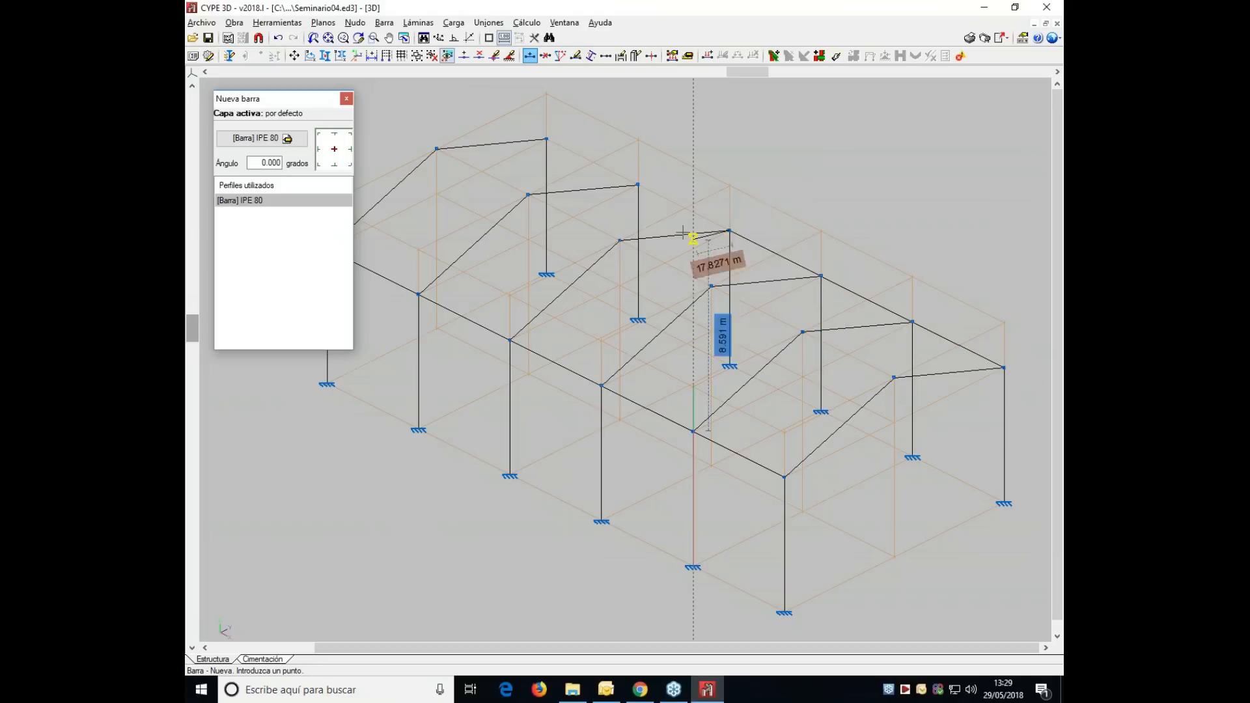
click(638, 185)
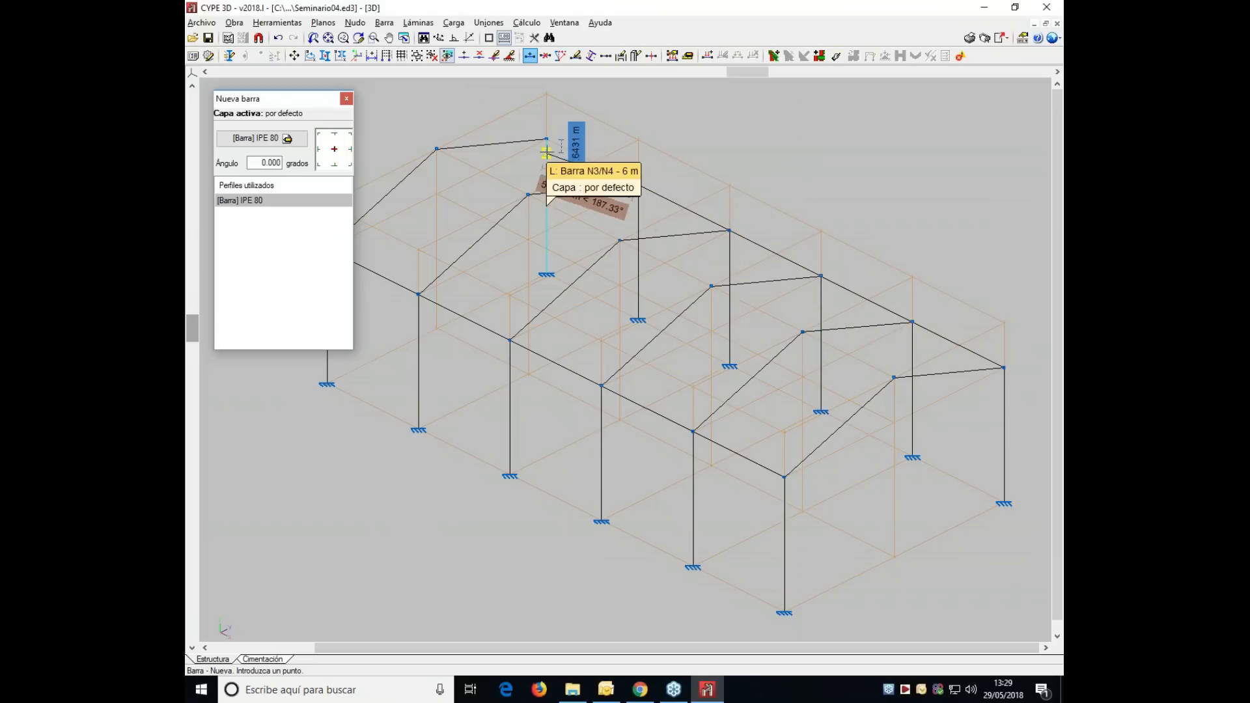
click(546, 139)
right_click(548, 141)
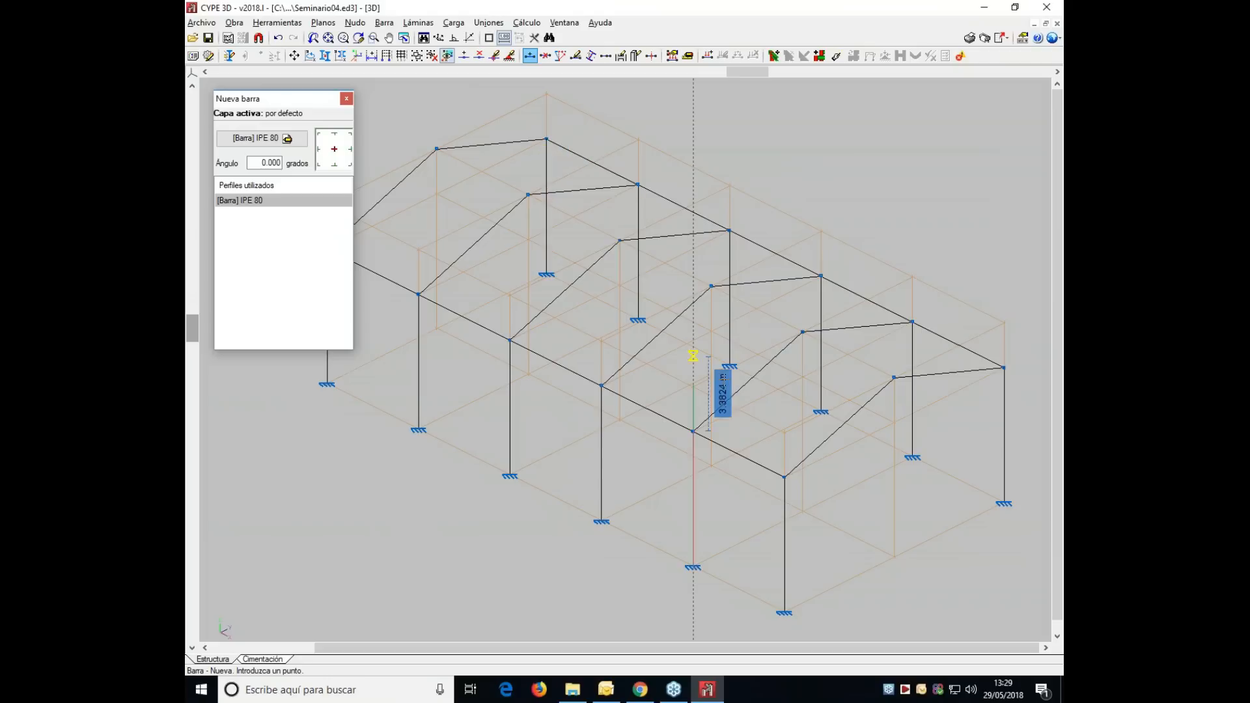
- Draw a continuous run of IPE 80 bars along the ridge, joining the apexes of all six frames
click(894, 377)
click(803, 332)
click(711, 287)
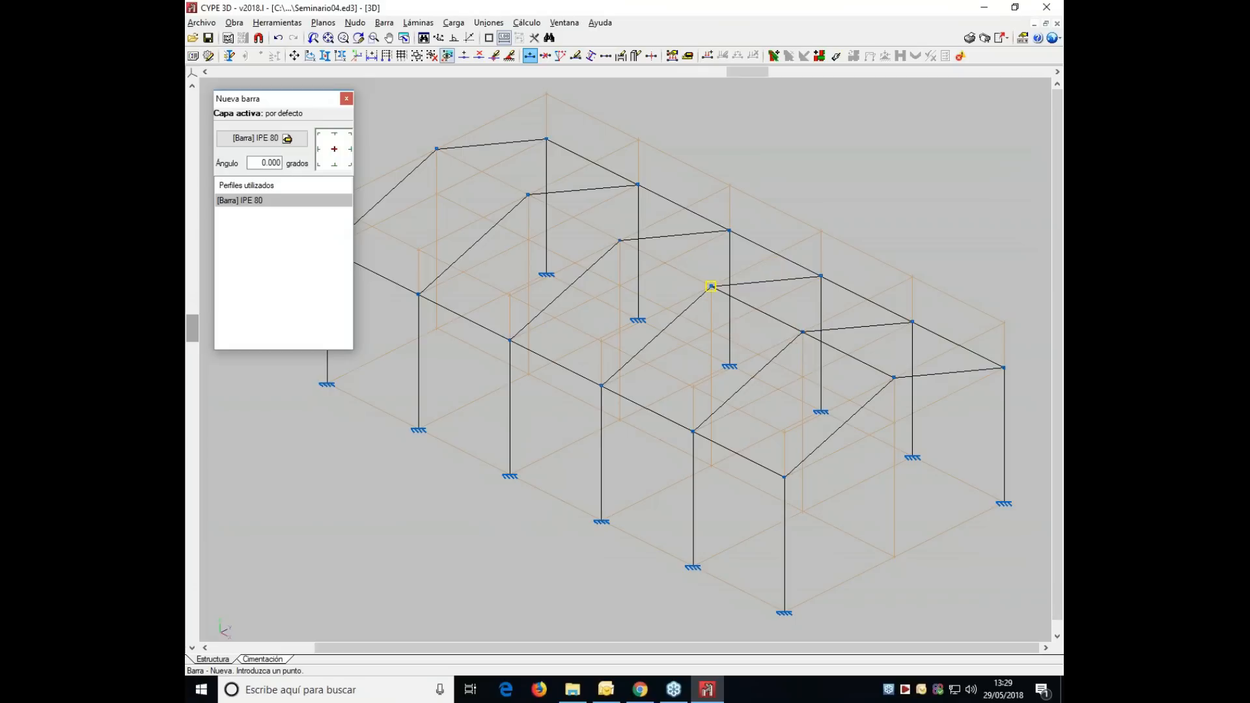
click(620, 240)
click(528, 195)
click(436, 150)
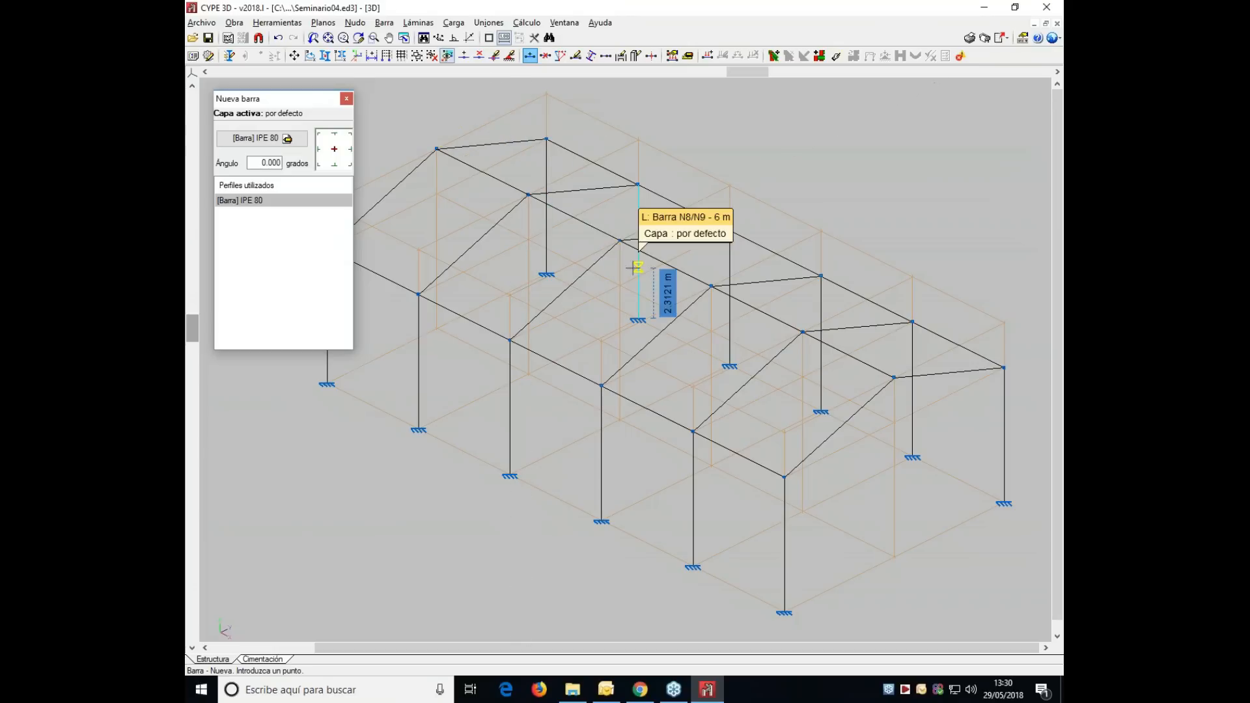
- Describe the new bar as a Tirante with a solid round R 10 profile
scroll(618, 266, down, 1)
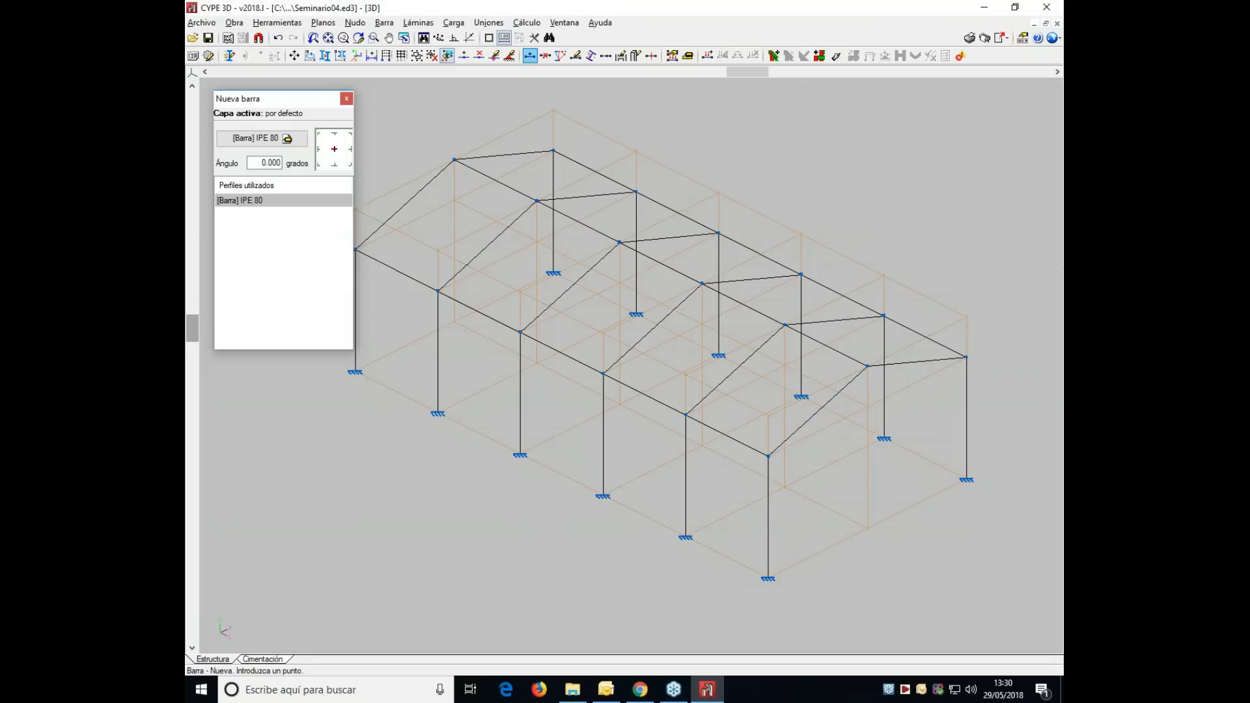
click(384, 23)
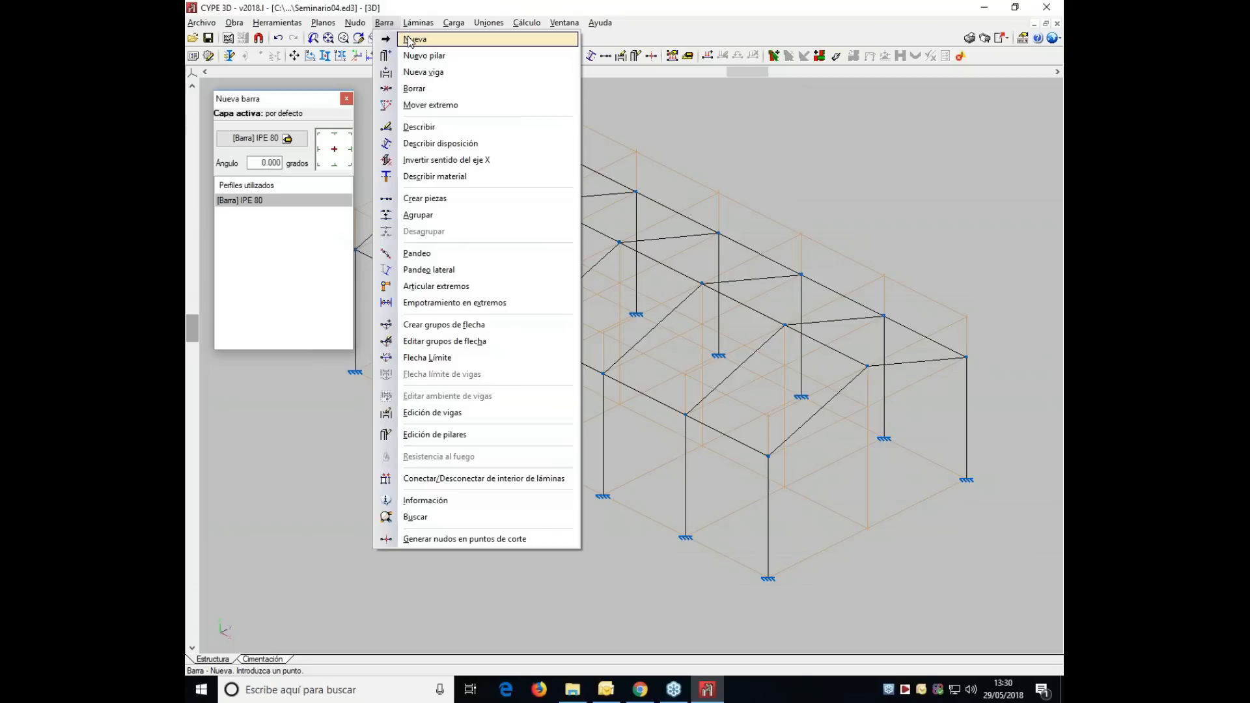
click(410, 39)
click(245, 140)
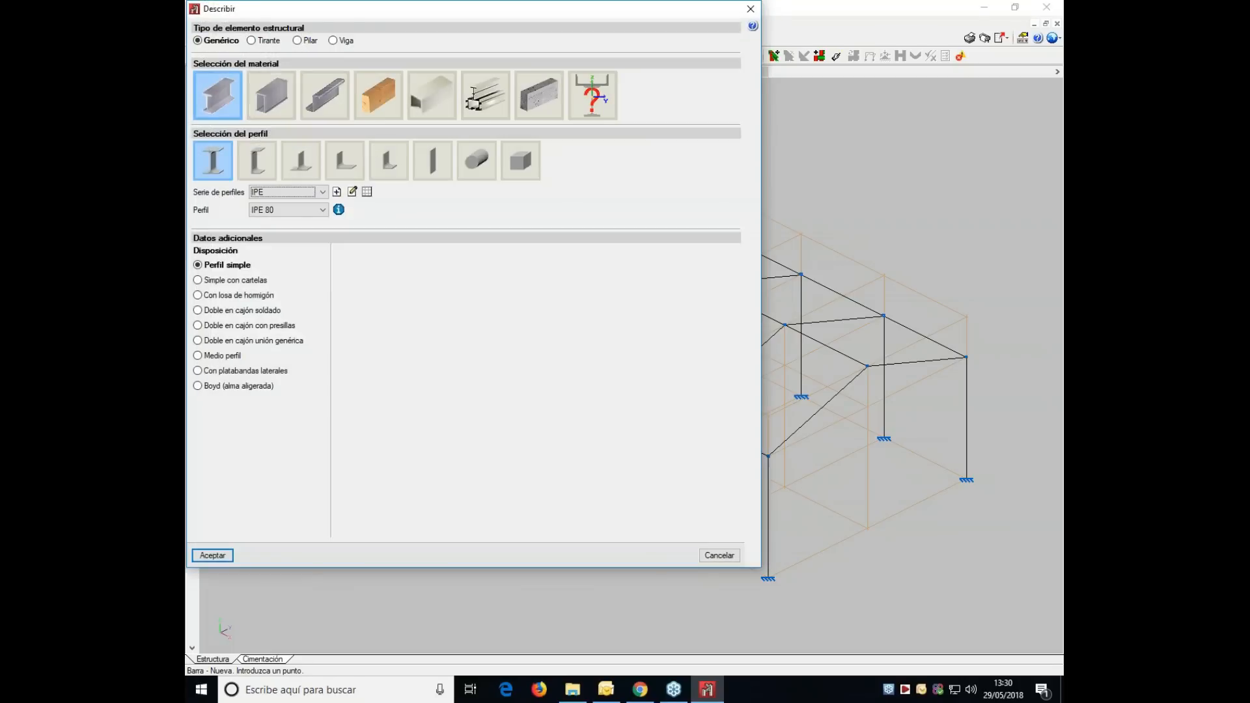
click(254, 41)
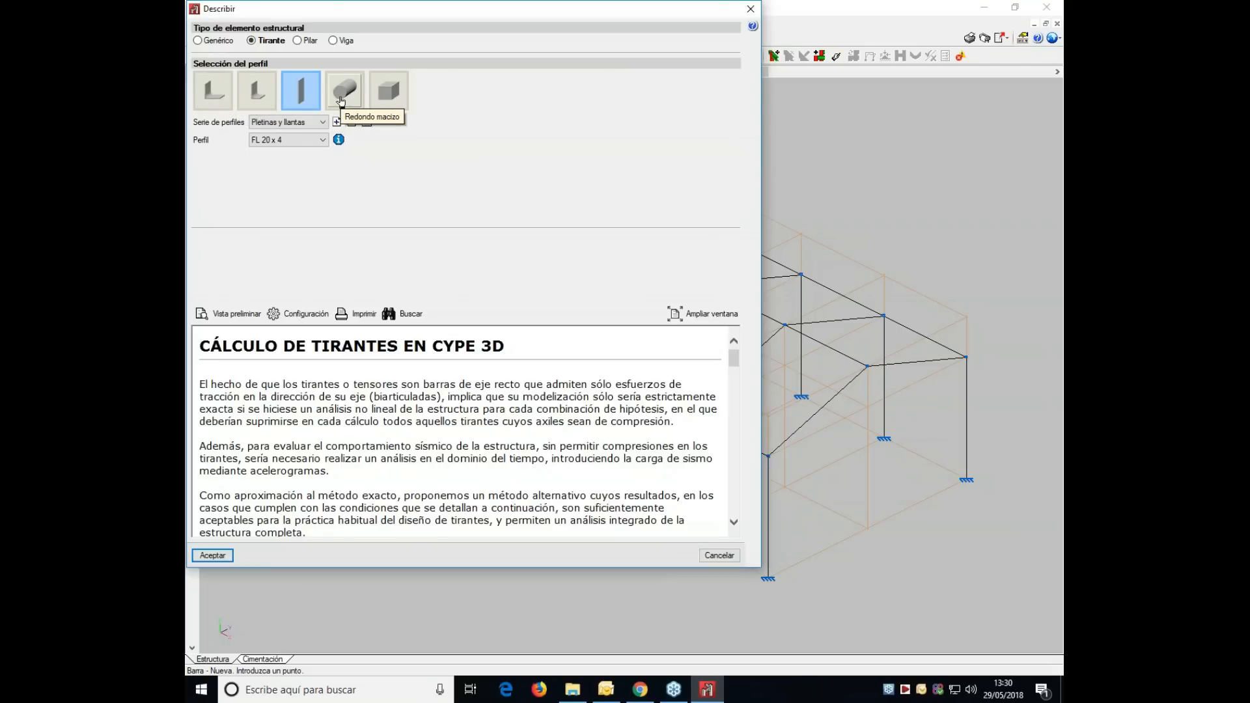
click(340, 99)
click(294, 141)
click(292, 140)
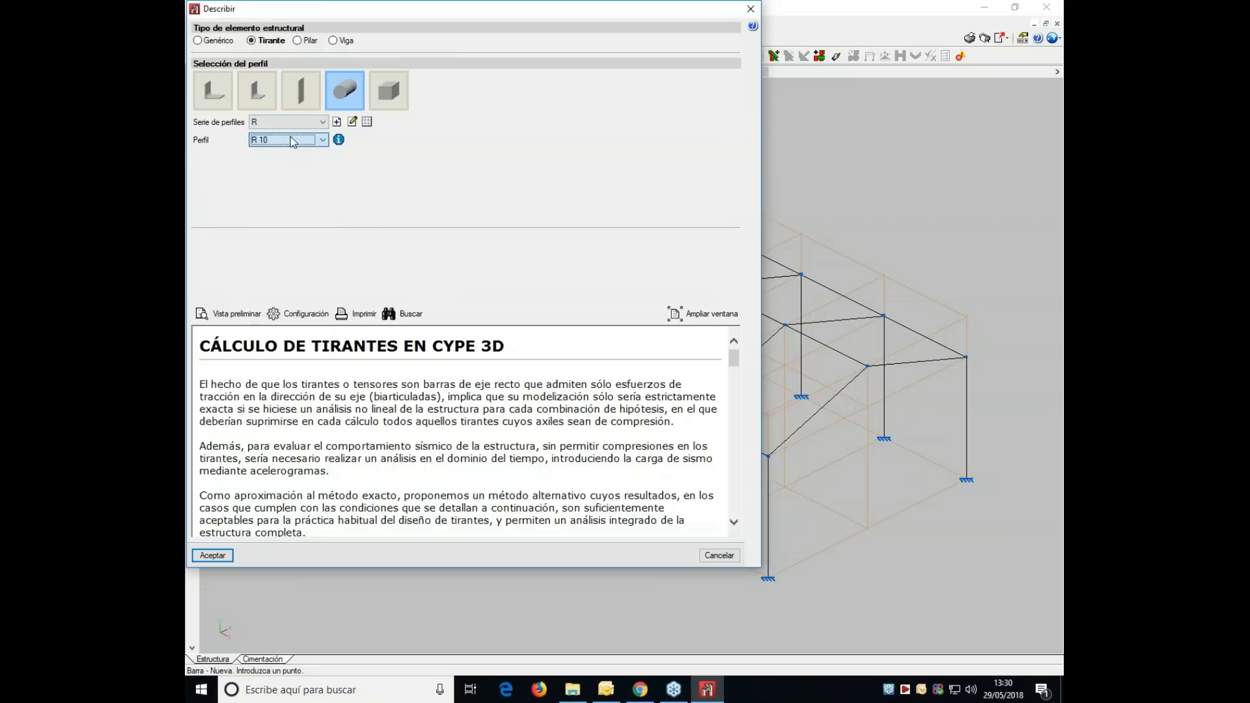
click(213, 555)
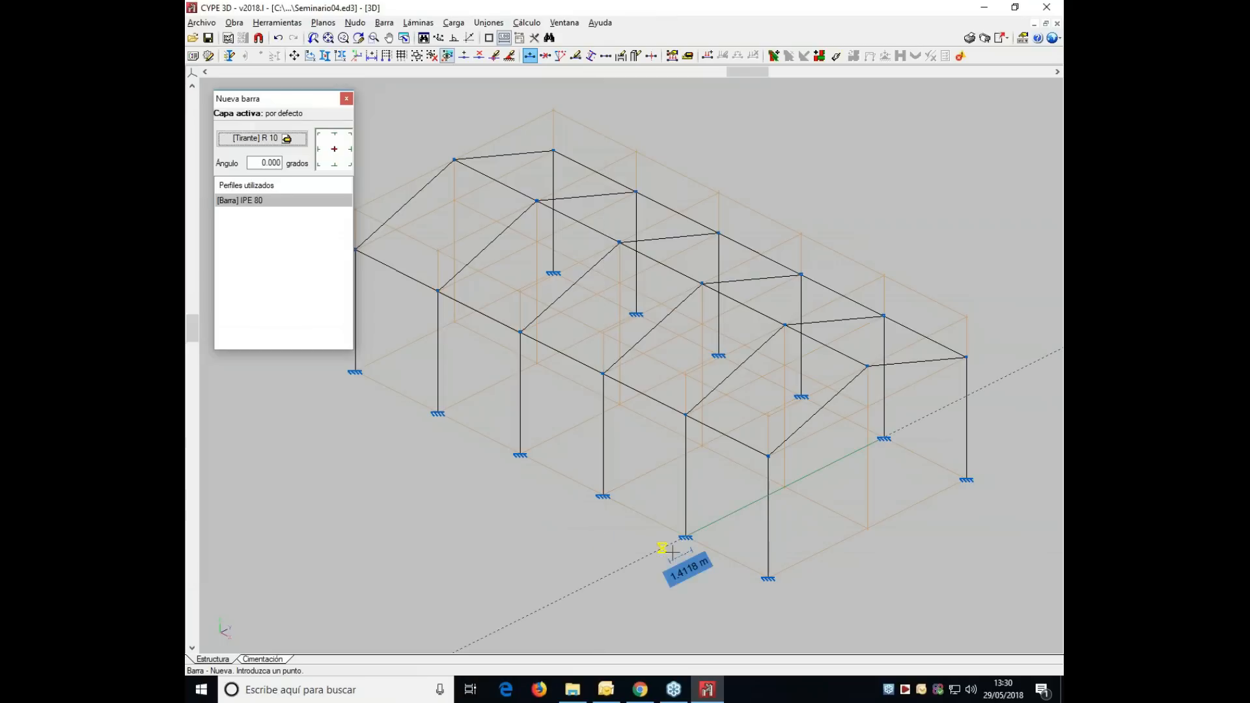
- Draw crossed R 10 ties in both side walls of the near end bay, between column bases and heads
click(686, 537)
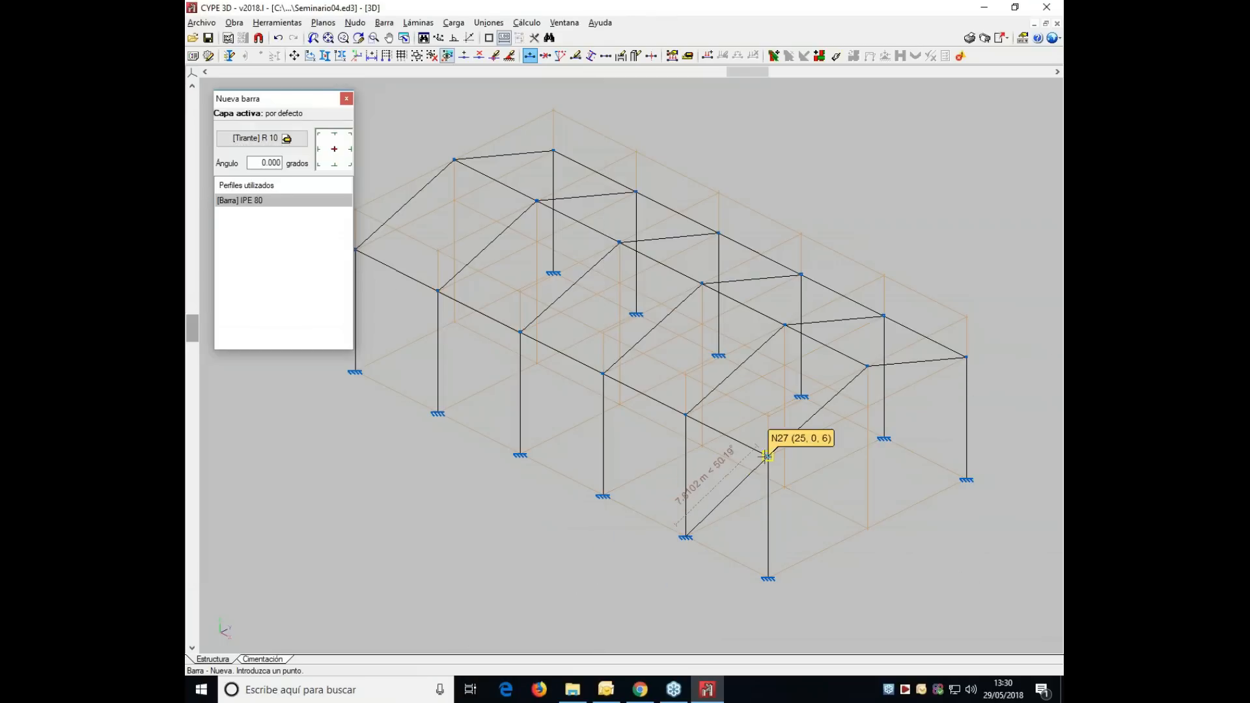
click(768, 455)
click(686, 415)
click(768, 578)
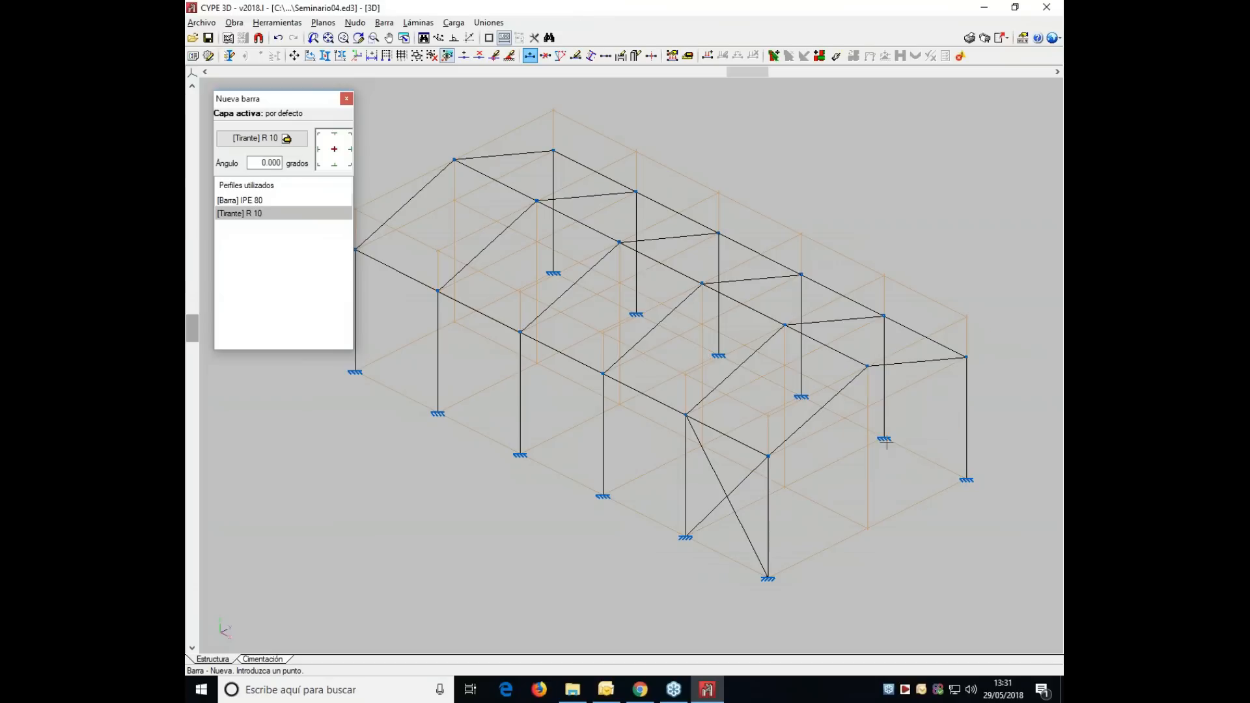
click(966, 358)
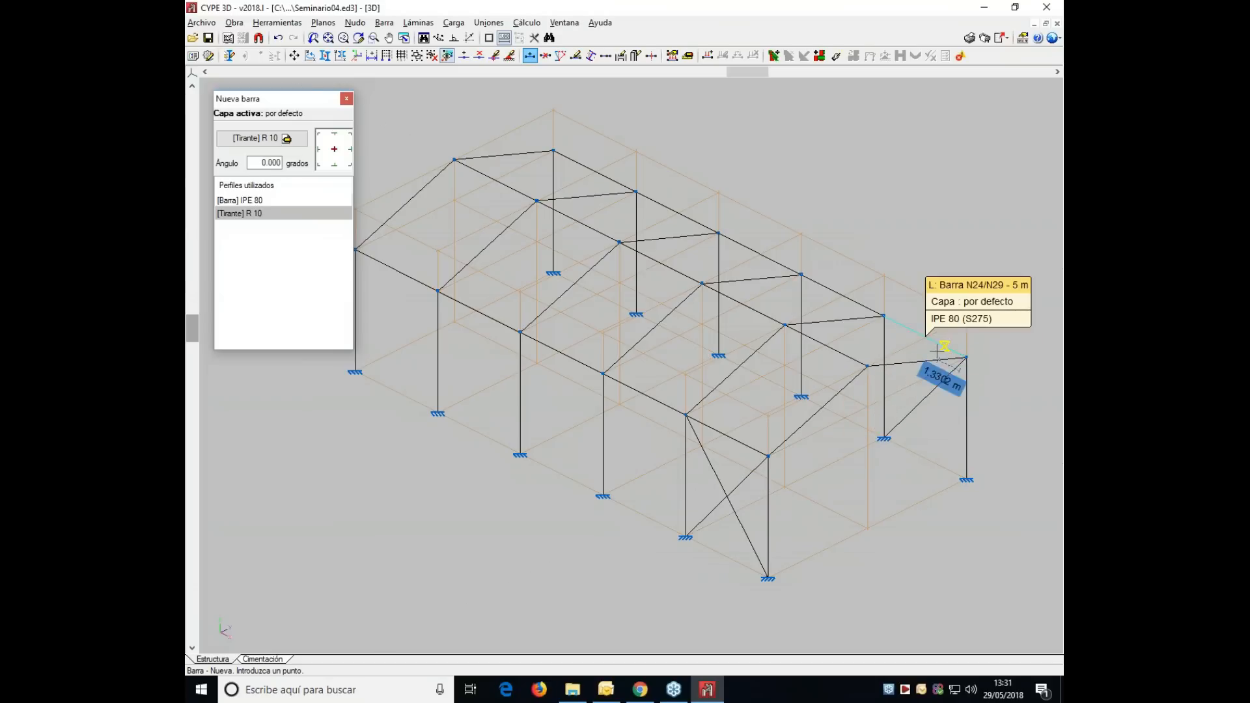
click(884, 317)
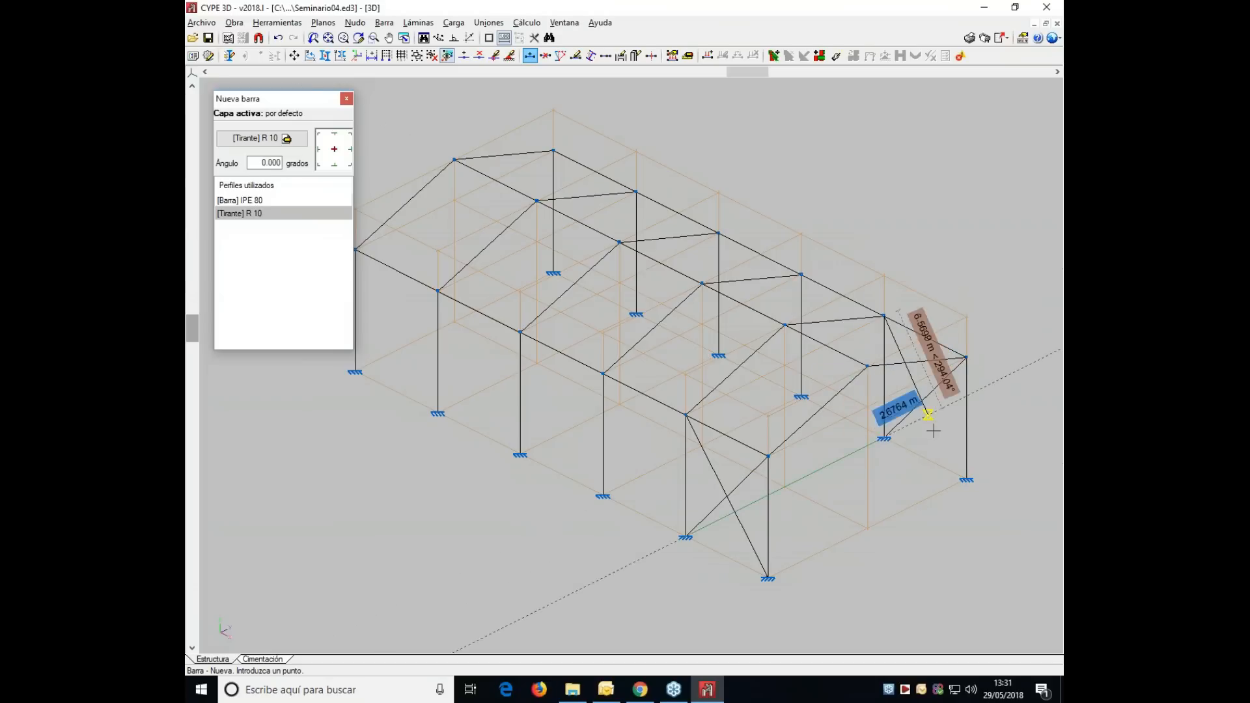
click(966, 478)
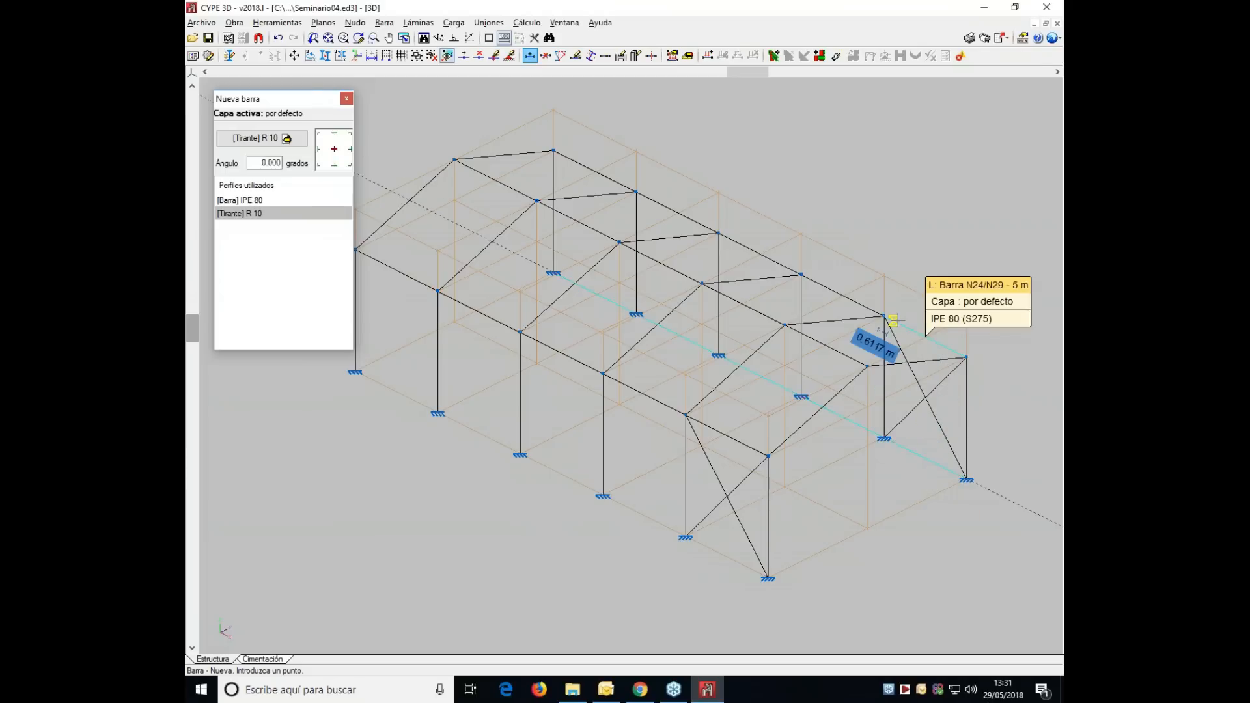
- Draw crossed R 10 ties in both roof slopes of the near end bay, between eave and ridge nodes
scroll(903, 323, up, 2)
middle_drag(935, 341, 819, 380)
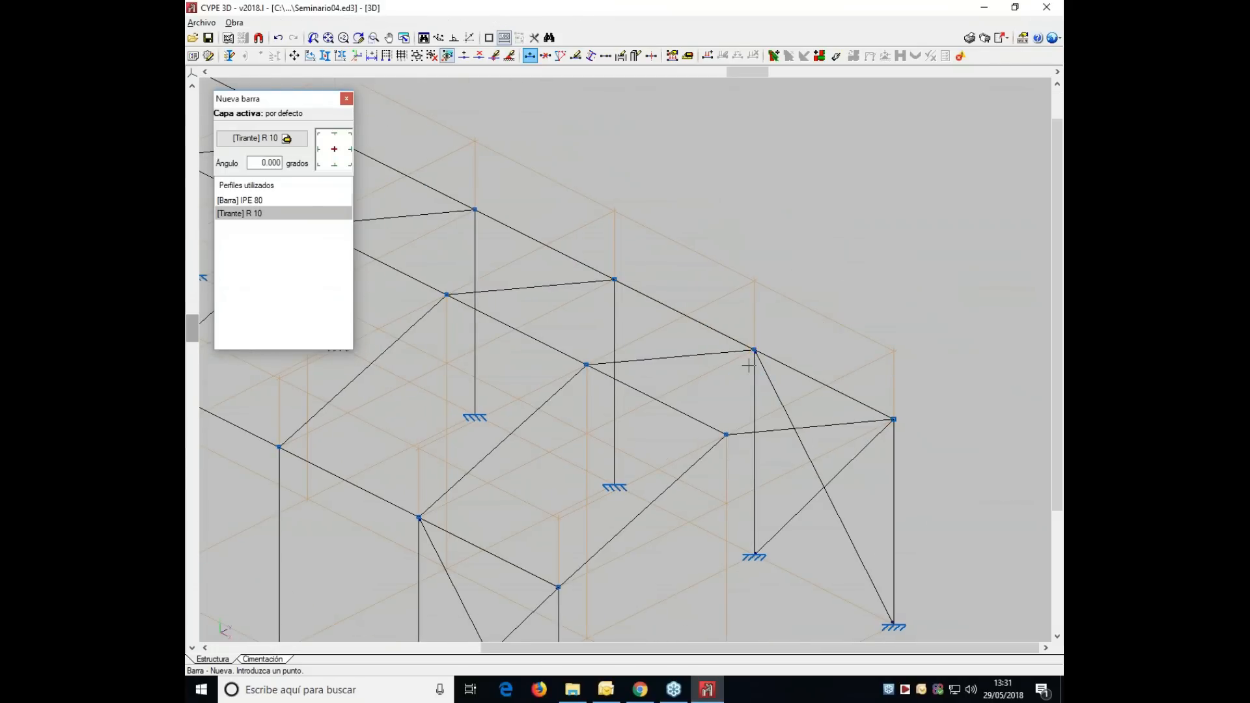
click(725, 435)
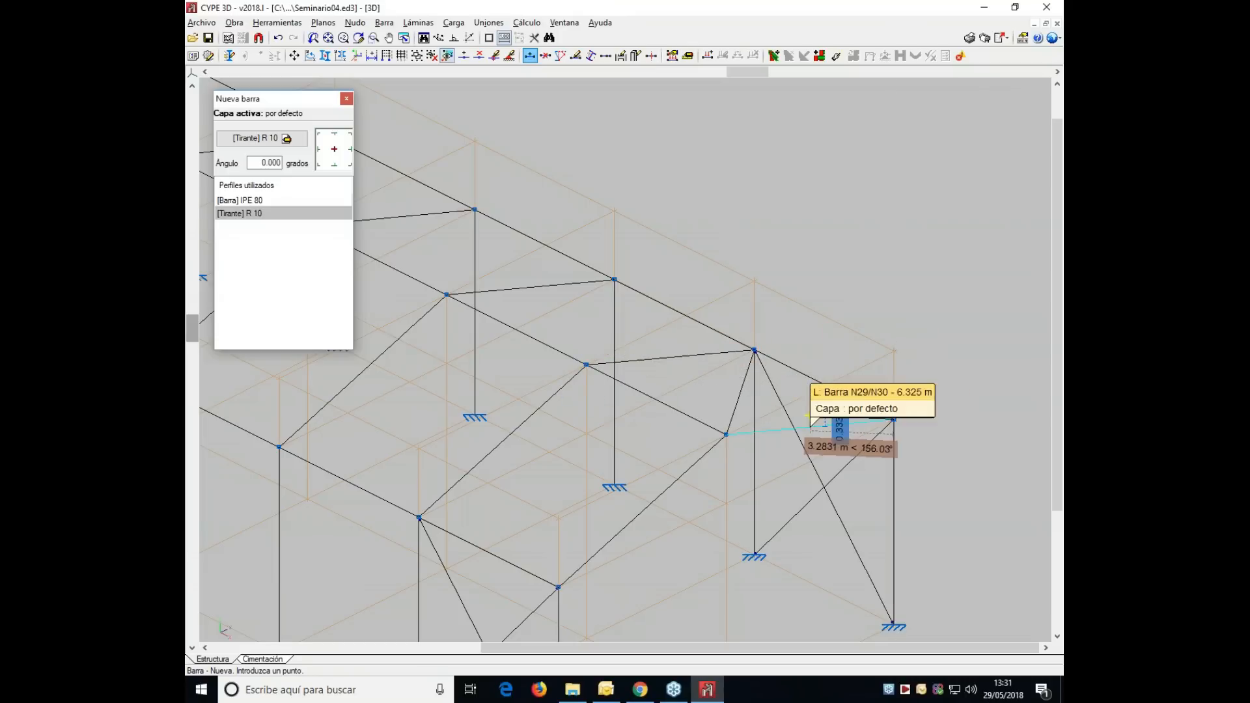
middle_drag(655, 451, 791, 367)
click(860, 350)
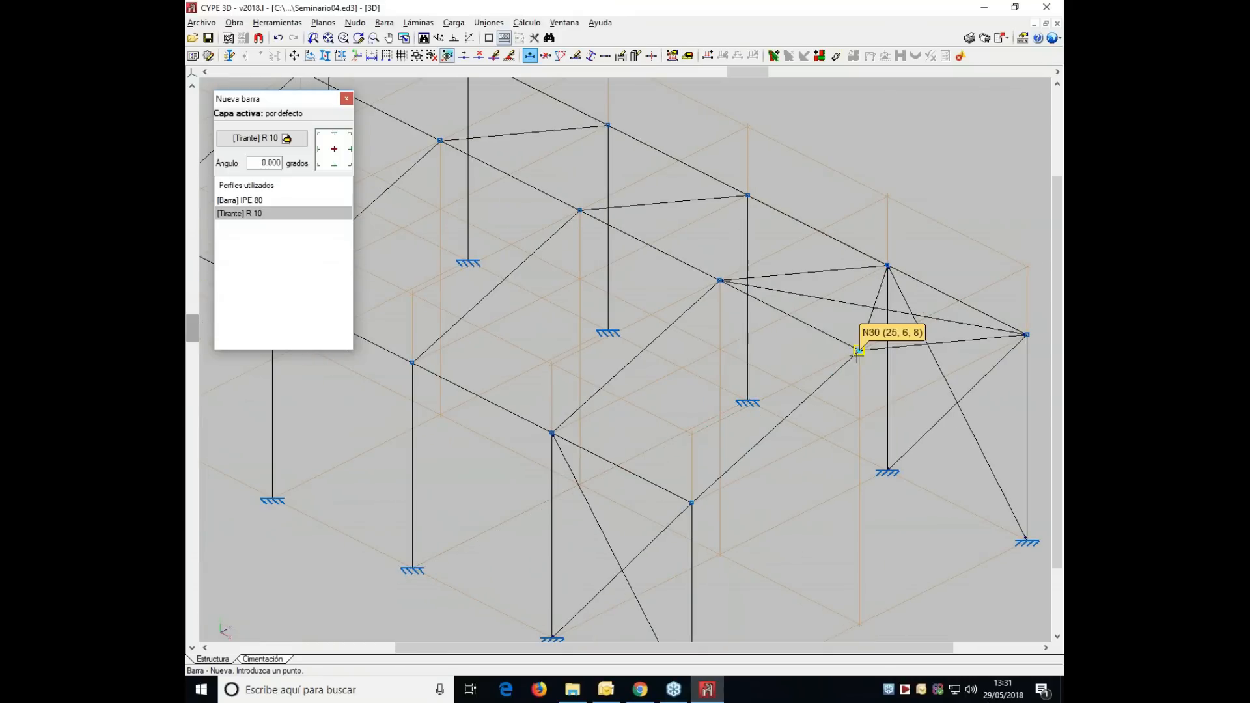
click(553, 433)
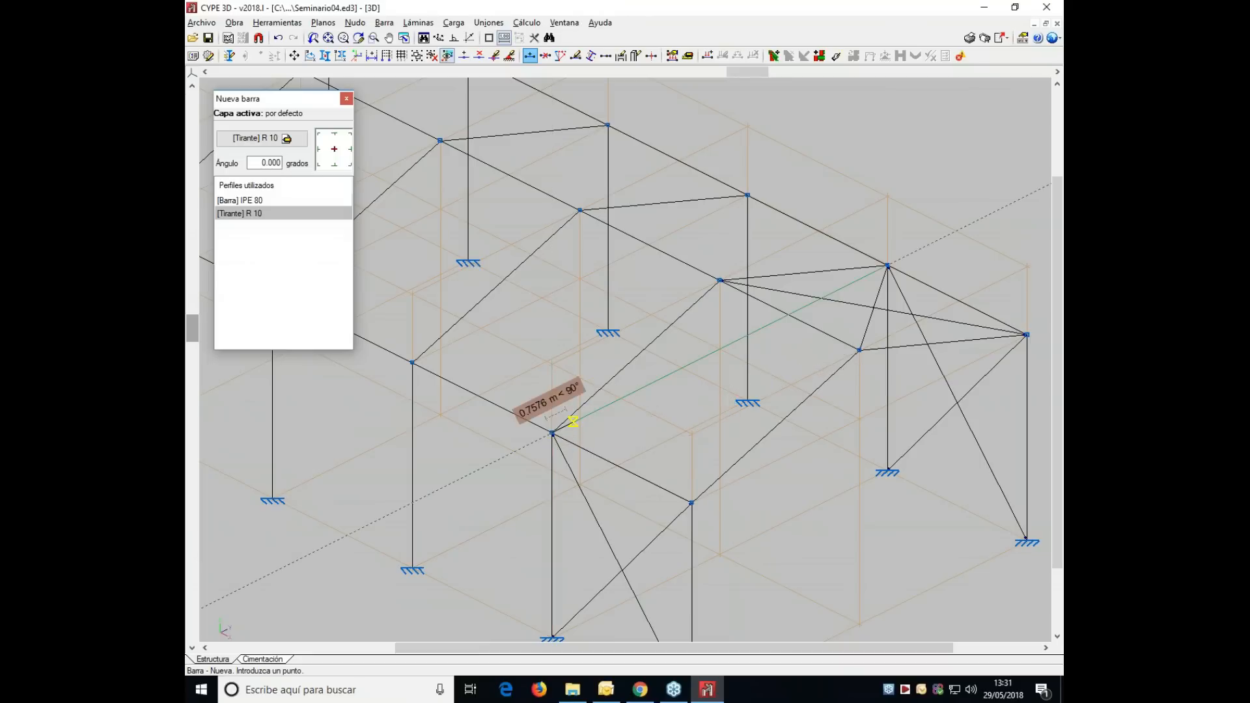
click(719, 281)
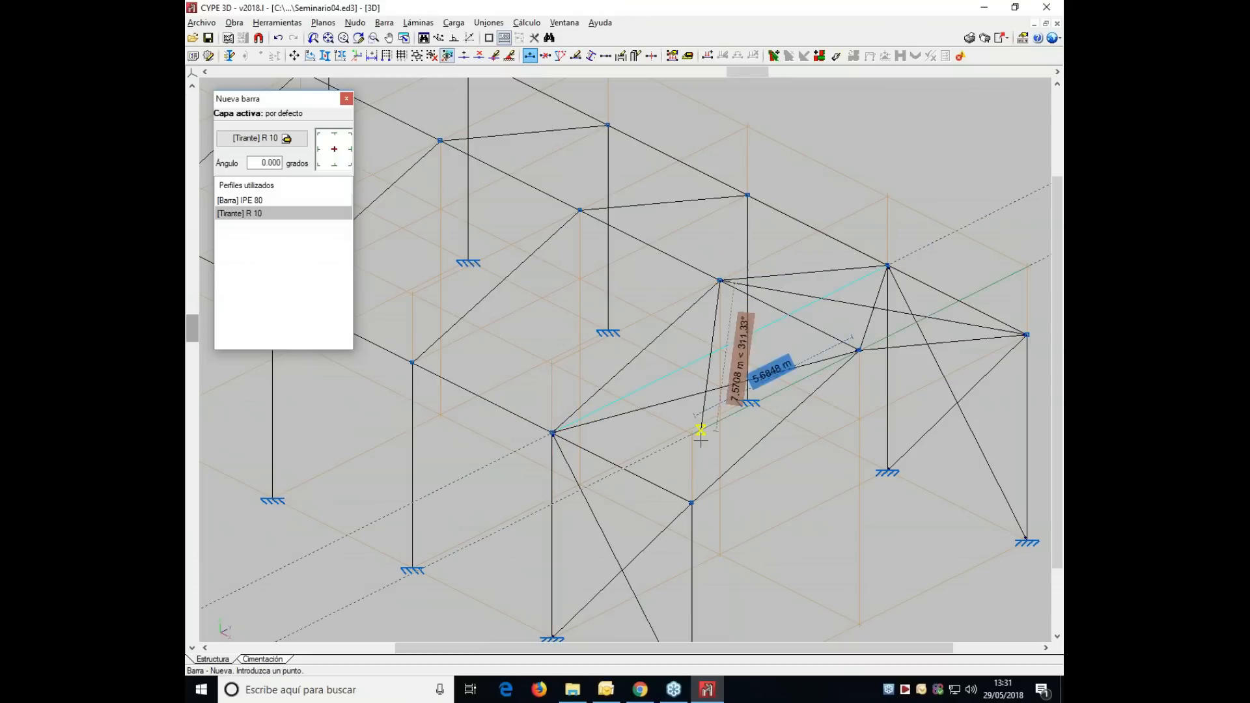
click(689, 501)
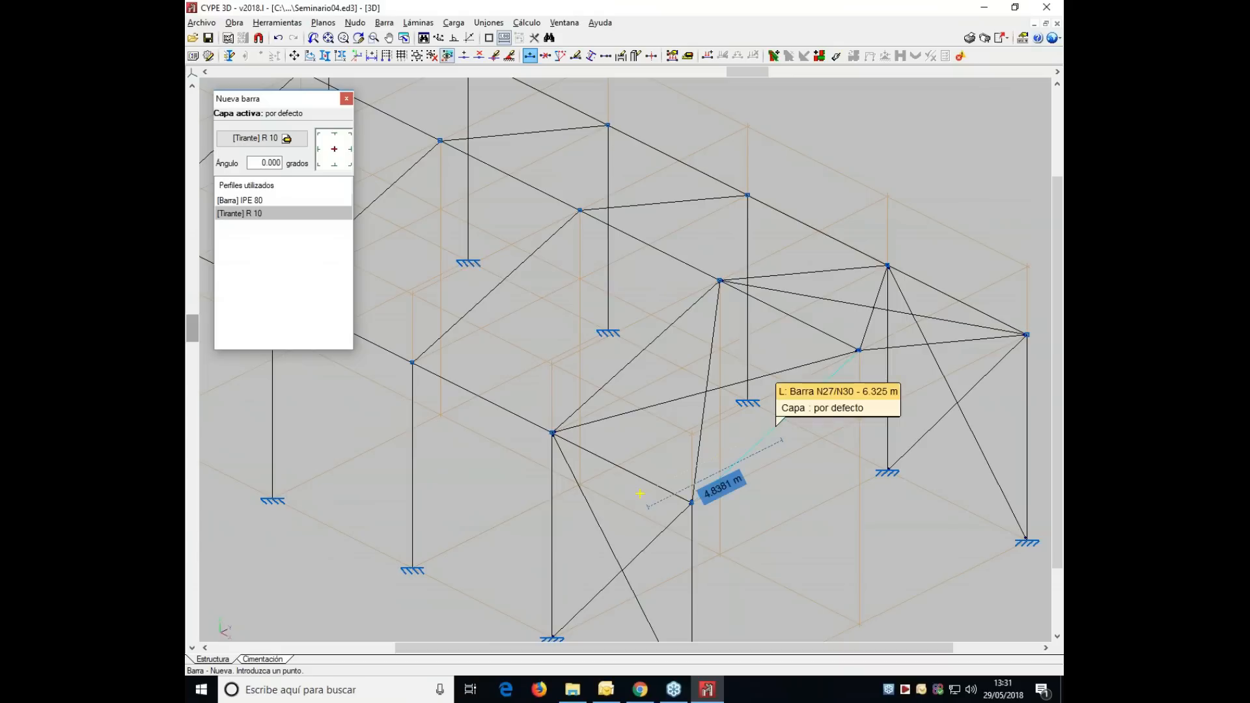
- Hide all the reference planes around the whole structure
middle_drag(640, 493, 657, 362)
scroll(658, 367, down, 2)
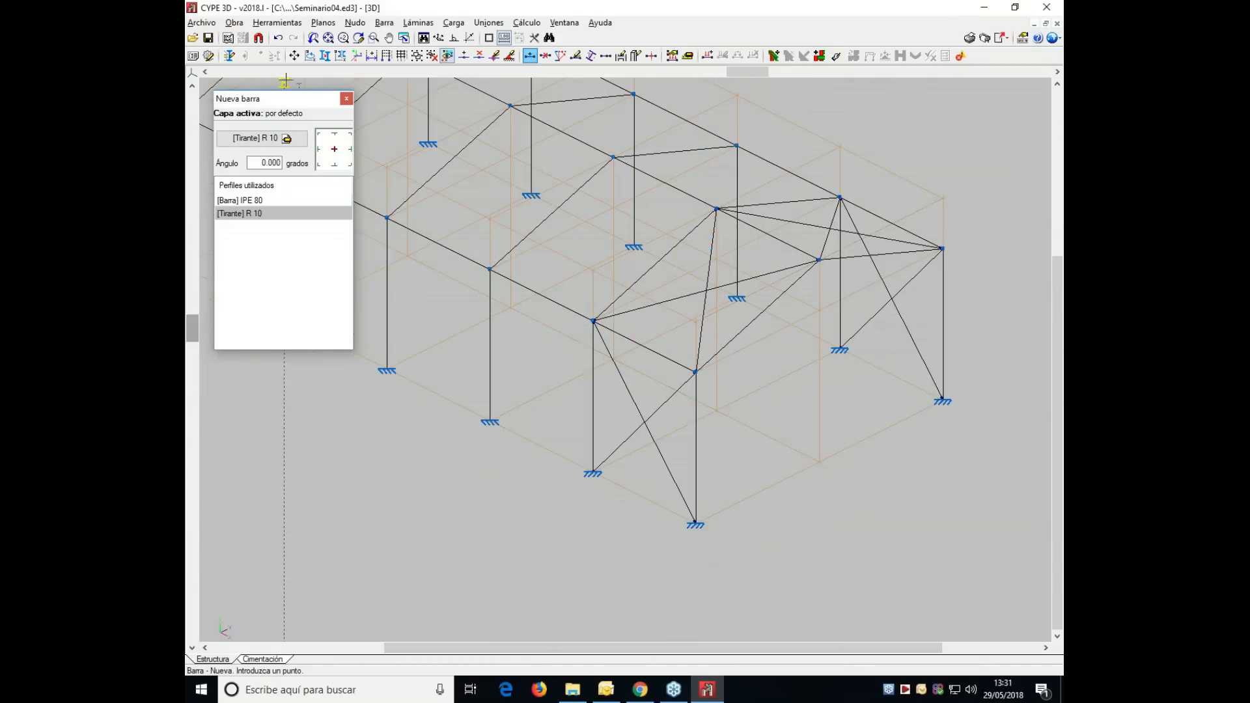
middle_drag(427, 144, 529, 272)
click(314, 24)
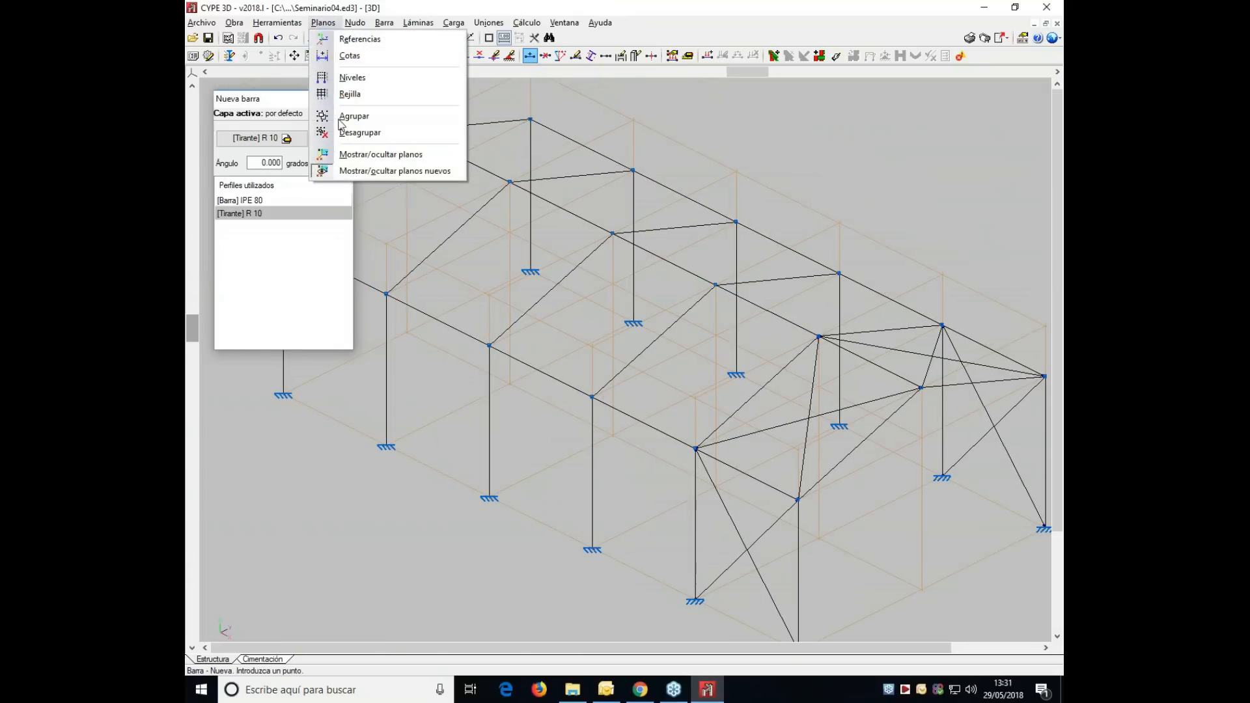
click(351, 155)
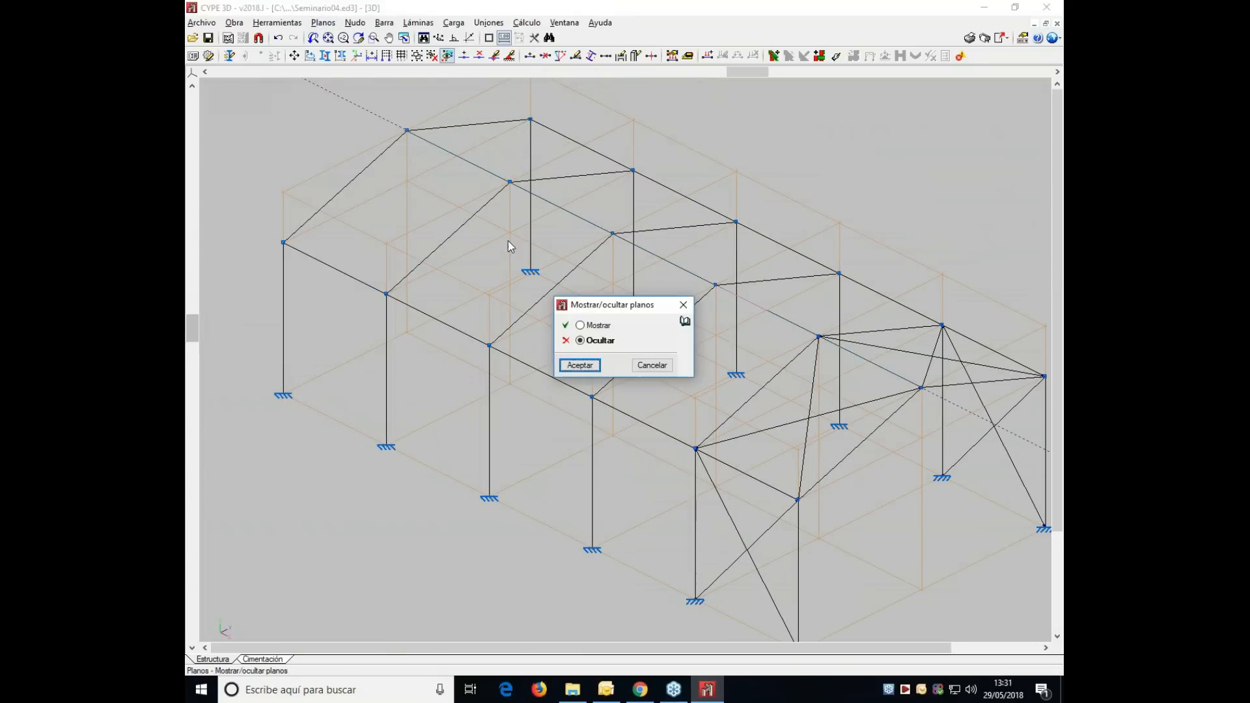
click(579, 364)
drag(272, 106, 1019, 636)
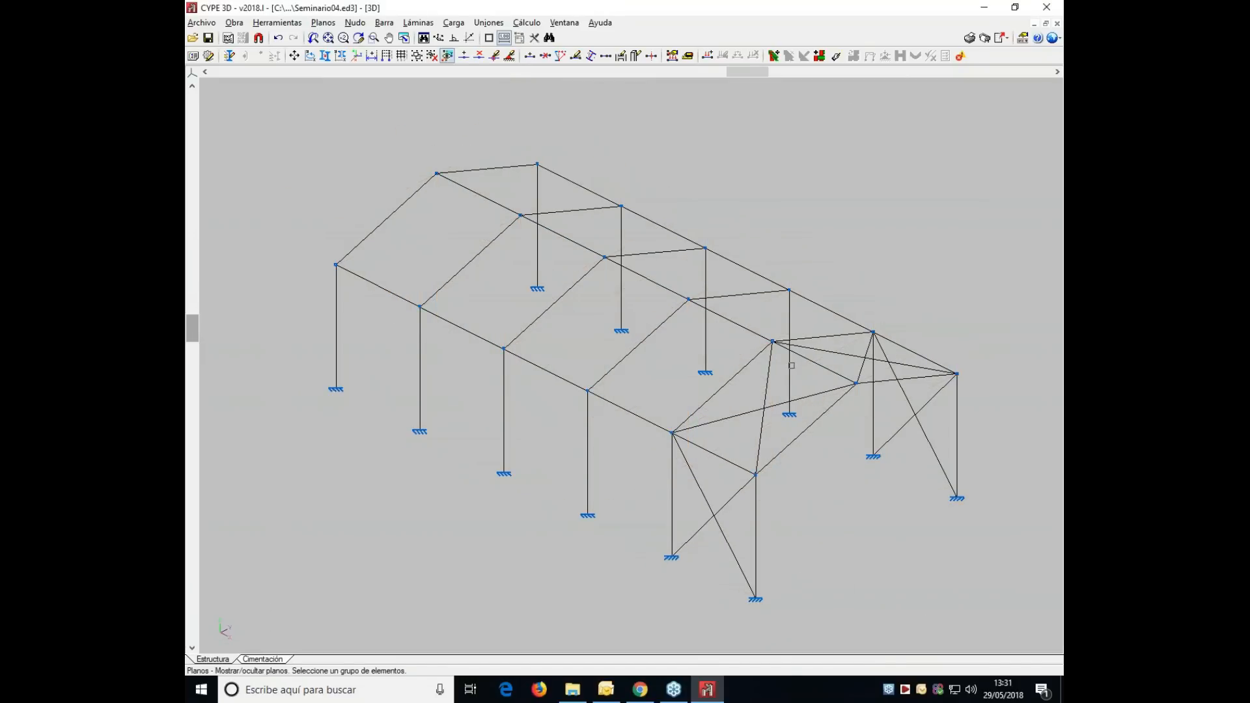
- Draw crossed R 10 ties in the near side wall of the far end bay, between column bases and heads
scroll(792, 366, up, 1)
scroll(398, 240, up, 1)
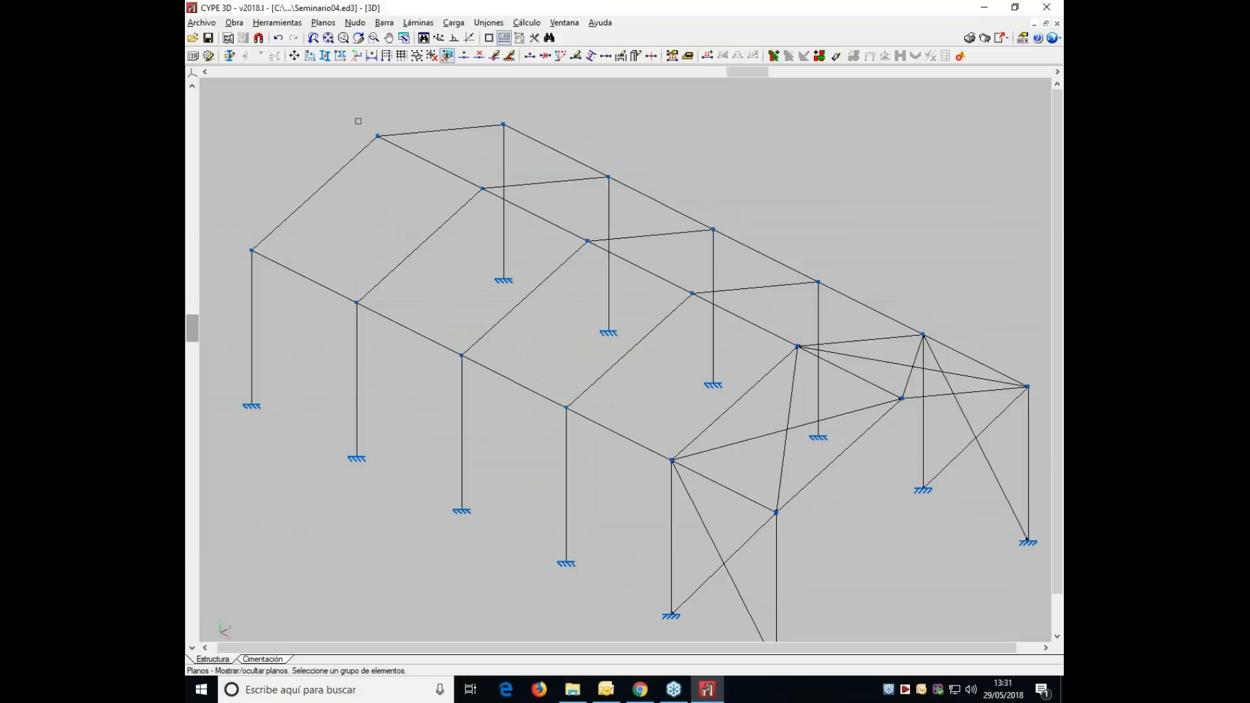
click(384, 22)
click(405, 39)
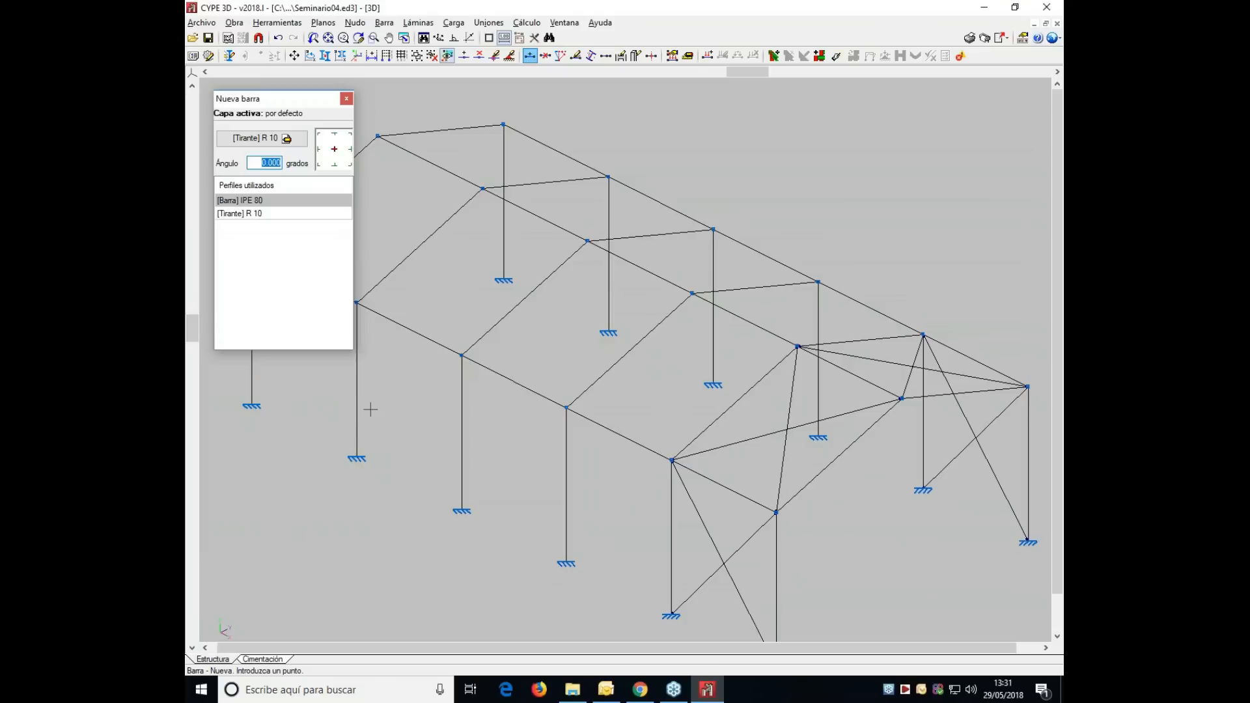
middle_drag(406, 462, 592, 424)
click(543, 420)
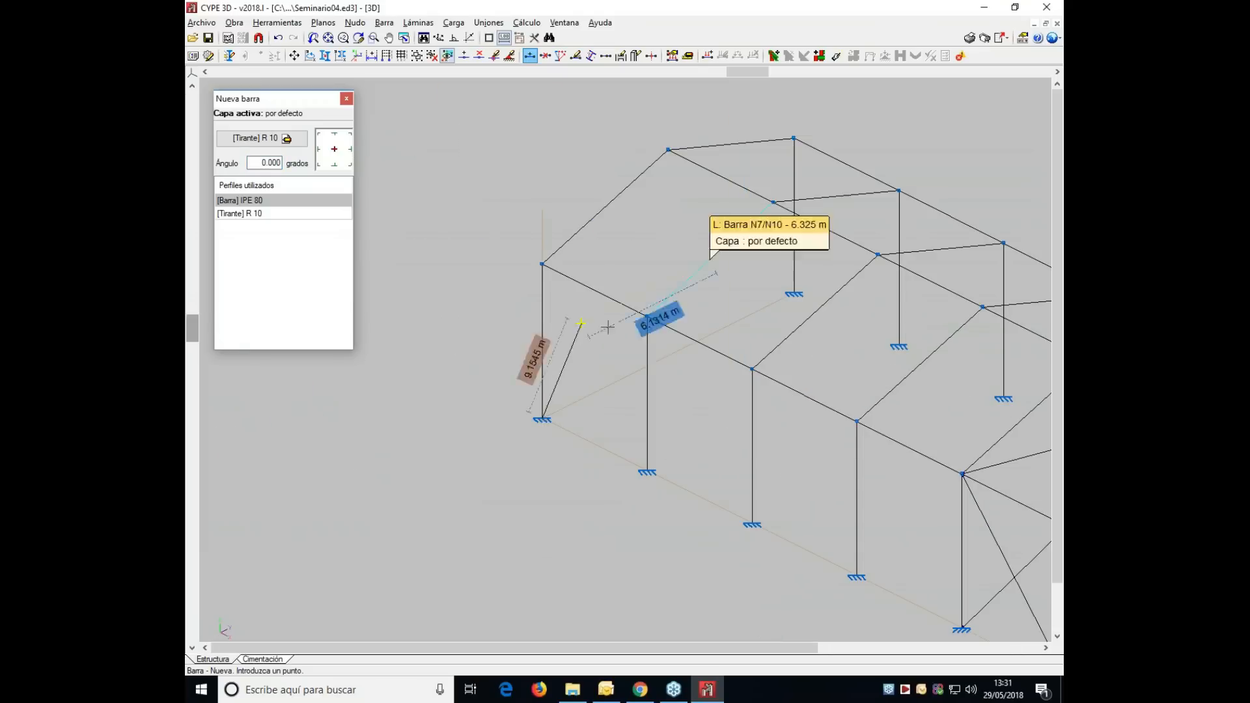
click(646, 317)
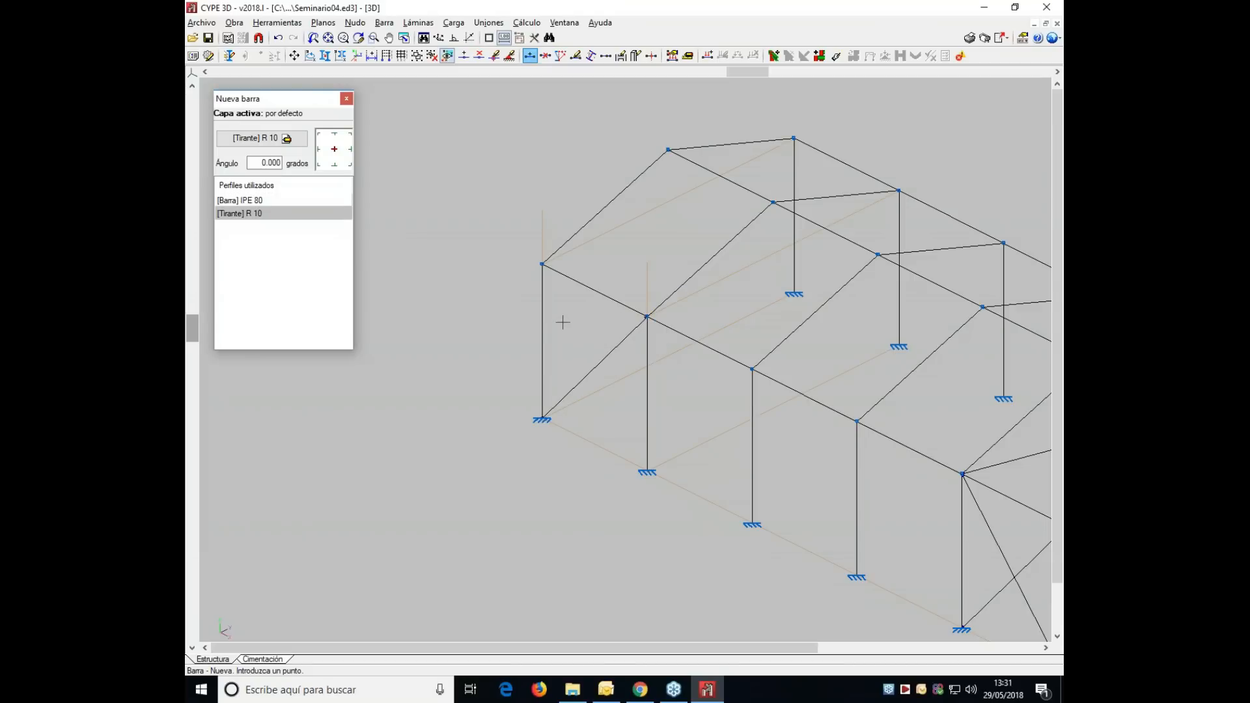
click(543, 265)
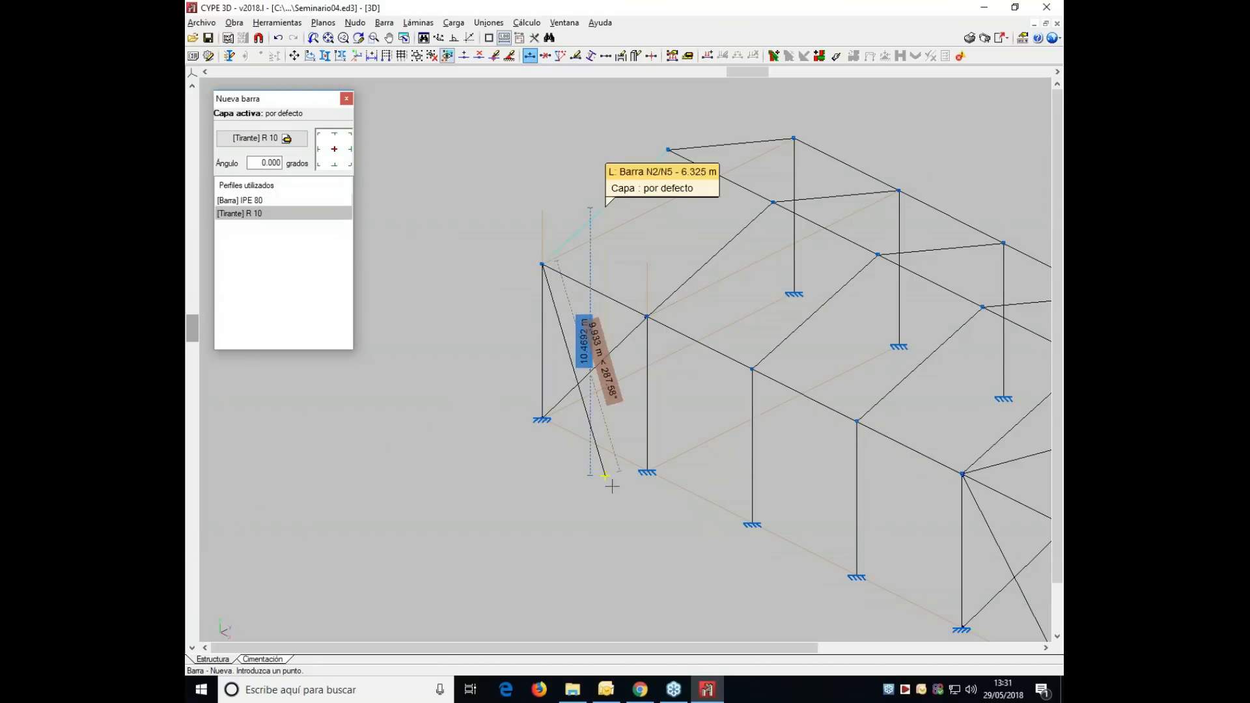
click(647, 470)
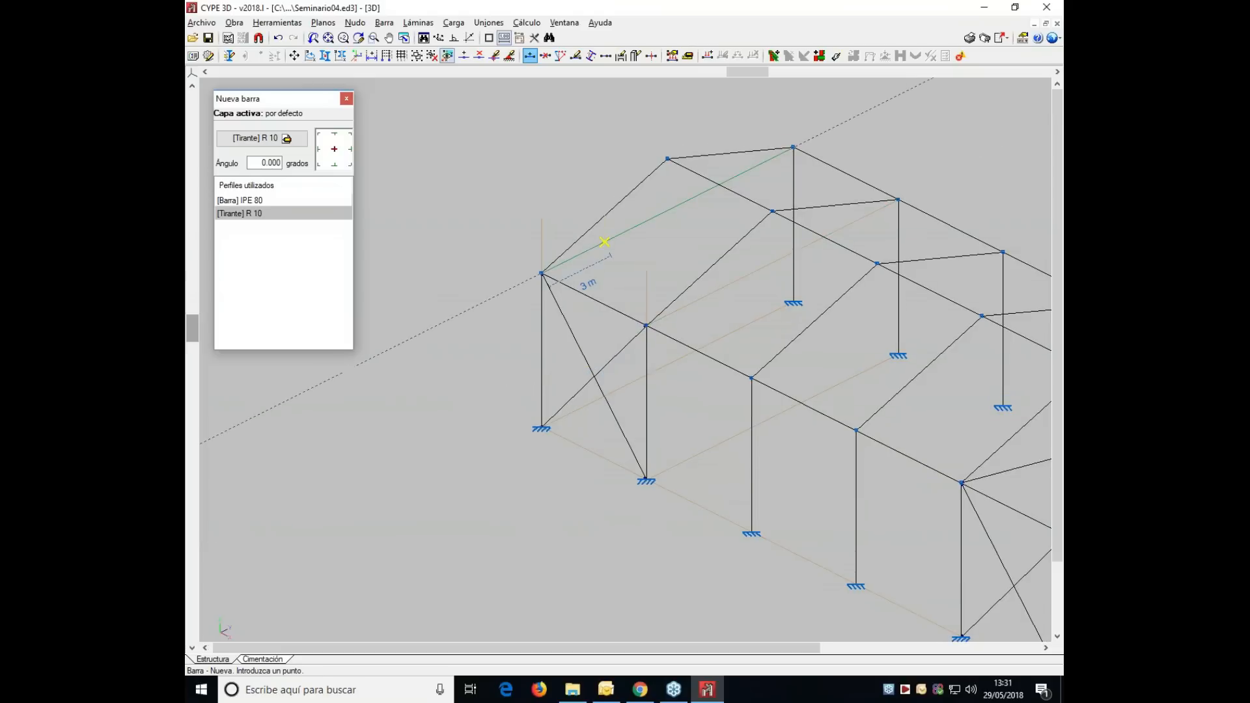
- Draw an R 10 tie across the near roof slope of the far end bay, starting at the end frame's near eave node
middle_drag(594, 245, 558, 355)
click(525, 384)
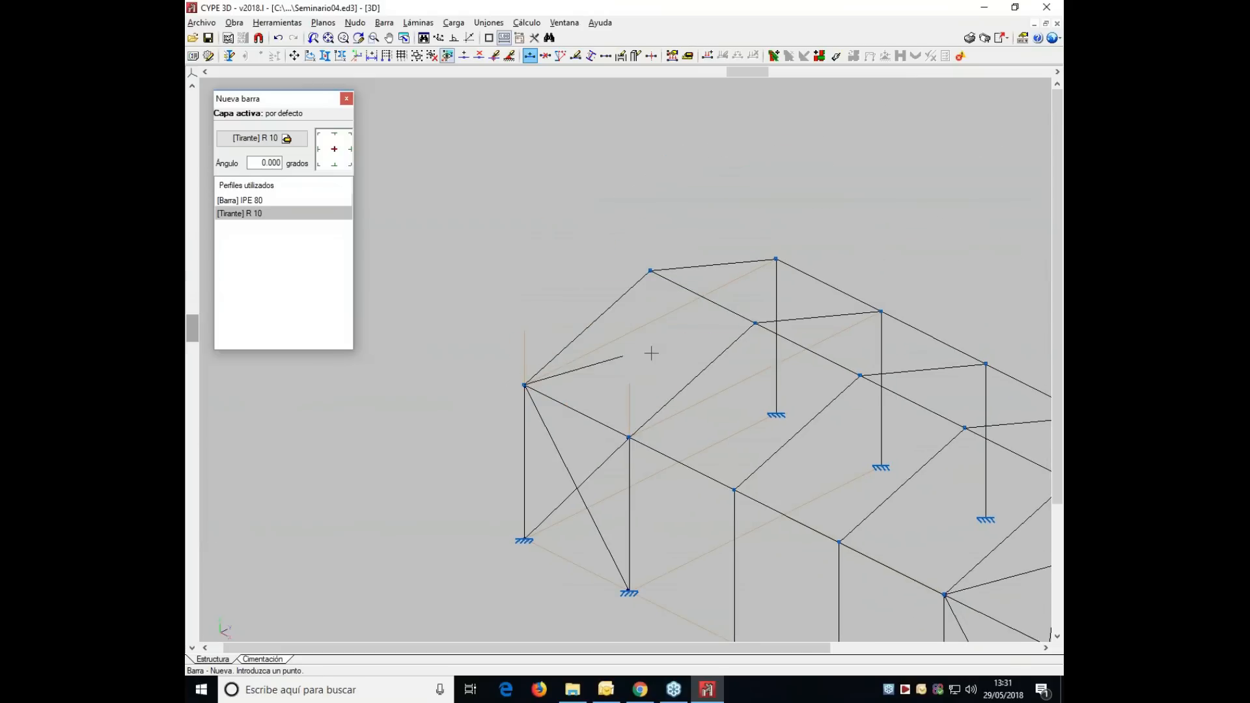
- Draw the crossed R 10 tie rods on the front roof slope of the end bay, connecting opposite eave and ridge nodes
click(750, 323)
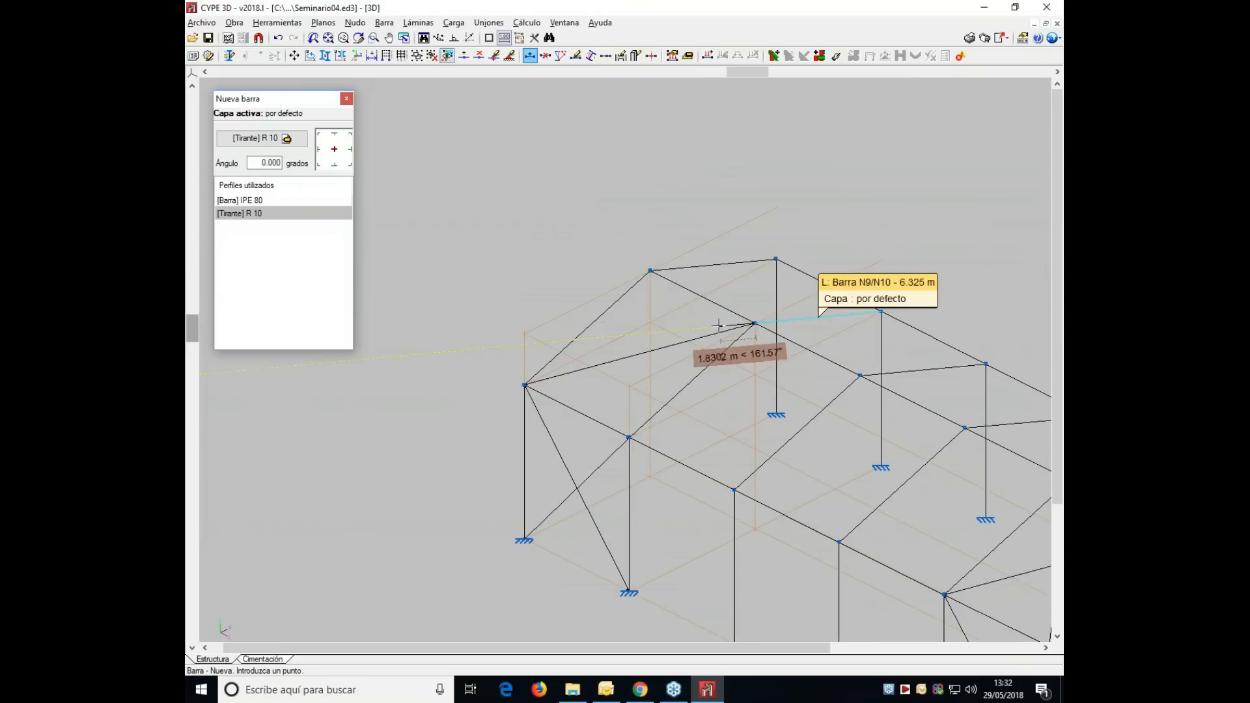
click(628, 437)
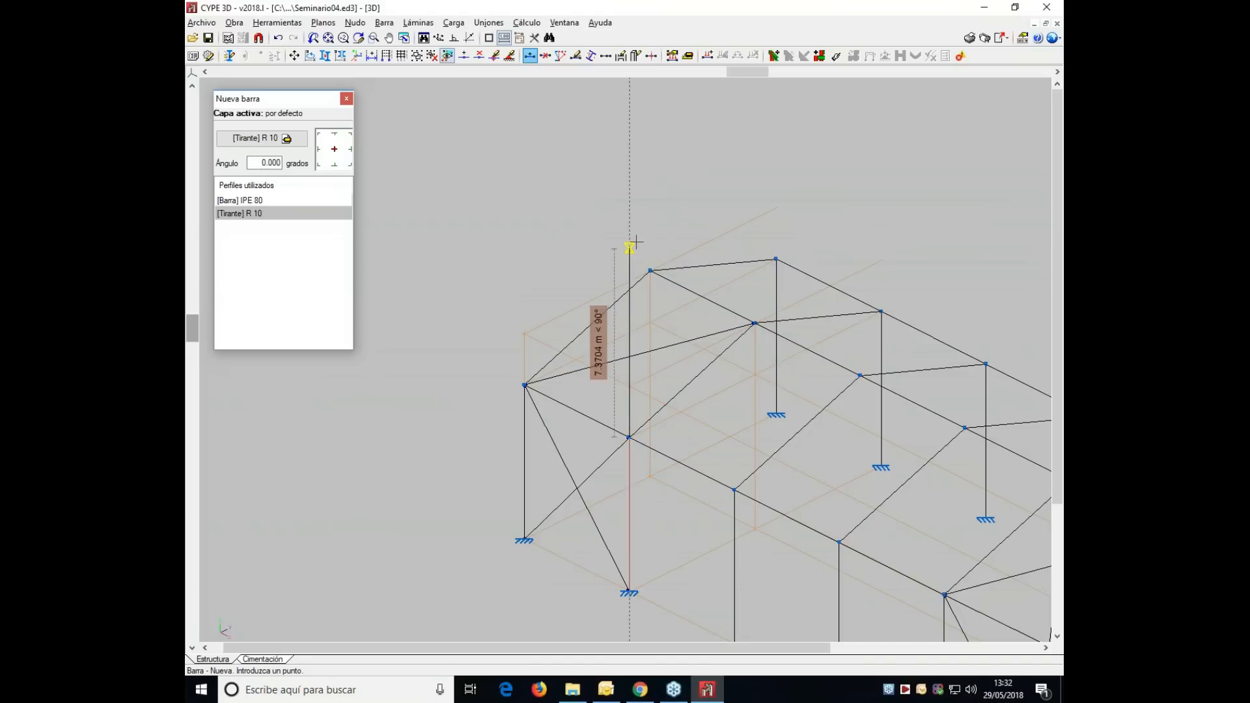
key(Escape)
scroll(648, 273, right, 3)
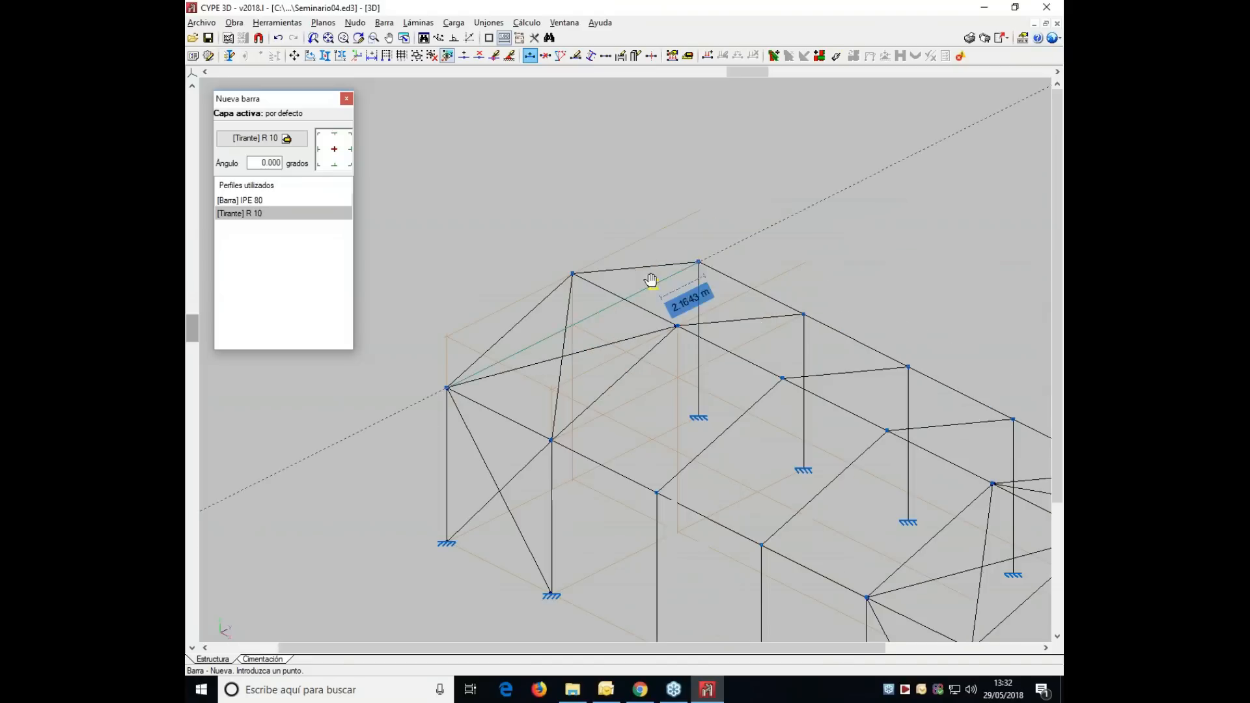
click(572, 272)
- Add crossed R 10 tie rods to the rear roof slope and rear side wall of the same end bay
click(571, 272)
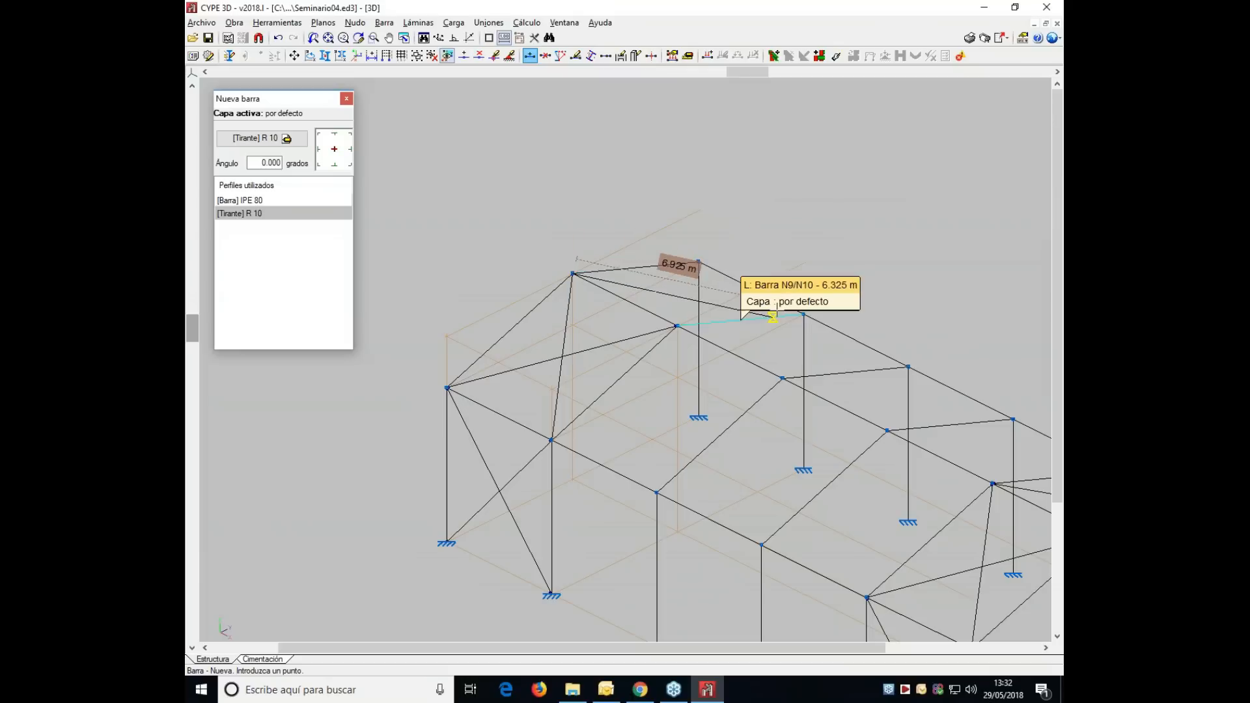
click(802, 312)
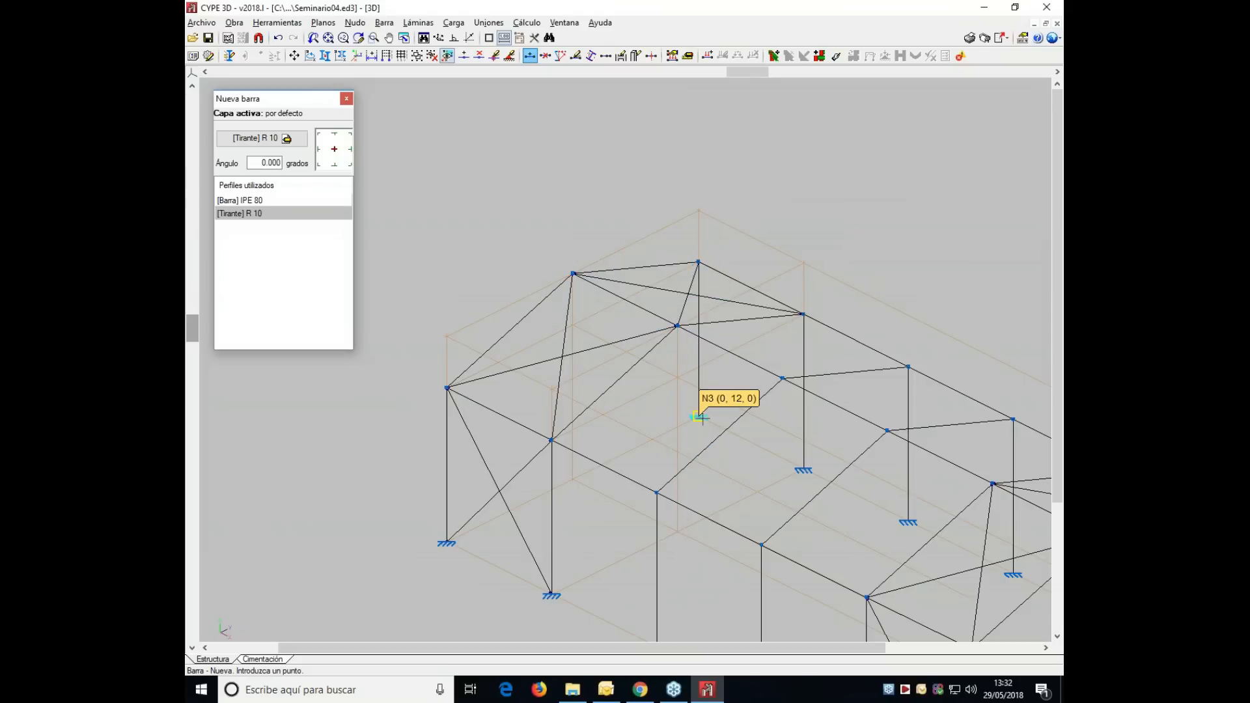
click(802, 315)
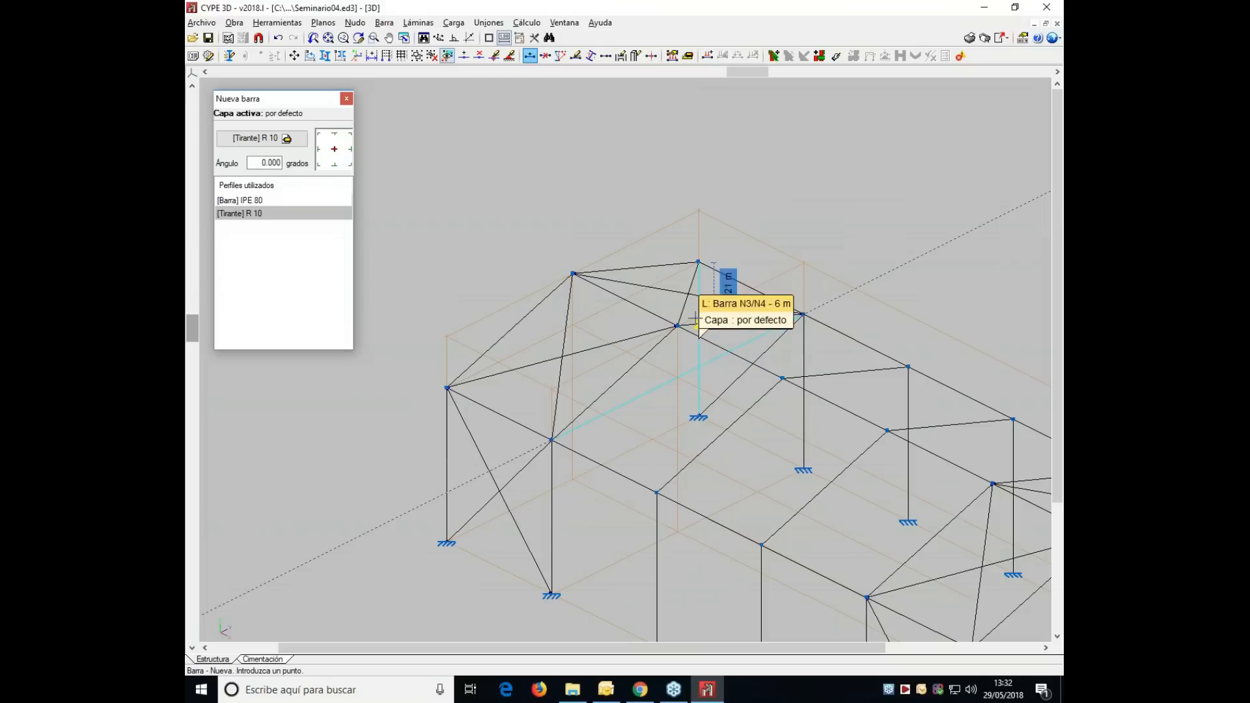
click(698, 263)
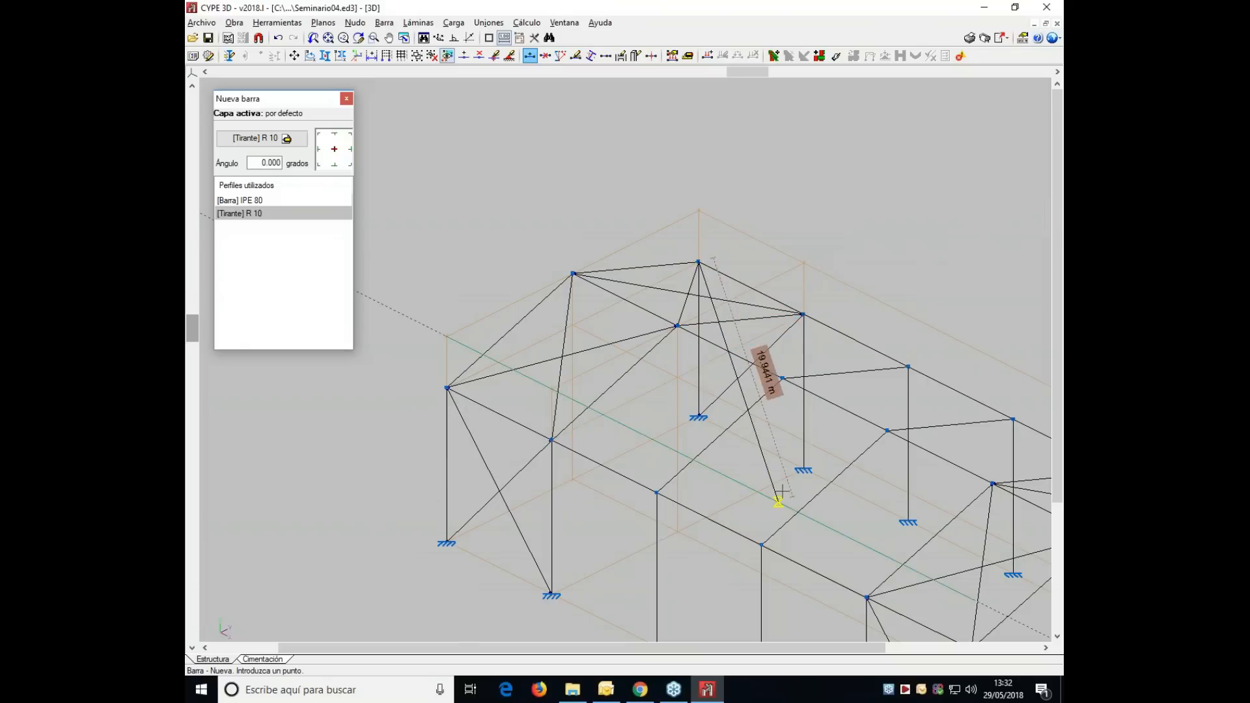
click(802, 468)
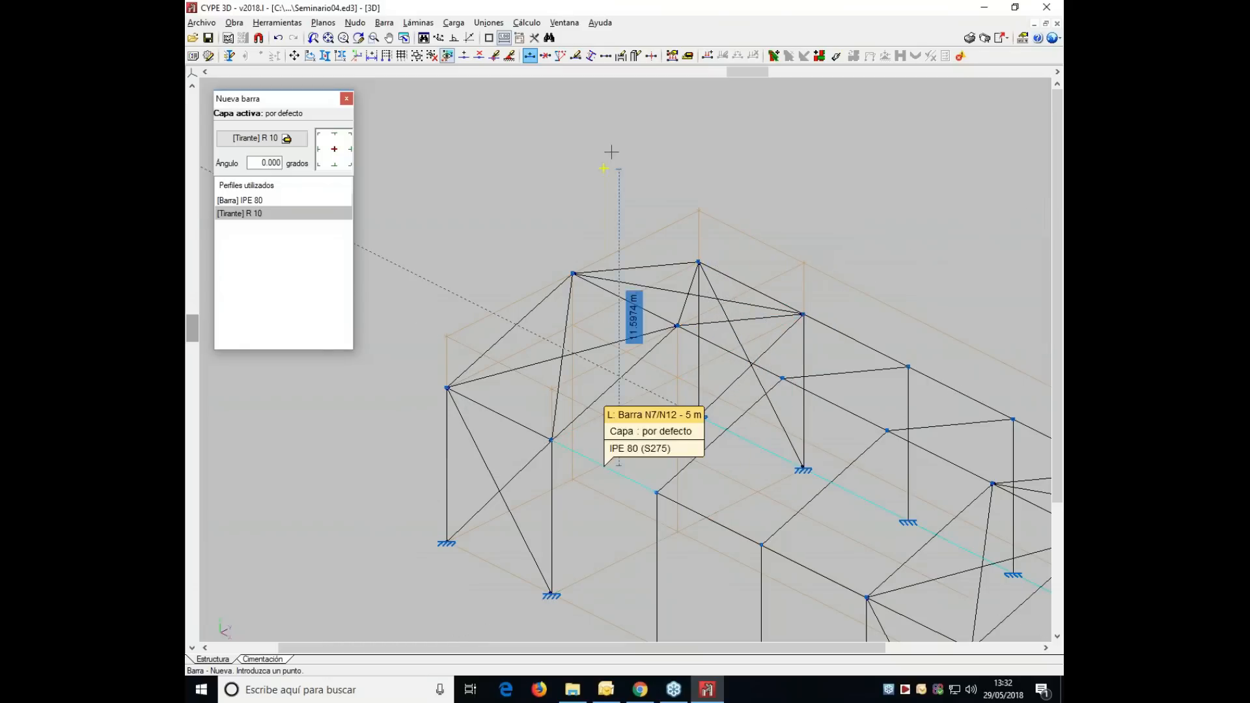
- Group the four corner columns of the building as one set of pieces
mouse_move(735, 71)
mouse_down()
mouse_move(831, 71)
mouse_move(932, 97)
mouse_up()
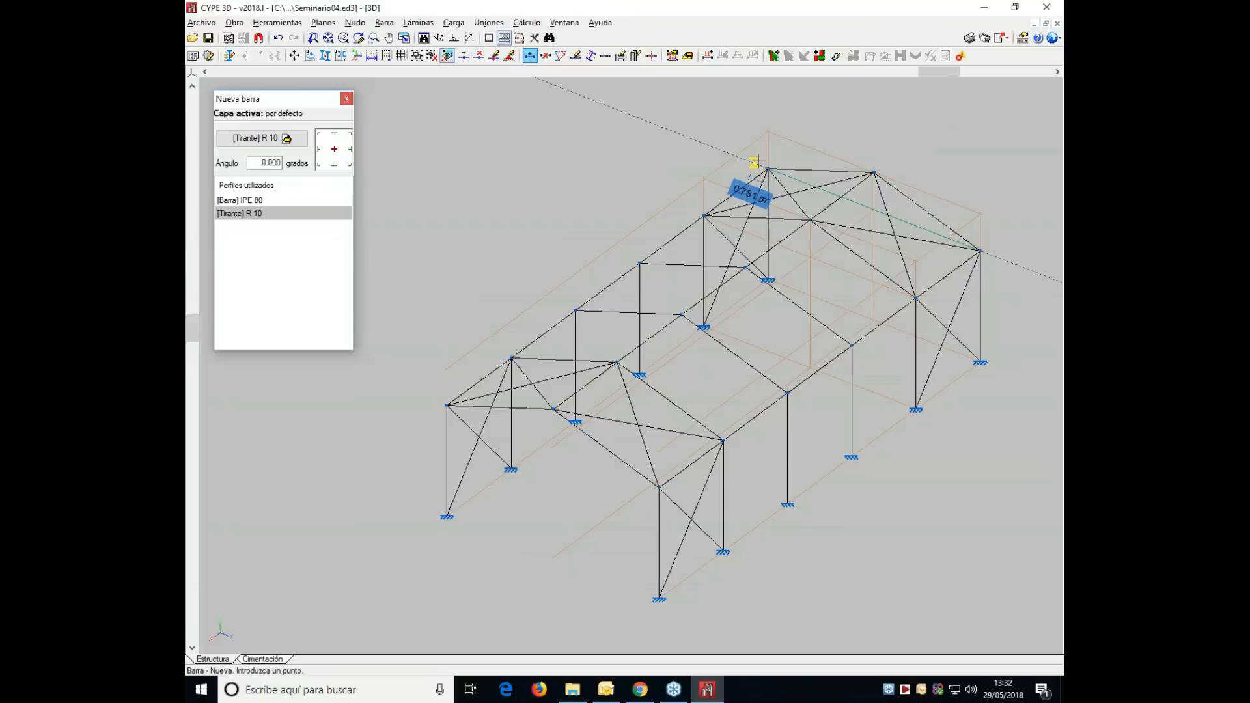
drag(937, 69, 795, 80)
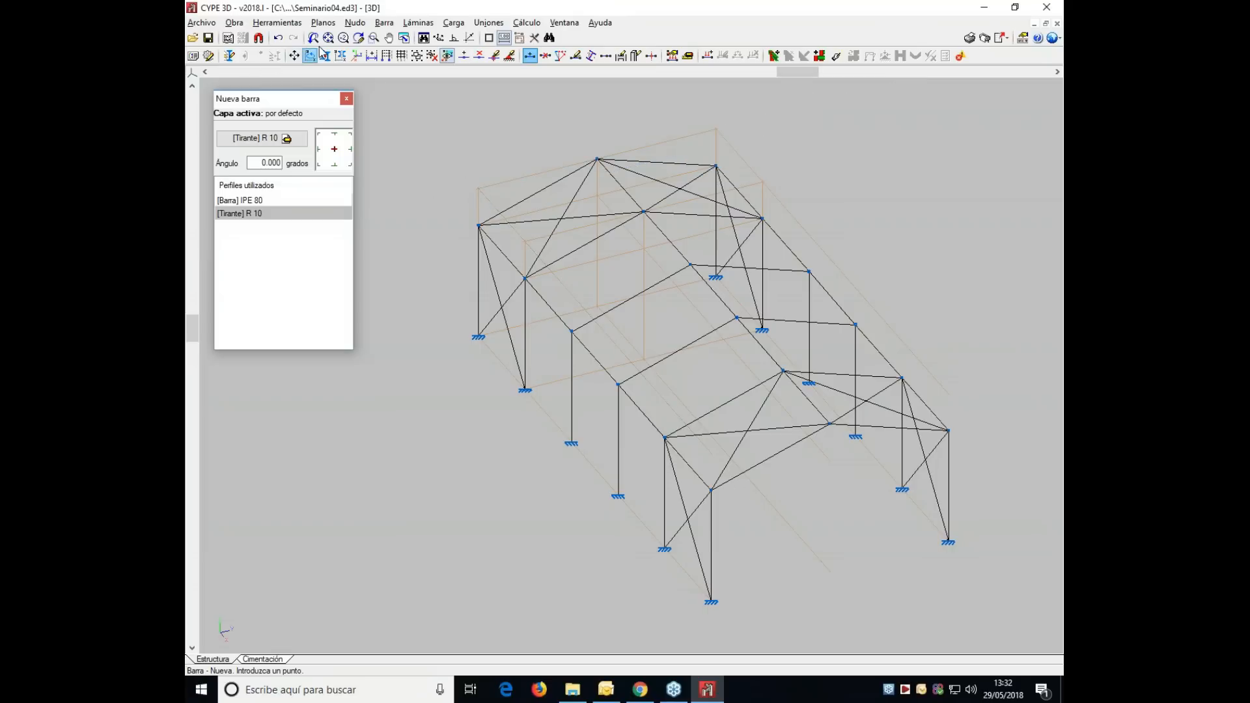
click(382, 24)
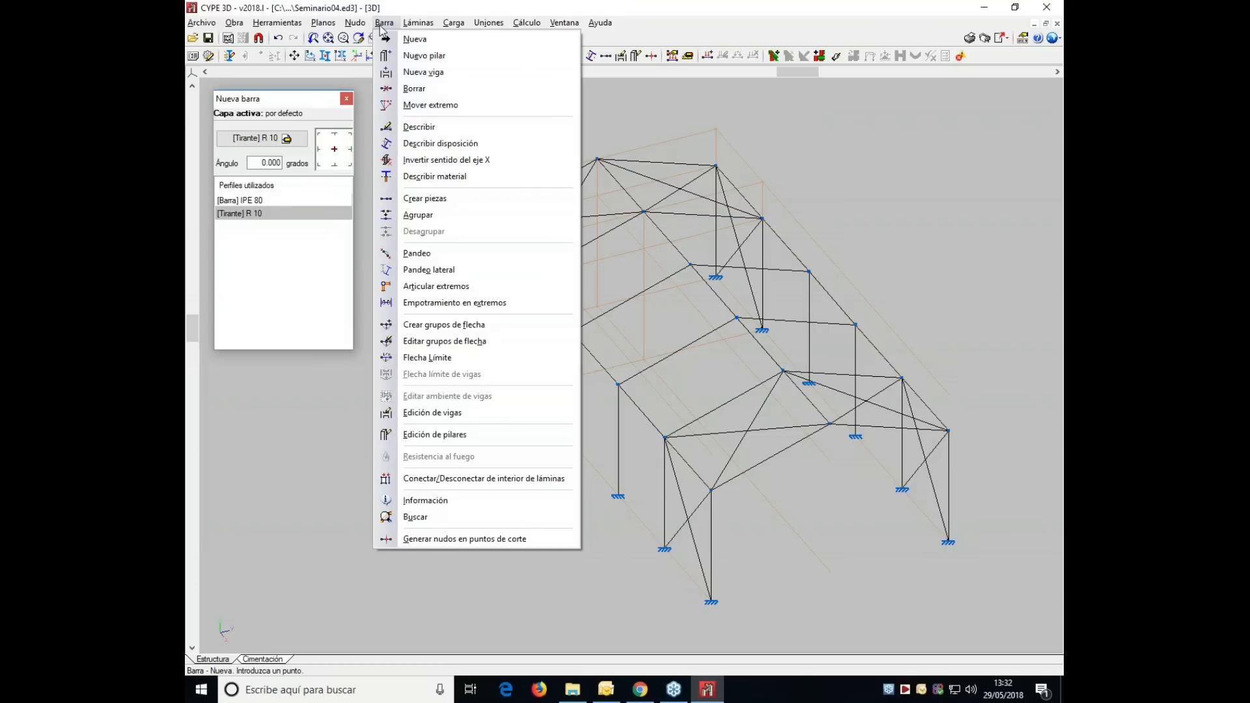
click(409, 217)
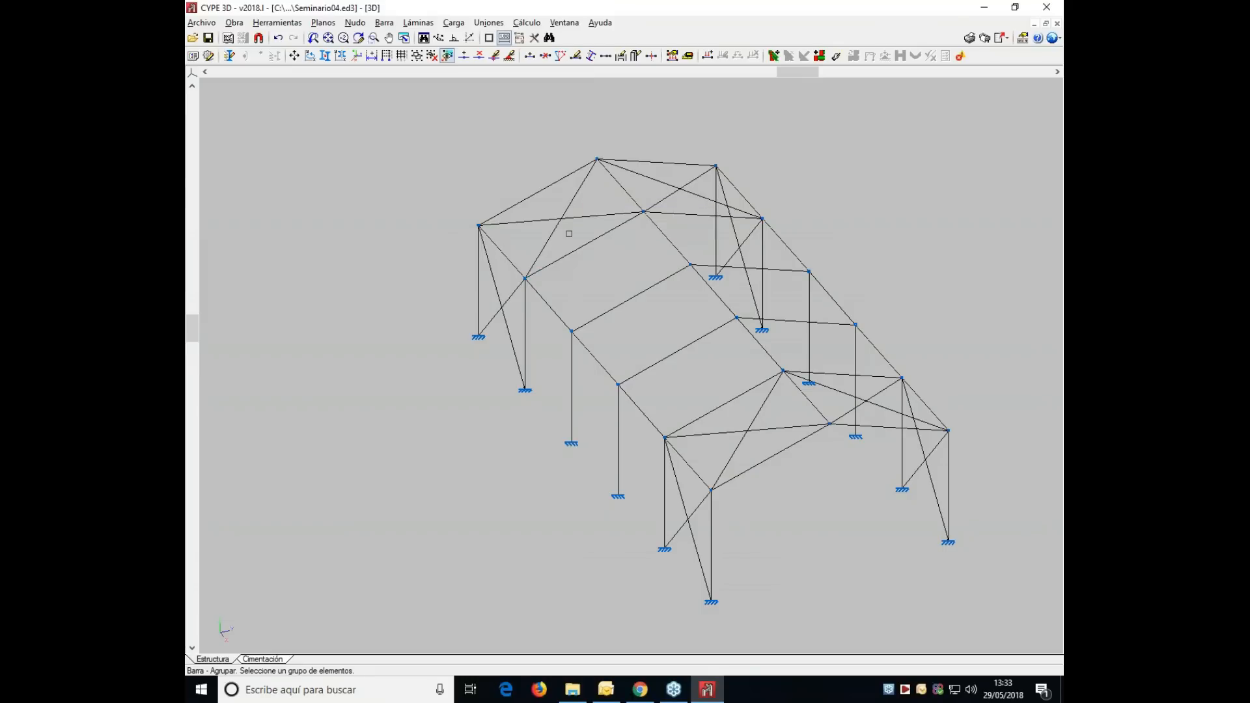
click(479, 287)
click(732, 258)
click(950, 487)
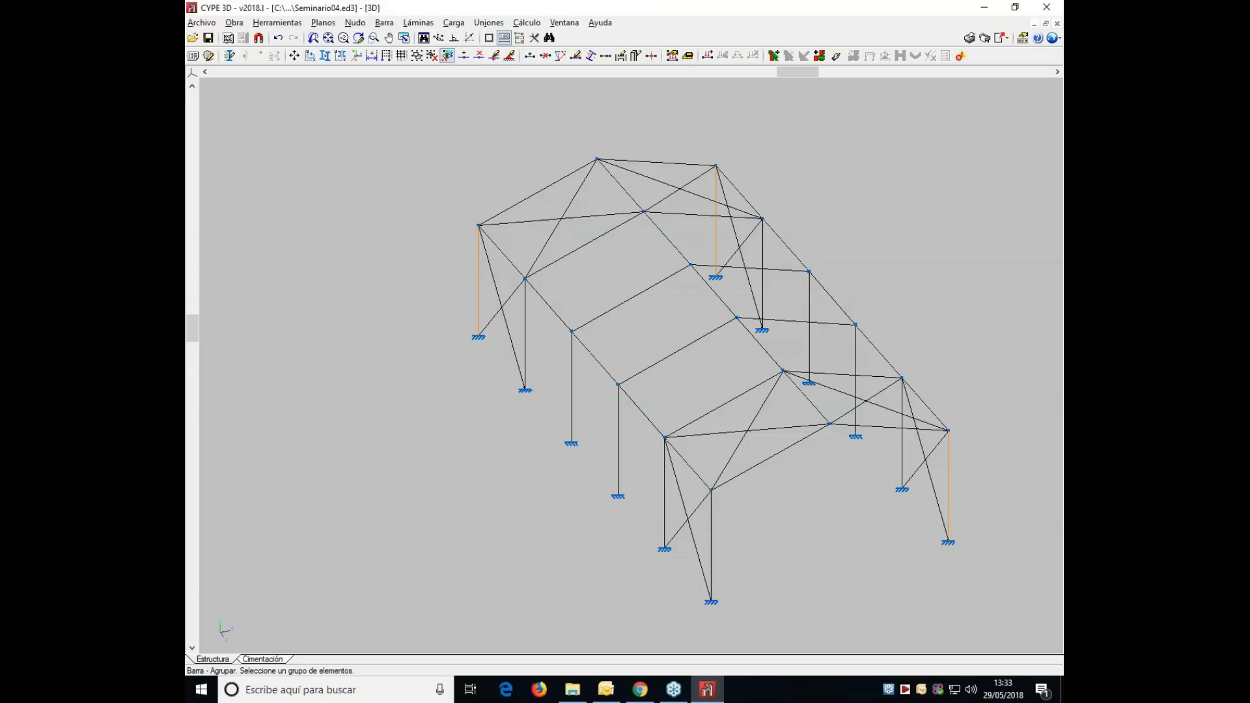
click(711, 502)
right_click(677, 511)
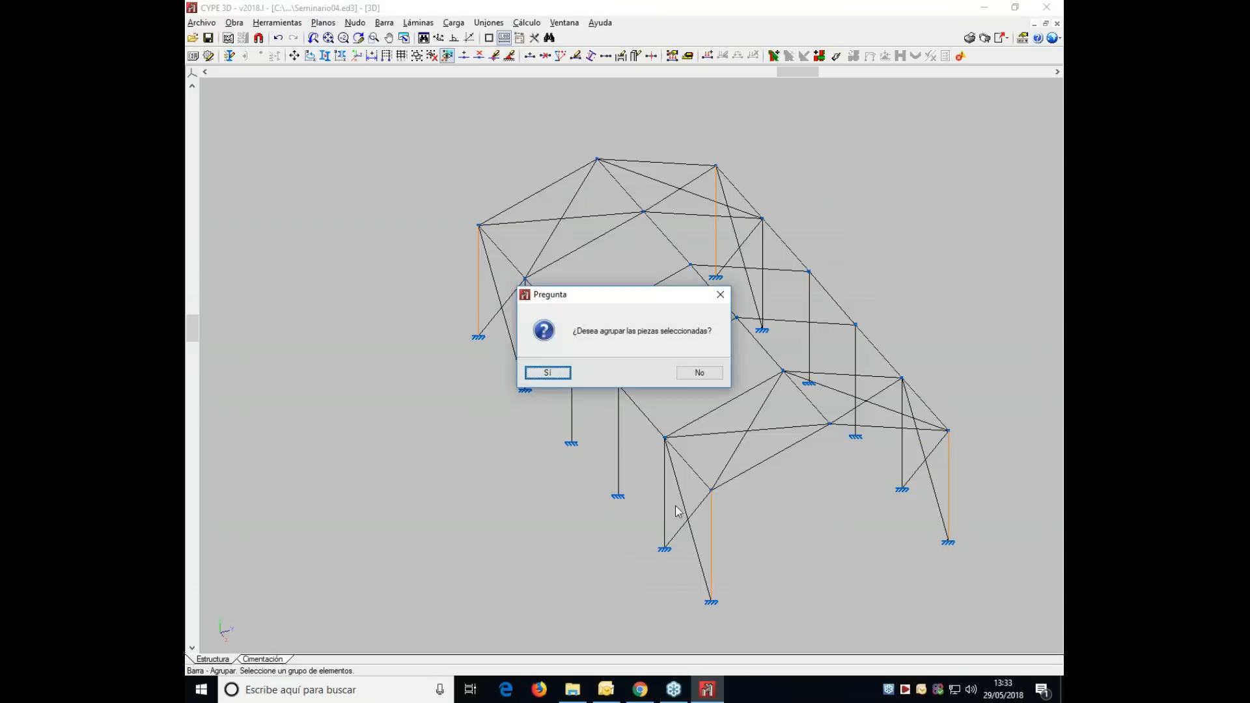
click(545, 376)
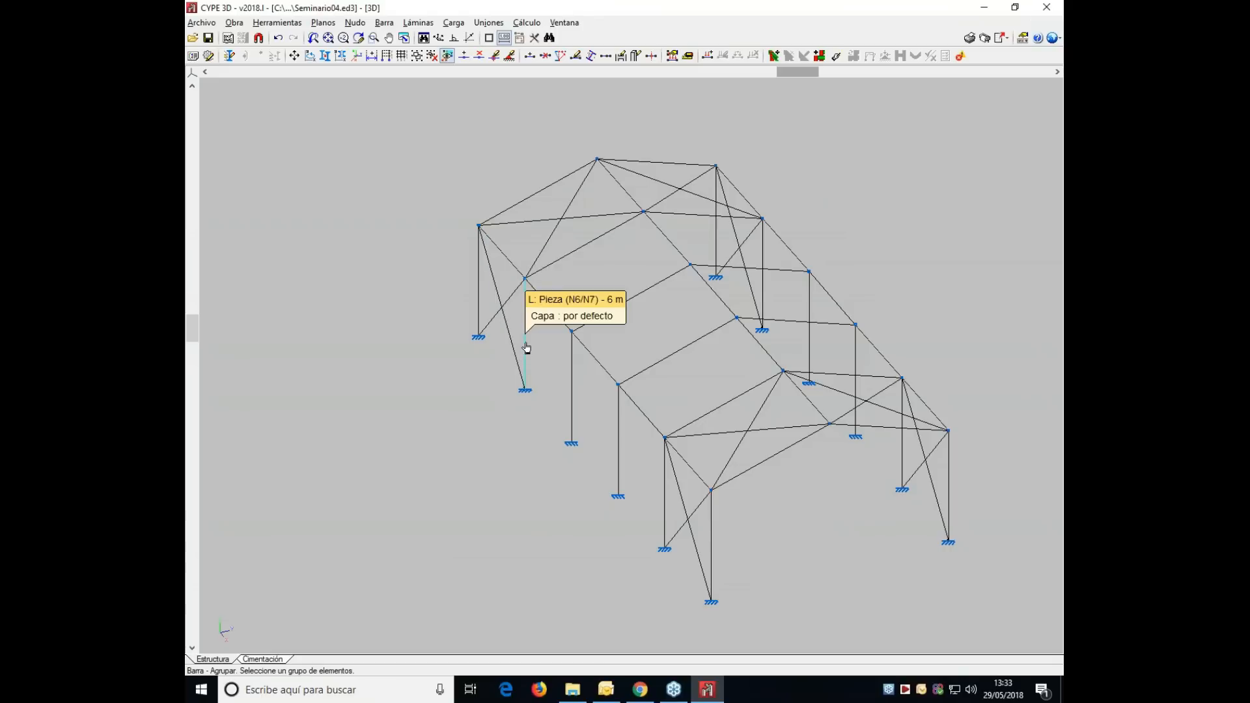
- Group the eight intermediate columns along both side walls as one set of pieces
click(527, 348)
click(572, 396)
click(618, 449)
click(666, 481)
click(902, 457)
click(858, 359)
click(811, 343)
click(765, 288)
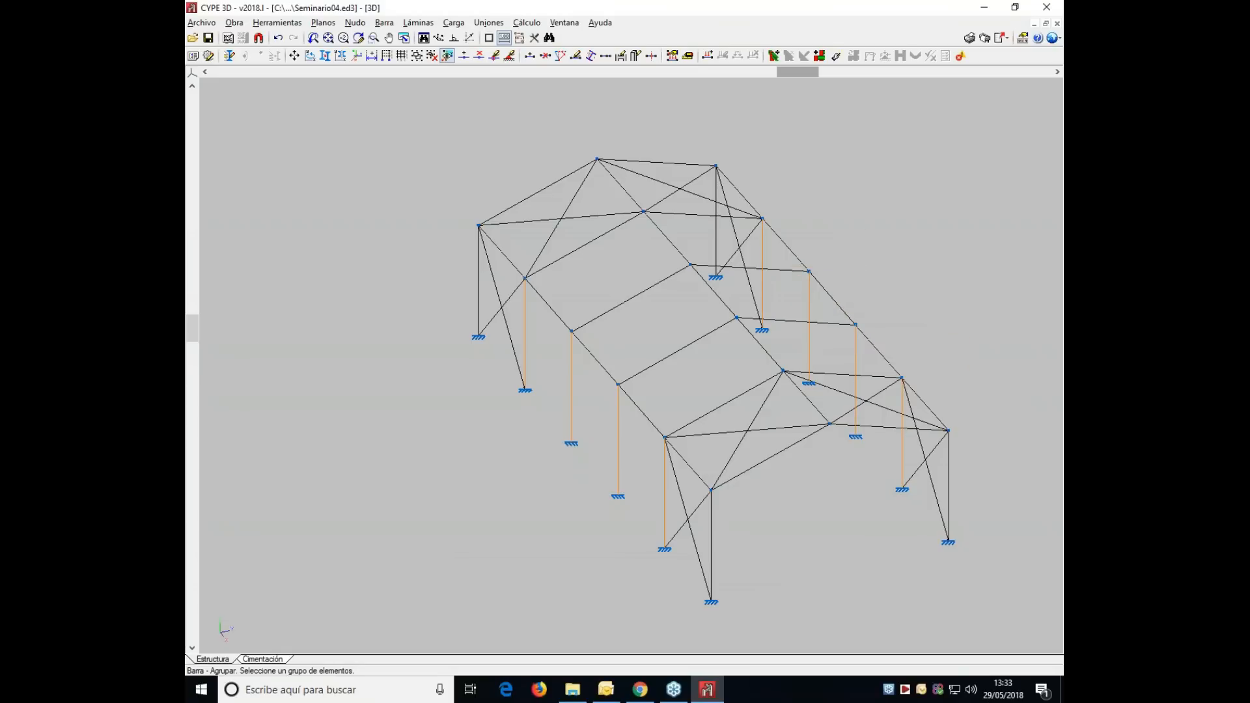
right_click(505, 328)
click(529, 371)
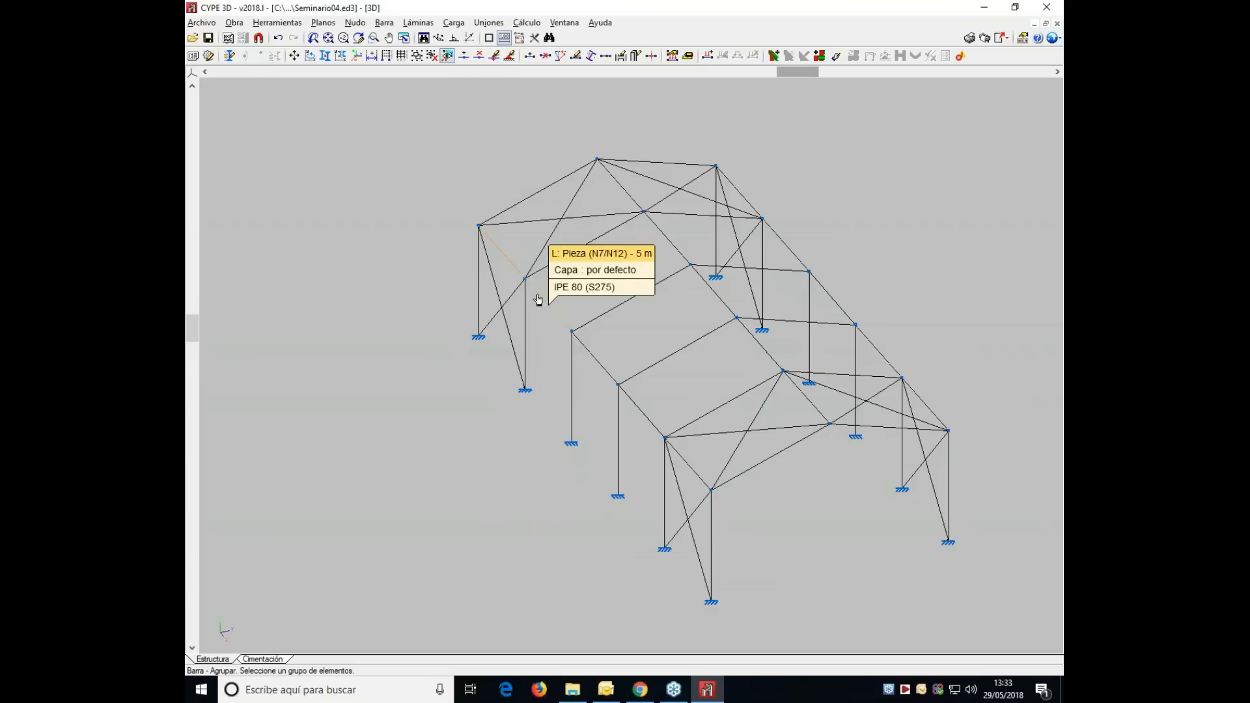
- Group all the longitudinal IPE 80 bars along both eaves and the ridge
click(606, 371)
click(630, 398)
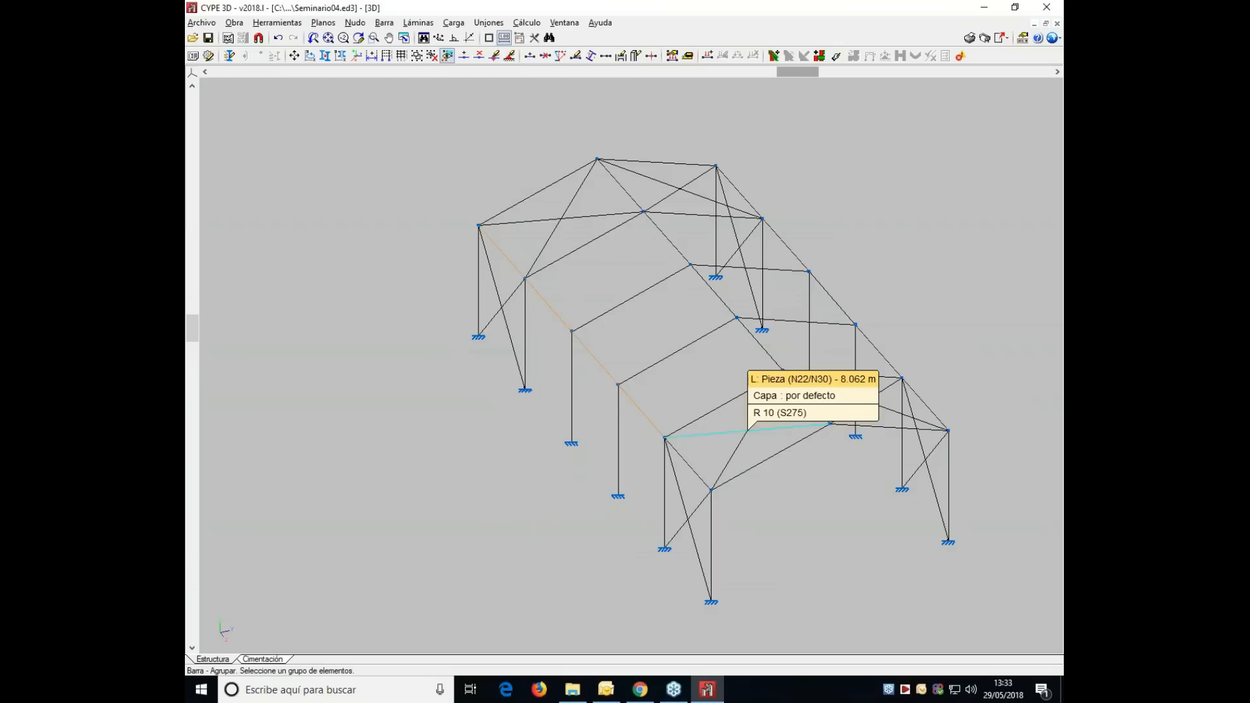
click(689, 465)
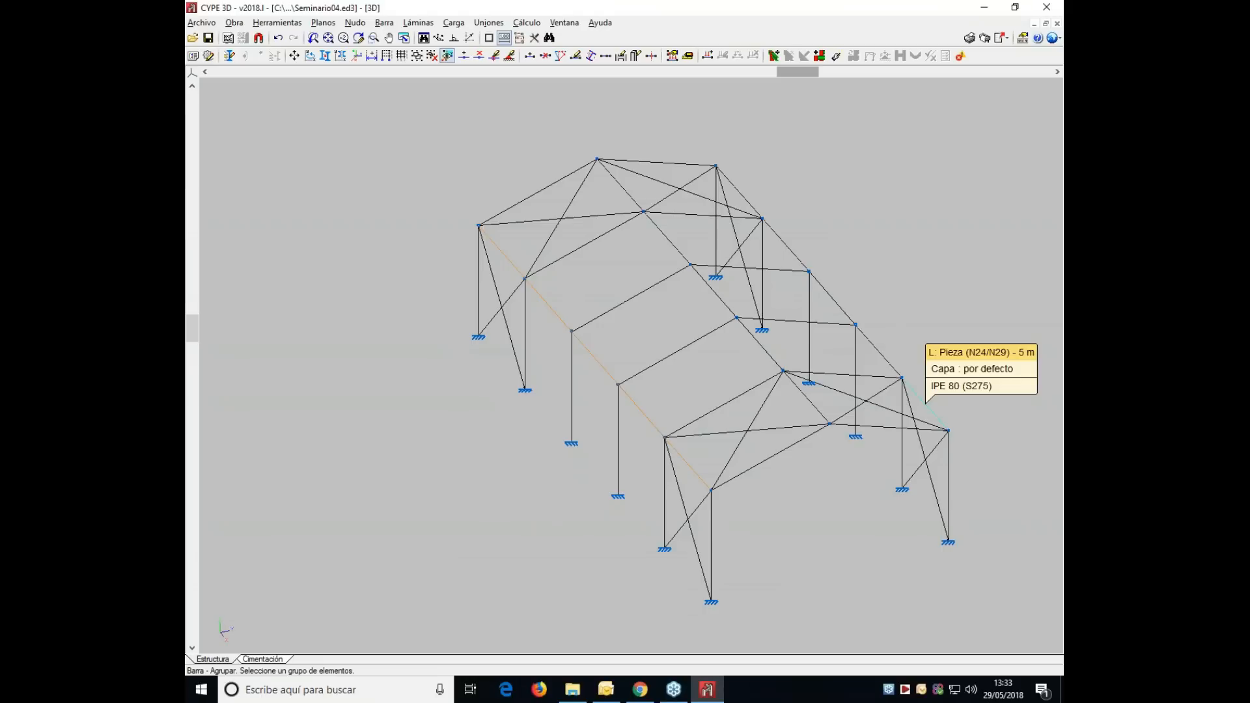
click(932, 410)
click(878, 352)
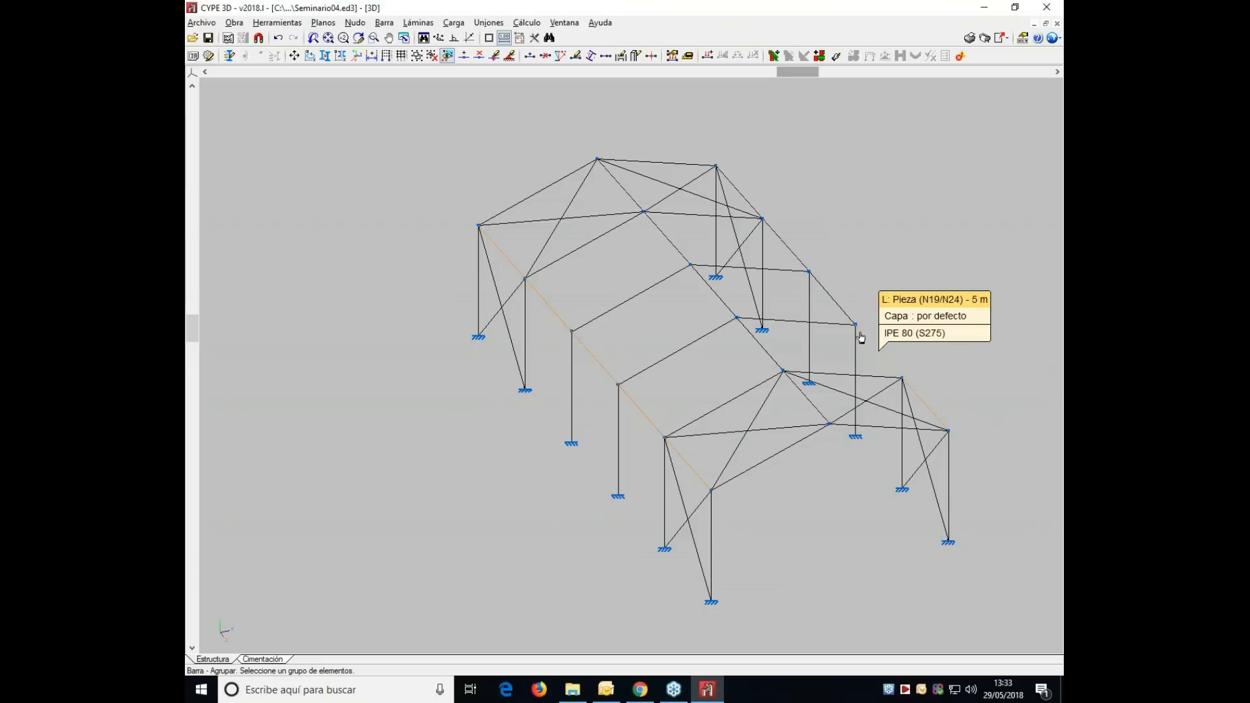
click(842, 308)
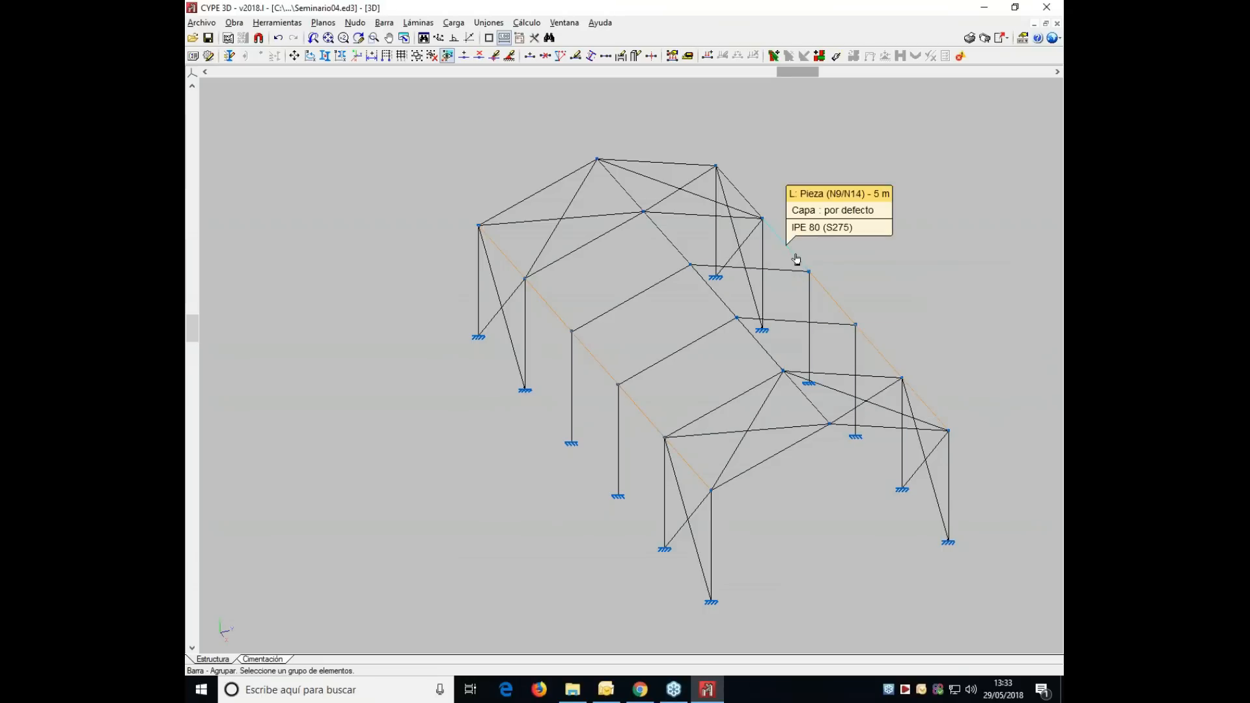
click(791, 260)
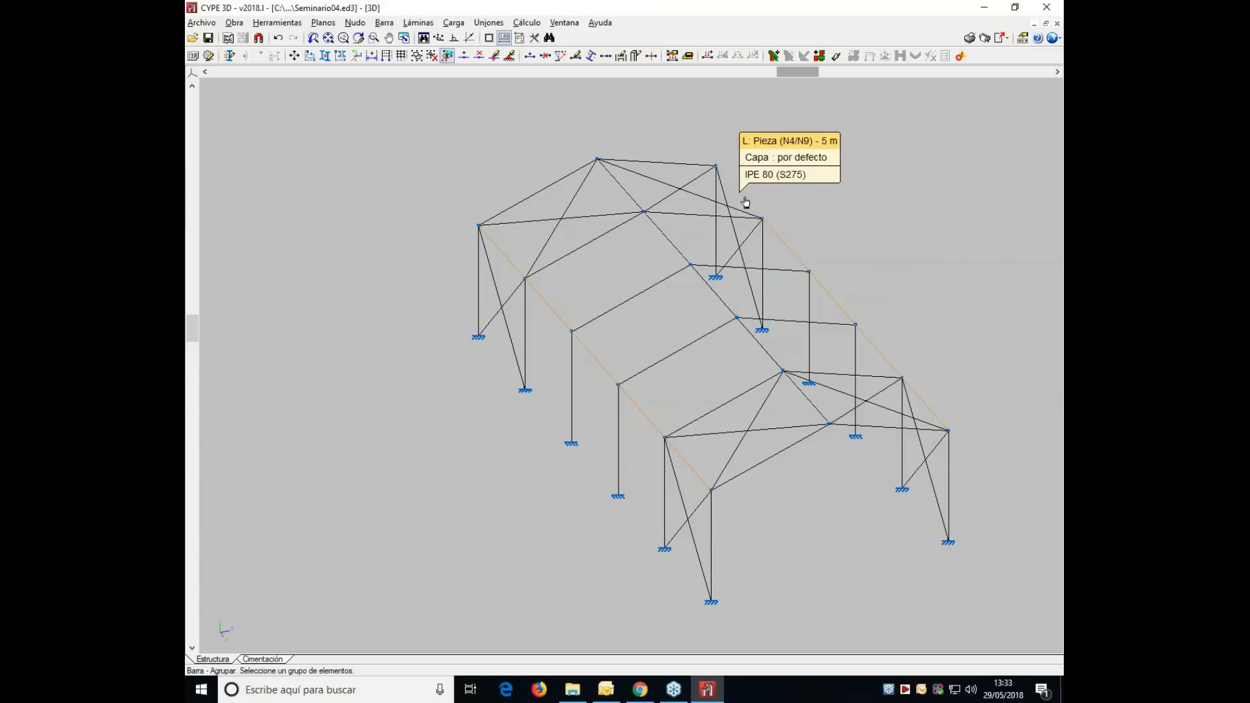
click(748, 203)
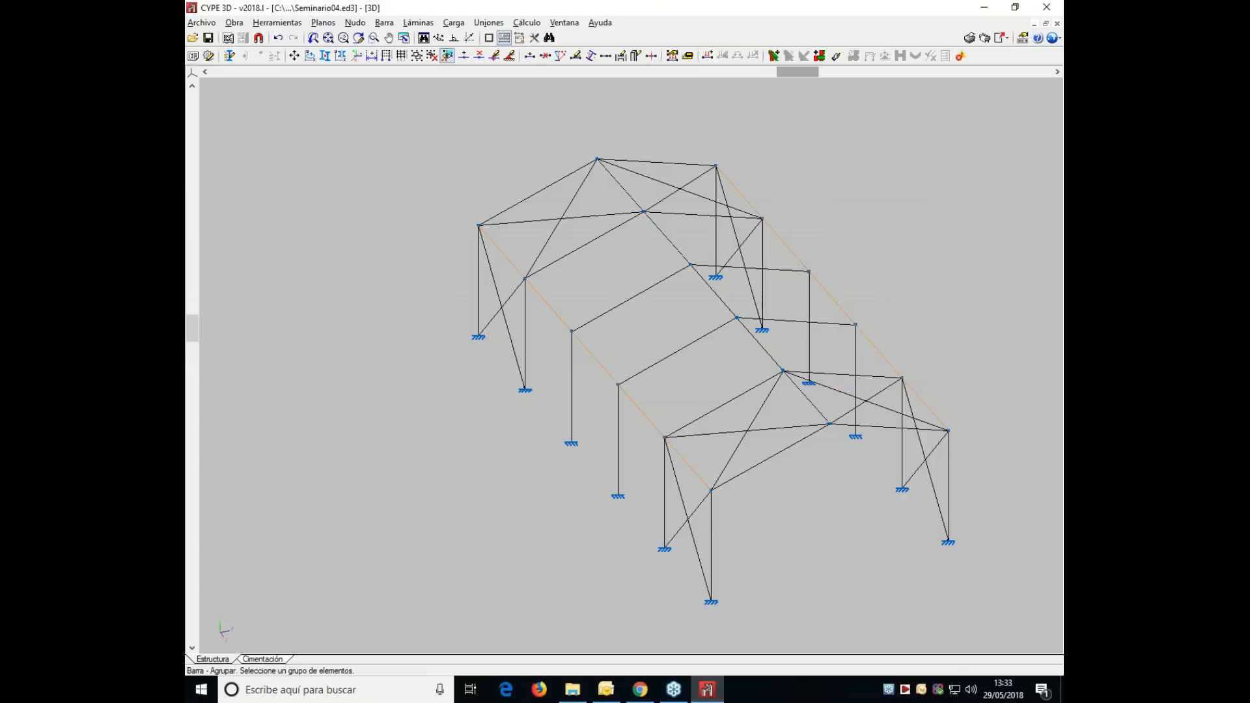
click(810, 409)
click(636, 203)
right_click(636, 203)
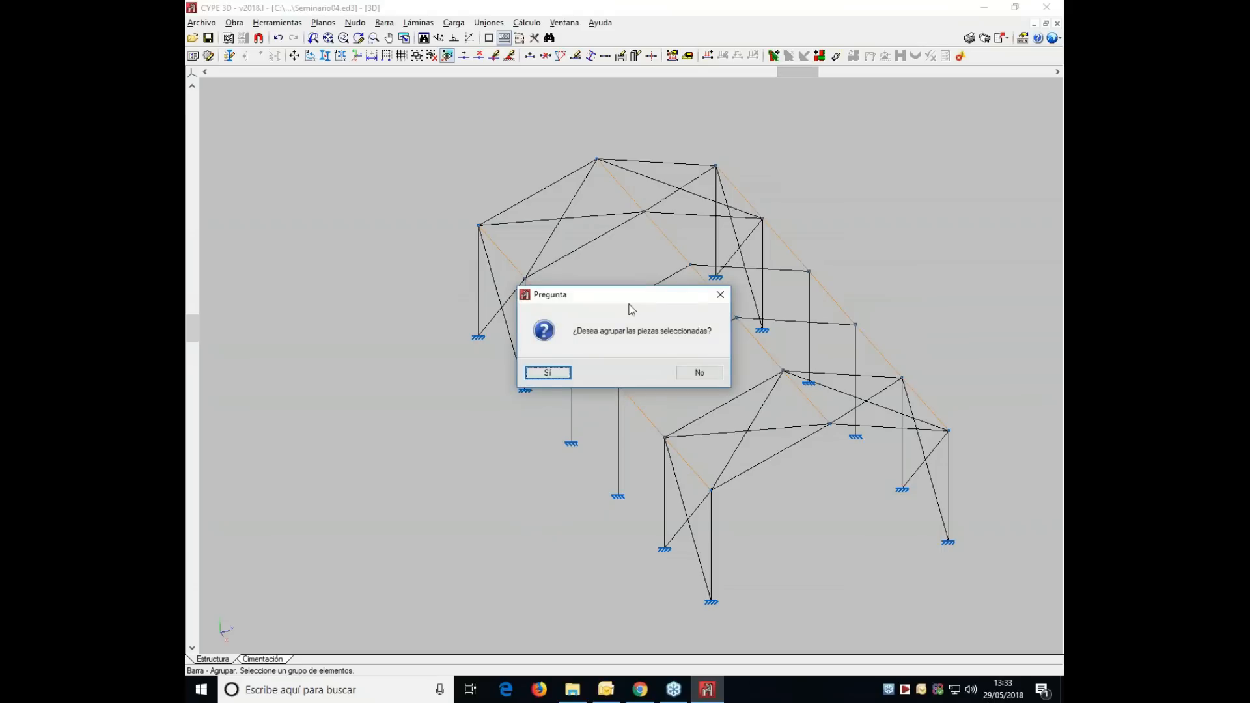
click(548, 374)
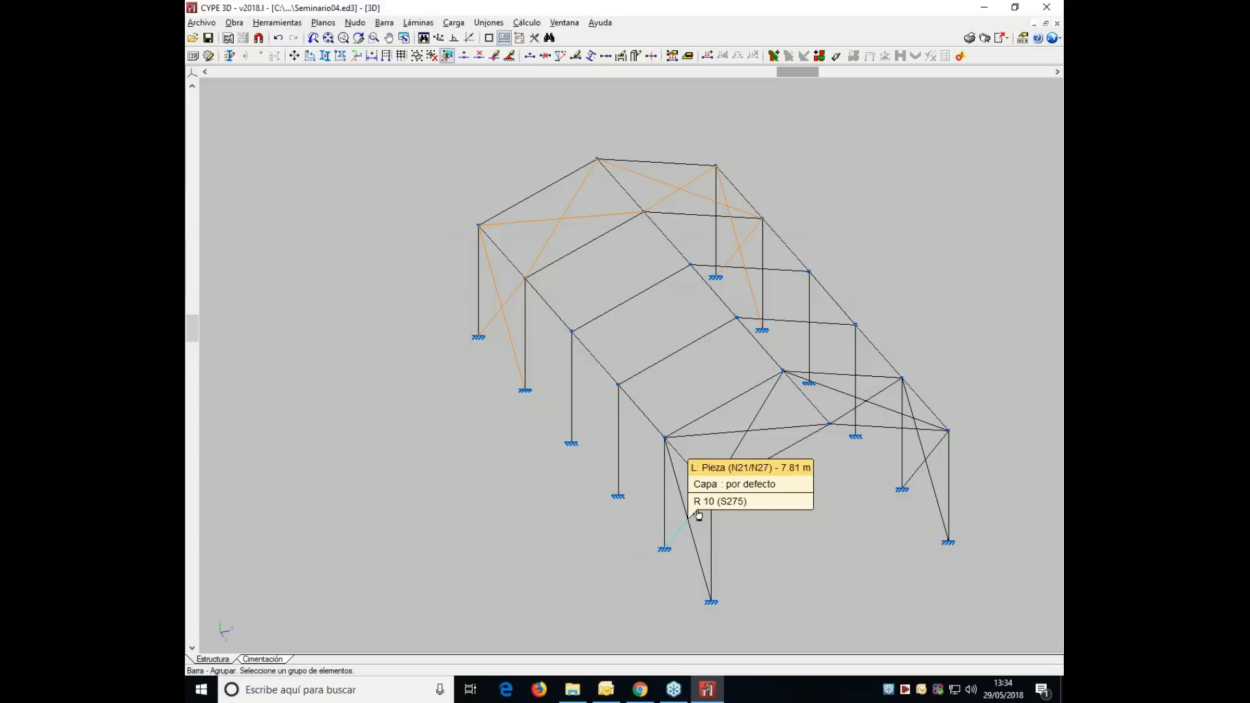
- Group all the R 10 tie rods of the roof and side-wall bracing in both end bays
click(724, 467)
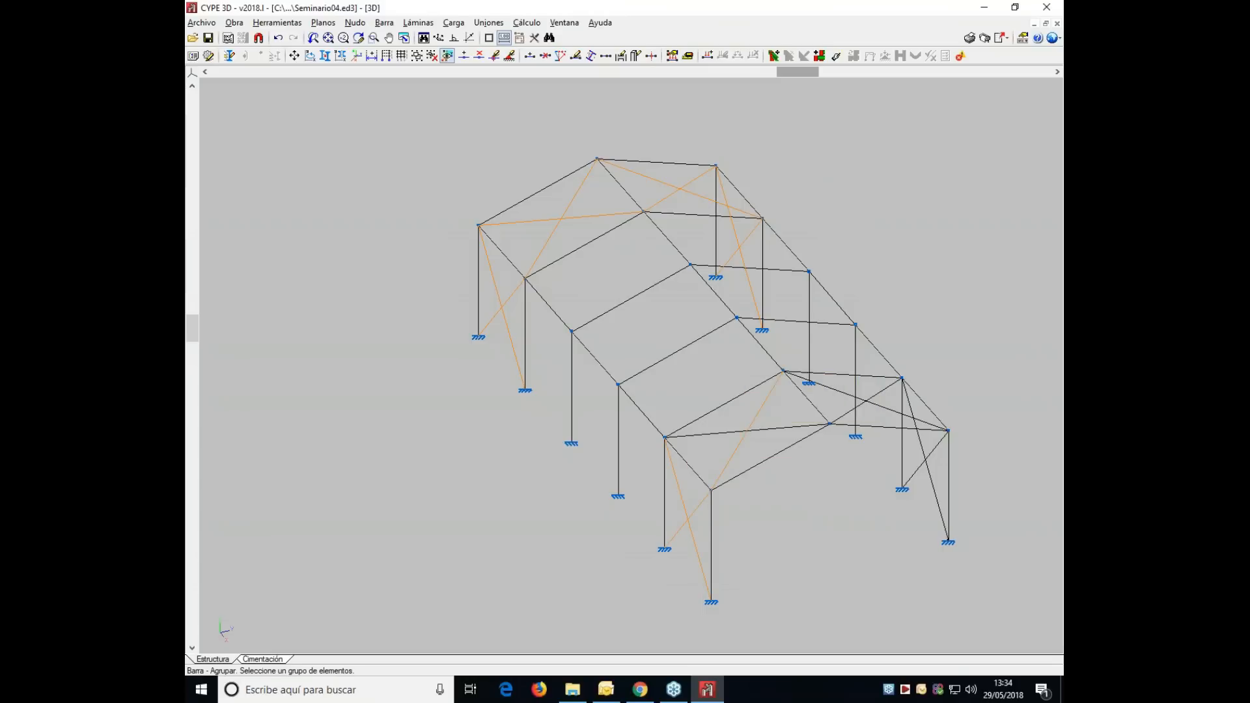
click(775, 428)
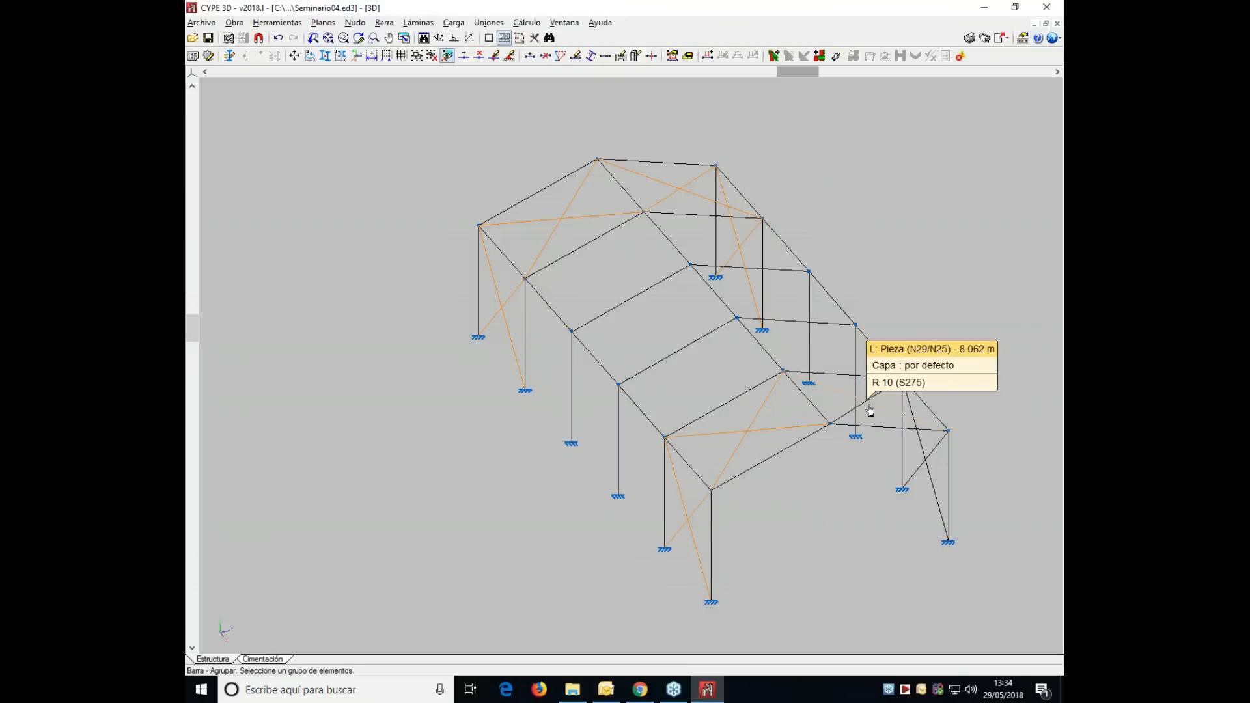
click(923, 466)
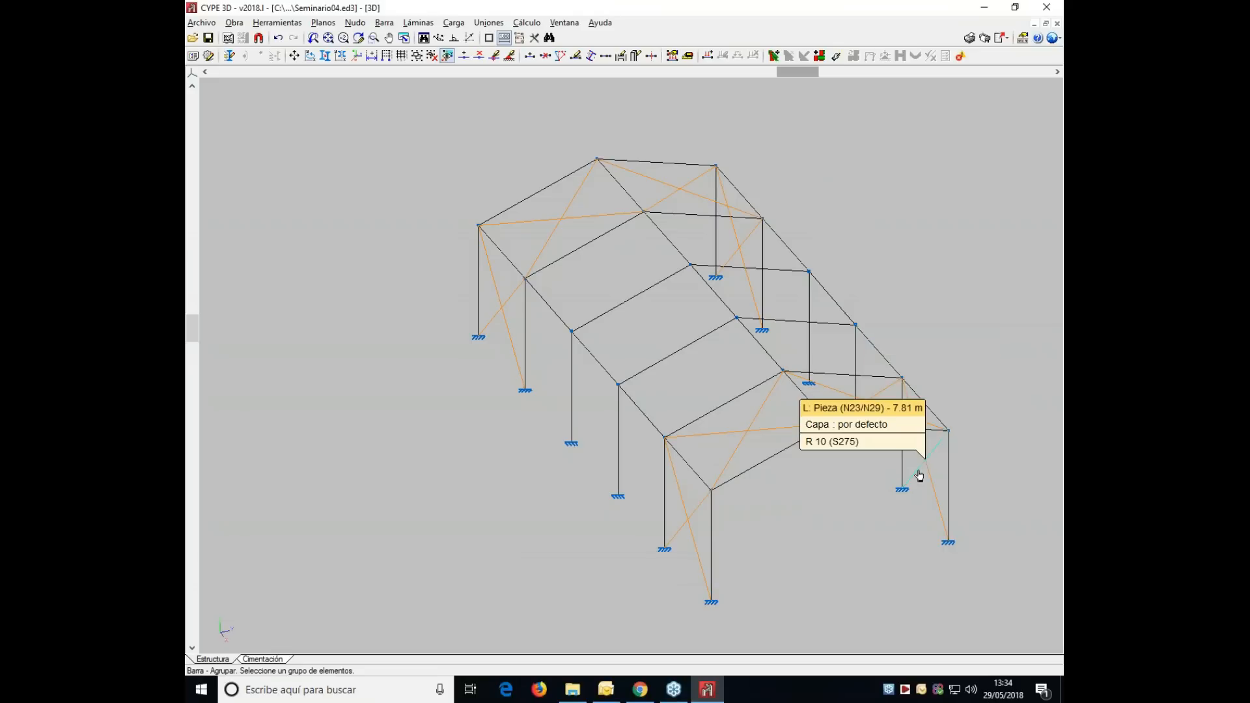
click(918, 476)
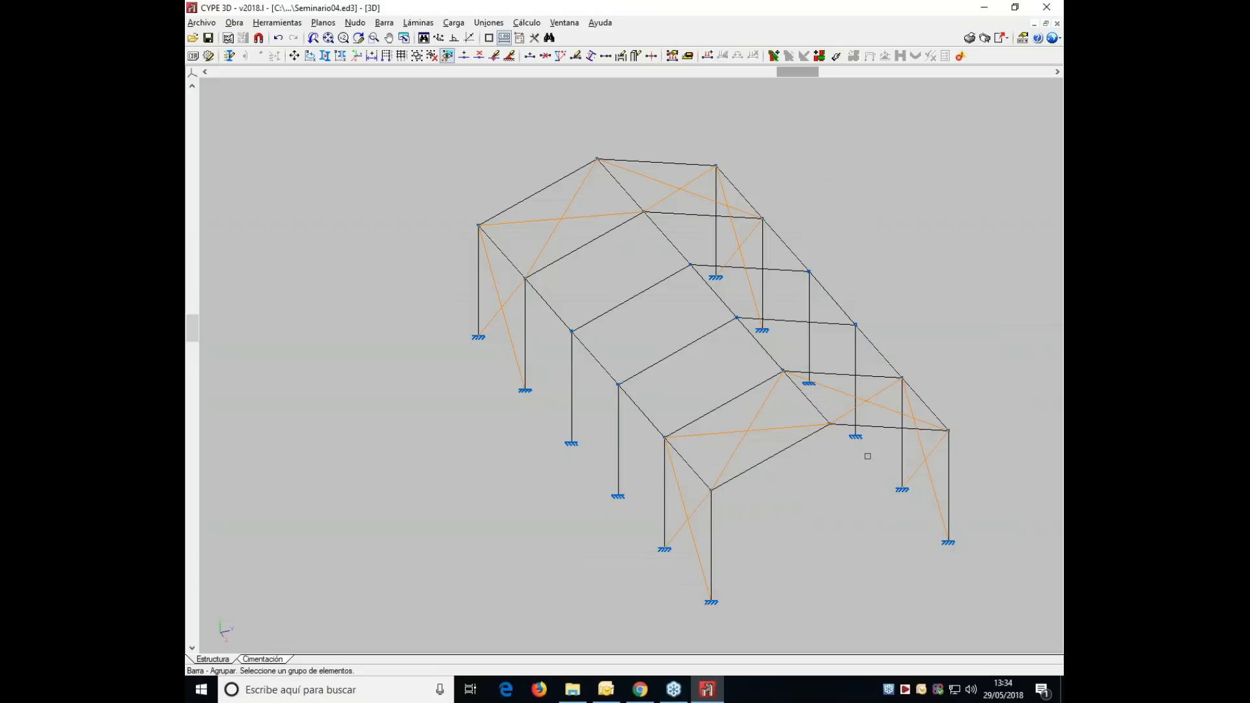
right_click(867, 456)
click(546, 372)
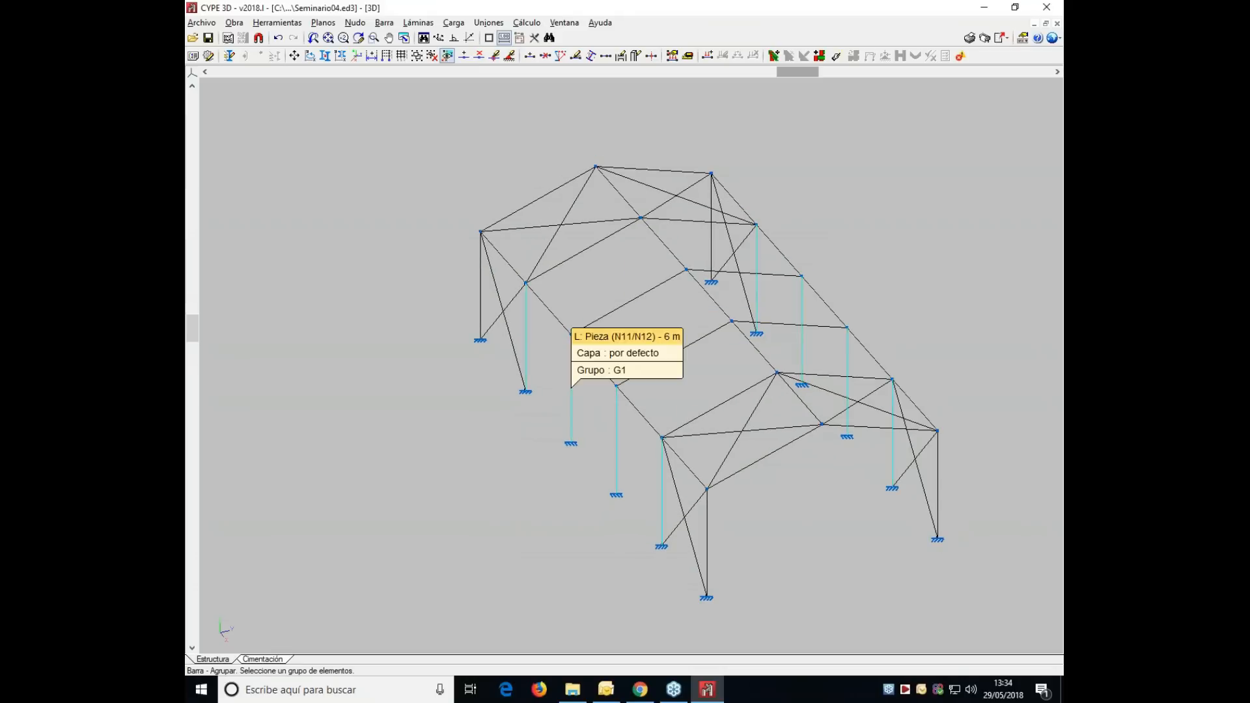
- Group the eight rafters of the four intermediate frames on both roof slopes
click(568, 261)
click(608, 312)
click(656, 363)
click(731, 401)
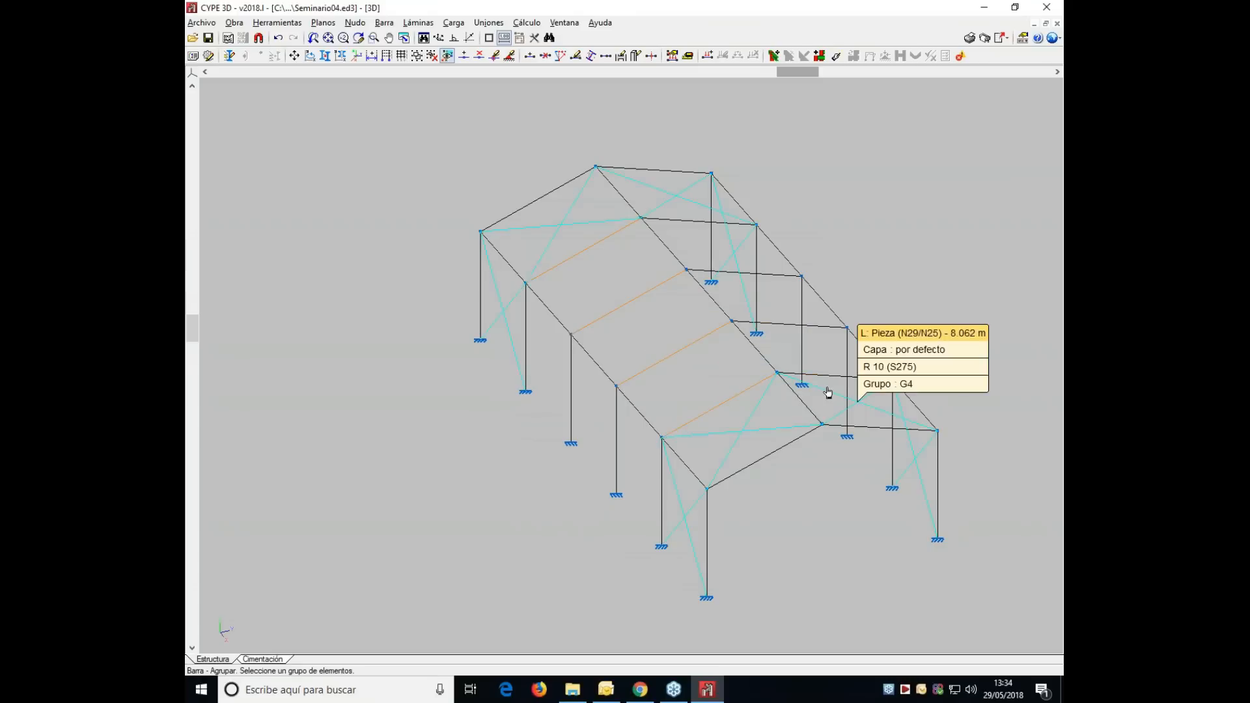
click(790, 323)
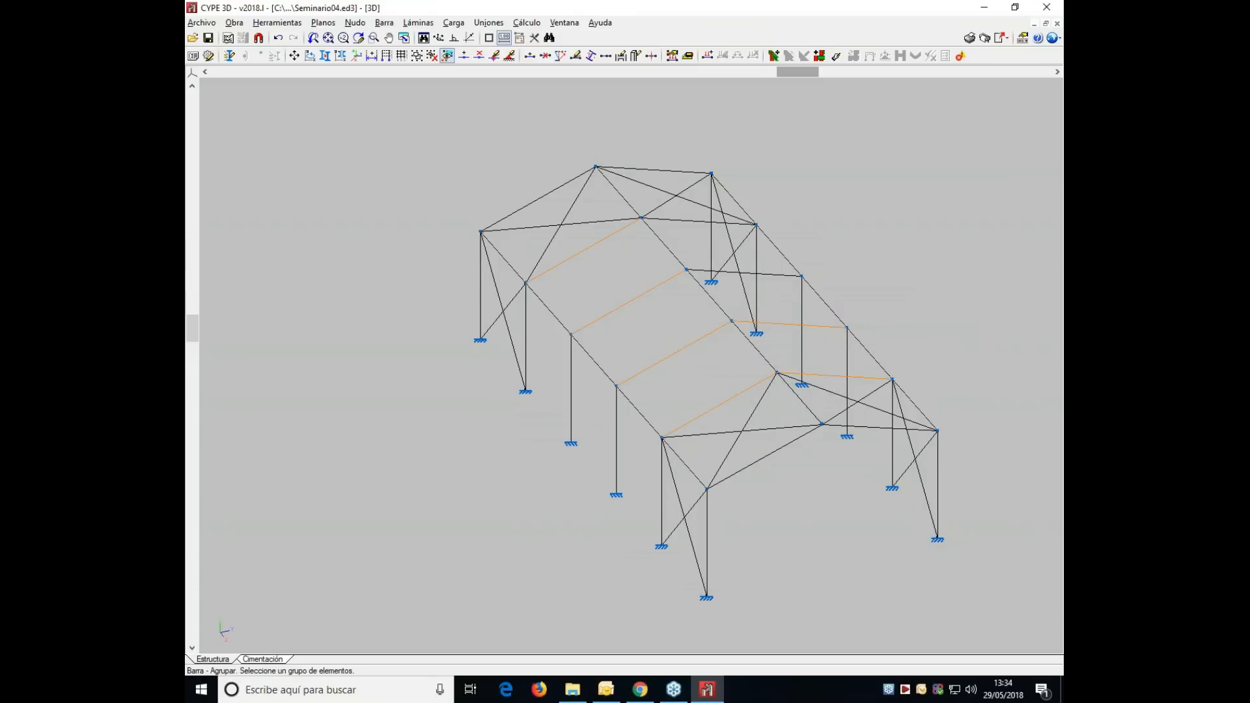
click(716, 271)
click(710, 222)
right_click(677, 247)
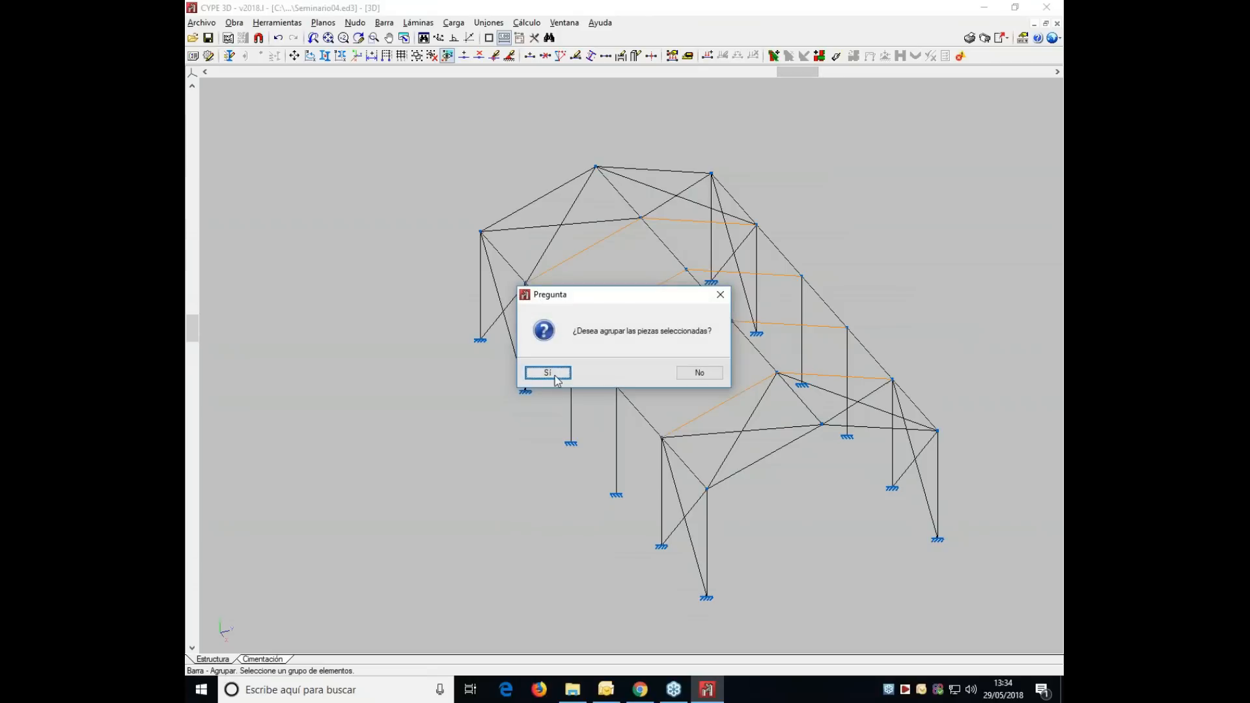
click(548, 372)
- Group the four rafters of the two end frames on both roof slopes as one set of pieces
scroll(621, 404, up, 2)
scroll(462, 227, down, 2)
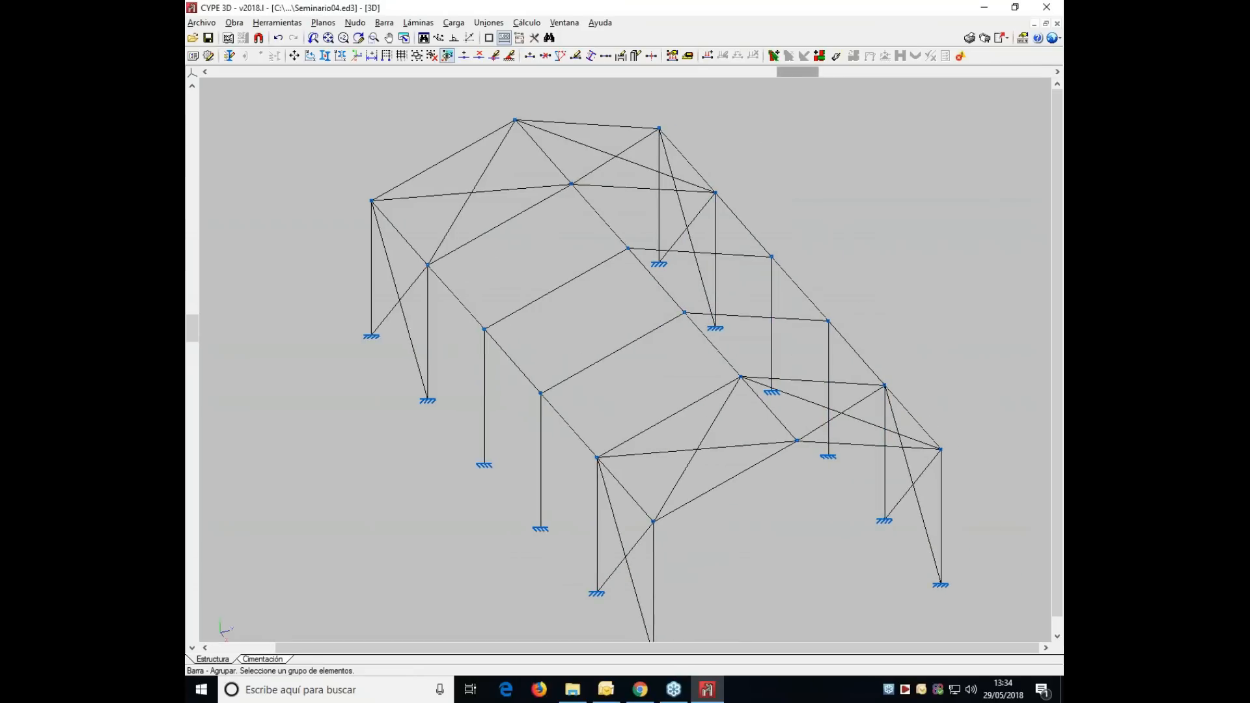
click(384, 22)
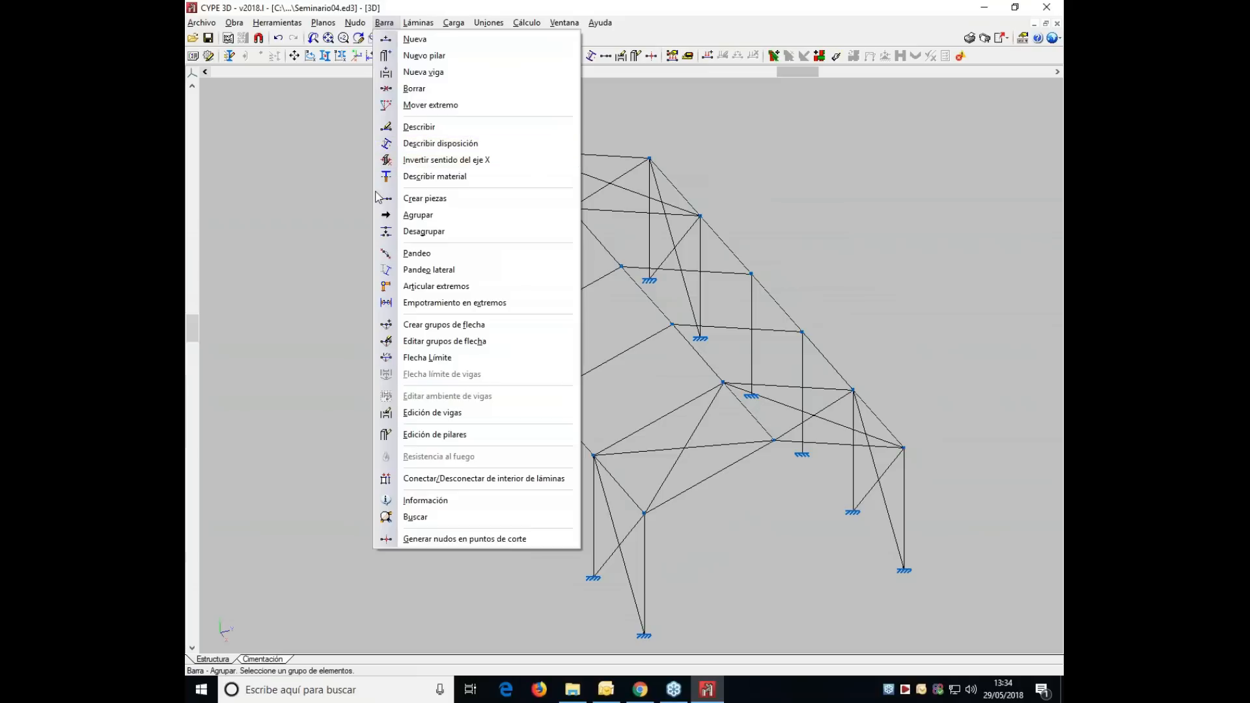
click(391, 231)
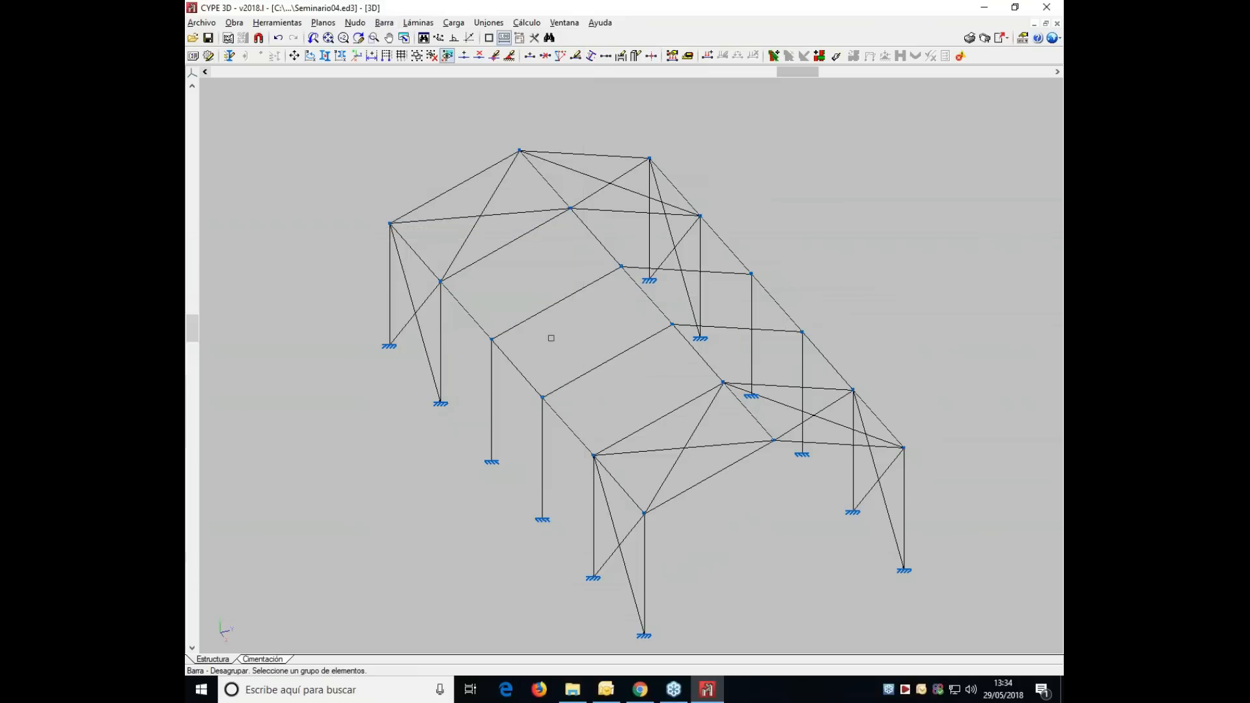
click(385, 23)
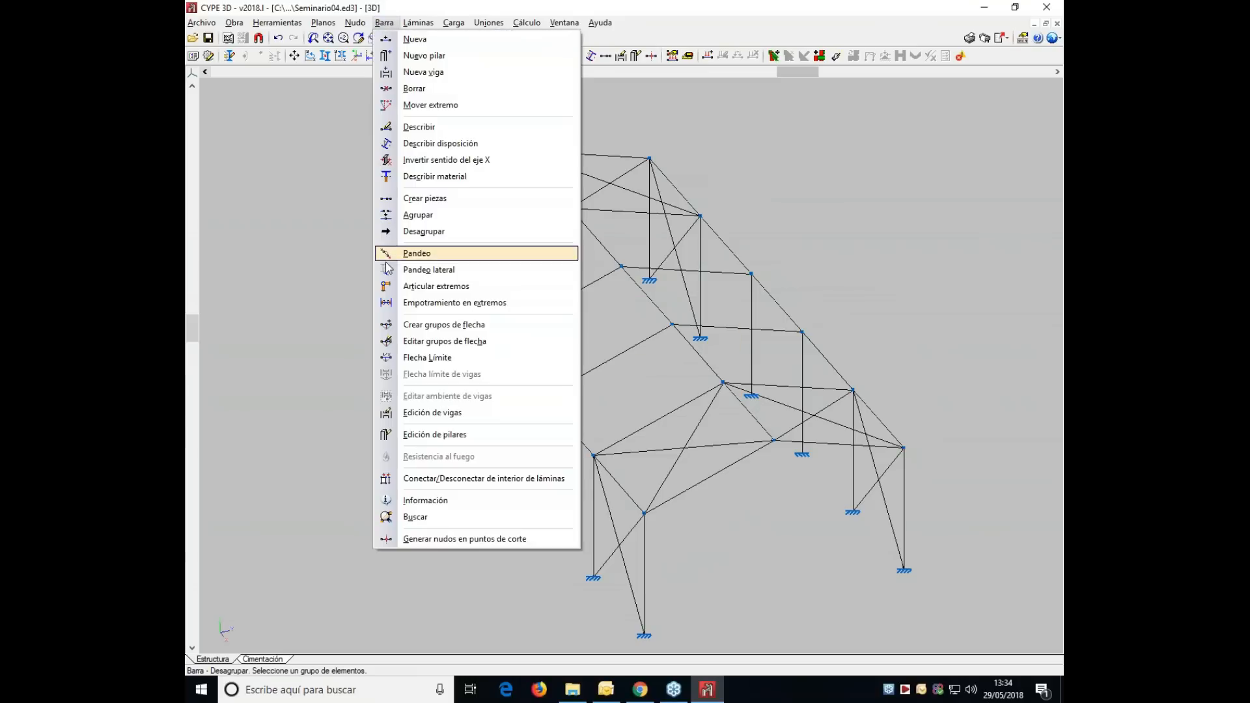
click(397, 215)
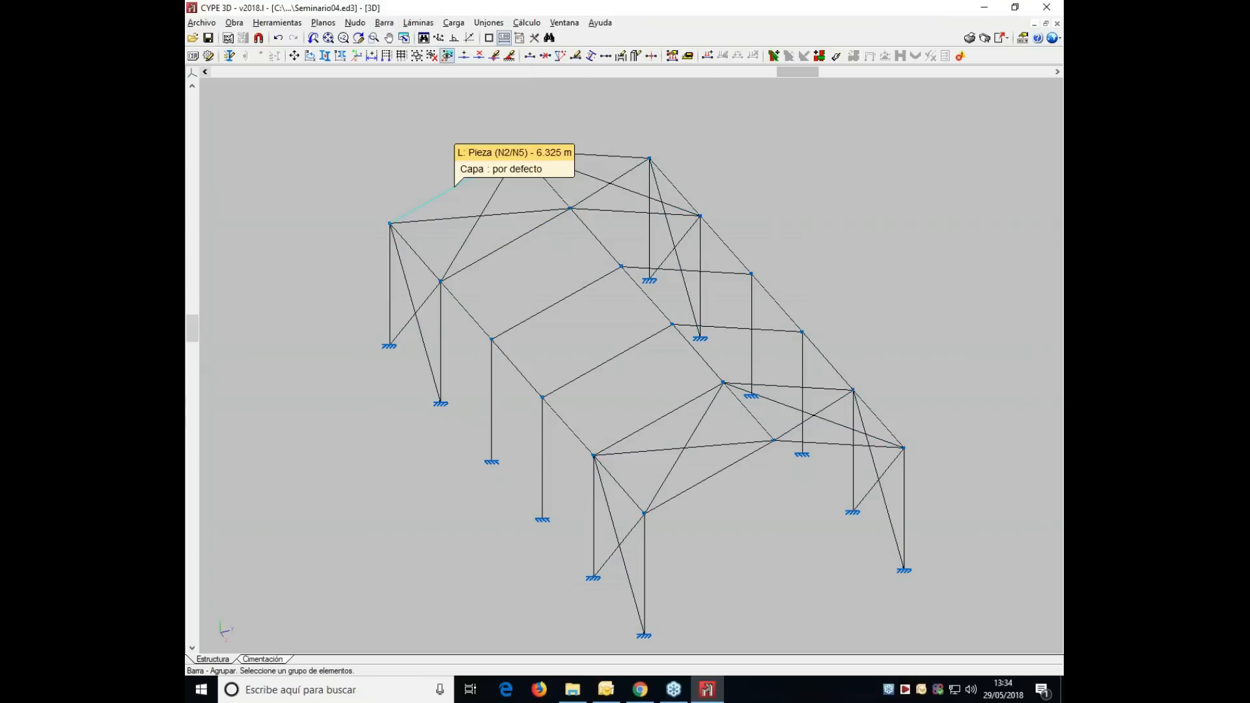
click(455, 187)
click(577, 154)
click(696, 484)
click(826, 444)
right_click(826, 445)
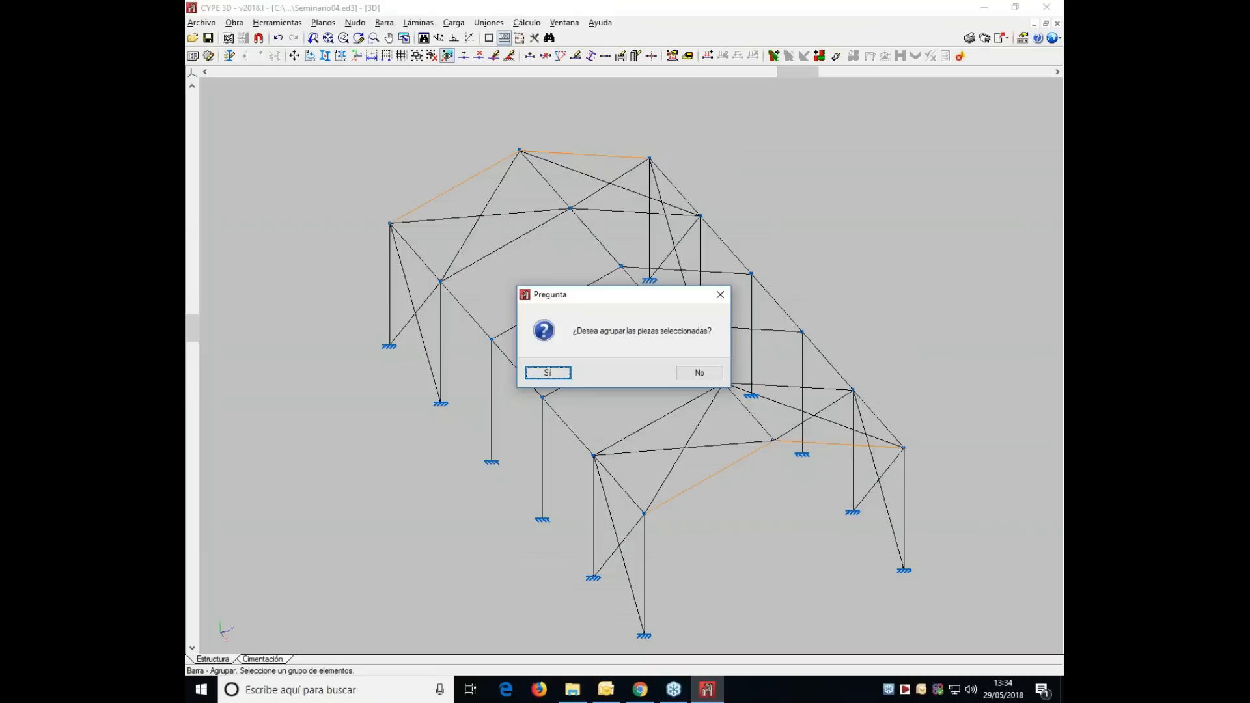
click(547, 372)
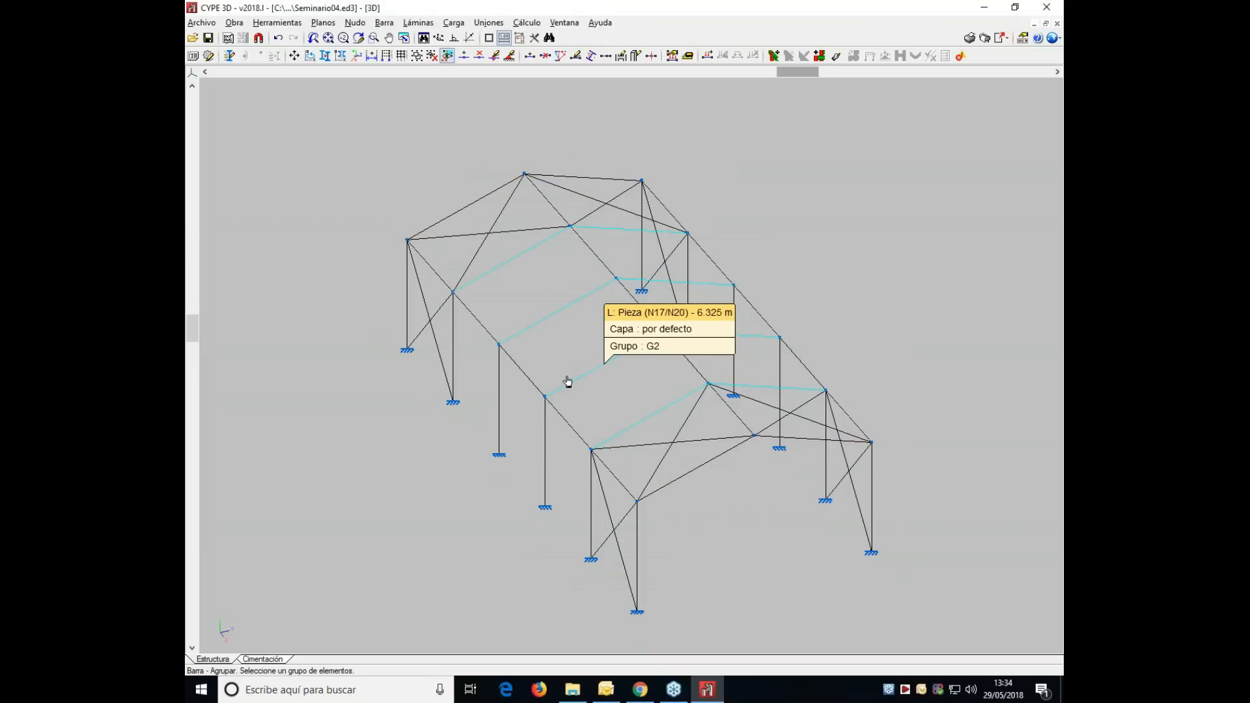
scroll(553, 420, down, 1)
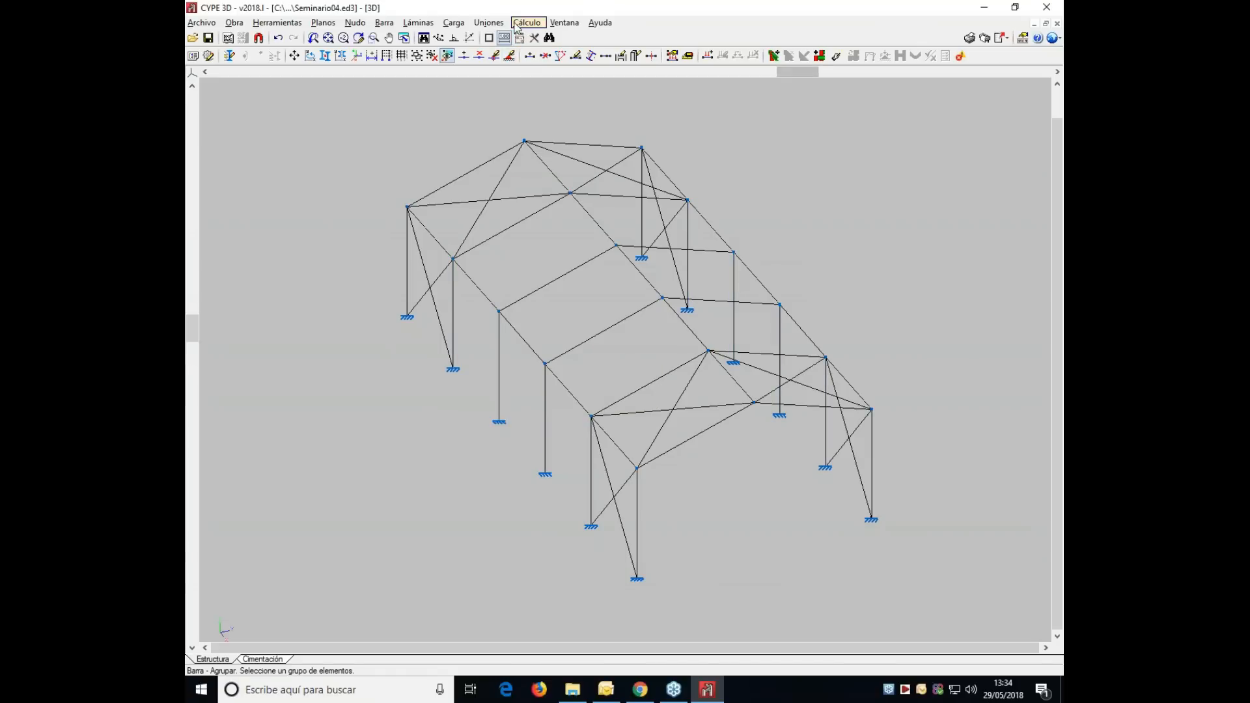
- Display the loads of all hypotheses together and examine them on the frames from a rotated view
click(454, 22)
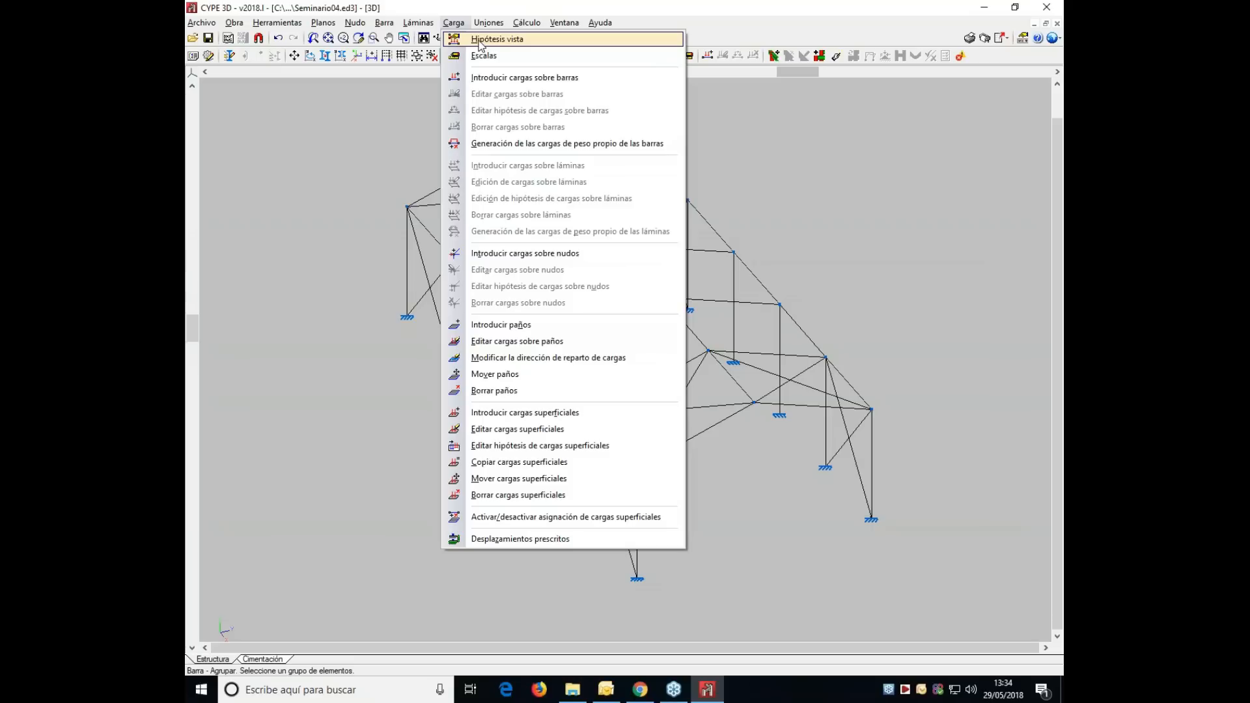
click(496, 39)
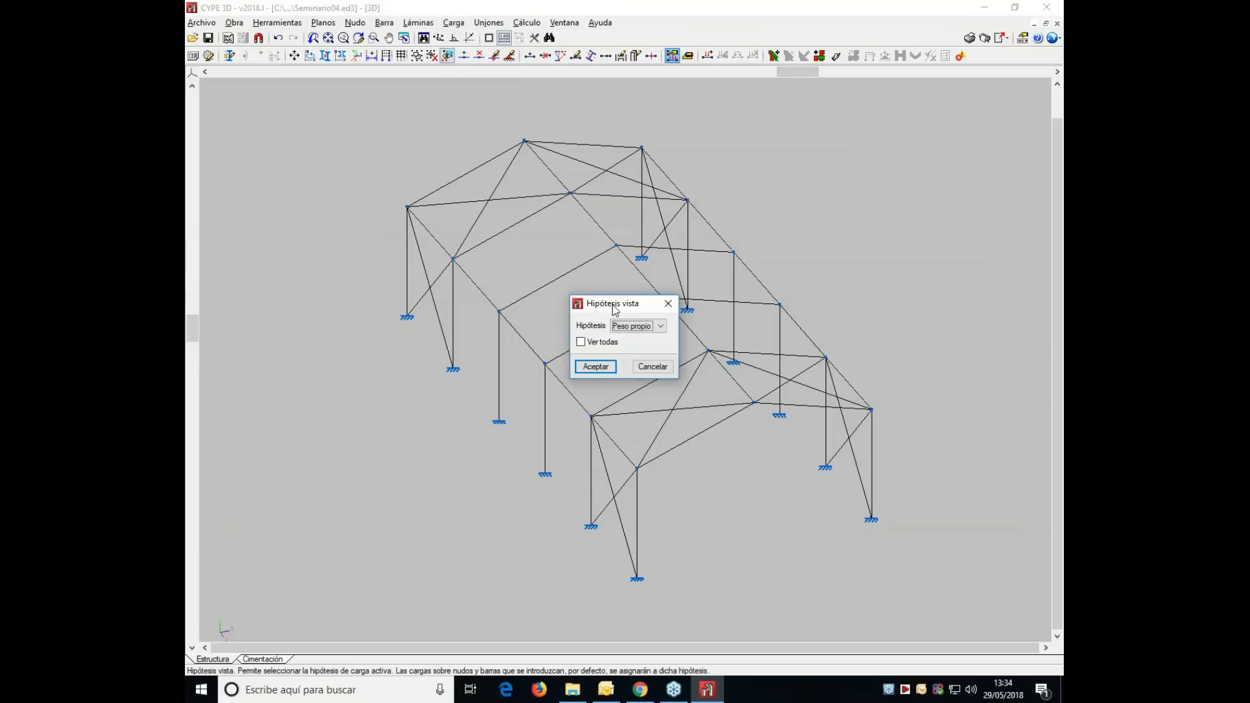
click(659, 207)
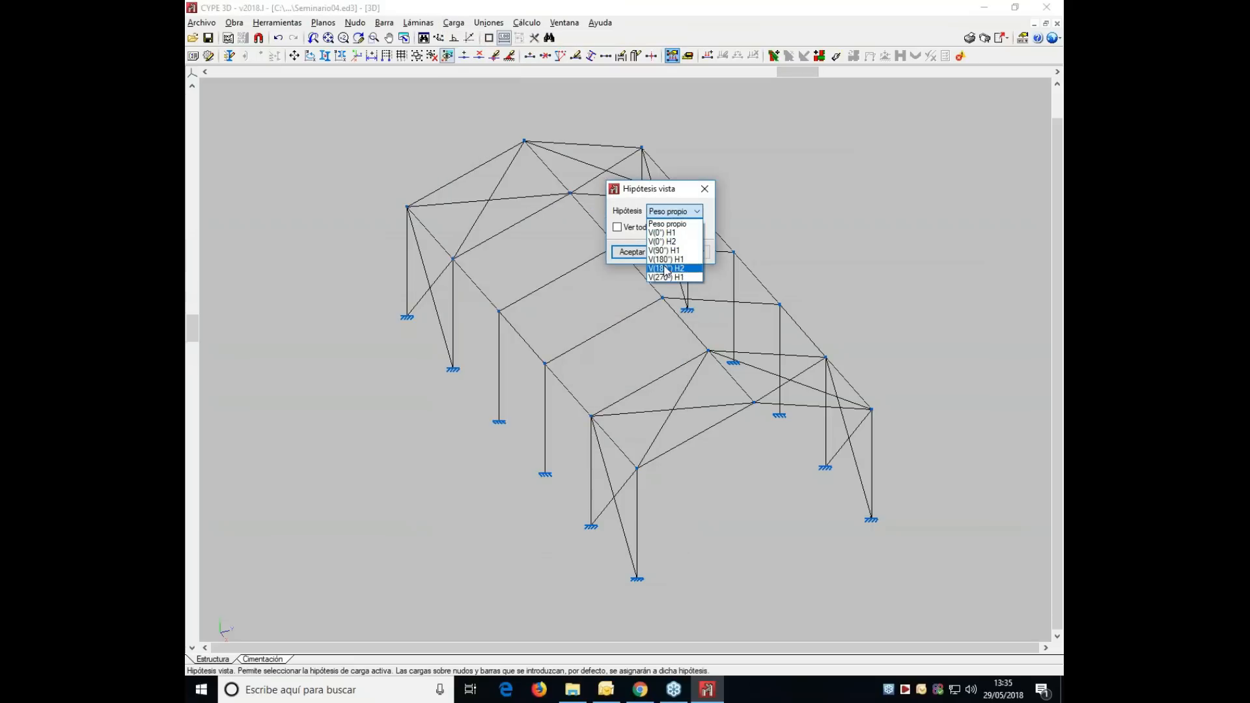
click(623, 230)
click(624, 228)
click(625, 252)
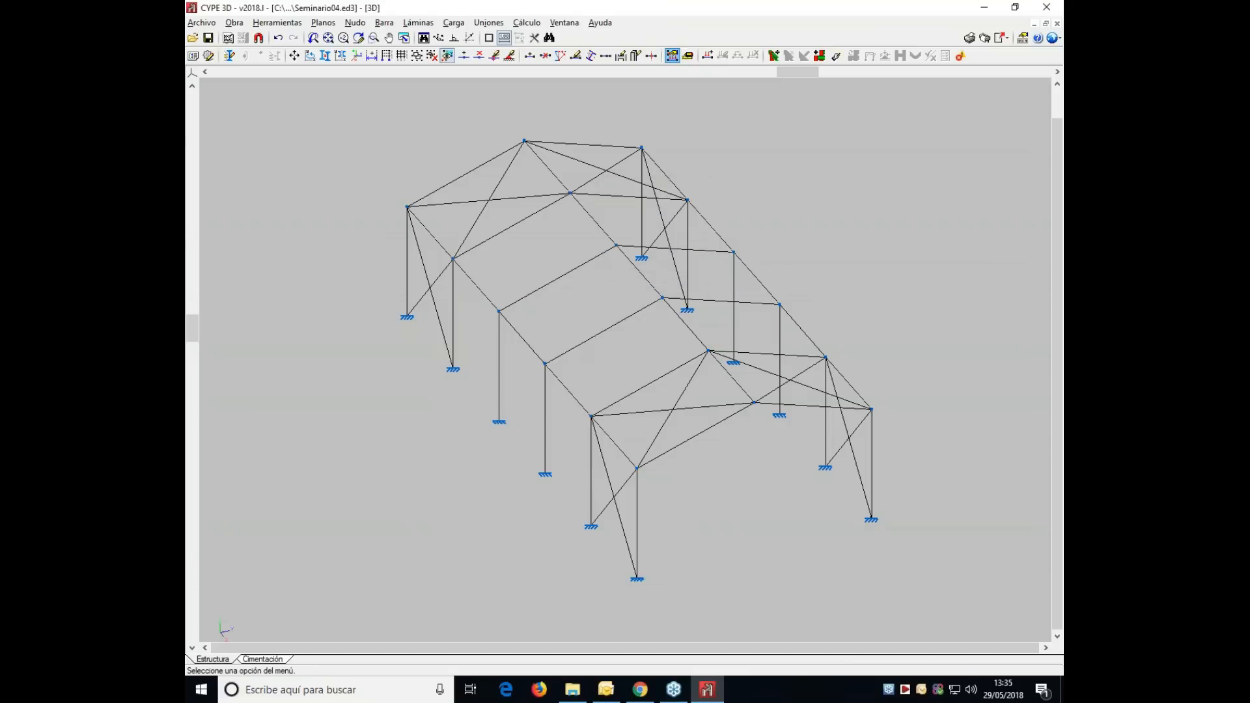
drag(795, 68, 731, 74)
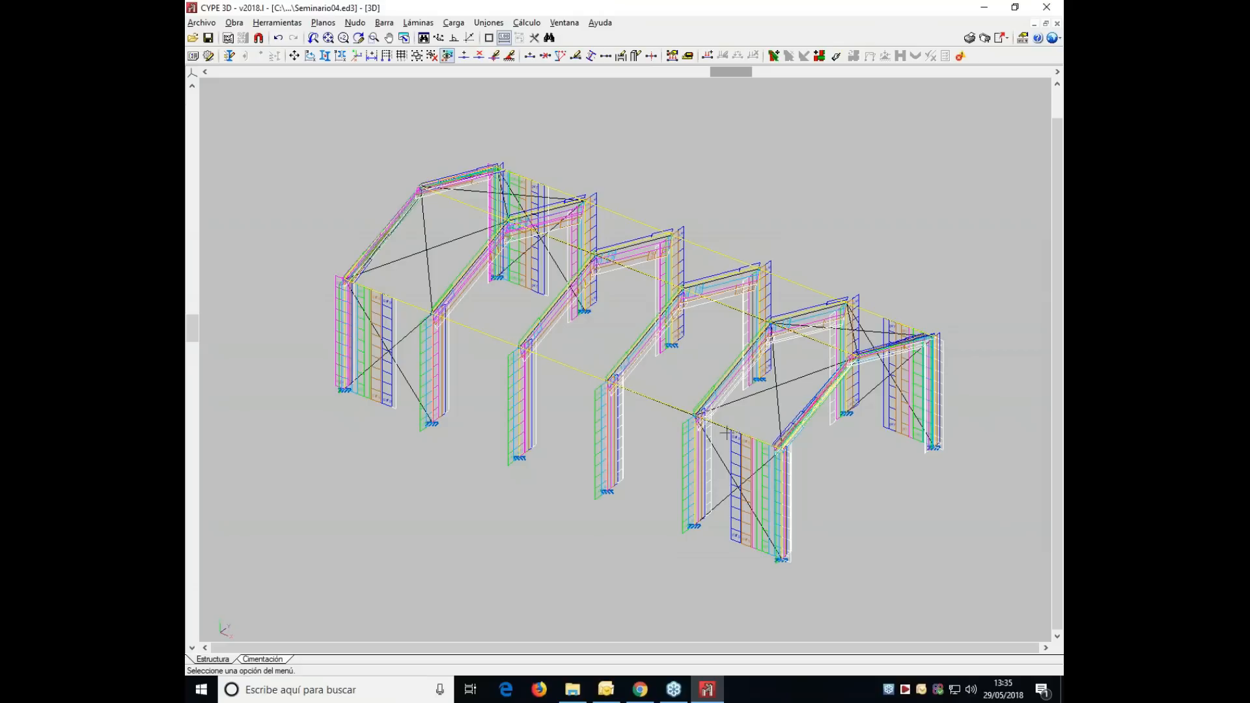
scroll(857, 436, up, 5)
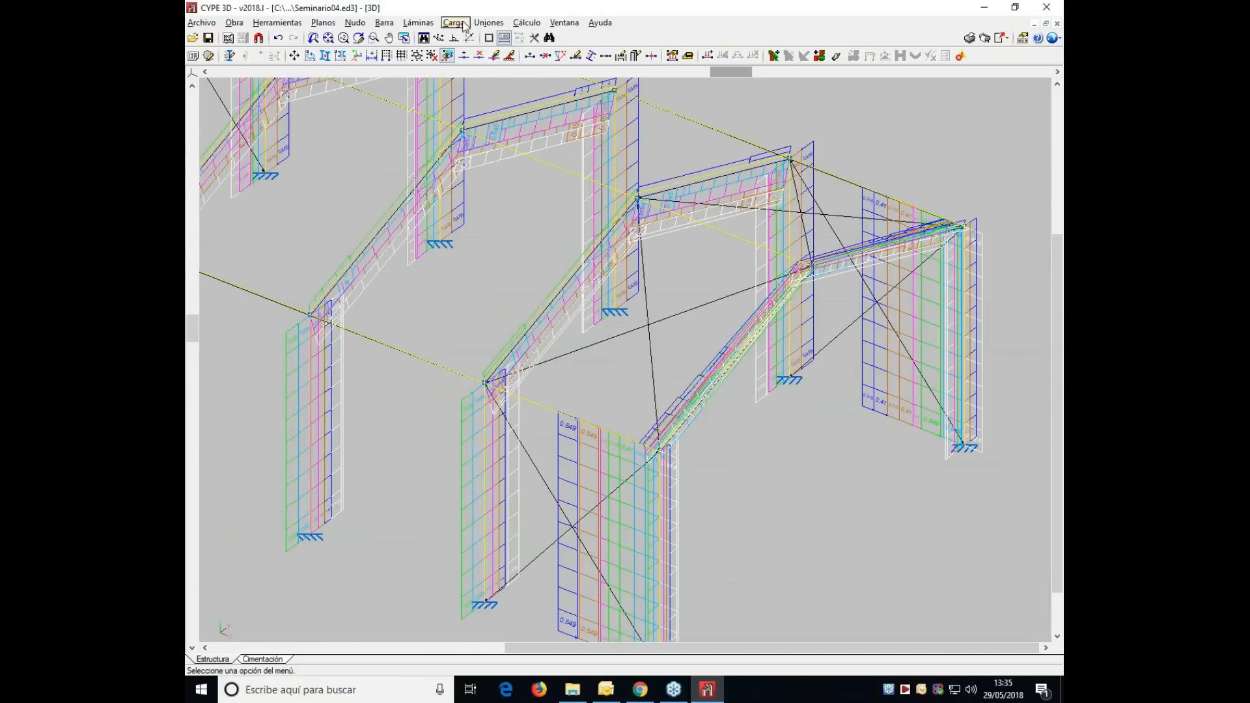
- Restrict the displayed loads to the Peso propio hypothesis by turning off the display of all hypotheses
click(453, 23)
click(472, 50)
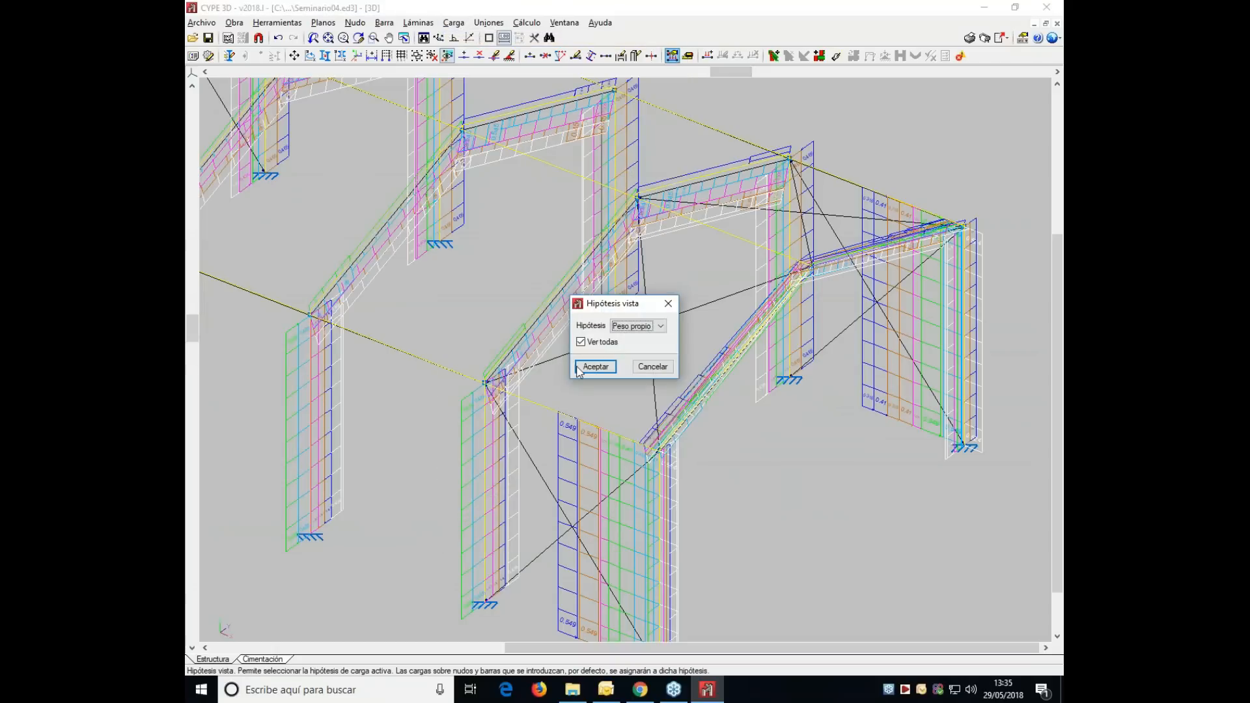
click(581, 342)
click(586, 367)
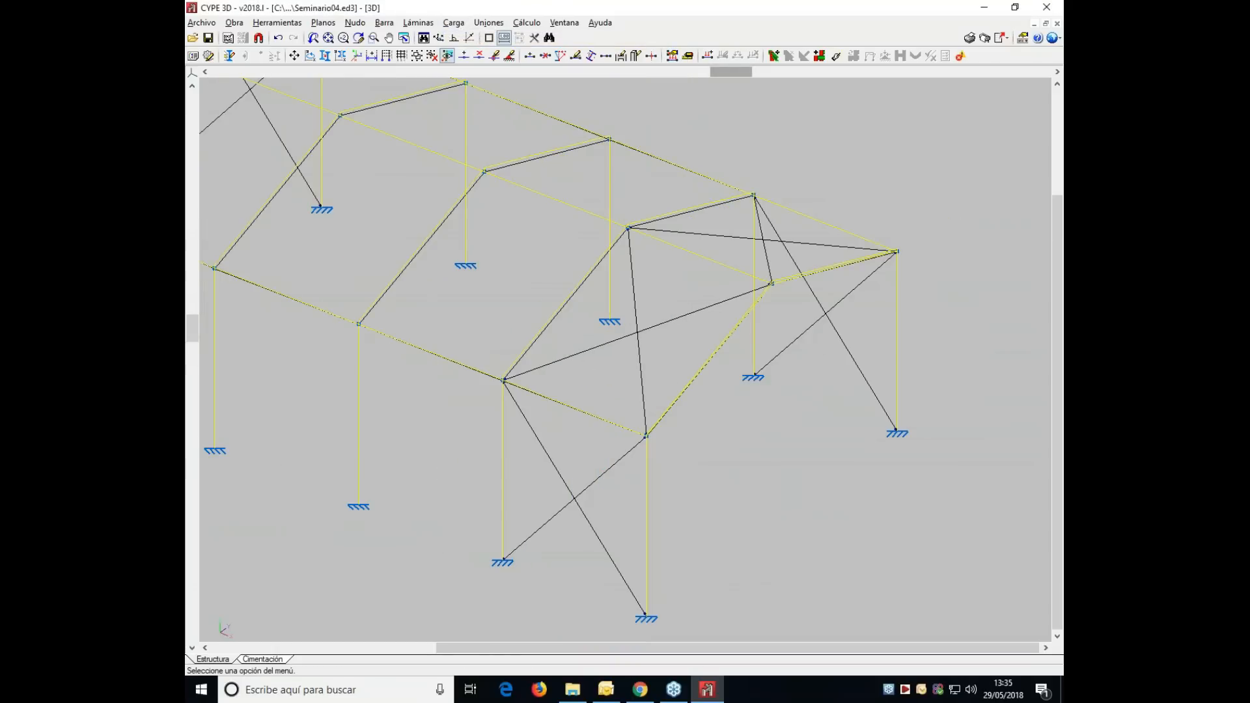
- Examine the loads assigned to the near gable panel and the load distribution directions of the wall and roof panels
click(454, 23)
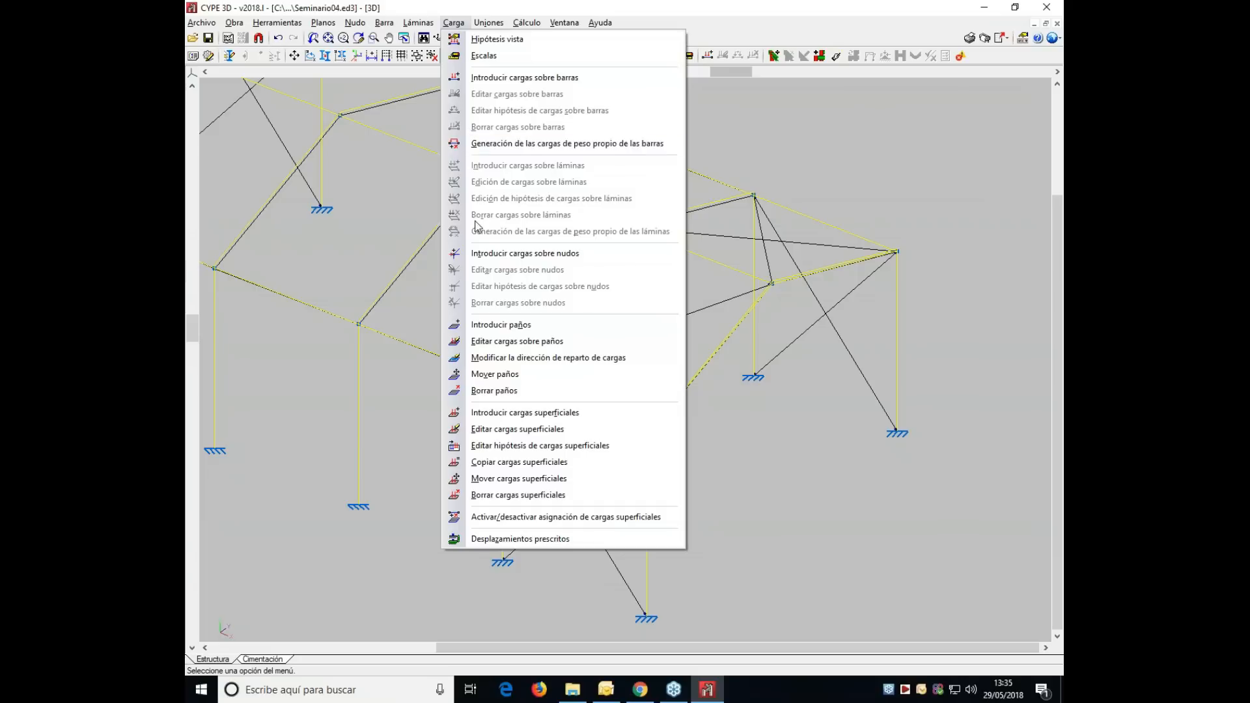
click(493, 343)
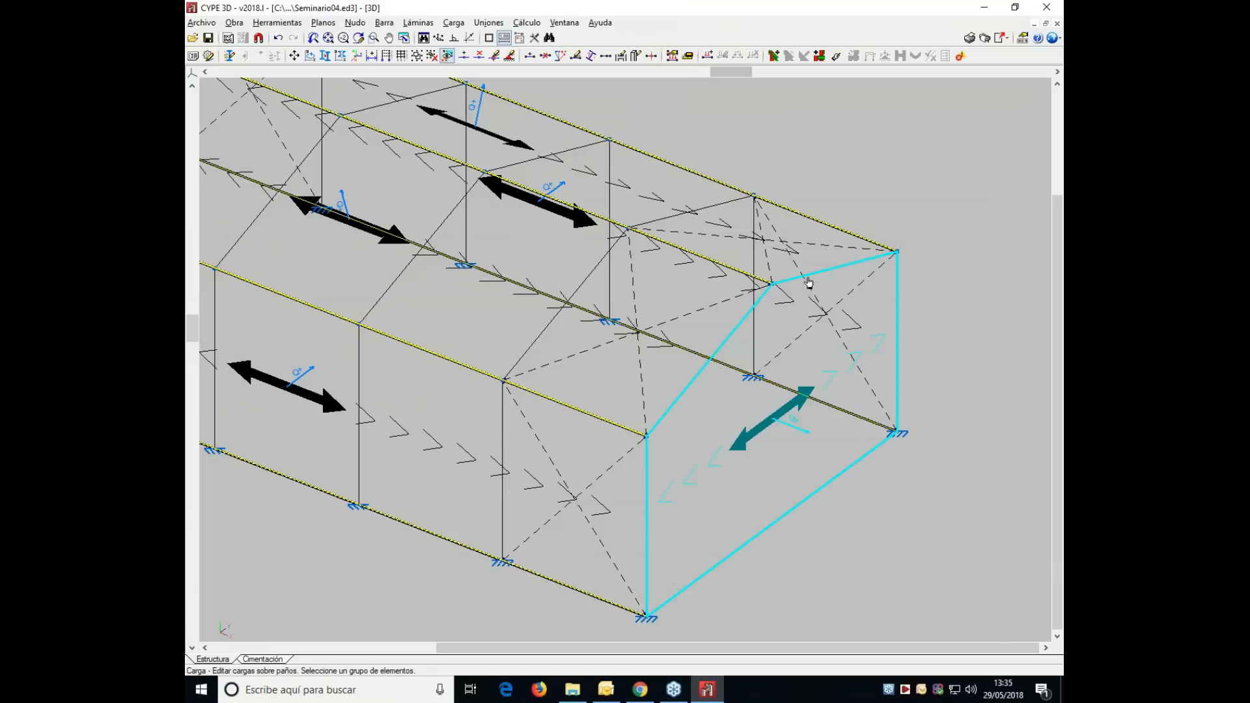
click(801, 423)
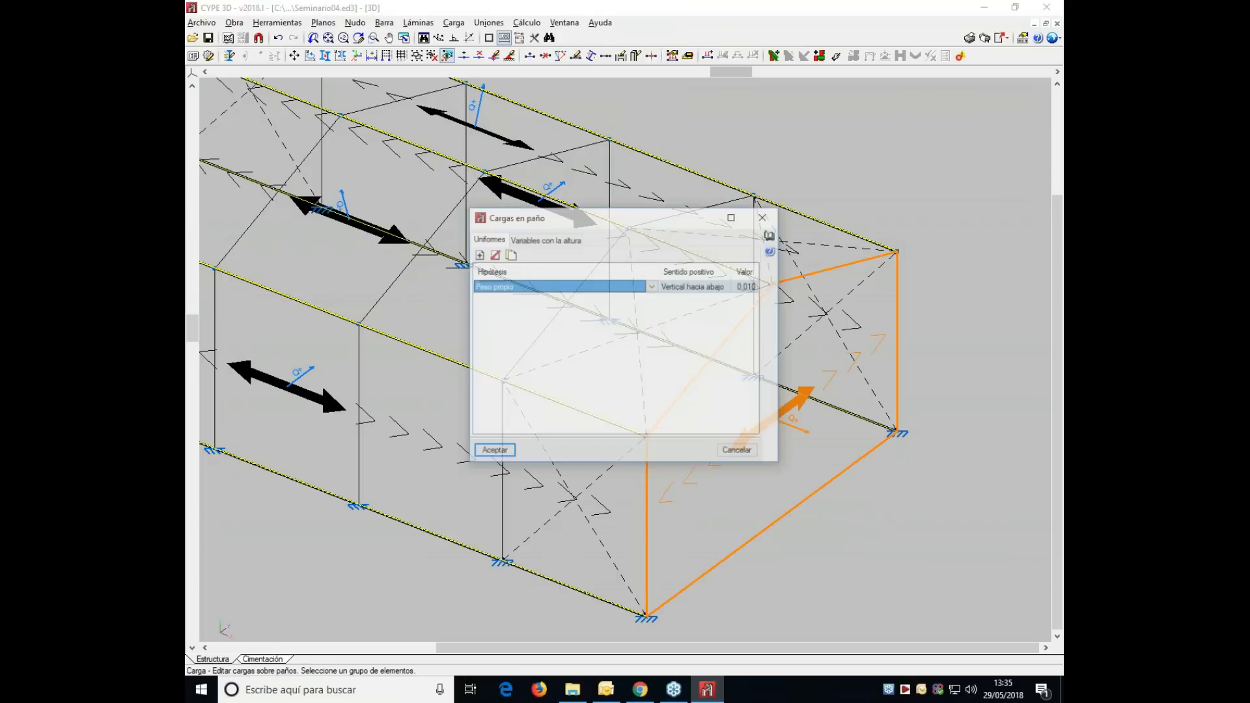
click(747, 453)
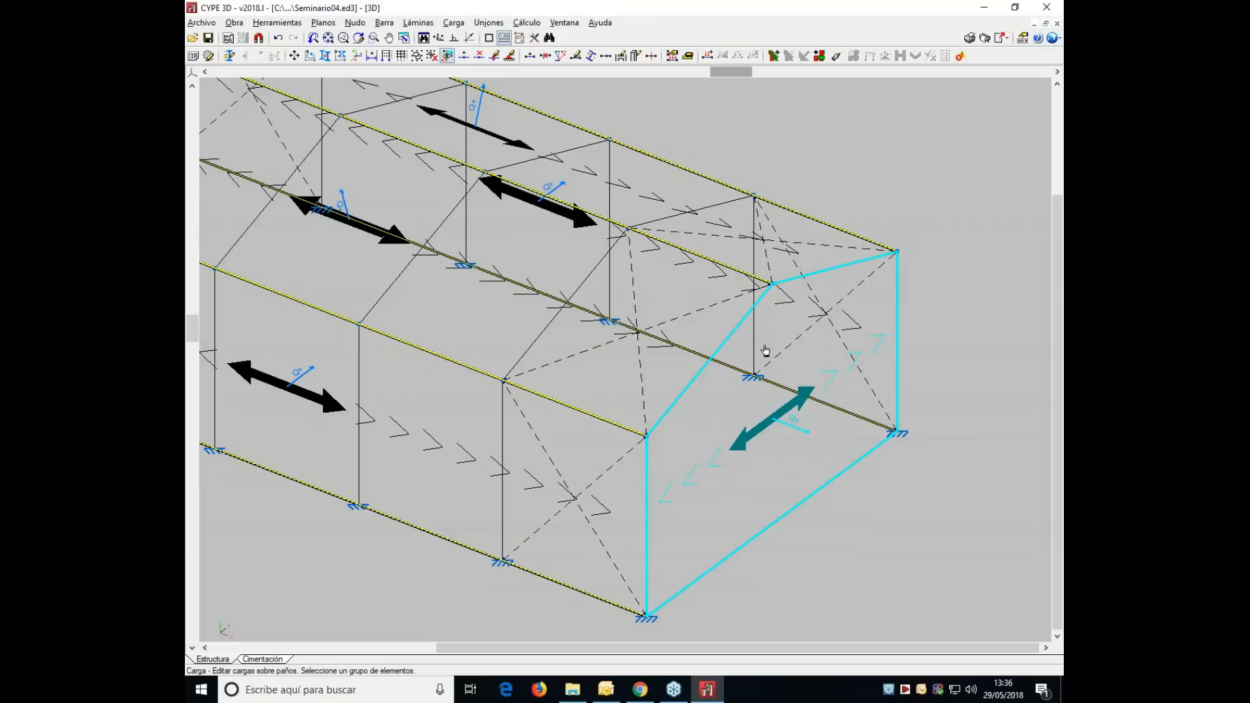
middle_drag(814, 453, 935, 348)
middle_drag(375, 291, 544, 310)
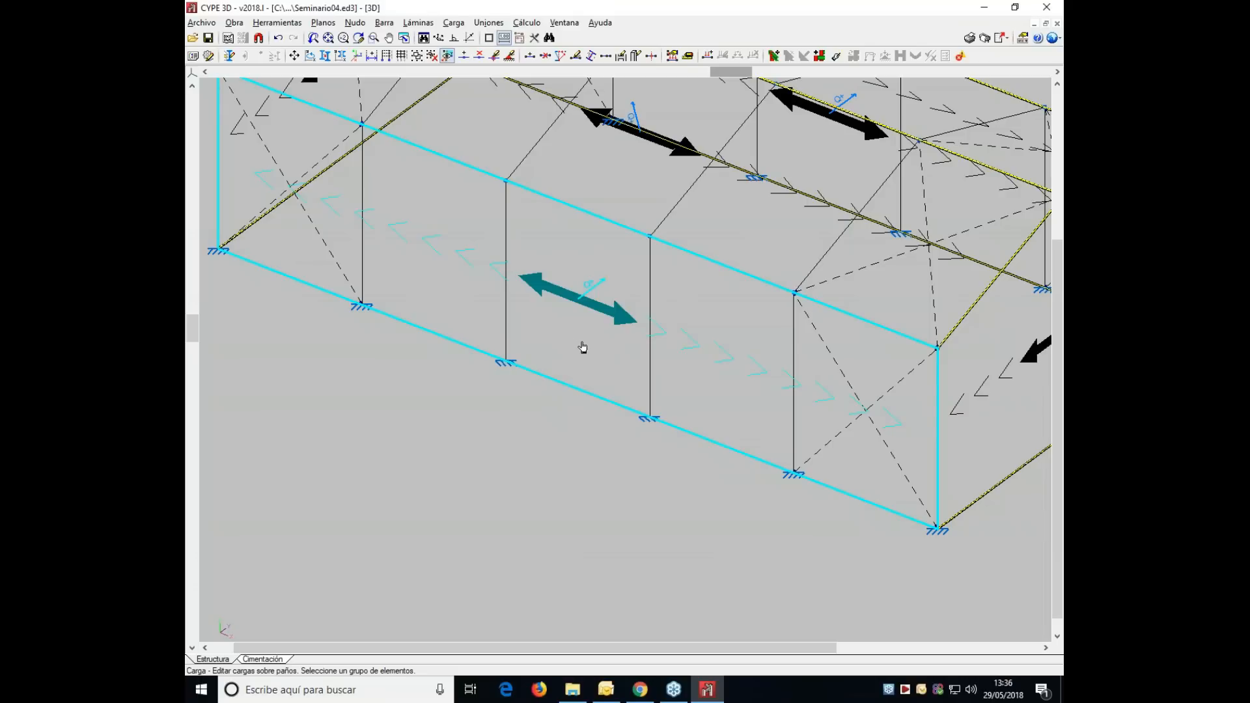
middle_drag(826, 419, 678, 405)
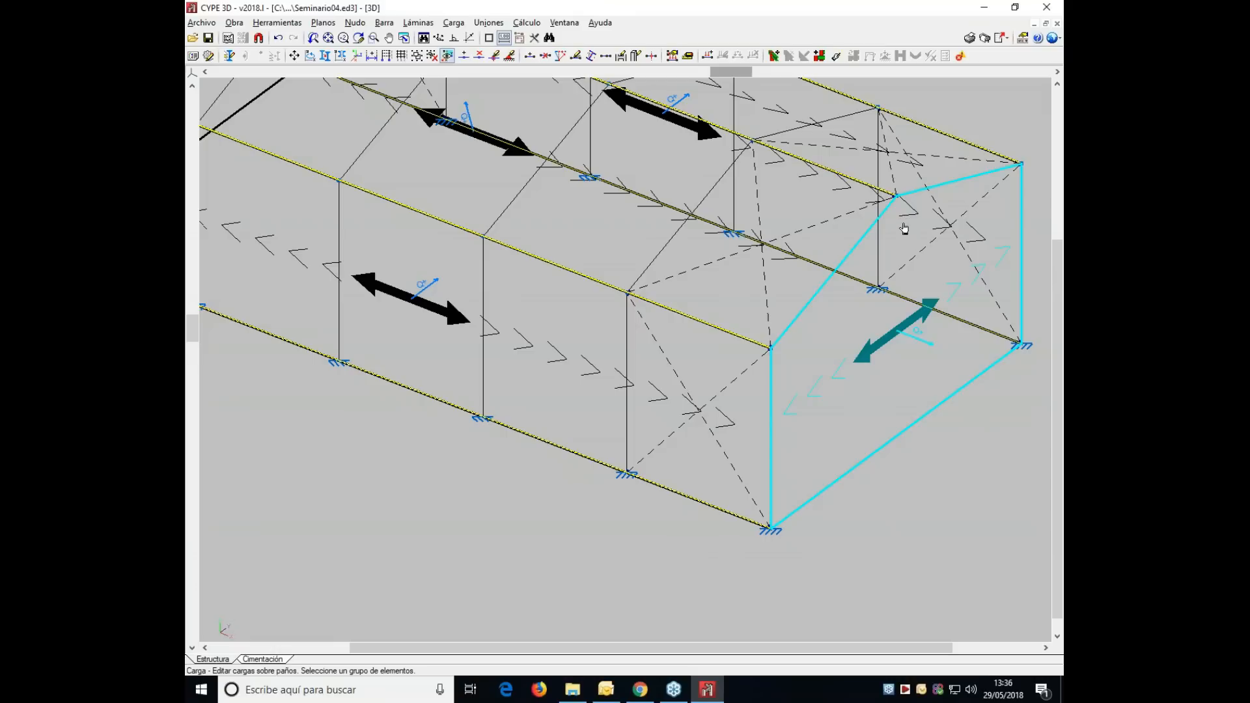
scroll(904, 254, down, 1)
middle_drag(744, 273, 779, 360)
middle_drag(416, 169, 415, 177)
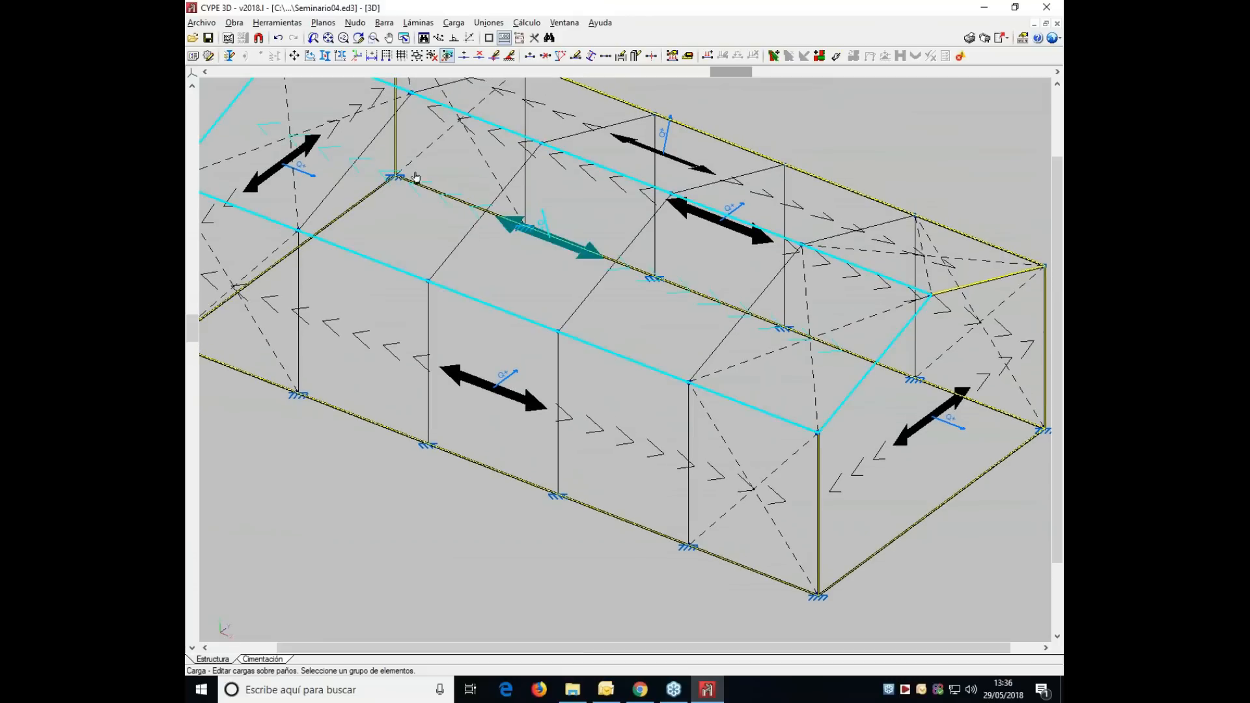
- Save the current project and open the recent file Seminario03.ed3
click(454, 22)
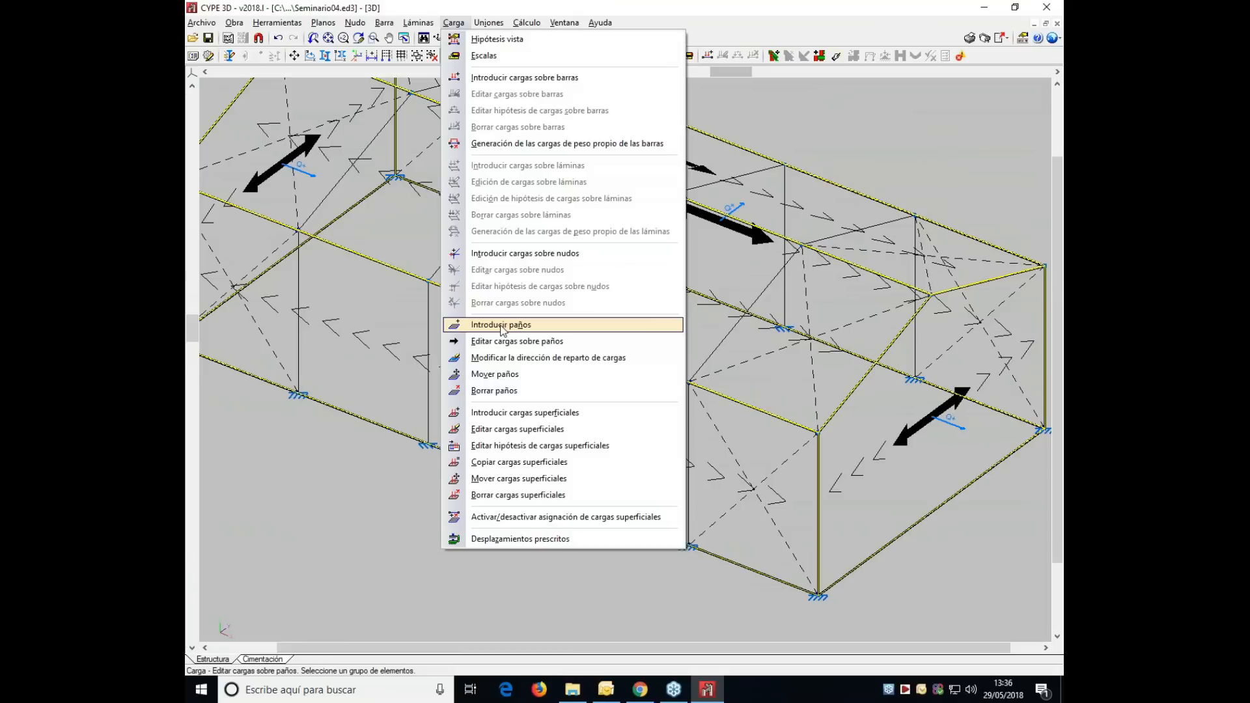
click(604, 6)
click(209, 39)
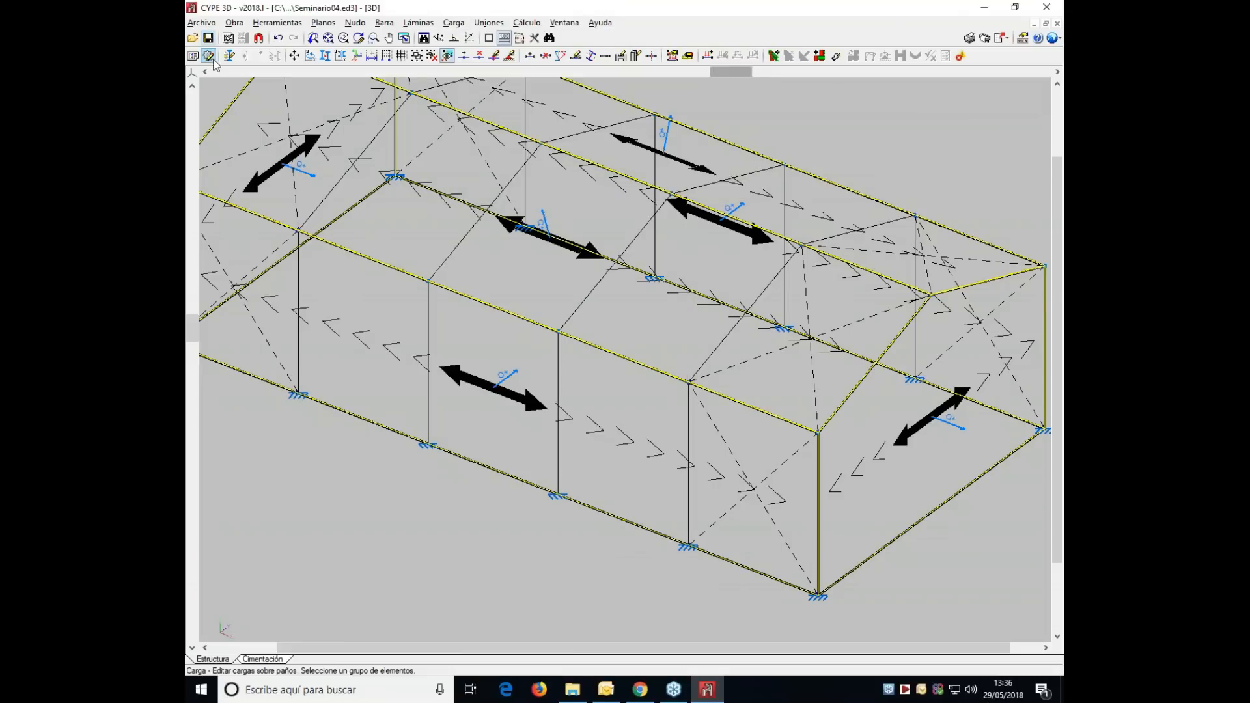
click(202, 22)
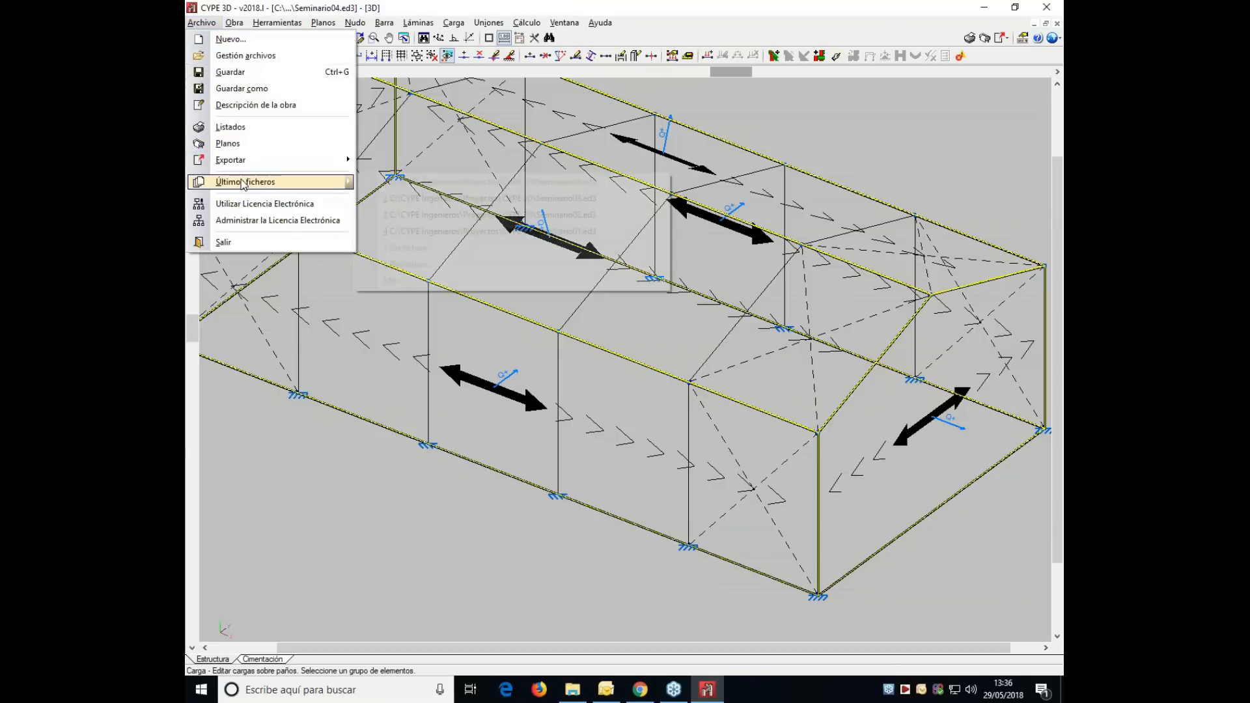
mouse_move(332, 183)
click(414, 200)
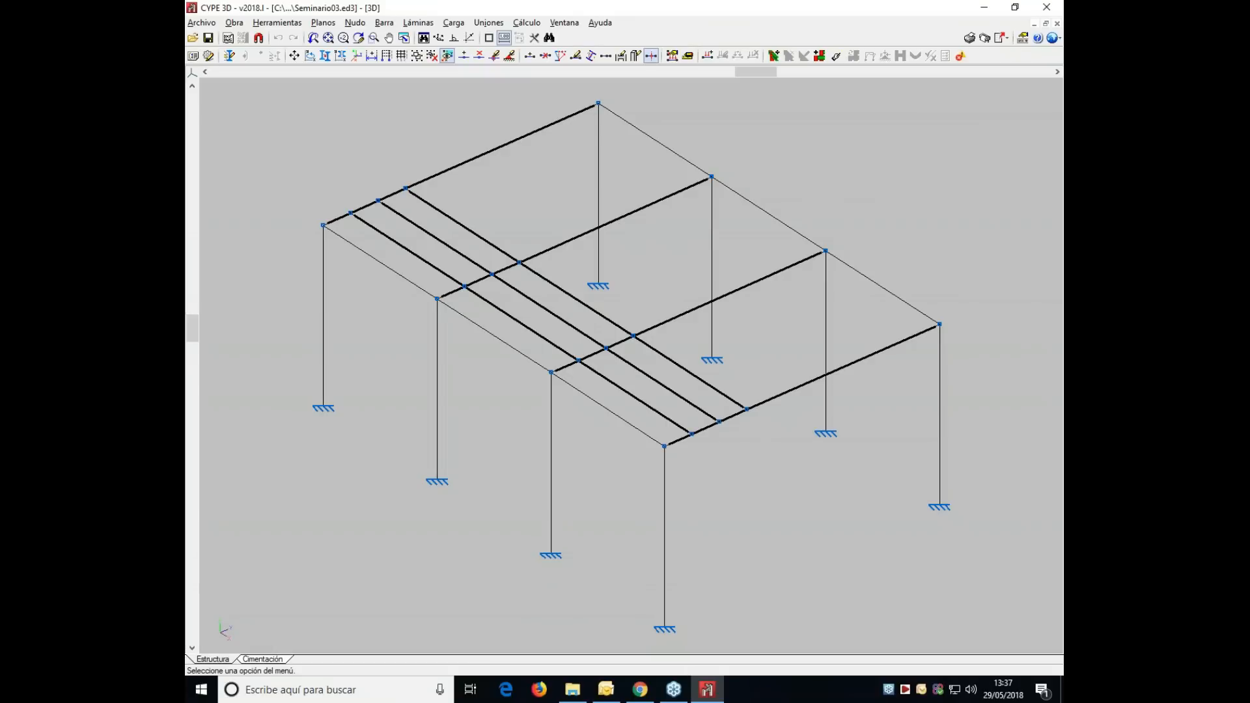
- Create a load panel covering the near side wall between its four columns, with load distribution parallel to the eave
scroll(422, 393, down, 1)
middle_drag(427, 389, 511, 328)
scroll(655, 409, up, 4)
middle_drag(552, 429, 673, 437)
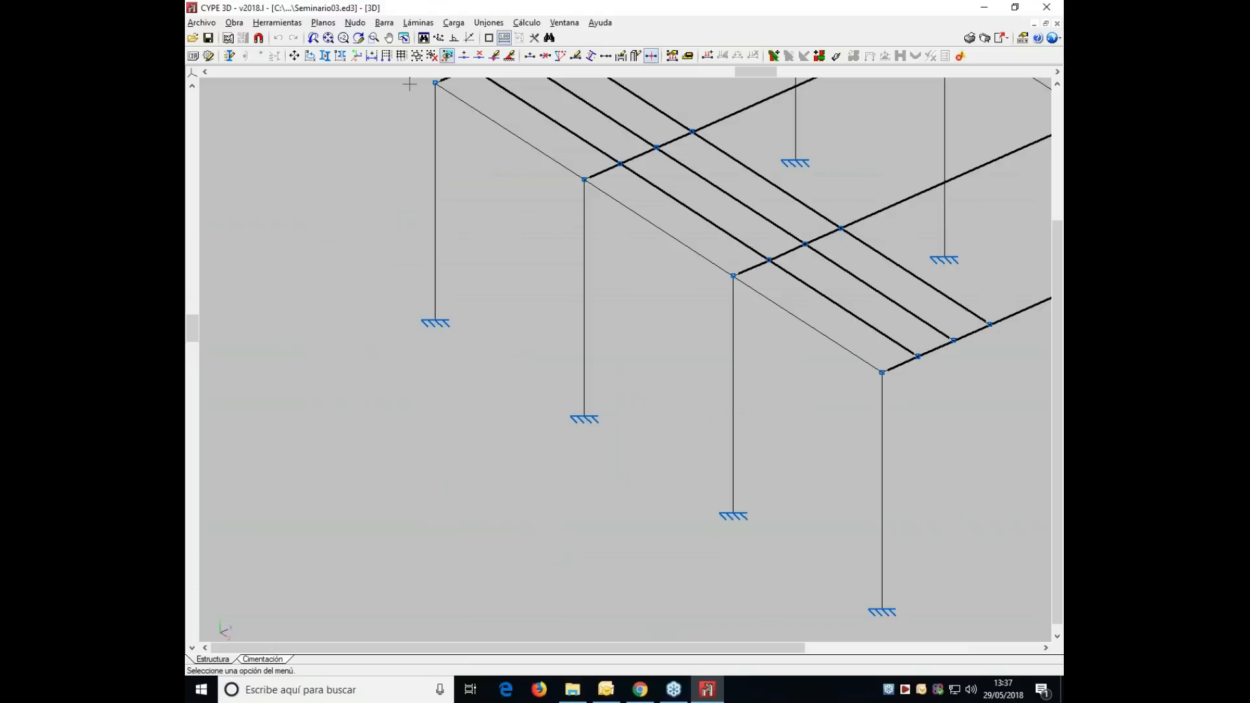
click(454, 23)
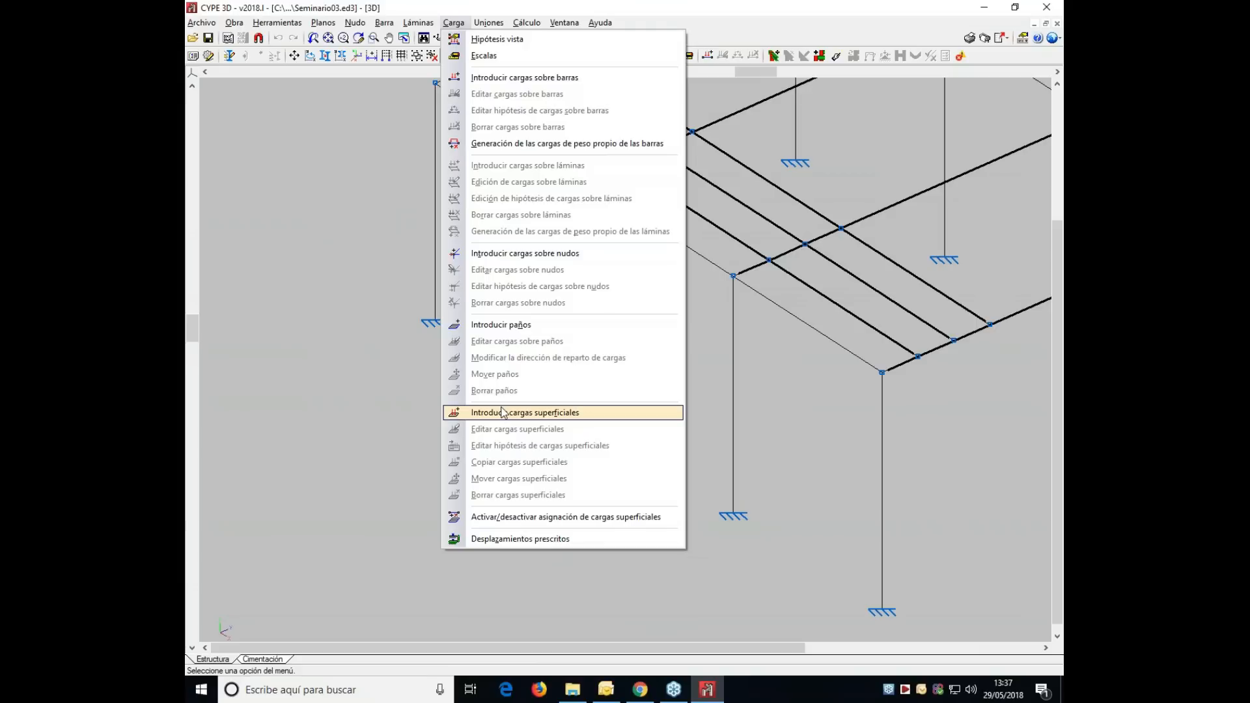
click(494, 326)
click(435, 320)
middle_drag(461, 336, 476, 437)
click(448, 185)
middle_drag(517, 345, 385, 159)
click(760, 283)
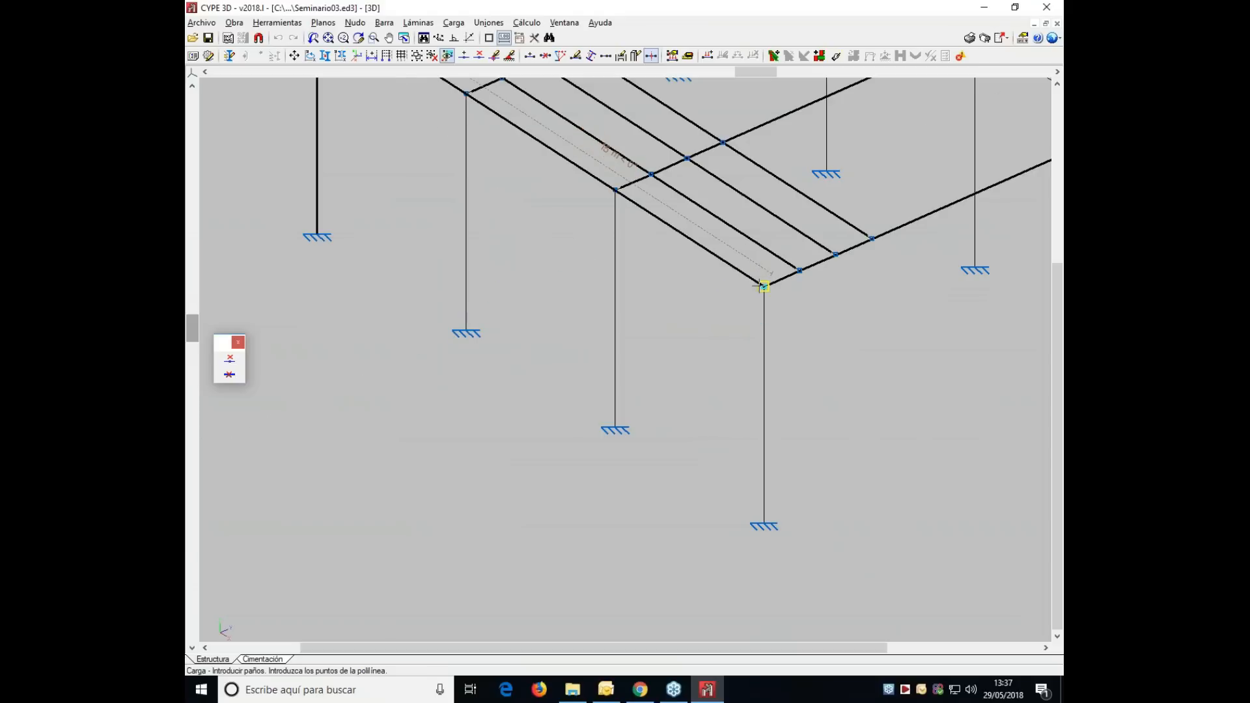
click(729, 501)
click(621, 373)
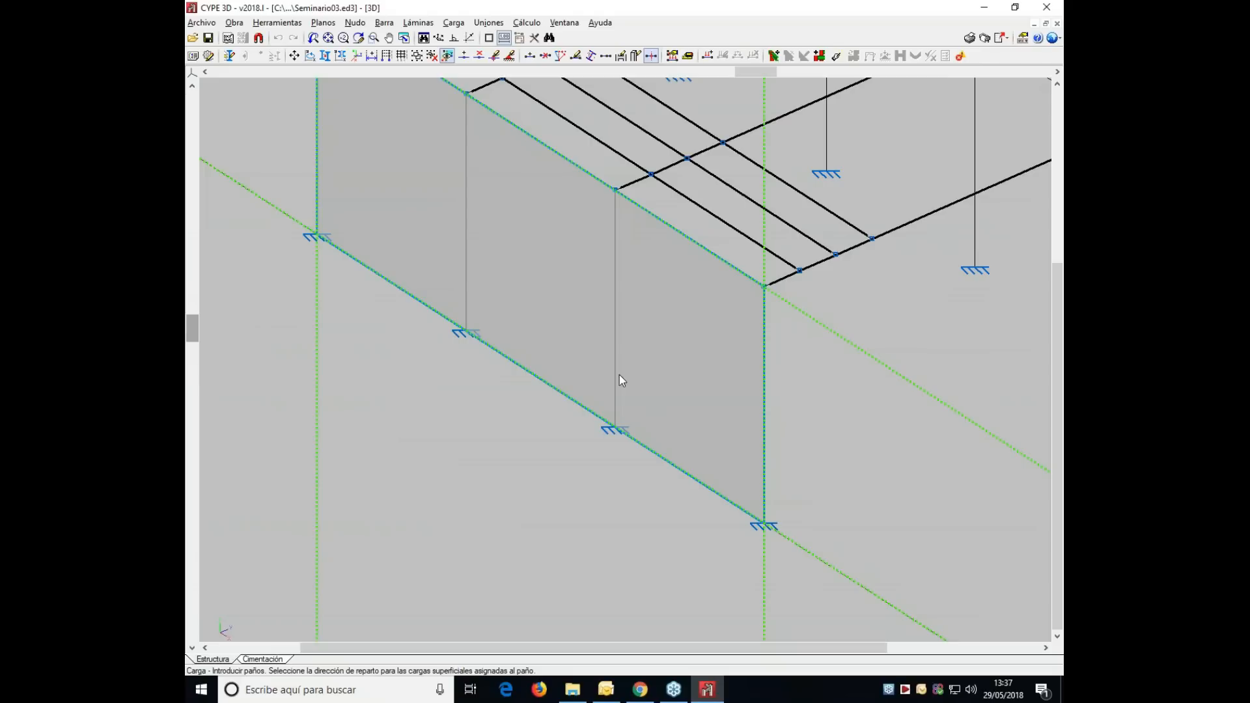
click(566, 167)
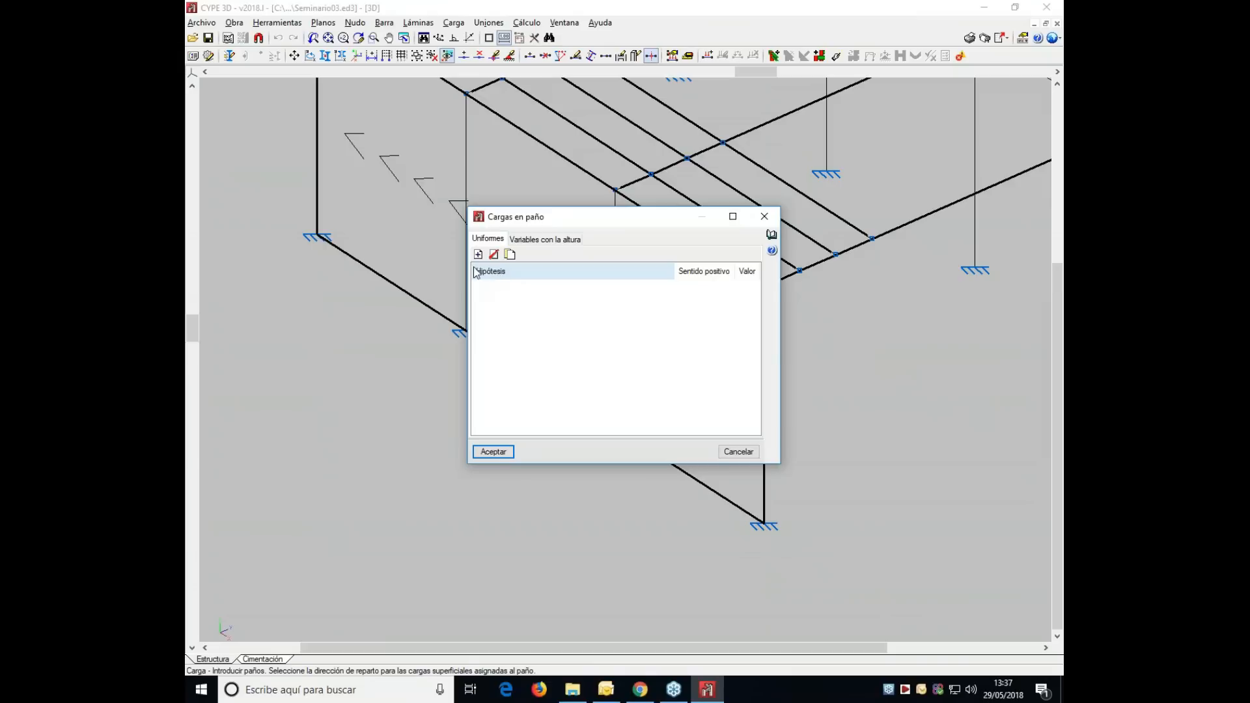
- Add a uniform surface load under the Peso propio hypothesis to the new side wall panel
click(478, 255)
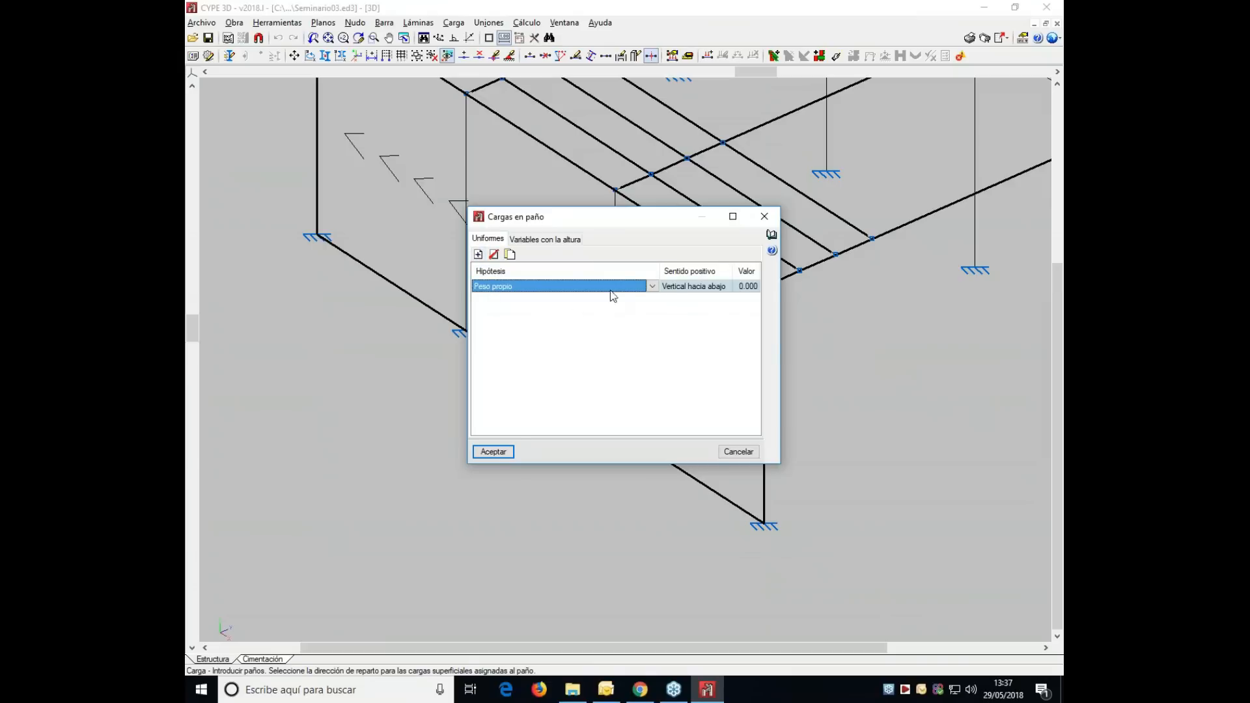
click(651, 286)
click(576, 299)
click(749, 288)
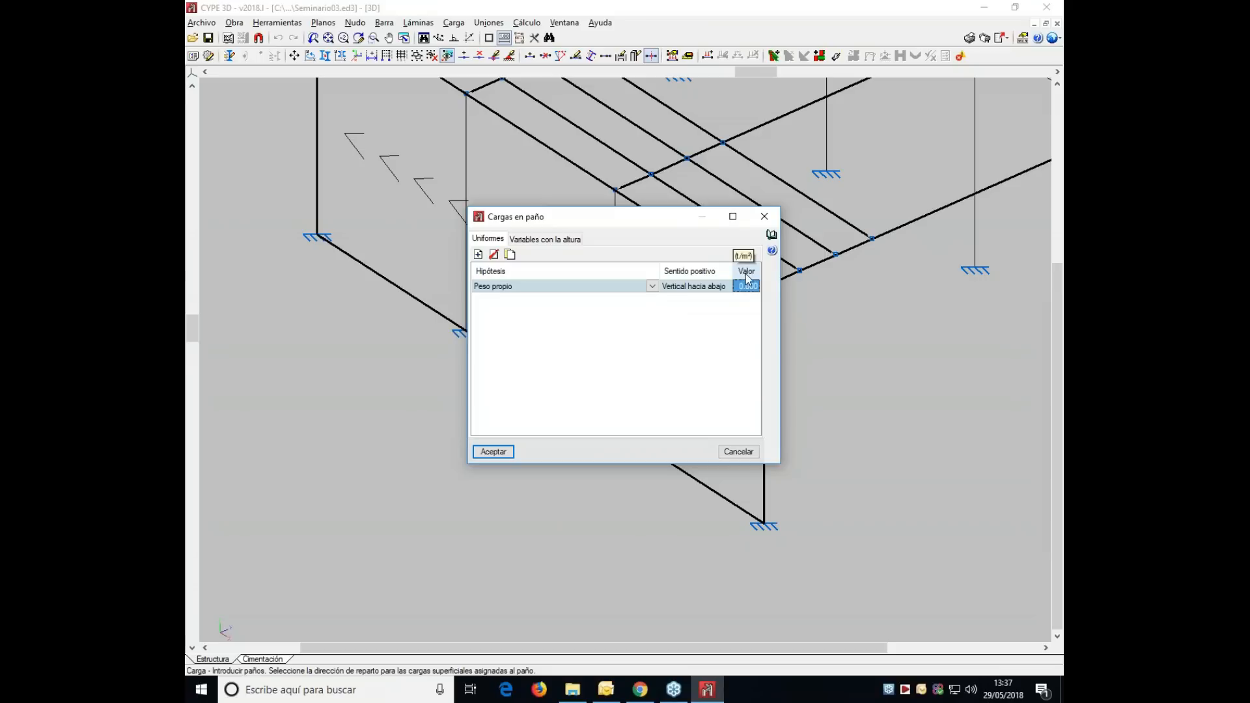
text(.0)
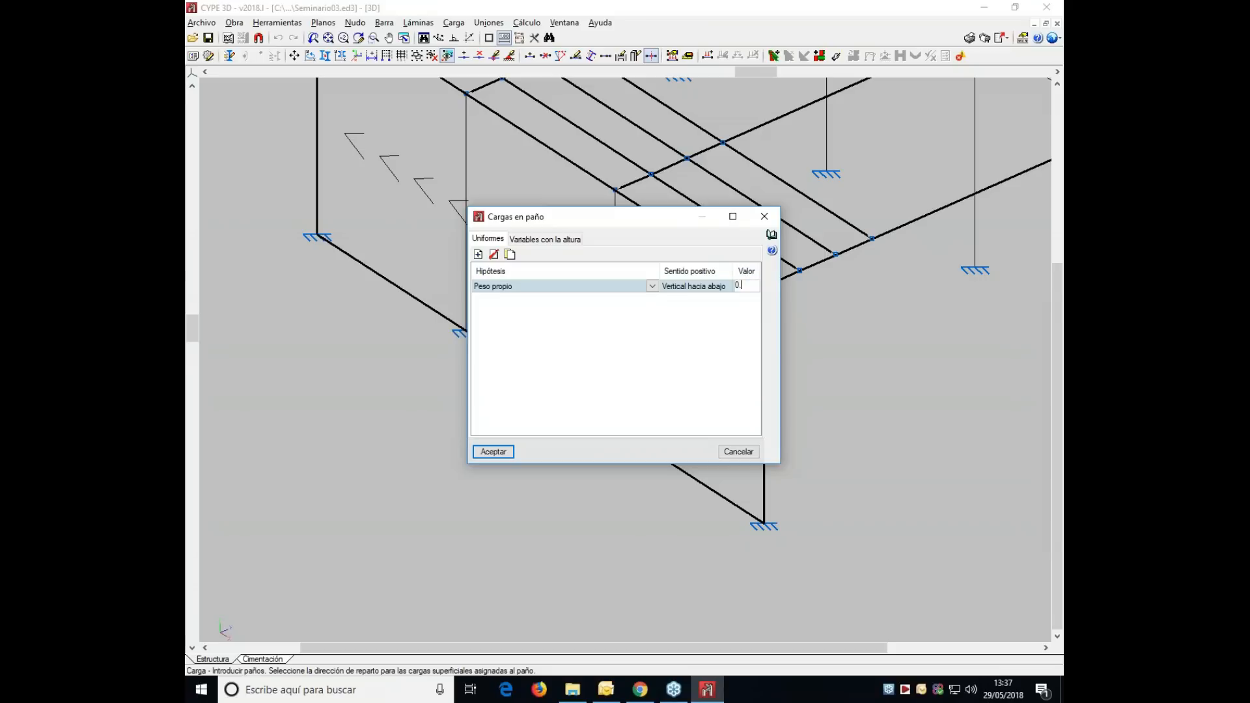
click(493, 451)
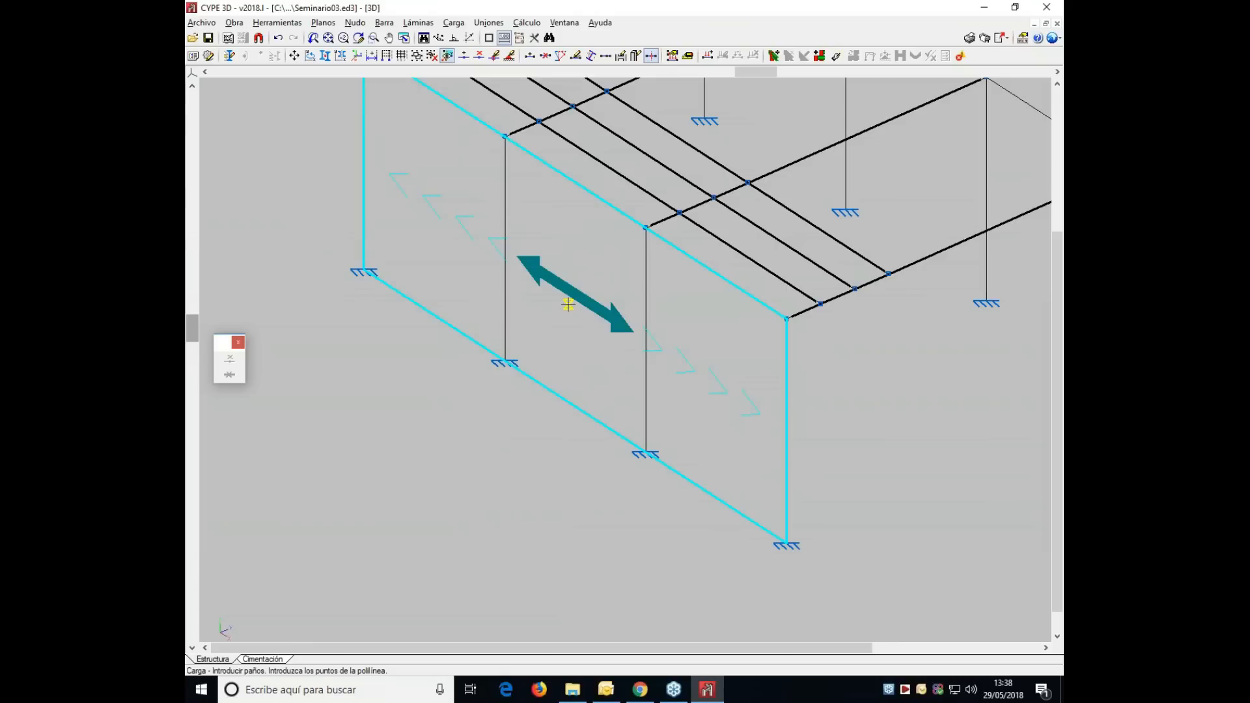
- Try to outline a four-sided surface load area on the side wall panel within the bay nearest the front corner
scroll(690, 335, down, 1)
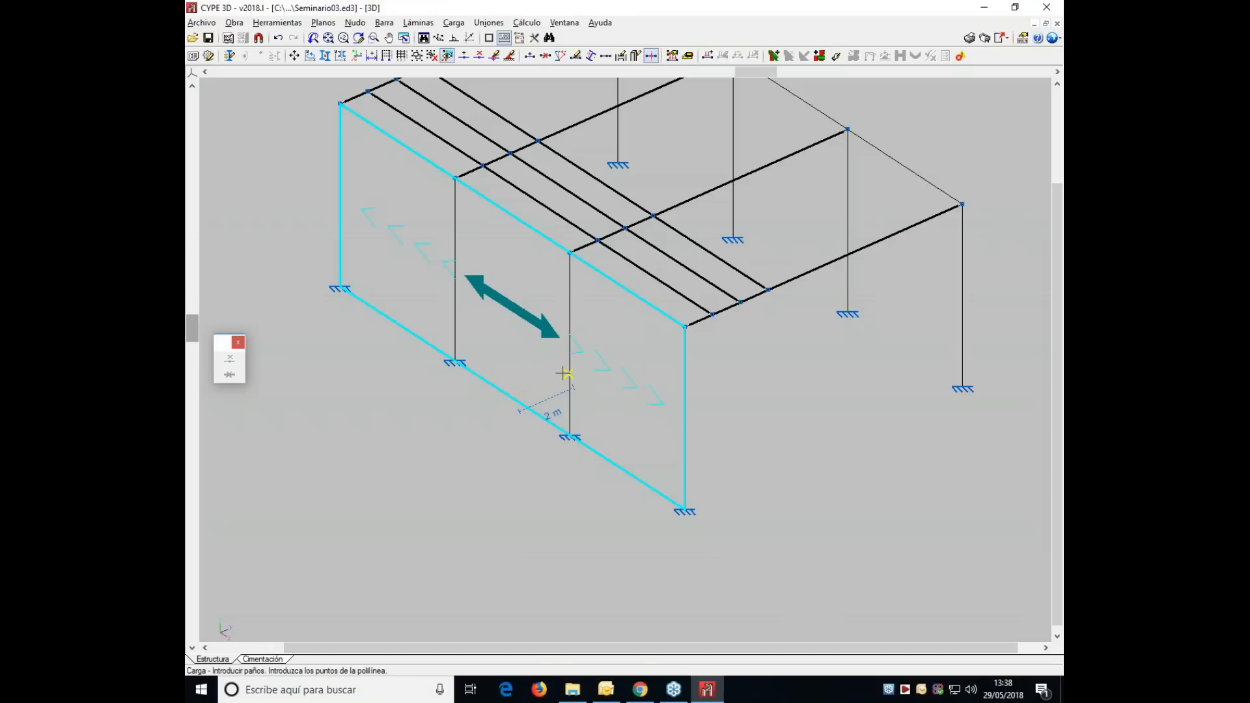
click(576, 375)
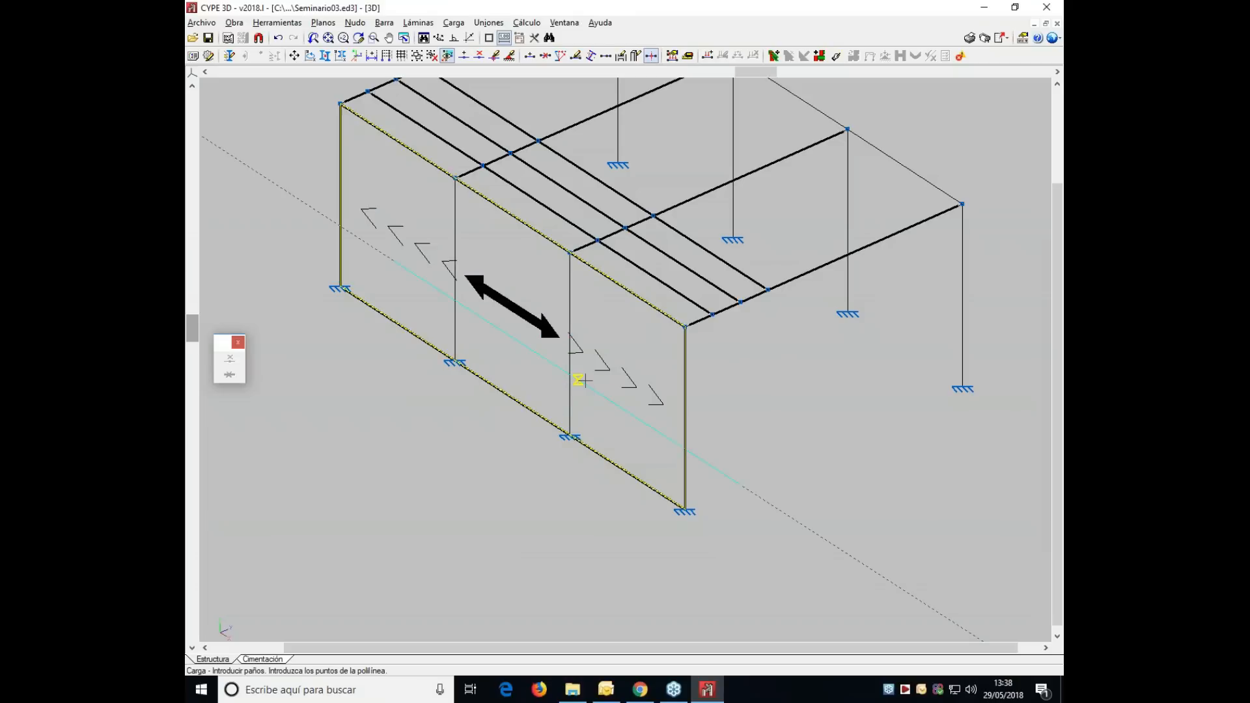
scroll(589, 386, down, 2)
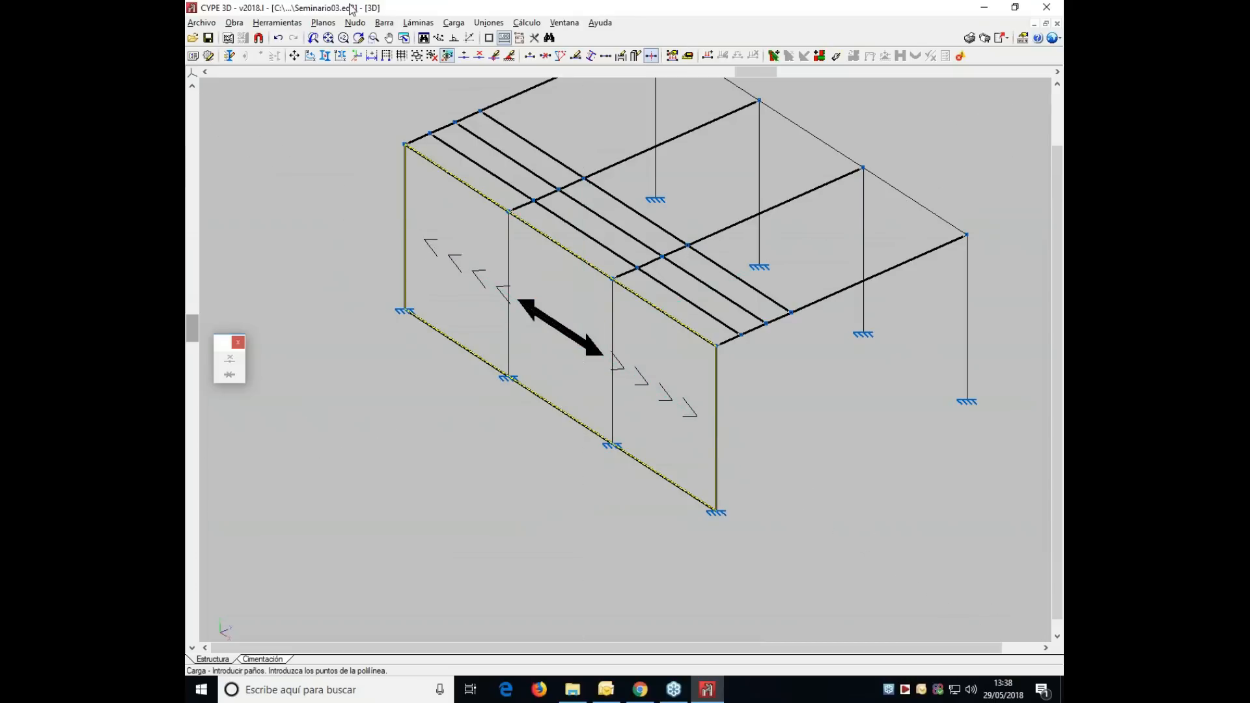
click(453, 23)
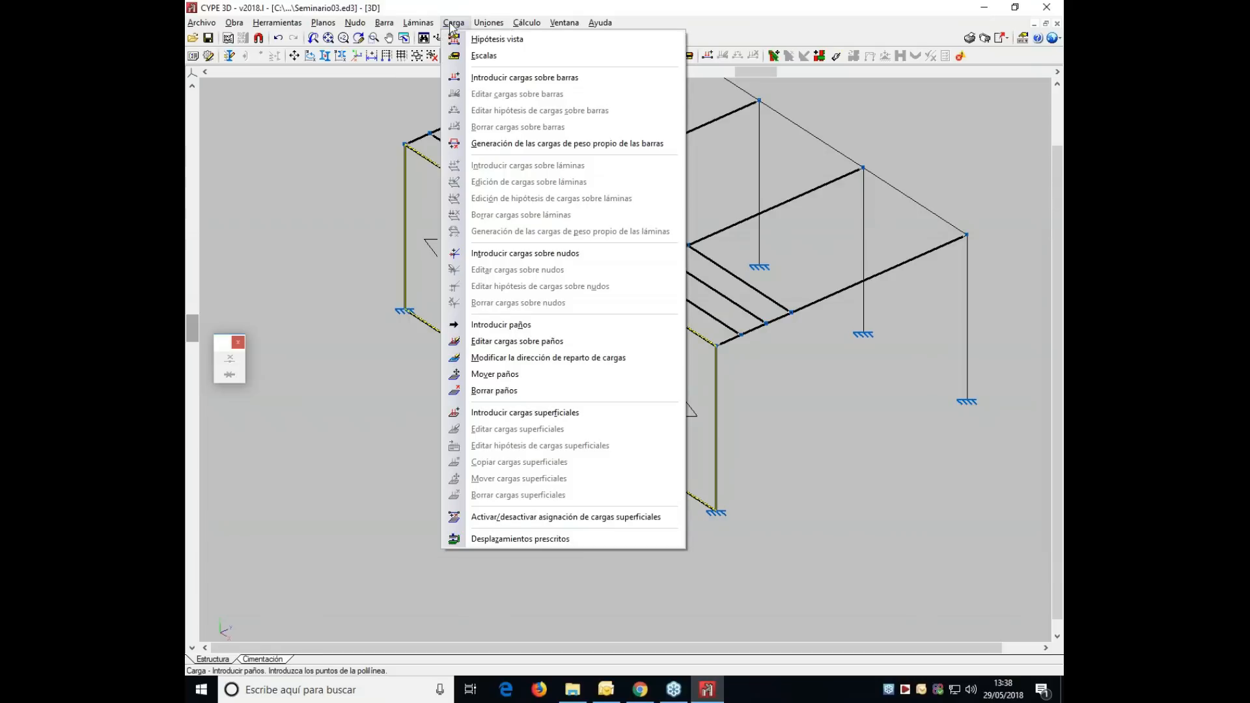
click(524, 412)
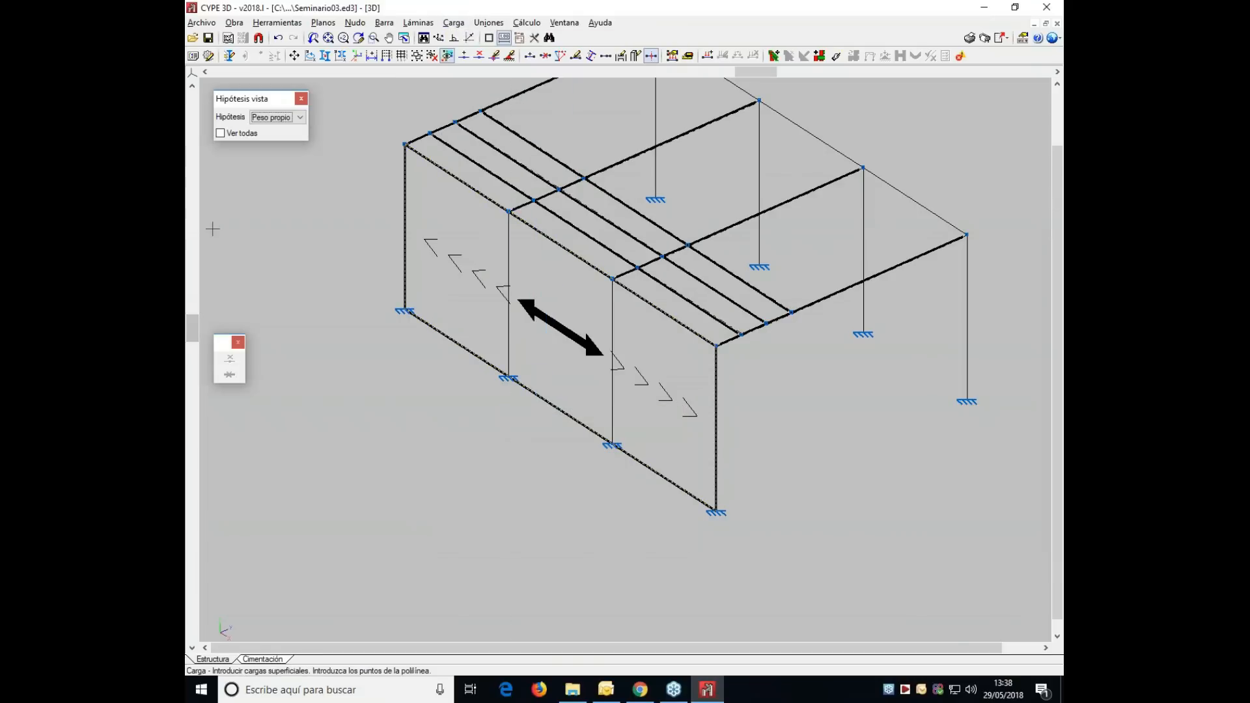
click(637, 433)
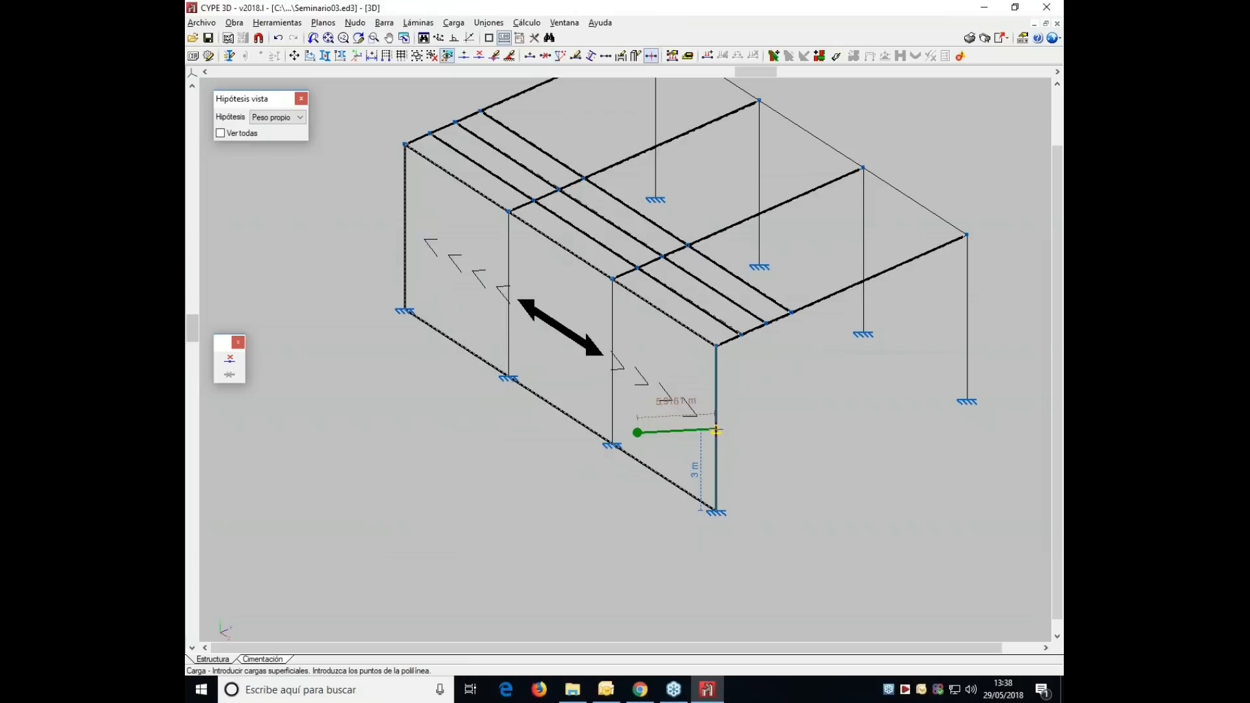
click(696, 418)
click(866, 448)
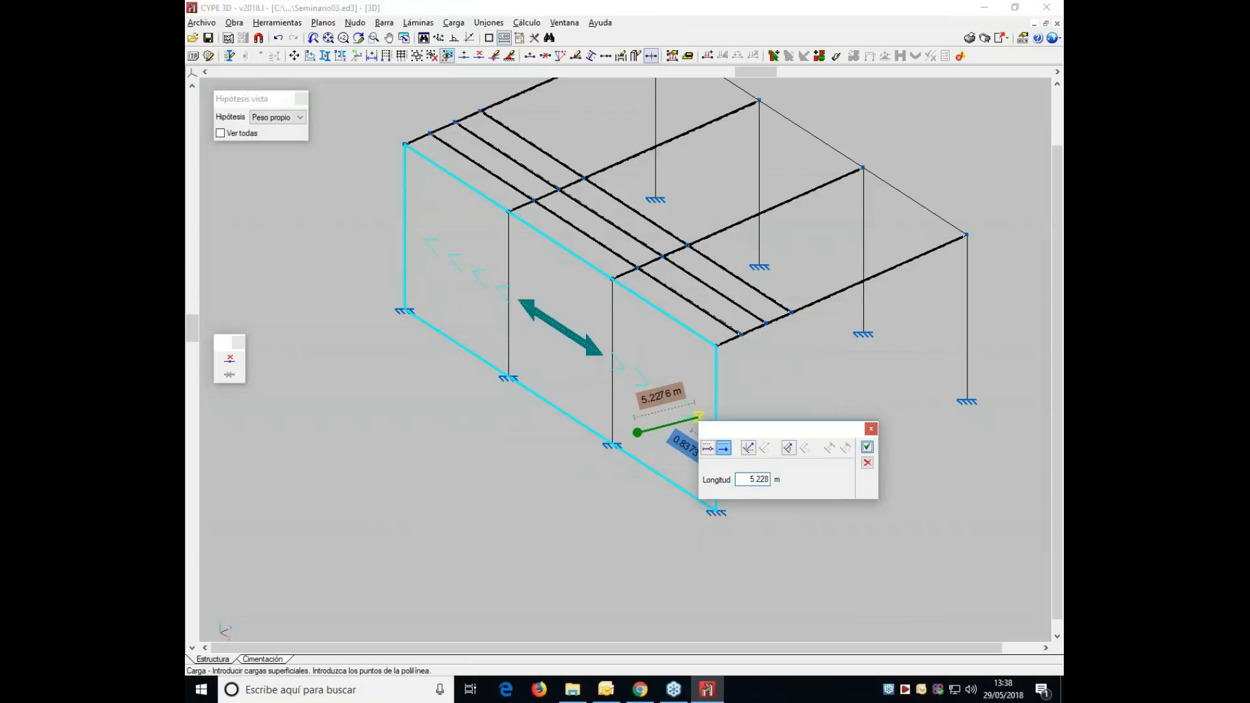
click(692, 369)
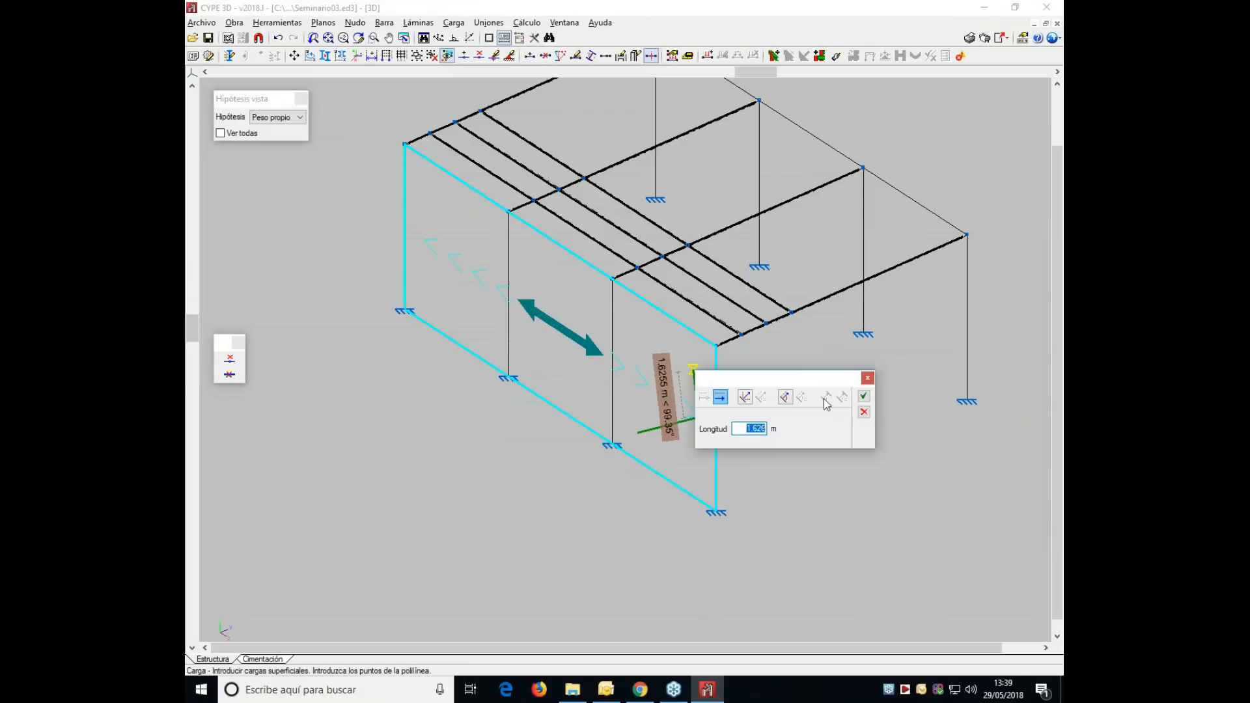
click(864, 397)
click(639, 351)
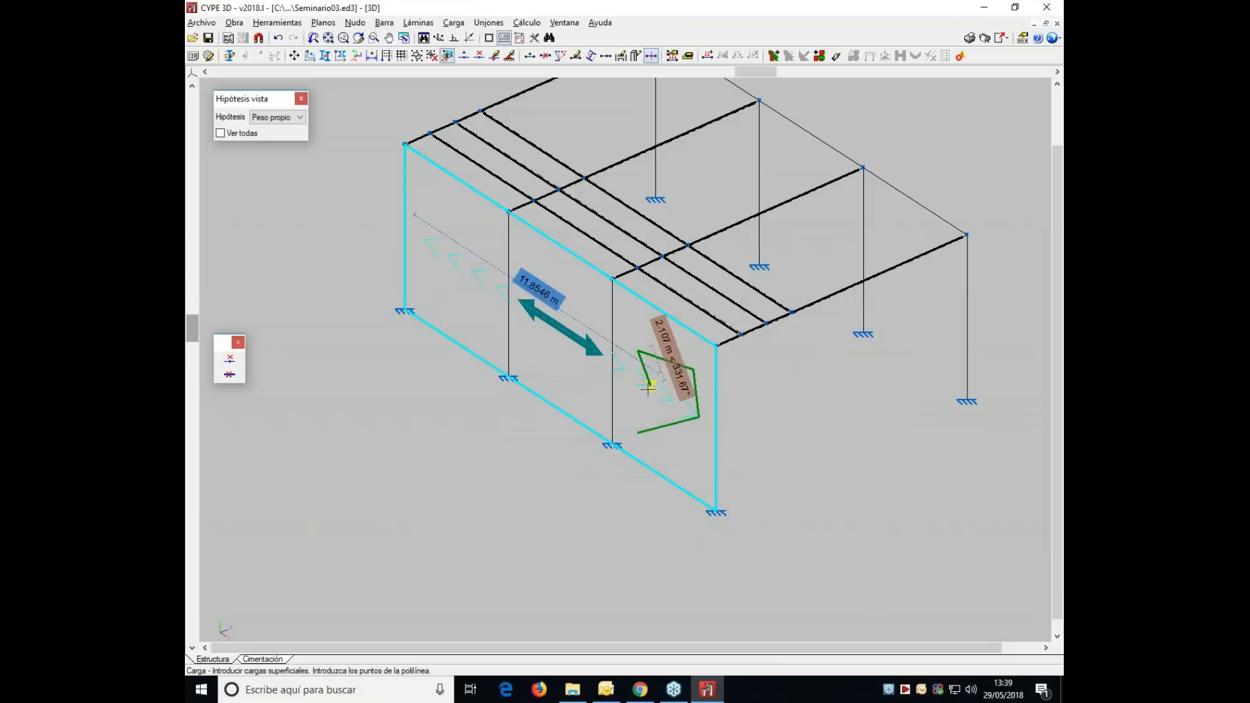
click(638, 433)
right_click(629, 417)
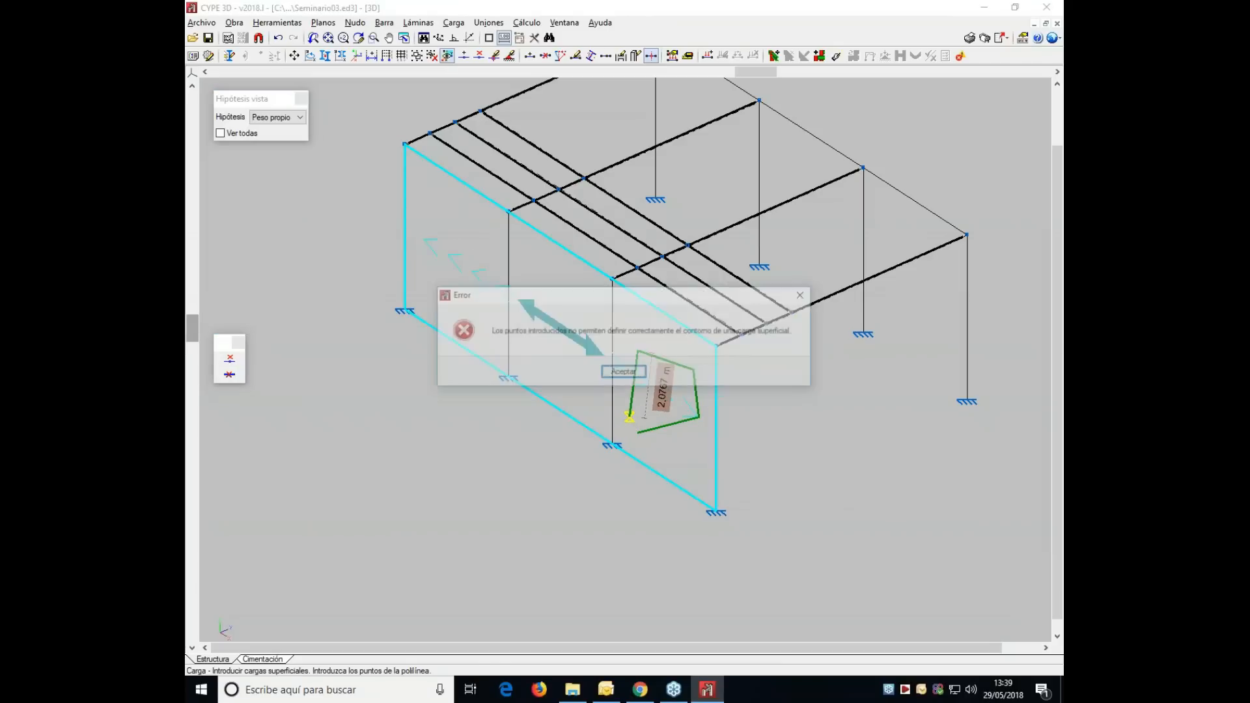
click(624, 374)
- Outline a triangular surface load area with a base about 3.67 m long in the wall panel's bay nearest the front corner
click(636, 410)
click(698, 389)
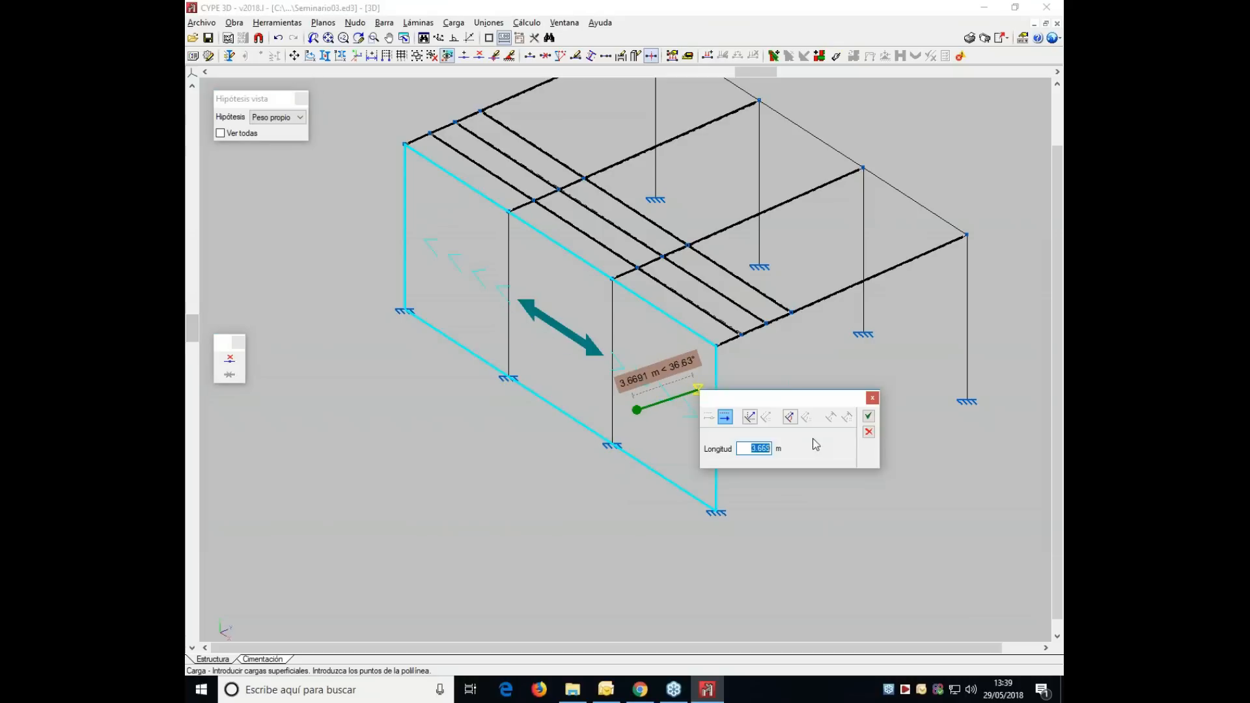
click(866, 417)
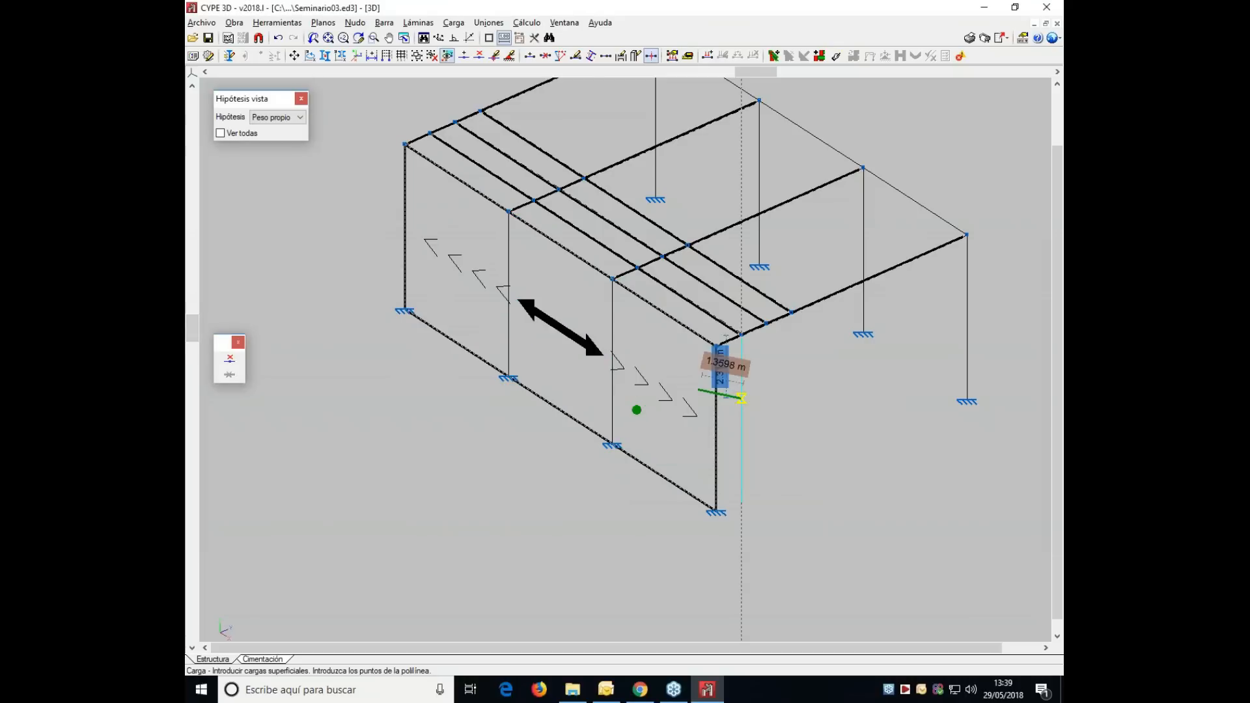
click(642, 333)
click(810, 359)
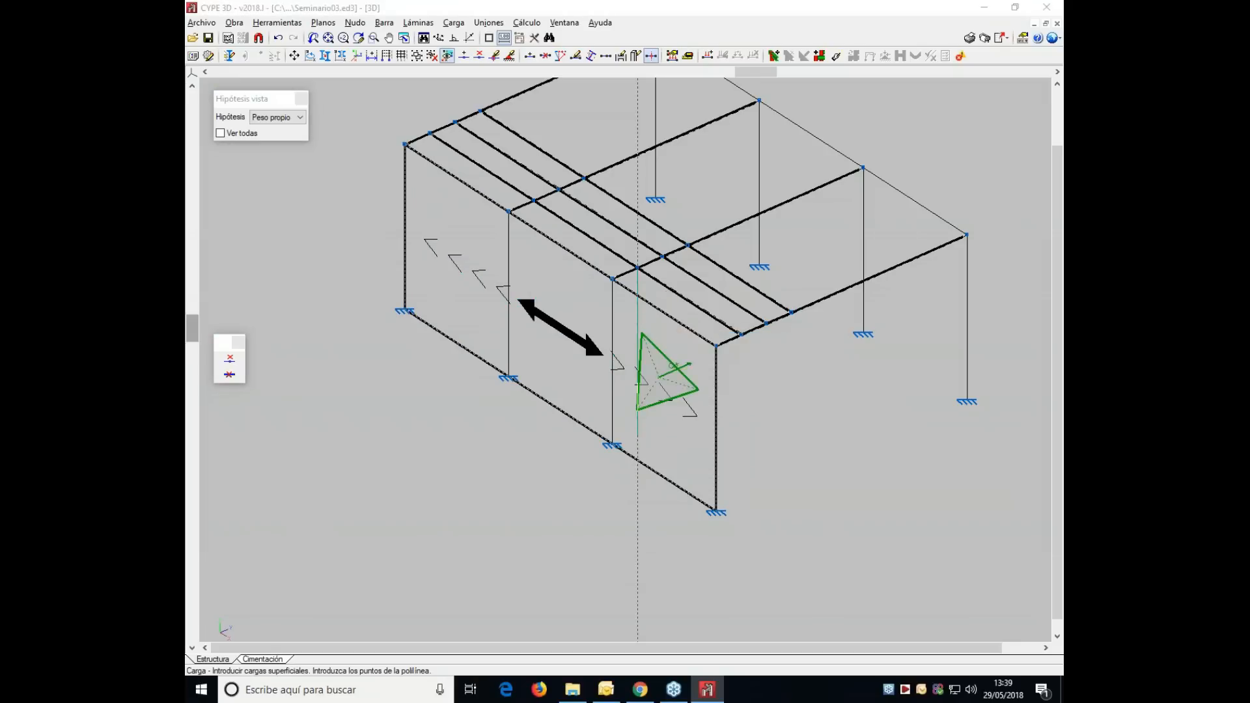
right_click(634, 361)
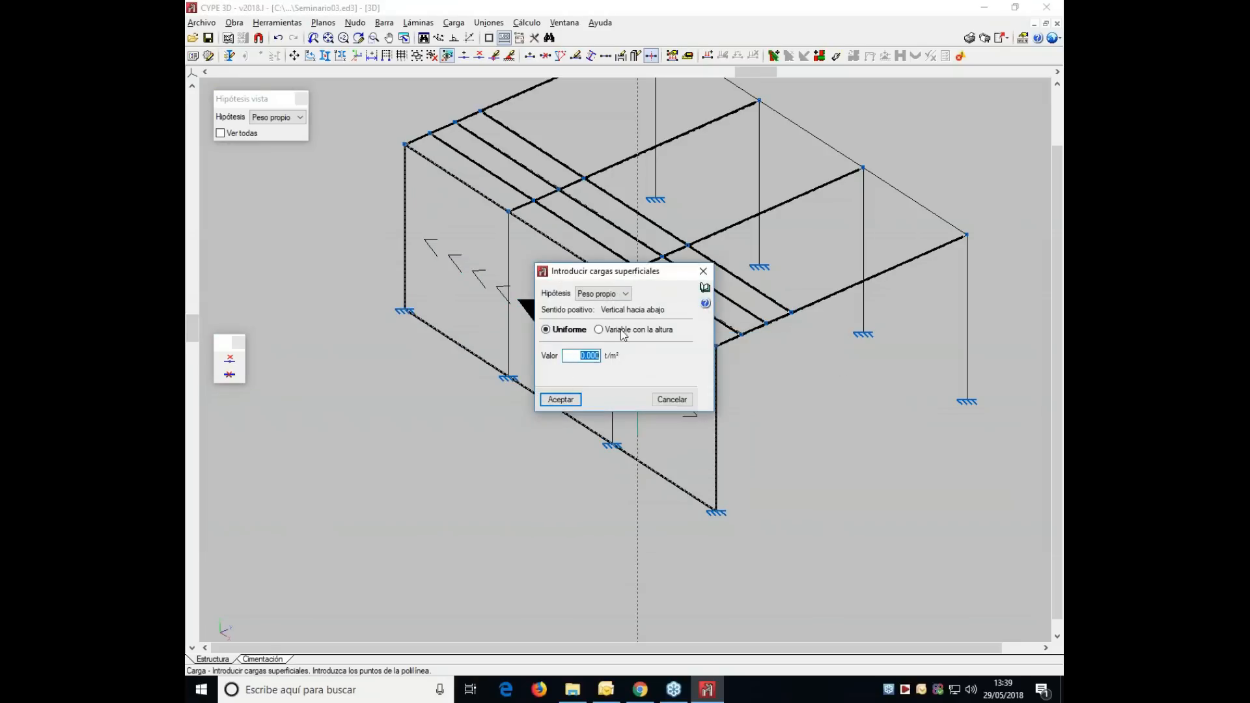
- Assign the triangular area a uniform Peso propio surface load of 0.1 t/m²
click(612, 296)
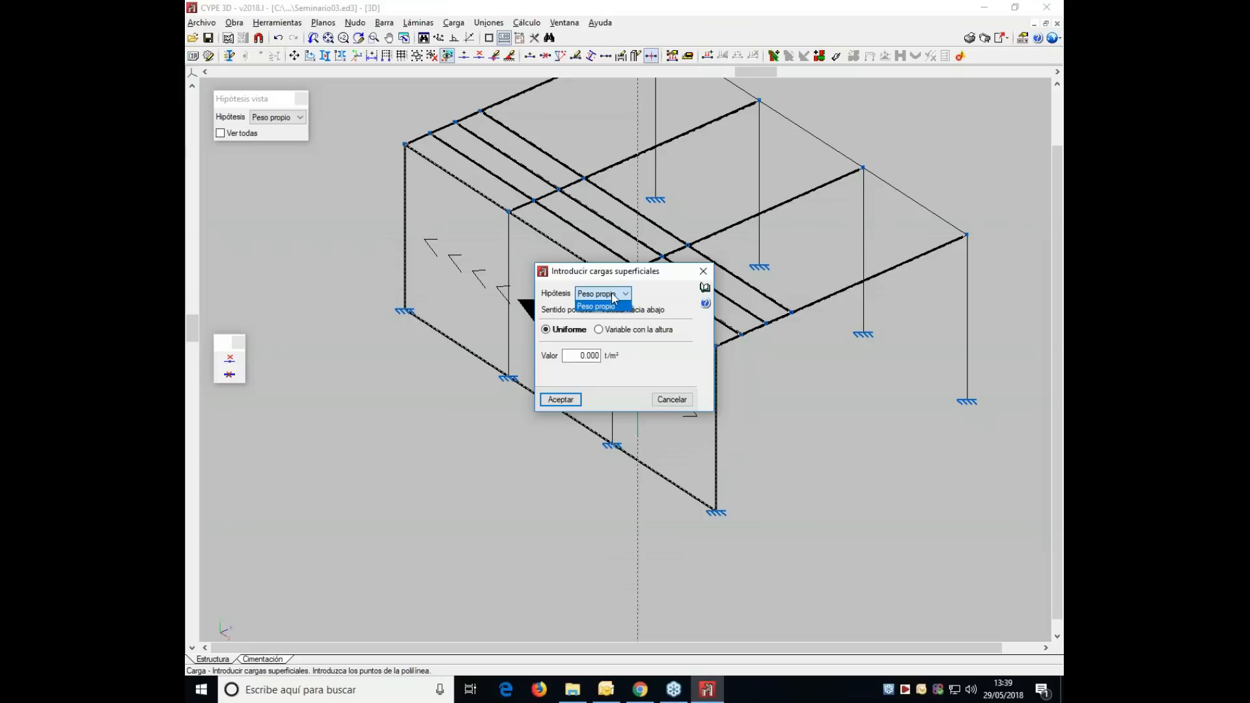
click(612, 304)
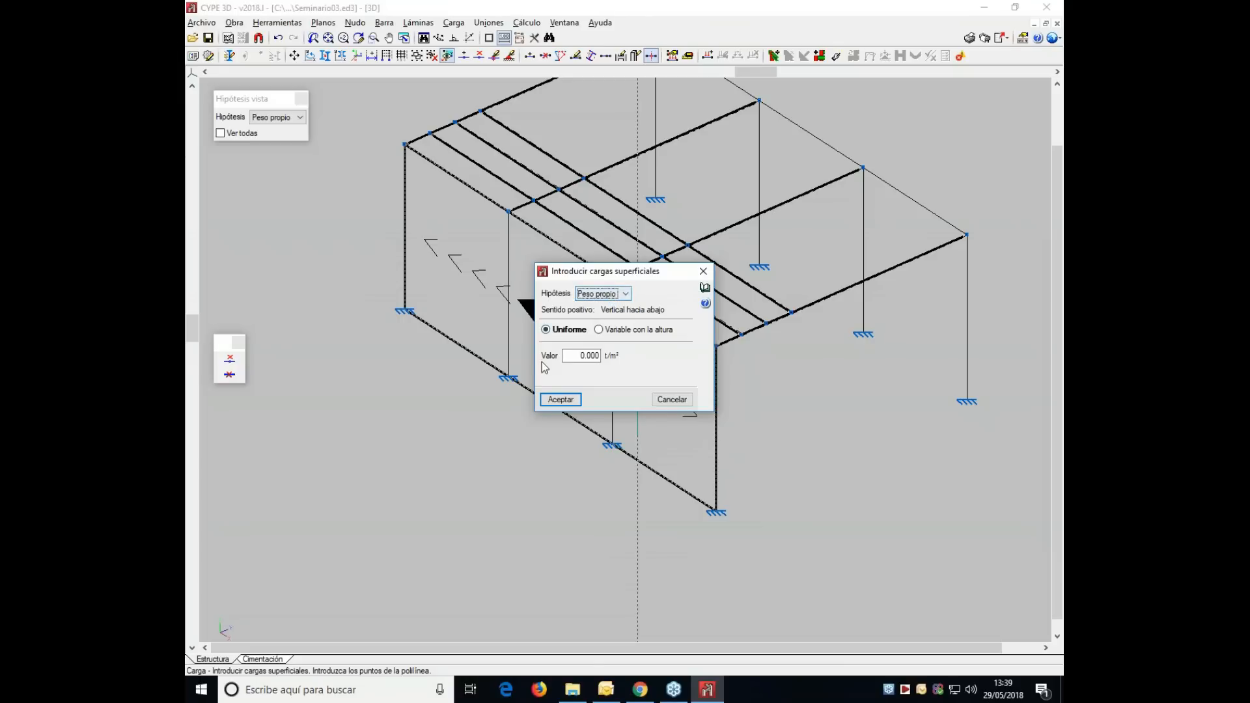
key(Tab)
text(0.1)
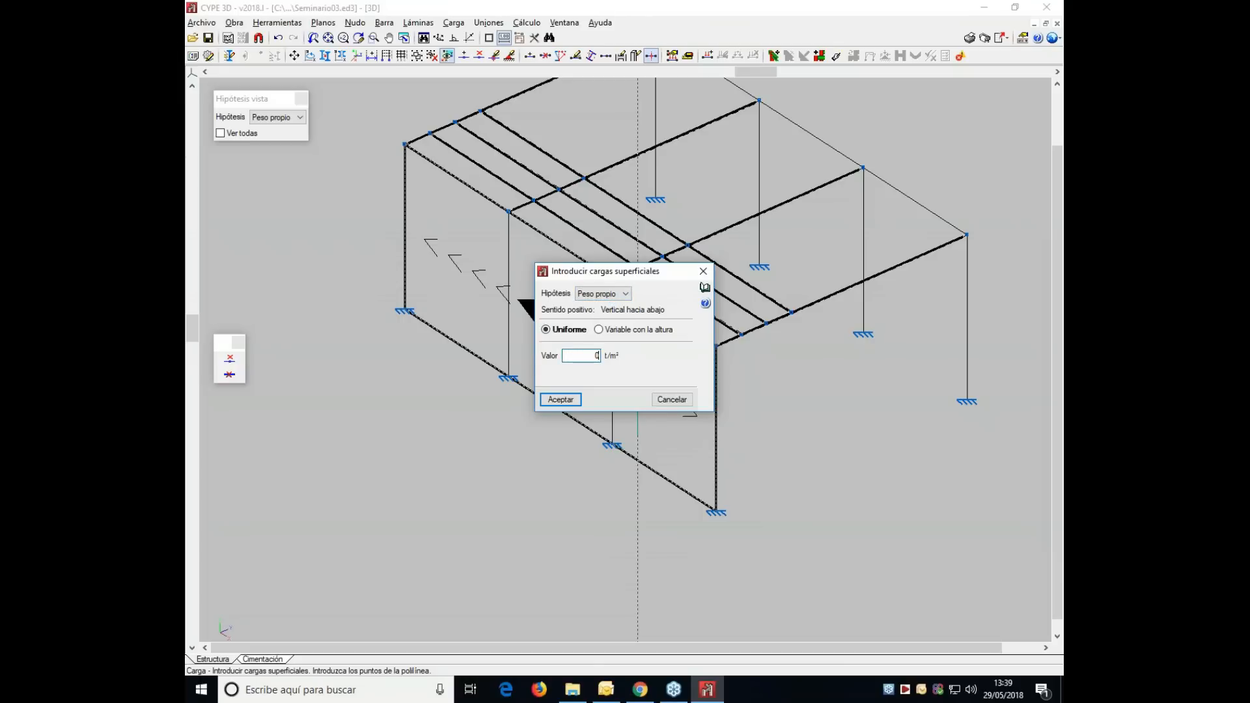
click(560, 400)
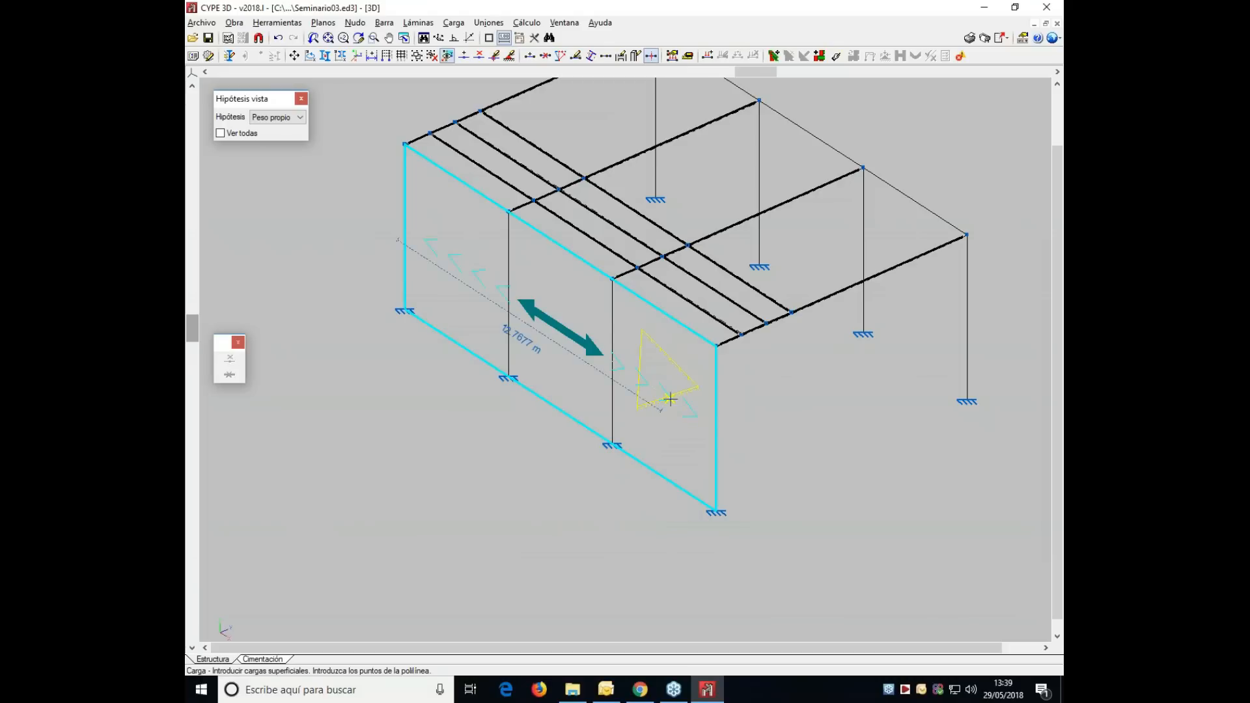
click(685, 435)
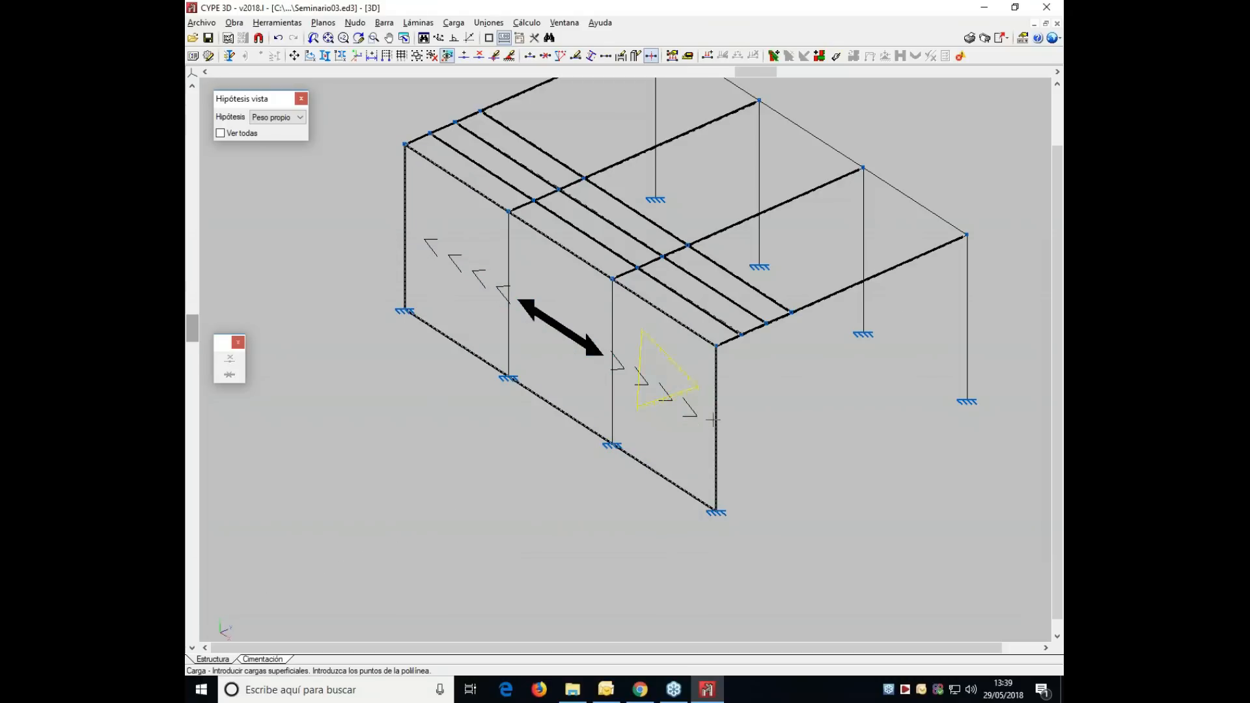
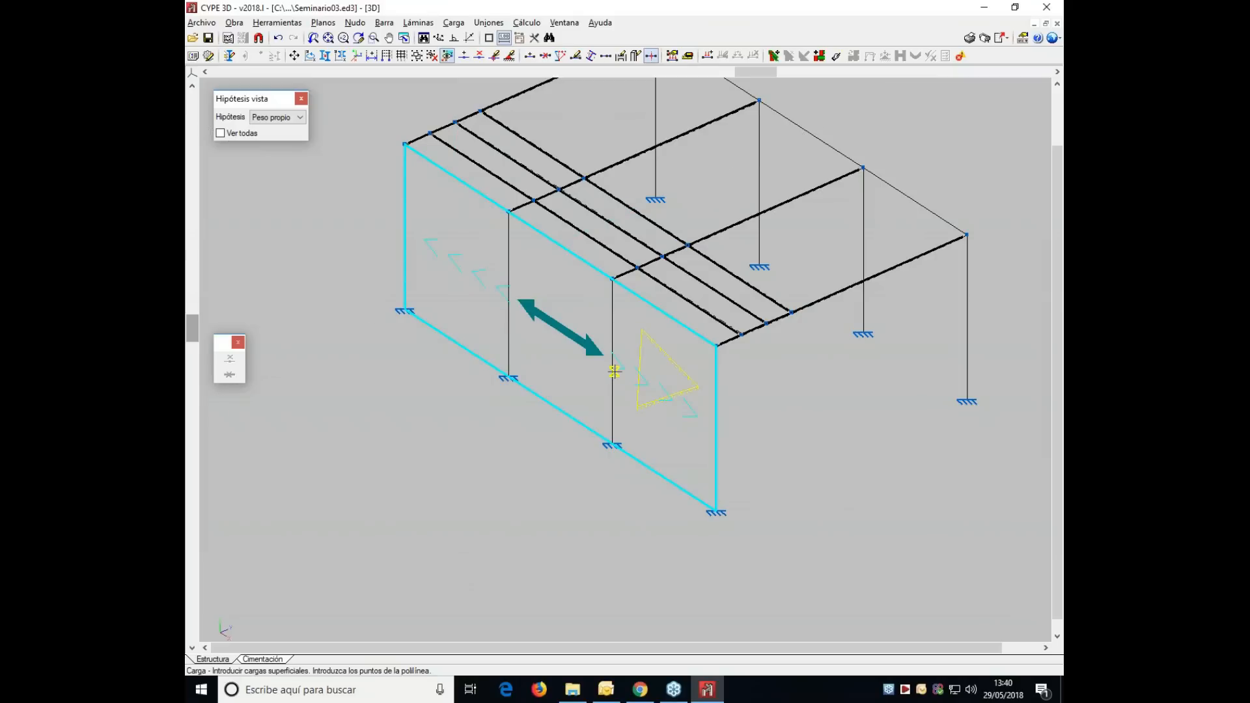
- Try to define a surface load strip about 1.5 m high along the full base of the side wall panel
click(384, 22)
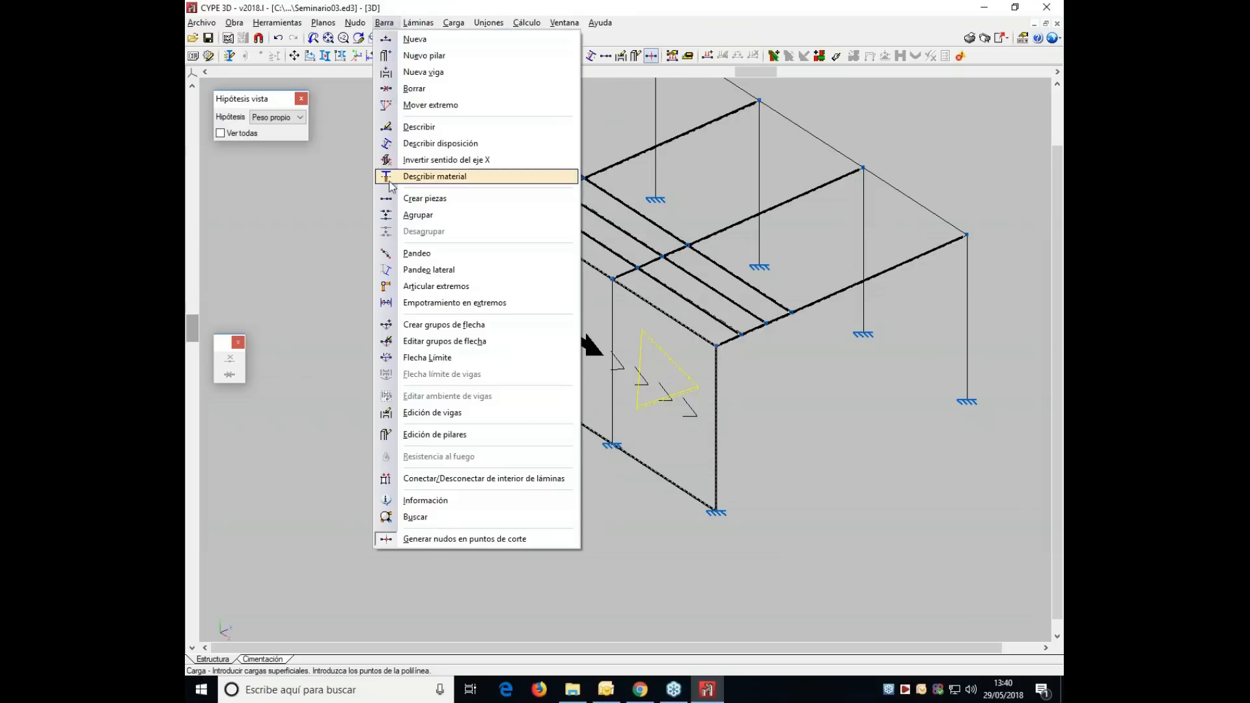
mouse_move(454, 24)
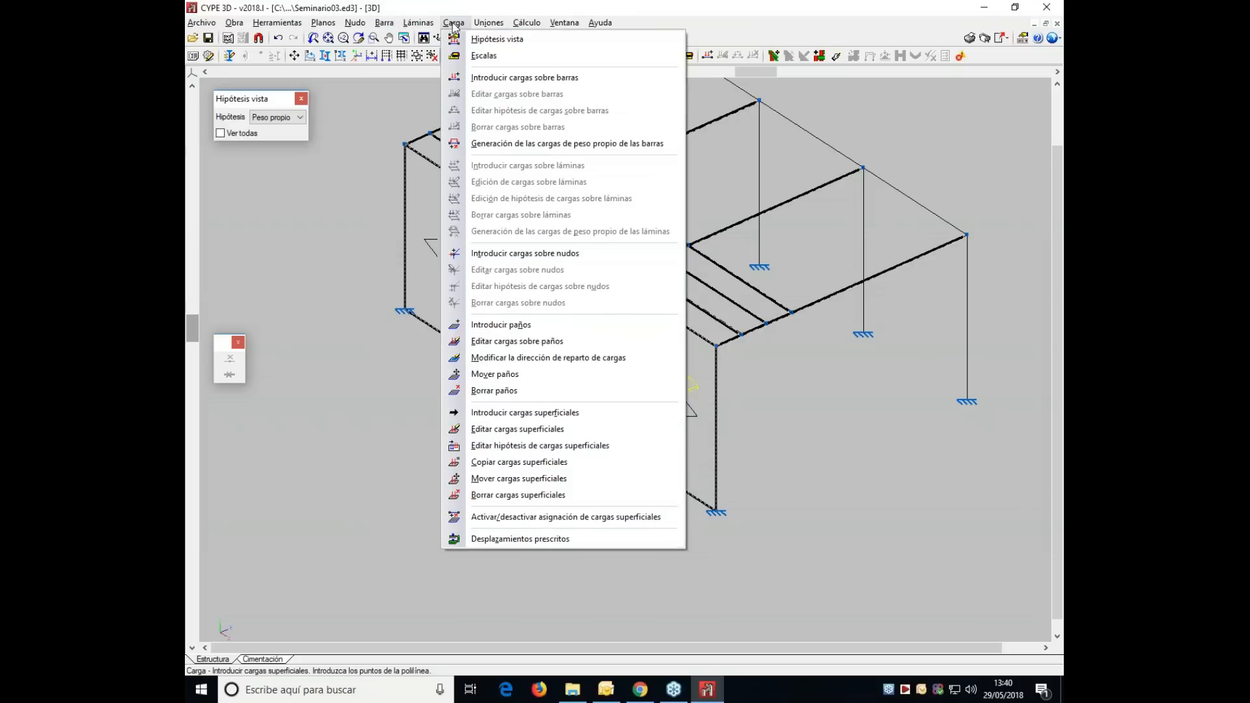
click(473, 412)
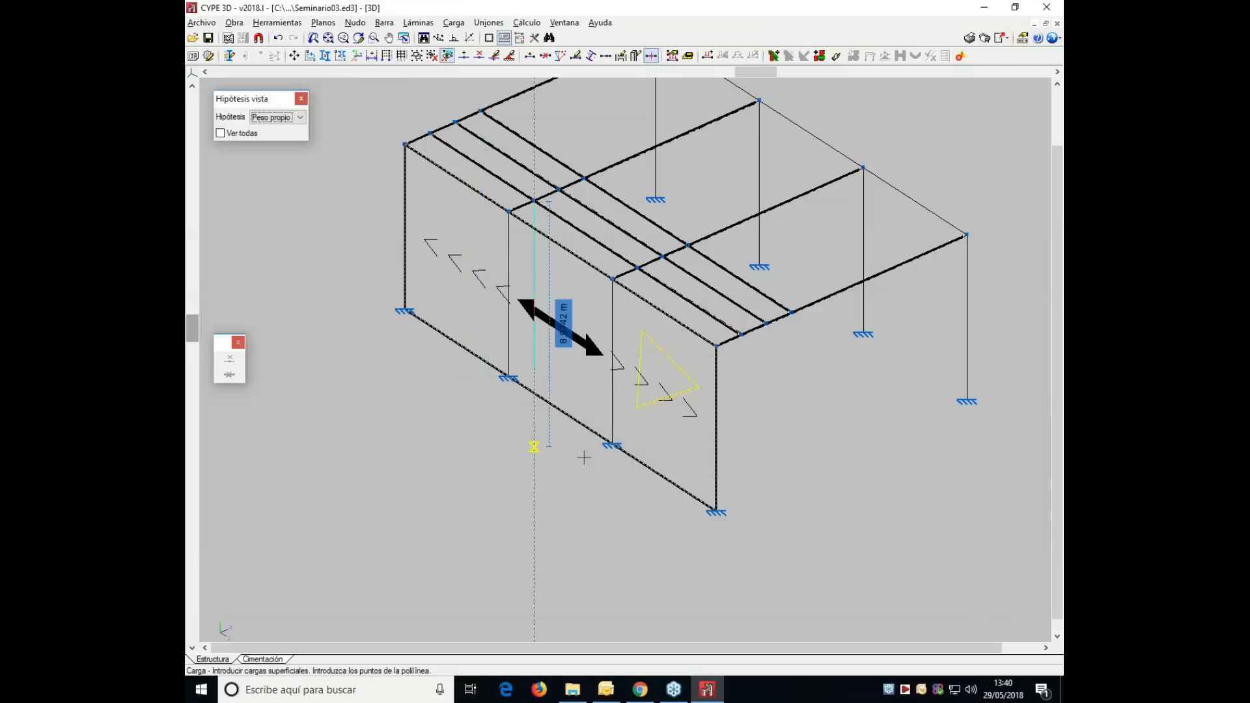
click(715, 511)
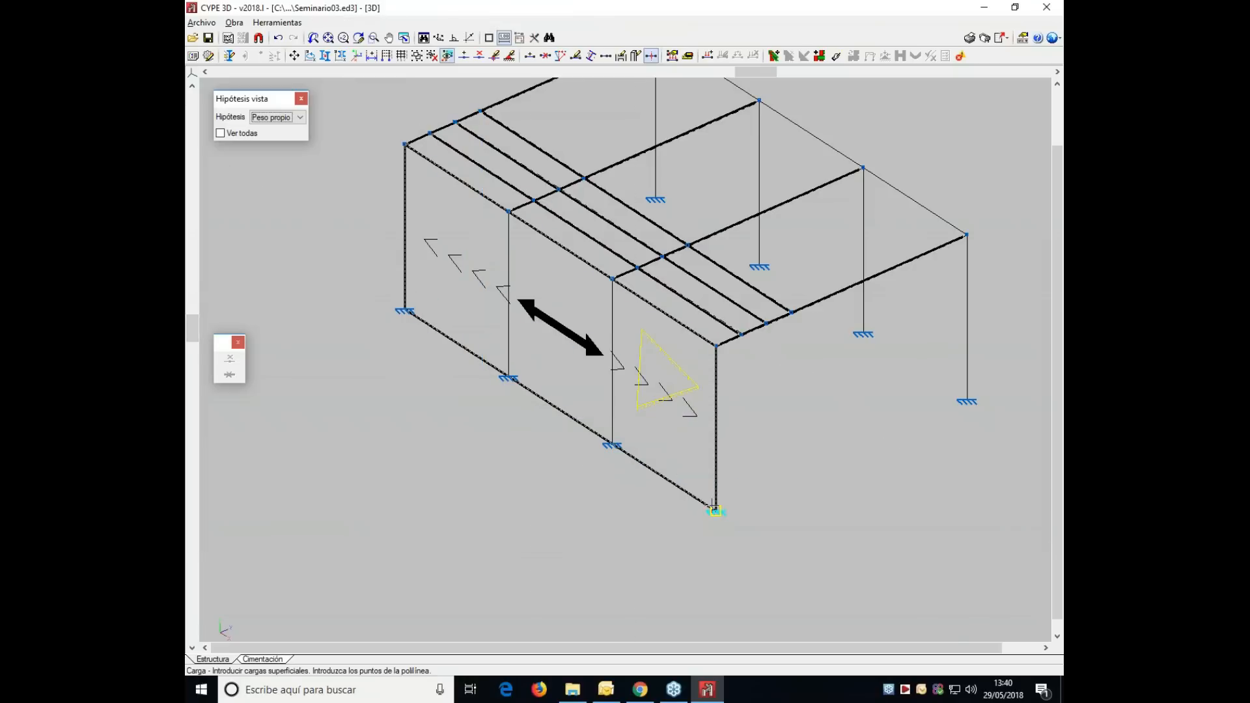
click(715, 470)
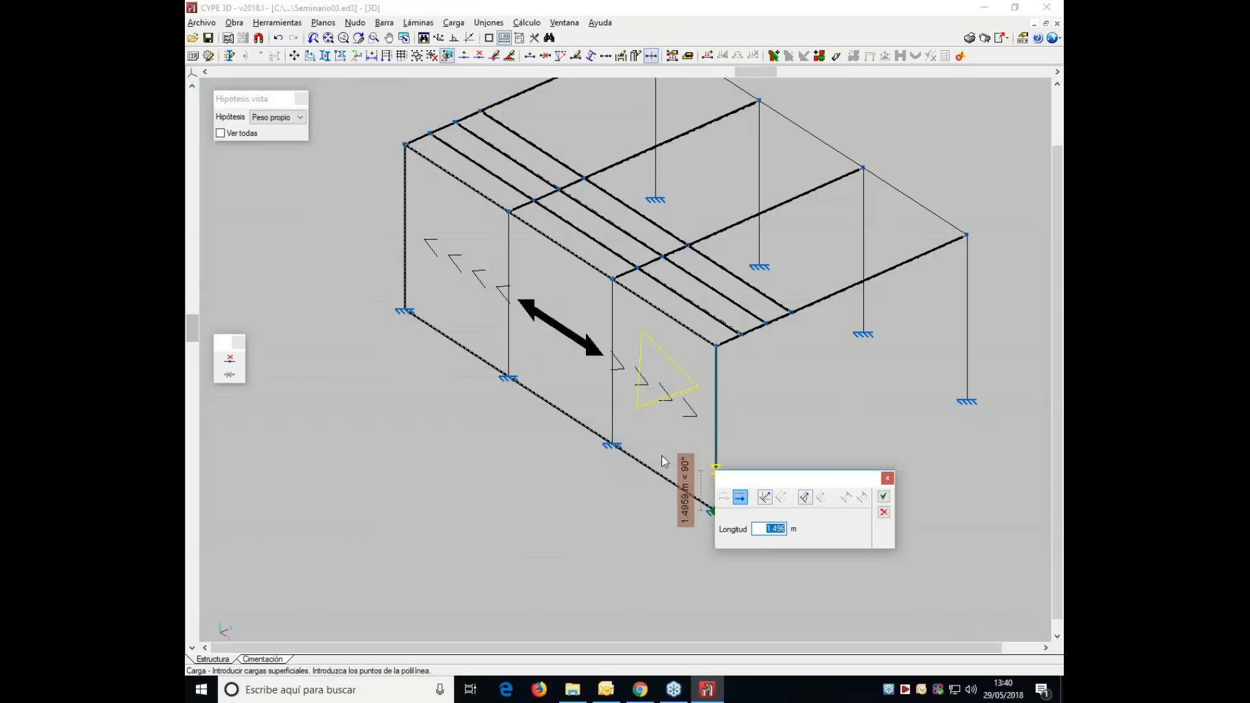
click(886, 498)
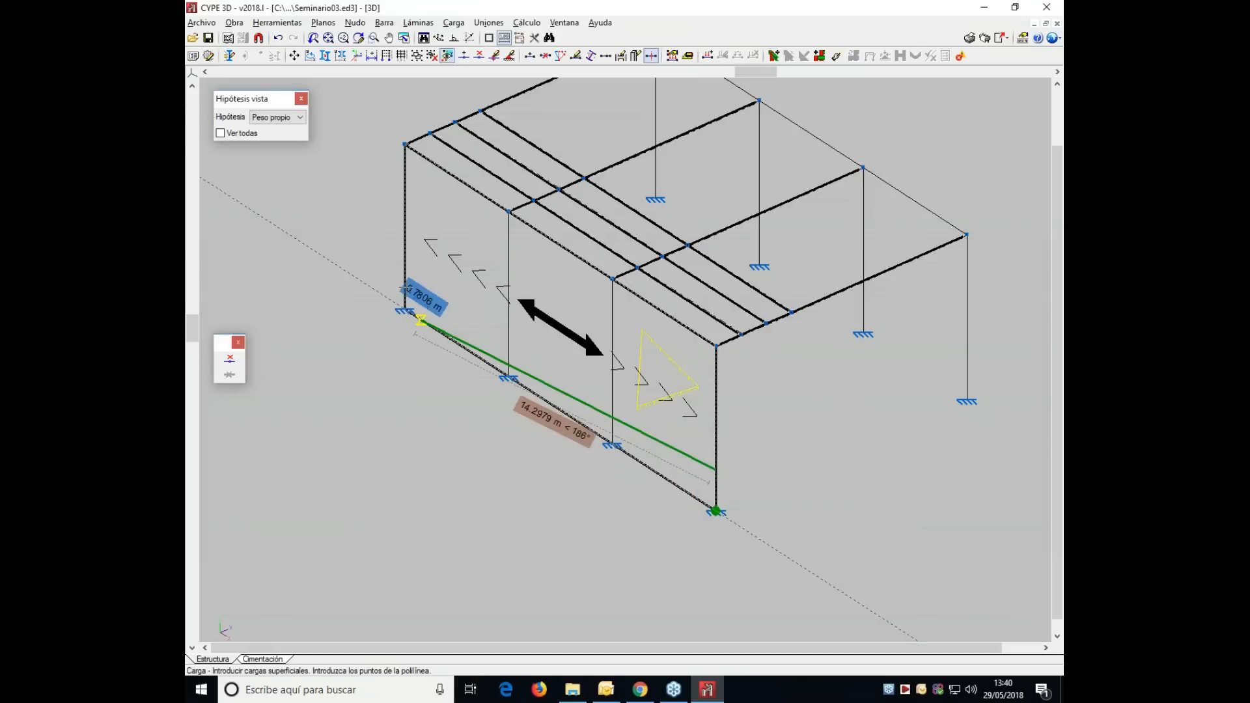
click(405, 259)
click(405, 268)
click(404, 308)
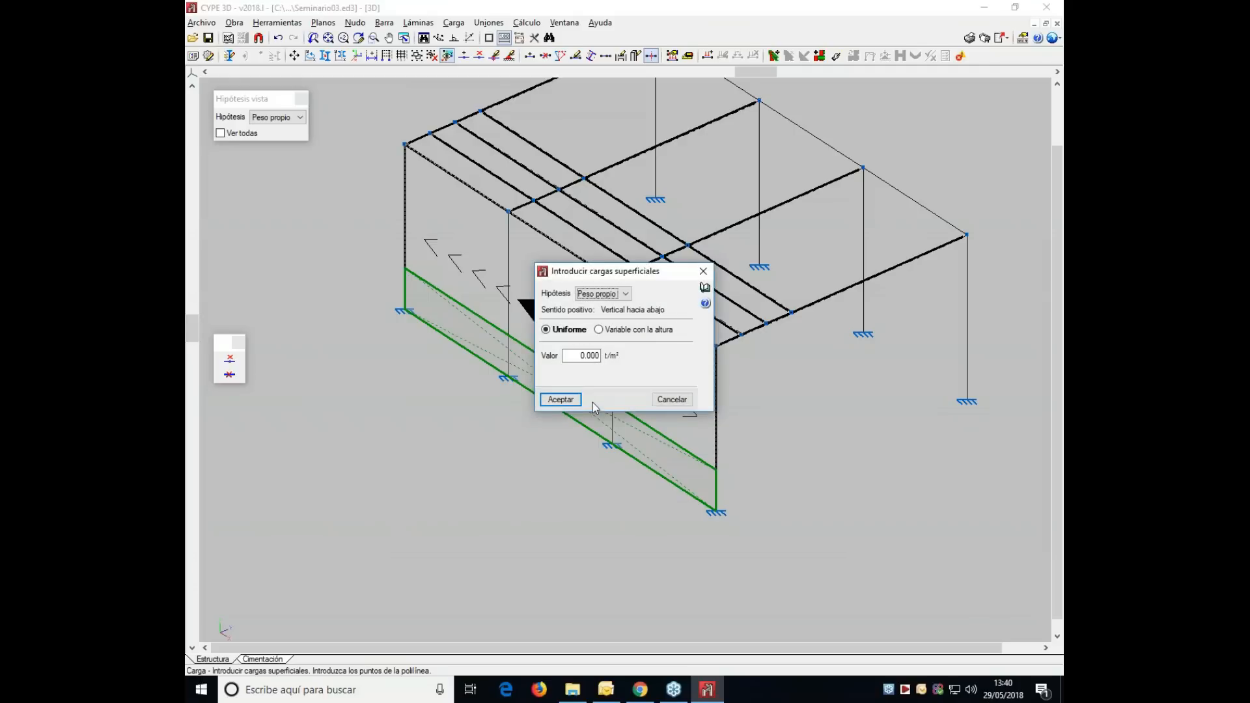
click(688, 401)
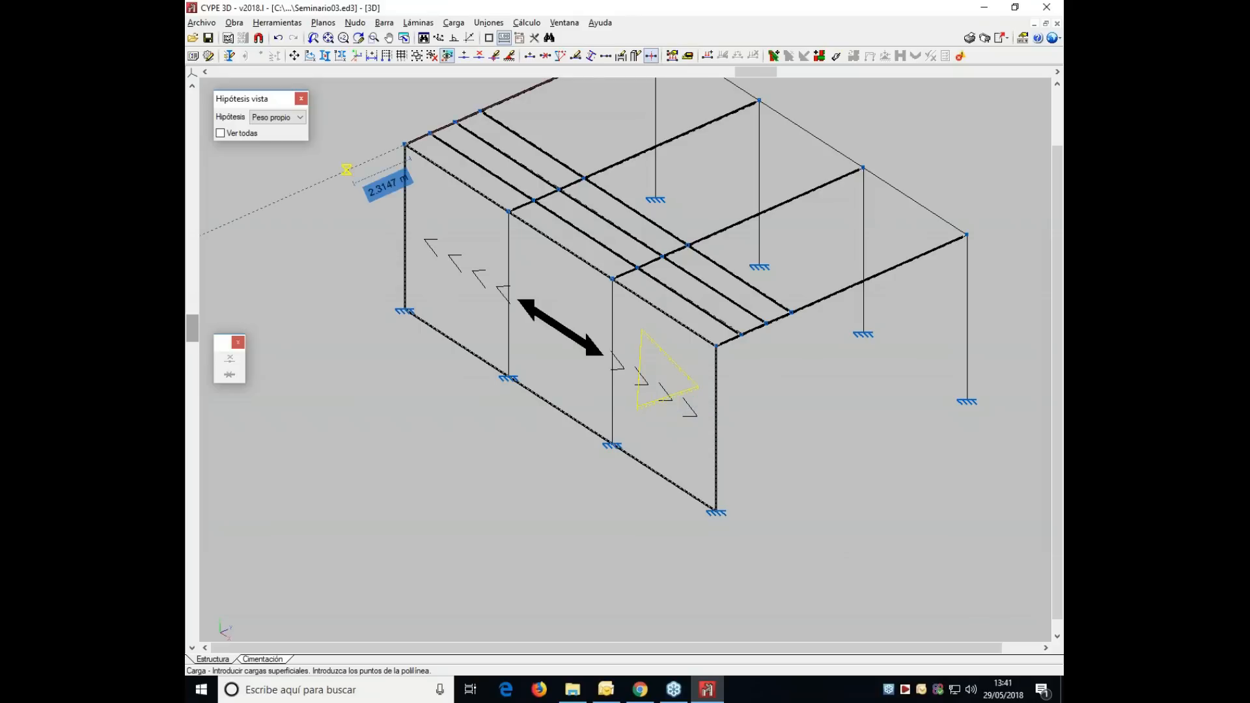
- Open the recent file Seminario04.ed3
click(201, 22)
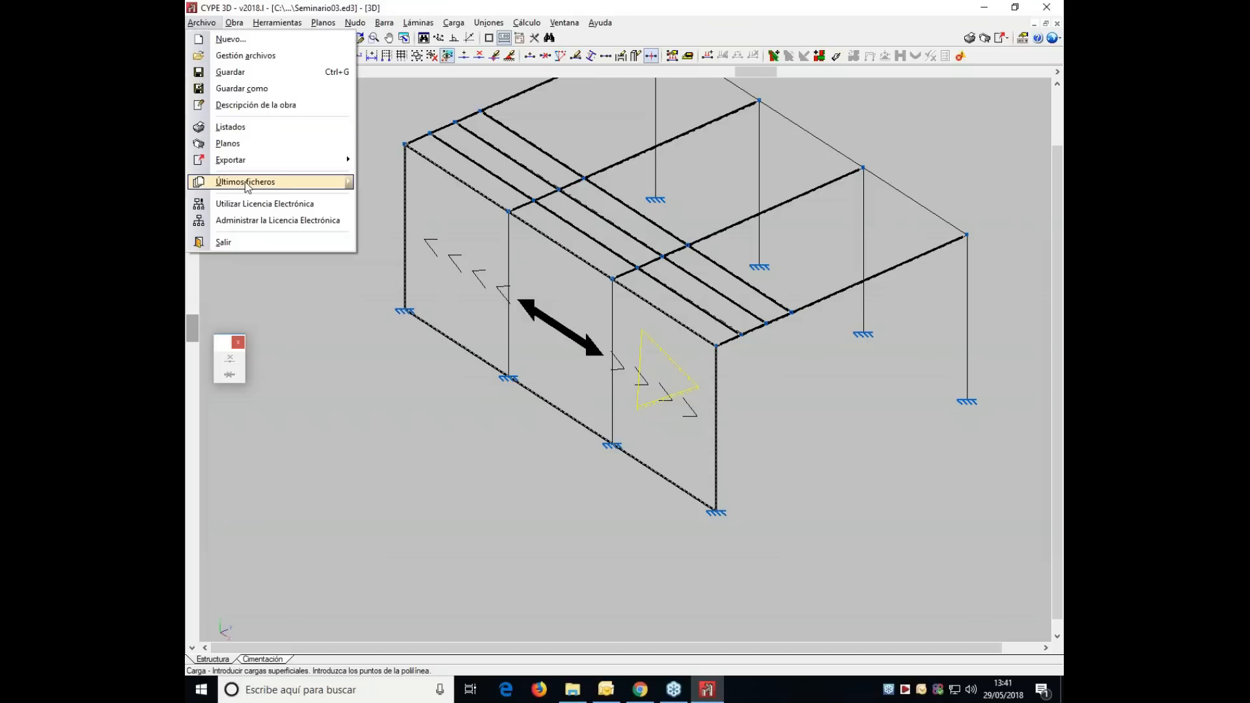
mouse_move(246, 182)
click(440, 198)
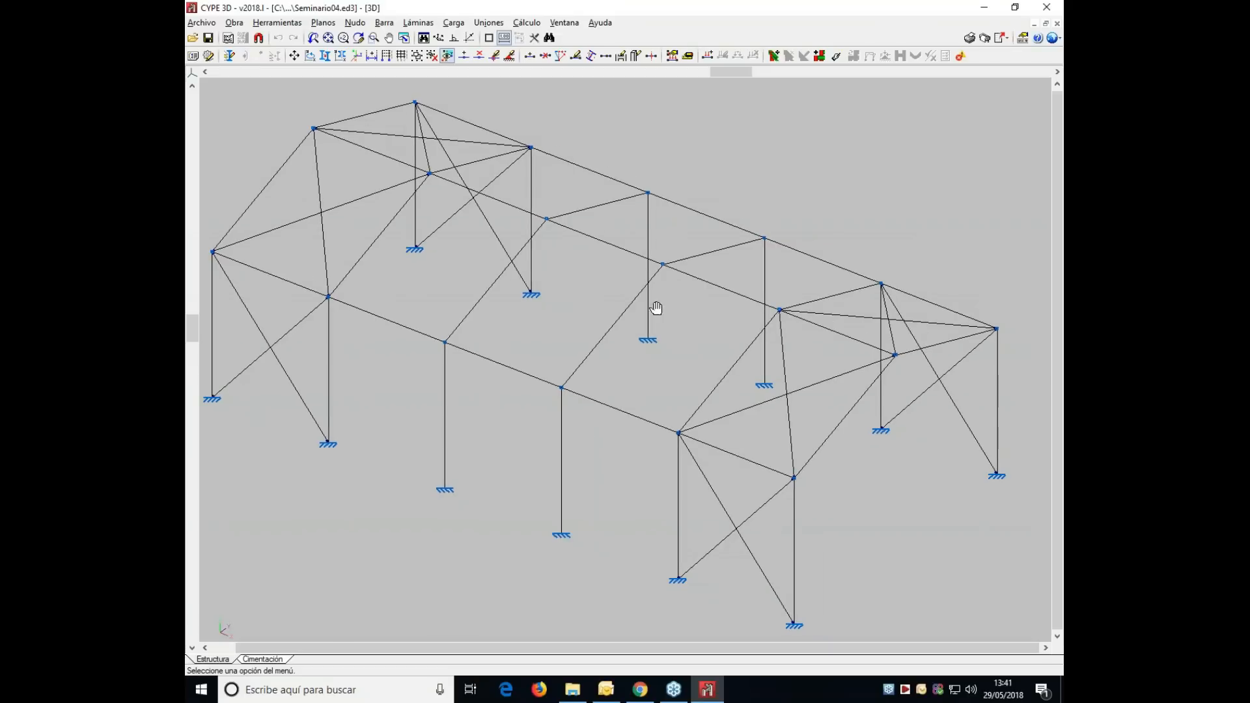
- Display the Peso propio load case on the structure and examine the loads on the frame bars
click(422, 23)
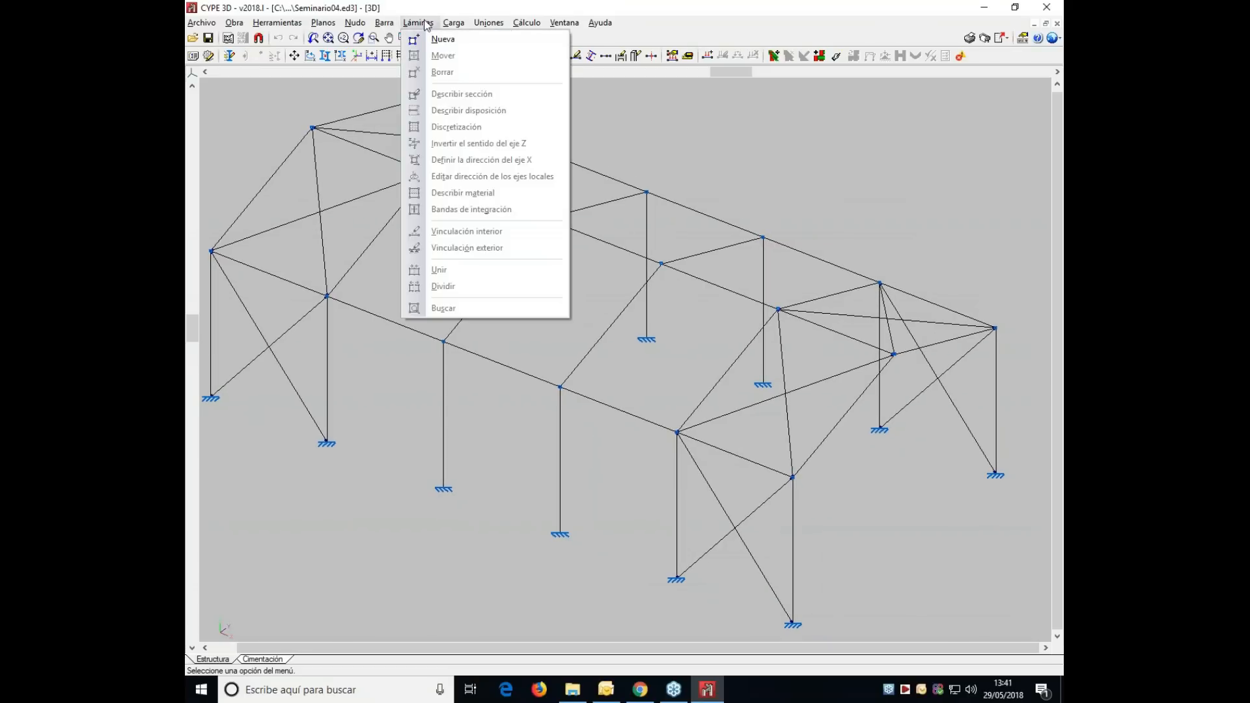
click(464, 39)
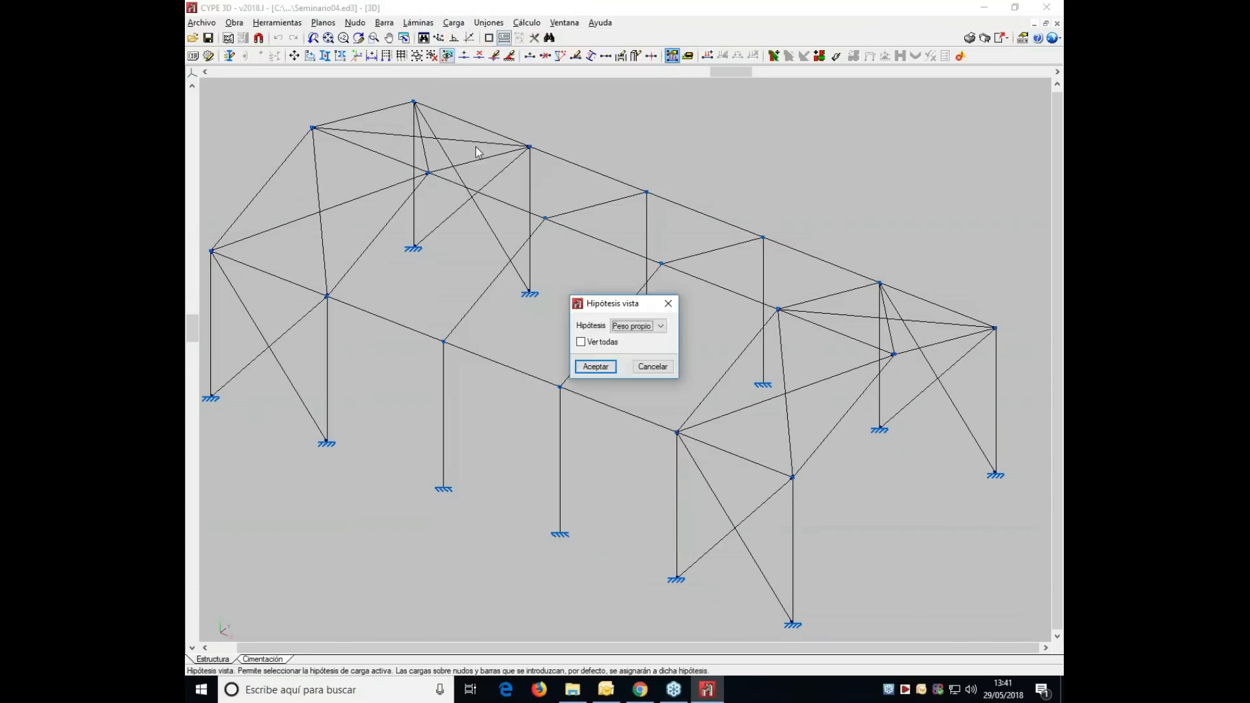
click(623, 328)
click(623, 330)
click(595, 366)
scroll(764, 354, up, 2)
scroll(765, 353, up, 5)
scroll(810, 245, up, 1)
scroll(810, 245, down, 3)
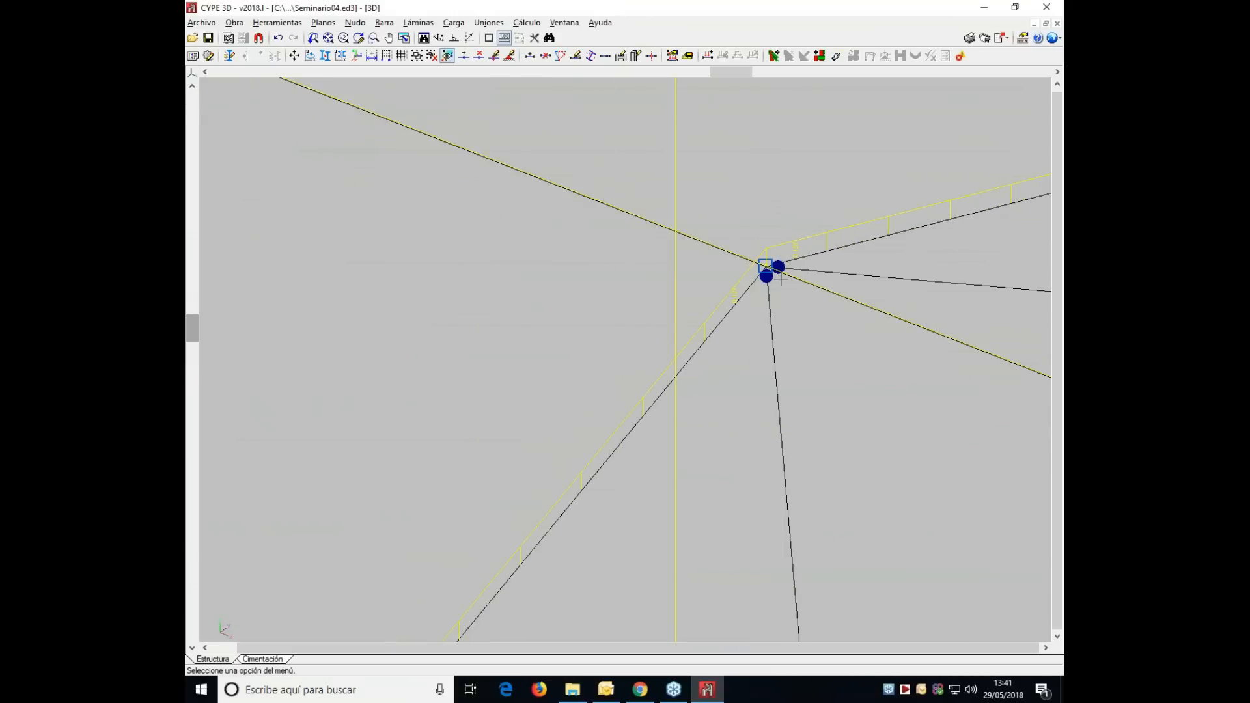
scroll(755, 254, down, 3)
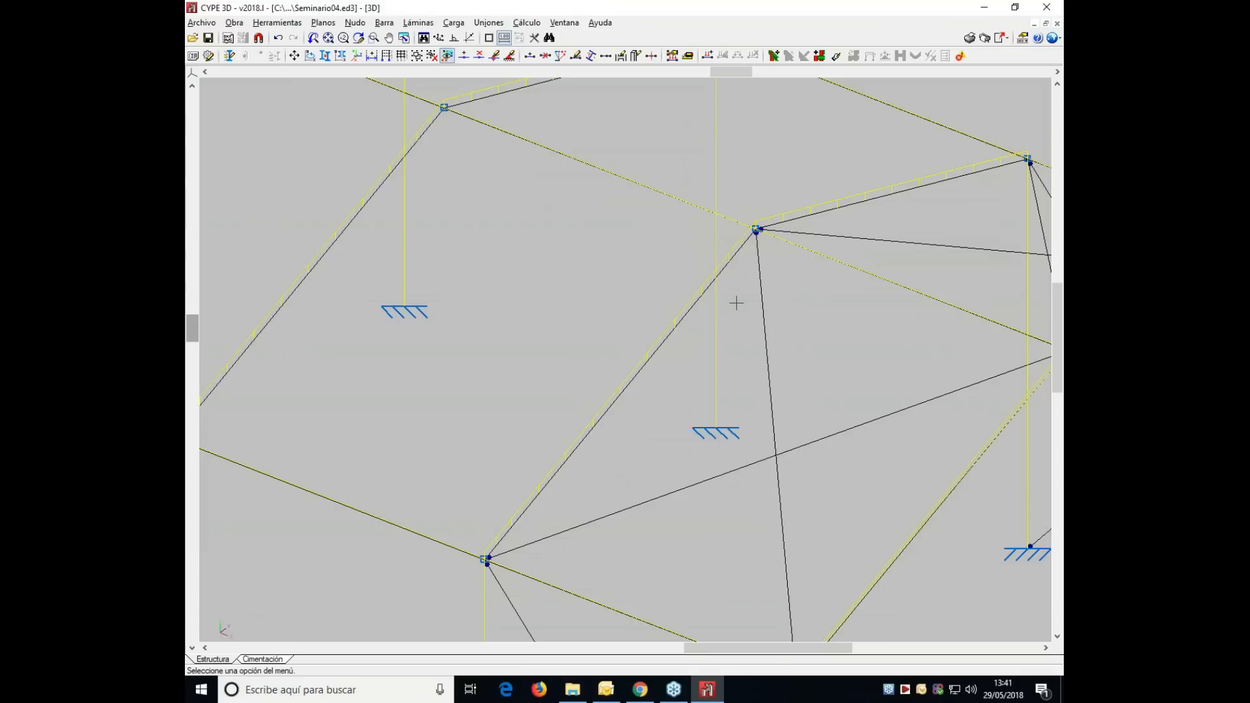
scroll(736, 303, down, 6)
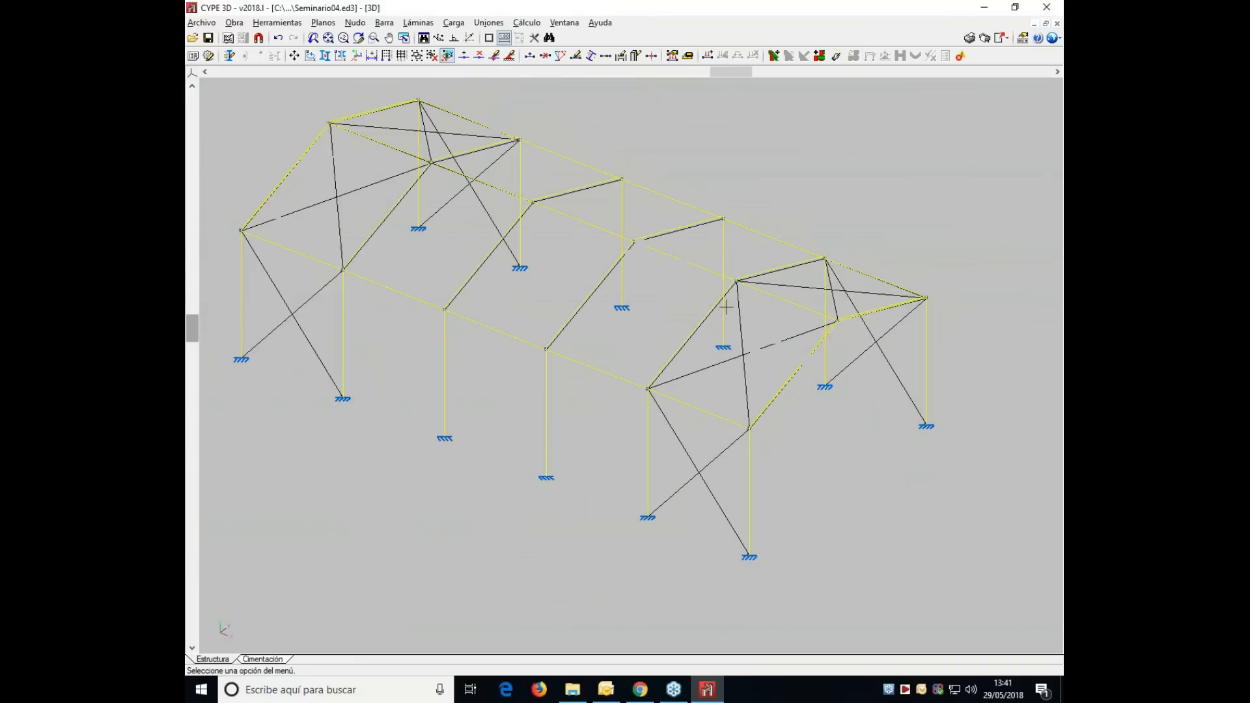
scroll(725, 307, up, 1)
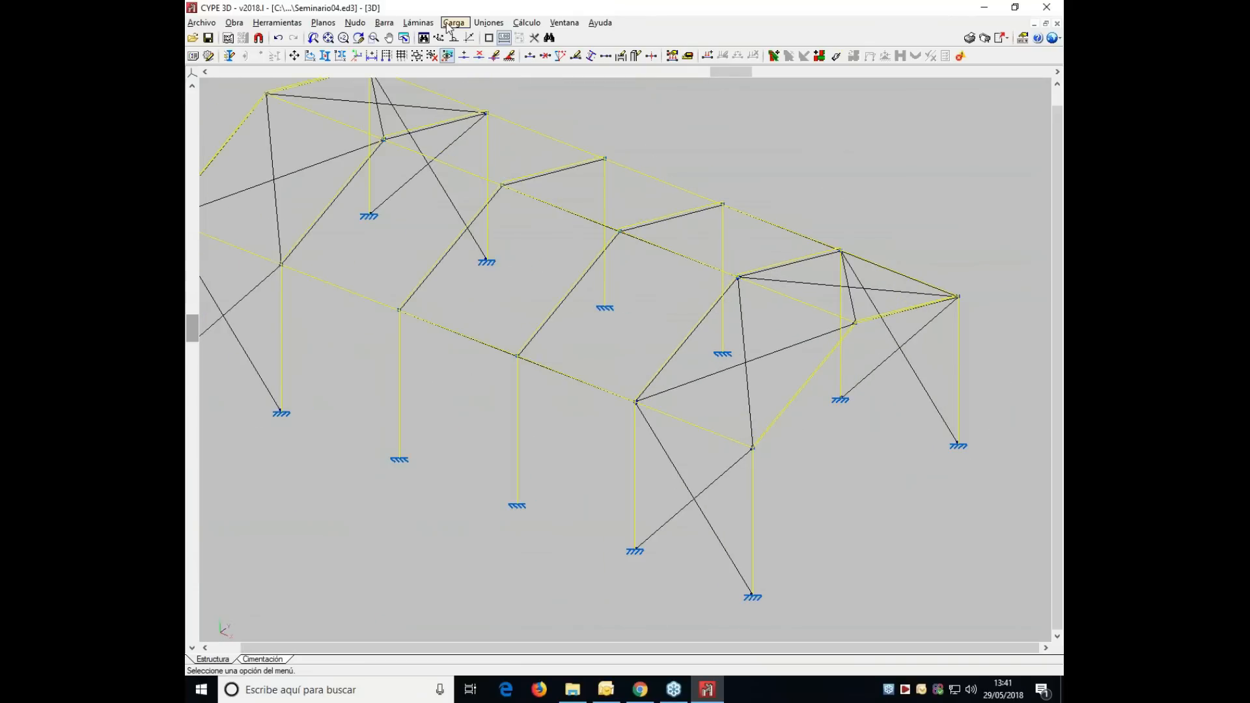
- Check the lateral buckling lengths and coefficients assigned to the rafters and columns
click(383, 22)
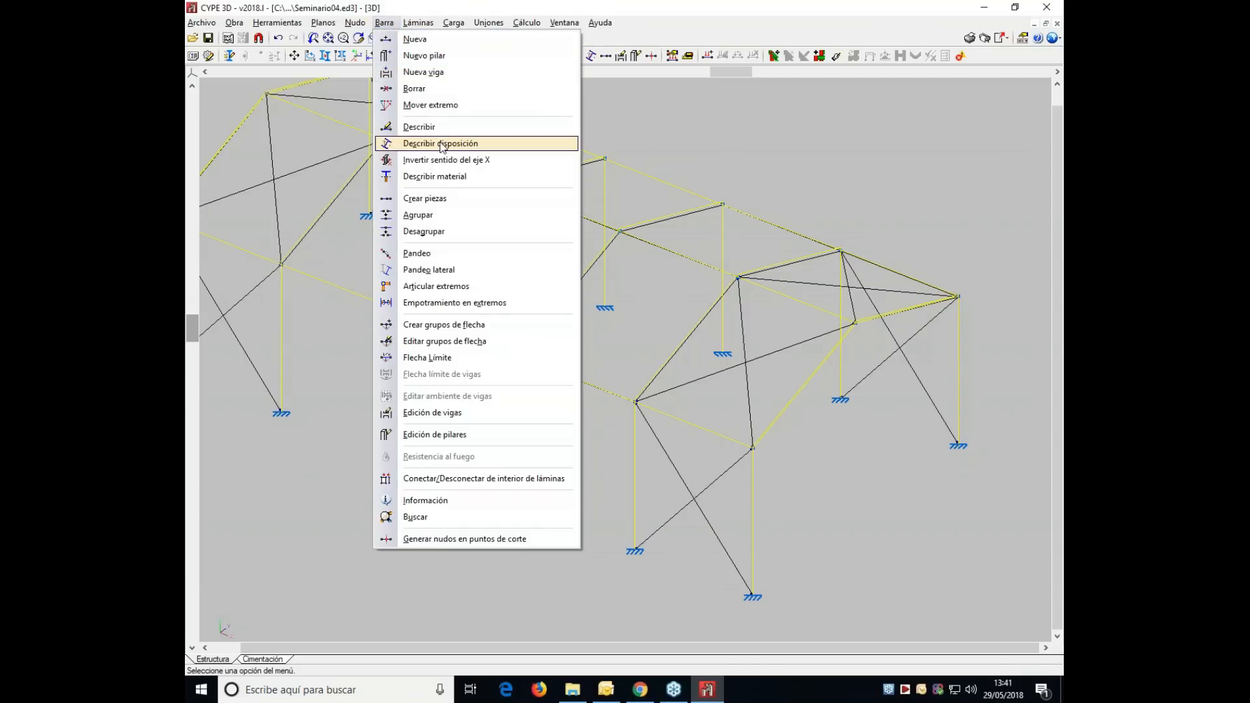
click(430, 269)
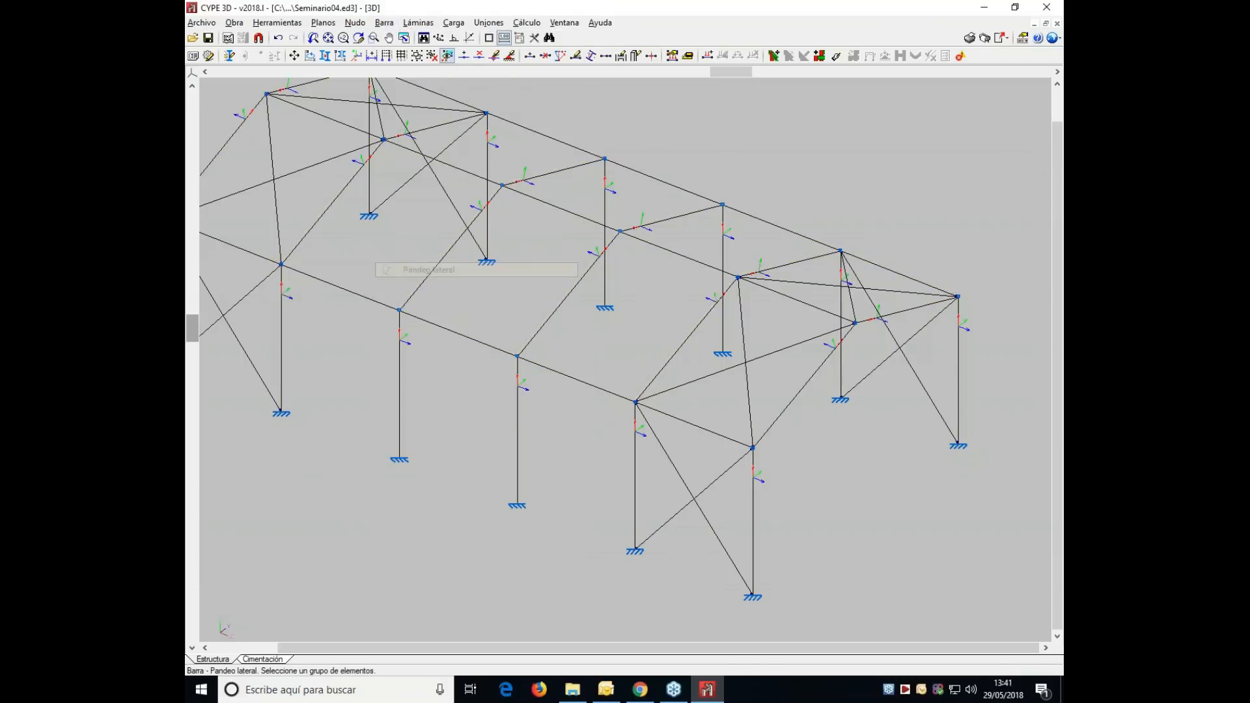
scroll(671, 351, up, 2)
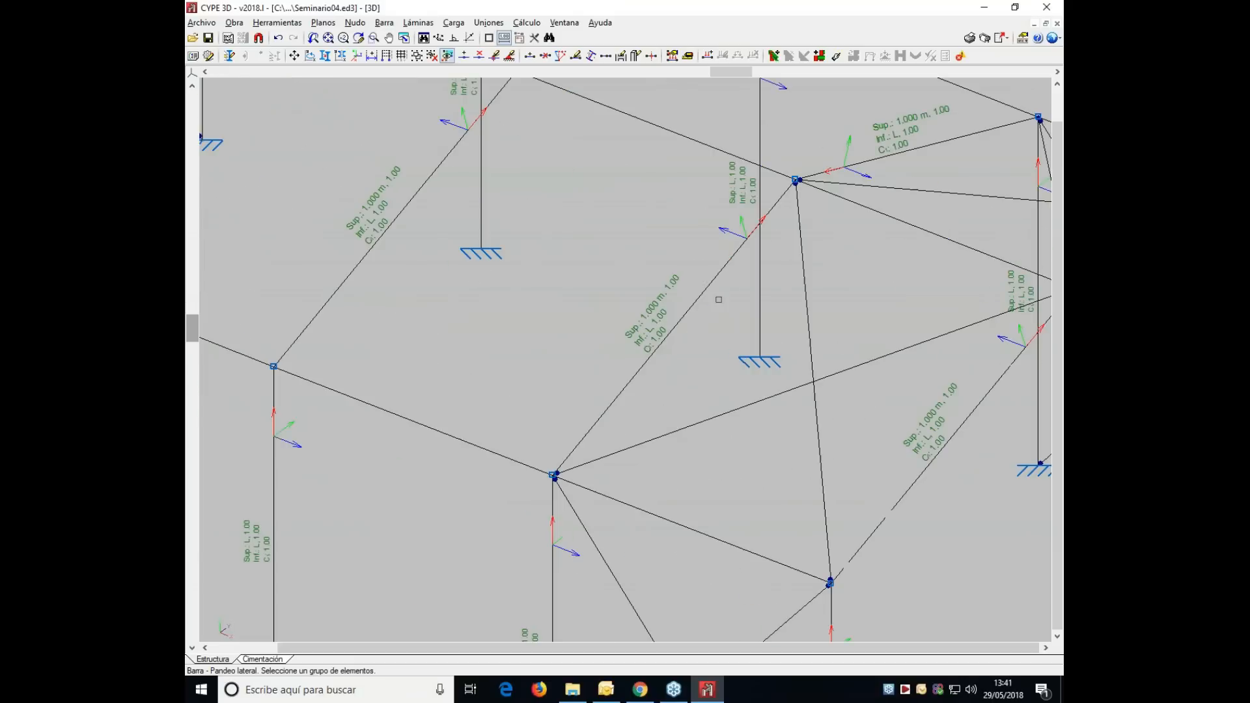
scroll(682, 304, up, 2)
scroll(650, 352, up, 2)
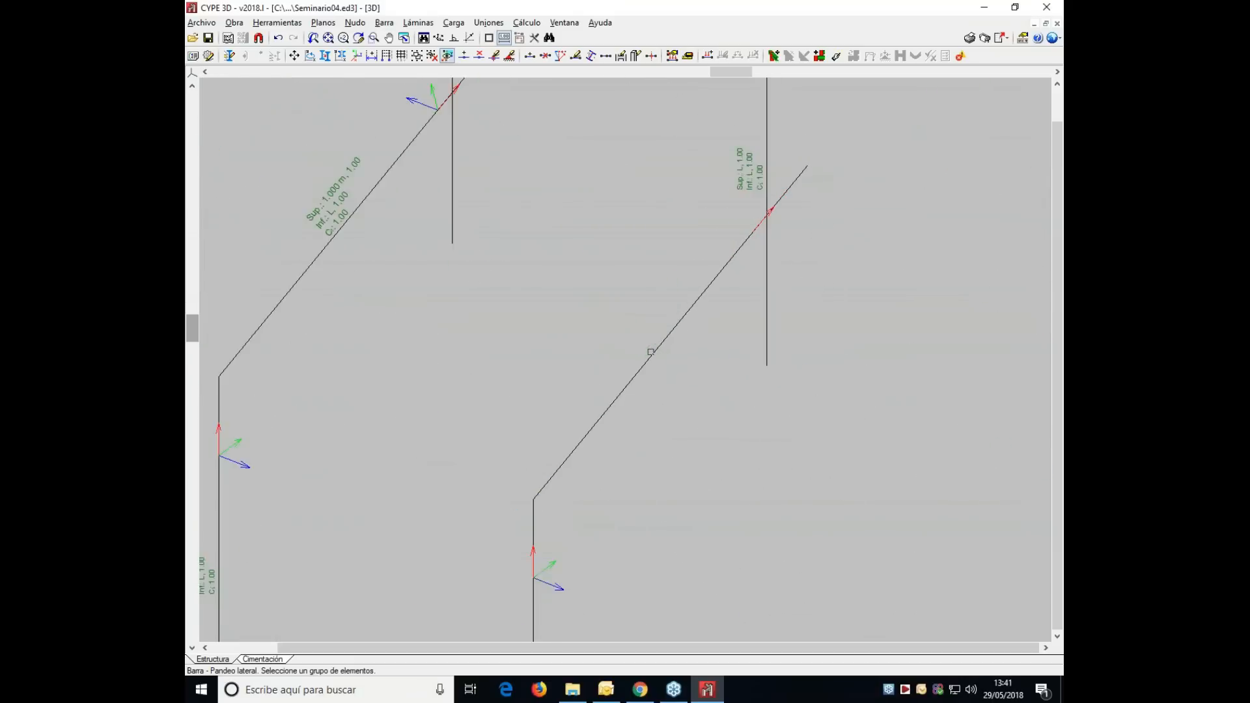
scroll(651, 352, down, 6)
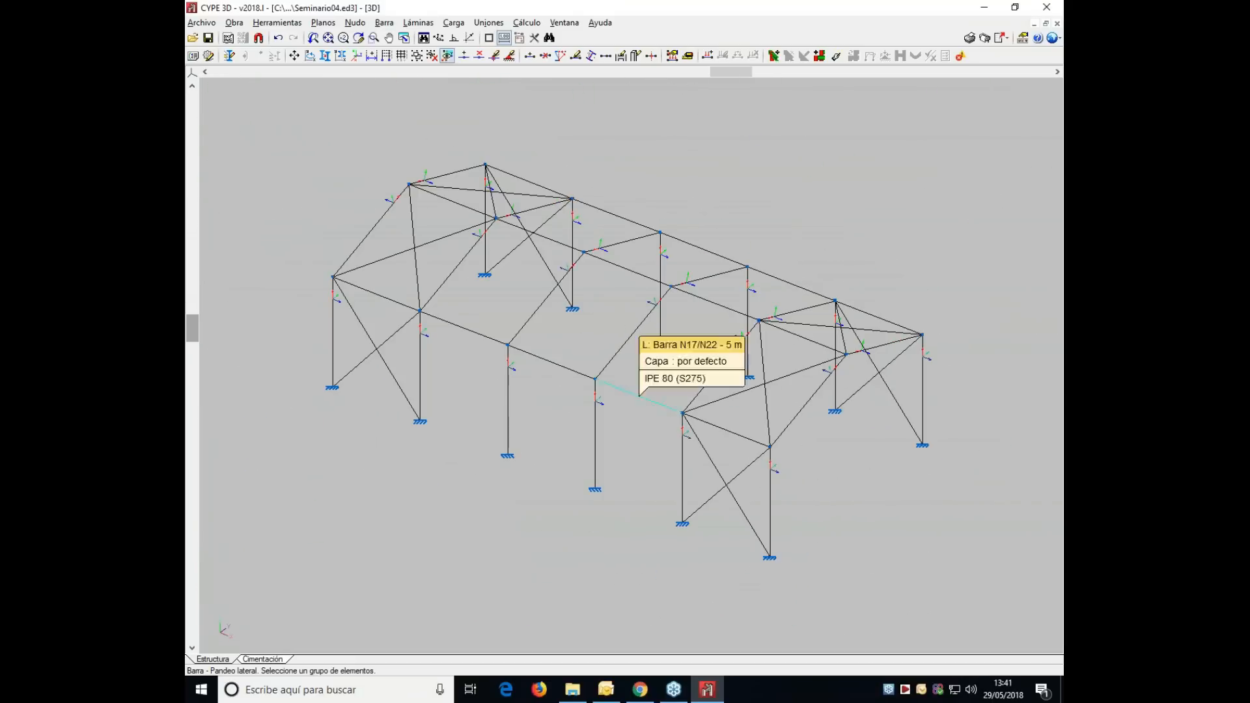
- Review the section descriptions assigned to the longitudinal beams and the bracing ties in the end bay
click(384, 23)
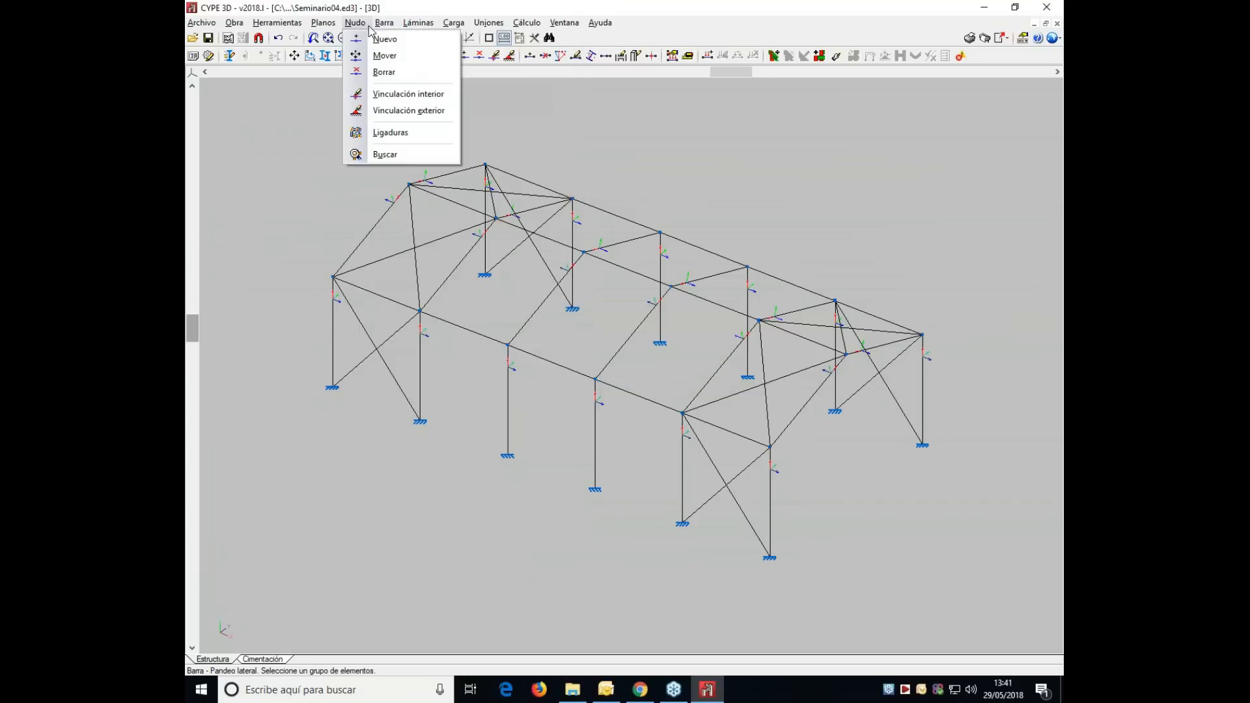
click(416, 126)
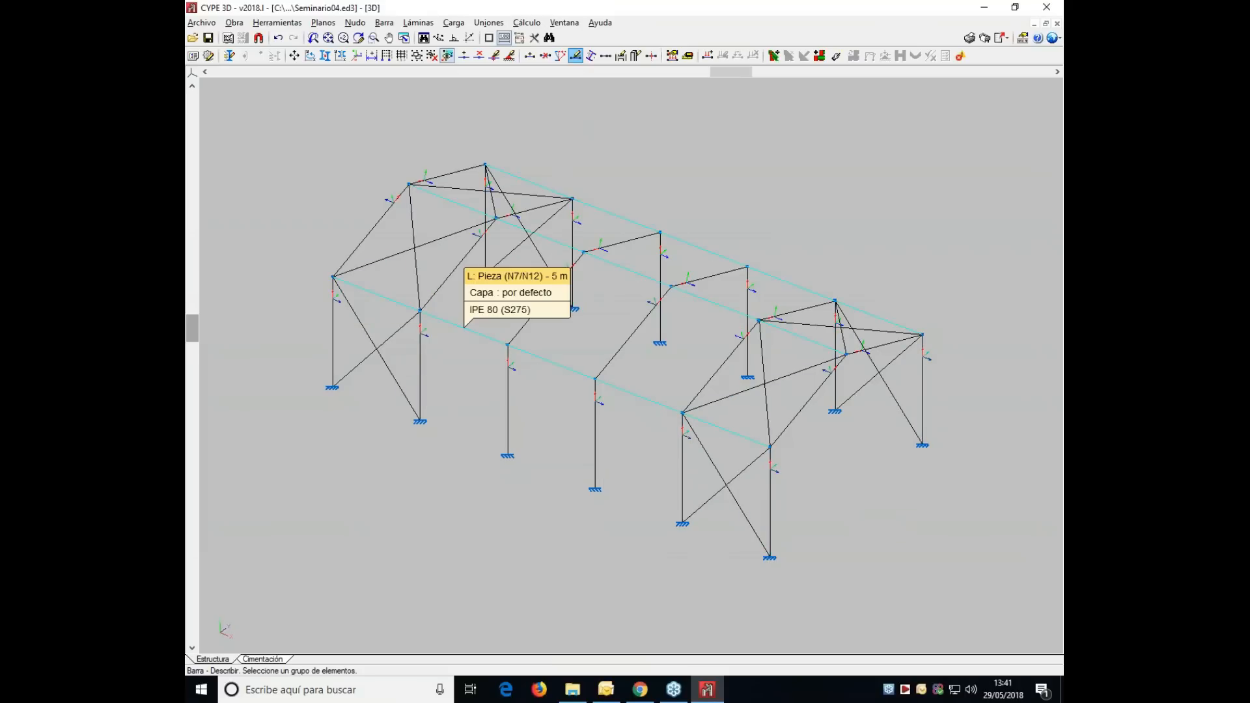
scroll(683, 430, up, 6)
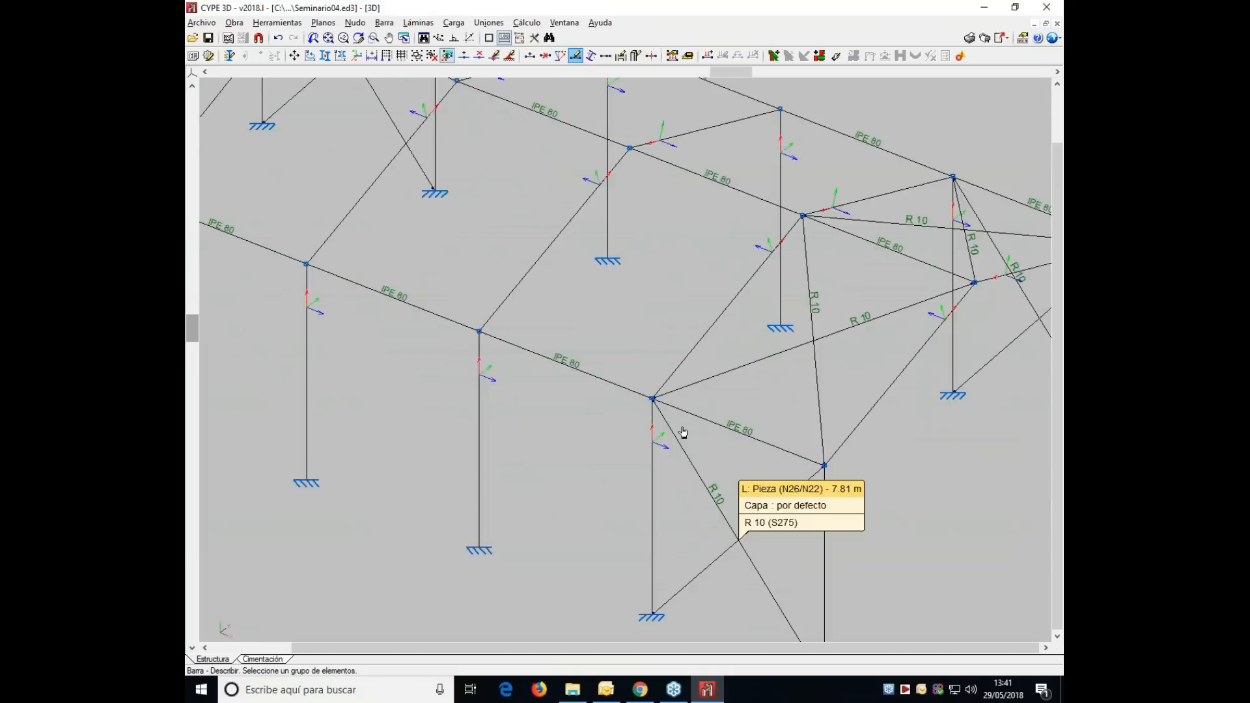
scroll(683, 431, up, 5)
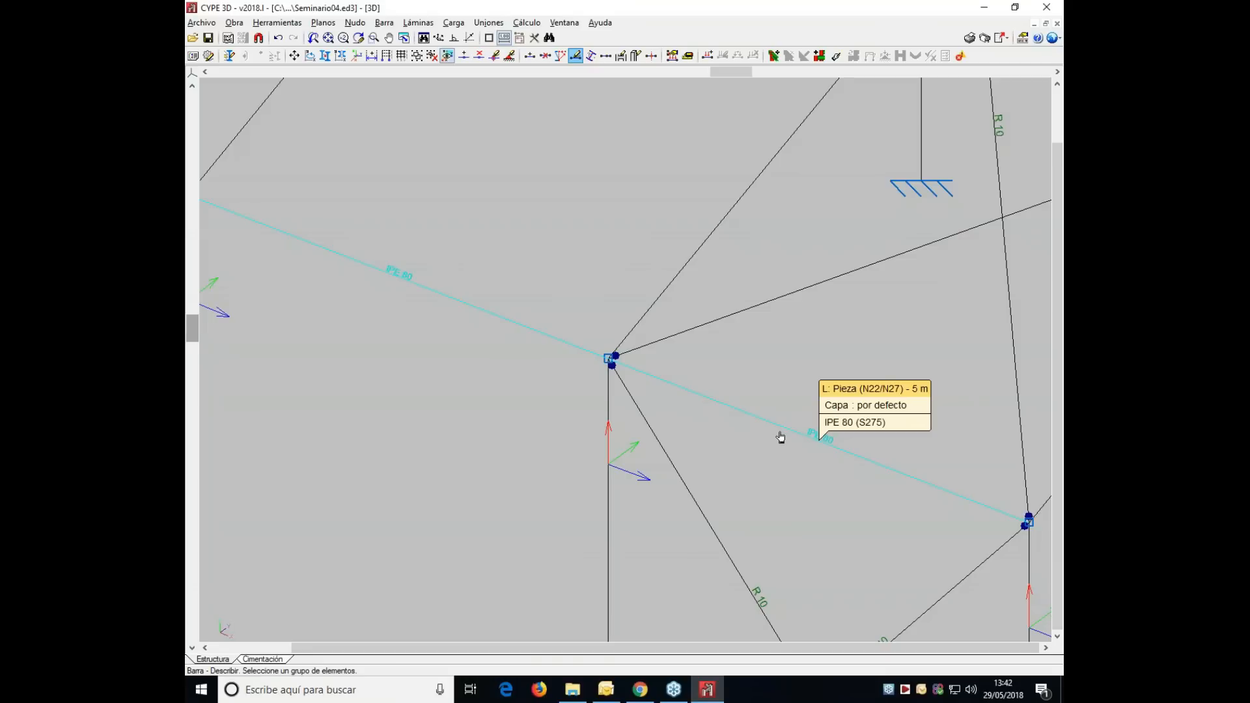
scroll(780, 437, down, 5)
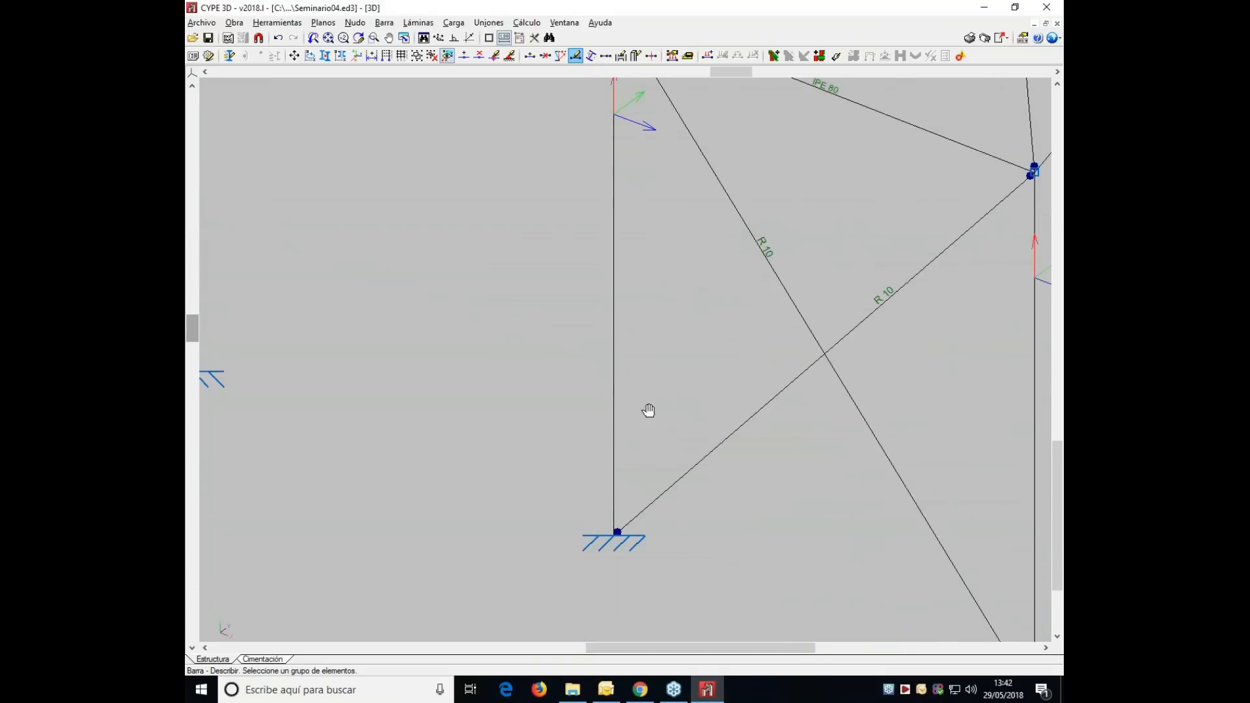
scroll(649, 410, up, 1)
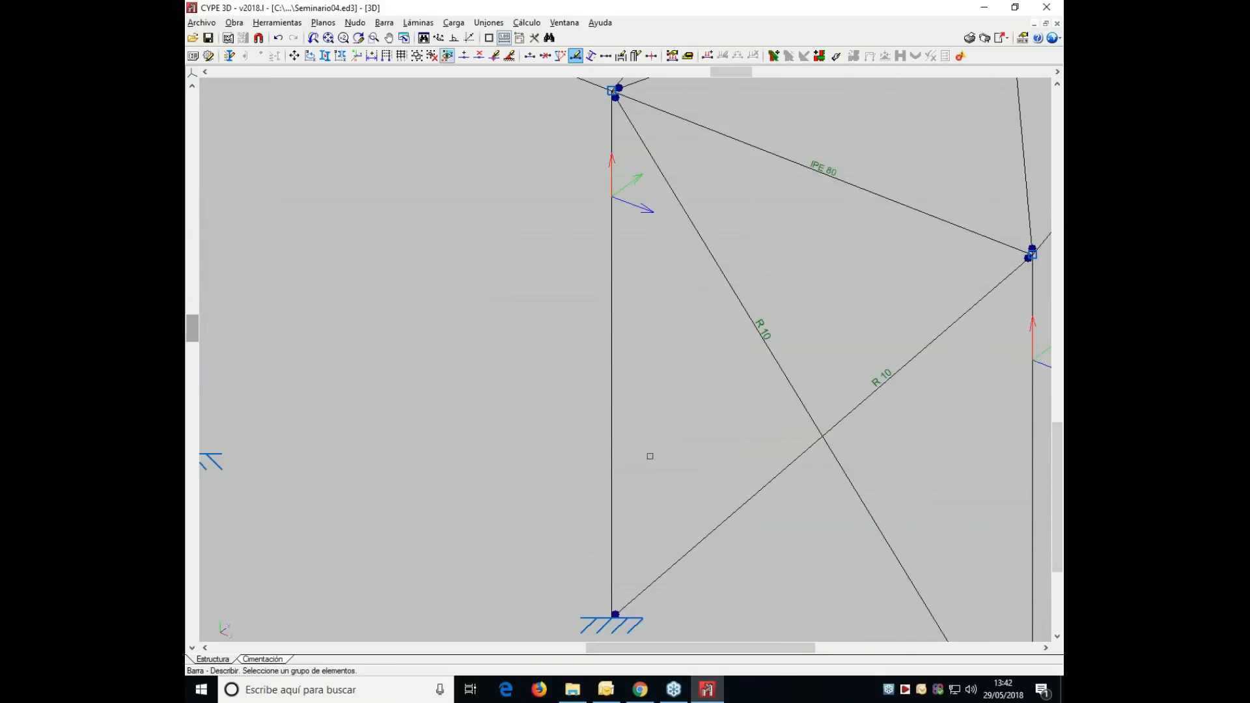
click(384, 23)
click(415, 124)
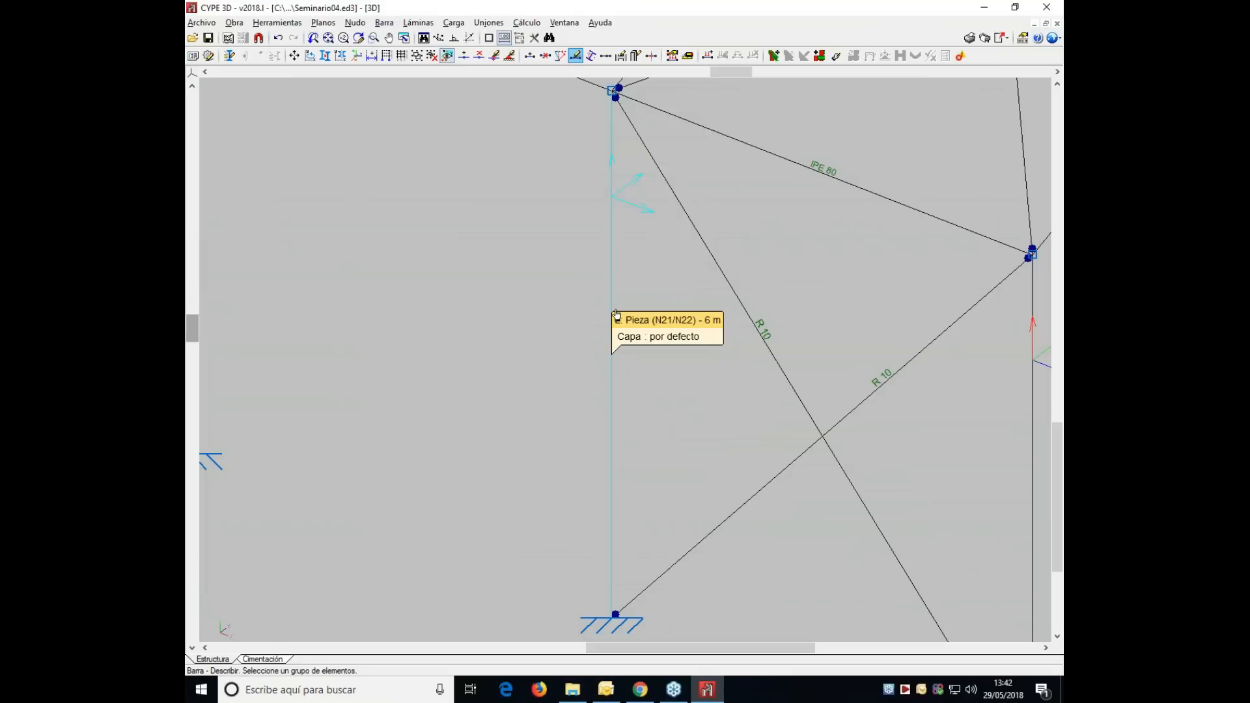
scroll(614, 310, up, 5)
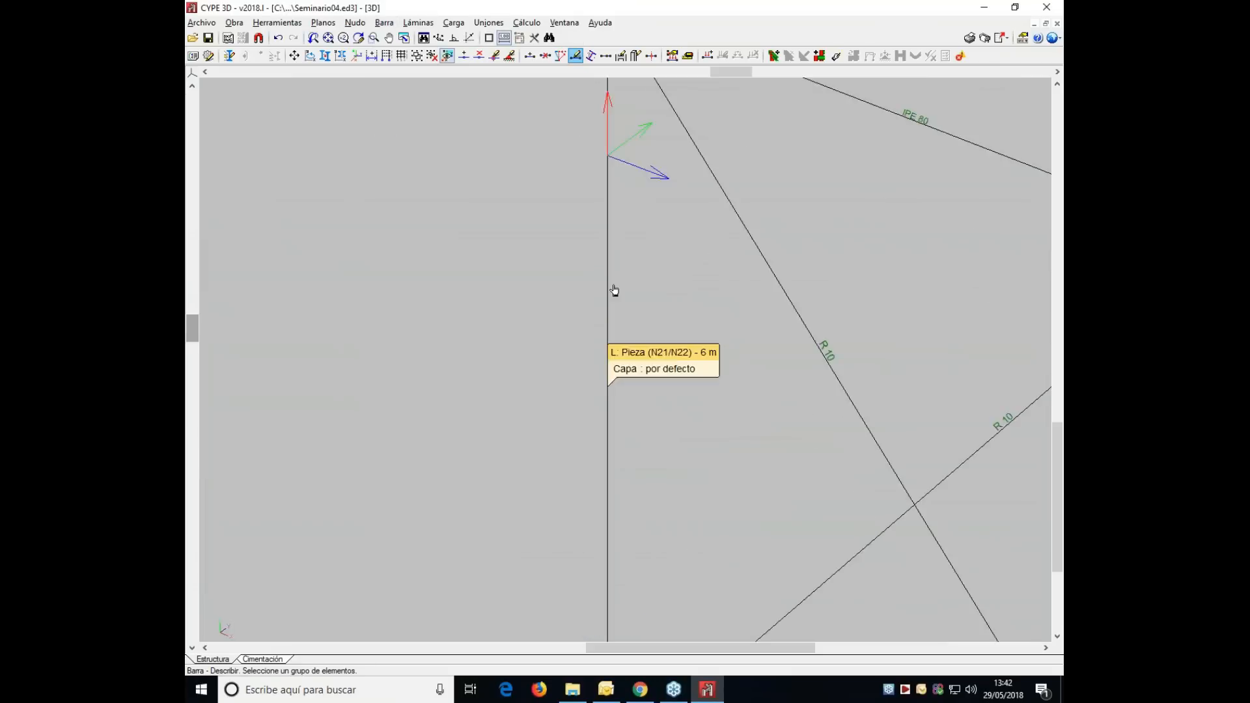
click(600, 318)
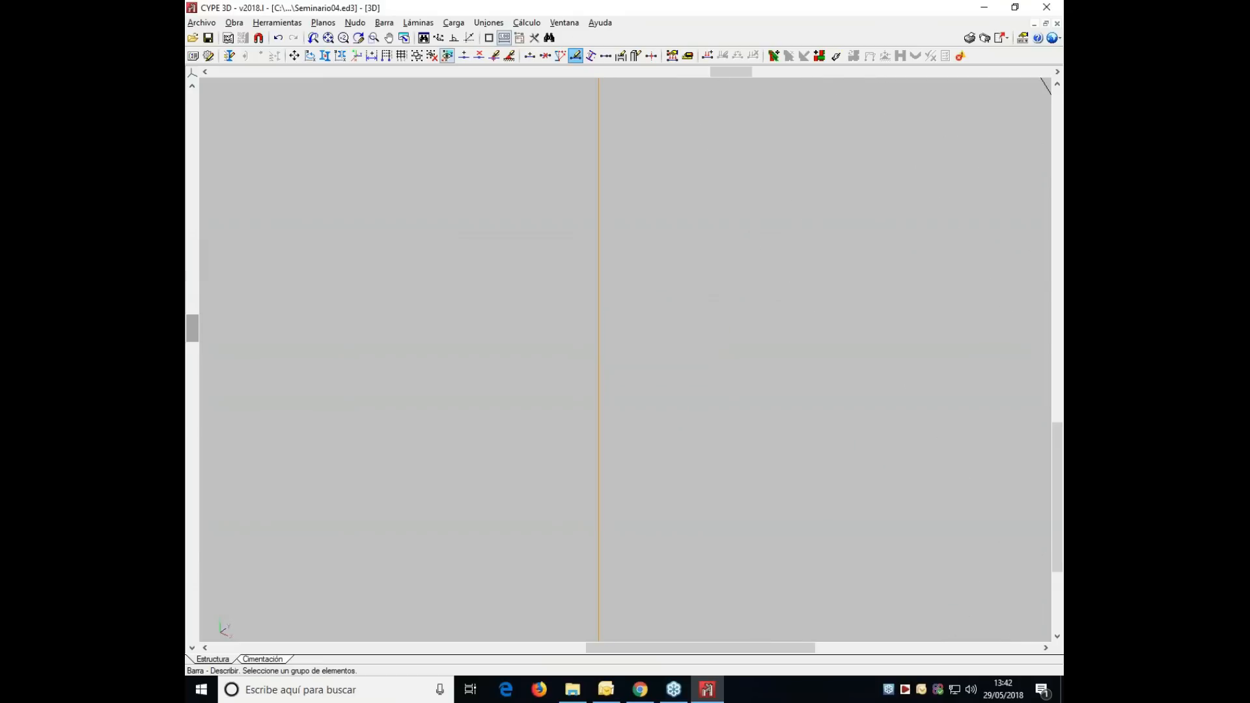
right_click(599, 318)
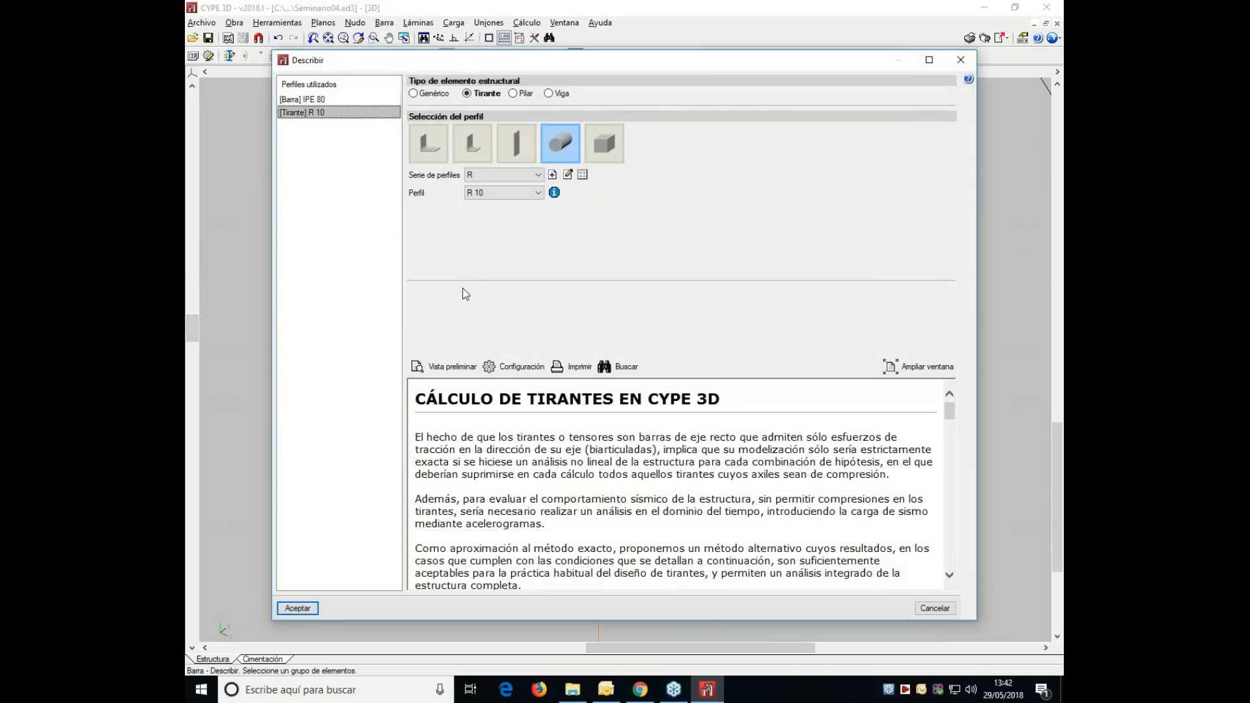
click(960, 59)
scroll(735, 424, down, 4)
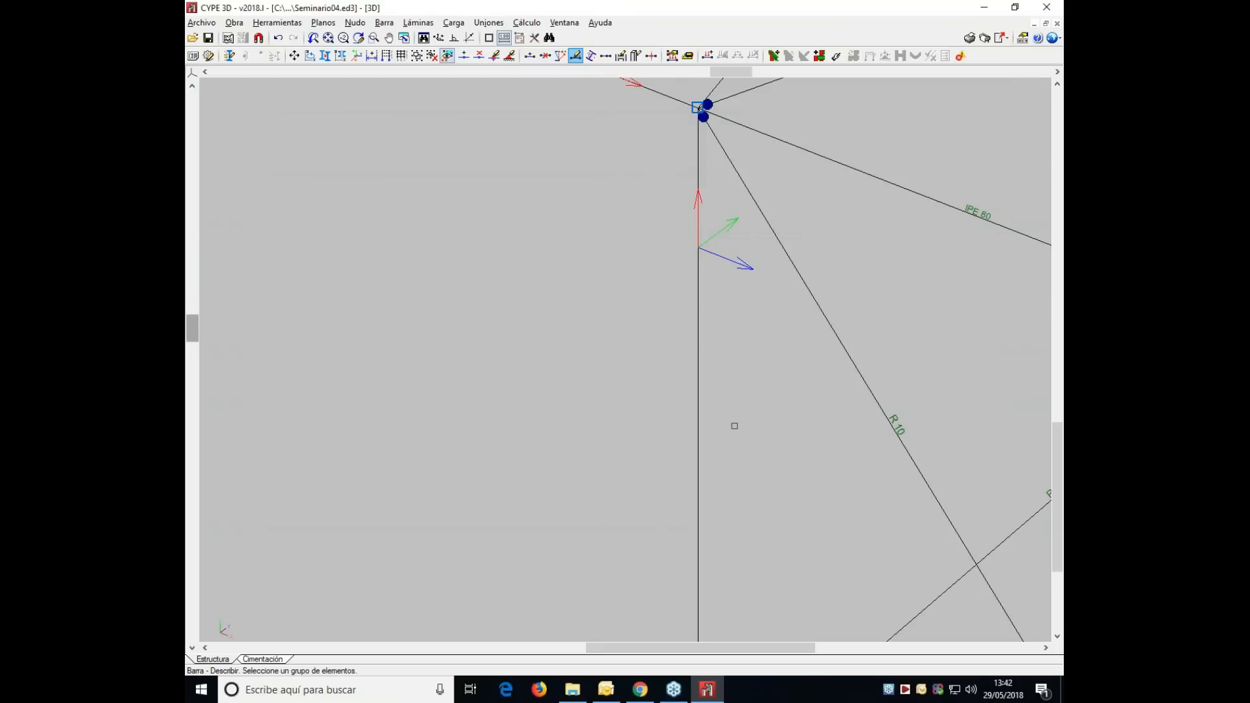
scroll(692, 436, down, 5)
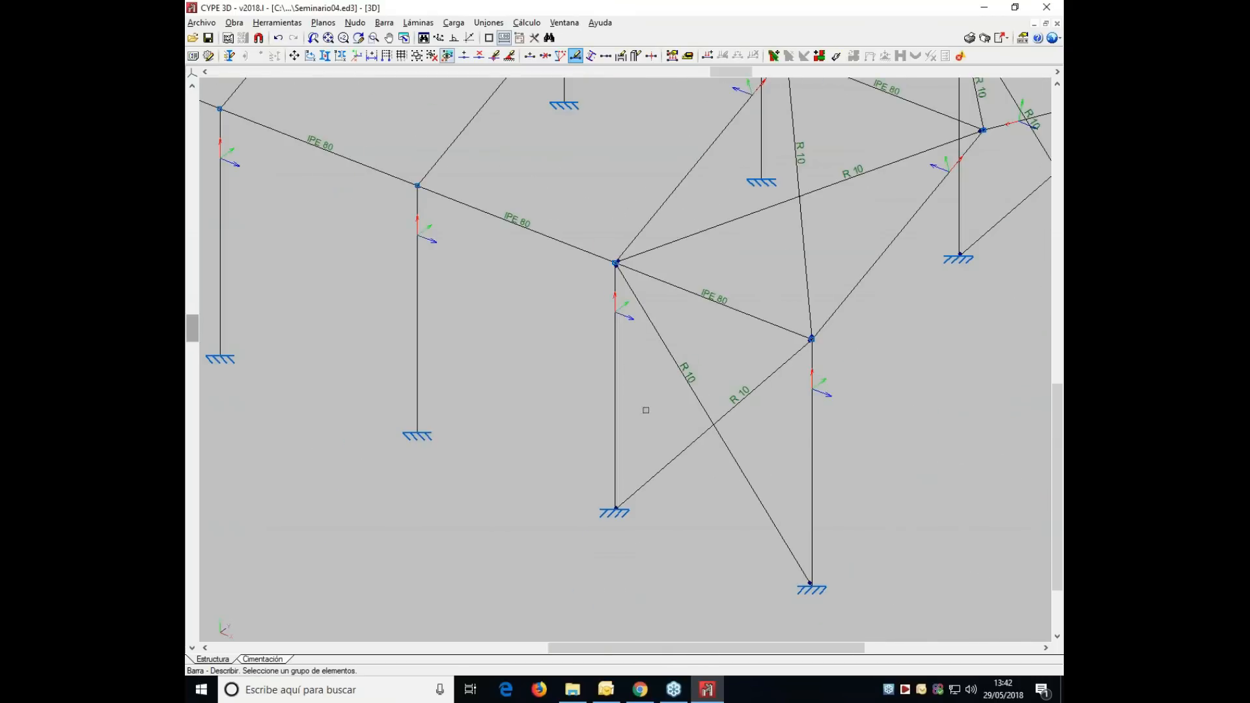
- Describe the corner column group as generic steel bars with a simple IPE 80 profile
click(384, 22)
click(423, 103)
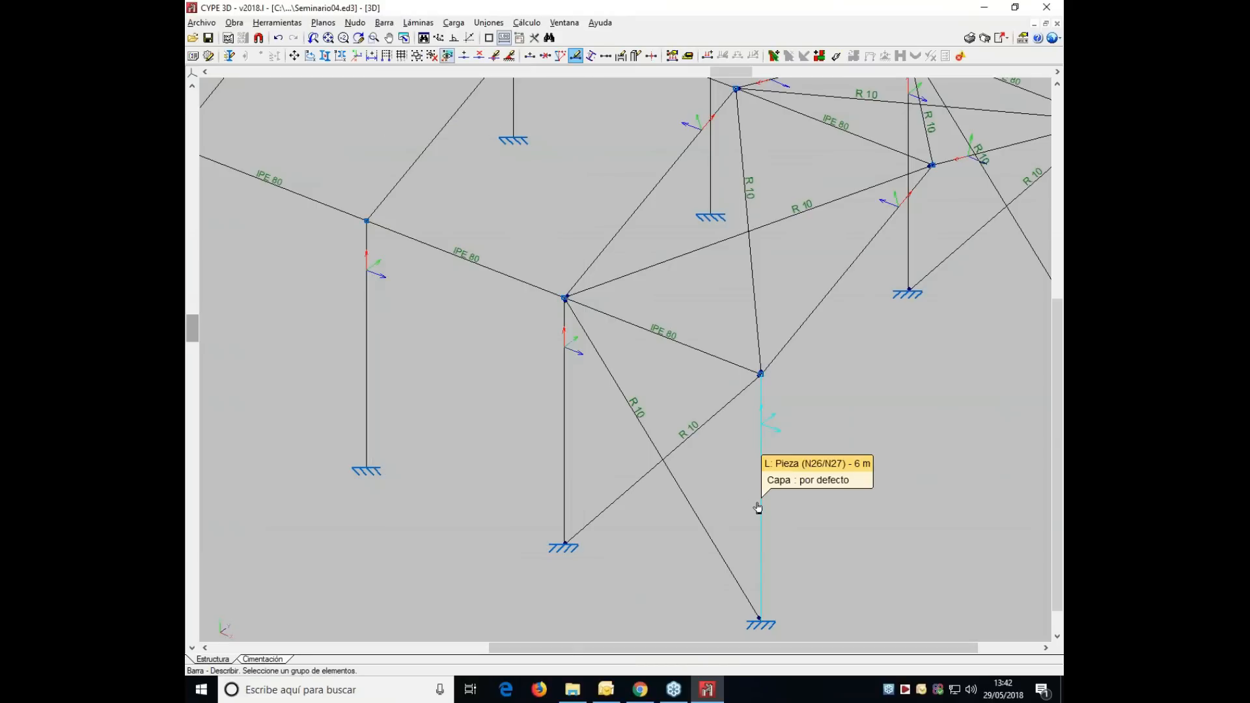
middle_drag(758, 508, 532, 541)
click(535, 541)
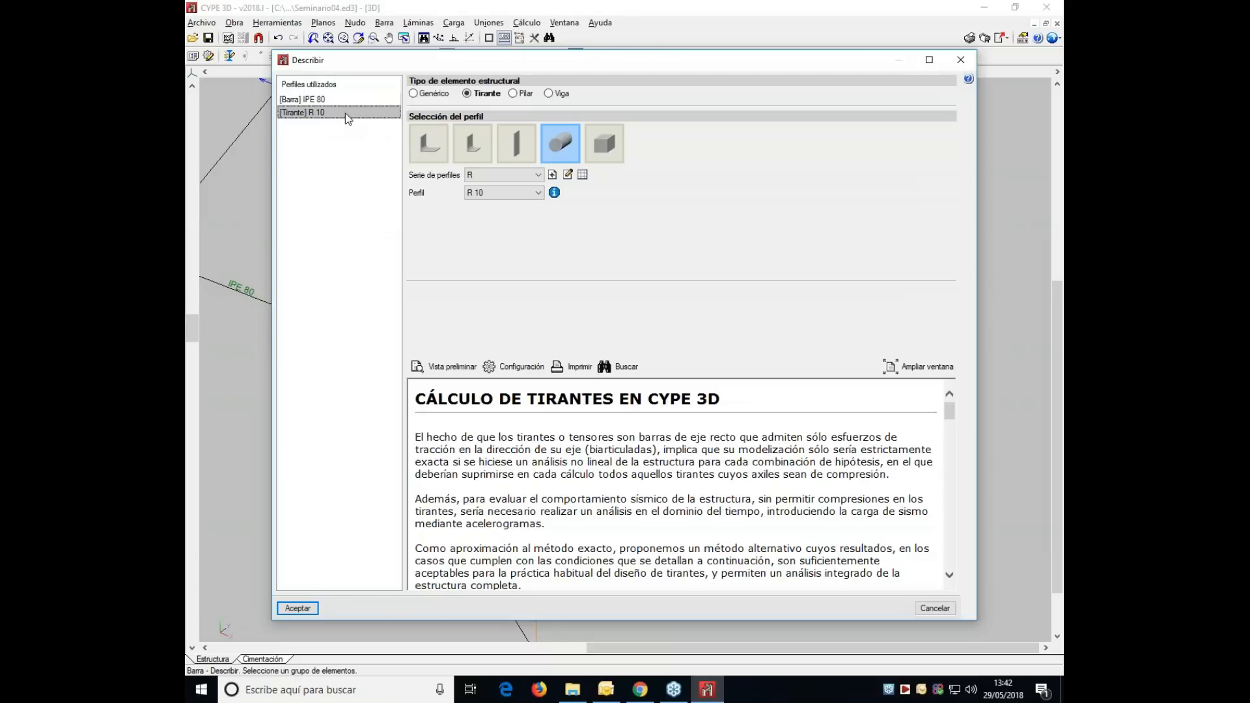
click(414, 93)
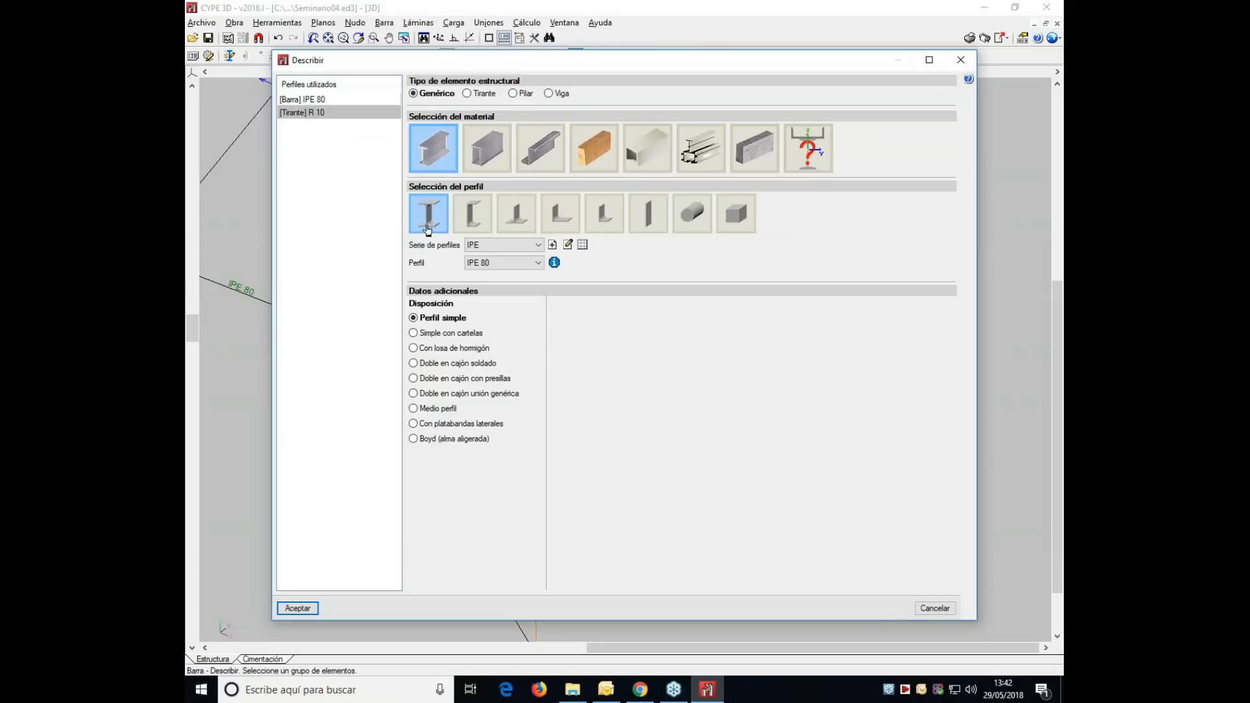
click(297, 608)
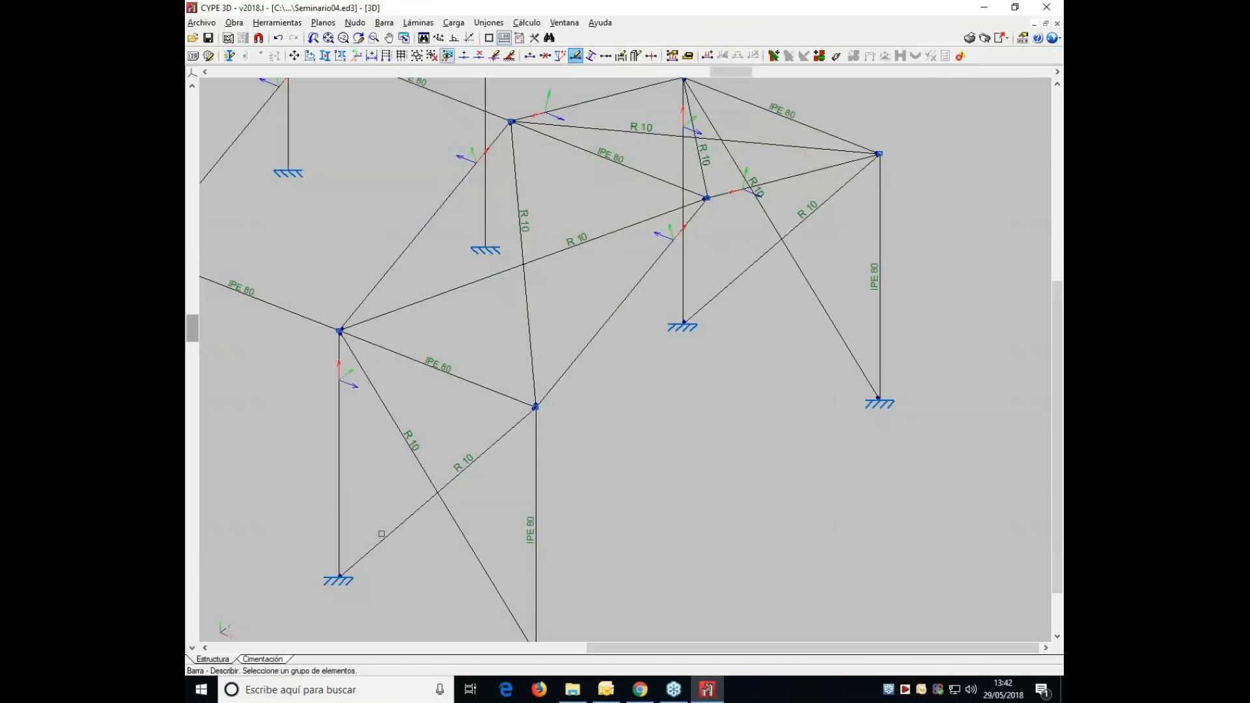
middle_drag(338, 512, 509, 504)
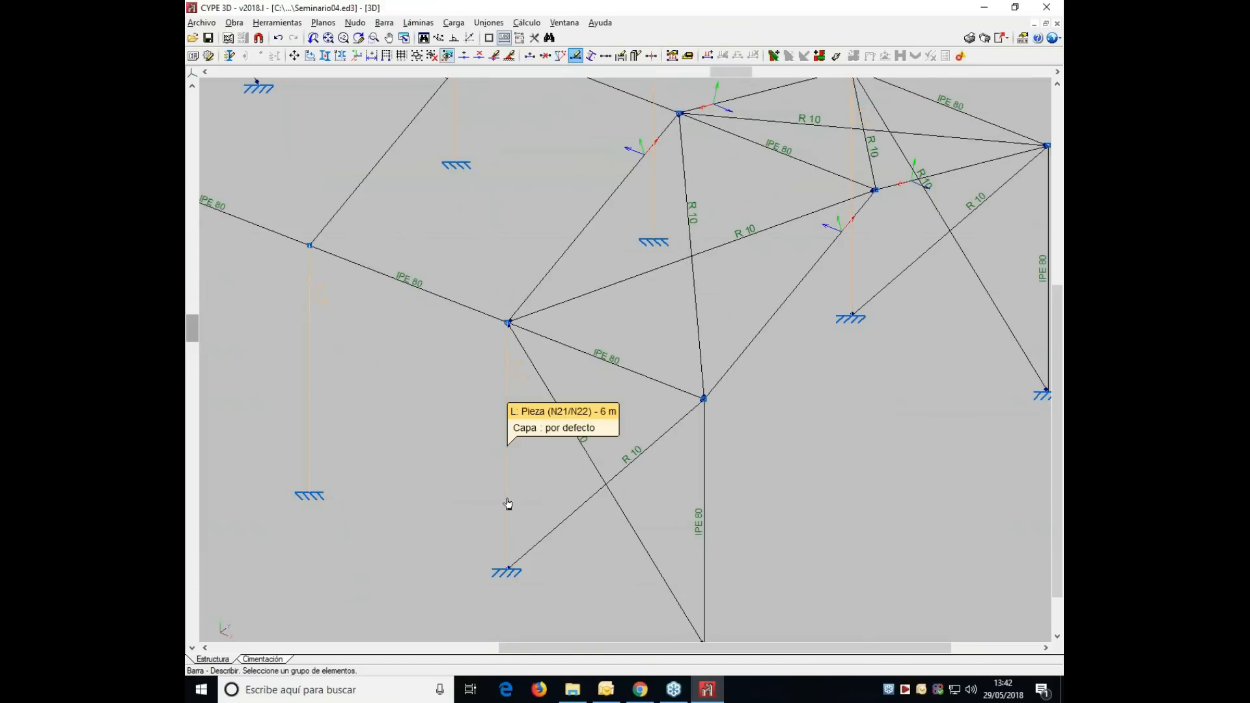
click(508, 499)
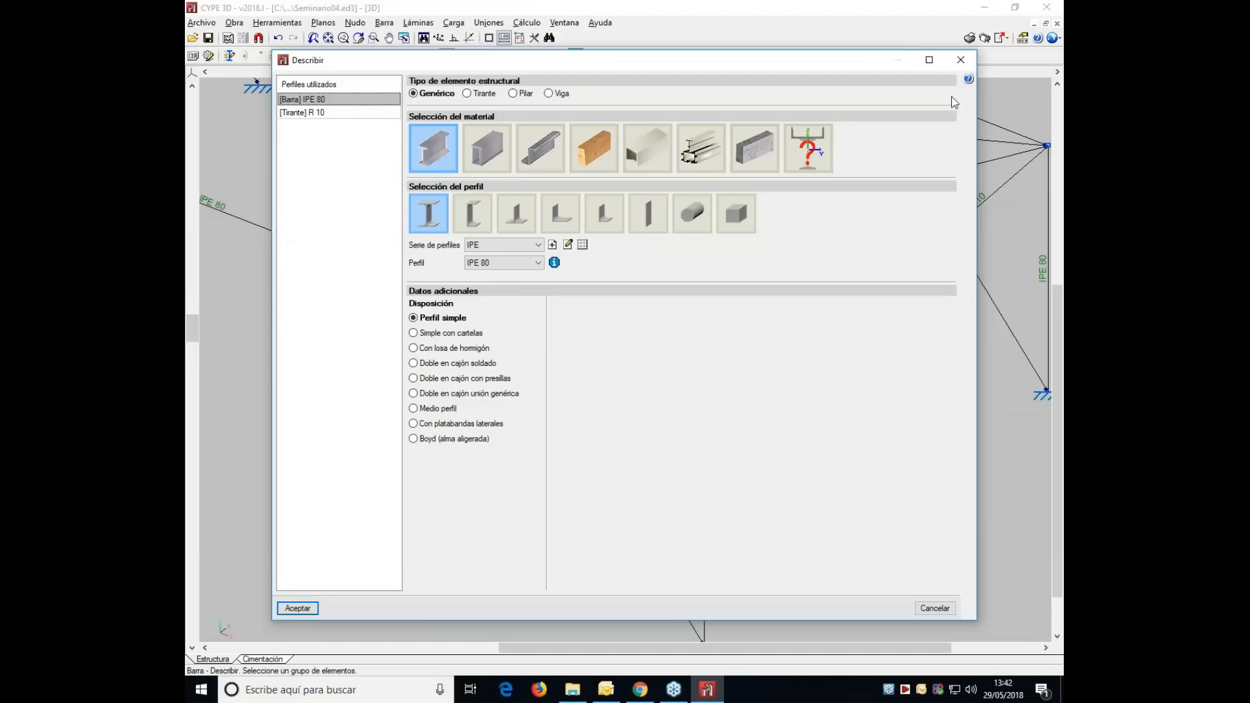
click(957, 75)
middle_drag(753, 574, 697, 543)
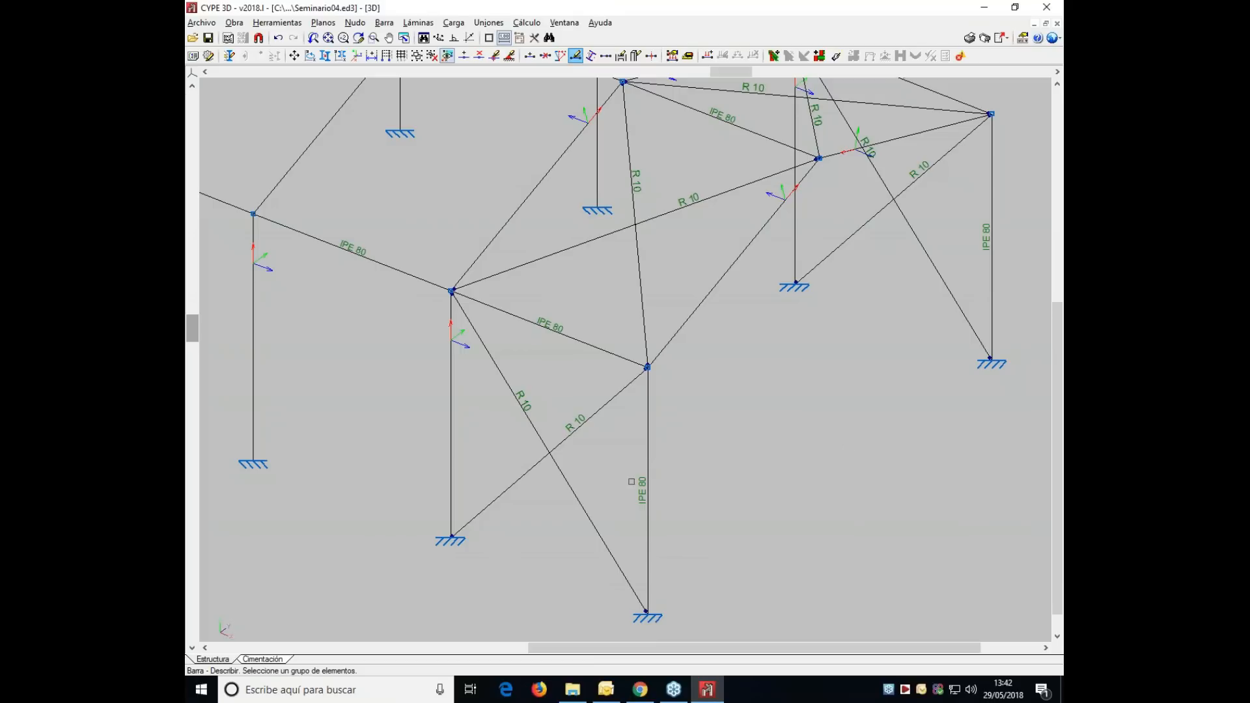
- Set the layout of the four corner columns to the orientation with a horizontal web and zero local and global offsets
click(383, 23)
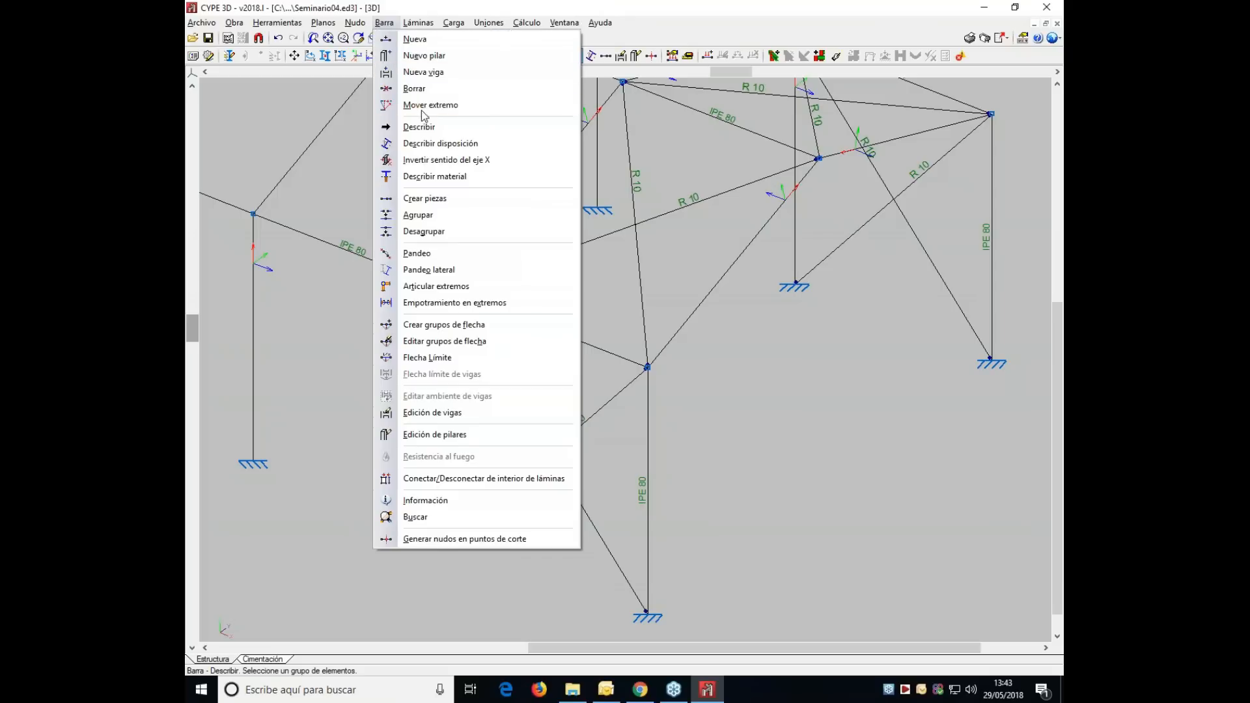
click(432, 144)
click(649, 509)
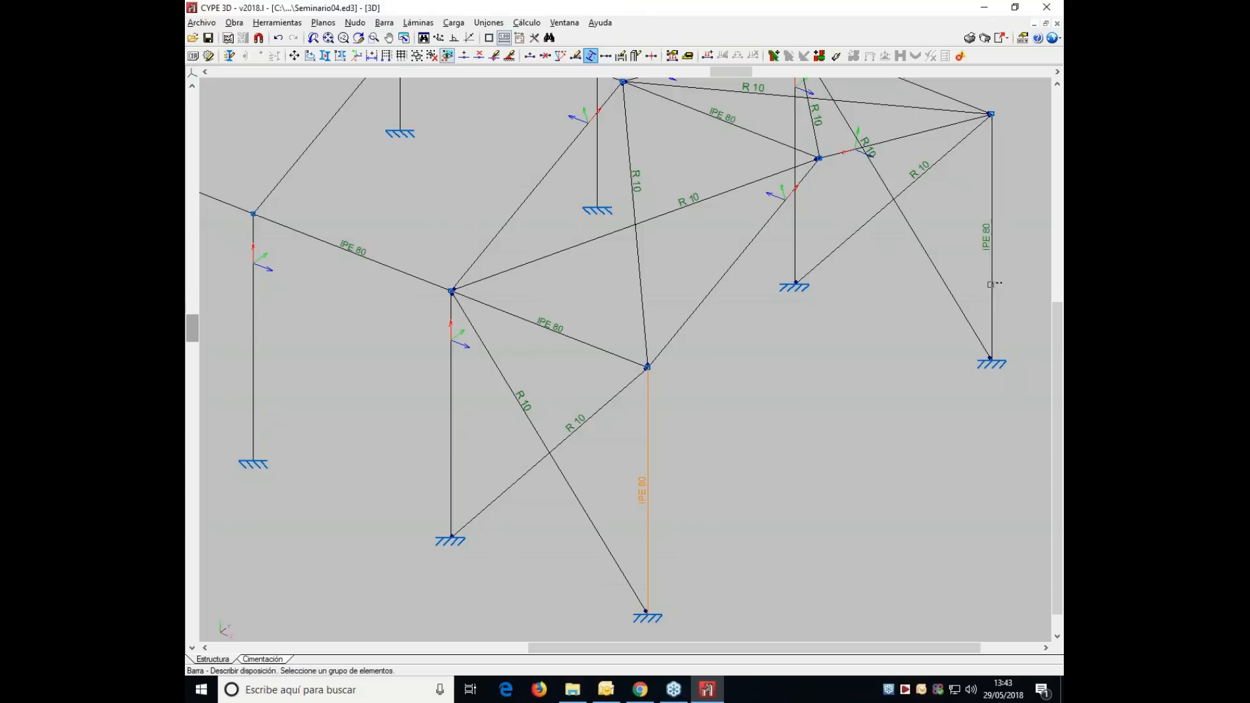
click(991, 293)
scroll(841, 404, down, 5)
middle_drag(598, 392, 780, 461)
click(324, 314)
click(523, 149)
right_click(523, 149)
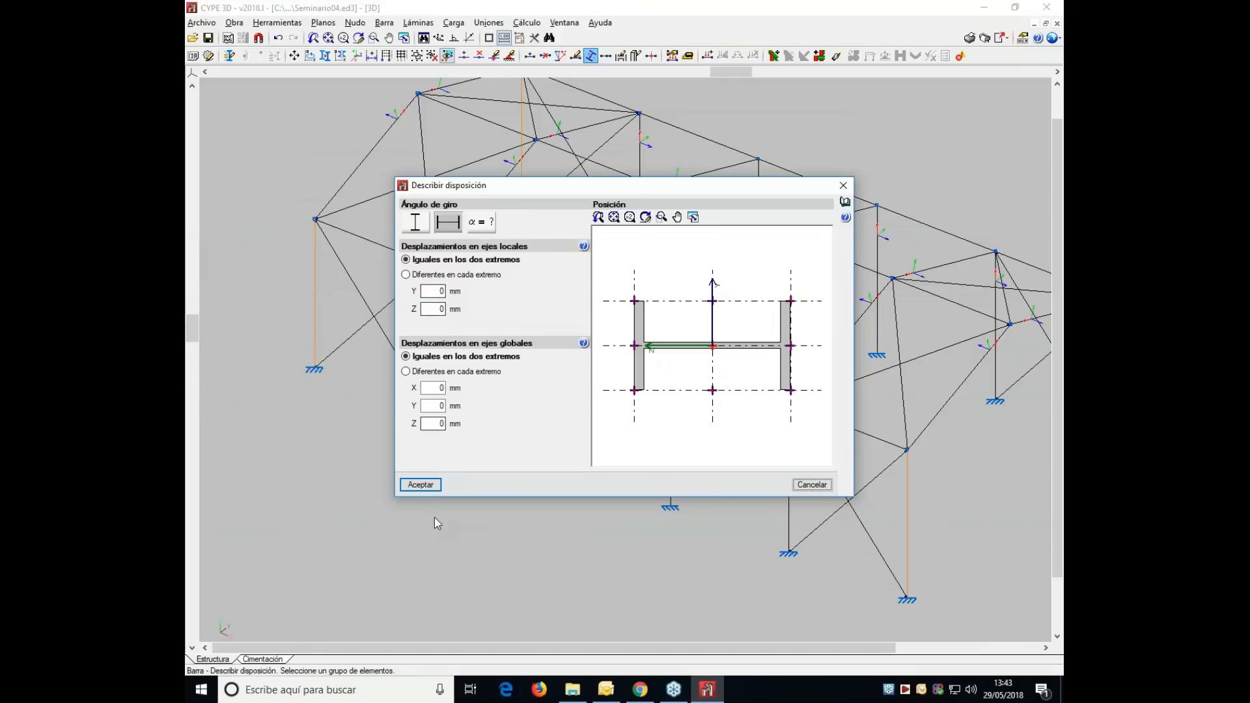
click(421, 485)
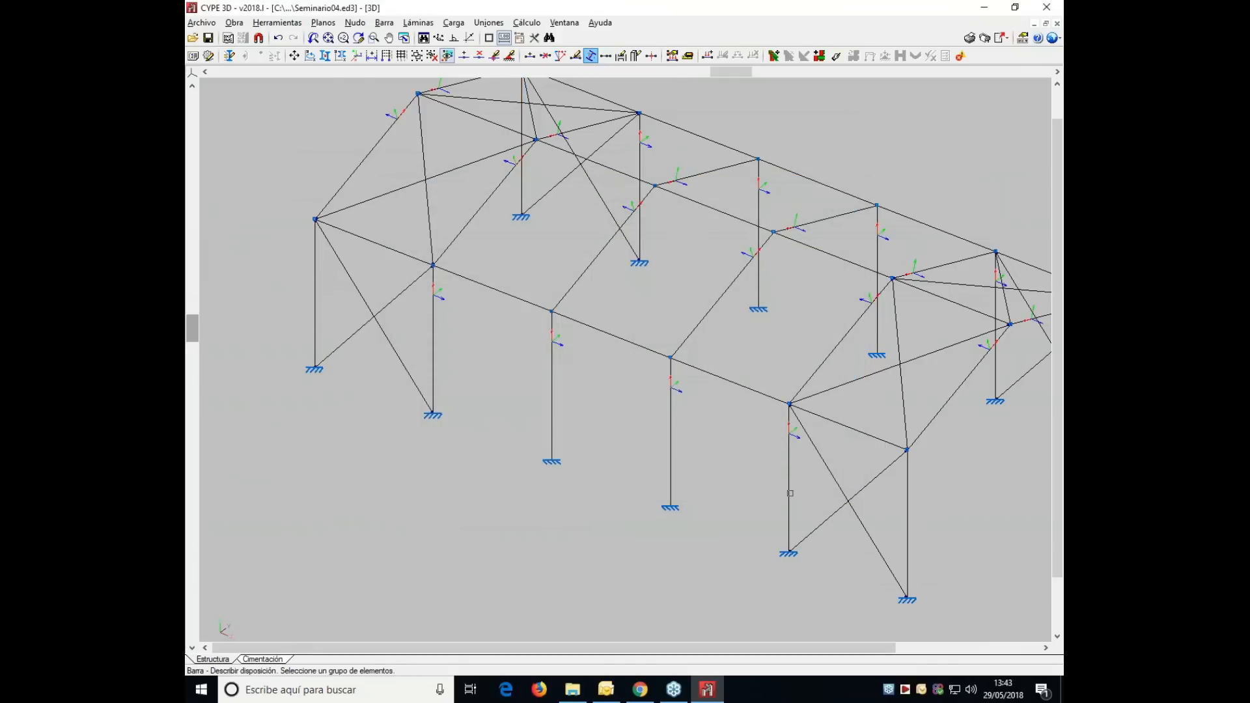
- Describe the columns of the intermediate frames as generic steel bars with a simple IPE 80 profile
scroll(790, 493, up, 1)
click(388, 23)
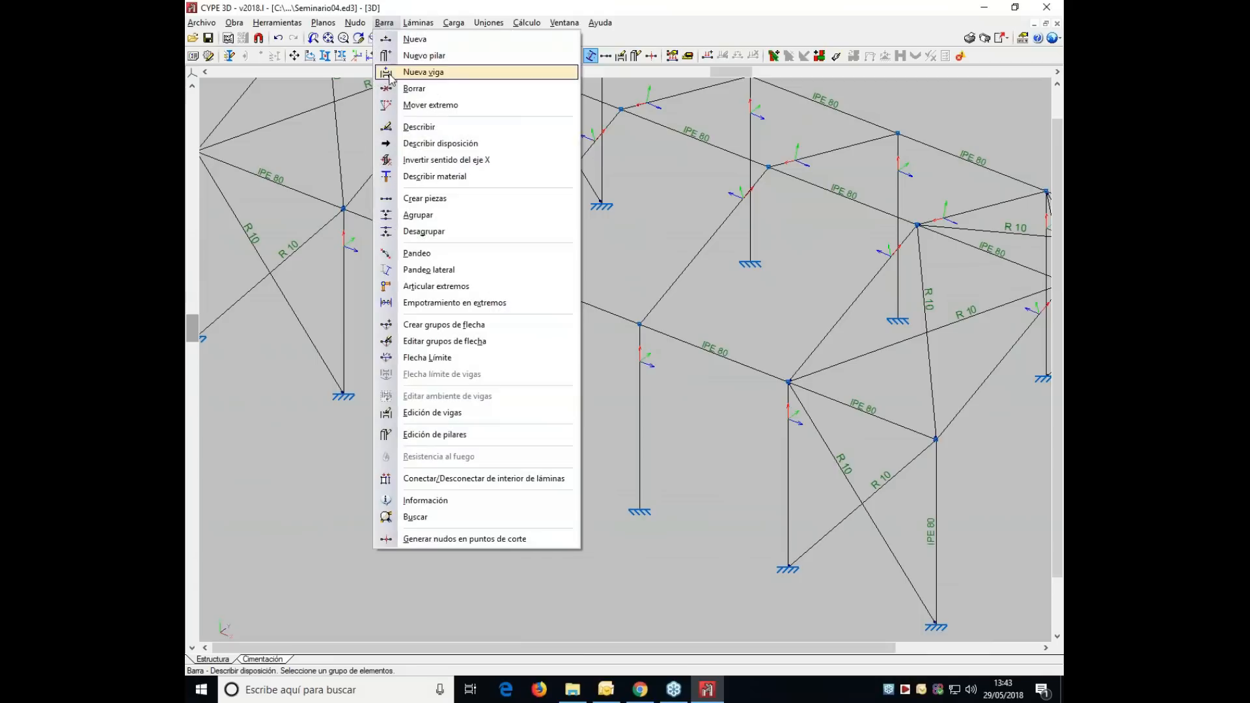
click(419, 124)
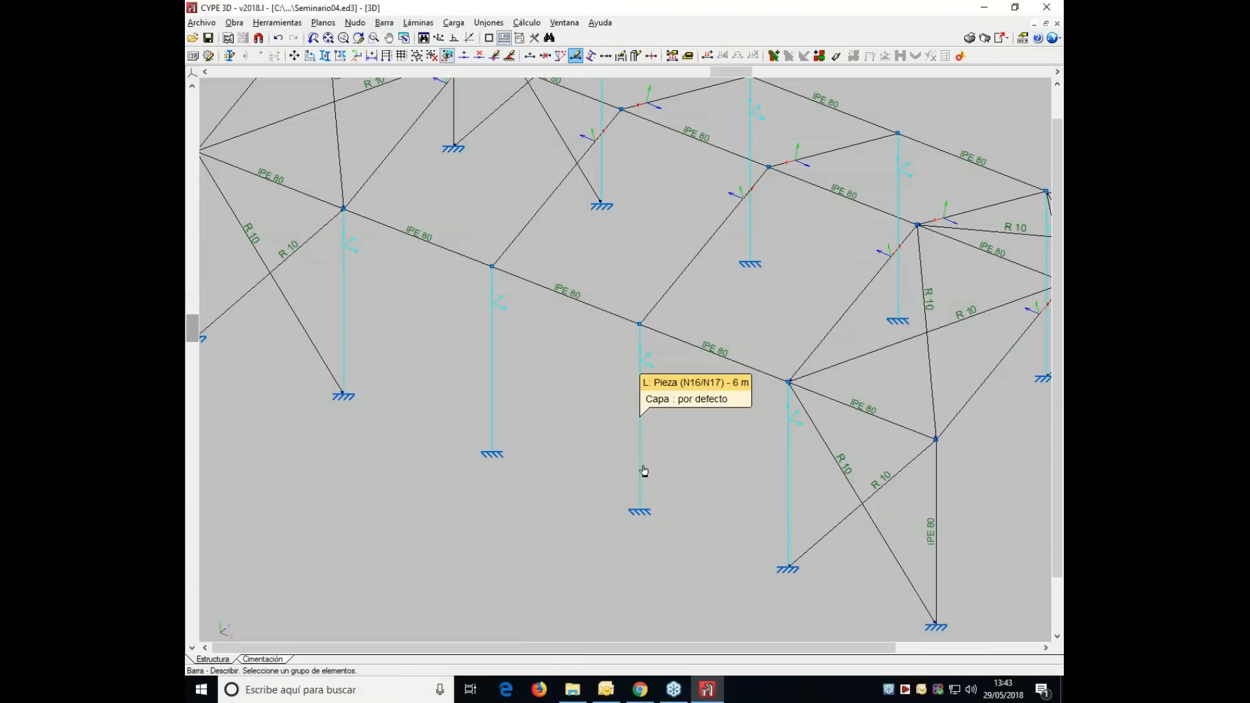
scroll(833, 477, up, 4)
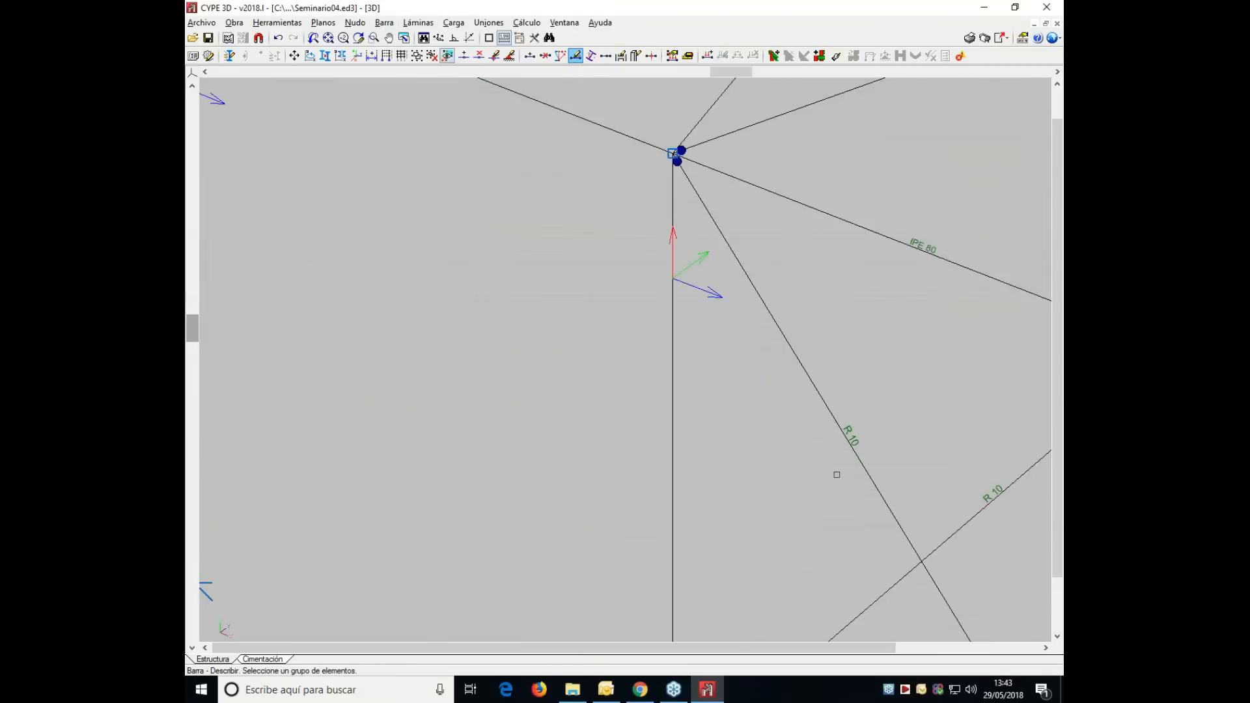
middle_drag(682, 479, 599, 464)
click(598, 464)
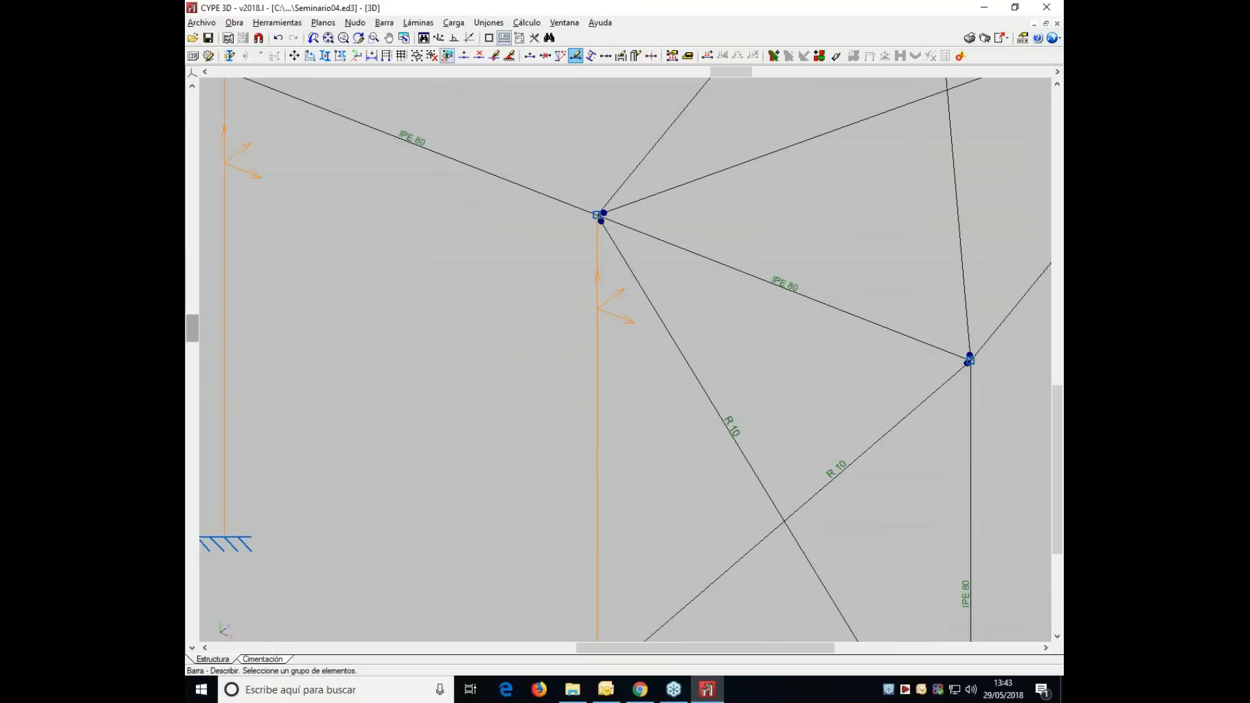
right_click(605, 468)
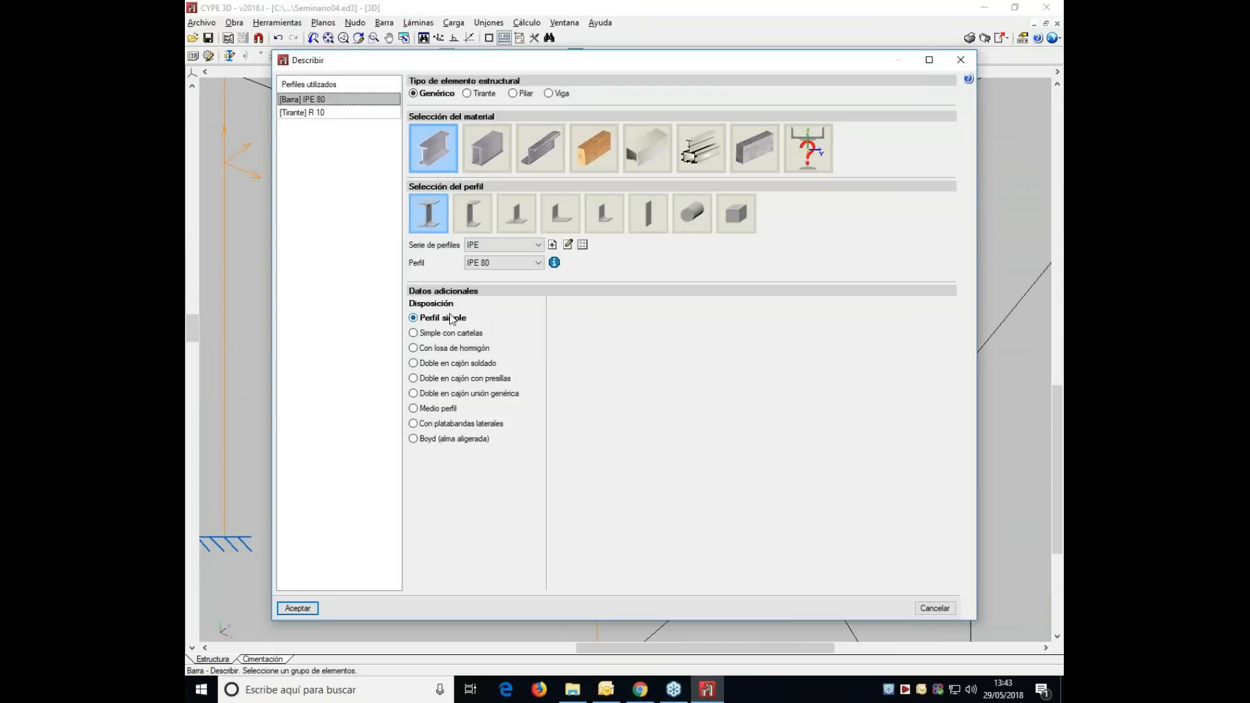
click(297, 608)
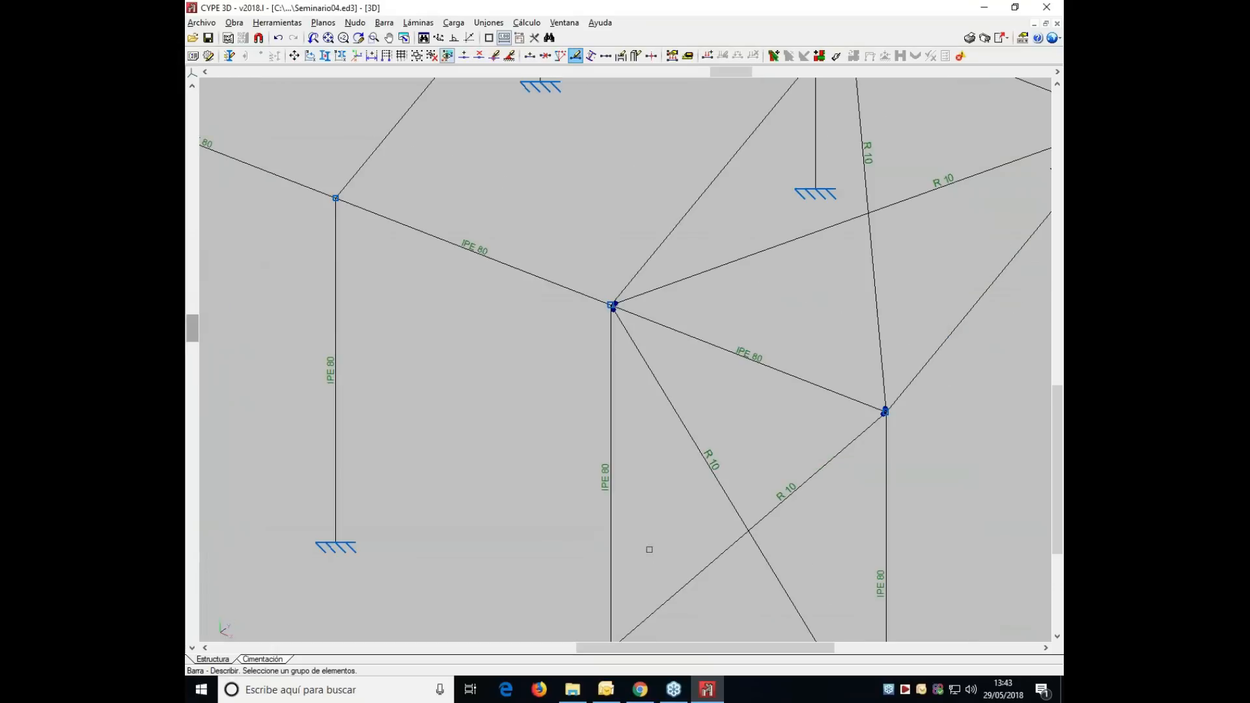
- Describe the rafters of the intermediate frames as generic steel bars with a simple IPE 80 profile
scroll(700, 483, down, 1)
middle_drag(631, 533, 647, 566)
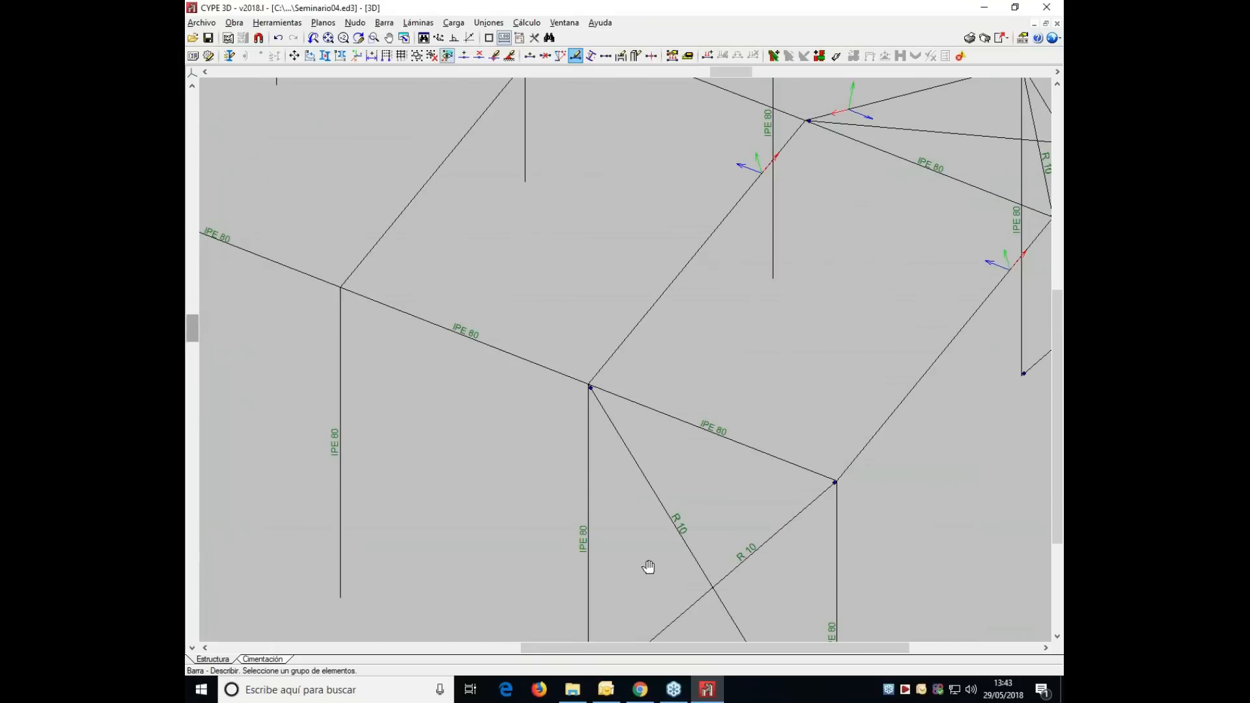
middle_drag(673, 284, 663, 405)
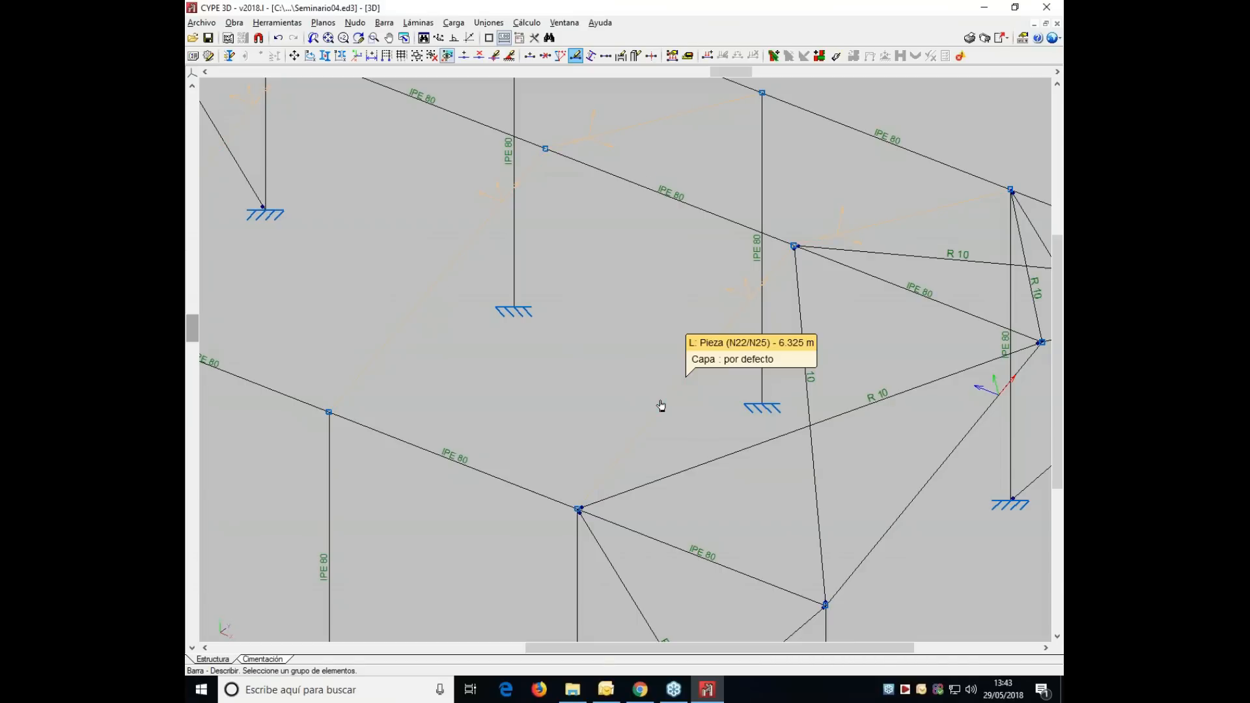
click(661, 406)
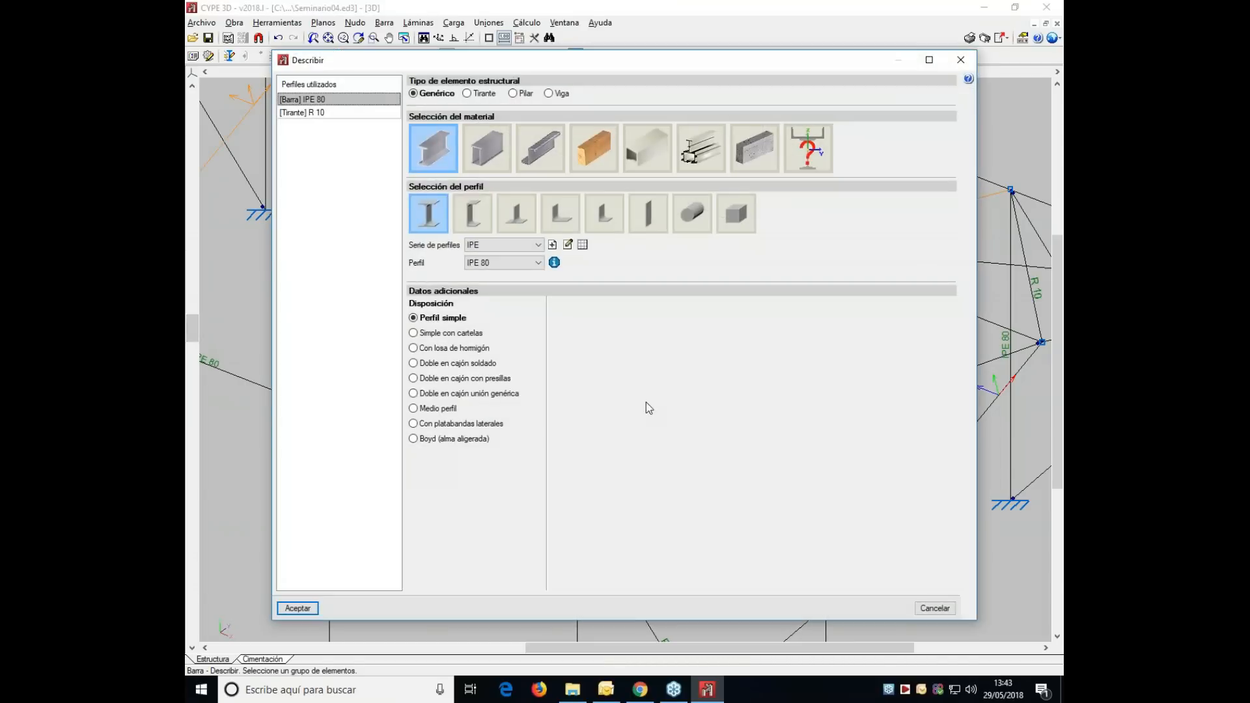
click(306, 611)
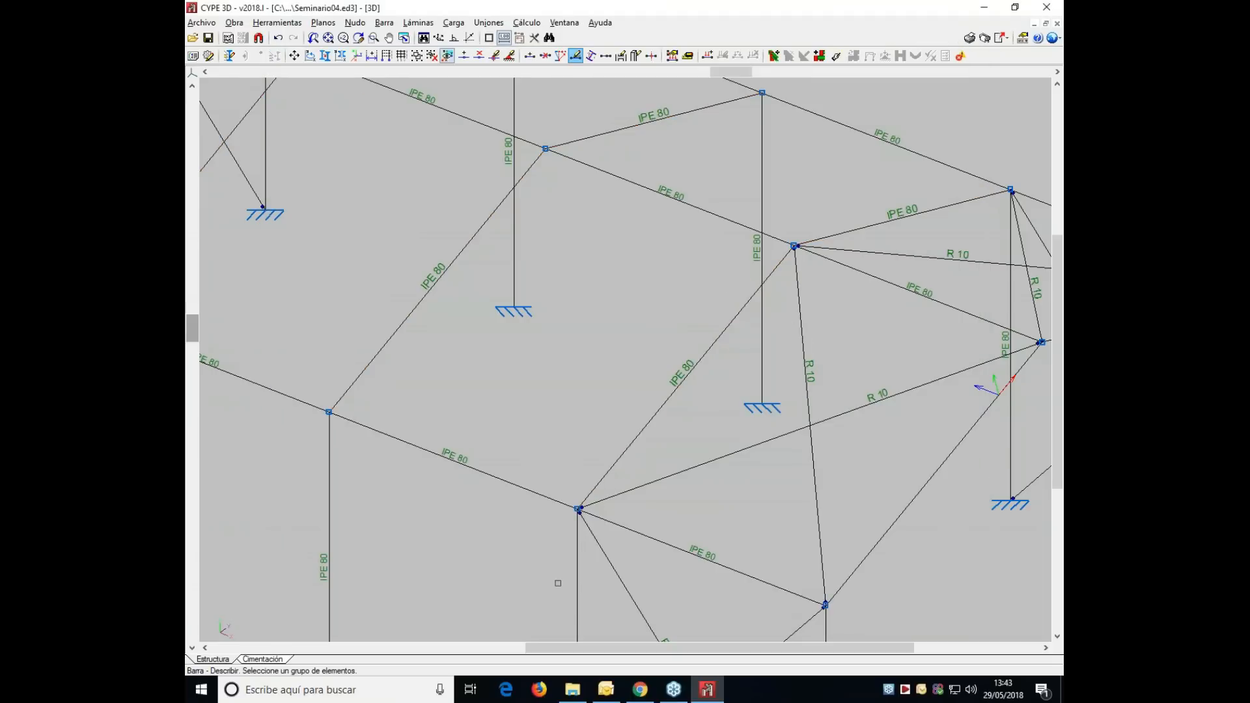
- Check the local axes and profile orientation of the columns and eave beams around the braced end bay
middle_drag(698, 533, 698, 423)
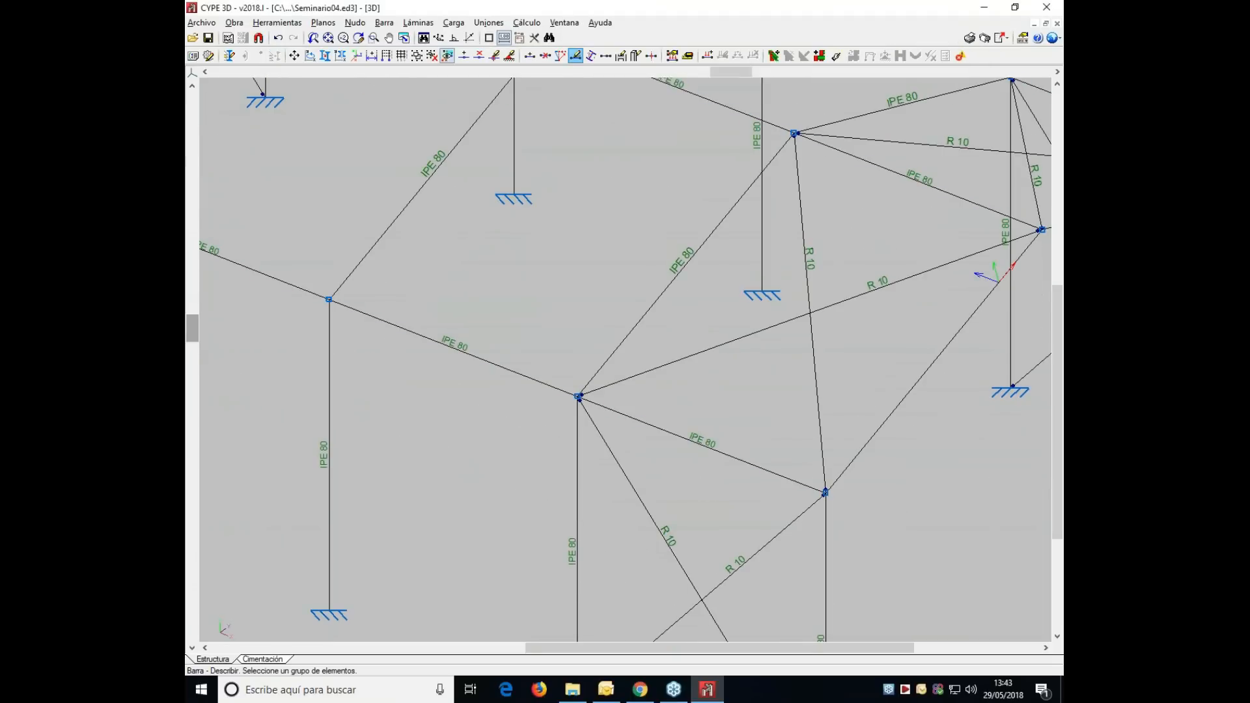
scroll(709, 431, down, 2)
scroll(709, 436, up, 2)
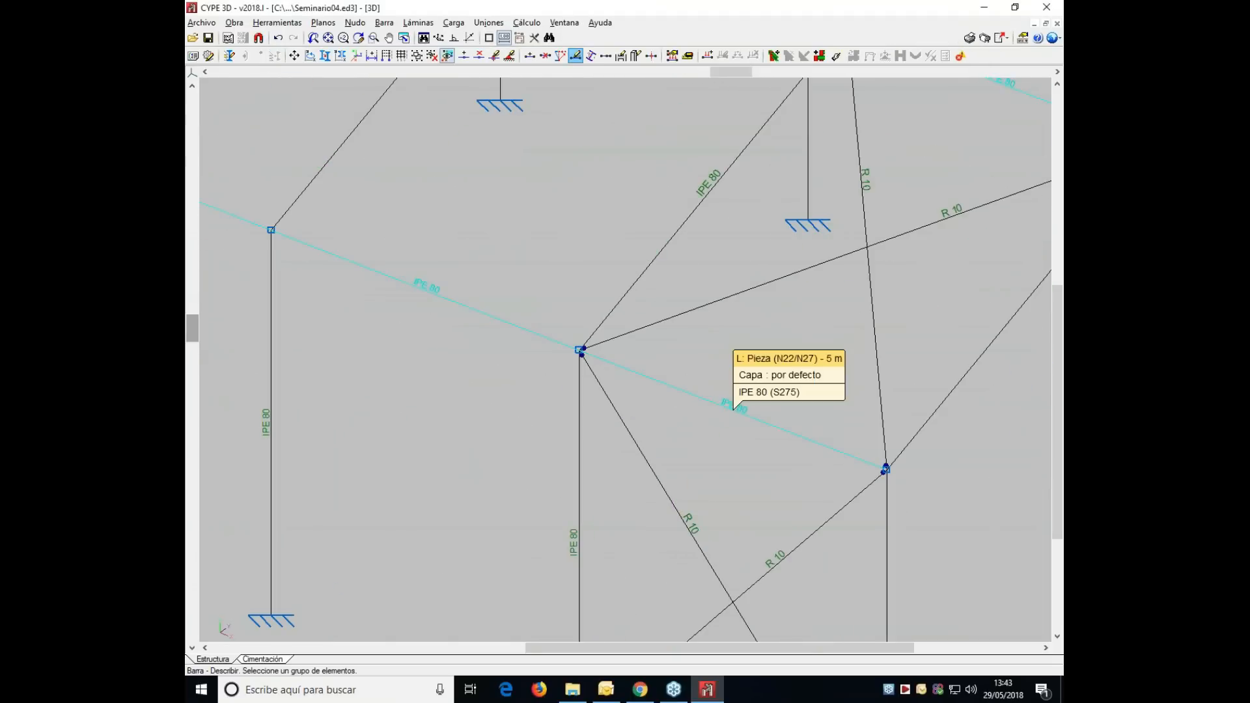
scroll(716, 415, up, 1)
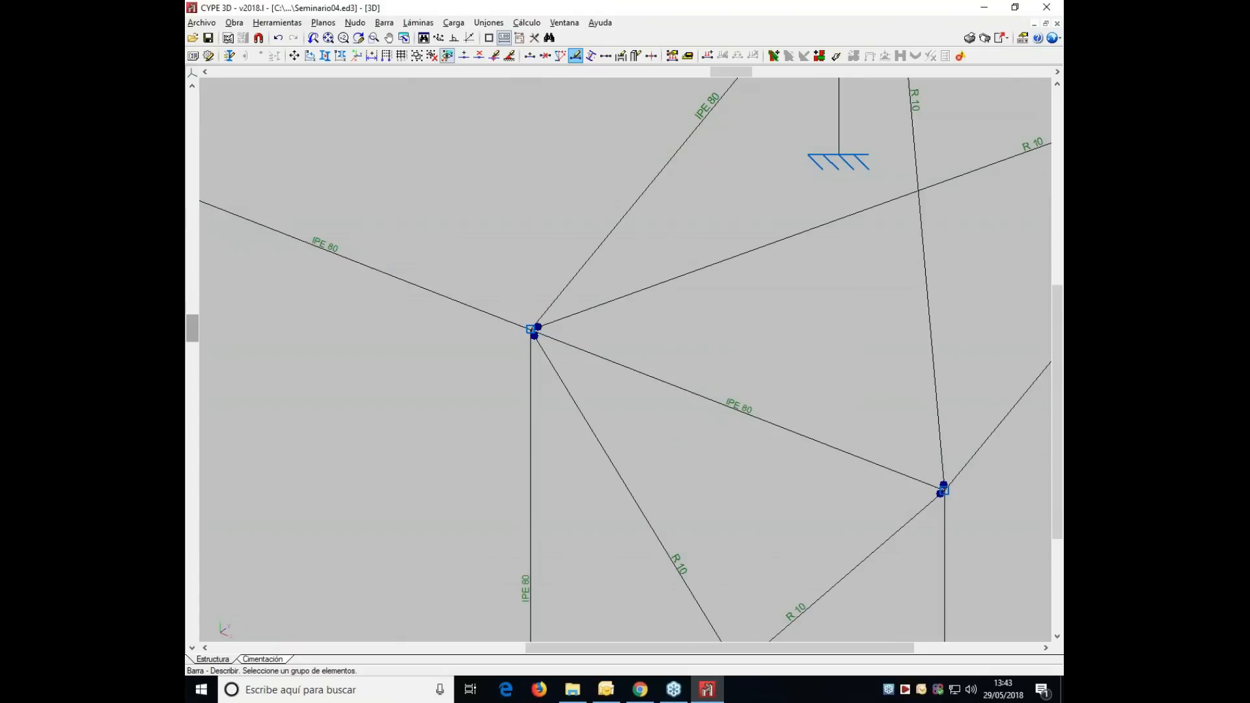
scroll(551, 369, up, 2)
scroll(524, 491, up, 3)
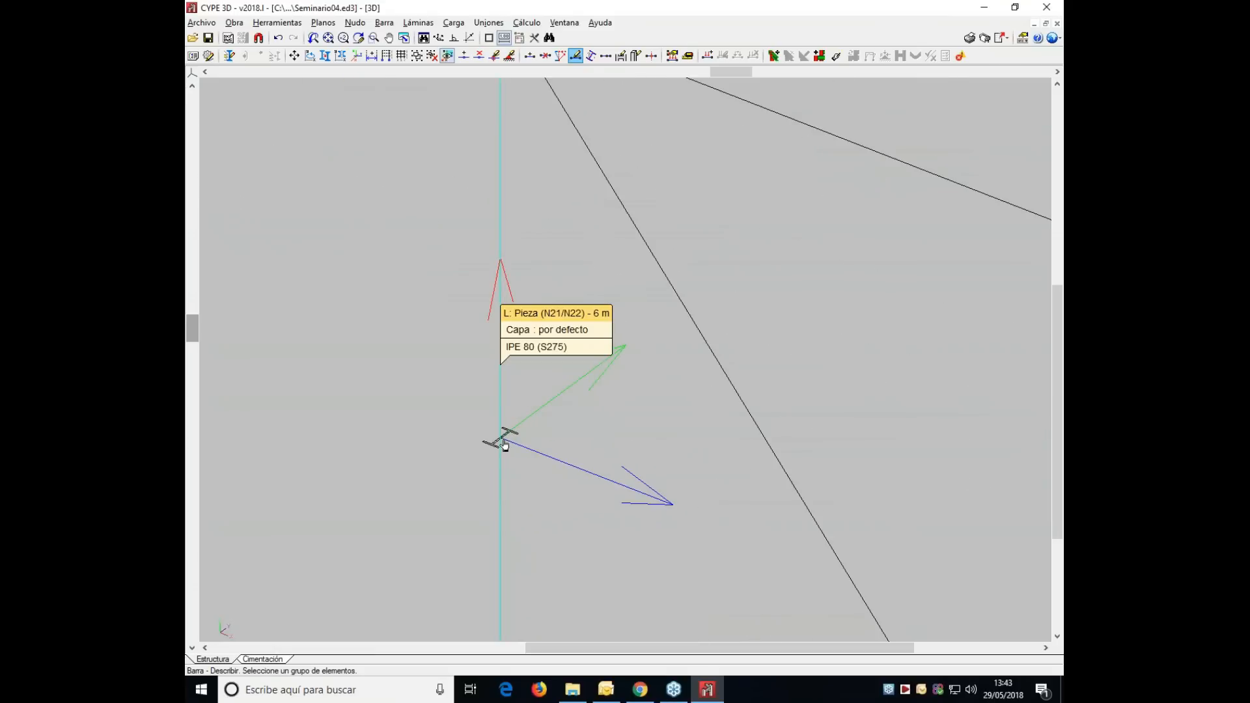
scroll(531, 460, down, 1)
middle_drag(619, 352, 613, 399)
scroll(684, 408, down, 1)
middle_drag(847, 414, 780, 417)
scroll(769, 422, down, 4)
middle_drag(877, 415, 699, 323)
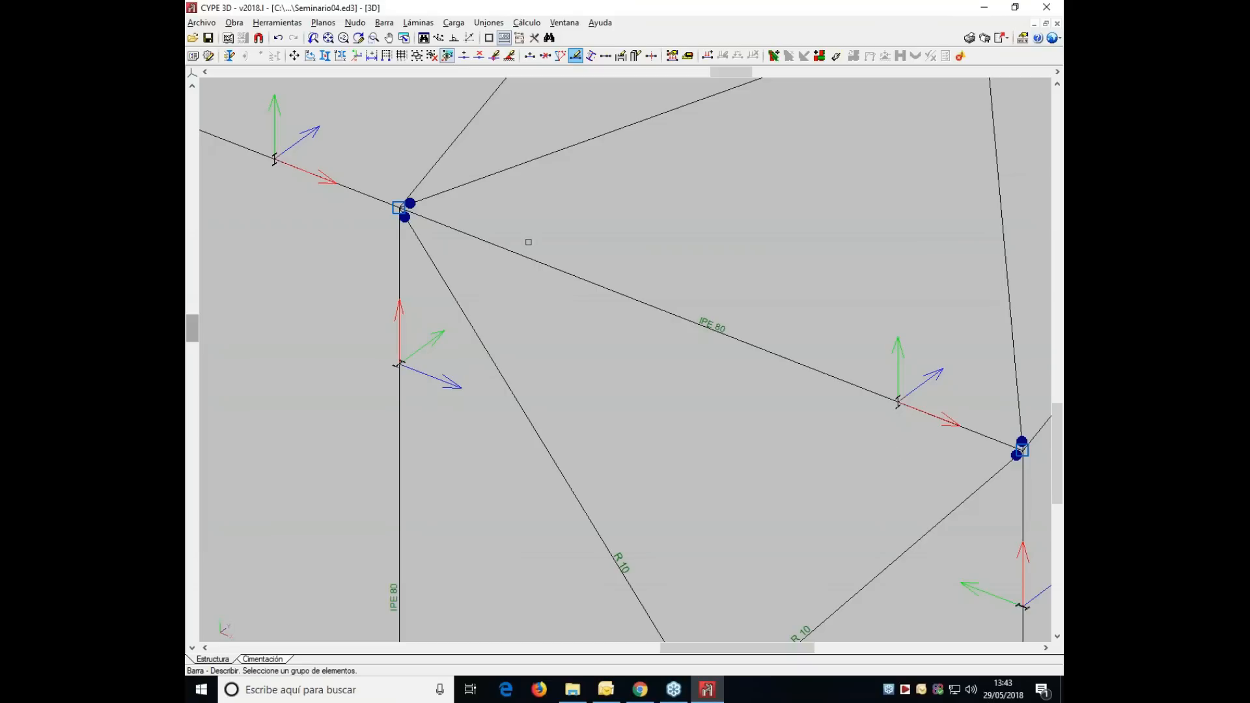
- Pin both ends of the front eave beams in the near braced end bay and the bay beside it
click(384, 23)
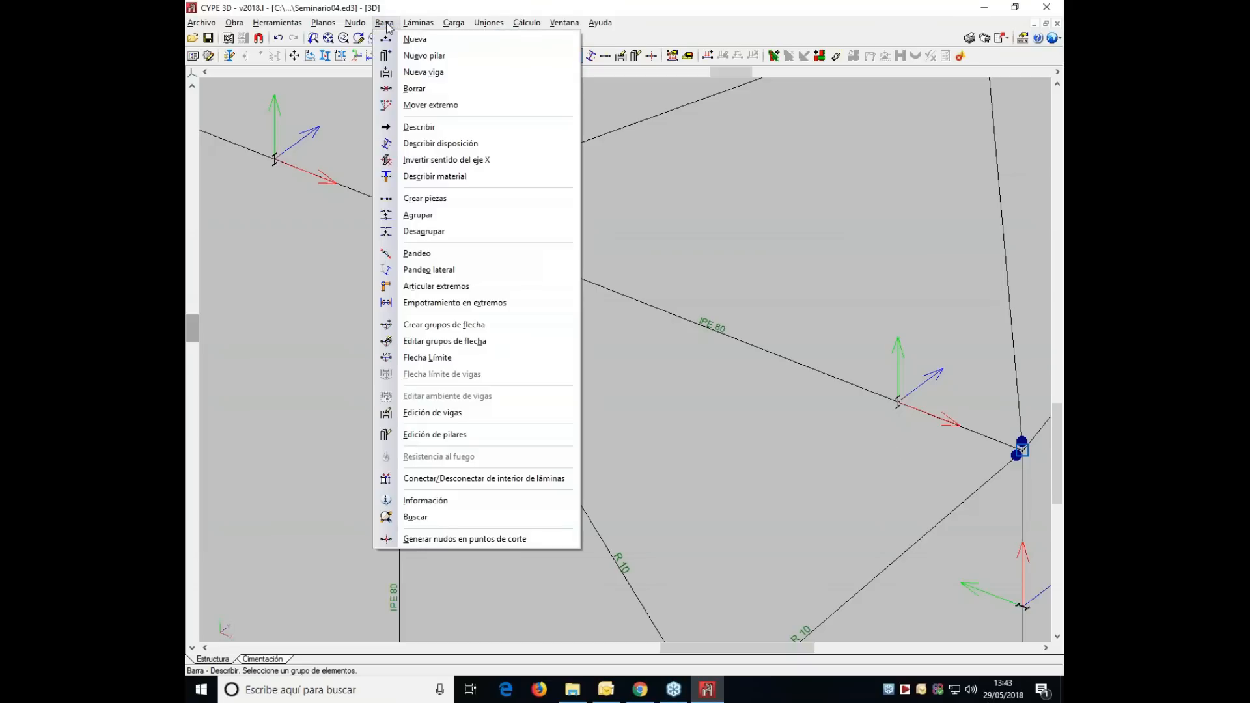
click(424, 287)
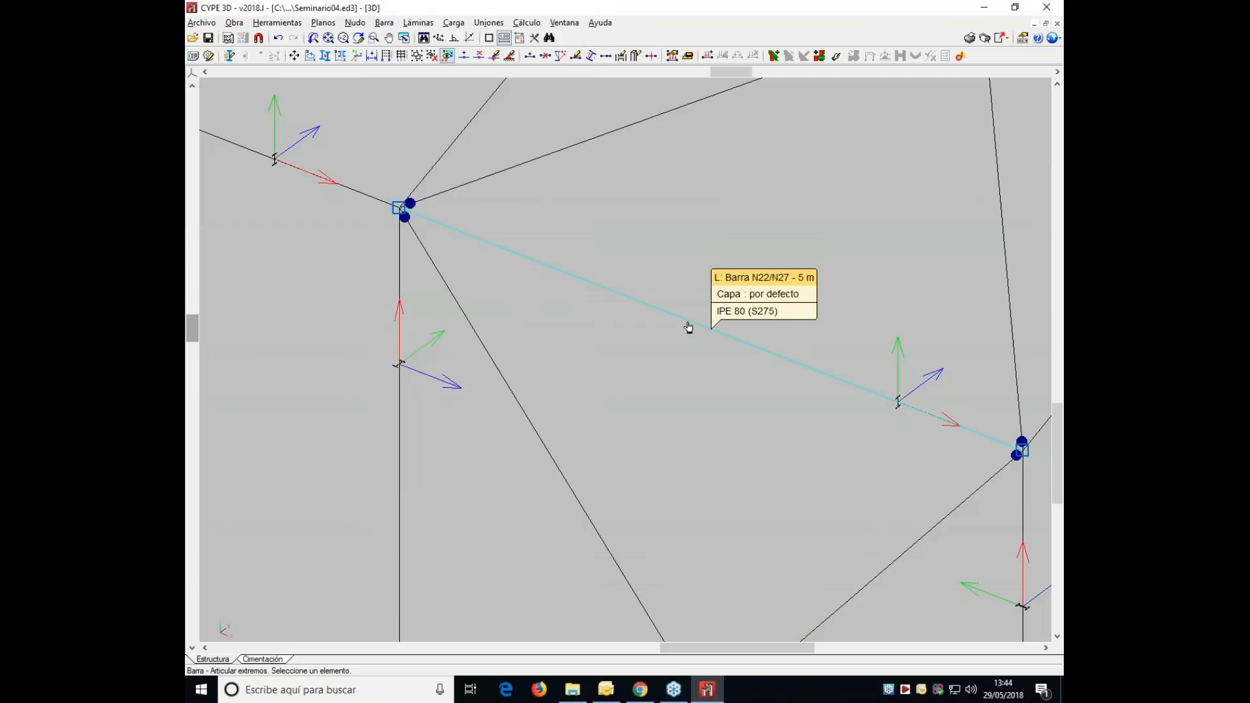
scroll(408, 201, up, 2)
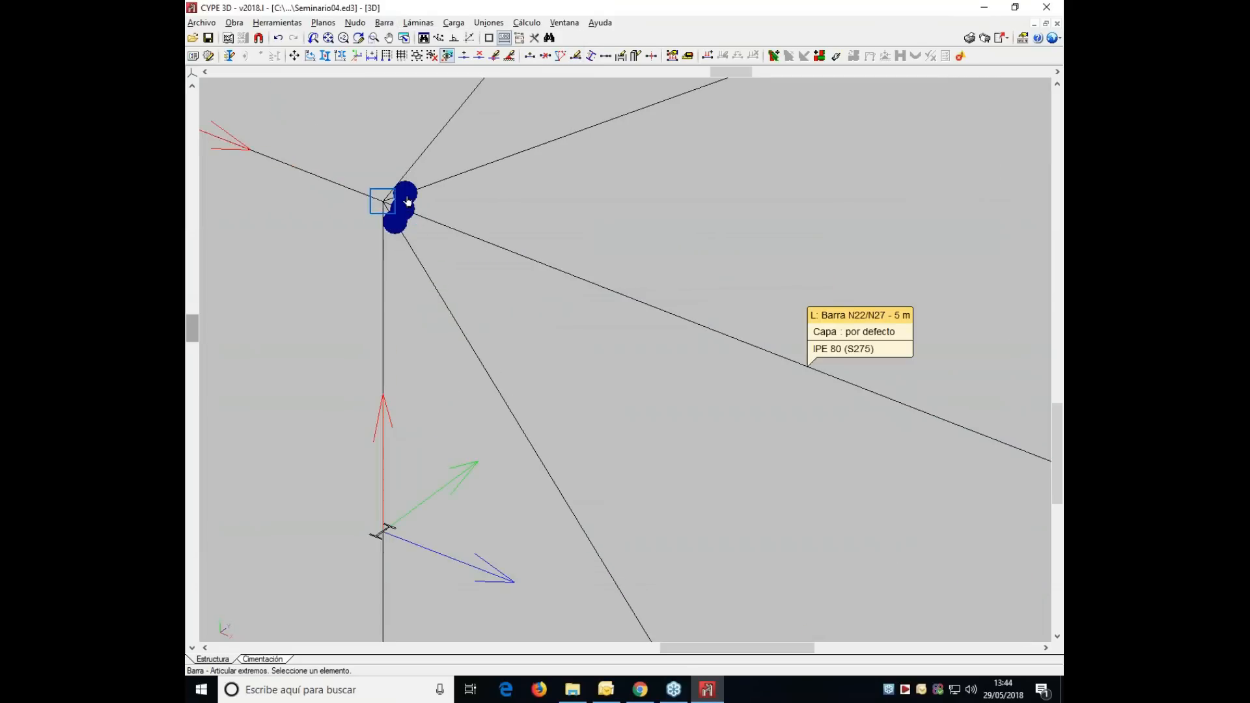
scroll(408, 200, up, 1)
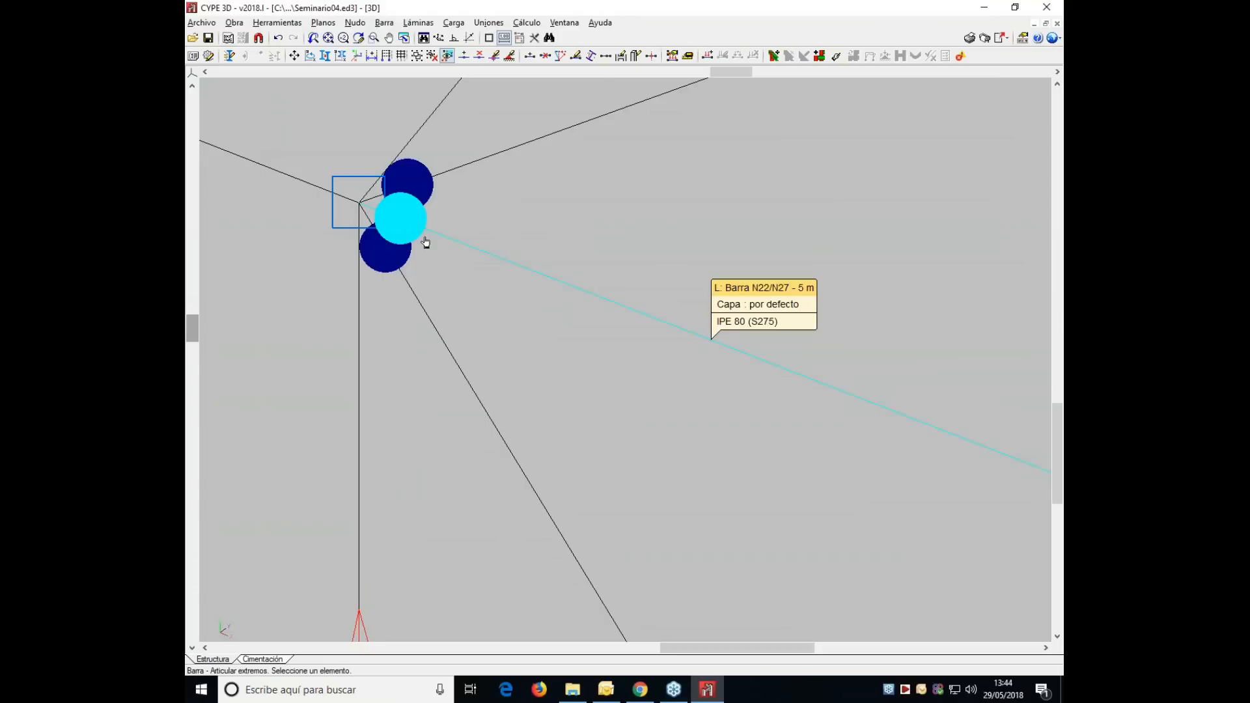
scroll(425, 242, down, 2)
middle_drag(346, 345, 821, 480)
scroll(873, 427, down, 1)
scroll(509, 365, down, 1)
middle_drag(509, 364, 653, 381)
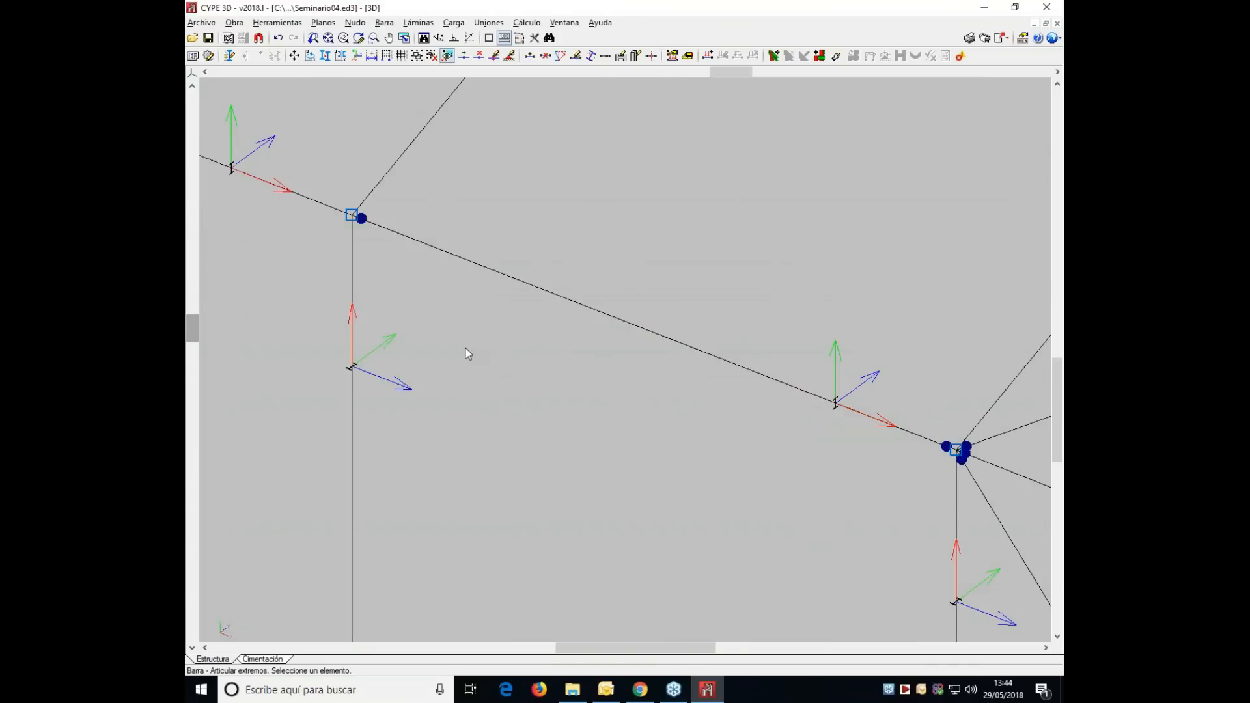
- Pin both ends of the three remaining front eave beams, up to the far braced end bay
middle_drag(468, 353, 965, 561)
click(508, 294)
middle_drag(551, 404, 407, 521)
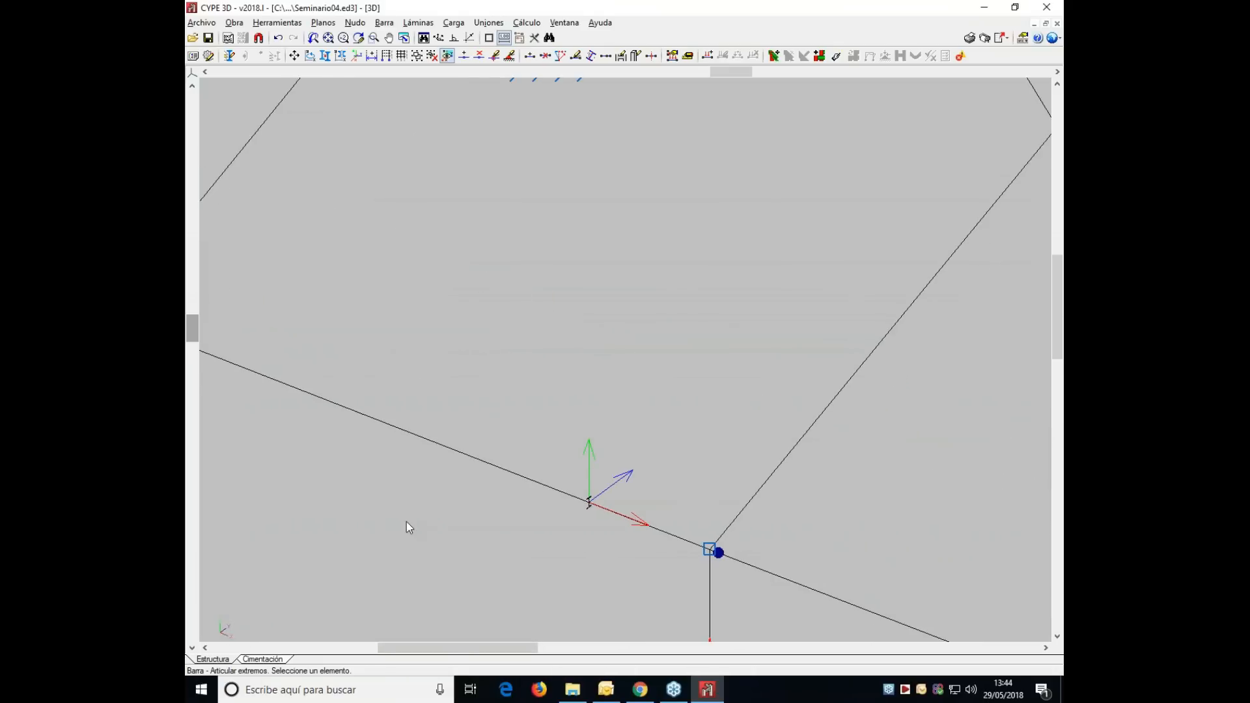
click(341, 412)
middle_drag(320, 459, 724, 488)
scroll(724, 488, down, 2)
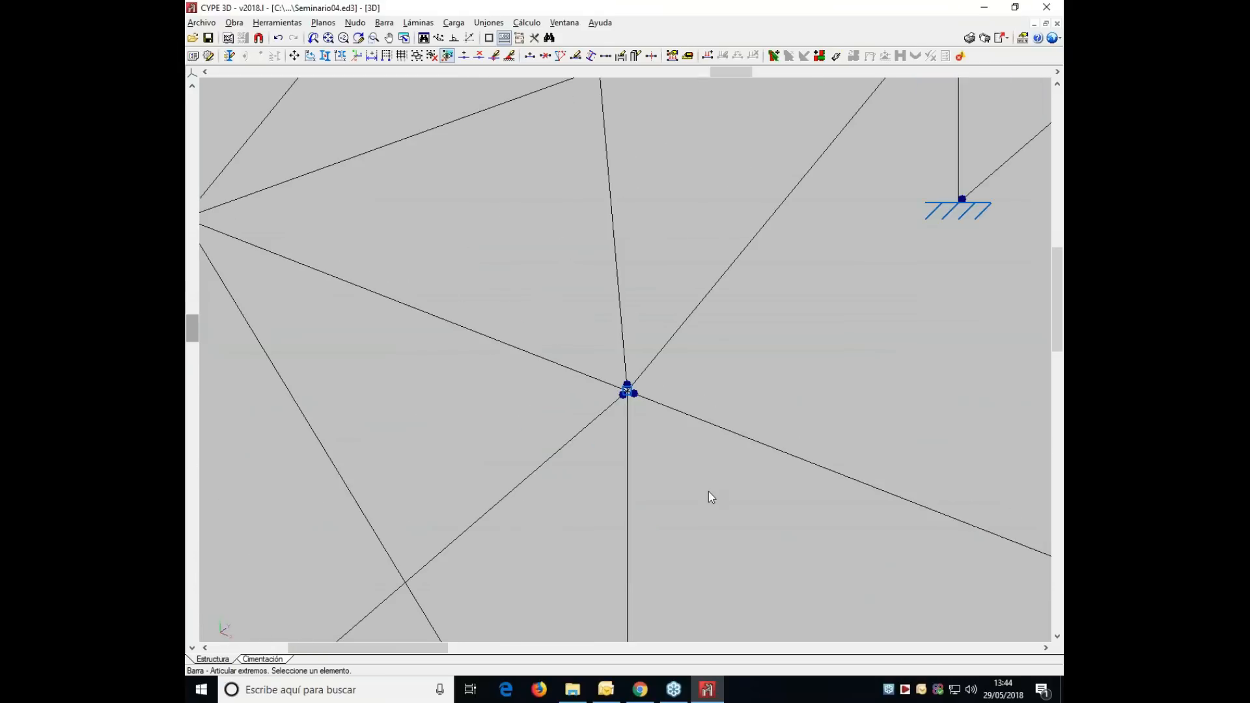
middle_drag(363, 385, 581, 400)
click(616, 330)
- Pin both ends of the longitudinal beams along the ridge and the rear eave
middle_drag(683, 131, 401, 574)
middle_drag(678, 353, 414, 360)
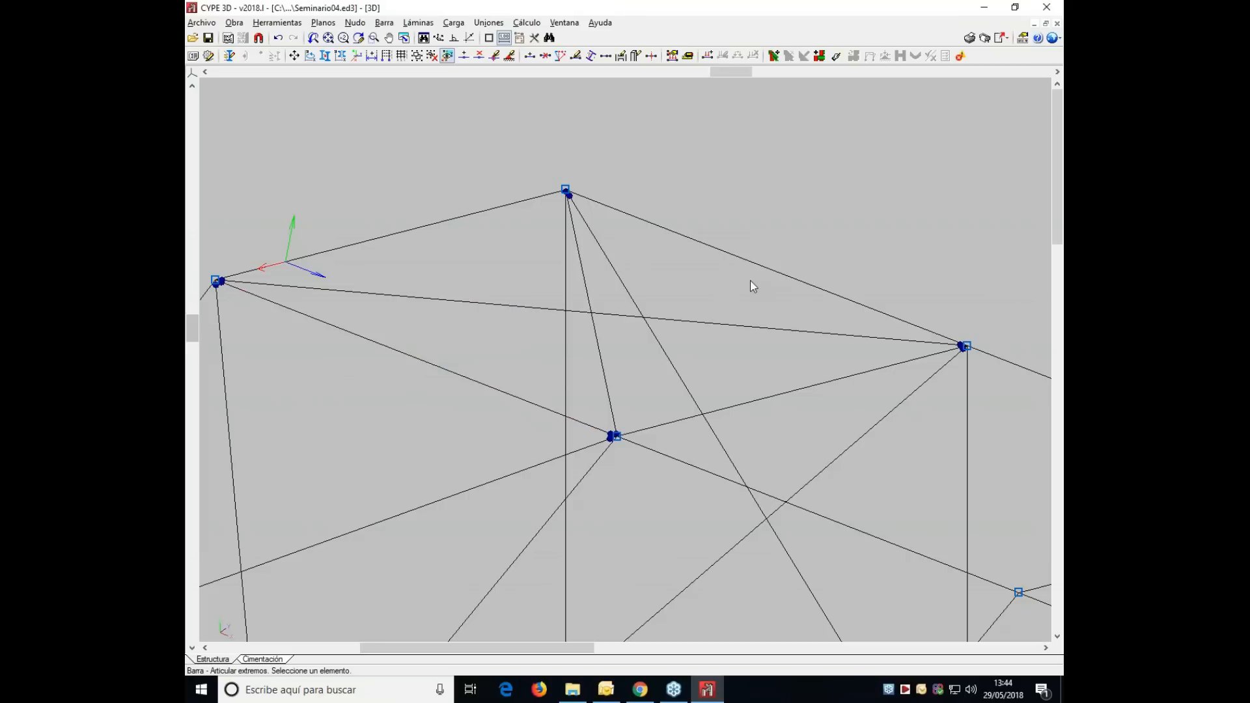
middle_drag(753, 286, 341, 80)
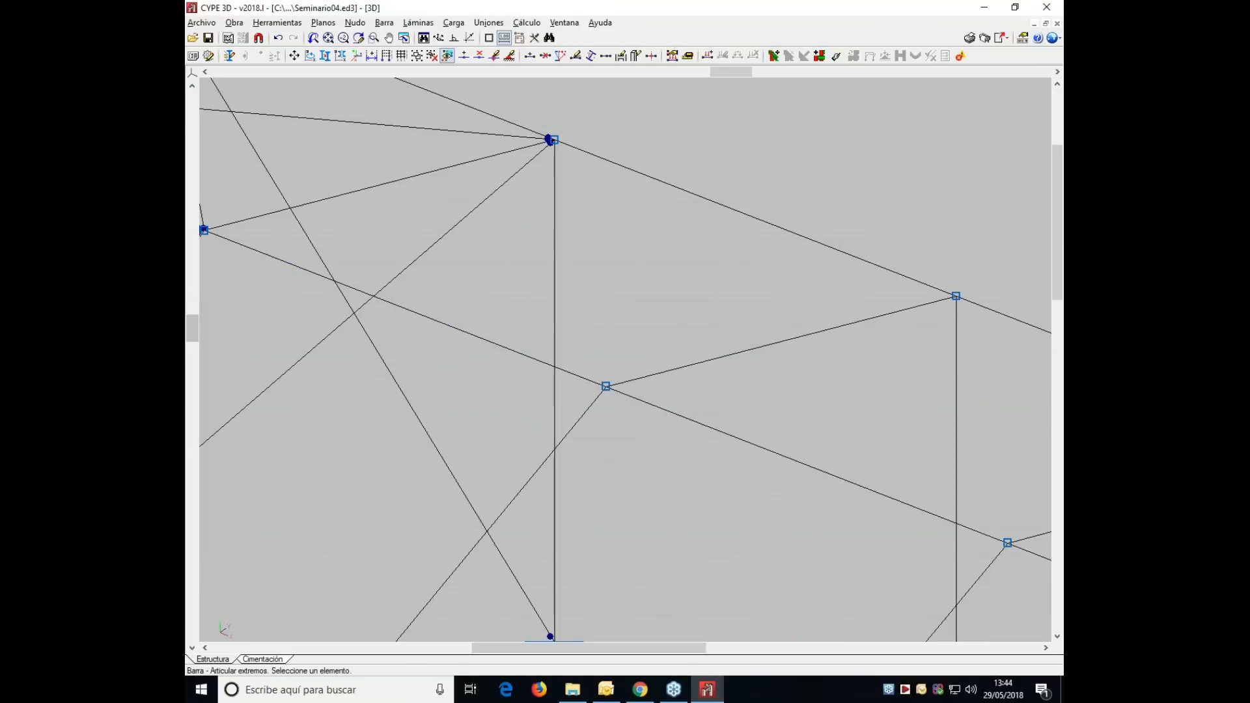
click(412, 319)
click(820, 243)
middle_drag(876, 492, 549, 362)
click(475, 321)
middle_drag(914, 499, 611, 278)
click(561, 239)
middle_drag(537, 302, 708, 355)
click(732, 293)
- Save the project with the pinned longitudinal beams
middle_drag(1050, 206, 854, 223)
scroll(918, 586, down, 1)
middle_drag(918, 599, 585, 544)
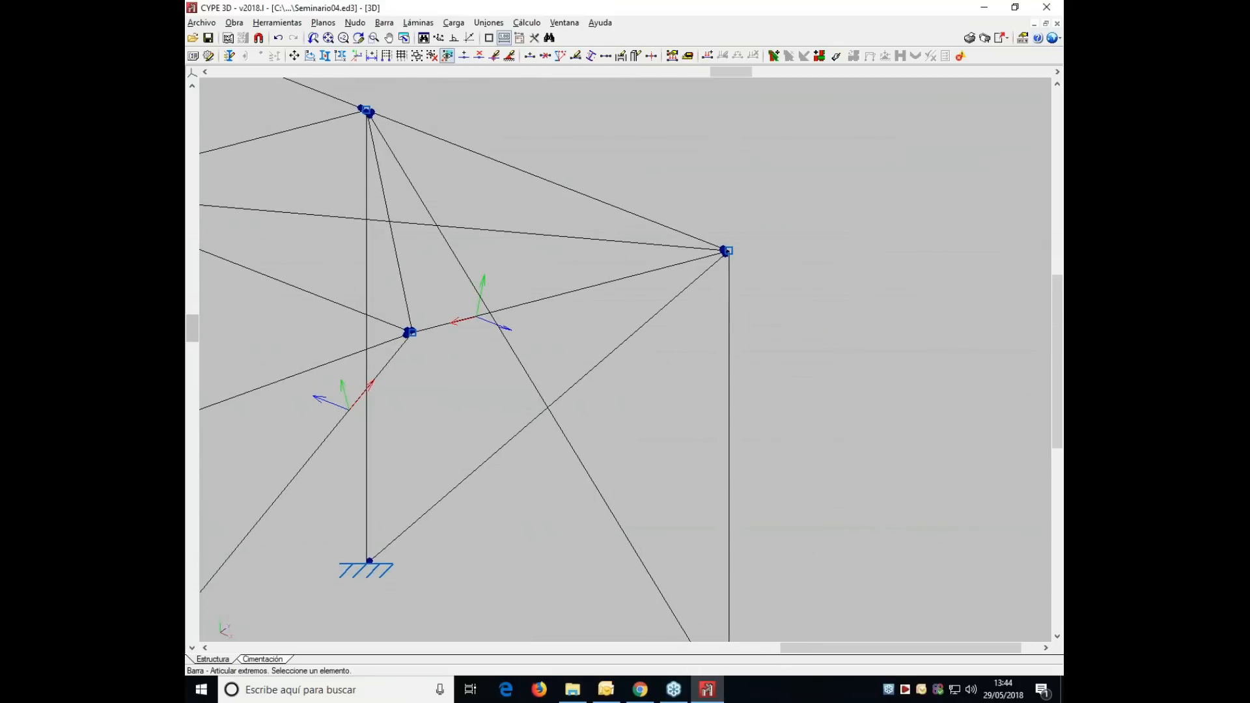
scroll(535, 499, down, 1)
middle_drag(414, 483, 809, 478)
scroll(808, 479, down, 2)
scroll(665, 483, down, 1)
middle_drag(664, 483, 762, 440)
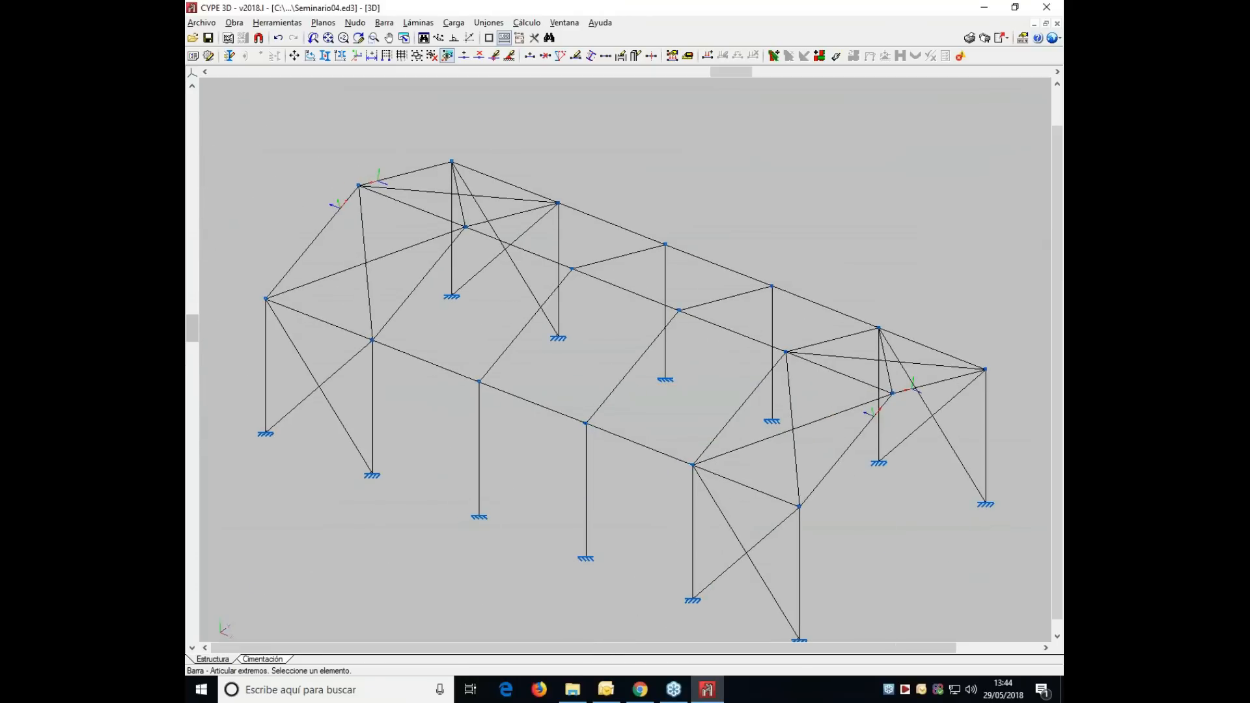
click(208, 40)
scroll(625, 371, up, 5)
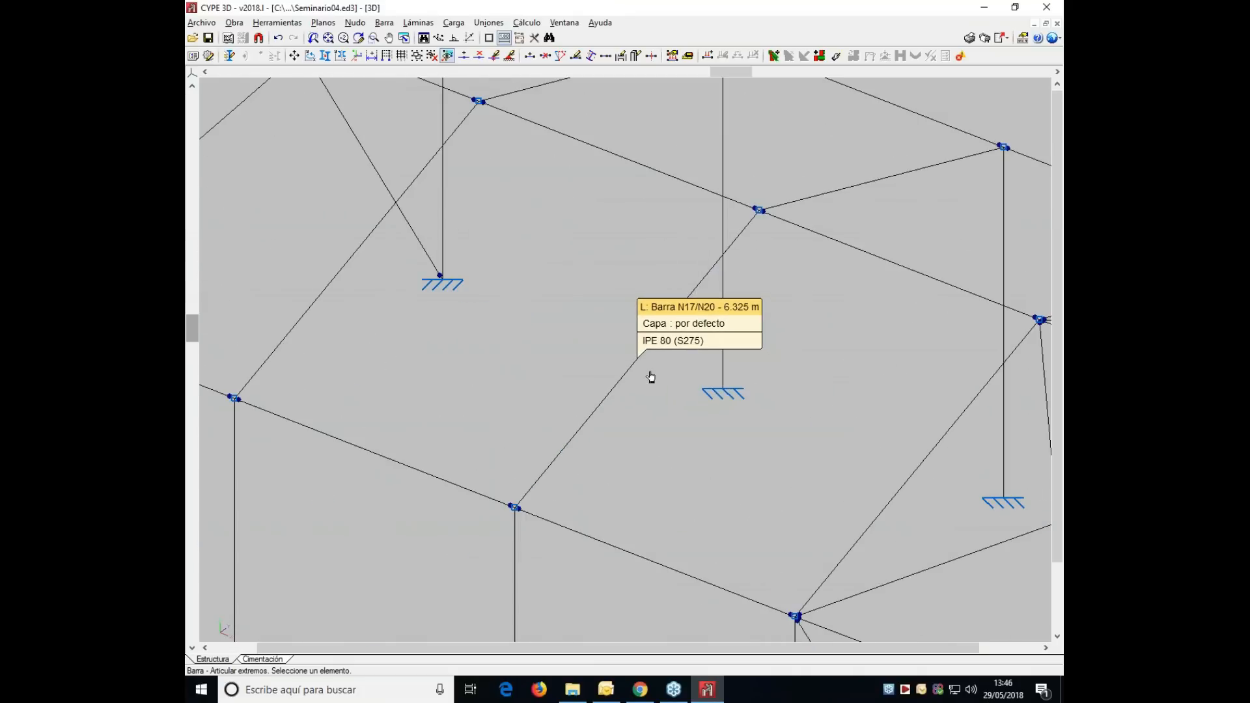
scroll(636, 385, up, 2)
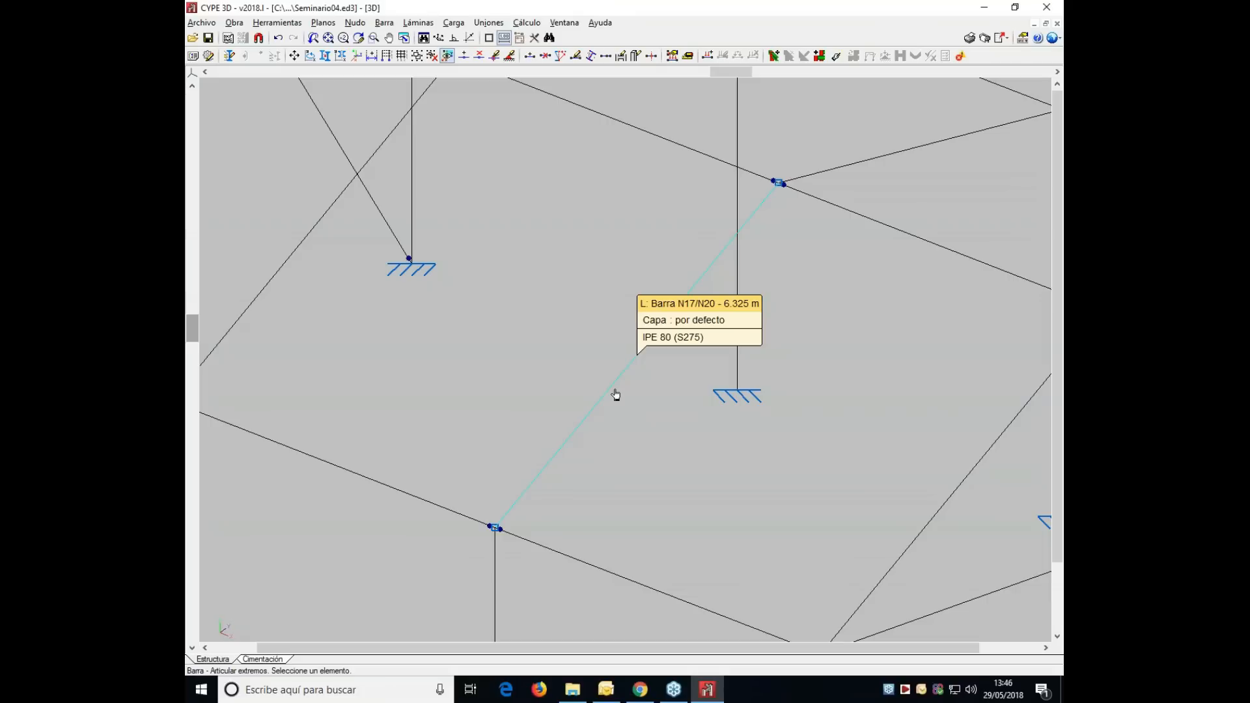
scroll(615, 394, down, 5)
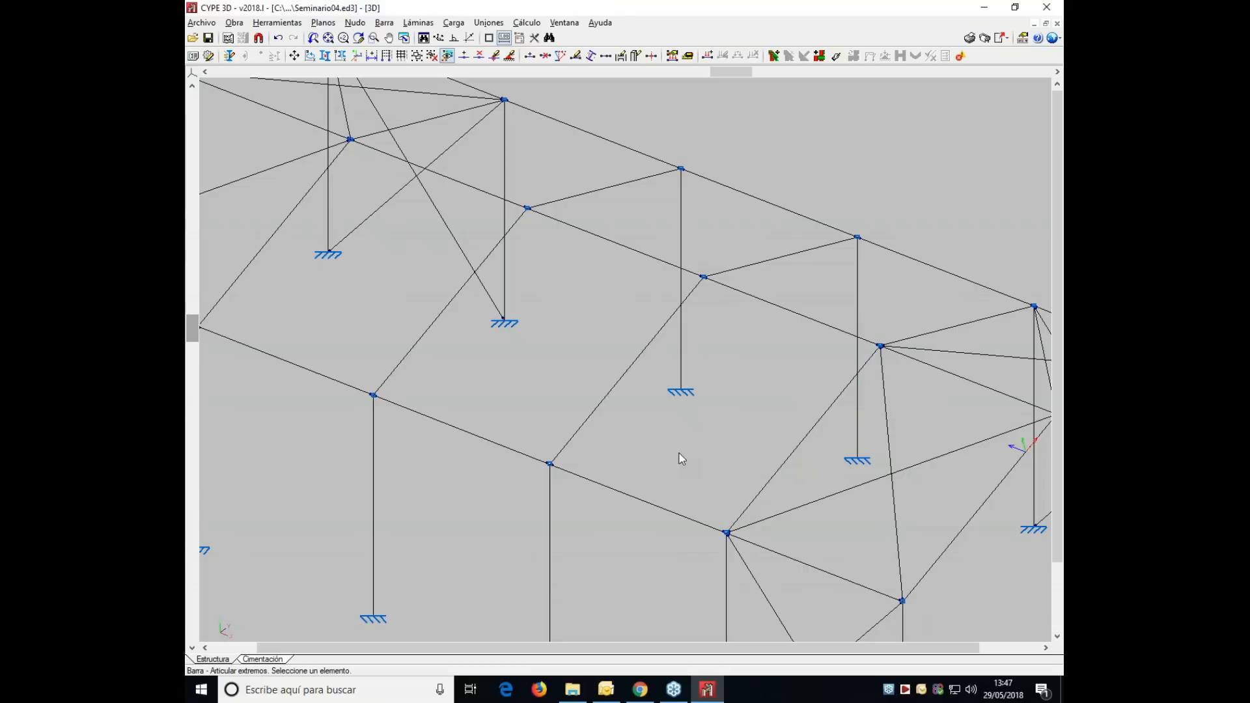
scroll(473, 359, down, 2)
scroll(474, 358, down, 2)
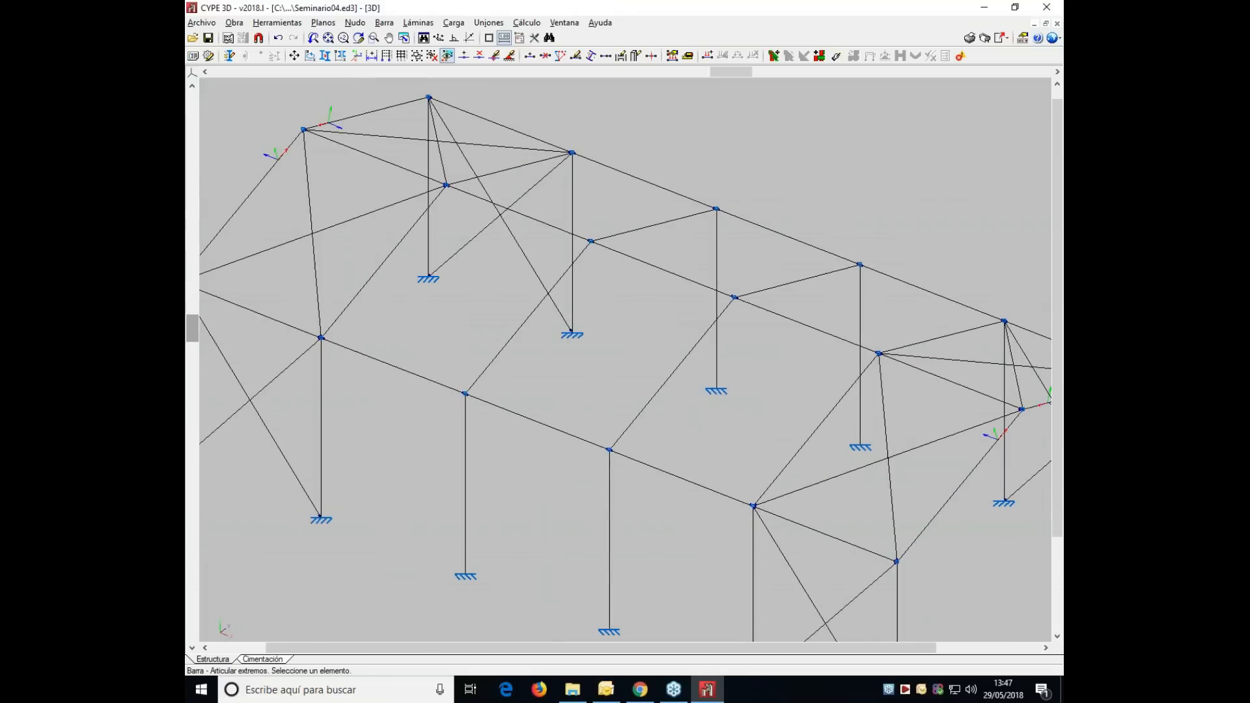
- Set lateral buckling of the intermediate frames' rafters to βv=0 for both the upper and lower flanges
click(384, 22)
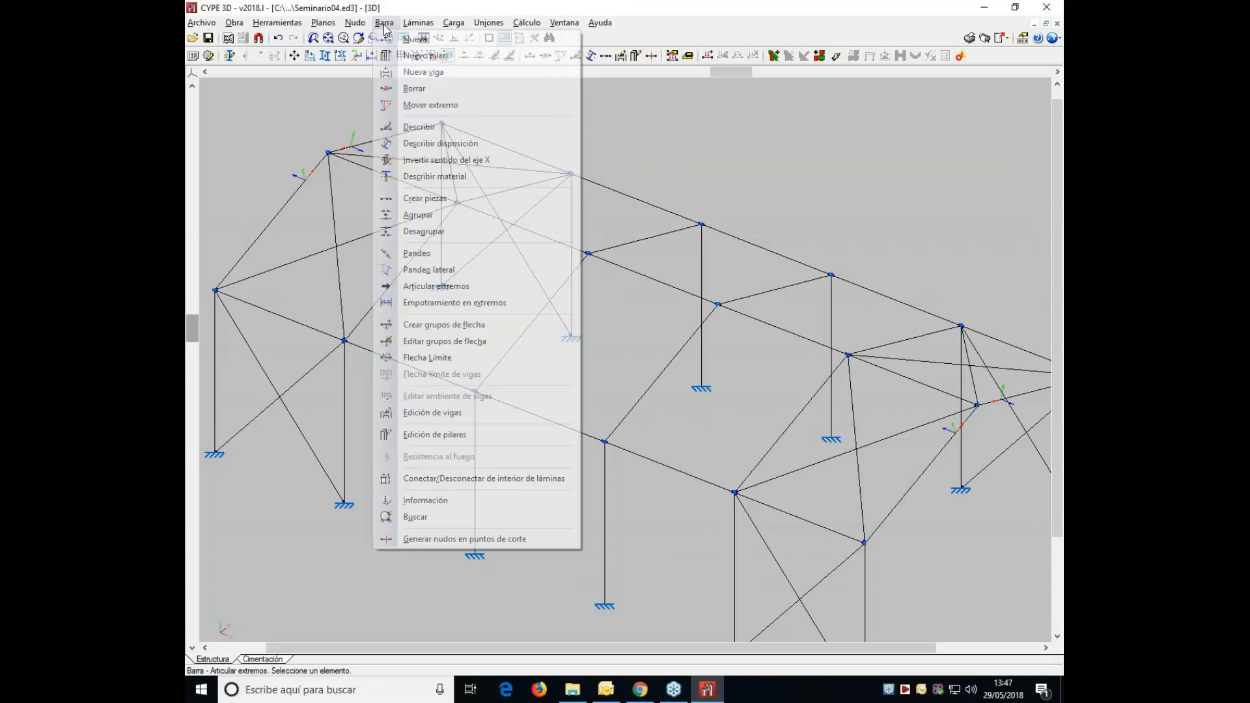
click(410, 269)
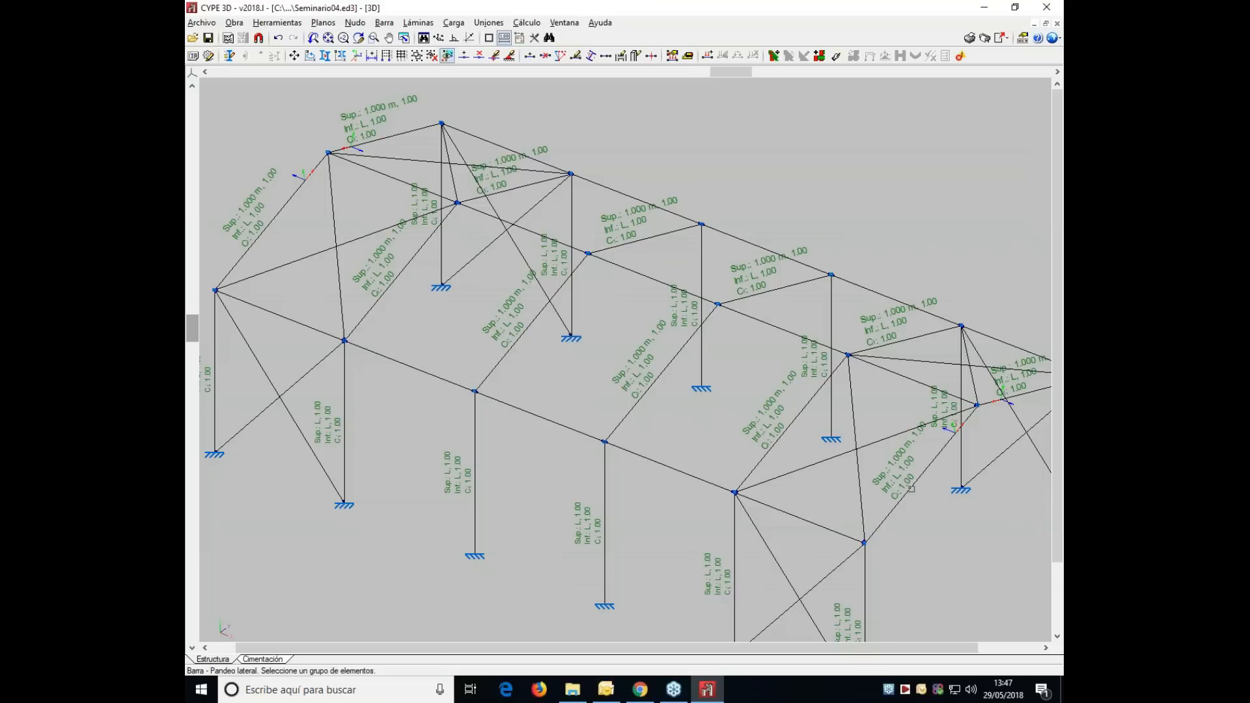
scroll(883, 477, down, 2)
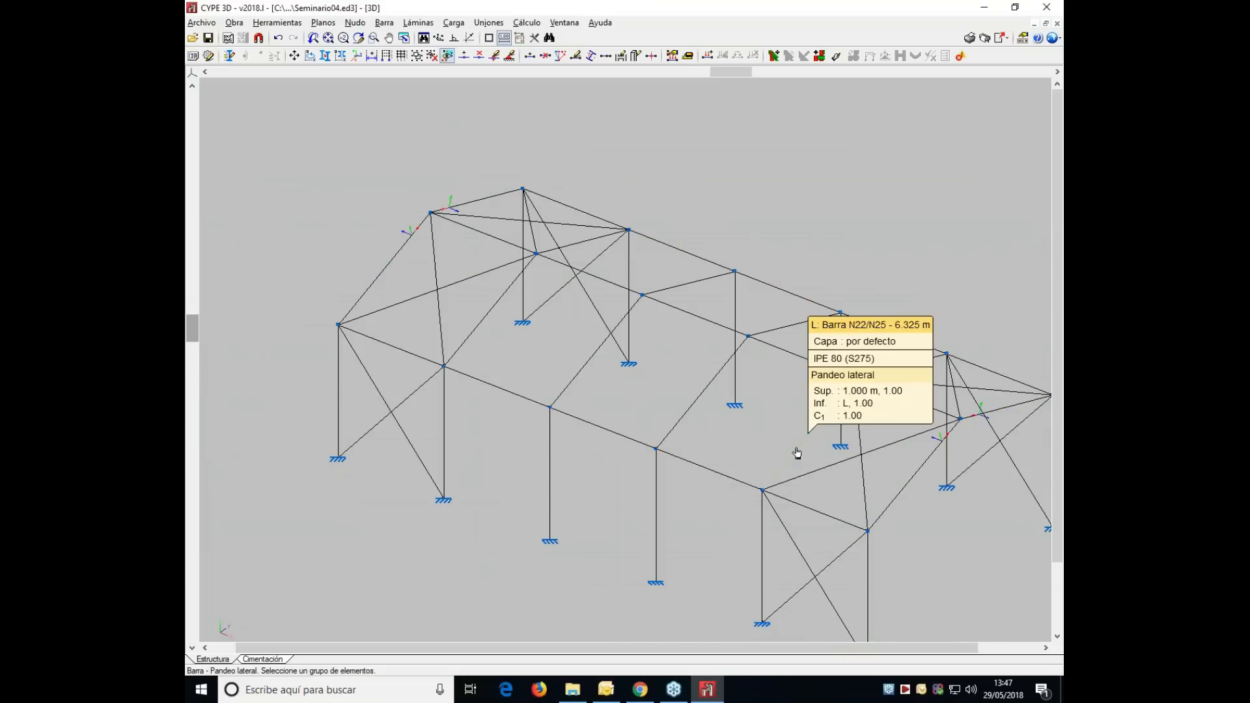
click(886, 368)
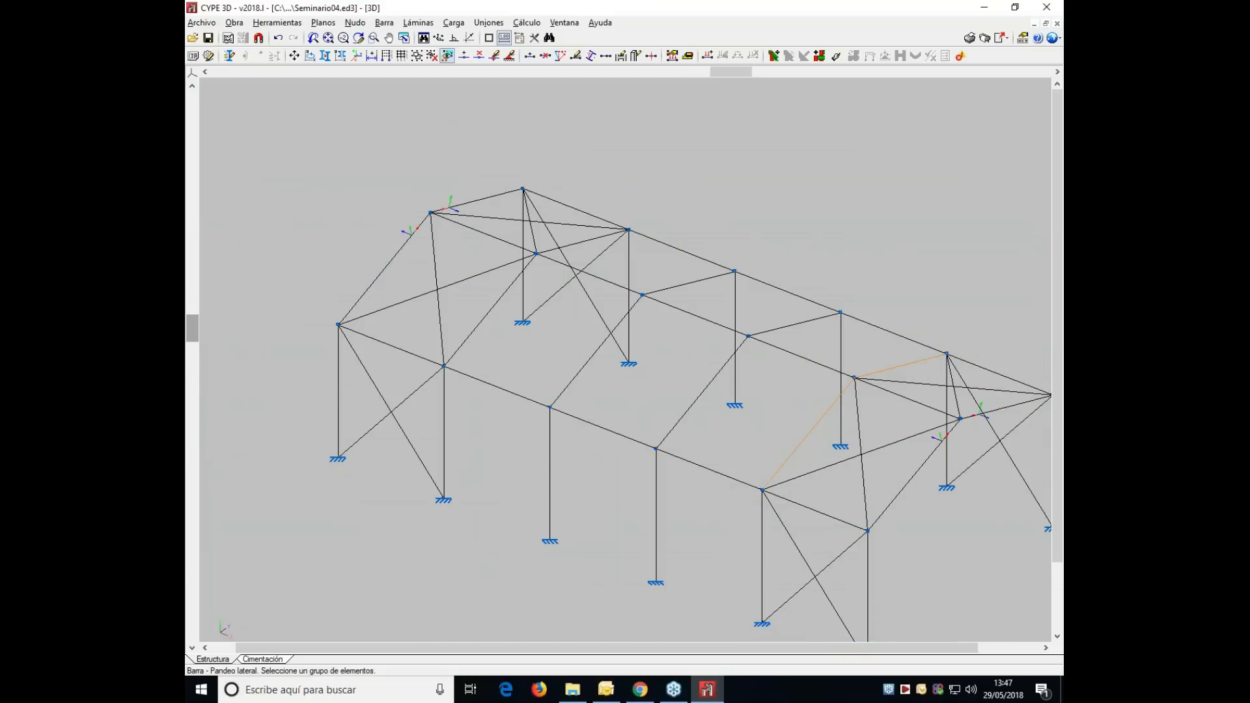
click(794, 324)
click(670, 288)
click(597, 349)
click(487, 312)
click(582, 243)
right_click(582, 244)
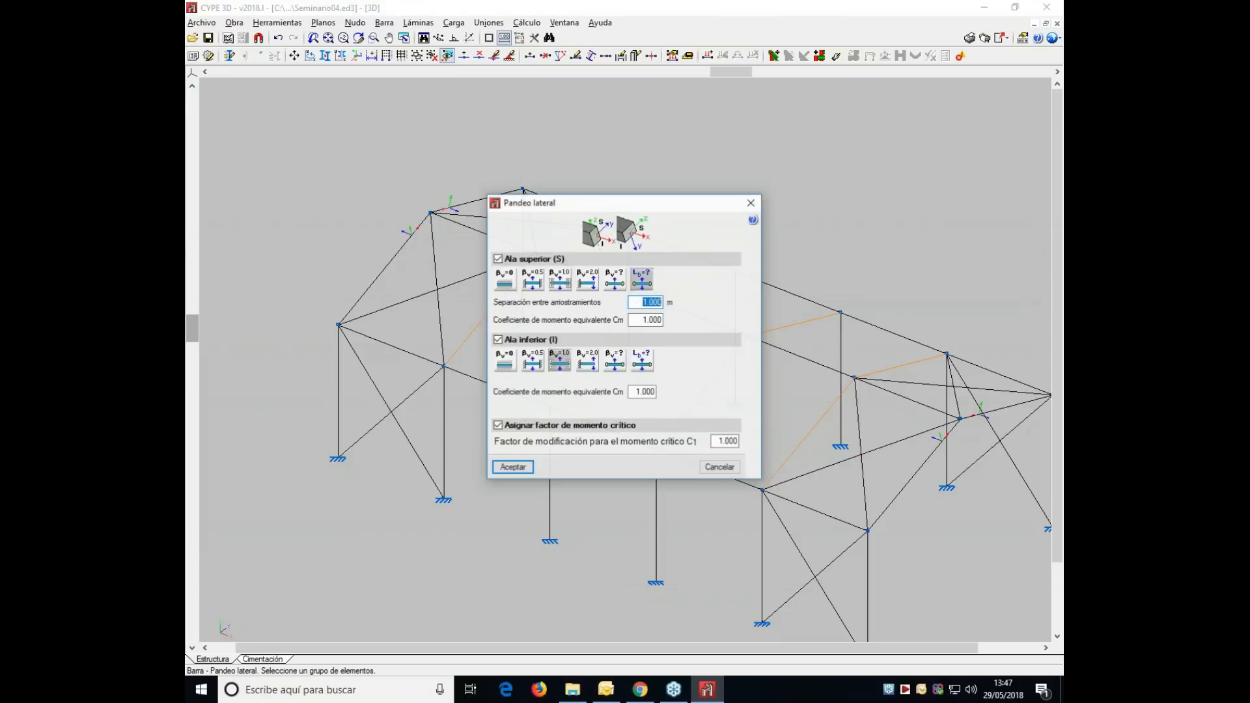
click(506, 280)
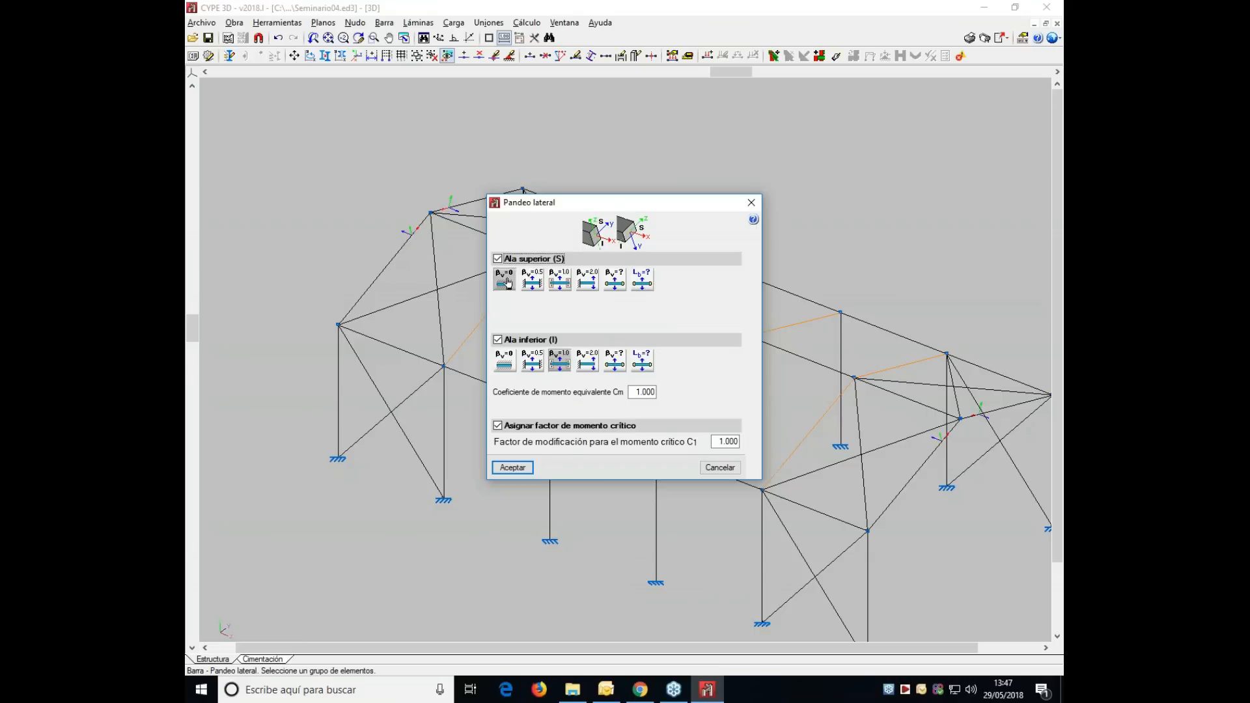
click(504, 360)
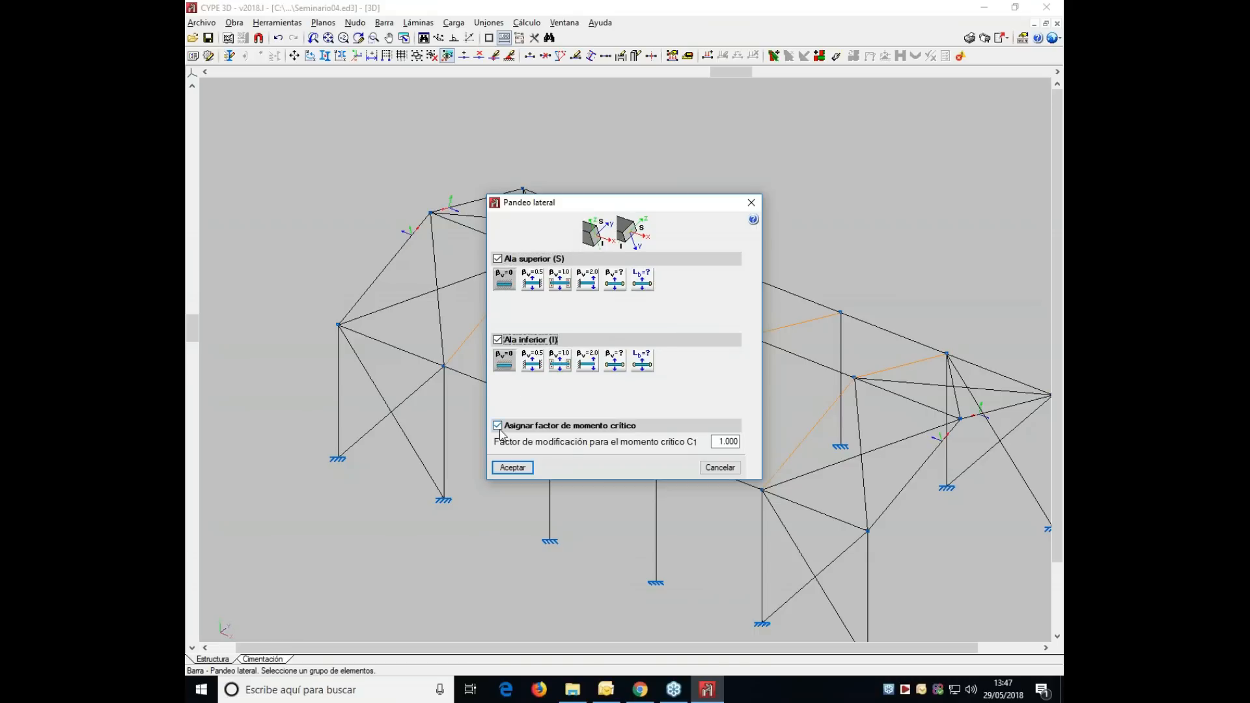
click(511, 469)
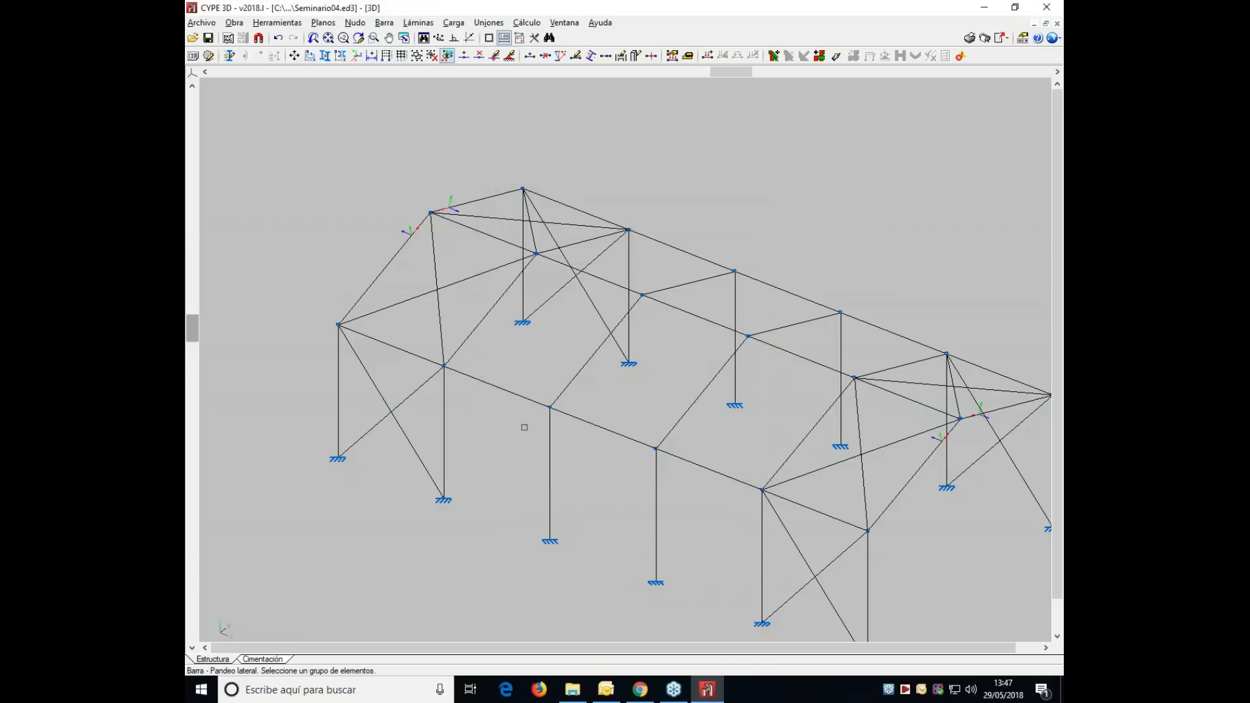
- Describe the rafters of the two end frames again as generic IPE 80 bars with a simple profile arrangement
click(384, 22)
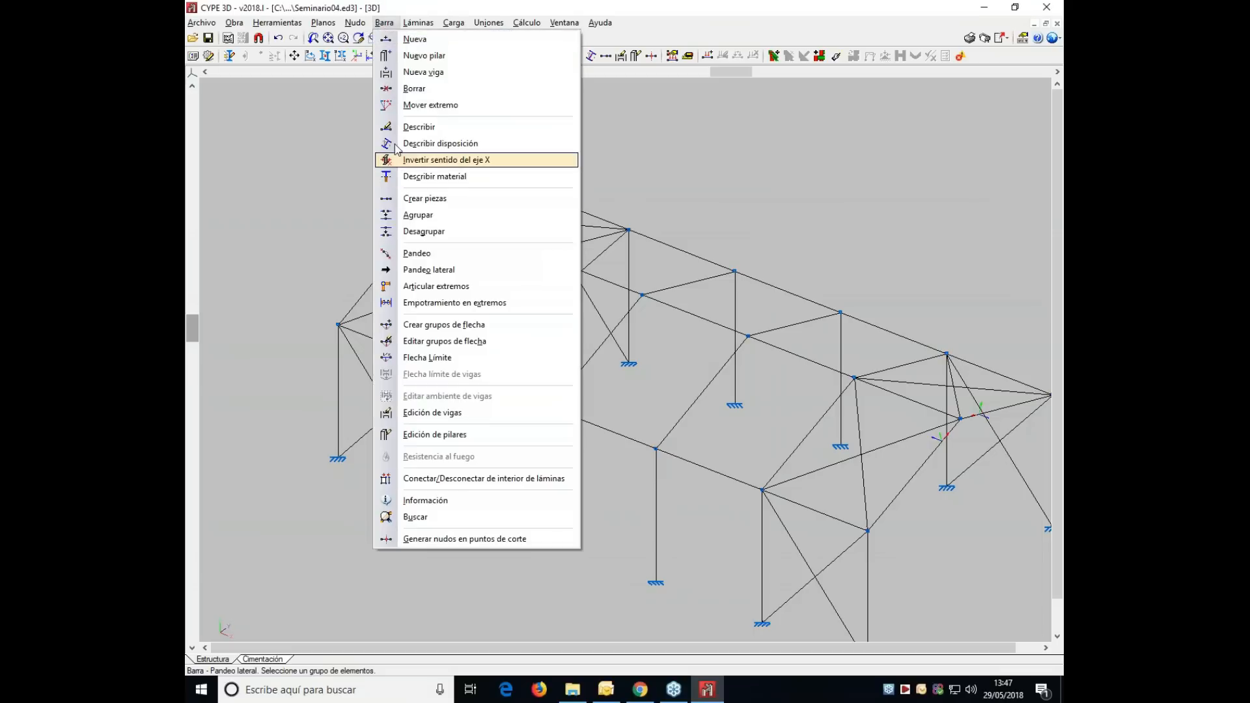
click(417, 127)
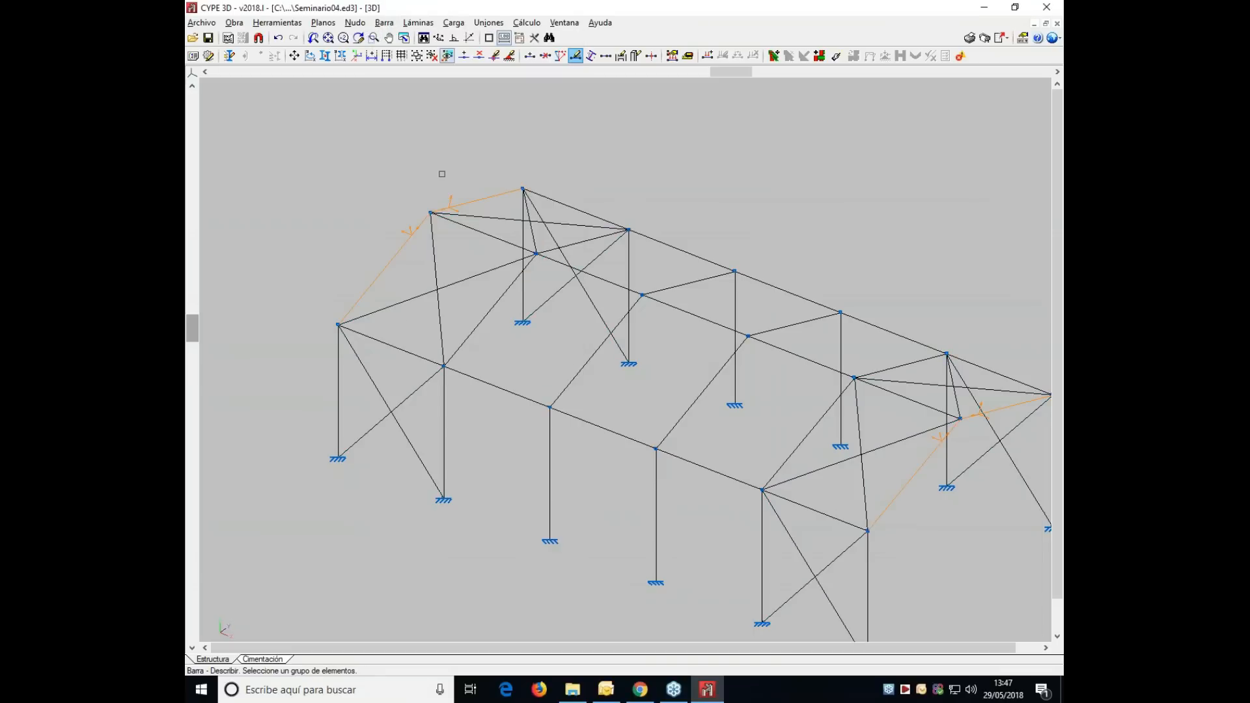
click(440, 229)
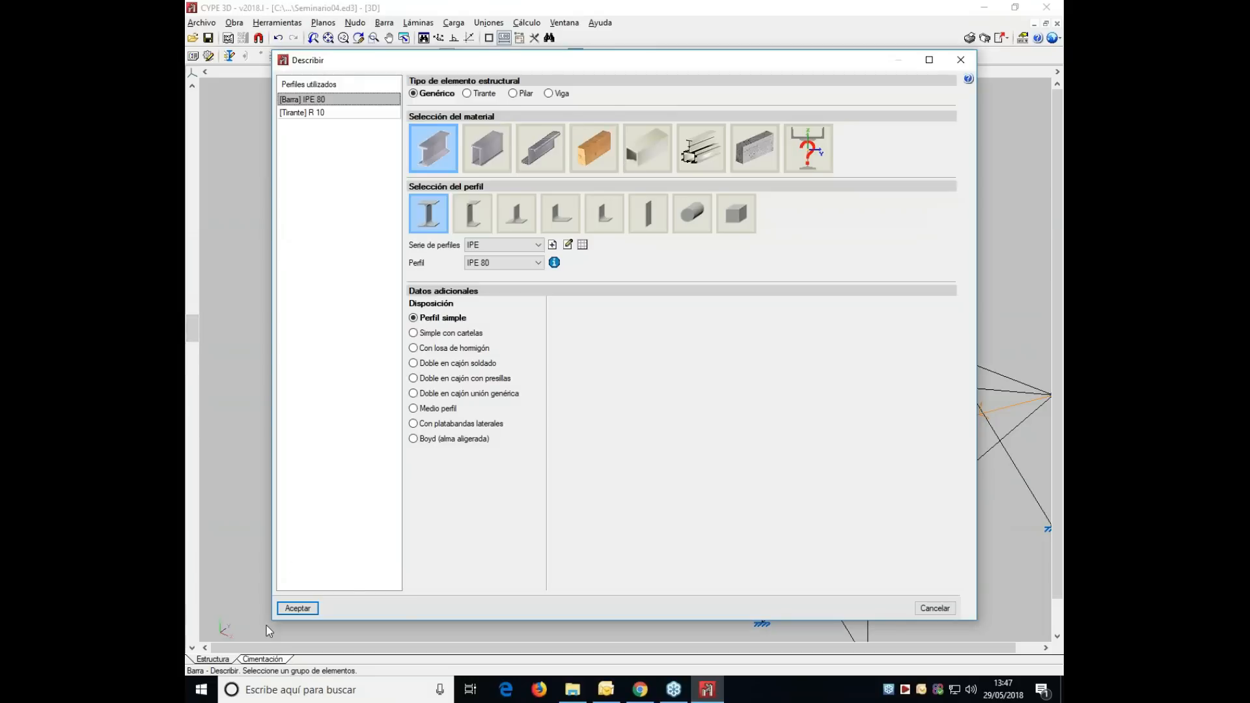
click(302, 608)
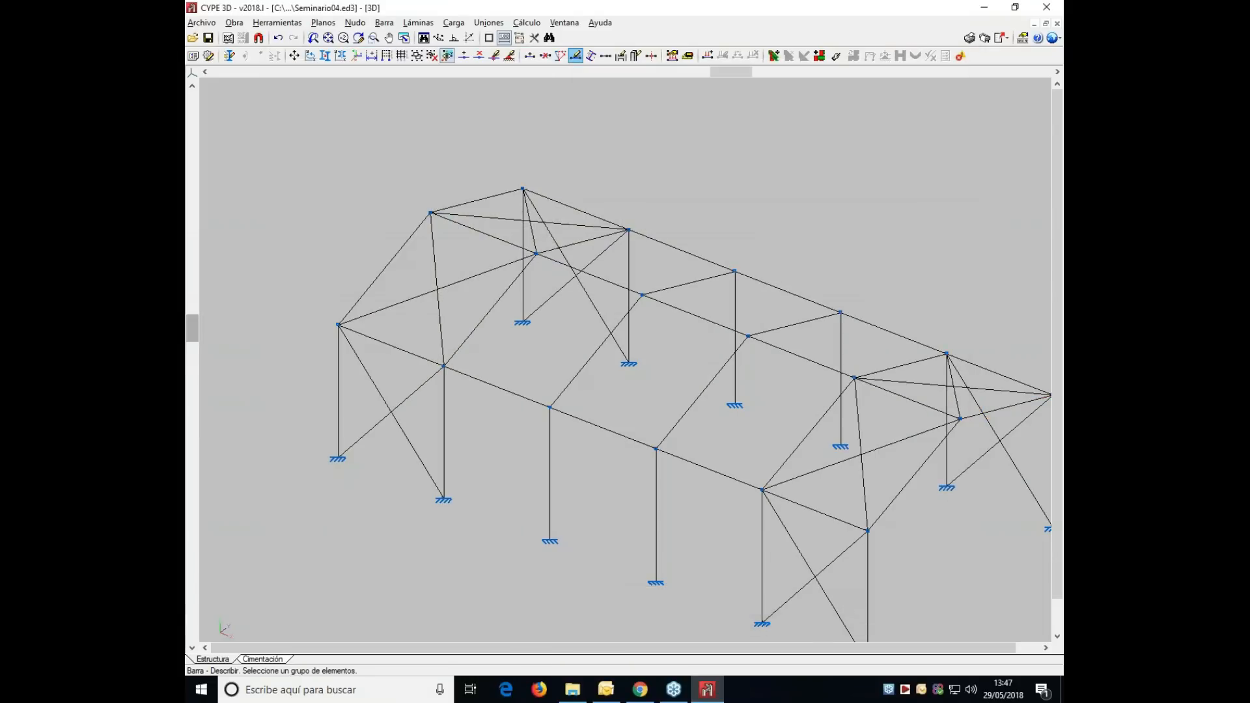
- Set lateral buckling of both end frames' rafters to βv=0 for the upper and lower flanges
click(385, 23)
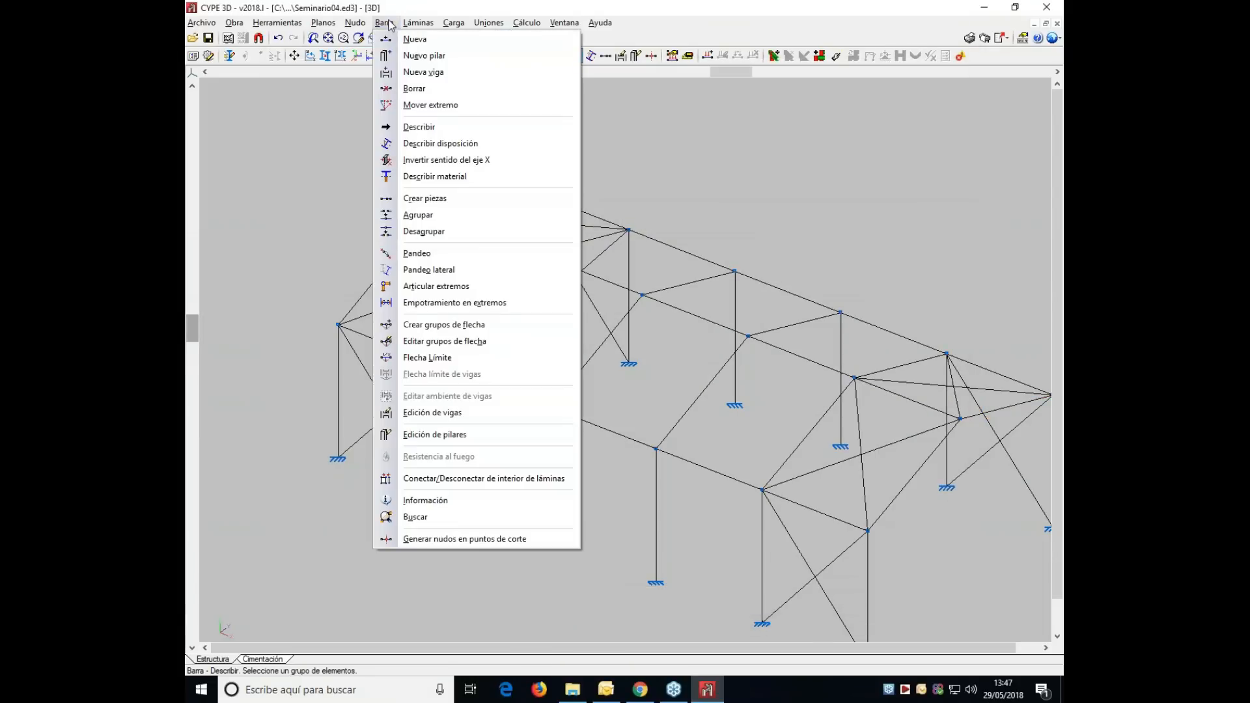
click(406, 276)
click(462, 209)
click(1006, 406)
click(915, 472)
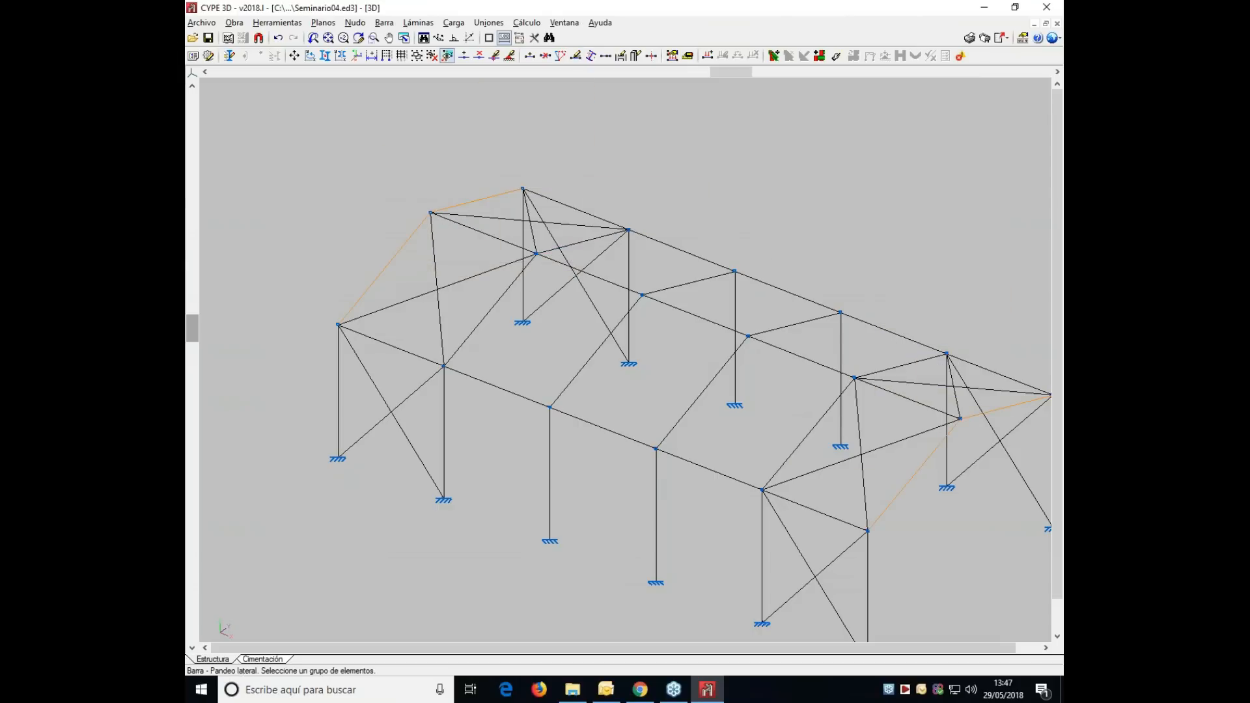
right_click(915, 473)
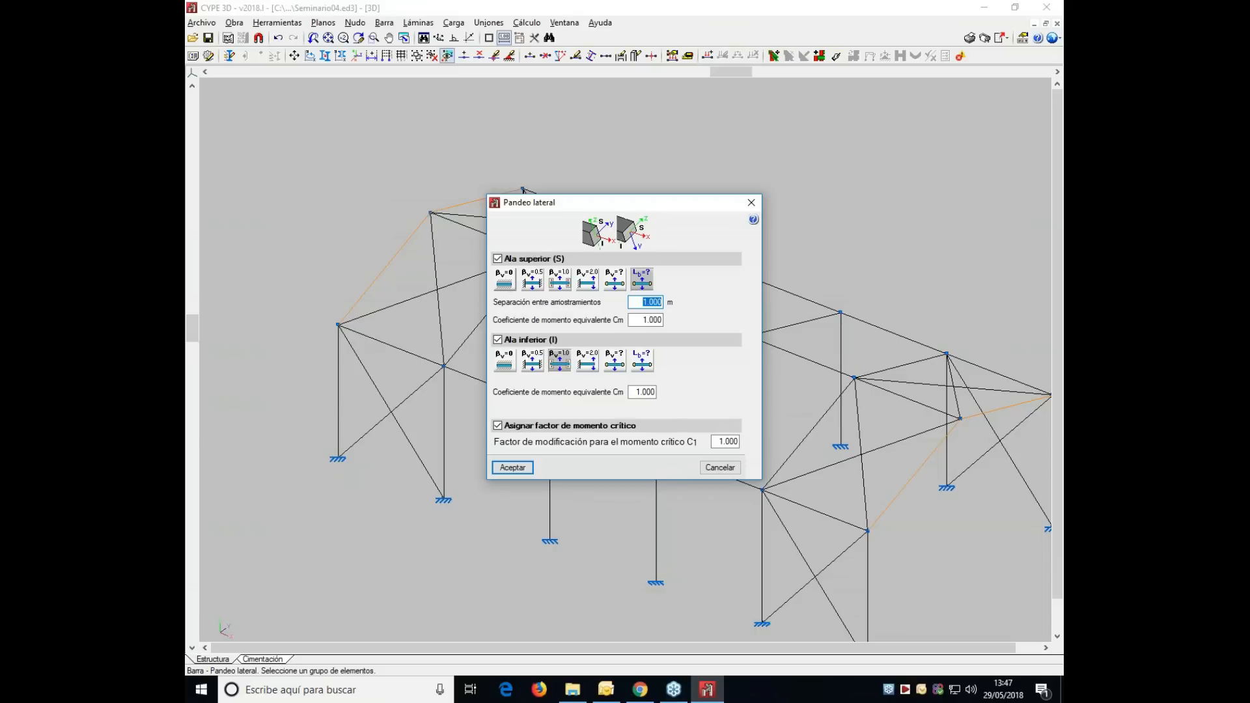
click(503, 280)
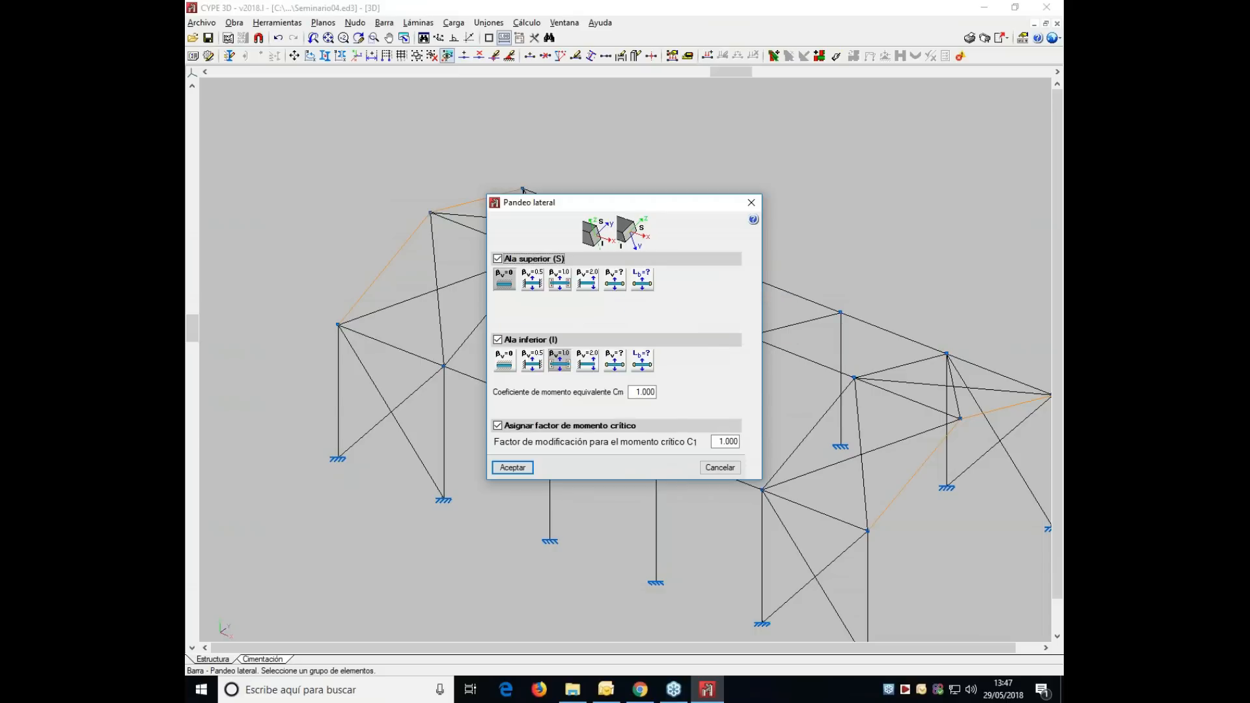
click(506, 367)
click(512, 468)
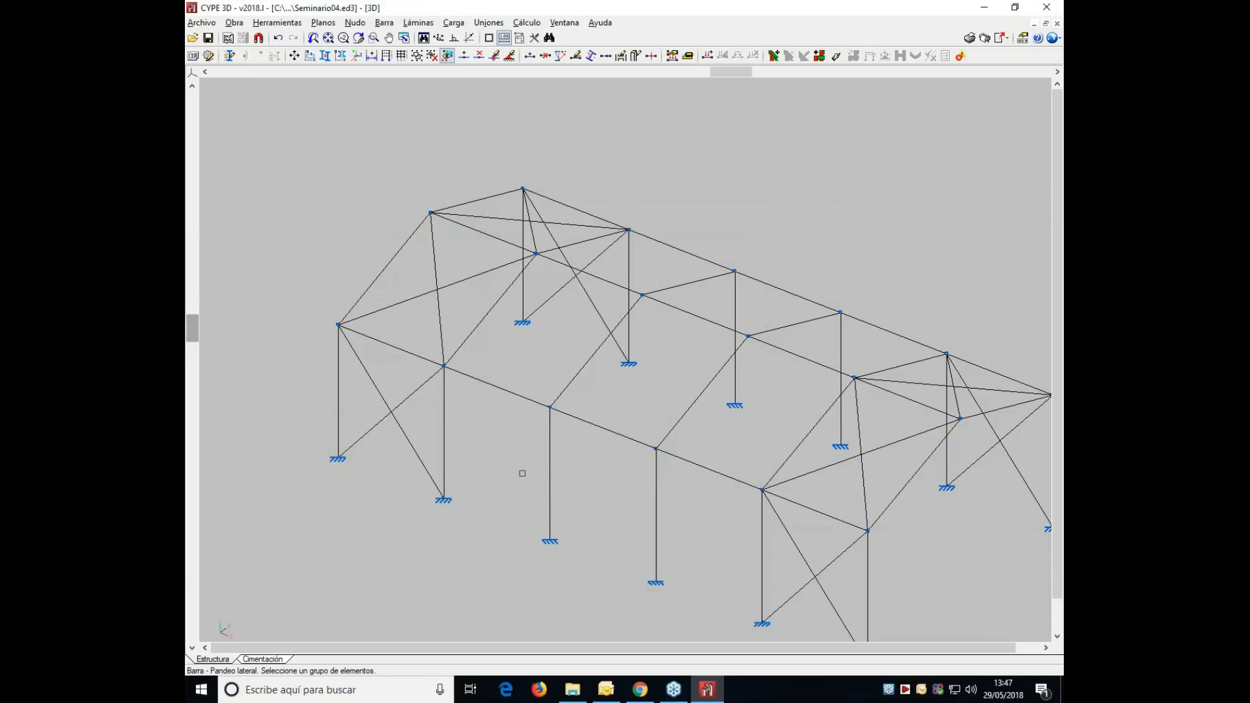
- Examine the lateral buckling coefficients assigned to the front columns, particularly those around the near braced end bay
scroll(522, 473, up, 1)
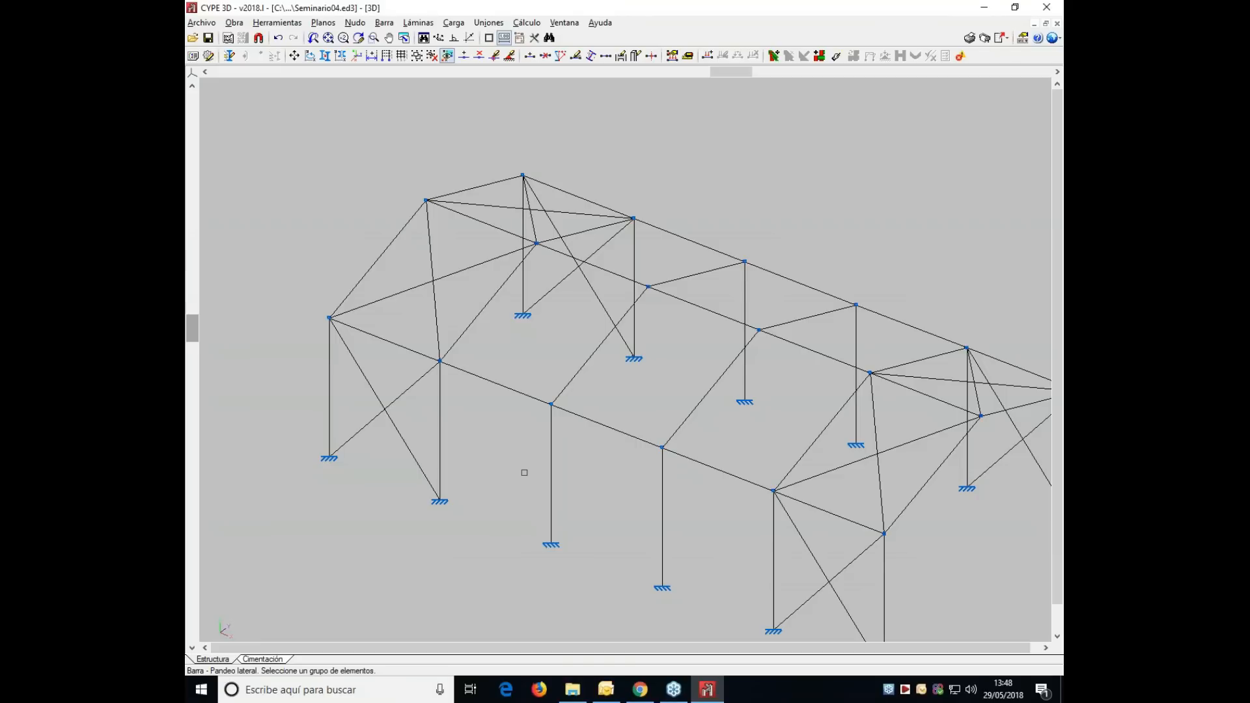
scroll(526, 472, down, 1)
middle_drag(577, 497, 565, 281)
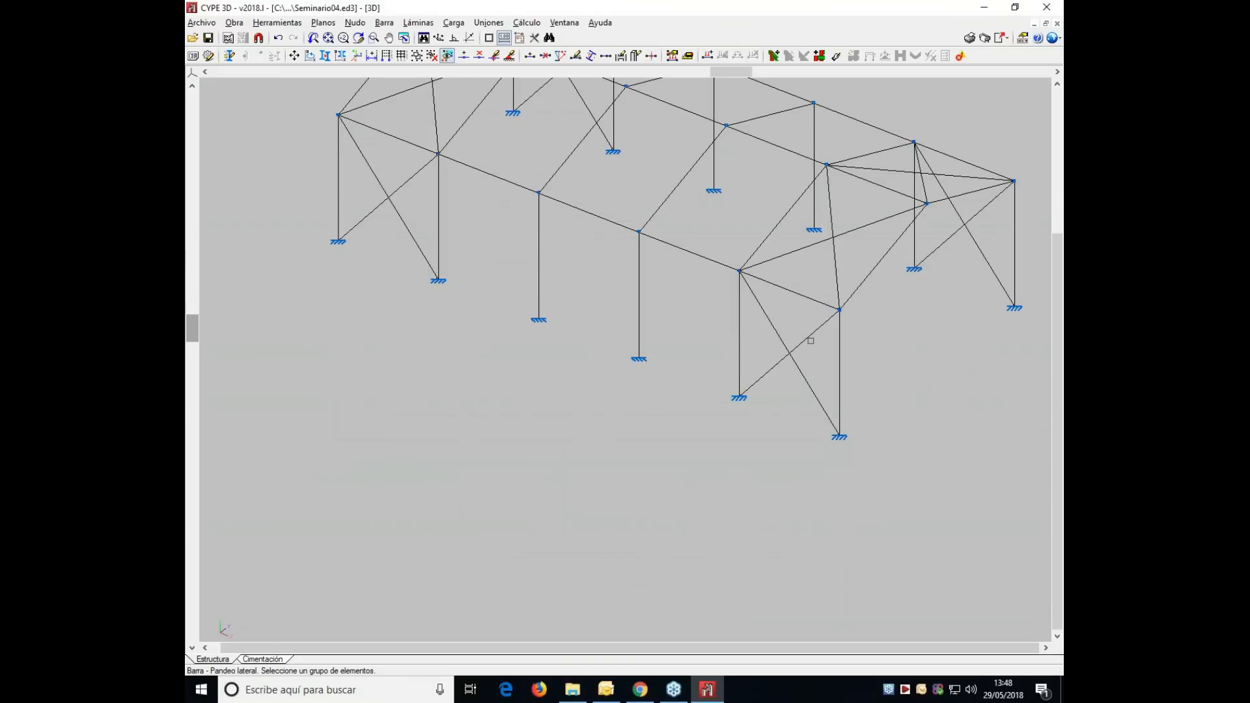
scroll(830, 330, up, 2)
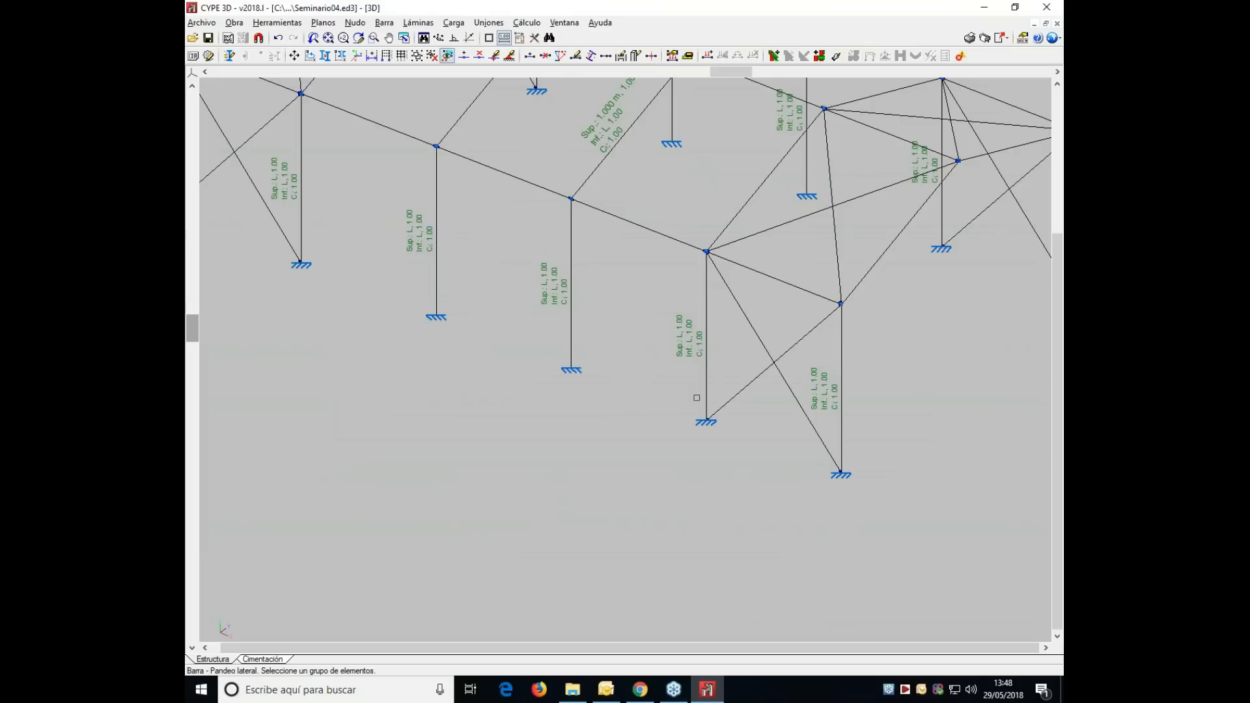
scroll(708, 388, up, 3)
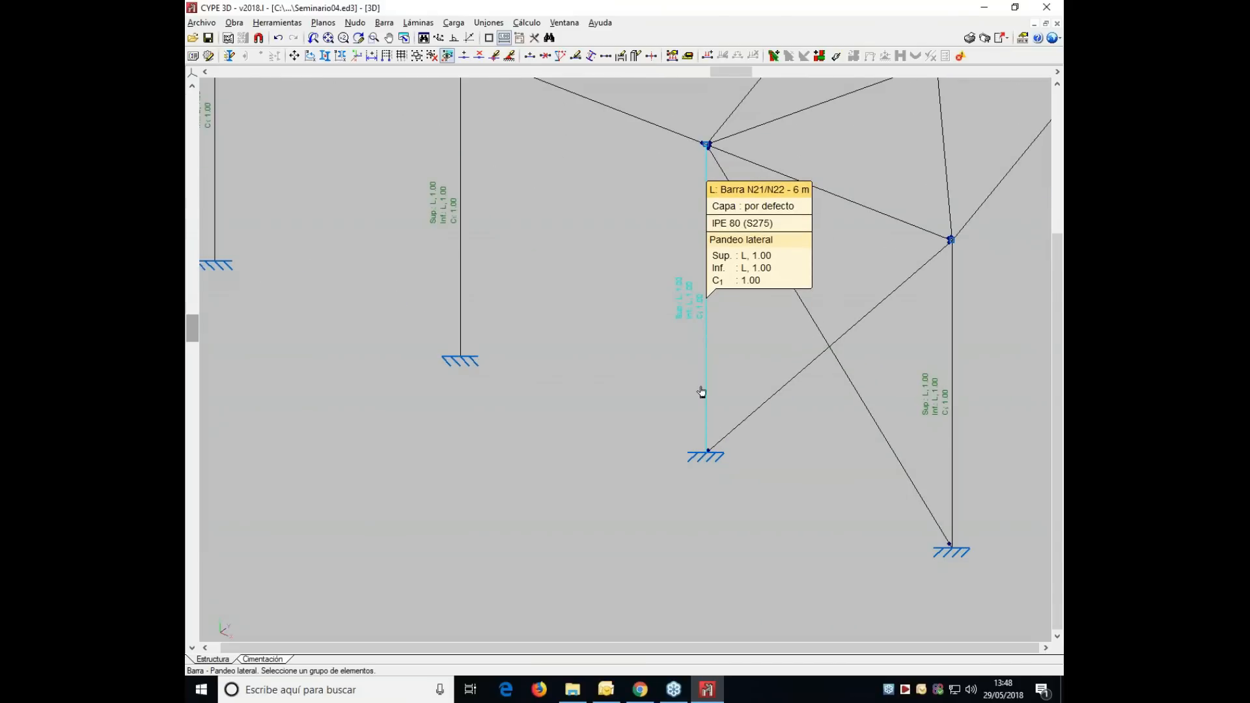
scroll(701, 391, down, 2)
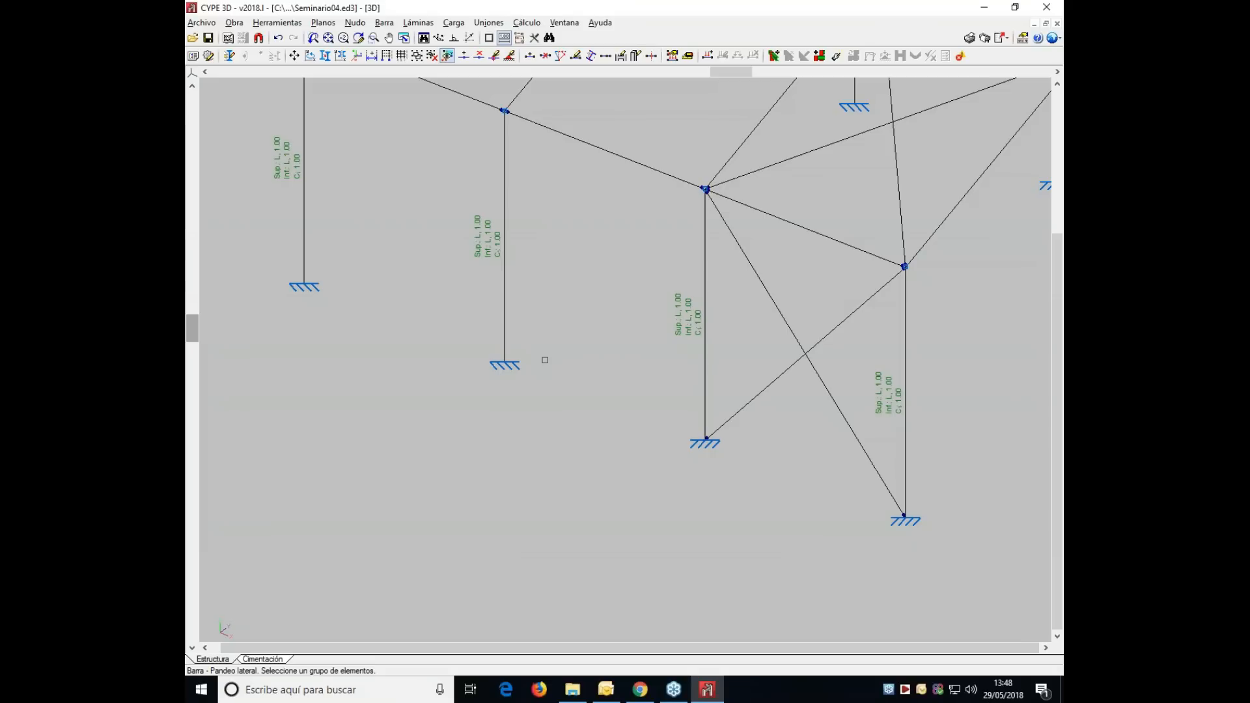
scroll(545, 365, up, 1)
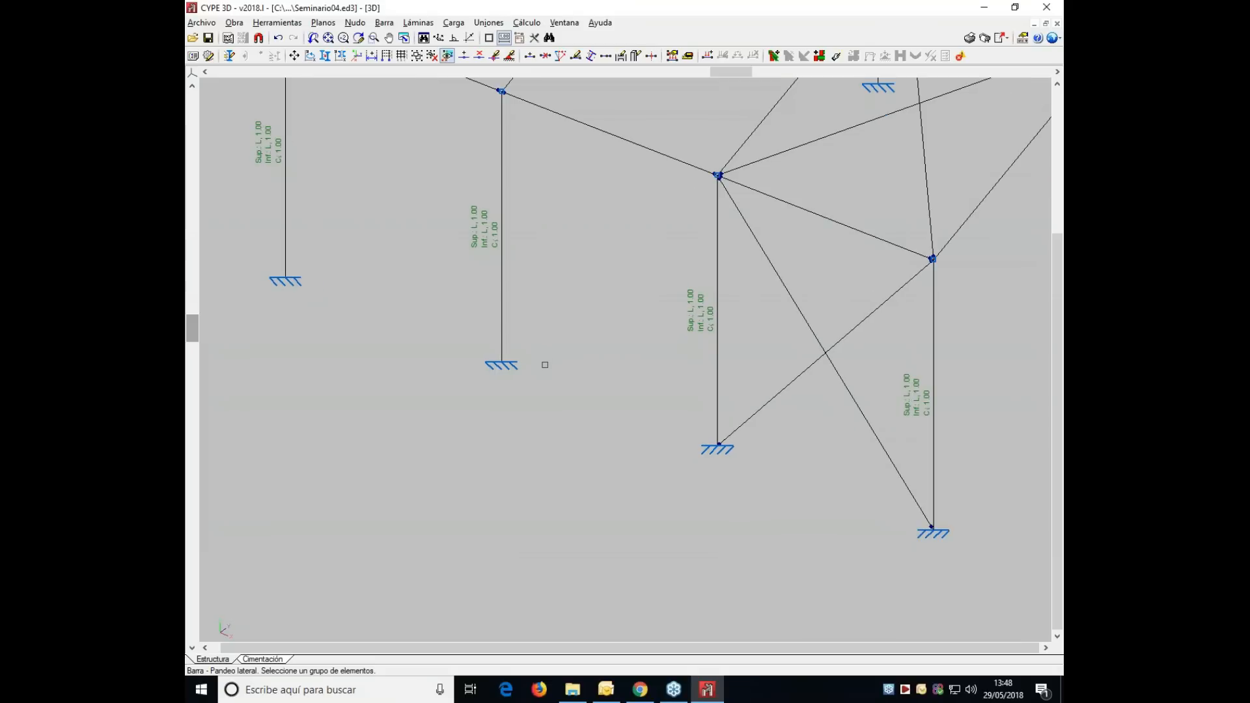
scroll(545, 364, down, 1)
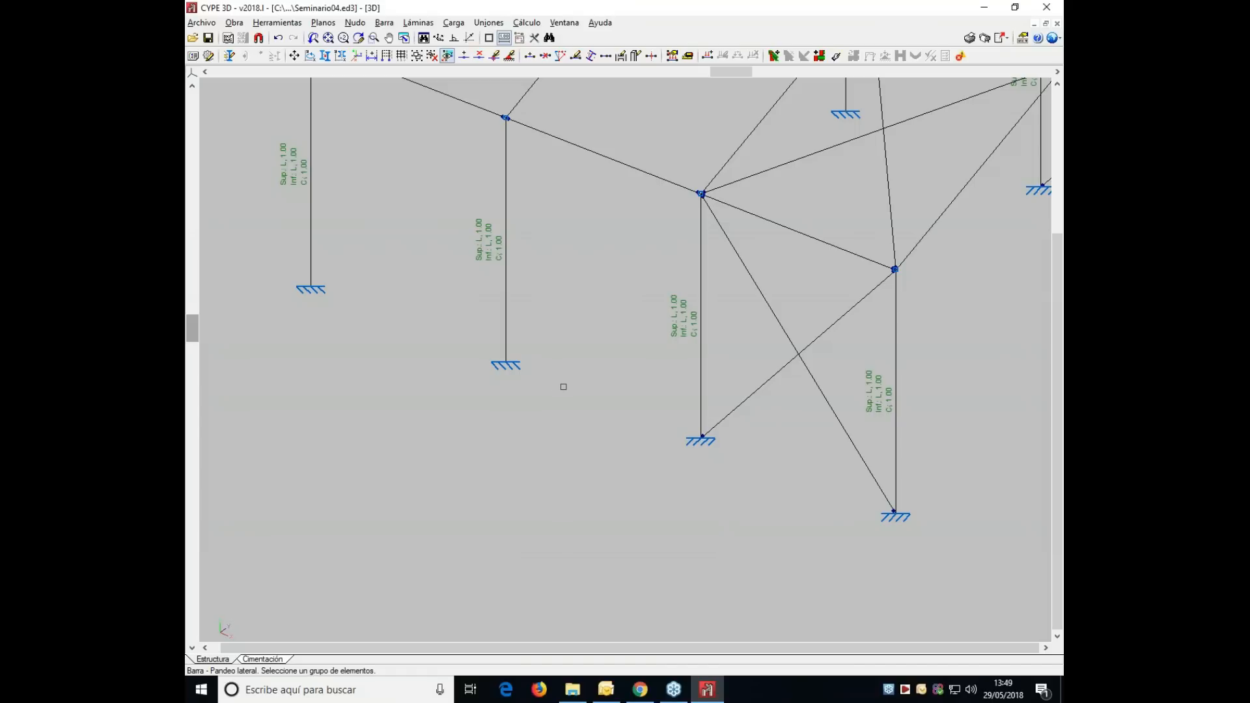
scroll(591, 391, down, 2)
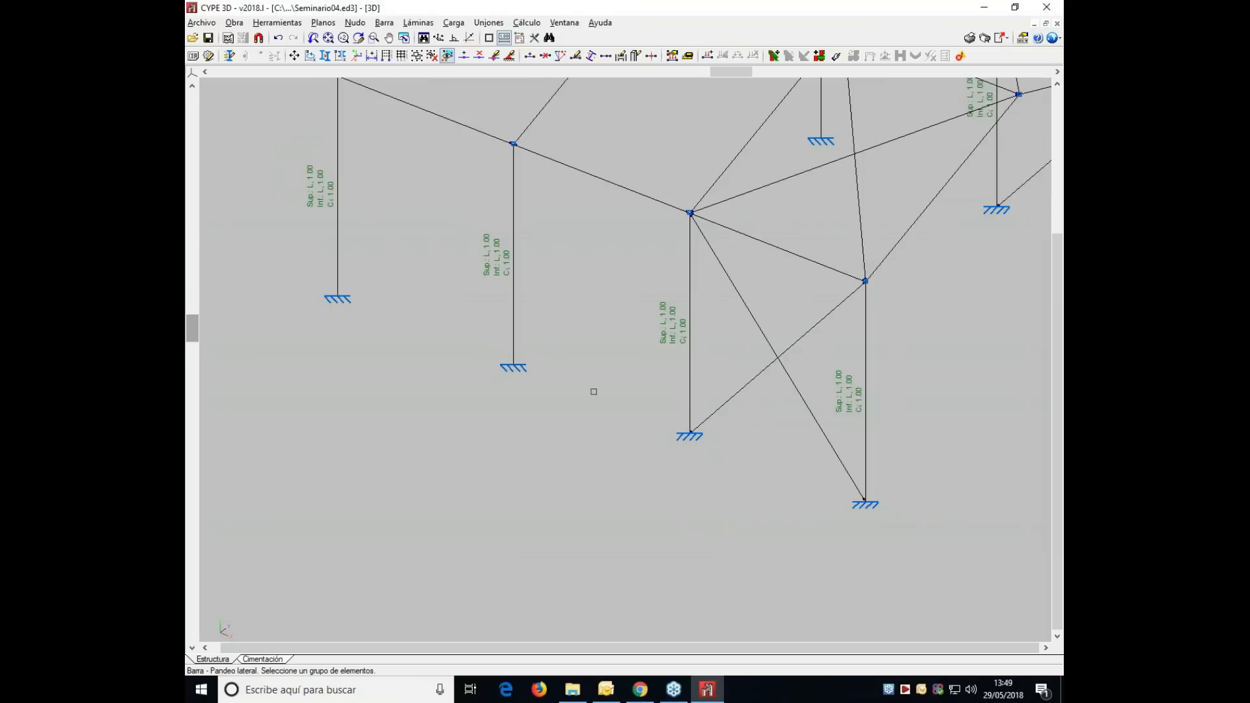
middle_drag(584, 403, 638, 426)
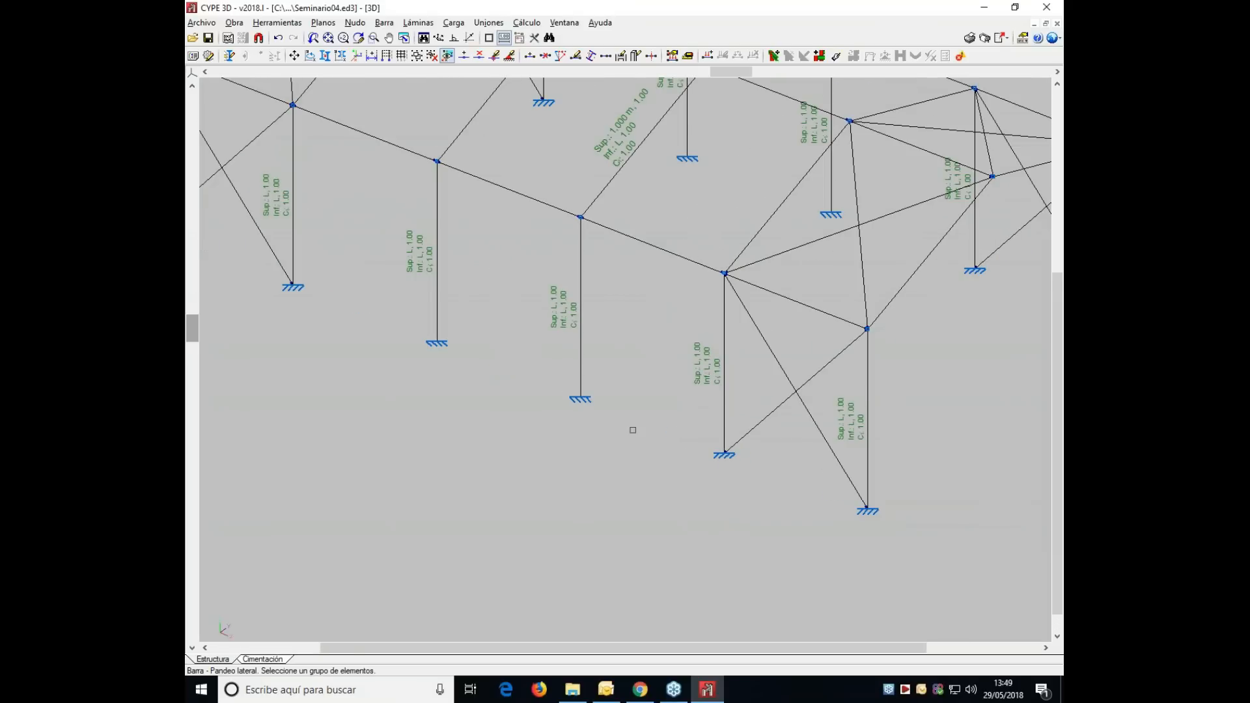
- Set buckling to β=0 in both the xy and xz planes for the inner front column of the near braced bay
click(384, 22)
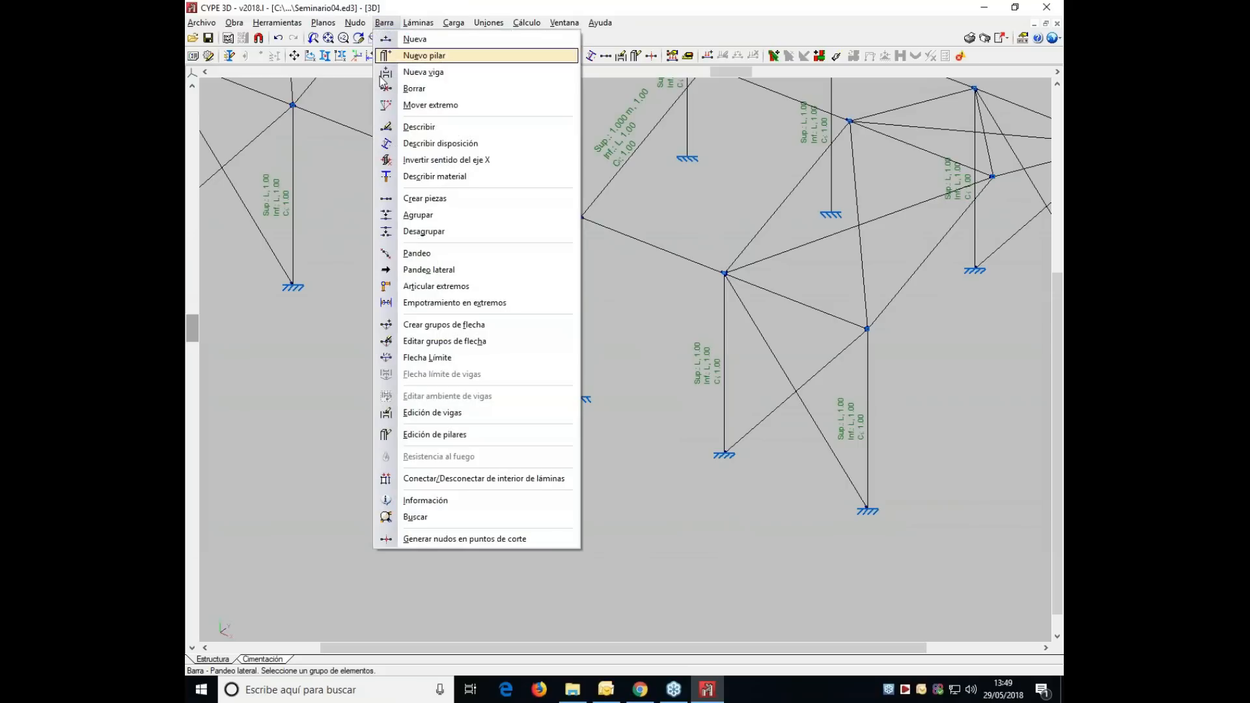
click(417, 253)
mouse_move(725, 382)
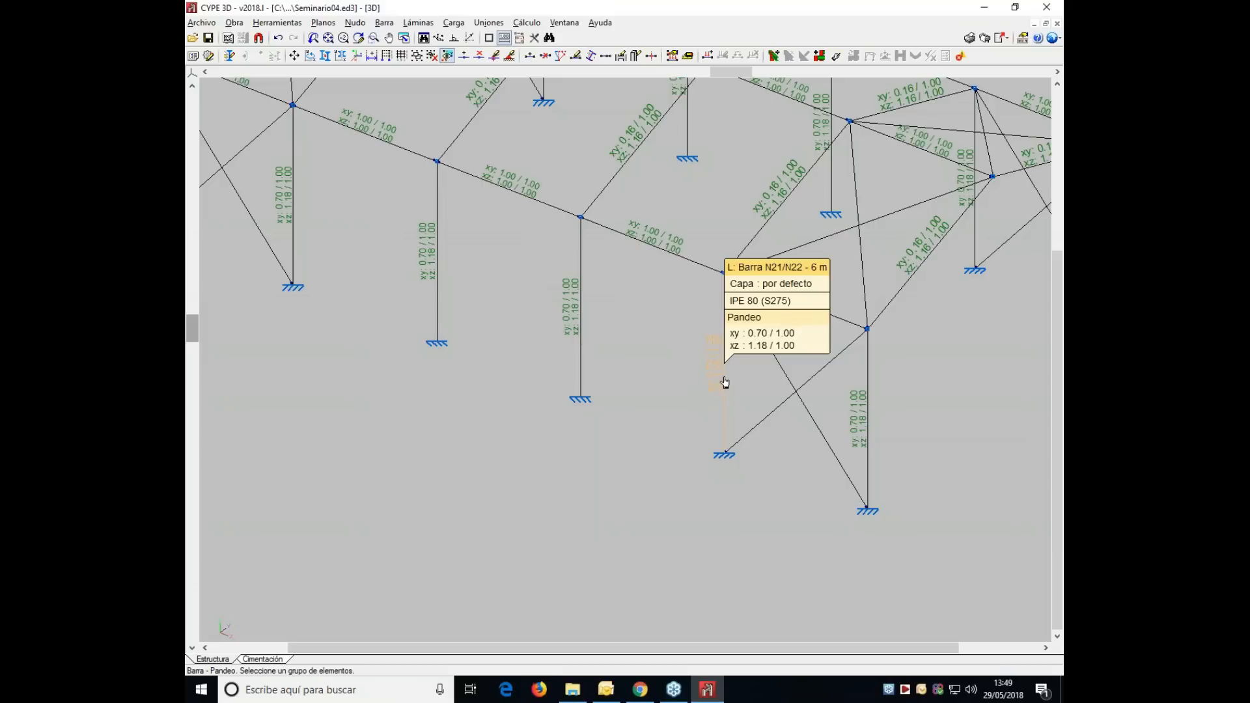
click(725, 382)
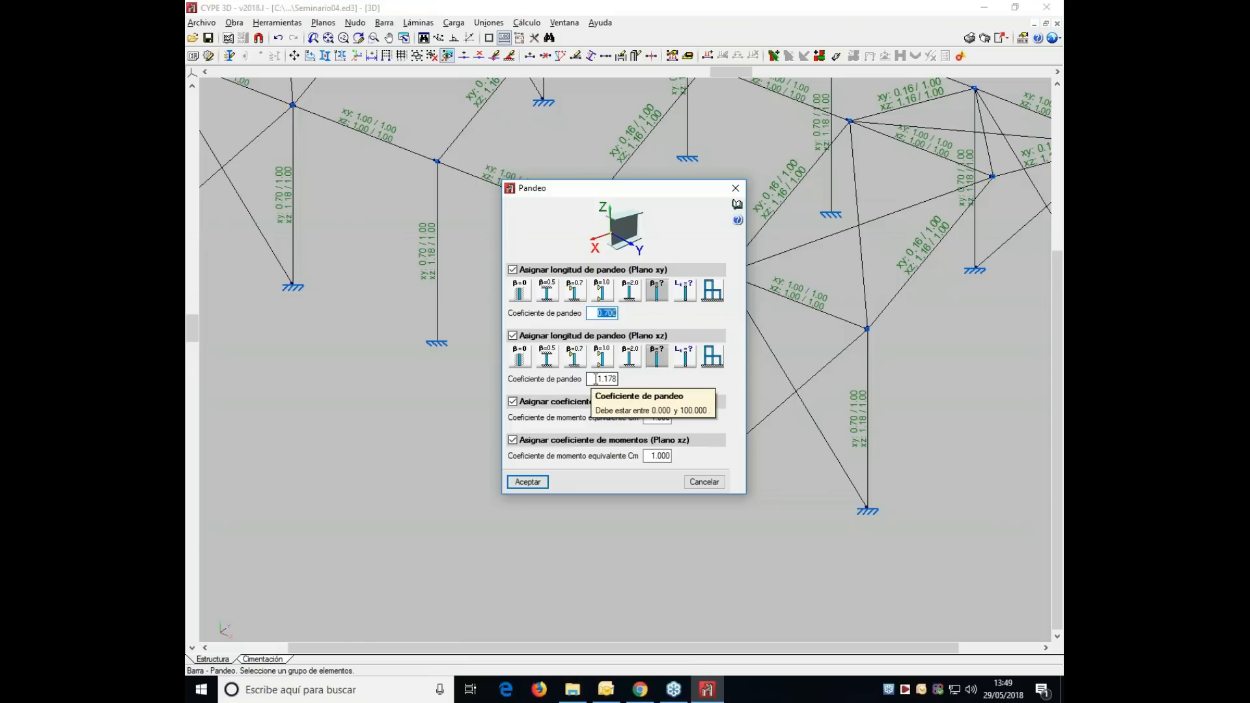
click(521, 358)
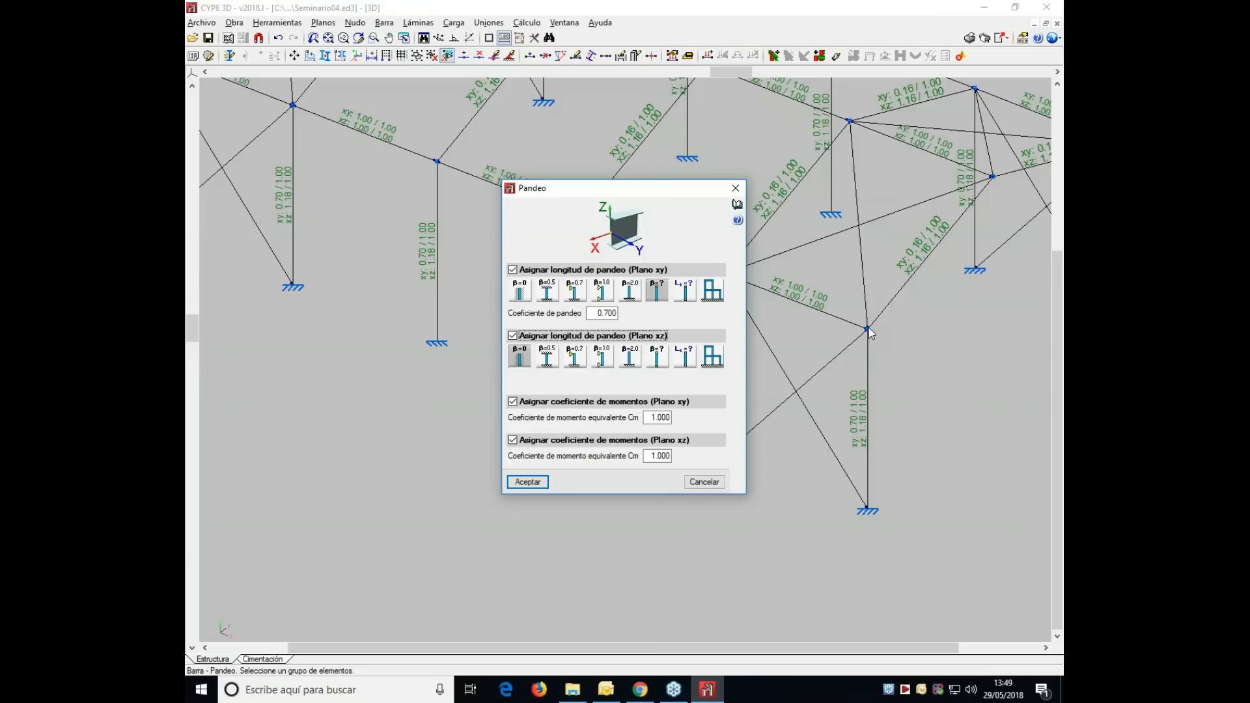
click(574, 298)
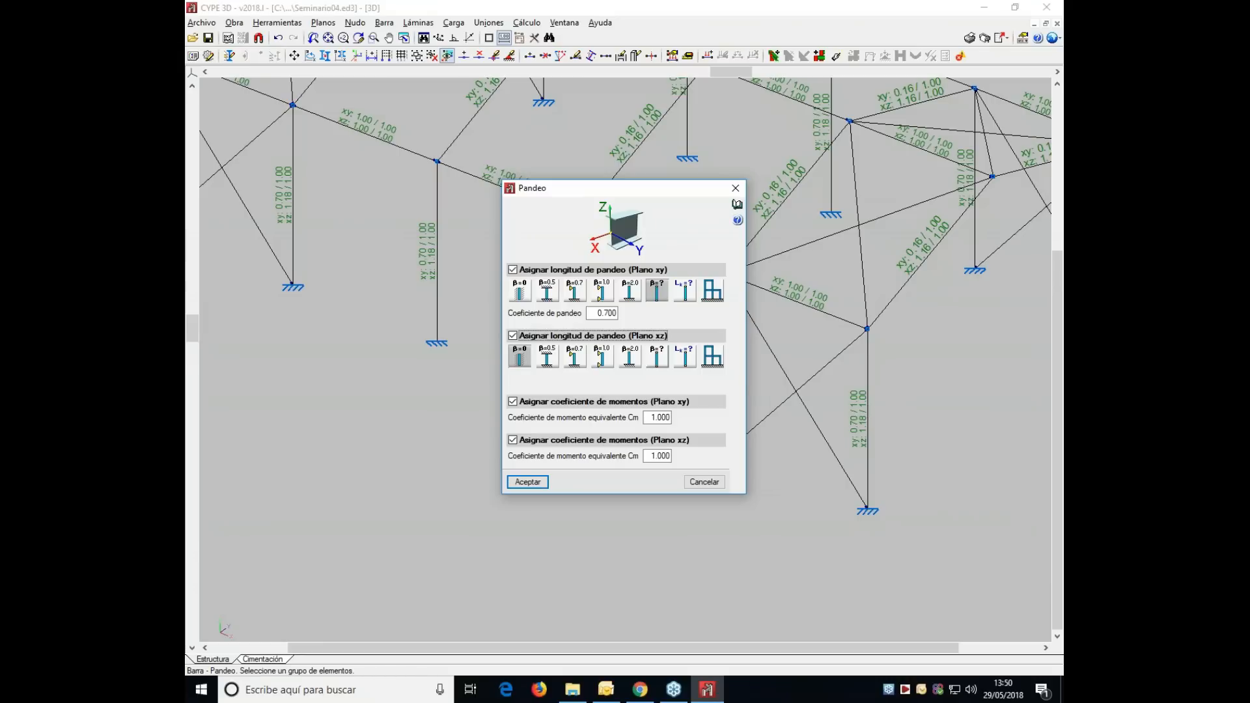
click(520, 290)
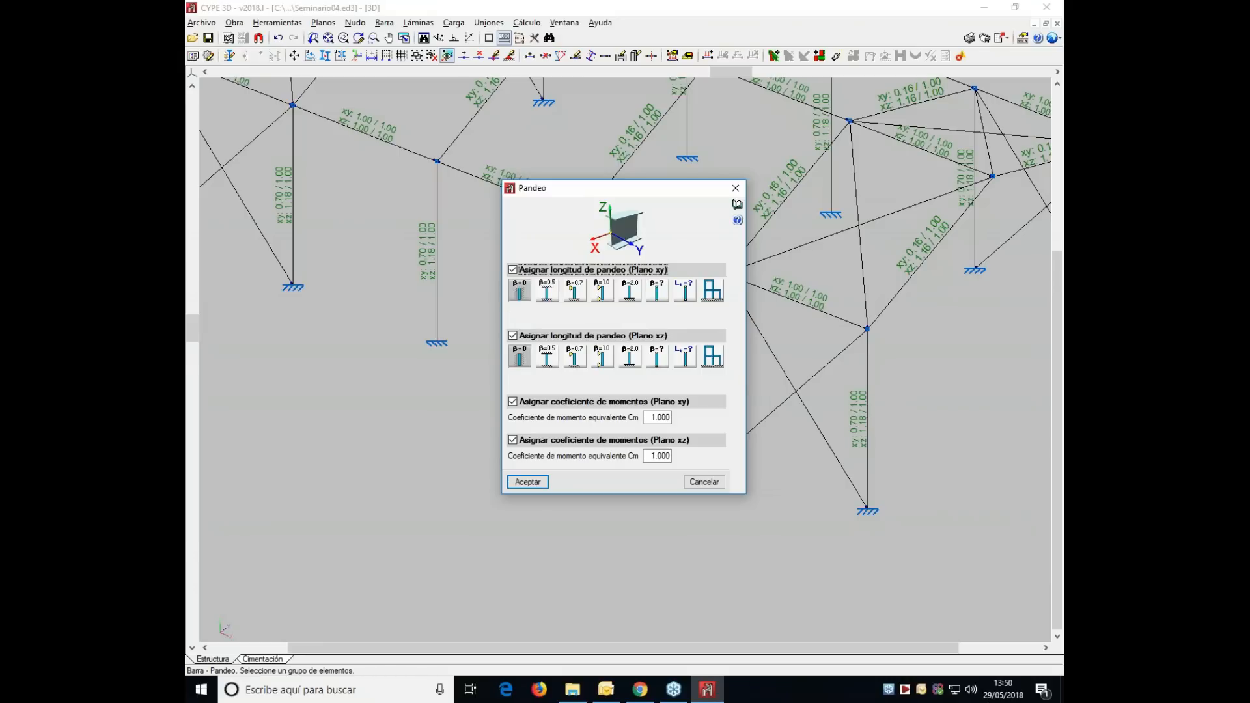
click(526, 484)
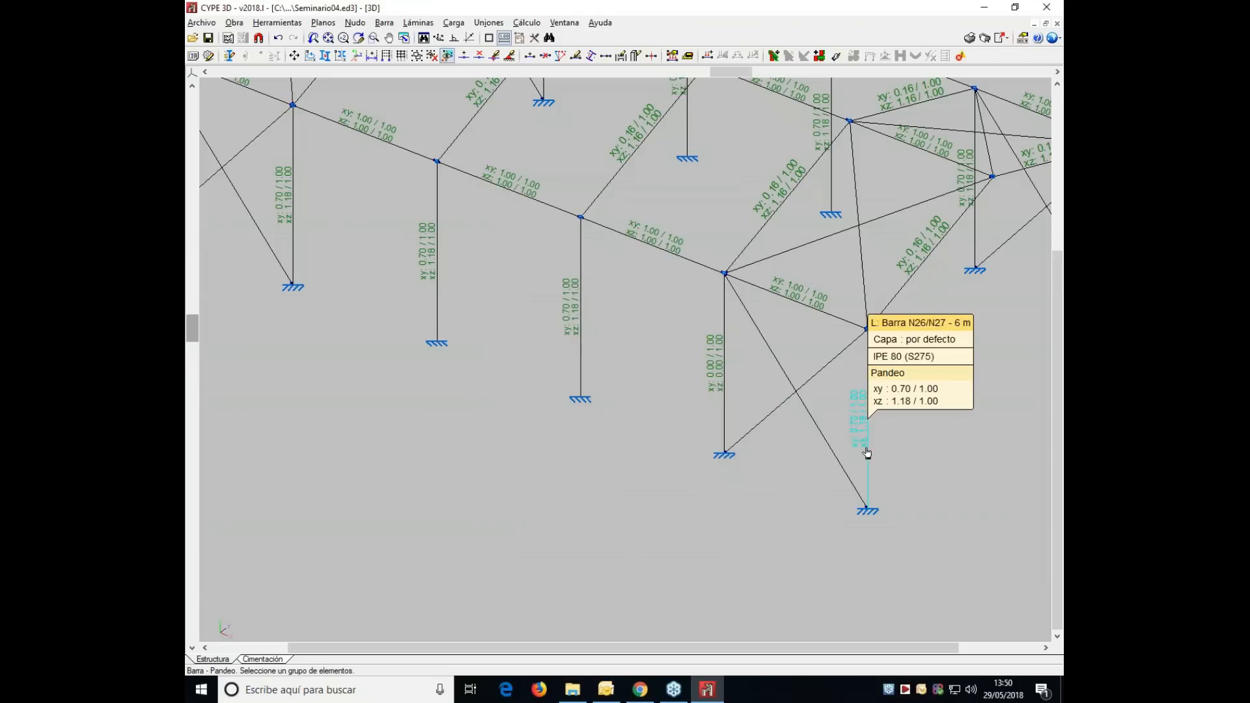
- Set buckling to β=0 in both the xy and xz planes for all remaining front and back columns
click(581, 353)
middle_drag(576, 381, 663, 483)
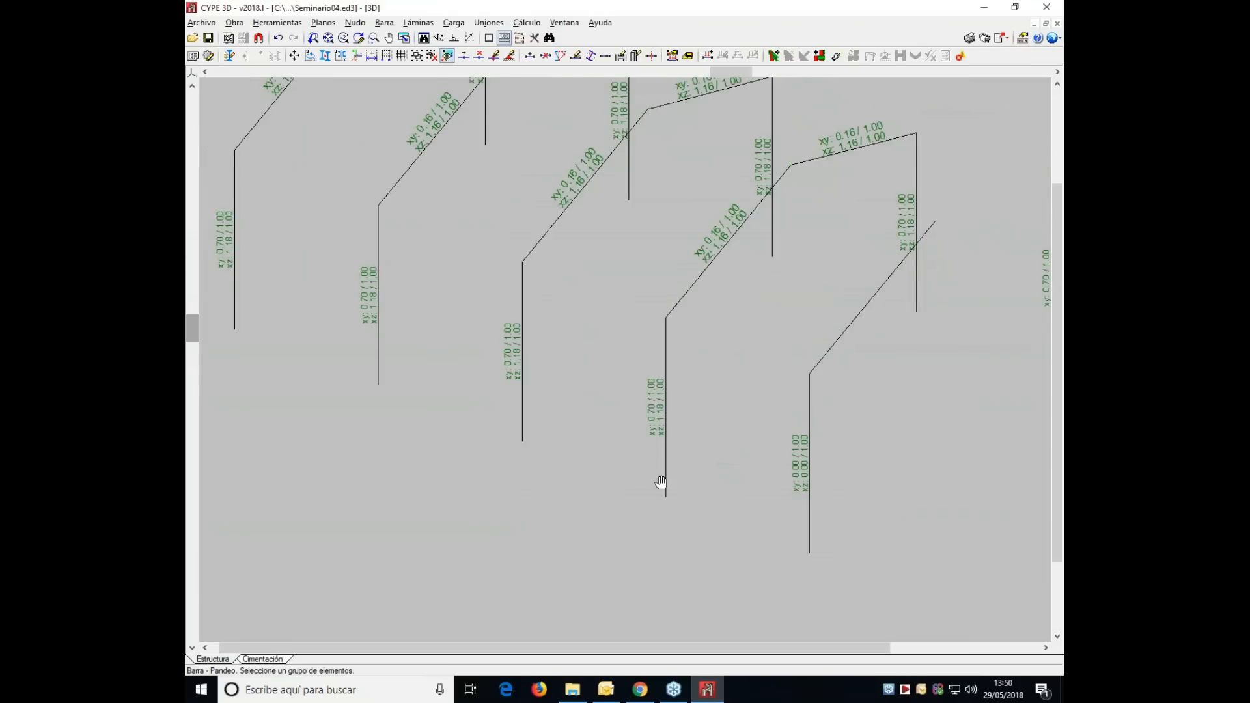
click(525, 400)
click(382, 350)
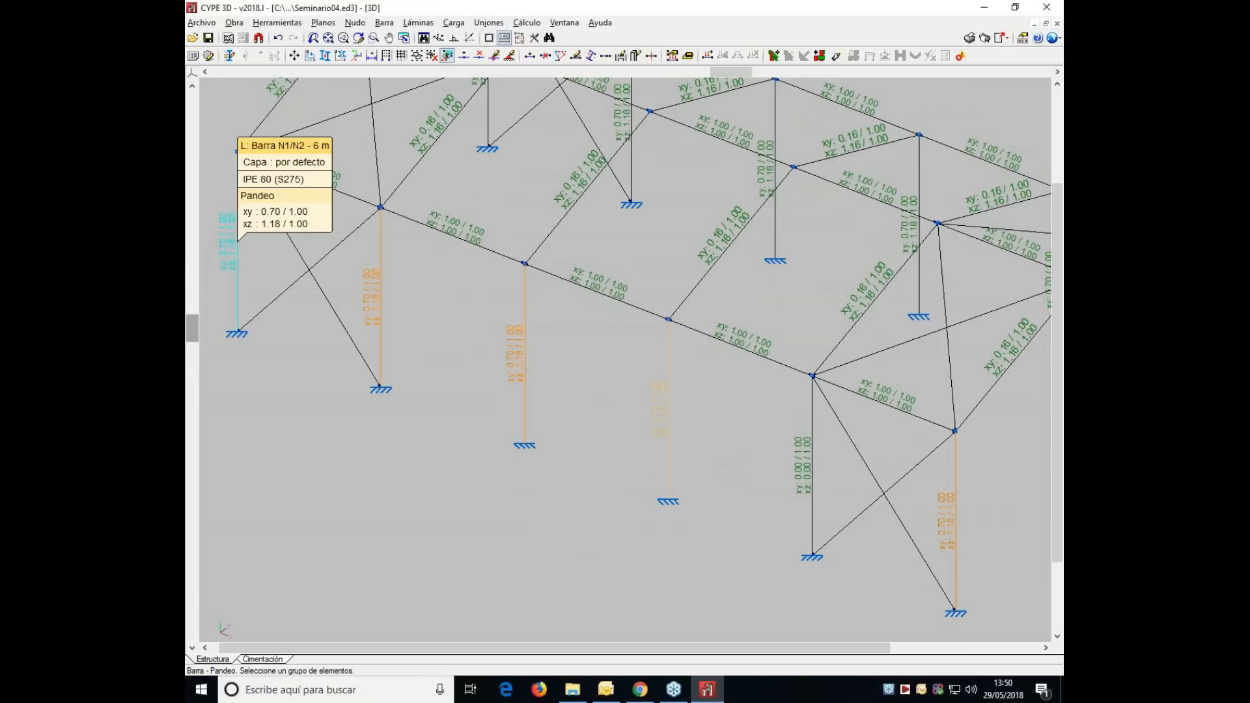
click(239, 305)
middle_drag(239, 304, 236, 569)
click(485, 388)
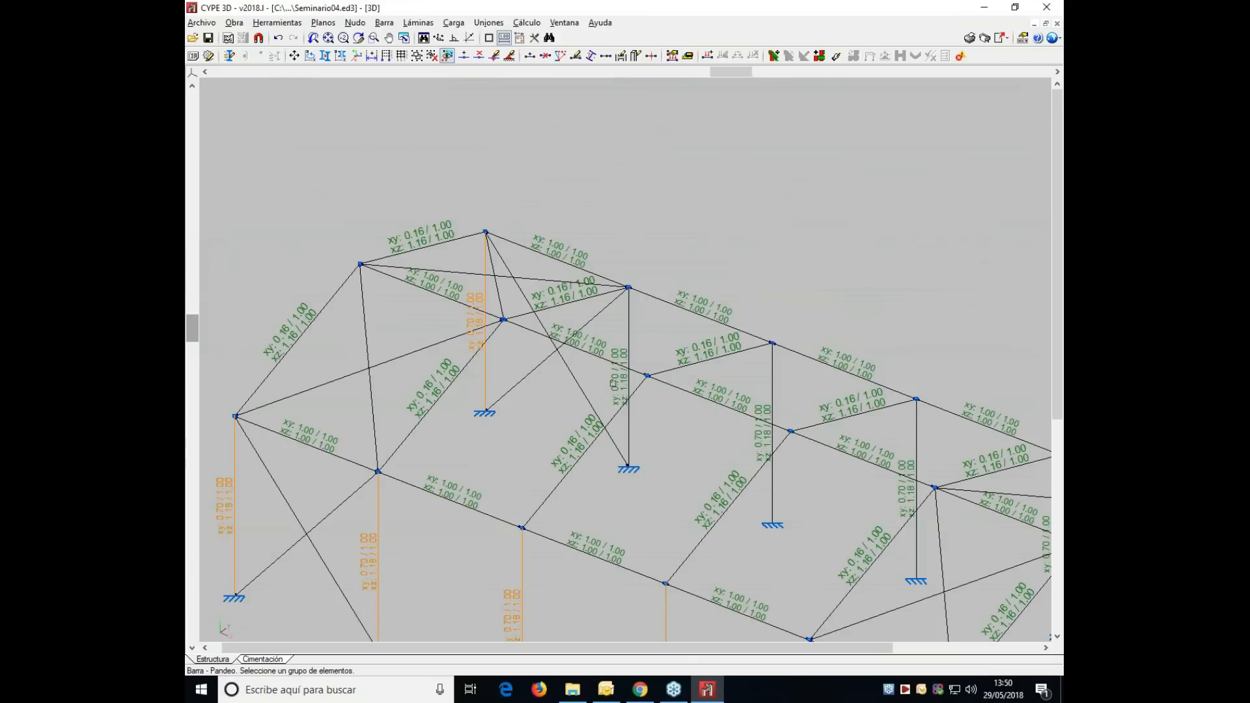
click(626, 391)
click(771, 433)
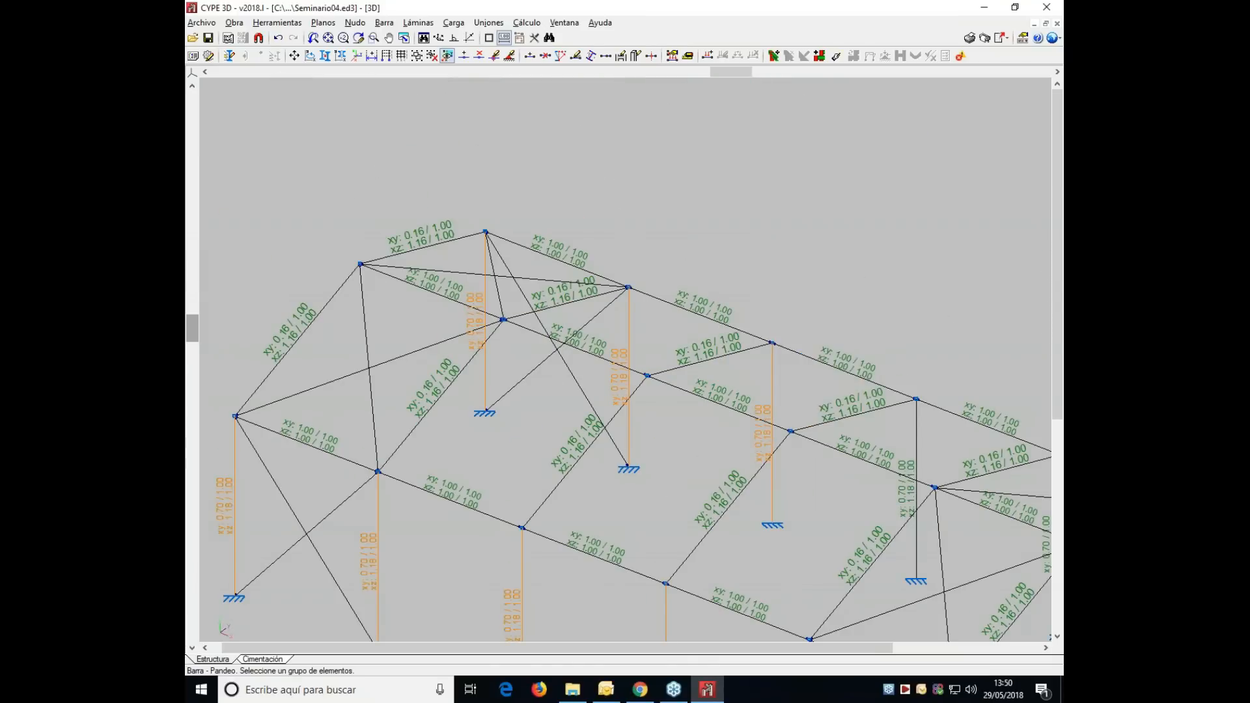
middle_drag(772, 433, 676, 385)
click(817, 413)
middle_drag(949, 463, 673, 387)
click(883, 448)
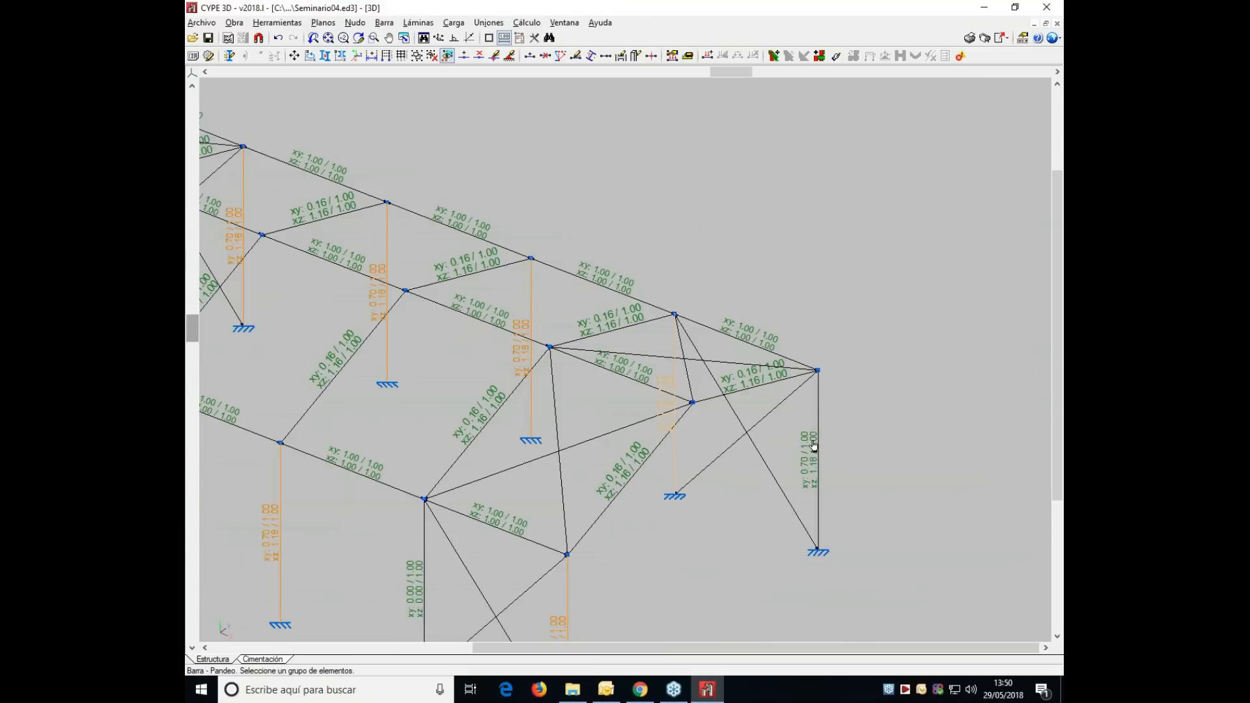
click(827, 449)
right_click(825, 450)
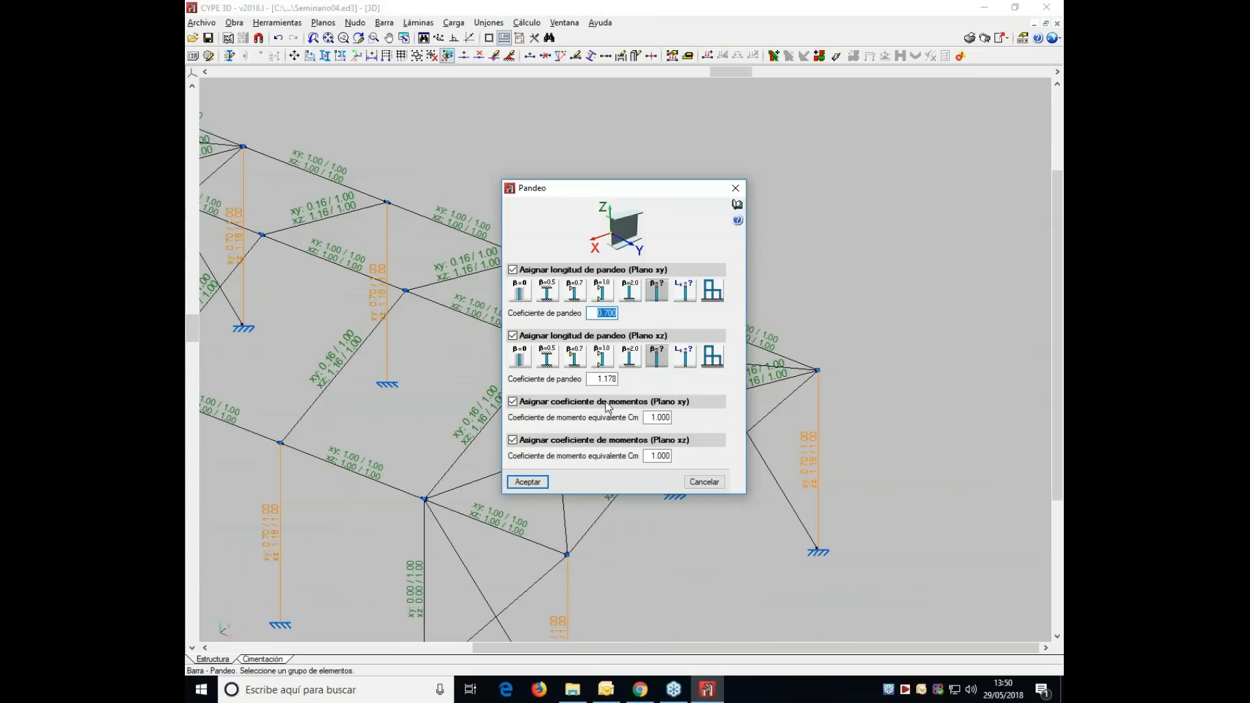
click(519, 291)
click(519, 356)
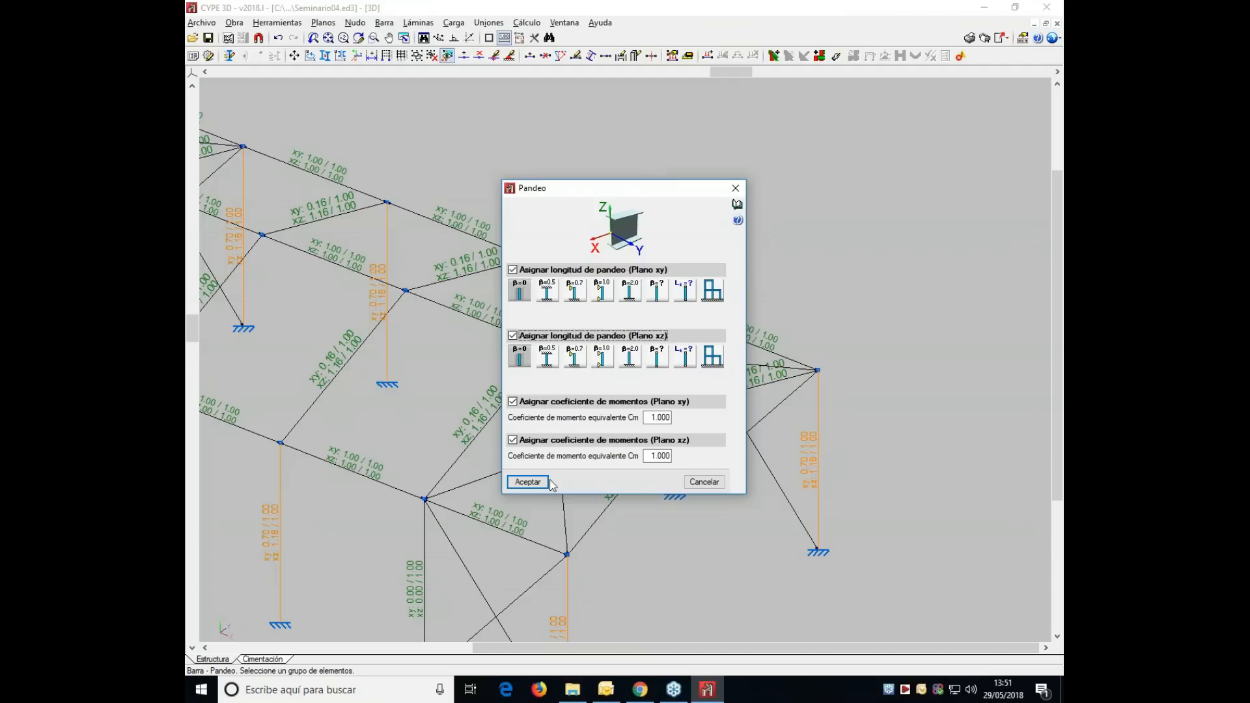
click(528, 482)
middle_drag(540, 484, 784, 466)
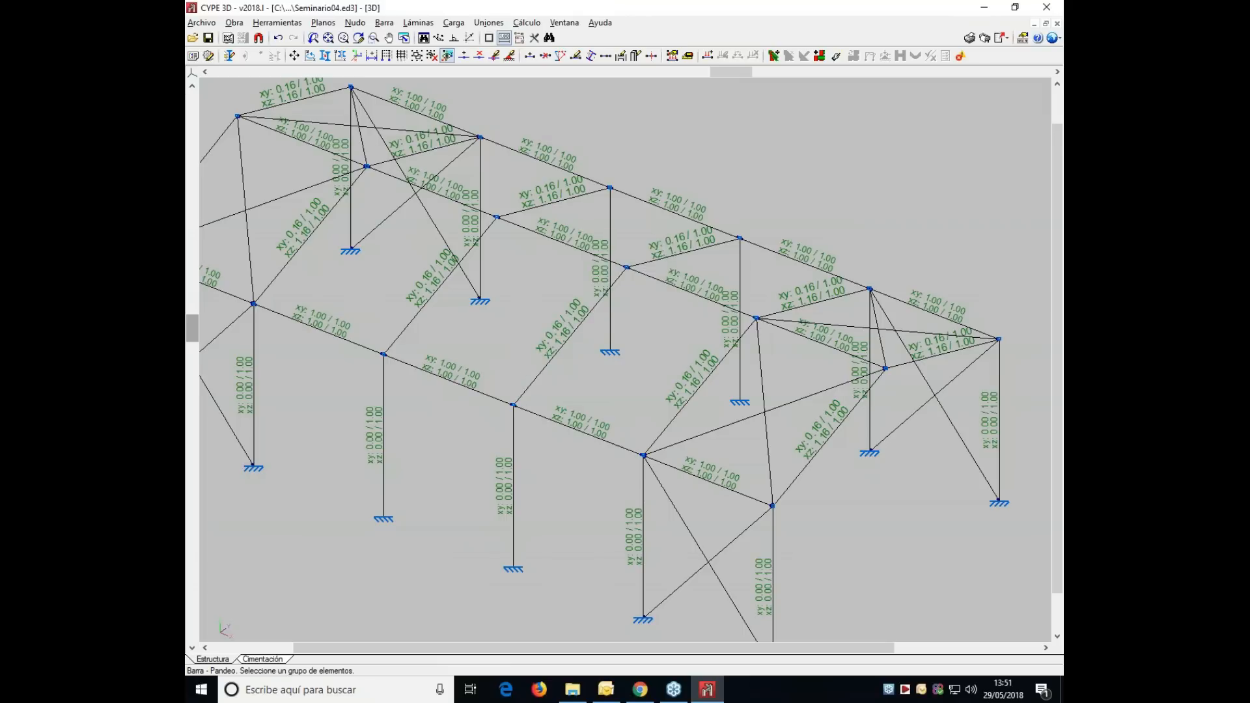
- Save the project and calculate the structure with quick profile sizing using all profiles of the series, keeping the bar check enabled
middle_drag(586, 364, 659, 369)
click(208, 37)
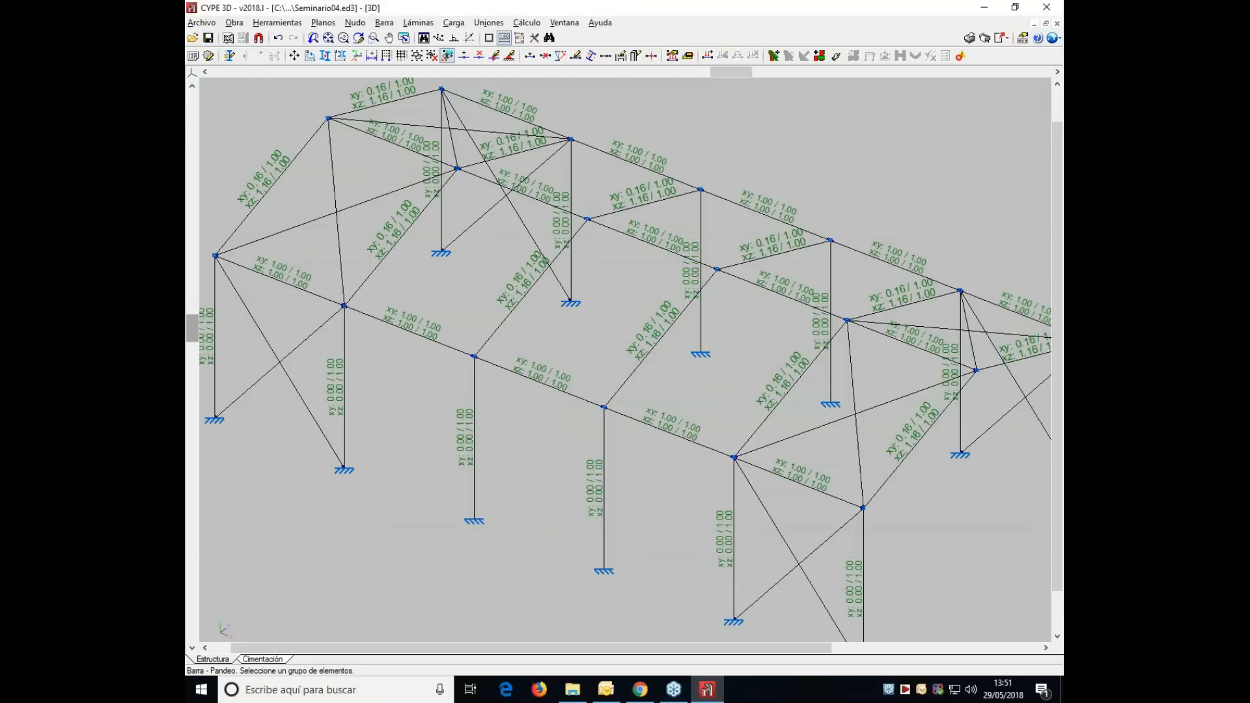
scroll(498, 272, down, 2)
scroll(500, 273, up, 2)
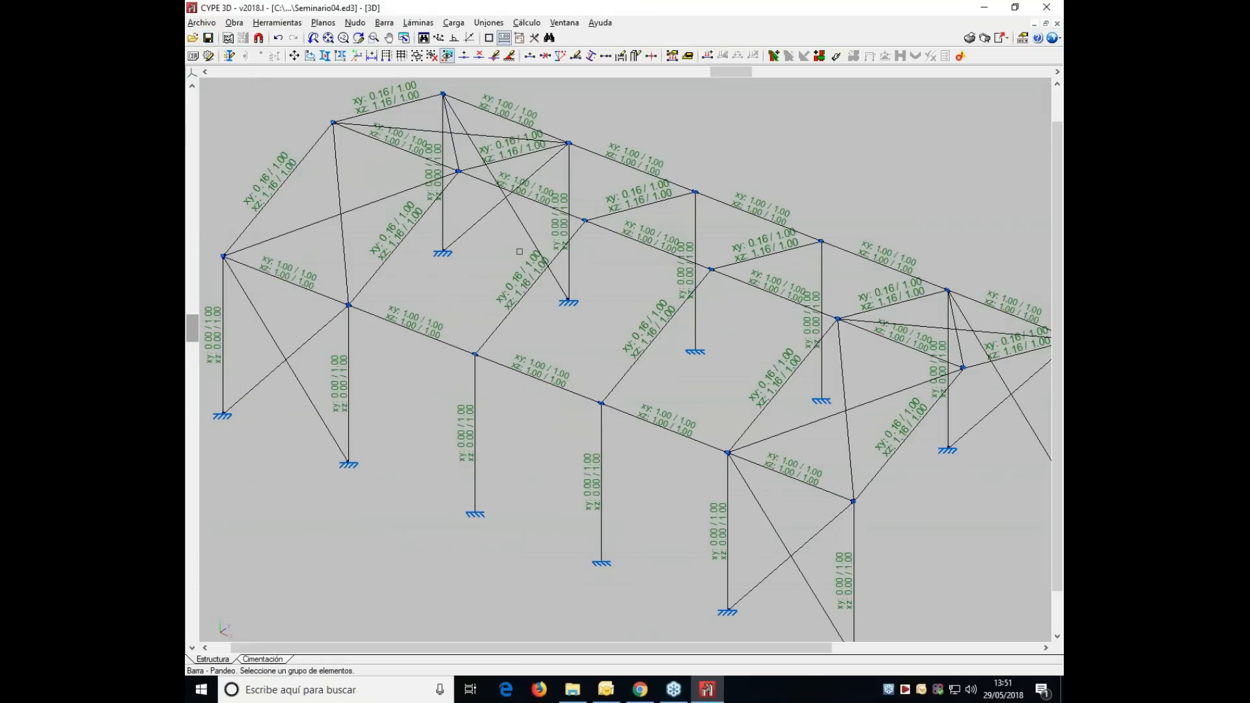
click(526, 23)
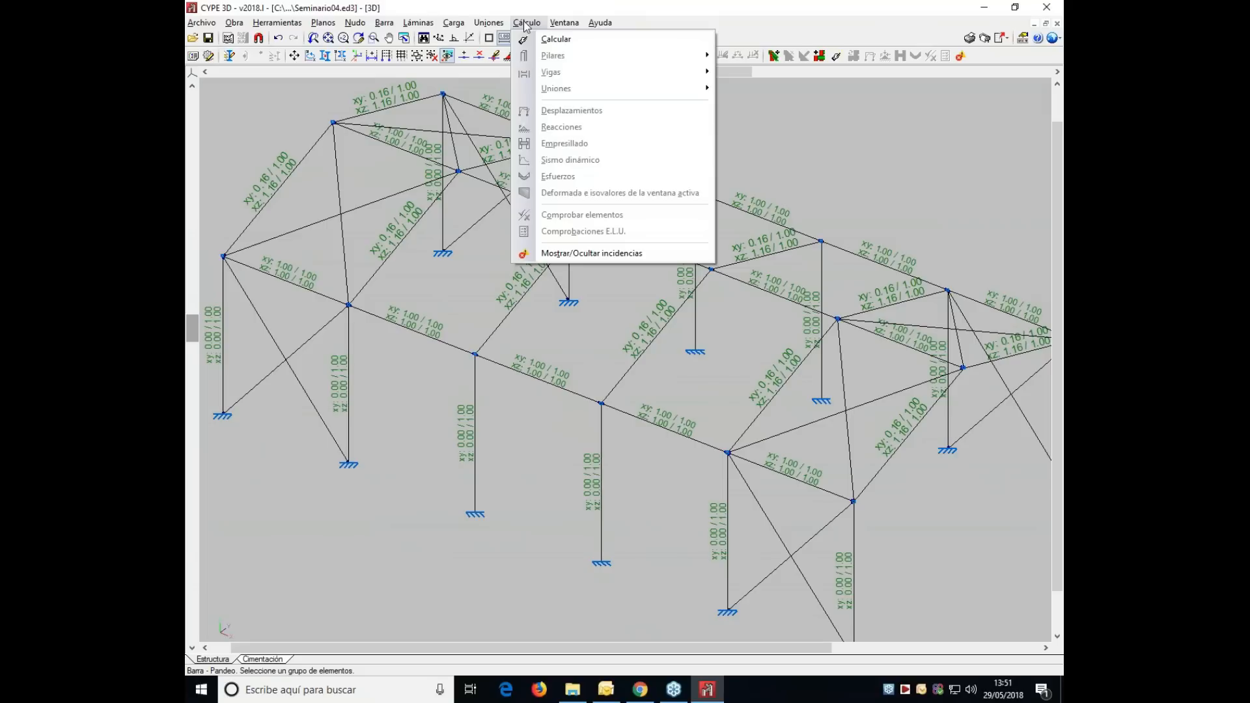
mouse_move(550, 25)
click(527, 39)
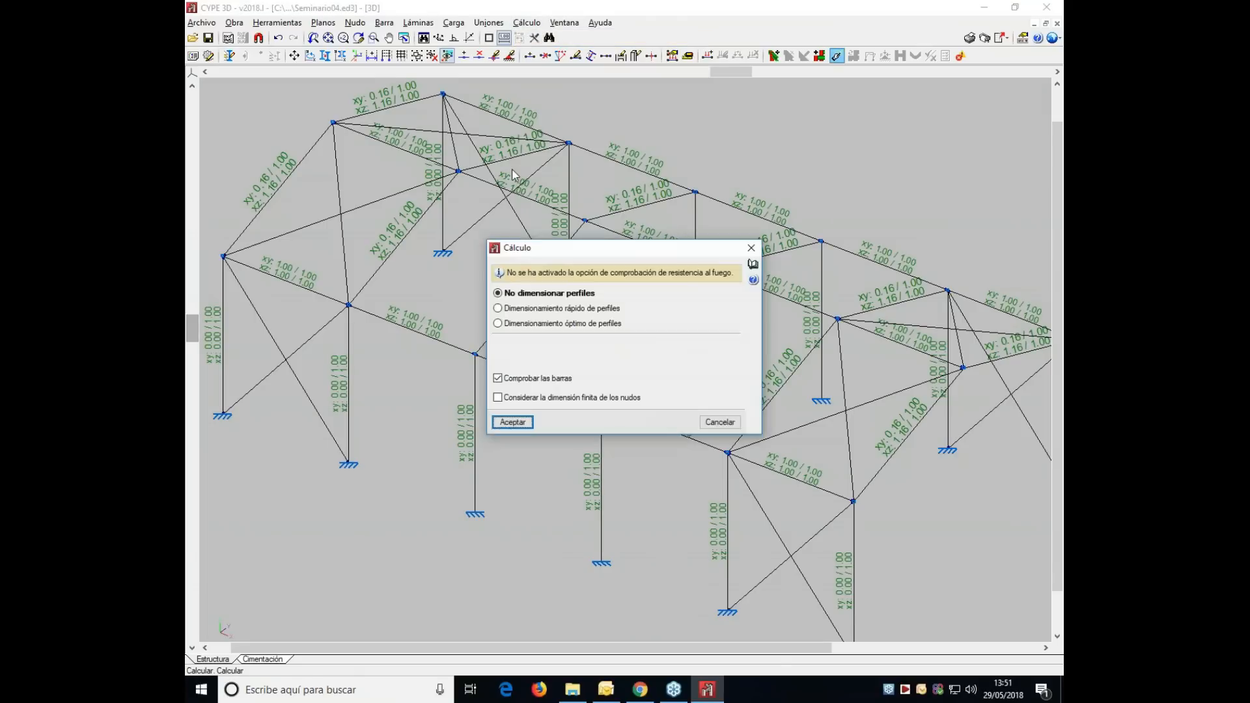
click(513, 310)
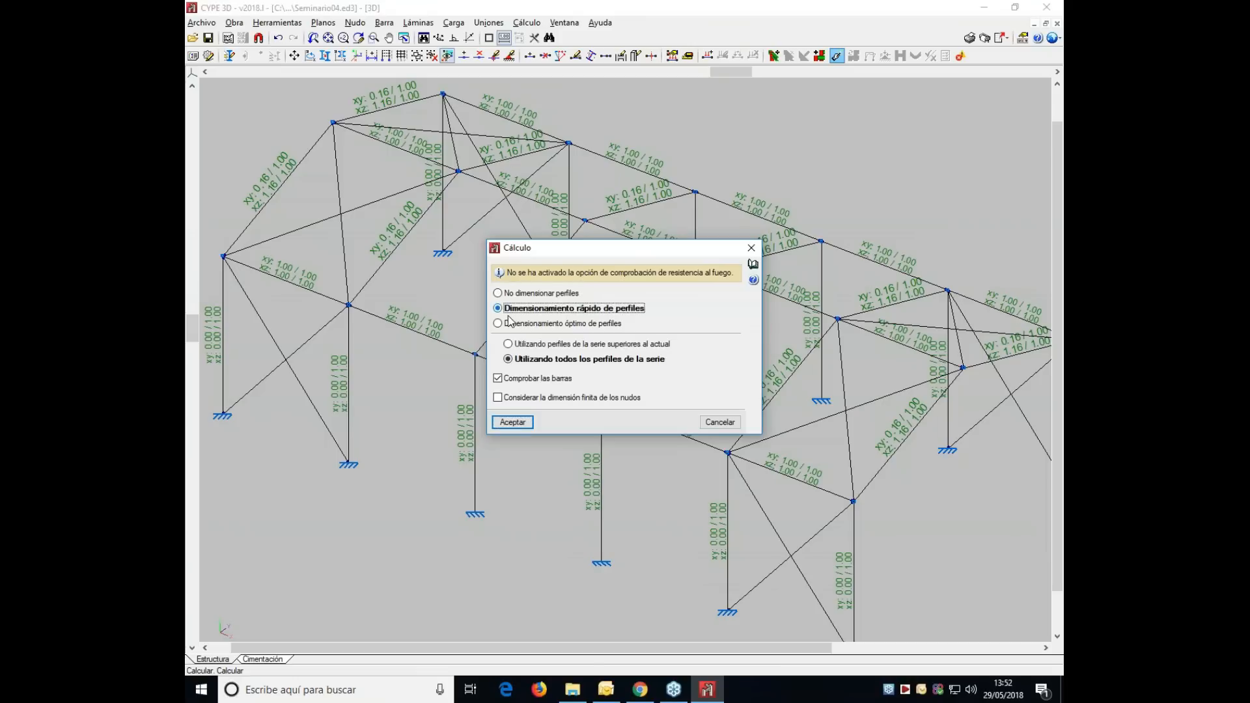
click(511, 423)
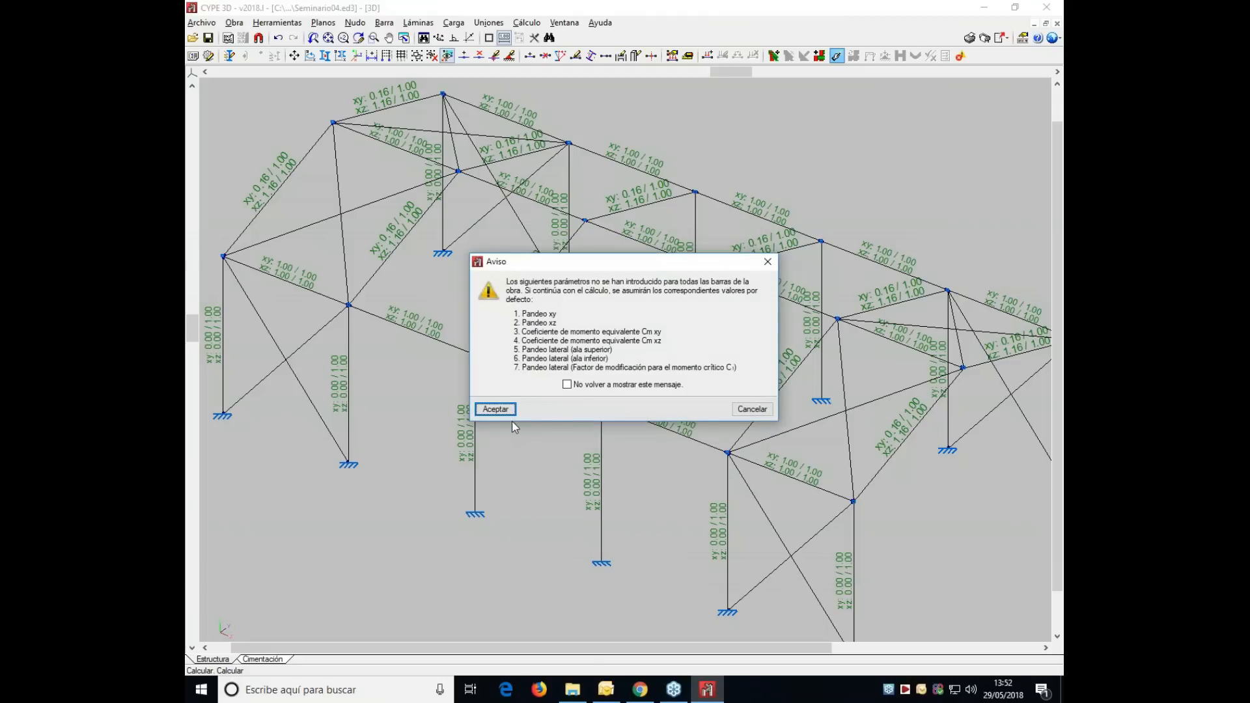
click(493, 411)
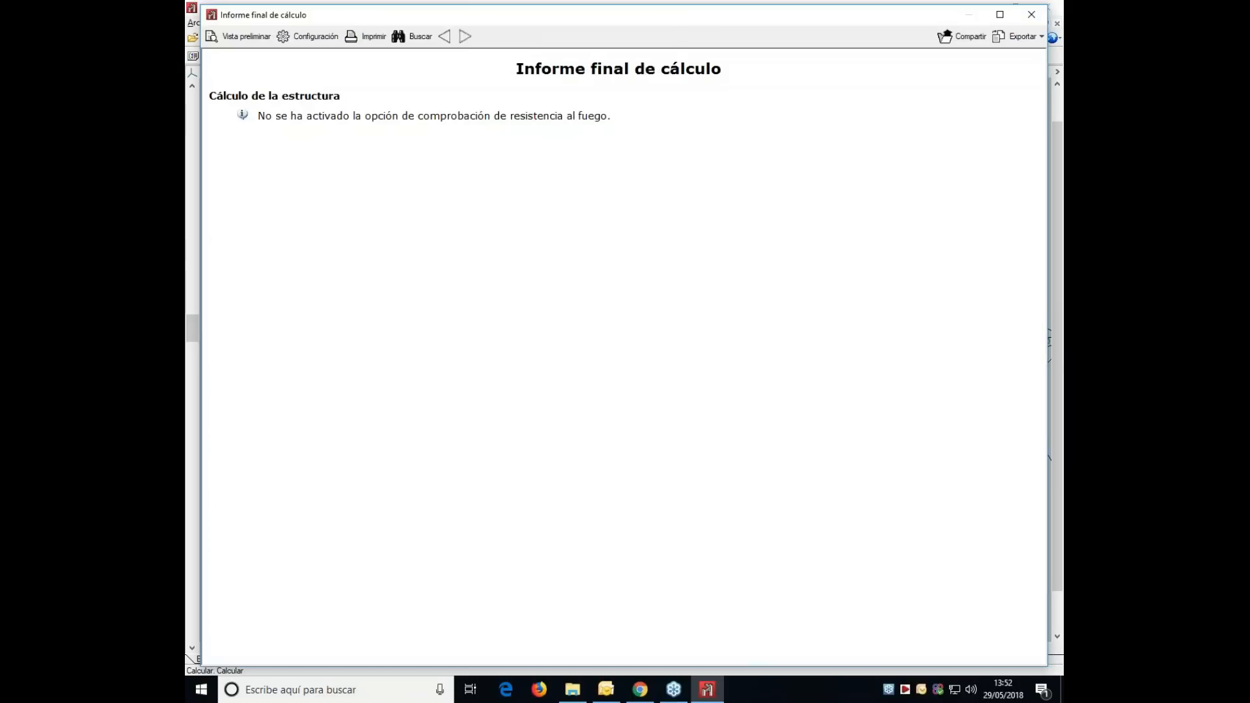
click(1031, 15)
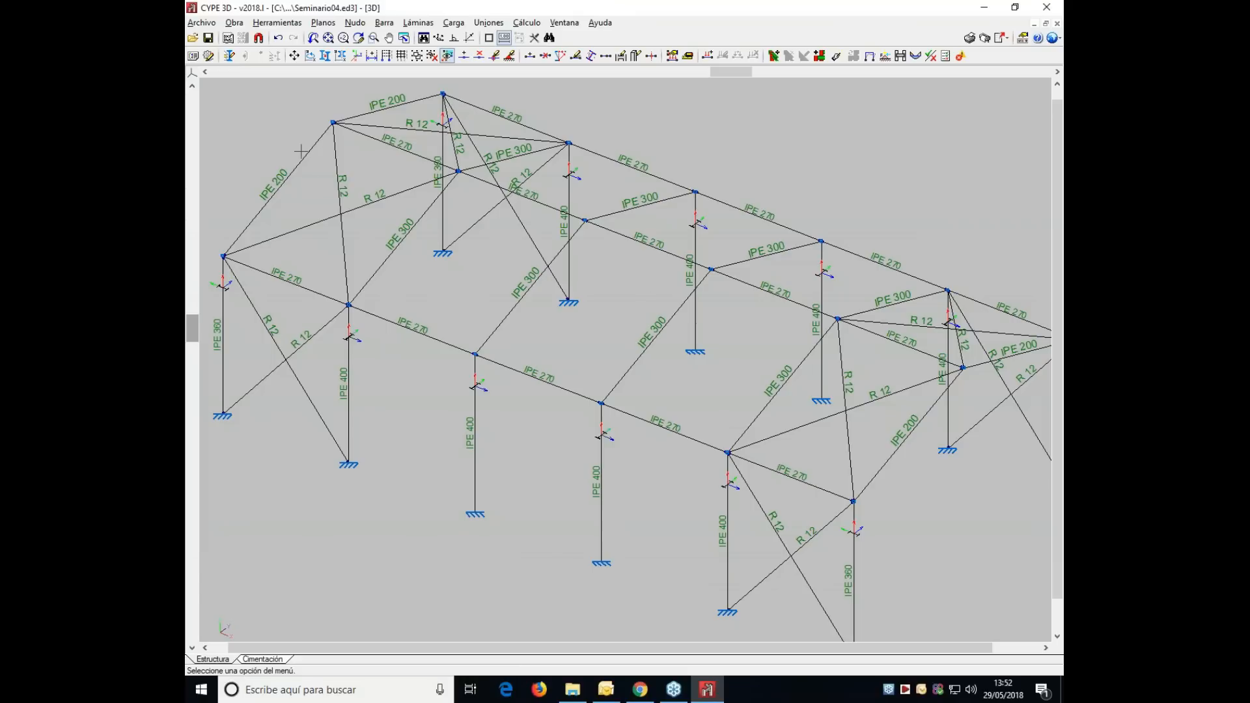
- Save the calculated project and run the element check to inspect the bars' strength utilisation
click(208, 39)
click(526, 22)
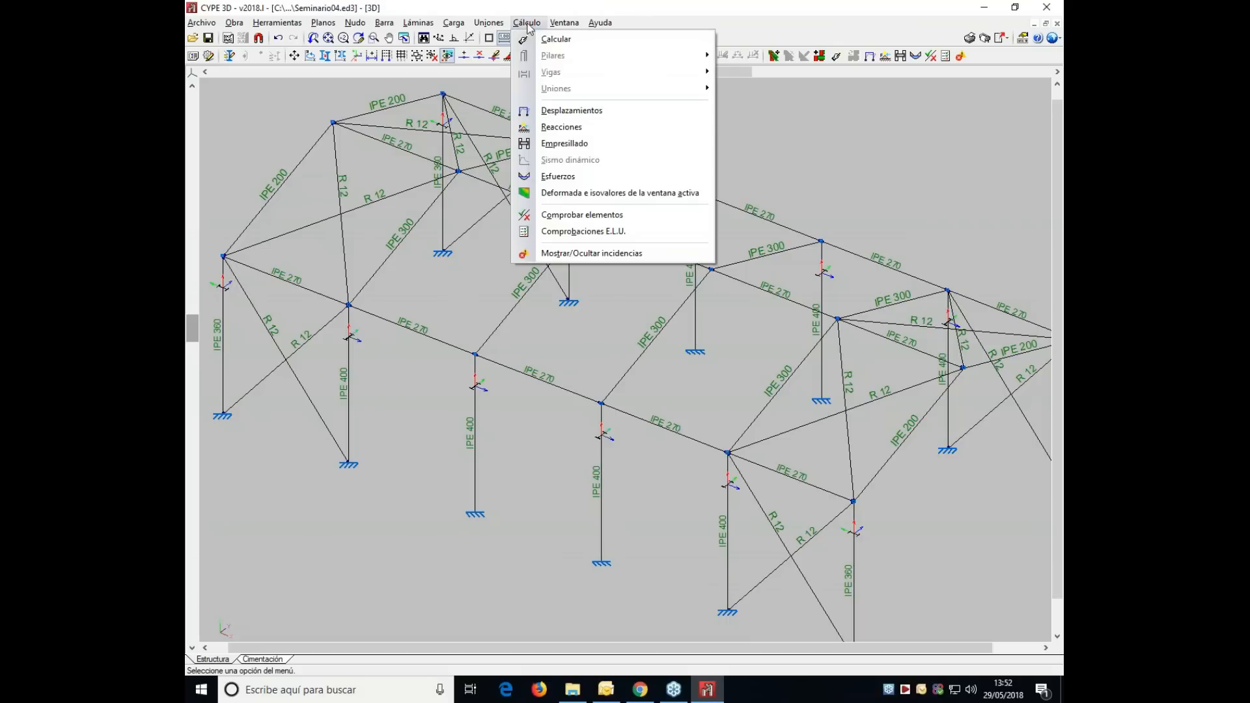
click(546, 231)
click(503, 408)
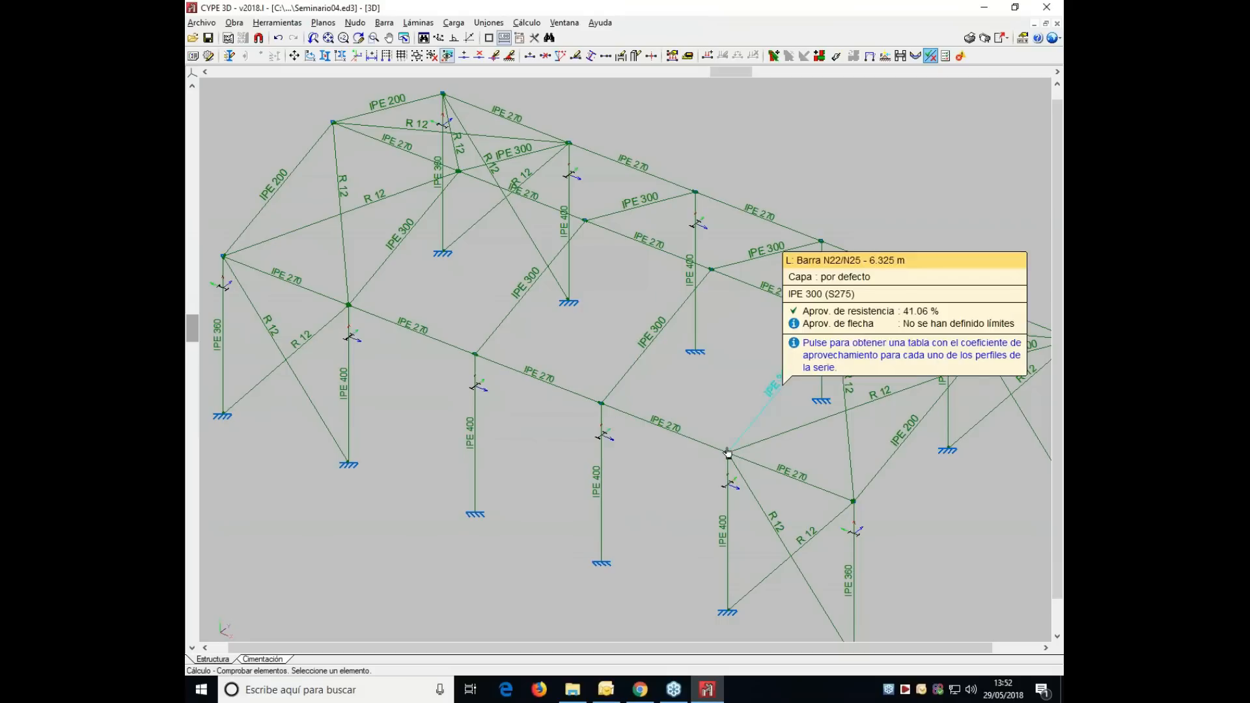
mouse_move(690, 449)
- Review the slenderness limitation in the E.L.U. checks, at the most unfavourable point, of the third front column from the far end
click(489, 23)
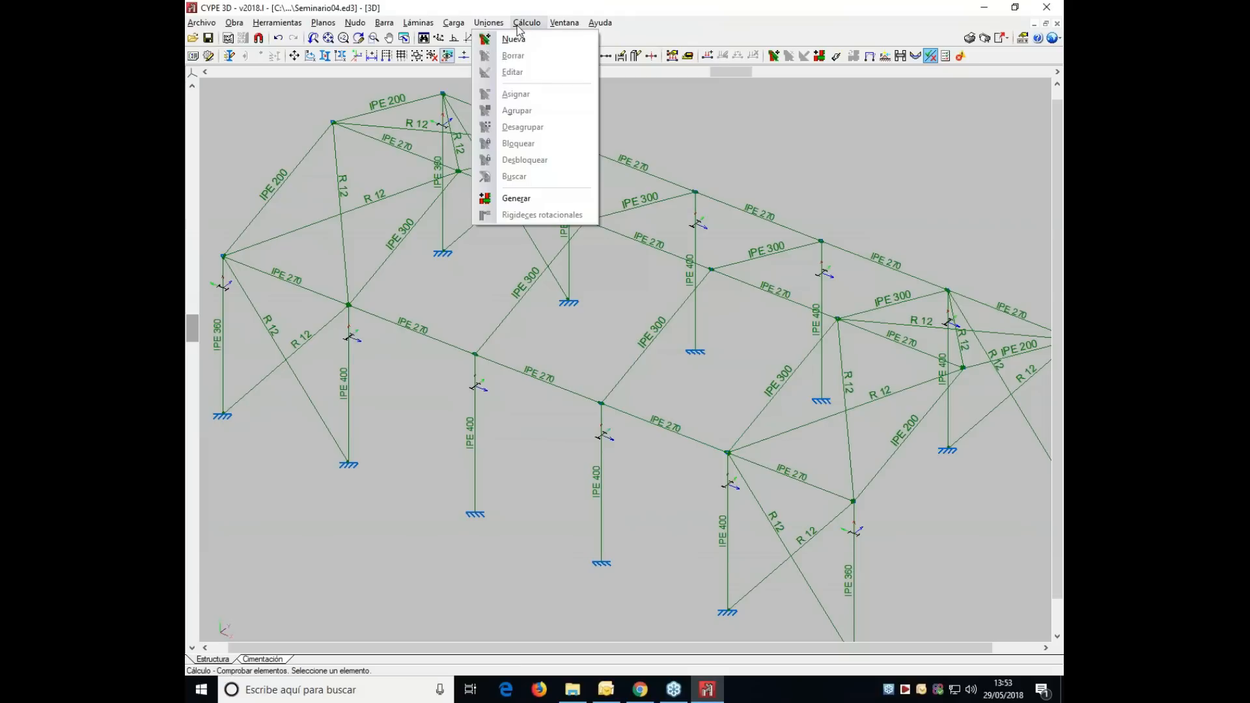
mouse_move(527, 23)
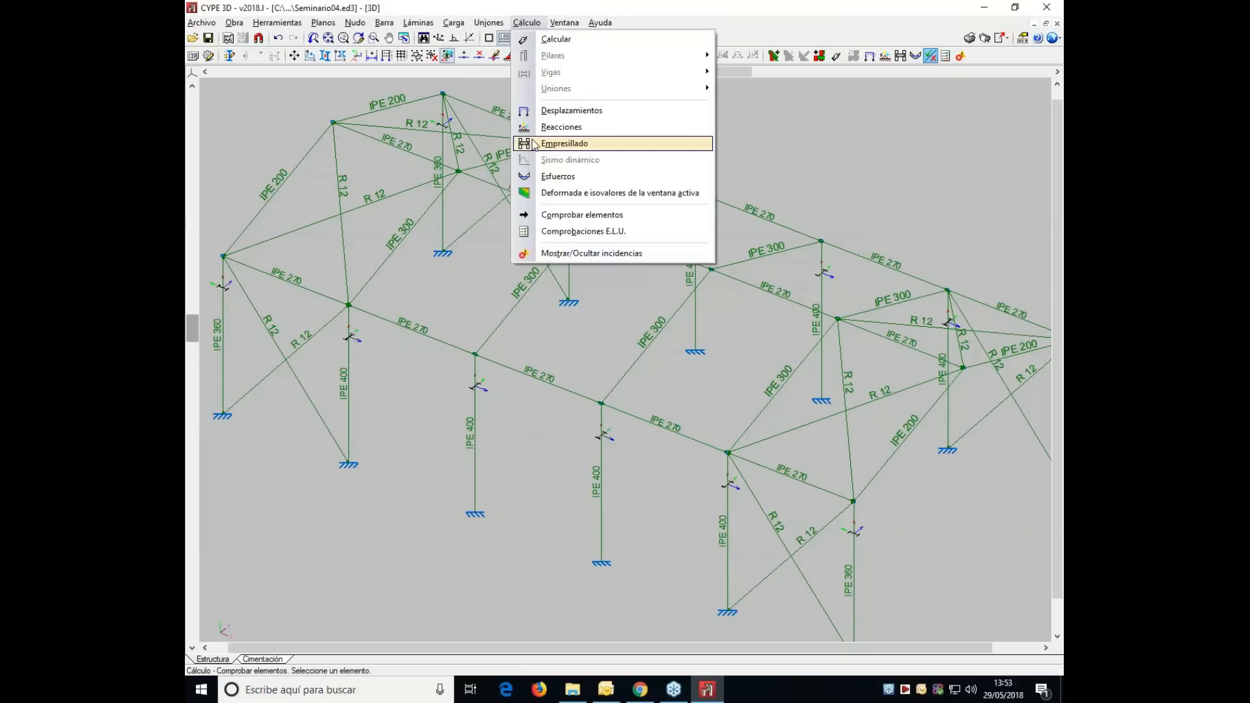
click(573, 231)
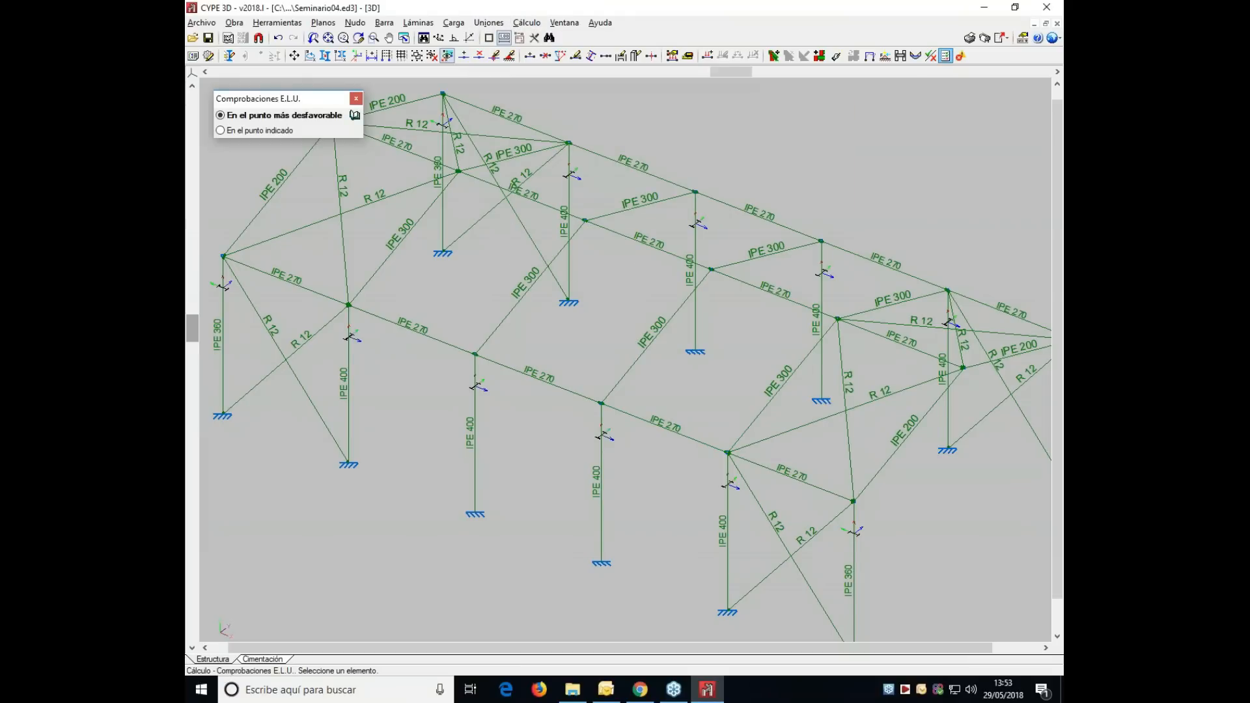
mouse_move(602, 239)
click(475, 455)
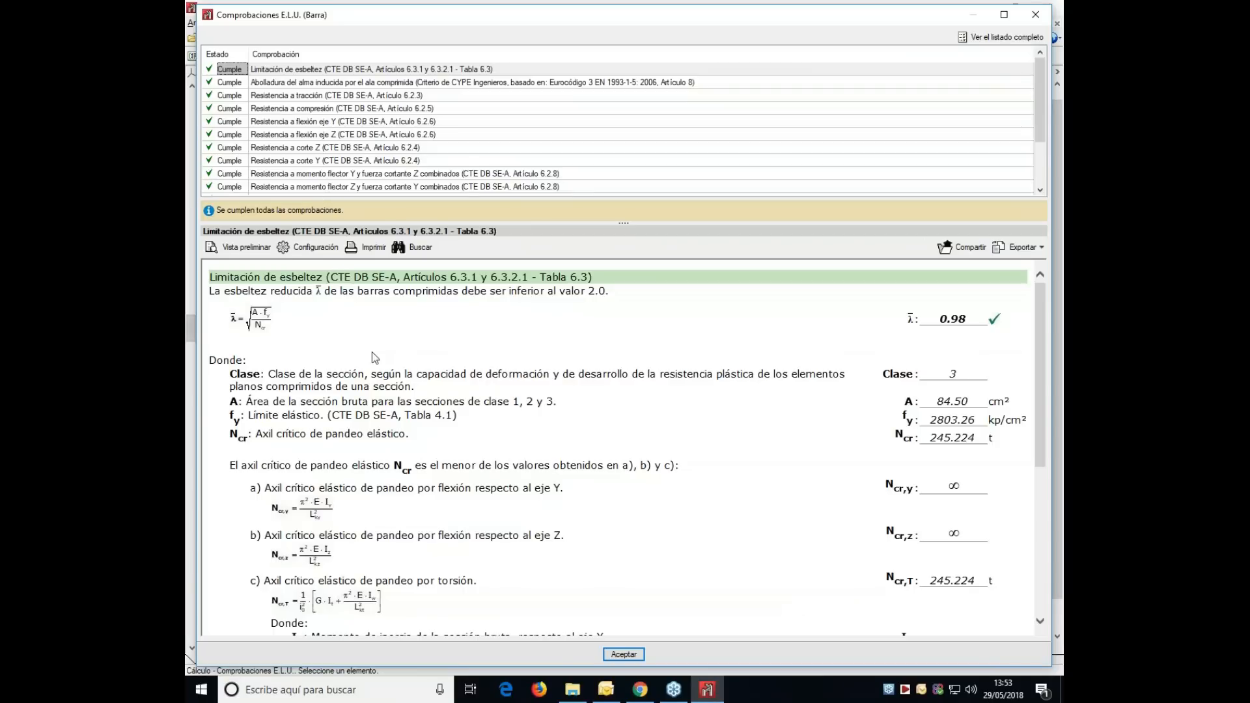
scroll(321, 413, down, 5)
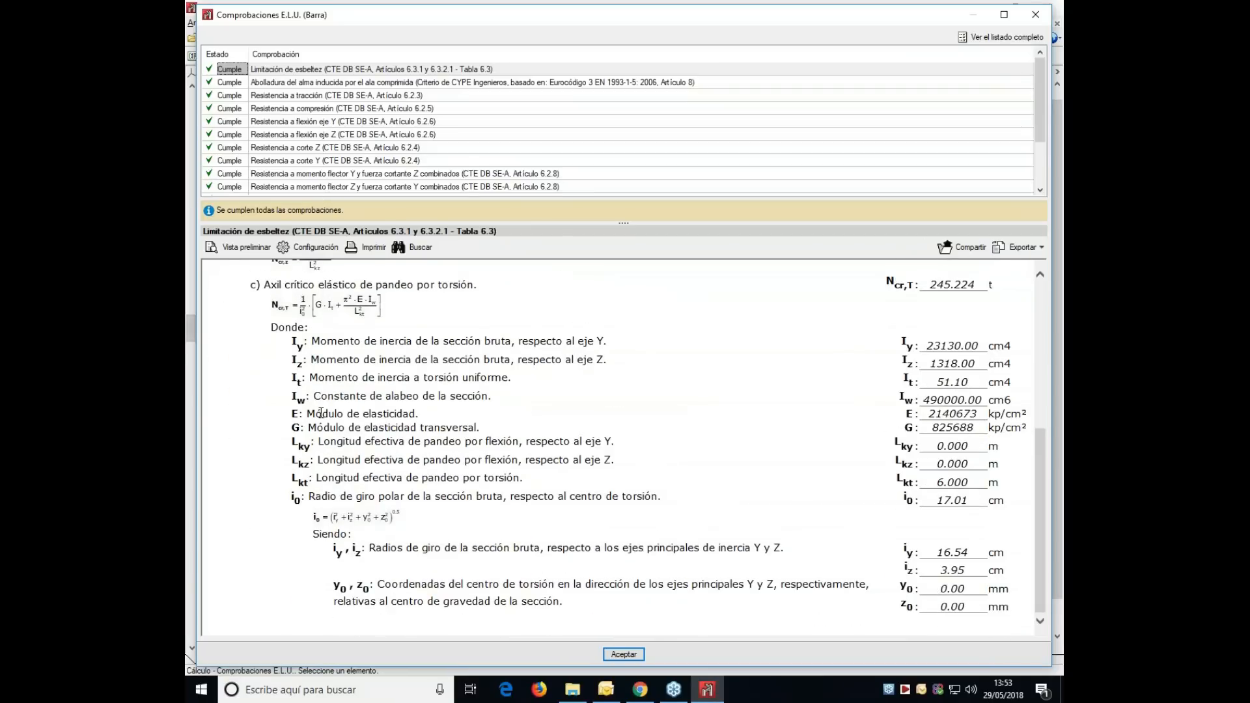
click(1035, 14)
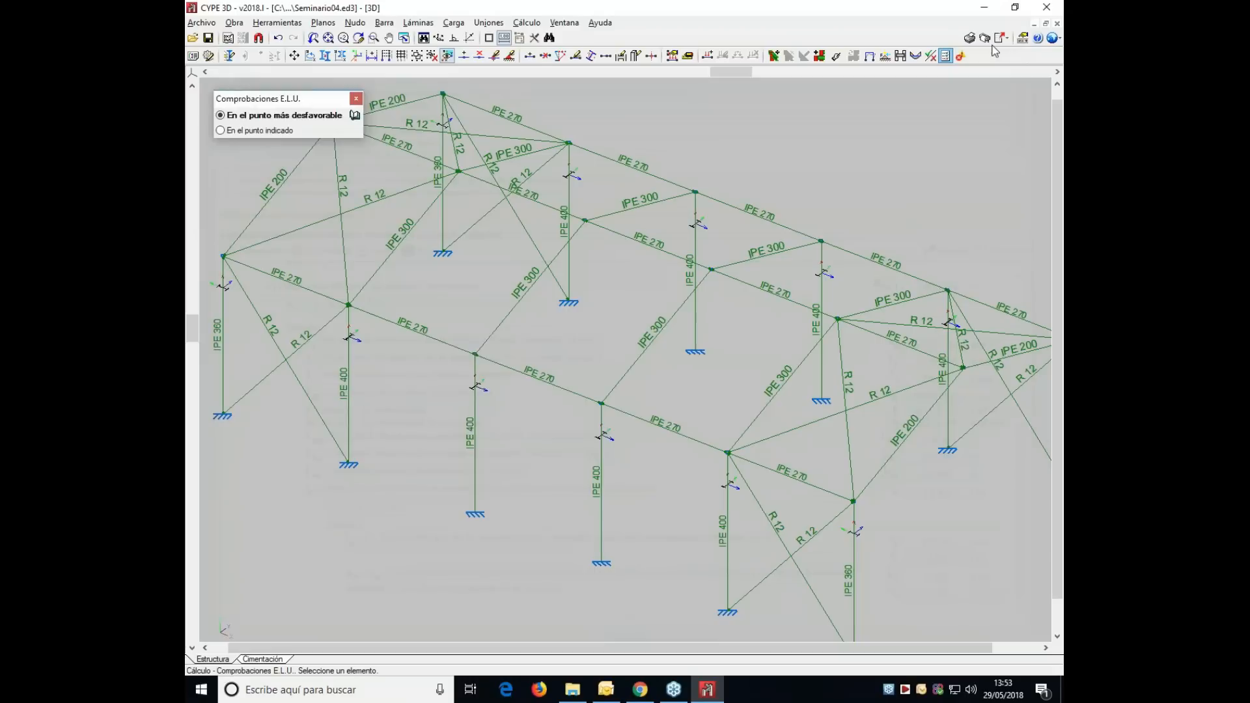
- Examine the available report chapters with all of them included, particularly the bar results and E.L.U. checks, without generating the report
click(200, 23)
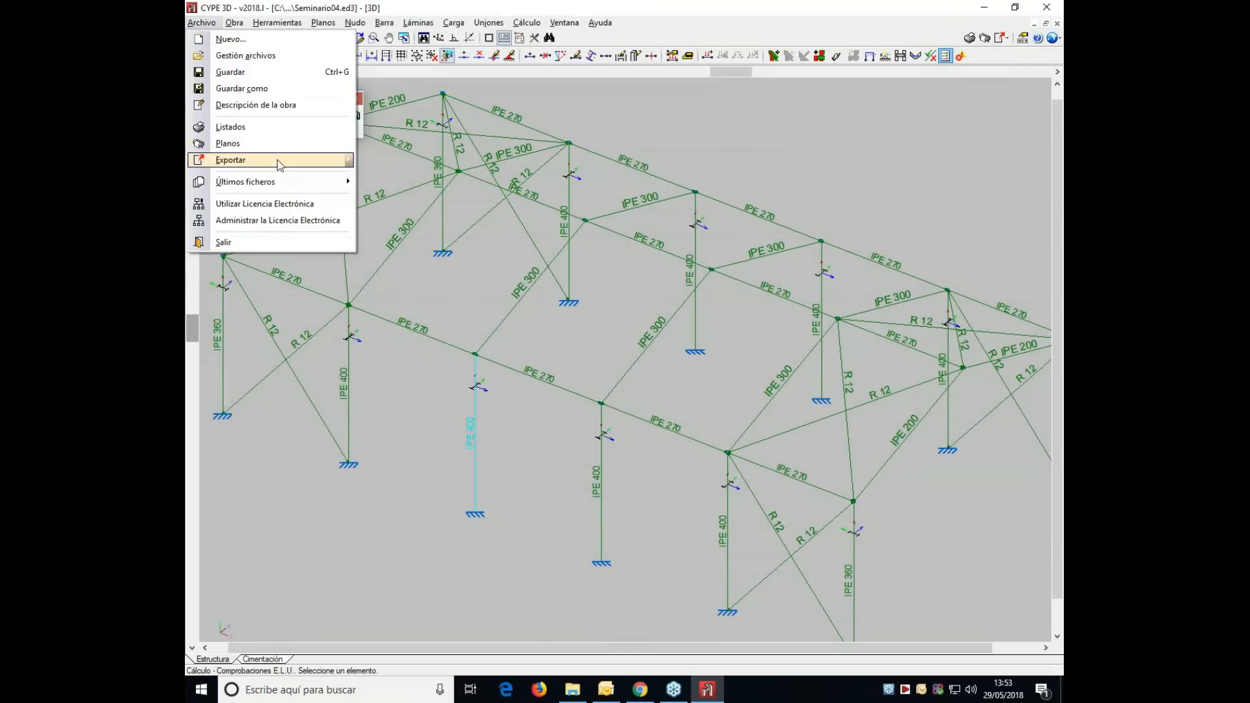
click(280, 128)
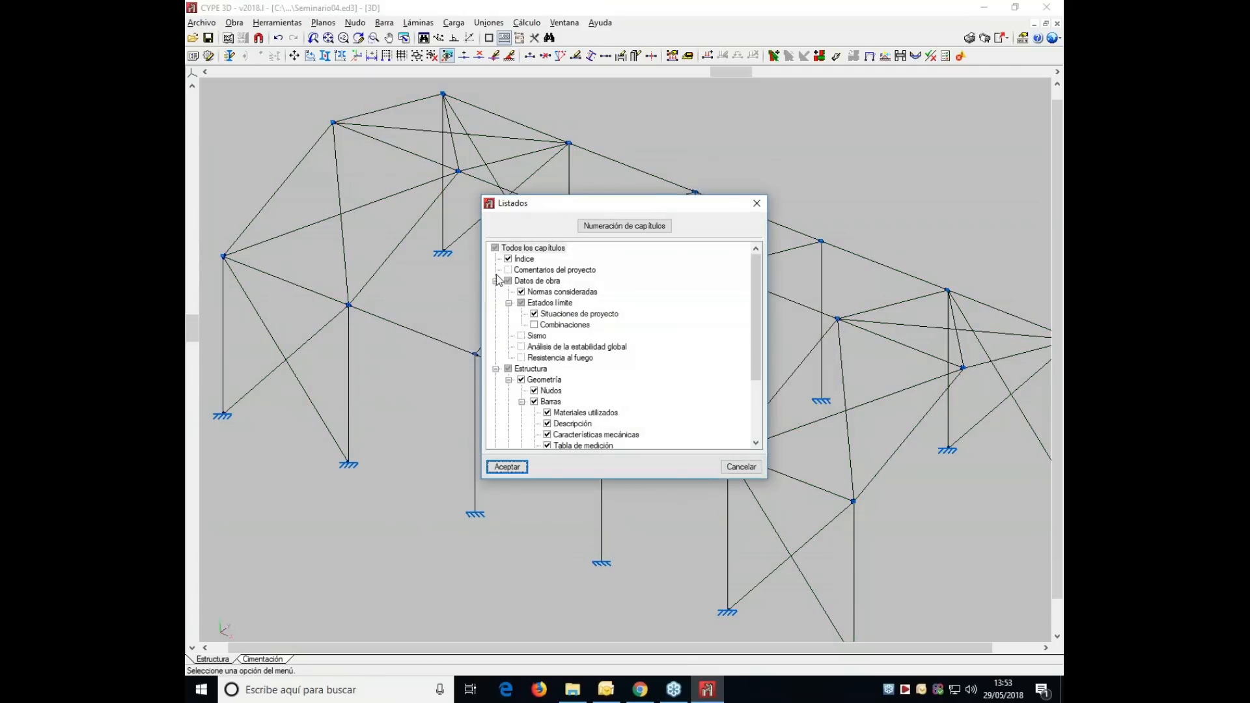
click(495, 250)
click(495, 250)
scroll(500, 289, down, 1)
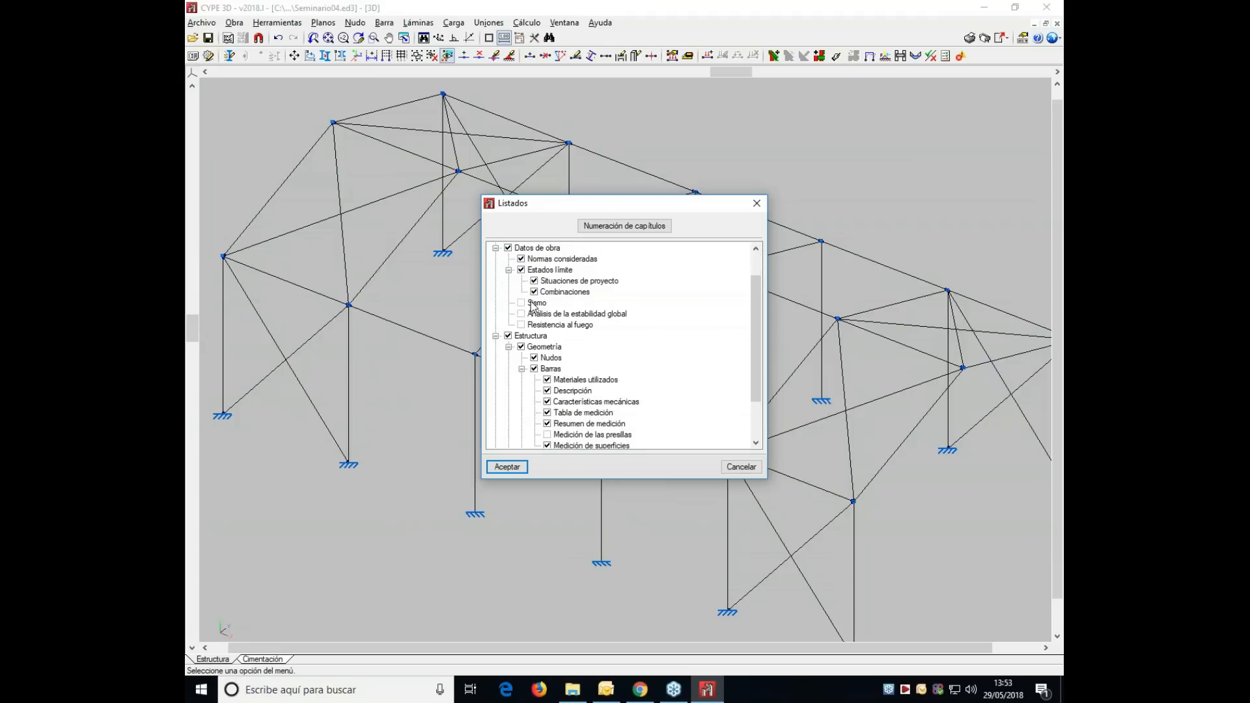
scroll(544, 299, down, 2)
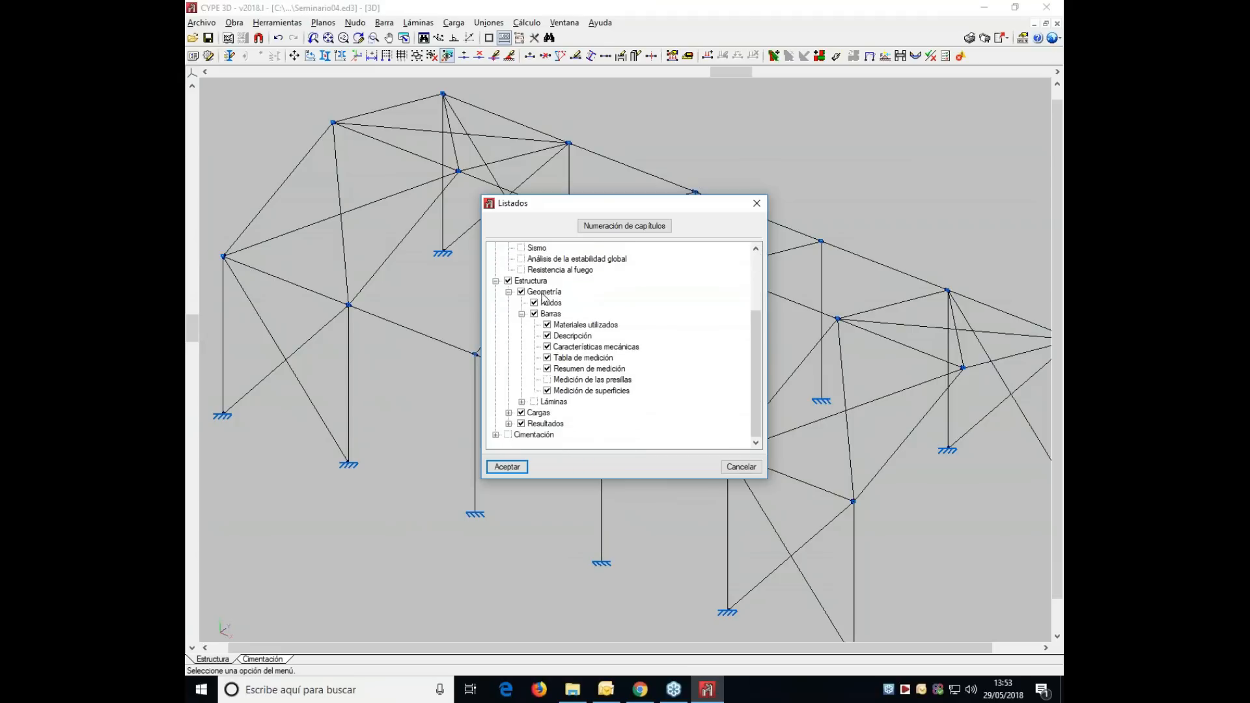
click(509, 423)
scroll(513, 420, down, 1)
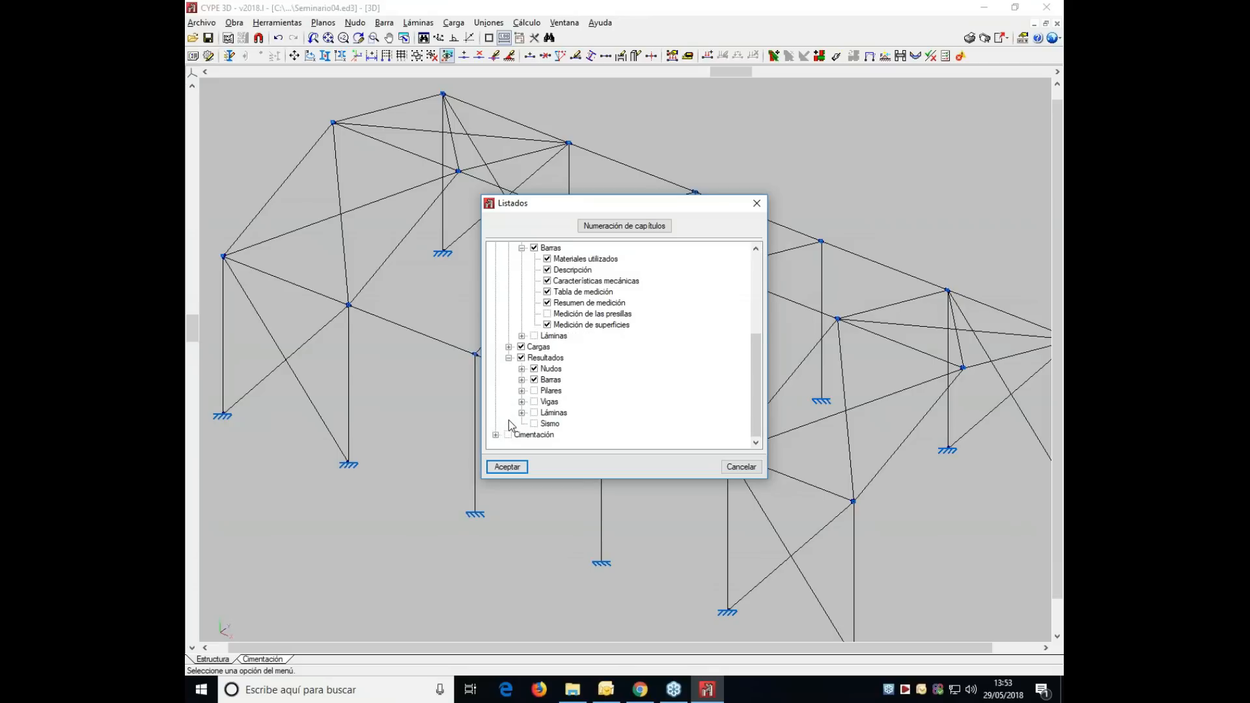
click(521, 379)
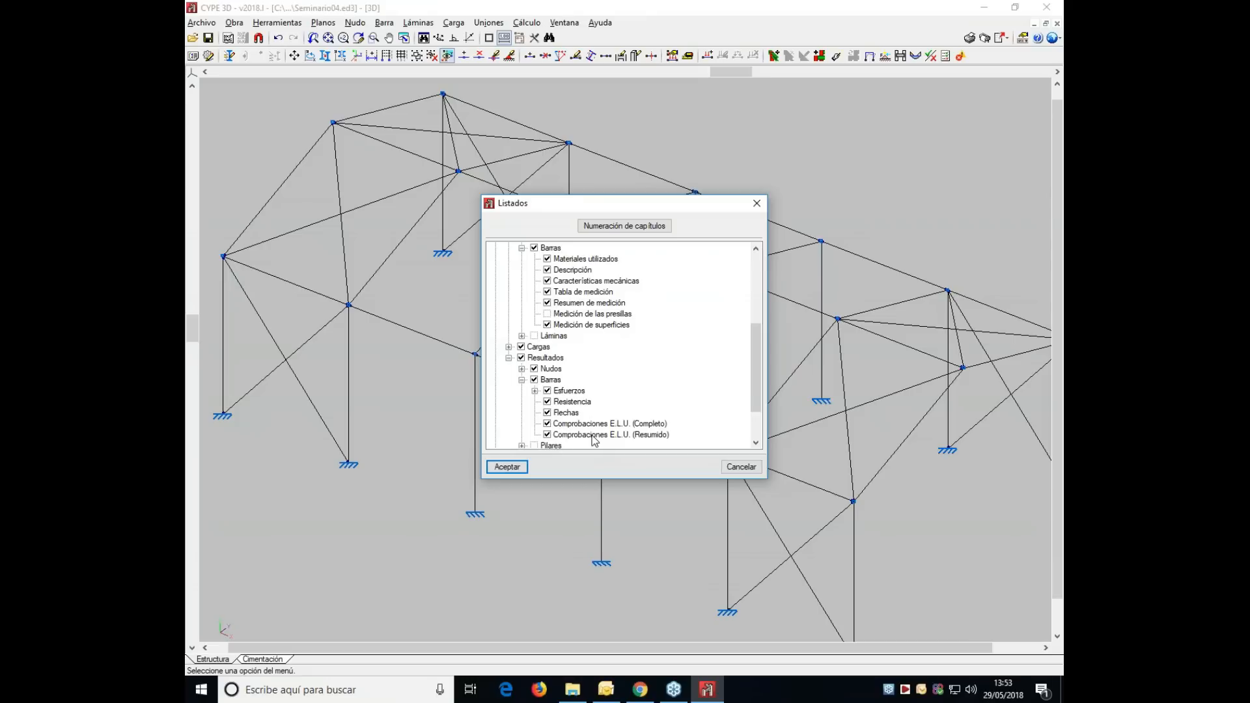
scroll(586, 423, up, 5)
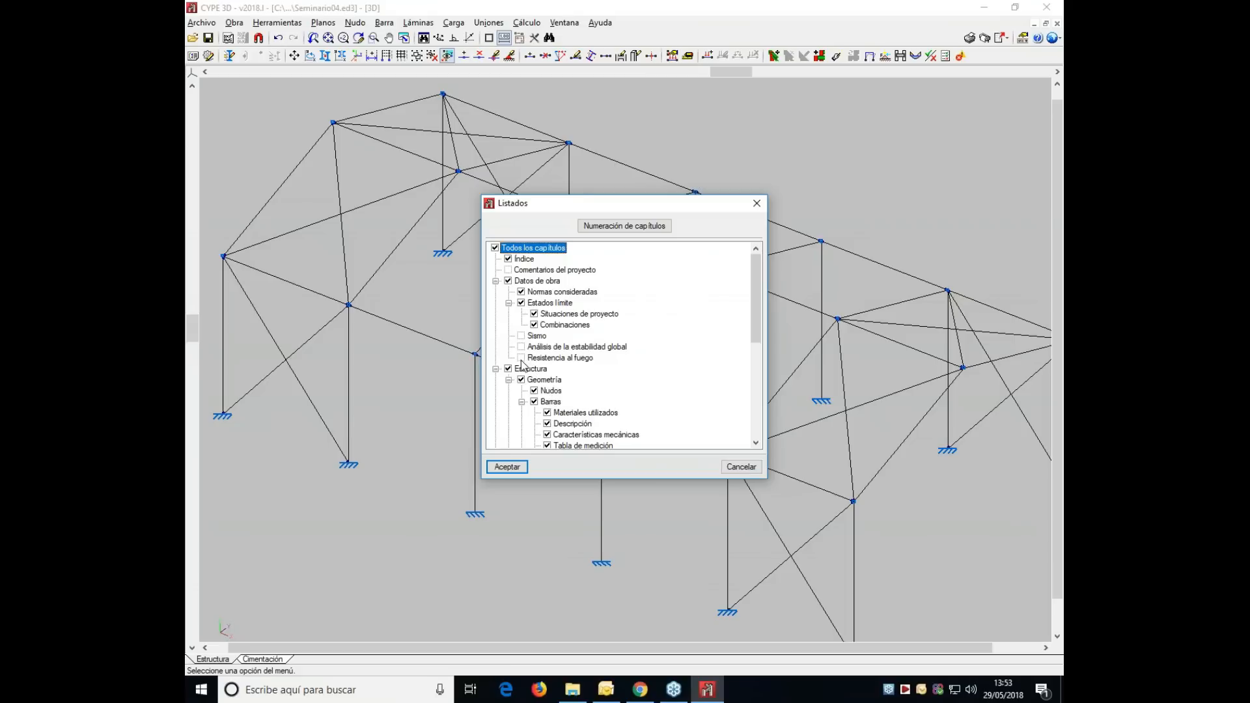
scroll(523, 365, down, 7)
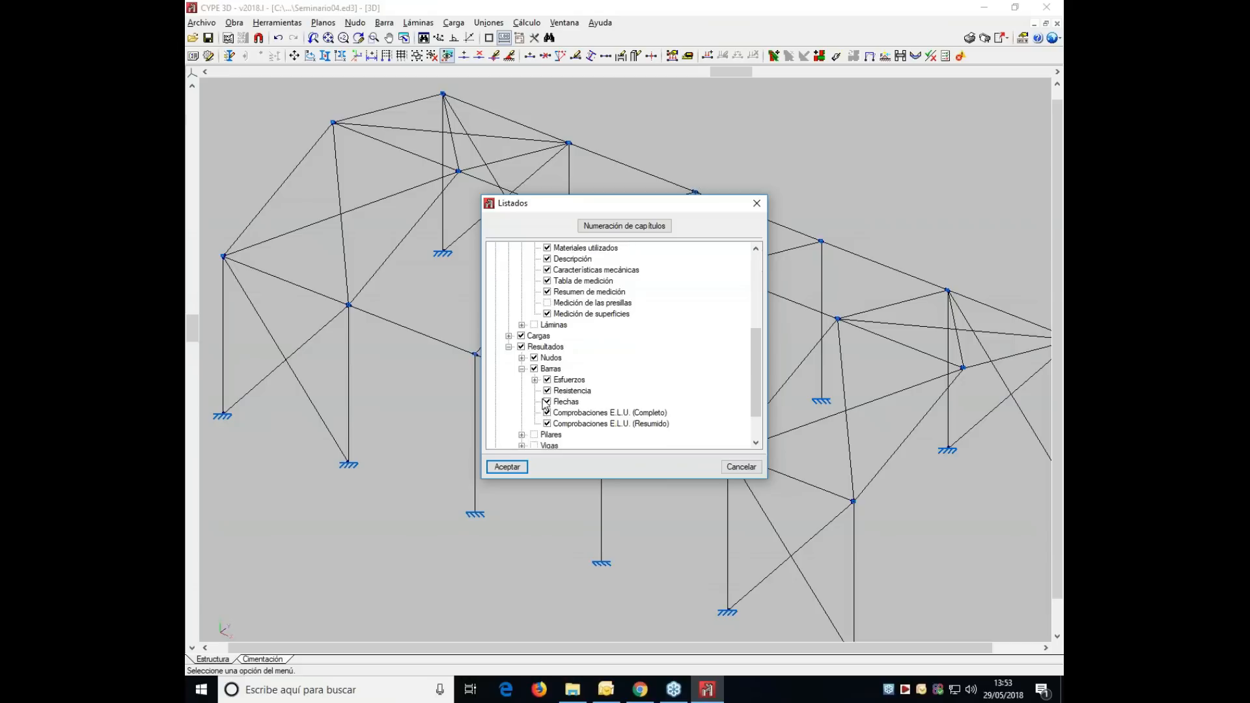
click(741, 467)
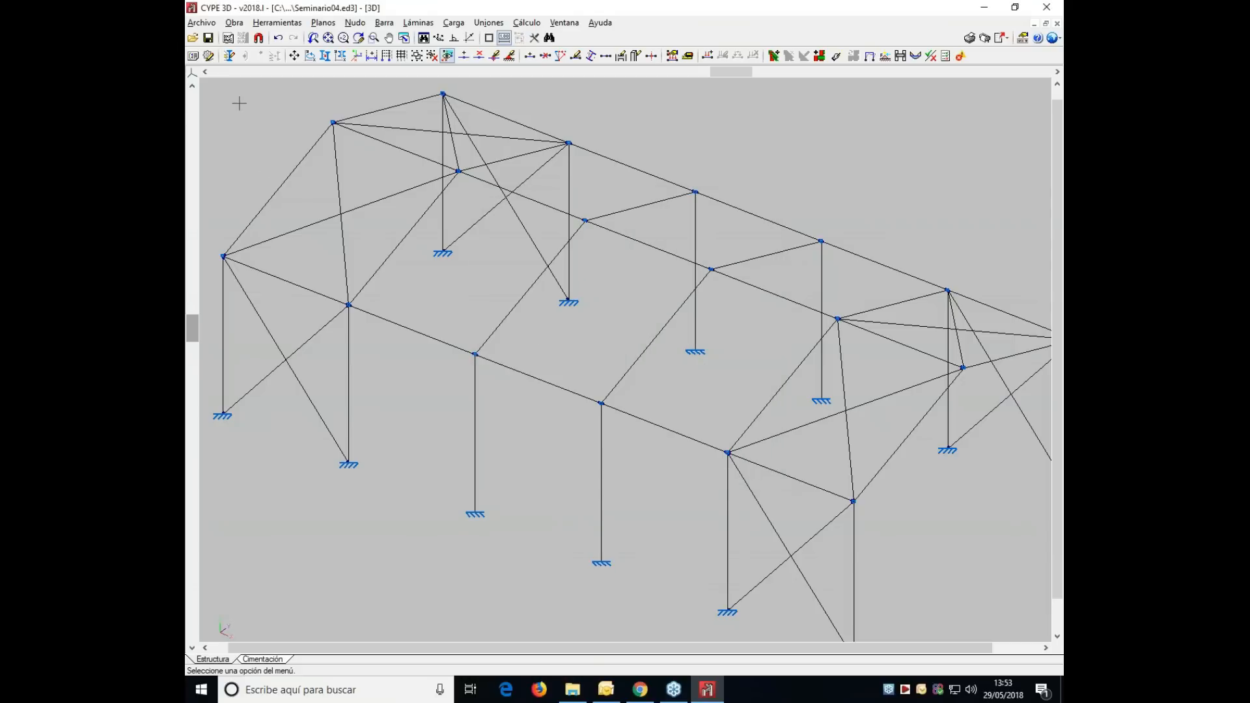
click(201, 23)
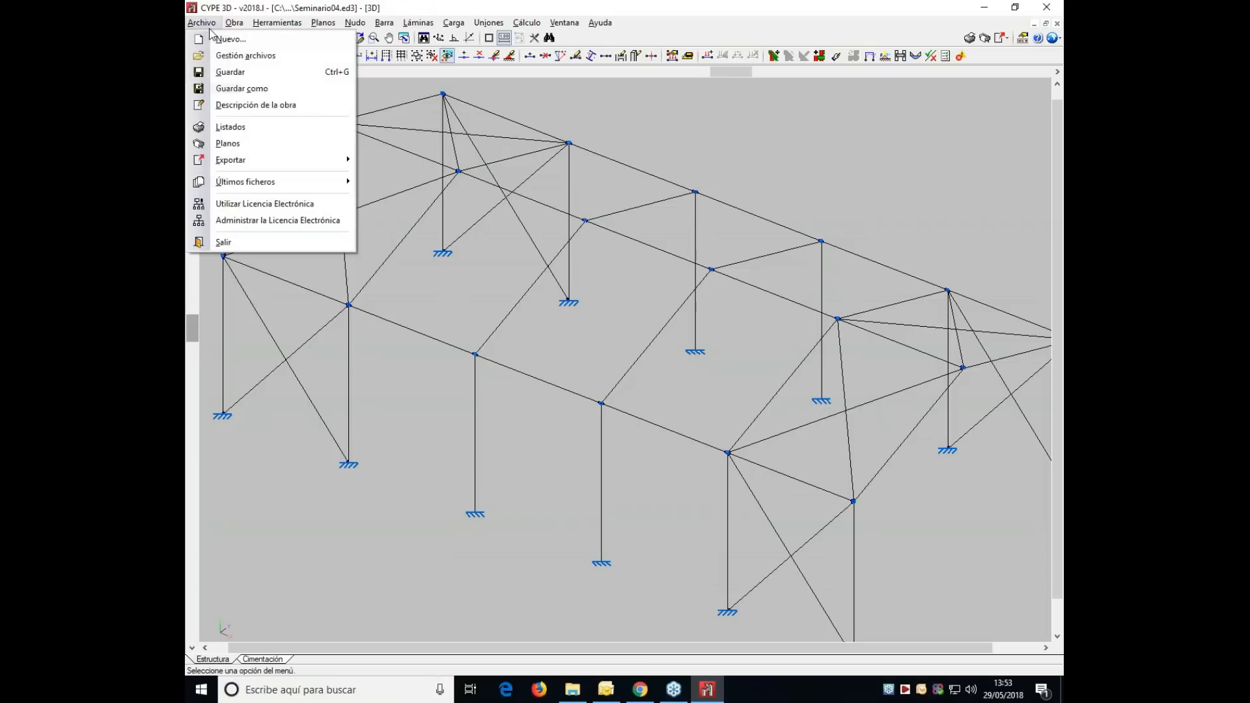
click(283, 143)
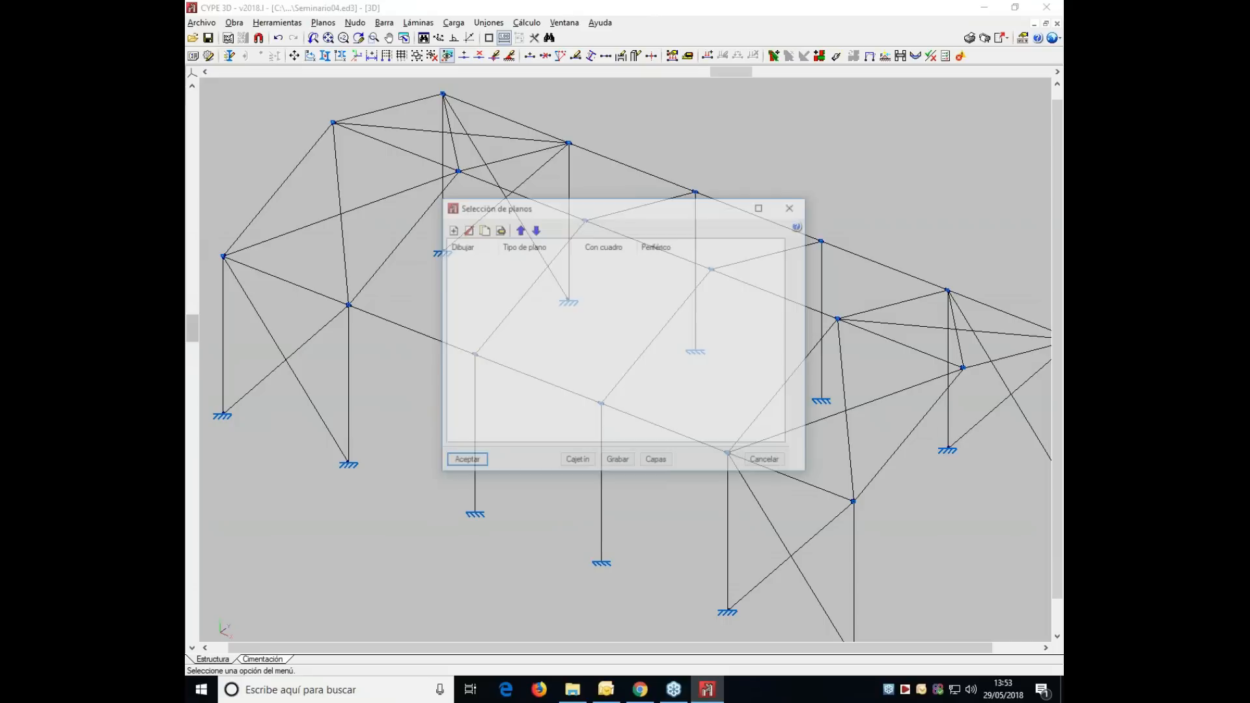
click(450, 228)
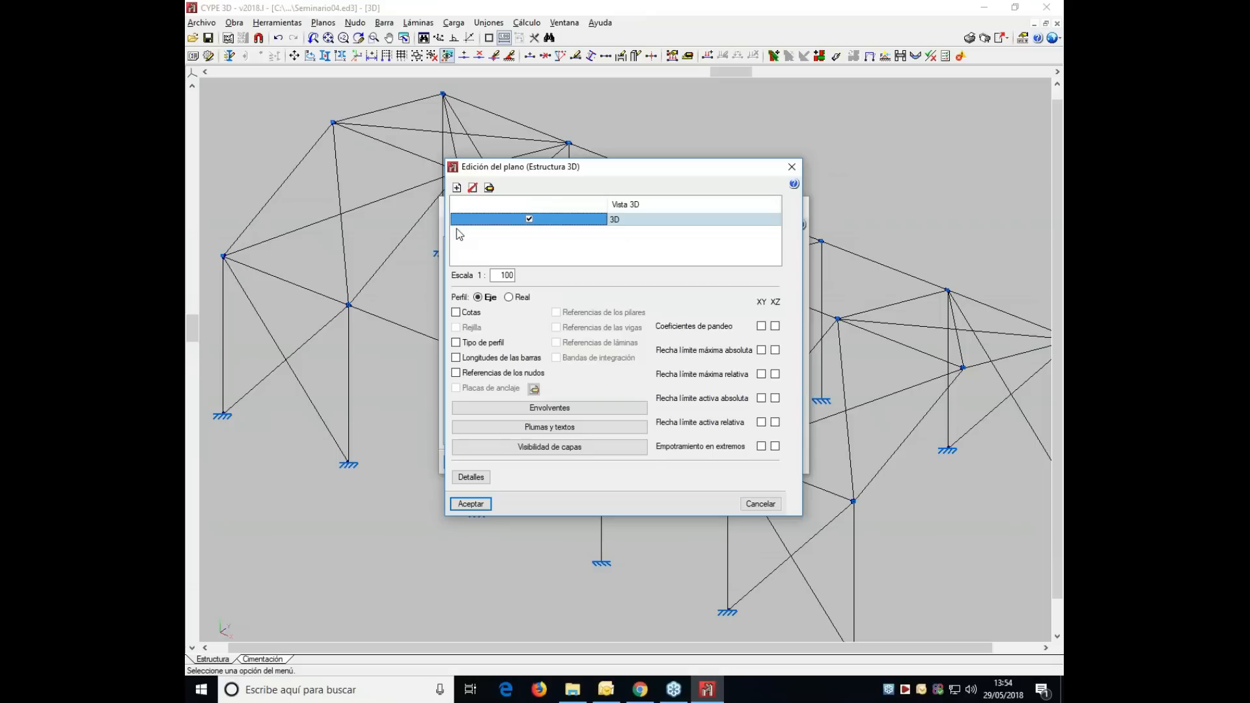
click(791, 166)
click(794, 206)
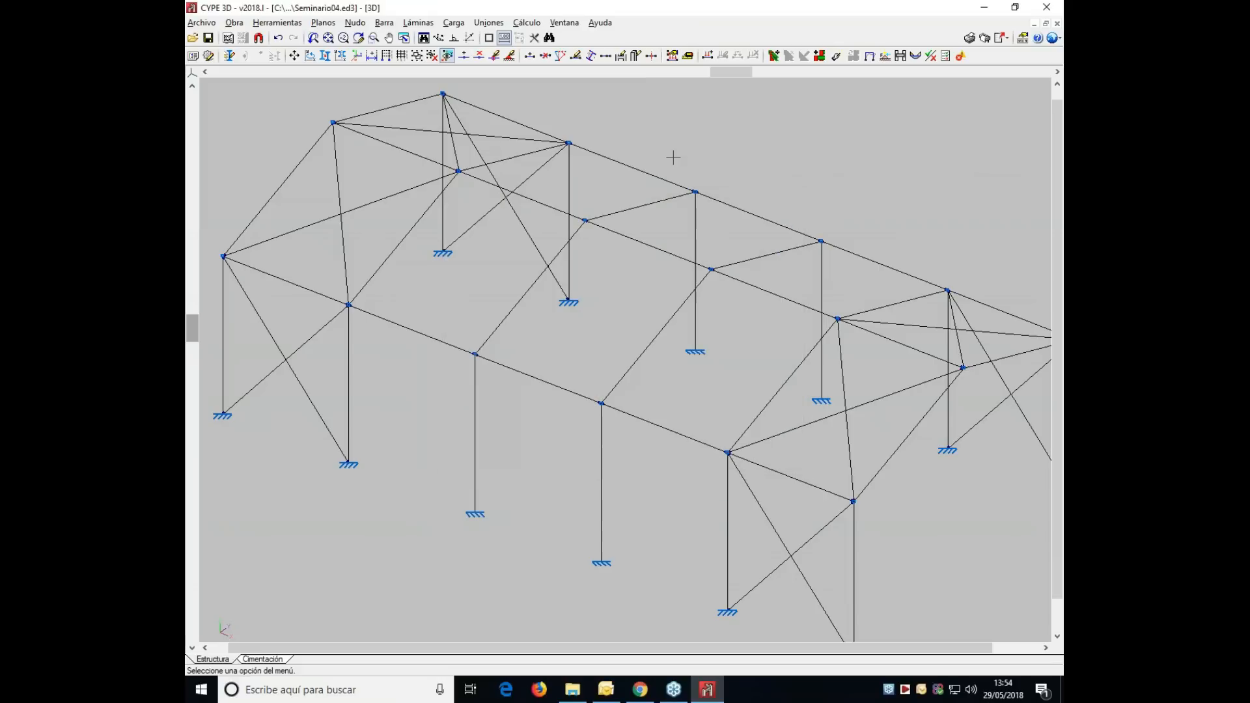
click(563, 22)
click(573, 39)
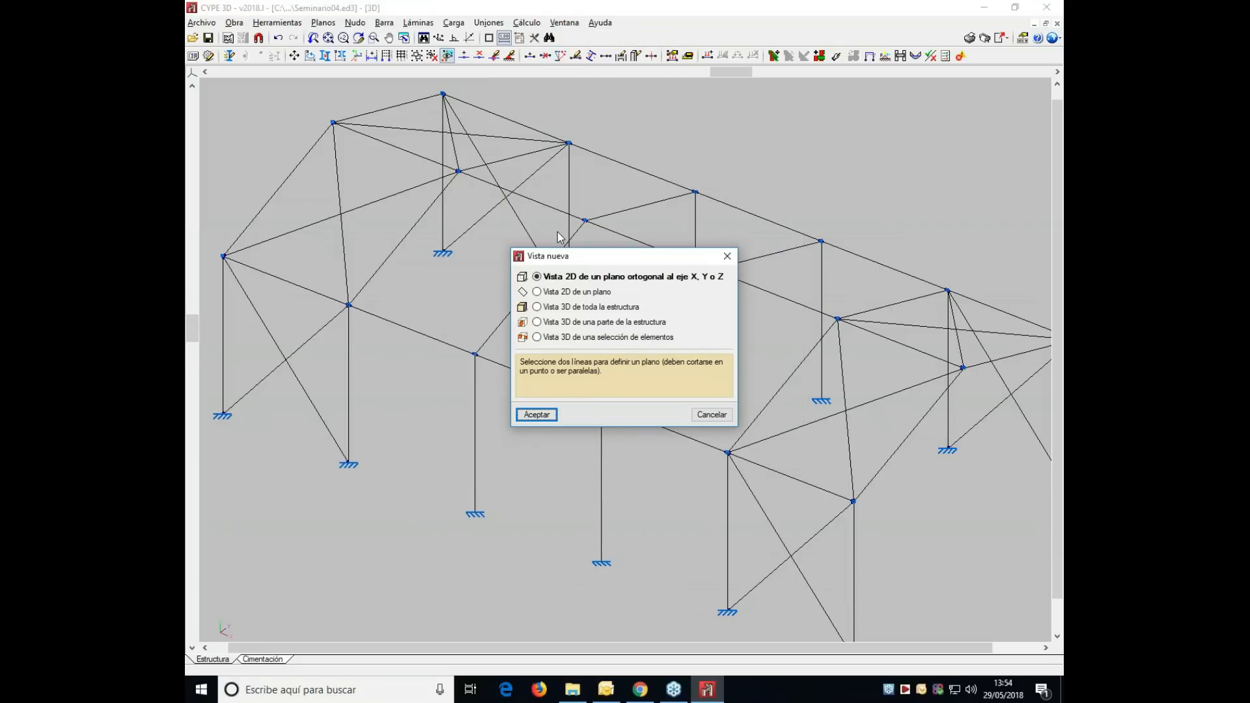
click(537, 415)
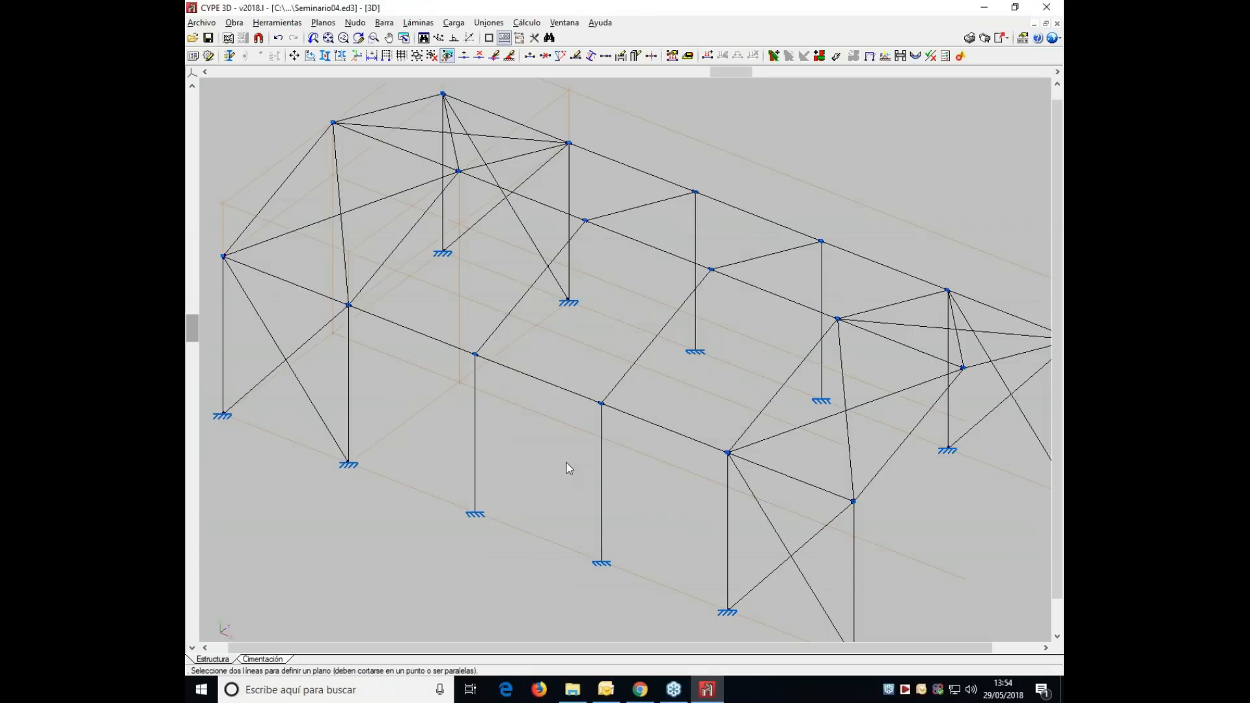
click(602, 564)
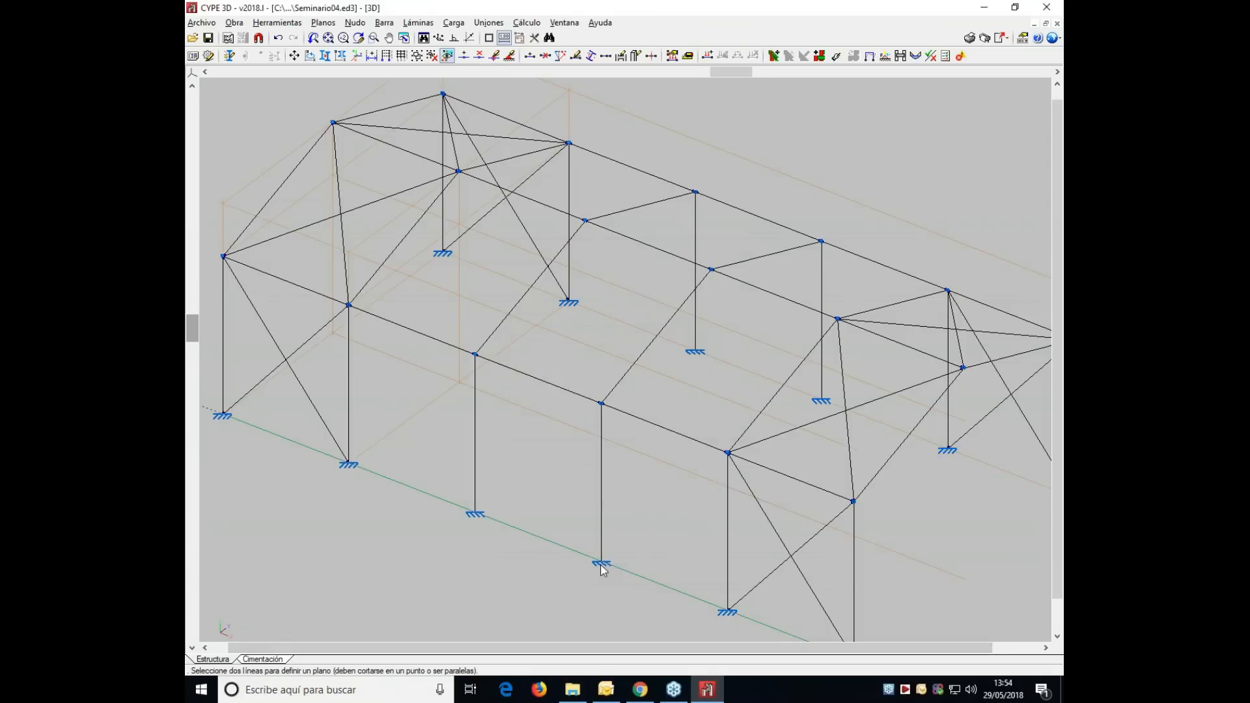
click(614, 408)
- Create a 2D plane view named portico3 through the fourth front column's base and head and the opposite rear column's head
click(537, 292)
key(Return)
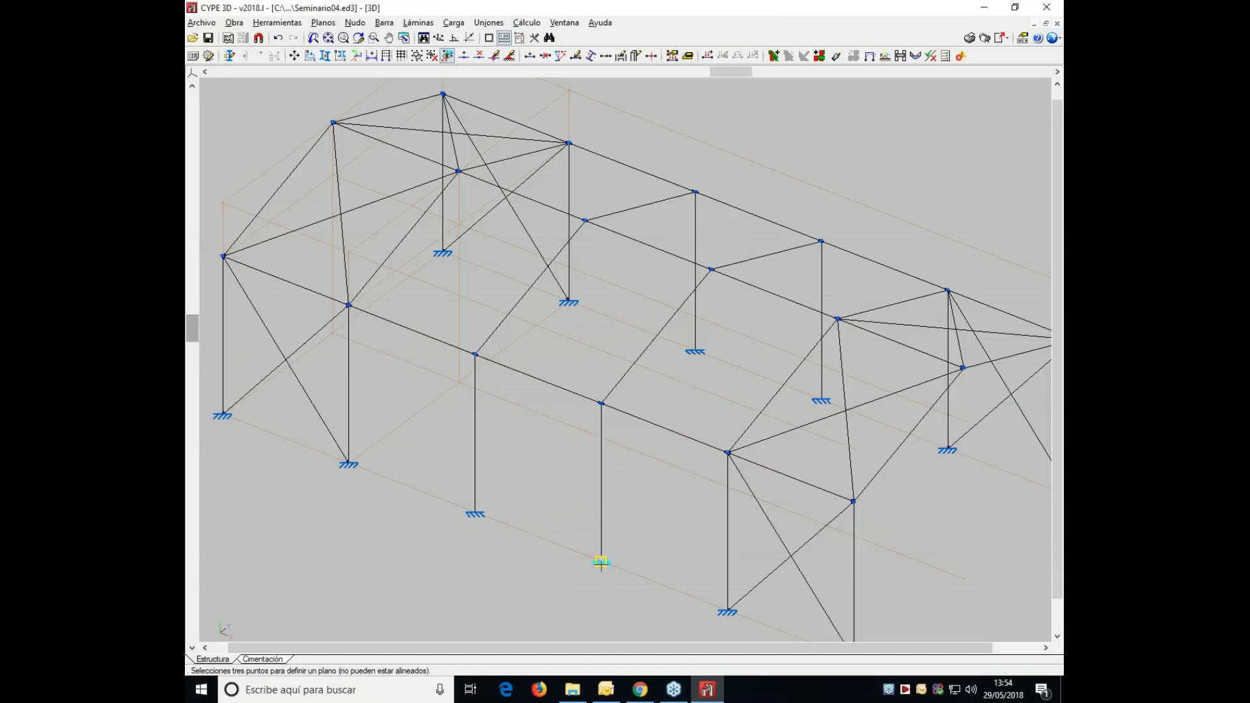
click(601, 564)
click(601, 402)
click(821, 241)
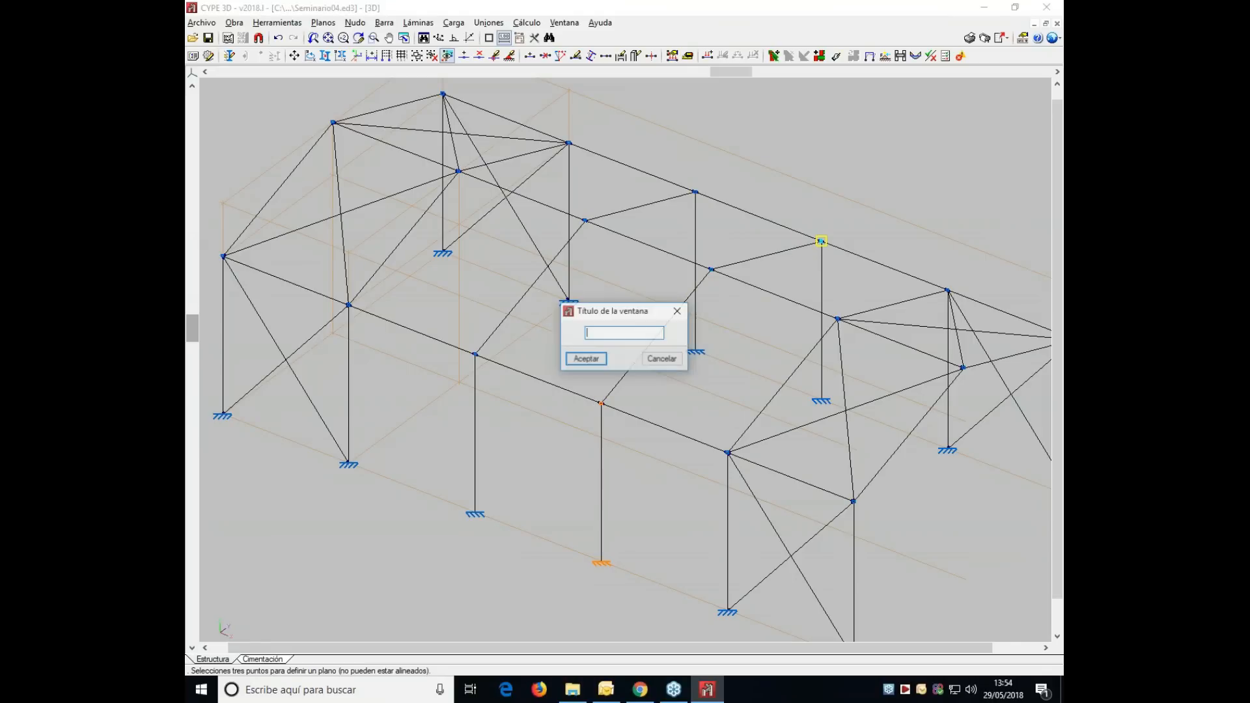
text(portico3)
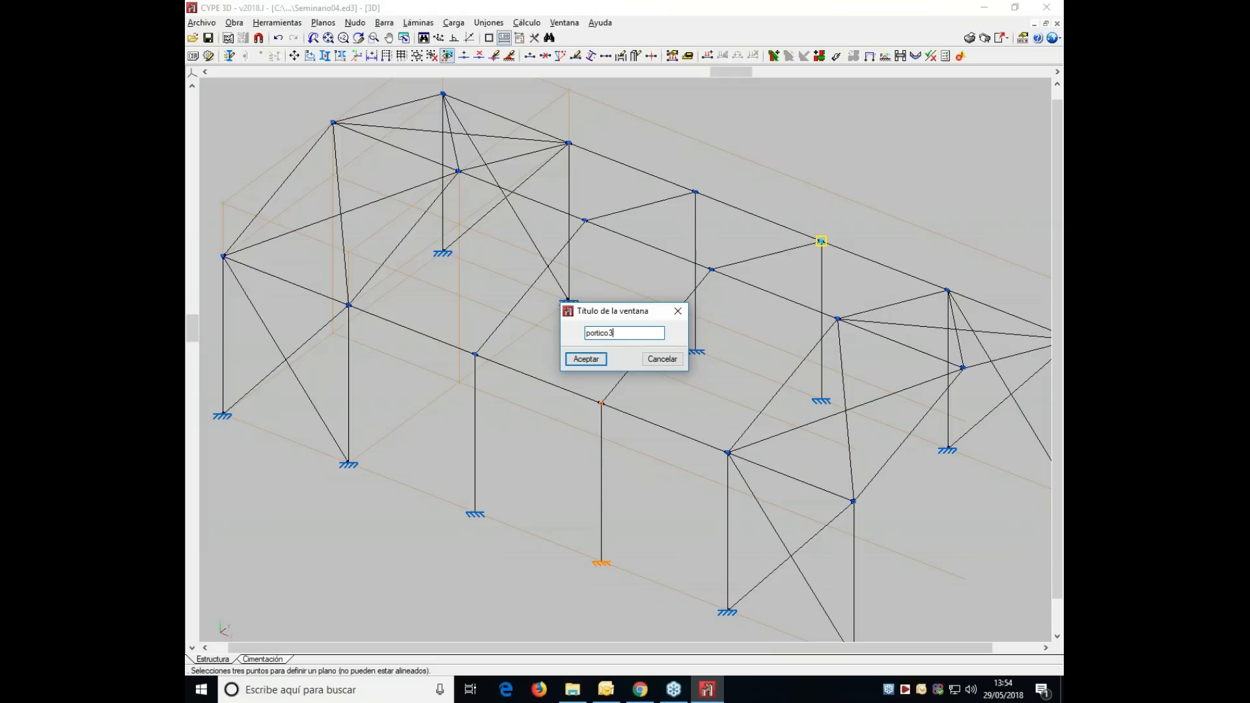
click(585, 359)
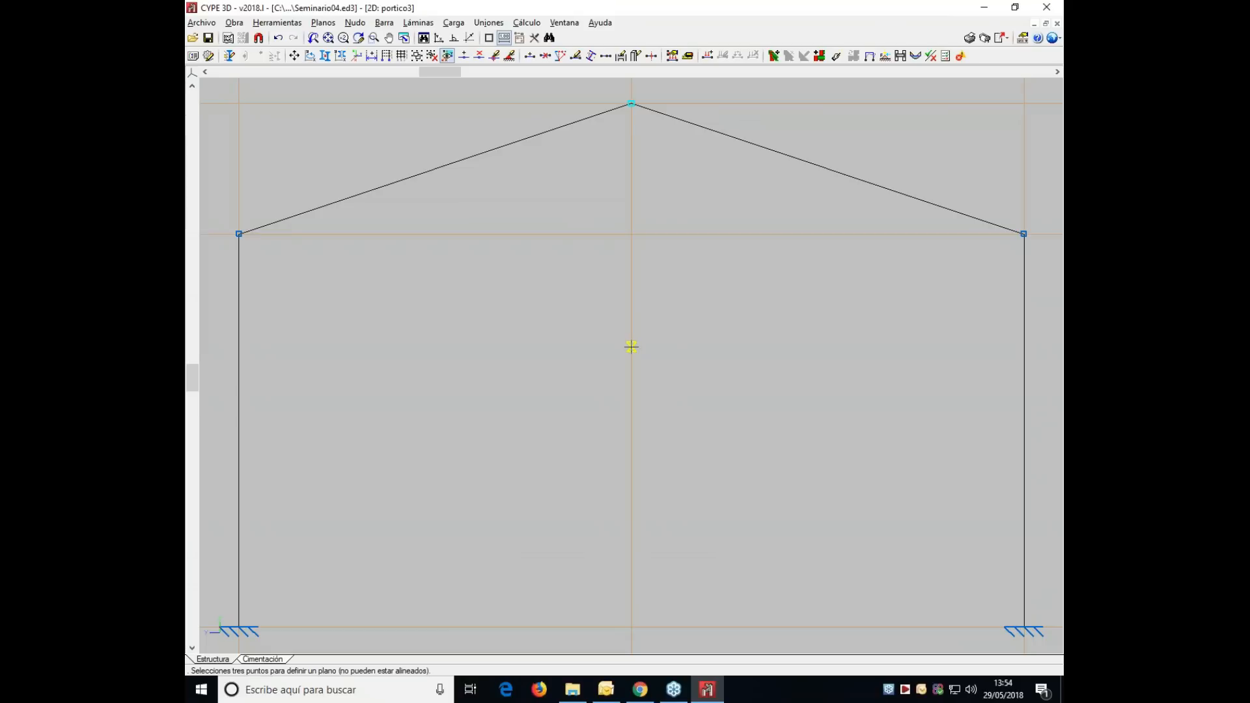
- Return to the 3D window and add an Estructura 3D drawing containing the 3D and portico3 views at scale 1:100
click(564, 22)
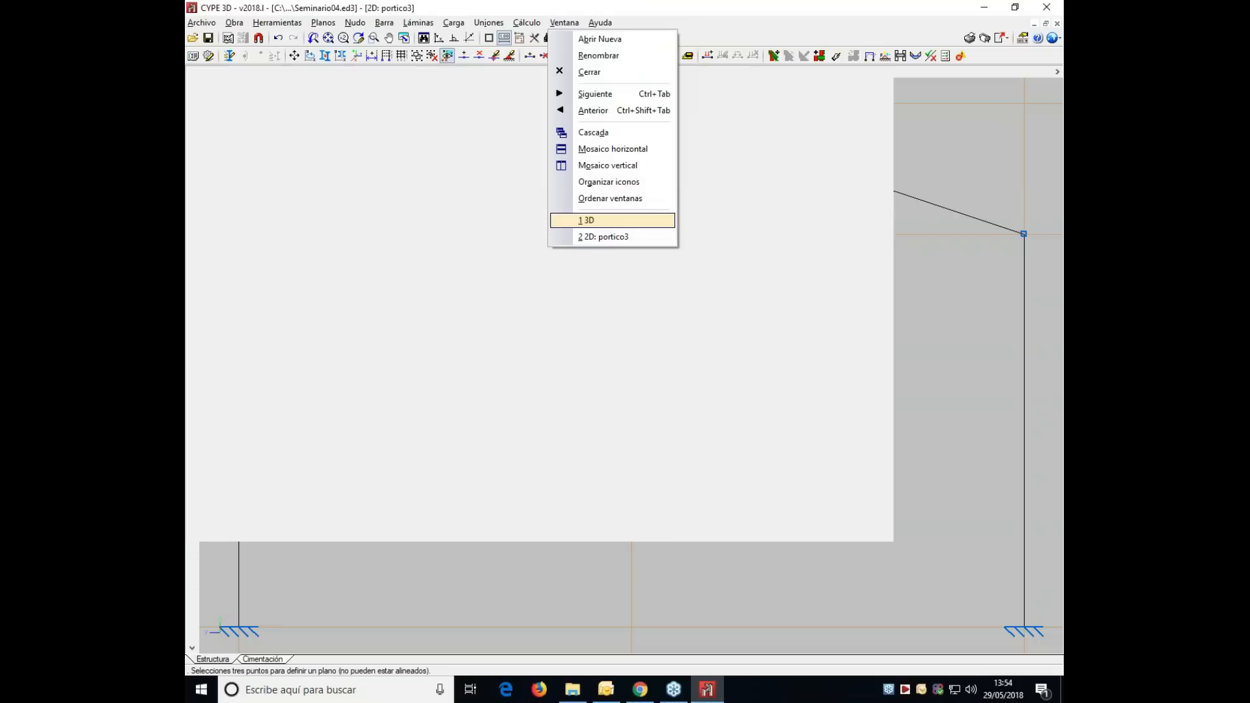
click(586, 220)
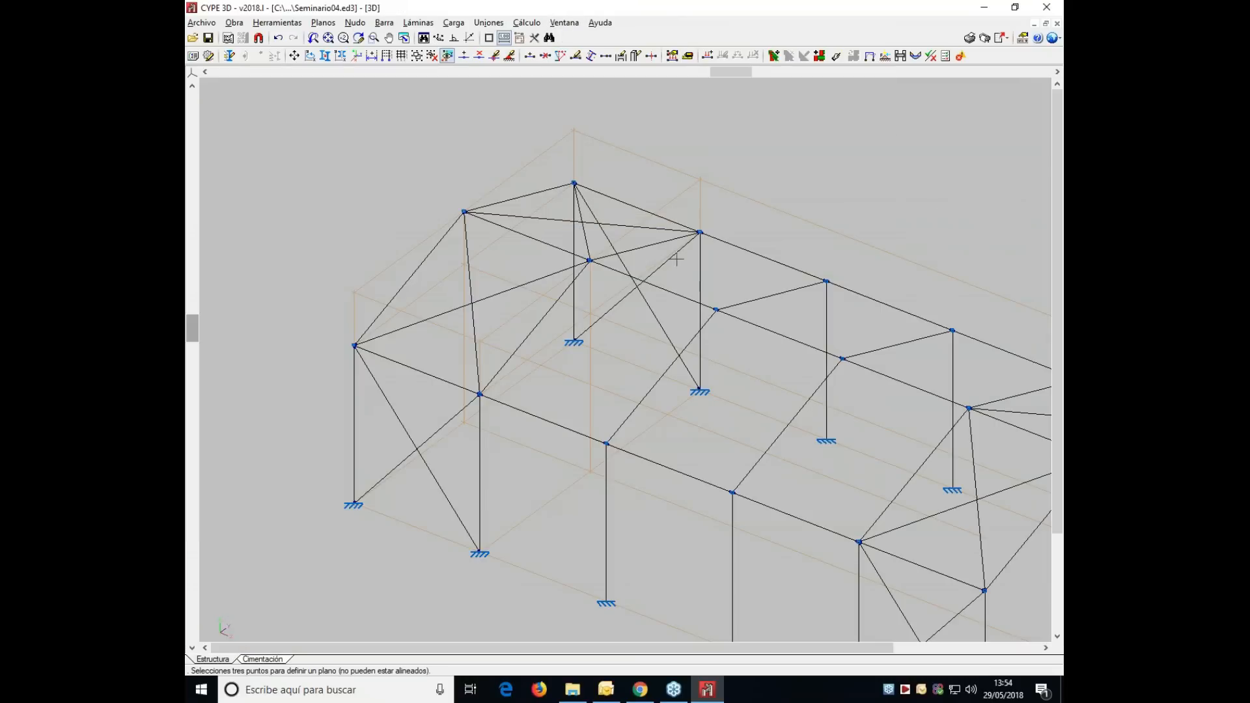
scroll(690, 267, down, 2)
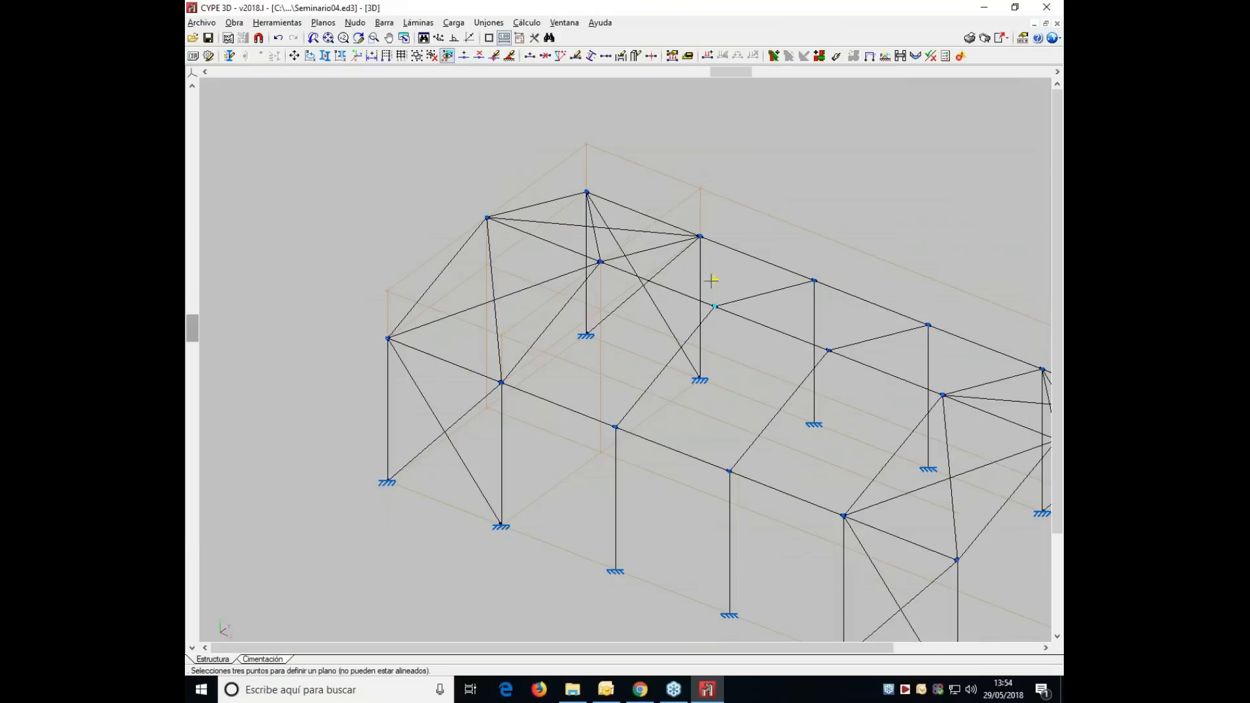
click(196, 23)
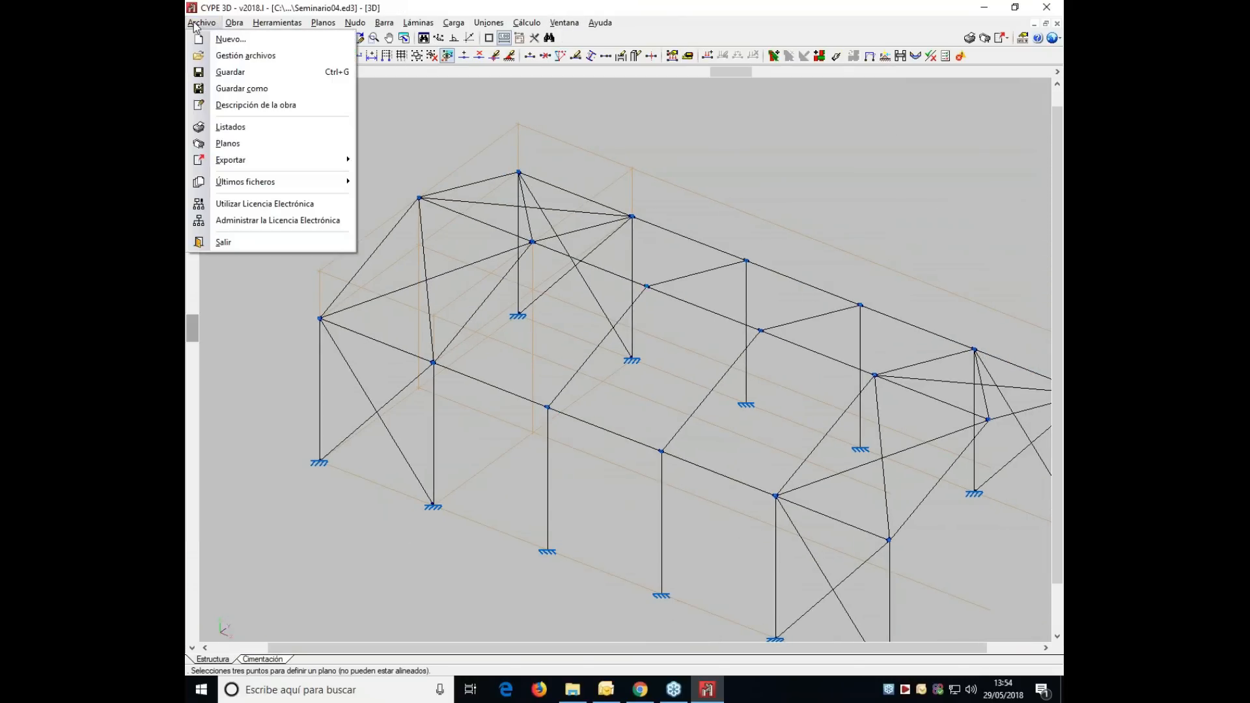
click(247, 144)
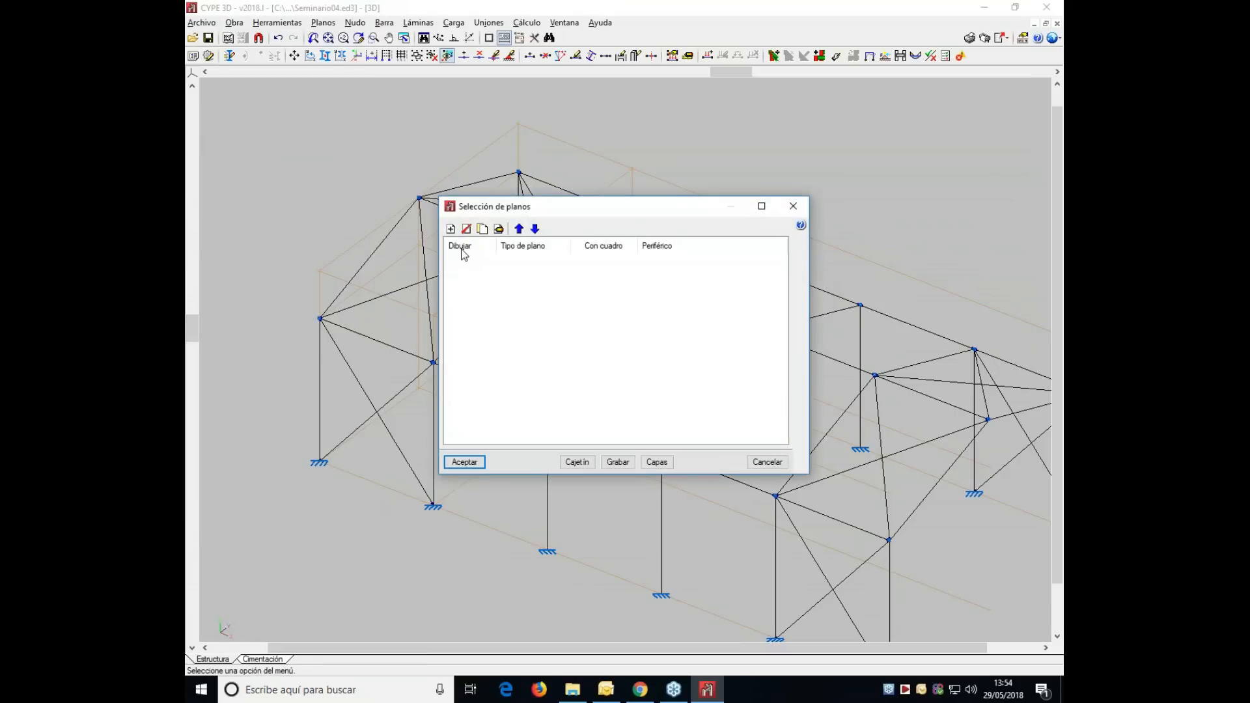
click(451, 229)
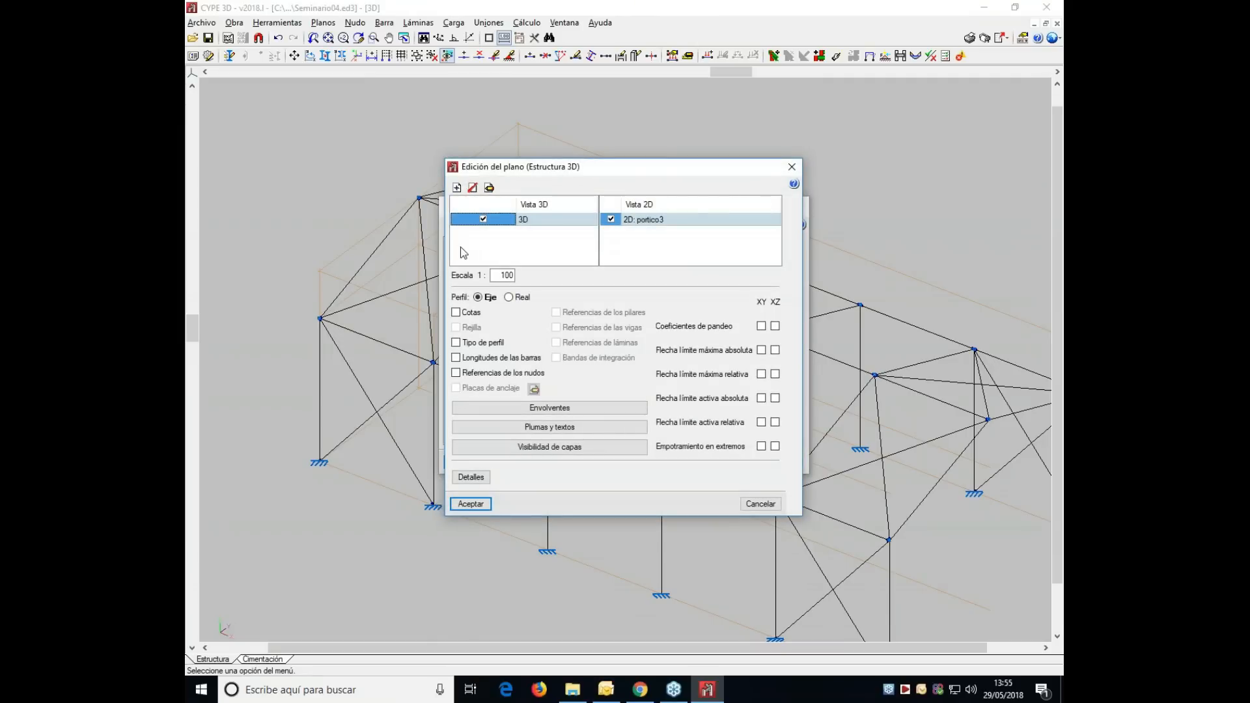
click(470, 503)
- Compose the drawing sheets and display the detail of all the drawings on them, without printing
click(472, 463)
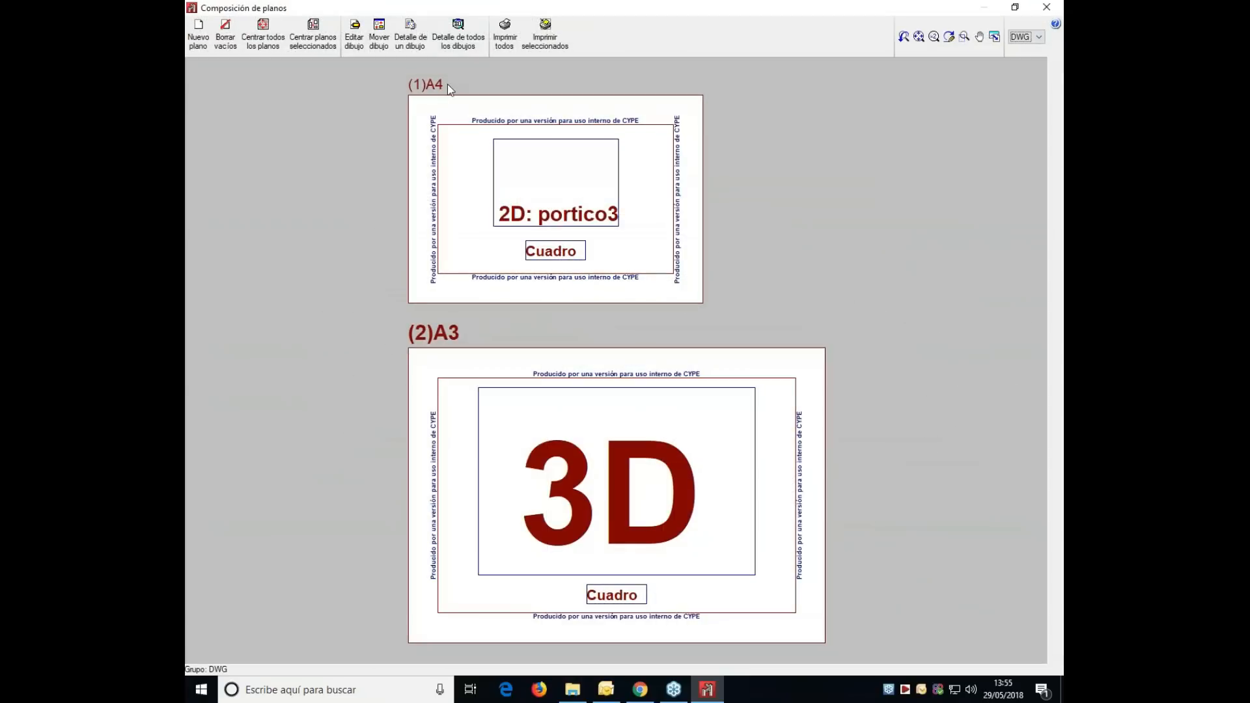
click(448, 39)
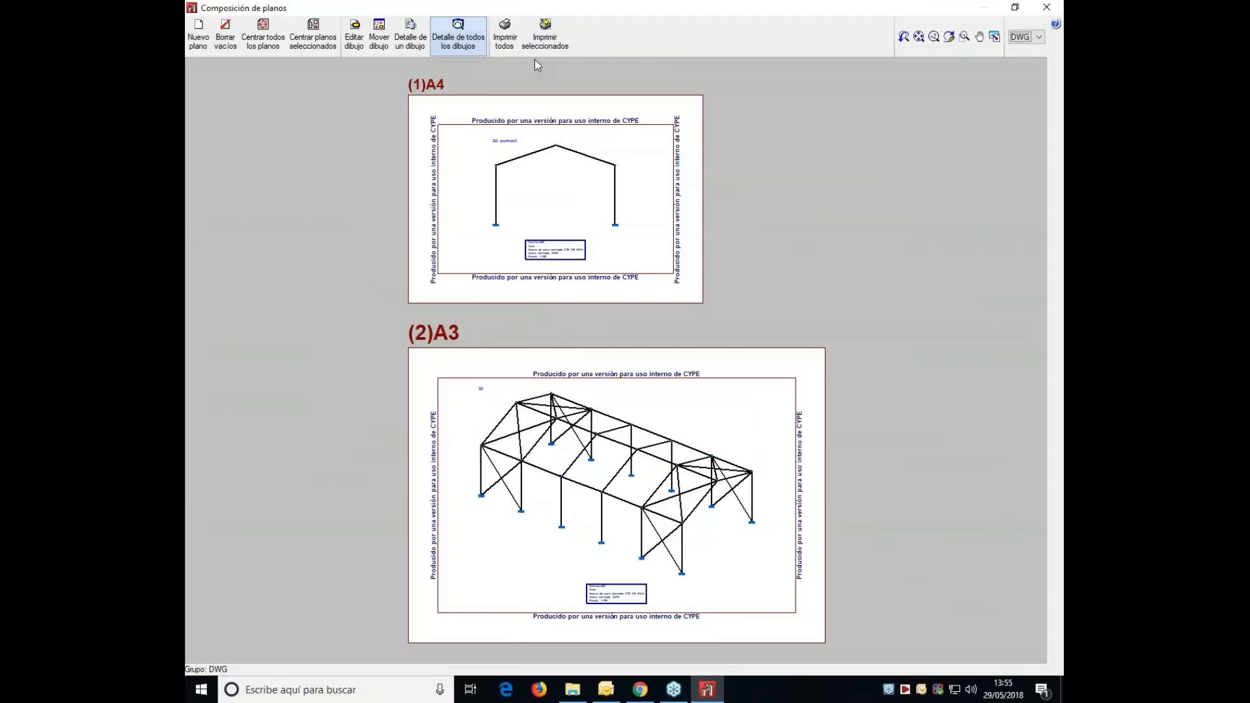
click(1046, 7)
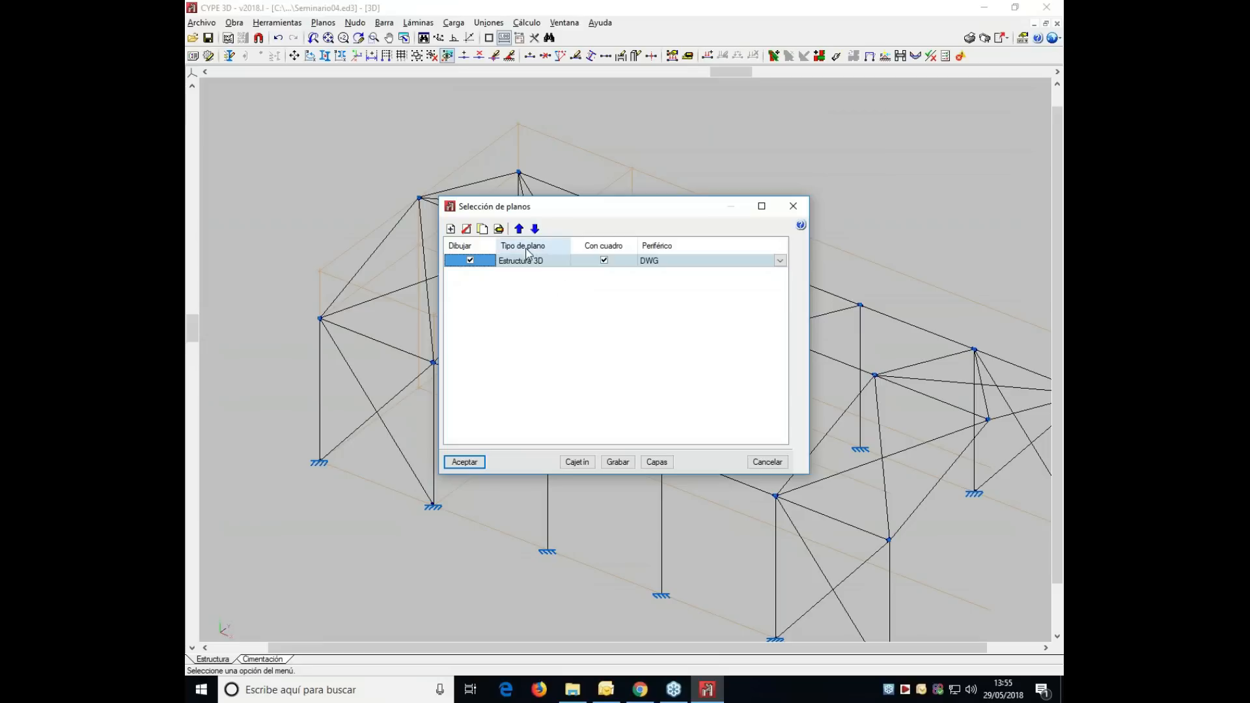
- Try adding dimensions (Cotas) and profile types (Tipo de perfil) to the Estructura 3D drawing
click(499, 231)
click(456, 343)
click(458, 312)
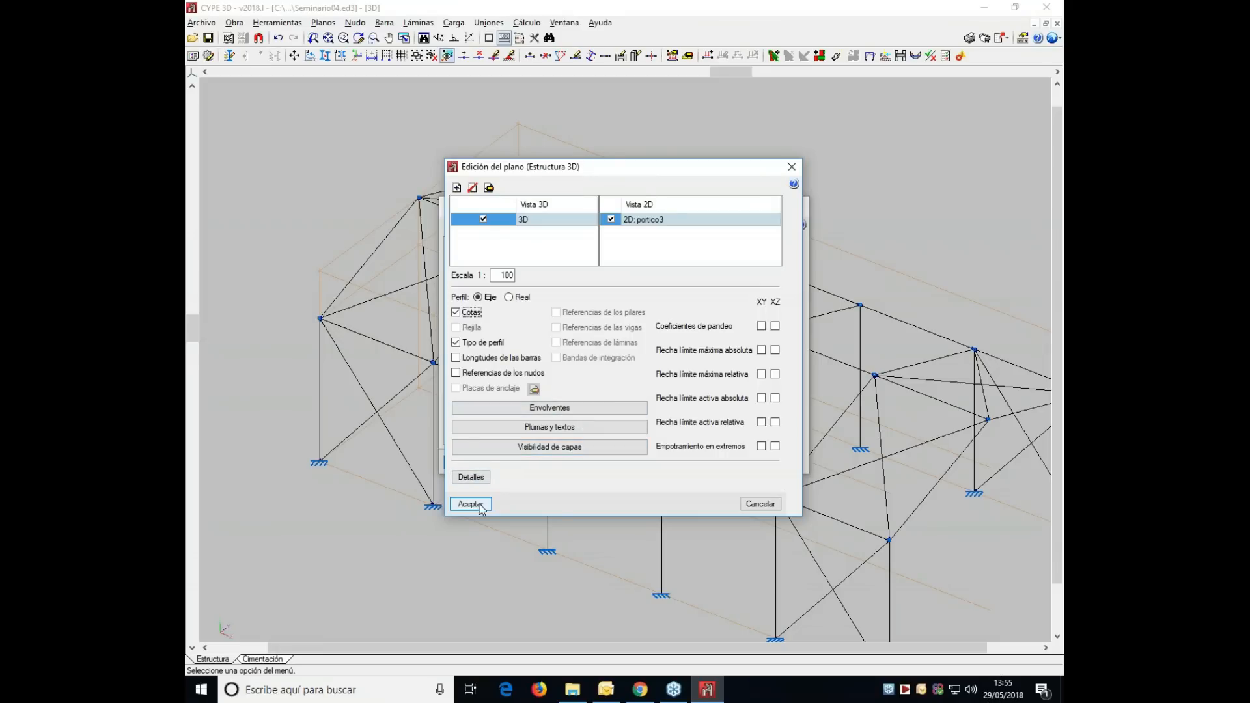
click(759, 503)
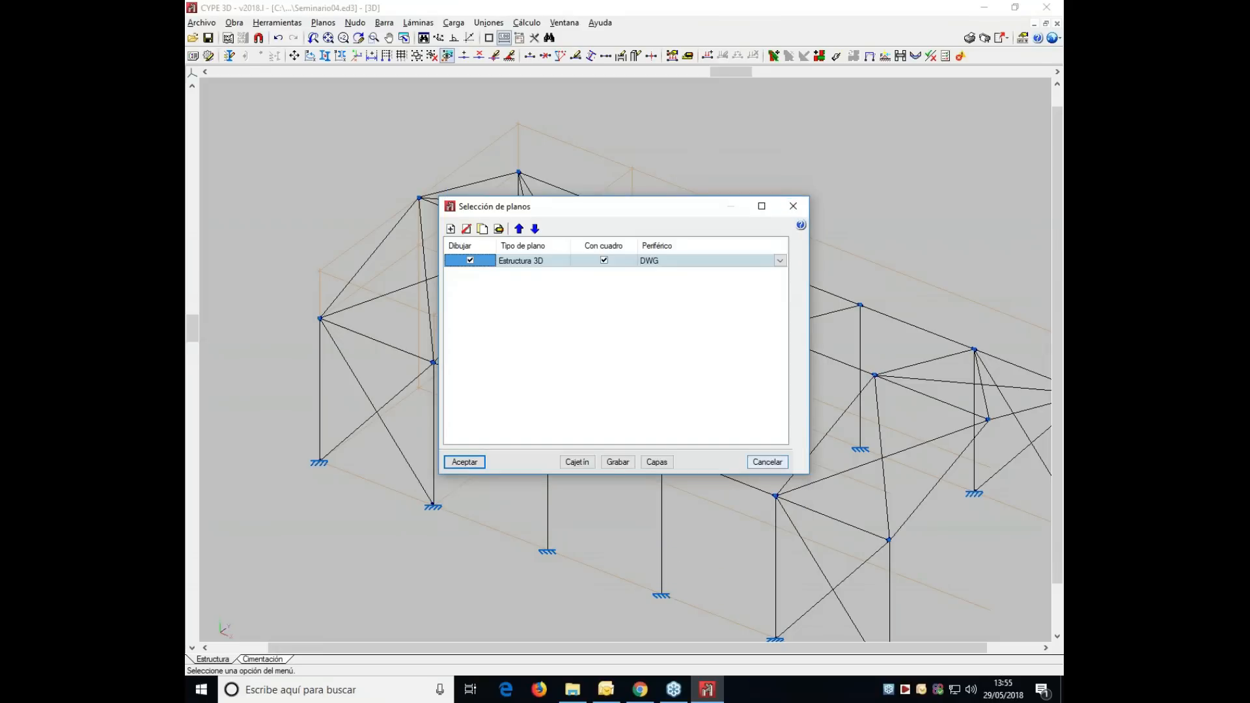
click(767, 461)
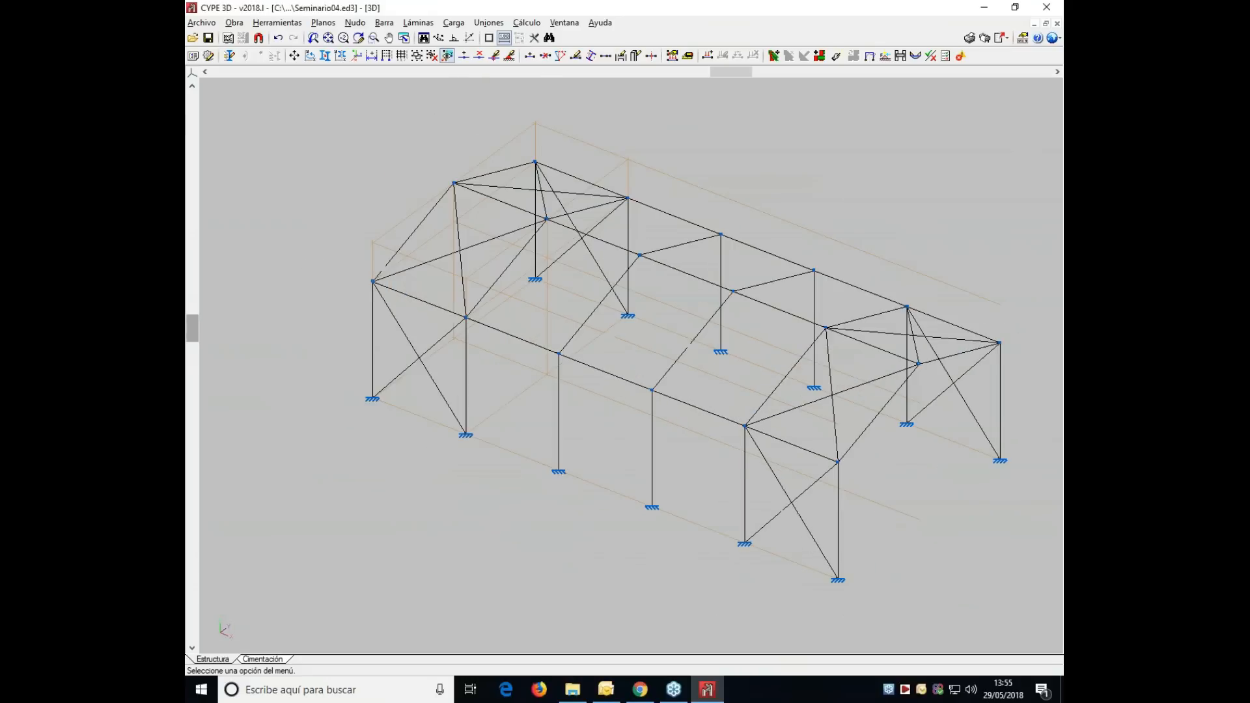
- Generate the connections at all the structure's nodes, grouping them where possible
click(498, 23)
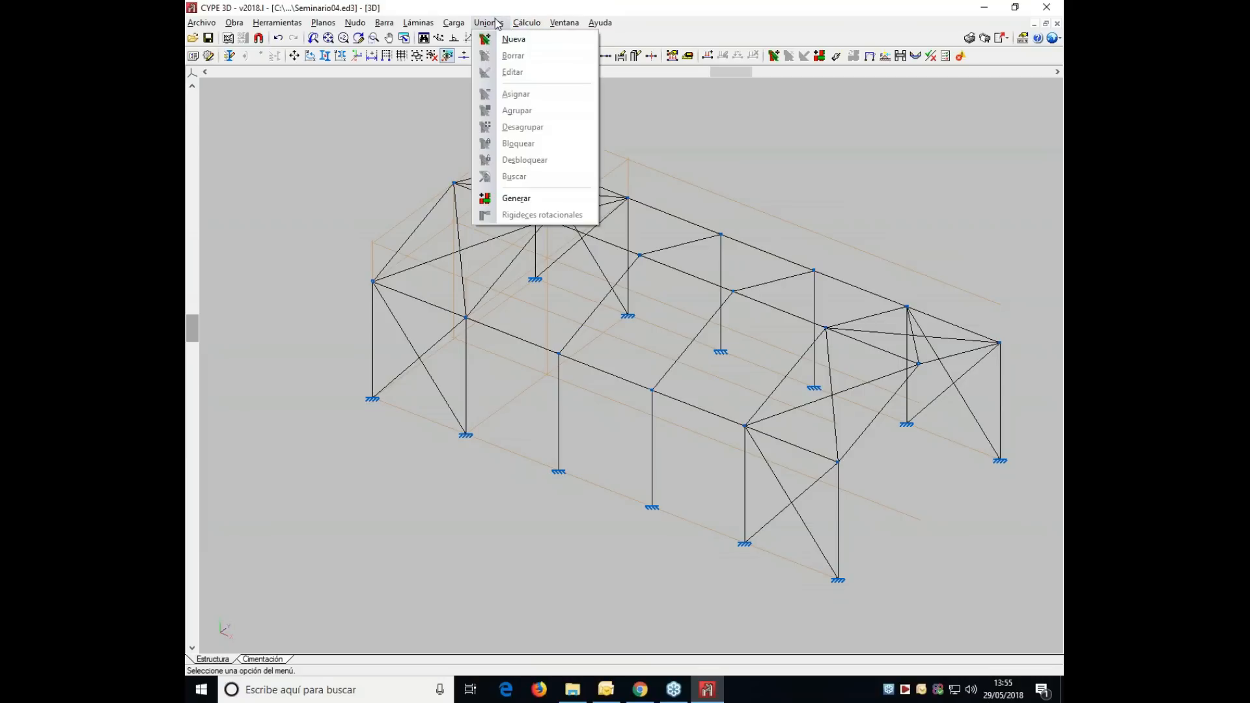
click(517, 198)
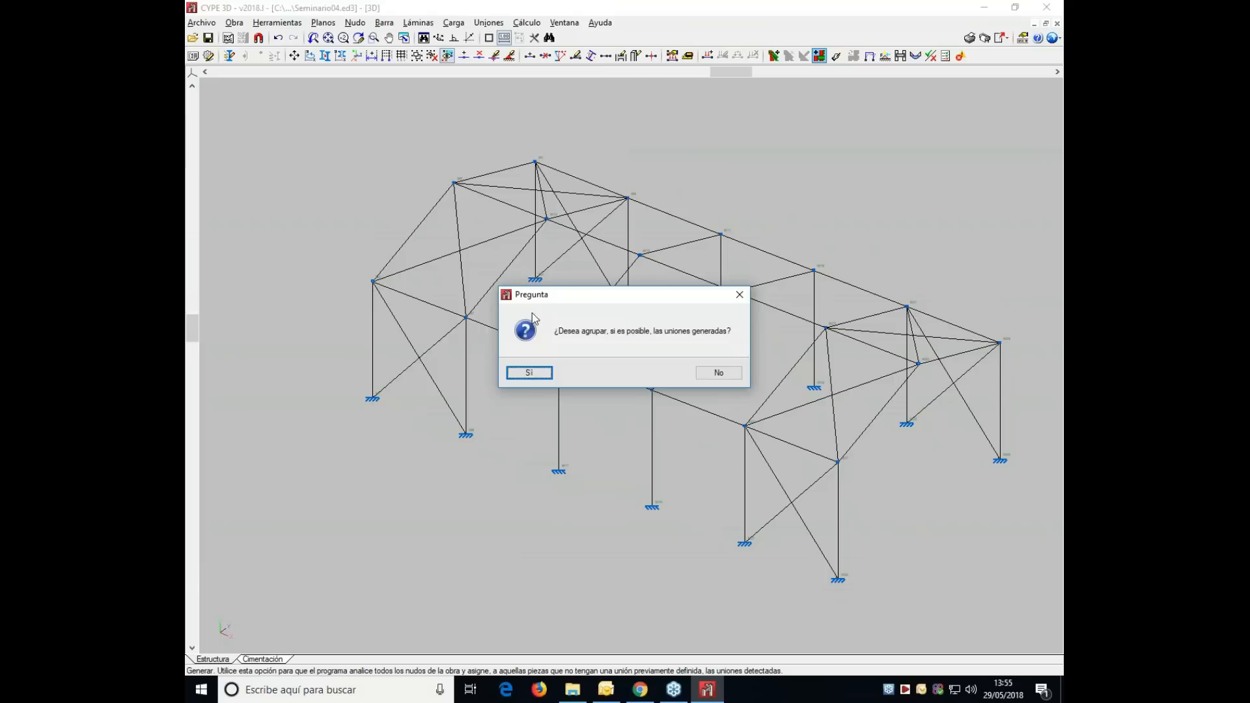
click(530, 374)
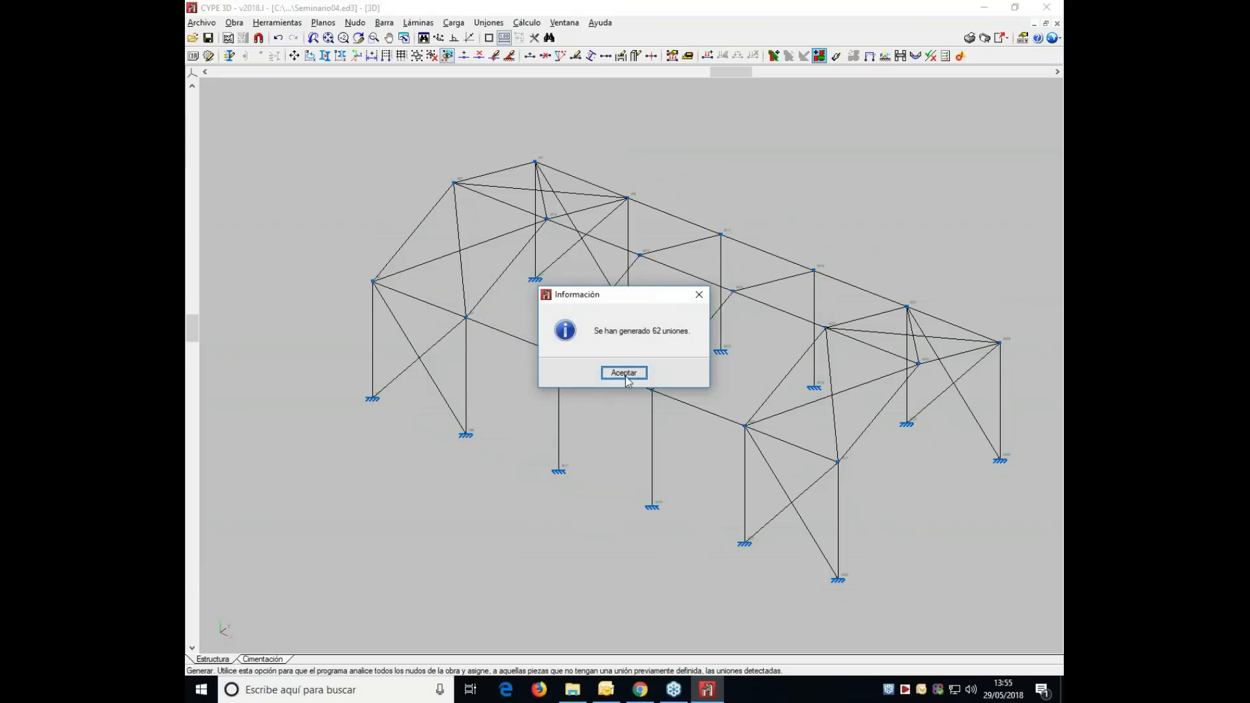
click(625, 375)
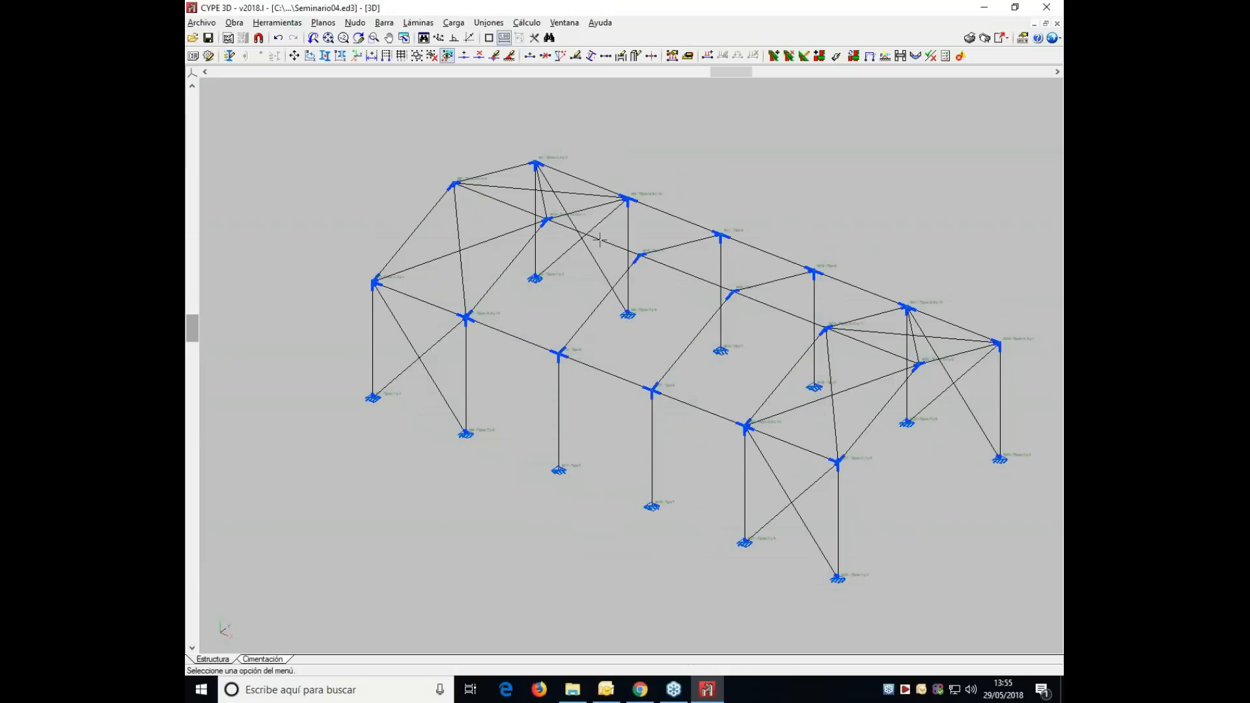
- Design all the connections, resolving every node with welded joints
click(526, 22)
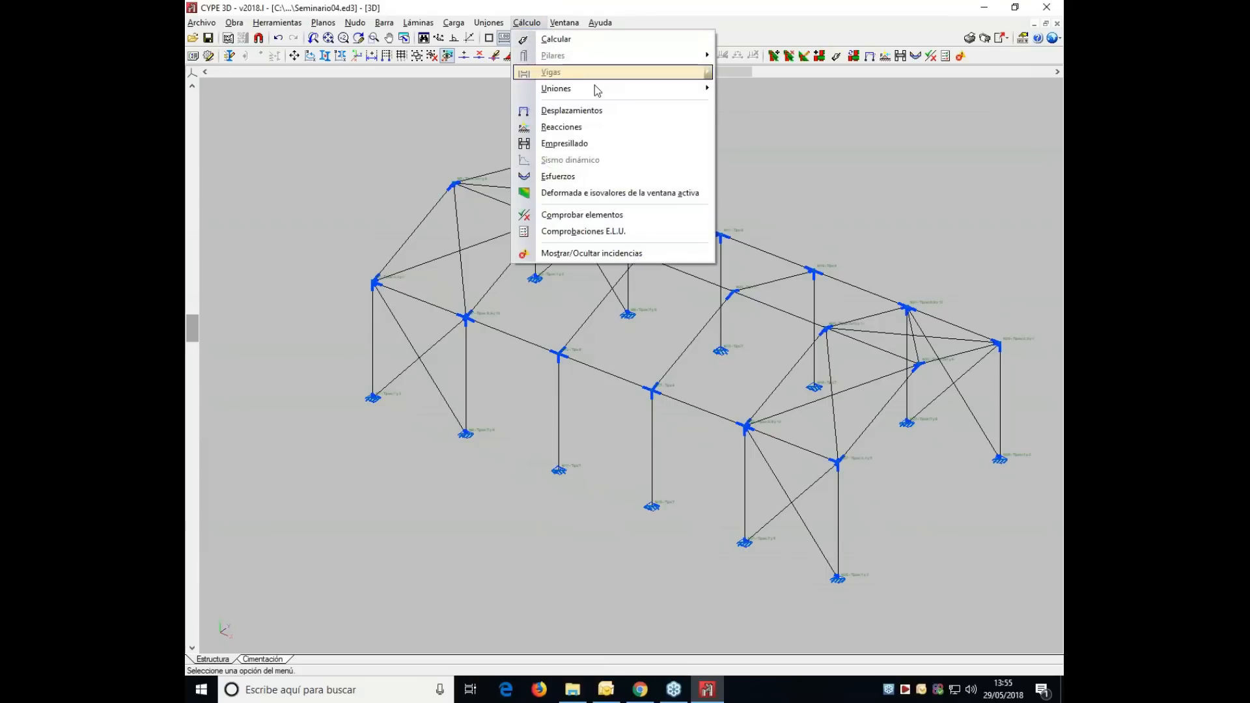
mouse_move(606, 96)
click(755, 91)
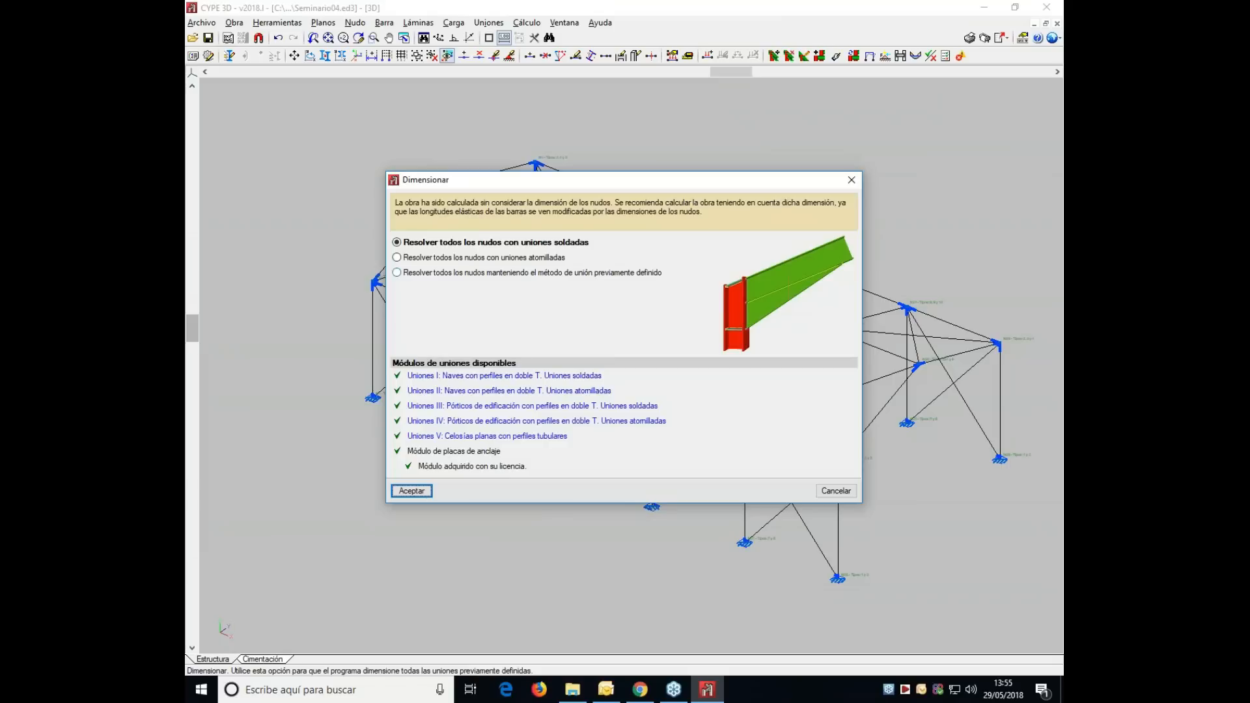
click(454, 258)
click(453, 247)
click(426, 496)
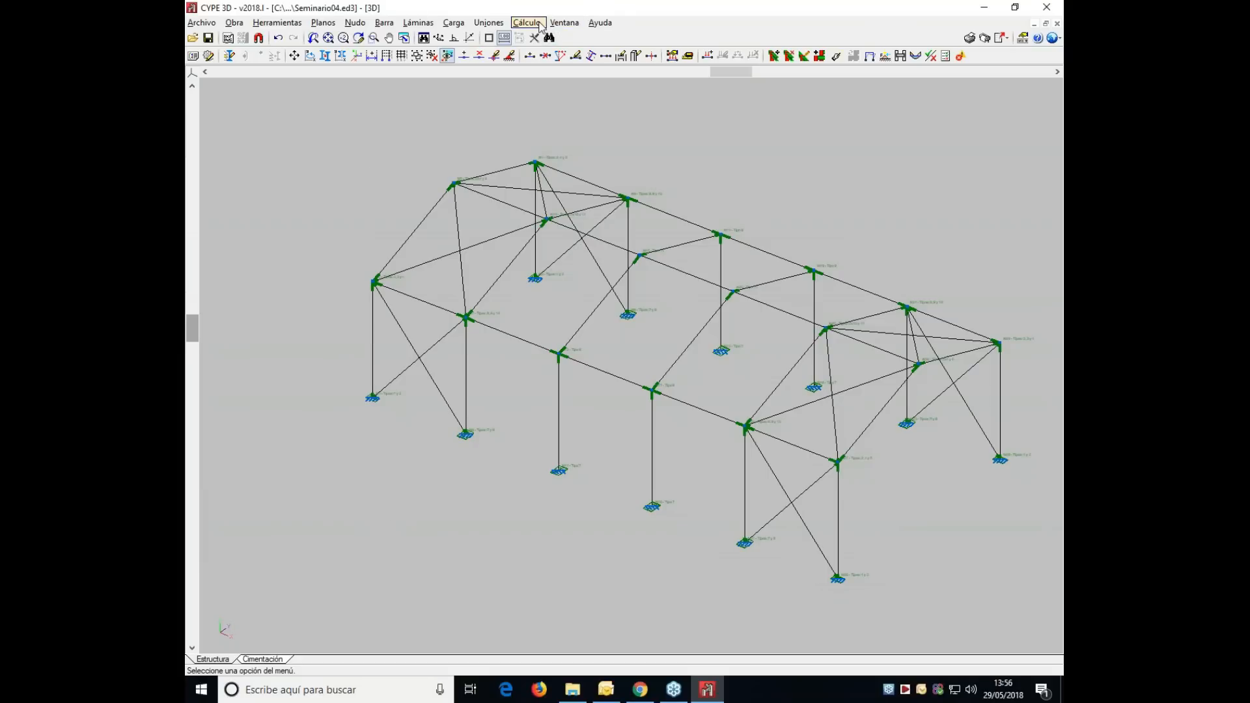
- Inspect the welded eave connection of the IPE 400 column and the weld settings of its Viga (a) IPE 300
click(488, 23)
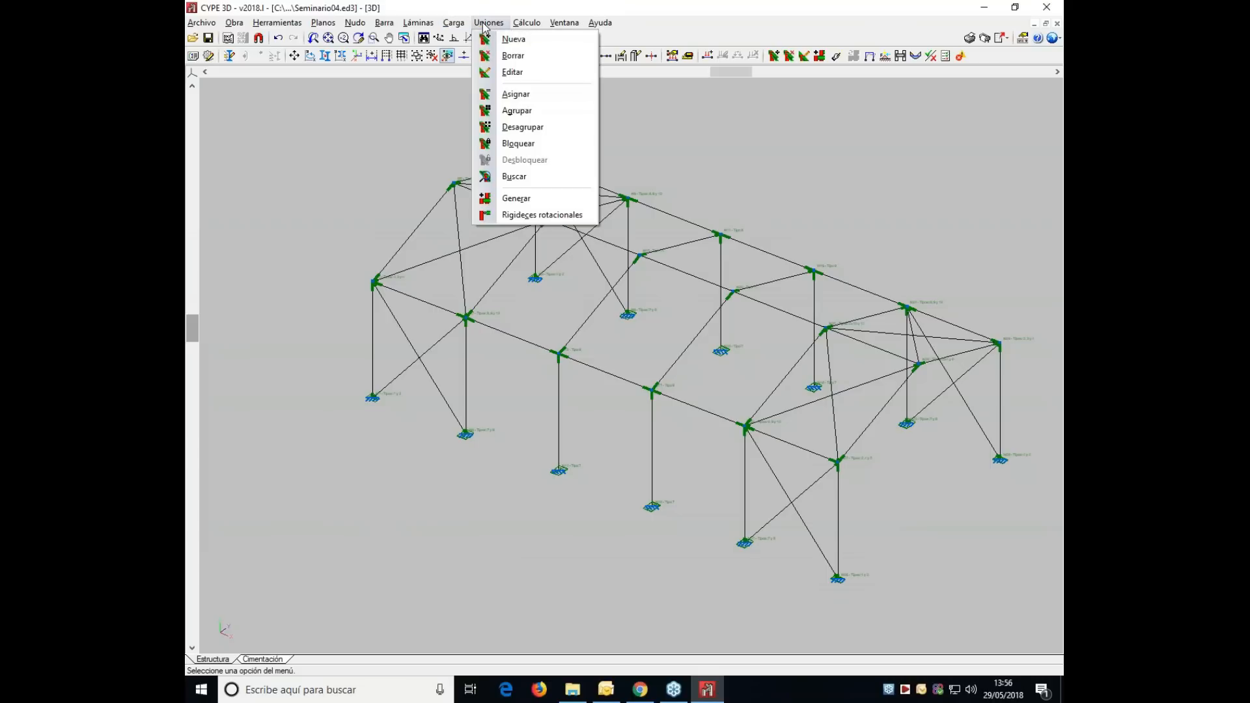
click(512, 72)
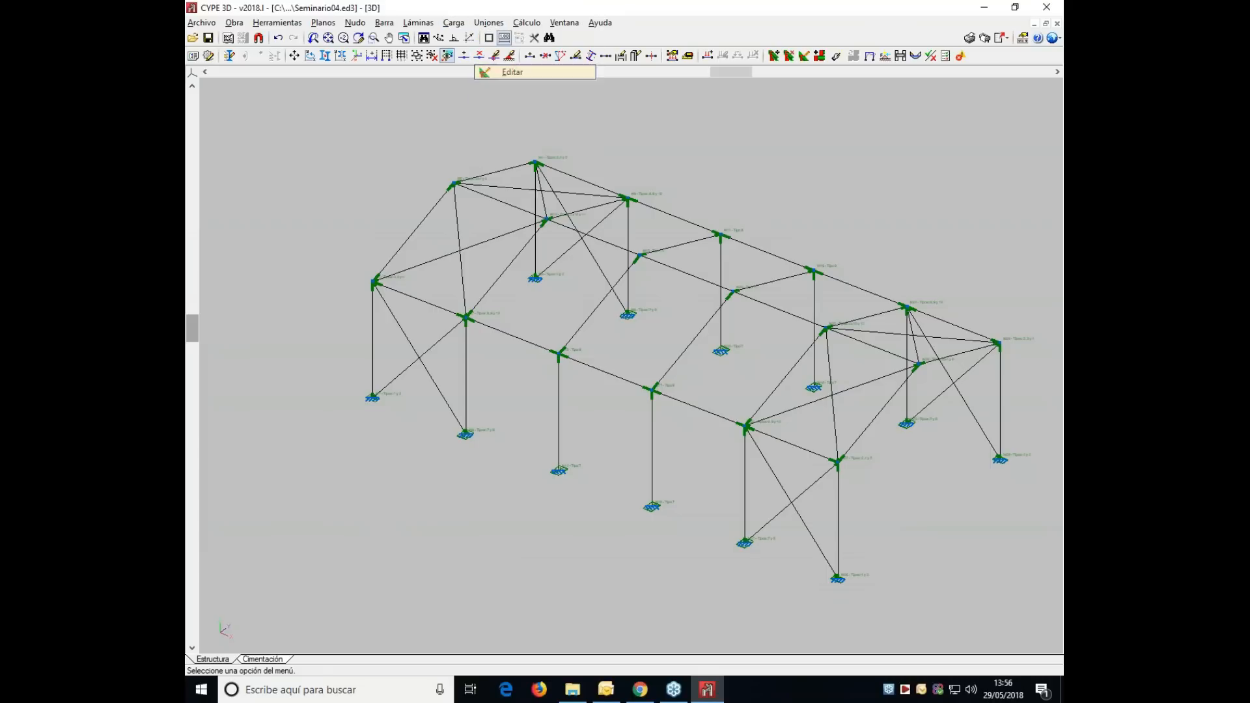
click(561, 358)
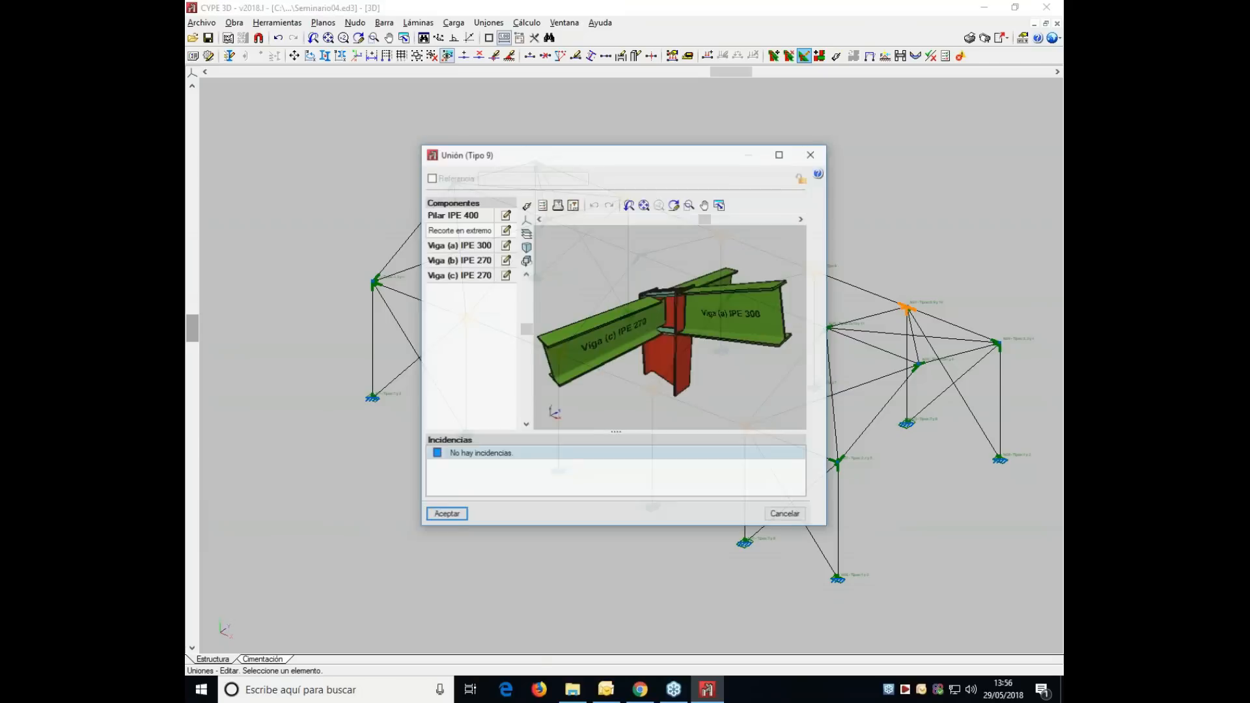
click(780, 153)
middle_drag(743, 303, 687, 300)
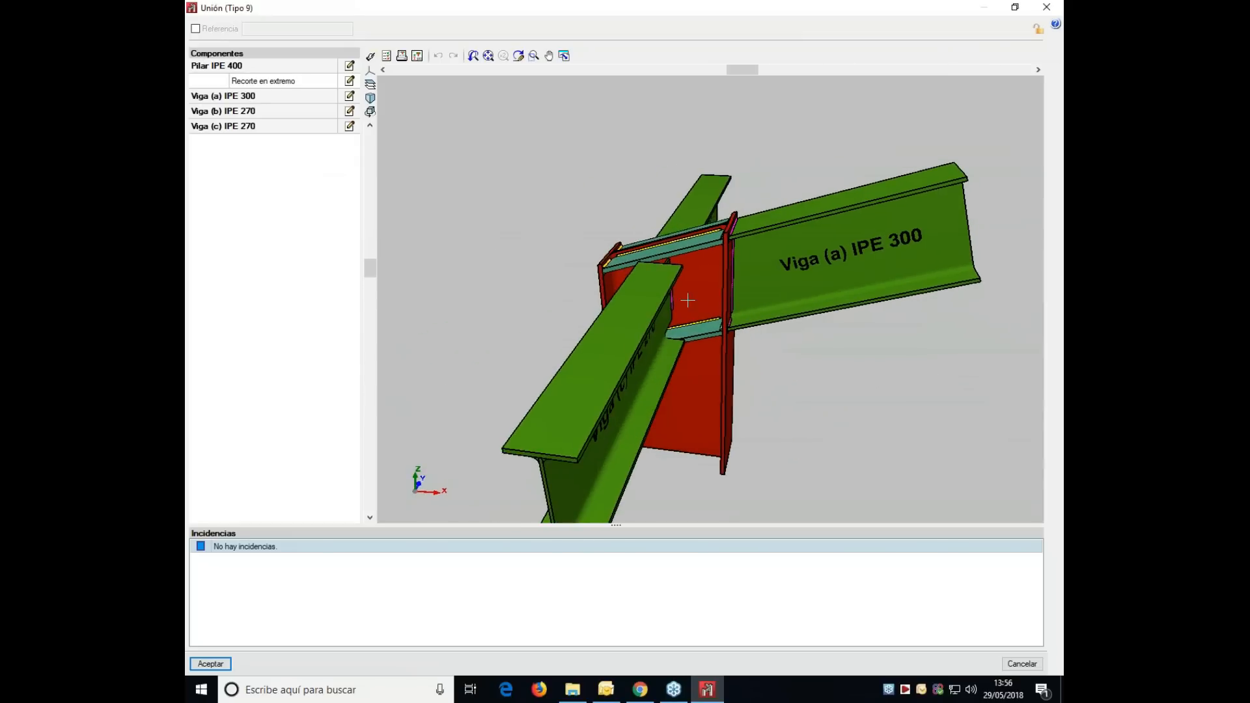
click(351, 97)
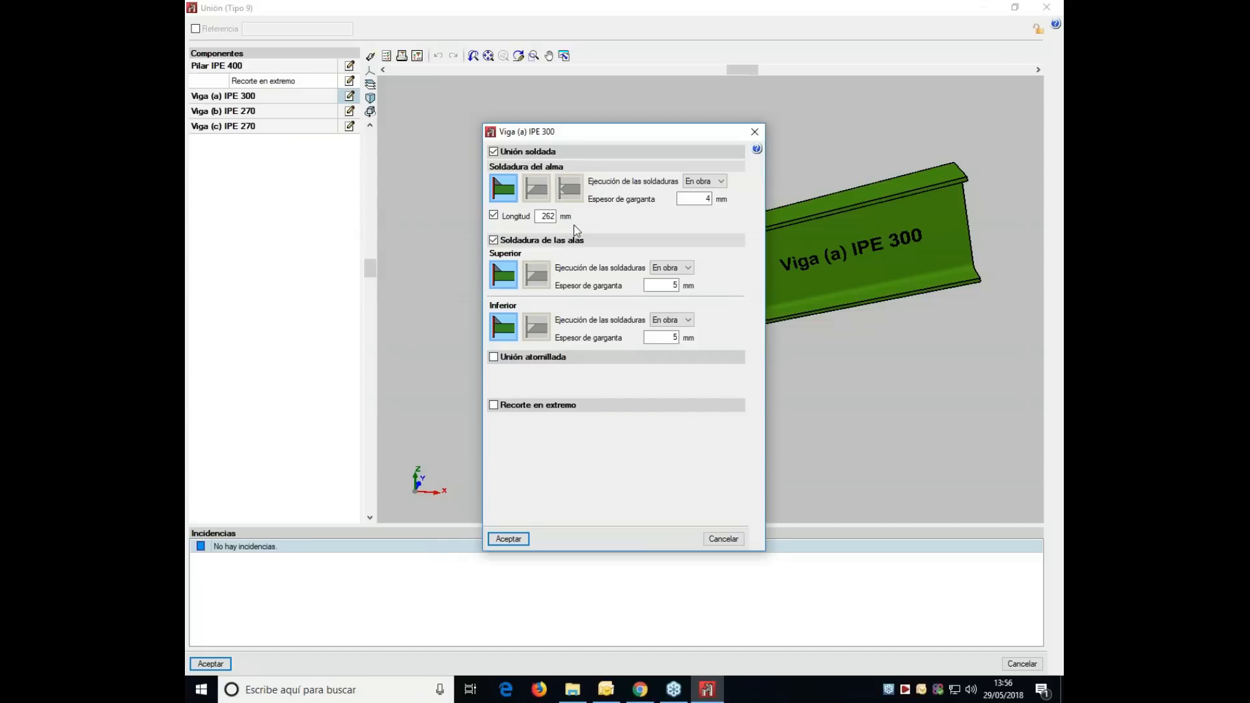
click(755, 132)
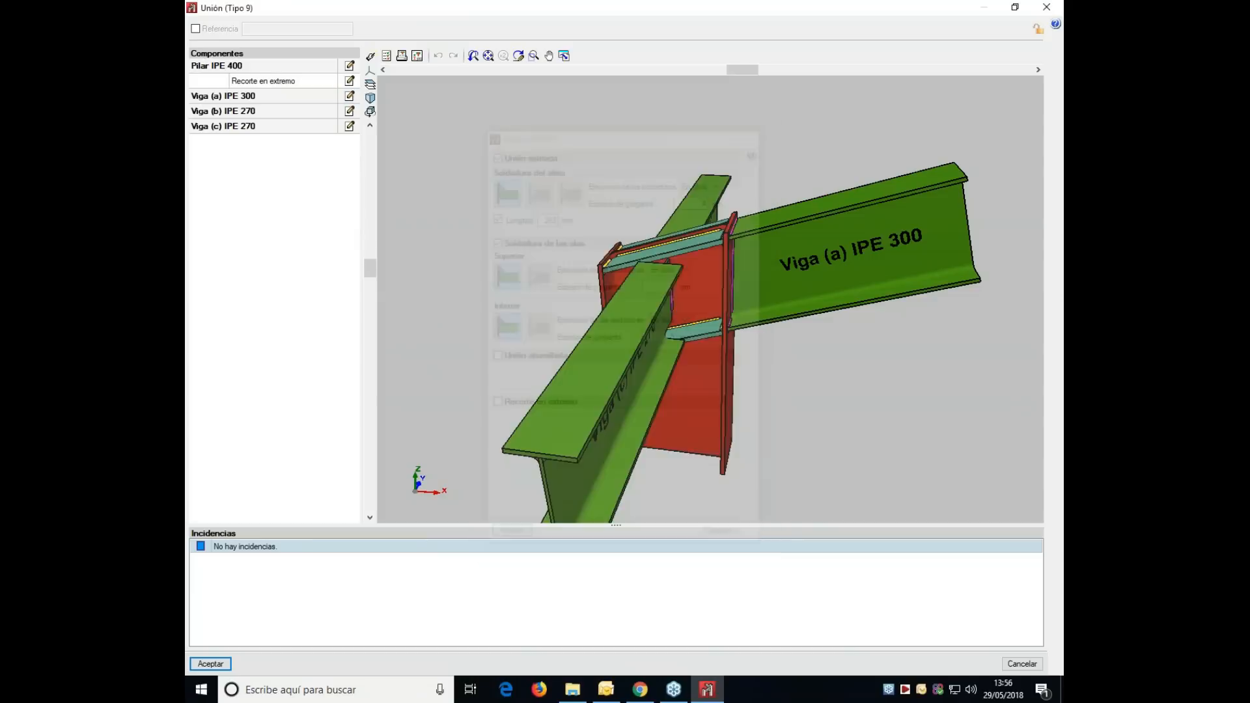
click(1060, 6)
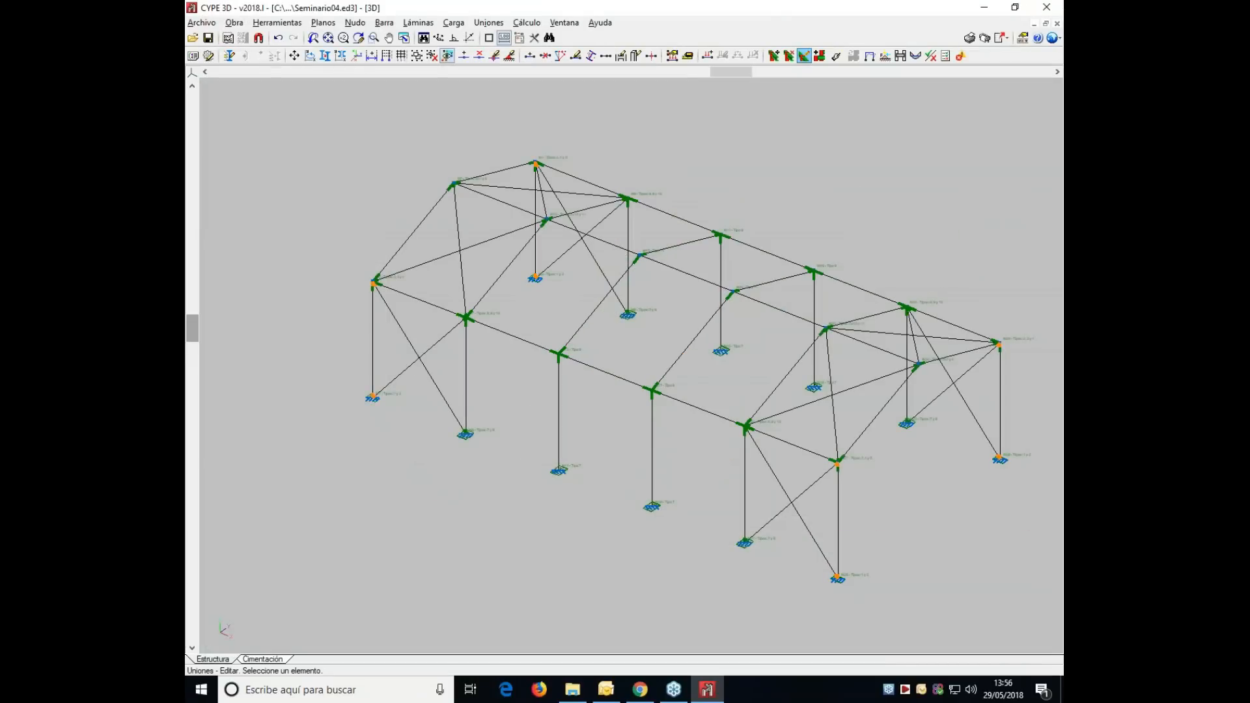
- Inspect the L70x8 angle connection of the bracing at the front corner column's base
click(837, 578)
middle_drag(754, 270, 809, 248)
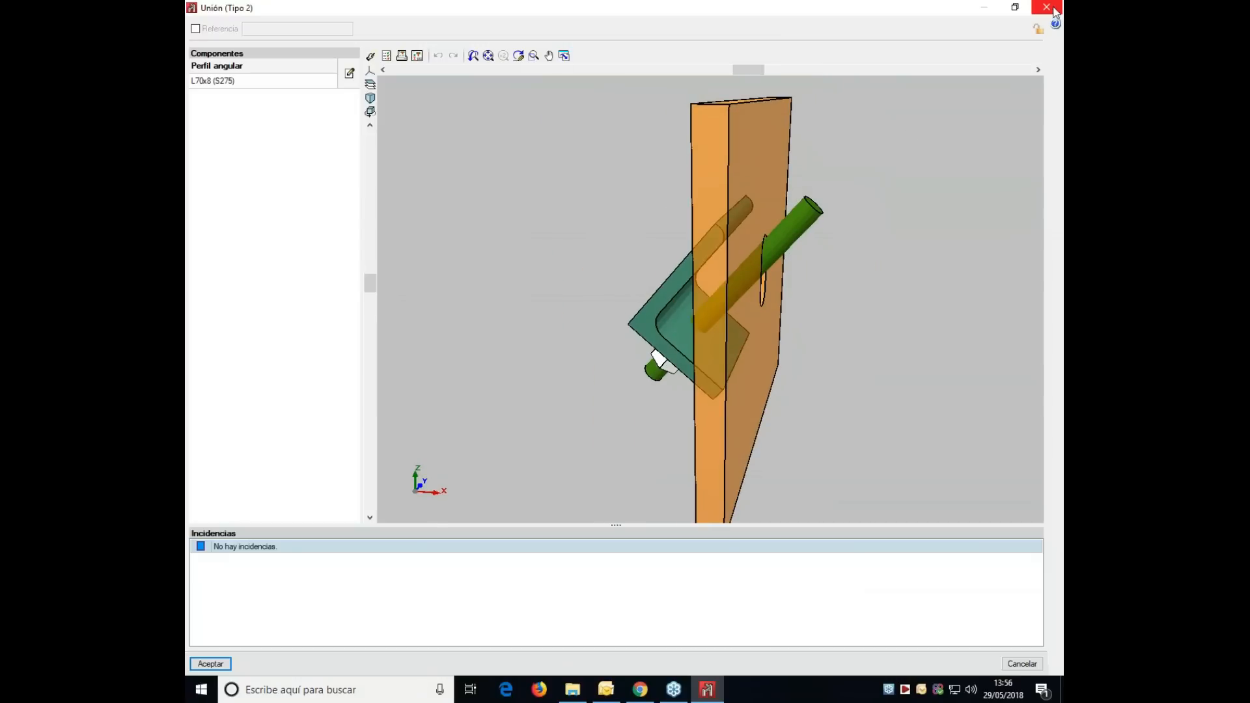
click(1046, 6)
- Inspect the IPE 360 column's anchor plate connection at the front corner and its base plate dimensions
click(836, 579)
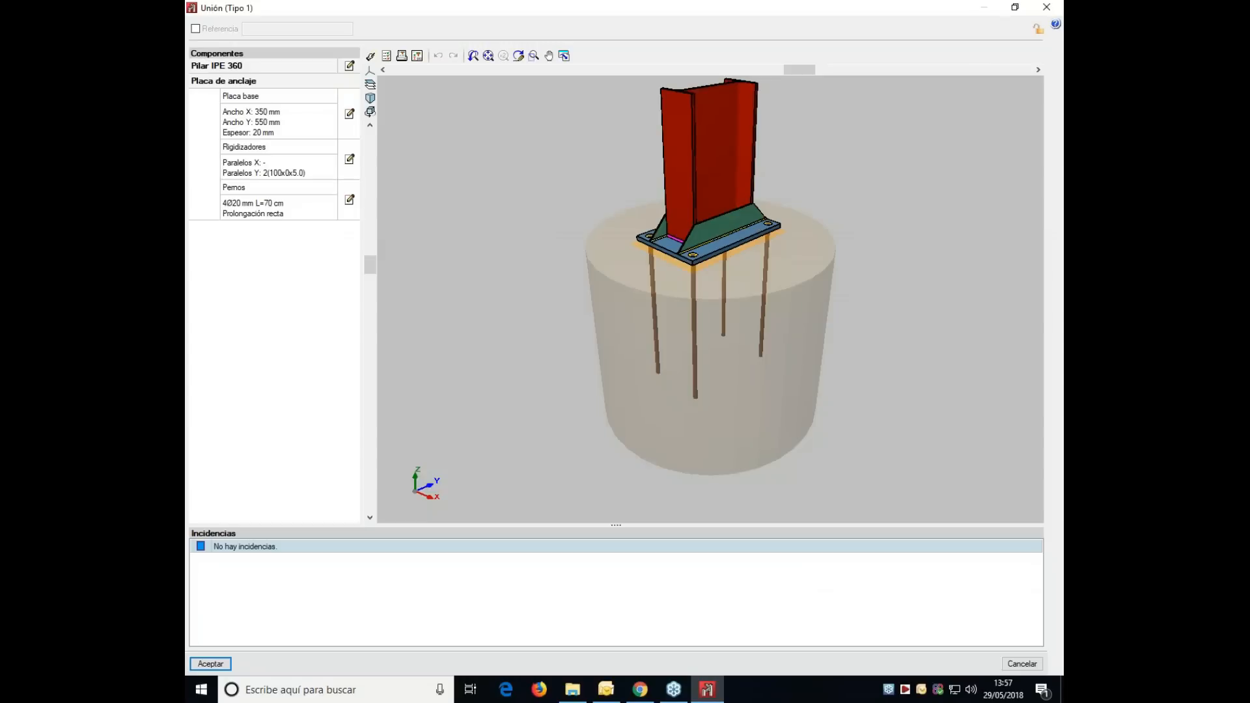
middle_drag(758, 331, 698, 328)
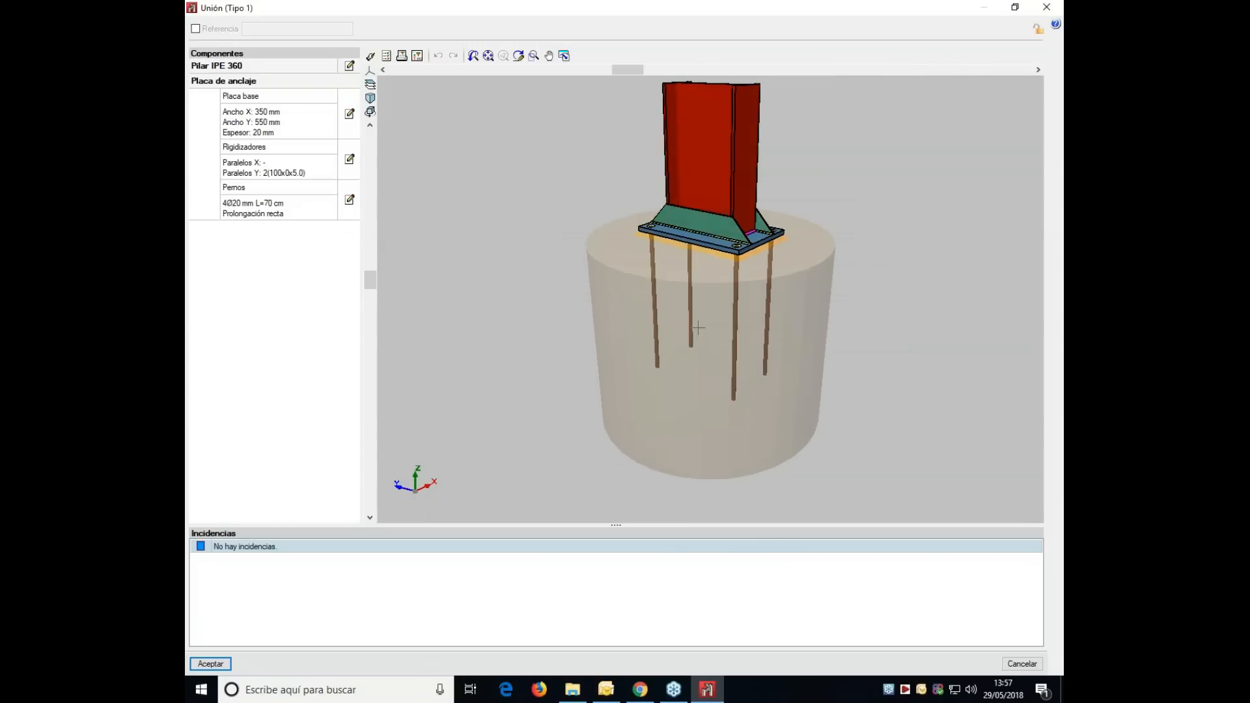
click(350, 114)
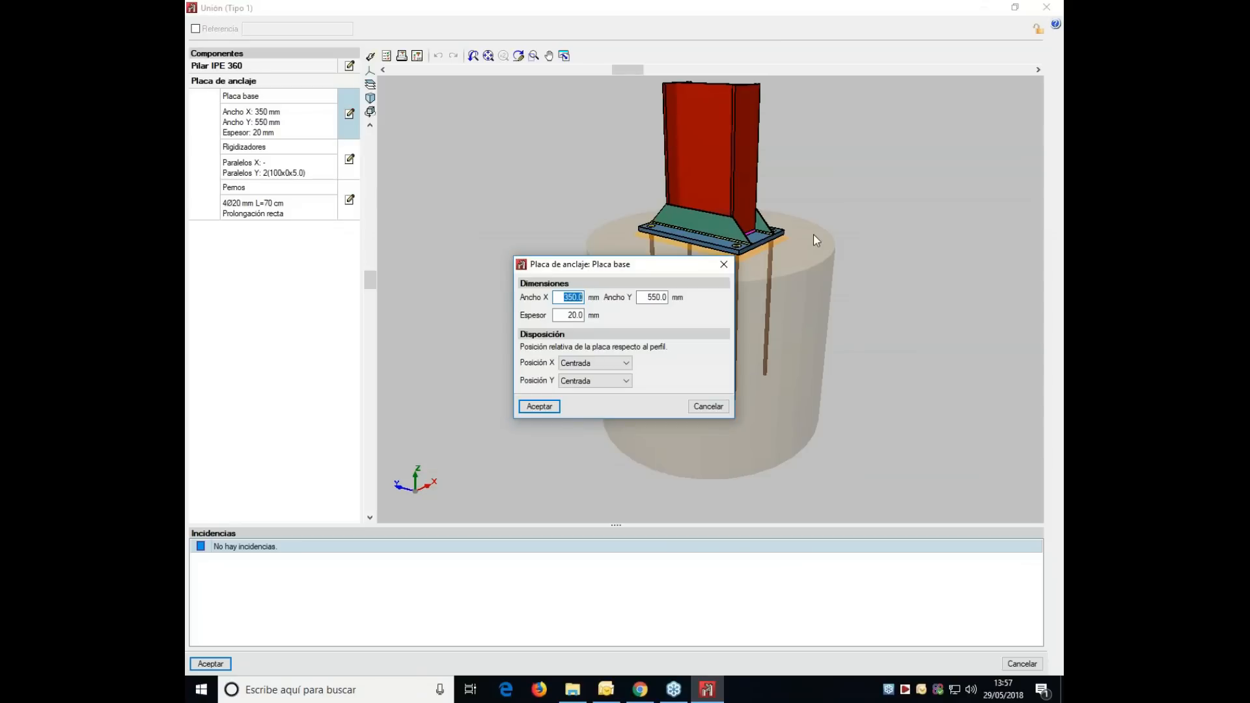
click(722, 264)
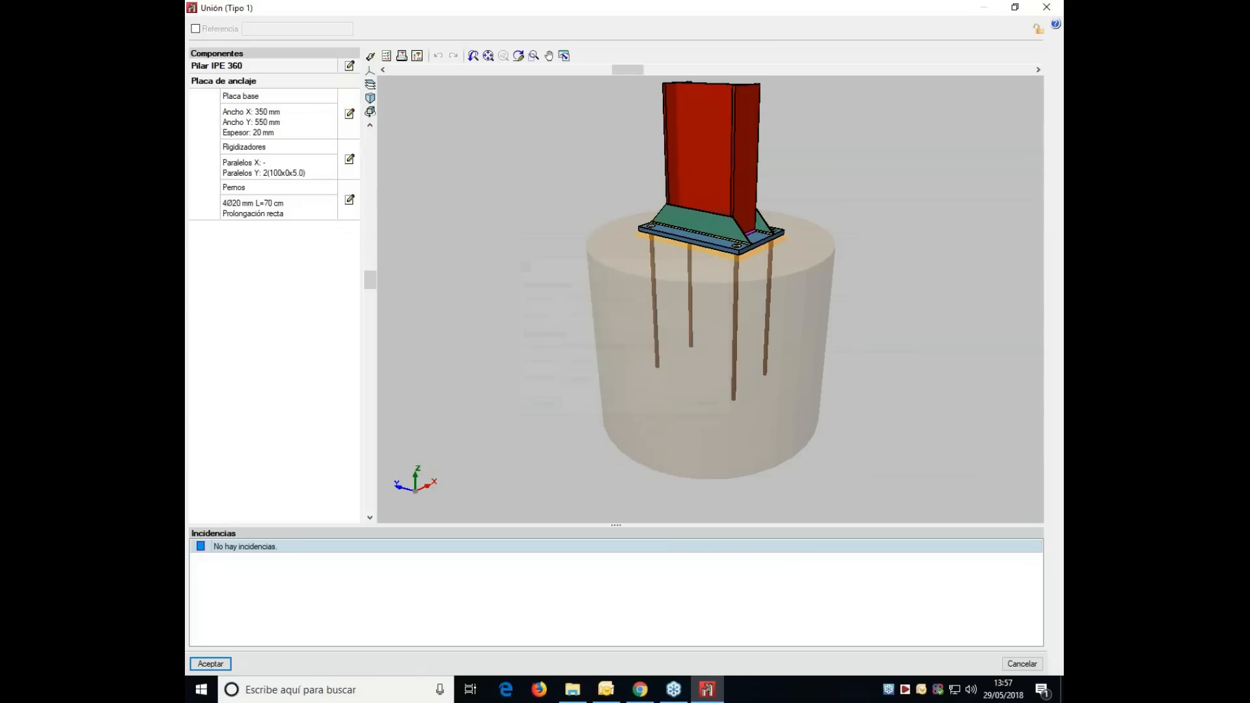
click(1046, 7)
mouse_move(624, 205)
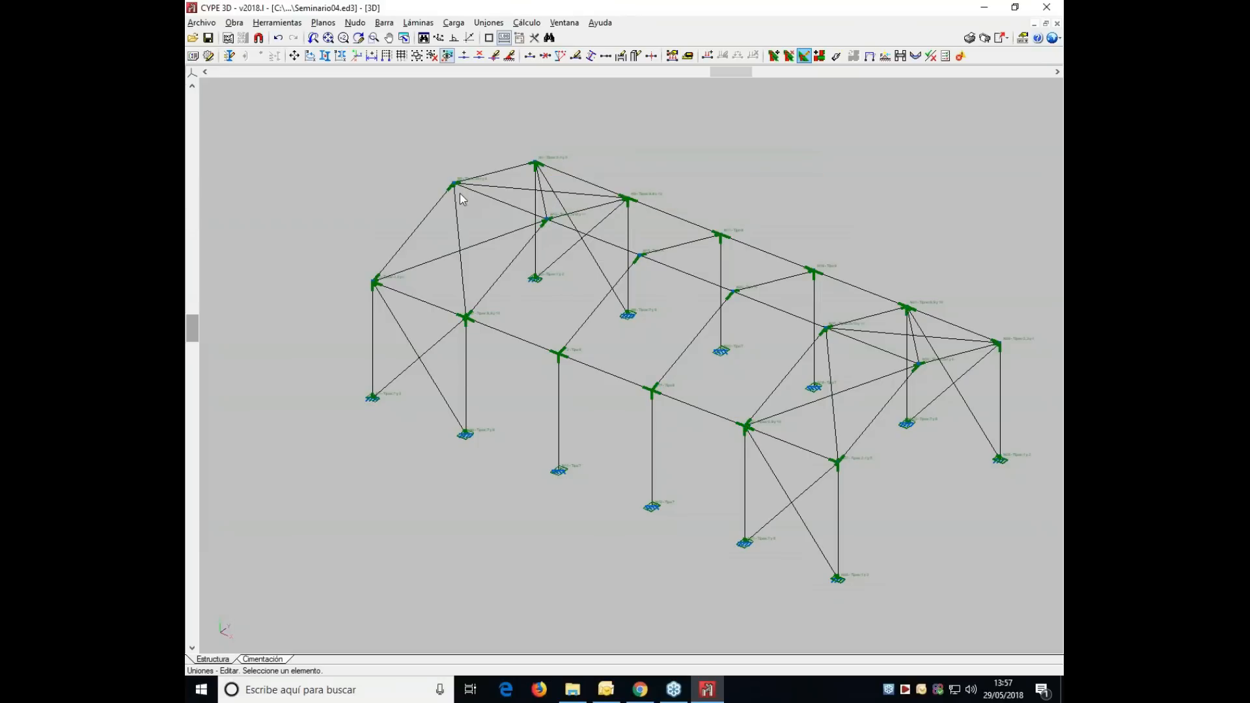
mouse_move(376, 284)
- Add a Uniones drawing to the drawing selection, with the detail scales calculated automatically from the sheet size
click(984, 40)
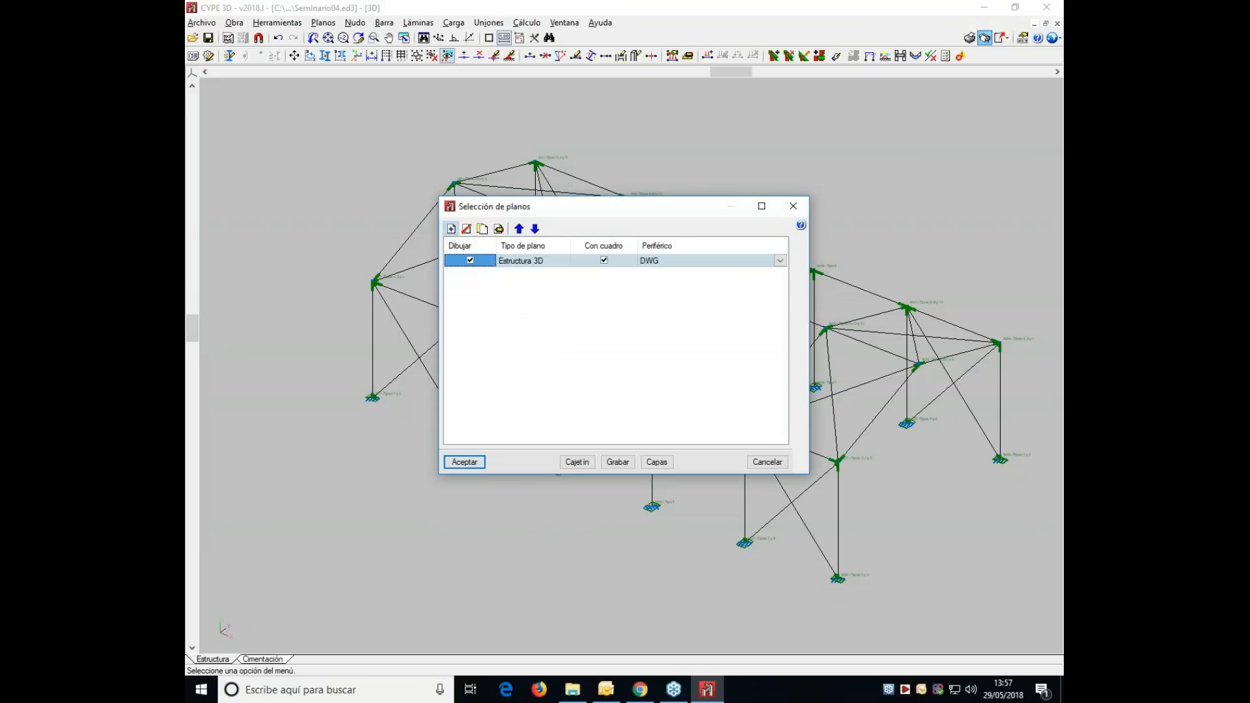
click(450, 230)
click(512, 166)
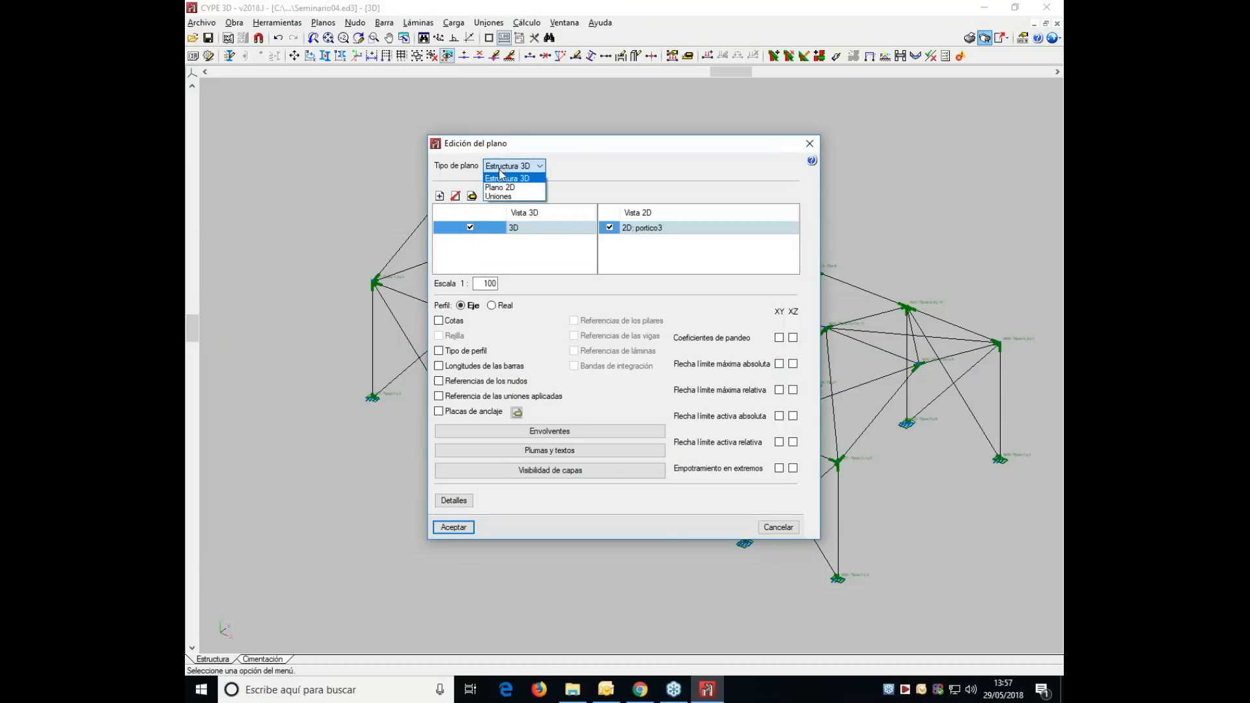
click(499, 197)
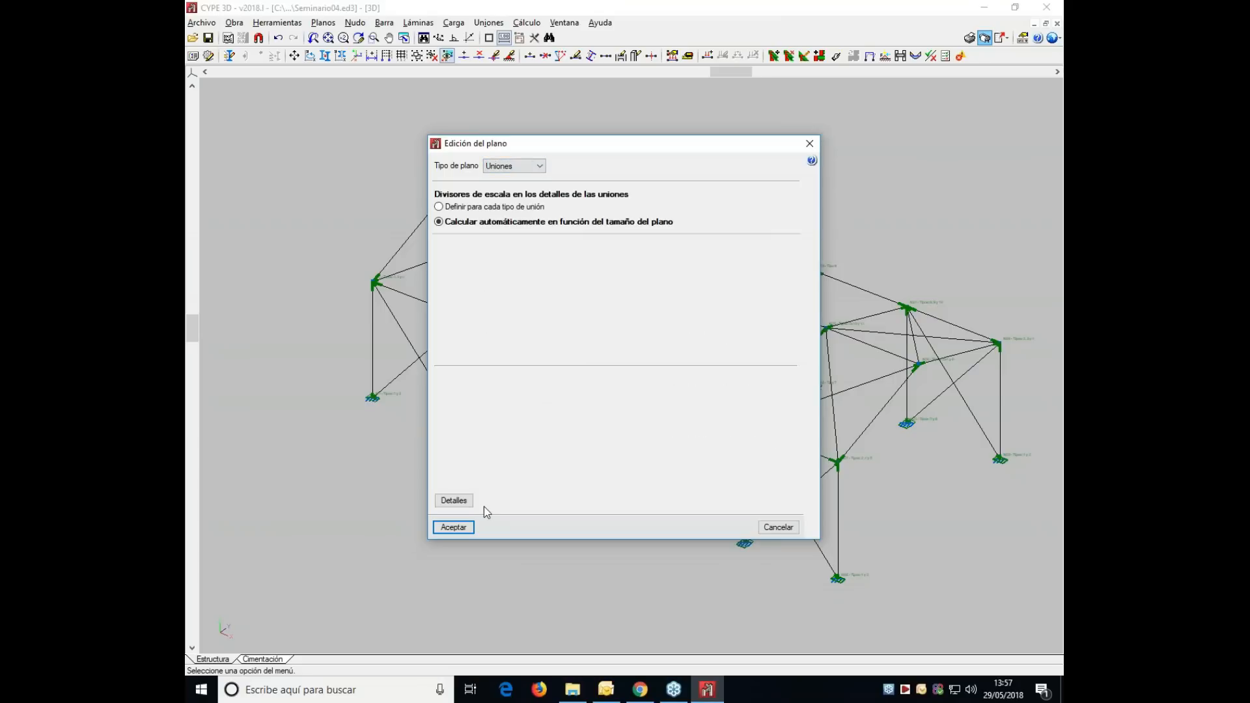
click(465, 529)
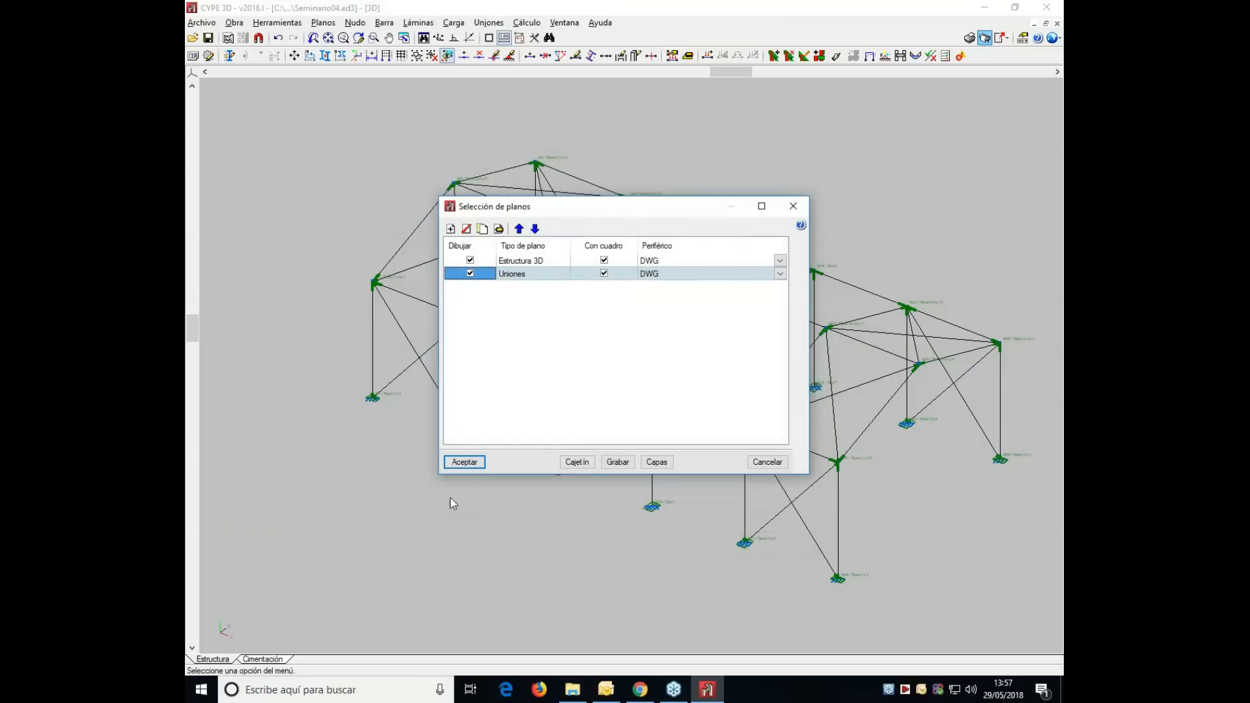
- Compose the sheets keeping the previous composition, and display the detail of all the drawings
click(456, 461)
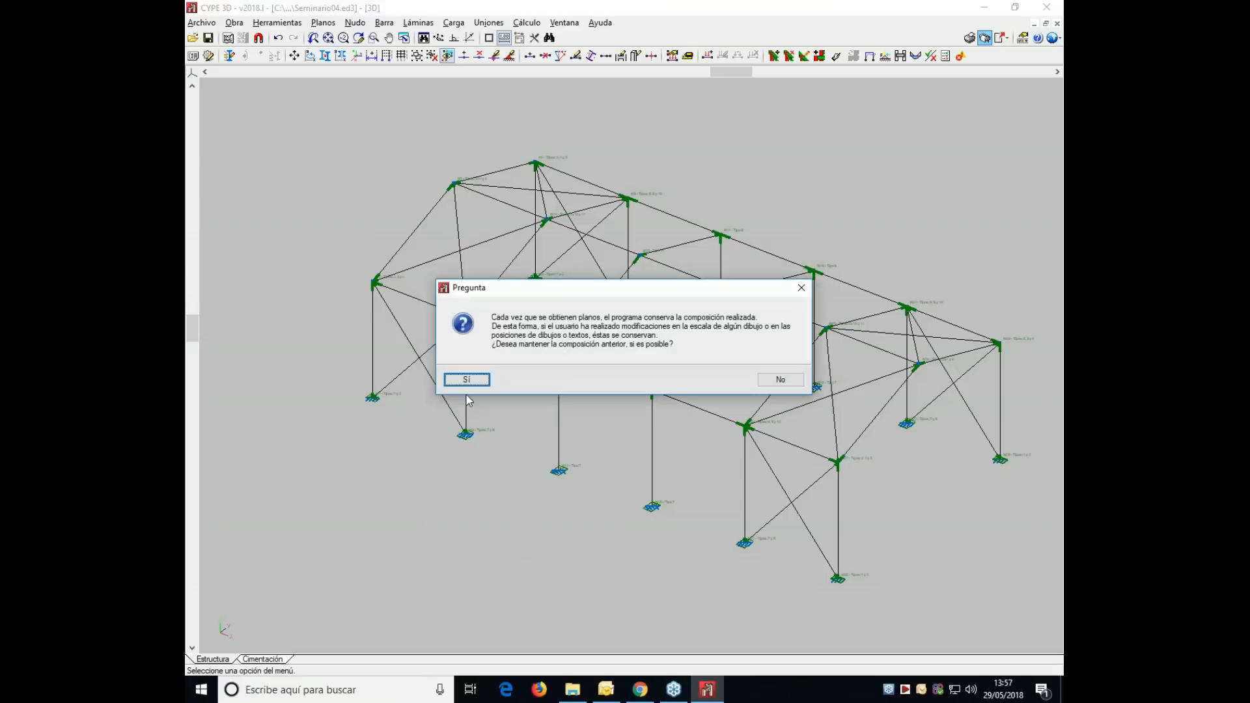
click(465, 381)
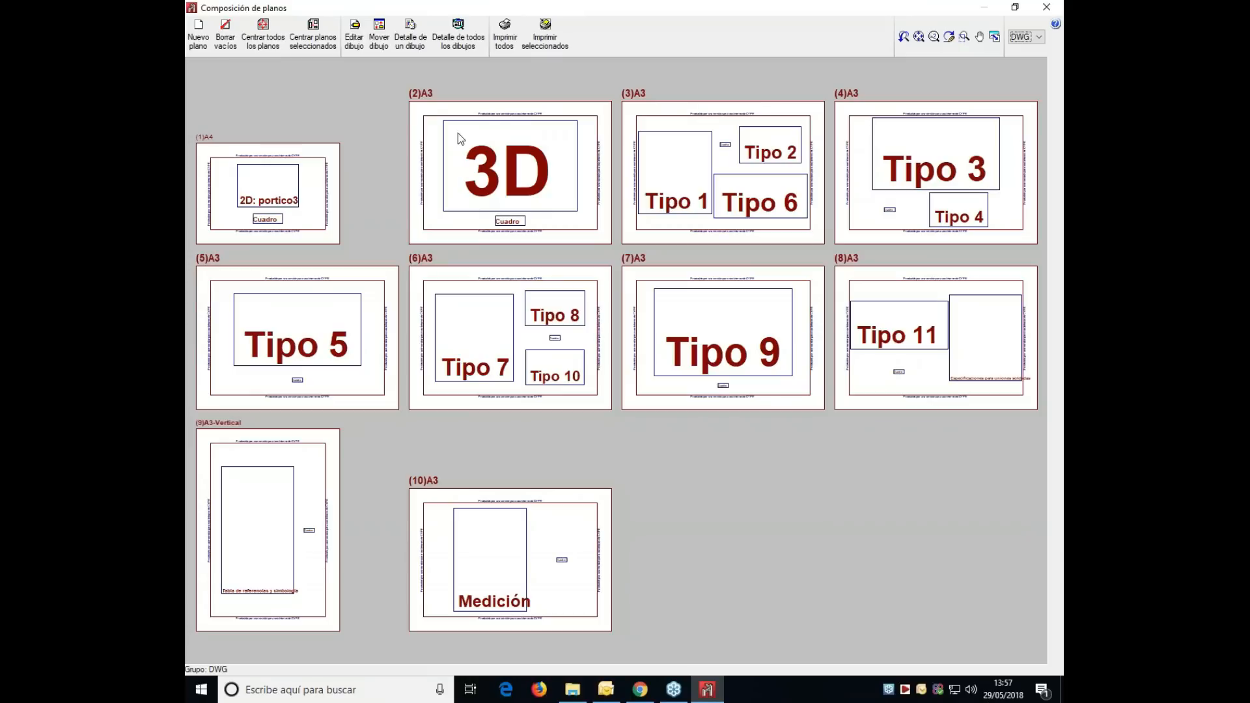
click(459, 31)
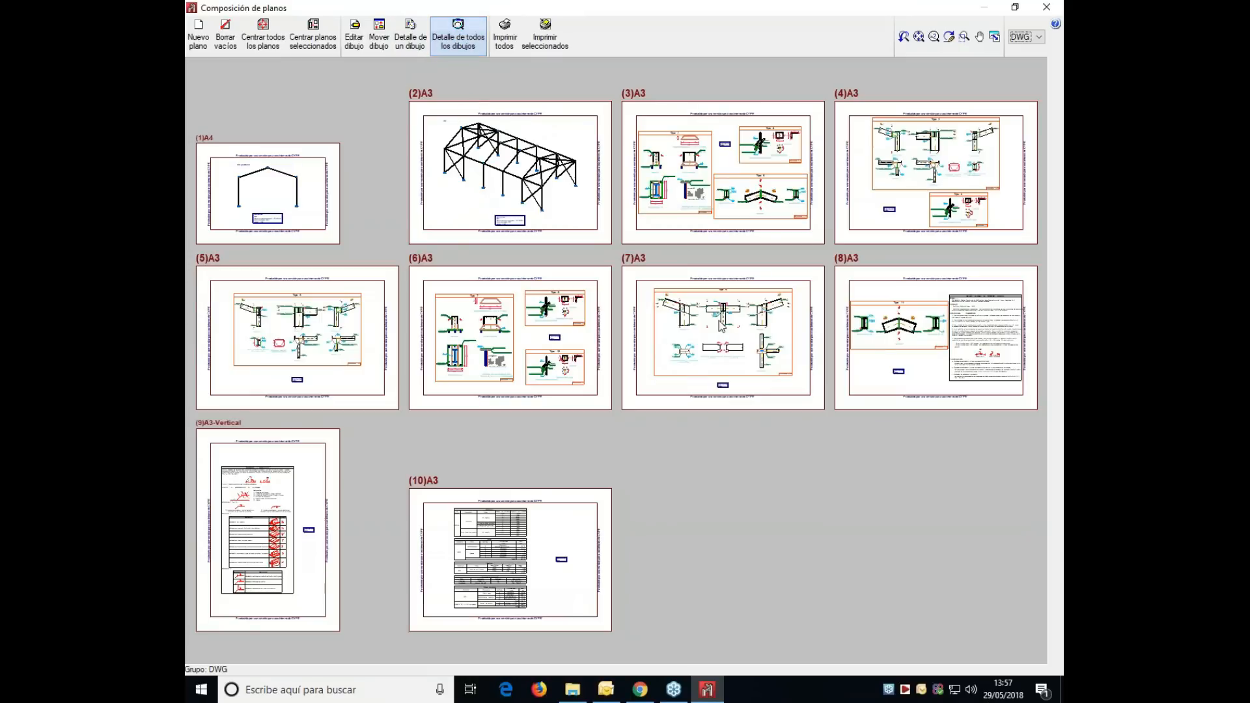
- Examine the connection details Tipo 5 to Tipo 10 on the composed sheets, and close the composition without printing
scroll(263, 341, up, 4)
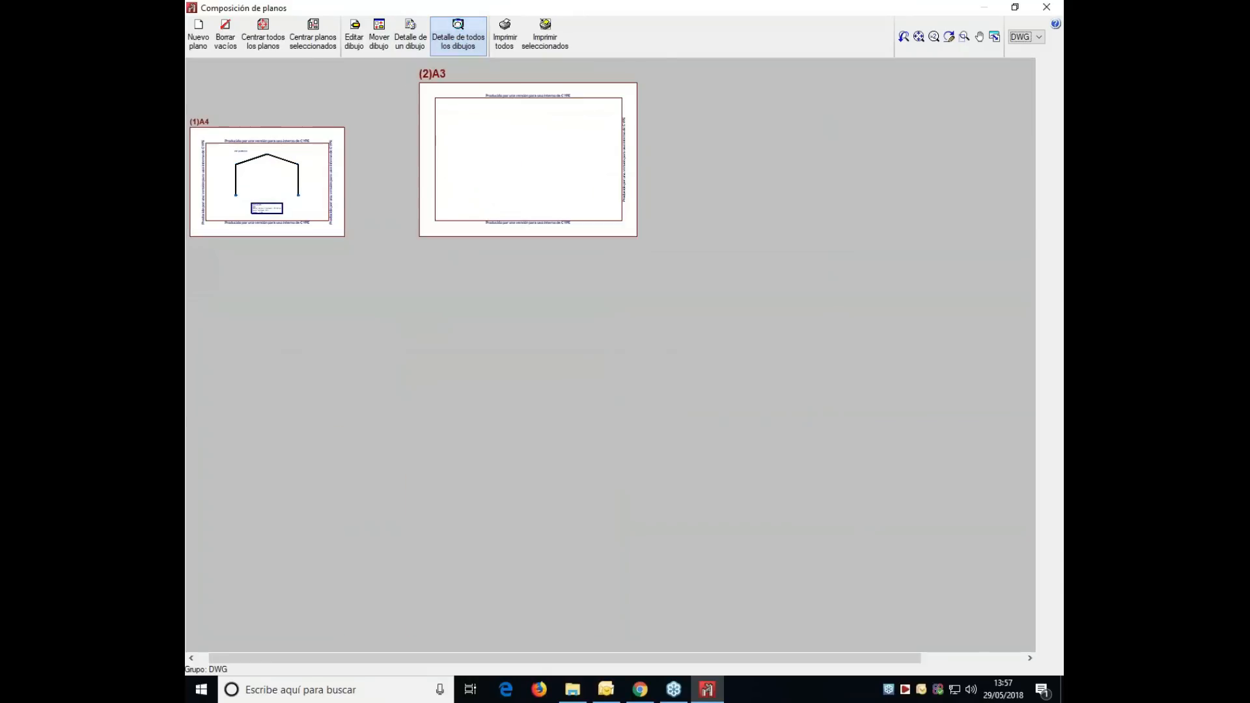
scroll(254, 329, up, 4)
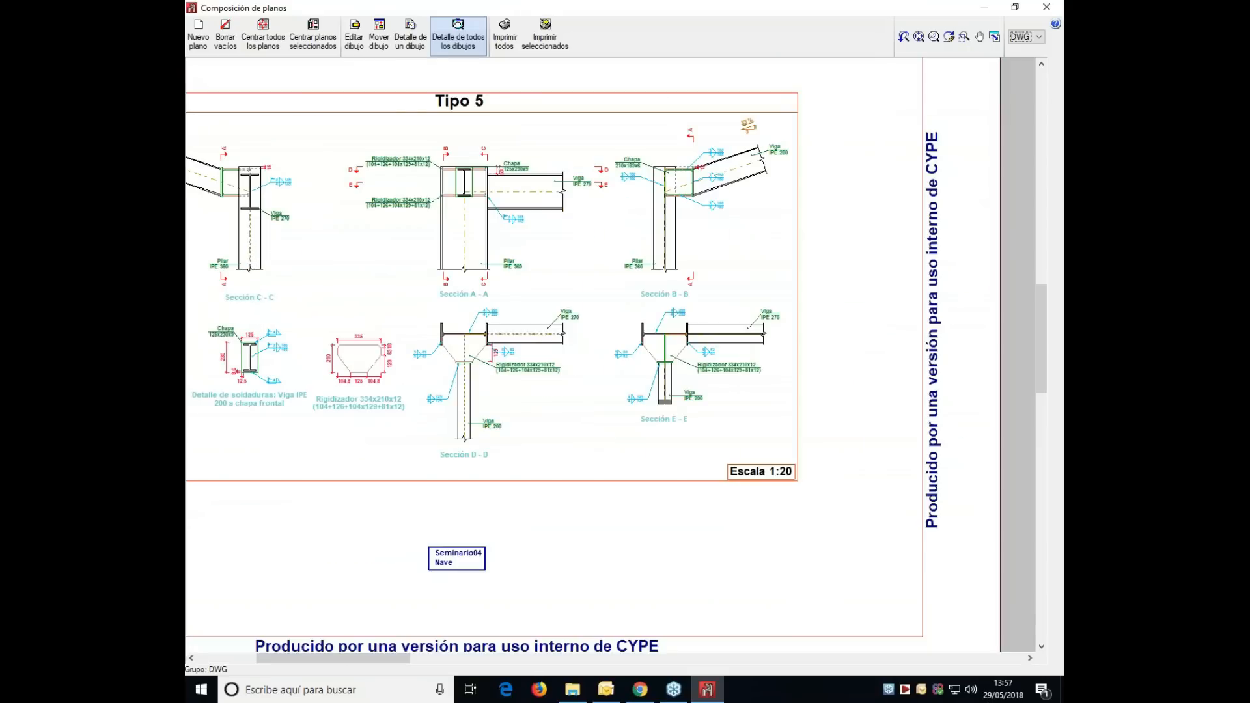
scroll(258, 331, down, 3)
middle_drag(841, 362, 535, 338)
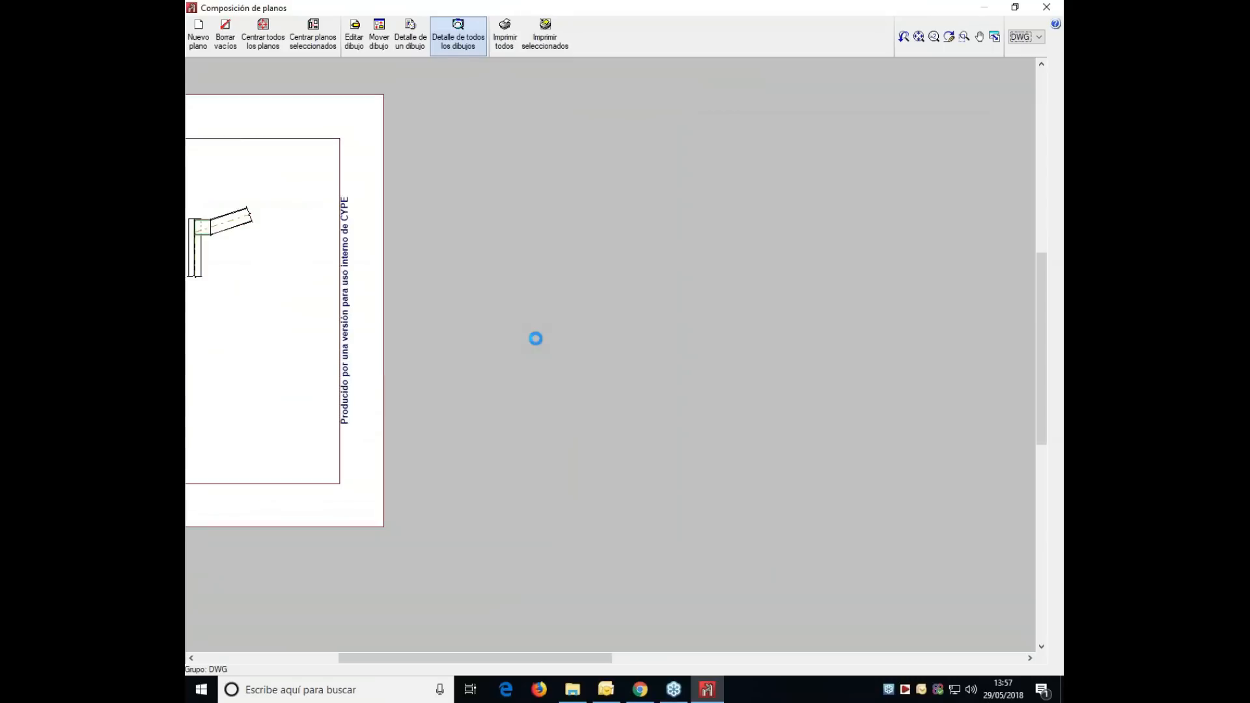
middle_drag(882, 340, 505, 345)
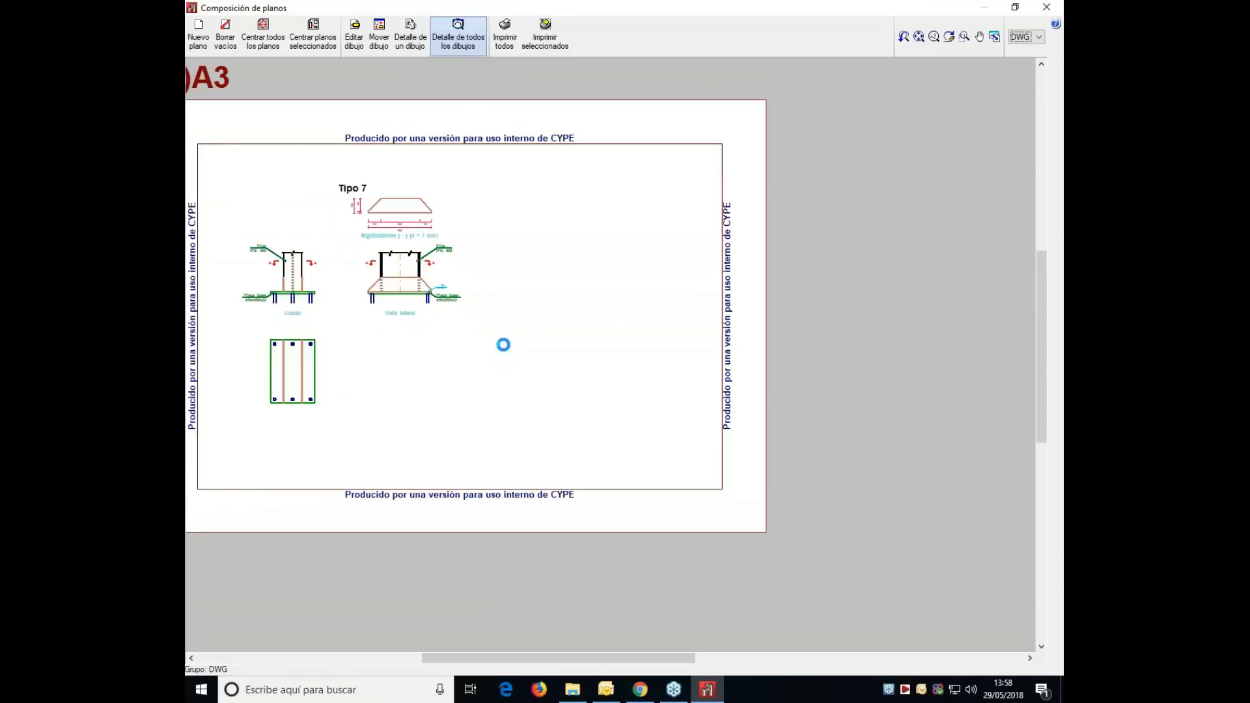
middle_drag(995, 337, 749, 349)
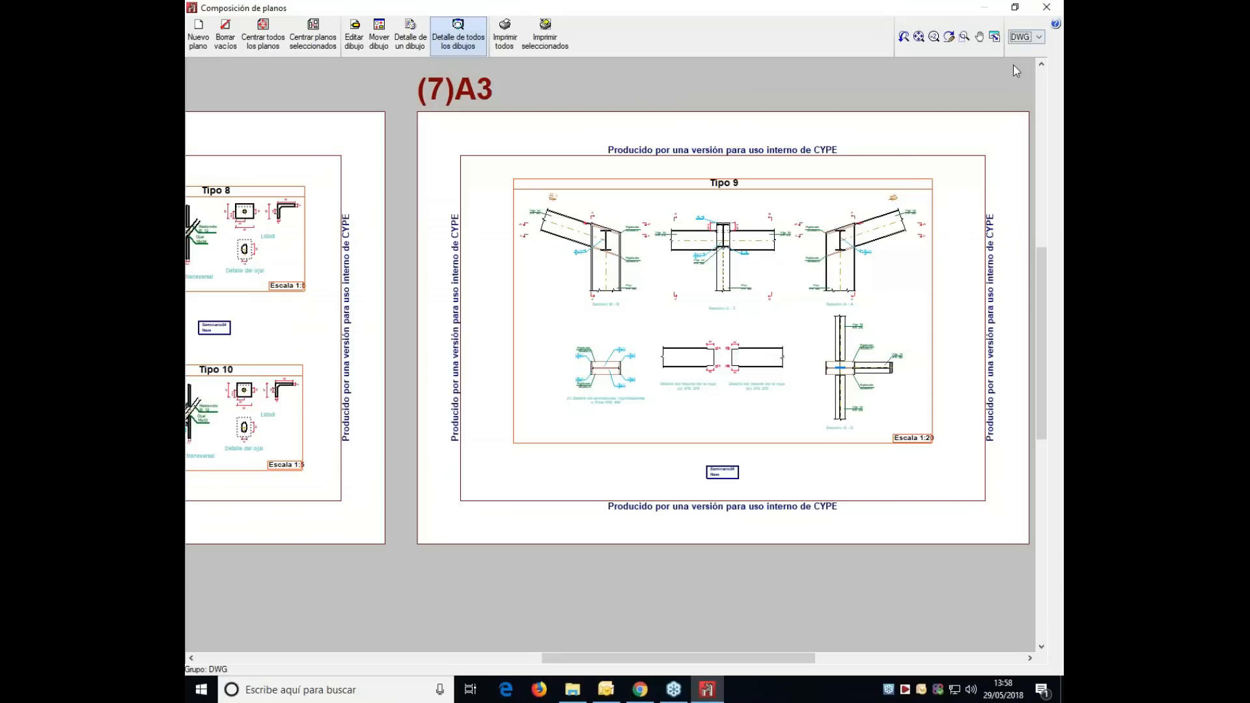
click(1043, 6)
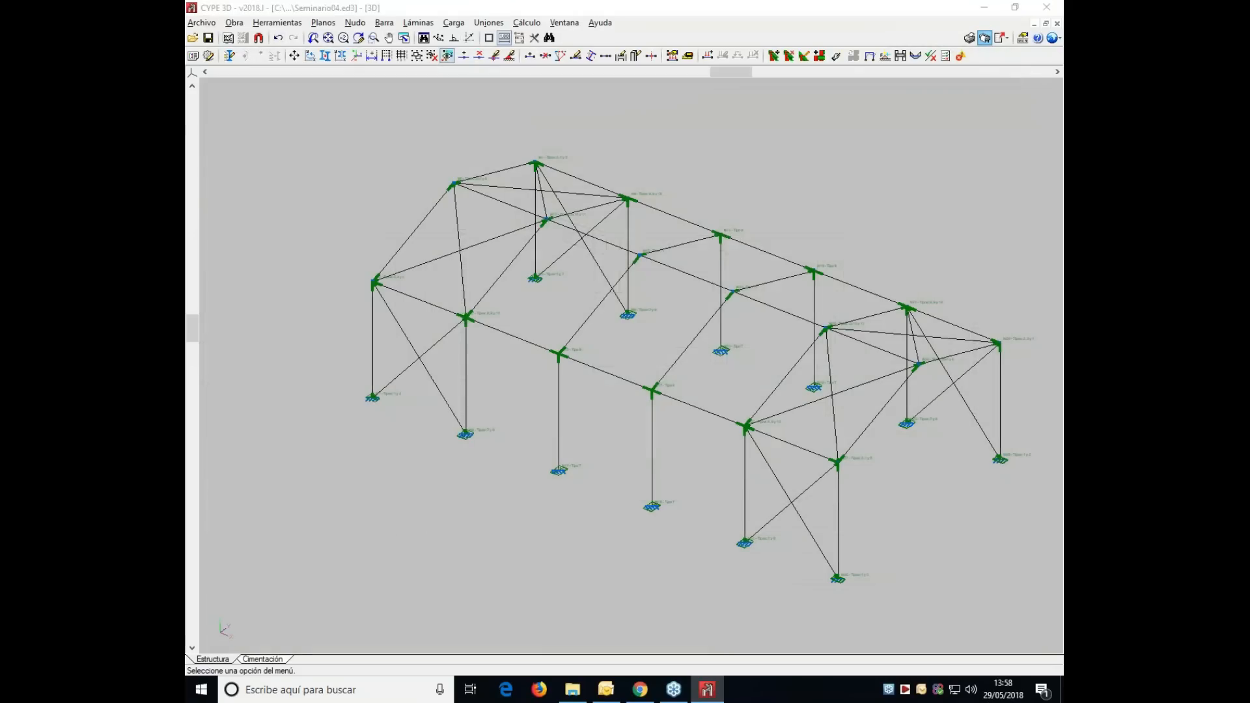
key(Escape)
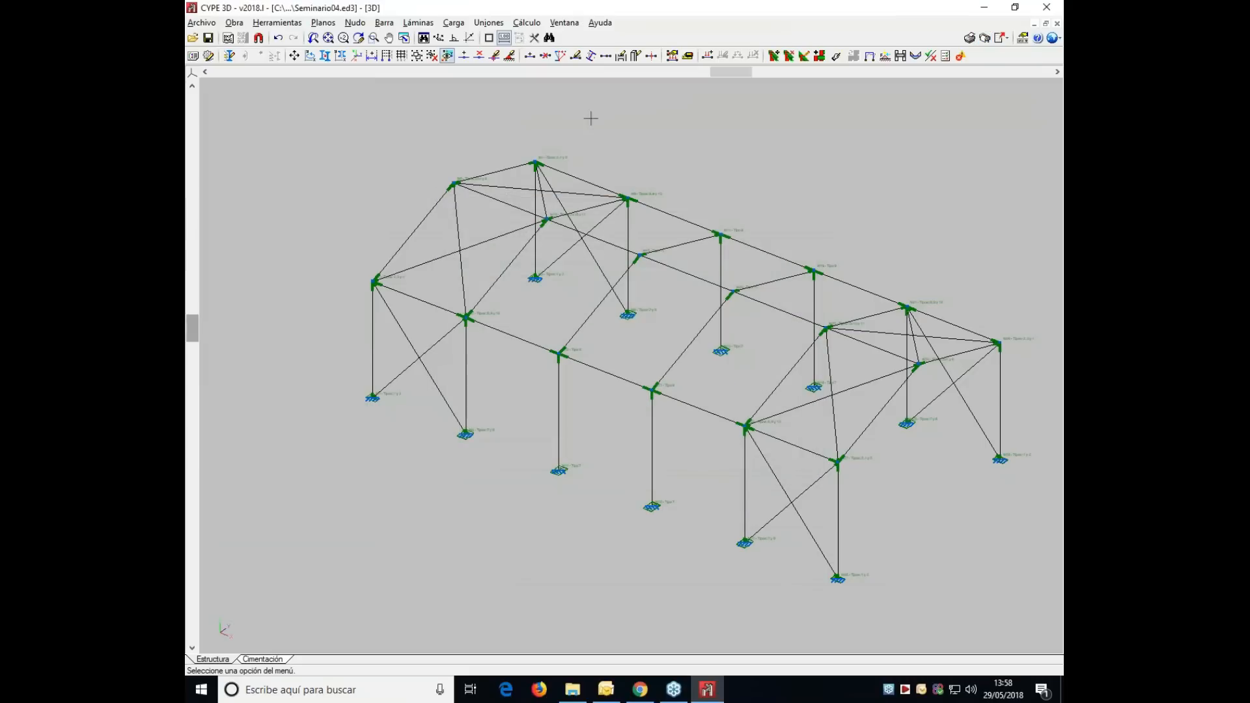
- Open the eave connection of the IPE 400 column for editing and display its checks in a maximized window
click(489, 22)
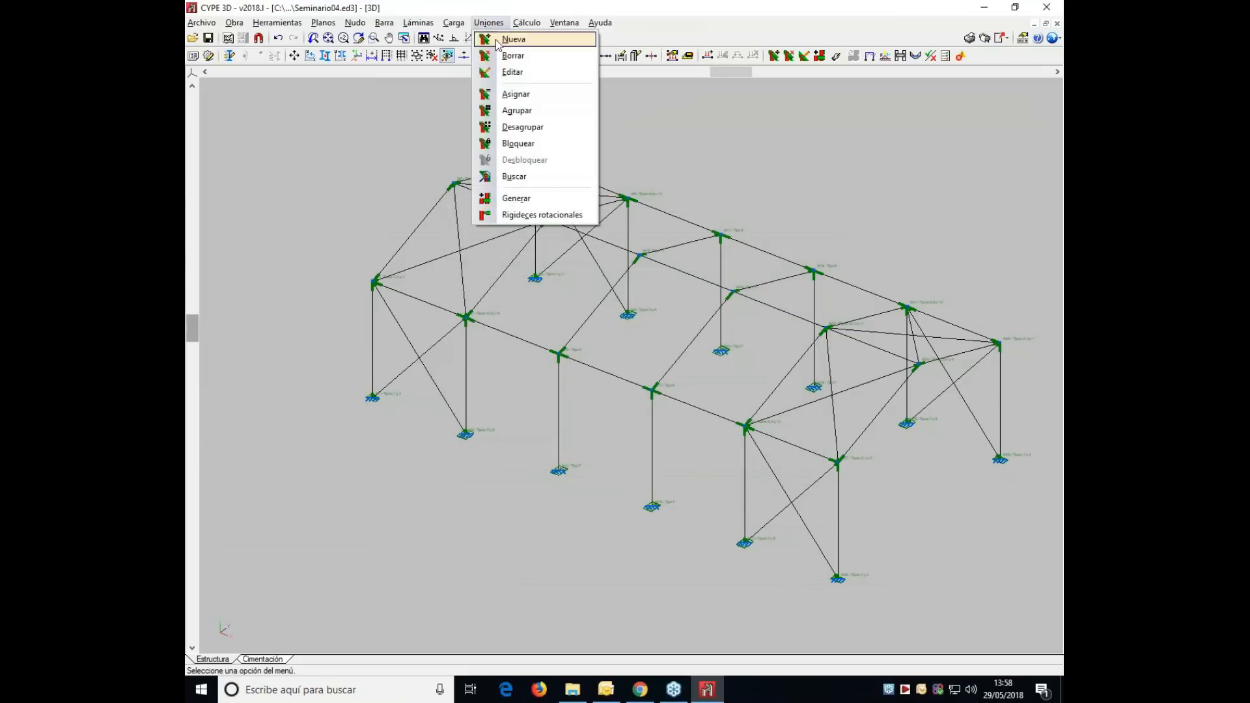
click(513, 72)
click(558, 355)
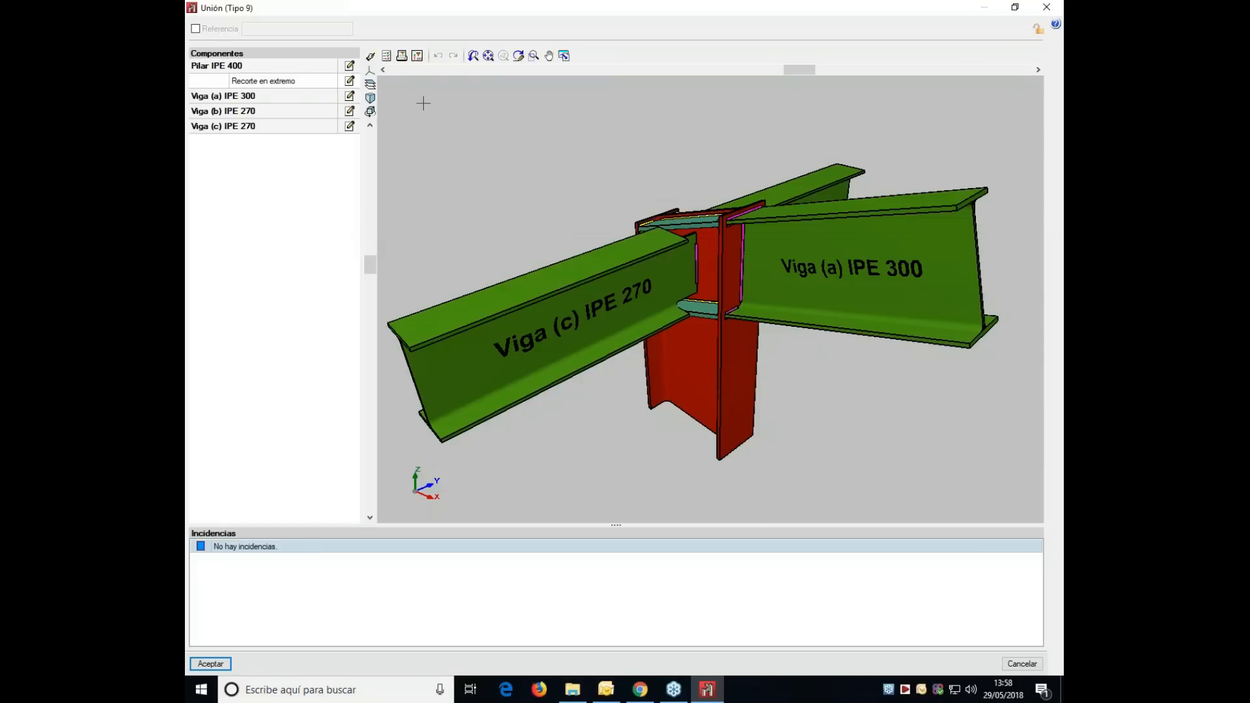
click(386, 55)
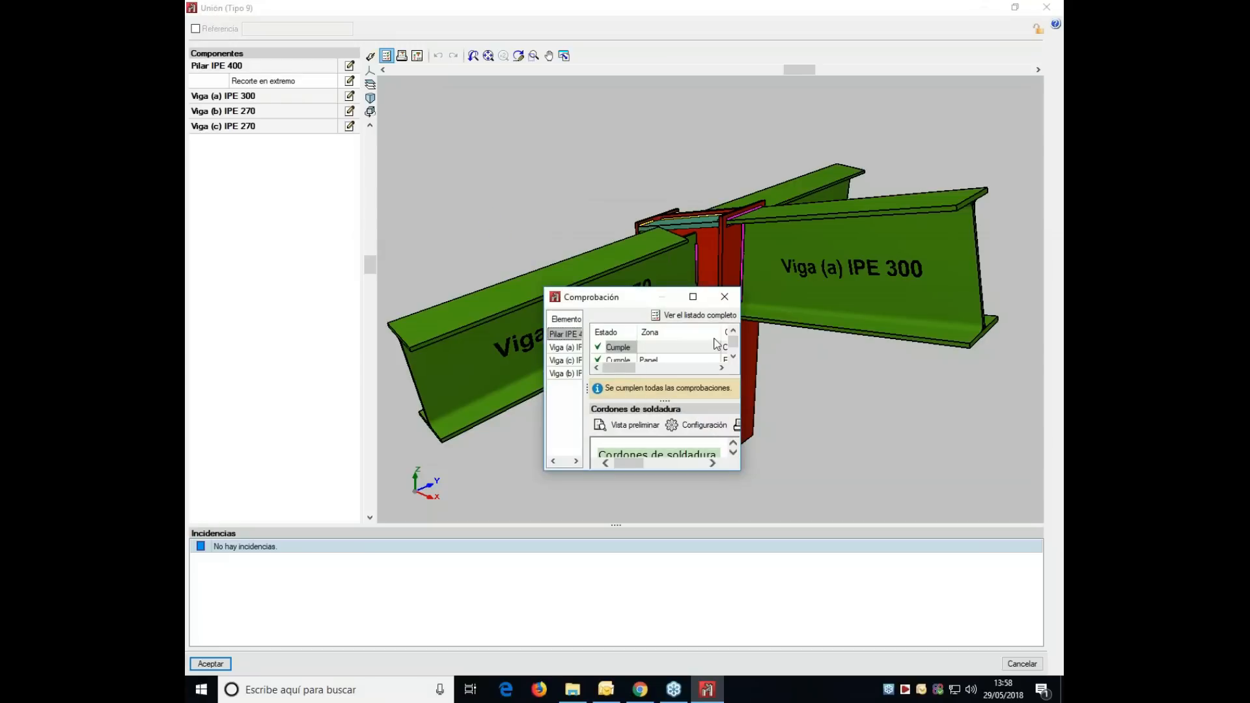
click(694, 298)
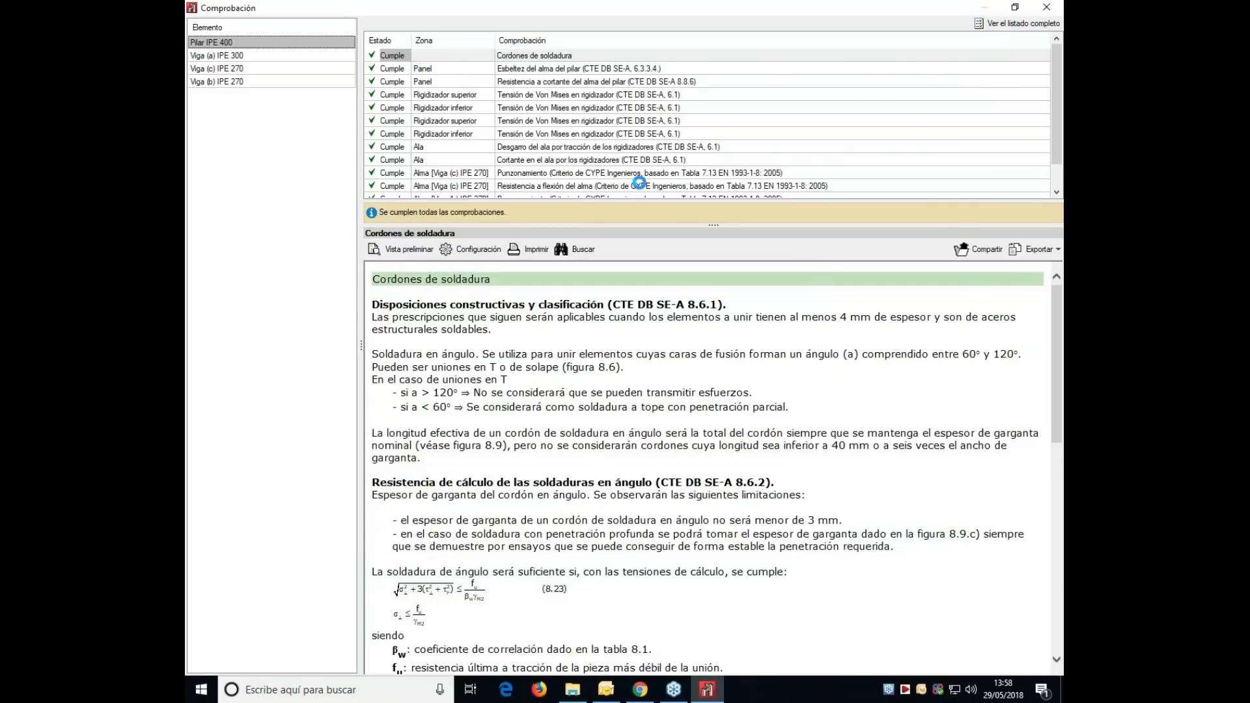
- Examine the complete check listing of the eave connection down to its weld tables, and close the report, checks and connection editor
scroll(610, 248, down, 5)
scroll(611, 253, down, 6)
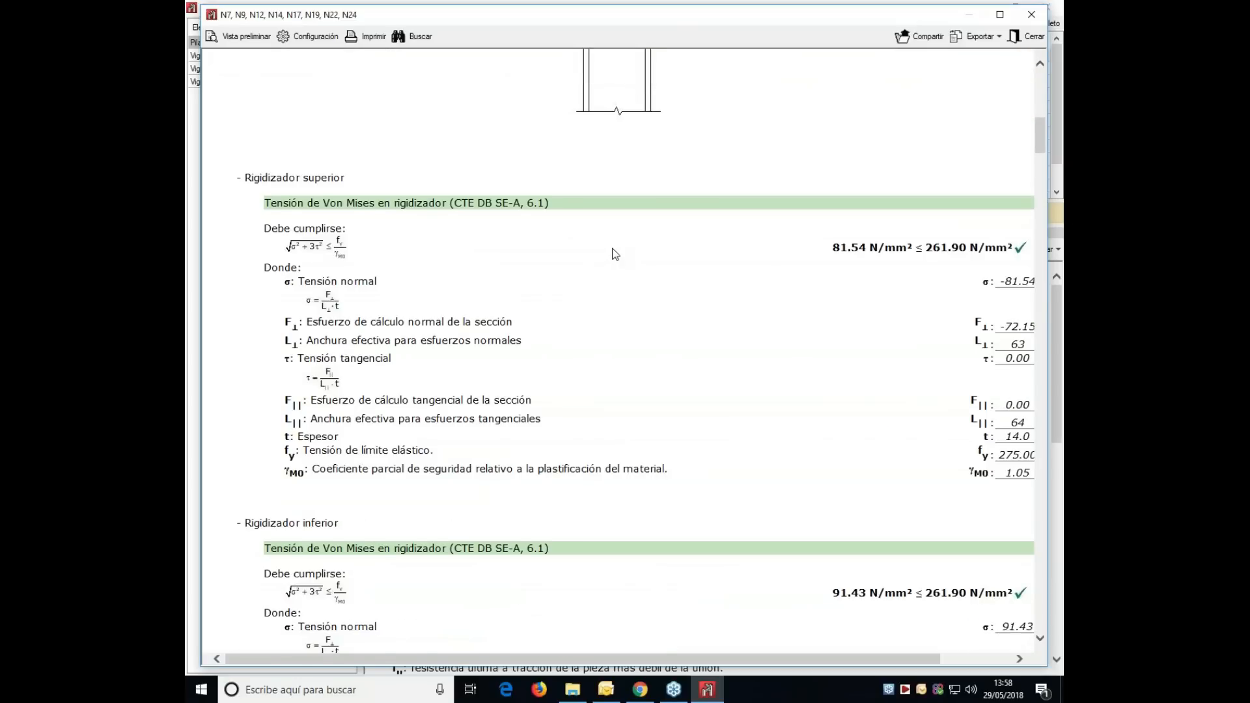
scroll(615, 253, down, 8)
scroll(615, 254, down, 6)
scroll(616, 254, down, 20)
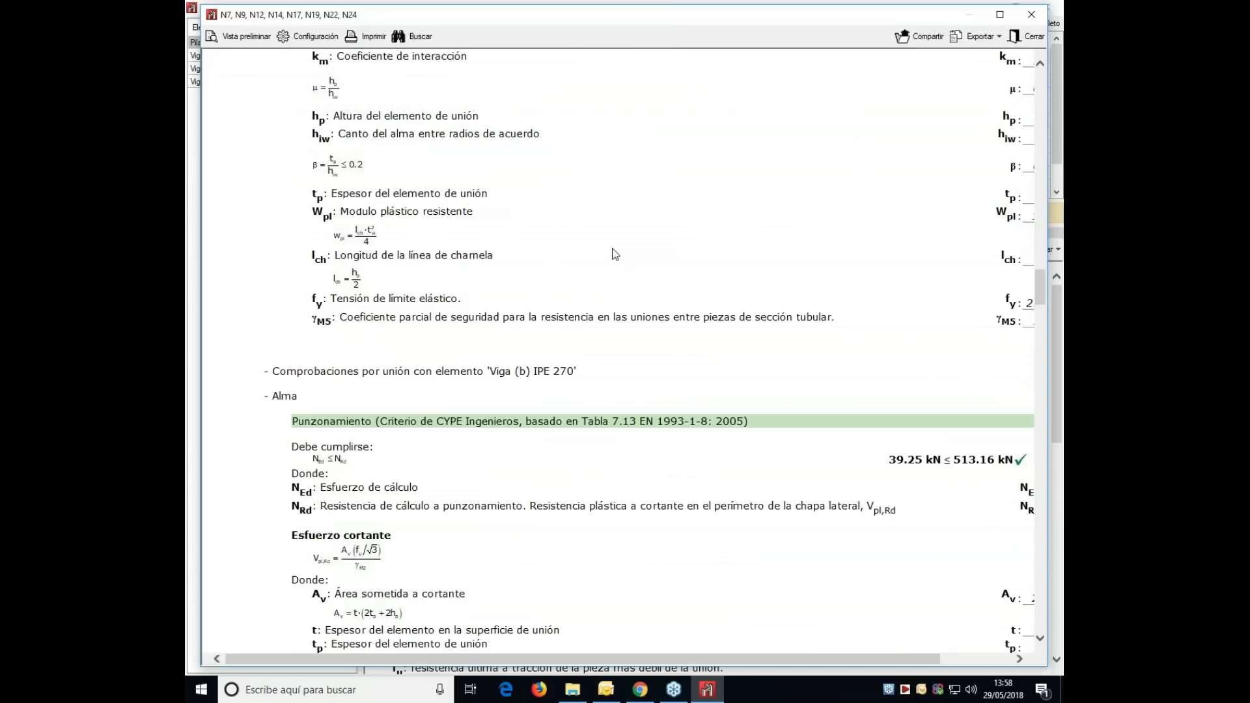
scroll(615, 254, down, 20)
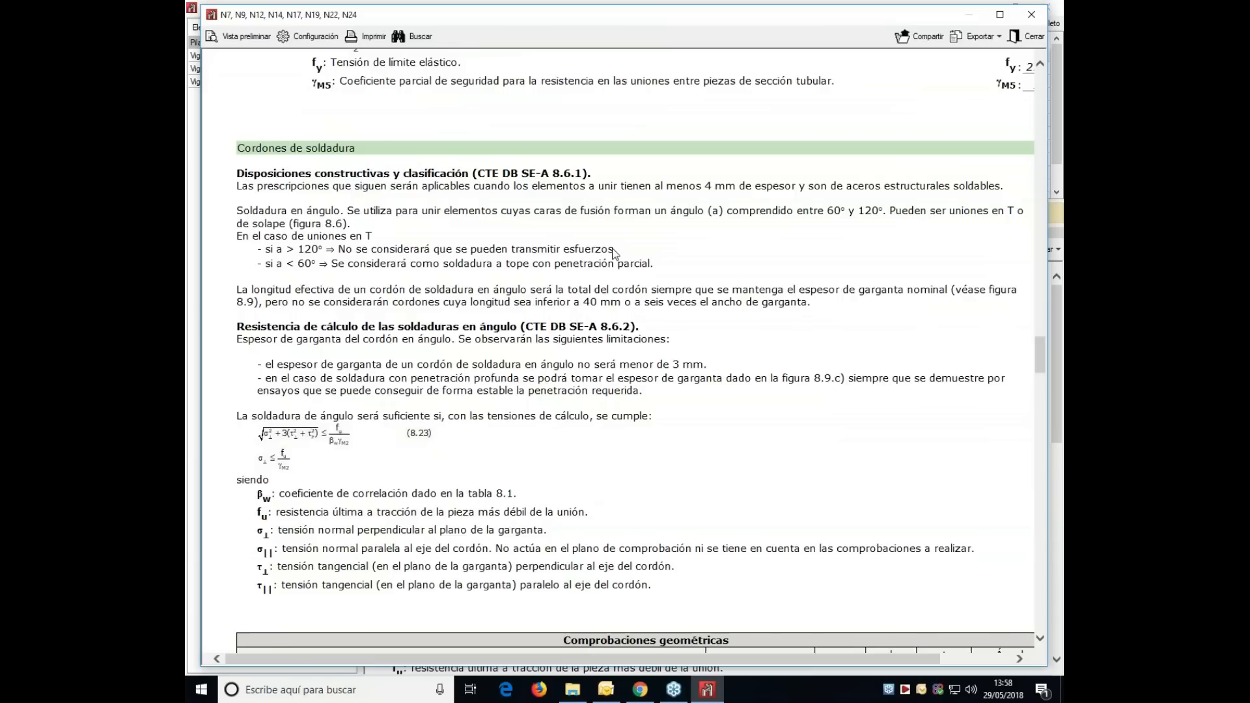
scroll(615, 254, down, 20)
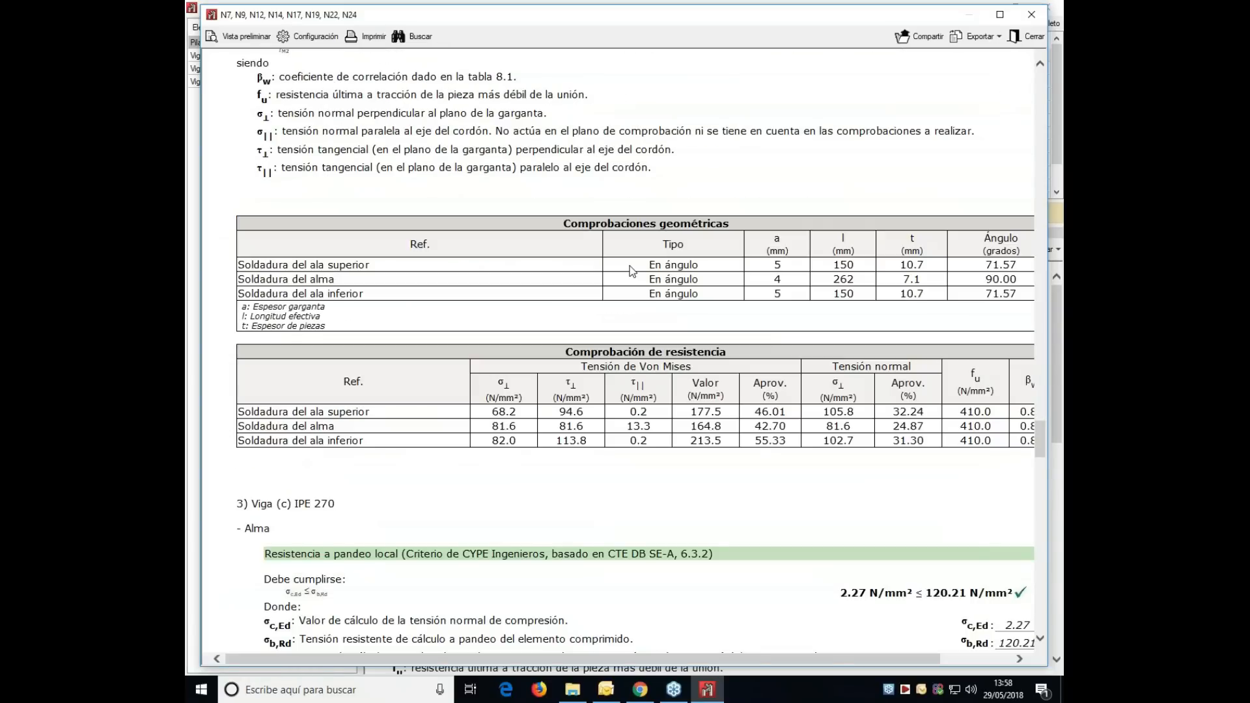
click(1027, 36)
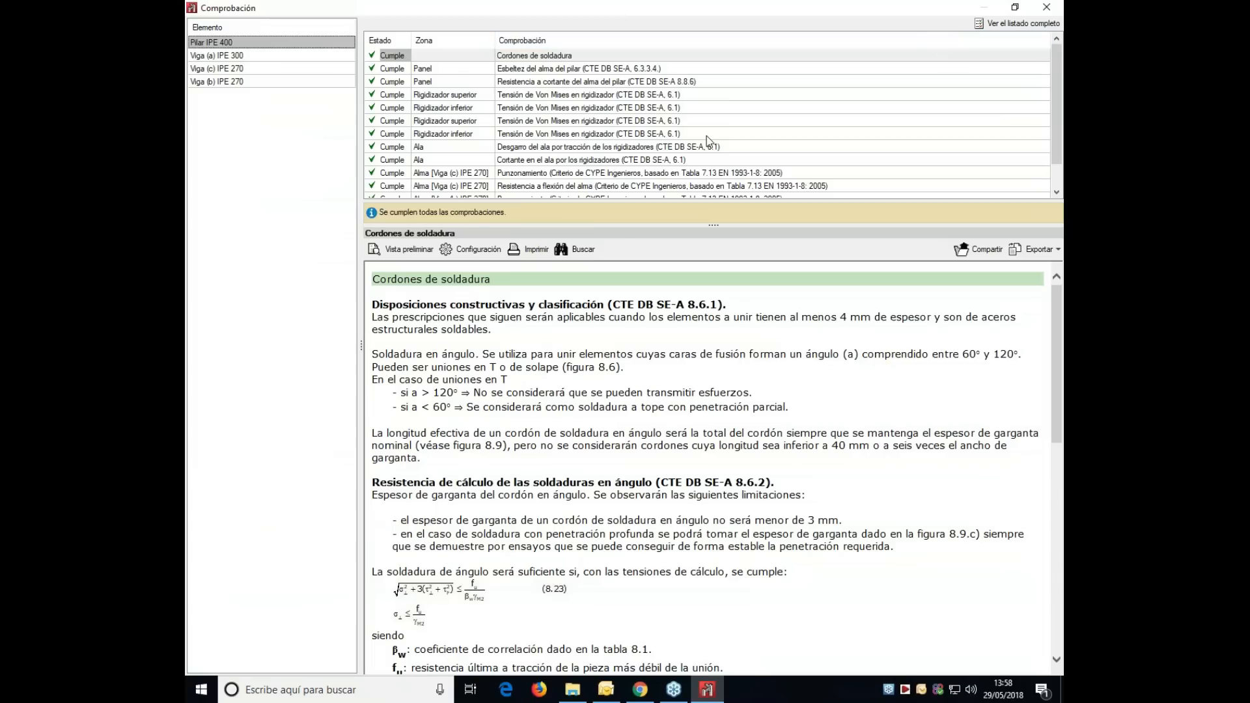
click(1047, 7)
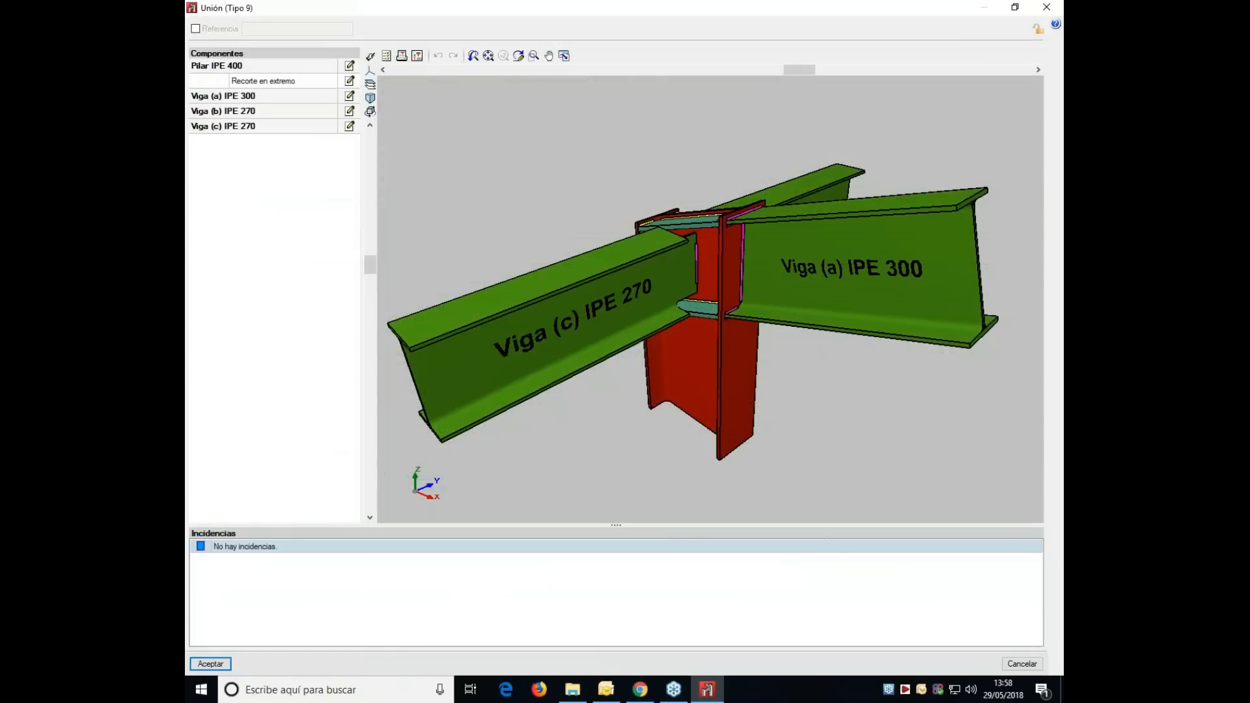
click(1046, 7)
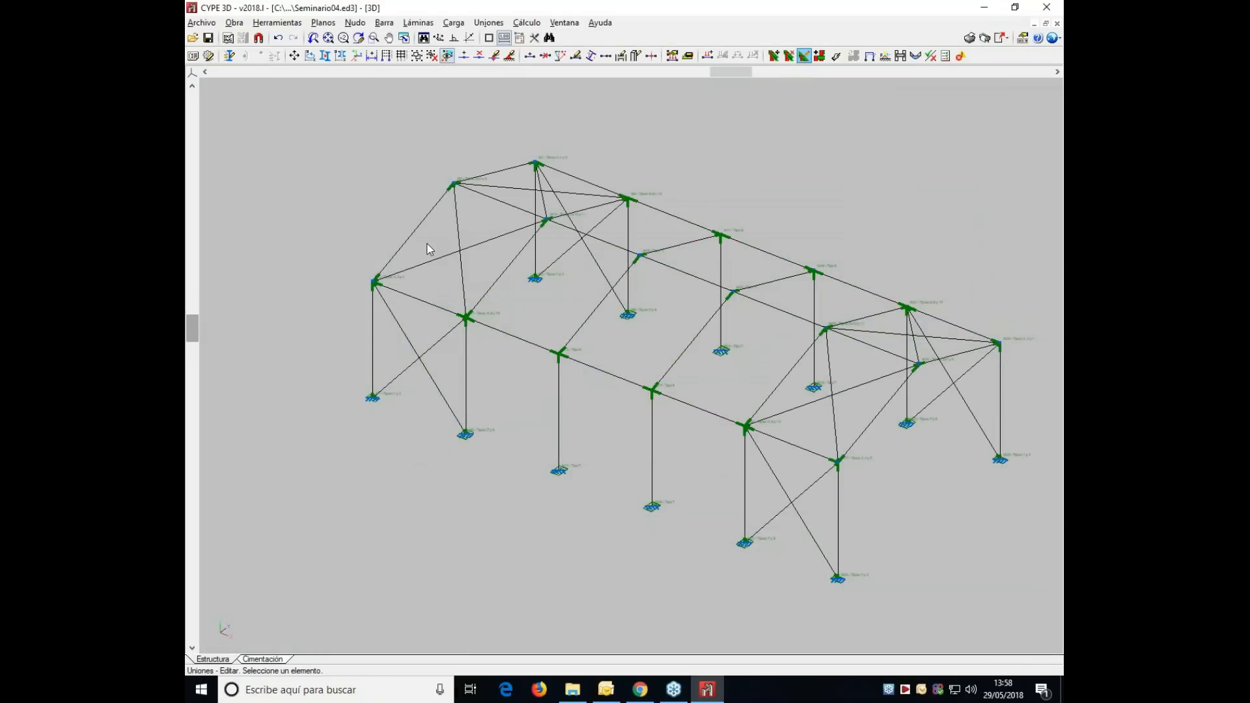
- Activate the steel fire resistance check (CTE DB SI) in the general data, with R 30 required and intumescent paint as protective coating
click(234, 23)
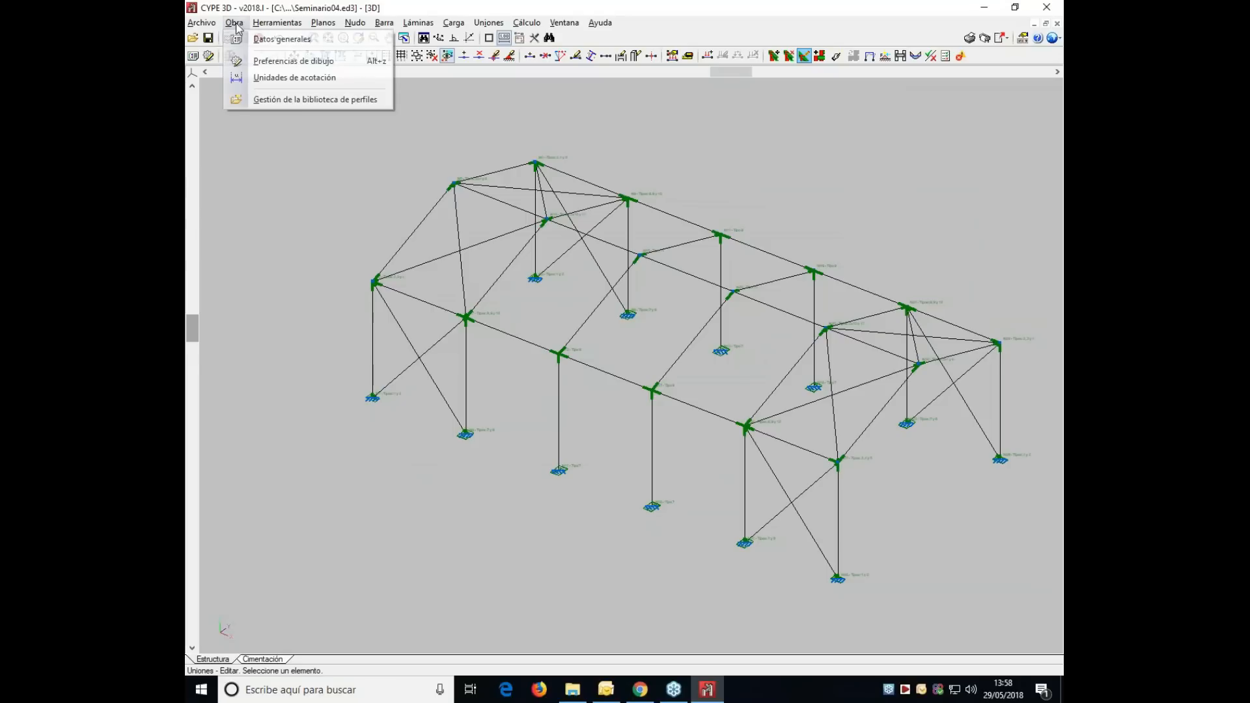
click(250, 39)
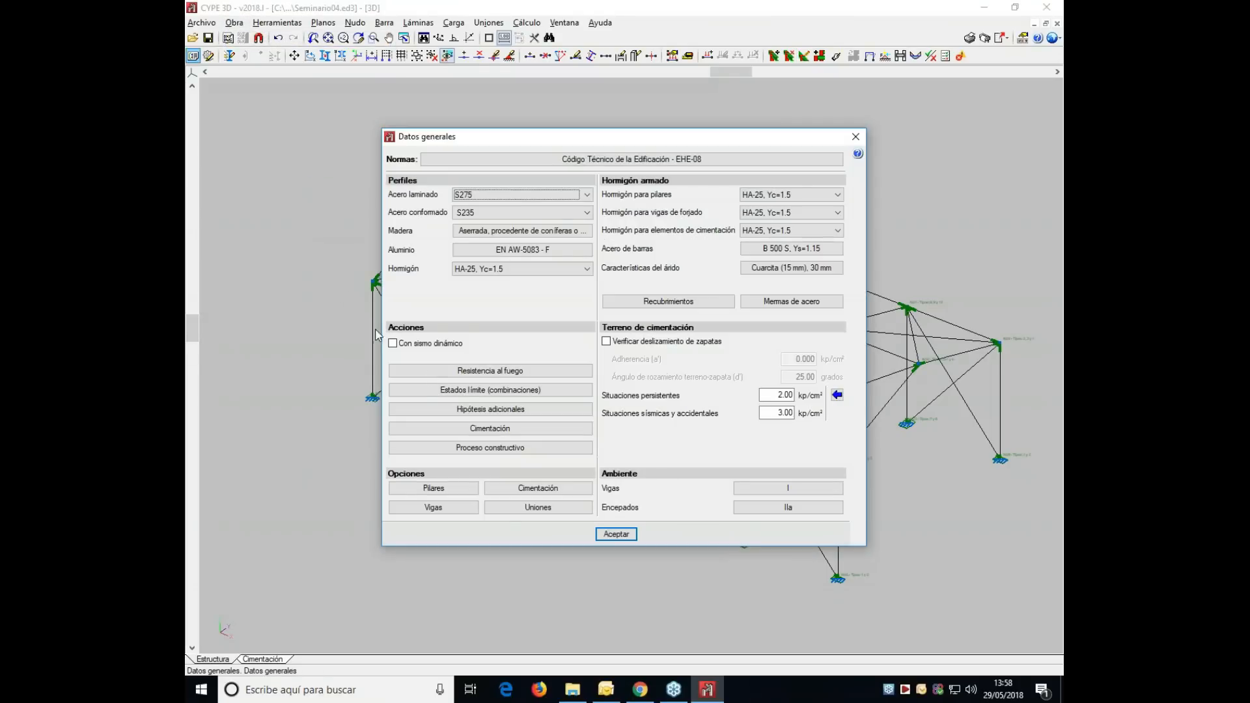
click(485, 370)
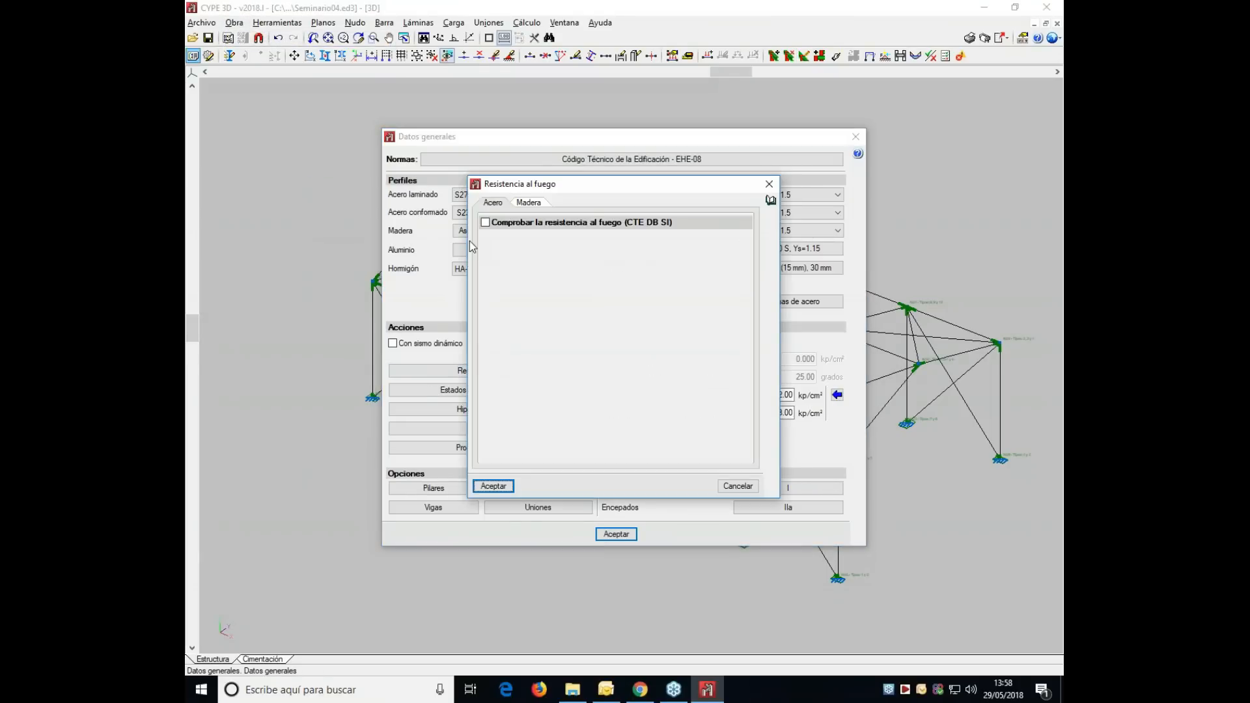
click(485, 222)
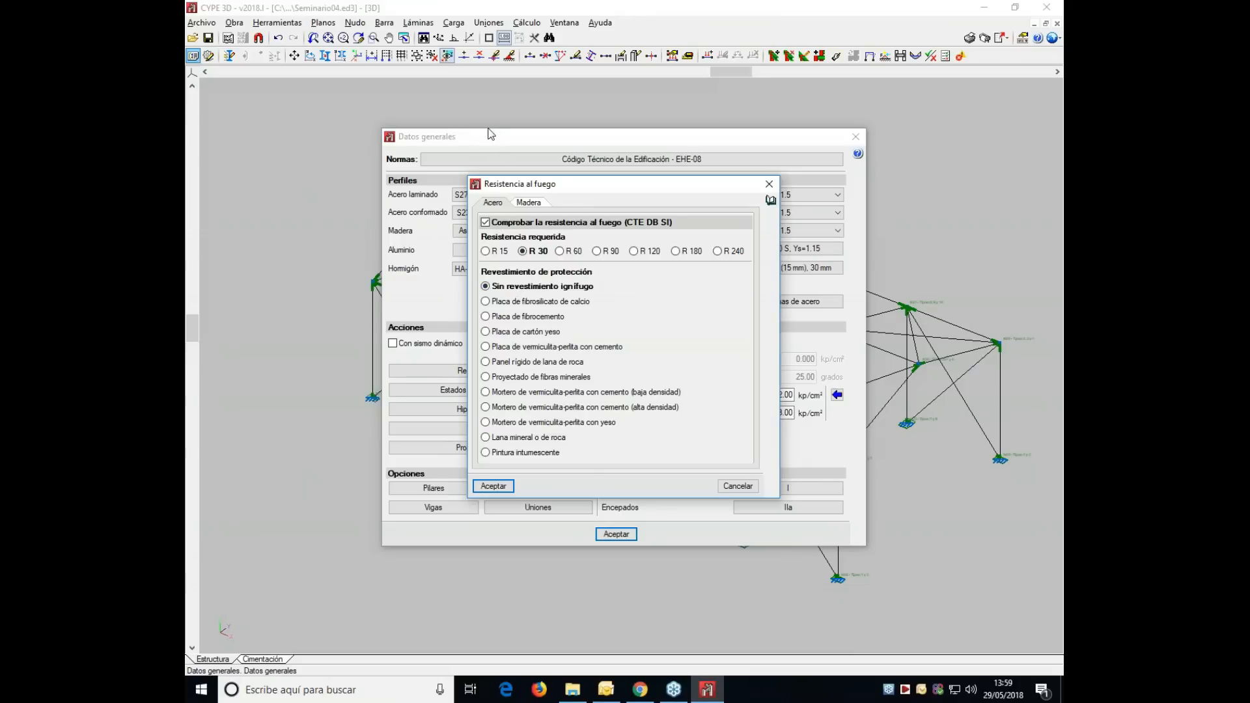
click(486, 452)
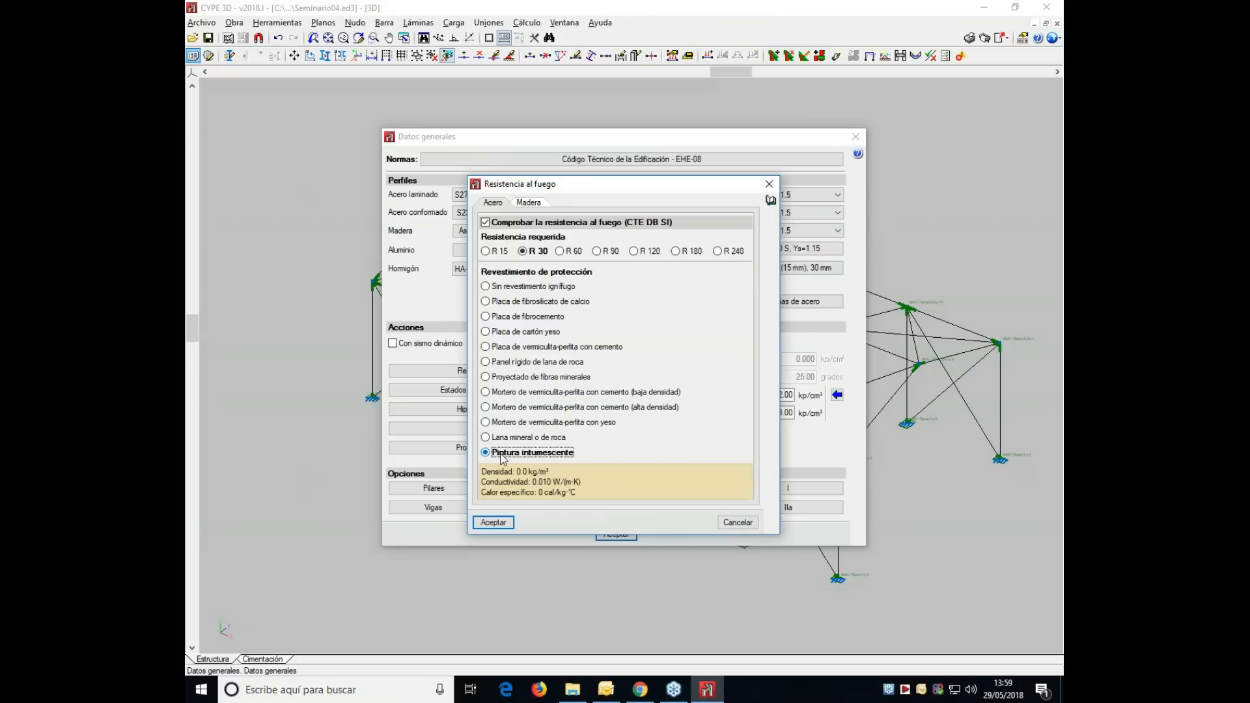
click(496, 524)
click(615, 538)
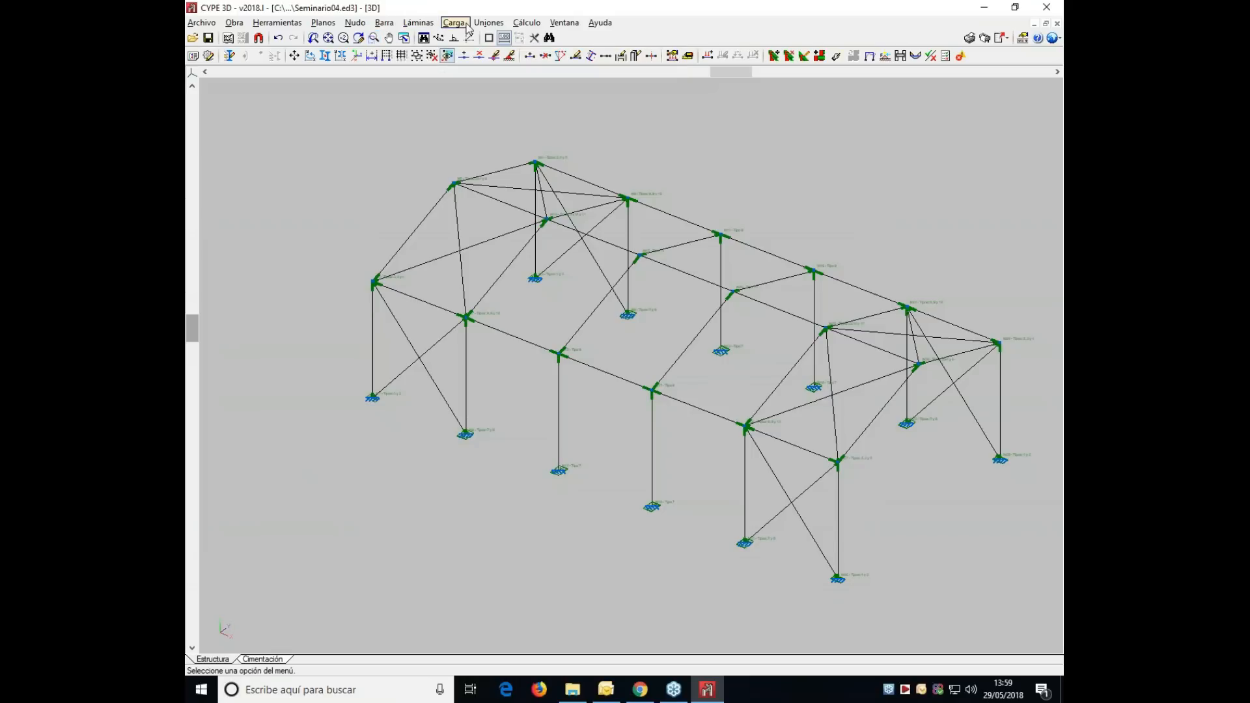
- Activate the bar description command and turn on the display of element incidences
click(384, 23)
click(417, 125)
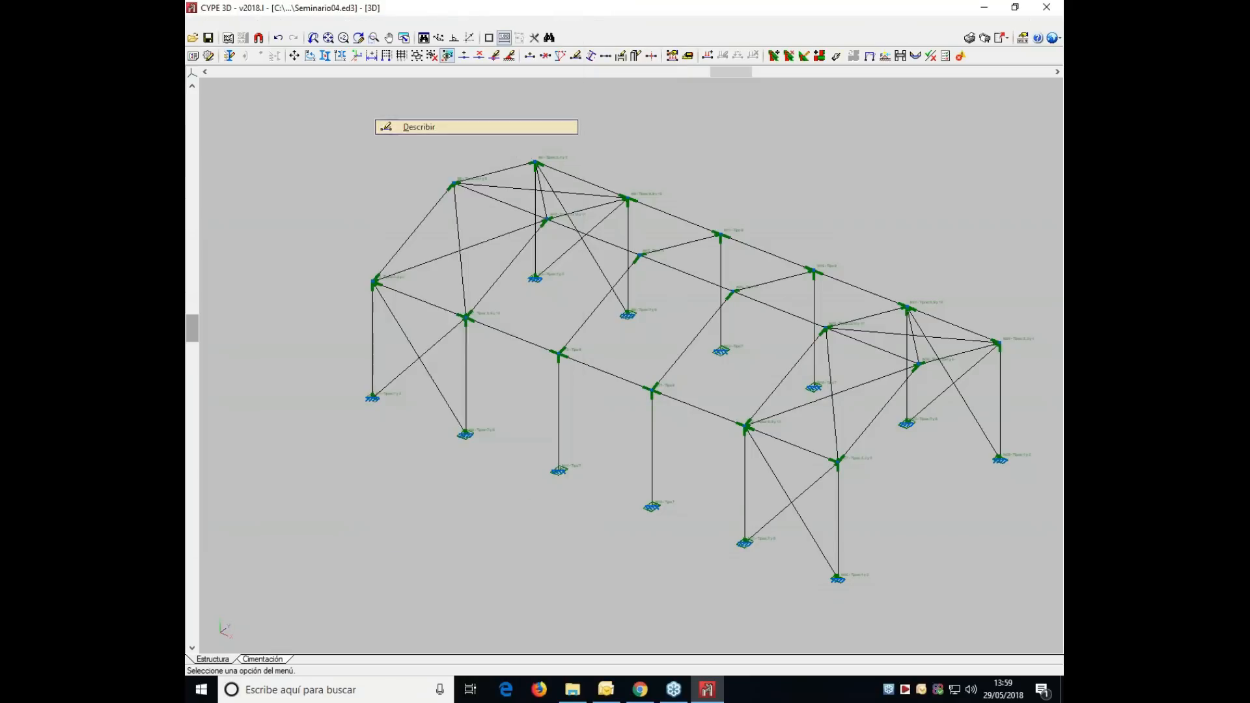
click(527, 23)
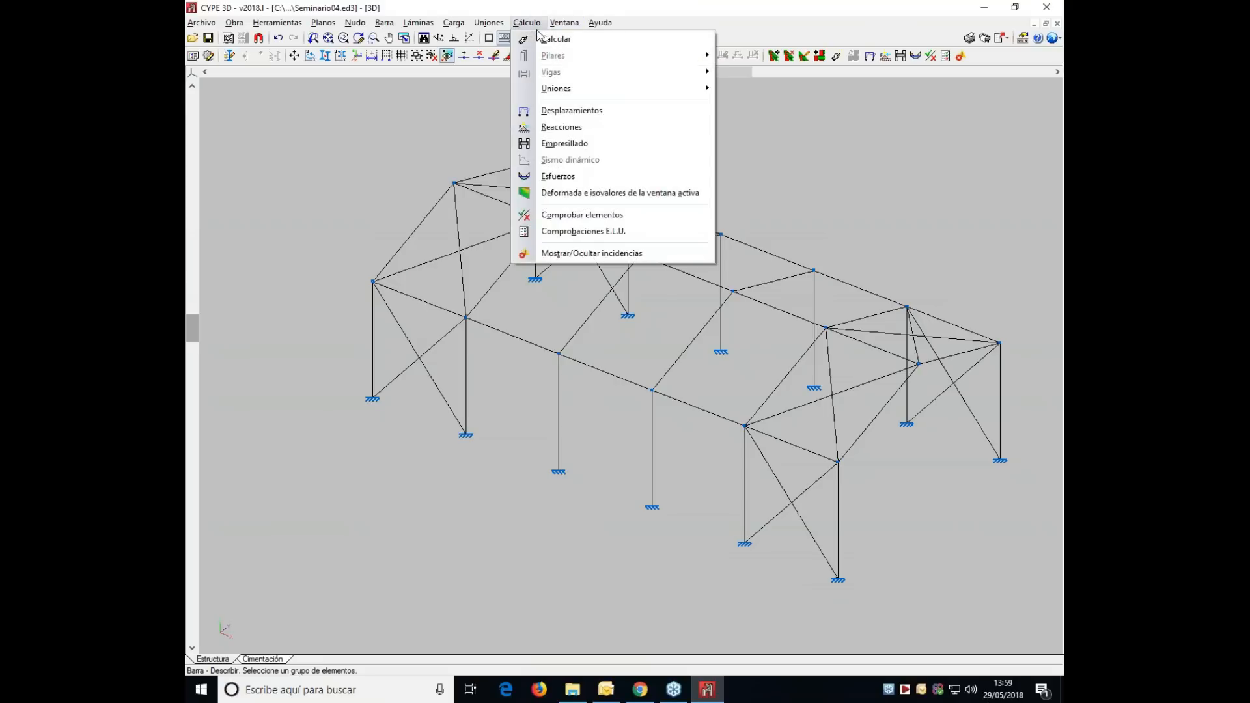
click(570, 254)
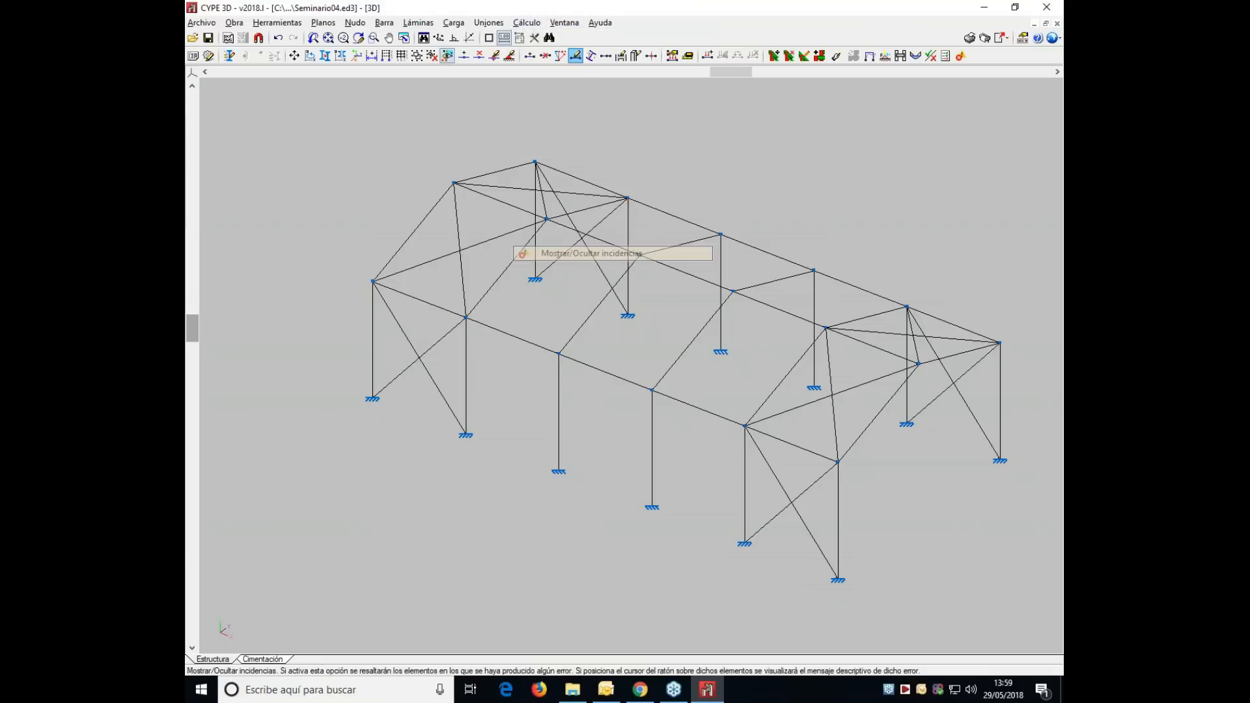
- Calculate the structure without resizing profiles and with the bars checked, accept the default buckling parameters, and close the final report
click(527, 23)
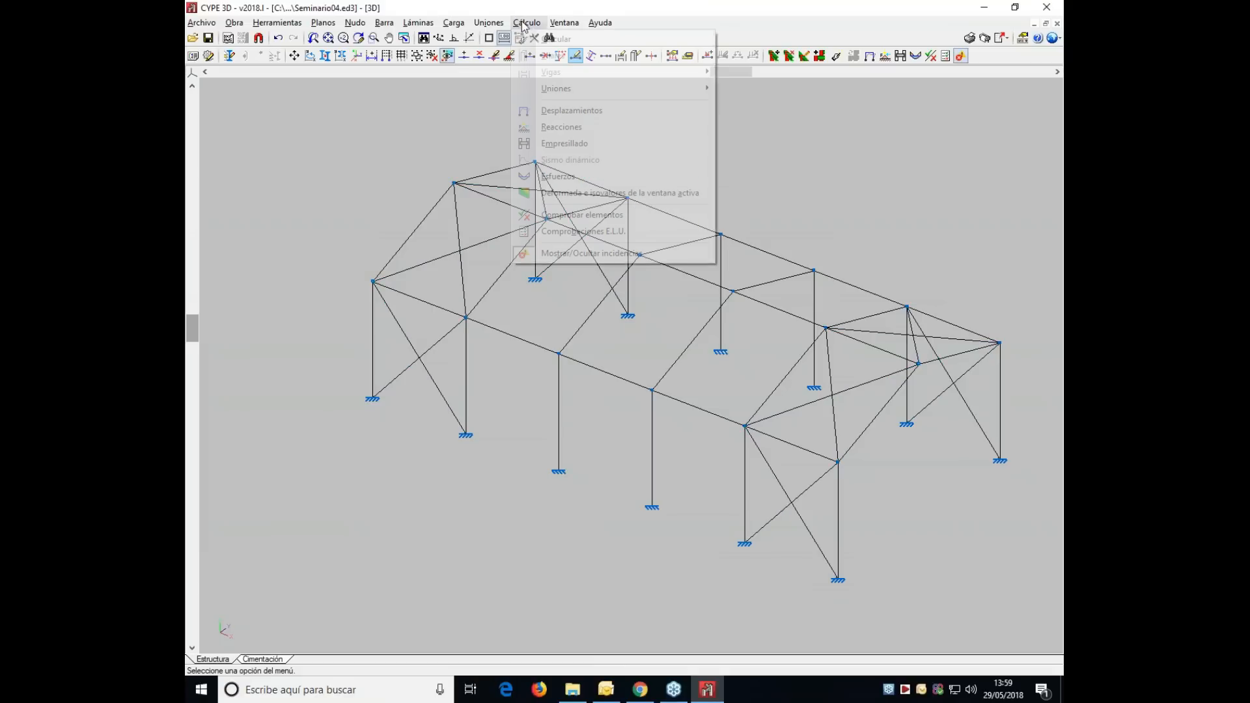
click(538, 40)
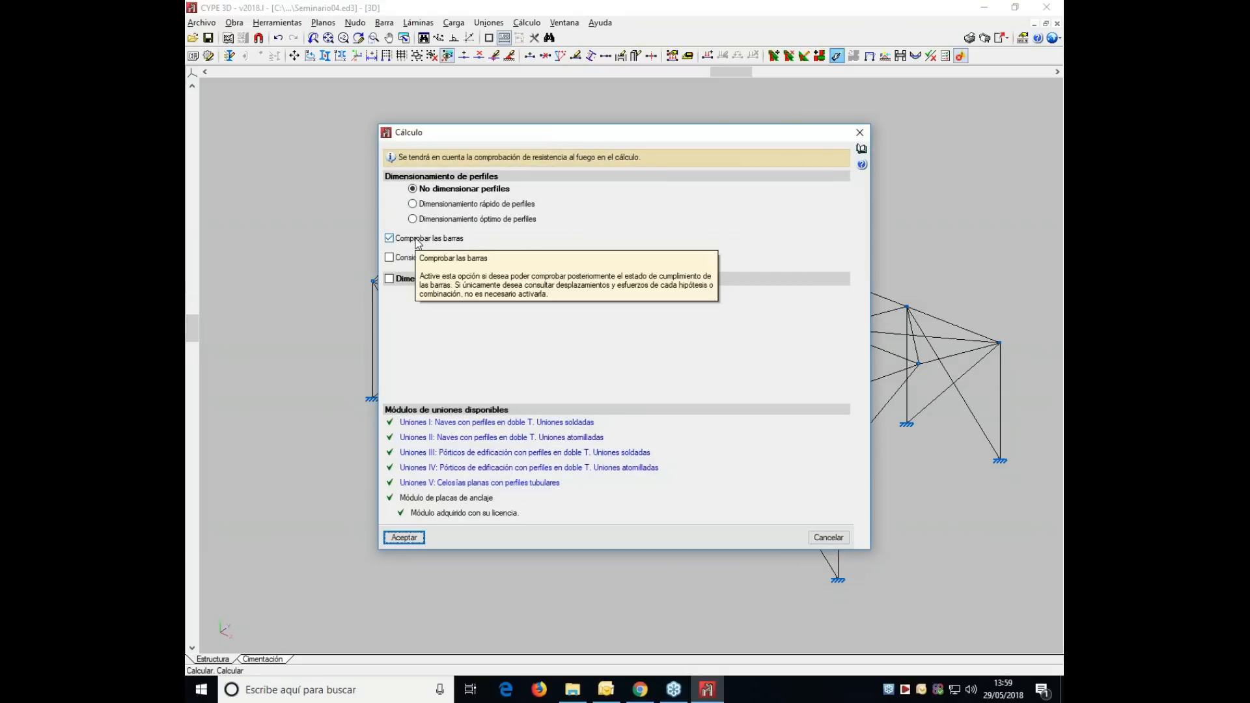
click(404, 538)
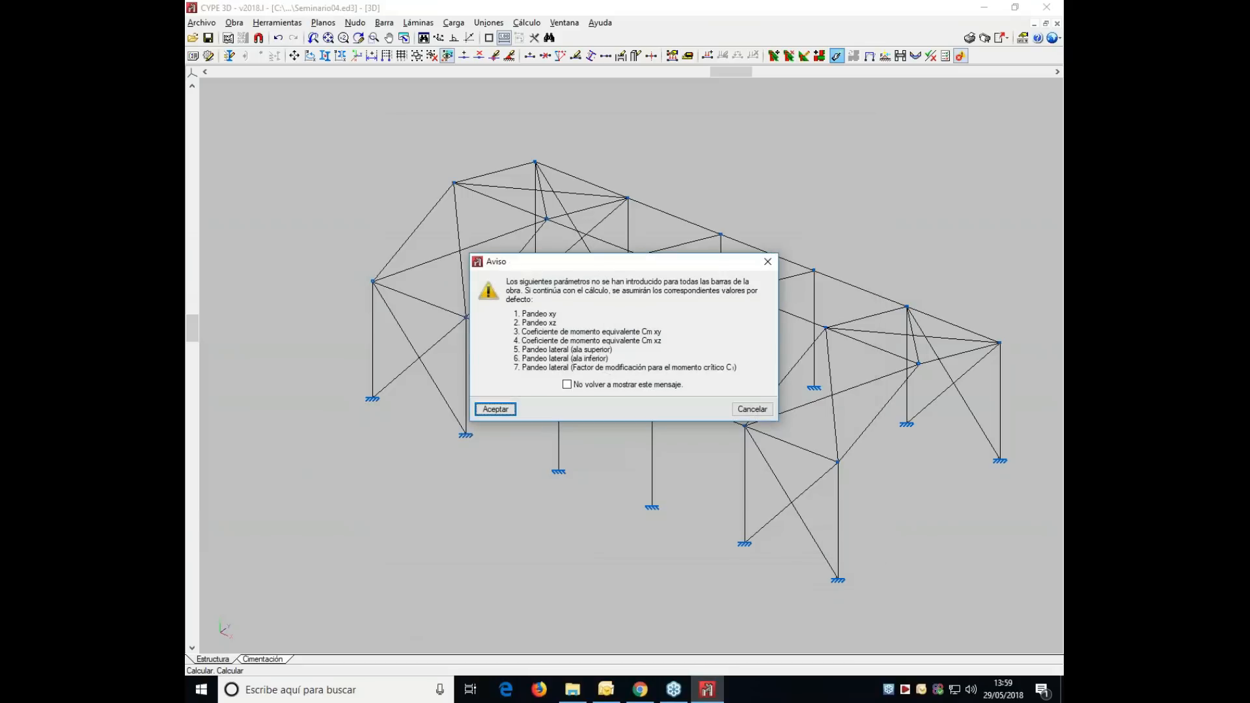
click(495, 410)
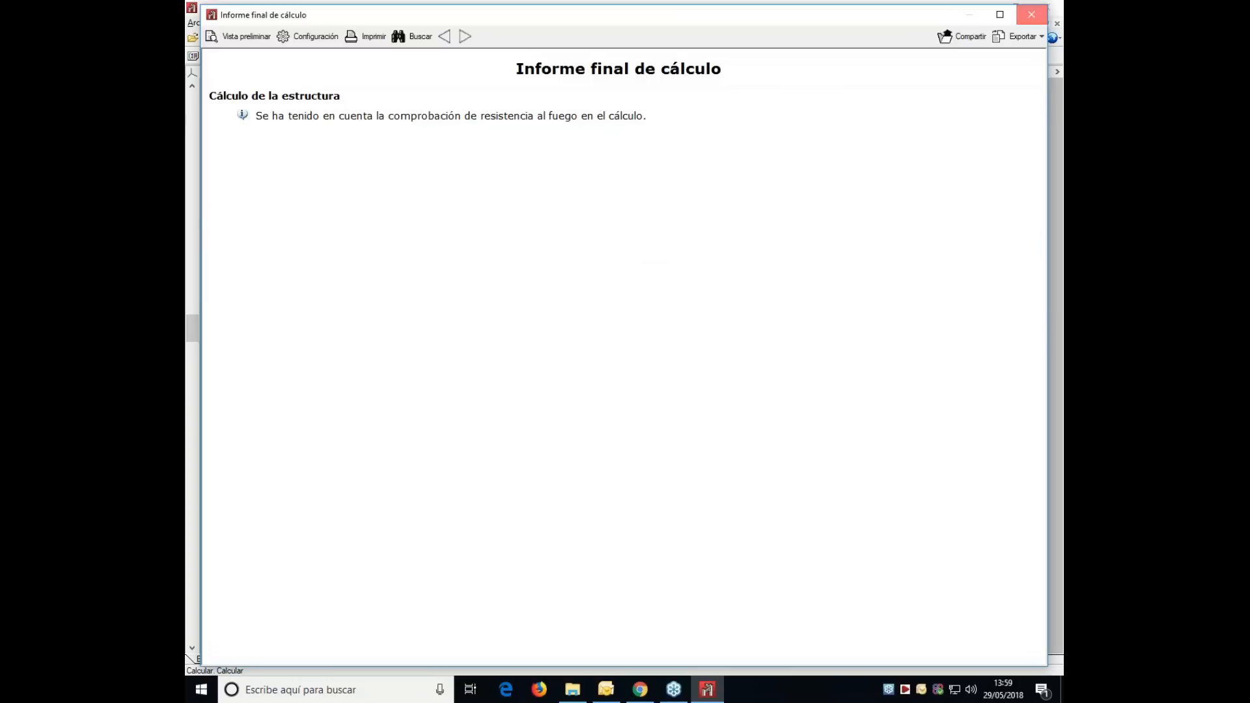
click(1031, 14)
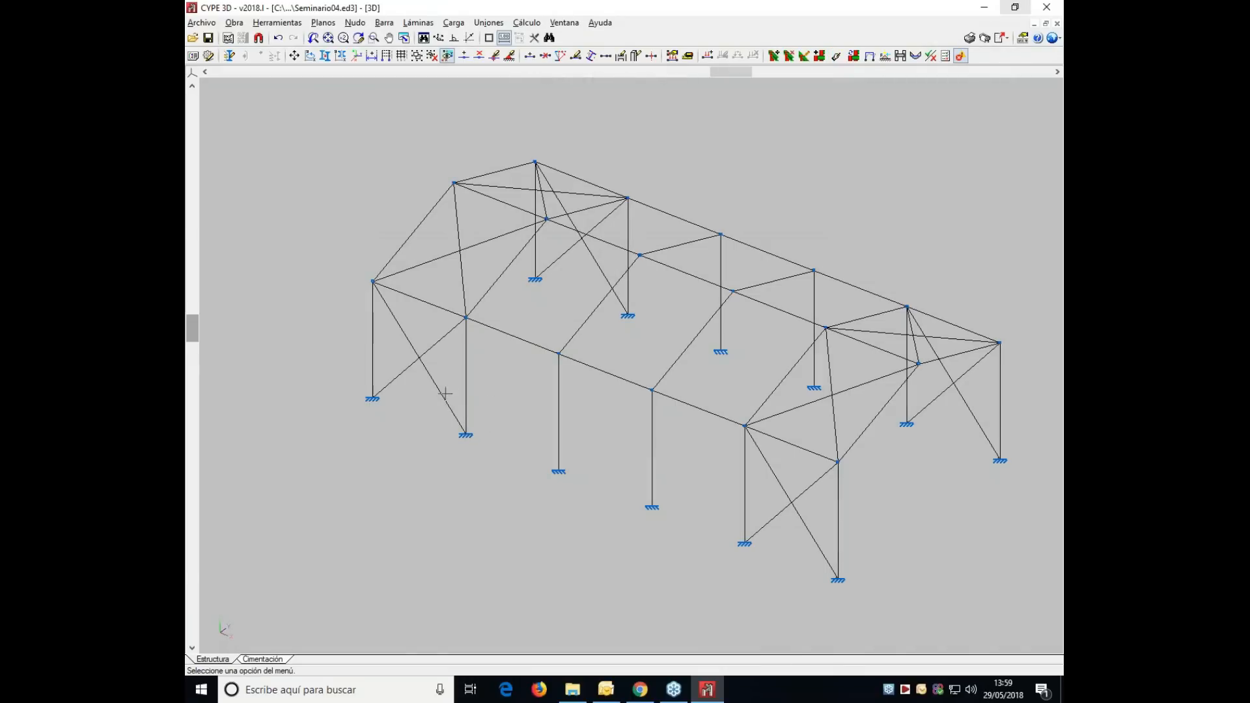
- Run the element check and inspect the ambient and R 30 fire utilization of an IPE 300 rafter and an IPE 270 ridge beam
click(961, 58)
click(535, 25)
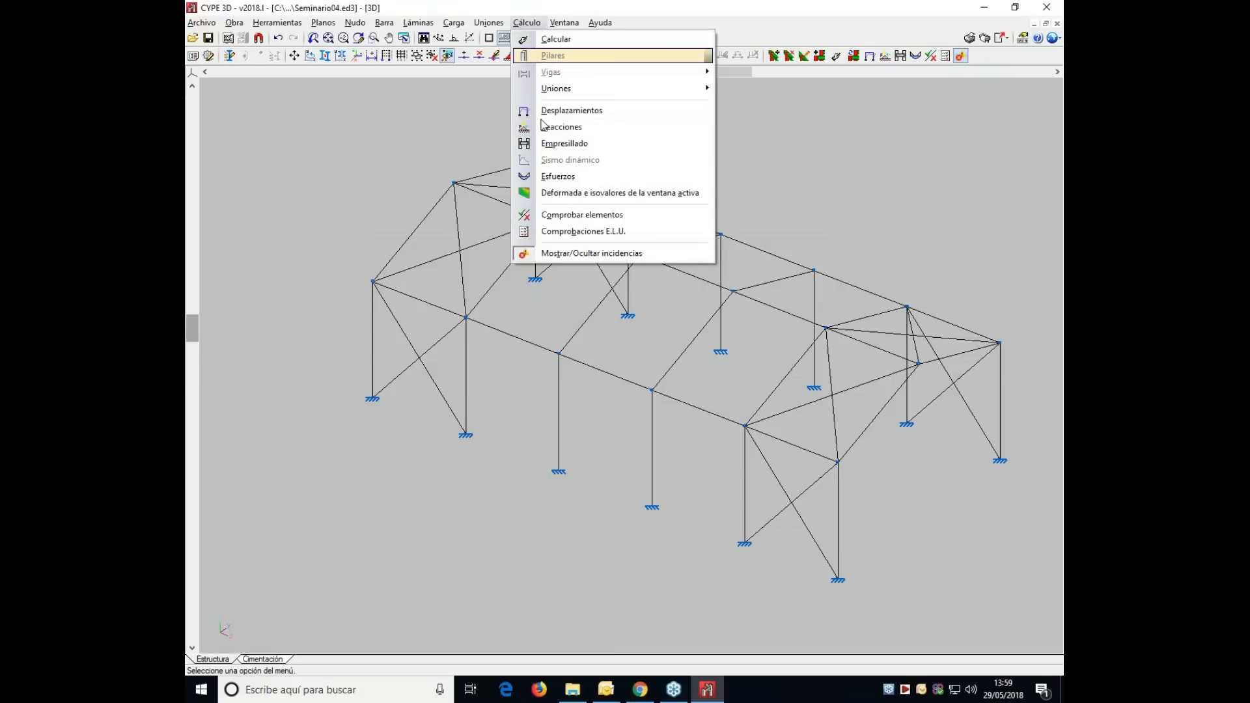
click(557, 216)
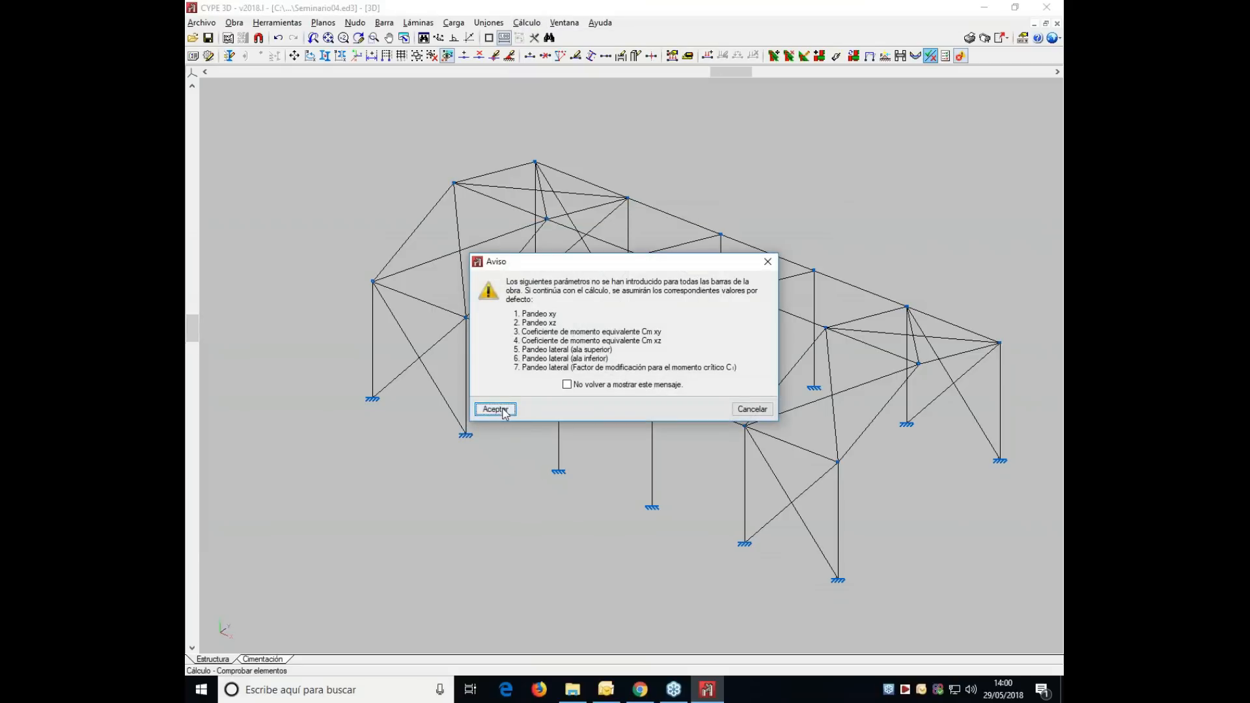
click(497, 410)
mouse_move(526, 339)
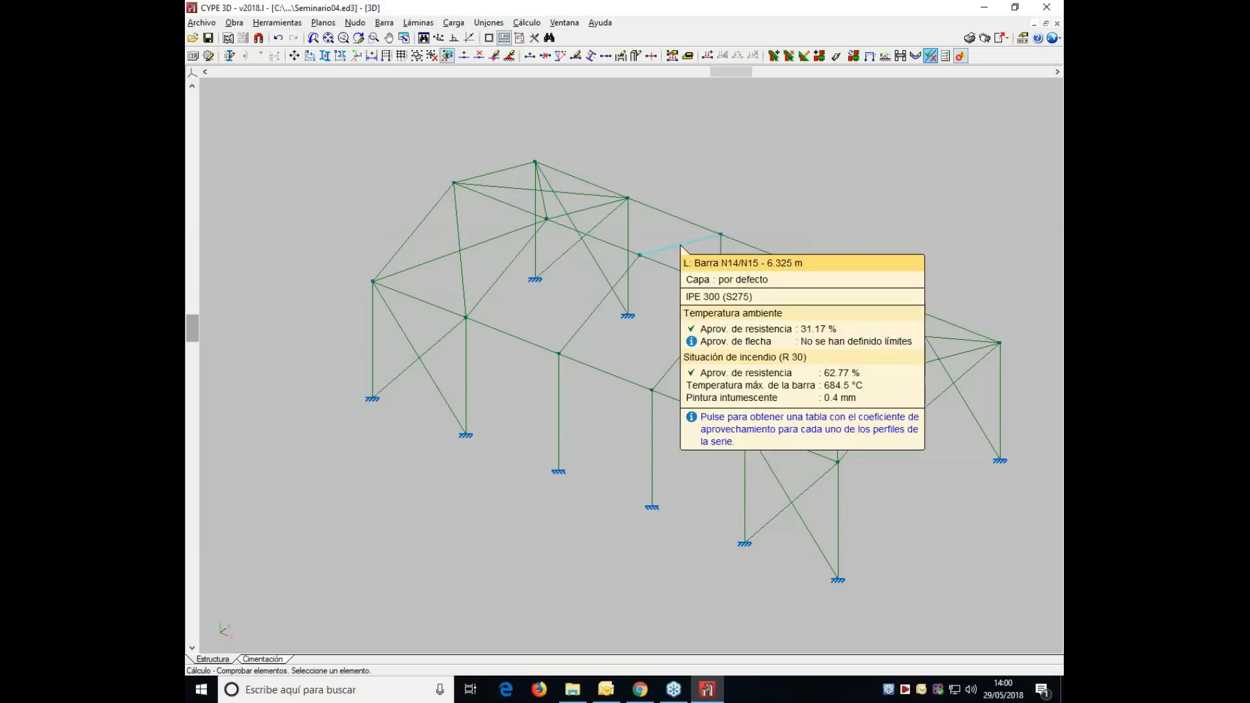
mouse_move(840, 349)
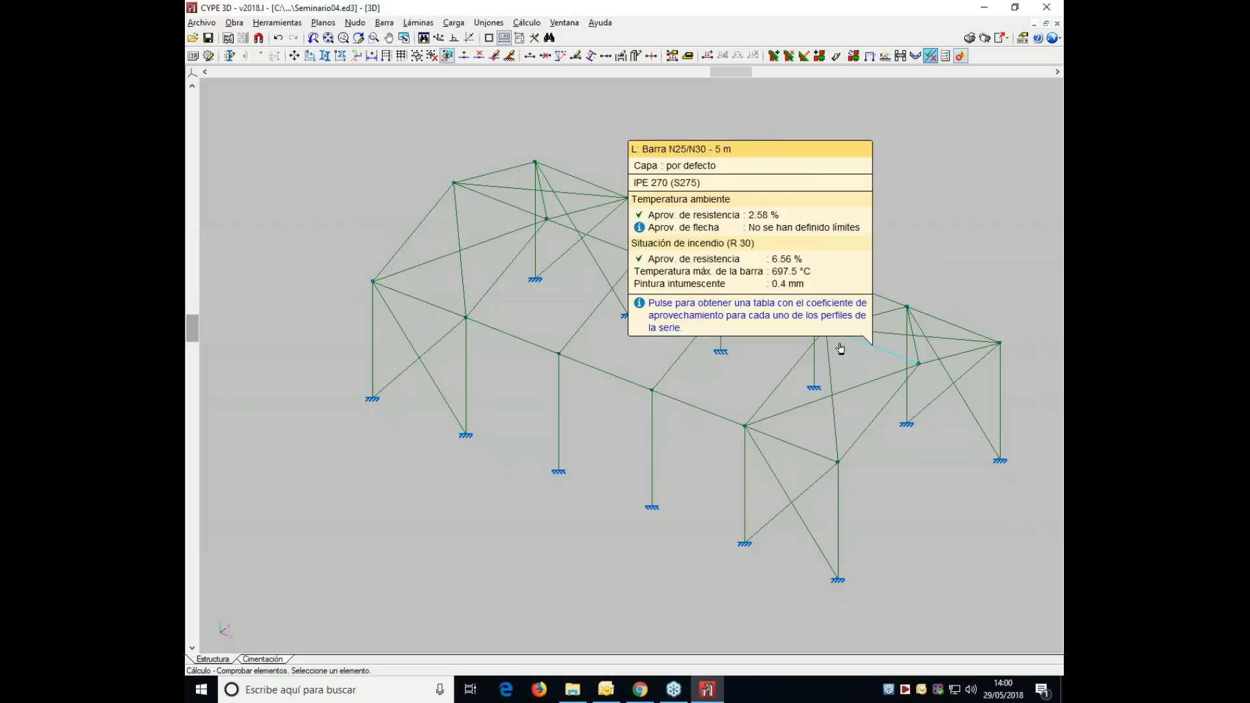
mouse_move(851, 393)
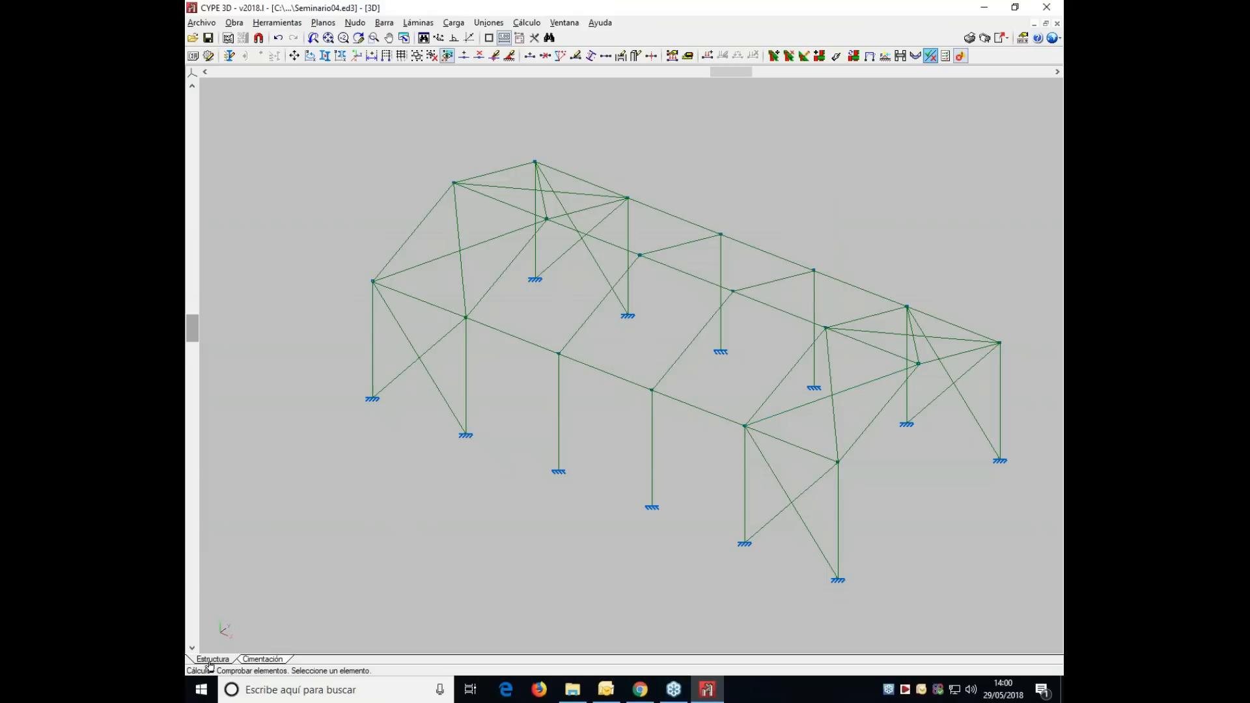
- Place single-column reinforced concrete footings under the six columns of the lower row in the foundation plan
click(250, 660)
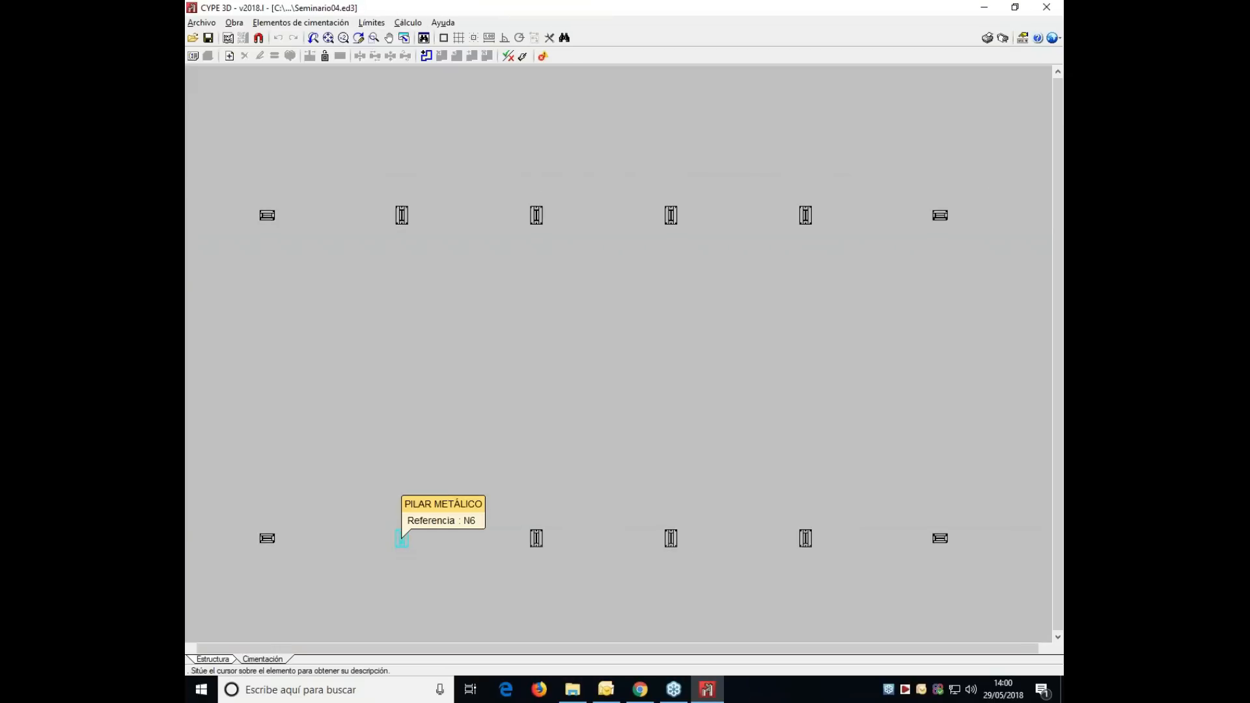
scroll(397, 558, down, 1)
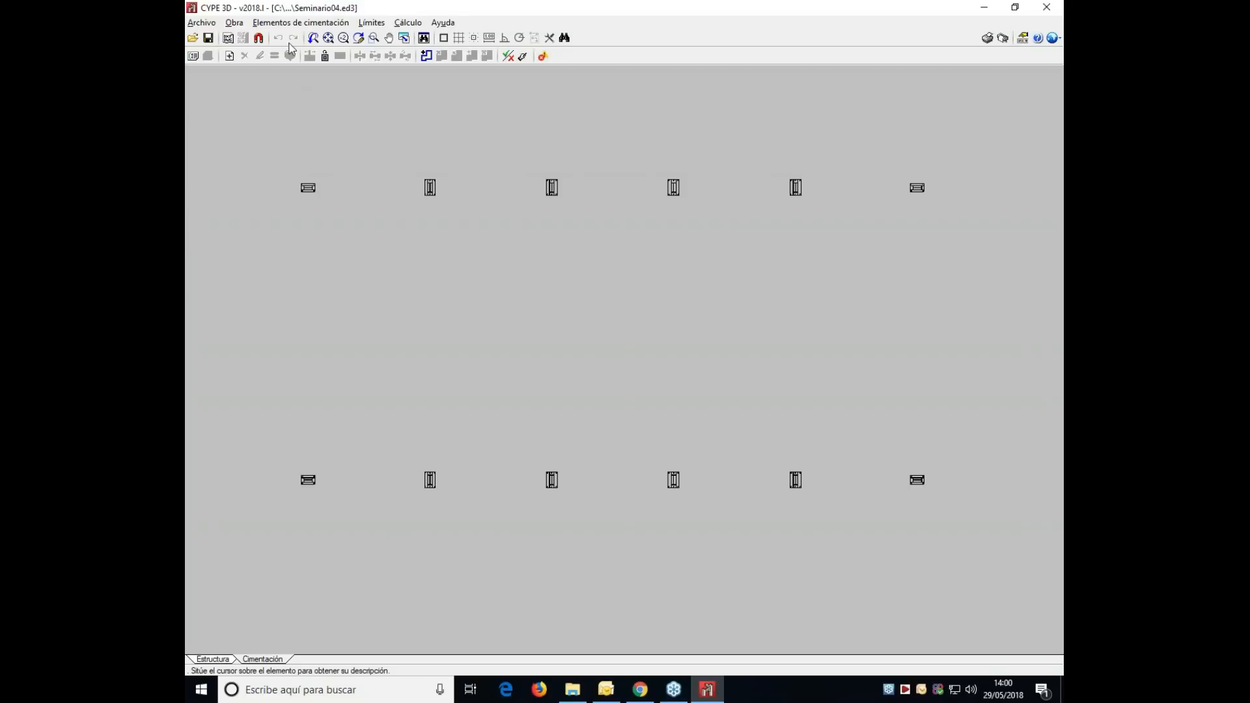
click(300, 22)
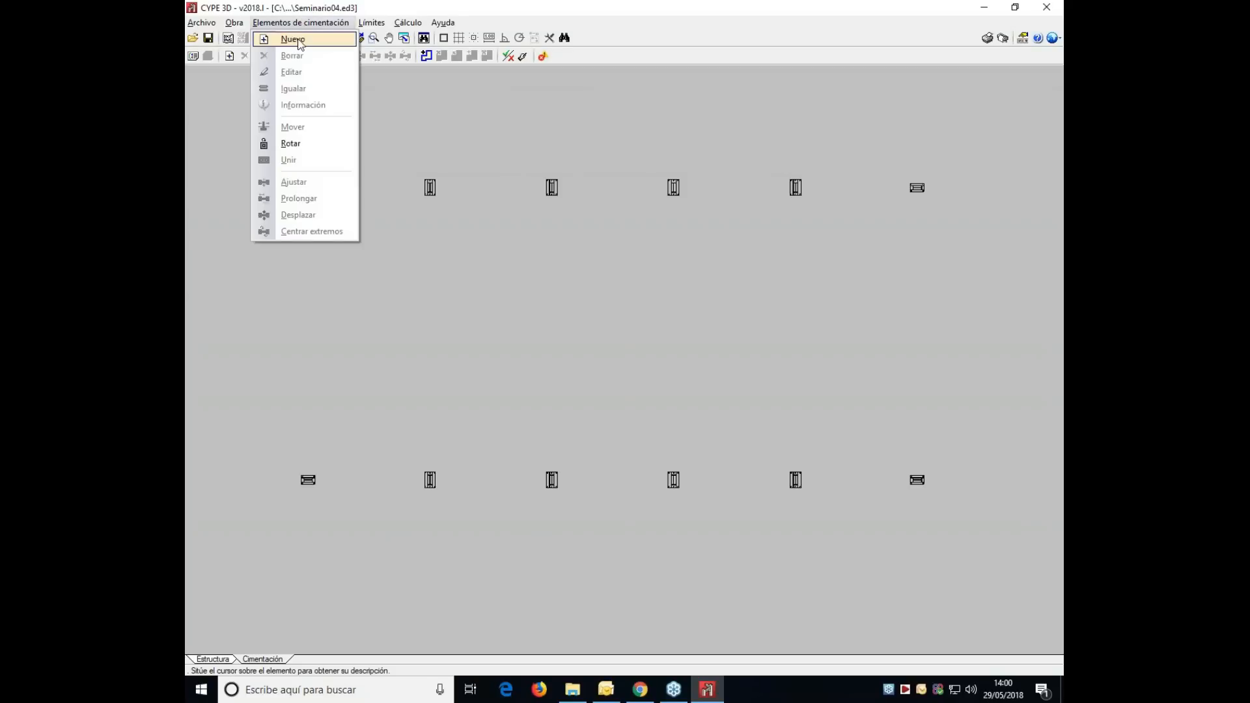
click(293, 40)
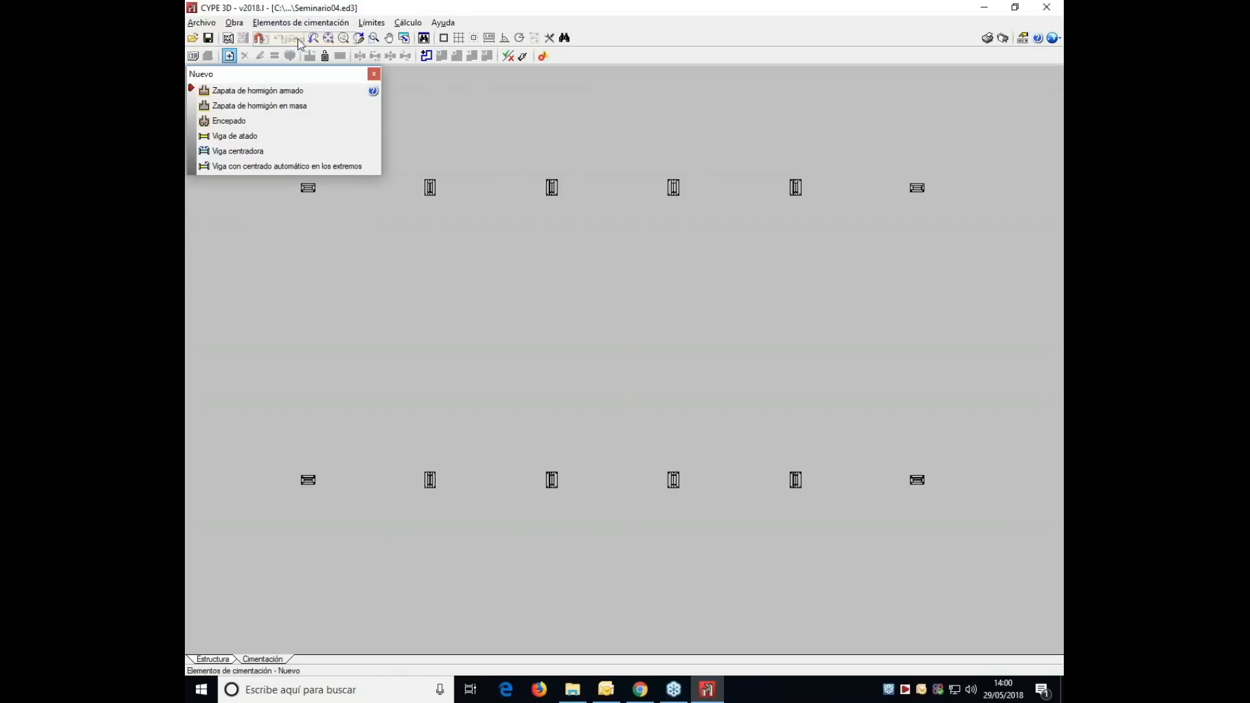
click(269, 95)
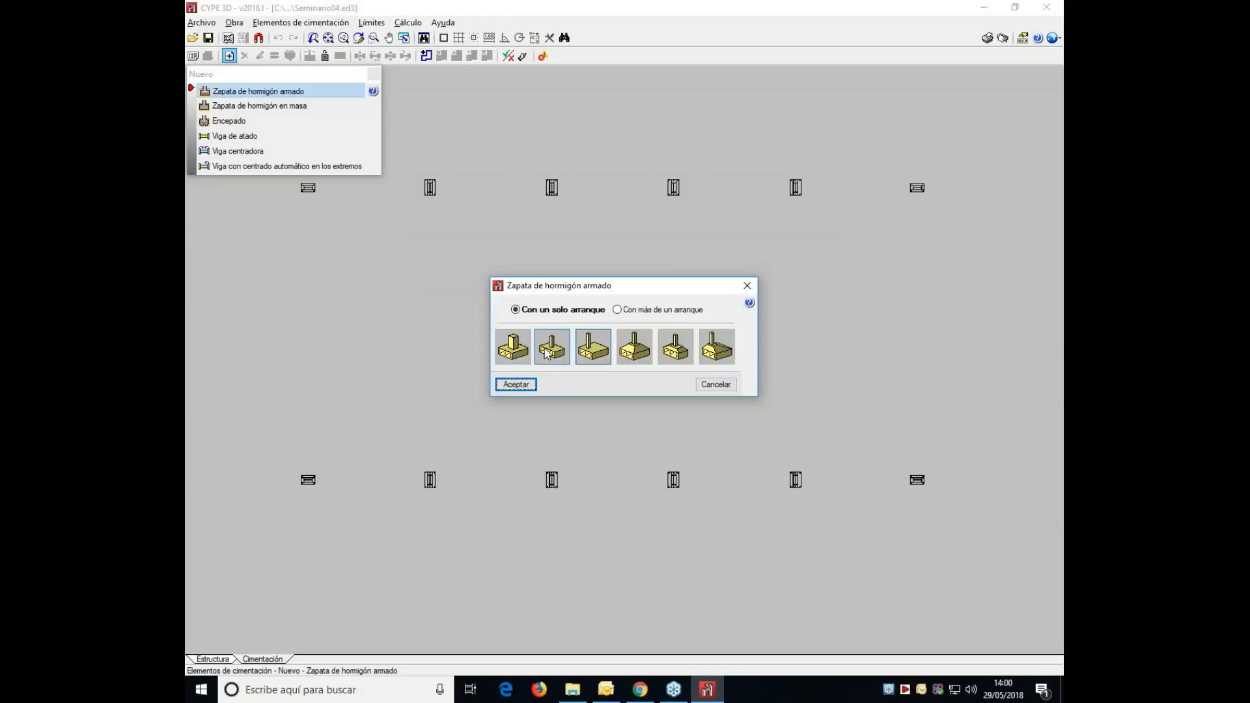
click(516, 384)
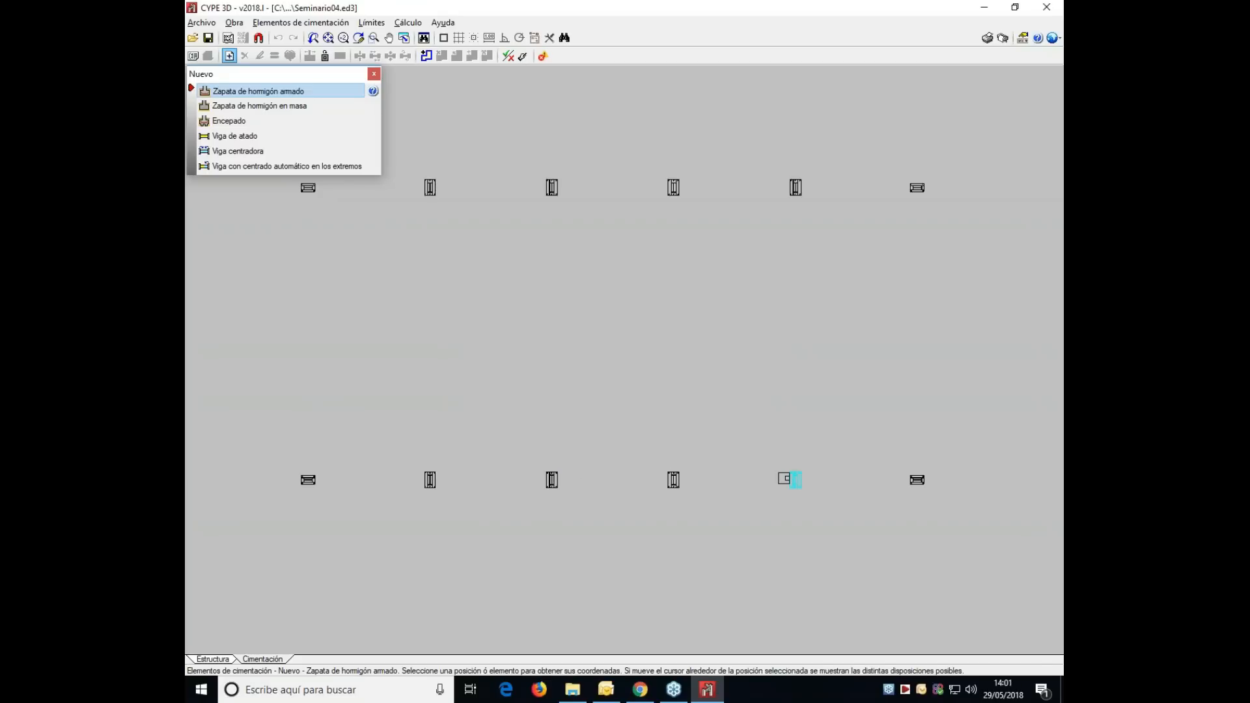
click(918, 480)
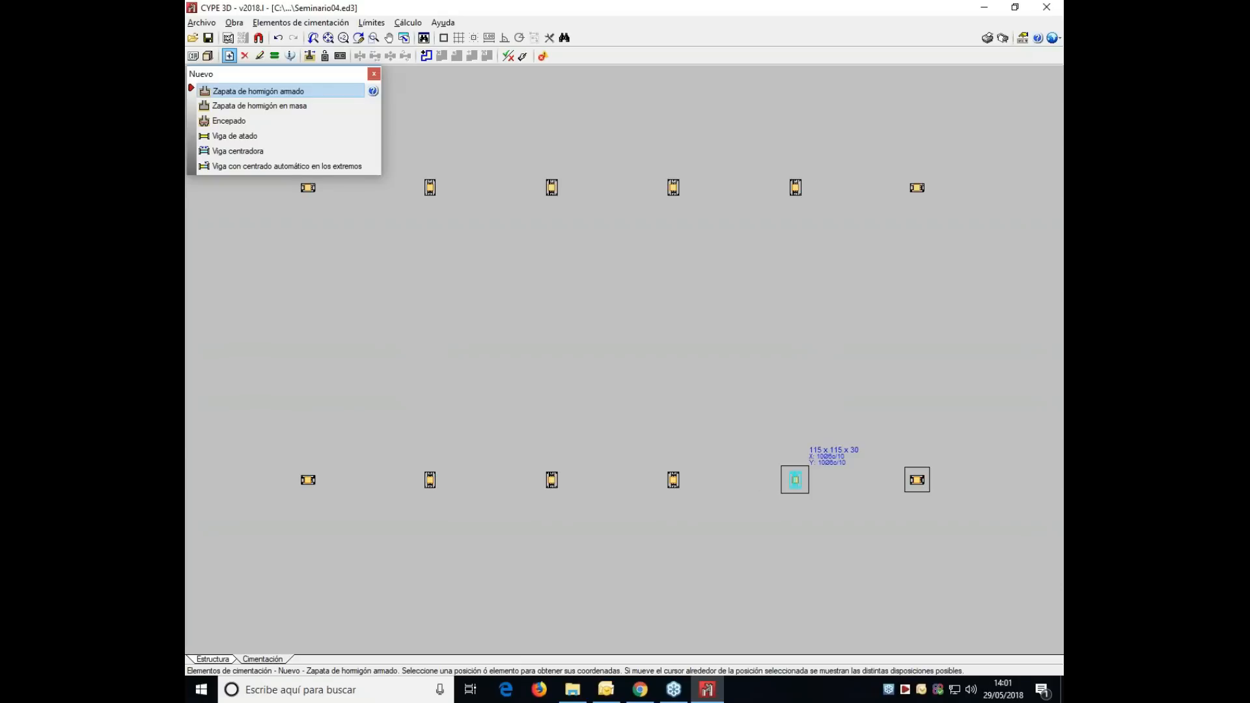
click(673, 480)
click(552, 480)
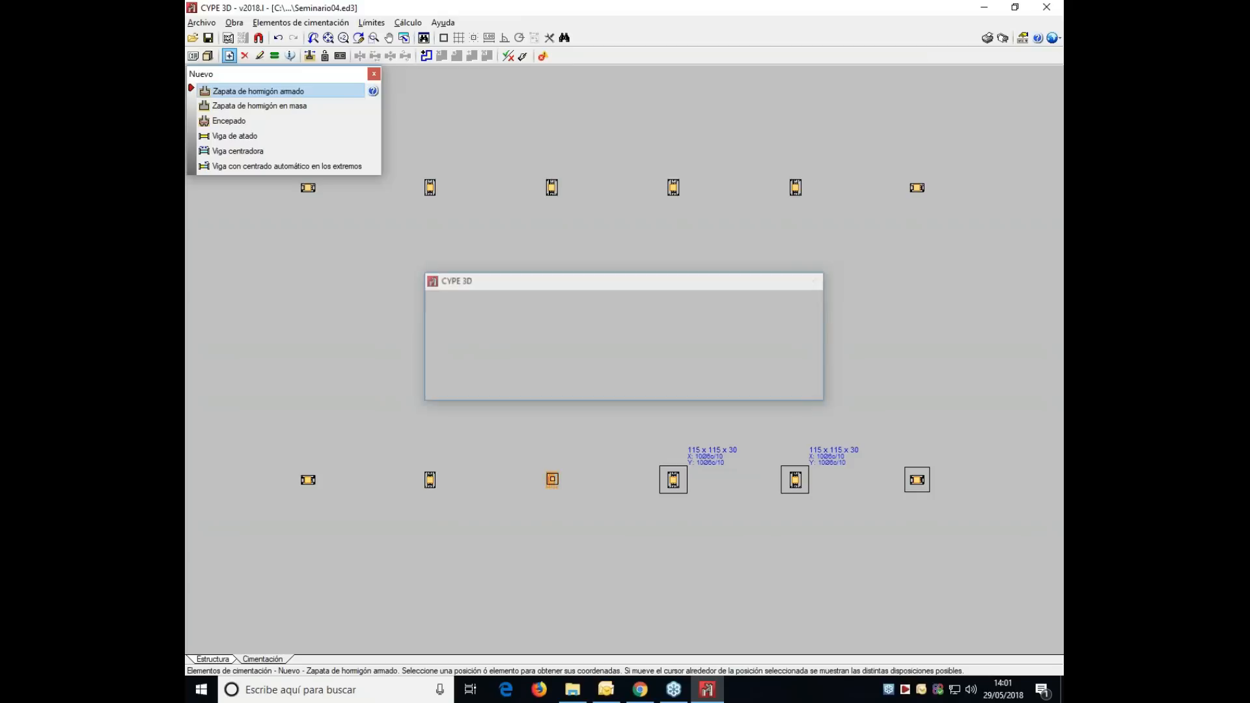
click(430, 480)
click(308, 479)
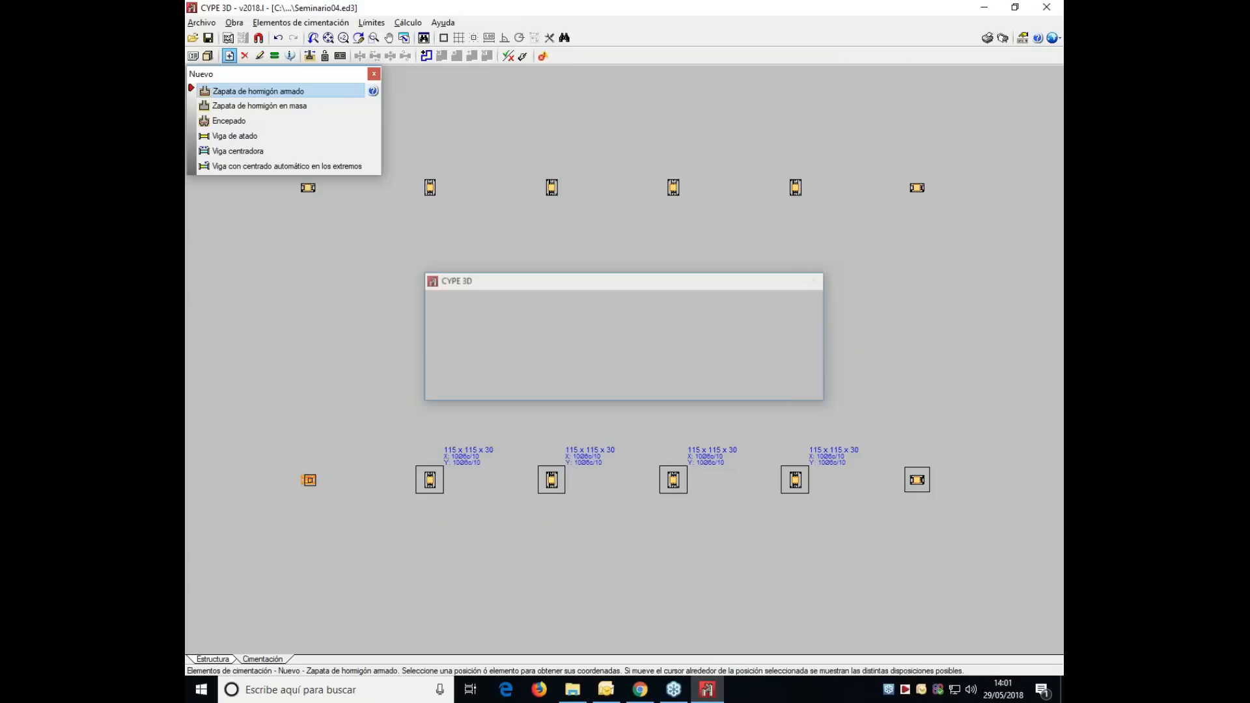
- Place single-column reinforced concrete footings under the six columns of the upper row in the foundation plan
click(308, 187)
click(430, 188)
click(552, 188)
click(673, 188)
click(795, 188)
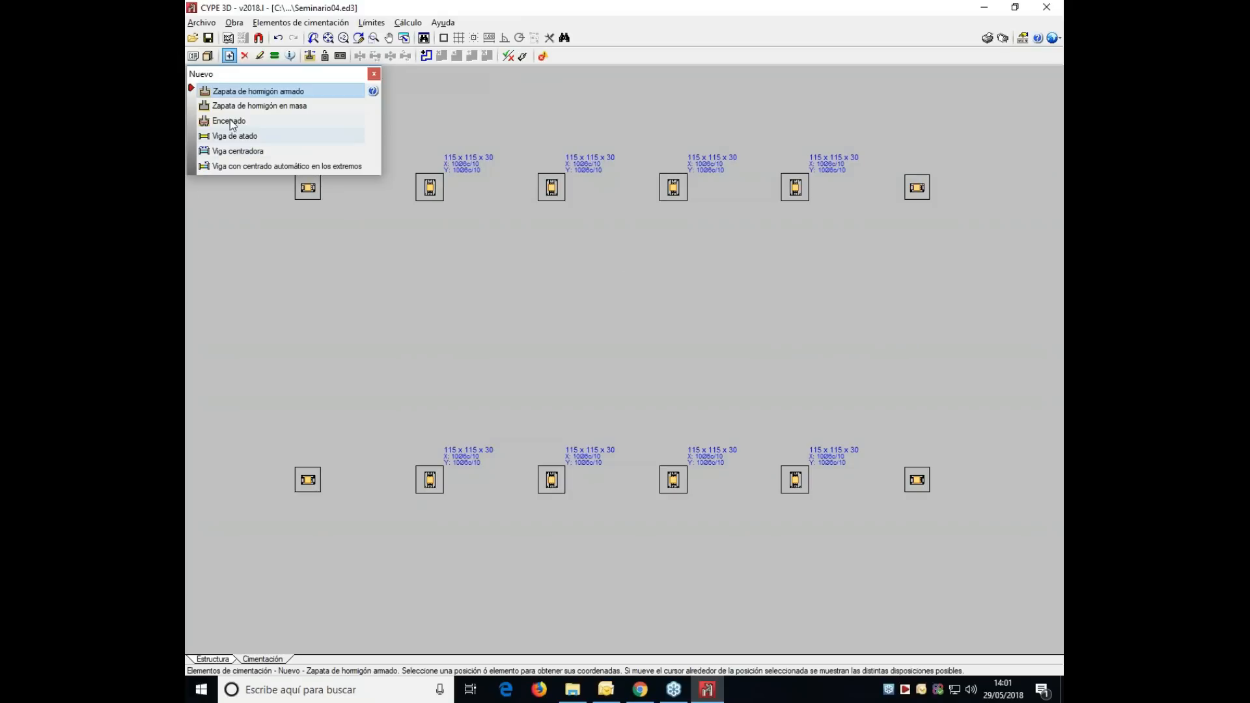
- Introduce VC.T-1 strap beams, centring at both origin and end, along the full length of the upper and lower footing rows
click(239, 153)
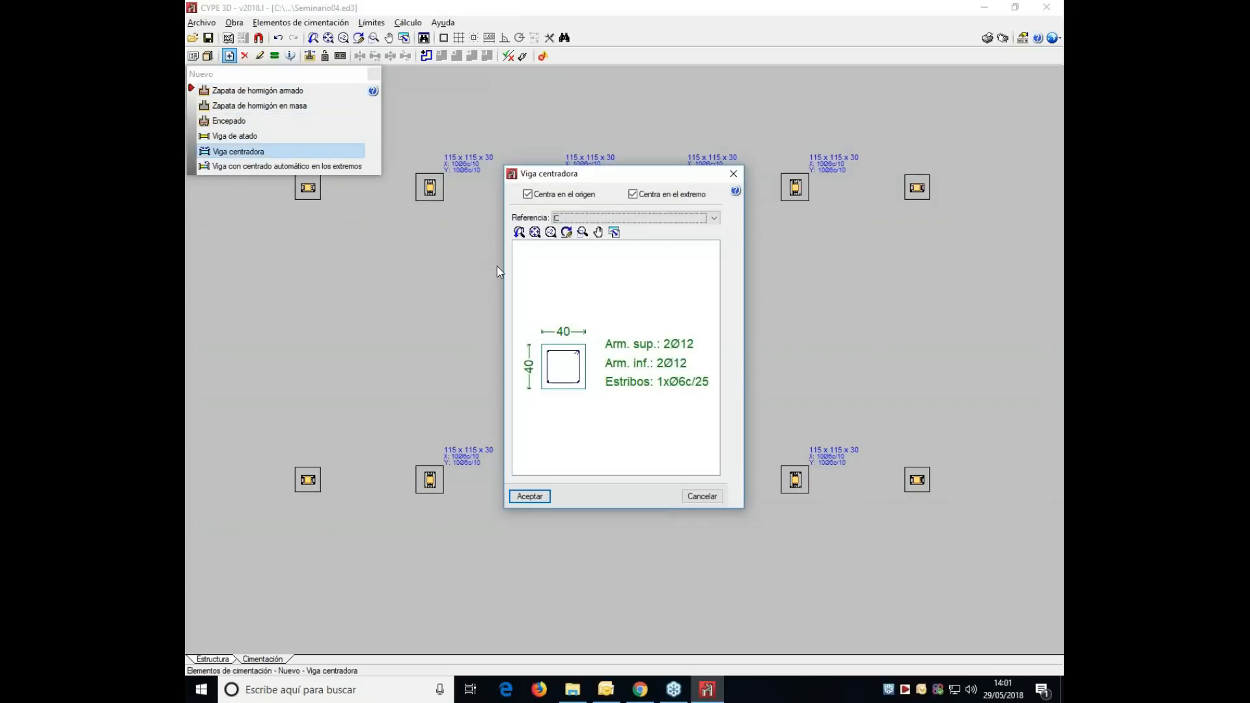
click(620, 217)
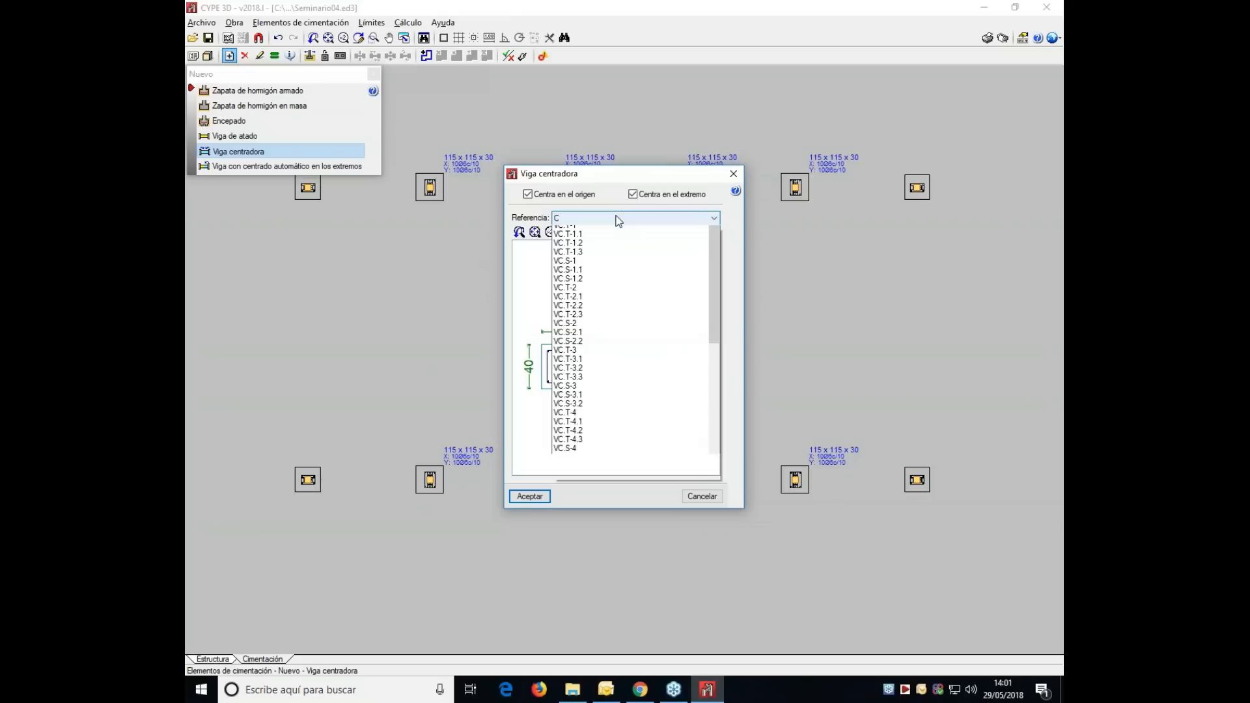
click(600, 233)
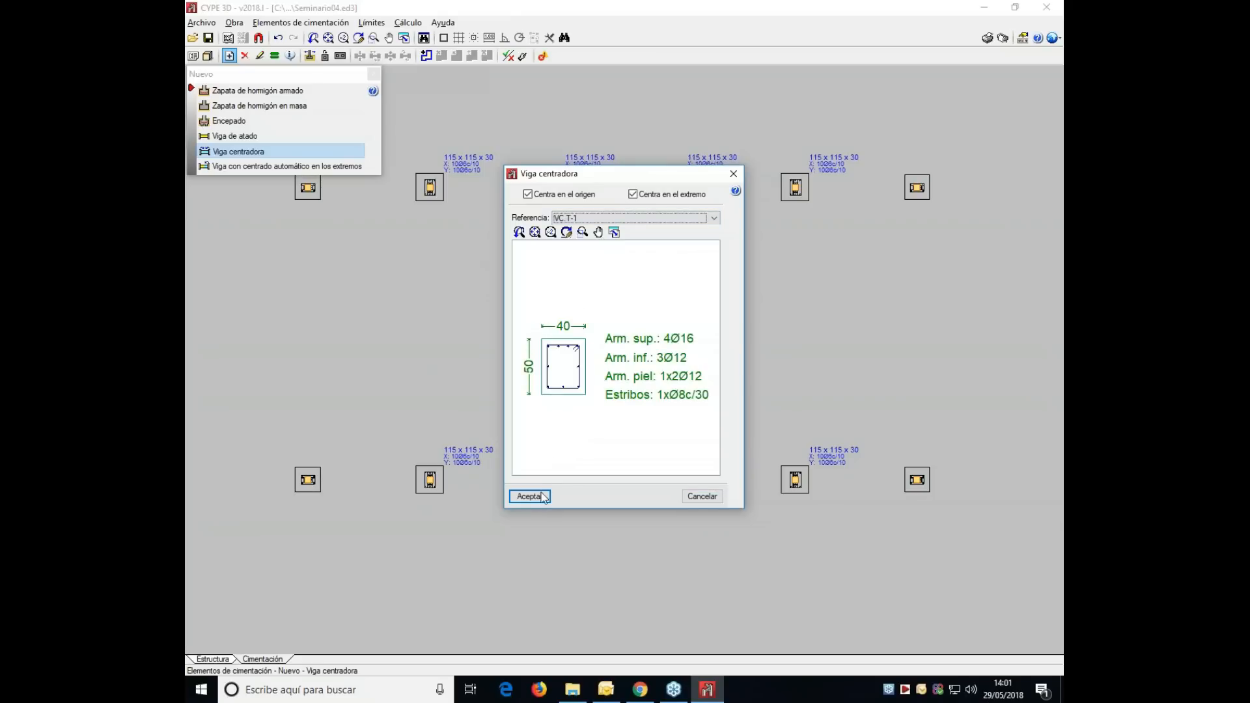
click(530, 496)
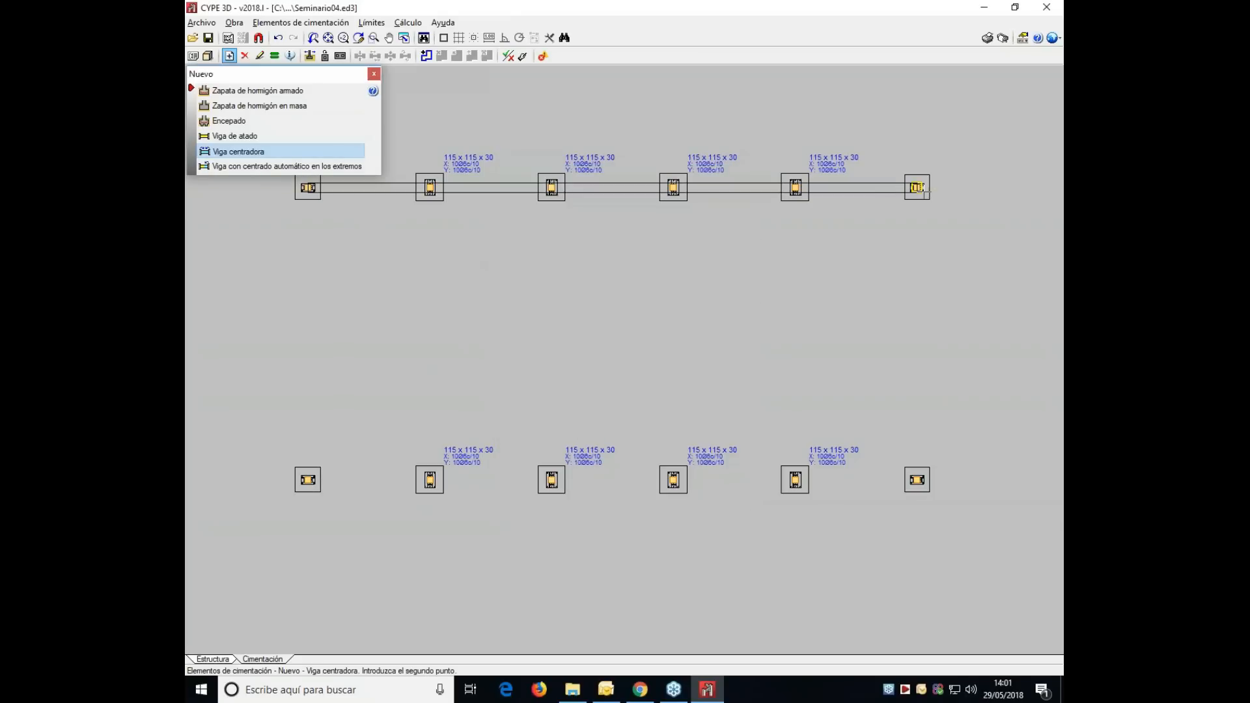
click(917, 188)
click(308, 480)
click(906, 480)
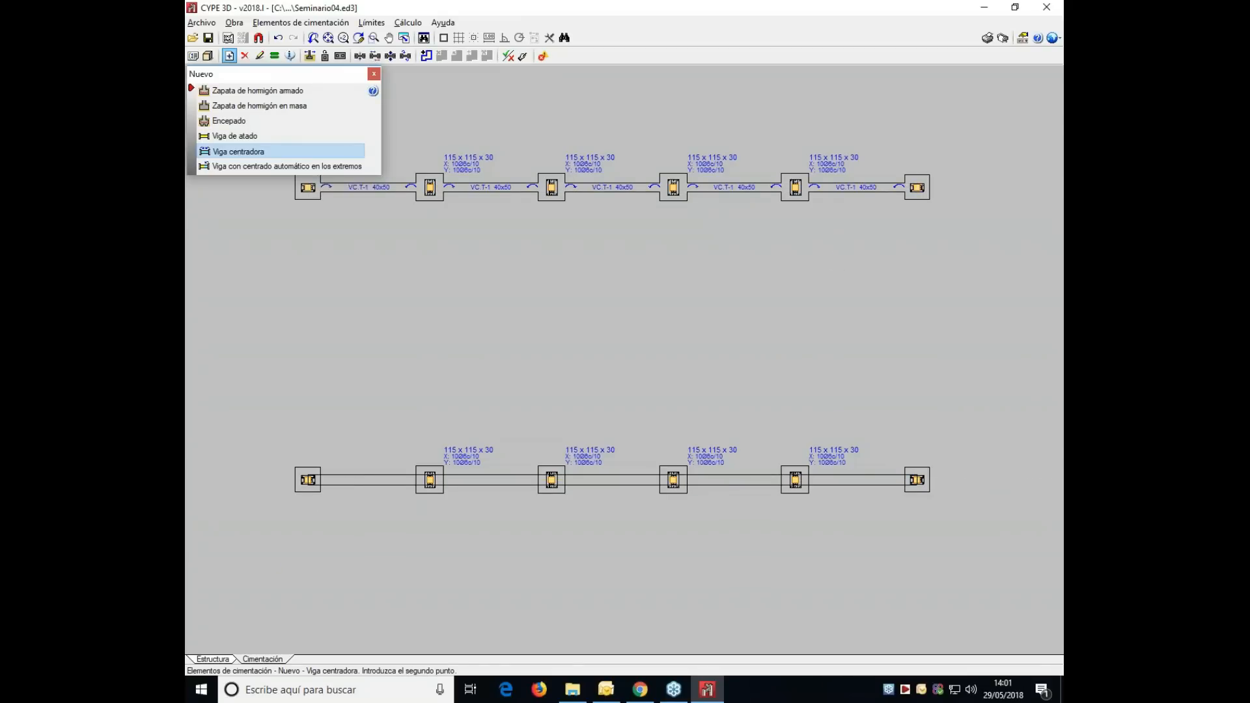
- Size the foundation elements and strap beams using the complete quick dimensioning option
click(408, 22)
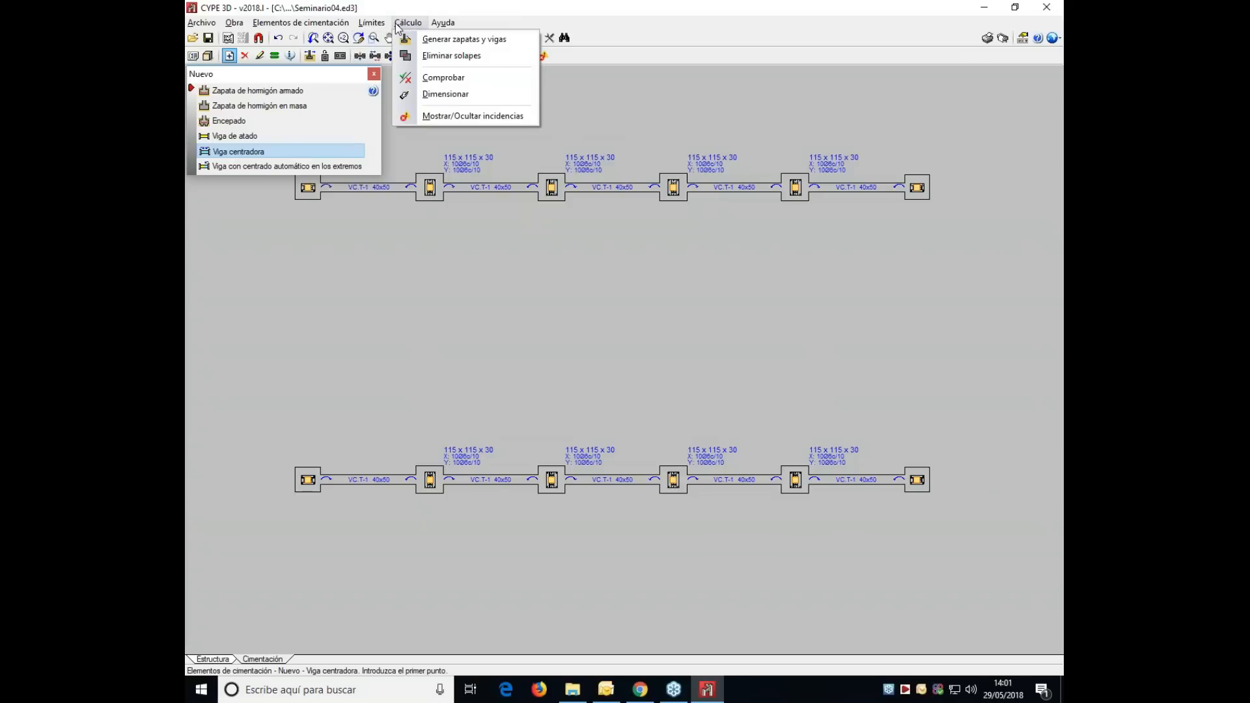
click(432, 94)
click(451, 157)
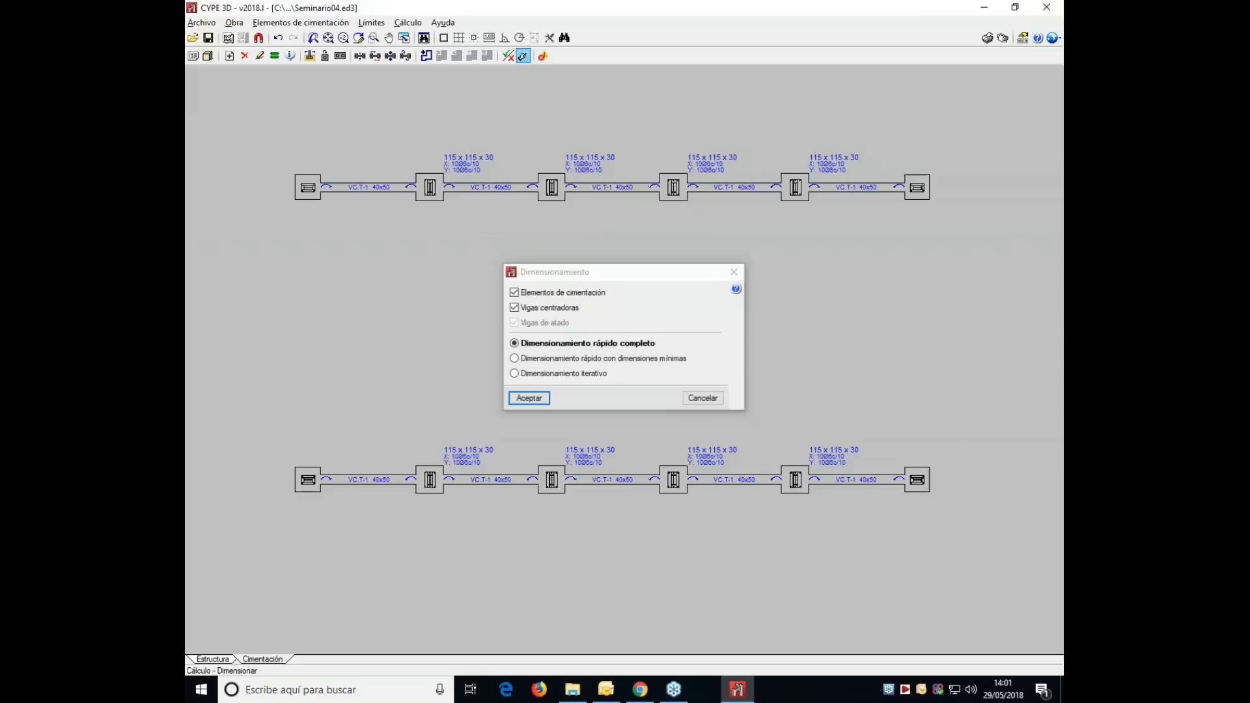
click(528, 397)
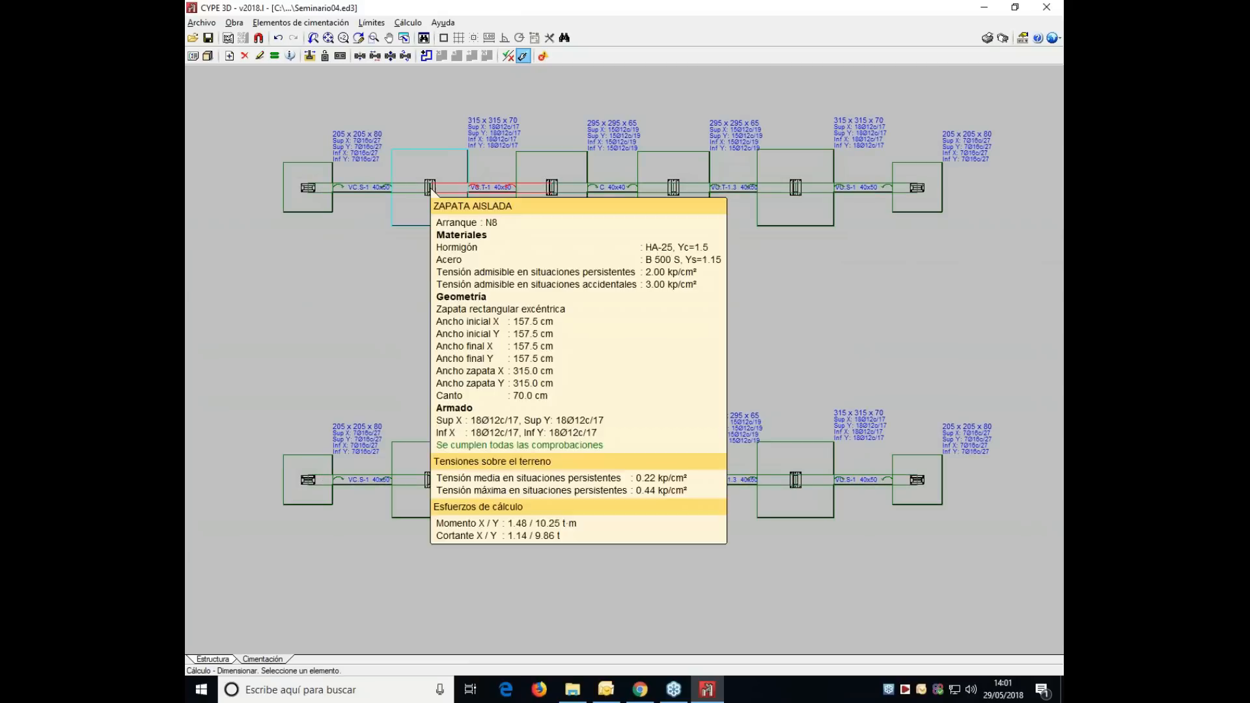
- Inspect the strap beam between the second and third upper-row footings and a lower-row footing, and return to the structure view
mouse_move(485, 189)
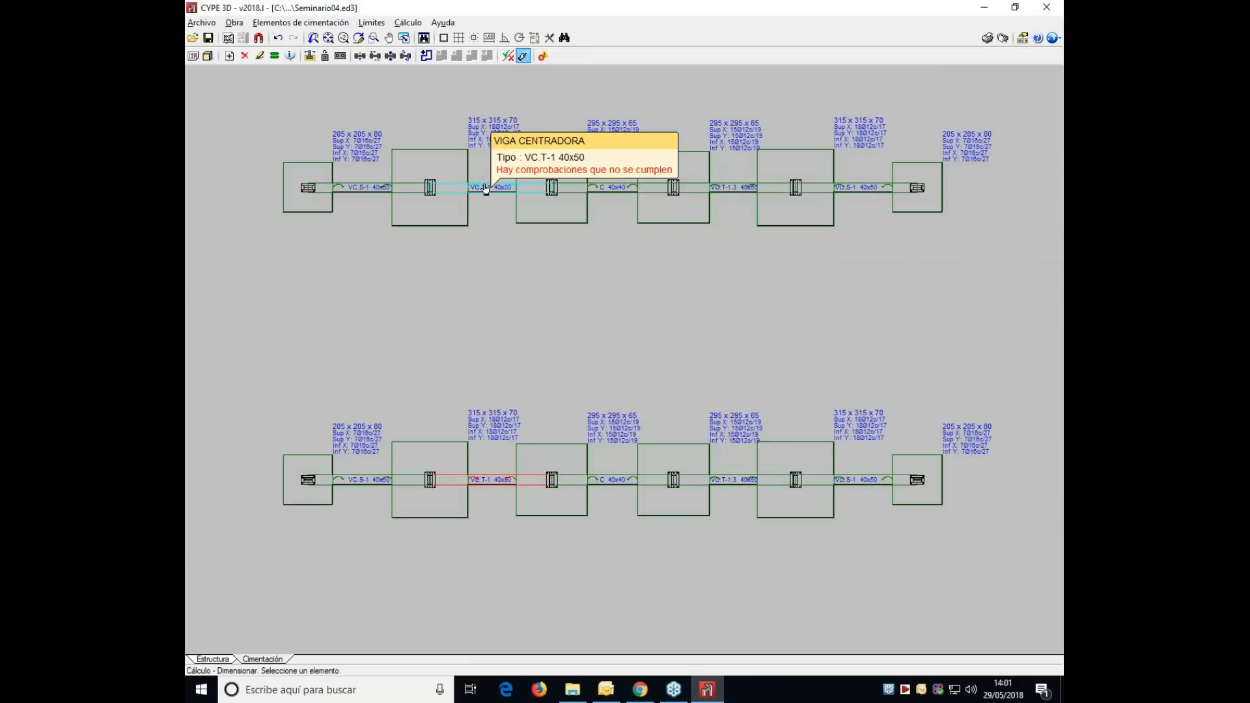
mouse_move(665, 520)
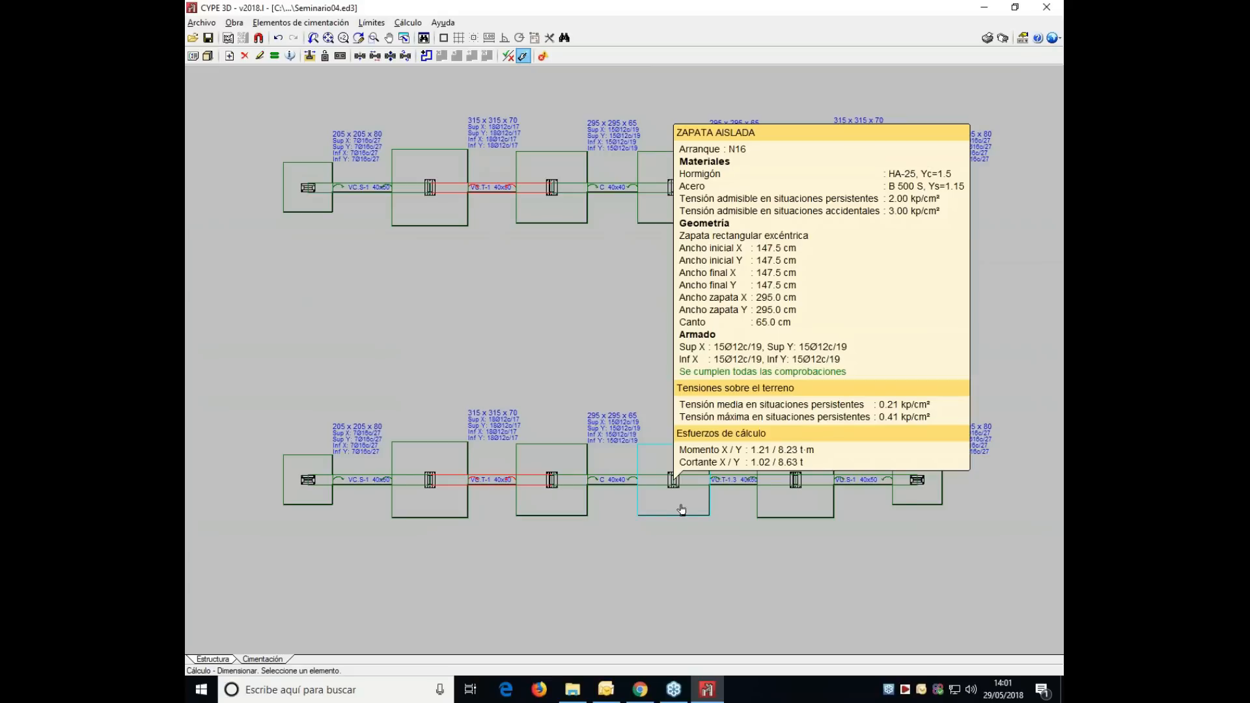
scroll(748, 545, up, 1)
scroll(749, 545, down, 1)
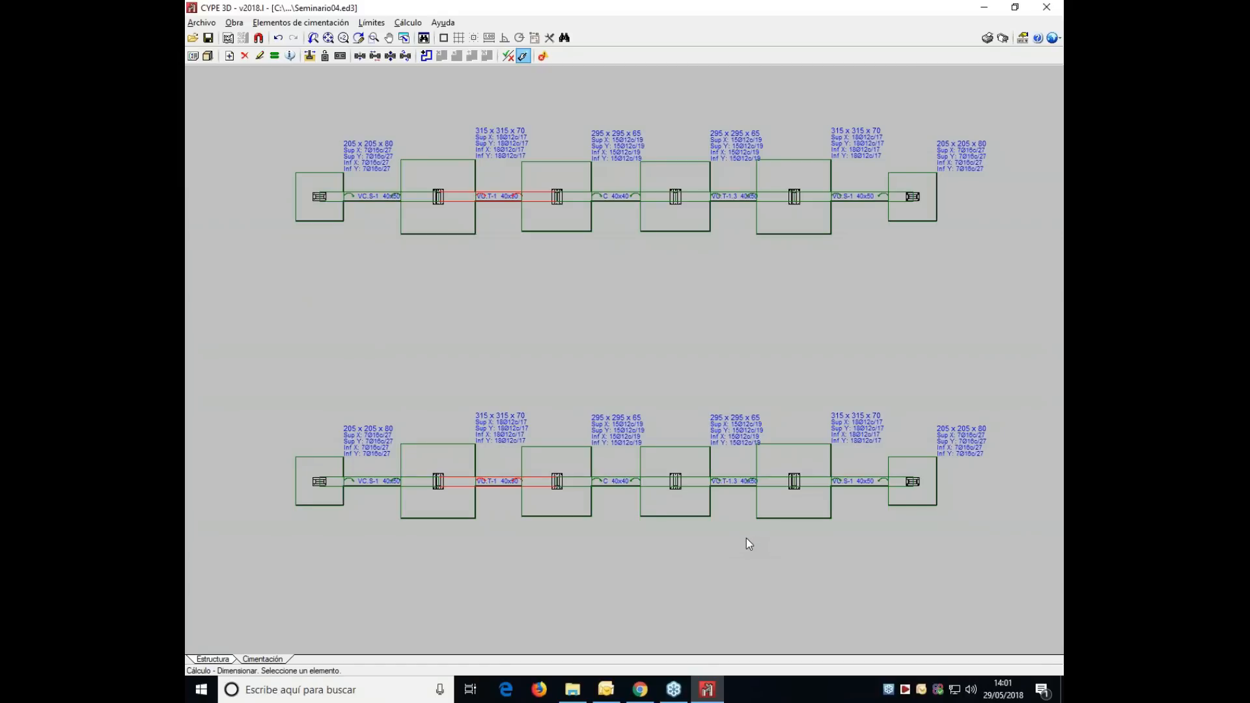
scroll(748, 544, up, 1)
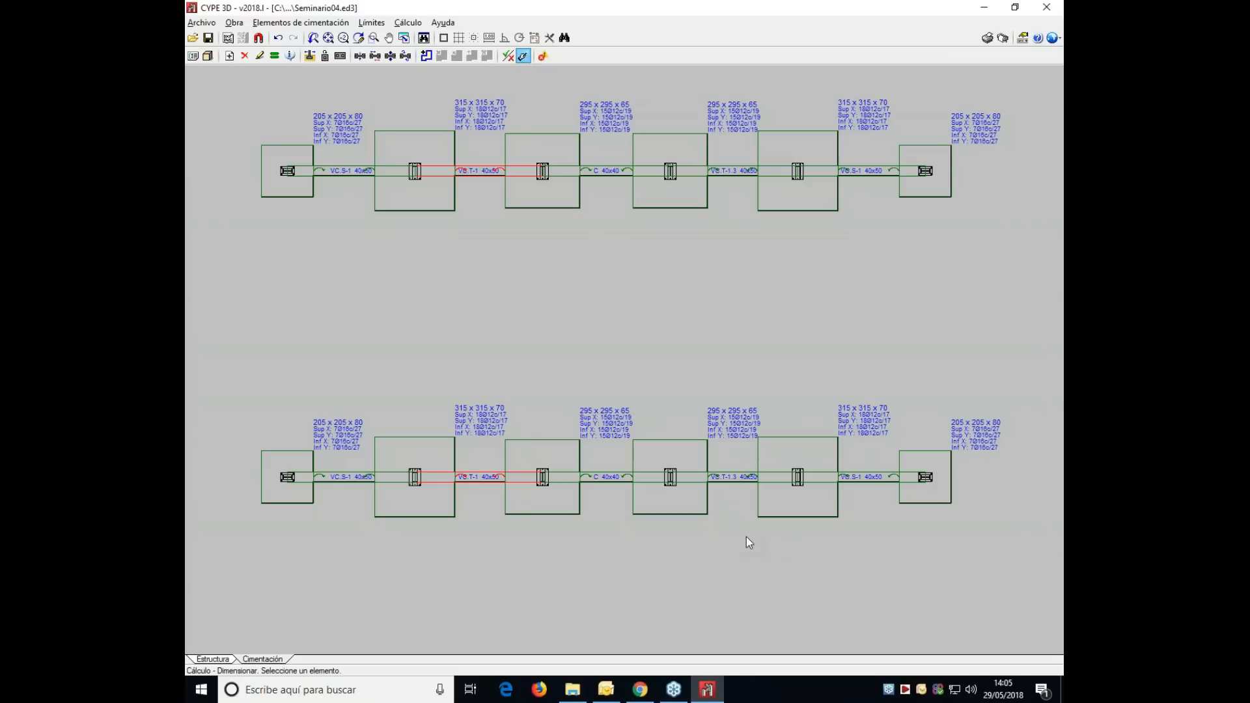
click(212, 659)
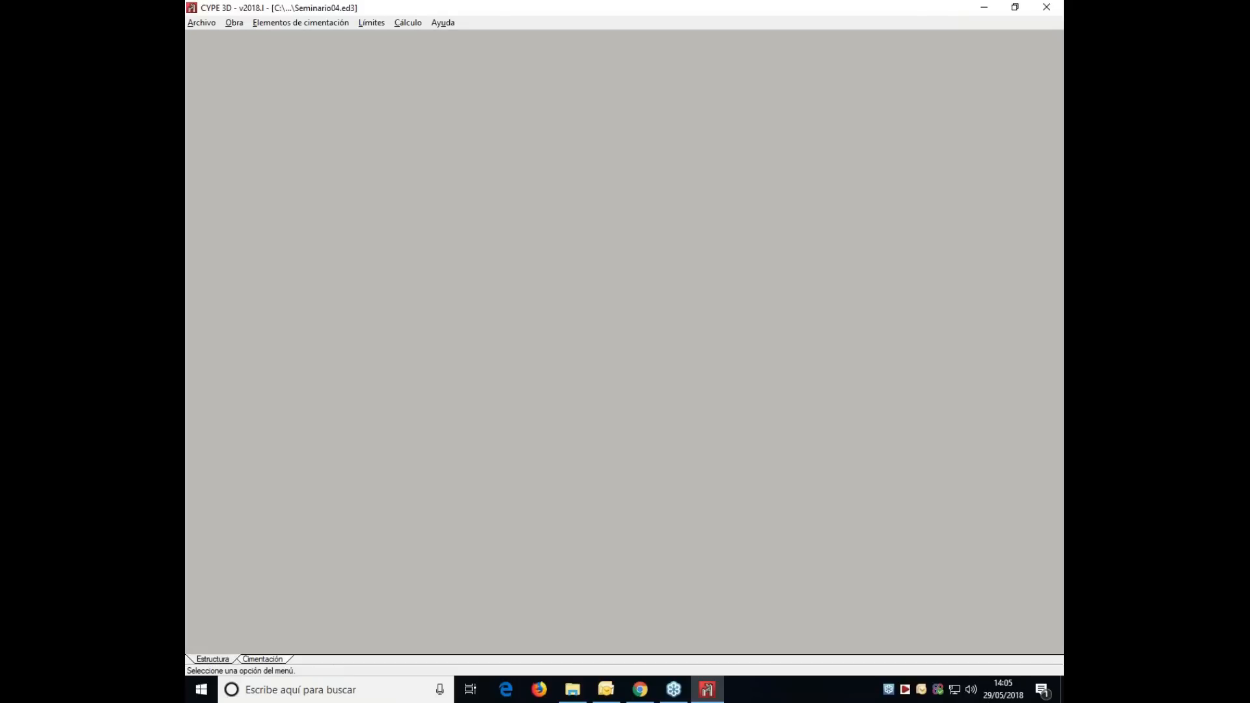